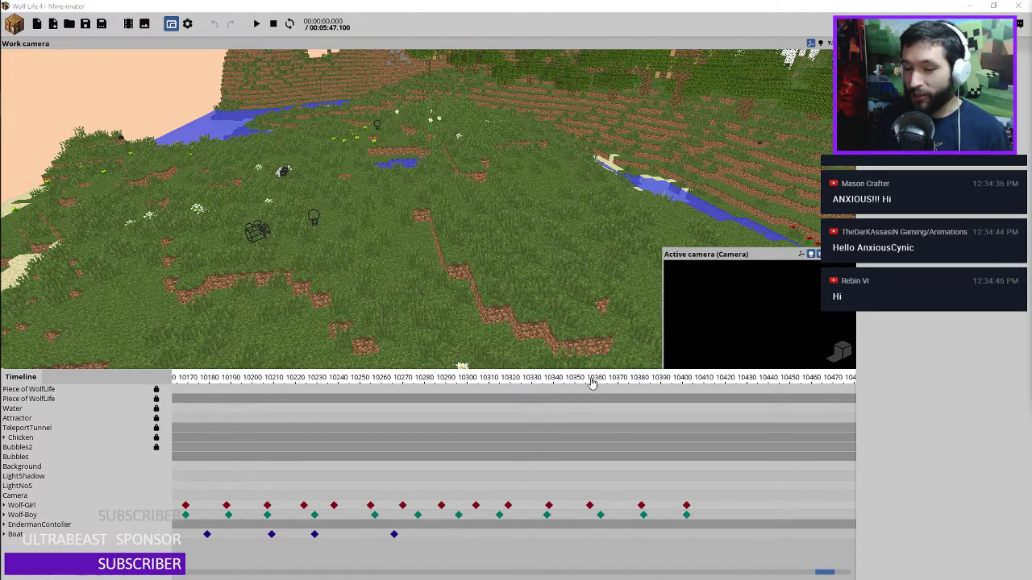
Scrub back through the existing Wolf Life 4 animation and its keyframes, returning the playhead to frame 0
{"action": "left_click_drag", "start_coordinate": [591, 383], "coordinate": [523, 398]}
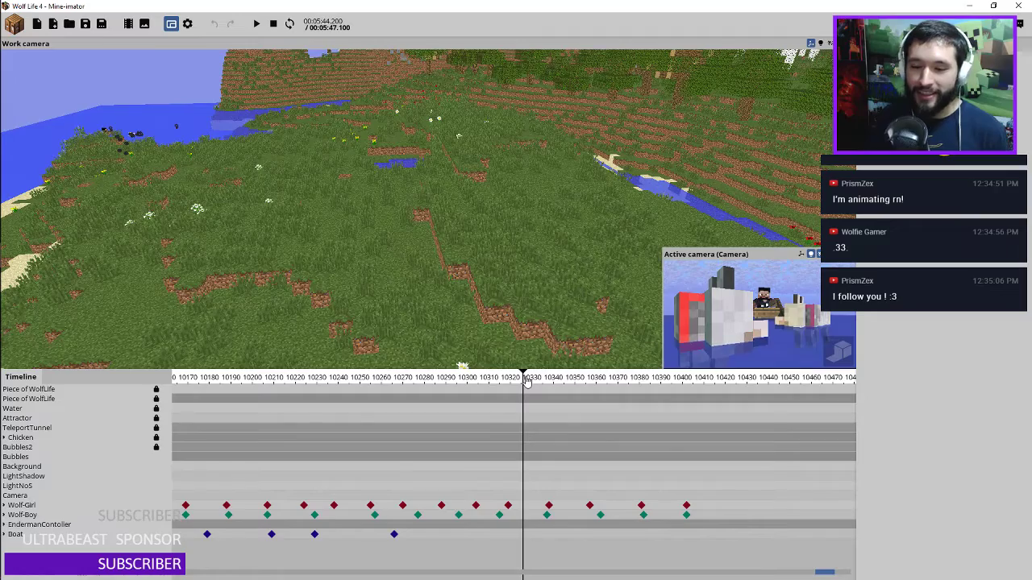
{"action": "left_click_drag", "start_coordinate": [525, 380], "coordinate": [269, 414]}
{"action": "scroll", "coordinate": [596, 459], "scroll_direction": "down", "scroll_amount": 5, "text": "ctrl"}
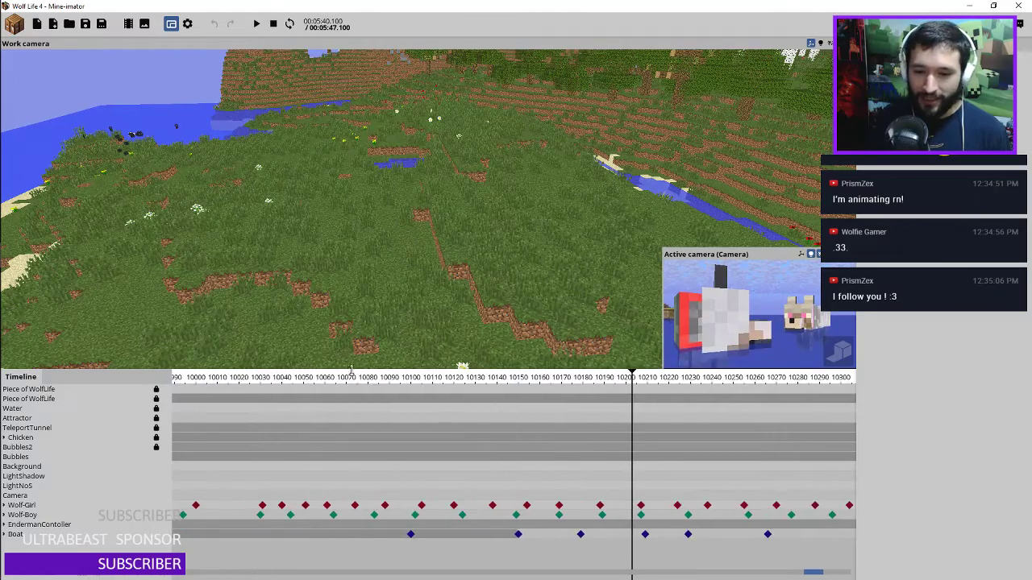
{"action": "scroll", "coordinate": [605, 428], "scroll_direction": "down", "scroll_amount": 3, "text": "ctrl"}
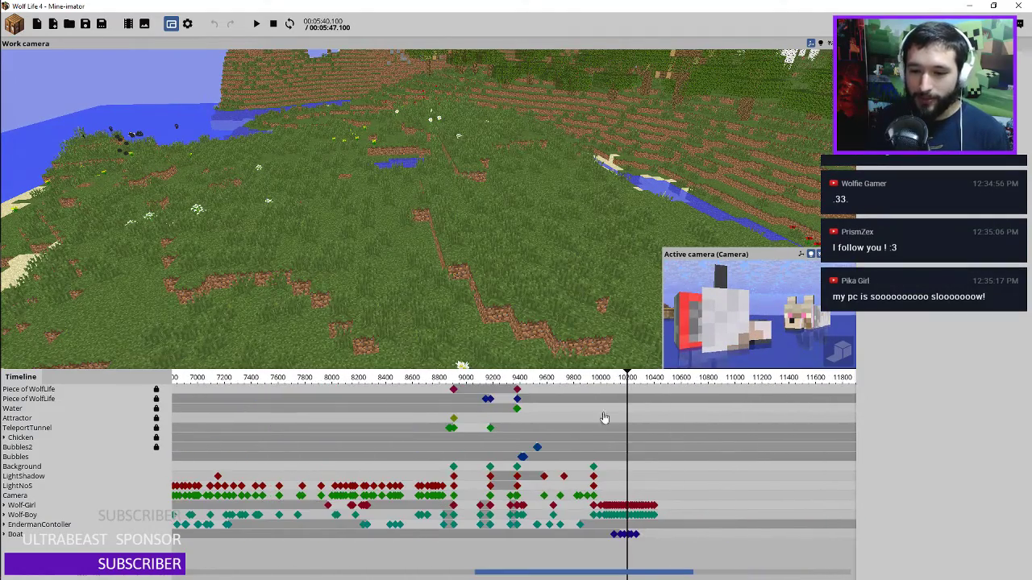
{"action": "middle_click_drag", "start_coordinate": [357, 417], "coordinate": [502, 417]}
{"action": "left_click", "coordinate": [194, 378]}
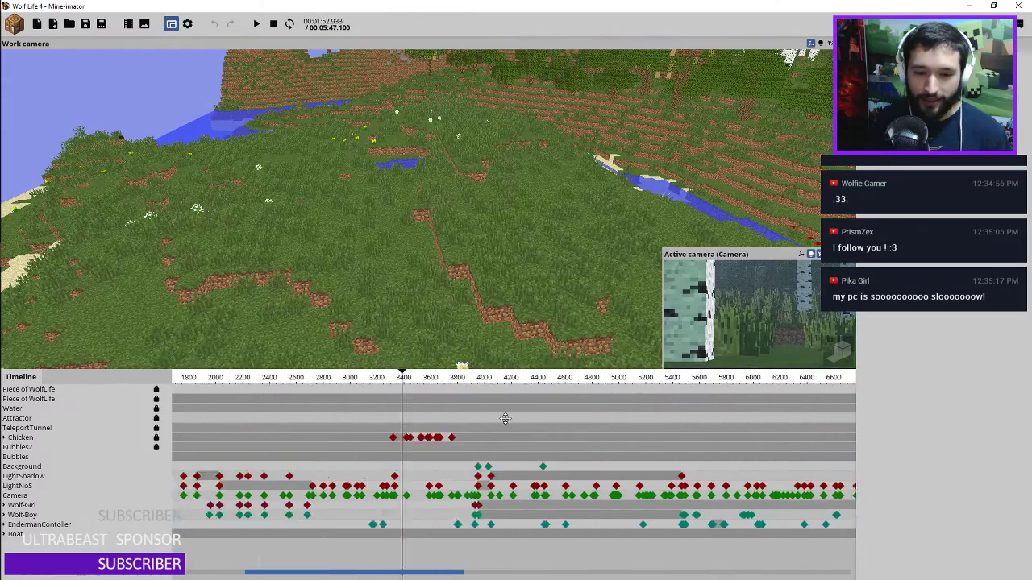
{"action": "middle_click_drag", "start_coordinate": [247, 417], "coordinate": [502, 417]}
{"action": "left_click_drag", "start_coordinate": [249, 381], "coordinate": [148, 383]}
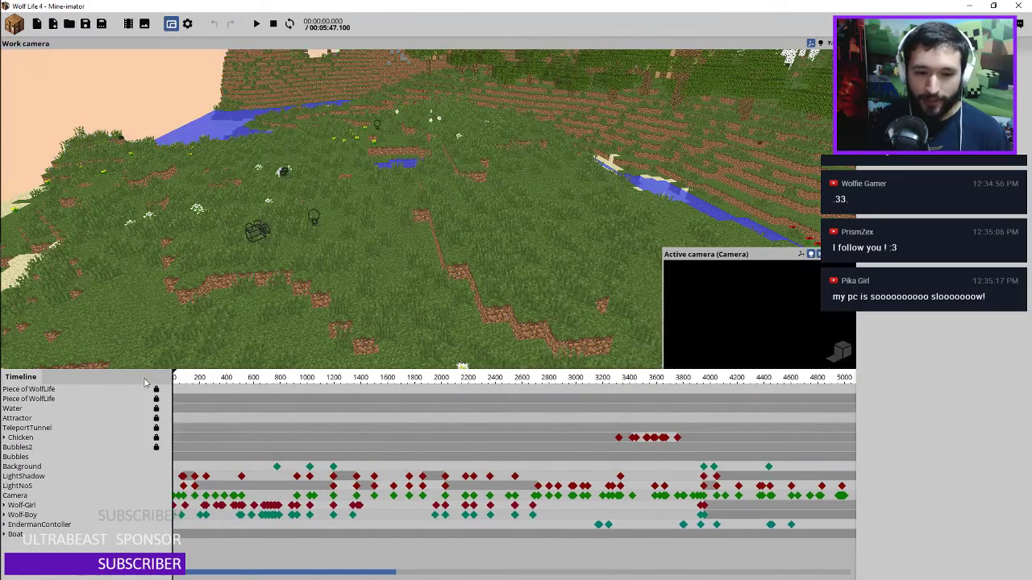
{"action": "scroll", "coordinate": [203, 424], "scroll_direction": "up", "scroll_amount": 1}
{"action": "middle_click_drag", "start_coordinate": [205, 426], "coordinate": [261, 421]}
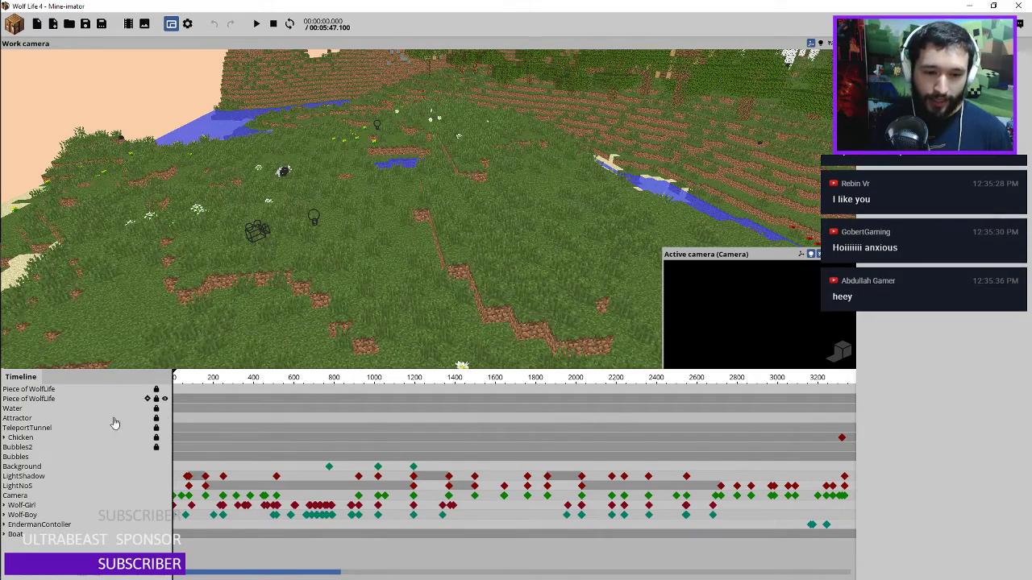
Group all existing timelines, from Piece of WolfLife to Boat, into a new folder
{"action": "left_click", "coordinate": [37, 448]}
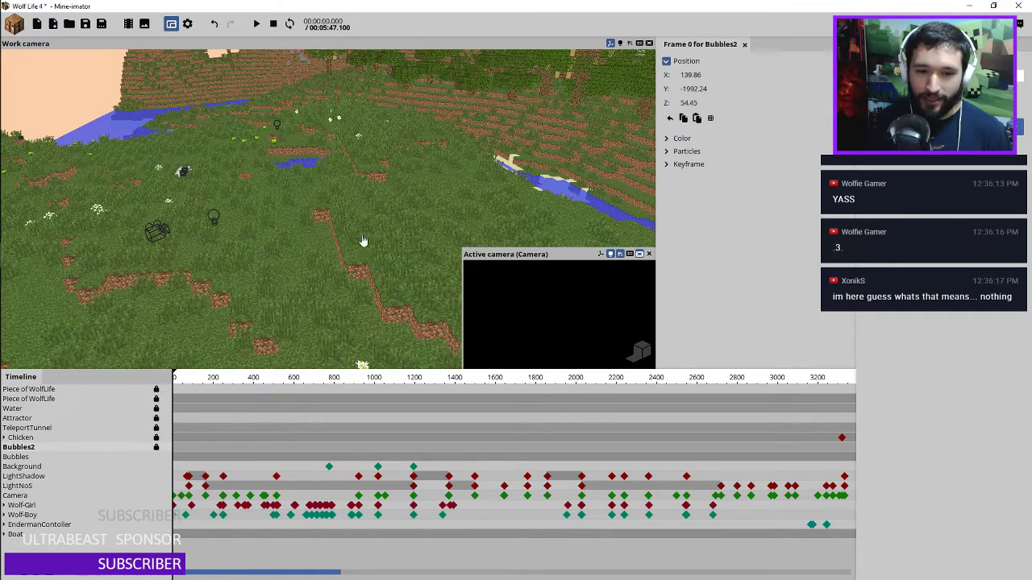
{"action": "right_click_drag", "start_coordinate": [337, 220], "coordinate": [311, 219]}
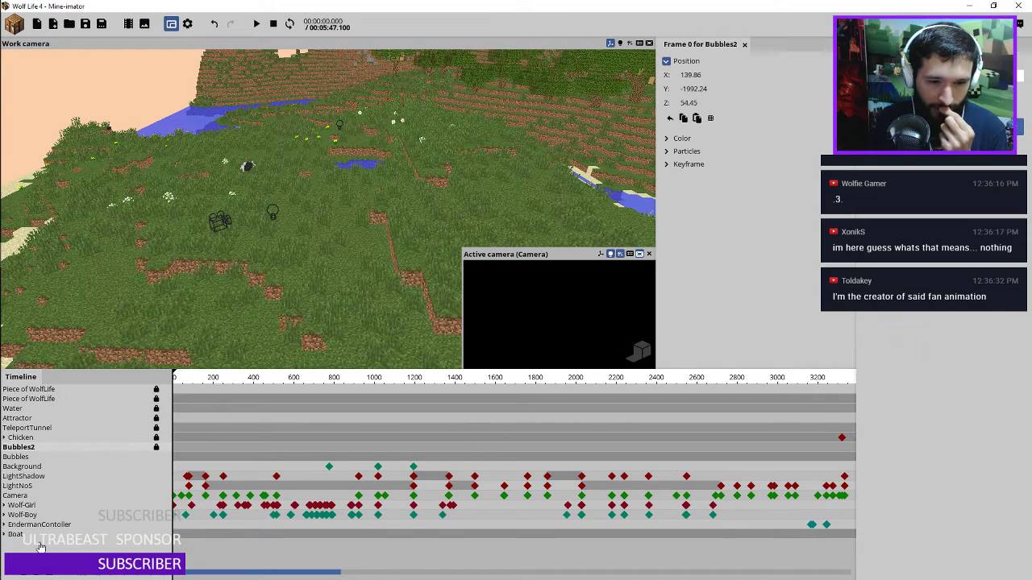
{"action": "left_click_drag", "start_coordinate": [45, 545], "coordinate": [29, 392]}
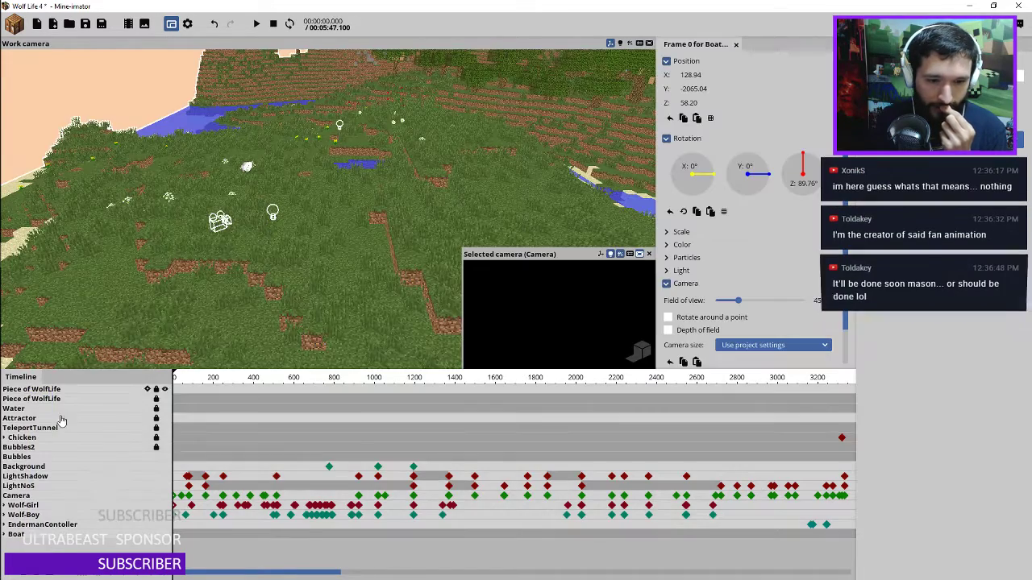
{"action": "left_click", "coordinate": [9, 570]}
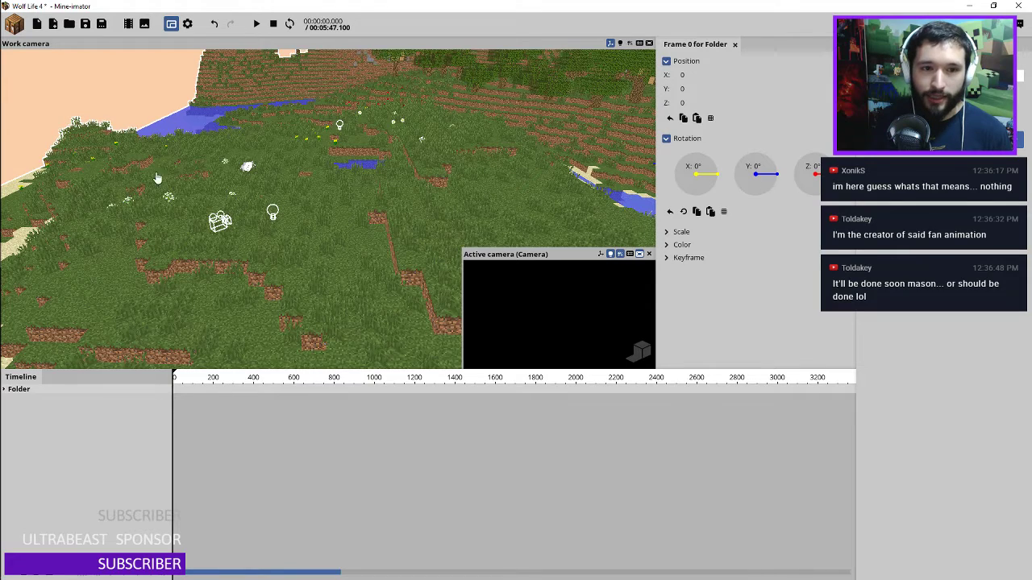
Add a new camera to the project and leave the playhead at frame 0
{"action": "left_click", "coordinate": [15, 25]}
{"action": "left_click", "coordinate": [26, 187]}
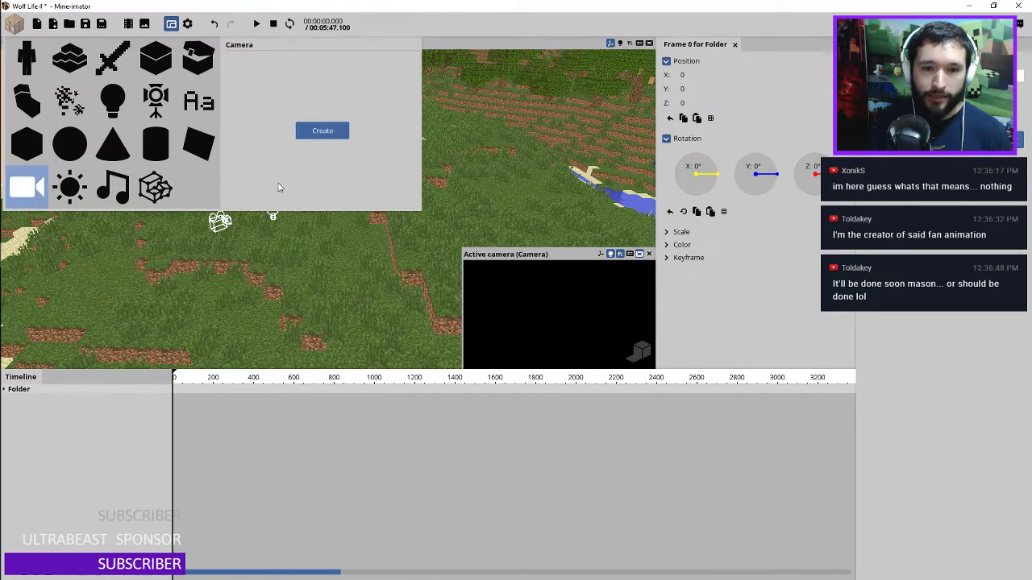
{"action": "left_click", "coordinate": [334, 131]}
{"action": "left_click", "coordinate": [32, 400]}
{"action": "left_click", "coordinate": [255, 443]}
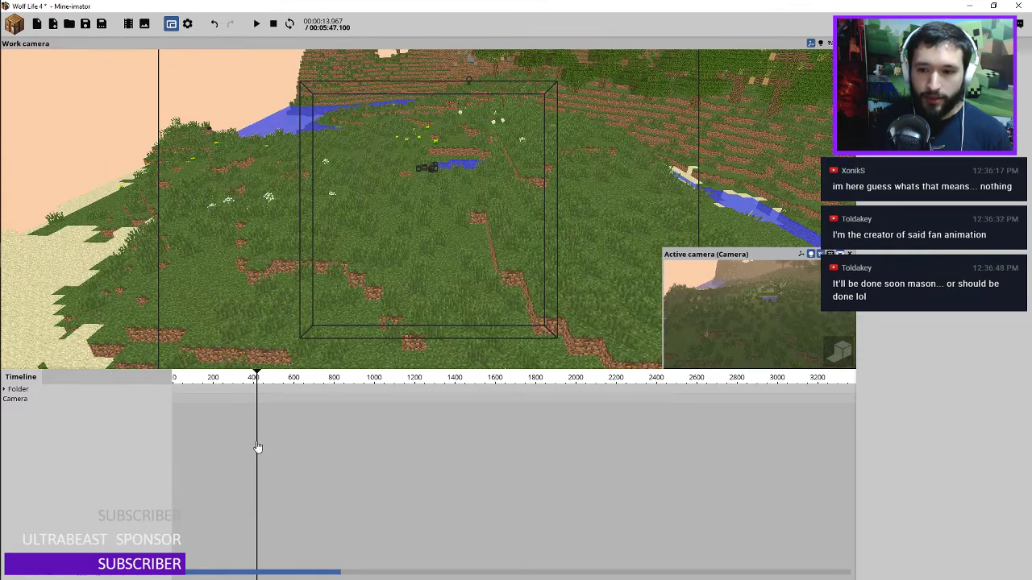
{"action": "left_click", "coordinate": [32, 401]}
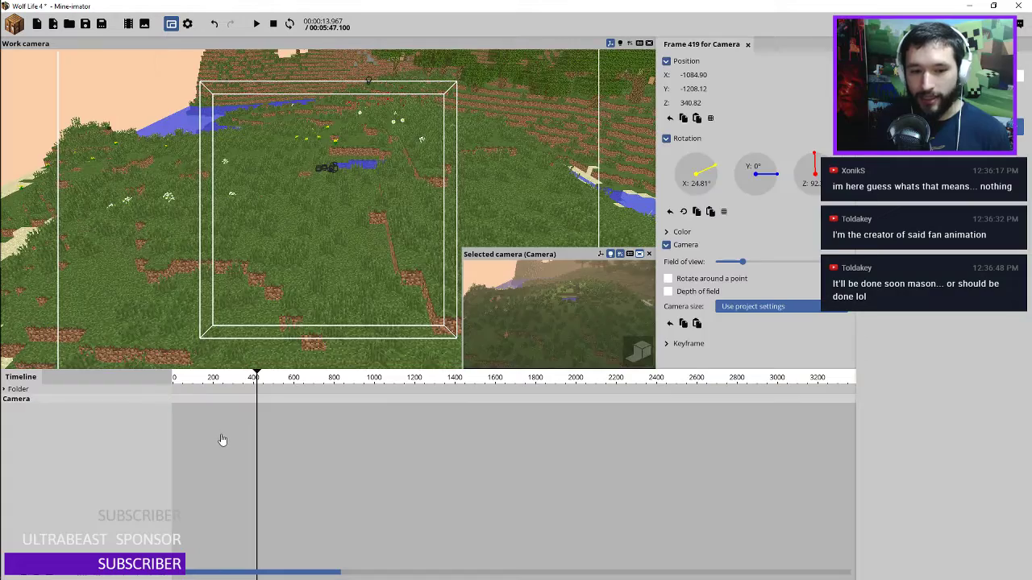
{"action": "left_click", "coordinate": [223, 440]}
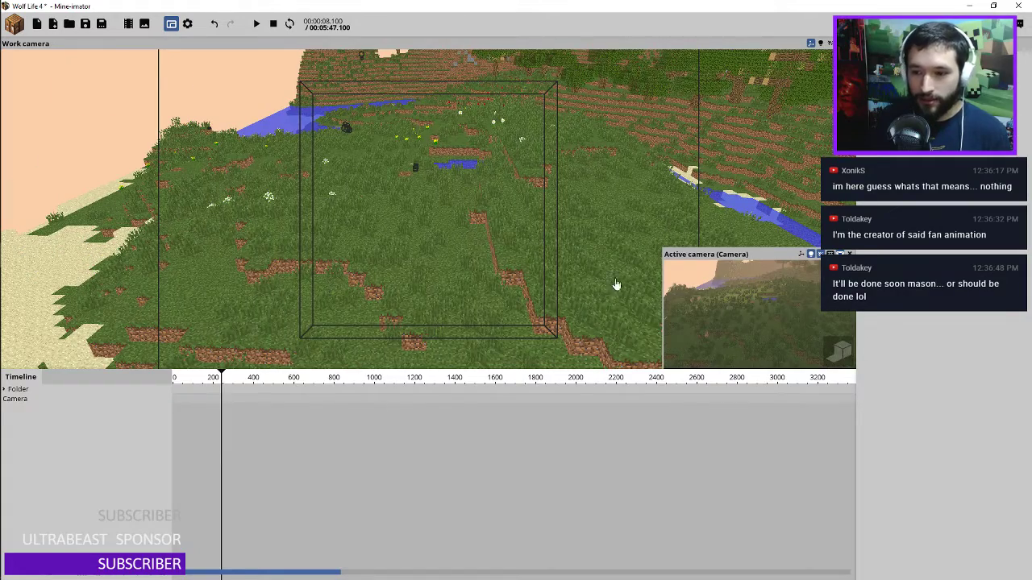
{"action": "left_click_drag", "start_coordinate": [198, 382], "coordinate": [113, 388]}
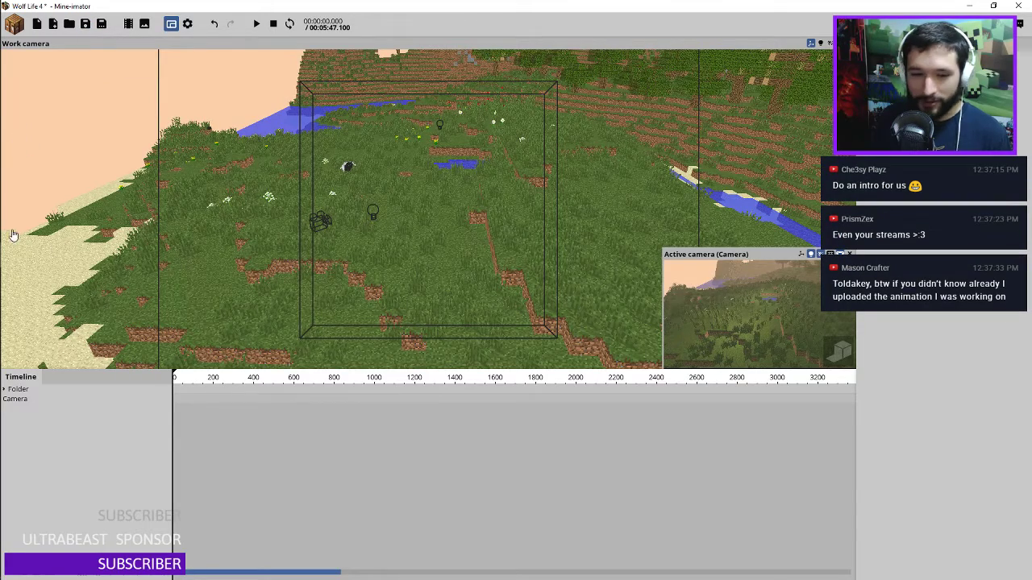
{"action": "scroll", "coordinate": [235, 417], "scroll_direction": "up", "scroll_amount": 3, "text": "ctrl"}
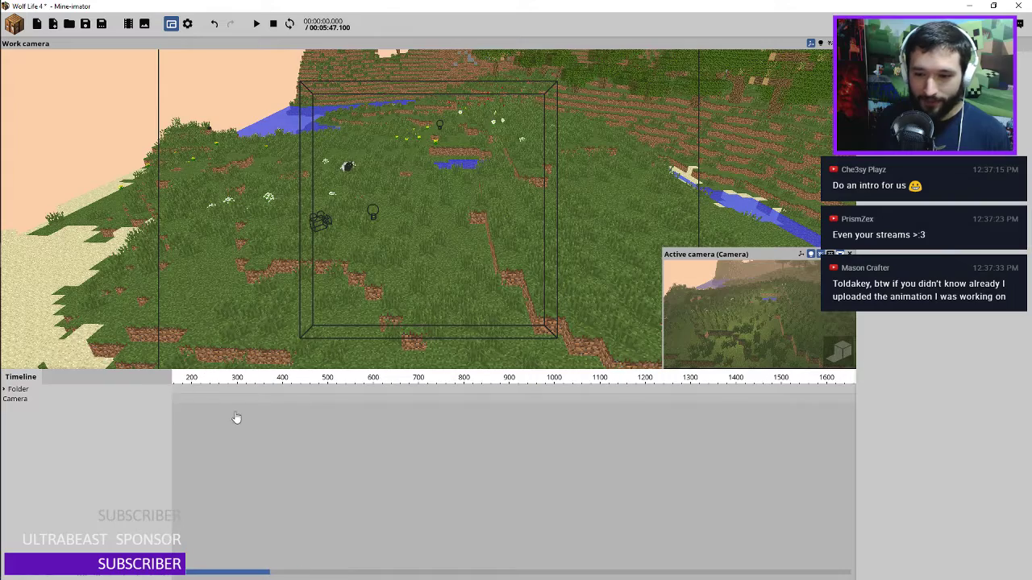
{"action": "scroll", "coordinate": [253, 420], "scroll_direction": "up", "scroll_amount": 3, "text": "ctrl"}
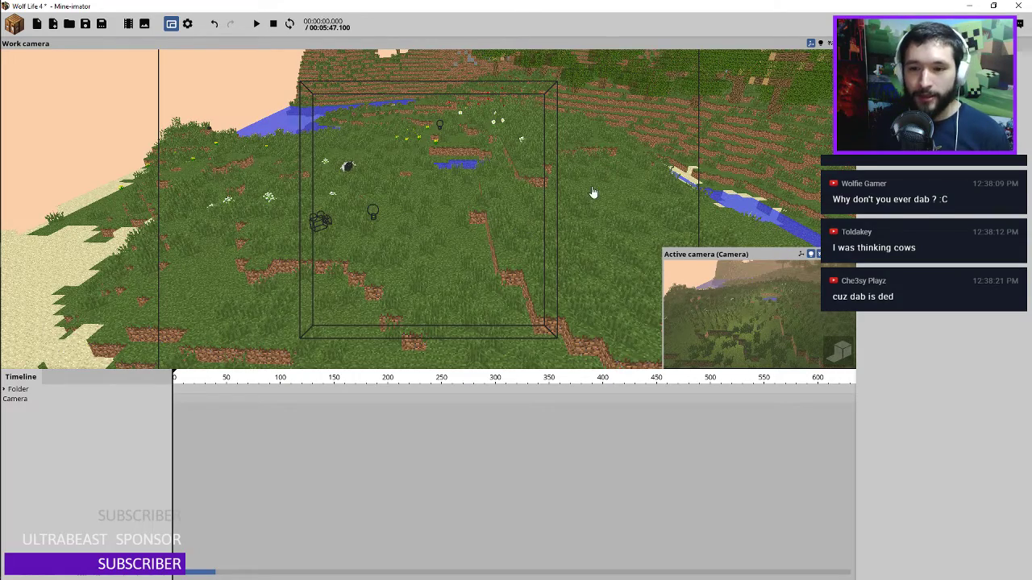
Find the Pig model by searching the character models for "pig" and create it in the scene
{"action": "key", "text": "w"}
{"action": "right_click_drag", "start_coordinate": [492, 195], "coordinate": [492, 195]}
{"action": "left_click", "coordinate": [145, 198]}
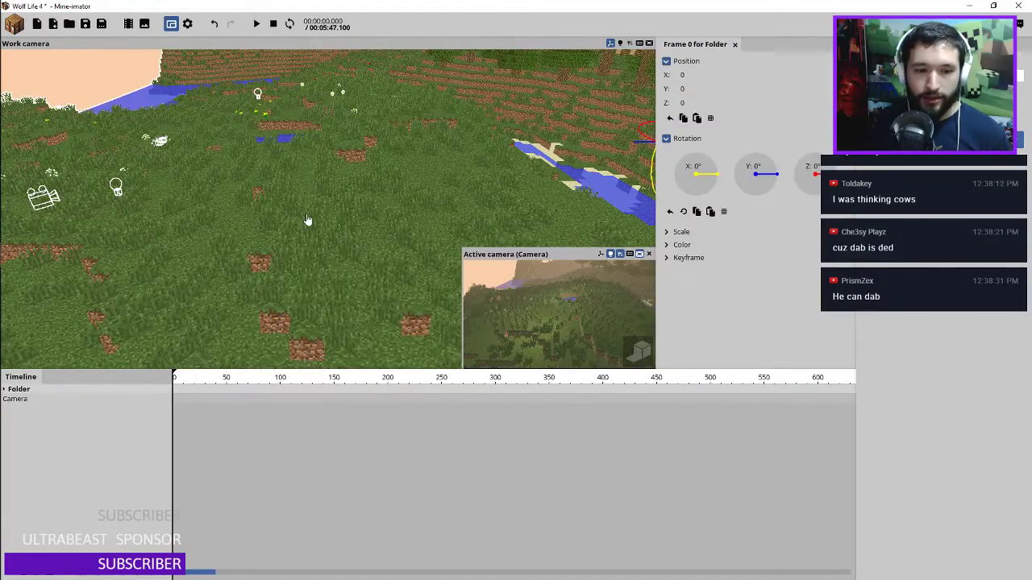
{"action": "left_click", "coordinate": [37, 23]}
{"action": "left_click", "coordinate": [26, 58]}
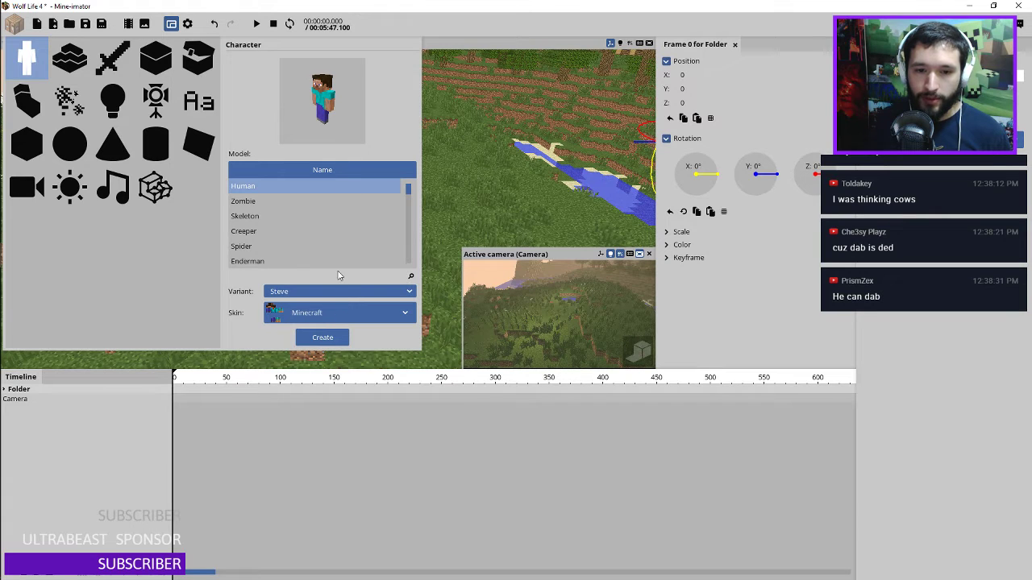
{"action": "mouse_move", "coordinate": [395, 274]}
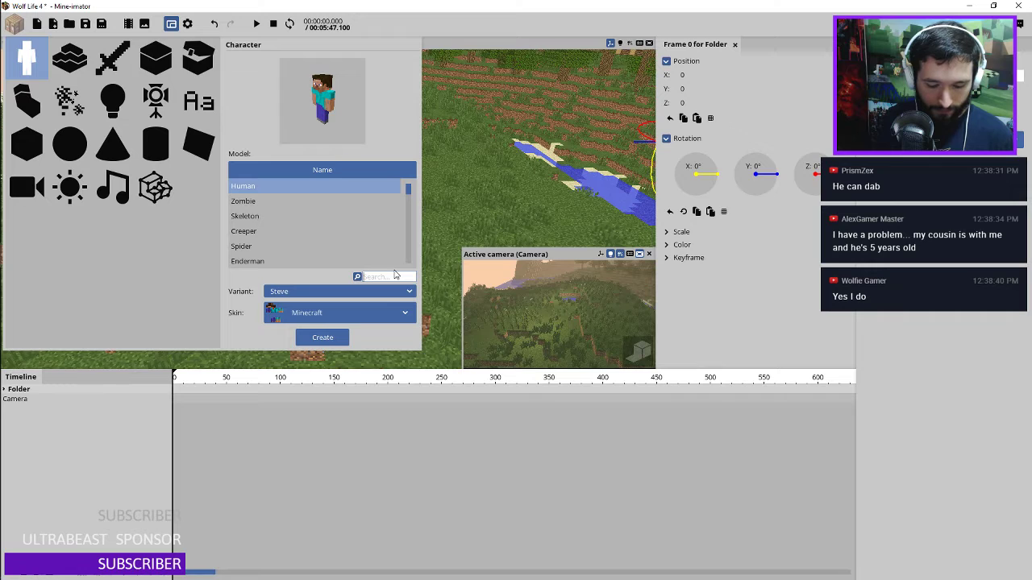
{"action": "type", "text": "pig"}
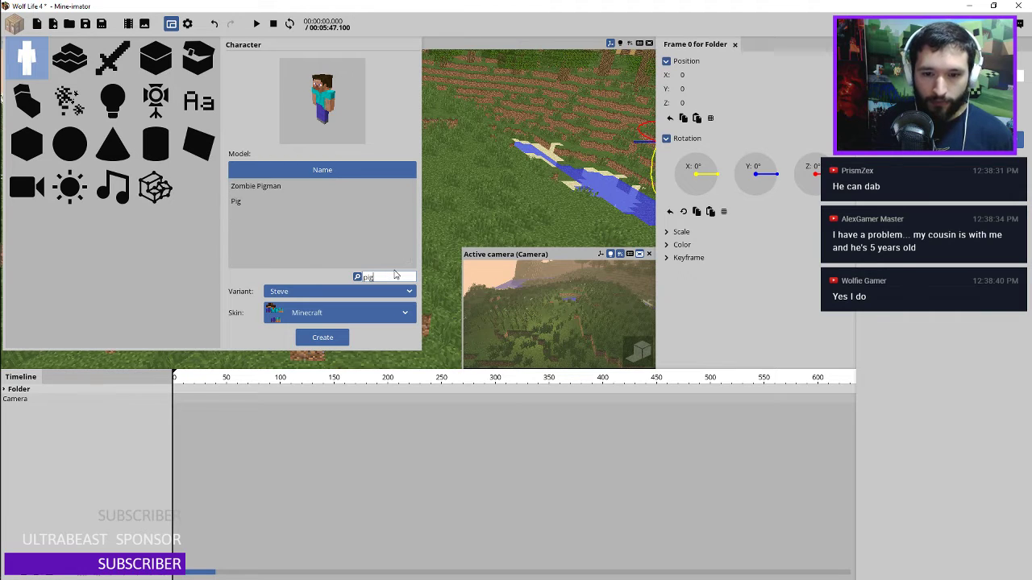
{"action": "left_click", "coordinate": [242, 202]}
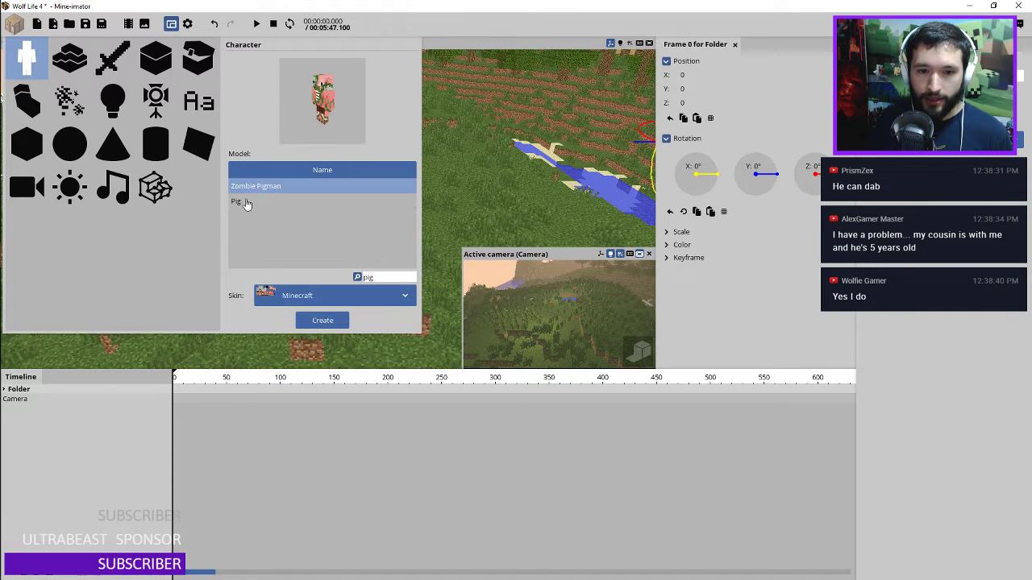
{"action": "left_click", "coordinate": [315, 340]}
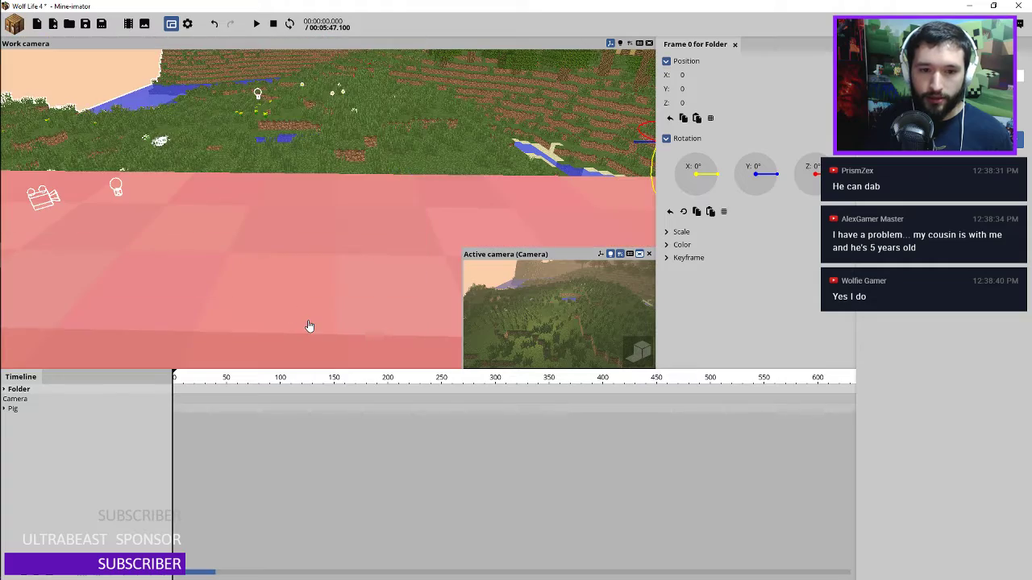
Move the pig to about X -802.58 and lower it onto the grassy hill at about Z 190.41
{"action": "scroll", "coordinate": [371, 168], "scroll_direction": "up", "scroll_amount": 3}
{"action": "left_click", "coordinate": [371, 168]}
{"action": "mouse_move", "coordinate": [370, 168]}
{"action": "right_mouse_down"}
{"action": "mouse_move", "coordinate": [306, 168]}
{"action": "mouse_move", "coordinate": [350, 154]}
{"action": "mouse_move", "coordinate": [371, 166]}
{"action": "right_mouse_up"}
{"action": "right_click_drag", "start_coordinate": [236, 310], "coordinate": [166, 354]}
{"action": "left_click", "coordinate": [18, 409]}
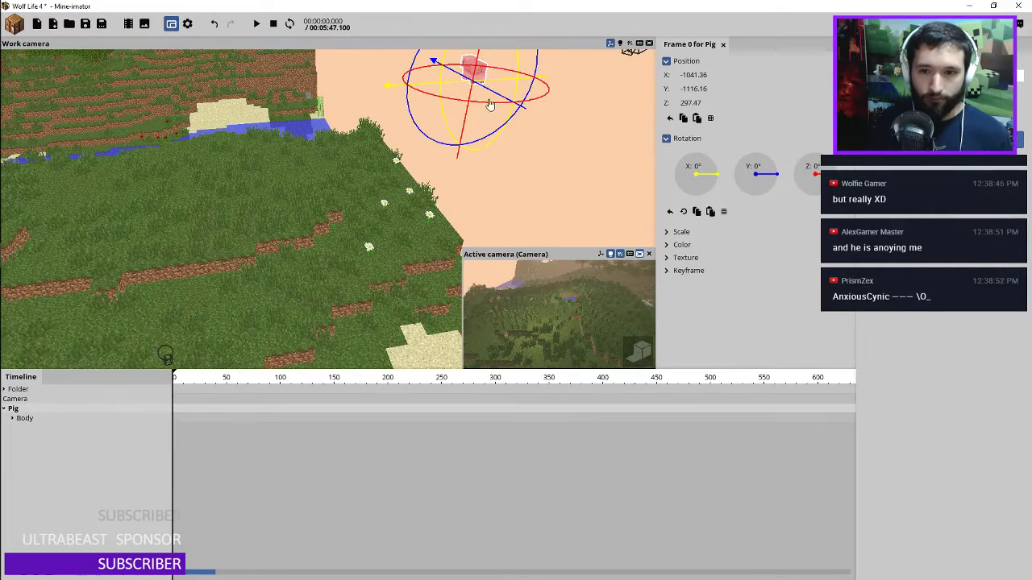
{"action": "left_click_drag", "start_coordinate": [458, 161], "coordinate": [216, 233]}
{"action": "right_click_drag", "start_coordinate": [165, 355], "coordinate": [360, 161]}
{"action": "left_click_drag", "start_coordinate": [351, 131], "coordinate": [349, 161]}
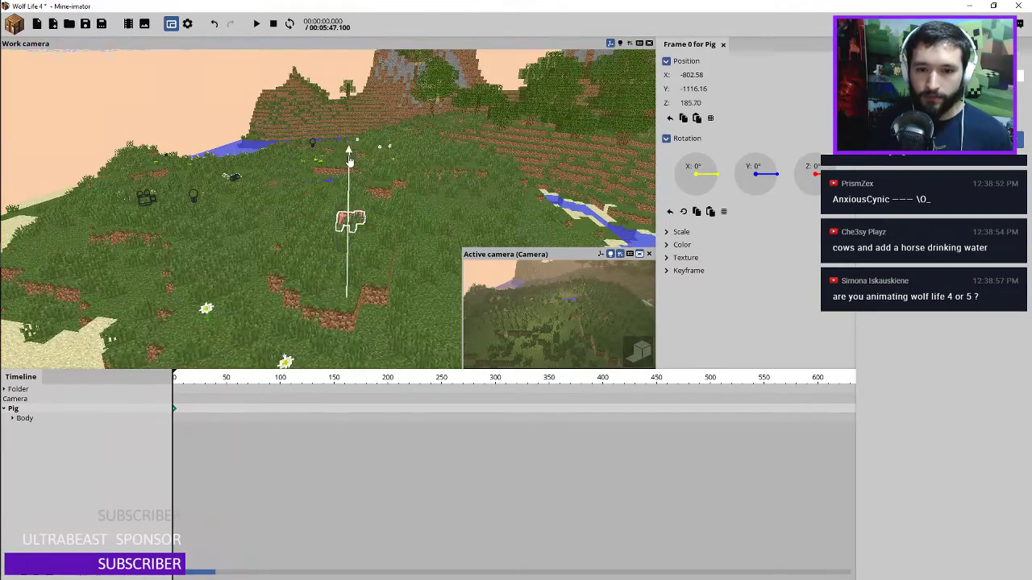
{"action": "key", "text": "w"}
{"action": "right_click_drag", "start_coordinate": [350, 153], "coordinate": [350, 153]}
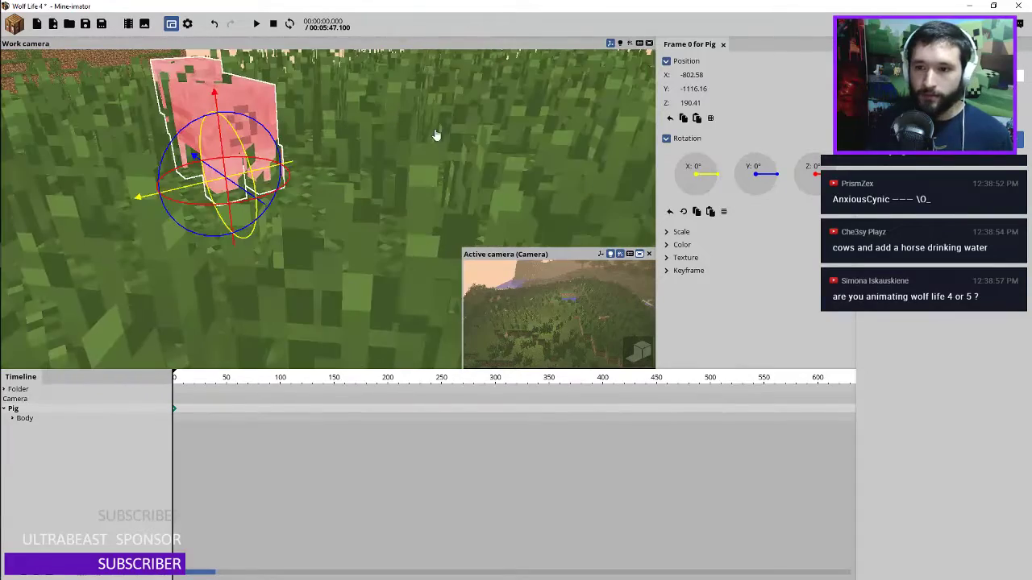
Set the pig's height to Z 192 using position snapping with grid size 16, leaving snapping off
{"action": "left_click", "coordinate": [710, 118]}
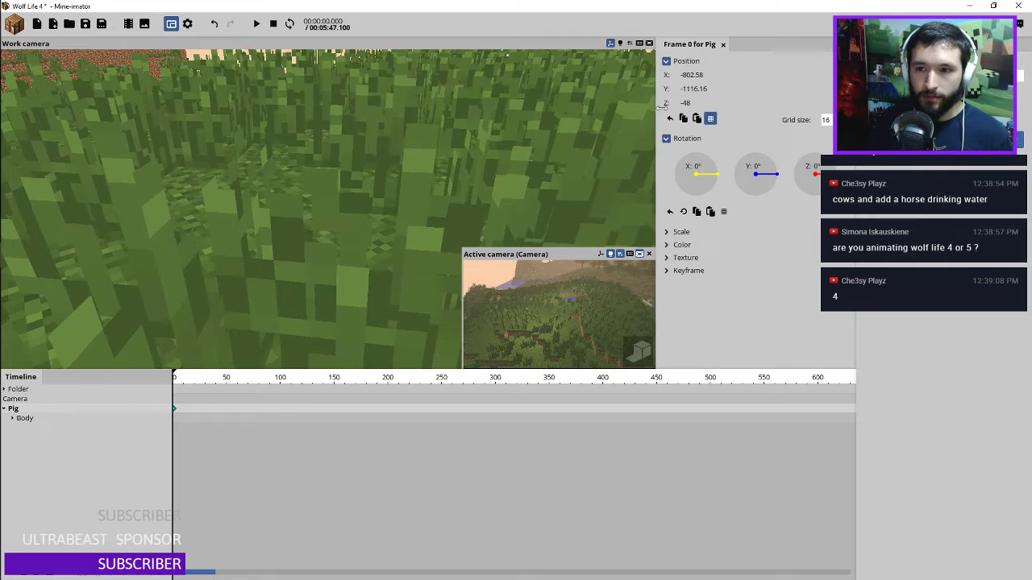
{"action": "left_click_drag", "start_coordinate": [685, 103], "coordinate": [785, 107]}
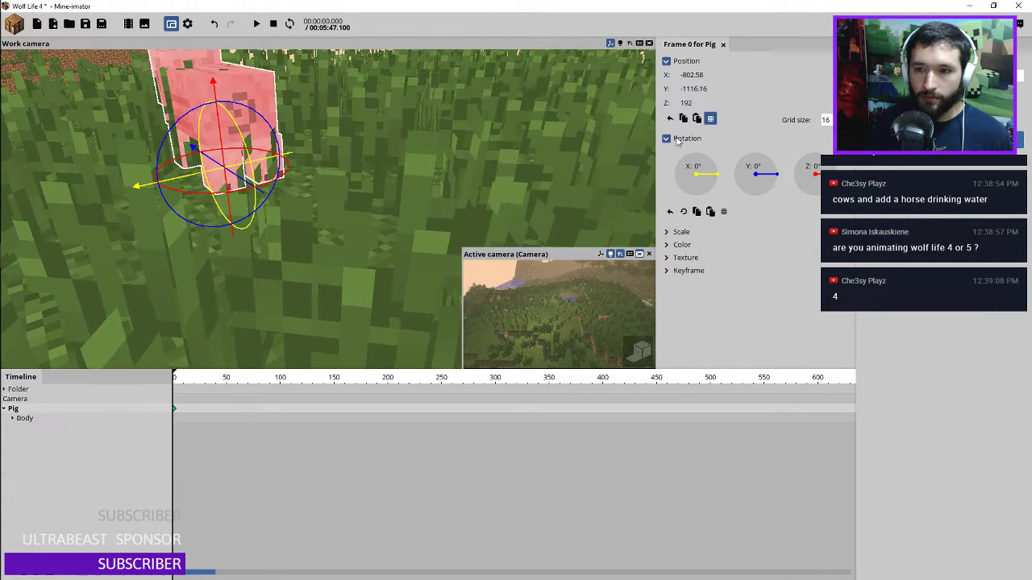
{"action": "left_click", "coordinate": [710, 118]}
Move the pig along Y to about -1199.63 and rotate it around Z to about 67°
{"action": "left_click_drag", "start_coordinate": [238, 178], "coordinate": [309, 202]}
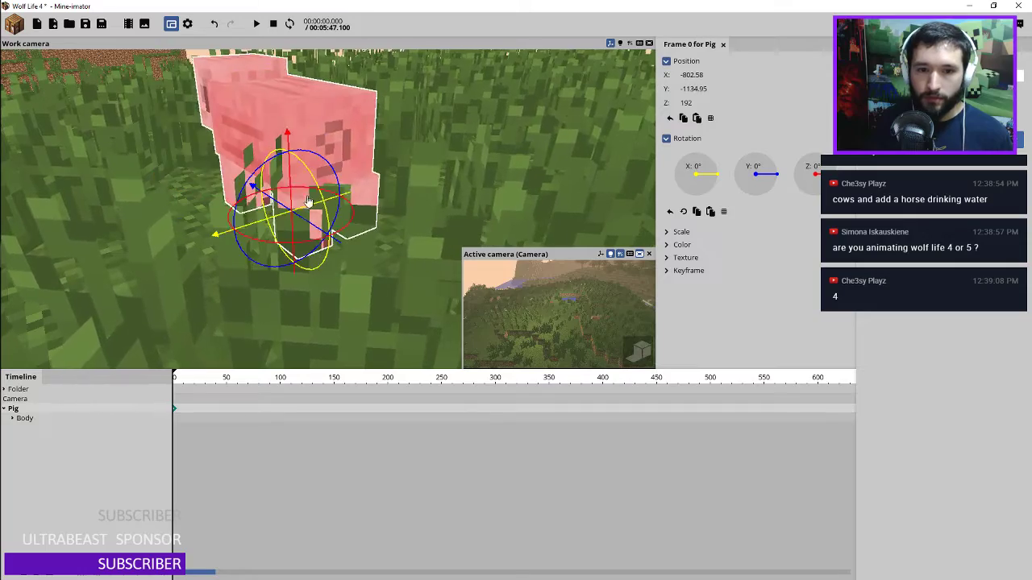
{"action": "right_click_drag", "start_coordinate": [385, 167], "coordinate": [384, 167]}
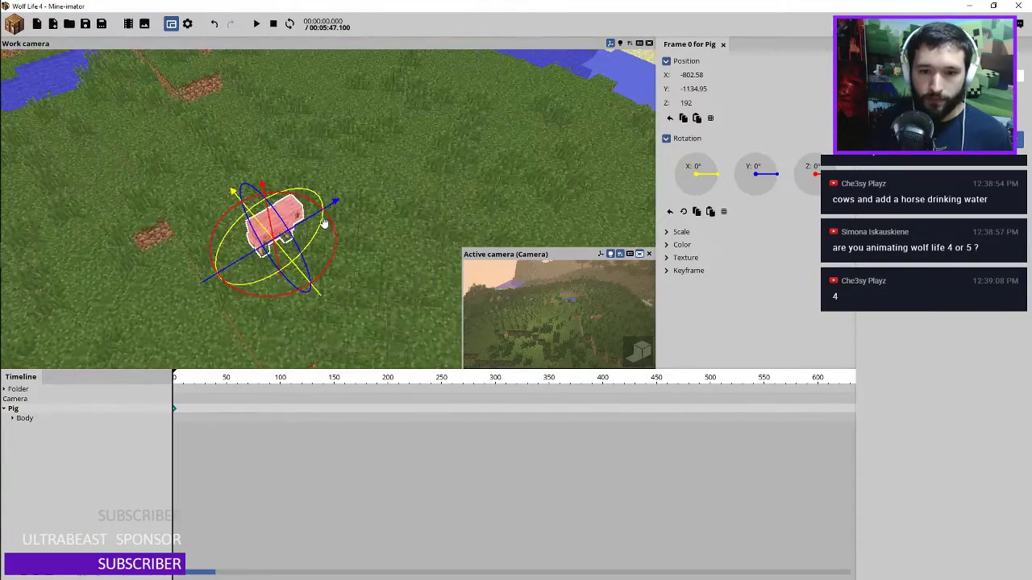
{"action": "left_click_drag", "start_coordinate": [313, 205], "coordinate": [150, 285]}
{"action": "right_click_drag", "start_coordinate": [295, 199], "coordinate": [296, 199]}
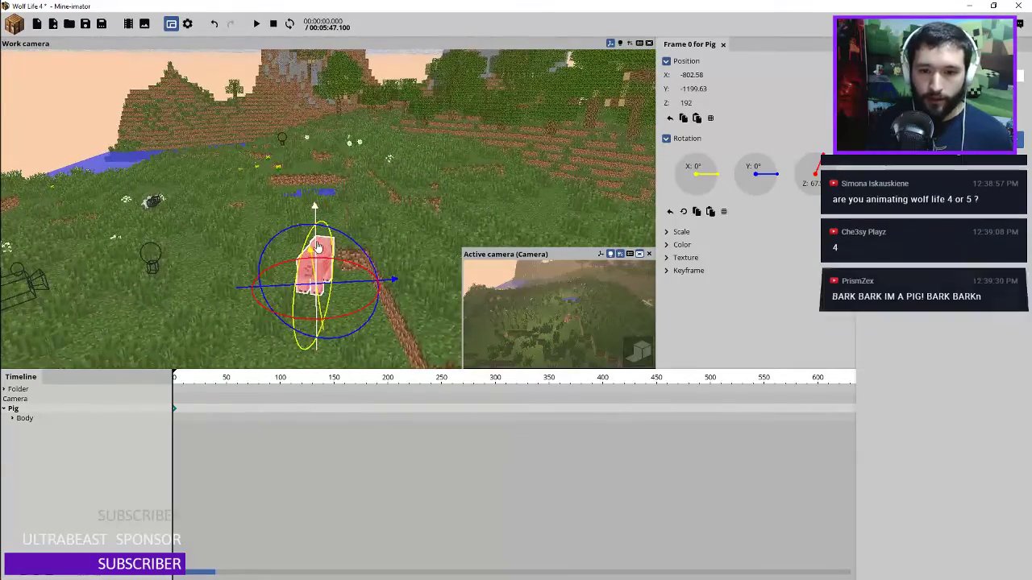
Lower the pig onto the ground at Z 176 with position snapping at grid size 16
{"action": "left_click_drag", "start_coordinate": [316, 248], "coordinate": [322, 270]}
{"action": "key", "text": "ctrl+z"}
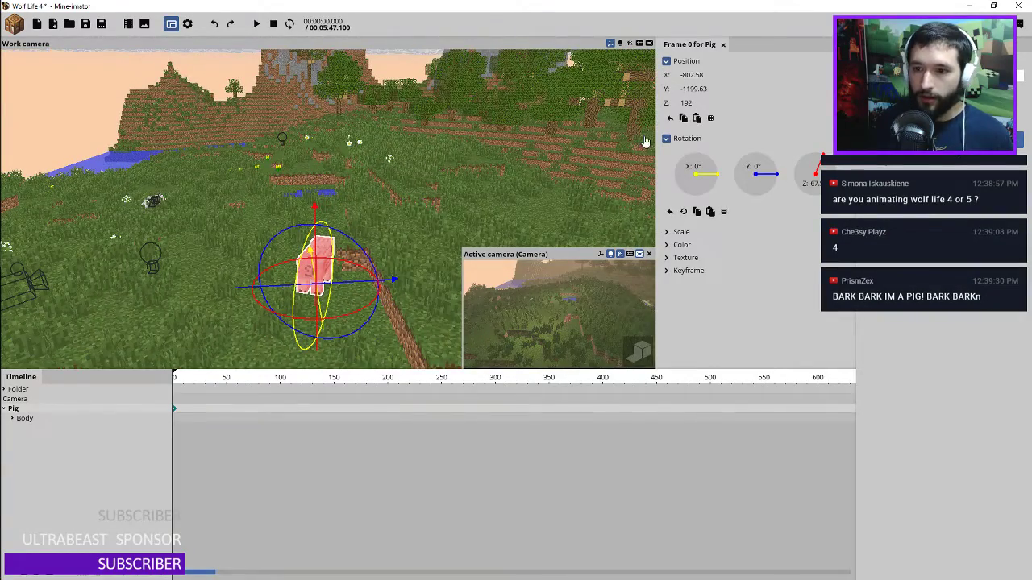
{"action": "left_click", "coordinate": [710, 119]}
{"action": "left_click_drag", "start_coordinate": [315, 222], "coordinate": [316, 239]}
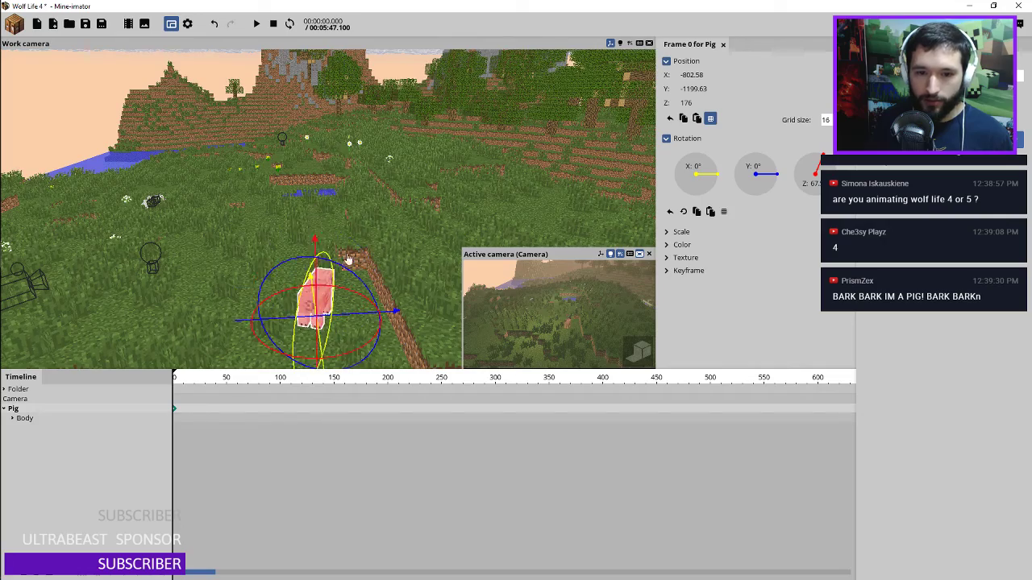
{"action": "left_click_drag", "start_coordinate": [431, 236], "coordinate": [412, 232]}
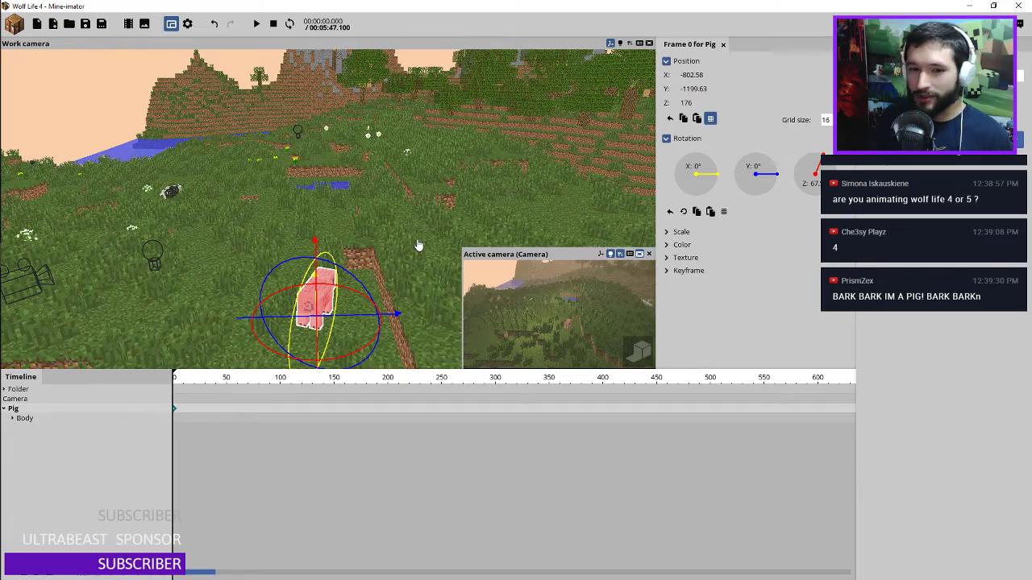
{"action": "right_click_drag", "start_coordinate": [341, 214], "coordinate": [353, 174]}
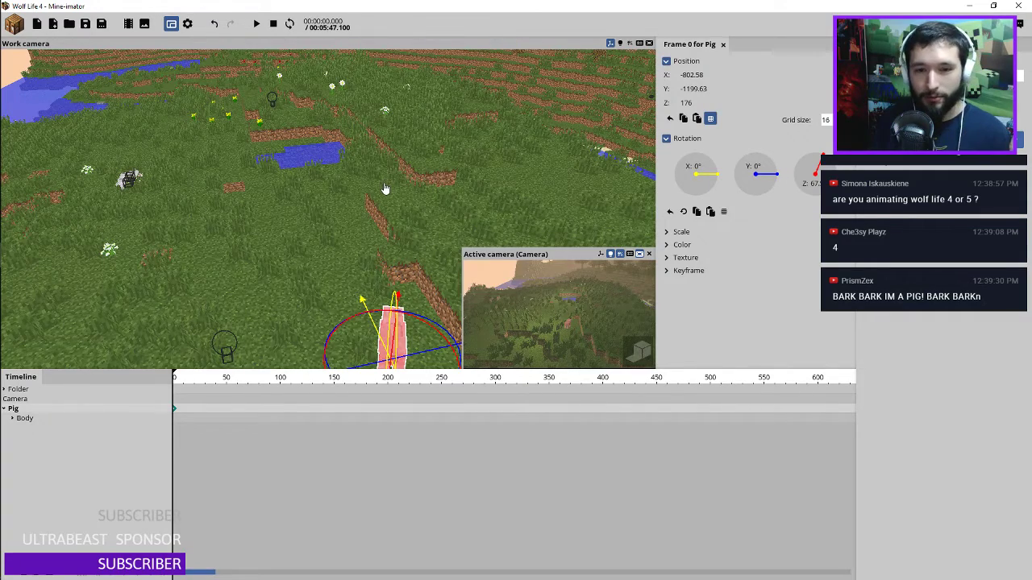
Move the pig to Y -1184, rotate it around Z to about 136°, and turn position snapping off
{"action": "right_click_drag", "start_coordinate": [430, 189], "coordinate": [423, 197]}
{"action": "left_click_drag", "start_coordinate": [423, 197], "coordinate": [355, 204]}
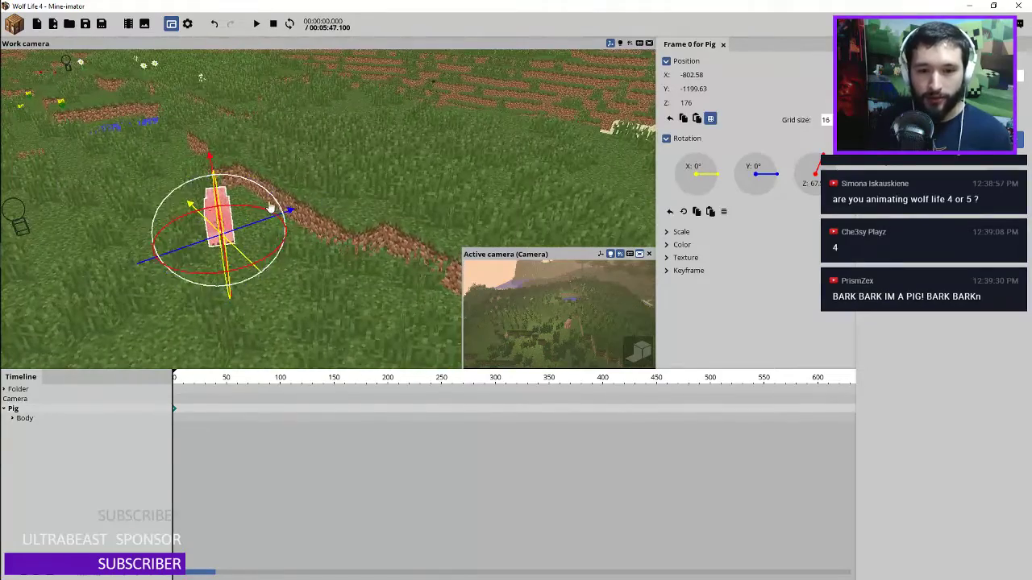
{"action": "mouse_move", "coordinate": [271, 214]}
{"action": "left_mouse_down"}
{"action": "mouse_move", "coordinate": [201, 210]}
{"action": "mouse_move", "coordinate": [282, 229]}
{"action": "left_mouse_up"}
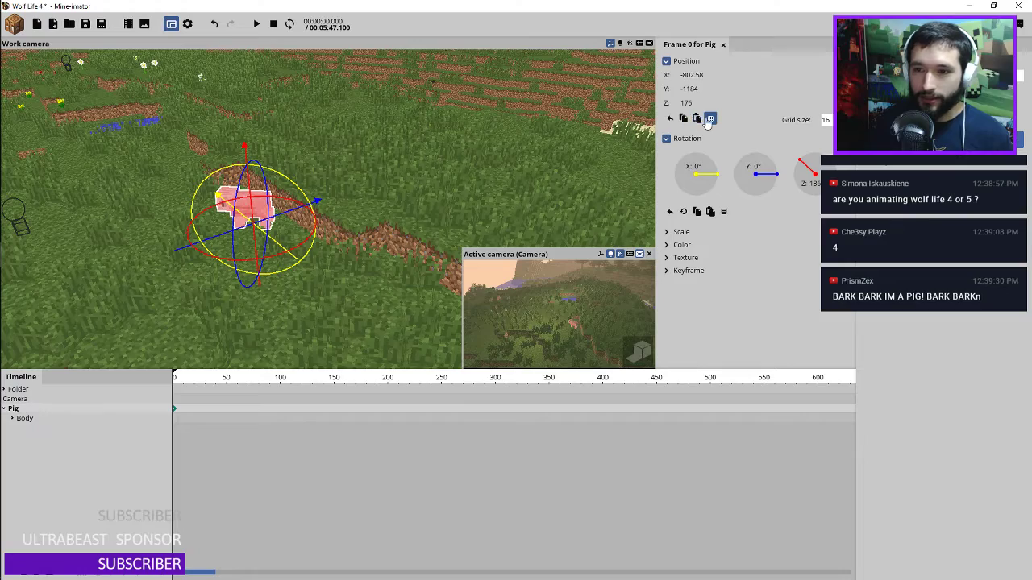
{"action": "right_click_drag", "start_coordinate": [282, 229], "coordinate": [385, 142]}
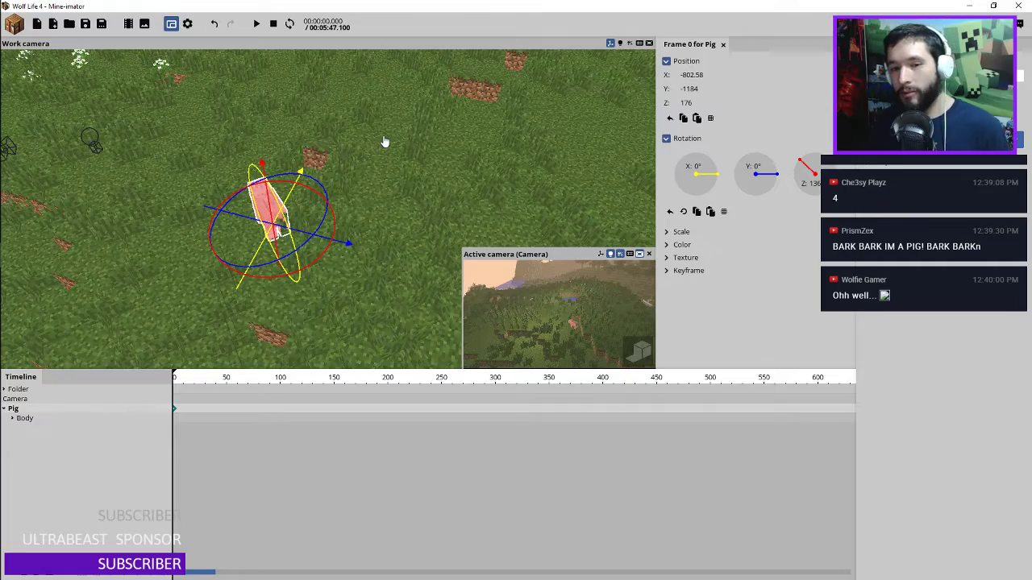
Shift the pig along X to about -798.77 on the grass beside the dirt ledge
{"action": "right_click_drag", "start_coordinate": [397, 159], "coordinate": [404, 191]}
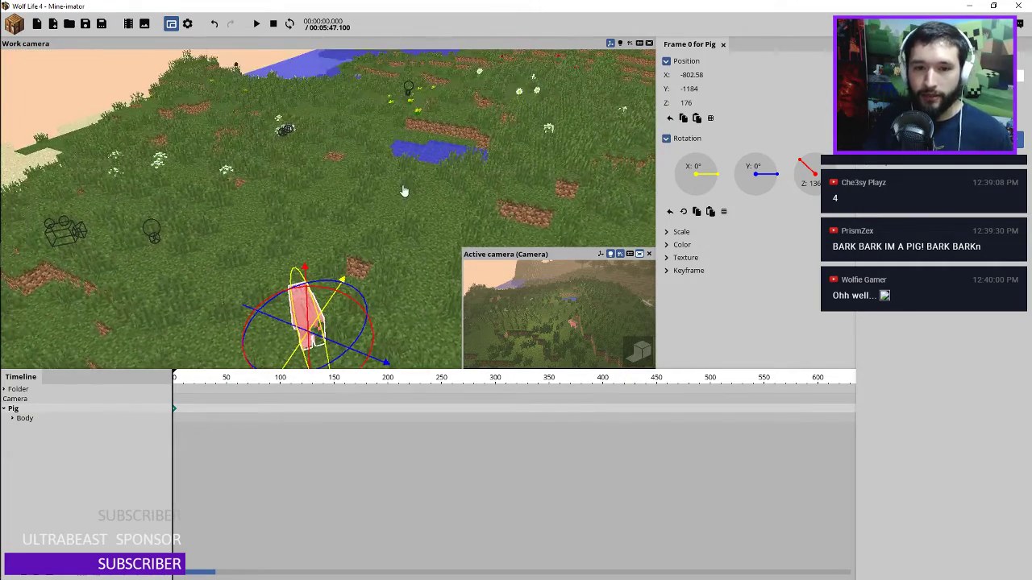
{"action": "left_click_drag", "start_coordinate": [358, 193], "coordinate": [369, 192]}
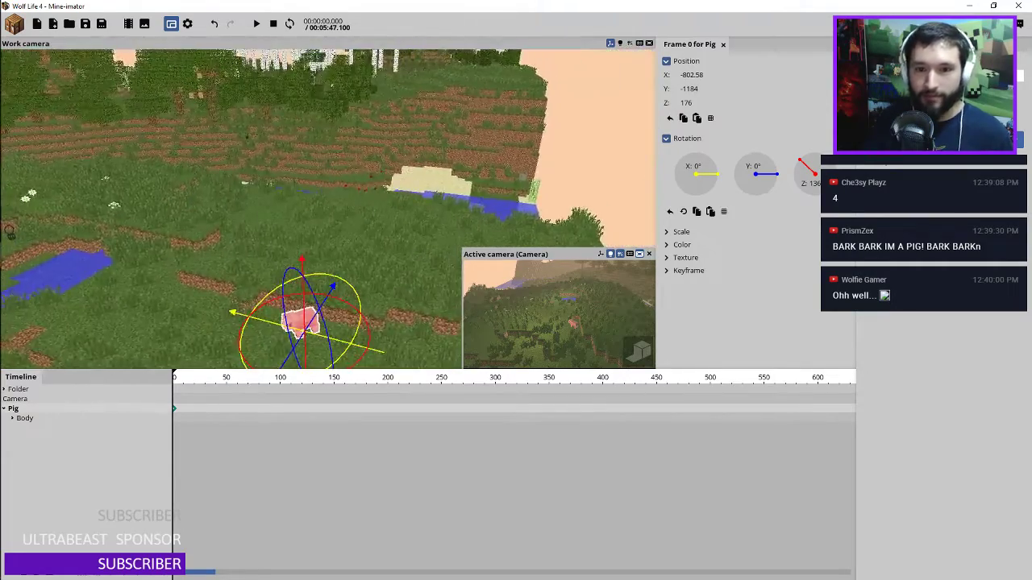
{"action": "right_click_drag", "start_coordinate": [371, 191], "coordinate": [373, 191]}
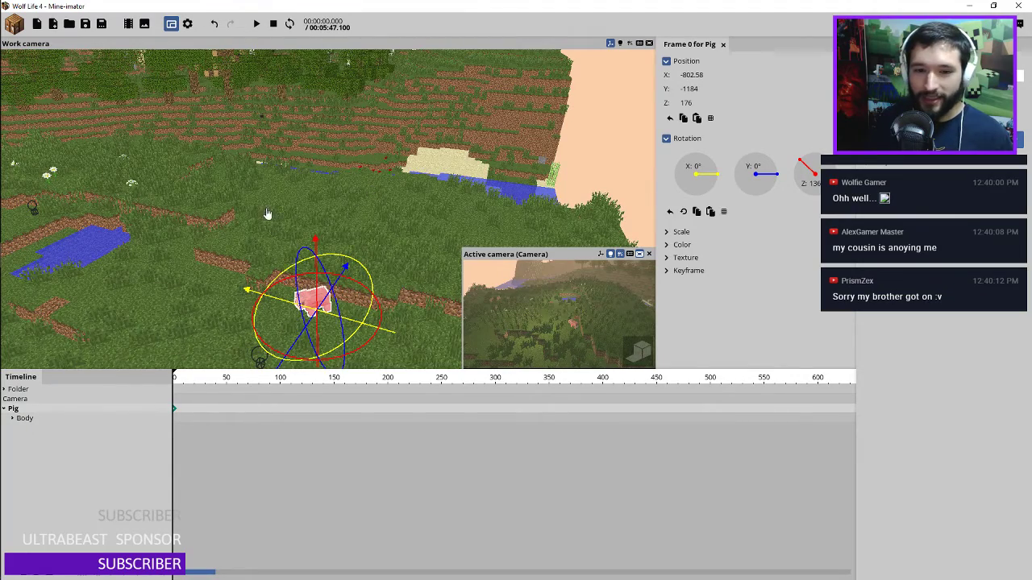
{"action": "left_click_drag", "start_coordinate": [268, 215], "coordinate": [322, 232]}
{"action": "scroll", "coordinate": [386, 233], "scroll_direction": "up", "scroll_amount": 4}
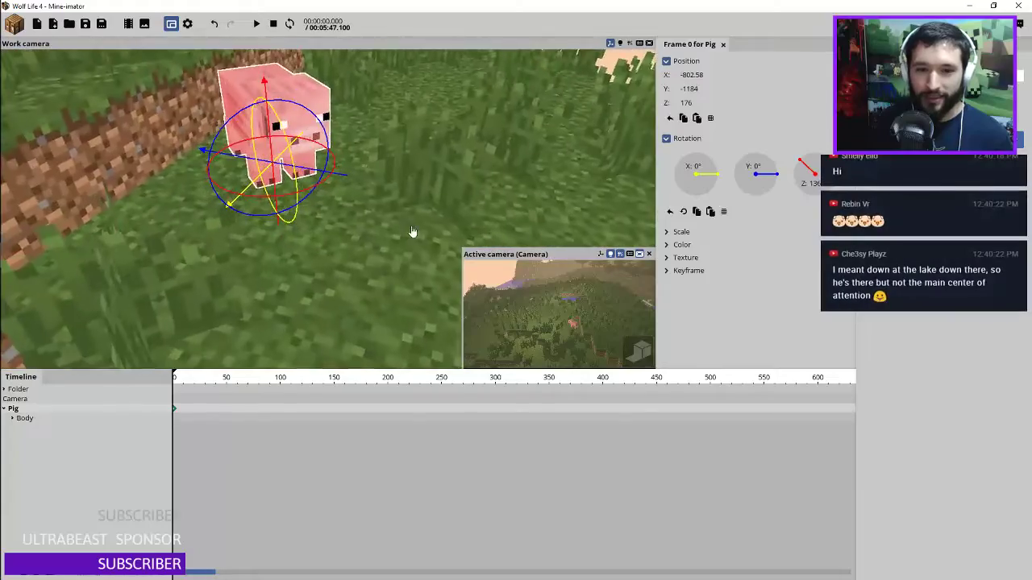
{"action": "left_click_drag", "start_coordinate": [412, 233], "coordinate": [385, 222]}
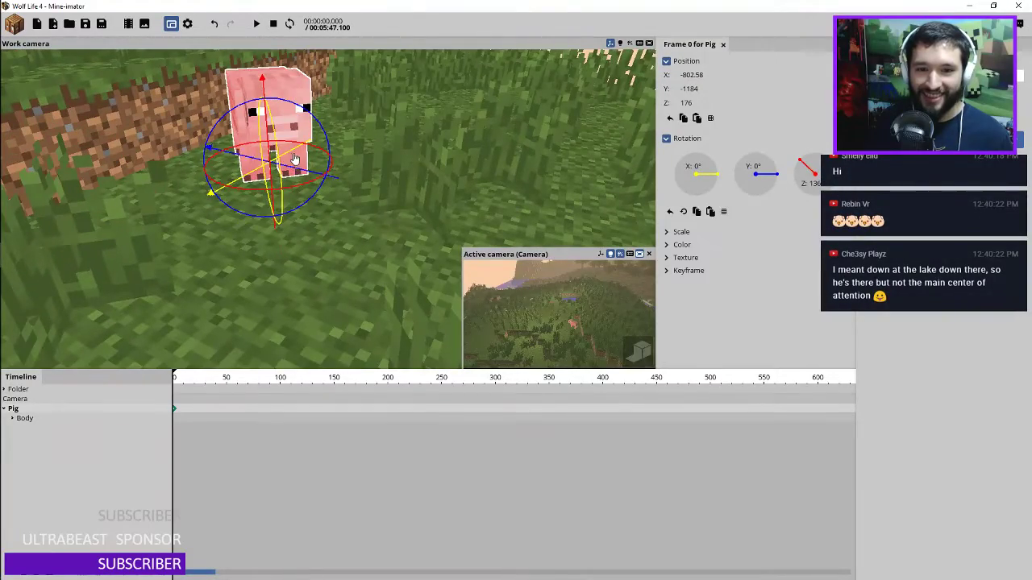
{"action": "left_click_drag", "start_coordinate": [304, 157], "coordinate": [288, 185]}
{"action": "left_click_drag", "start_coordinate": [361, 183], "coordinate": [316, 185]}
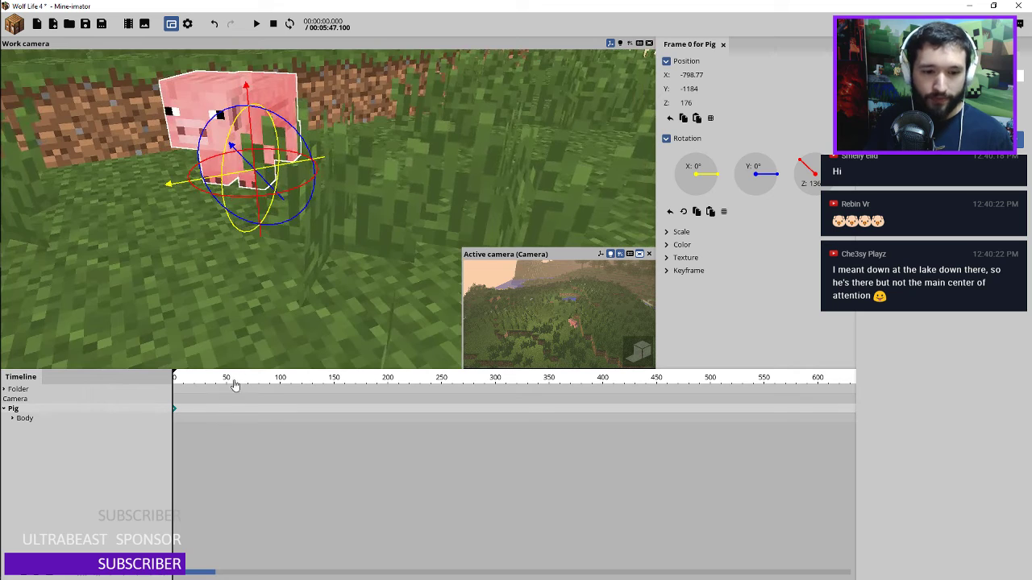
Keyframe the pig's body, head and all four legs at frame 0, and the whole pig with its parts at frame 60
{"action": "left_click", "coordinate": [13, 418]}
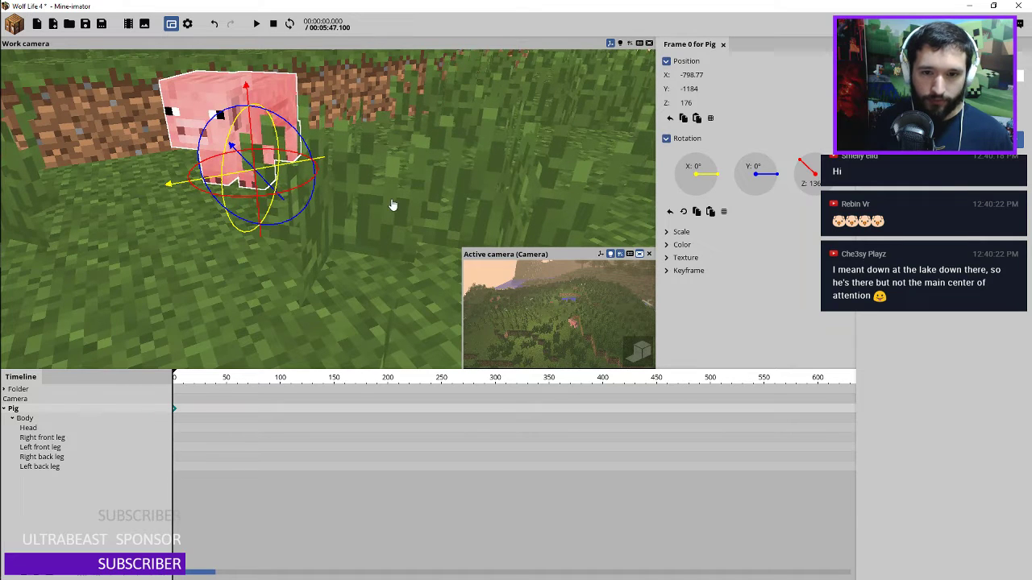
{"action": "middle_click_drag", "start_coordinate": [331, 247], "coordinate": [280, 352]}
{"action": "scroll", "coordinate": [226, 395], "scroll_direction": "up", "scroll_amount": 5, "text": "ctrl"}
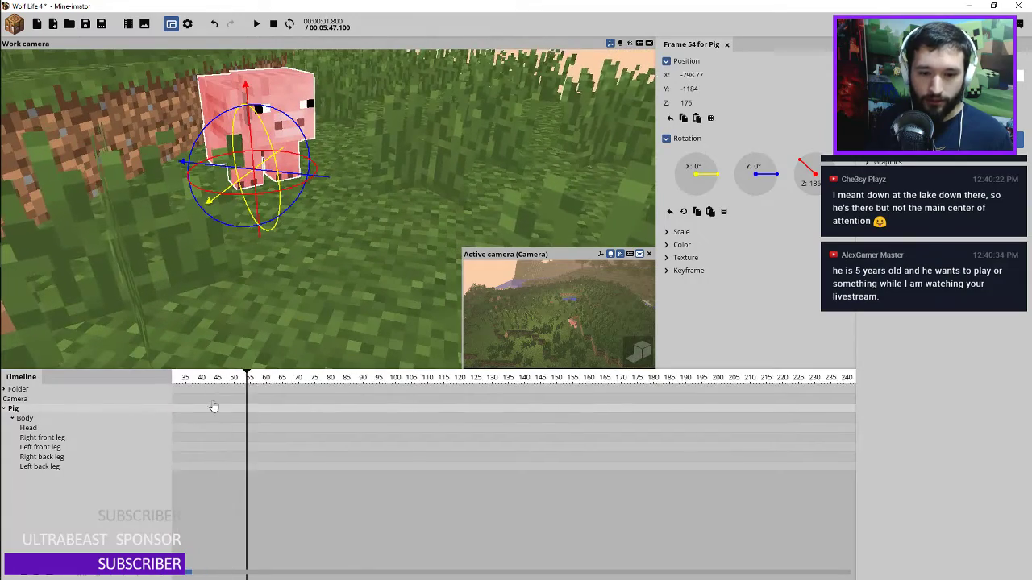
{"action": "left_click", "coordinate": [348, 427]}
{"action": "middle_click_drag", "start_coordinate": [387, 266], "coordinate": [326, 413]}
{"action": "left_click_drag", "start_coordinate": [85, 491], "coordinate": [22, 415]}
{"action": "left_click_drag", "start_coordinate": [222, 378], "coordinate": [88, 378]}
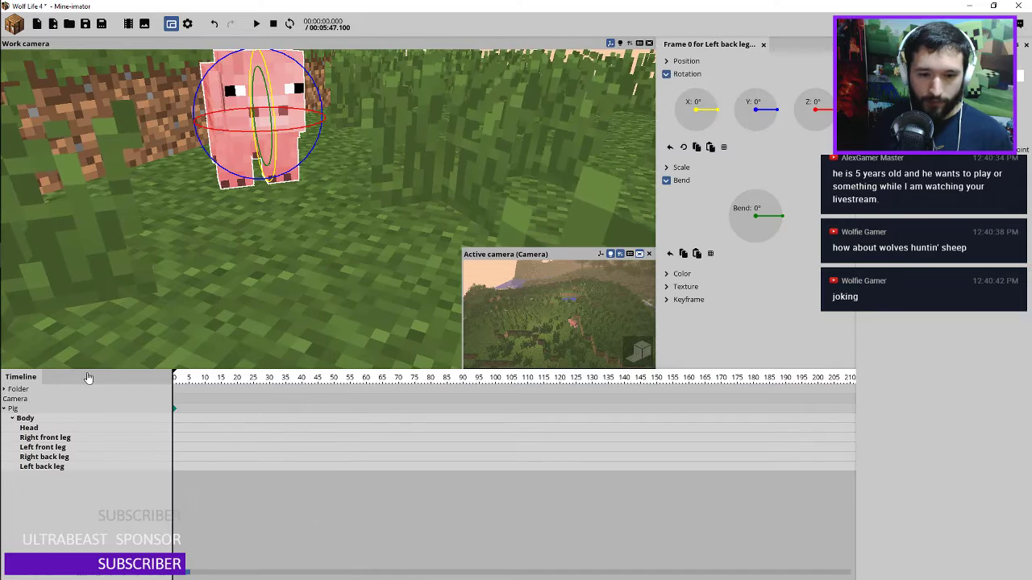
{"action": "left_click", "coordinate": [668, 299]}
{"action": "left_click", "coordinate": [682, 340]}
{"action": "left_click", "coordinate": [682, 340]}
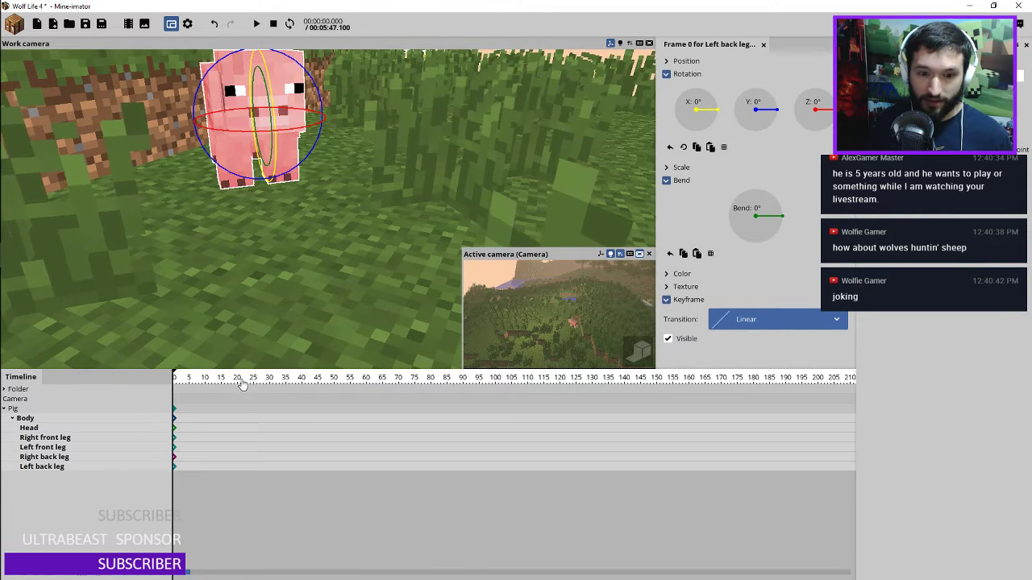
{"action": "left_click_drag", "start_coordinate": [211, 385], "coordinate": [367, 395]}
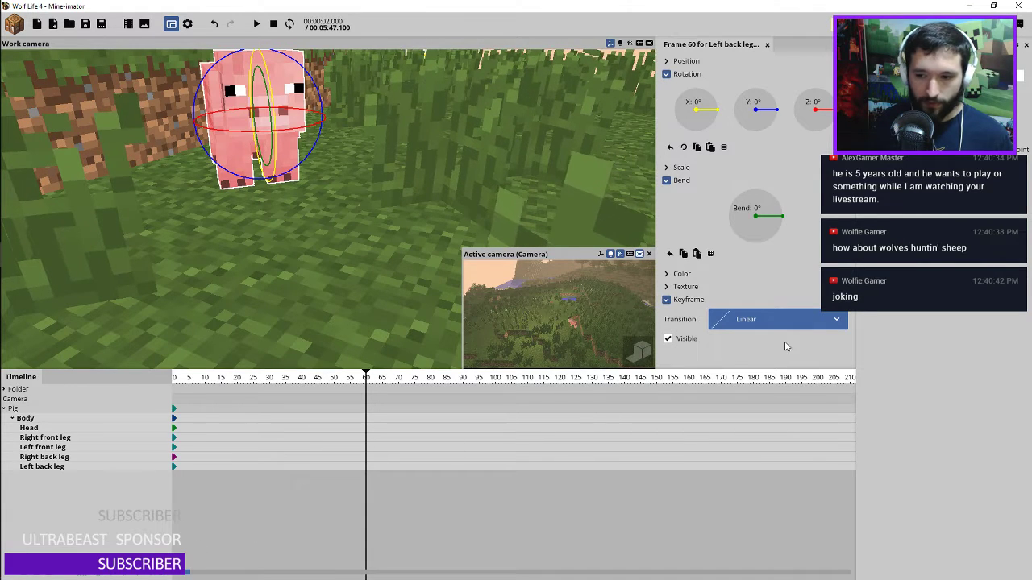
{"action": "left_click", "coordinate": [367, 411]}
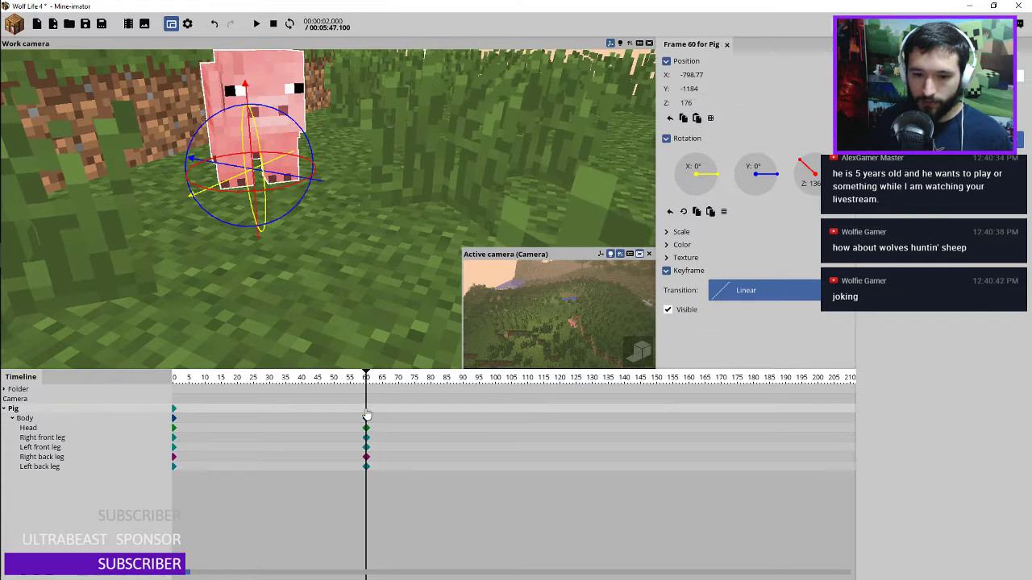
At frame 78, lower the pig's head to about Z -4.67 and tilt it down about 37.38° around X
{"action": "left_click", "coordinate": [425, 380]}
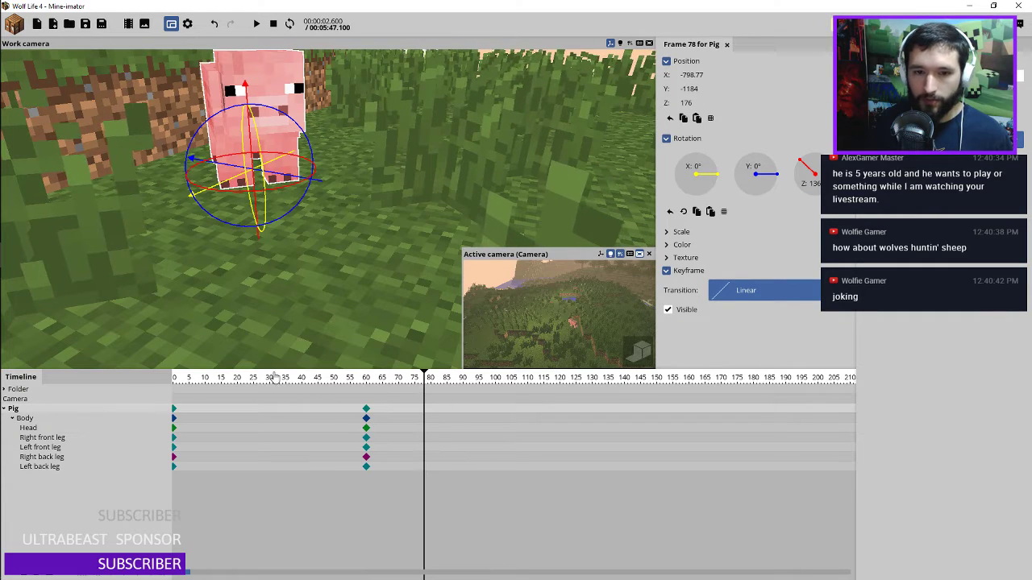
{"action": "right_click_drag", "start_coordinate": [278, 193], "coordinate": [254, 194]}
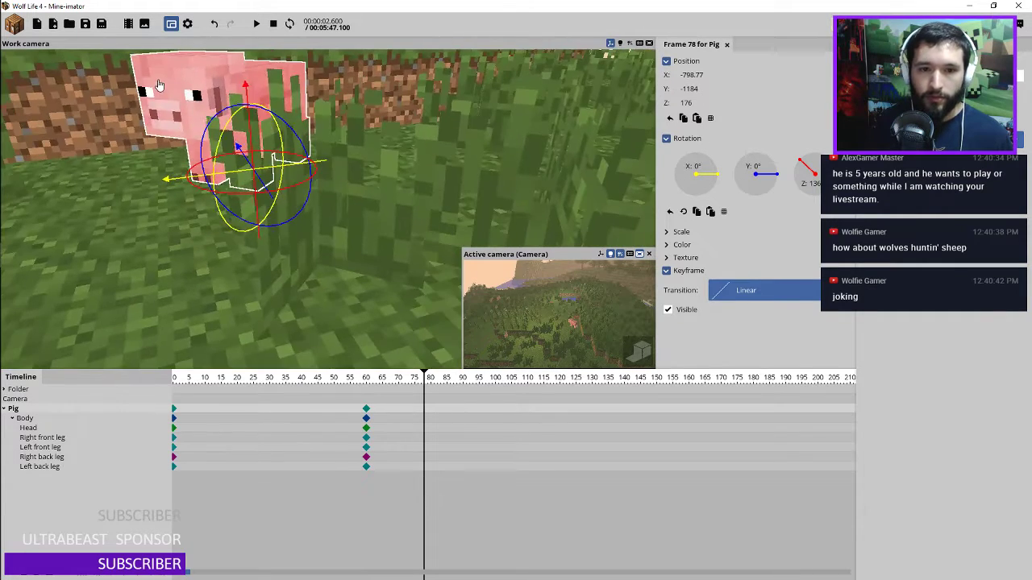
{"action": "left_click", "coordinate": [218, 111]}
{"action": "right_click_drag", "start_coordinate": [363, 145], "coordinate": [372, 133]}
{"action": "left_click", "coordinate": [685, 60]}
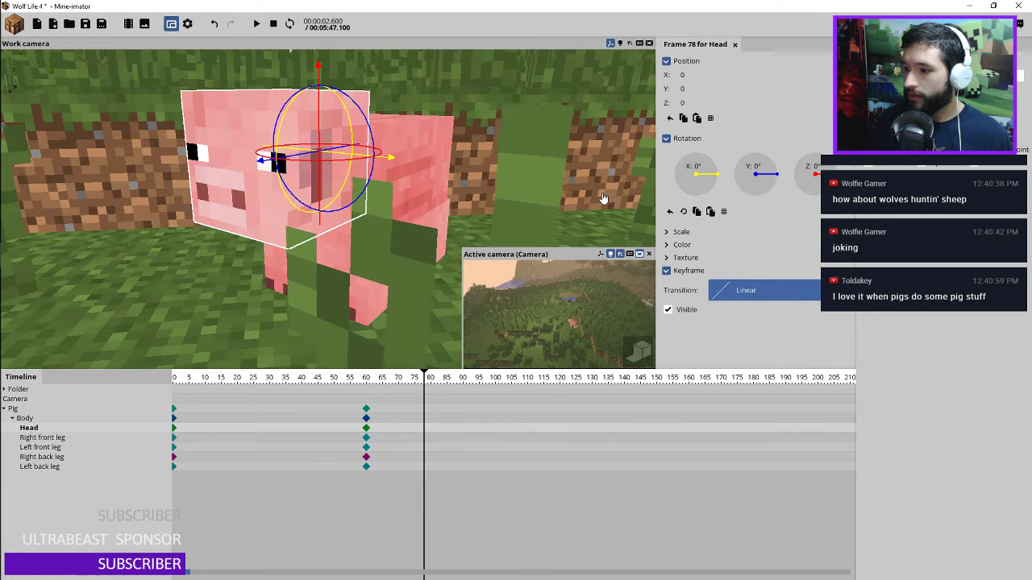
{"action": "right_click_drag", "start_coordinate": [510, 181], "coordinate": [443, 185]}
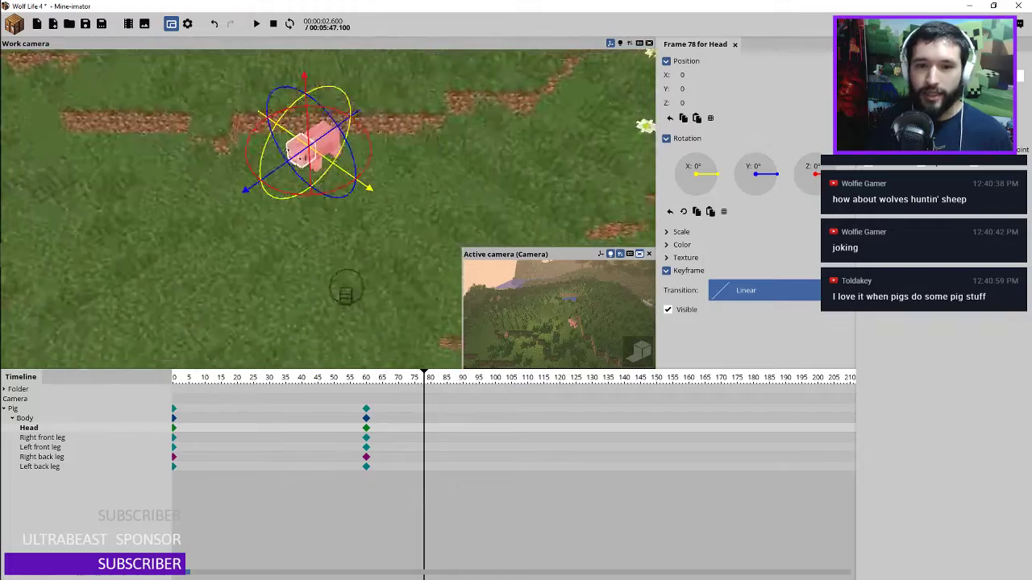
{"action": "right_click_drag", "start_coordinate": [443, 185], "coordinate": [504, 202]}
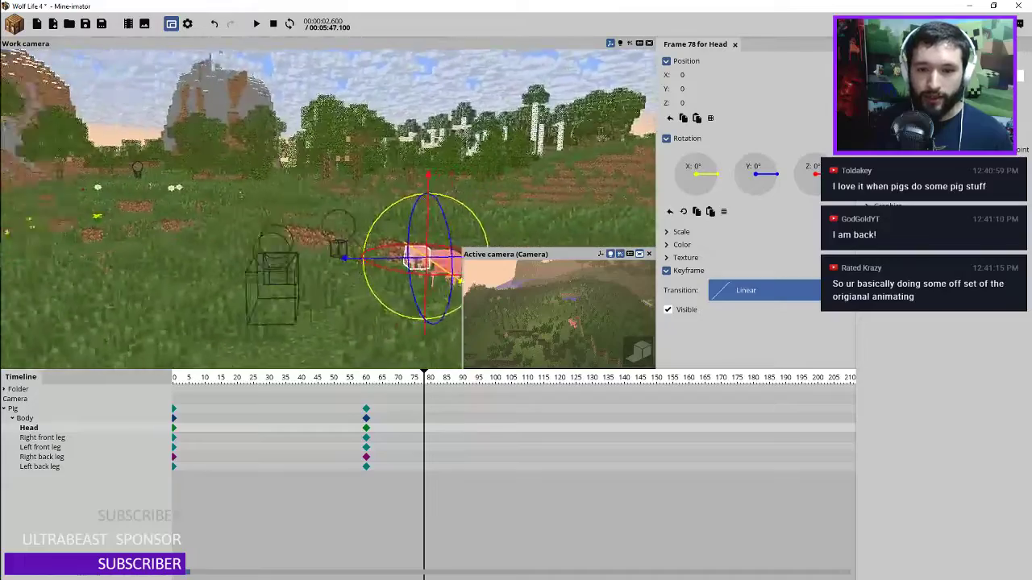
{"action": "right_click_drag", "start_coordinate": [503, 201], "coordinate": [274, 133]}
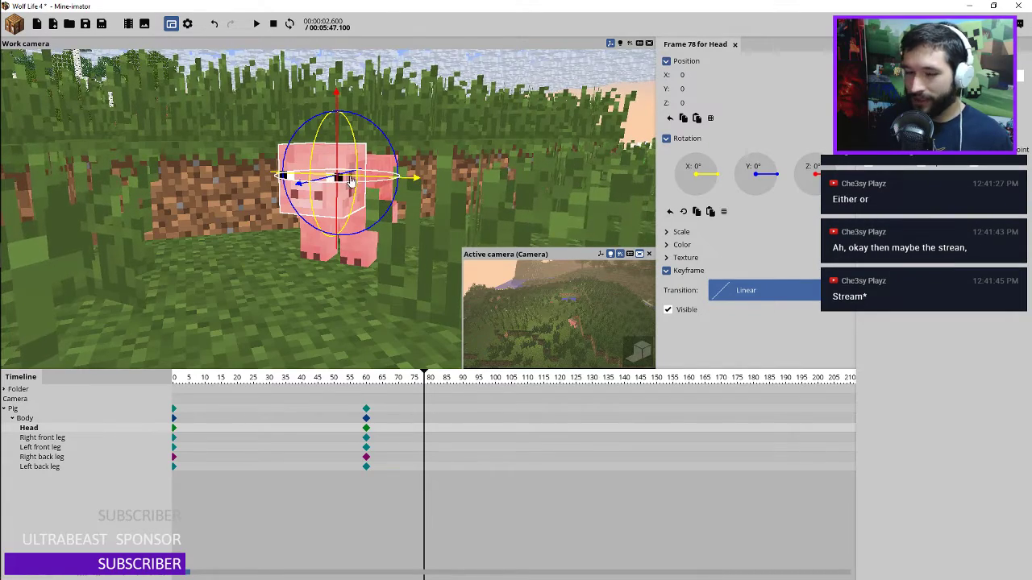
{"action": "right_click_drag", "start_coordinate": [426, 140], "coordinate": [443, 177]}
{"action": "key", "text": "w"}
{"action": "right_click_drag", "start_coordinate": [455, 267], "coordinate": [452, 262]}
{"action": "left_click_drag", "start_coordinate": [282, 69], "coordinate": [316, 156]}
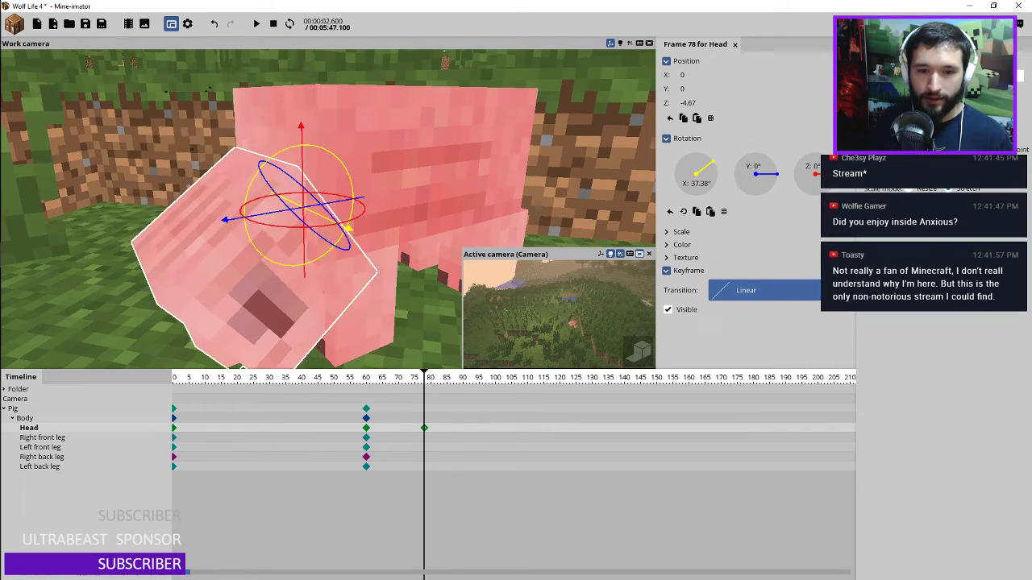
Raise the pig's lowered head slightly to about Z -4.34 at frame 78
{"action": "right_click_drag", "start_coordinate": [317, 156], "coordinate": [285, 143]}
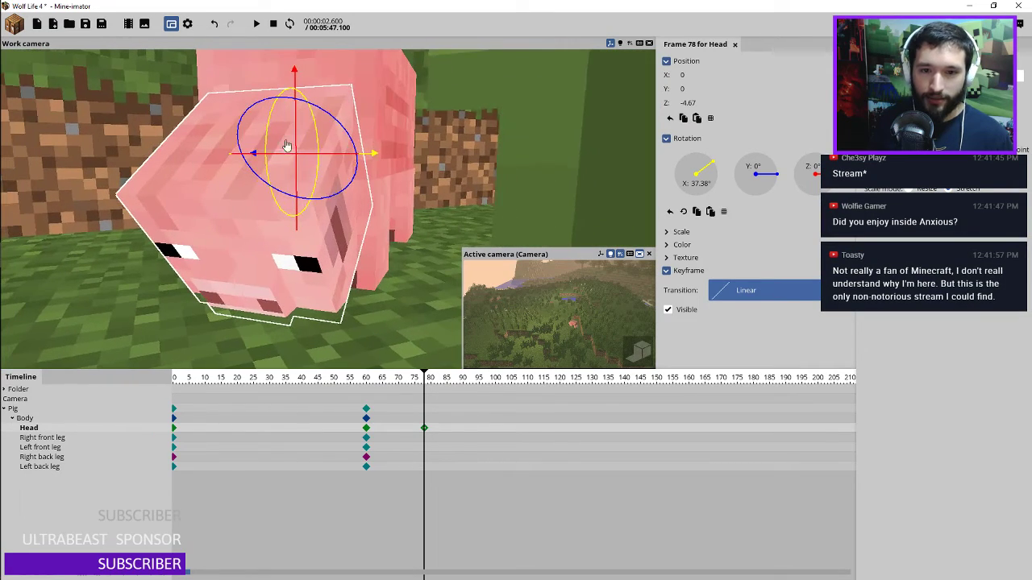
{"action": "left_click_drag", "start_coordinate": [286, 142], "coordinate": [294, 133]}
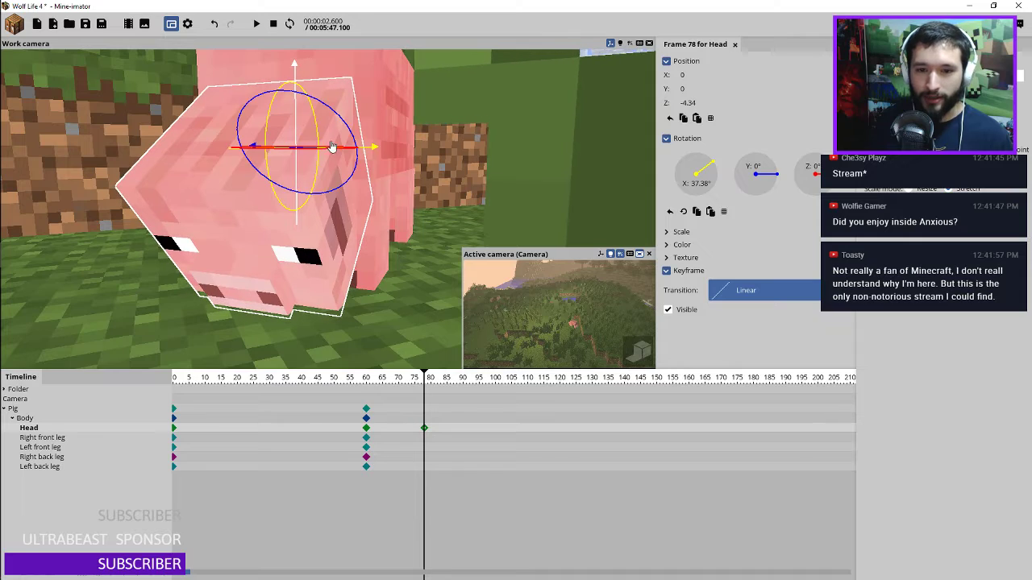
{"action": "right_click_drag", "start_coordinate": [293, 133], "coordinate": [274, 136]}
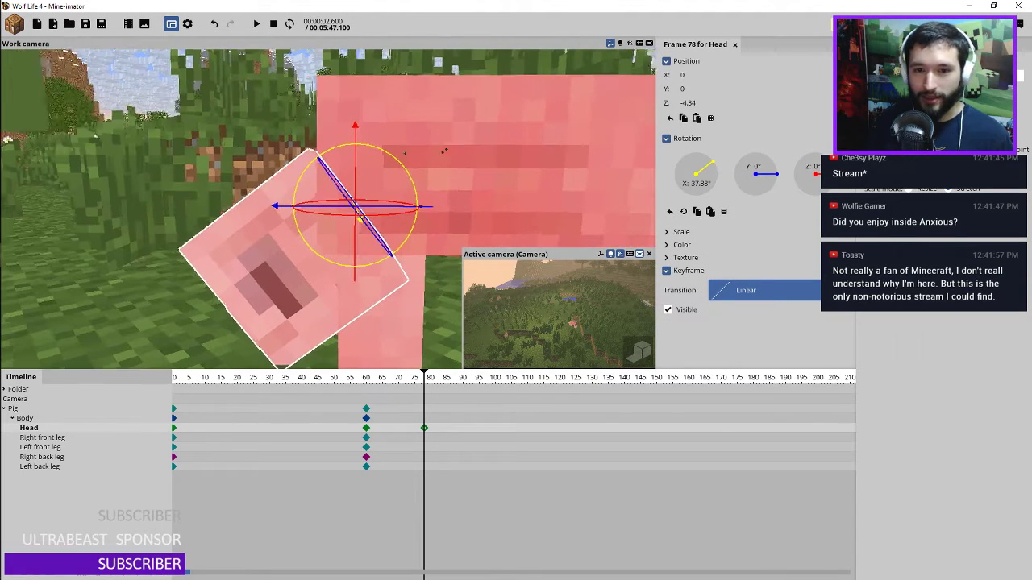
{"action": "left_click_drag", "start_coordinate": [330, 113], "coordinate": [354, 114]}
{"action": "right_click_drag", "start_coordinate": [274, 136], "coordinate": [450, 163]}
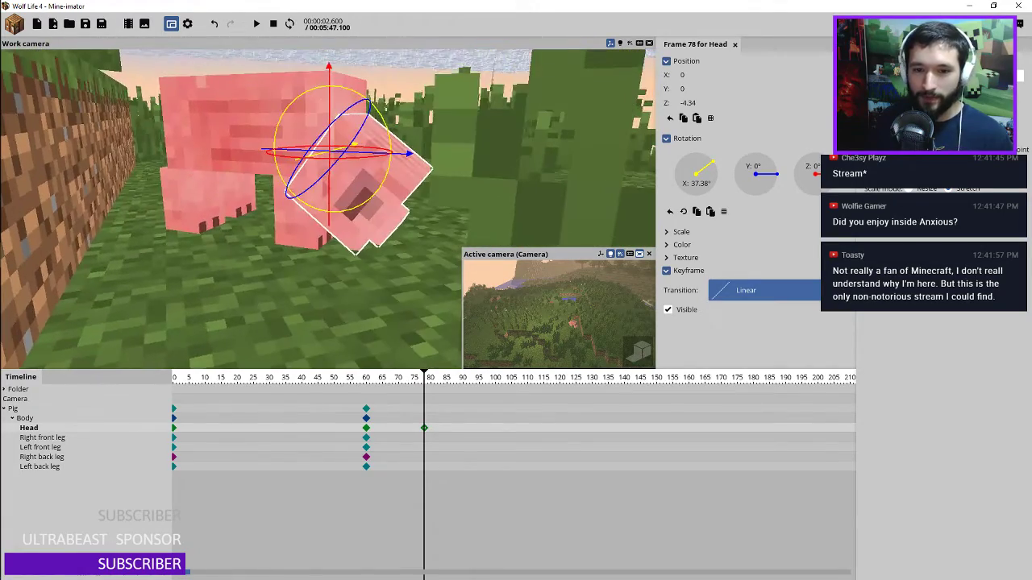
Raise the pig's head to about Z -3.95 at frame 90 and lower it to about Z -4.63 at frame 100
{"action": "left_click", "coordinate": [462, 429]}
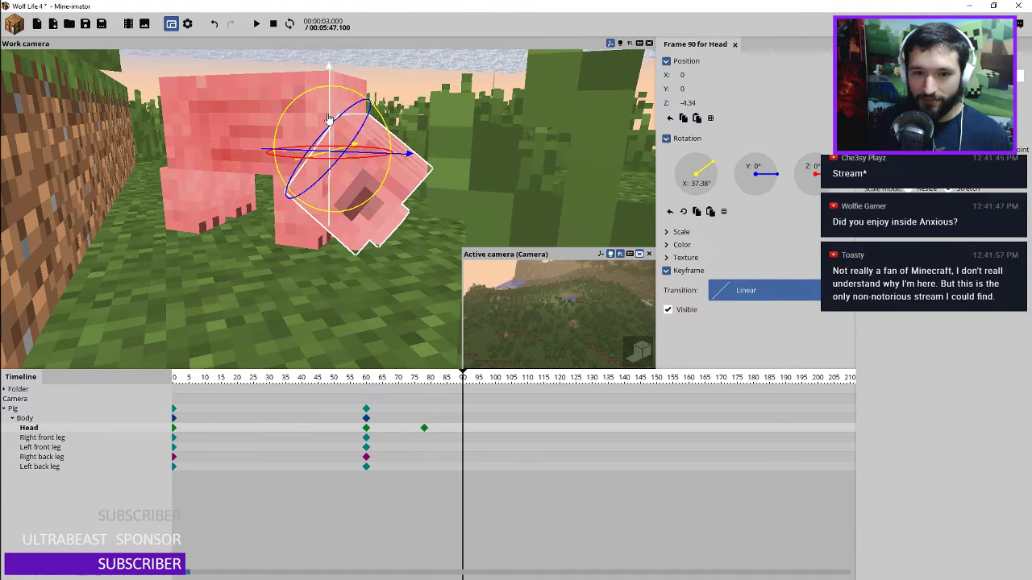
{"action": "left_click_drag", "start_coordinate": [329, 110], "coordinate": [329, 103]}
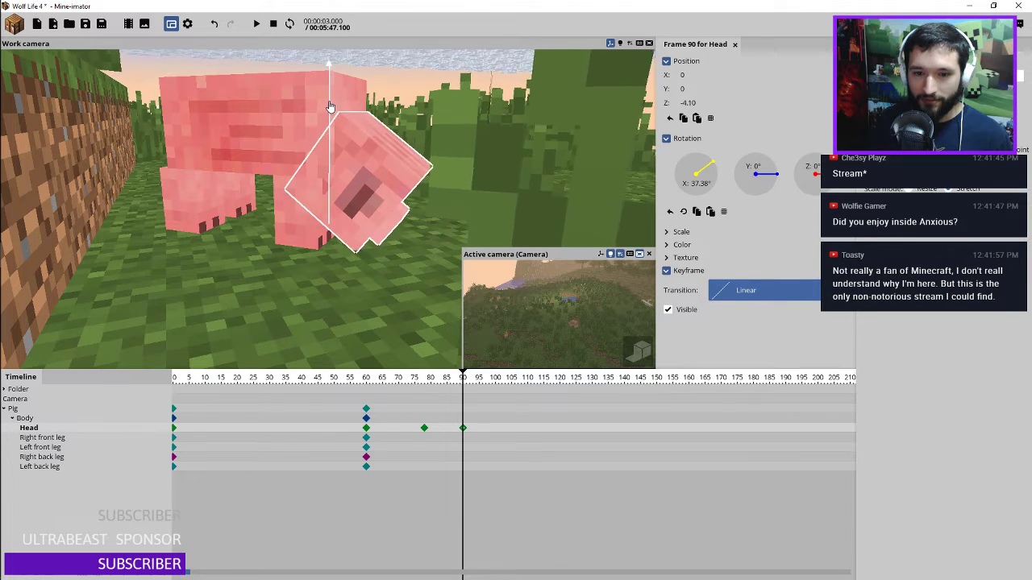
{"action": "left_click", "coordinate": [493, 387]}
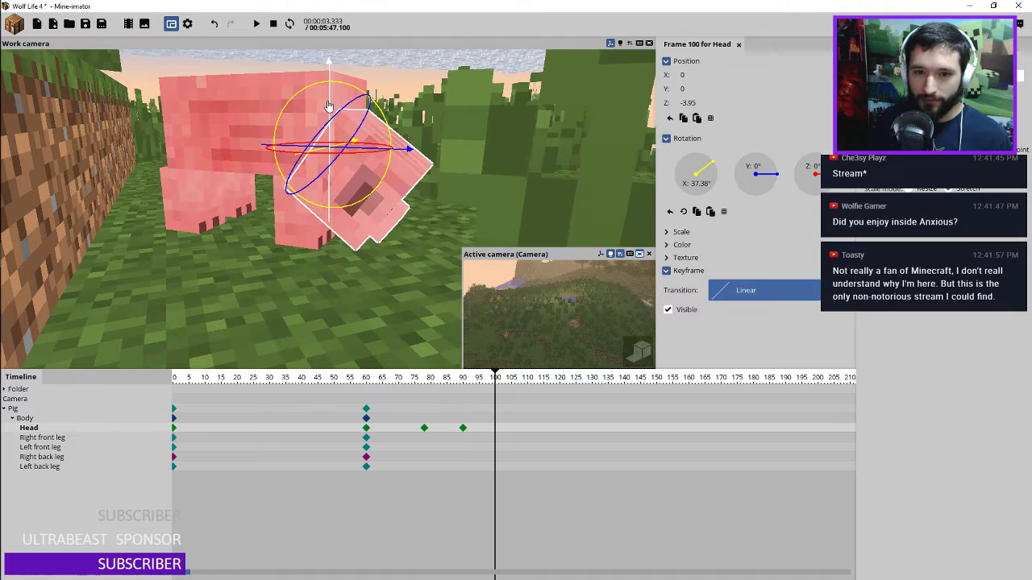
{"action": "left_click_drag", "start_coordinate": [329, 91], "coordinate": [330, 113]}
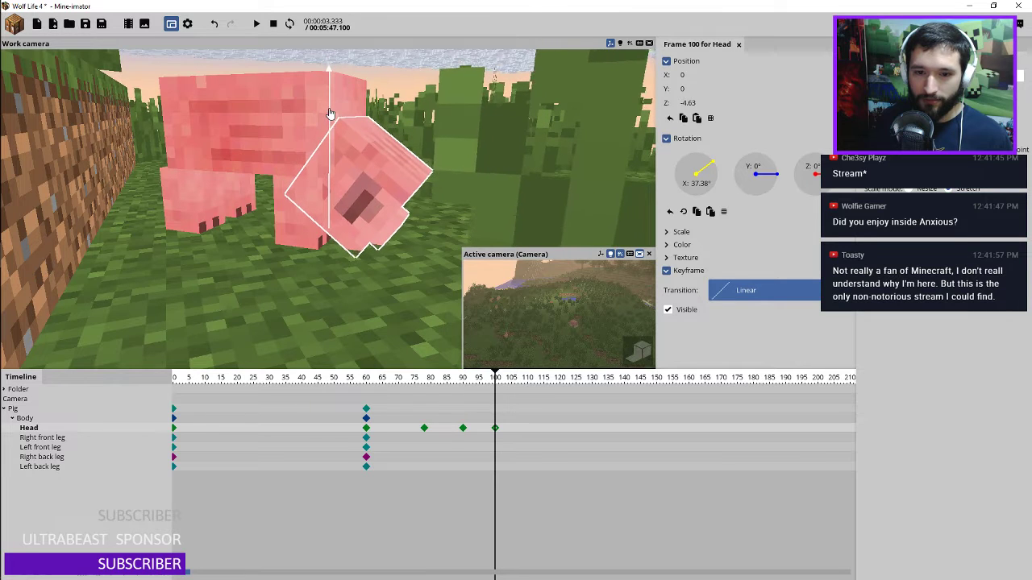
Add further head keyframes at frames 110, 120 and 135, with the head at about Z -4.53 for the last two
{"action": "left_click", "coordinate": [528, 385]}
{"action": "left_click_drag", "start_coordinate": [330, 112], "coordinate": [329, 112]}
{"action": "left_click", "coordinate": [562, 384]}
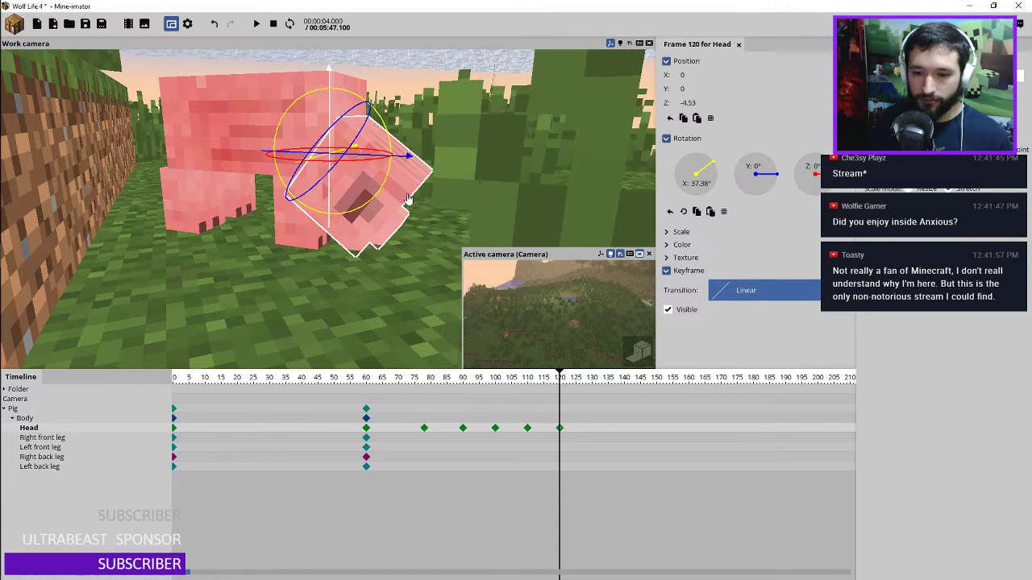
{"action": "left_click", "coordinate": [608, 428]}
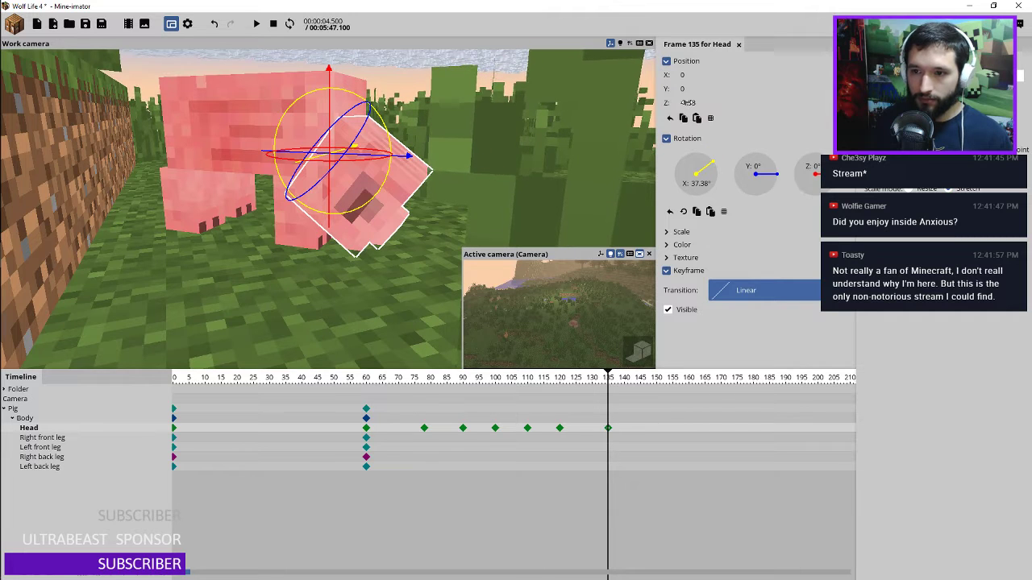
Play back the pig's head animation from frame 60
{"action": "left_click", "coordinate": [366, 378]}
{"action": "key", "text": "space"}
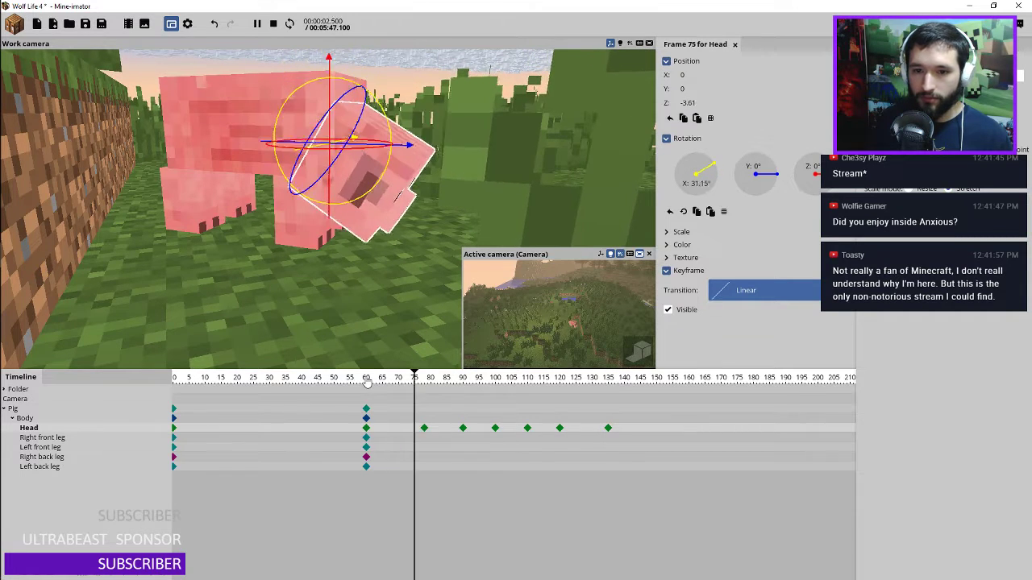
{"action": "key", "text": "space"}
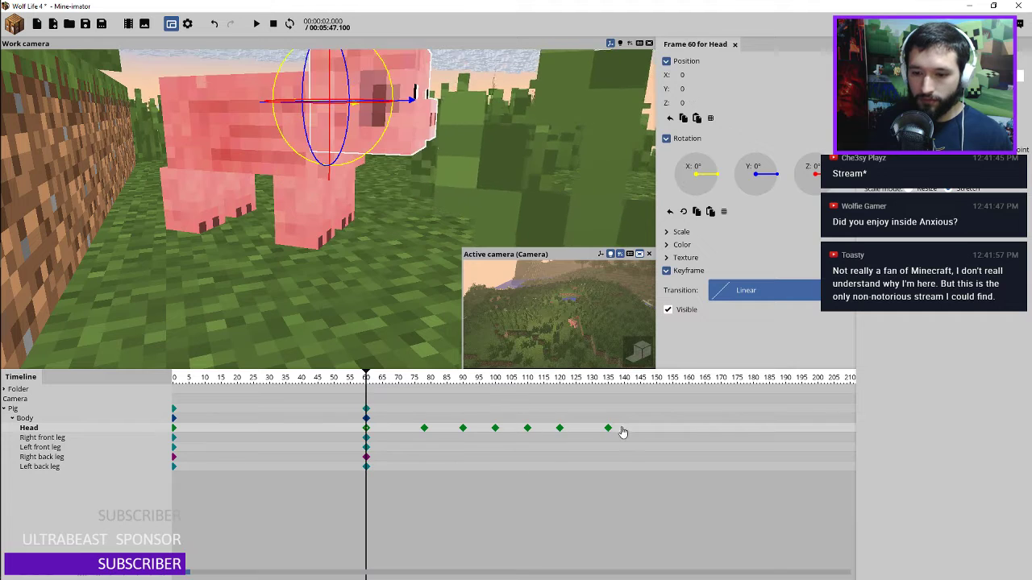
Set the transition of the pig's head keyframes from frame 60 through 135 to Ease in and out (sine) and play back the motion
{"action": "left_click_drag", "start_coordinate": [623, 432], "coordinate": [347, 439]}
{"action": "left_click", "coordinate": [762, 290]}
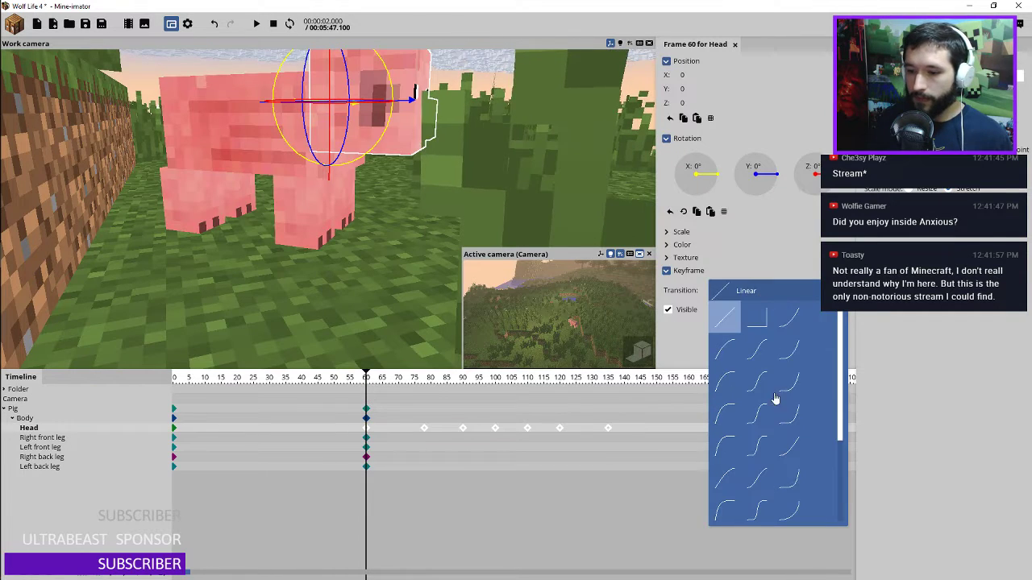
{"action": "left_click", "coordinate": [758, 479]}
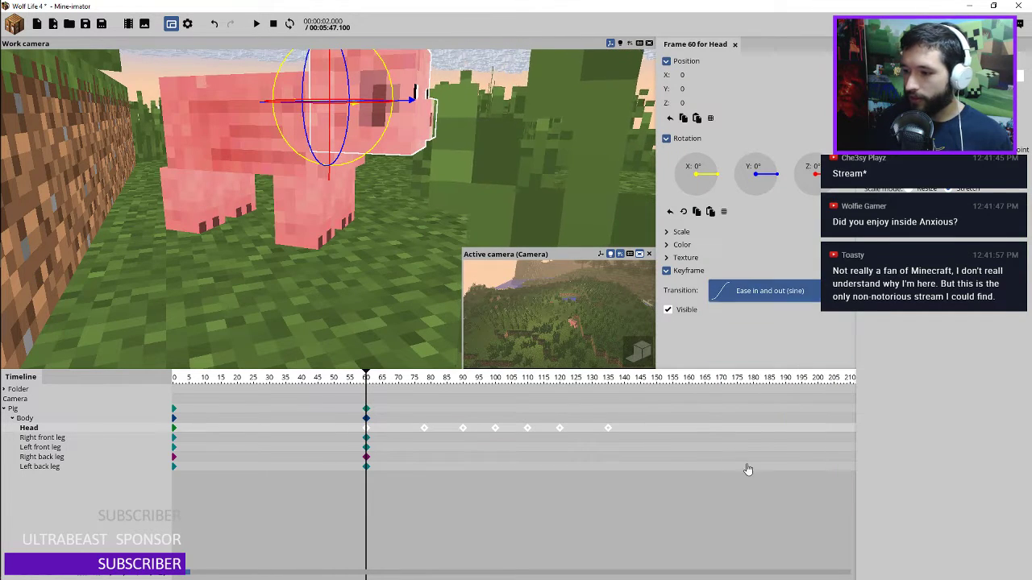
{"action": "left_click", "coordinate": [371, 385]}
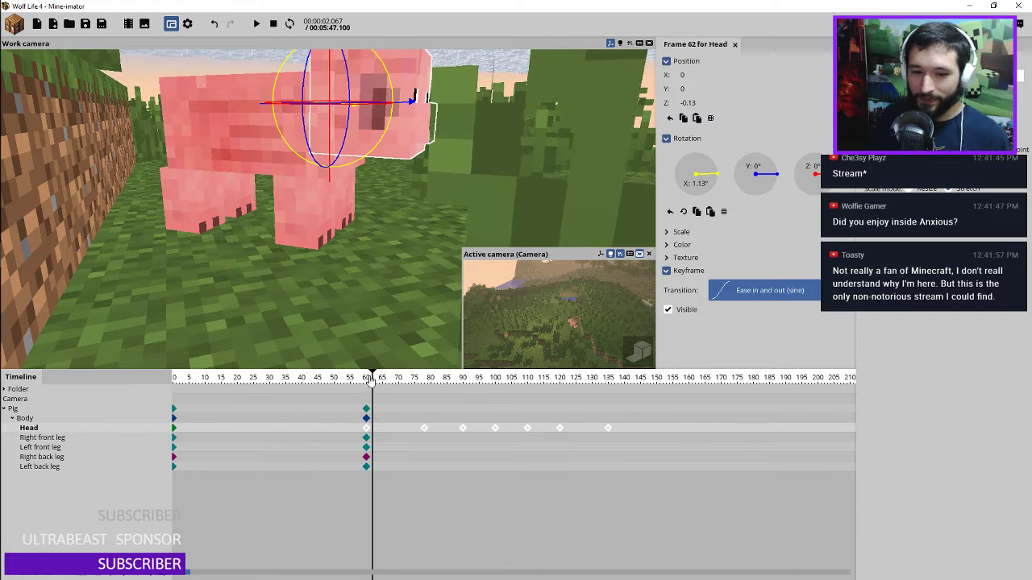
{"action": "key", "text": "space"}
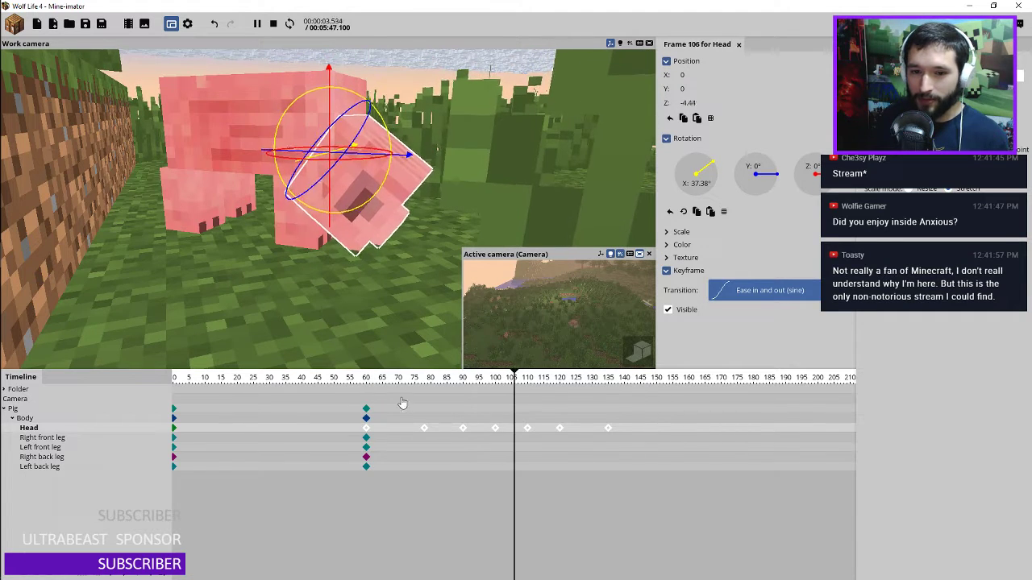
{"action": "key", "text": "space"}
Tighten the head keyframes after frame 78 to frames 86, 93, 101, 109 and 124, and preview the motion from frame 60
{"action": "scroll", "coordinate": [460, 441], "scroll_direction": "up", "scroll_amount": 3}
{"action": "left_click", "coordinate": [461, 441]}
{"action": "left_click", "coordinate": [467, 429]}
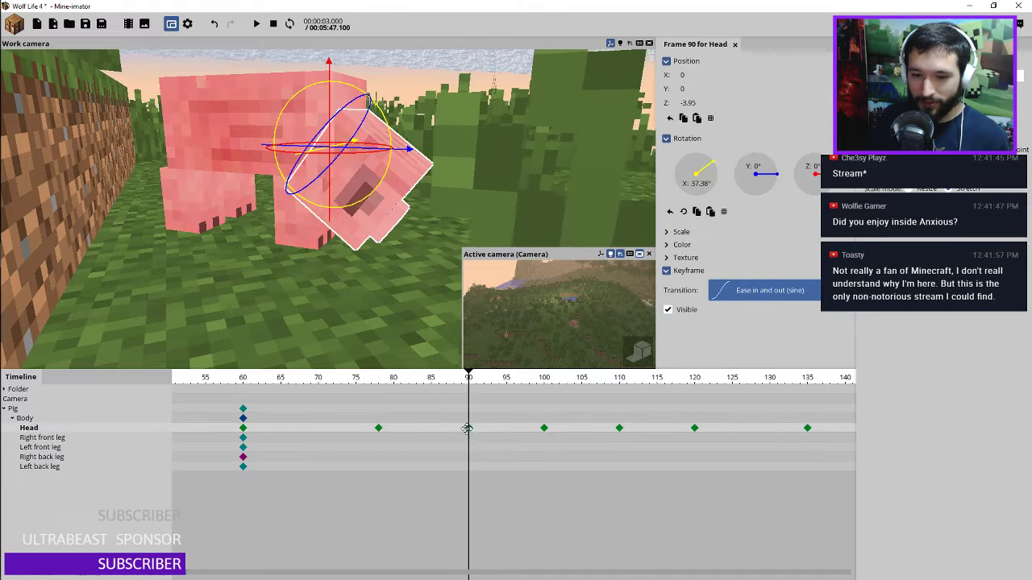
{"action": "left_click_drag", "start_coordinate": [466, 429], "coordinate": [435, 428]}
{"action": "left_click_drag", "start_coordinate": [512, 432], "coordinate": [441, 426]}
{"action": "left_click", "coordinate": [445, 428], "text": "shift"}
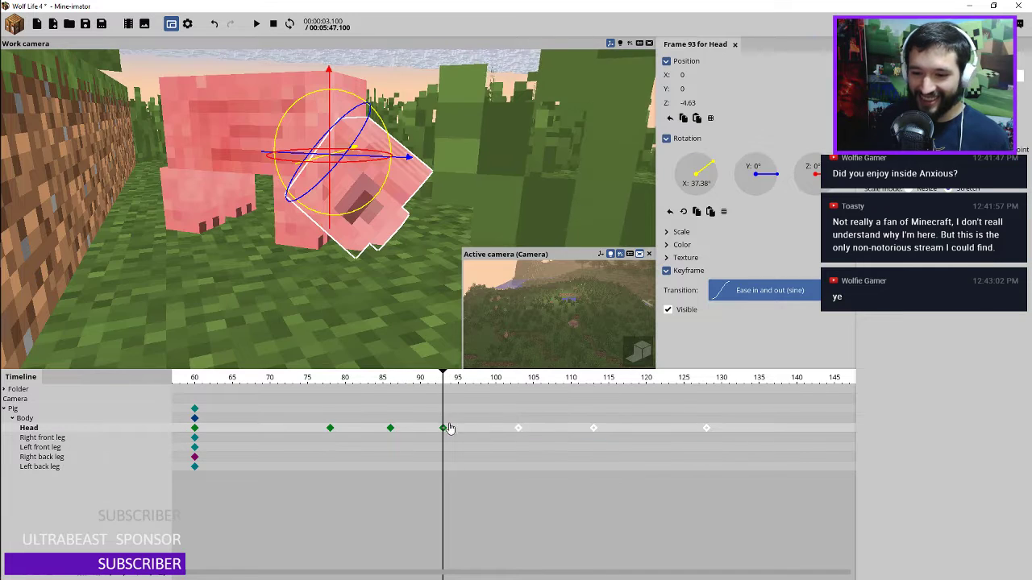
{"action": "mouse_move", "coordinate": [517, 428]}
{"action": "left_mouse_down"}
{"action": "mouse_move", "coordinate": [489, 428]}
{"action": "mouse_move", "coordinate": [503, 428]}
{"action": "left_mouse_up"}
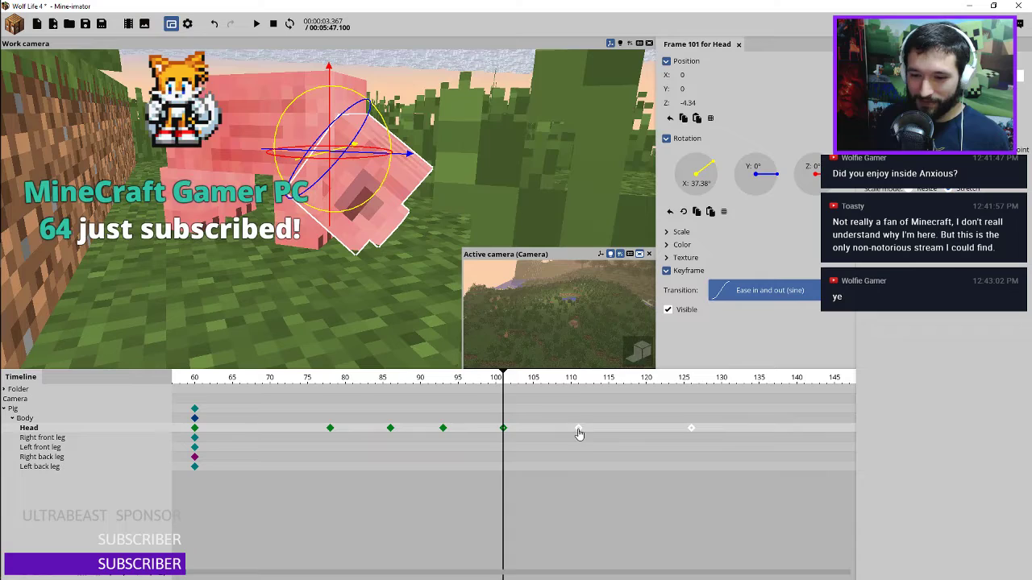
{"action": "left_click_drag", "start_coordinate": [578, 428], "coordinate": [562, 434]}
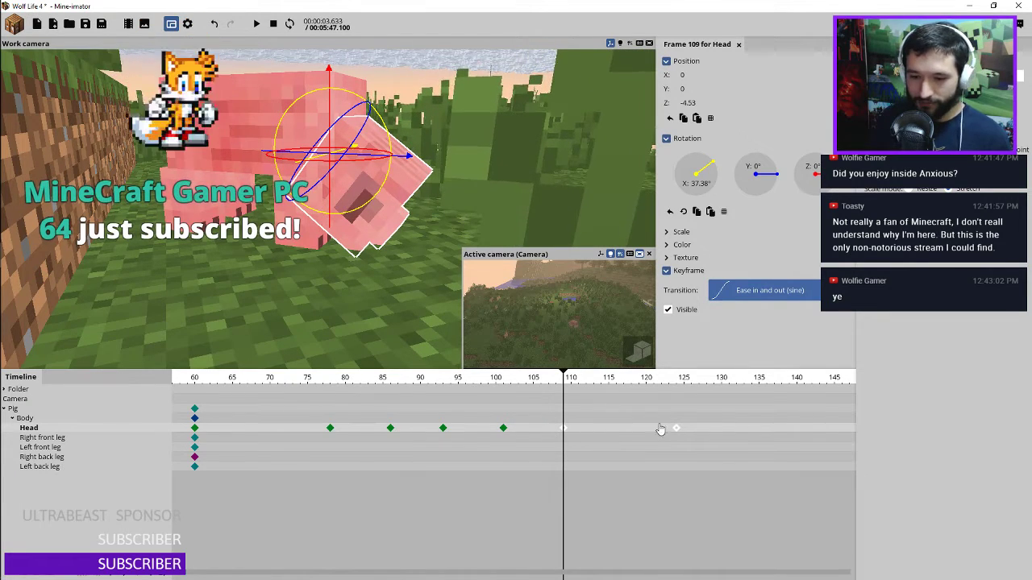
{"action": "left_click", "coordinate": [194, 379]}
{"action": "key", "text": "space"}
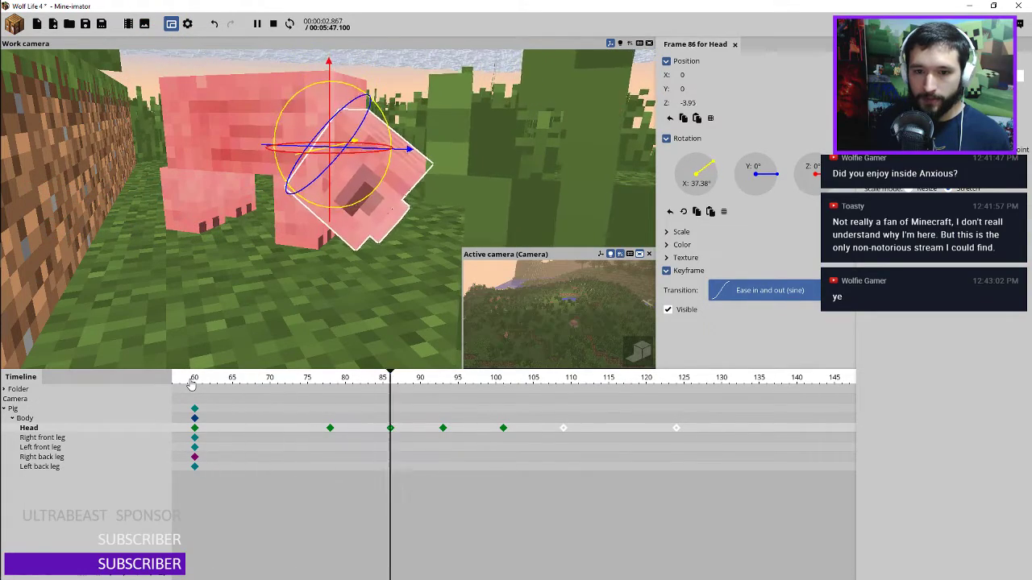
{"action": "key", "text": "space"}
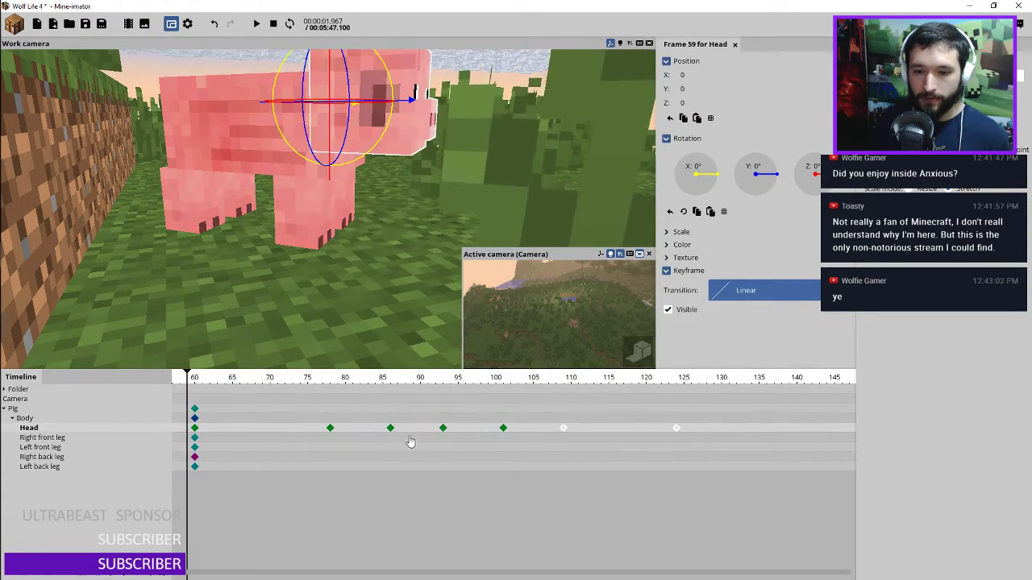
Delete the head keyframe at frame 109, move the last one to frame 110 and preview the motion
{"action": "left_click", "coordinate": [551, 430]}
{"action": "left_click", "coordinate": [562, 430]}
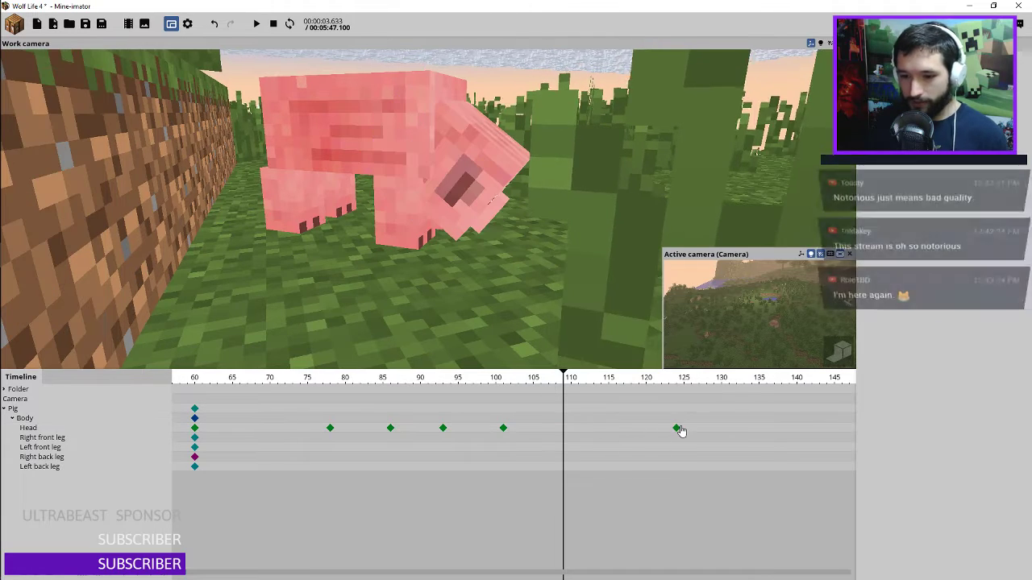
{"action": "left_click_drag", "start_coordinate": [676, 428], "coordinate": [573, 423]}
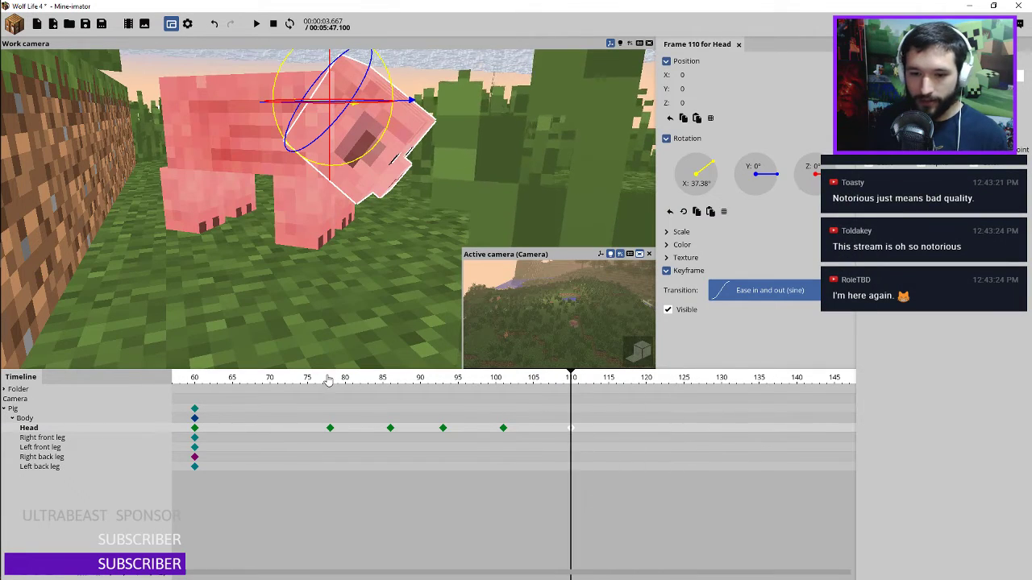
{"action": "key", "text": "space"}
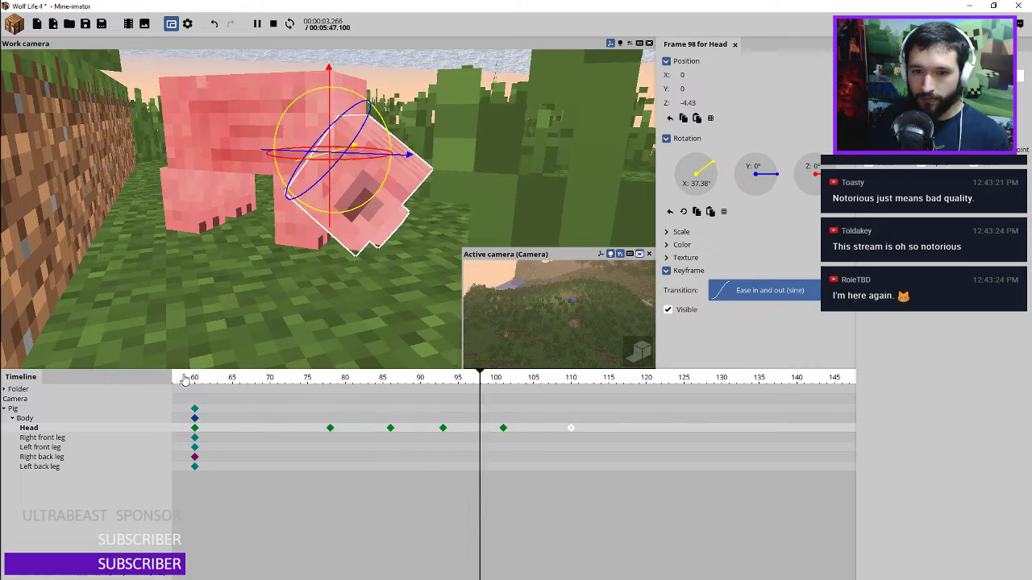
Move the last head keyframe to frame 113, reset its rotation to 0° and play back from frame 60
{"action": "left_click_drag", "start_coordinate": [570, 428], "coordinate": [593, 428]}
{"action": "left_click", "coordinate": [669, 211]}
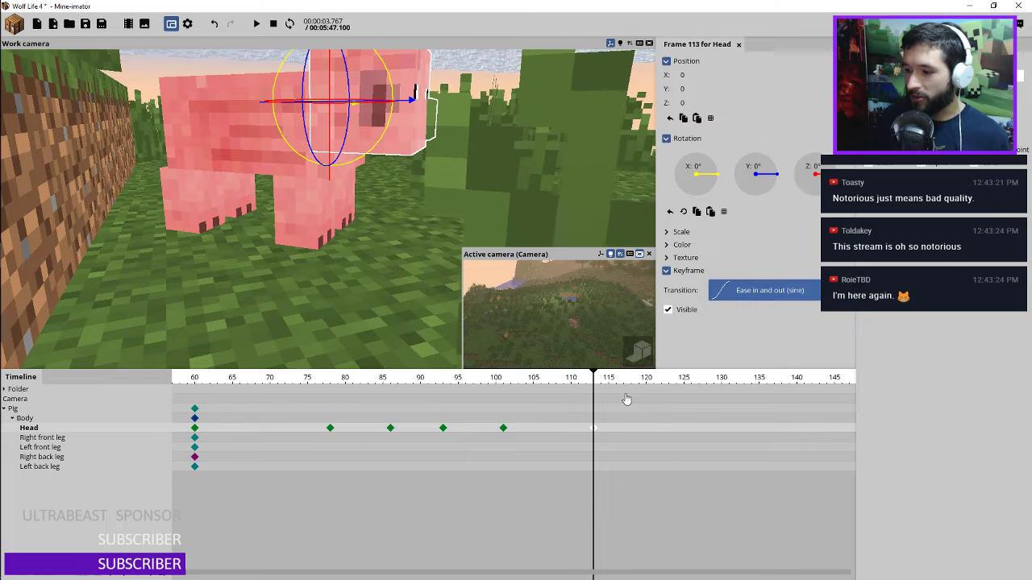
{"action": "left_click", "coordinate": [416, 386]}
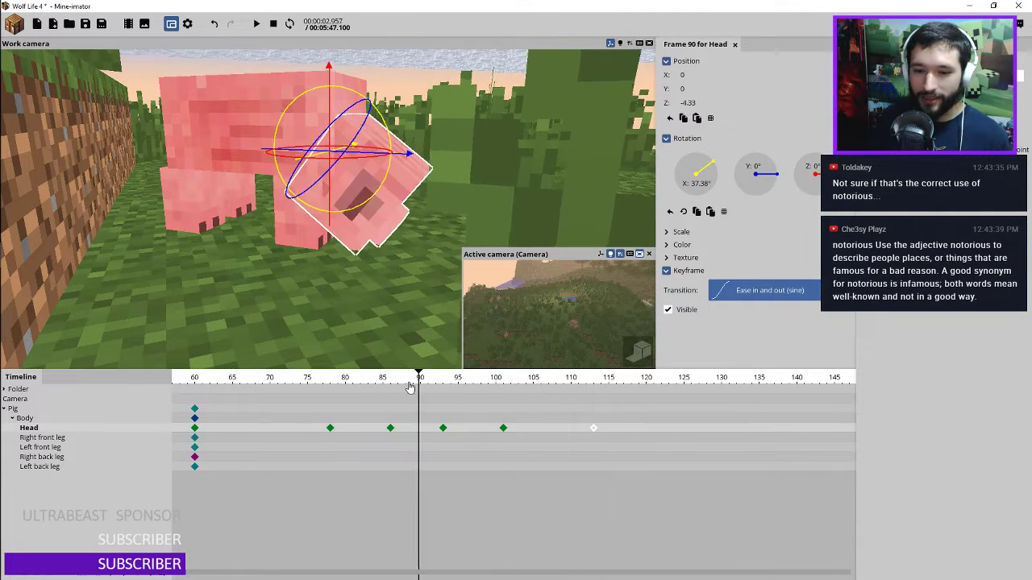
{"action": "left_click_drag", "start_coordinate": [409, 387], "coordinate": [194, 383]}
{"action": "key", "text": "space"}
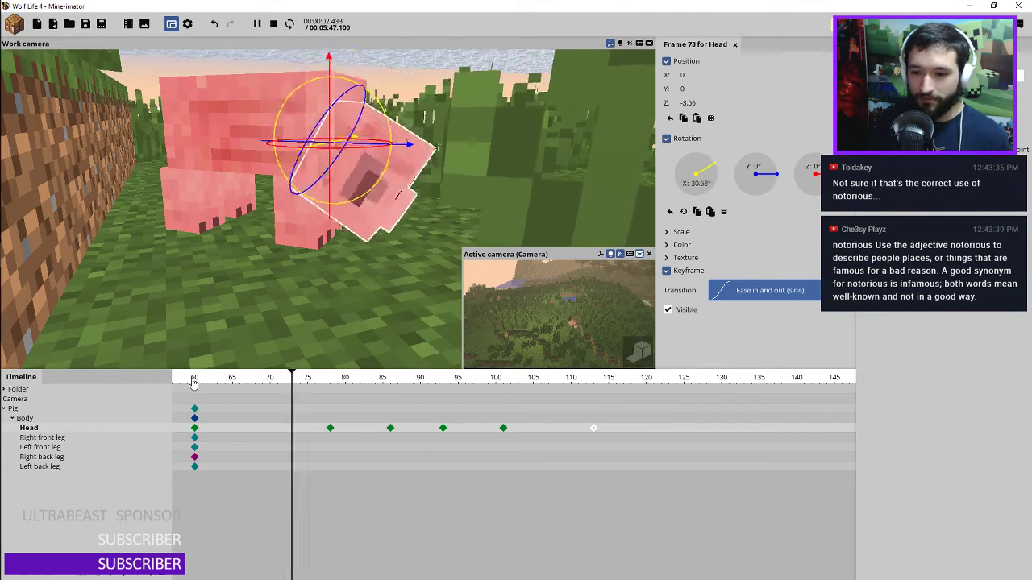
{"action": "left_click", "coordinate": [193, 383]}
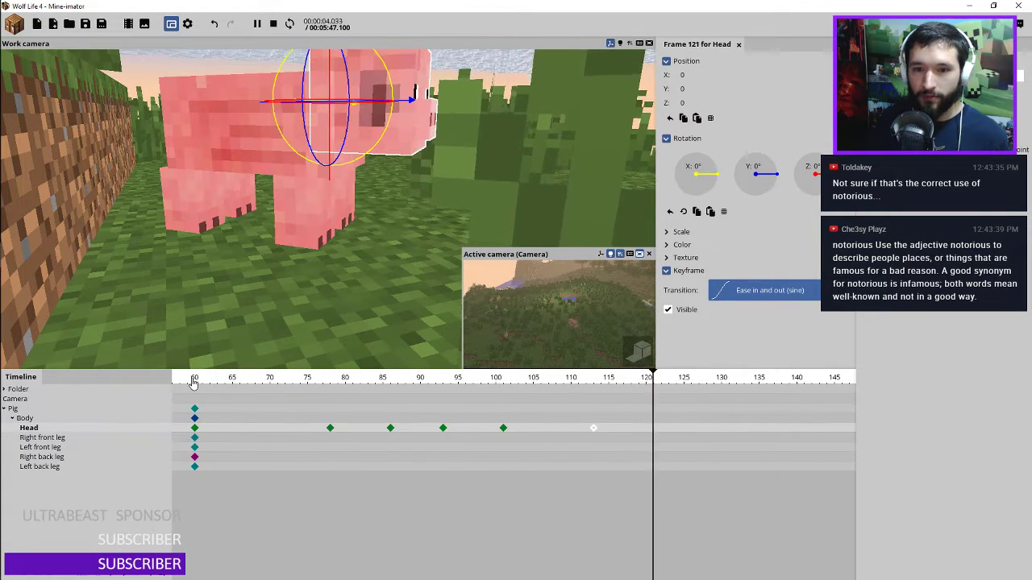
Shift the last head keyframe to frame 115 and replay the head animation from frame 60
{"action": "left_click_drag", "start_coordinate": [604, 428], "coordinate": [613, 430]}
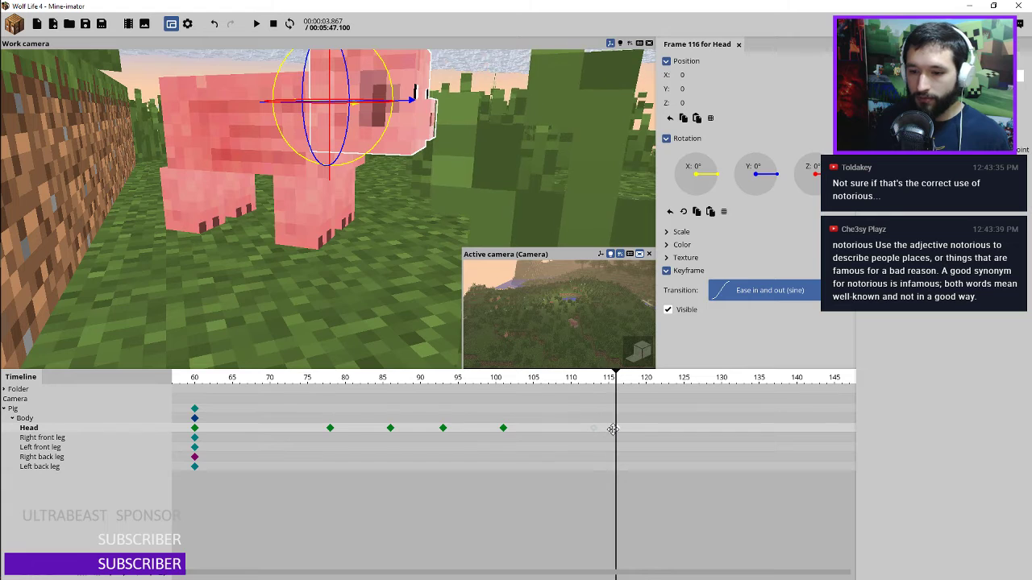
{"action": "left_click", "coordinate": [611, 429]}
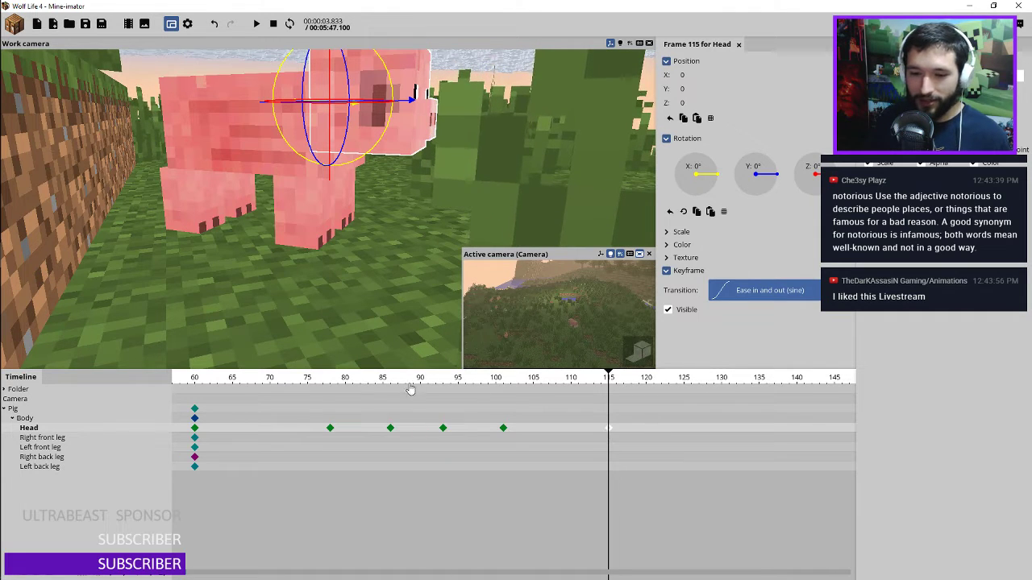
{"action": "left_click_drag", "start_coordinate": [314, 380], "coordinate": [193, 377]}
{"action": "key", "text": "space"}
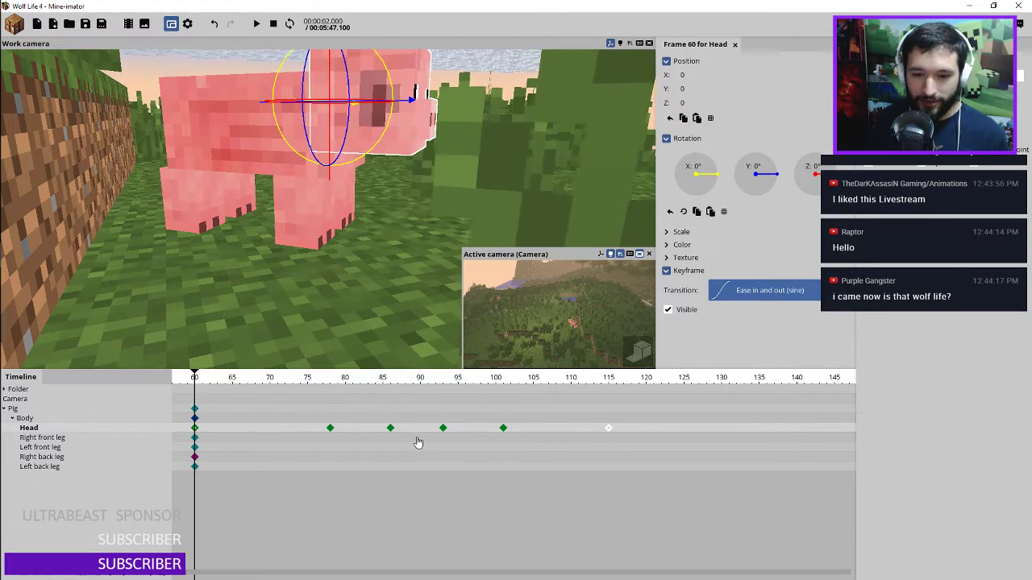
At frame 88, reposition the camera low in front of the pig, about X -771, Y -1232, Z 186, with a field of view of 30
{"action": "left_click", "coordinate": [408, 387]}
{"action": "scroll", "coordinate": [433, 423], "scroll_direction": "down", "scroll_amount": 3}
{"action": "right_click_drag", "start_coordinate": [487, 191], "coordinate": [463, 209]}
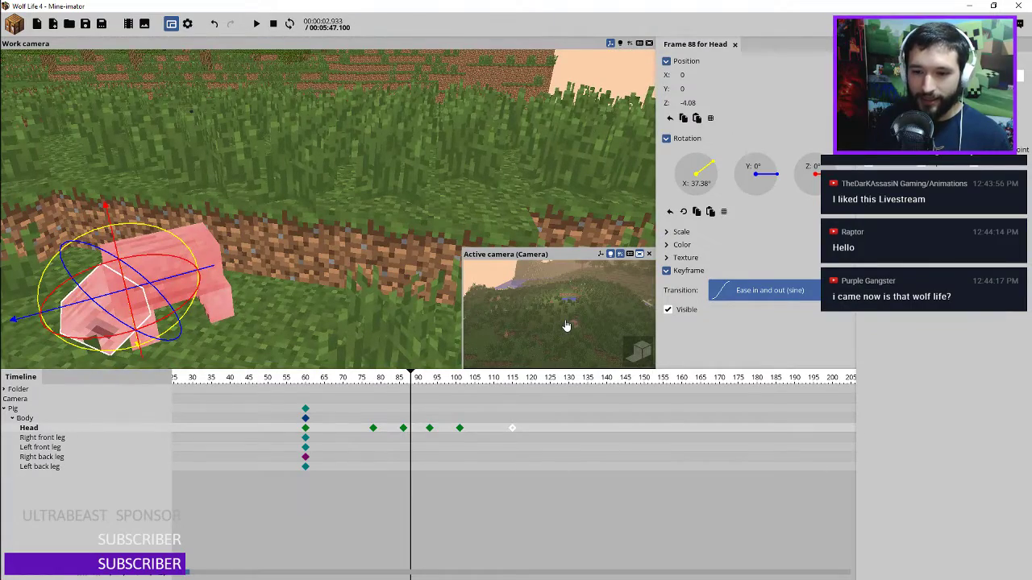
{"action": "left_click", "coordinate": [22, 400]}
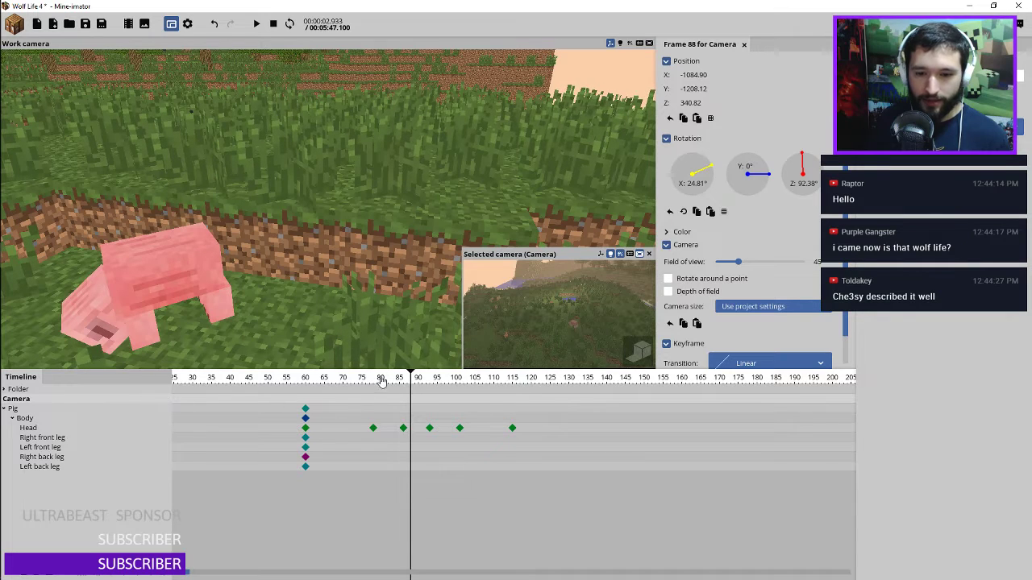
{"action": "right_click_drag", "start_coordinate": [591, 303], "coordinate": [591, 303]}
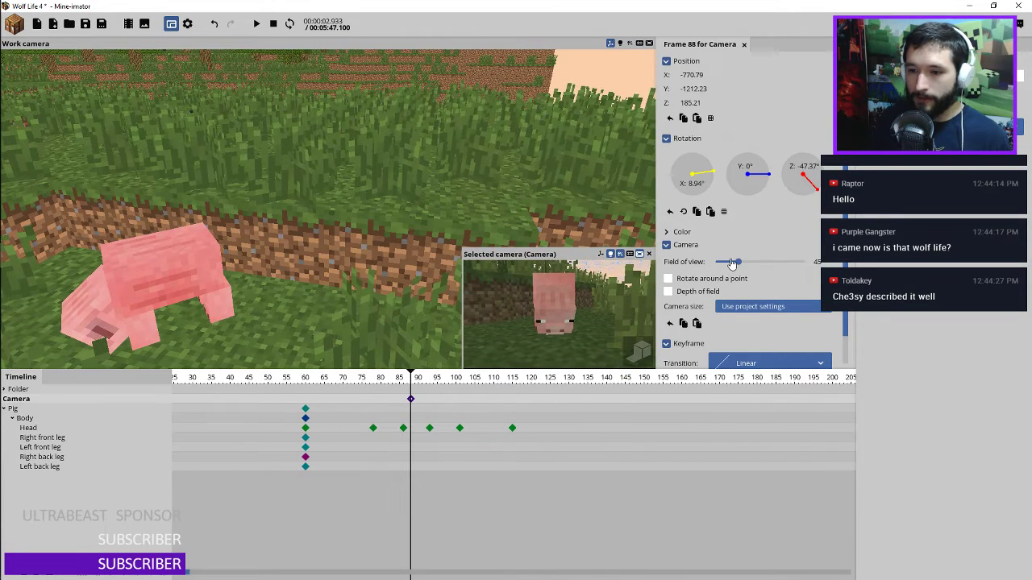
{"action": "left_click", "coordinate": [731, 264]}
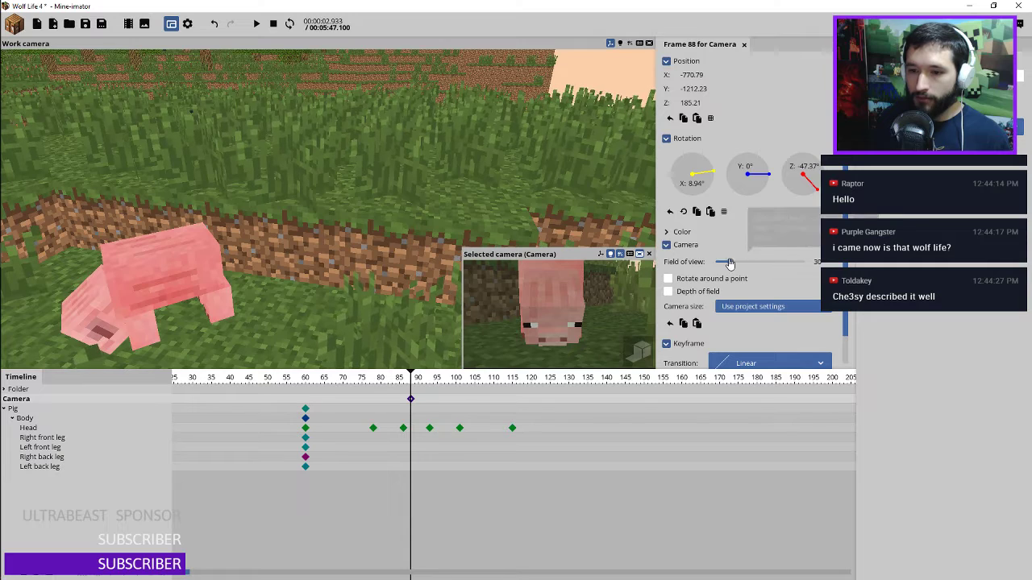
{"action": "right_click_drag", "start_coordinate": [553, 295], "coordinate": [554, 299]}
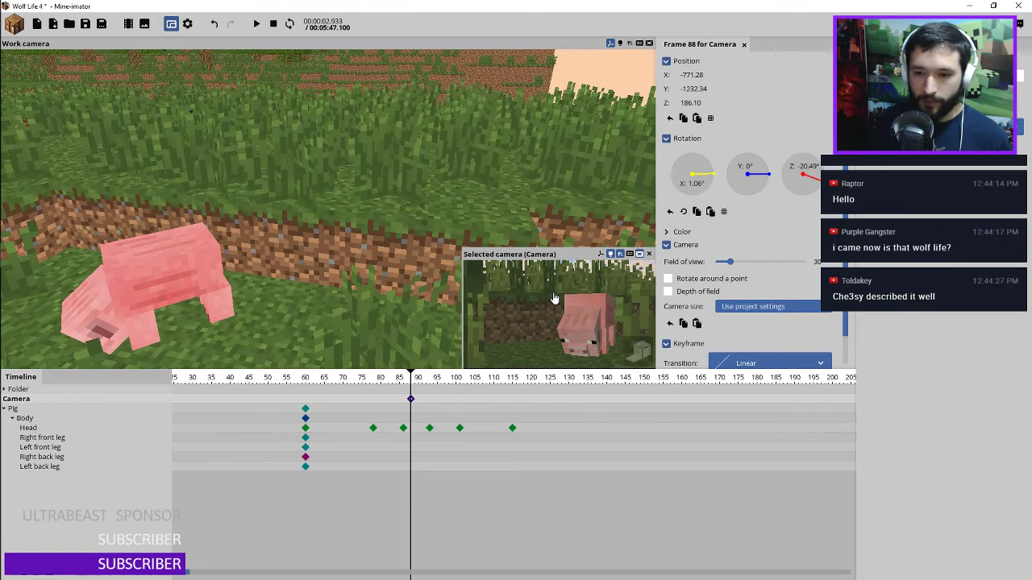
Move the camera keyframe to frame 0 and shift the pig's keyframes from frame 60 onward so they start at frame 18
{"action": "scroll", "coordinate": [492, 480], "scroll_direction": "down", "scroll_amount": 5}
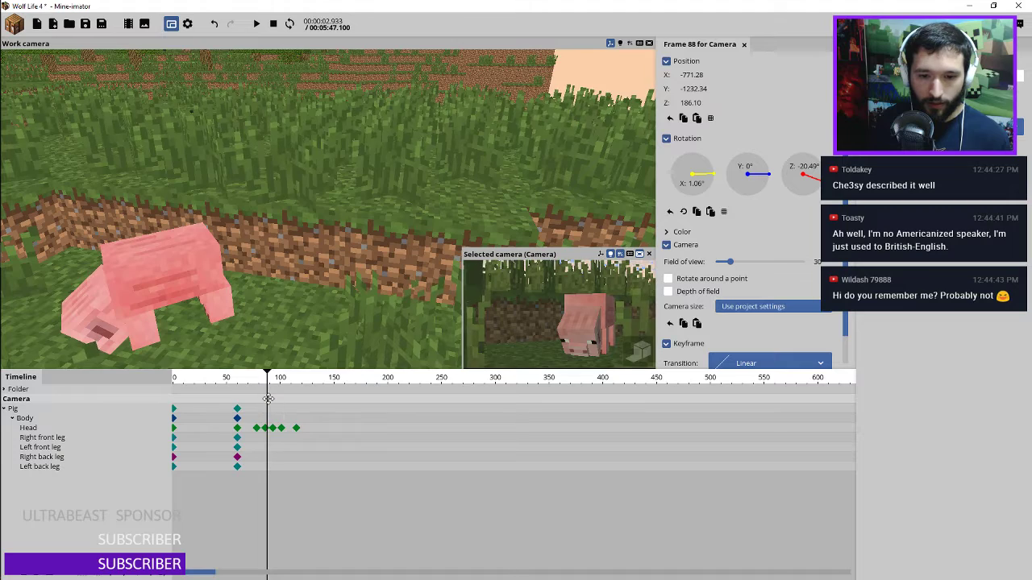
{"action": "left_click_drag", "start_coordinate": [267, 399], "coordinate": [320, 479]}
{"action": "left_click_drag", "start_coordinate": [236, 407], "coordinate": [191, 410]}
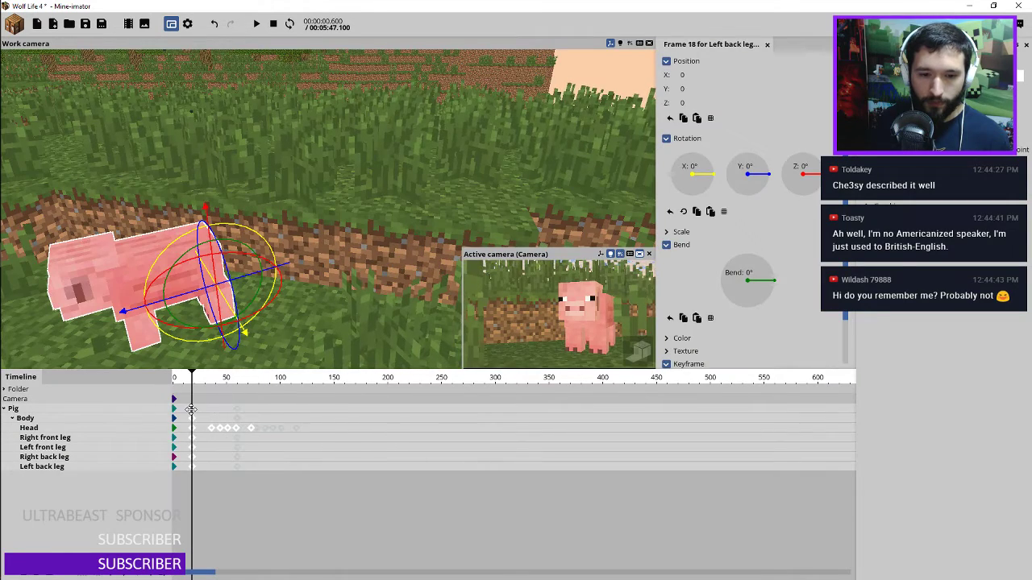
Delete the old keyframes of the pig and all its body parts at frame 0
{"action": "scroll", "coordinate": [191, 415], "scroll_direction": "up", "scroll_amount": 5, "text": "ctrl"}
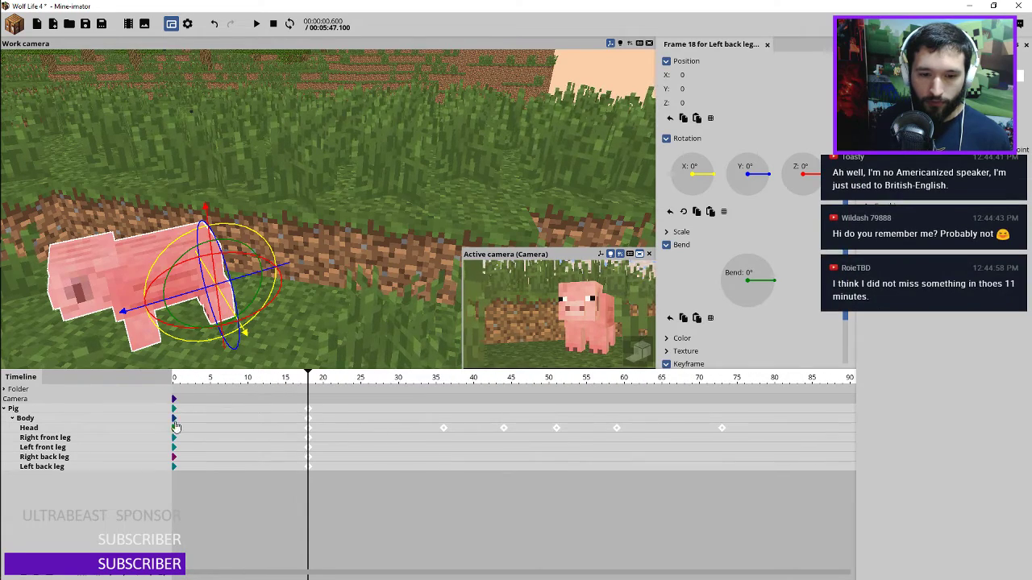
{"action": "left_click_drag", "start_coordinate": [185, 407], "coordinate": [169, 478]}
{"action": "key", "text": "Delete"}
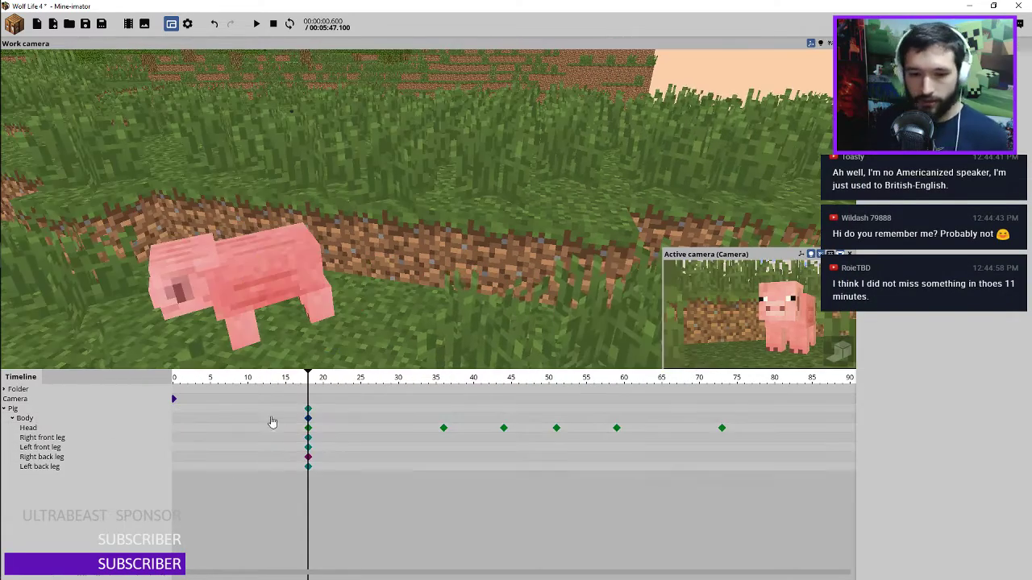
Shift all remaining pig keyframes earlier so the grazing animation starts at frame 0
{"action": "left_click_drag", "start_coordinate": [266, 407], "coordinate": [790, 524]}
{"action": "left_click_drag", "start_coordinate": [309, 415], "coordinate": [146, 417]}
{"action": "left_click", "coordinate": [177, 385]}
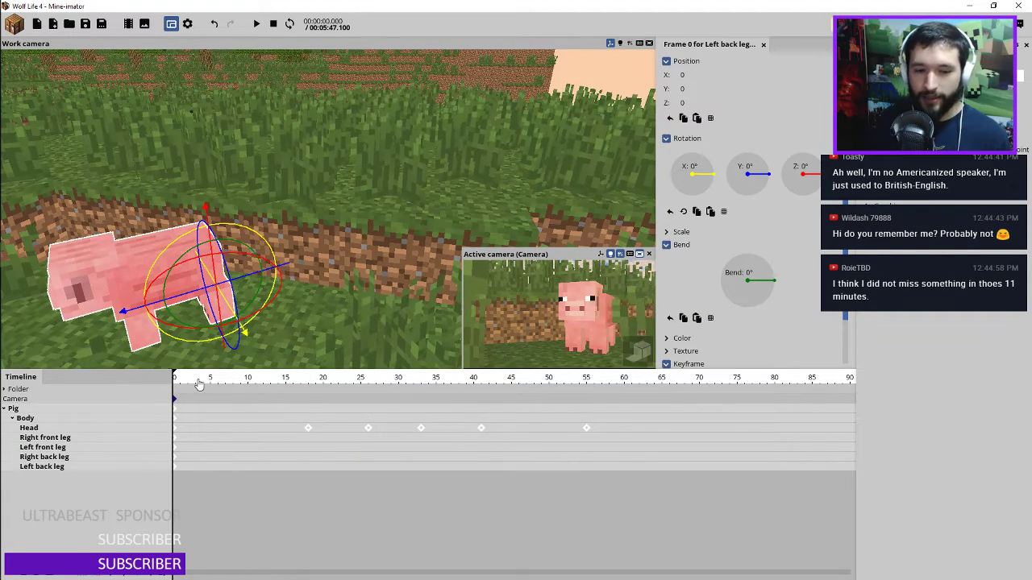
{"action": "left_click", "coordinate": [174, 418]}
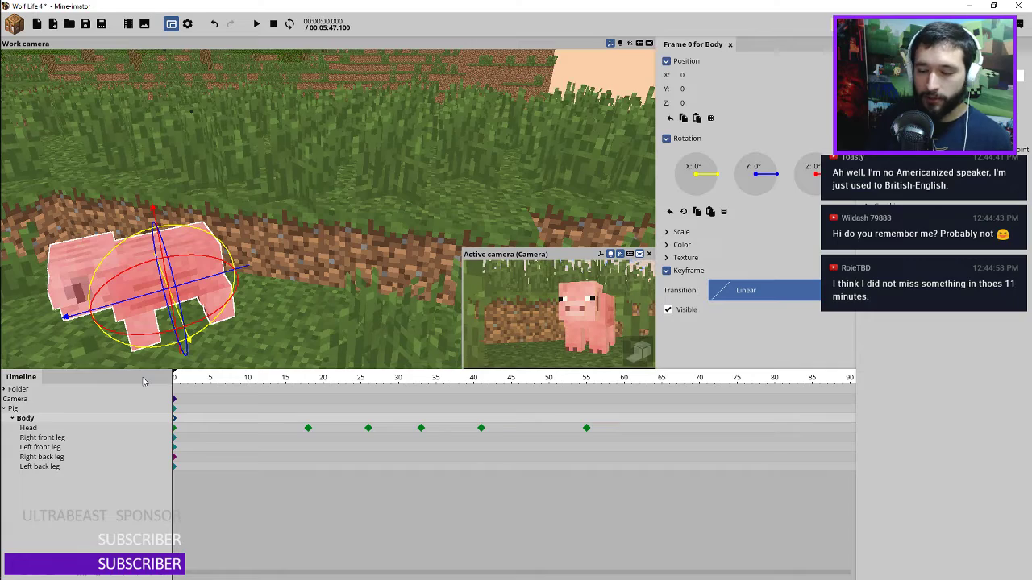
Preview the shot rendered in the active camera view and play back the grazing animation from frame 0
{"action": "left_click", "coordinate": [621, 358]}
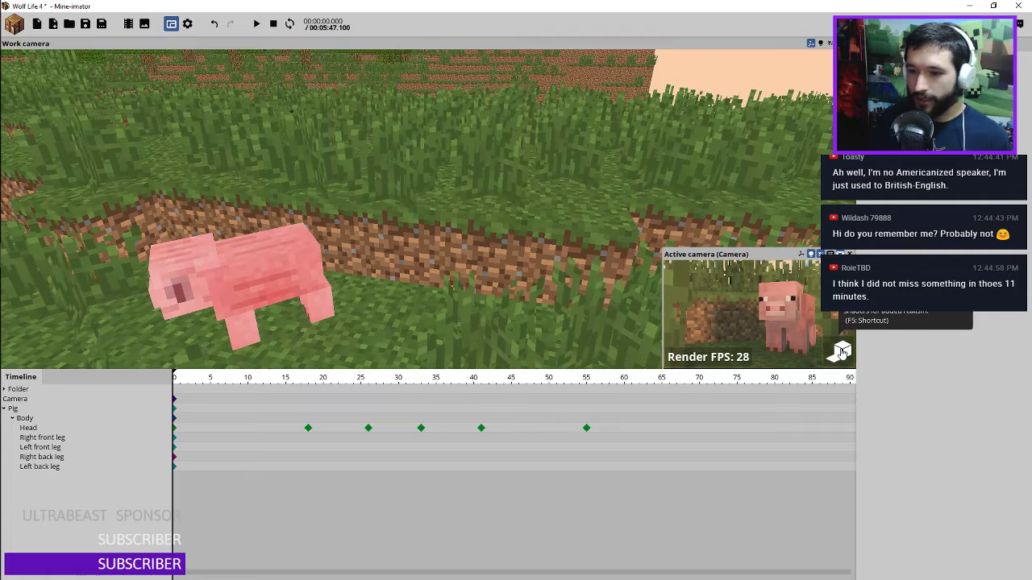
{"action": "key", "text": "space"}
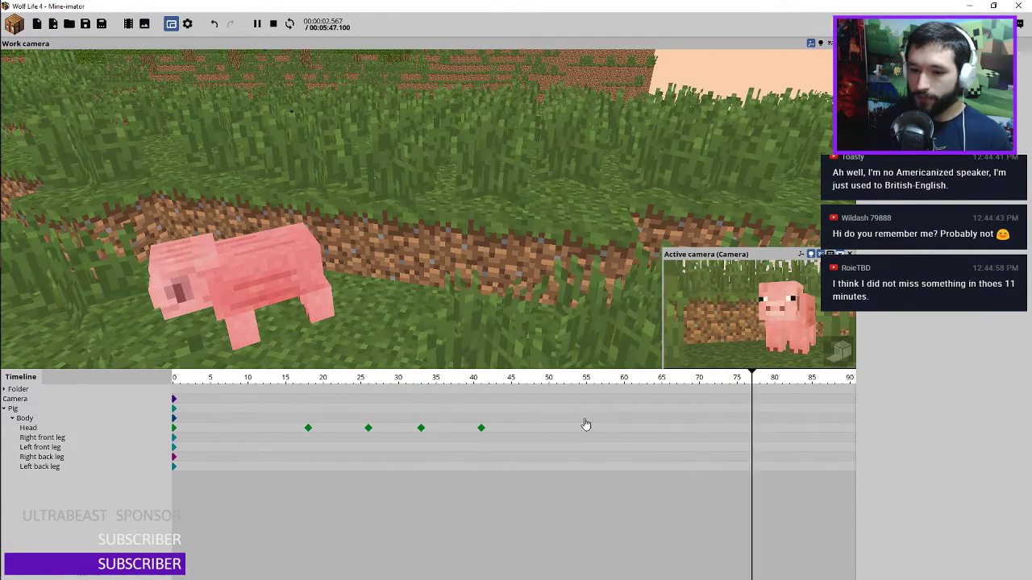
{"action": "key", "text": "space"}
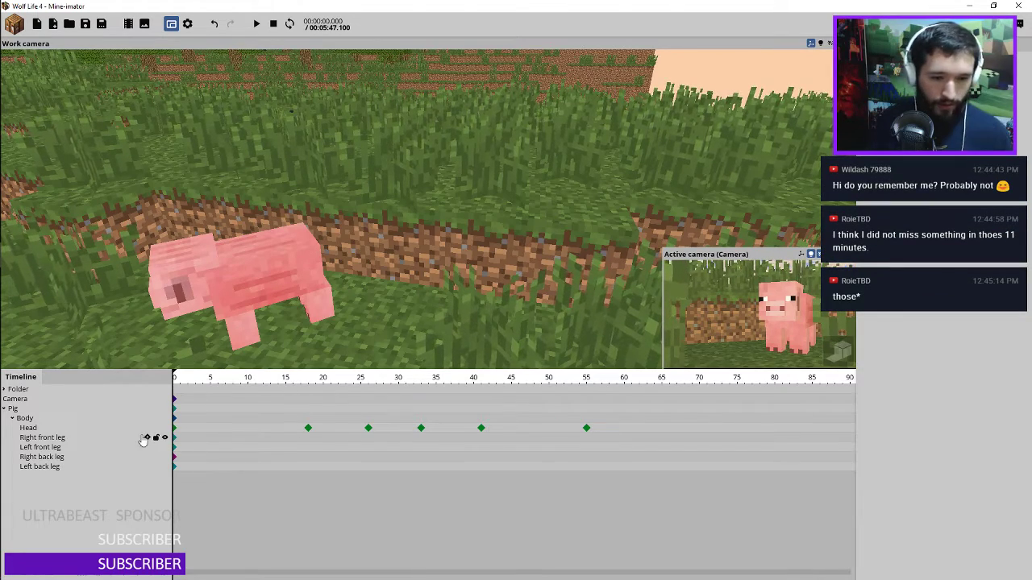
Add a keyframe for the pig's head at frame 65, after the existing grazing keyframes
{"action": "left_click", "coordinate": [5, 409]}
{"action": "left_click", "coordinate": [13, 410]}
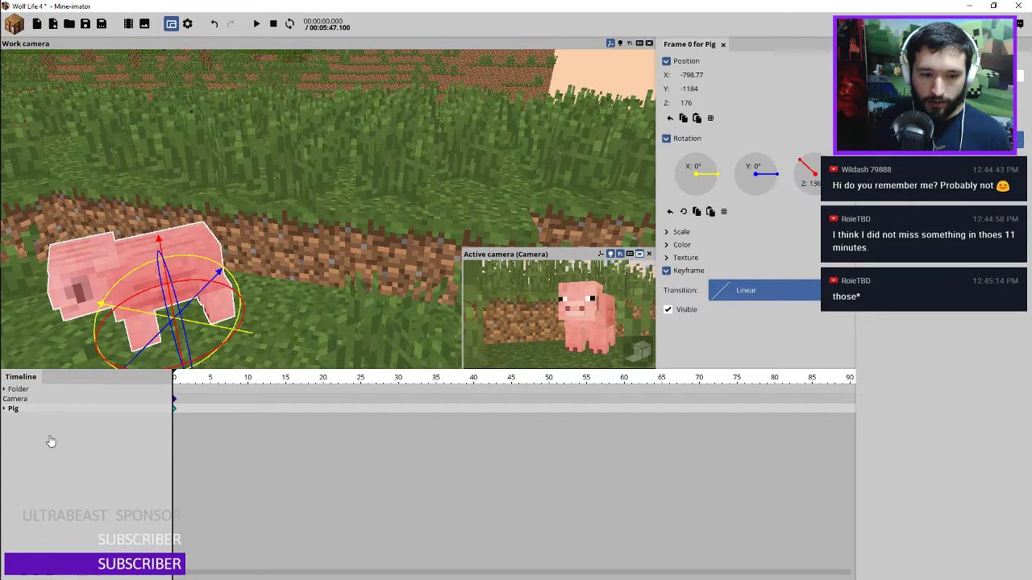
{"action": "left_click", "coordinate": [5, 410]}
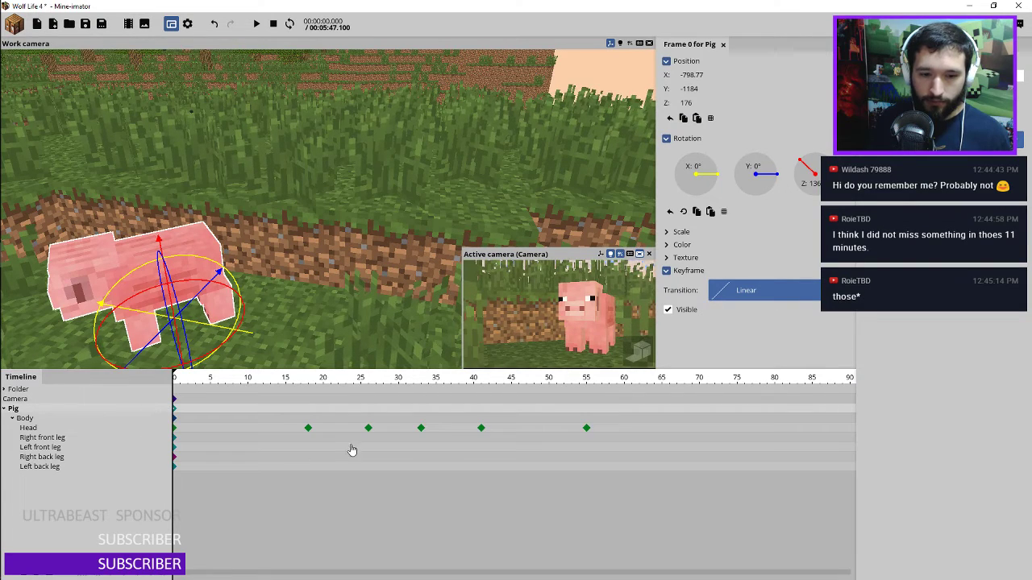
{"action": "left_click", "coordinate": [663, 433]}
{"action": "scroll", "coordinate": [476, 435], "scroll_direction": "right", "scroll_amount": 5}
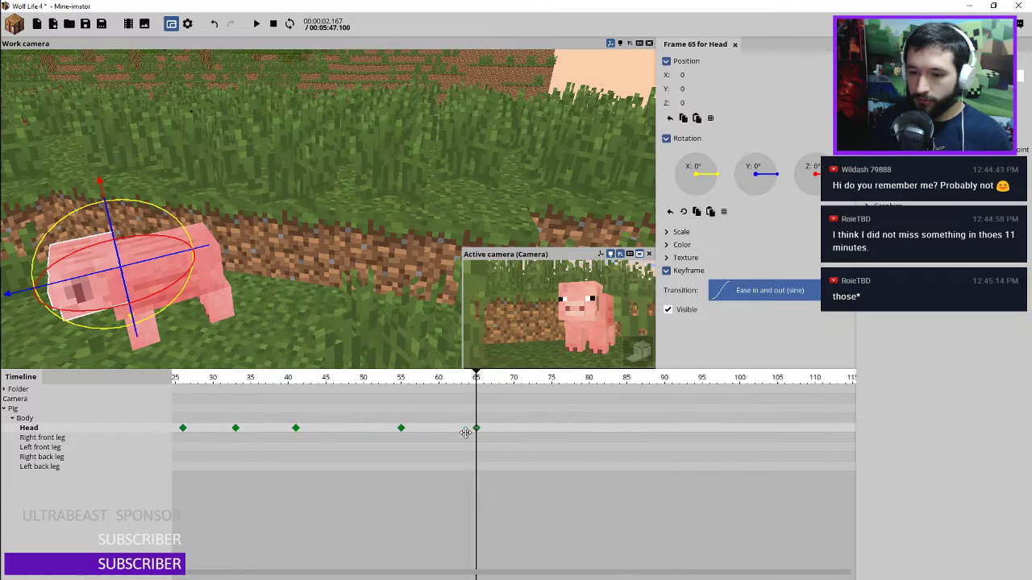
Add a head keyframe at frame 70 and turn the pig's head about 18° around Z, keeping X rotation at 0°
{"action": "left_click", "coordinate": [518, 434]}
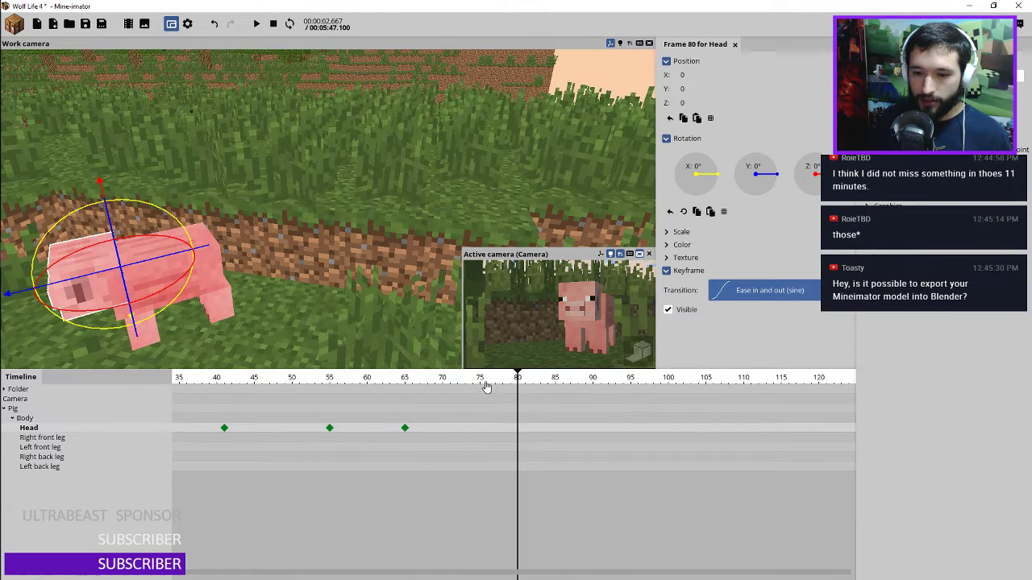
{"action": "left_click_drag", "start_coordinate": [486, 384], "coordinate": [518, 383]}
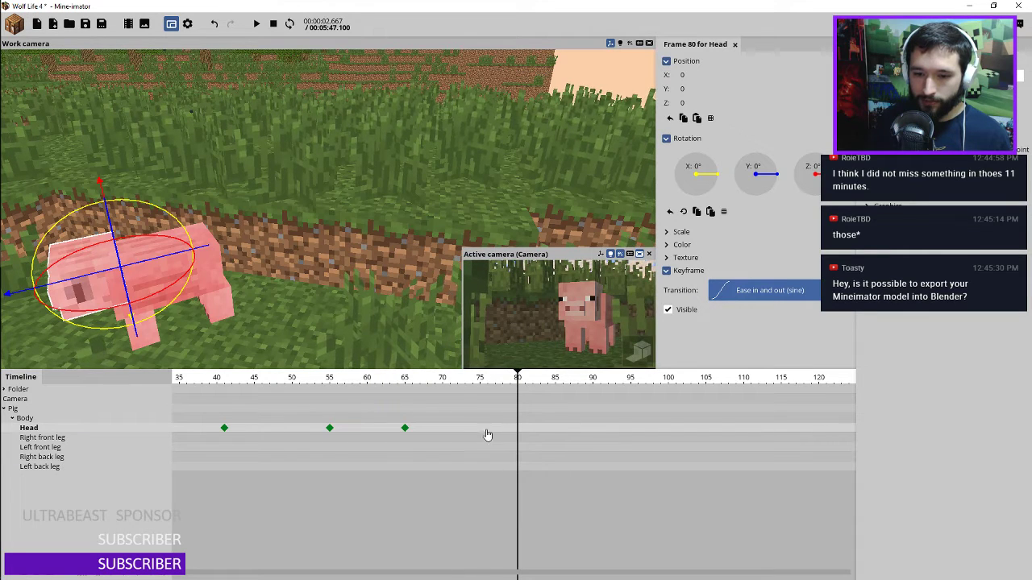
{"action": "left_click", "coordinate": [442, 434]}
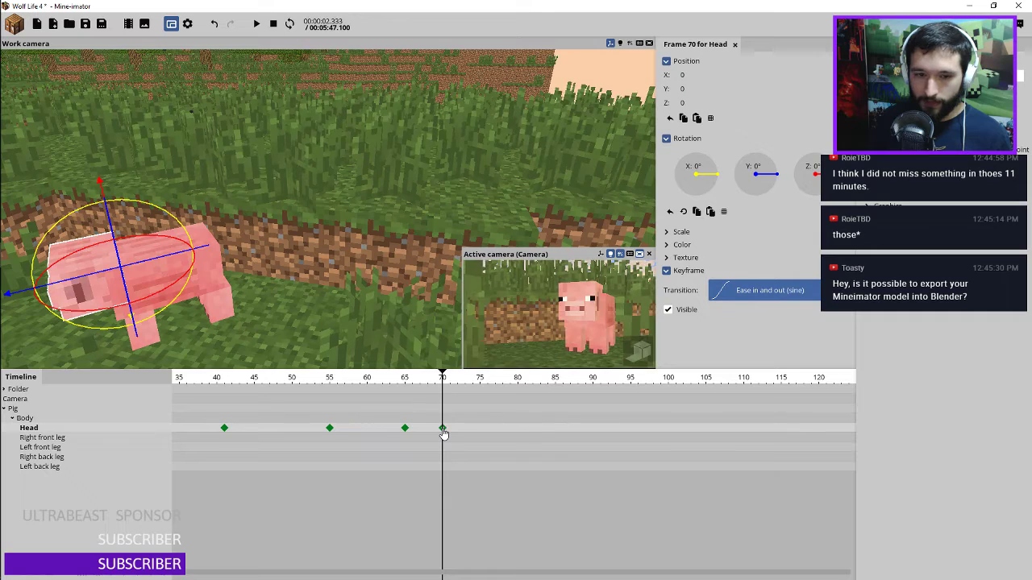
{"action": "left_click", "coordinate": [133, 282]}
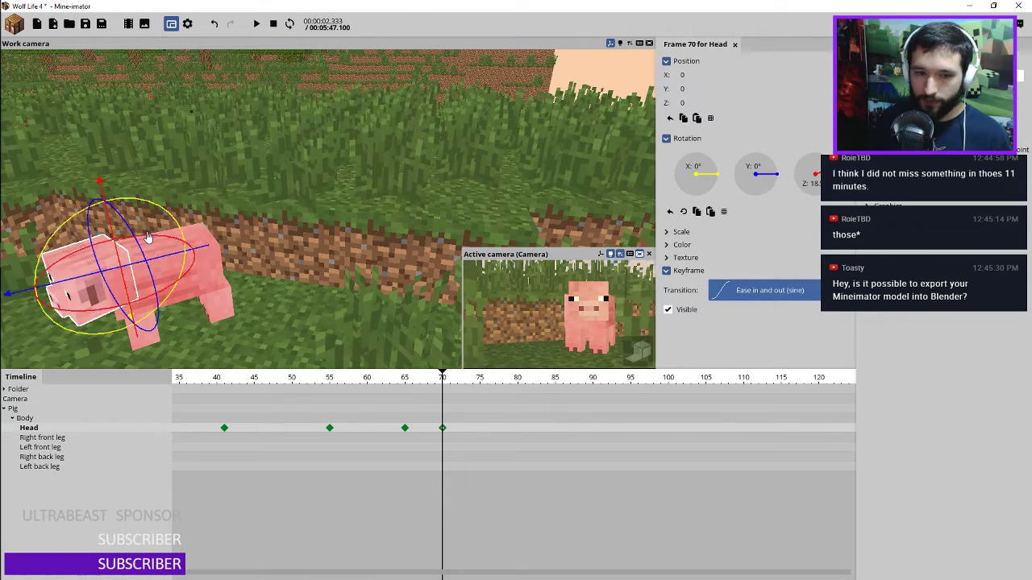
{"action": "left_click_drag", "start_coordinate": [151, 210], "coordinate": [165, 211]}
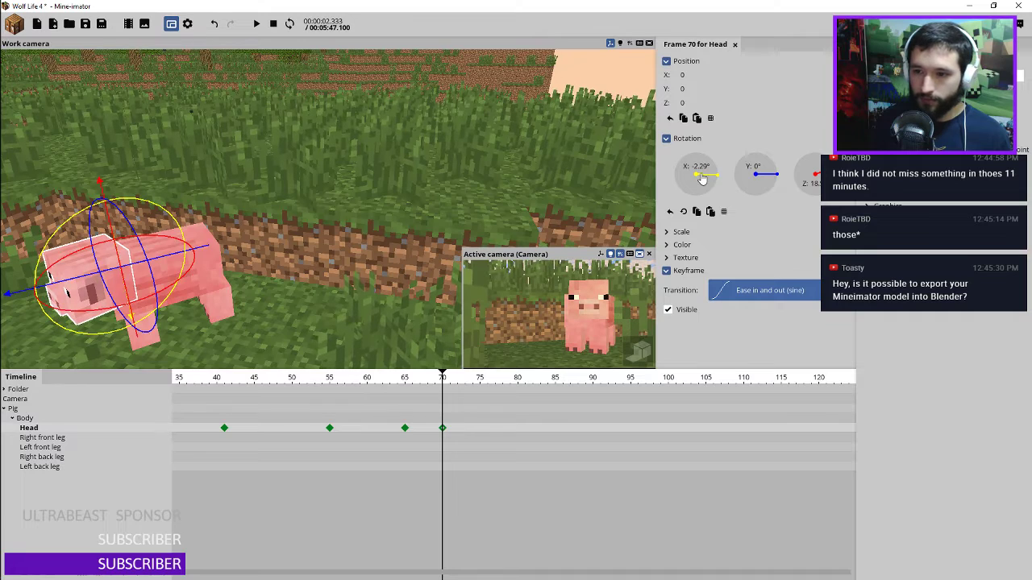
{"action": "right_click", "coordinate": [702, 179]}
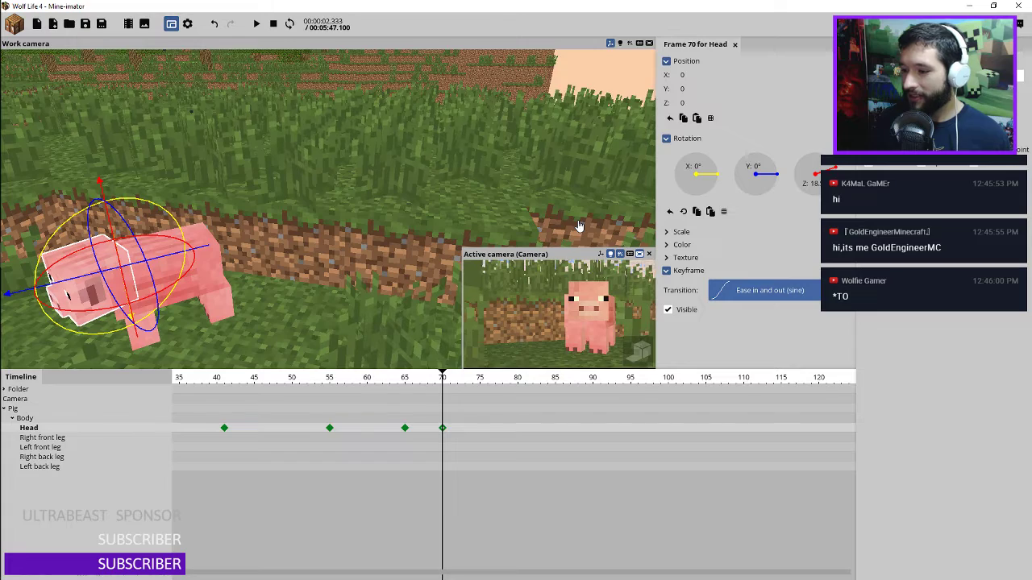
Play back the end of the head motion and move the frame 65 head keyframe to frame 60
{"action": "left_click_drag", "start_coordinate": [375, 387], "coordinate": [303, 384]}
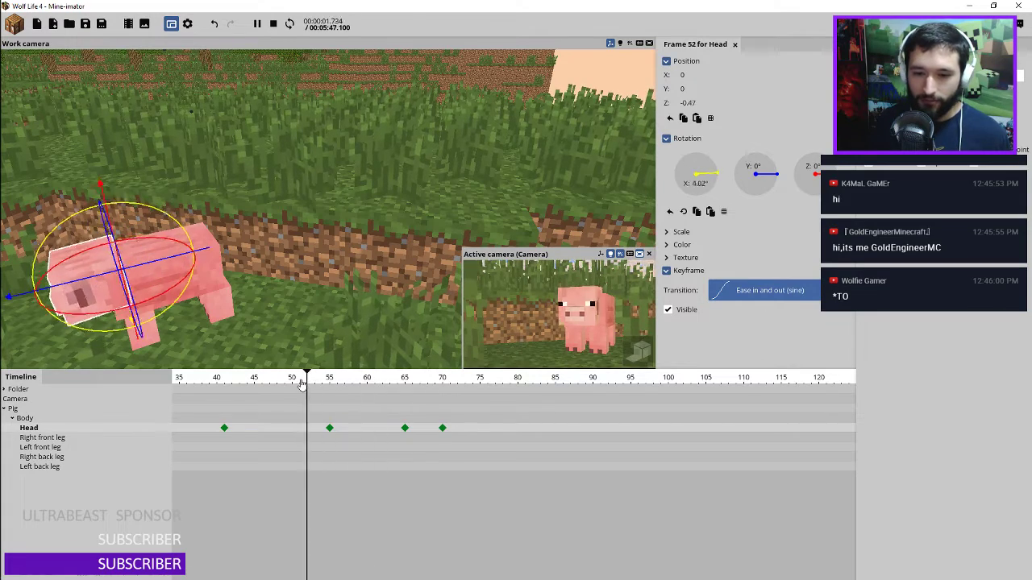
{"action": "key", "text": "space"}
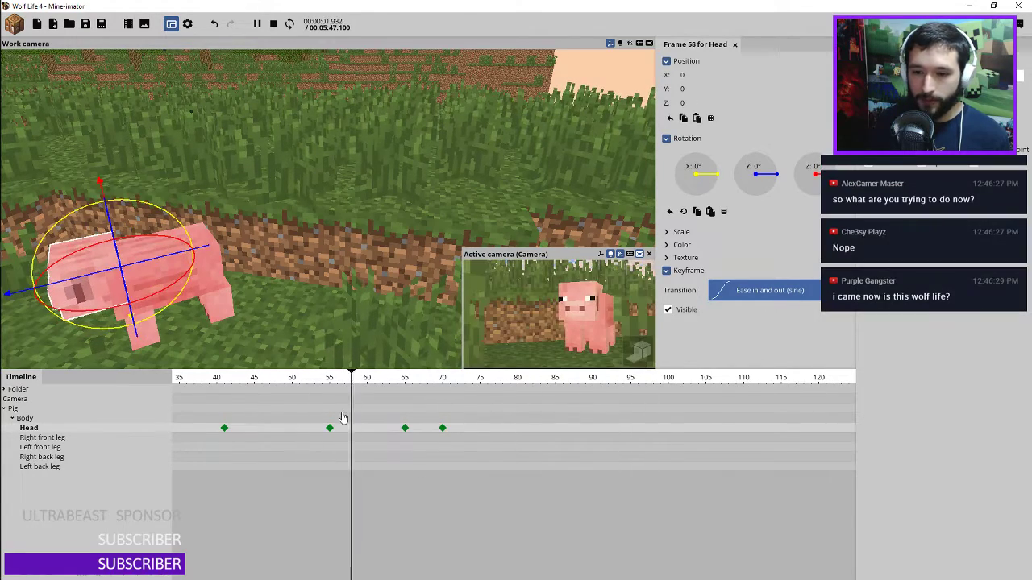
{"action": "left_click", "coordinate": [405, 430]}
{"action": "left_click_drag", "start_coordinate": [405, 433], "coordinate": [367, 429]}
{"action": "key", "text": "space"}
{"action": "key", "text": "space"}
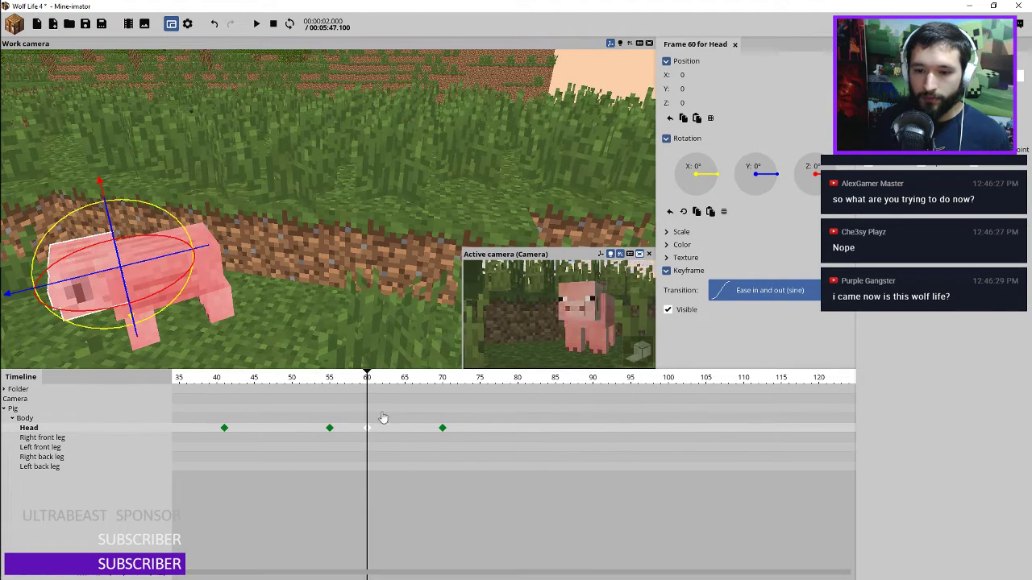
Play back the pig's head animation to check its timing and return to frame 0
{"action": "scroll", "coordinate": [566, 431], "scroll_direction": "down", "scroll_amount": 3, "text": "ctrl"}
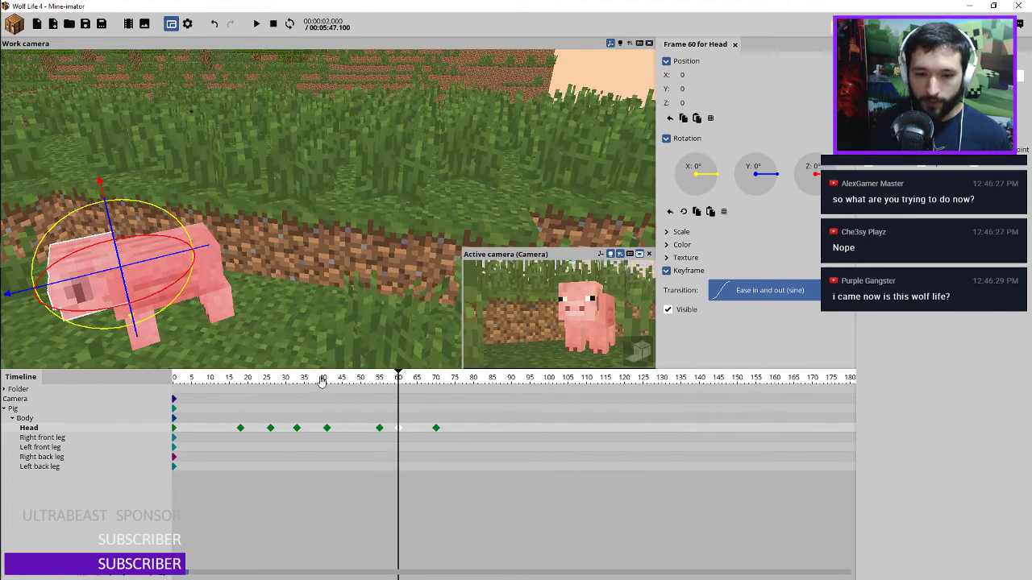
{"action": "key", "text": "space"}
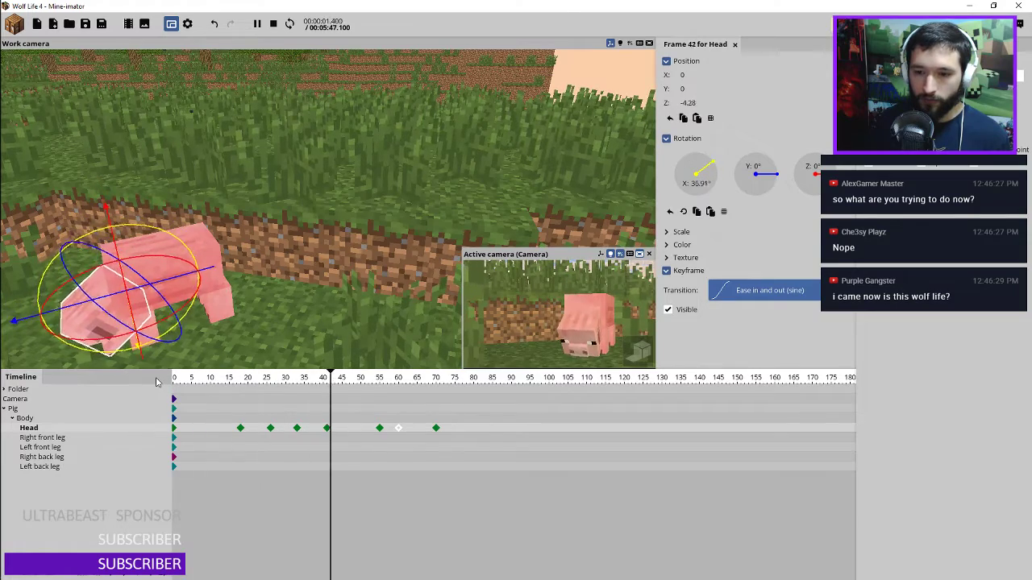
{"action": "key", "text": "space"}
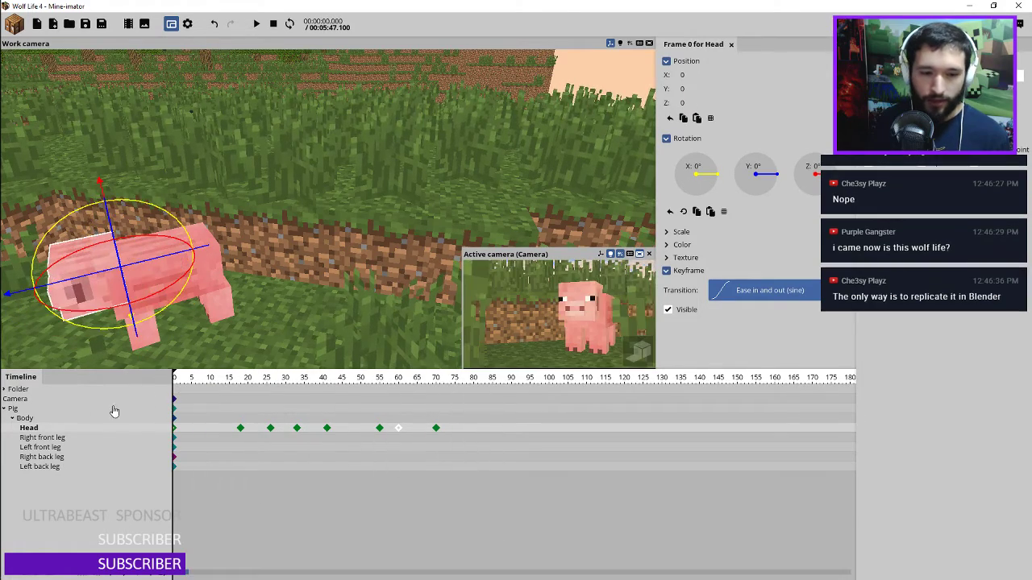
Hide the folder's LightNoS and LightShadow timelines from the animation
{"action": "left_click", "coordinate": [4, 390]}
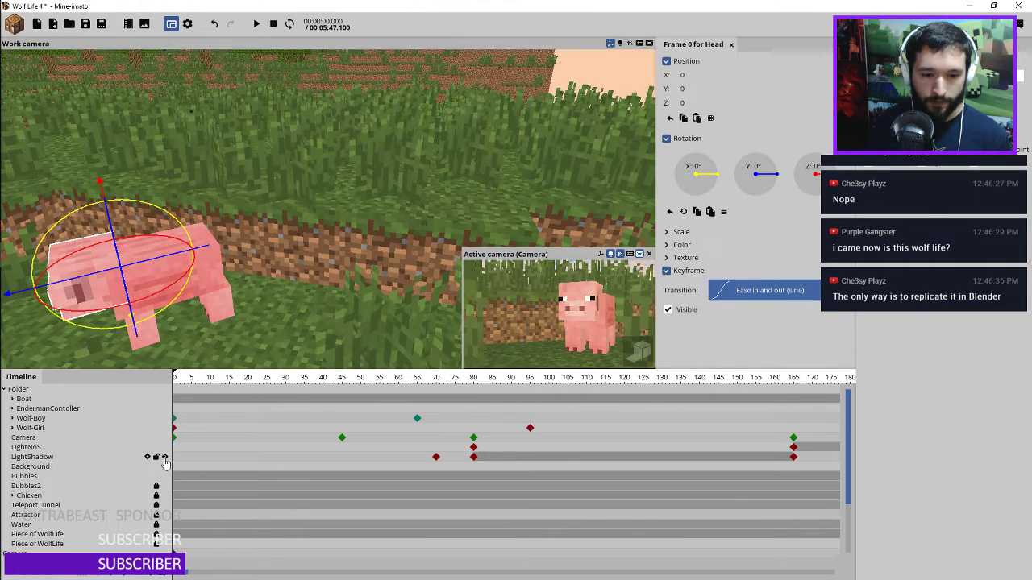
{"action": "left_click", "coordinate": [165, 446]}
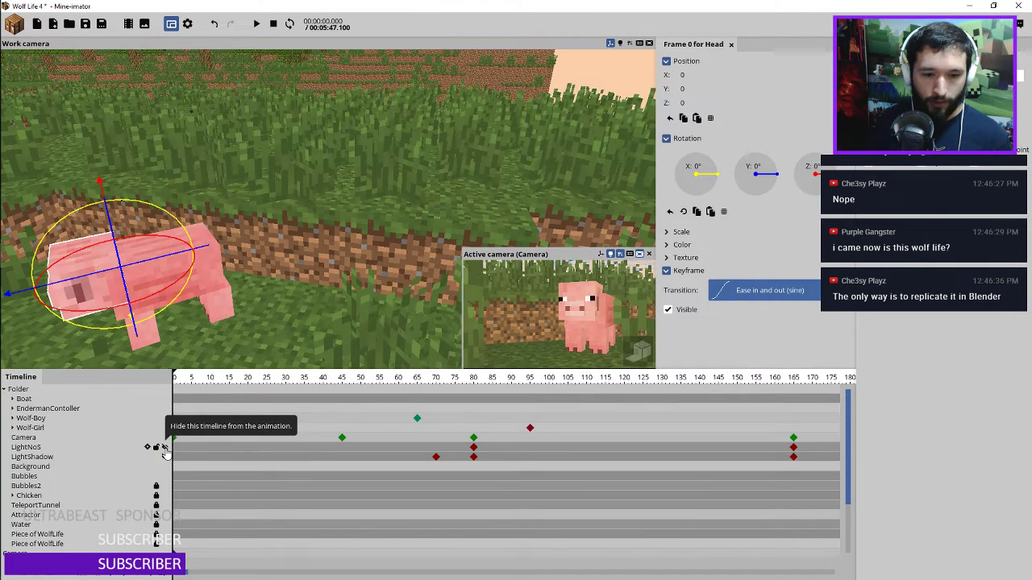
{"action": "left_click", "coordinate": [4, 389]}
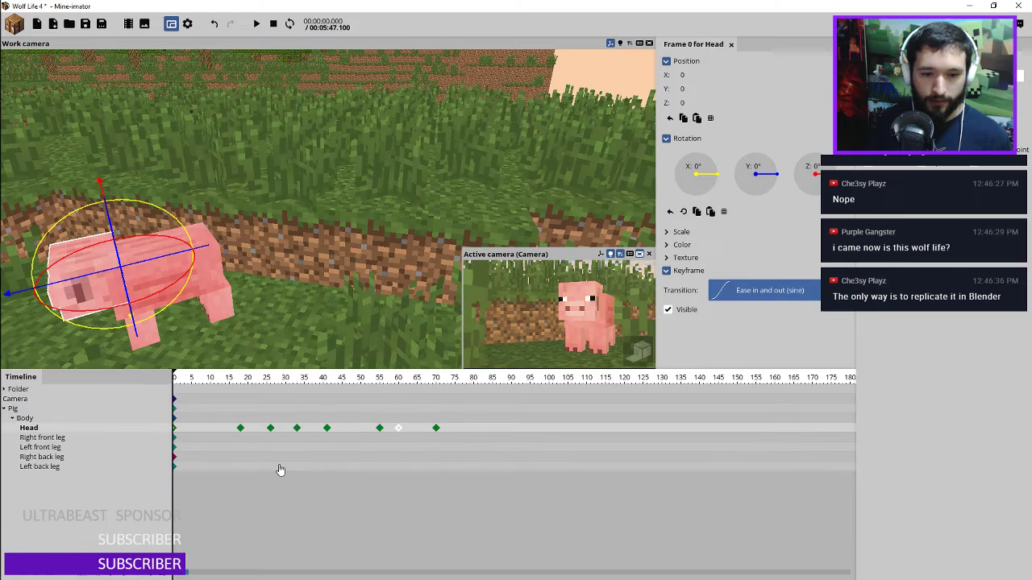
Add a point light to the scene near the pig
{"action": "left_click", "coordinate": [14, 24]}
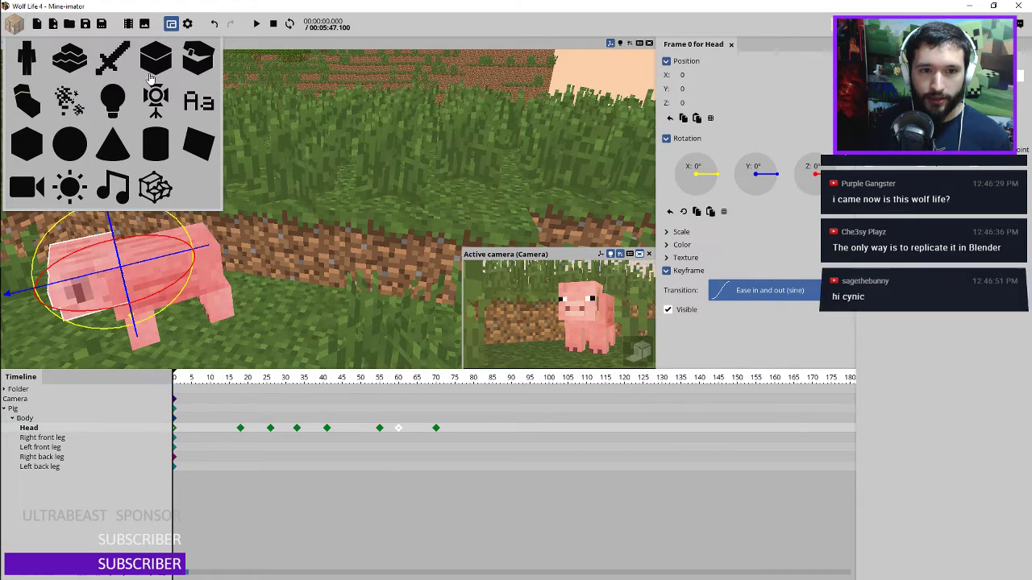
{"action": "left_click", "coordinate": [121, 103]}
{"action": "left_click", "coordinate": [321, 130]}
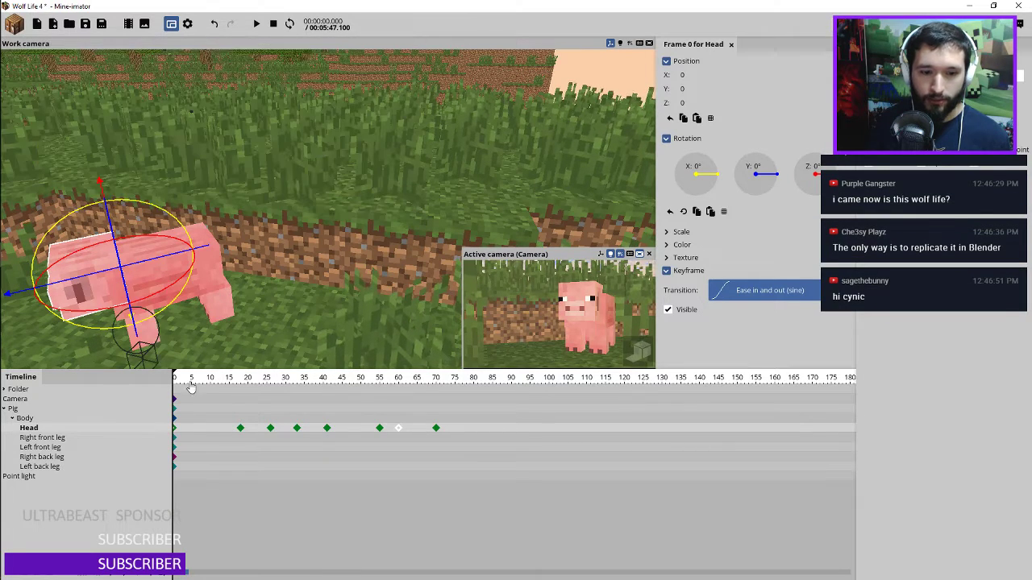
Enable light keyframe settings for the point light and set its color to a warm light orange, about FFDCA4
{"action": "left_click", "coordinate": [30, 478]}
{"action": "left_click", "coordinate": [681, 138]}
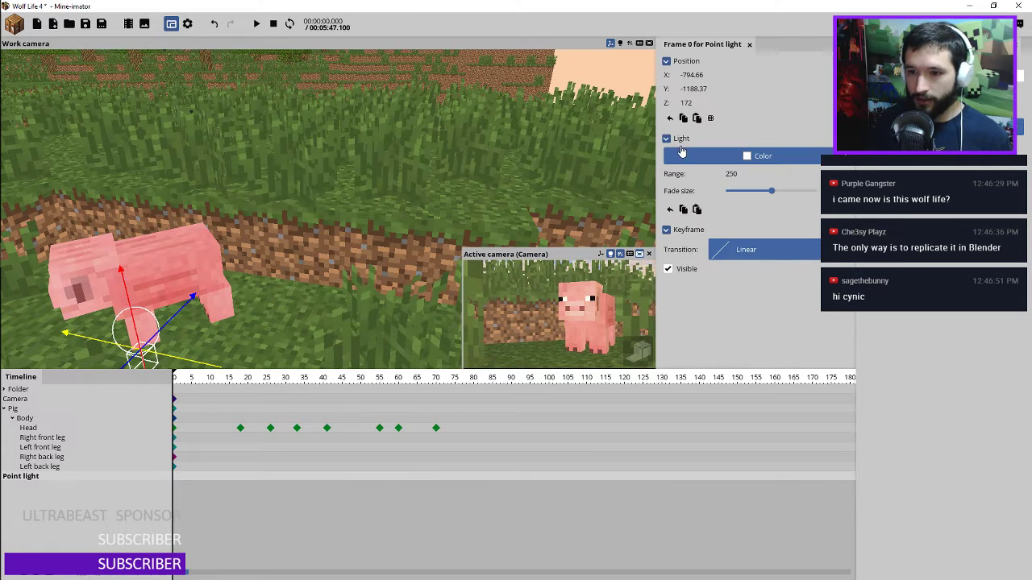
{"action": "left_click", "coordinate": [742, 157]}
{"action": "left_click", "coordinate": [532, 316]}
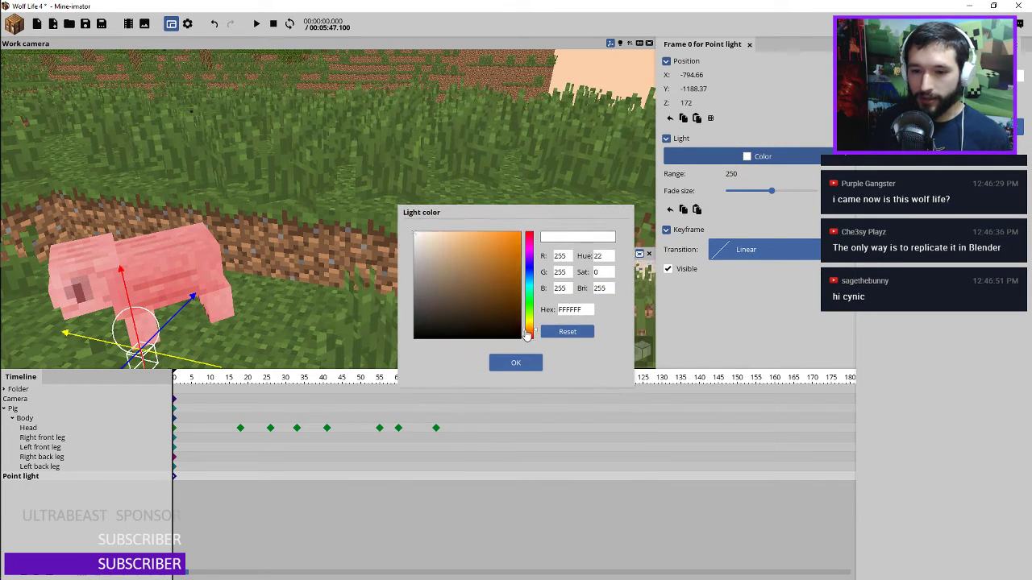
{"action": "left_click", "coordinate": [443, 232]}
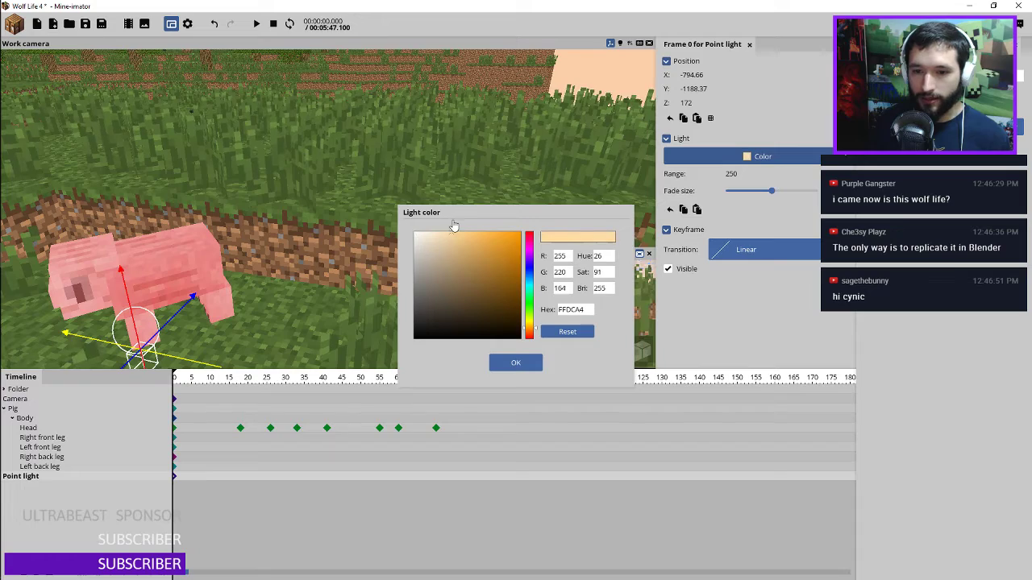
{"action": "left_click", "coordinate": [516, 362]}
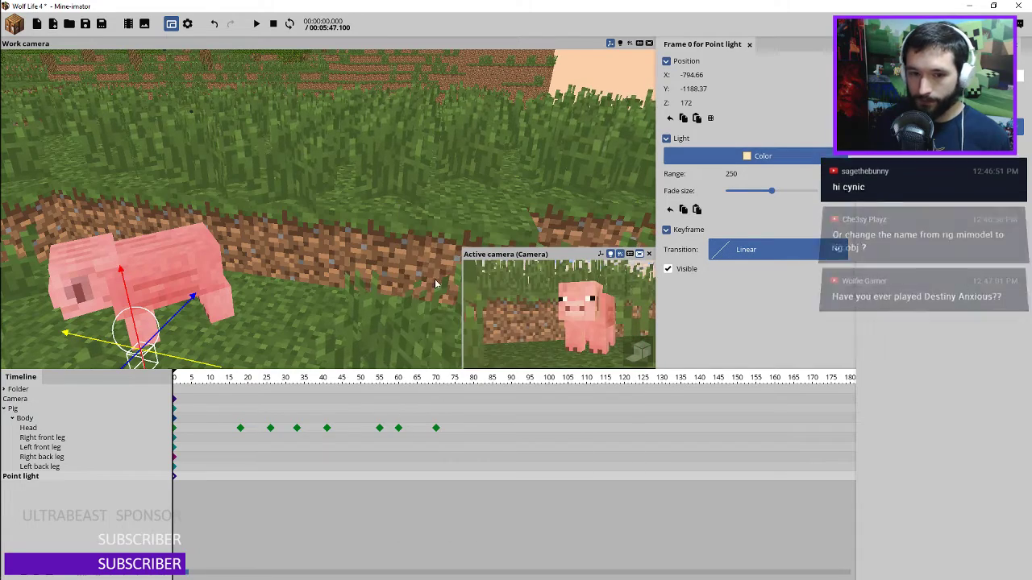
Raise the point light to about Z 183 and switch the active camera preview to rendered mode
{"action": "left_click_drag", "start_coordinate": [133, 296], "coordinate": [109, 214]}
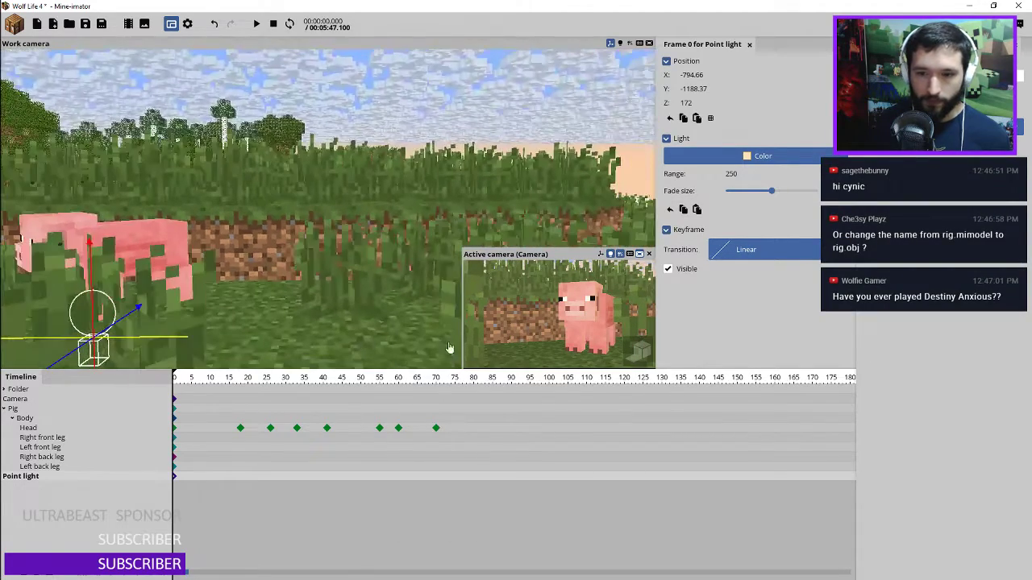
{"action": "left_click", "coordinate": [634, 349]}
{"action": "left_click_drag", "start_coordinate": [399, 138], "coordinate": [497, 92]}
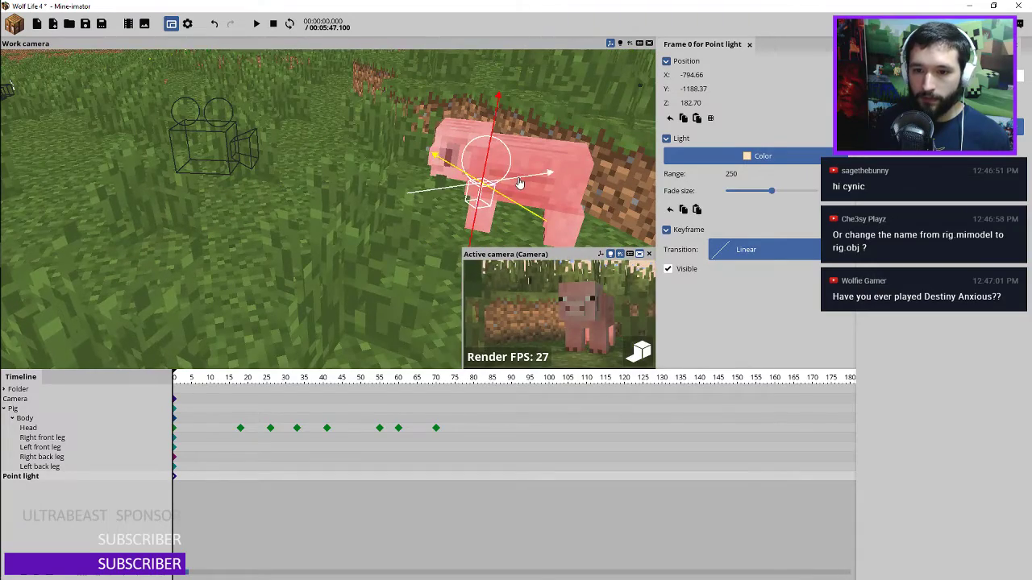
Move the point light away from the pig to about X -793, Y -1344 and raise it to about Z 246
{"action": "left_click_drag", "start_coordinate": [519, 184], "coordinate": [208, 198]}
{"action": "mouse_move", "coordinate": [299, 162]}
{"action": "left_mouse_down"}
{"action": "mouse_move", "coordinate": [283, 142]}
{"action": "mouse_move", "coordinate": [295, 162]}
{"action": "left_mouse_up"}
{"action": "scroll", "coordinate": [296, 163], "scroll_direction": "down", "scroll_amount": 4}
{"action": "scroll", "coordinate": [301, 164], "scroll_direction": "down", "scroll_amount": 4}
{"action": "right_click_drag", "start_coordinate": [301, 163], "coordinate": [324, 171]}
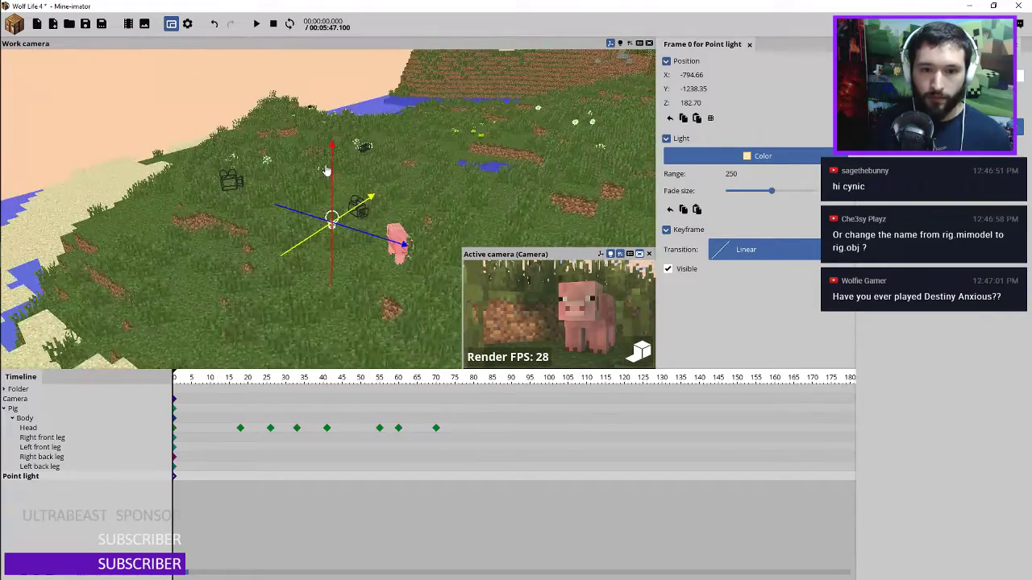
{"action": "left_click_drag", "start_coordinate": [353, 229], "coordinate": [251, 193]}
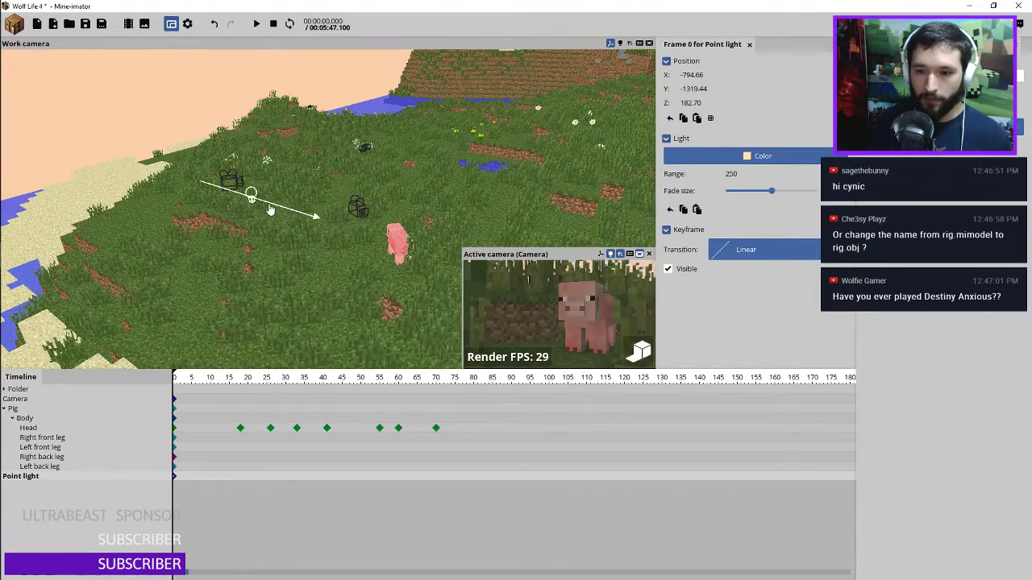
{"action": "left_click_drag", "start_coordinate": [232, 157], "coordinate": [229, 111]}
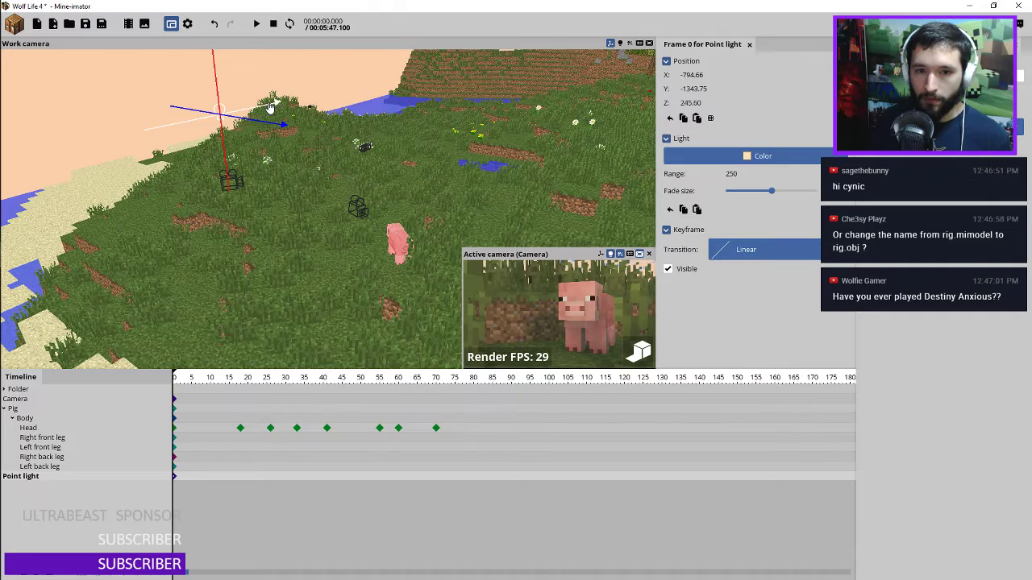
{"action": "left_click_drag", "start_coordinate": [276, 104], "coordinate": [270, 119]}
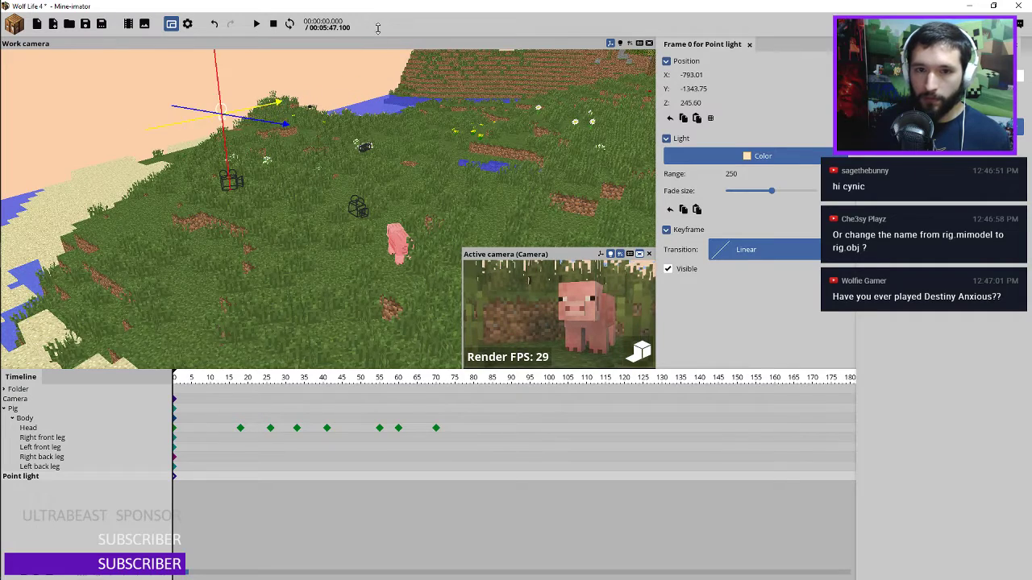
Check the render settings for the SSAO, shadow and light buffer options
{"action": "left_click", "coordinate": [187, 24]}
{"action": "left_click", "coordinate": [682, 114]}
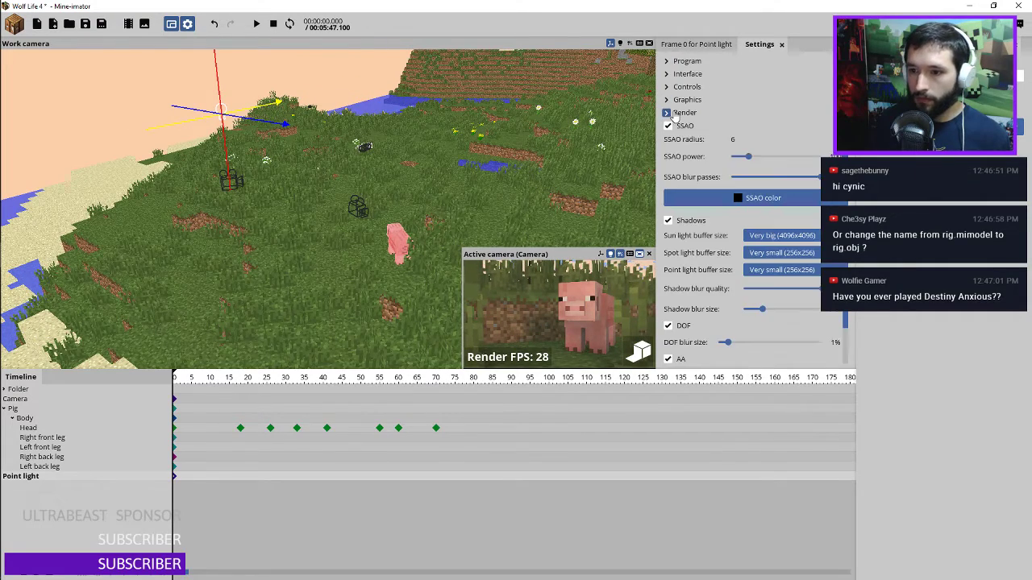
{"action": "left_click", "coordinate": [682, 113]}
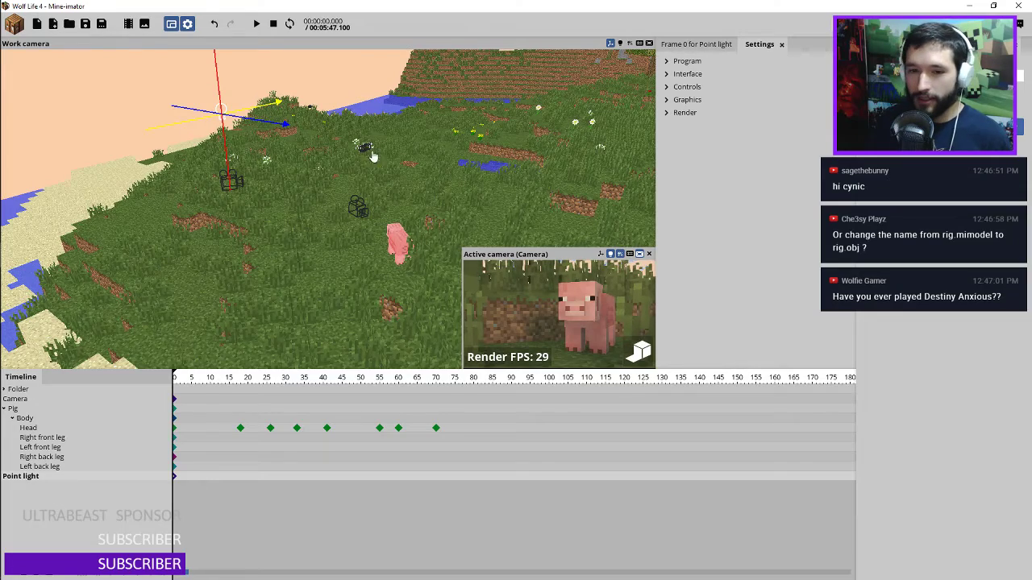
Shift the point light along the X axis and raise it higher above the hill
{"action": "right_click_drag", "start_coordinate": [382, 182], "coordinate": [370, 173]}
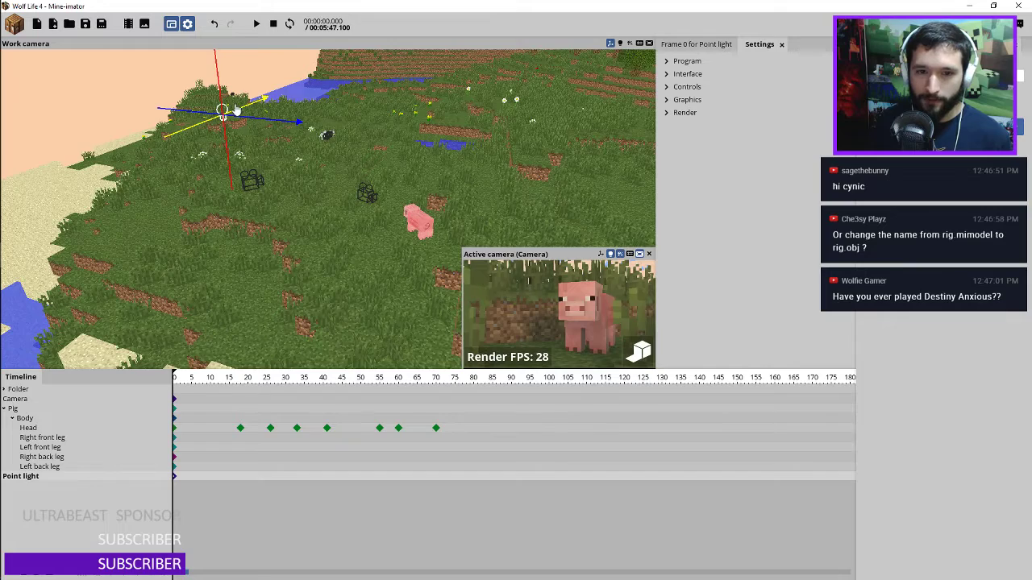
{"action": "left_click_drag", "start_coordinate": [241, 110], "coordinate": [273, 98]}
{"action": "right_click_drag", "start_coordinate": [251, 139], "coordinate": [250, 140]}
{"action": "left_click_drag", "start_coordinate": [250, 139], "coordinate": [251, 118]}
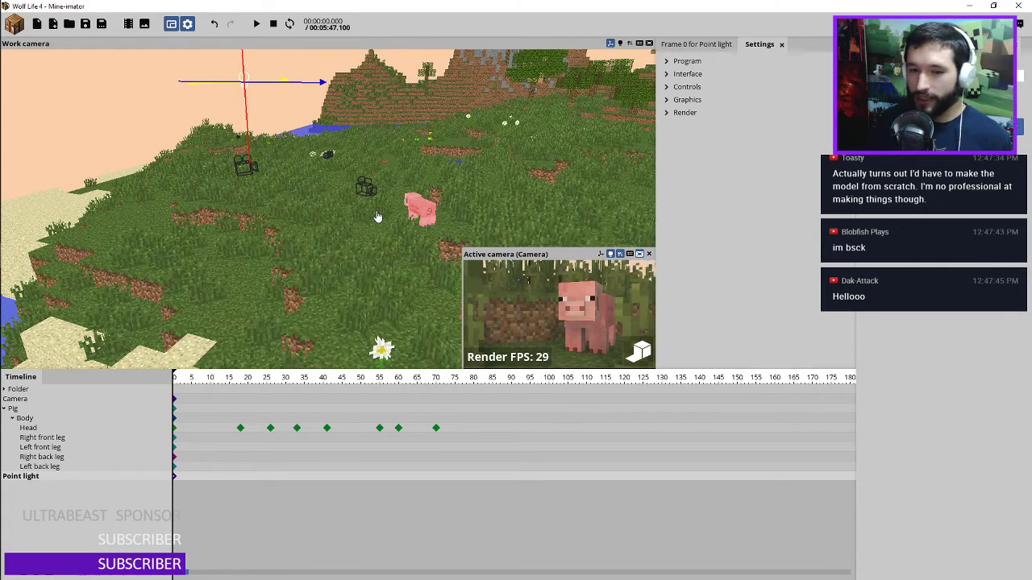
{"action": "right_click_drag", "start_coordinate": [375, 216], "coordinate": [361, 161]}
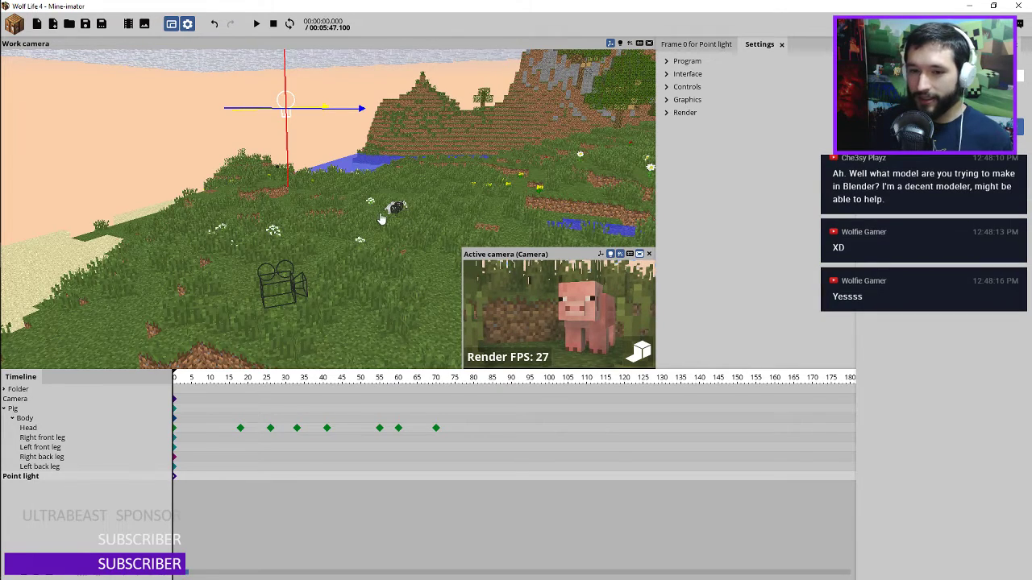
Play the animation from frame 0 to about frame 60 to check the pig's head movement
{"action": "right_click_drag", "start_coordinate": [373, 212], "coordinate": [385, 193]}
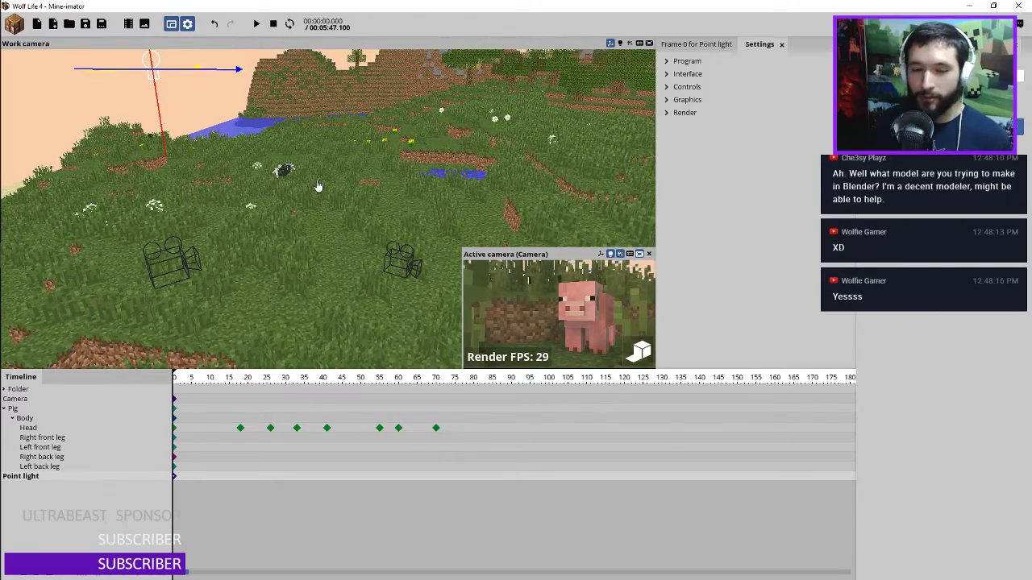
{"action": "right_click_drag", "start_coordinate": [311, 184], "coordinate": [322, 191]}
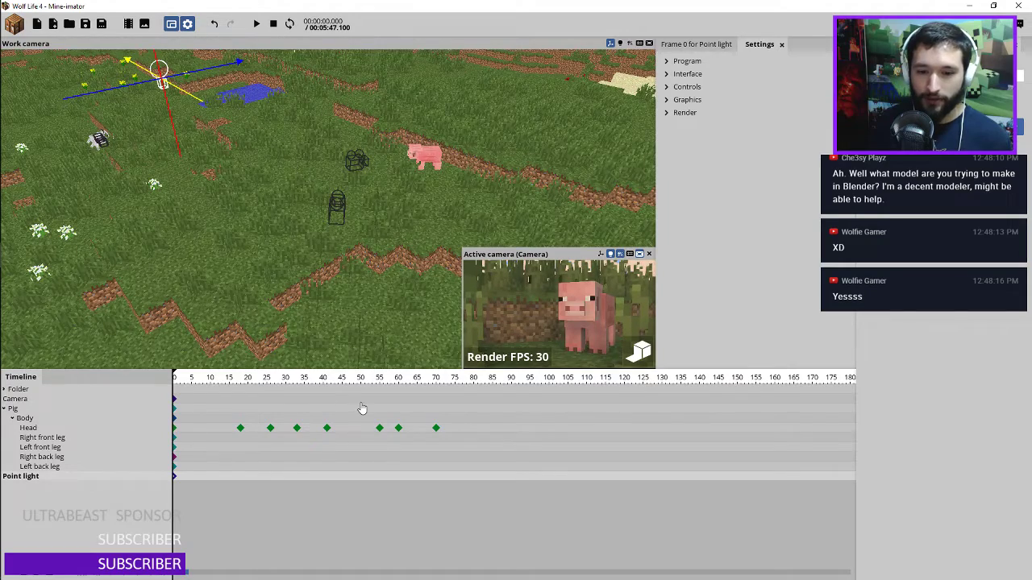
{"action": "key", "text": "space"}
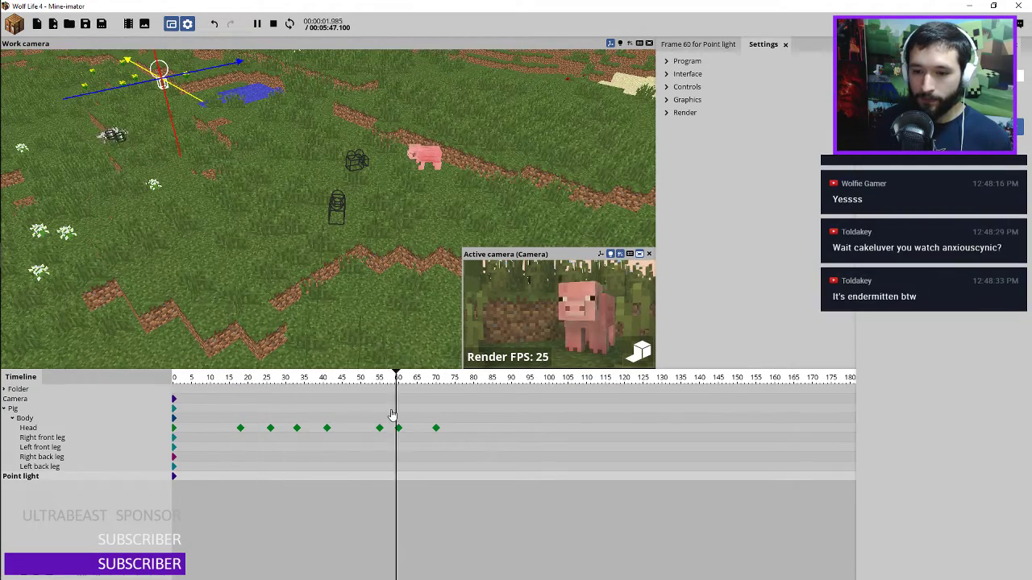
{"action": "key", "text": "shift+space"}
Retime the pig's head keyframes at frames 55 and 60 to frames 56 and 59, and play back the head turn
{"action": "left_click", "coordinate": [398, 429]}
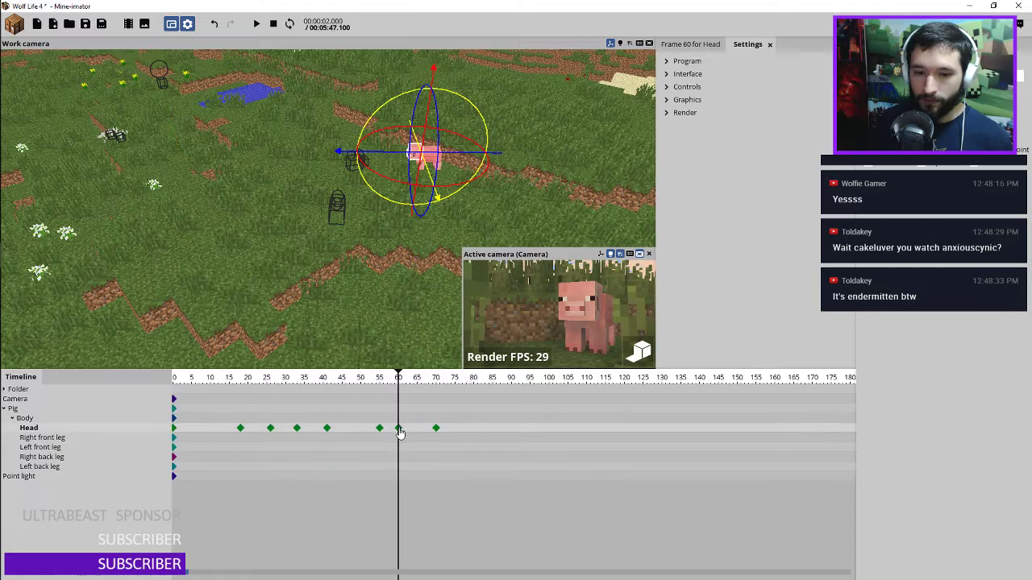
{"action": "scroll", "coordinate": [398, 430], "scroll_direction": "up", "scroll_amount": 3, "text": "ctrl"}
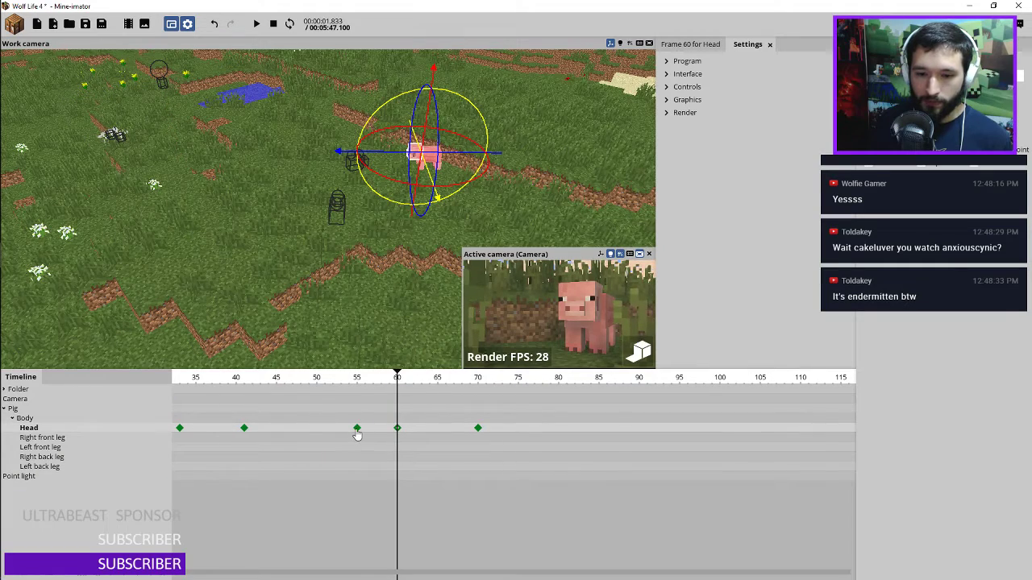
{"action": "left_click_drag", "start_coordinate": [357, 428], "coordinate": [389, 431]}
{"action": "left_click", "coordinate": [396, 428]}
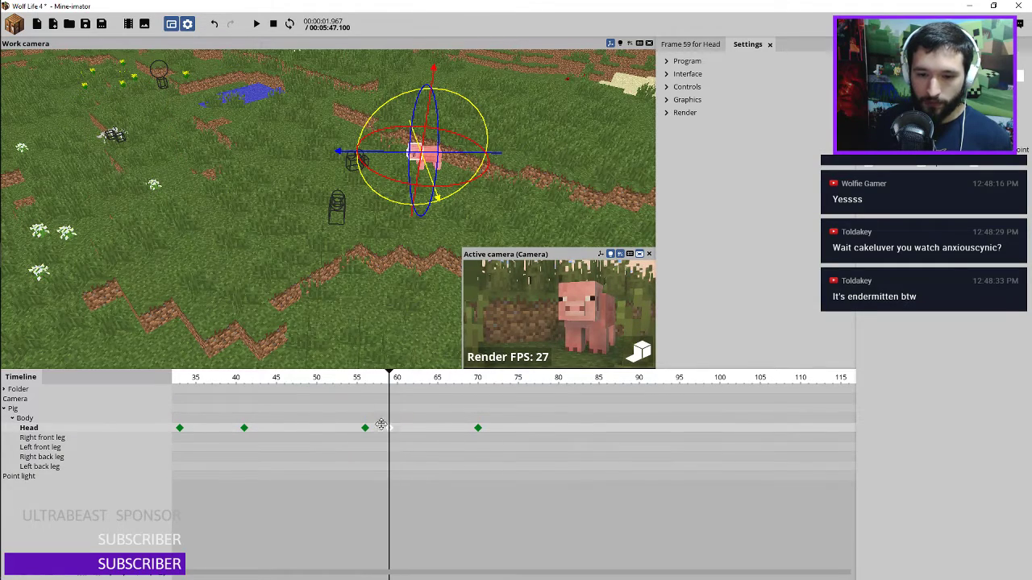
{"action": "left_click", "coordinate": [267, 380]}
{"action": "key", "text": "space"}
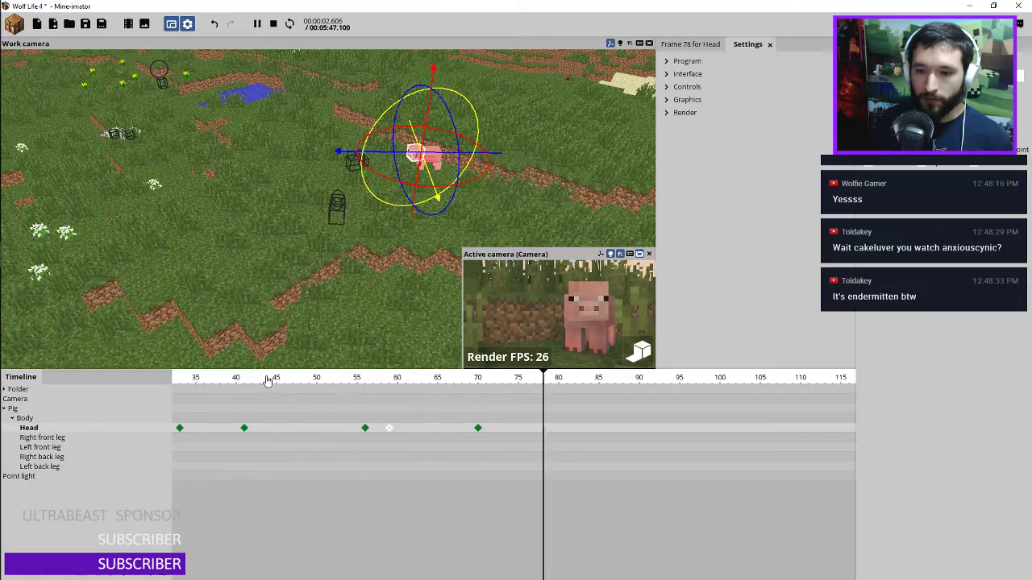
{"action": "key", "text": "space"}
Duplicate the whole pig twice and place the point light above the pigs in the timeline order
{"action": "scroll", "coordinate": [491, 426], "scroll_direction": "down", "scroll_amount": 3, "text": "ctrl"}
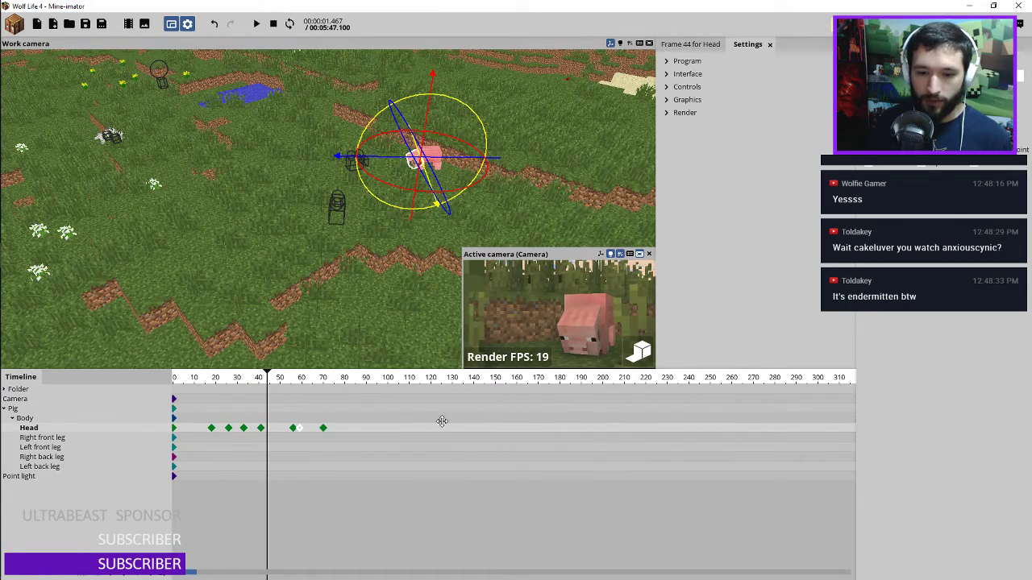
{"action": "left_click", "coordinate": [15, 409]}
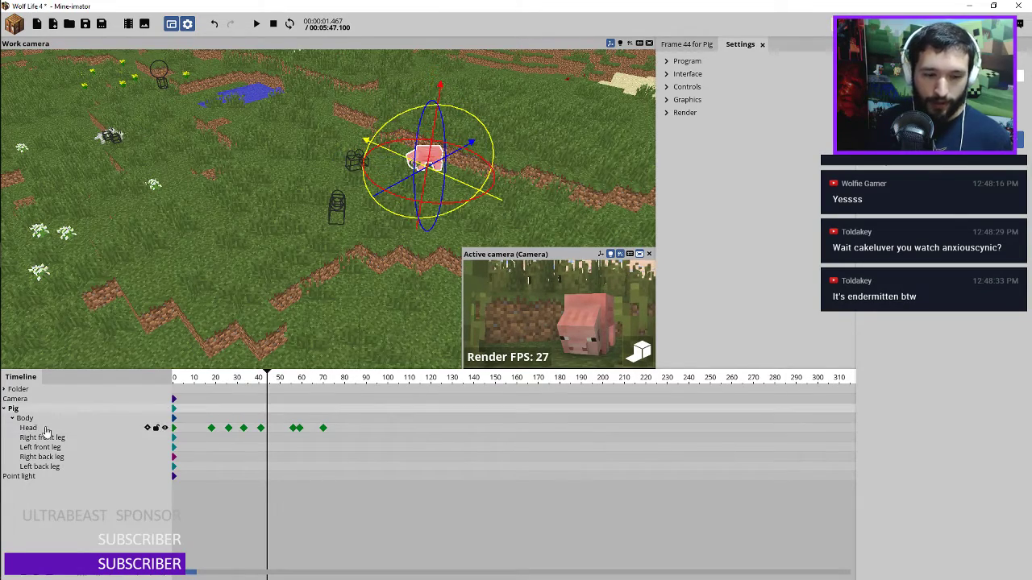
{"action": "left_click", "coordinate": [23, 574]}
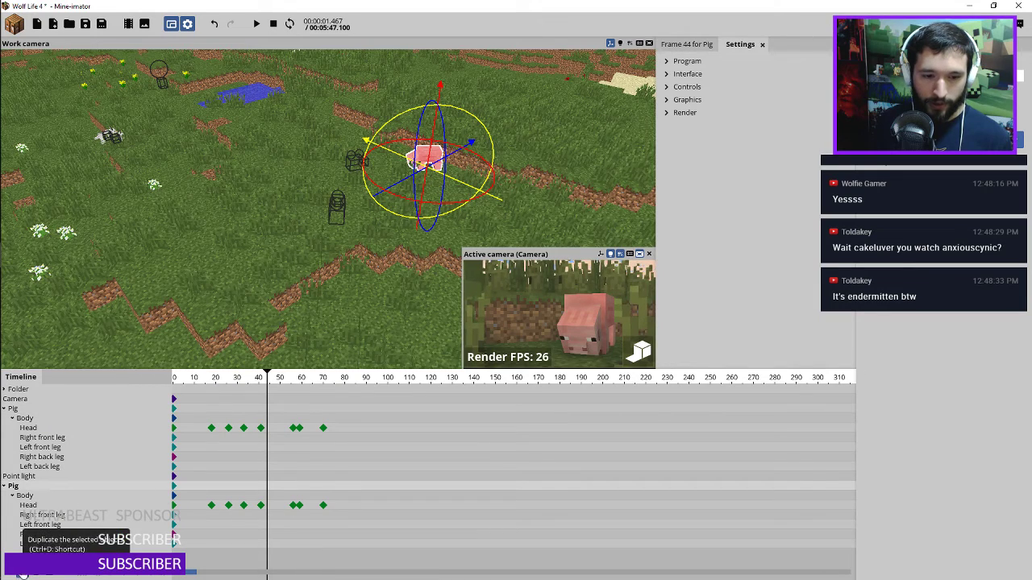
{"action": "left_click_drag", "start_coordinate": [16, 486], "coordinate": [16, 476]}
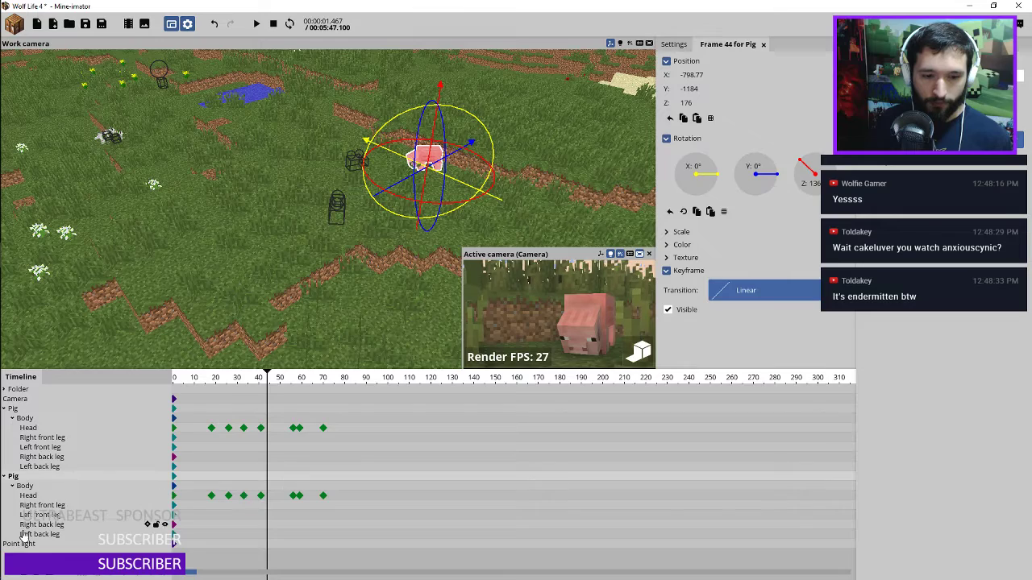
{"action": "left_click_drag", "start_coordinate": [18, 544], "coordinate": [28, 408]}
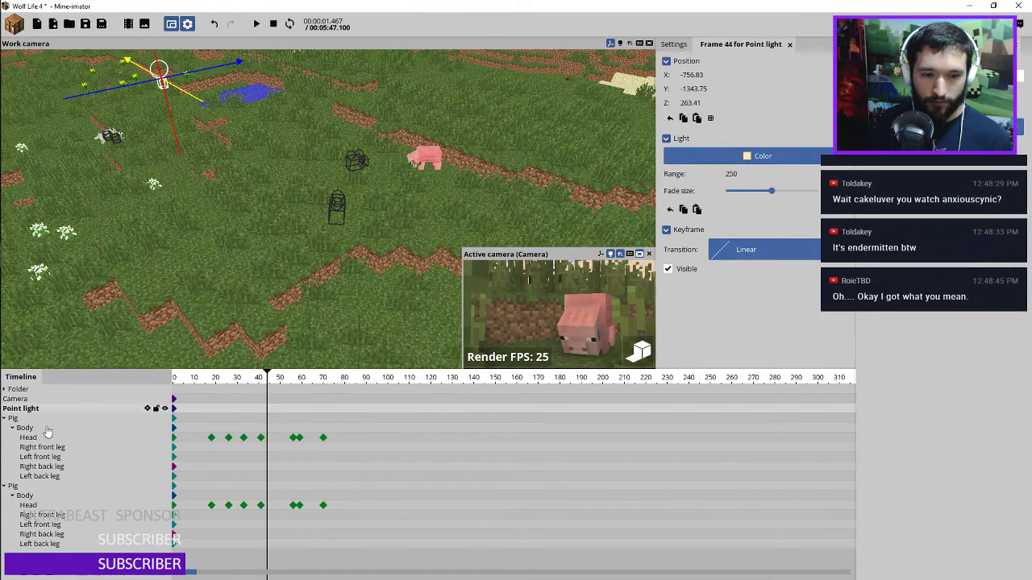
{"action": "left_click", "coordinate": [15, 487]}
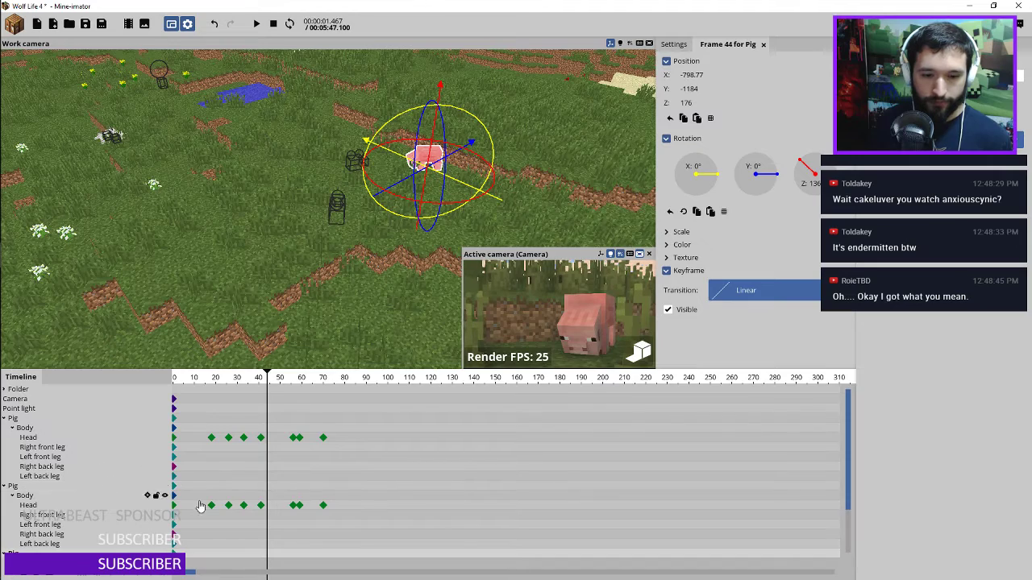
{"action": "scroll", "coordinate": [325, 444], "scroll_direction": "down", "scroll_amount": 1}
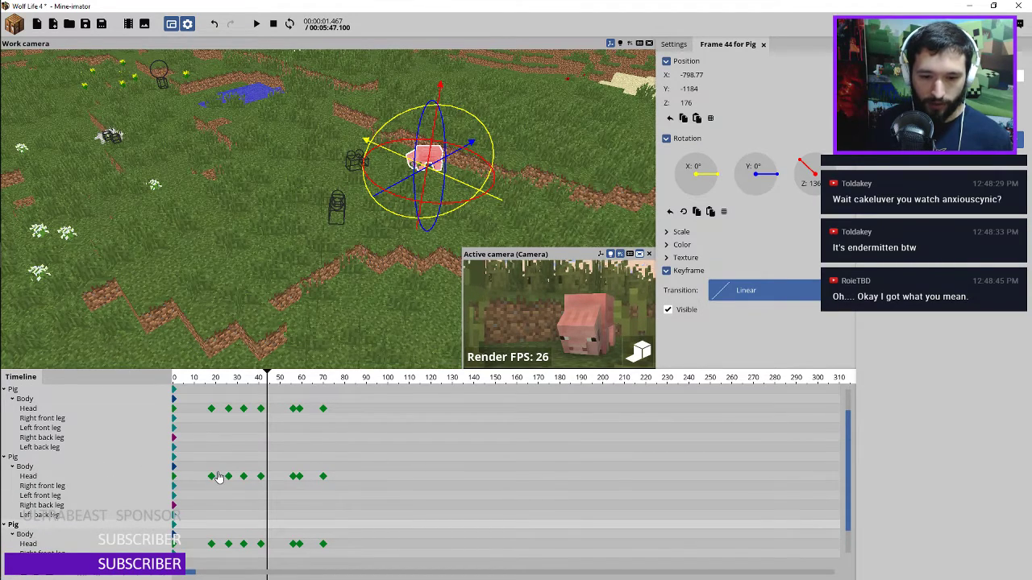
Delete the second pig's head keyframe at frame 0 and snap that pig to X -784, Y -1152, Z 192 on the 16-unit grid
{"action": "left_click", "coordinate": [174, 479]}
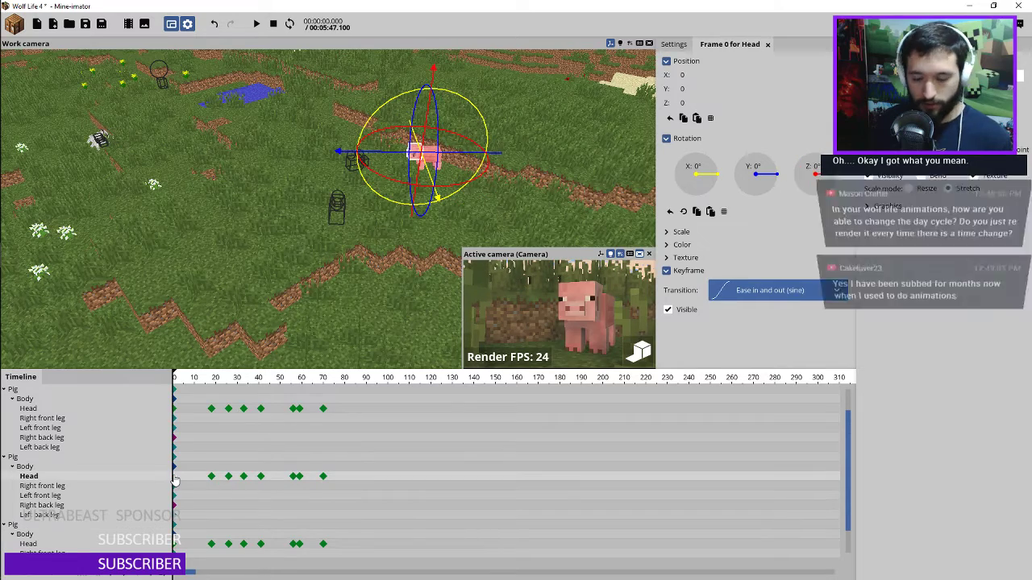
{"action": "left_click", "coordinate": [223, 475]}
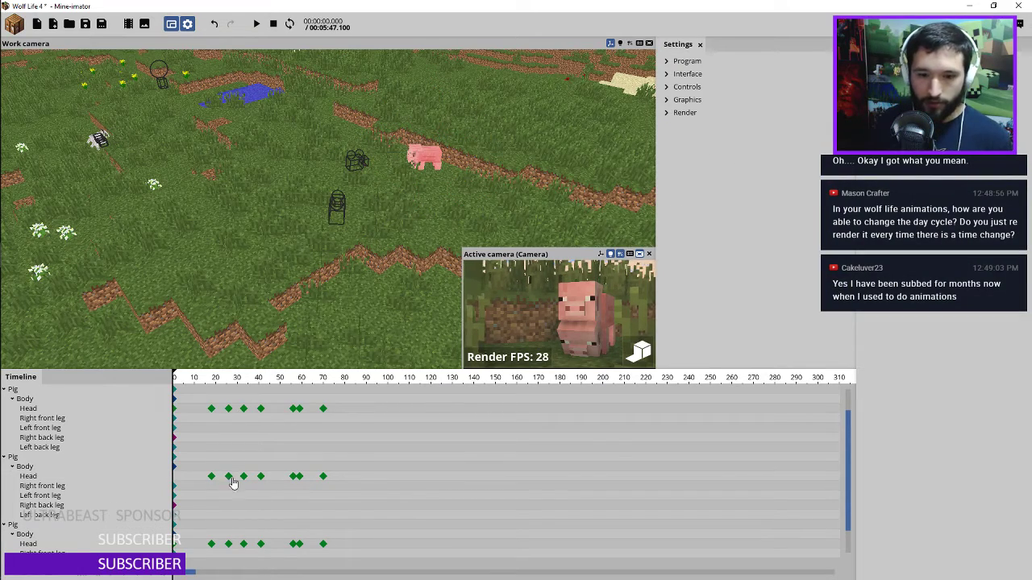
{"action": "left_click", "coordinate": [23, 460]}
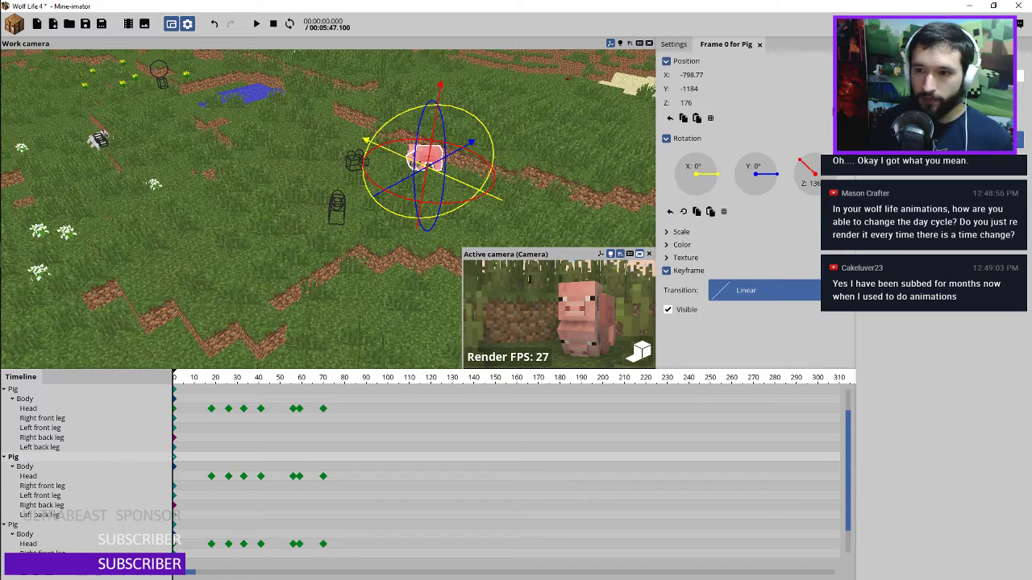
{"action": "left_click", "coordinate": [710, 118]}
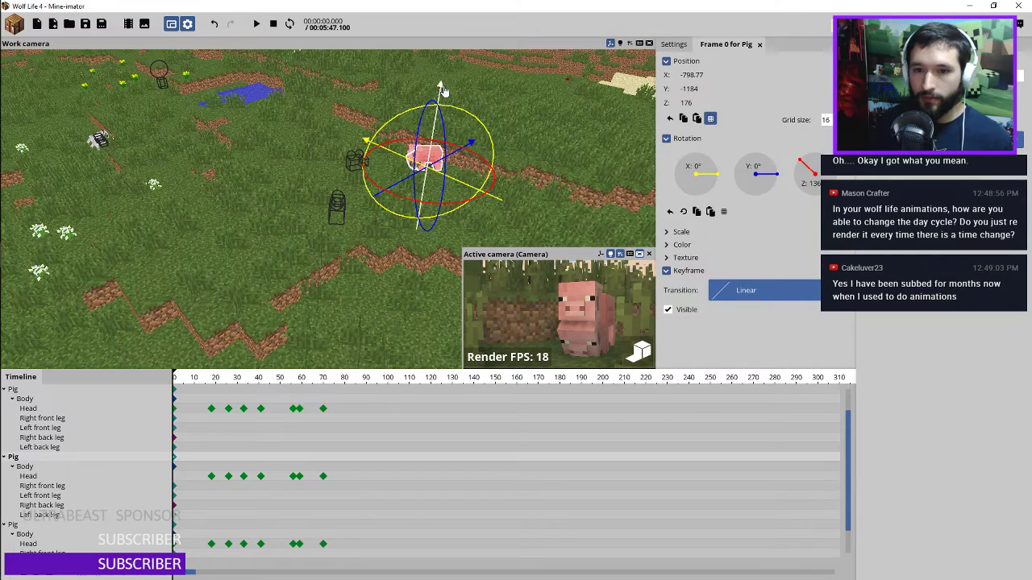
{"action": "left_click_drag", "start_coordinate": [441, 88], "coordinate": [443, 66]}
{"action": "left_click_drag", "start_coordinate": [461, 141], "coordinate": [452, 107]}
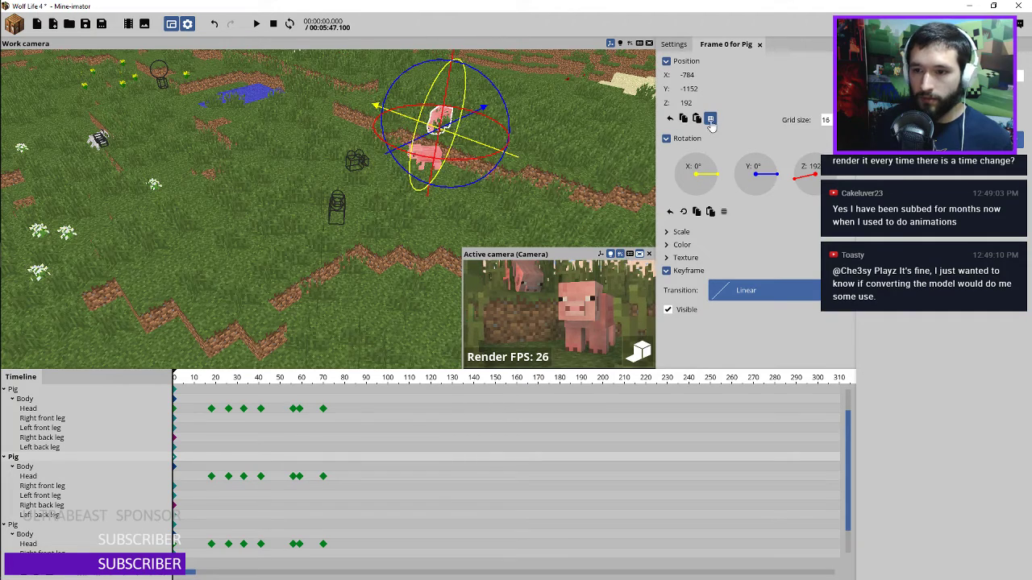
Rotate the second pig to about 201° on Z, move it to X -780.61, Y -1157.56 with snapping off, and save the project
{"action": "left_click_drag", "start_coordinate": [466, 148], "coordinate": [467, 118]}
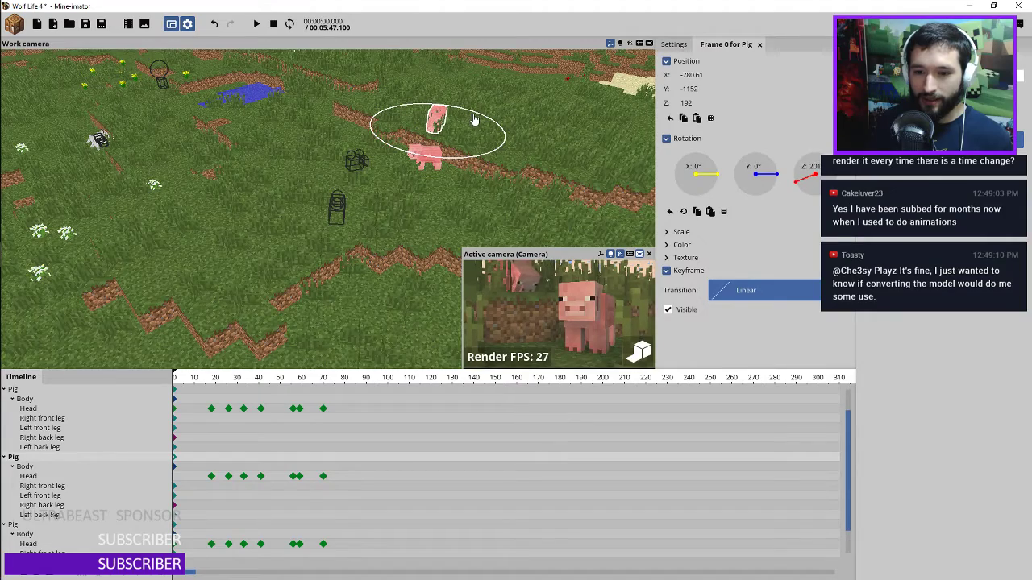
{"action": "scroll", "coordinate": [508, 113], "scroll_direction": "up", "scroll_amount": 6}
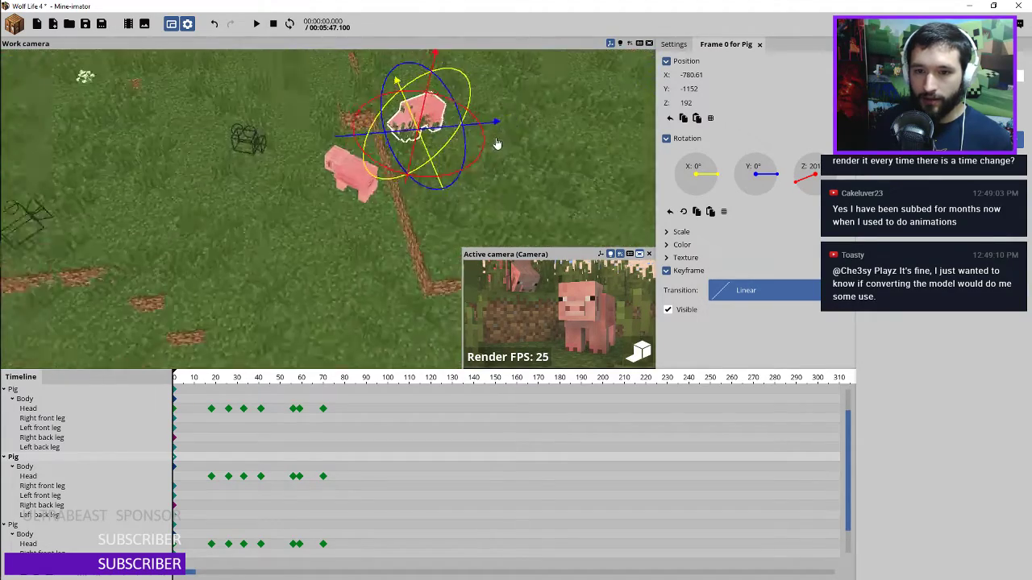
{"action": "left_click_drag", "start_coordinate": [465, 159], "coordinate": [420, 139]}
{"action": "key", "text": "ctrl+s"}
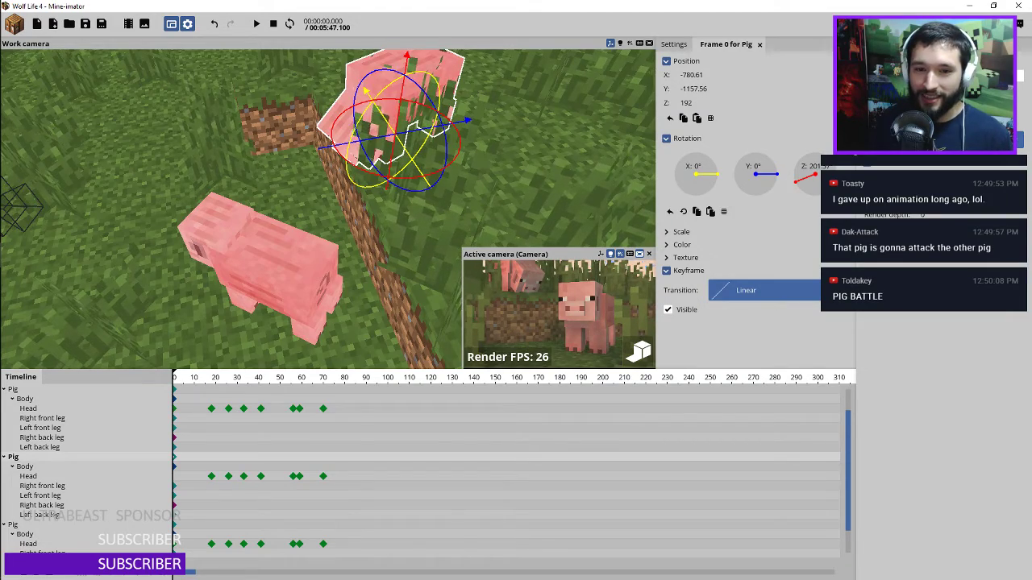
Shift all of the second pig's head keyframes earlier together so the first one sits at frame 0
{"action": "right_click_drag", "start_coordinate": [355, 209], "coordinate": [520, 140]}
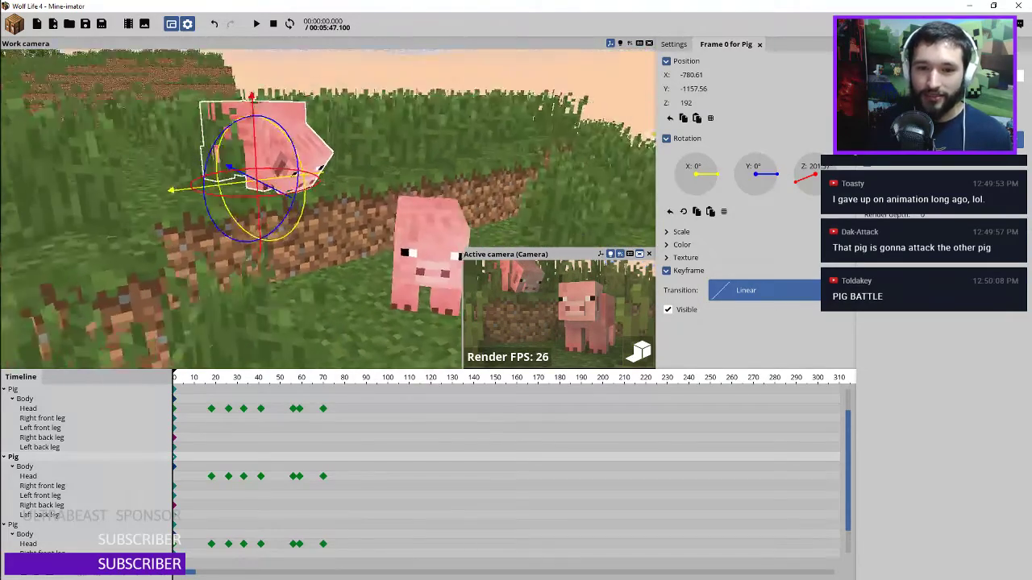
{"action": "key", "text": "w"}
{"action": "mouse_move", "coordinate": [387, 211]}
{"action": "right_mouse_down"}
{"action": "mouse_move", "coordinate": [379, 242]}
{"action": "mouse_move", "coordinate": [386, 211]}
{"action": "right_mouse_up"}
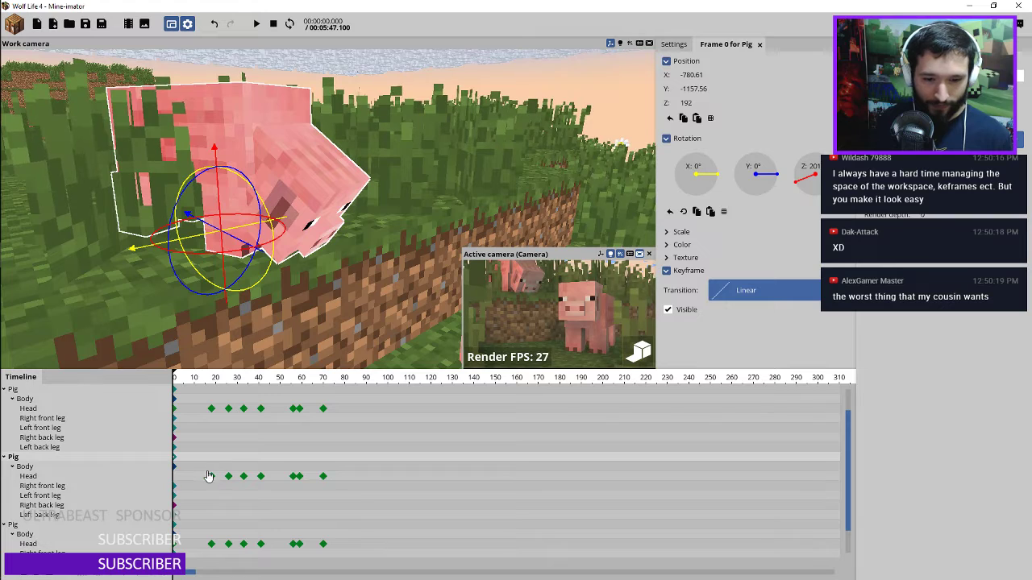
{"action": "left_click_drag", "start_coordinate": [197, 470], "coordinate": [330, 482]}
{"action": "left_click_drag", "start_coordinate": [211, 476], "coordinate": [165, 481]}
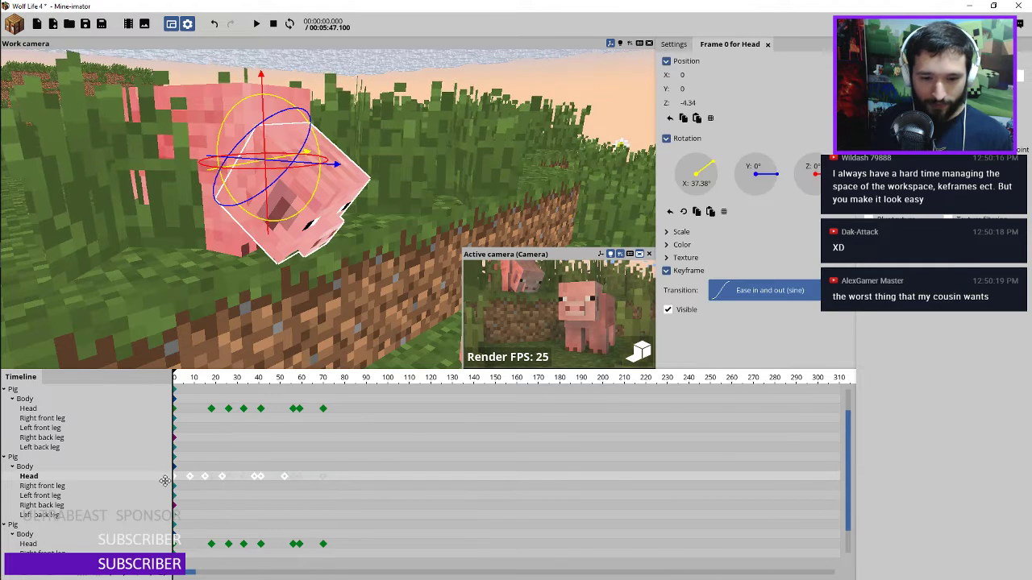
Turn the second pig's head at its last keyframe, frame 52, to about -36° on Z, and play back the animation
{"action": "left_click", "coordinate": [283, 477]}
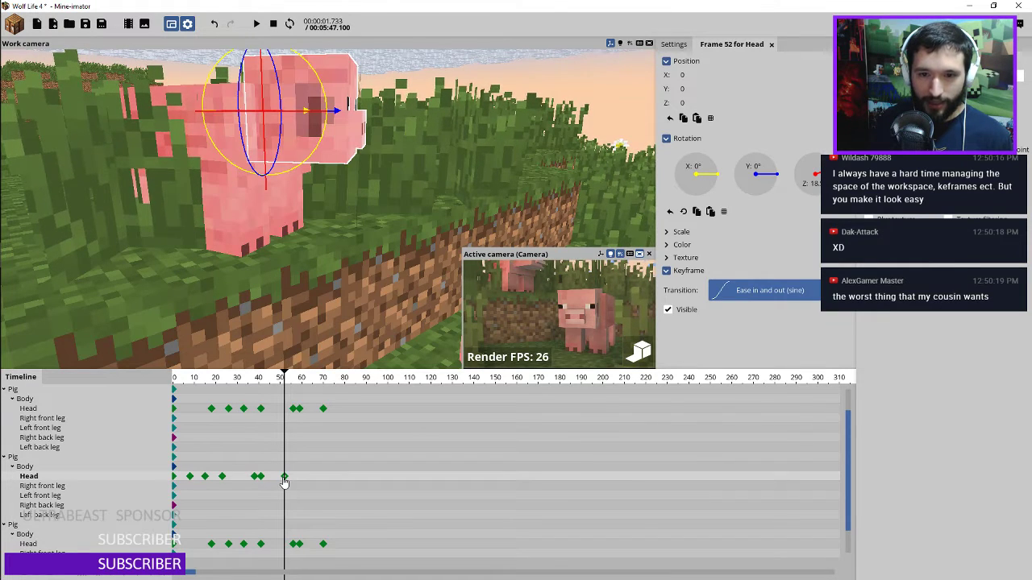
{"action": "left_click_drag", "start_coordinate": [372, 145], "coordinate": [295, 147]}
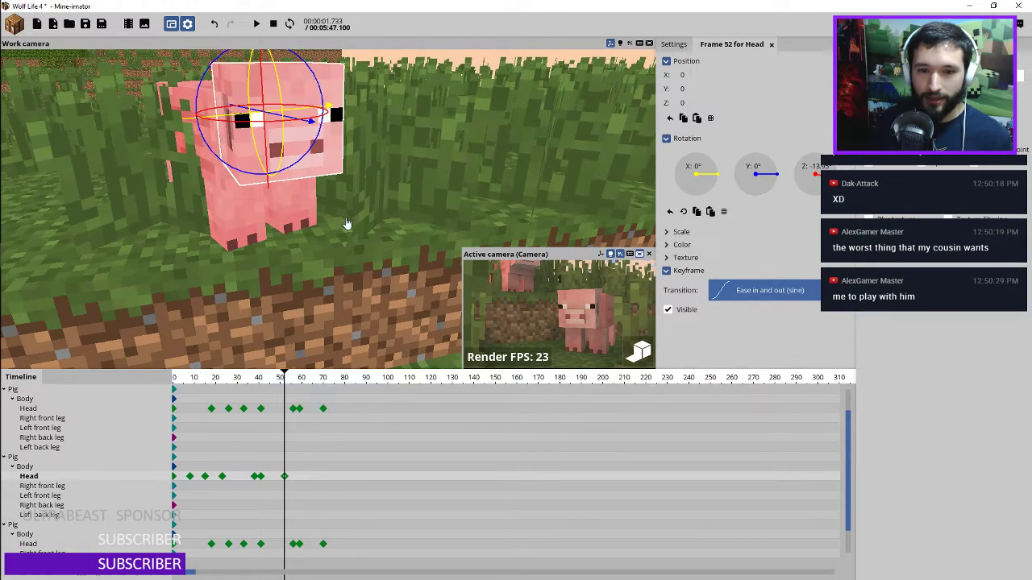
{"action": "right_click_drag", "start_coordinate": [305, 145], "coordinate": [249, 383]}
{"action": "left_click", "coordinate": [224, 379]}
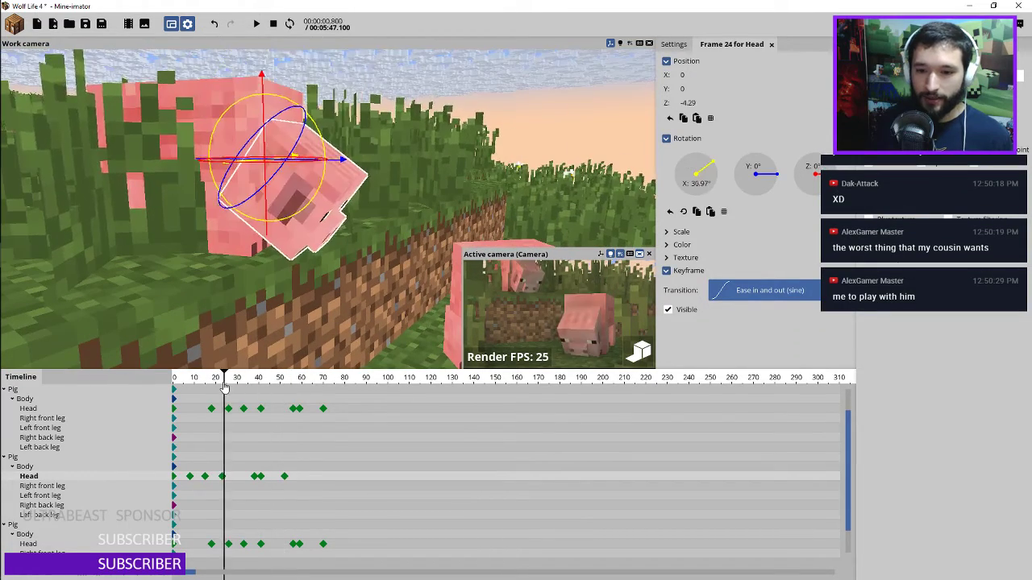
{"action": "key", "text": "space"}
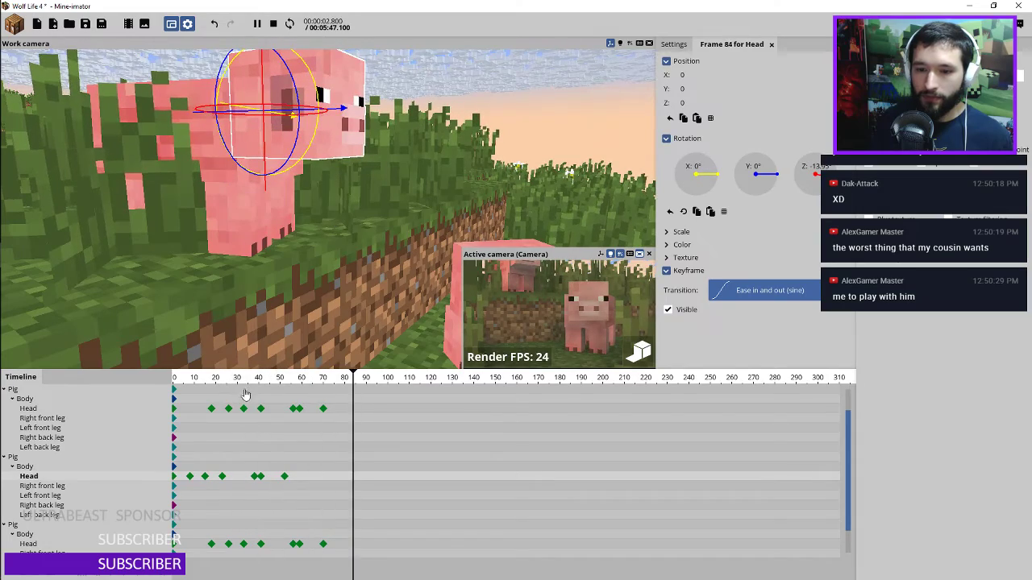
{"action": "left_click", "coordinate": [284, 476]}
{"action": "right_click_drag", "start_coordinate": [372, 221], "coordinate": [291, 439]}
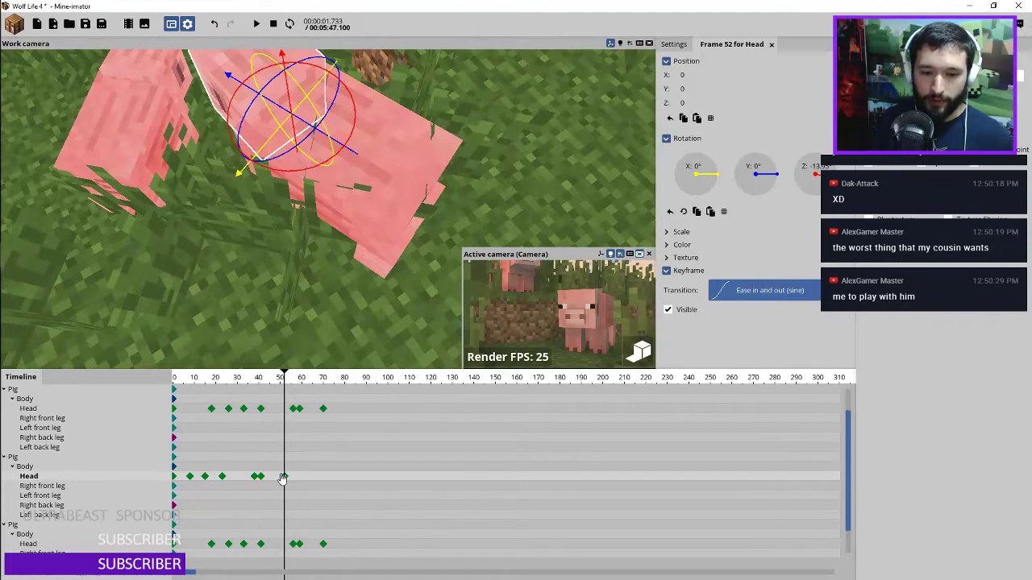
{"action": "left_click_drag", "start_coordinate": [299, 378], "coordinate": [337, 380]}
{"action": "scroll", "coordinate": [360, 197], "scroll_direction": "down", "scroll_amount": 5}
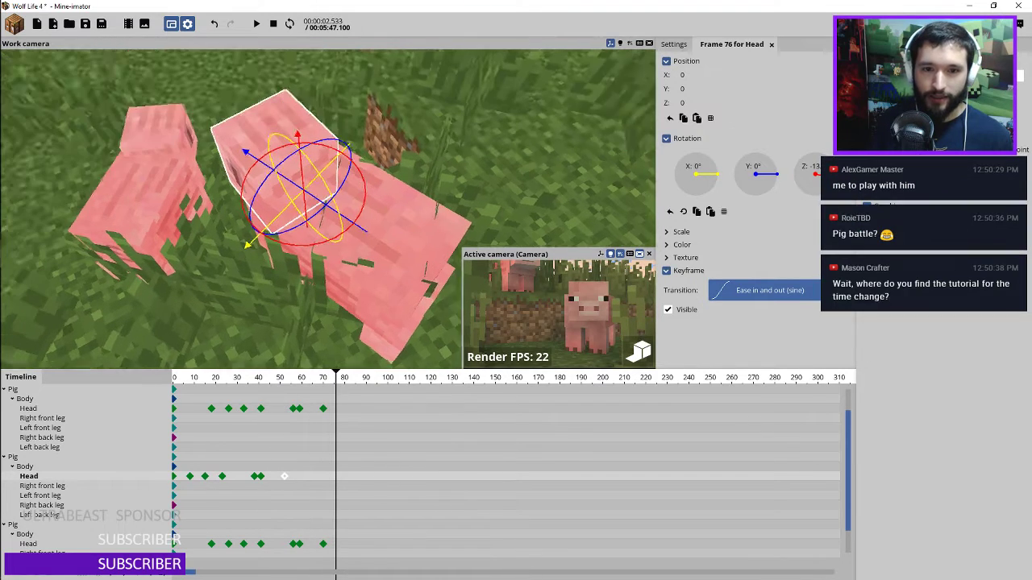
{"action": "left_click_drag", "start_coordinate": [360, 196], "coordinate": [364, 202]}
{"action": "left_click_drag", "start_coordinate": [335, 378], "coordinate": [231, 386]}
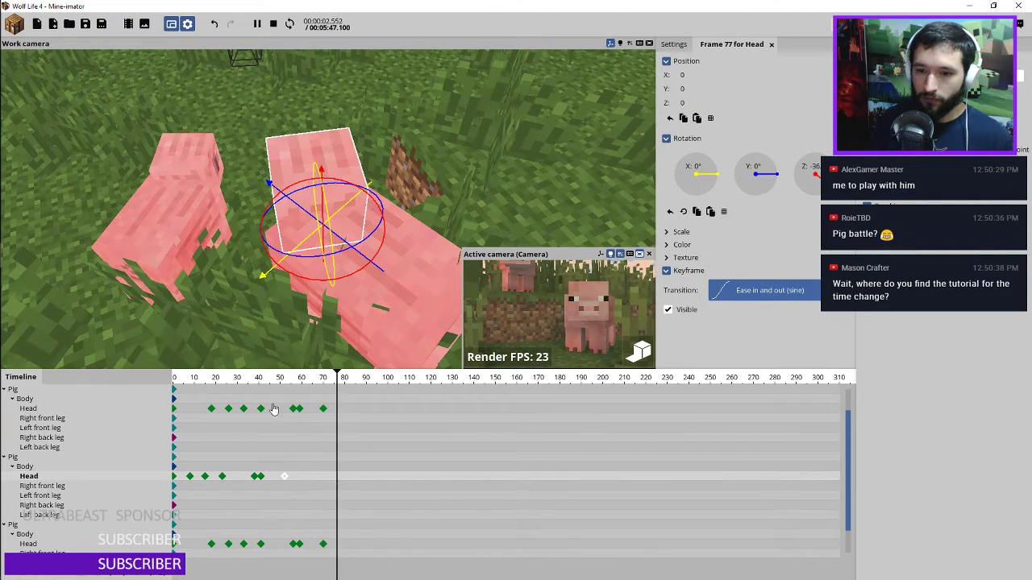
Shift the second pig's last three head keyframes three frames later, to frames 41, 44 and 55
{"action": "left_click", "coordinate": [279, 484]}
{"action": "left_click", "coordinate": [292, 481]}
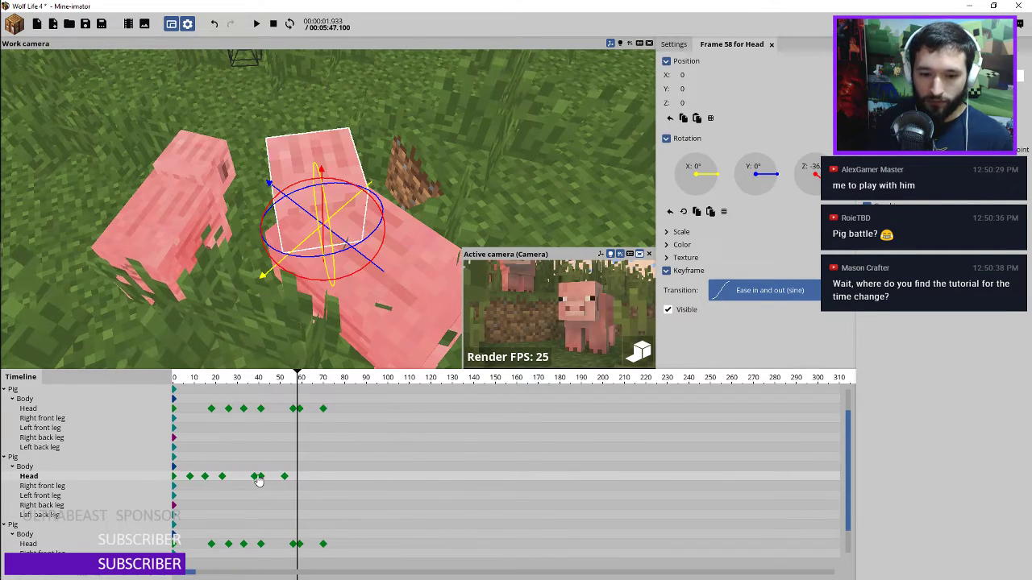
{"action": "left_click_drag", "start_coordinate": [296, 481], "coordinate": [272, 482]}
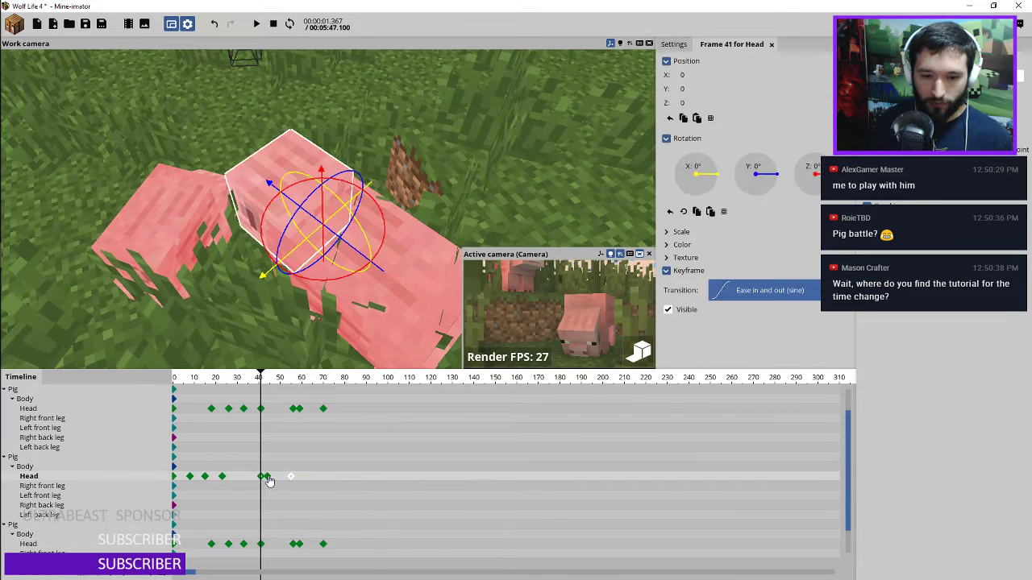
{"action": "left_click", "coordinate": [271, 482]}
{"action": "left_click", "coordinate": [289, 480]}
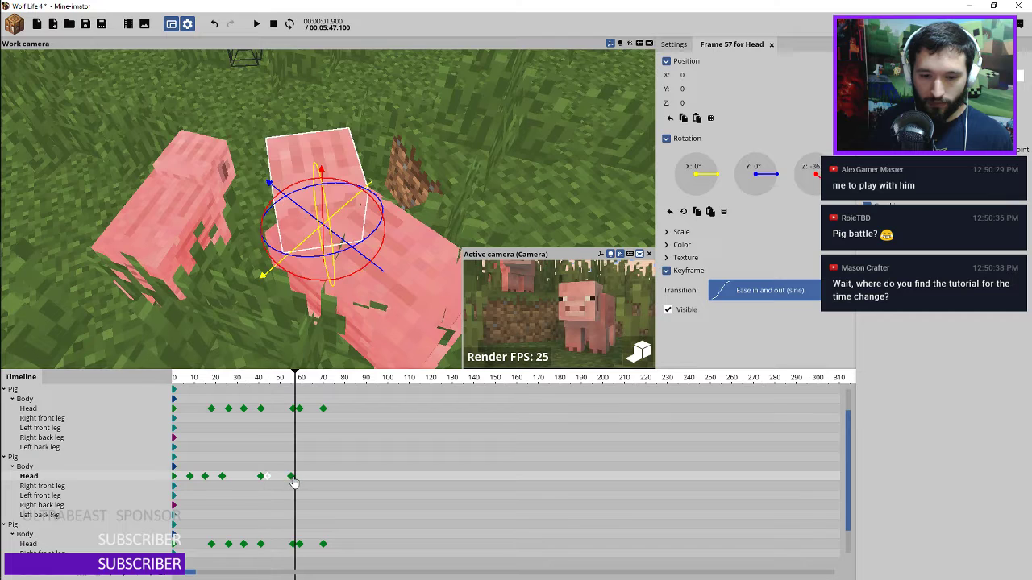
Shift the second pig's last two head keyframes two frames later, to frames 46 and 57
{"action": "left_click", "coordinate": [291, 477]}
{"action": "left_click", "coordinate": [266, 475]}
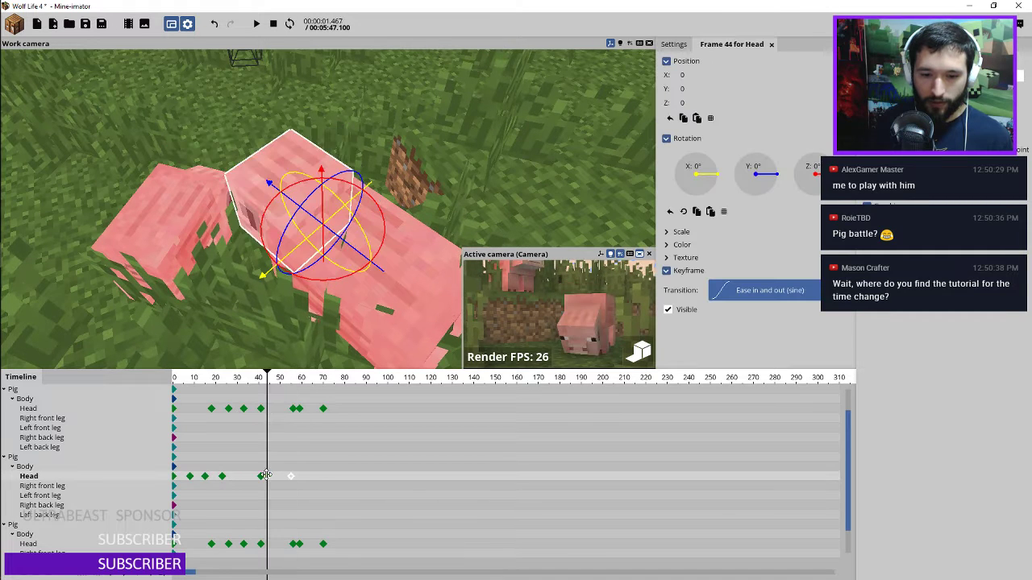
{"action": "left_click_drag", "start_coordinate": [266, 476], "coordinate": [276, 476]}
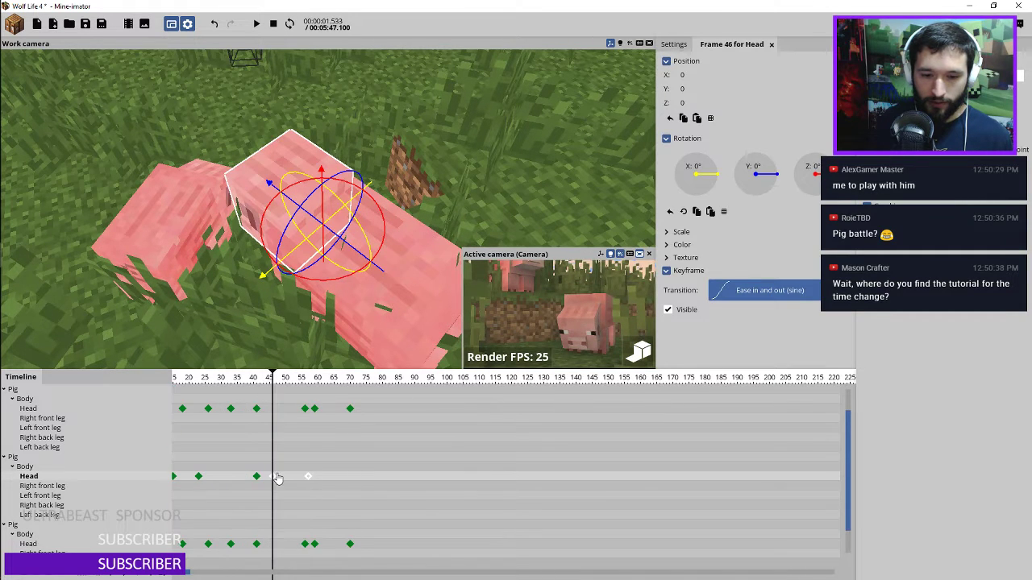
{"action": "scroll", "coordinate": [518, 492], "scroll_direction": "up", "scroll_amount": 2, "text": "ctrl"}
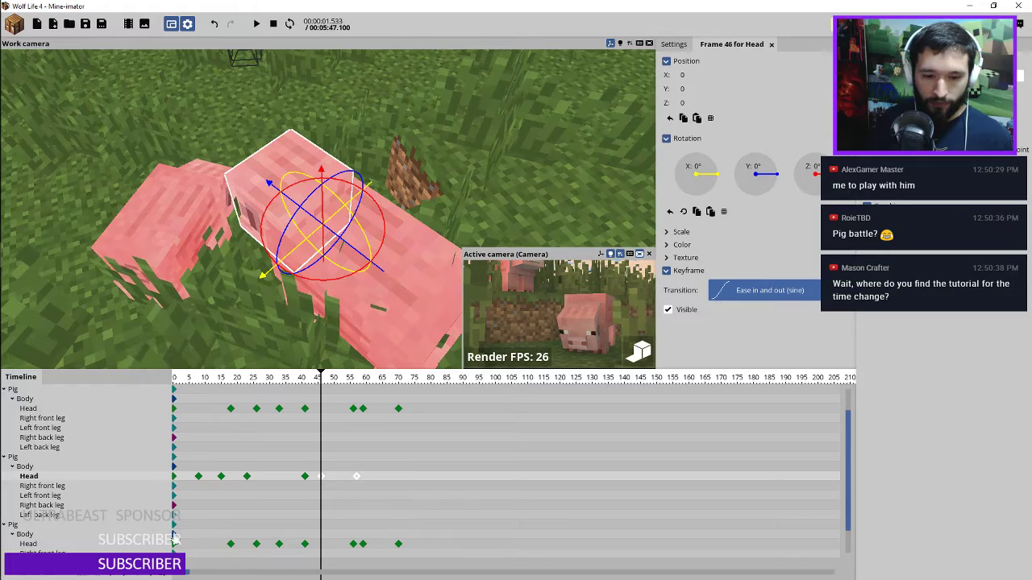
Try moving the third pig at frame 46 to X -763.18, Y -1200.65 and rotating it to about 95° on Z
{"action": "left_click", "coordinate": [27, 524]}
{"action": "scroll", "coordinate": [435, 237], "scroll_direction": "down", "scroll_amount": 5}
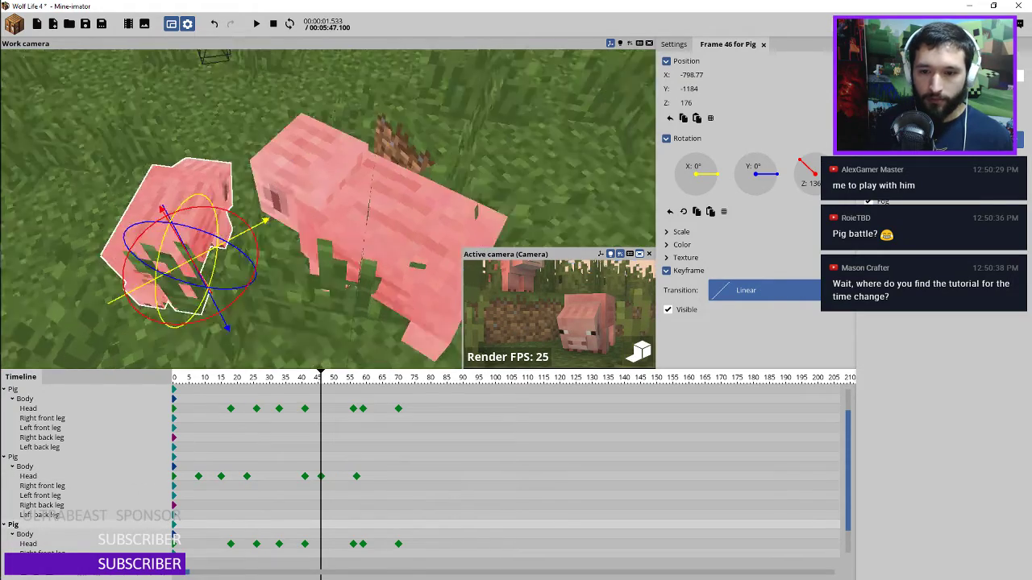
{"action": "middle_click_drag", "start_coordinate": [392, 215], "coordinate": [243, 245]}
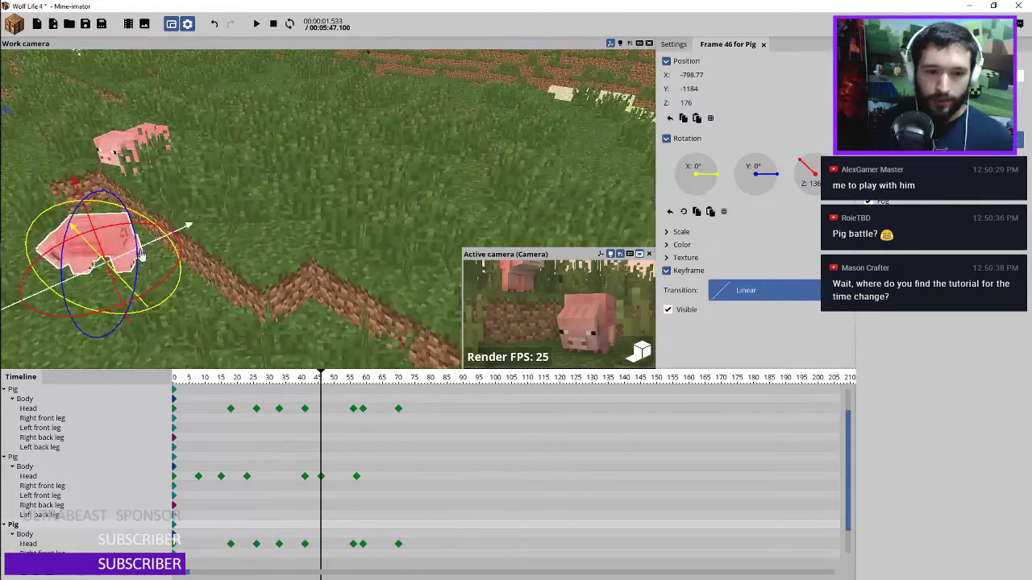
{"action": "left_click_drag", "start_coordinate": [185, 224], "coordinate": [237, 274]}
{"action": "middle_click_drag", "start_coordinate": [237, 274], "coordinate": [330, 214]}
{"action": "left_click_drag", "start_coordinate": [340, 216], "coordinate": [257, 199]}
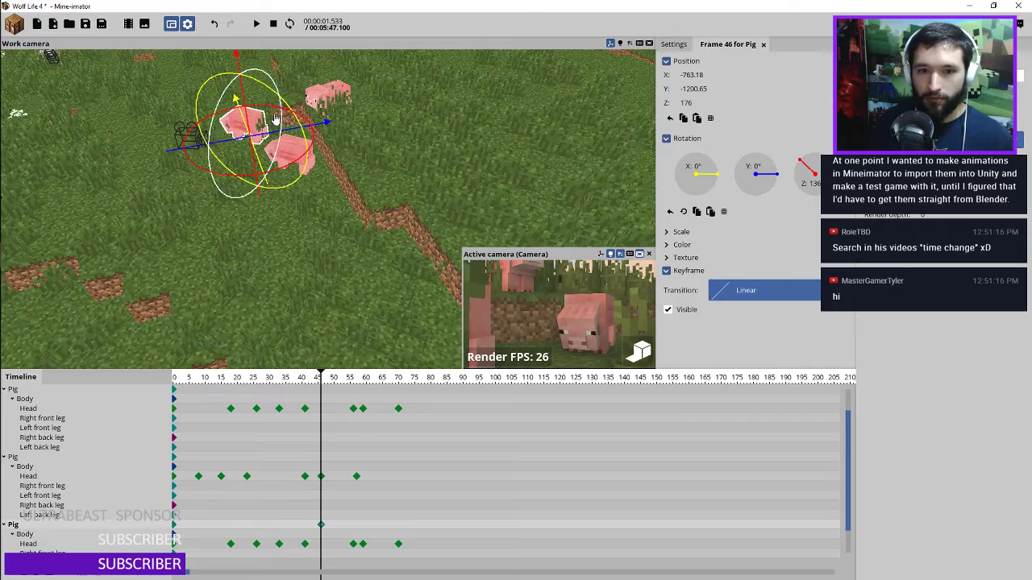
{"action": "left_click_drag", "start_coordinate": [298, 113], "coordinate": [304, 118]}
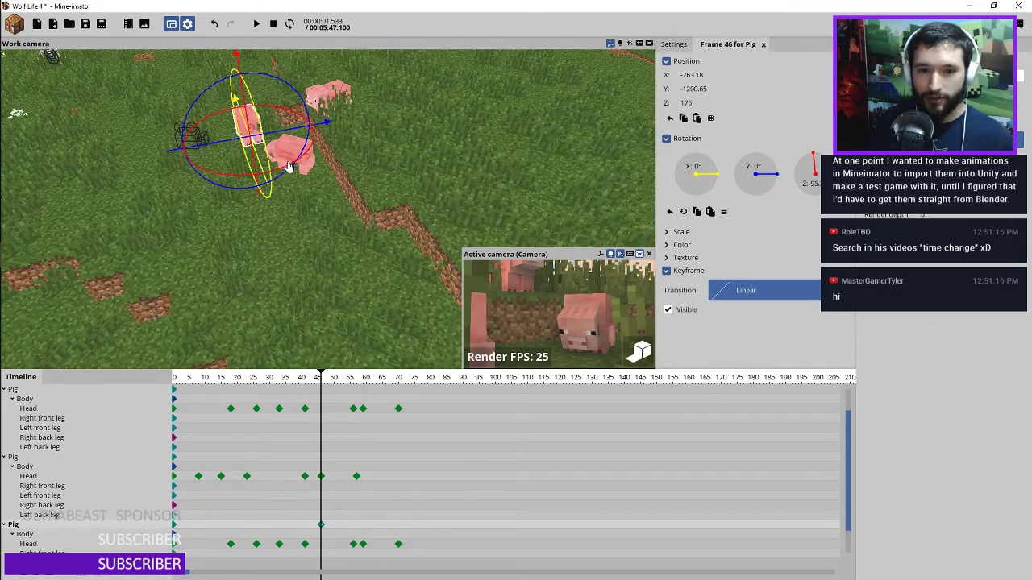
{"action": "right_click_drag", "start_coordinate": [307, 120], "coordinate": [315, 164]}
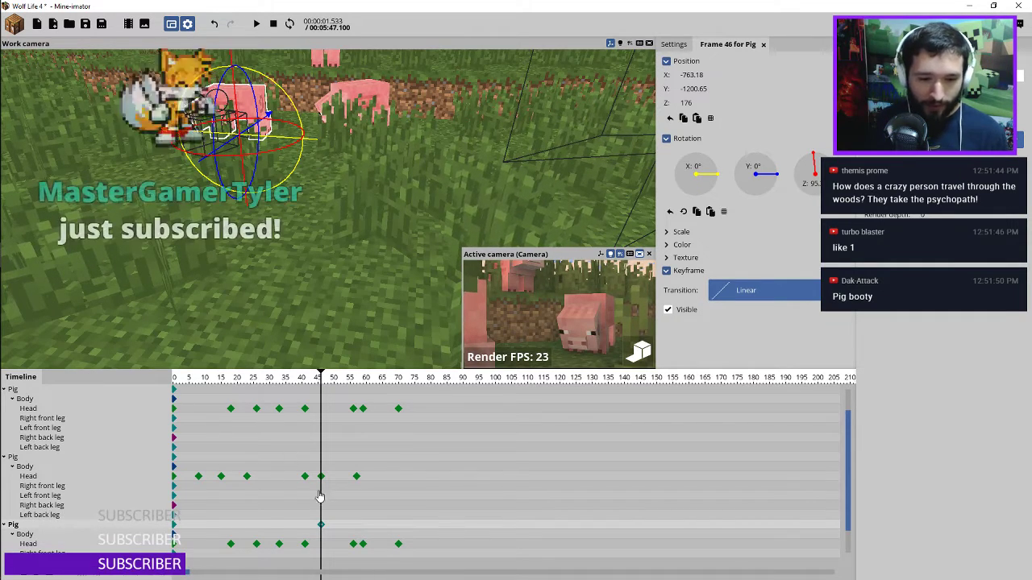
{"action": "key", "text": "ctrl+z"}
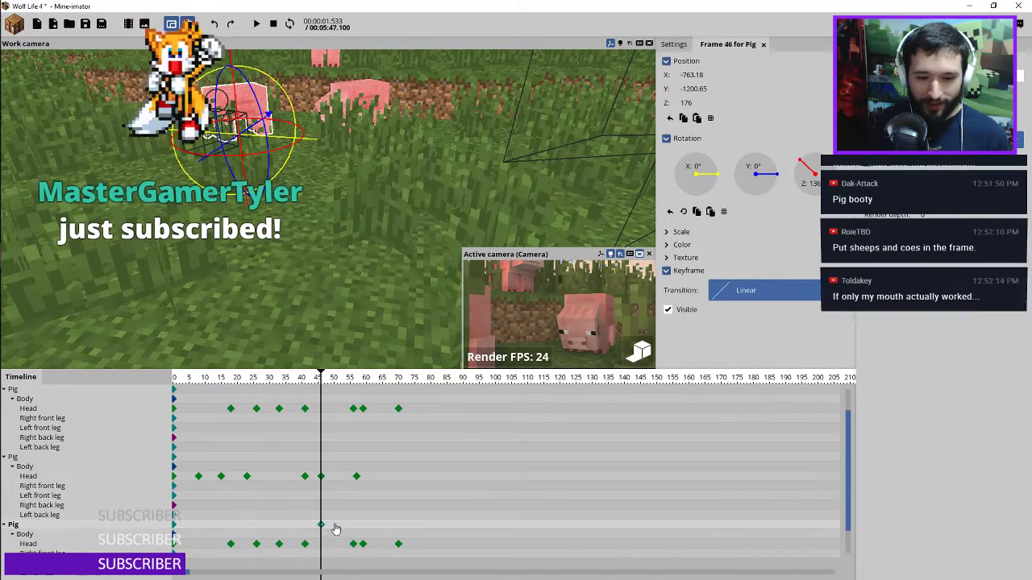
{"action": "key", "text": "Delete"}
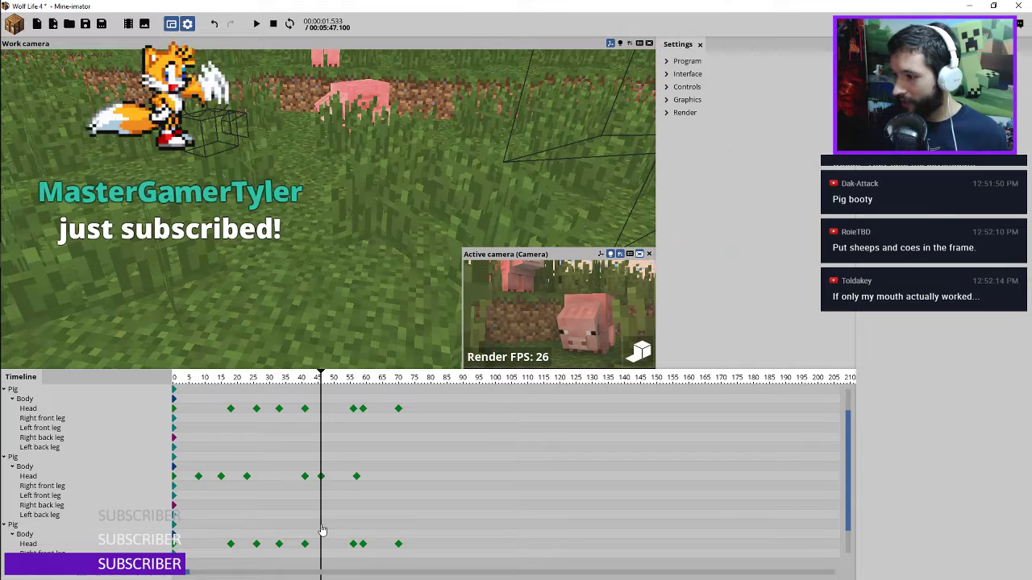
Save the project and move the third pig at frame 0 to Y -1073.05, Z 192, with position snapping on at grid size 16
{"action": "left_click", "coordinate": [175, 528]}
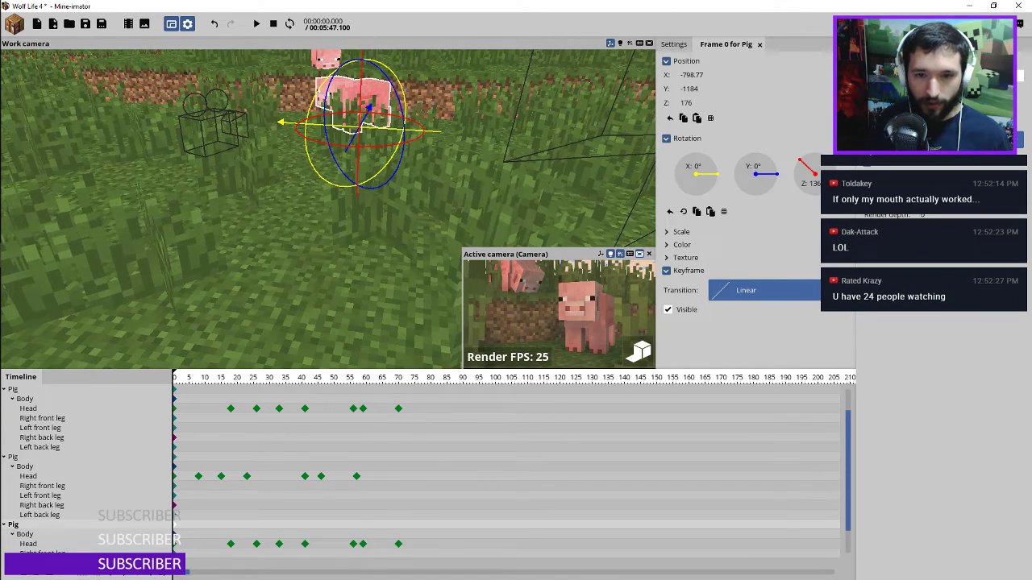
{"action": "right_click_drag", "start_coordinate": [383, 256], "coordinate": [385, 265]}
{"action": "key", "text": "ctrl+s"}
{"action": "left_click_drag", "start_coordinate": [403, 206], "coordinate": [392, 205]}
{"action": "scroll", "coordinate": [393, 208], "scroll_direction": "down", "scroll_amount": 4}
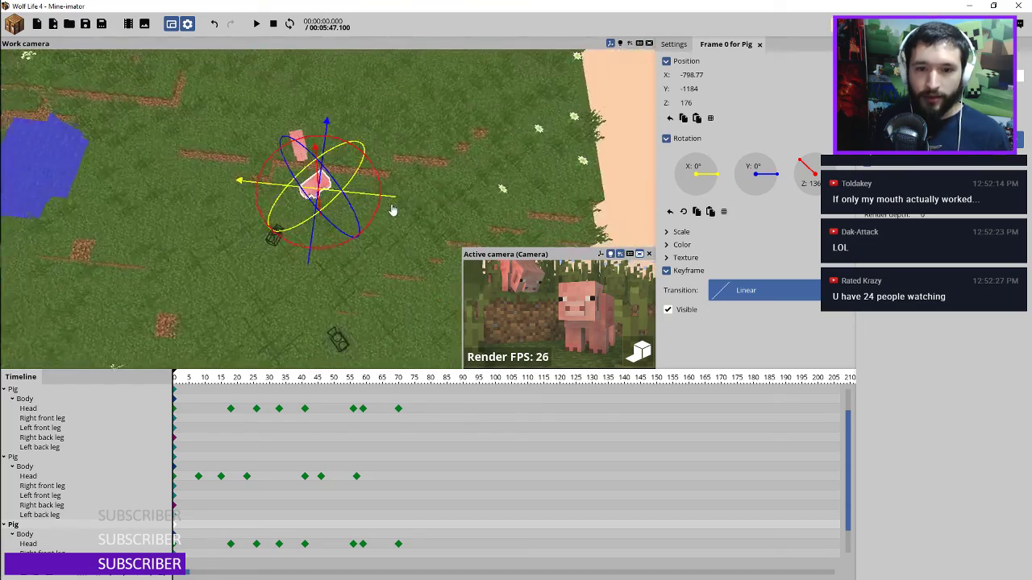
{"action": "right_click_drag", "start_coordinate": [392, 209], "coordinate": [338, 258]}
{"action": "left_click_drag", "start_coordinate": [339, 259], "coordinate": [364, 152]}
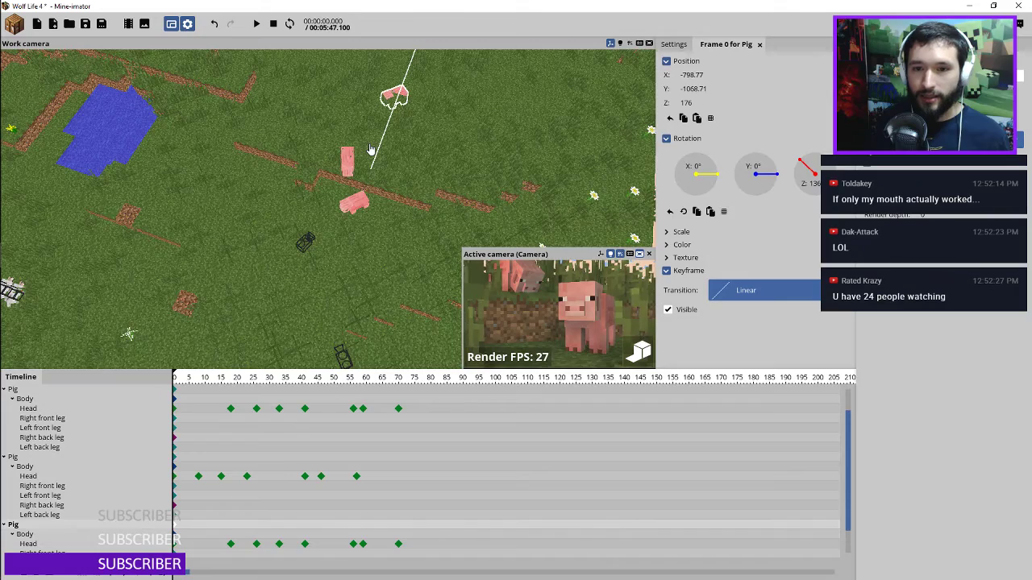
{"action": "left_click", "coordinate": [710, 119]}
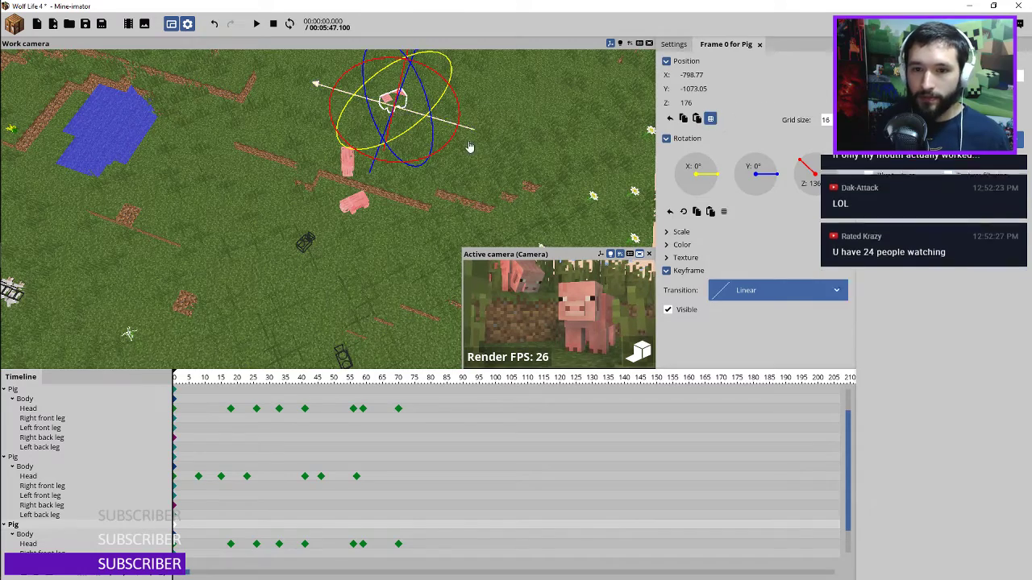
{"action": "right_click_drag", "start_coordinate": [524, 177], "coordinate": [516, 154]}
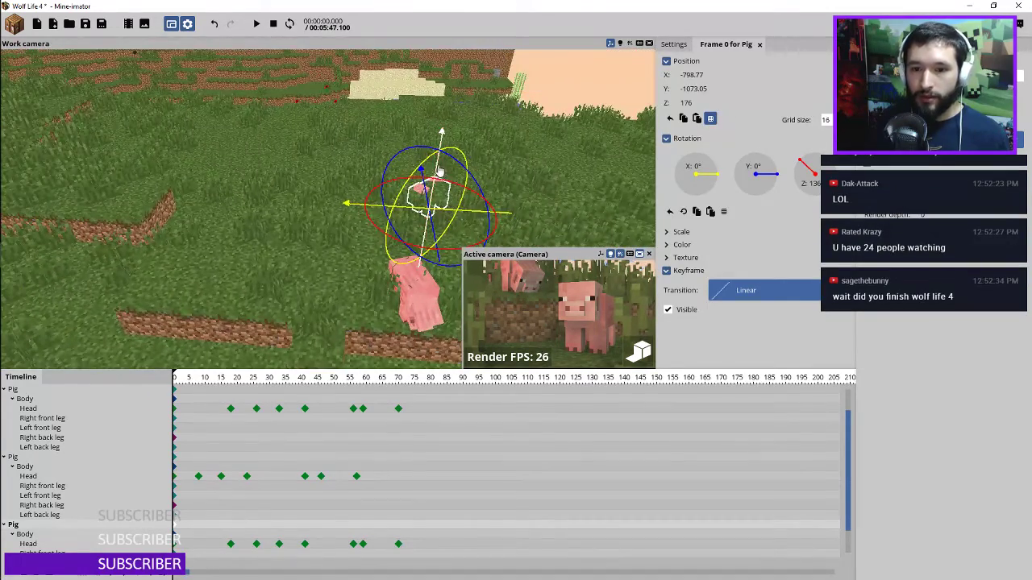
{"action": "left_click_drag", "start_coordinate": [440, 179], "coordinate": [445, 149]}
{"action": "right_click_drag", "start_coordinate": [445, 149], "coordinate": [311, 211]}
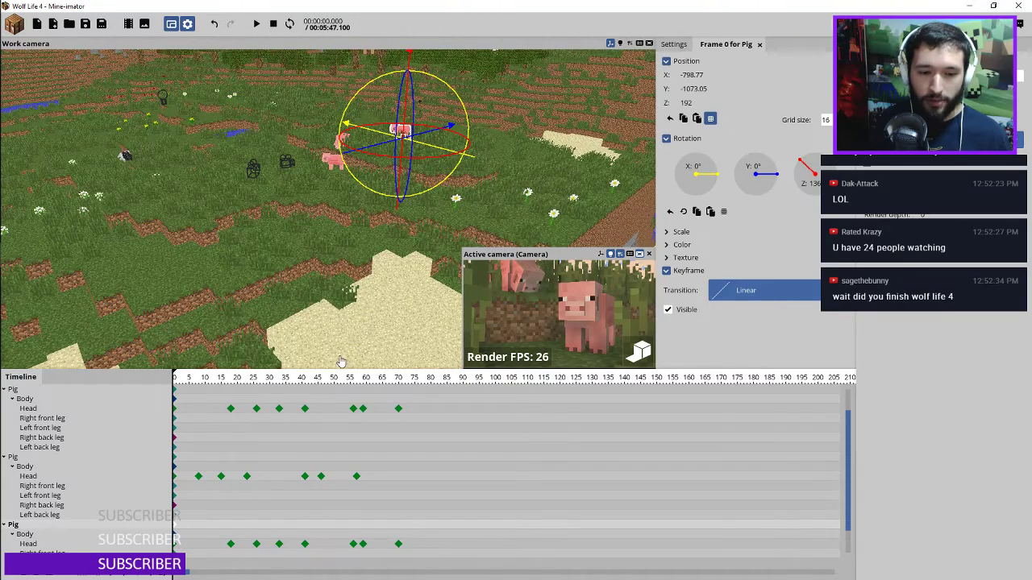
Collapse the first two pigs' tracks and shift all of the third pig's head keyframes together so the first one sits at frame 50
{"action": "left_click", "coordinate": [5, 390]}
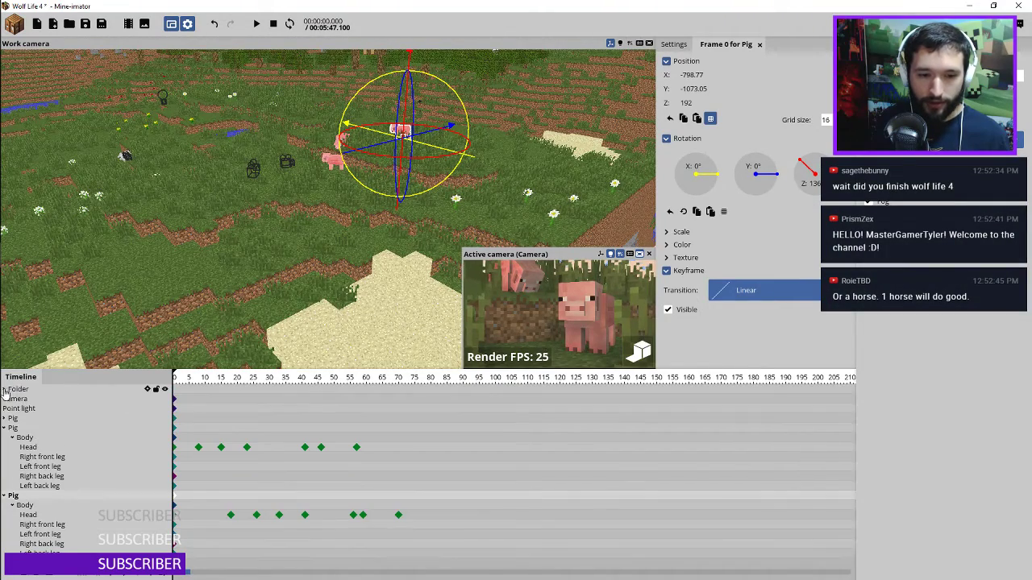
{"action": "left_click", "coordinate": [6, 430]}
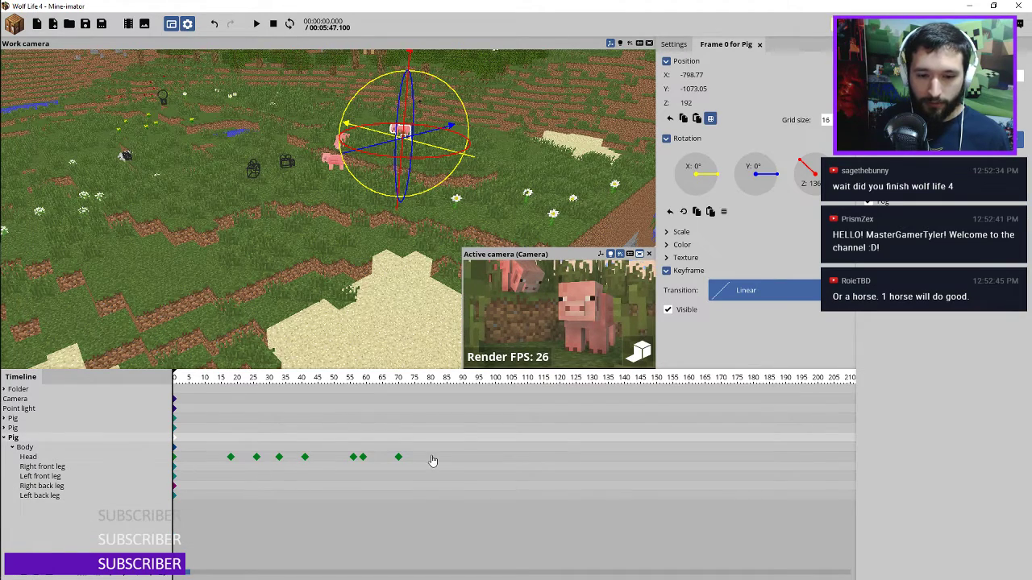
{"action": "left_click_drag", "start_coordinate": [429, 458], "coordinate": [334, 457]}
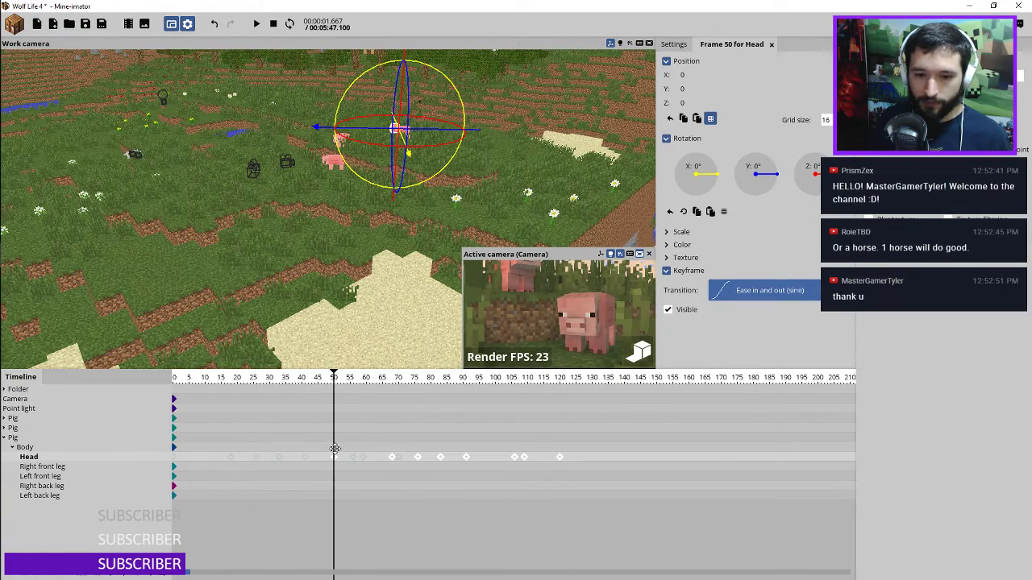
Play back the third pig's shifted head animation several times, mainly from around frame 68
{"action": "key", "text": "space"}
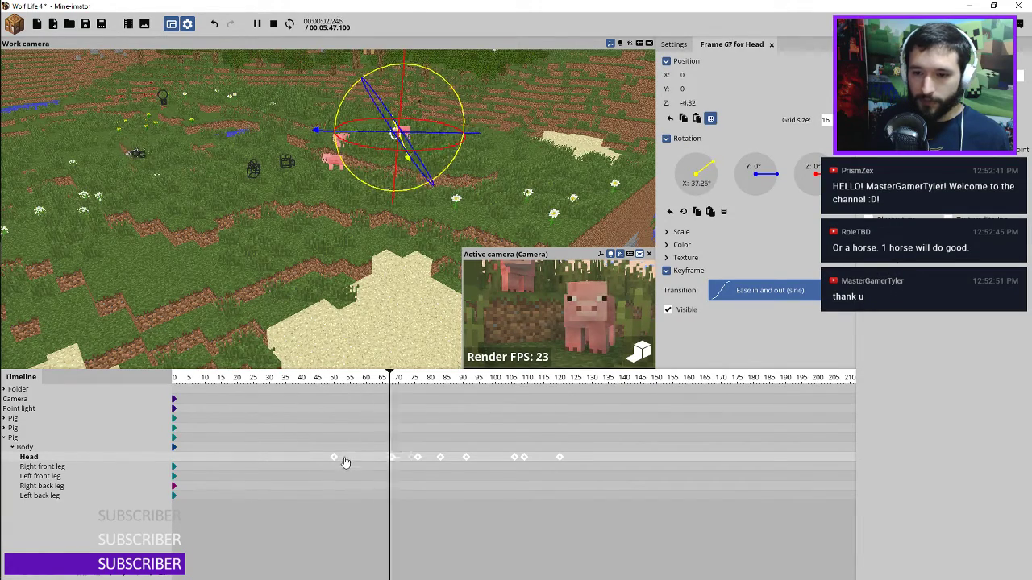
{"action": "key", "text": "space"}
{"action": "left_click", "coordinate": [407, 468]}
{"action": "key", "text": "space"}
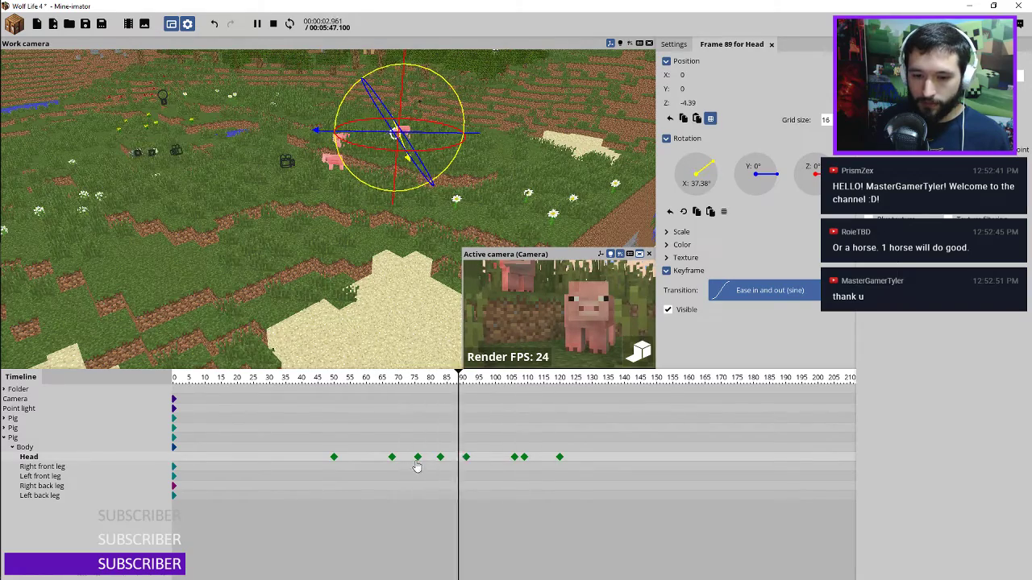
{"action": "left_click", "coordinate": [384, 463]}
{"action": "left_click", "coordinate": [383, 462]}
{"action": "left_click", "coordinate": [394, 461]}
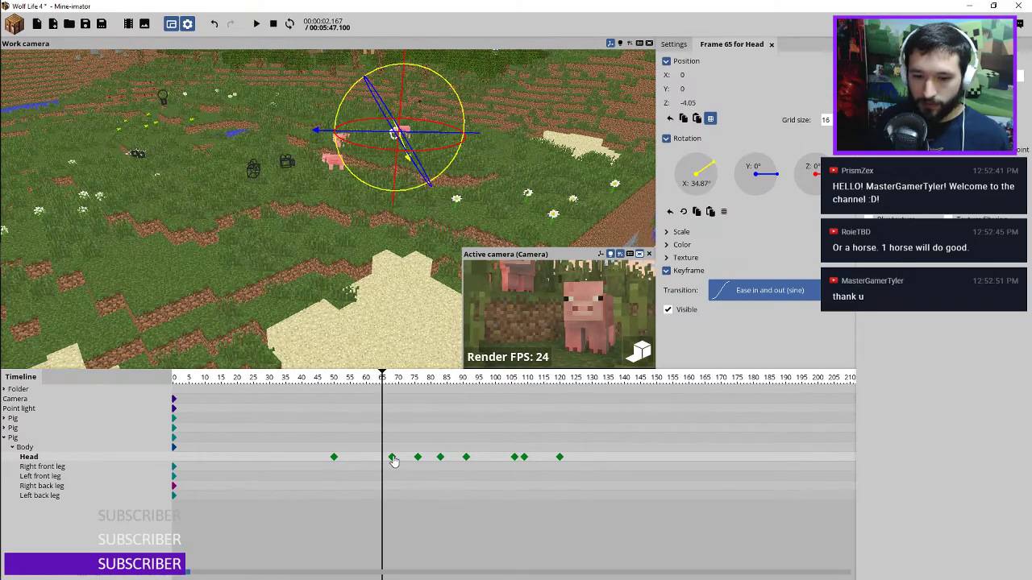
{"action": "key", "text": "space"}
{"action": "left_click", "coordinate": [392, 462]}
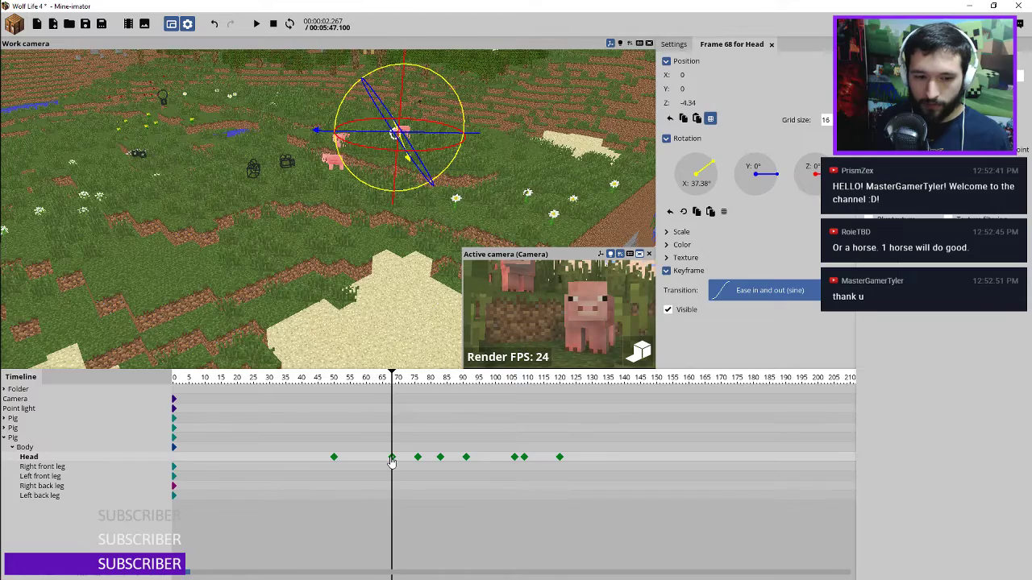
{"action": "key", "text": "space"}
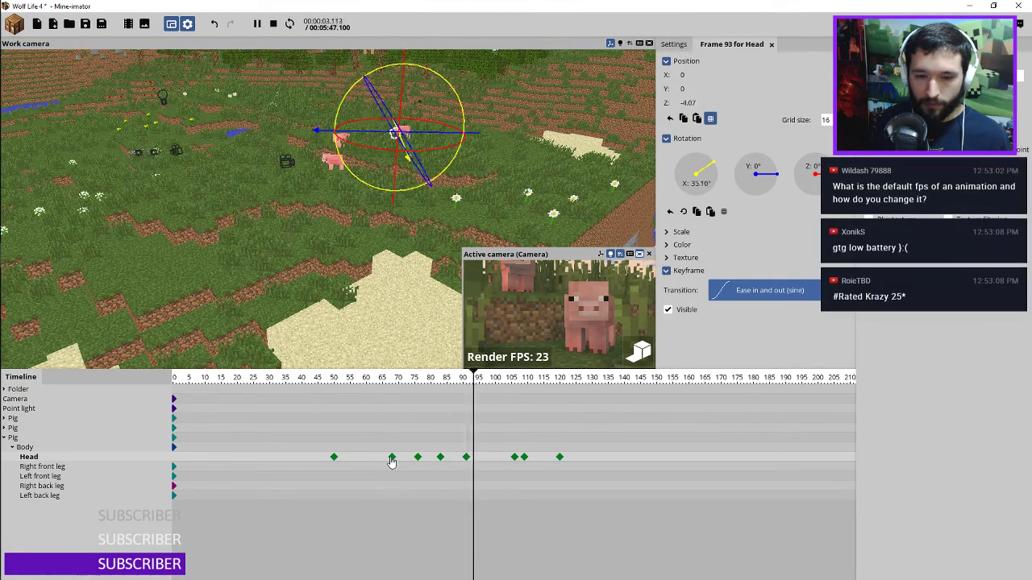
{"action": "key", "text": "space"}
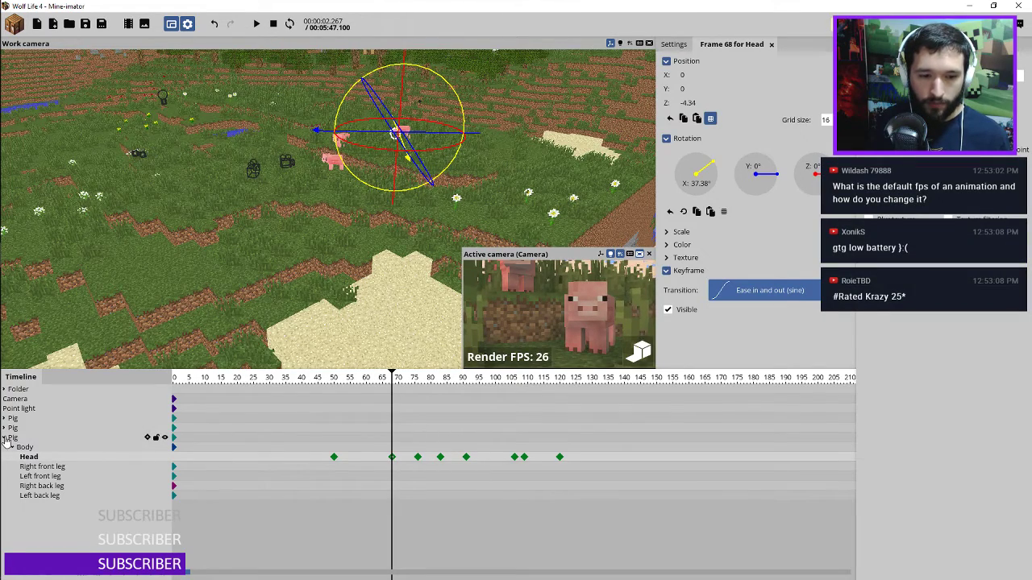
Collapse the third pig's tracks, select the camera, and play the shot from the first frame, stopping at frame 109
{"action": "left_click", "coordinate": [5, 438]}
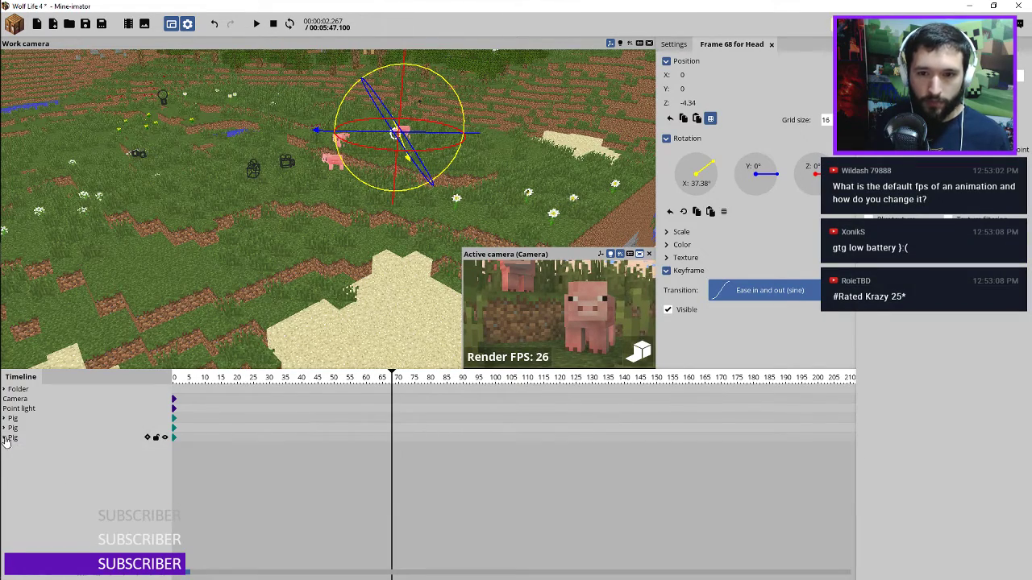
{"action": "left_click", "coordinate": [24, 400]}
{"action": "left_click_drag", "start_coordinate": [252, 381], "coordinate": [111, 371]}
{"action": "key", "text": "space"}
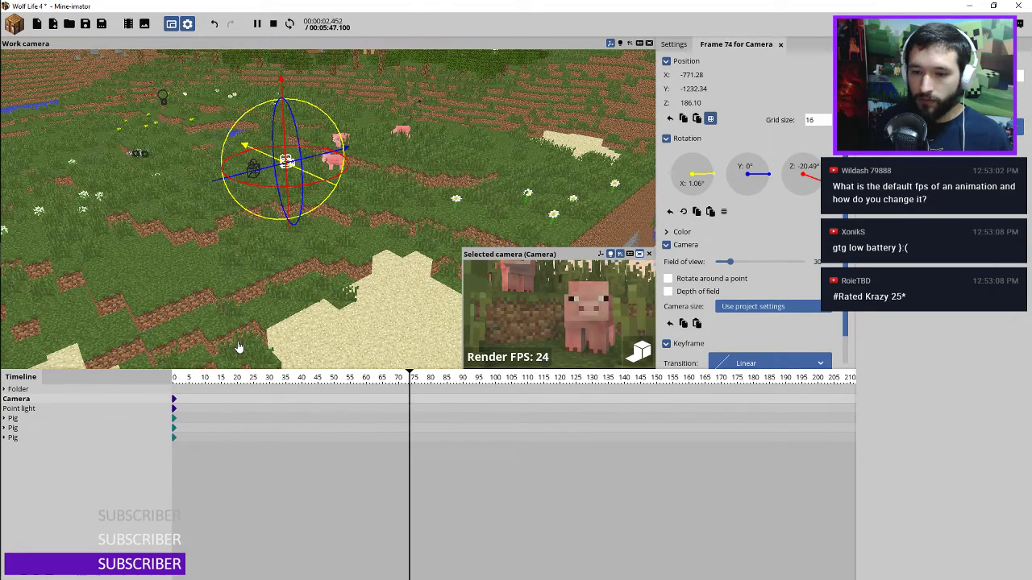
{"action": "left_click", "coordinate": [525, 381]}
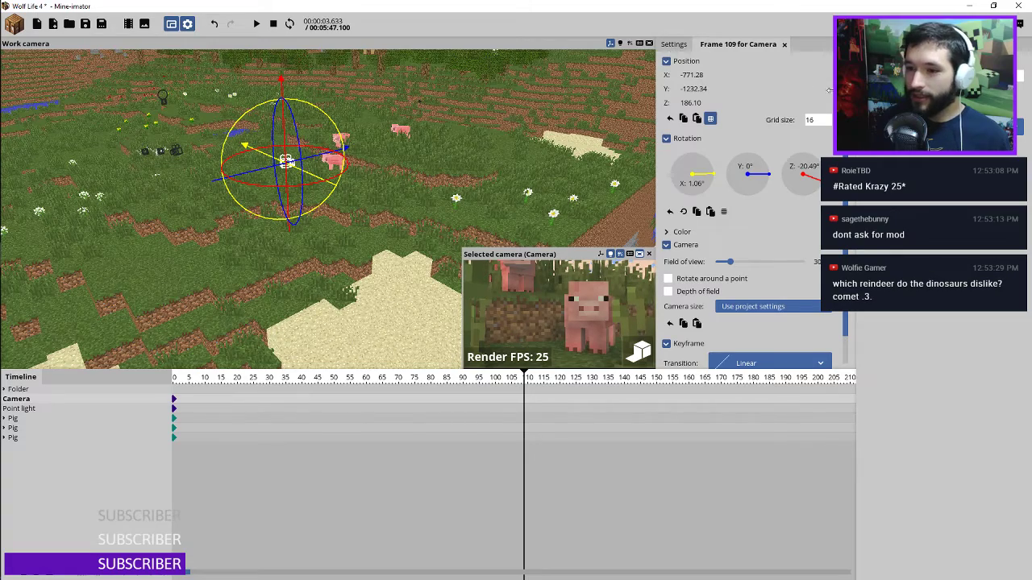
Examine the frame rate options in the movie export settings and close them without exporting
{"action": "scroll", "coordinate": [754, 212], "scroll_direction": "down", "scroll_amount": 1}
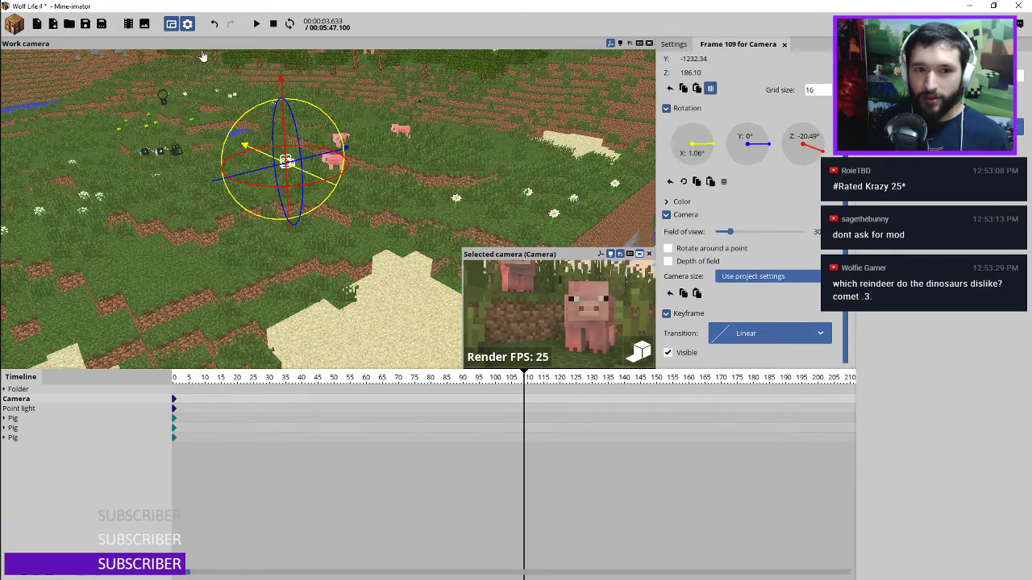
{"action": "left_click", "coordinate": [128, 24]}
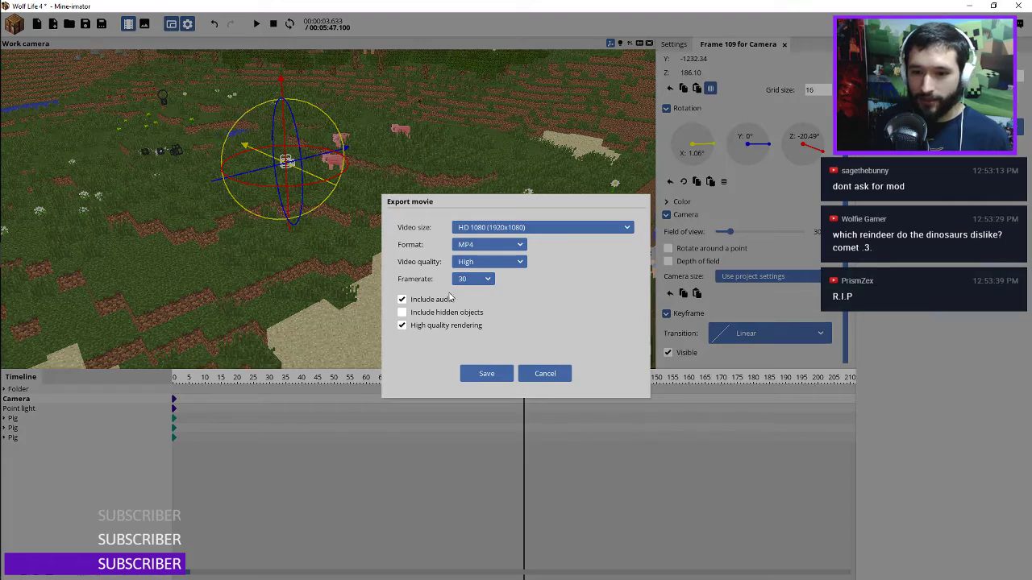
{"action": "left_click", "coordinate": [486, 280]}
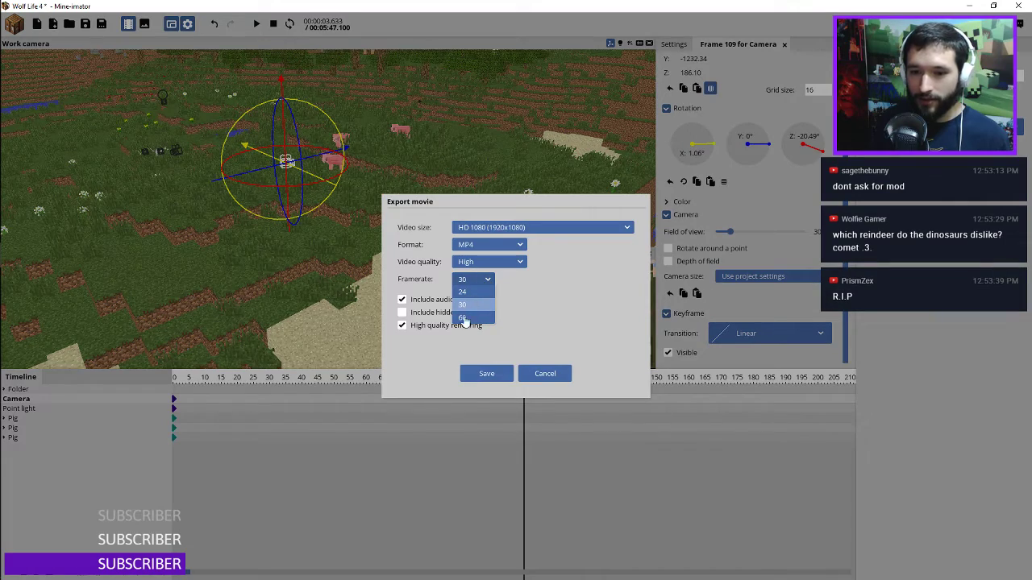
{"action": "left_click", "coordinate": [478, 281]}
{"action": "left_click", "coordinate": [545, 373]}
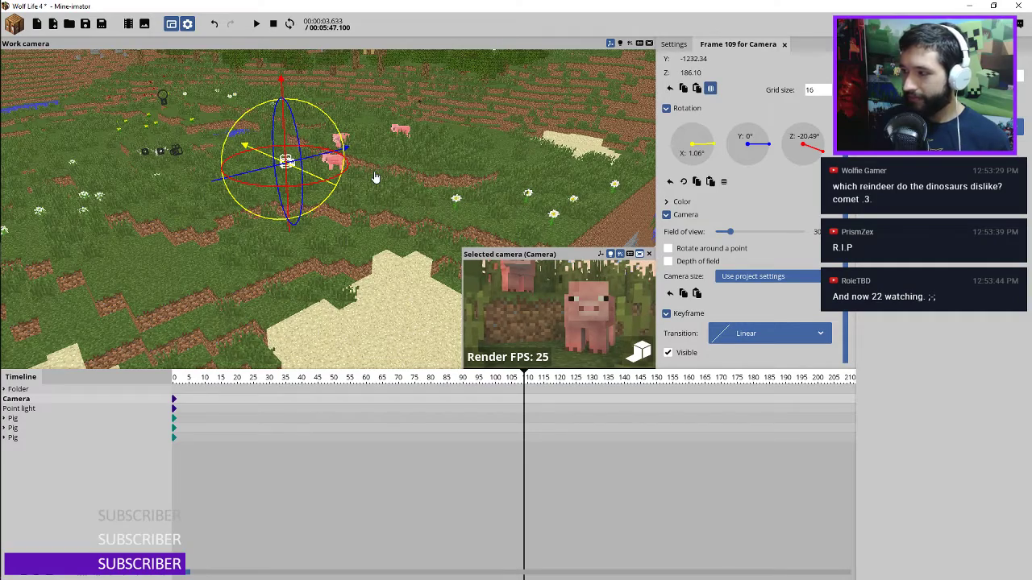
Play the shot once more from near its start and return the playhead to frame 0
{"action": "right_click_drag", "start_coordinate": [375, 178], "coordinate": [367, 149]}
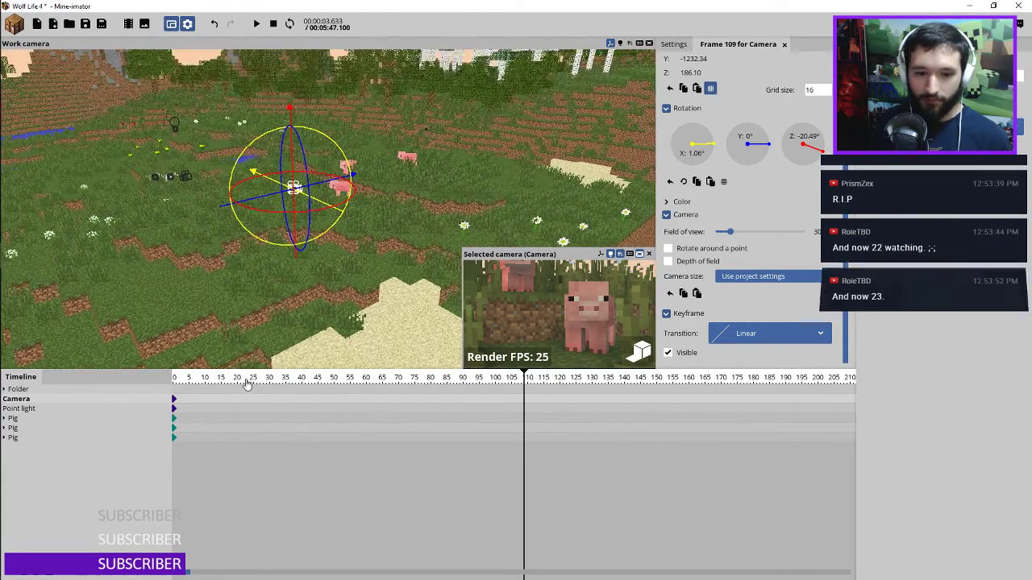
{"action": "left_click", "coordinate": [179, 379]}
{"action": "key", "text": "space"}
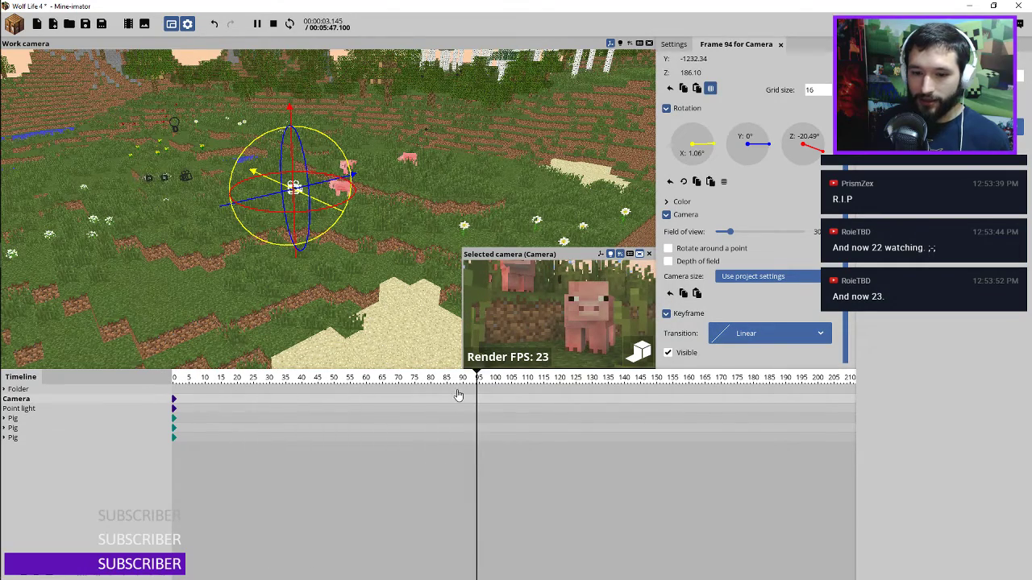
{"action": "key", "text": "shift+space"}
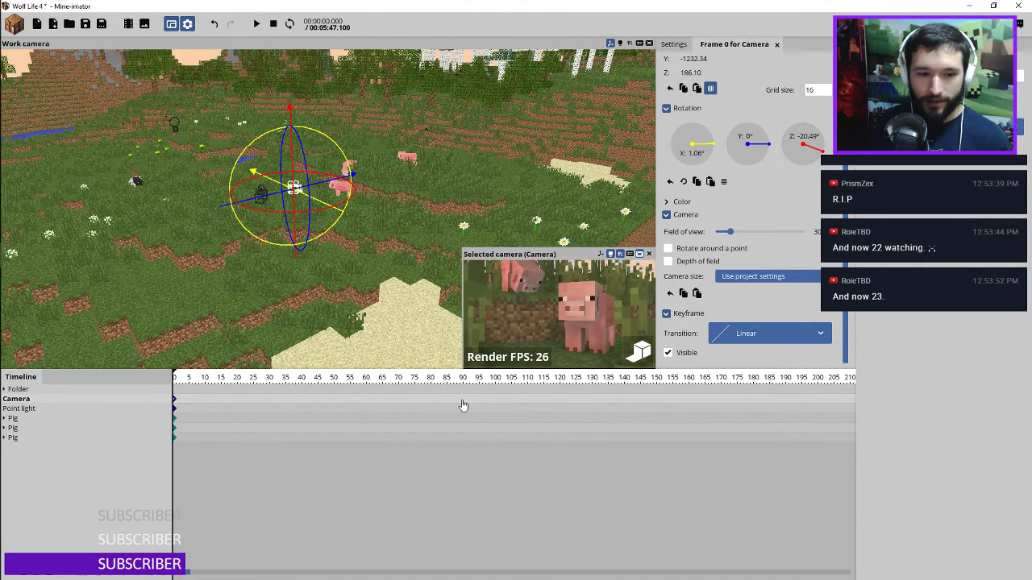
Add a camera keyframe at frame 90 and set the frame 0 camera keyframe's transition to Instant
{"action": "left_click", "coordinate": [463, 405]}
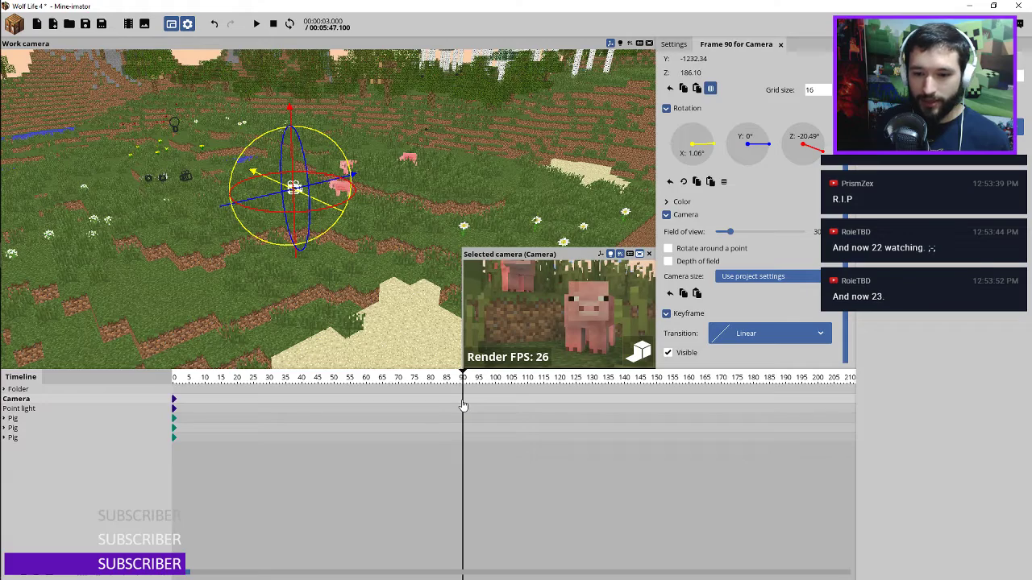
{"action": "left_click", "coordinate": [174, 400]}
{"action": "left_click", "coordinate": [767, 333]}
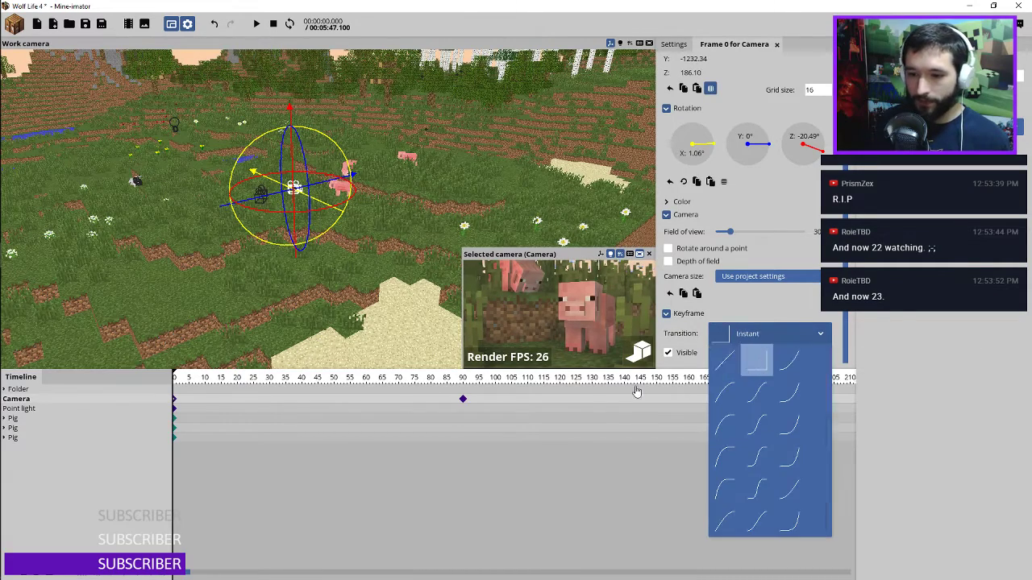
Reposition the camera at frame 90 to Y -1236.34, Z 257.07, looking down over the pigs, rotated X 16.31°, Z 62.63°
{"action": "left_click", "coordinate": [463, 400]}
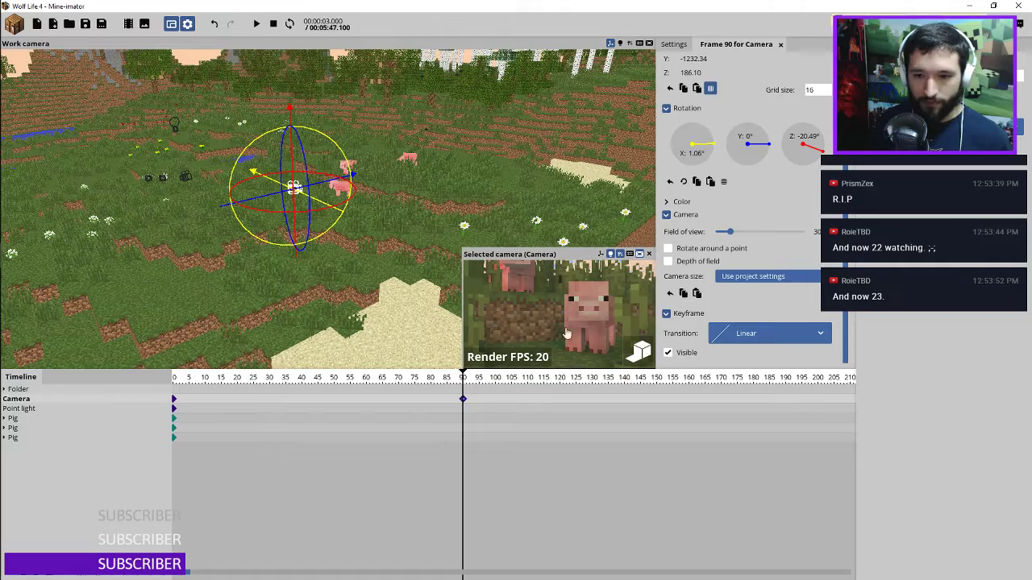
{"action": "right_click_drag", "start_coordinate": [565, 362], "coordinate": [569, 323]}
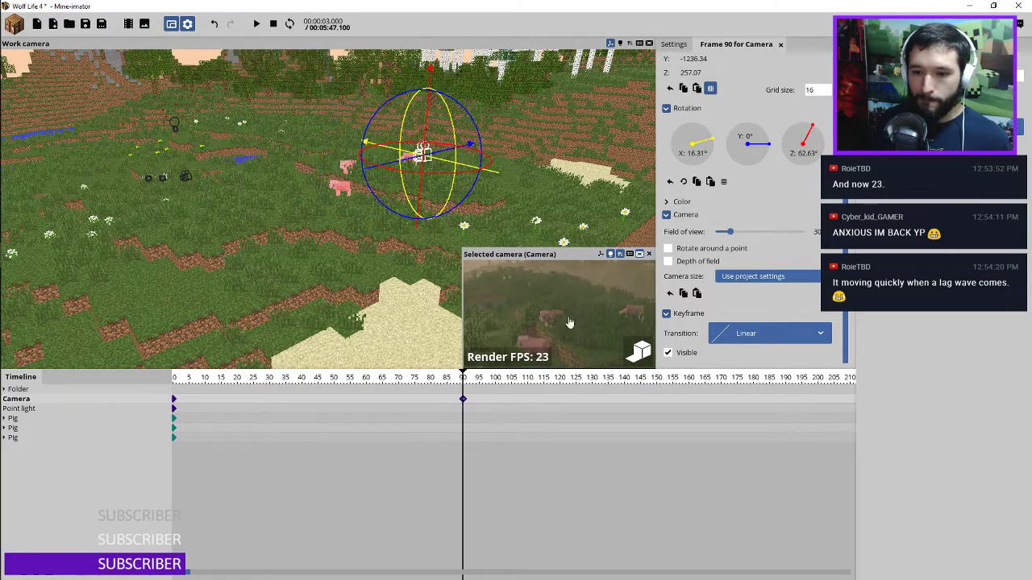
Try the folder's LightNoS and LightShadow lights on the shot by unhiding them temporarily and playing from frame 0
{"action": "left_click", "coordinate": [4, 389]}
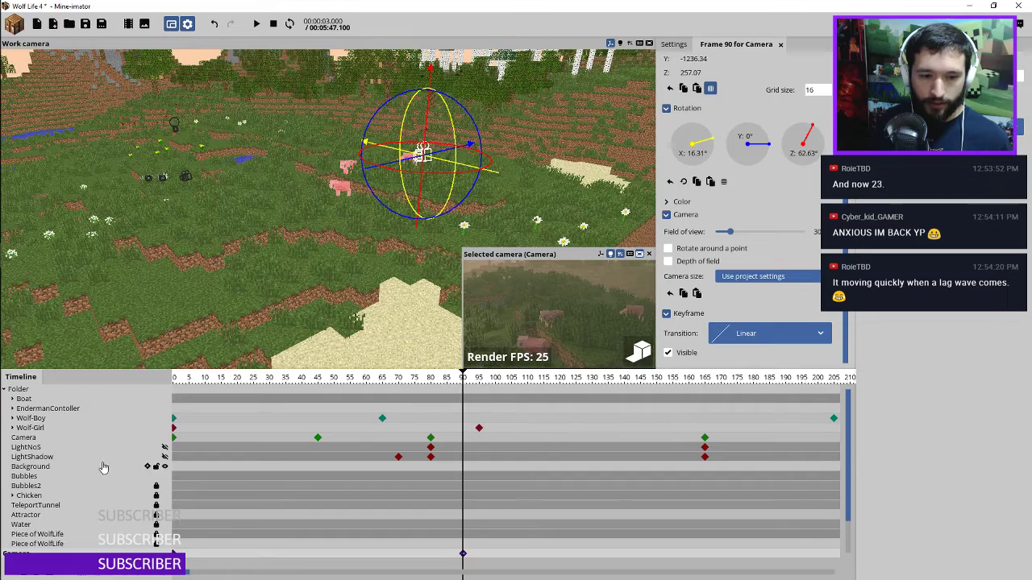
{"action": "left_click", "coordinate": [165, 449]}
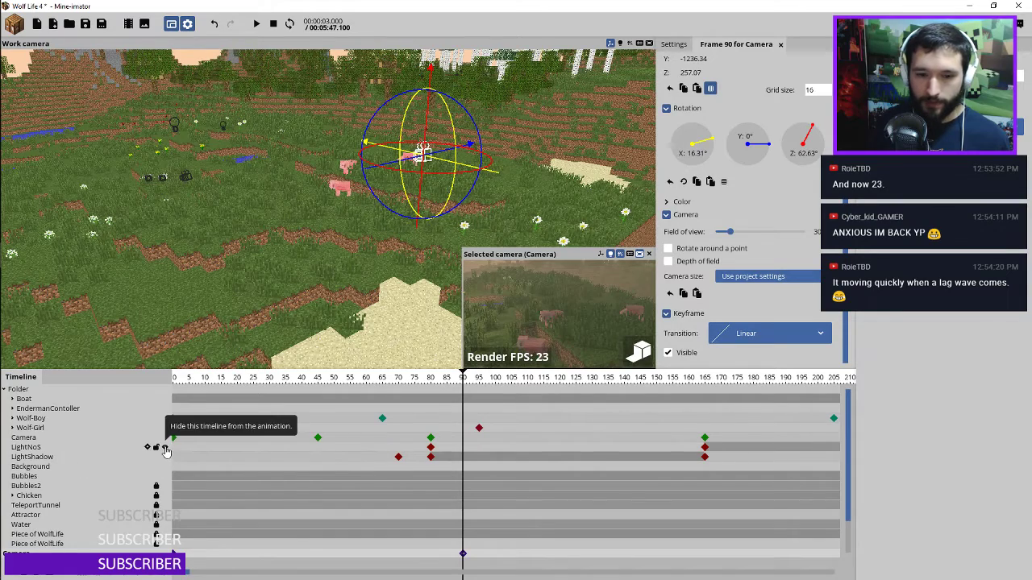
{"action": "left_click_drag", "start_coordinate": [387, 382], "coordinate": [154, 364]}
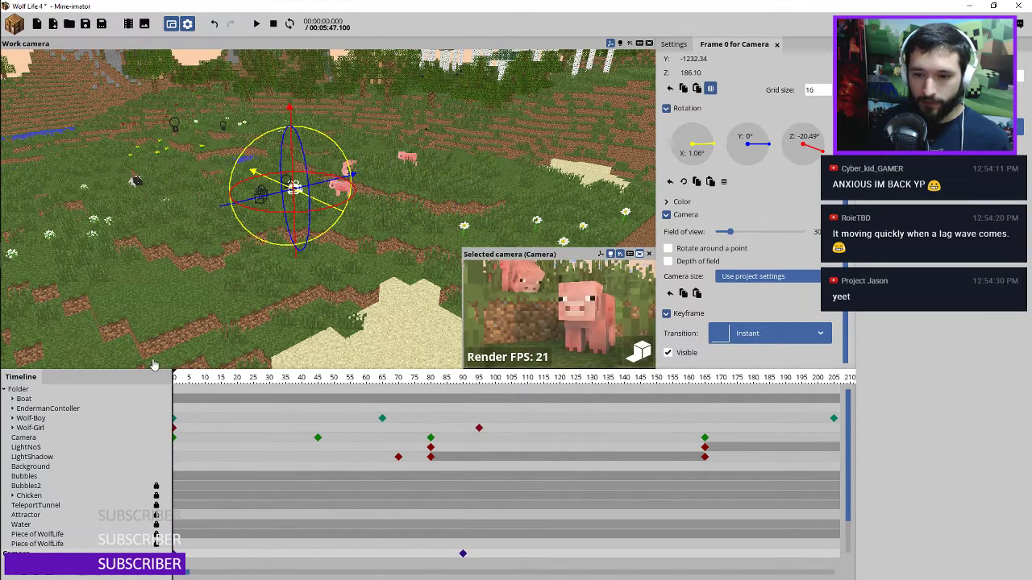
{"action": "key", "text": "space"}
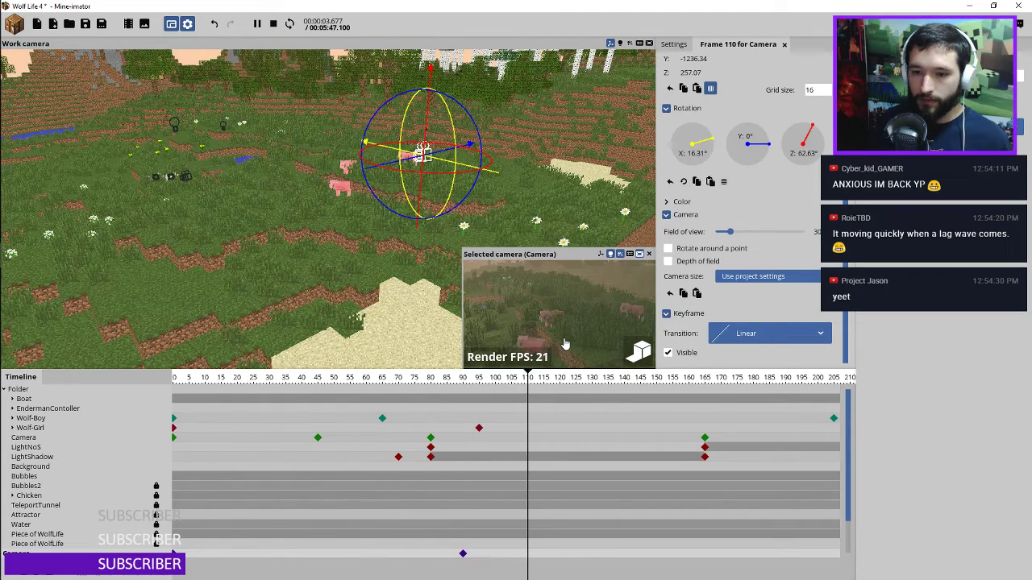
{"action": "key", "text": "shift+space"}
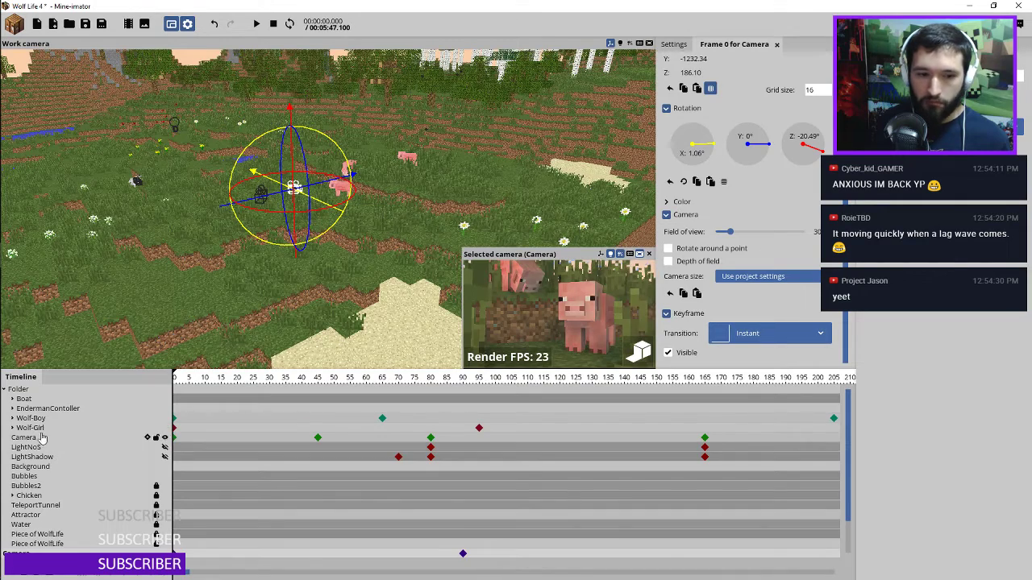
{"action": "left_click", "coordinate": [4, 389]}
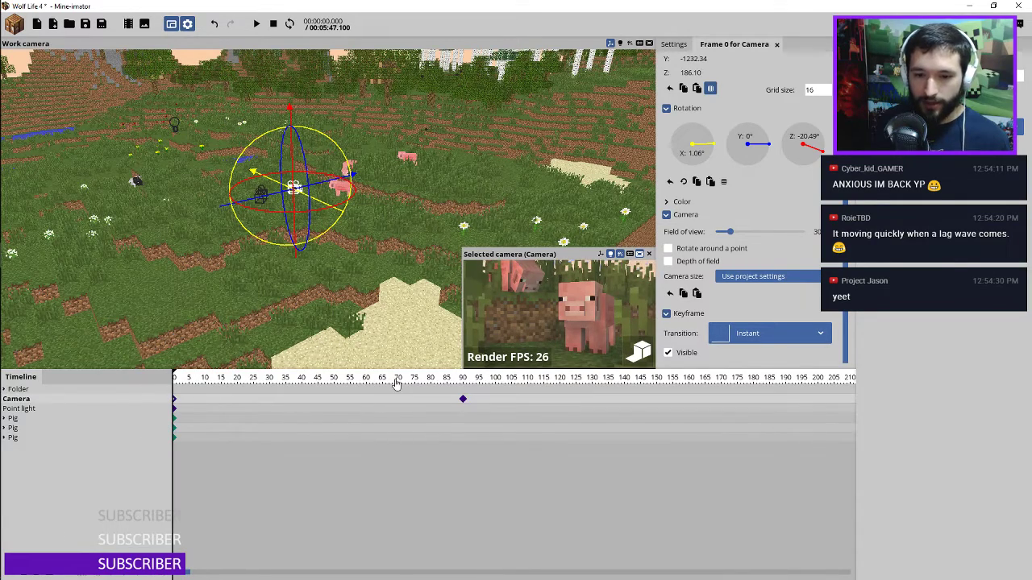
Add a point light keyframe at frame 90 and set both point light keyframes to the Instant transition
{"action": "left_click_drag", "start_coordinate": [394, 379], "coordinate": [605, 399]}
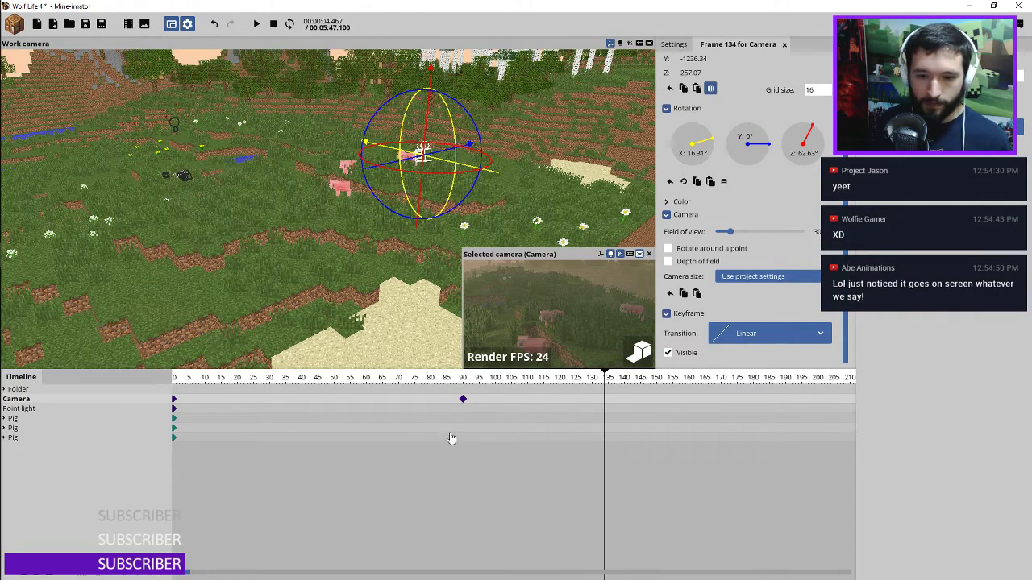
{"action": "left_click", "coordinate": [463, 408]}
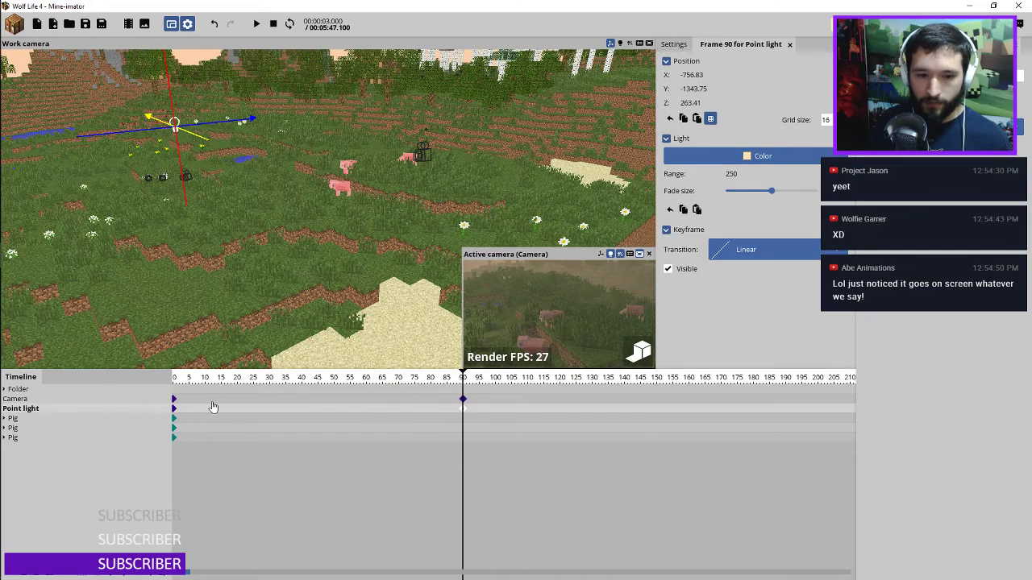
{"action": "left_click", "coordinate": [747, 249]}
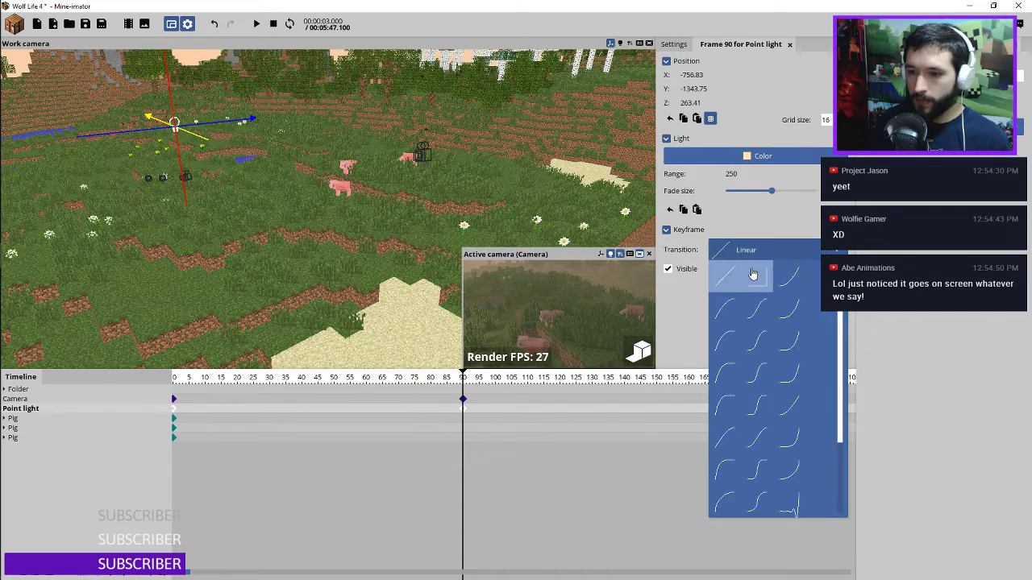
{"action": "left_click", "coordinate": [751, 272]}
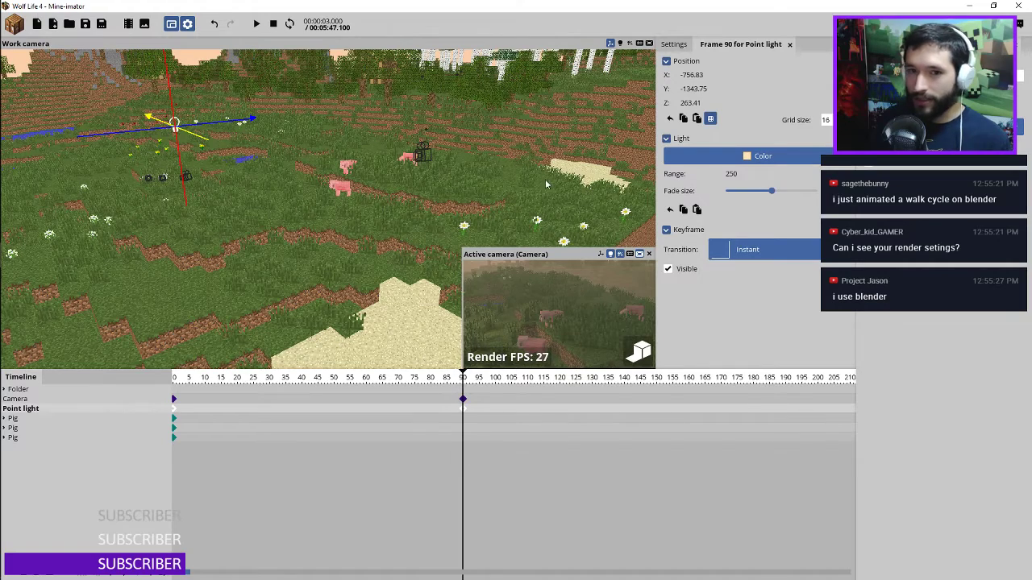
Open the render settings and examine the SSAO, shadow, DOF and AA options
{"action": "left_click", "coordinate": [675, 46]}
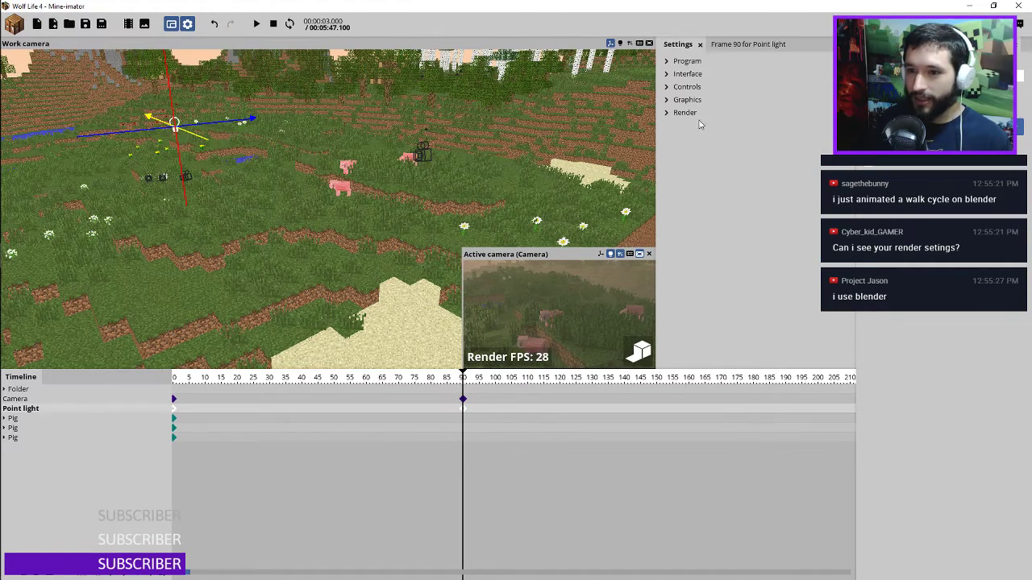
{"action": "left_click", "coordinate": [685, 113]}
{"action": "scroll", "coordinate": [757, 242], "scroll_direction": "down", "scroll_amount": 2}
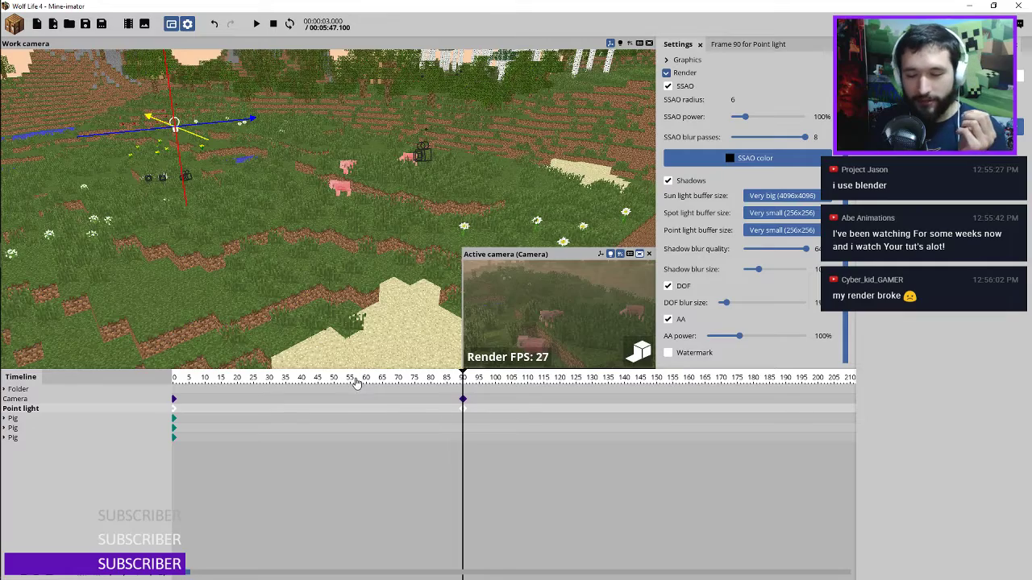
Play the shot from frame 0 twice to review the cut at frame 90 between the two camera views
{"action": "left_click_drag", "start_coordinate": [232, 382], "coordinate": [153, 394]}
{"action": "key", "text": "space"}
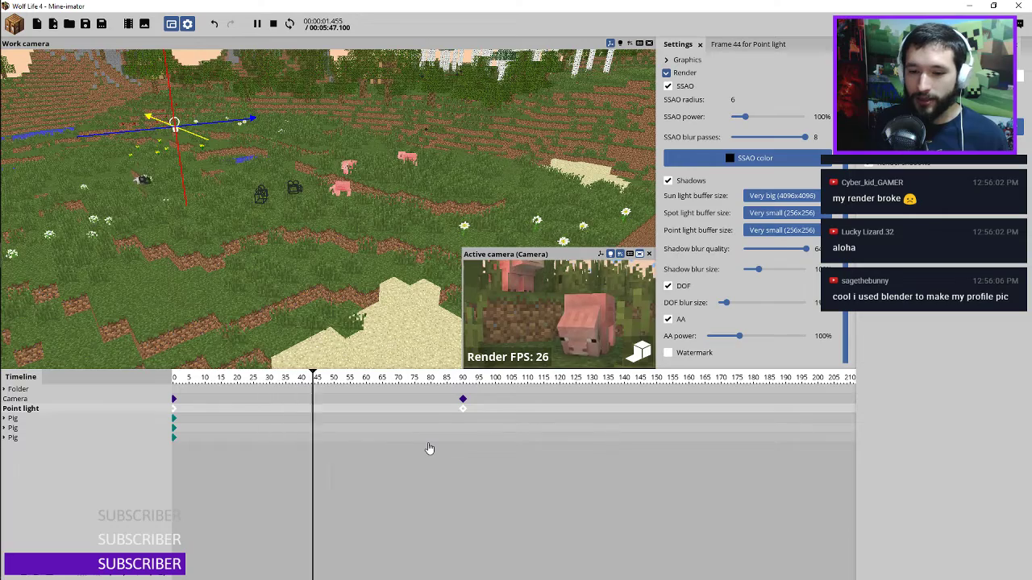
{"action": "key", "text": "space"}
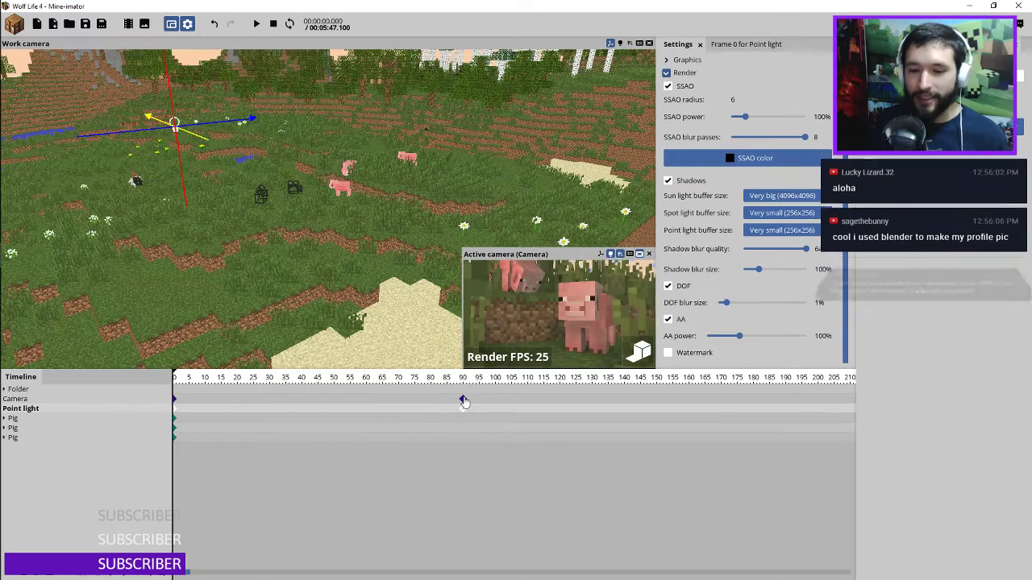
{"action": "left_click", "coordinate": [466, 382]}
{"action": "left_click", "coordinate": [463, 390]}
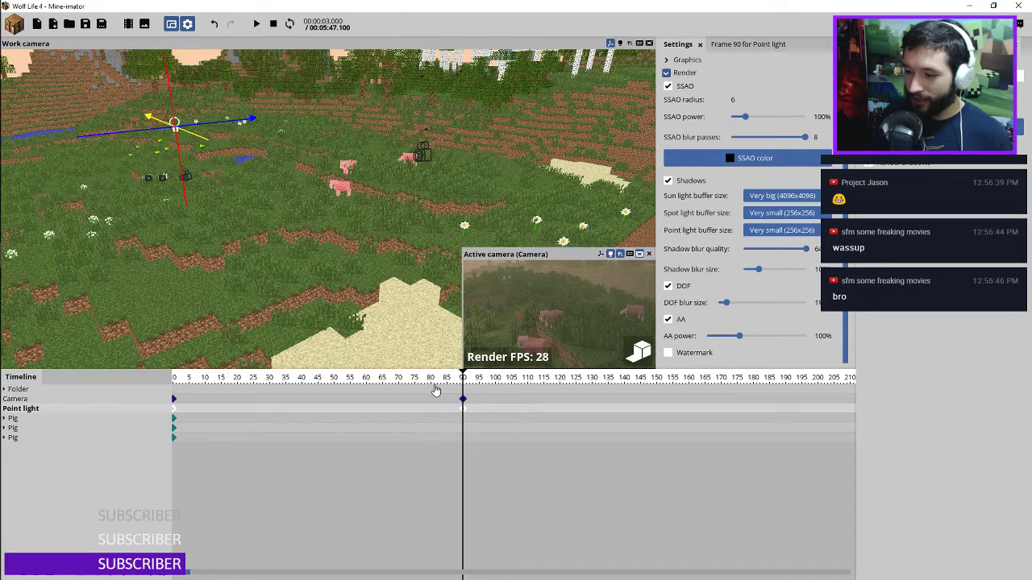
{"action": "left_click_drag", "start_coordinate": [177, 382], "coordinate": [151, 402]}
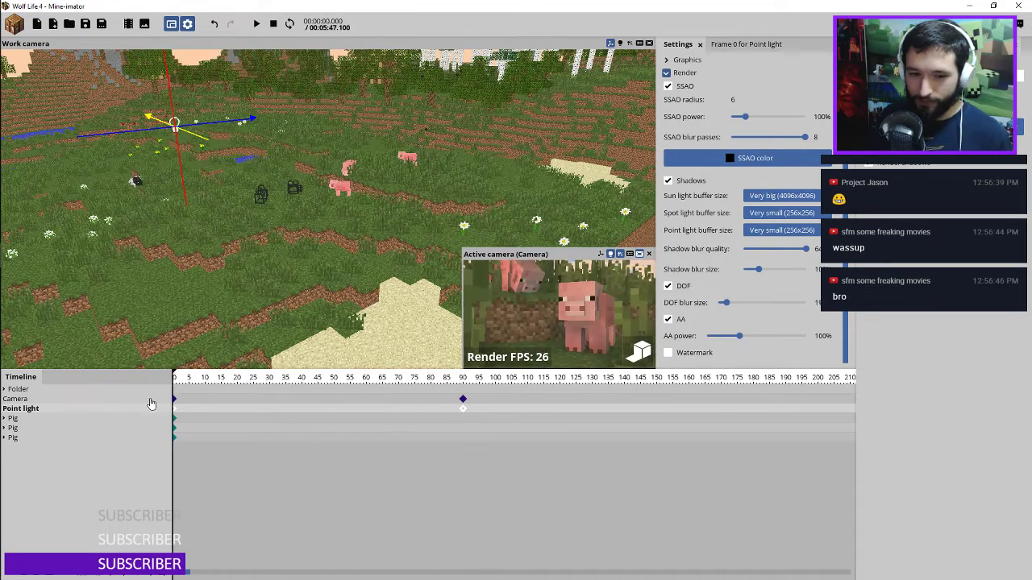
{"action": "key", "text": "space"}
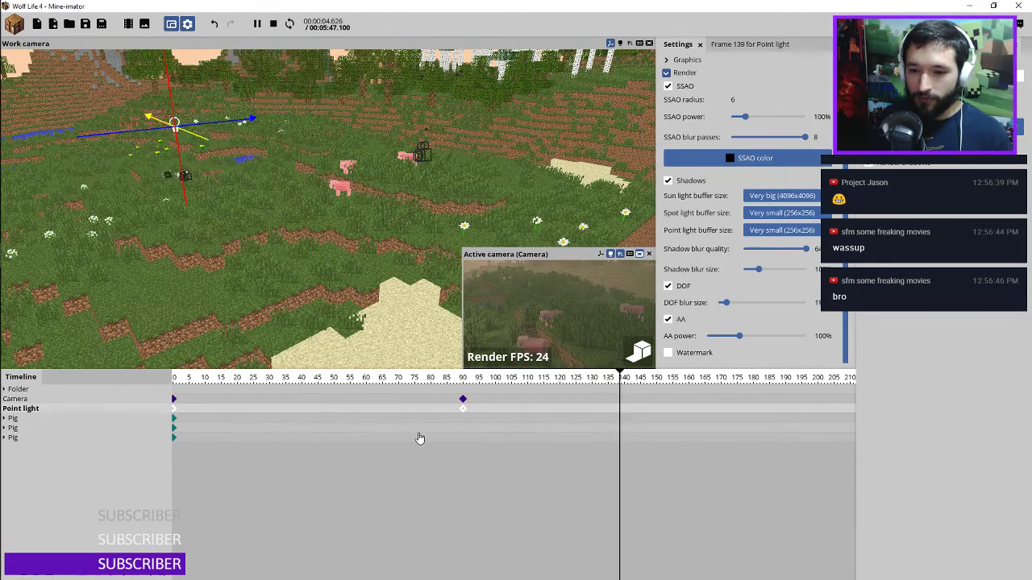
{"action": "key", "text": "space"}
Select the camera keyframe at frame 90 and close the program settings, keeping the keyframe's properties open
{"action": "left_click", "coordinate": [463, 399]}
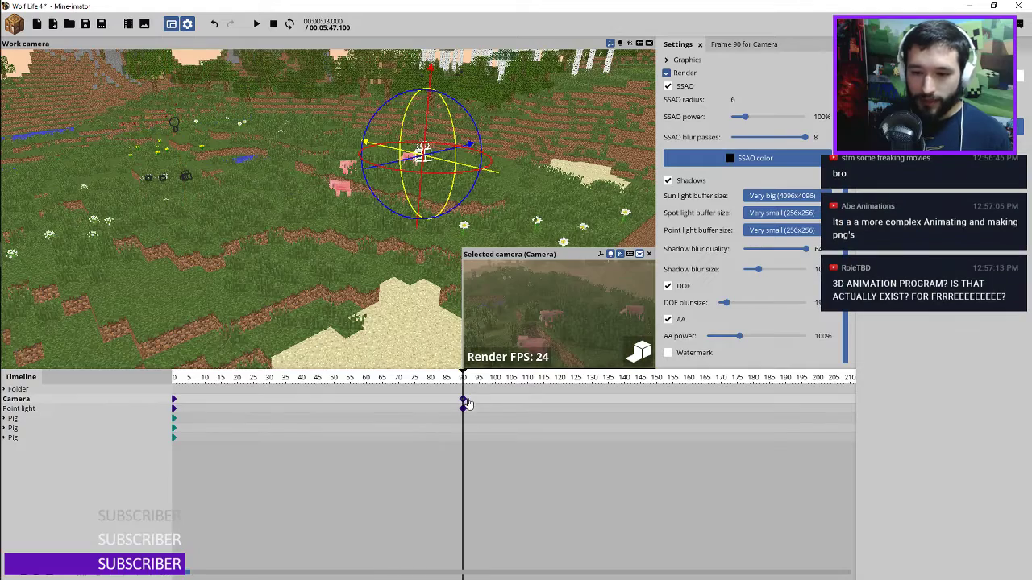
{"action": "left_click", "coordinate": [723, 42]}
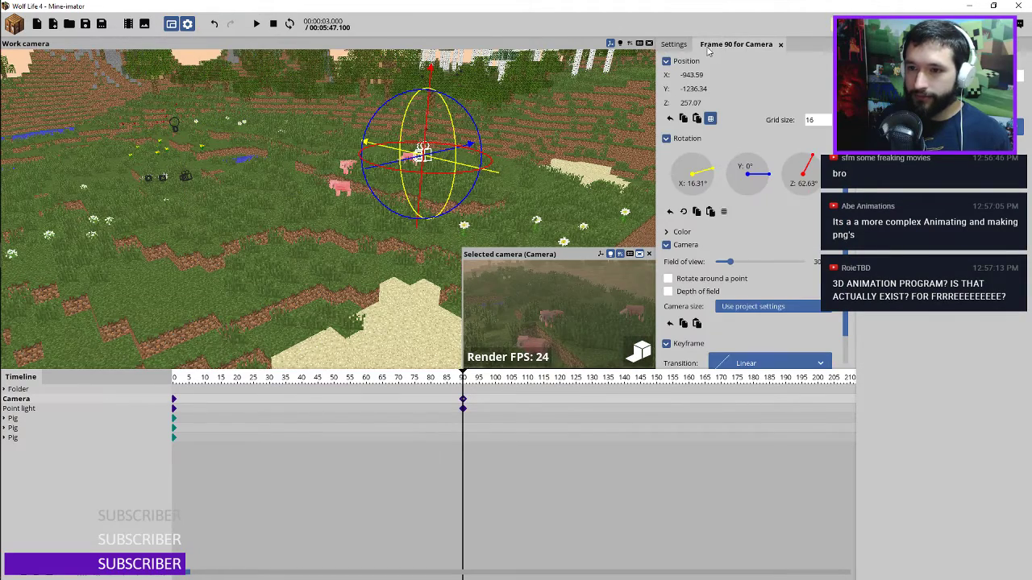
{"action": "left_click", "coordinate": [690, 46]}
{"action": "left_click", "coordinate": [700, 45]}
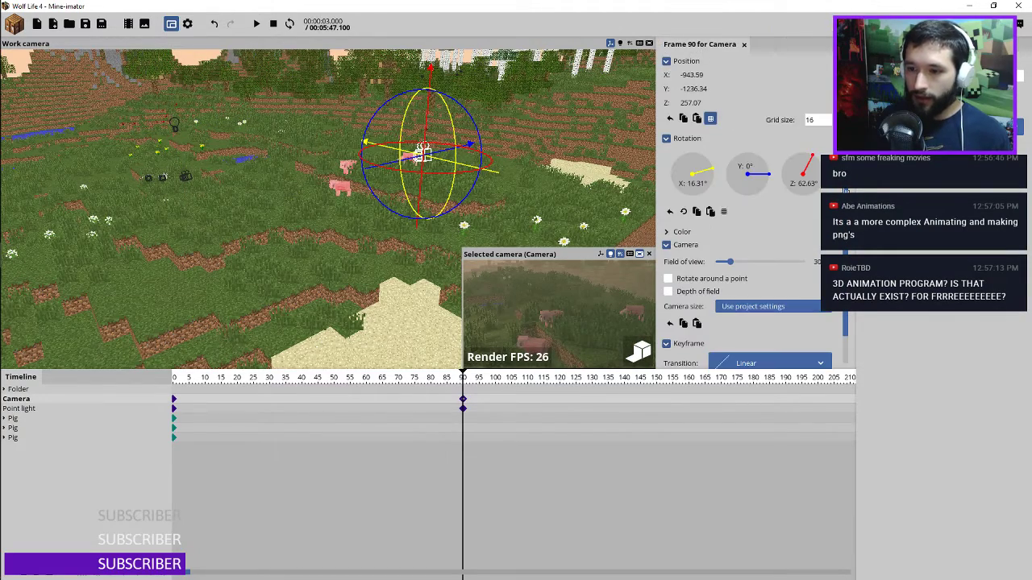
{"action": "scroll", "coordinate": [845, 191], "scroll_direction": "down", "scroll_amount": 1}
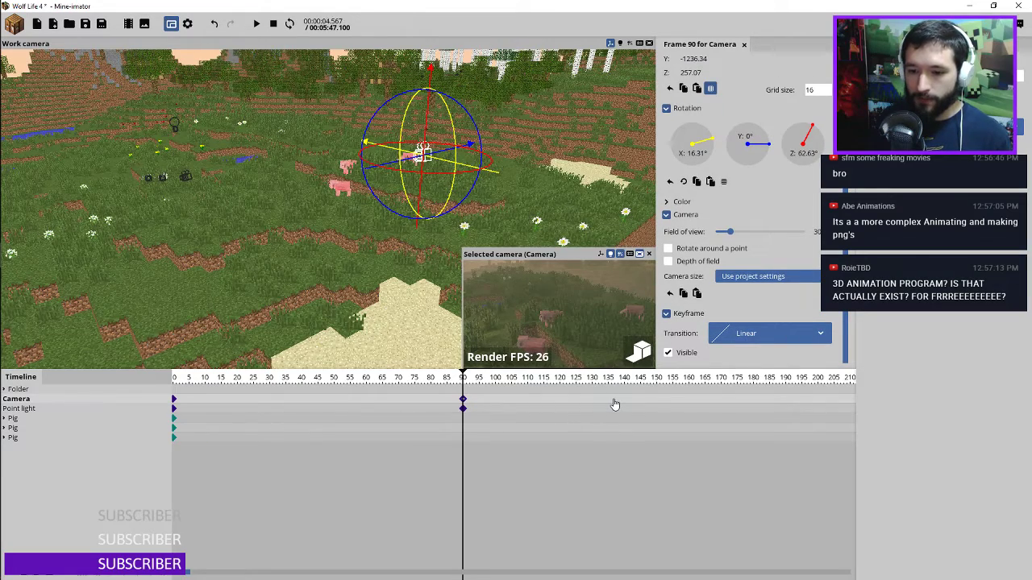
Add a camera keyframe at frame 160, moving the camera sideways to Y -1273.94 with rotation X 20.19° and Z 46.01°
{"action": "left_click_drag", "start_coordinate": [614, 404], "coordinate": [689, 409]}
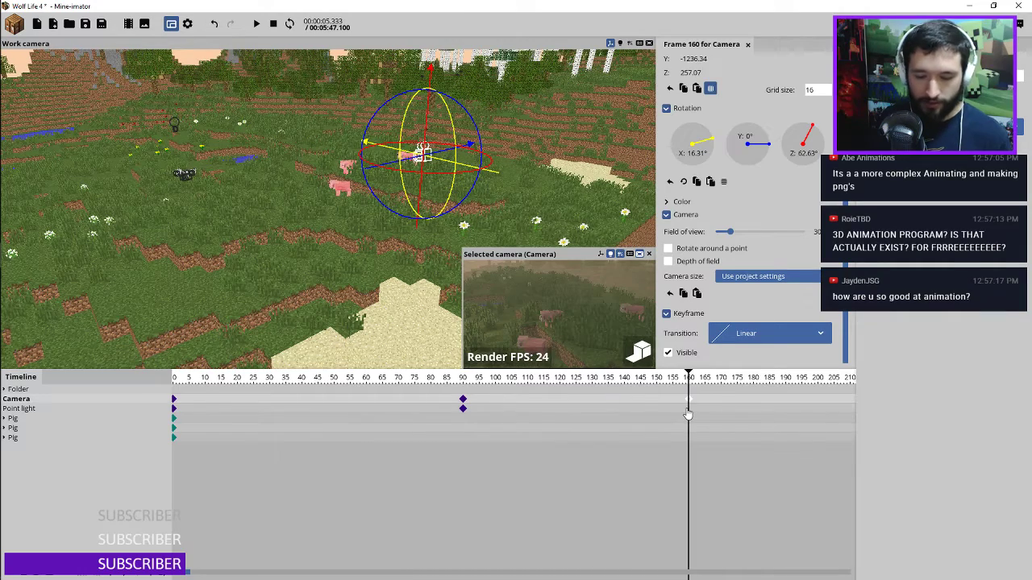
{"action": "right_click_drag", "start_coordinate": [575, 323], "coordinate": [584, 339]}
{"action": "key", "text": "a"}
{"action": "key", "text": "a"}
{"action": "key", "text": "d"}
{"action": "key", "text": "a"}
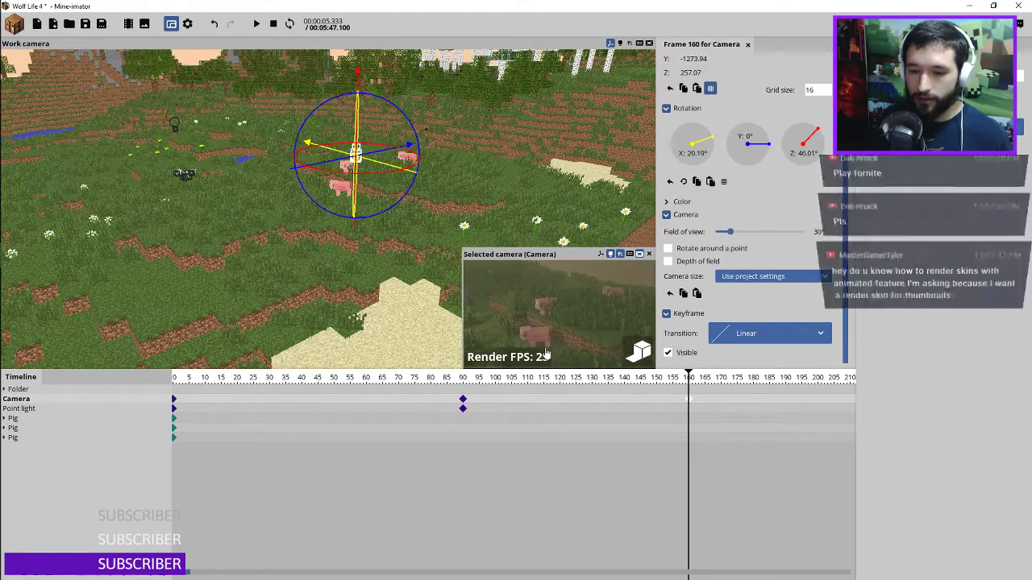
Play the camera move from frame 90 and shift its end keyframe from frame 160 to frame 201
{"action": "left_click", "coordinate": [461, 383]}
{"action": "key", "text": "space"}
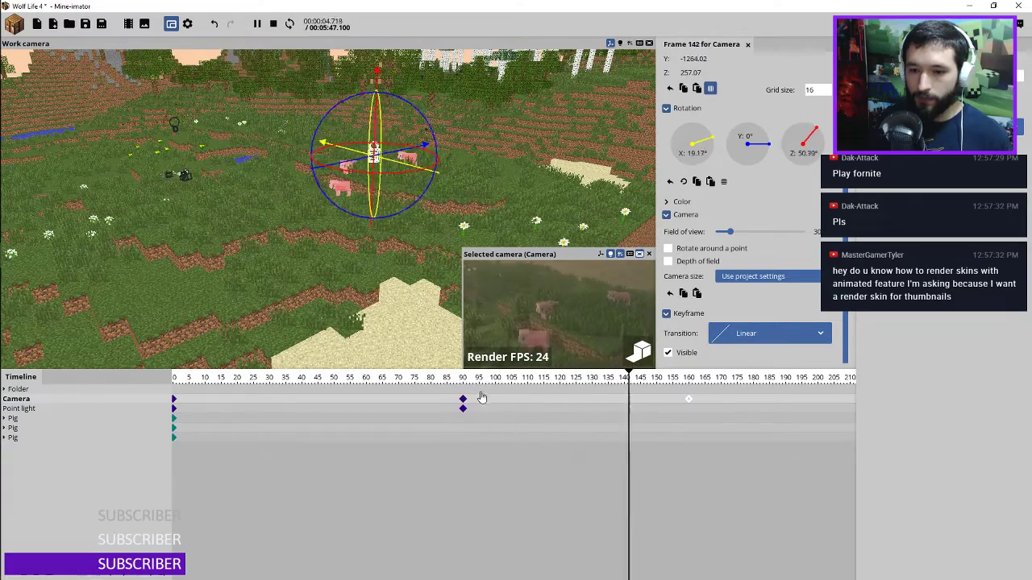
{"action": "key", "text": "space"}
{"action": "scroll", "coordinate": [581, 445], "scroll_direction": "right", "scroll_amount": 3}
{"action": "left_click_drag", "start_coordinate": [505, 406], "coordinate": [636, 403]}
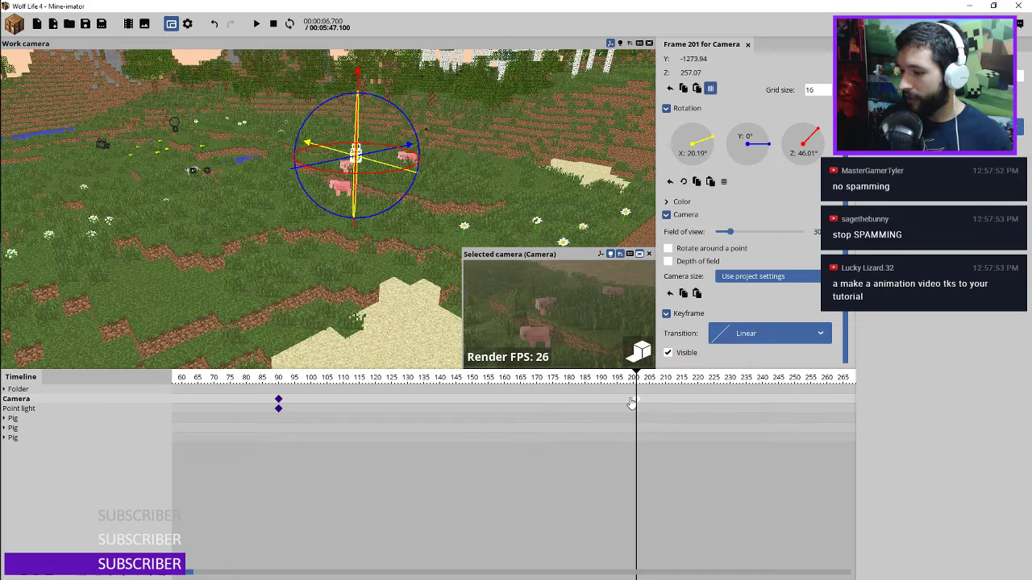
Adjust the camera rotation at frame 90 to X 17.56° and Z 62.26°, playing the move before and after
{"action": "left_click", "coordinate": [298, 382]}
{"action": "key", "text": "space"}
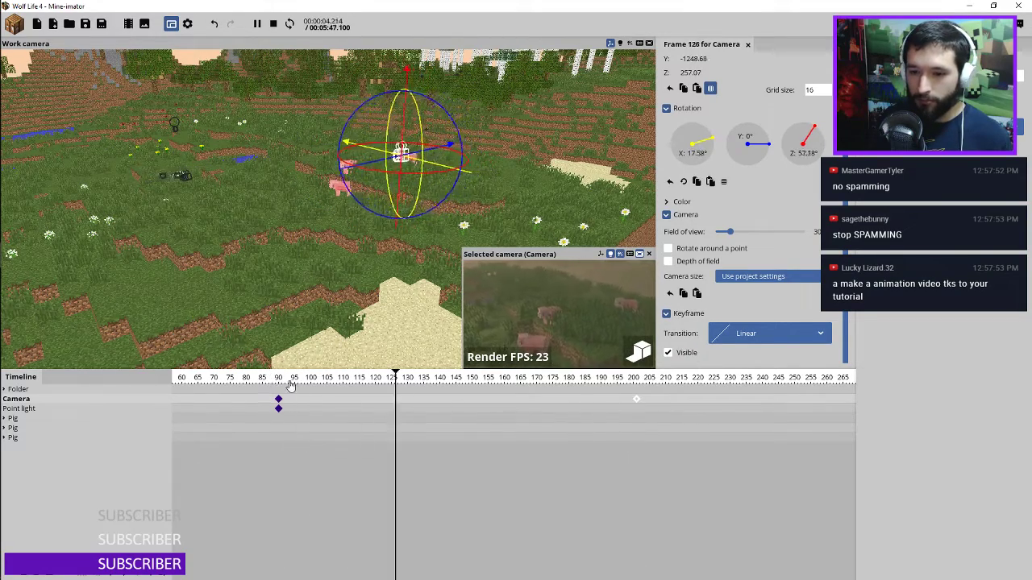
{"action": "left_click", "coordinate": [278, 401]}
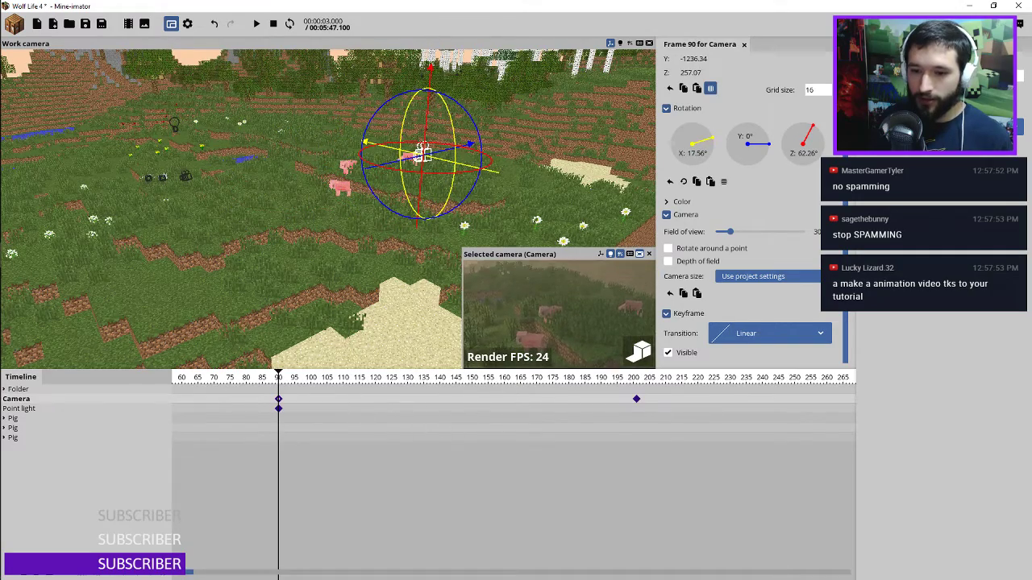
{"action": "key", "text": "space"}
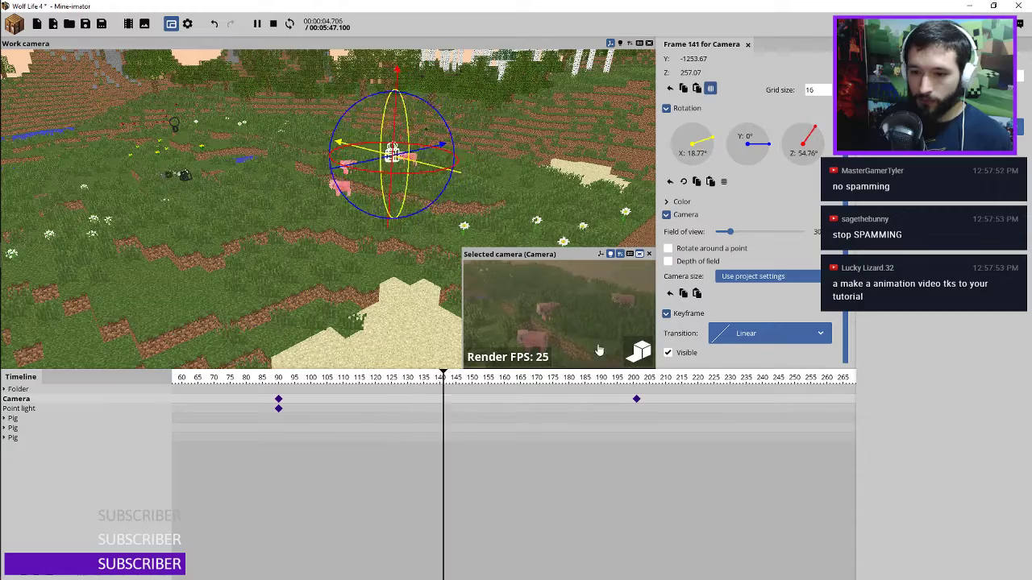
{"action": "key", "text": "space"}
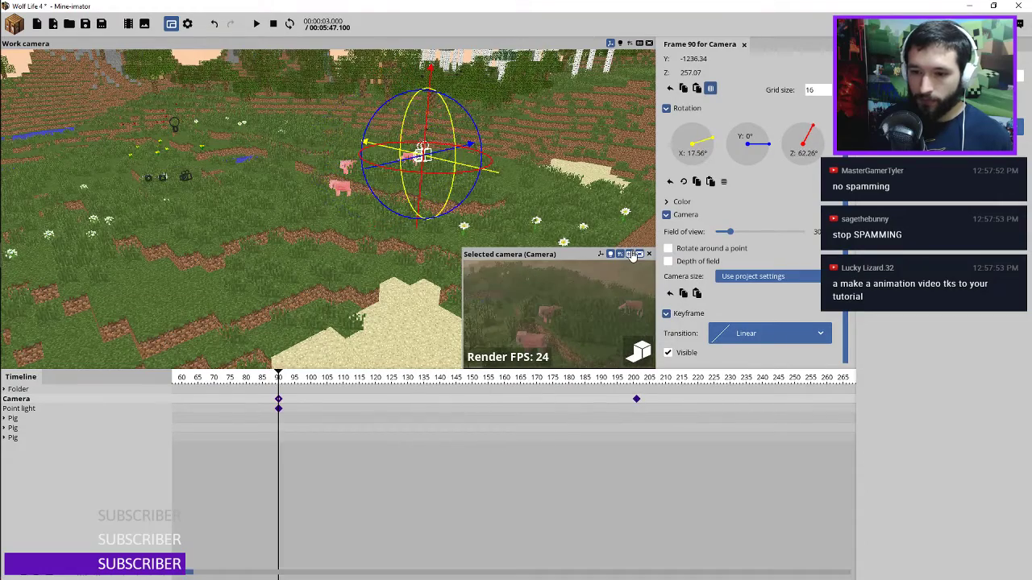
Show the thirds grid over the camera view, rotate the frame 90 camera to X 18.81°, Z 61.88°, and play the move
{"action": "left_click", "coordinate": [633, 255]}
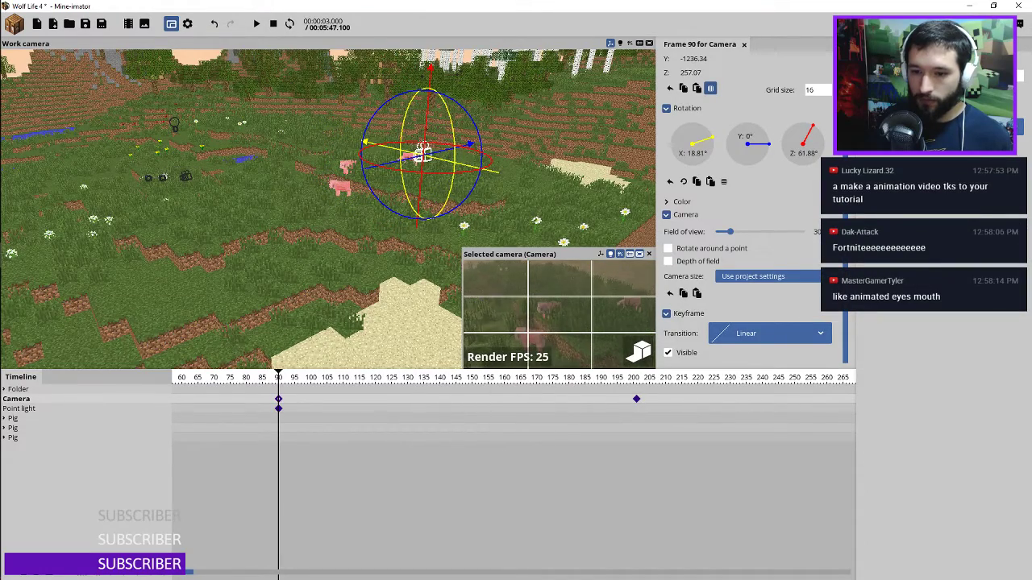
{"action": "key", "text": "space"}
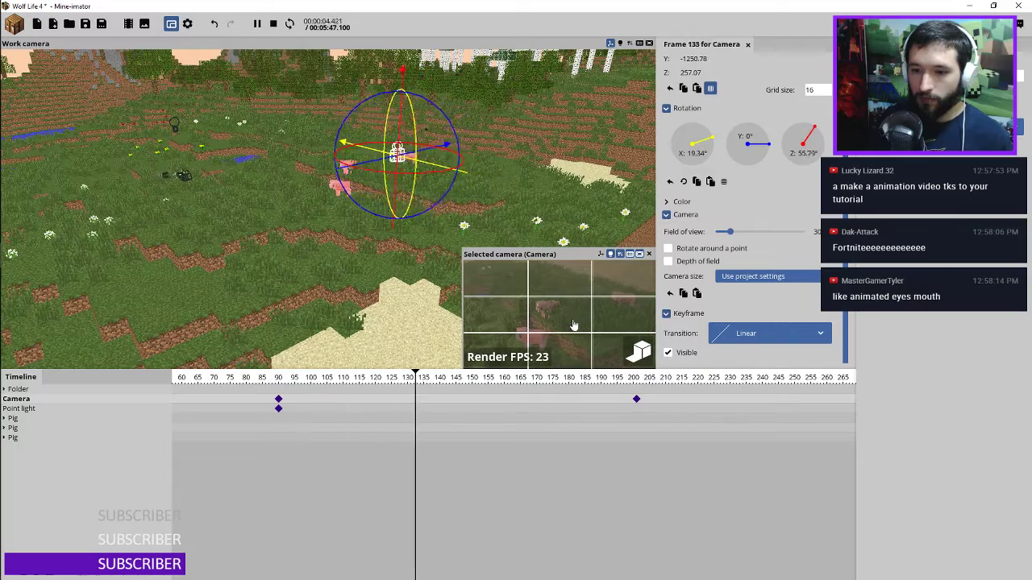
Rotate the frame 201 camera to X 18.56°, Z 43.38°, and play the move from frame 90 with the thirds grid hidden
{"action": "left_click", "coordinate": [636, 400]}
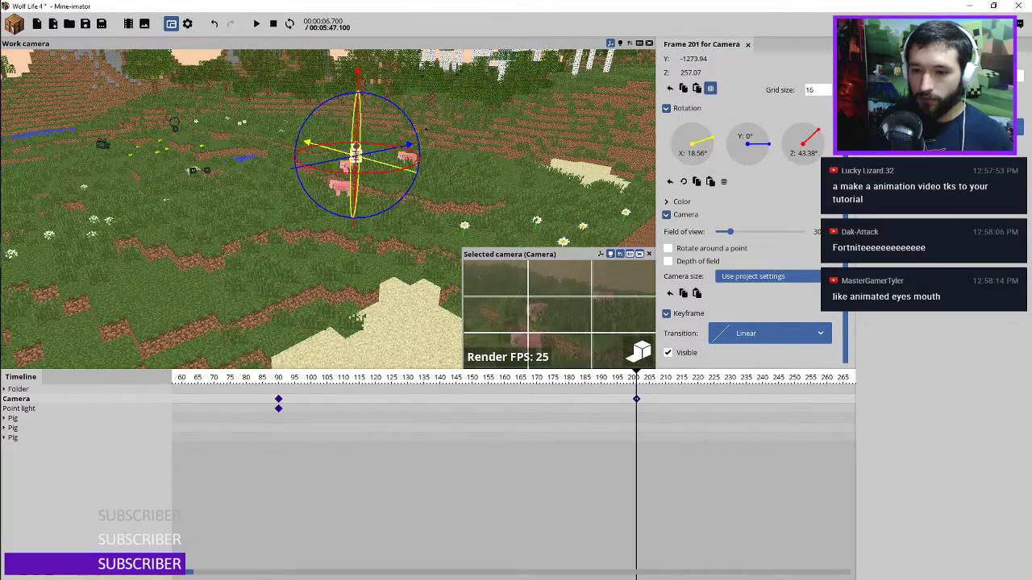
{"action": "left_click", "coordinate": [277, 382]}
{"action": "key", "text": "space"}
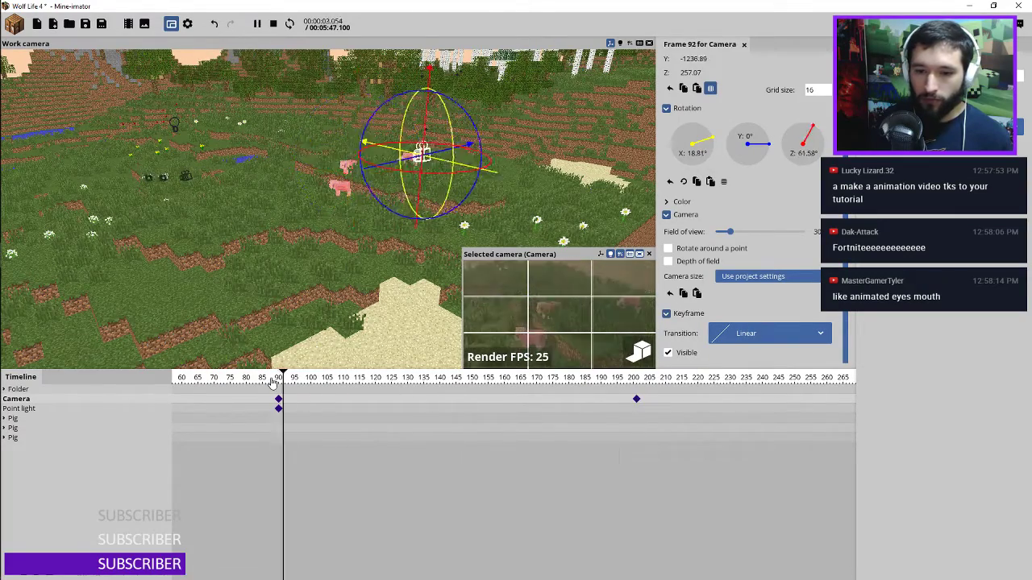
{"action": "left_click", "coordinate": [632, 256]}
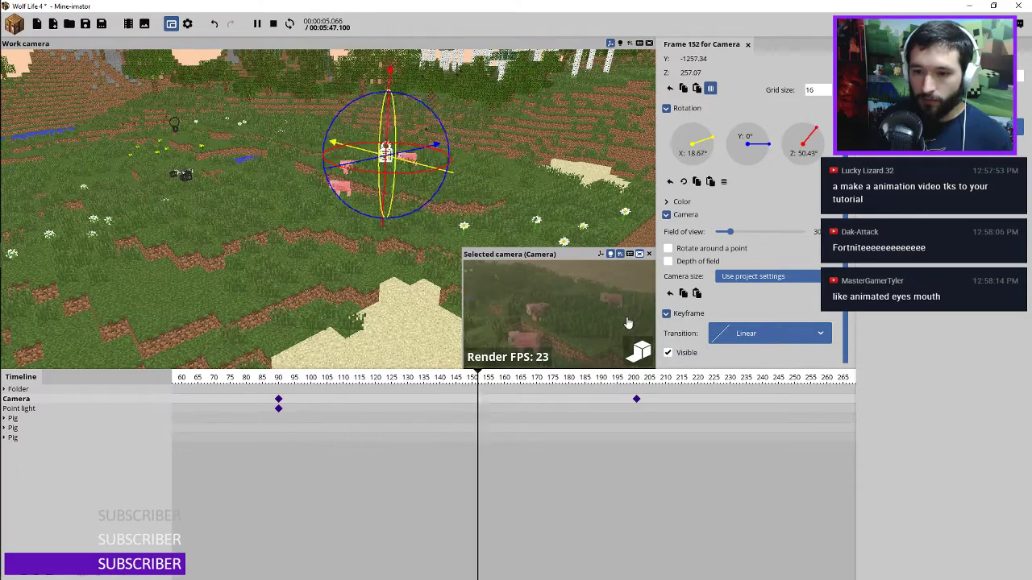
Rotate the frame 90 camera to X 17.31°, Z 63.76°, playing the move between adjustments
{"action": "left_click", "coordinate": [278, 400]}
{"action": "left_click", "coordinate": [278, 405]}
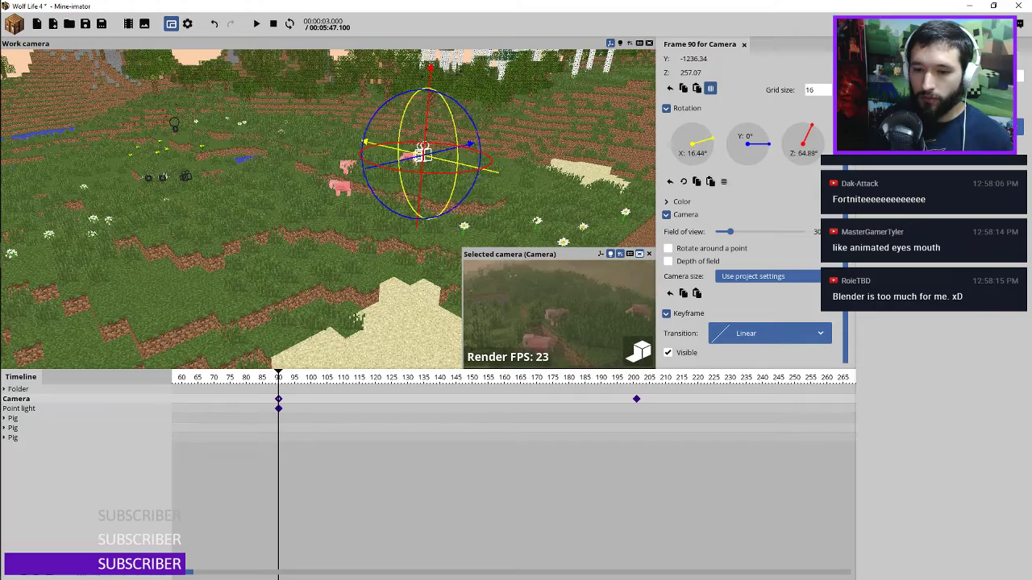
{"action": "key", "text": "space"}
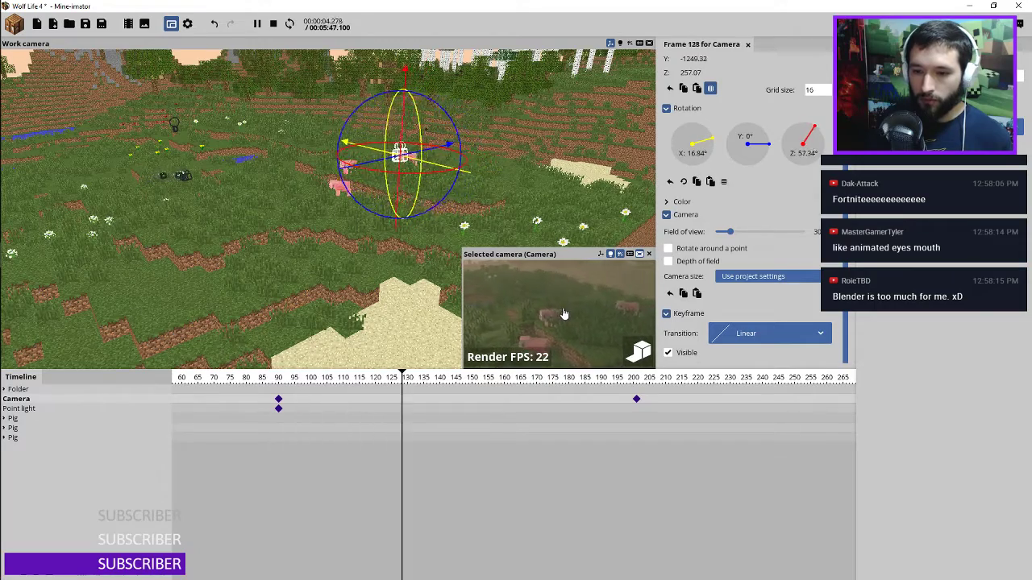
{"action": "key", "text": "space"}
{"action": "key", "text": "space"}
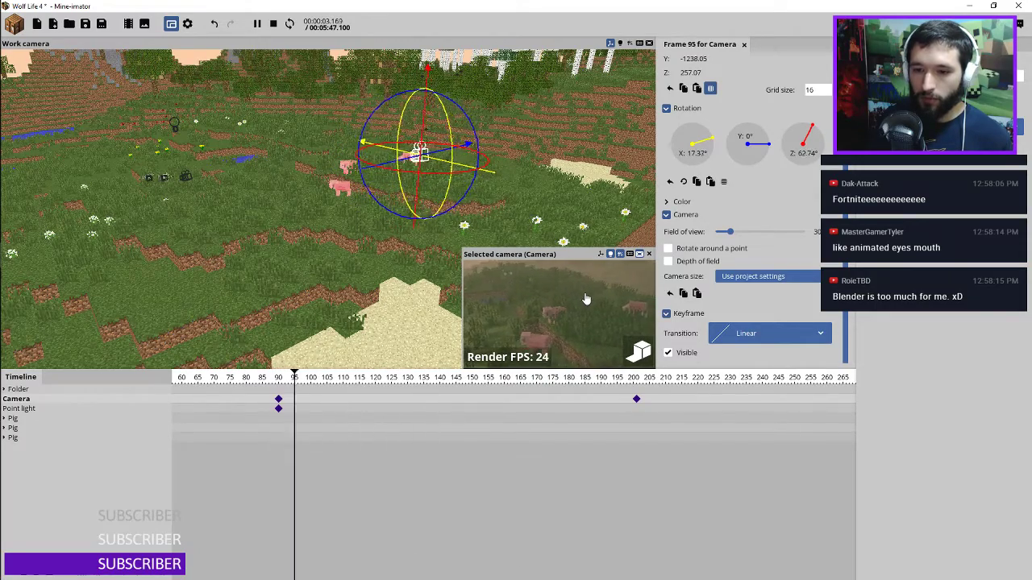
Rotate the frame 201 camera to X 20.44°, Z 41.38°, and replay the move from frame 90
{"action": "left_click", "coordinate": [636, 400]}
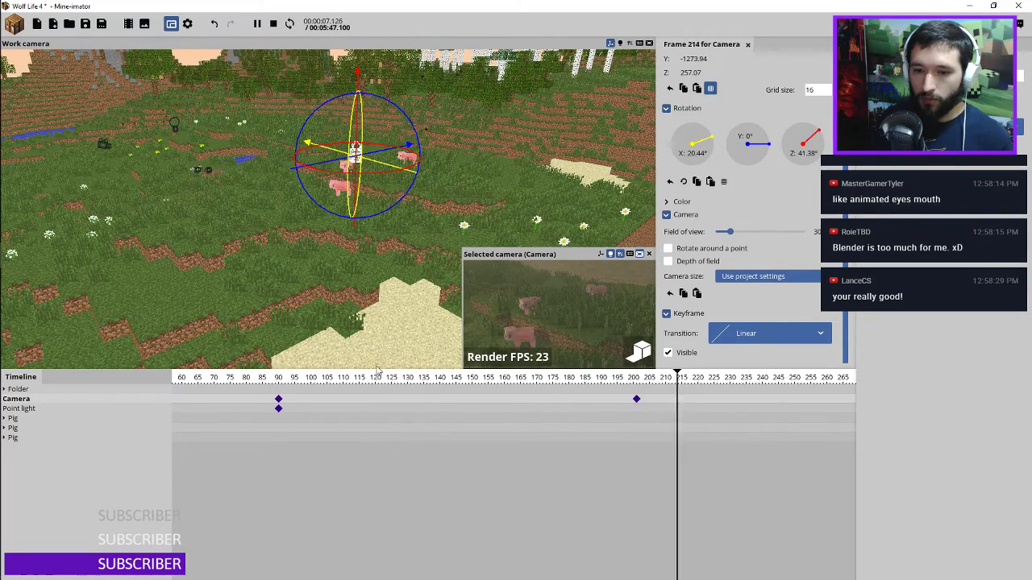
{"action": "left_click", "coordinate": [276, 380]}
{"action": "key", "text": "space"}
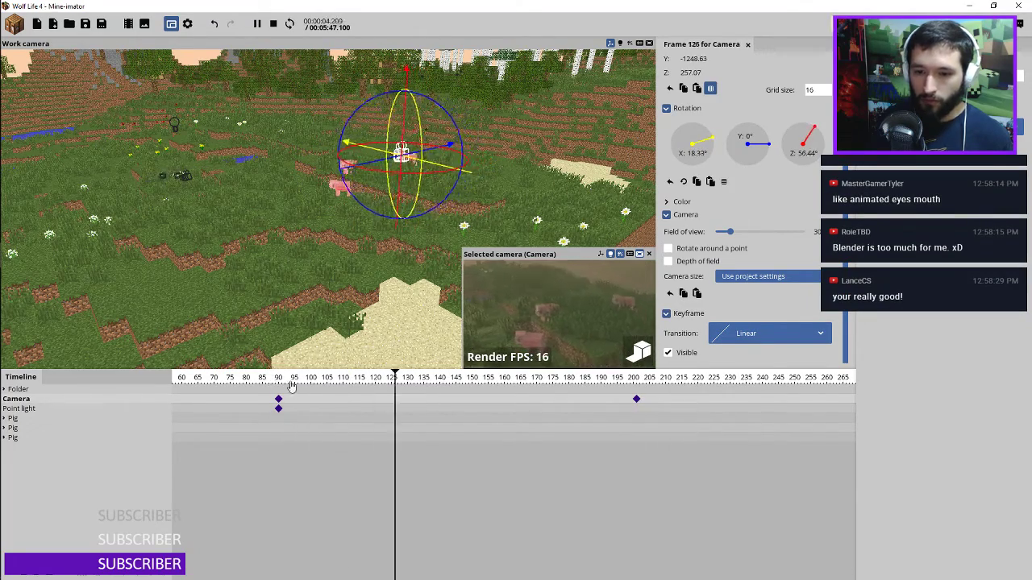
Raise the point light at its frame 90 keyframe to Z 320
{"action": "left_click", "coordinate": [278, 399]}
{"action": "left_click", "coordinate": [278, 408]}
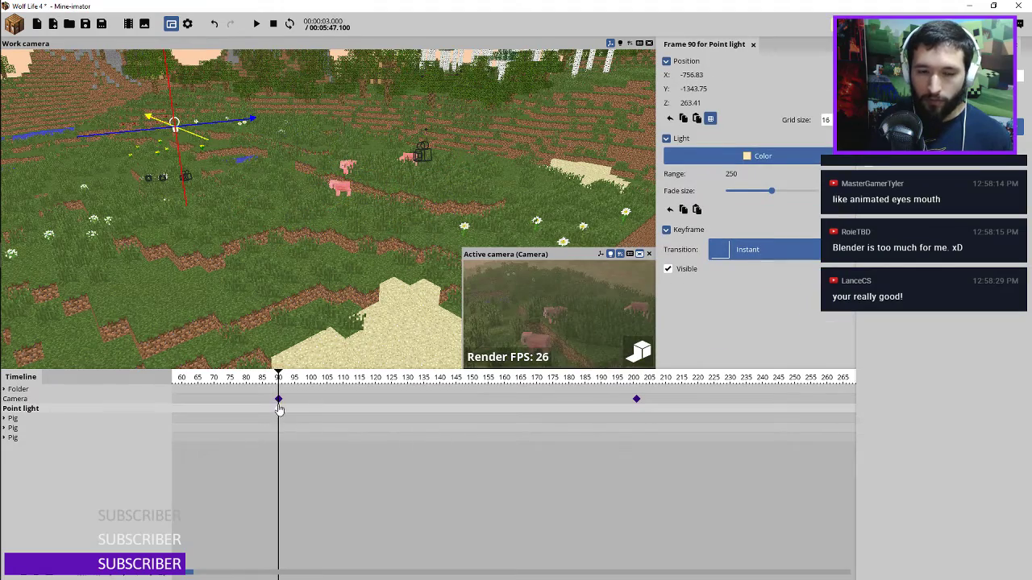
{"action": "left_click_drag", "start_coordinate": [190, 198], "coordinate": [192, 130]}
{"action": "right_click_drag", "start_coordinate": [413, 196], "coordinate": [411, 187]}
Set the frame 90 point light's fade size to 60% and increase its range to about 1057
{"action": "left_click_drag", "start_coordinate": [771, 191], "coordinate": [649, 190]}
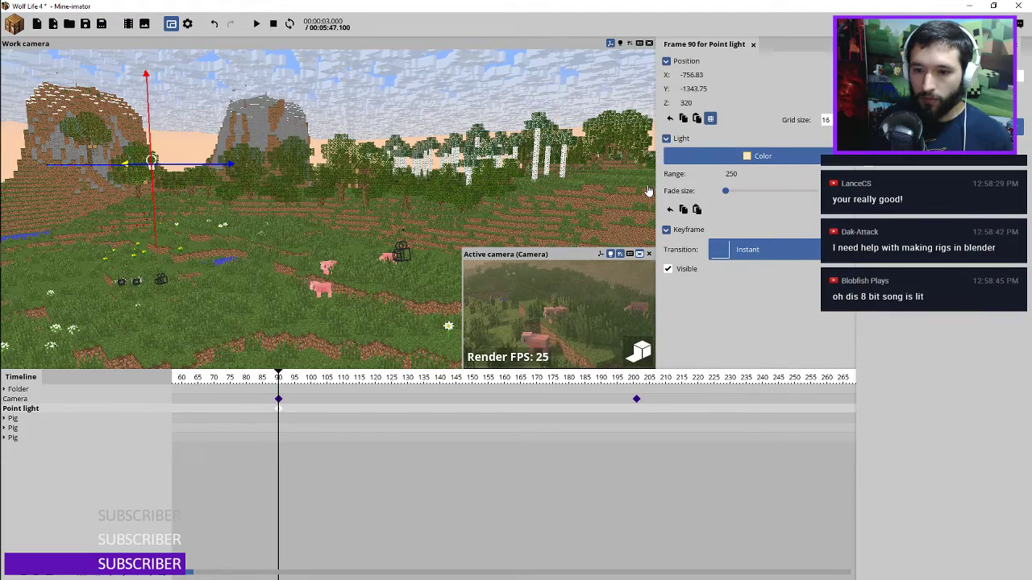
{"action": "left_click_drag", "start_coordinate": [721, 199], "coordinate": [755, 205]}
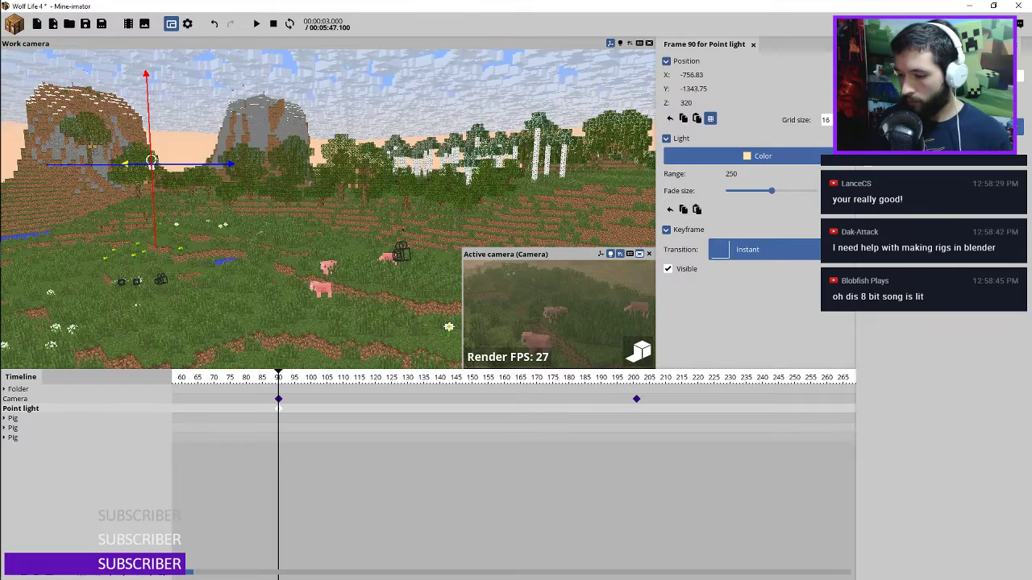
{"action": "left_click_drag", "start_coordinate": [771, 191], "coordinate": [780, 191]}
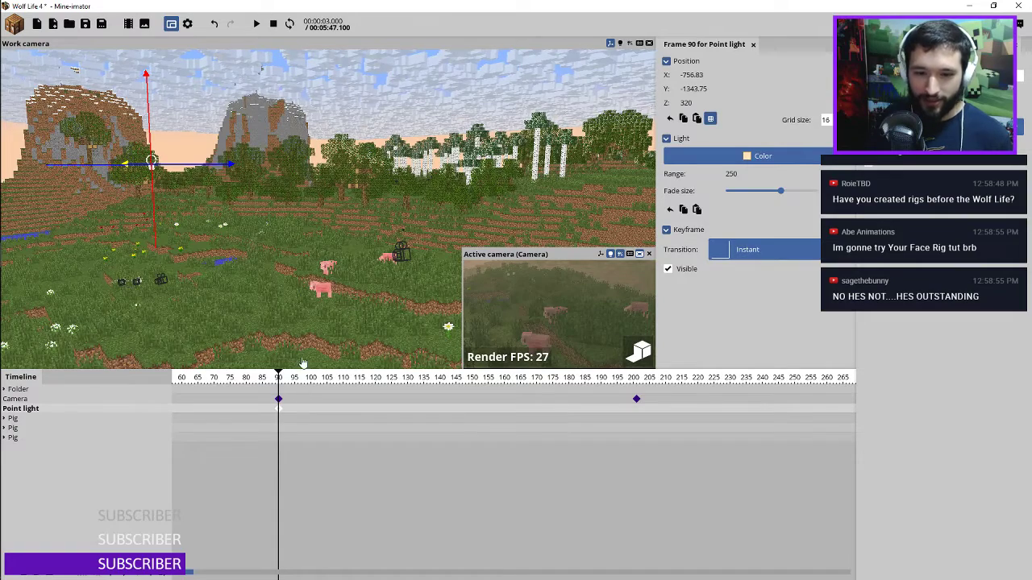
{"action": "left_click_drag", "start_coordinate": [748, 173], "coordinate": [830, 178]}
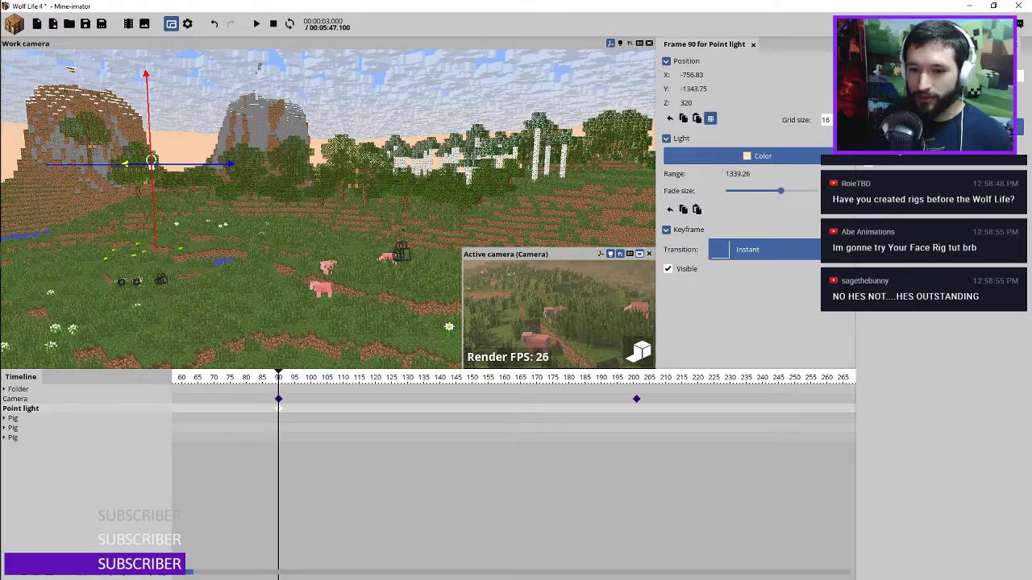
Move the frame 90 point light to X -672, Z 512, and set its range to 1000
{"action": "left_click_drag", "start_coordinate": [305, 156], "coordinate": [343, 234]}
{"action": "scroll", "coordinate": [342, 234], "scroll_direction": "down", "scroll_amount": 3}
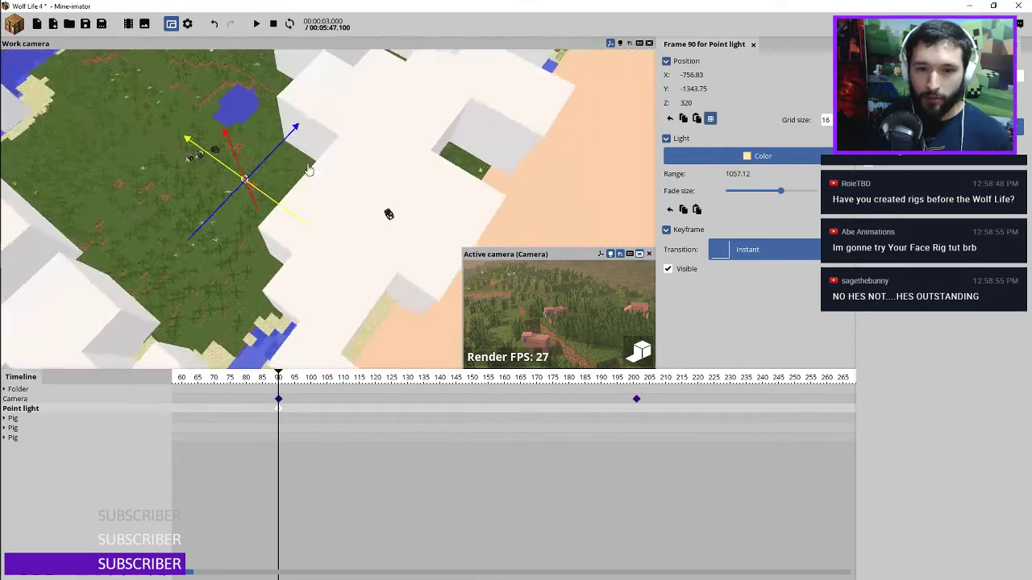
{"action": "left_click_drag", "start_coordinate": [262, 197], "coordinate": [226, 51]}
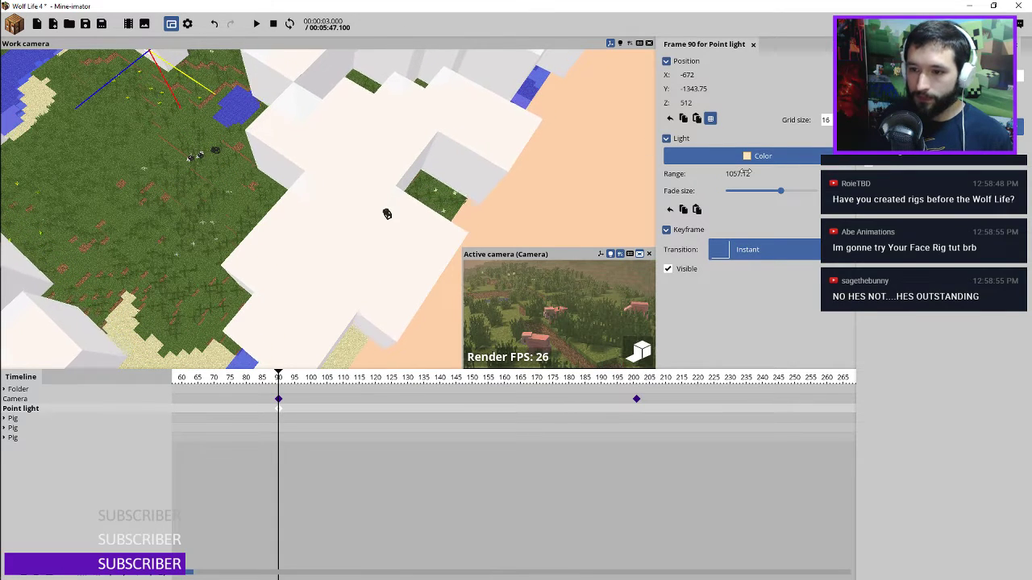
{"action": "mouse_move", "coordinate": [739, 173]}
{"action": "left_mouse_down"}
{"action": "mouse_move", "coordinate": [753, 186]}
{"action": "mouse_move", "coordinate": [738, 174]}
{"action": "mouse_move", "coordinate": [748, 173]}
{"action": "left_mouse_up"}
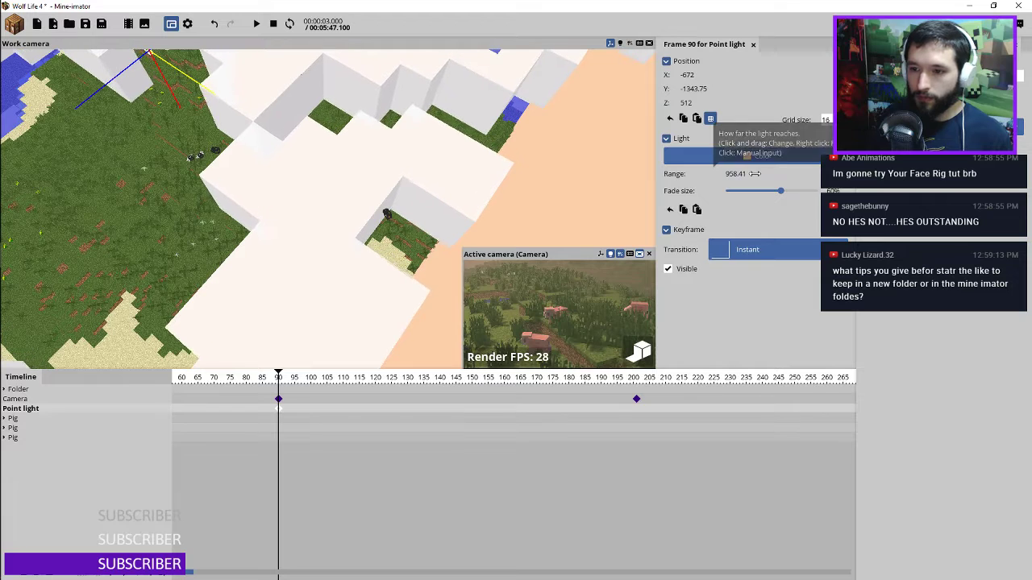
{"action": "left_click", "coordinate": [739, 174]}
{"action": "type", "text": "1000"}
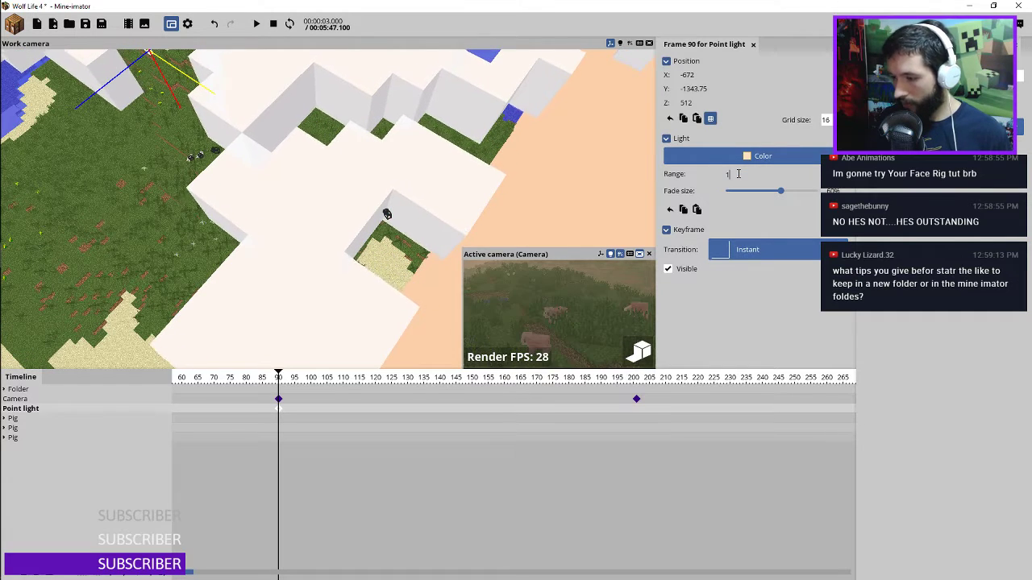
{"action": "key", "text": "Return"}
Darken the frame 90 point light's color to 977E56 and play the shot
{"action": "left_click", "coordinate": [735, 163]}
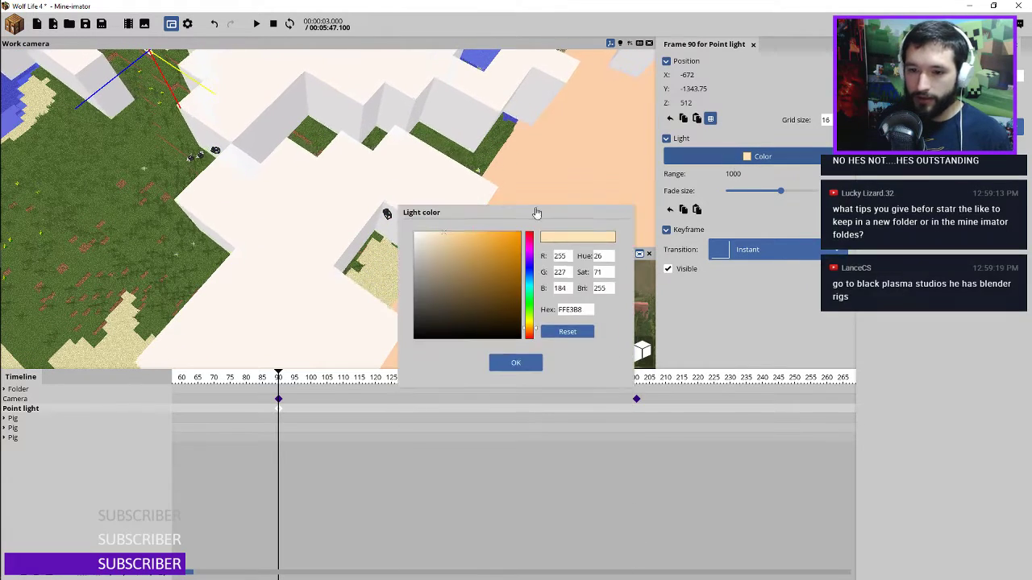
{"action": "left_click_drag", "start_coordinate": [448, 216], "coordinate": [261, 171]}
{"action": "mouse_move", "coordinate": [256, 207]}
{"action": "left_mouse_down"}
{"action": "mouse_move", "coordinate": [253, 242]}
{"action": "mouse_move", "coordinate": [249, 224]}
{"action": "left_mouse_up"}
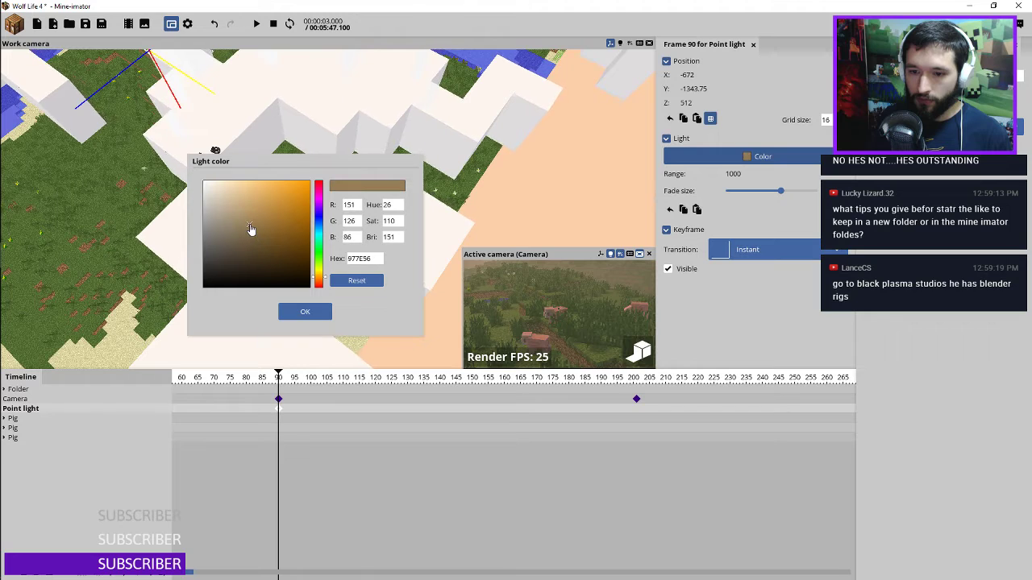
{"action": "left_click", "coordinate": [305, 311]}
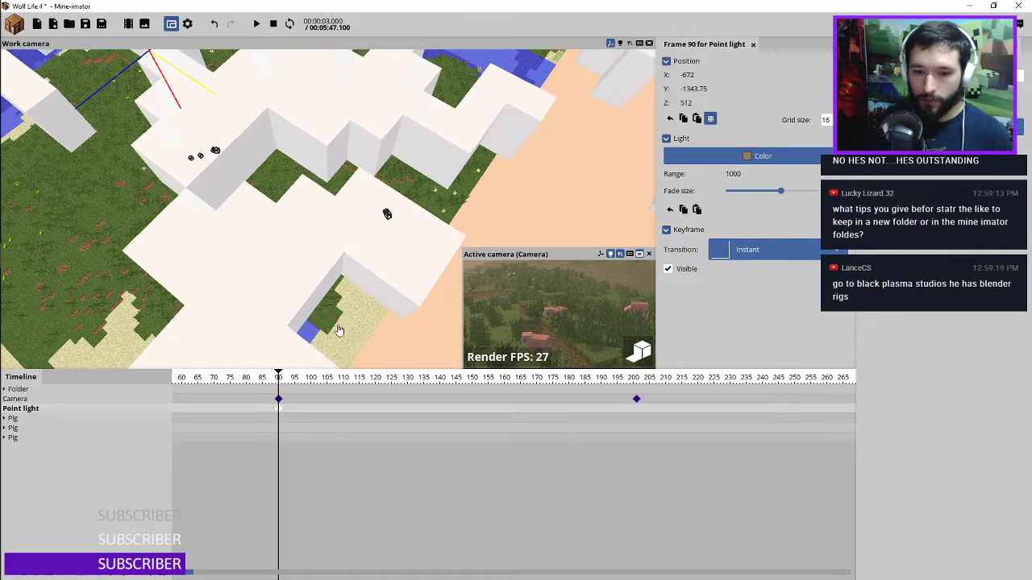
{"action": "left_click", "coordinate": [251, 378]}
{"action": "key", "text": "space"}
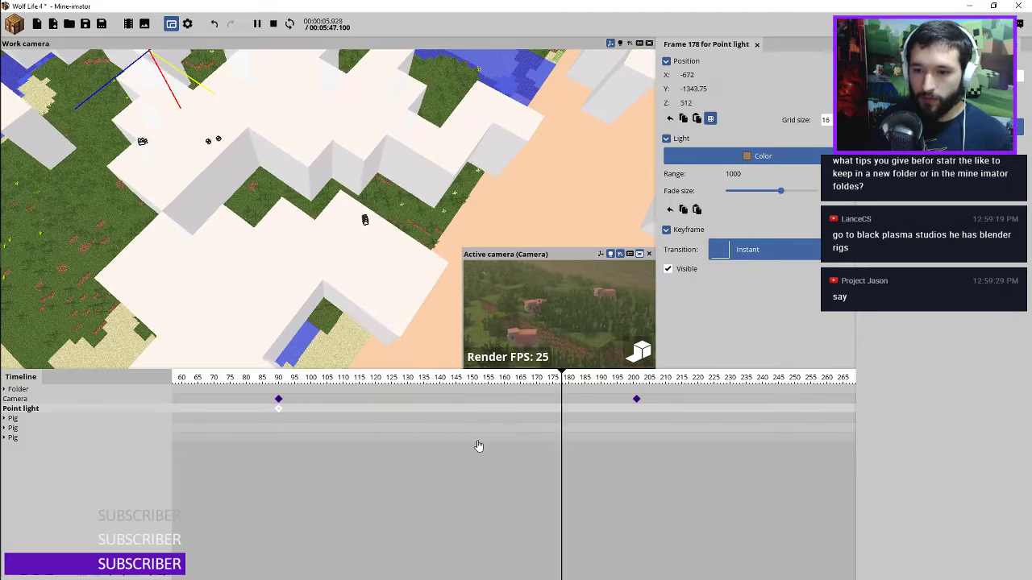
Rotate the frame 201 camera to X 19.81°, Z 46.88°, replaying the move from frame 90 between adjustments
{"action": "left_click", "coordinate": [636, 399]}
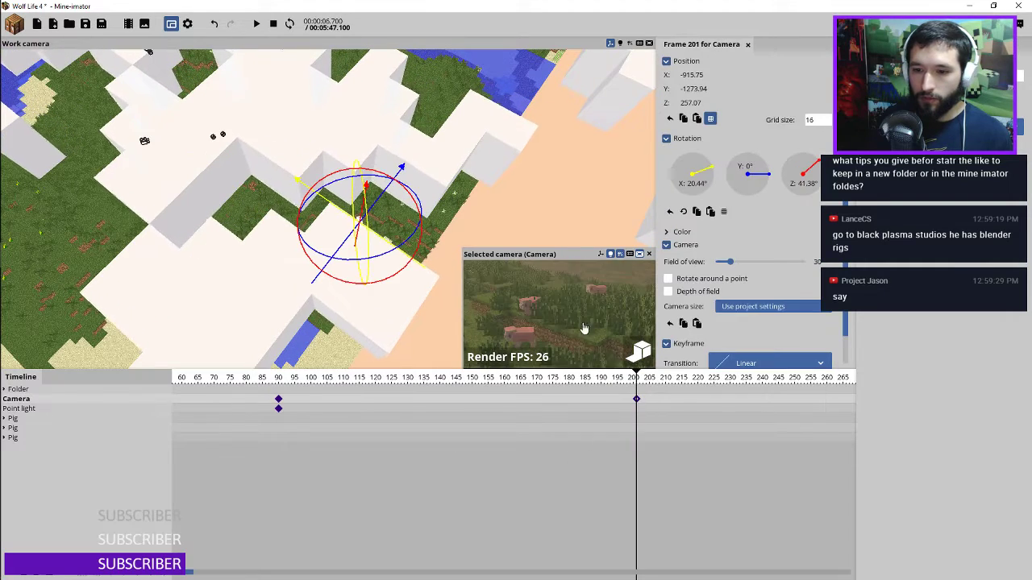
{"action": "left_click", "coordinate": [276, 379]}
{"action": "key", "text": "space"}
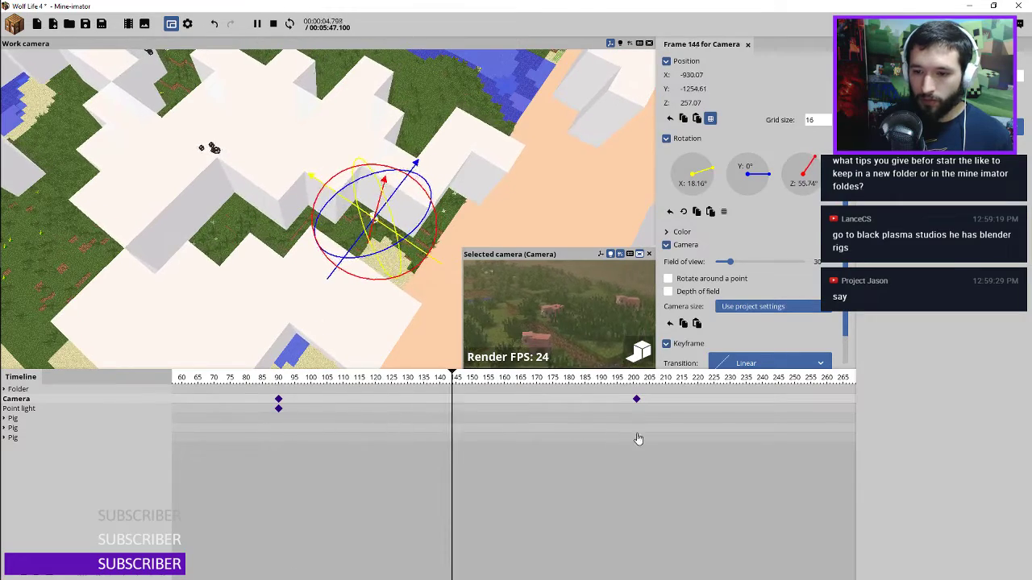
{"action": "left_click", "coordinate": [637, 400]}
{"action": "left_click", "coordinate": [636, 399]}
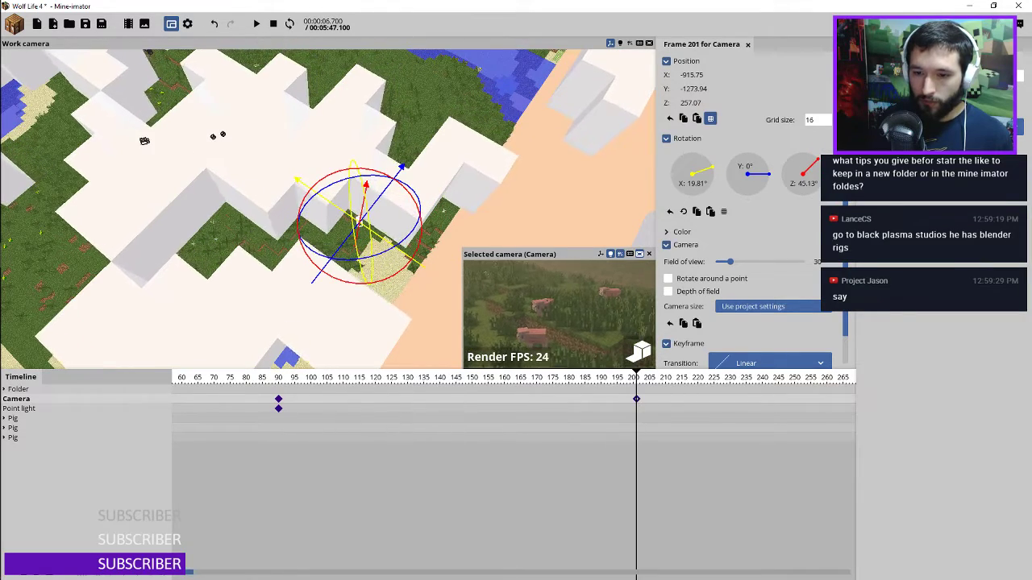
{"action": "left_click", "coordinate": [274, 380]}
{"action": "key", "text": "space"}
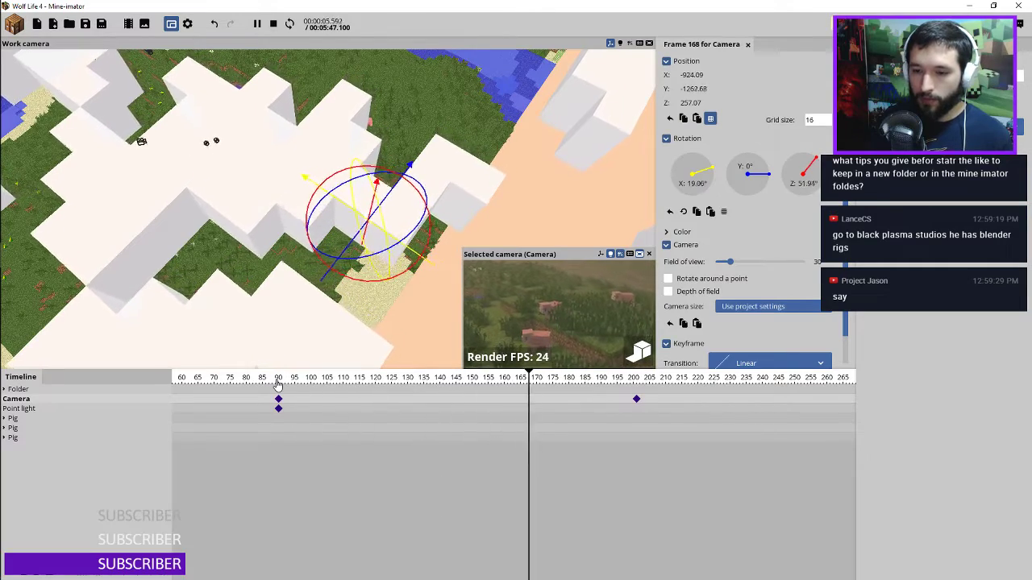
{"action": "key", "text": "space"}
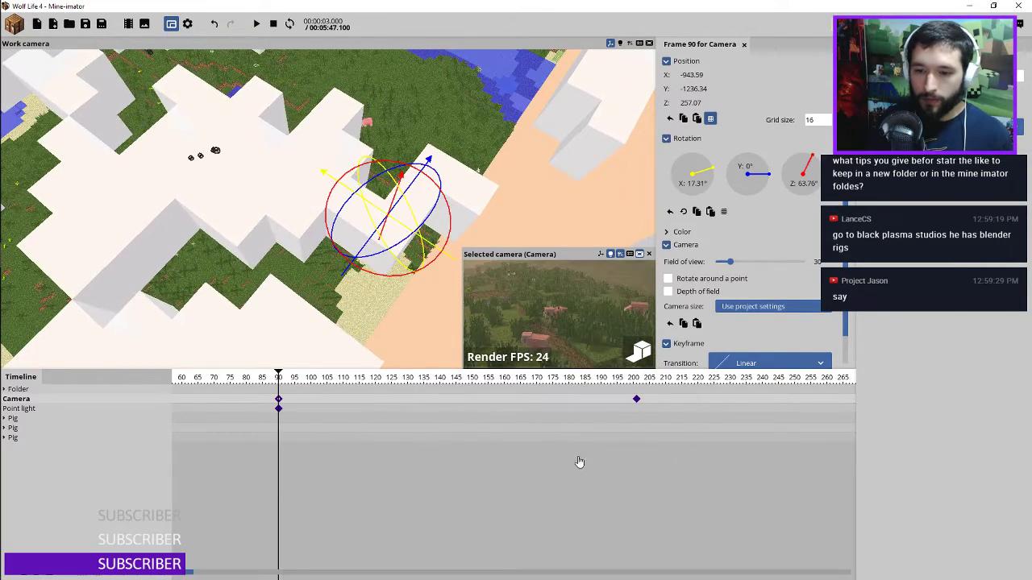
Duplicate the frame 201 camera keyframe at frame 202, set the frame 201 transition to Instant, and play from just before it
{"action": "left_click", "coordinate": [638, 400]}
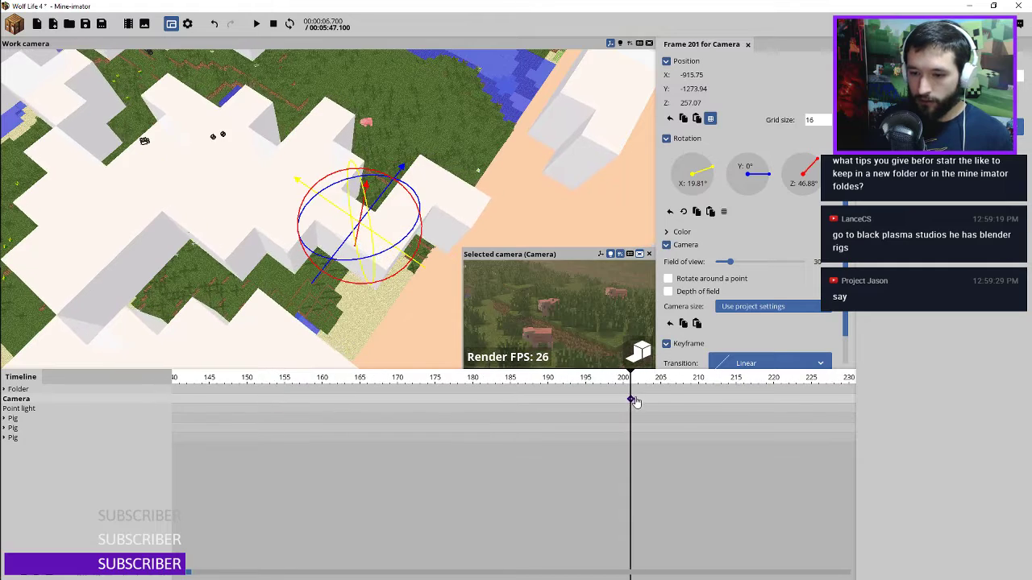
{"action": "scroll", "coordinate": [658, 397], "scroll_direction": "up", "scroll_amount": 3, "text": "ctrl"}
{"action": "left_click", "coordinate": [764, 363]}
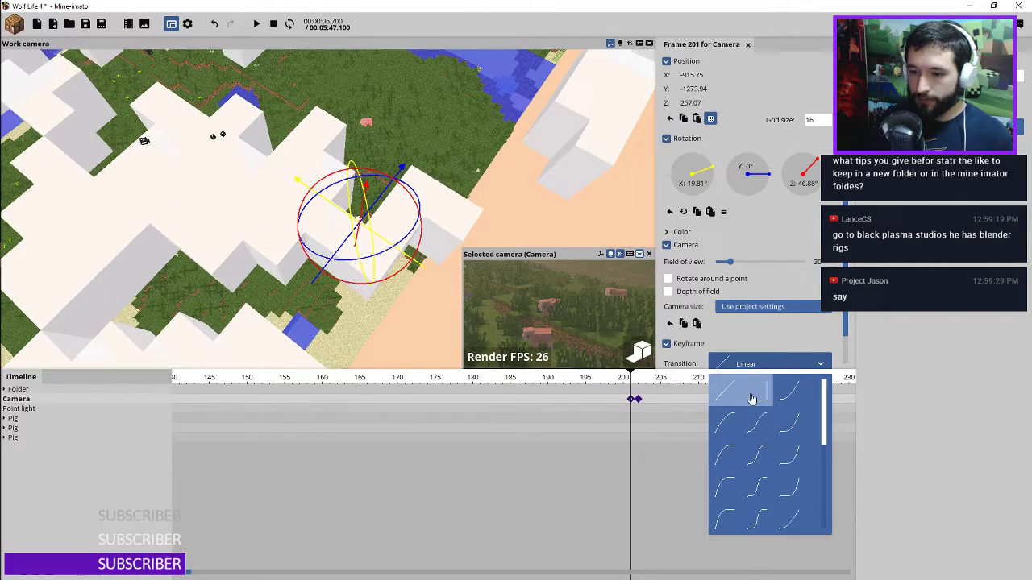
{"action": "left_click", "coordinate": [751, 398]}
{"action": "left_click", "coordinate": [619, 387]}
{"action": "key", "text": "space"}
{"action": "key", "text": "space"}
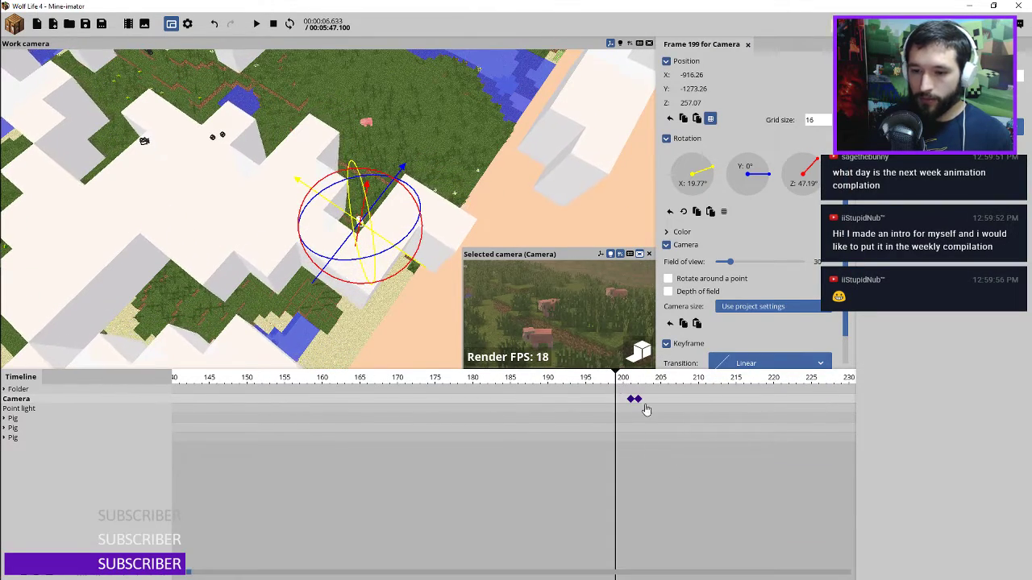
Inspect the frame 202 camera and frame 90 point light keyframes, and play the cut and camera move from frame 88
{"action": "left_click", "coordinate": [637, 398]}
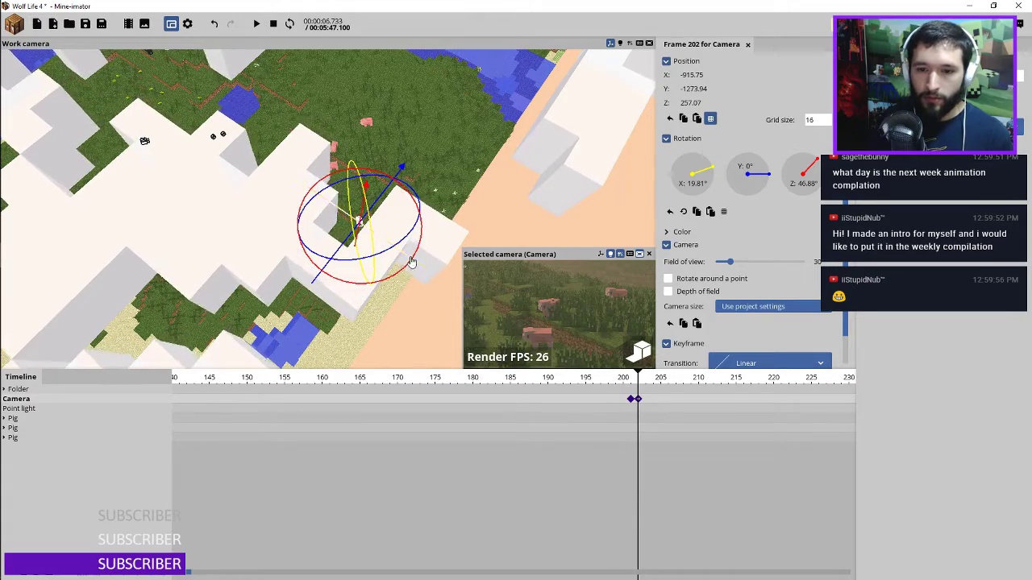
{"action": "left_click_drag", "start_coordinate": [510, 208], "coordinate": [510, 207]}
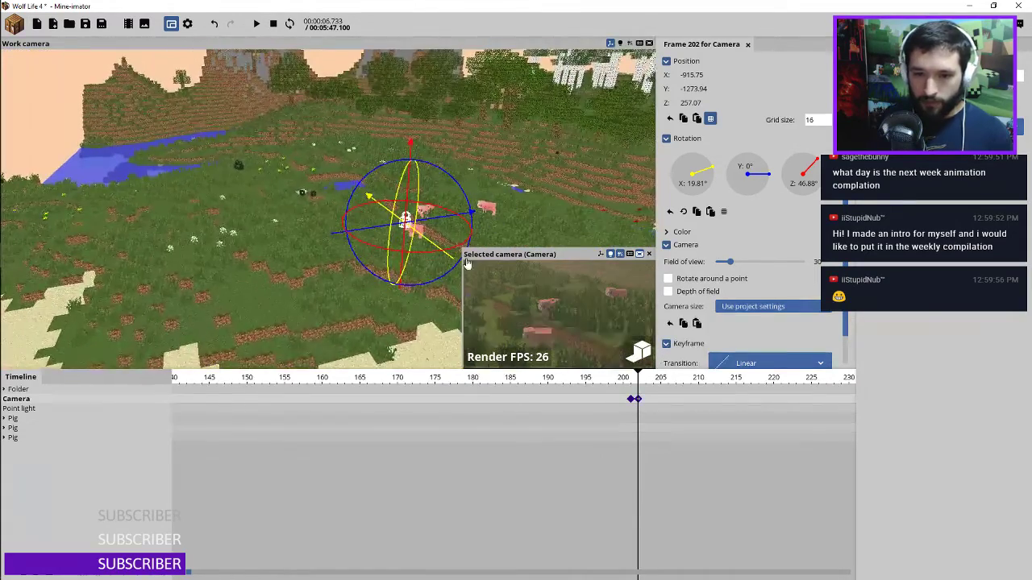
{"action": "left_click", "coordinate": [469, 409]}
{"action": "scroll", "coordinate": [427, 409], "scroll_direction": "down", "scroll_amount": 5}
{"action": "left_click", "coordinate": [270, 410]}
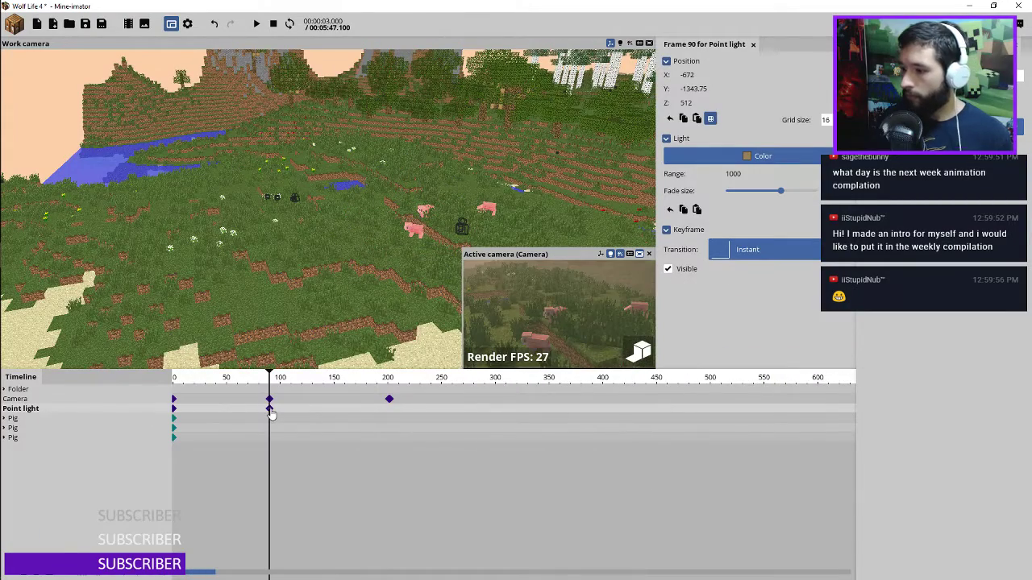
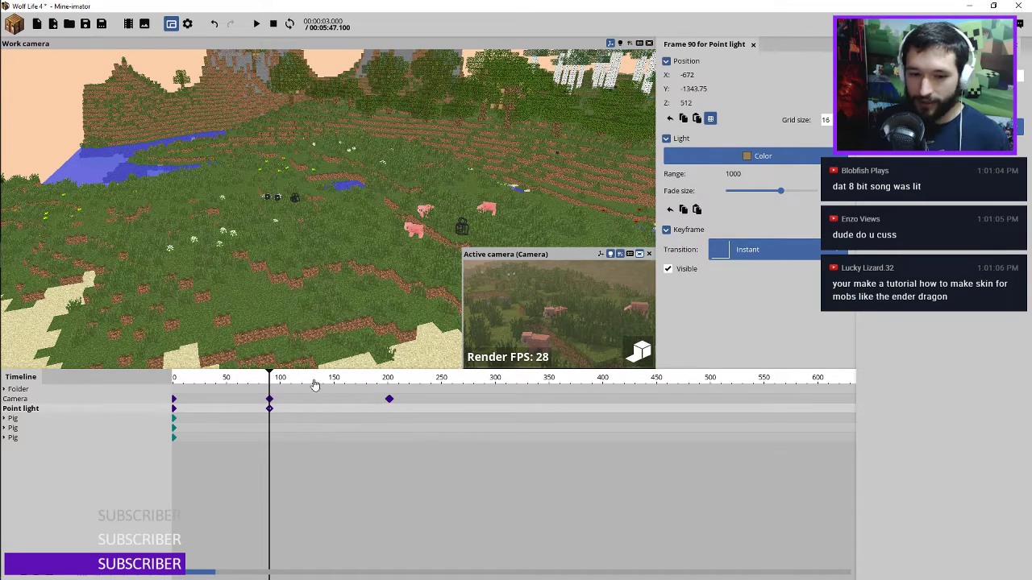
{"action": "left_click", "coordinate": [268, 379]}
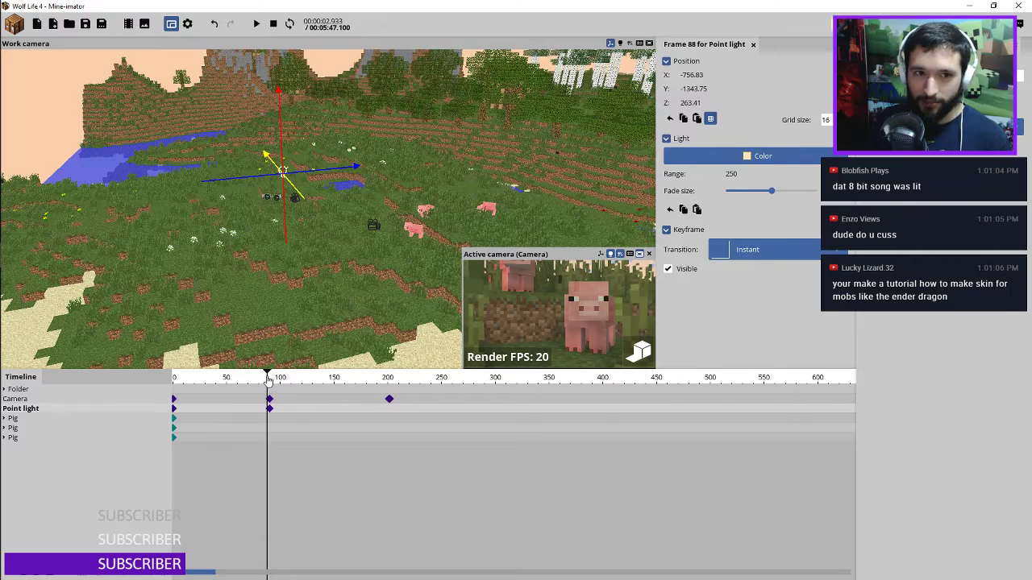
{"action": "key", "text": "space"}
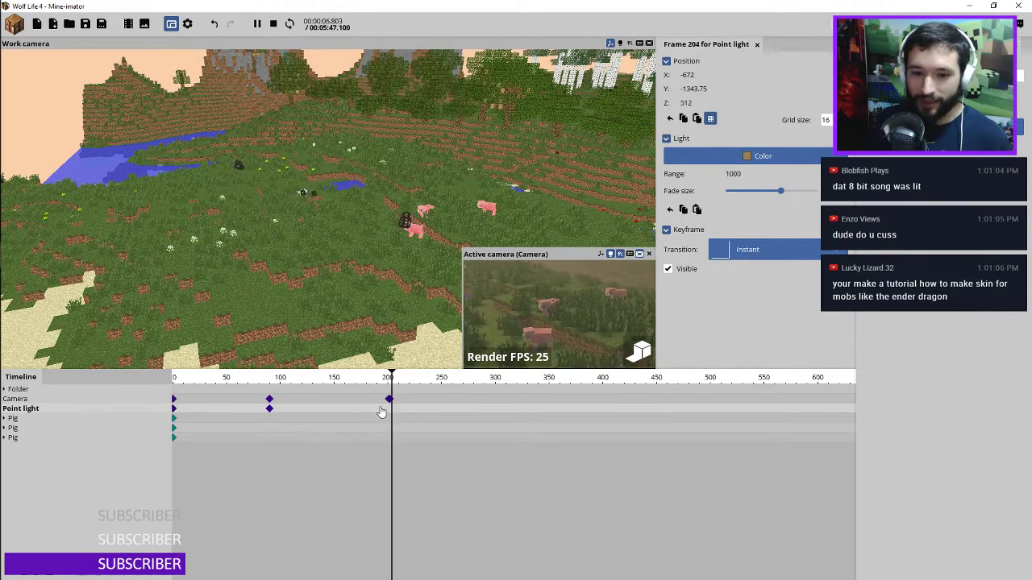
Lower the frame 90 point light to Z 432 and replay the shot several times from just before the cut
{"action": "key", "text": "space"}
{"action": "left_click", "coordinate": [269, 410]}
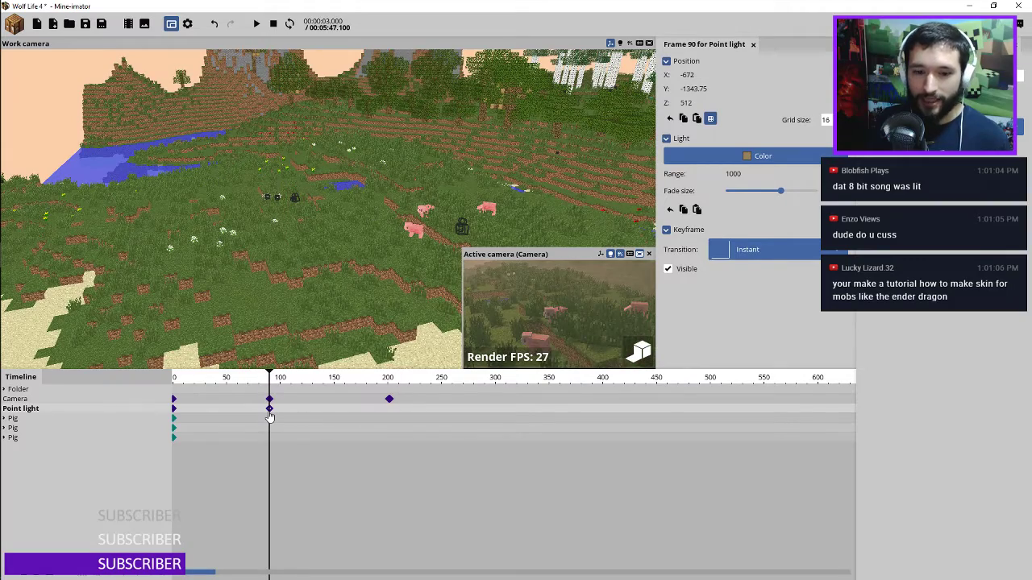
{"action": "right_click_drag", "start_coordinate": [331, 298], "coordinate": [355, 268]}
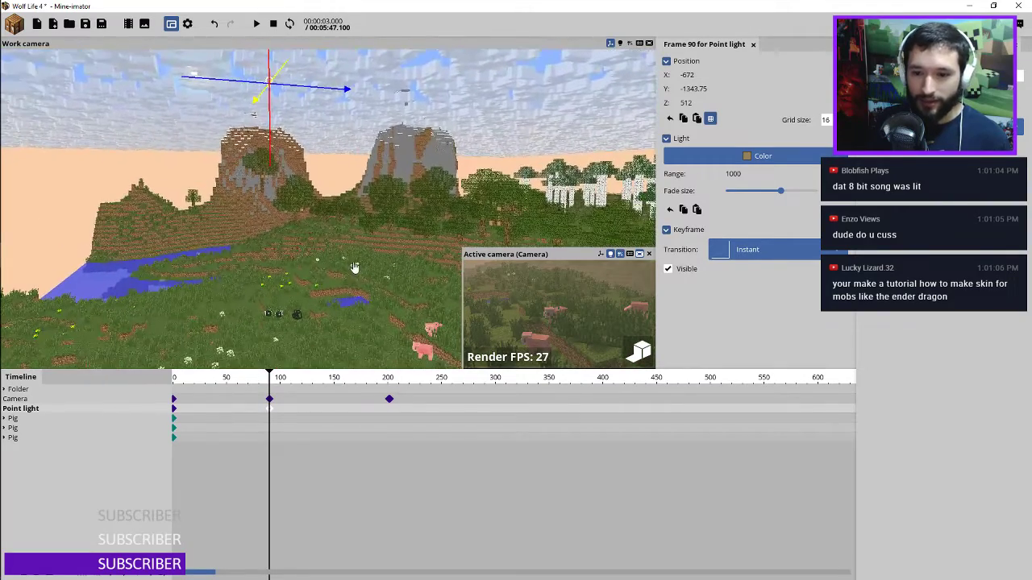
{"action": "left_click_drag", "start_coordinate": [268, 113], "coordinate": [295, 197]}
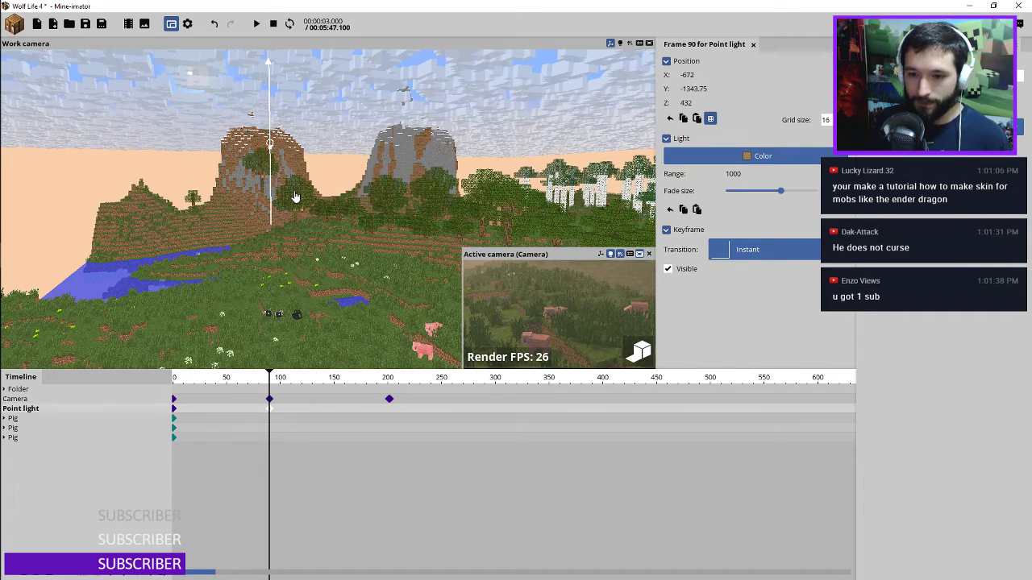
{"action": "left_click", "coordinate": [255, 379]}
{"action": "key", "text": "space"}
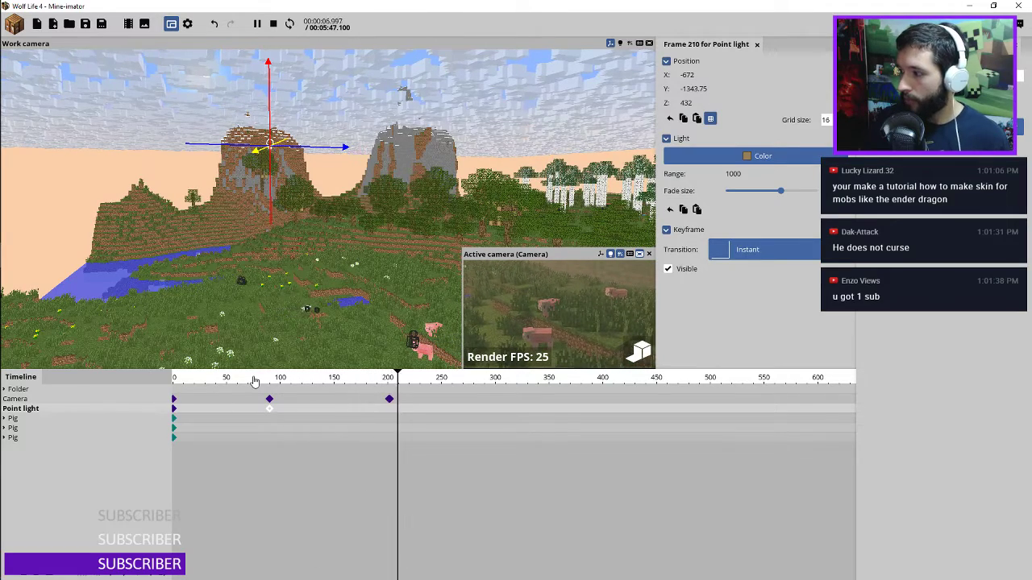
{"action": "key", "text": "space"}
{"action": "key", "text": "space"}
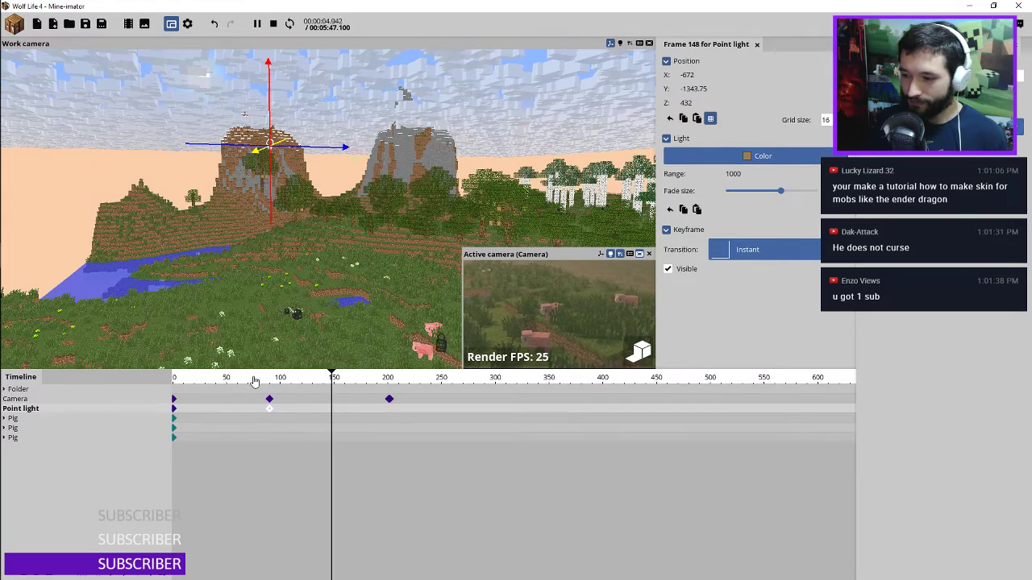
{"action": "key", "text": "space"}
{"action": "key", "text": "space"}
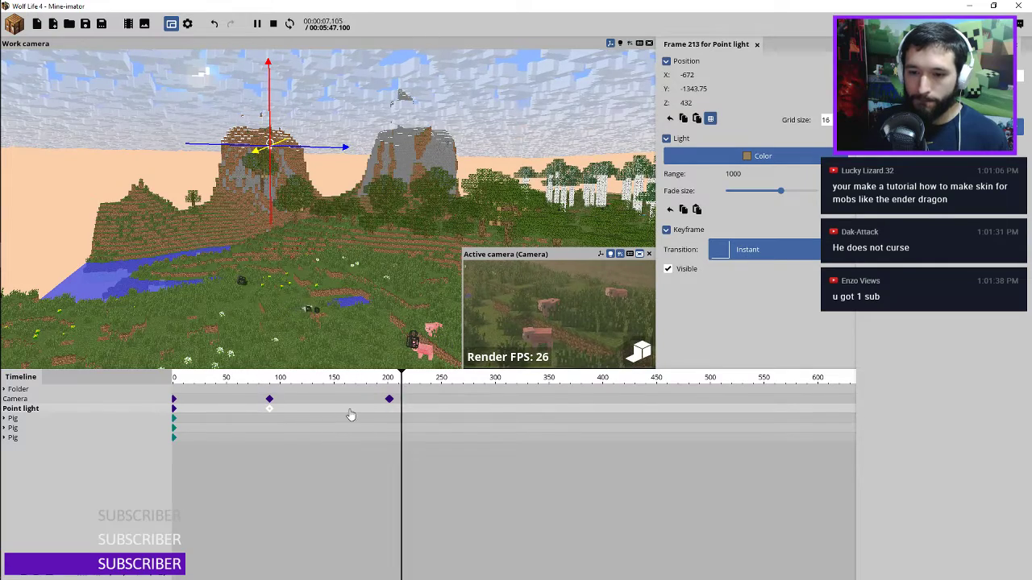
Review the camera move toward the frame 202 keyframe by replaying it from before the frame 90 cut and from near frame 194
{"action": "left_click", "coordinate": [390, 401]}
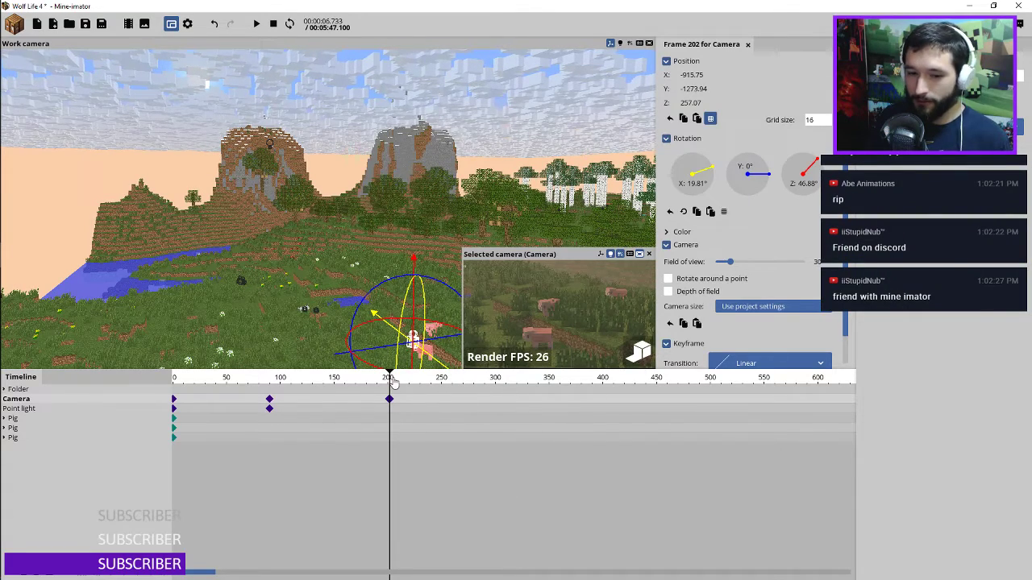
{"action": "left_click", "coordinate": [283, 379]}
{"action": "left_click", "coordinate": [252, 385]}
{"action": "key", "text": "space"}
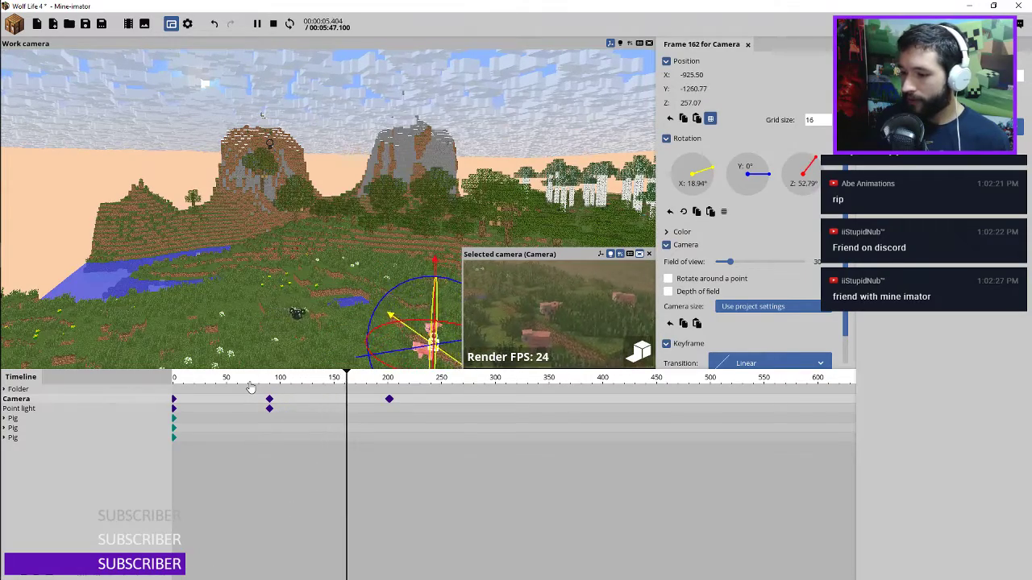
{"action": "left_click", "coordinate": [251, 385]}
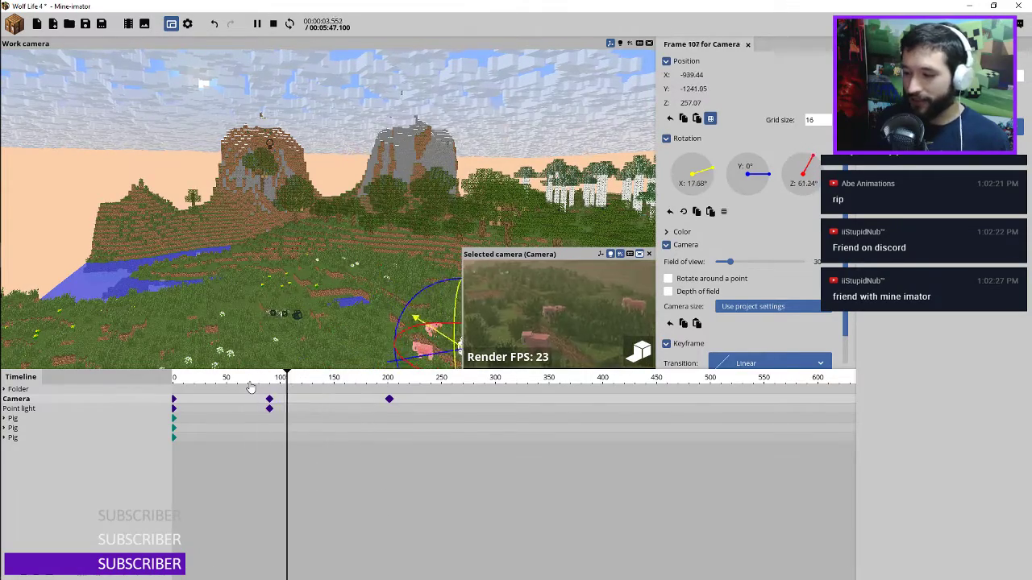
{"action": "left_click", "coordinate": [382, 383]}
{"action": "key", "text": "space"}
{"action": "key", "text": "space"}
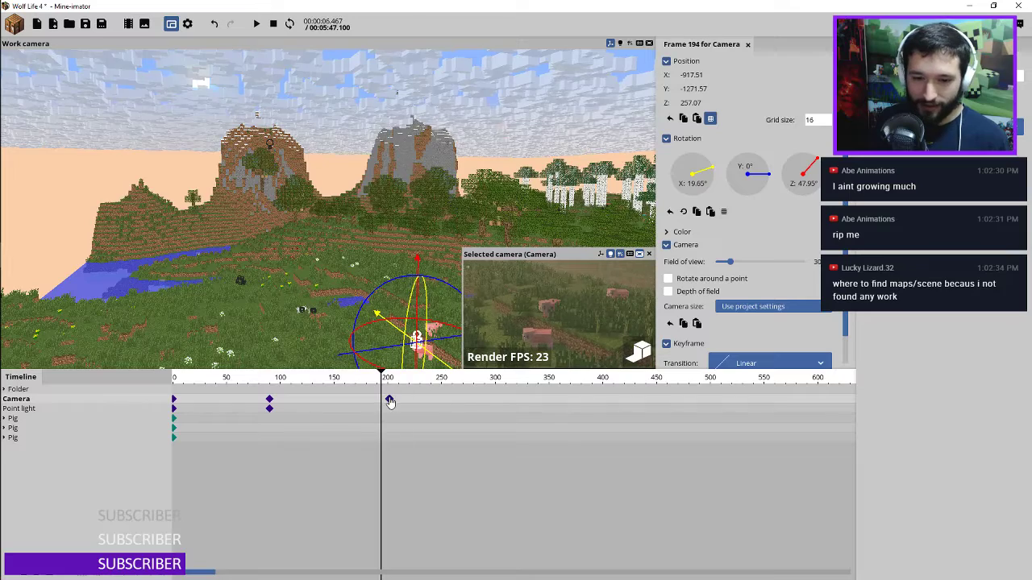
Compare the camera keyframes at frames 201 and 202, and play across them from frame 189
{"action": "left_click", "coordinate": [389, 399]}
{"action": "scroll", "coordinate": [395, 410], "scroll_direction": "up", "scroll_amount": 5, "text": "ctrl"}
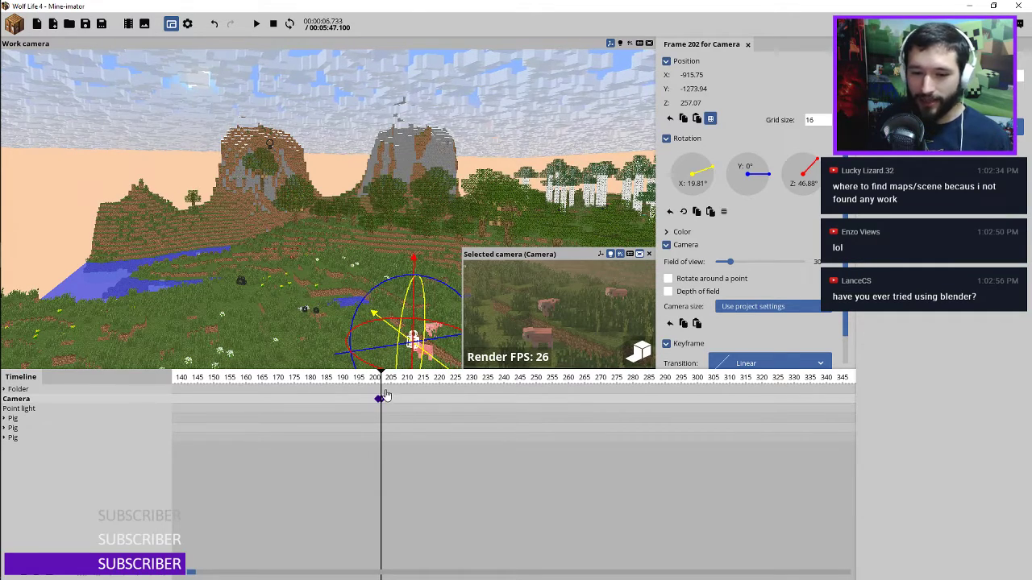
{"action": "scroll", "coordinate": [384, 388], "scroll_direction": "up", "scroll_amount": 1, "text": "ctrl"}
{"action": "scroll", "coordinate": [389, 426], "scroll_direction": "up", "scroll_amount": 2, "text": "ctrl"}
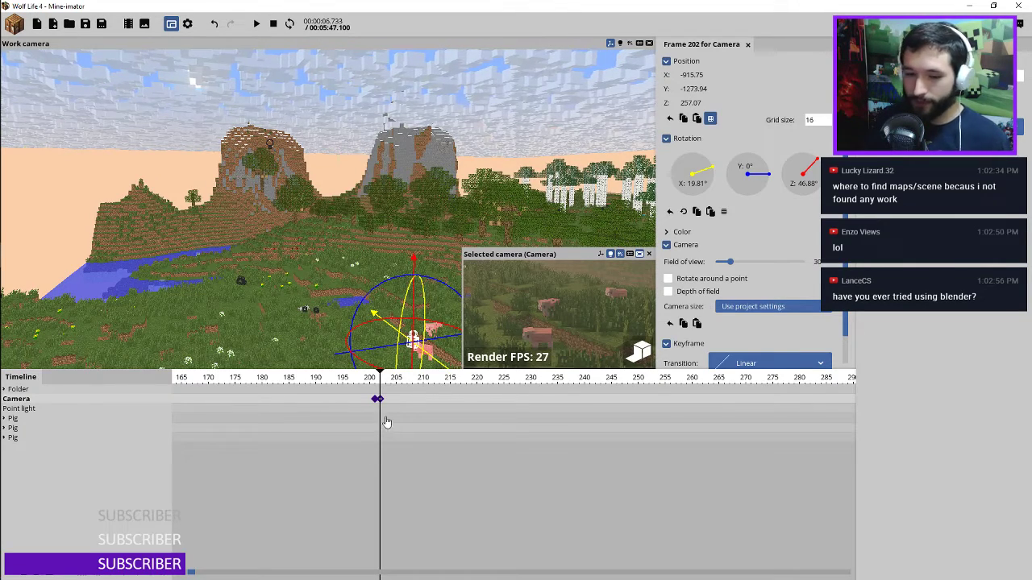
{"action": "left_click", "coordinate": [374, 388]}
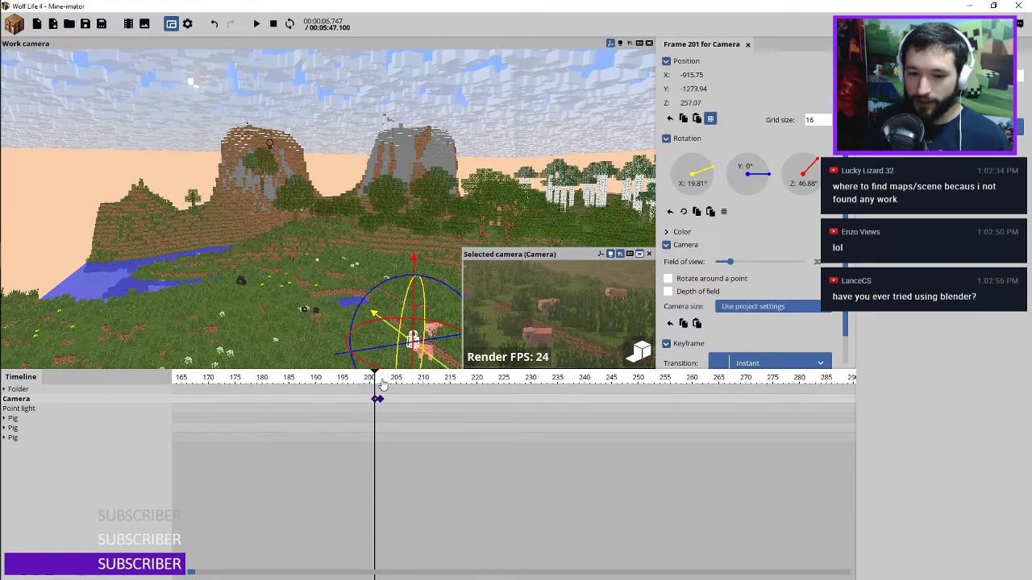
{"action": "left_click", "coordinate": [380, 389]}
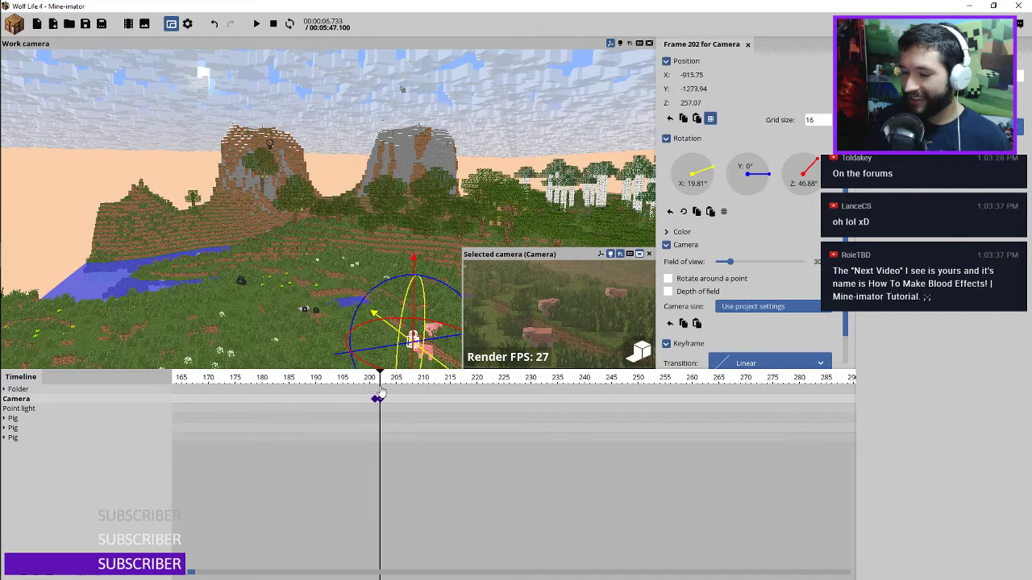
{"action": "left_click", "coordinate": [373, 379]}
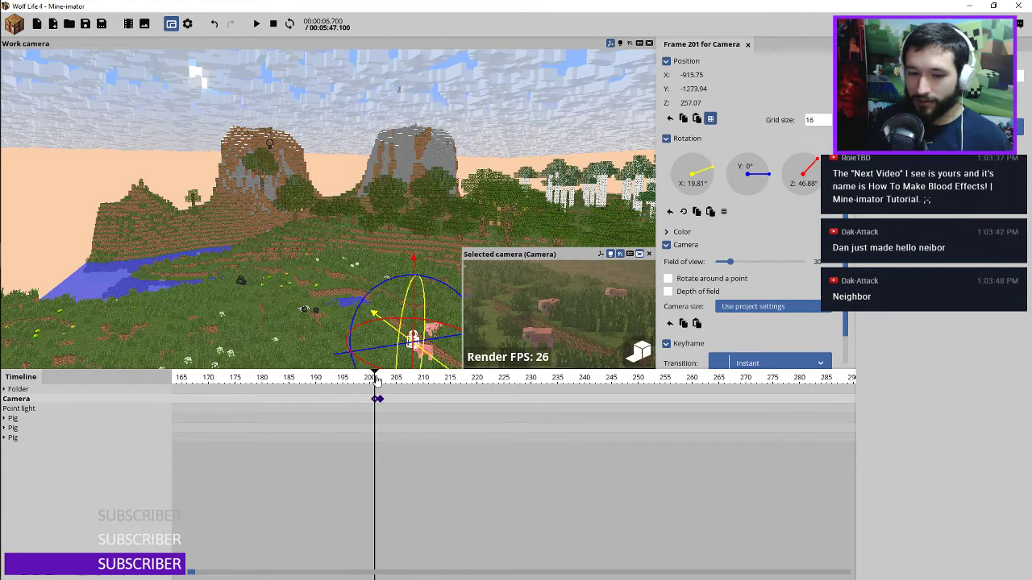
{"action": "left_click_drag", "start_coordinate": [377, 380], "coordinate": [311, 381]}
{"action": "key", "text": "space"}
{"action": "key", "text": "space"}
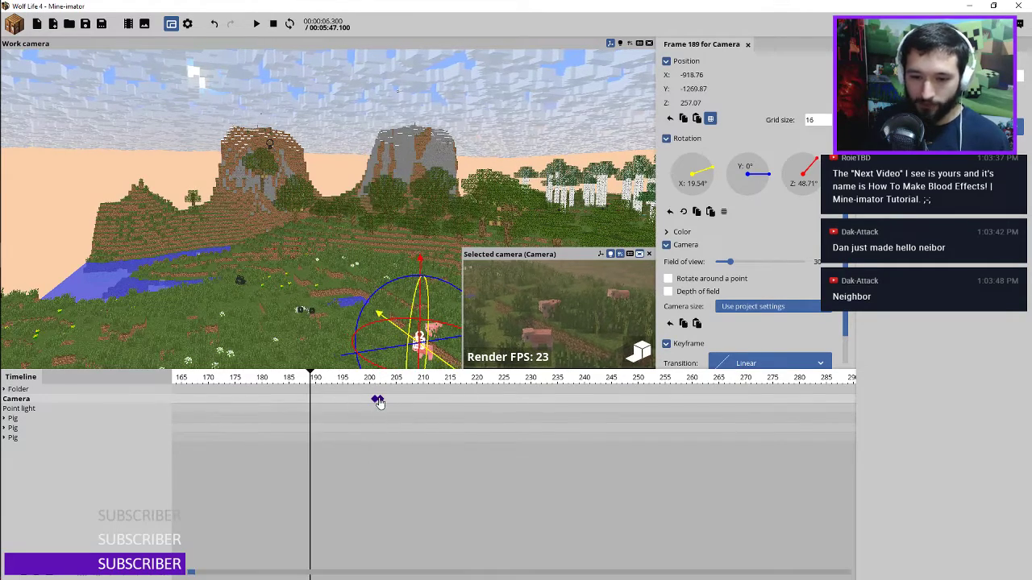
{"action": "left_click", "coordinate": [378, 399]}
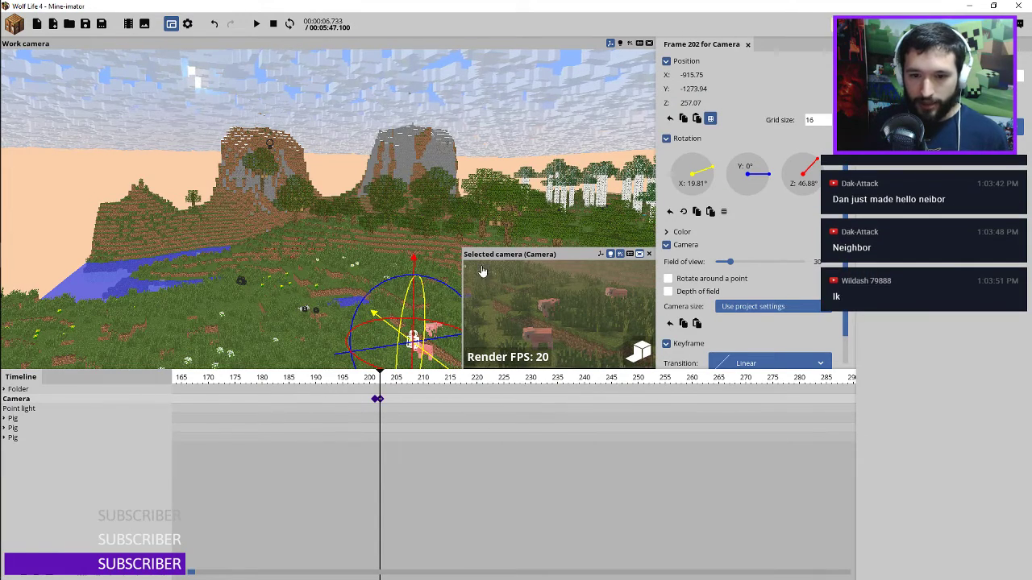
Examine the last pig's head keyframe at frame 120 up close and play the pig's motion through the end of the shot
{"action": "left_click", "coordinate": [4, 438]}
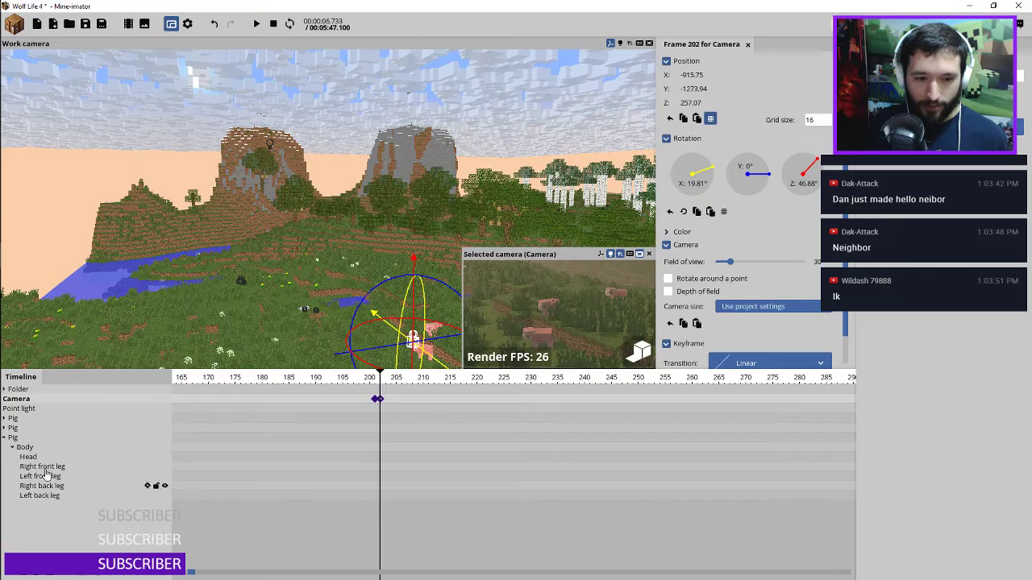
{"action": "left_click", "coordinate": [34, 457]}
{"action": "scroll", "coordinate": [652, 492], "scroll_direction": "left", "scroll_amount": 6}
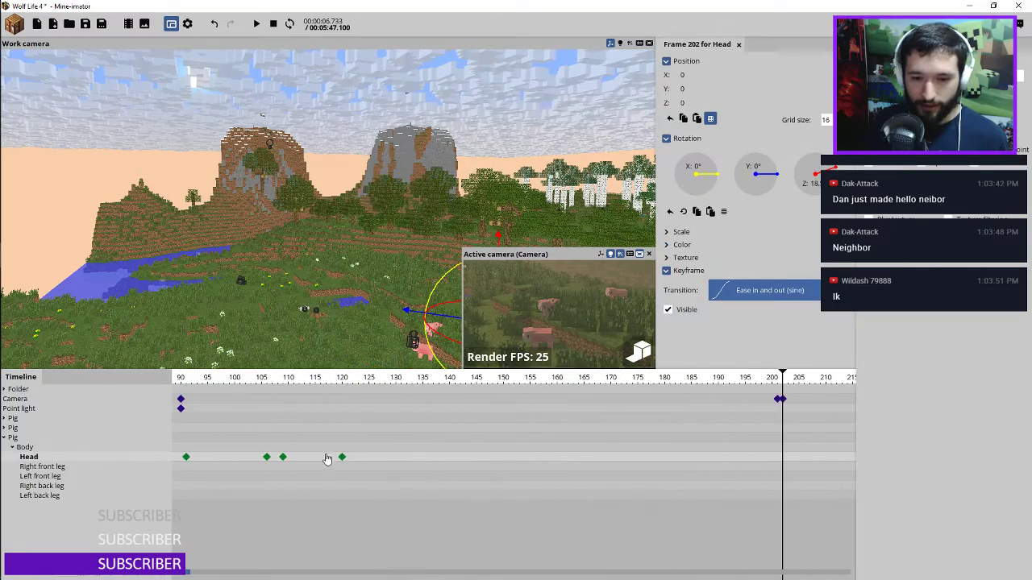
{"action": "double_click", "coordinate": [342, 457]}
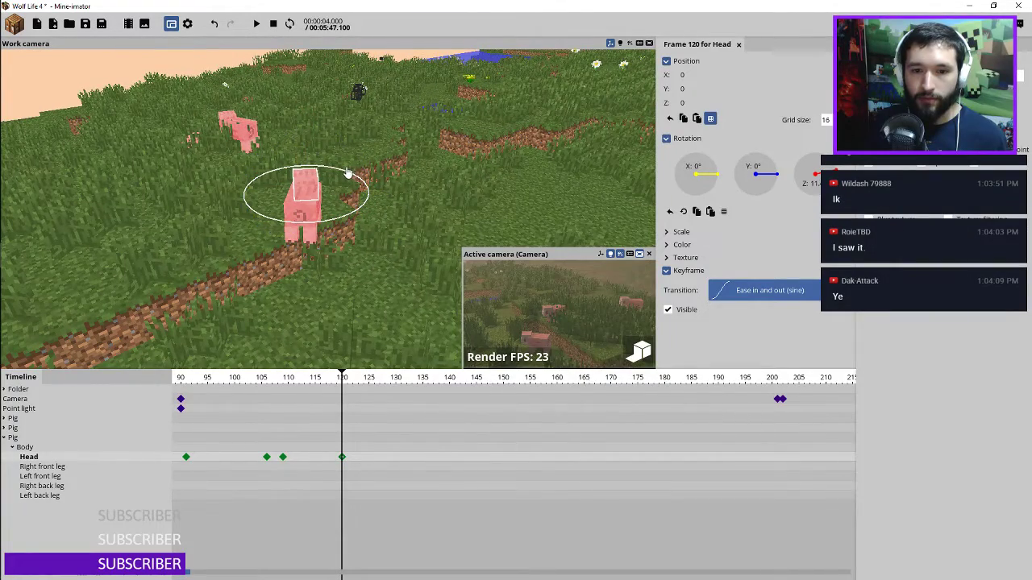
{"action": "left_click", "coordinate": [5, 438]}
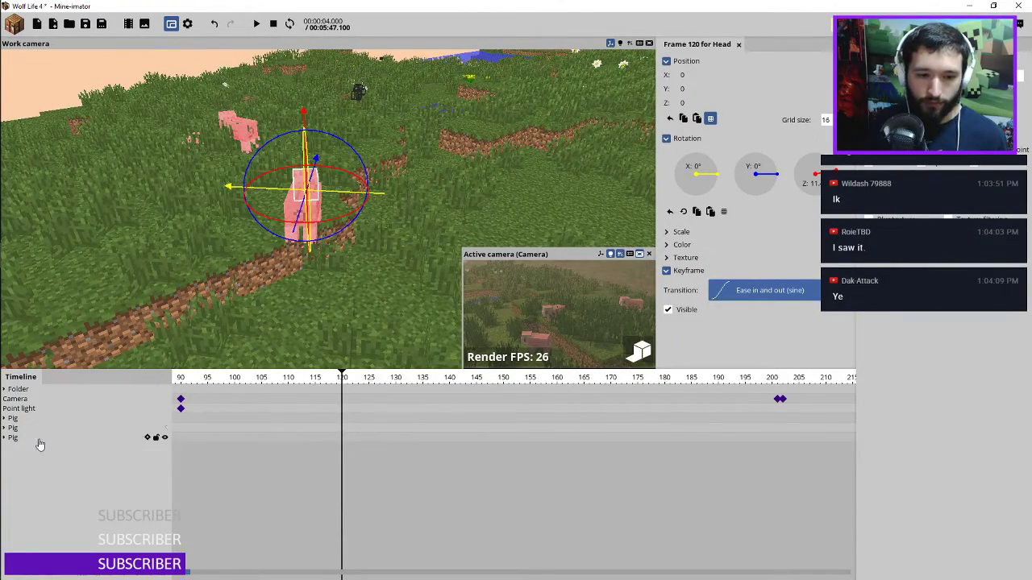
{"action": "left_click", "coordinate": [319, 377]}
{"action": "key", "text": "space"}
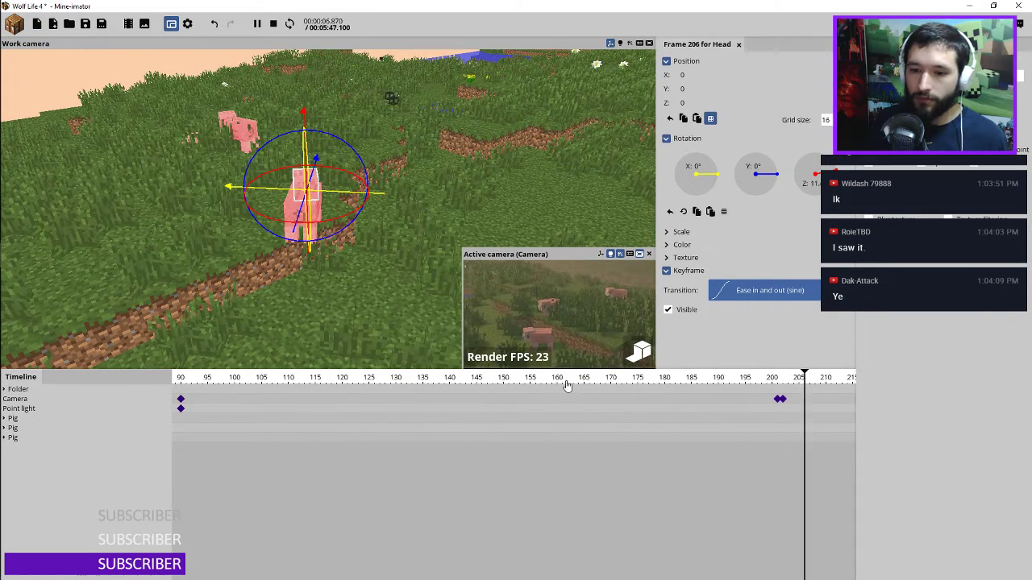
{"action": "key", "text": "space"}
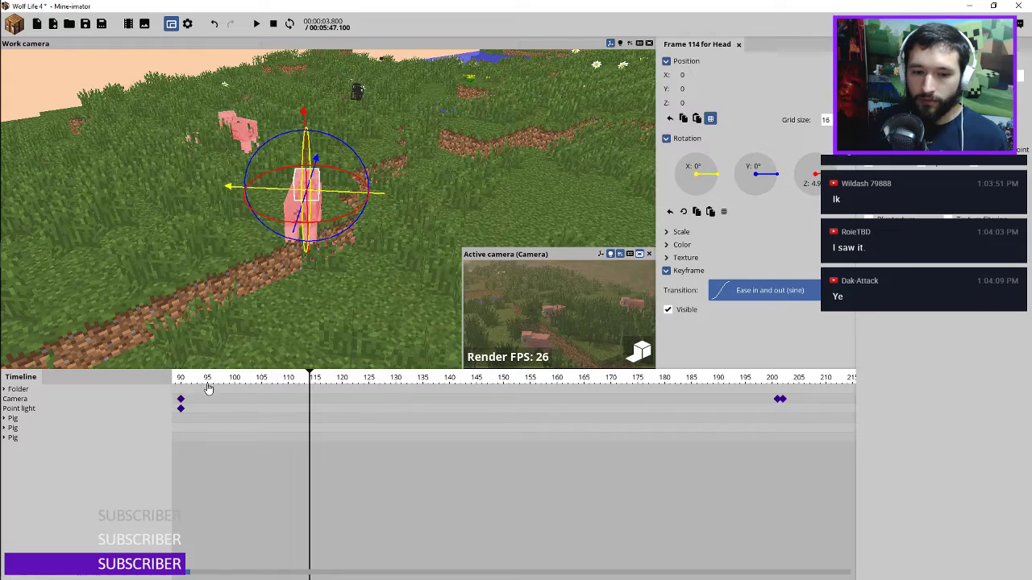
{"action": "key", "text": "space"}
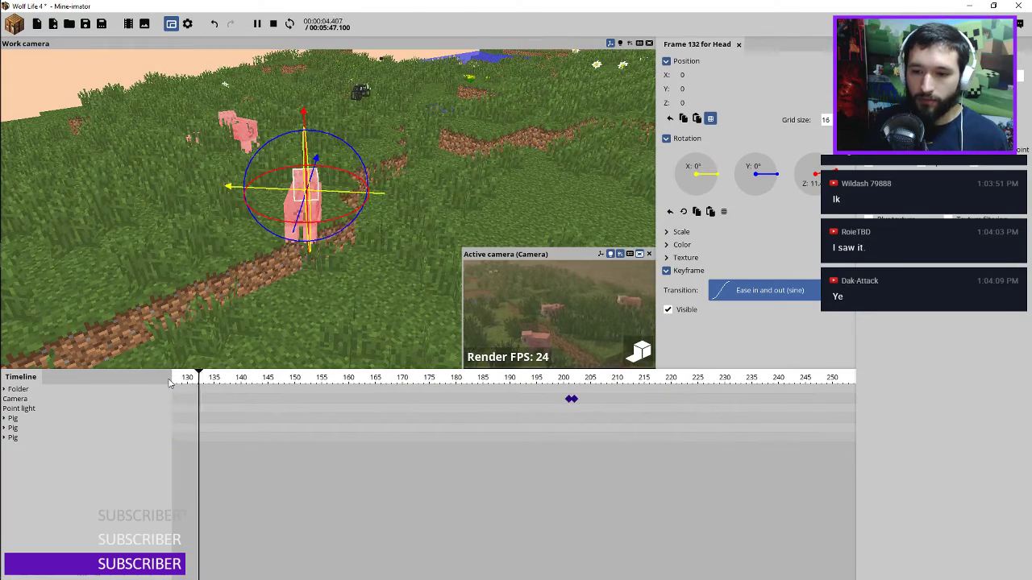
{"action": "key", "text": "space"}
Shift the last pig's head keyframes from frame 68 onward so that the group starts at frame 85, and play the shot
{"action": "left_click", "coordinate": [5, 437]}
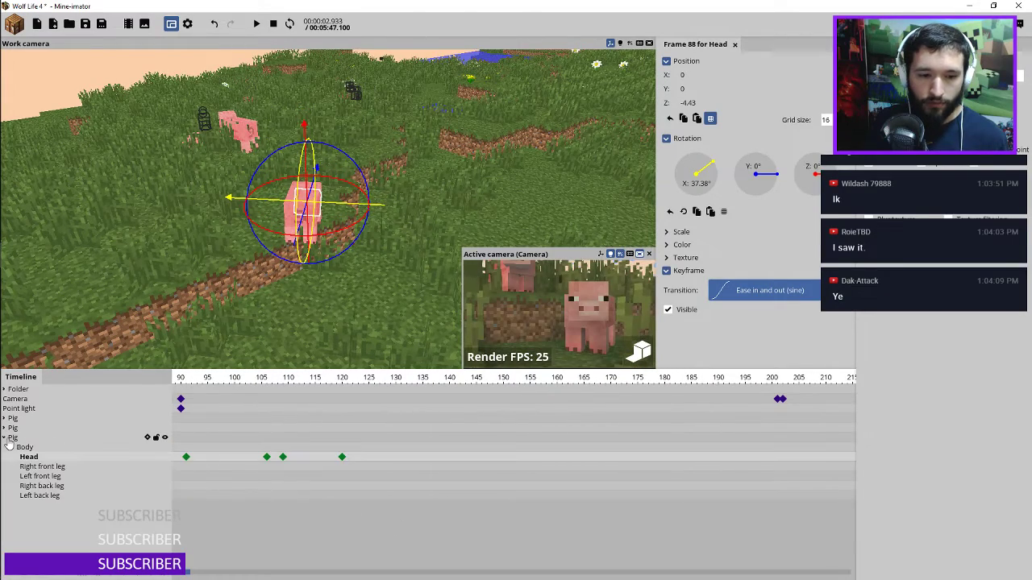
{"action": "scroll", "coordinate": [322, 484], "scroll_direction": "up", "scroll_amount": 3}
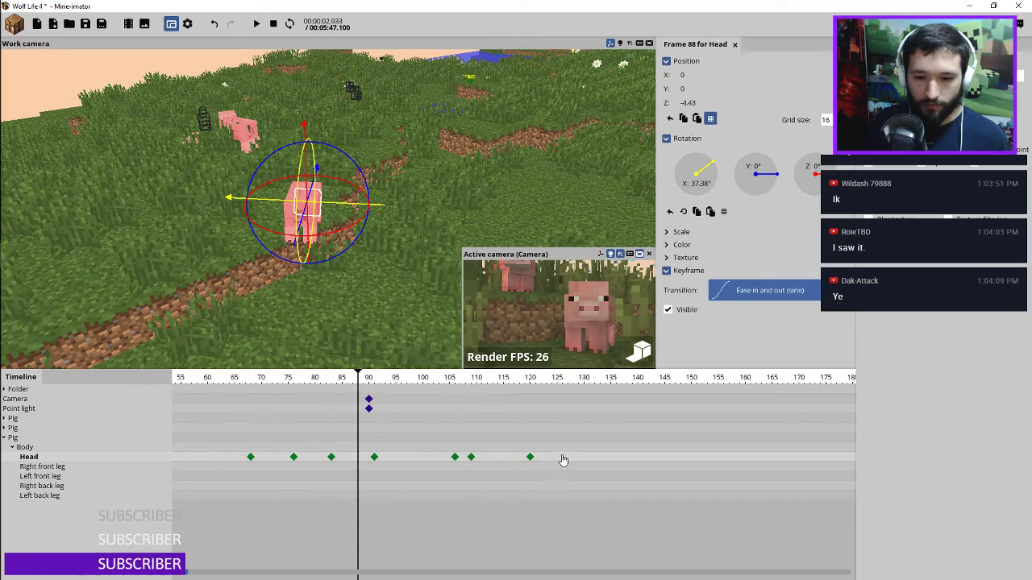
{"action": "left_click_drag", "start_coordinate": [562, 460], "coordinate": [337, 457]}
{"action": "key", "text": "space"}
{"action": "key", "text": "space"}
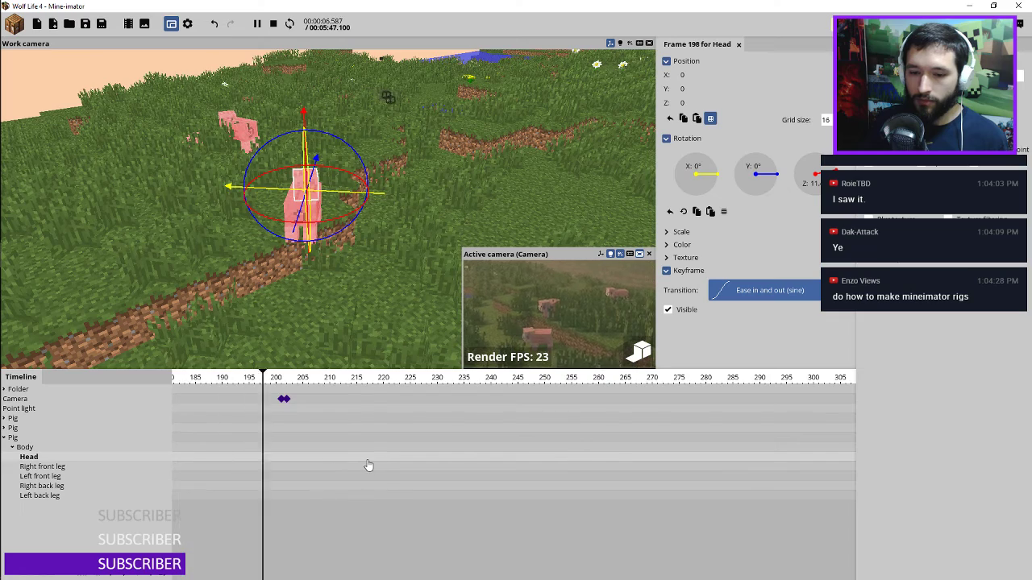
{"action": "key", "text": "space"}
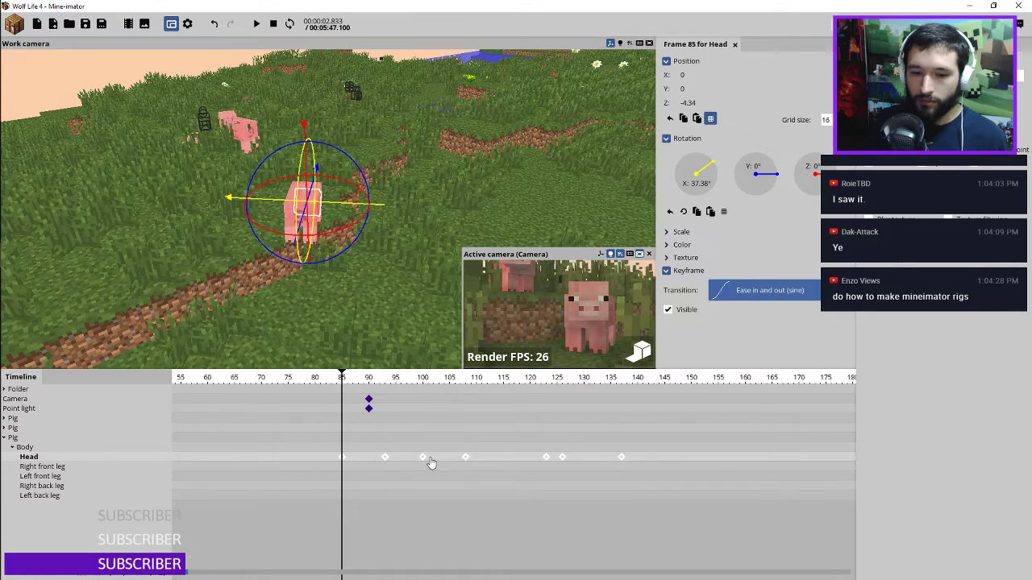
{"action": "scroll", "coordinate": [431, 459], "scroll_direction": "down", "scroll_amount": 2}
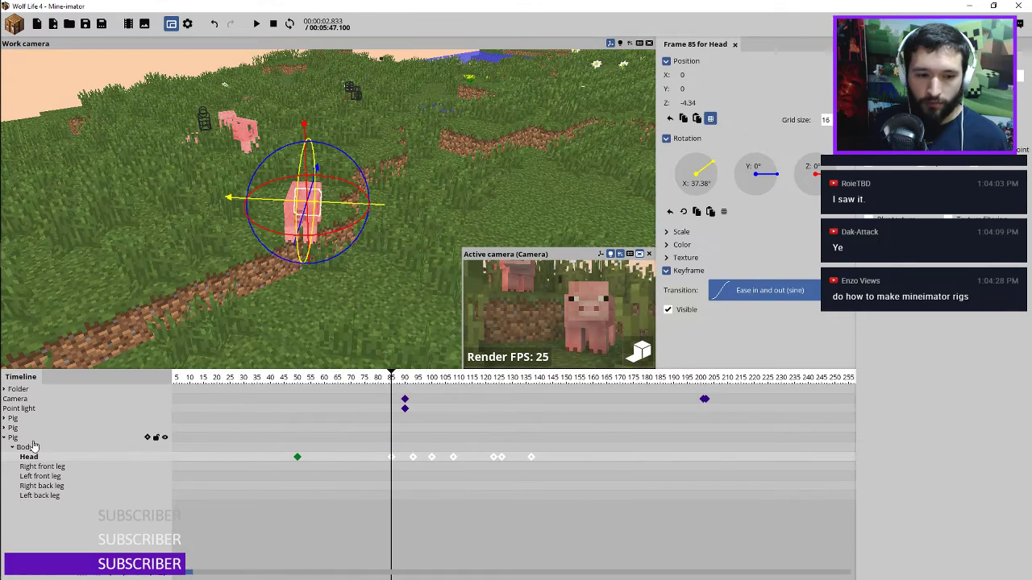
{"action": "left_click", "coordinate": [7, 439]}
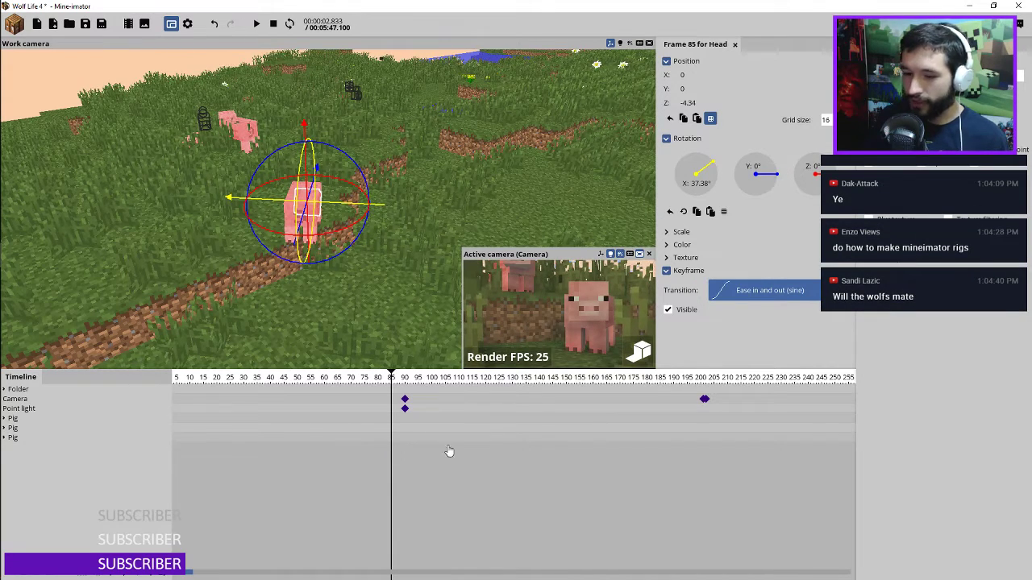
Play repeatedly across the frame 201 and 202 camera keyframes from frame 200 to check the end of the camera move
{"action": "left_click_drag", "start_coordinate": [546, 380], "coordinate": [701, 443]}
{"action": "scroll", "coordinate": [699, 445], "scroll_direction": "up", "scroll_amount": 3}
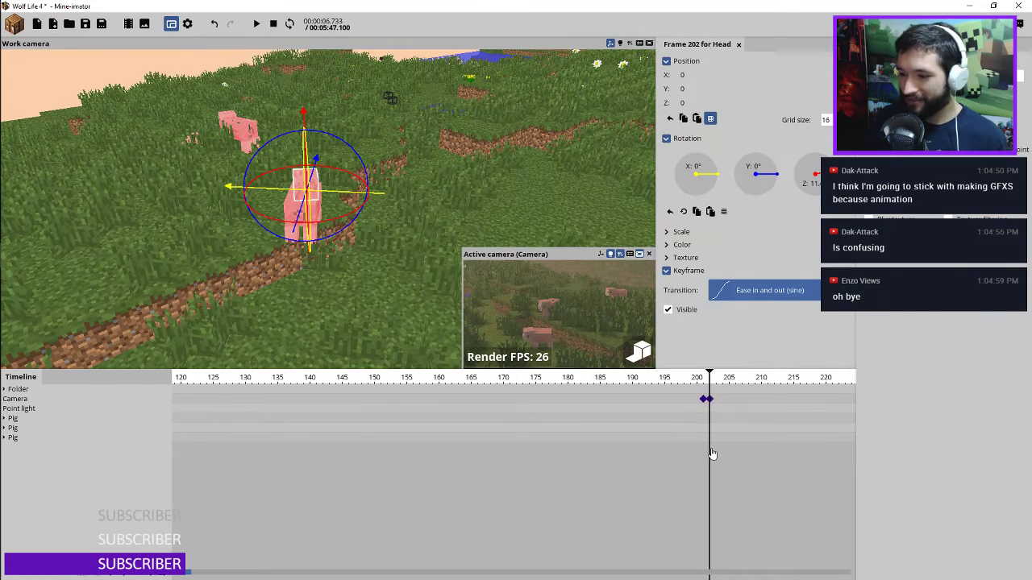
{"action": "left_click", "coordinate": [700, 381]}
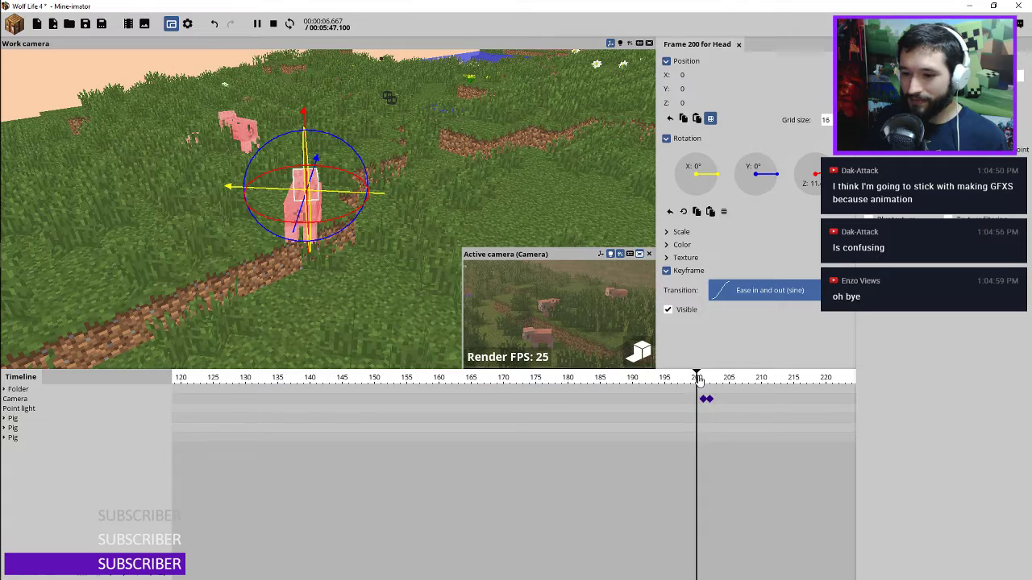
{"action": "key", "text": "space"}
{"action": "left_click", "coordinate": [699, 381]}
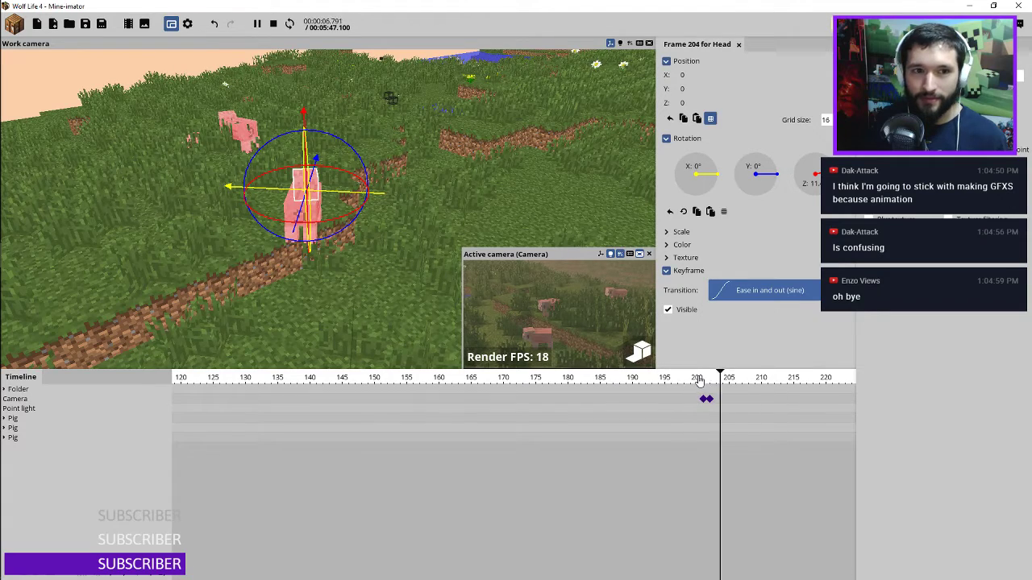
{"action": "left_click_drag", "start_coordinate": [699, 381], "coordinate": [723, 409]}
{"action": "key", "text": "space"}
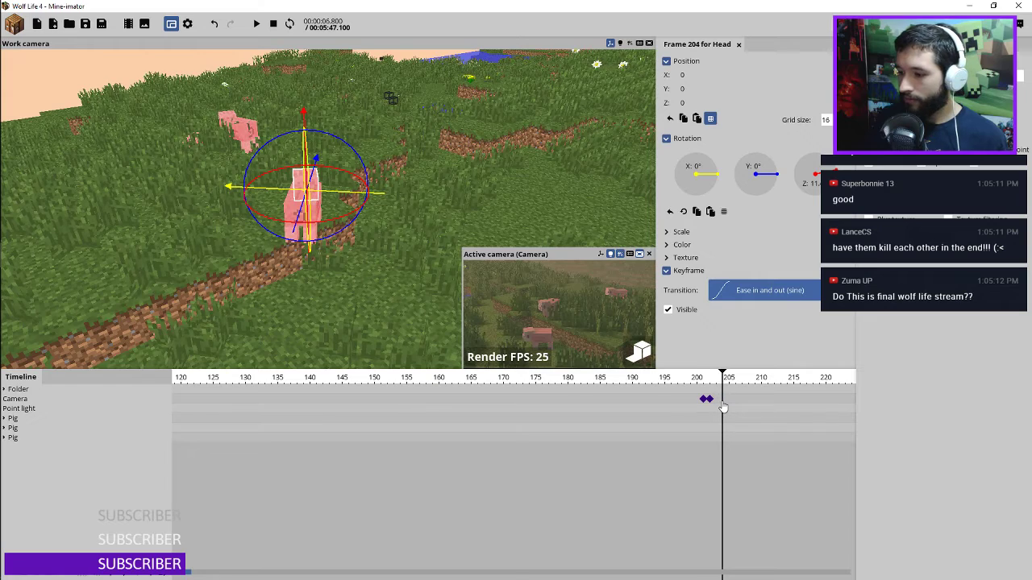
{"action": "middle_click_drag", "start_coordinate": [746, 440], "coordinate": [627, 453]}
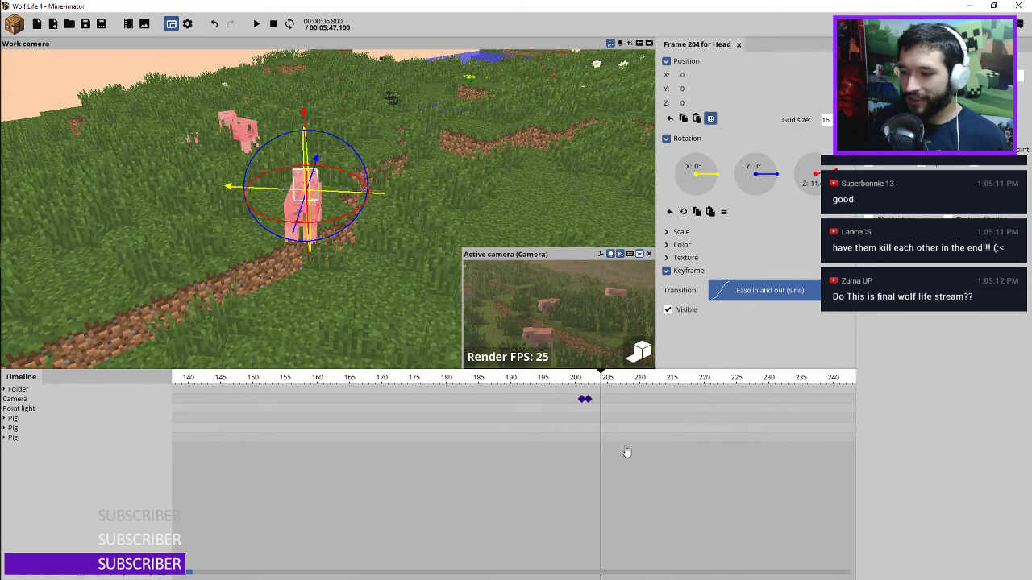
Compare the shot around camera keyframes 201 and 202, and play past the end of the camera move from frame 202
{"action": "left_click_drag", "start_coordinate": [596, 379], "coordinate": [586, 382]}
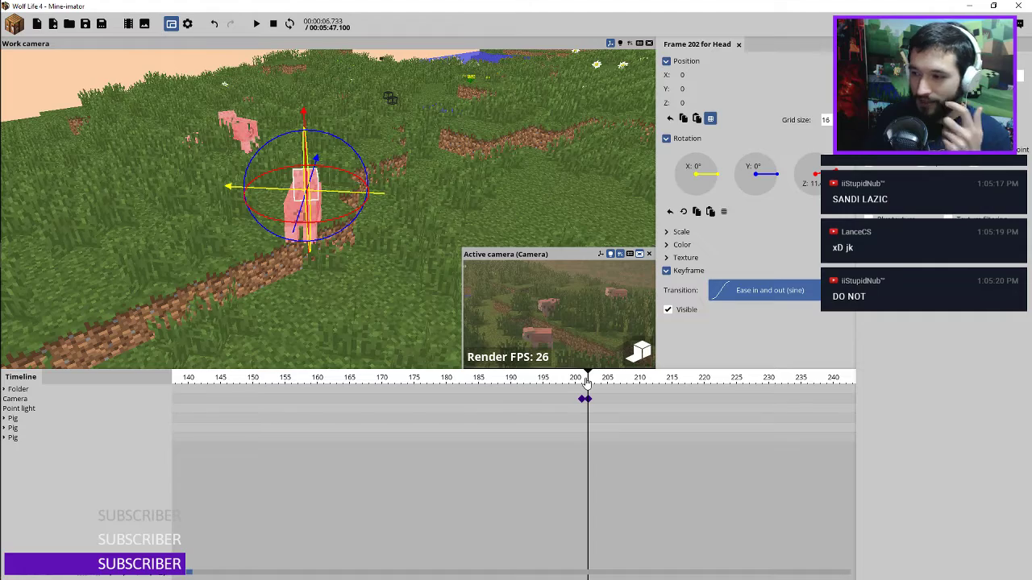
{"action": "left_click", "coordinate": [582, 382]}
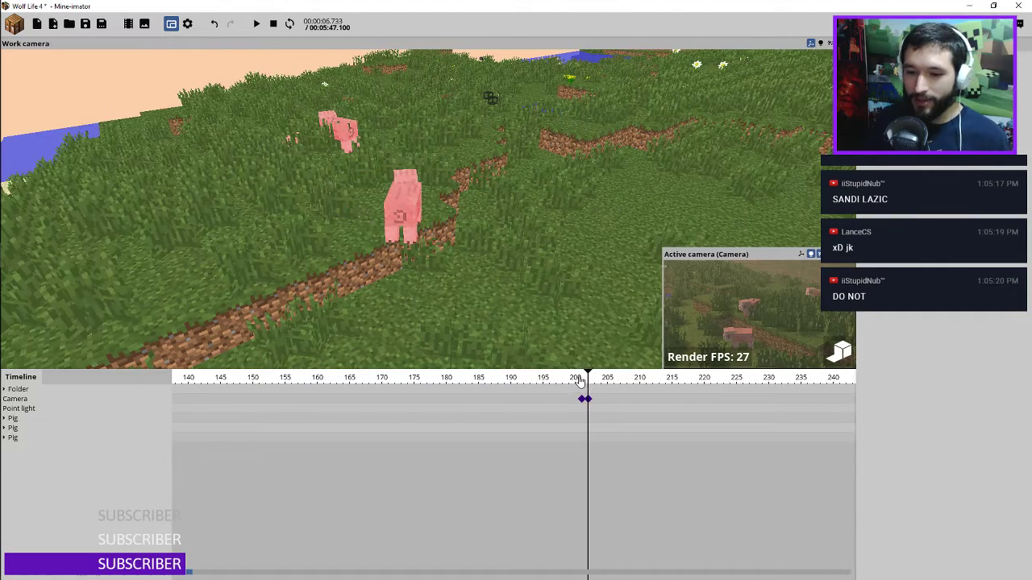
{"action": "mouse_move", "coordinate": [579, 381]}
{"action": "left_mouse_down"}
{"action": "mouse_move", "coordinate": [551, 382]}
{"action": "mouse_move", "coordinate": [601, 382]}
{"action": "mouse_move", "coordinate": [550, 382]}
{"action": "mouse_move", "coordinate": [588, 390]}
{"action": "left_mouse_up"}
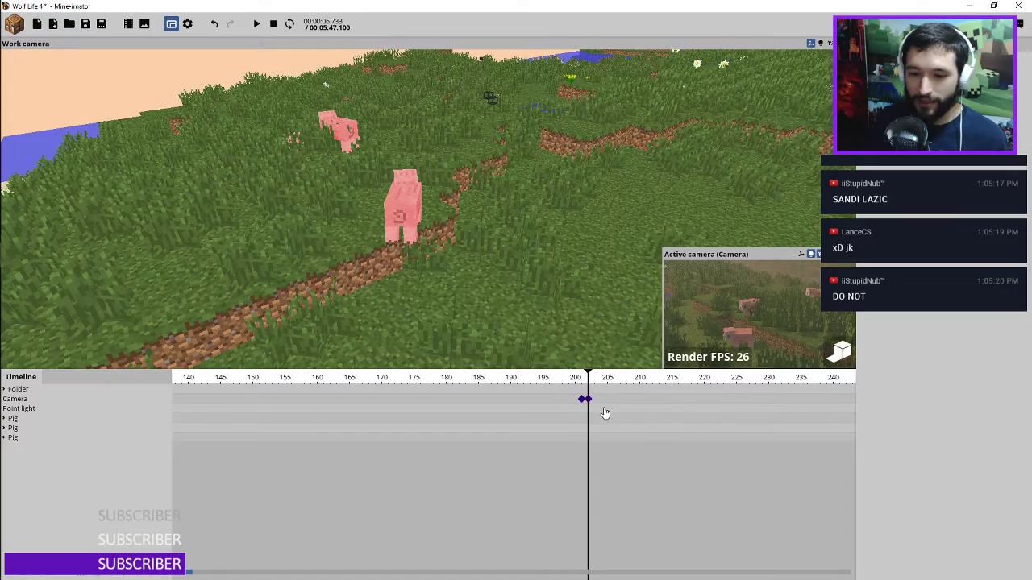
{"action": "scroll", "coordinate": [604, 413], "scroll_direction": "down", "scroll_amount": 3}
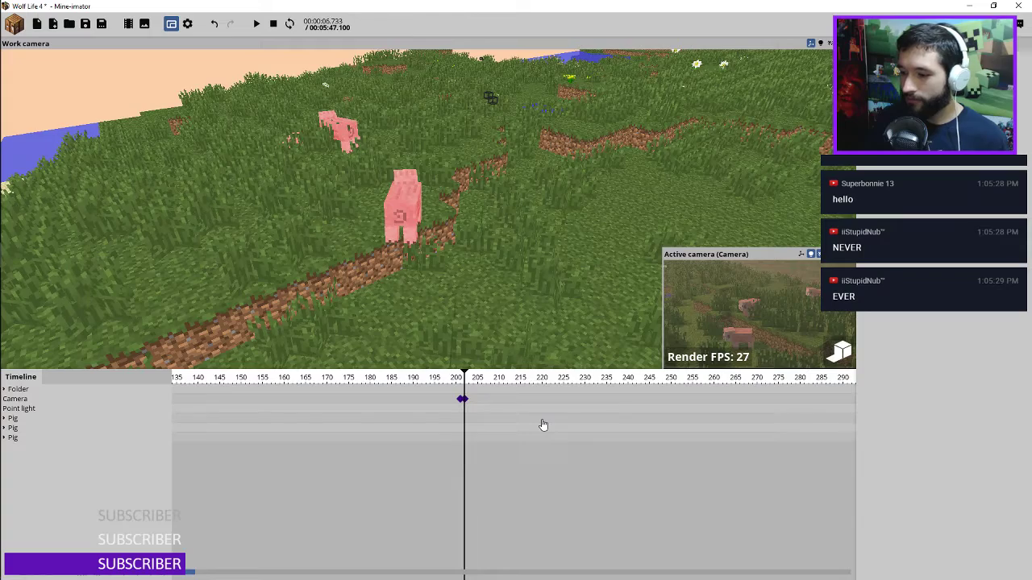
{"action": "key", "text": "space"}
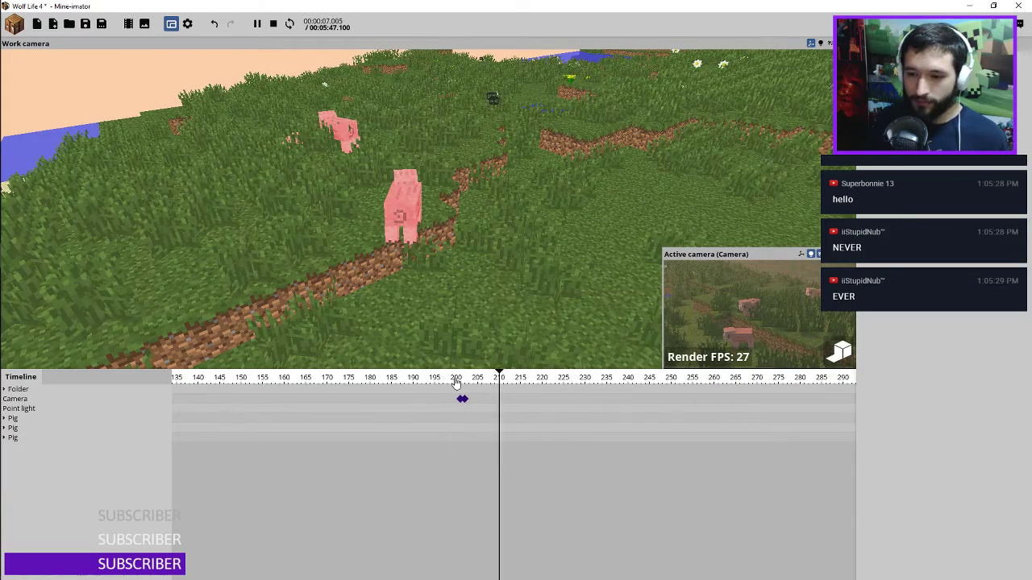
Fly the frame 202 camera into the forest, low over the grass, at about X -173, Y -390, Z 217, and check the frames after it
{"action": "left_click", "coordinate": [466, 399]}
{"action": "left_click", "coordinate": [463, 400]}
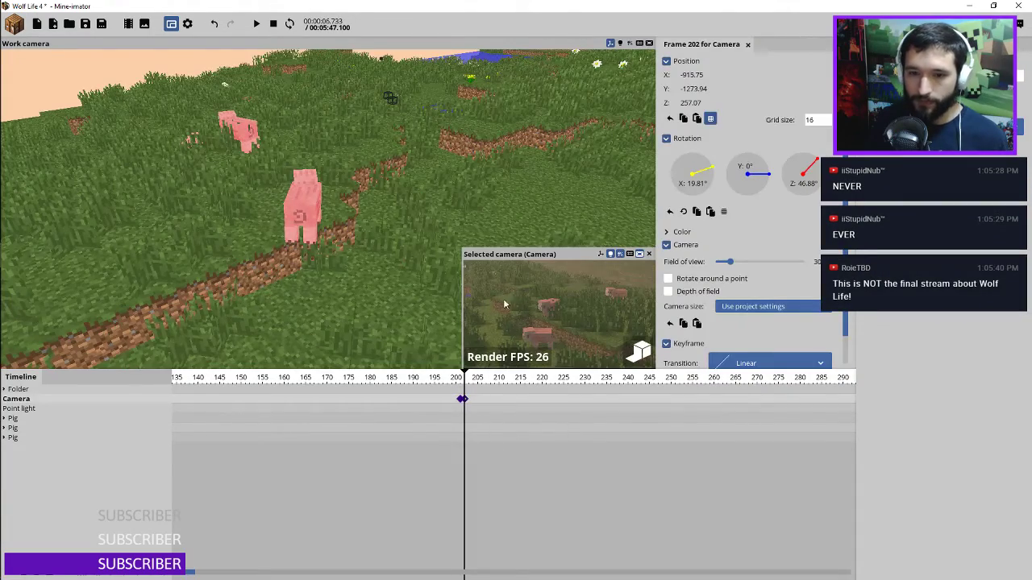
{"action": "right_click_drag", "start_coordinate": [569, 311], "coordinate": [569, 312]}
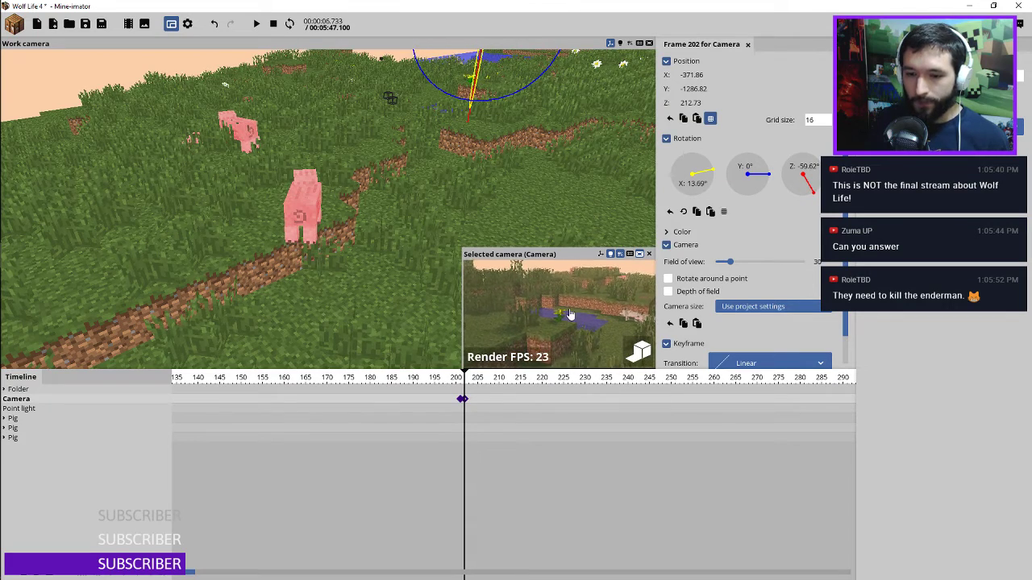
{"action": "left_click_drag", "start_coordinate": [458, 395], "coordinate": [532, 385]}
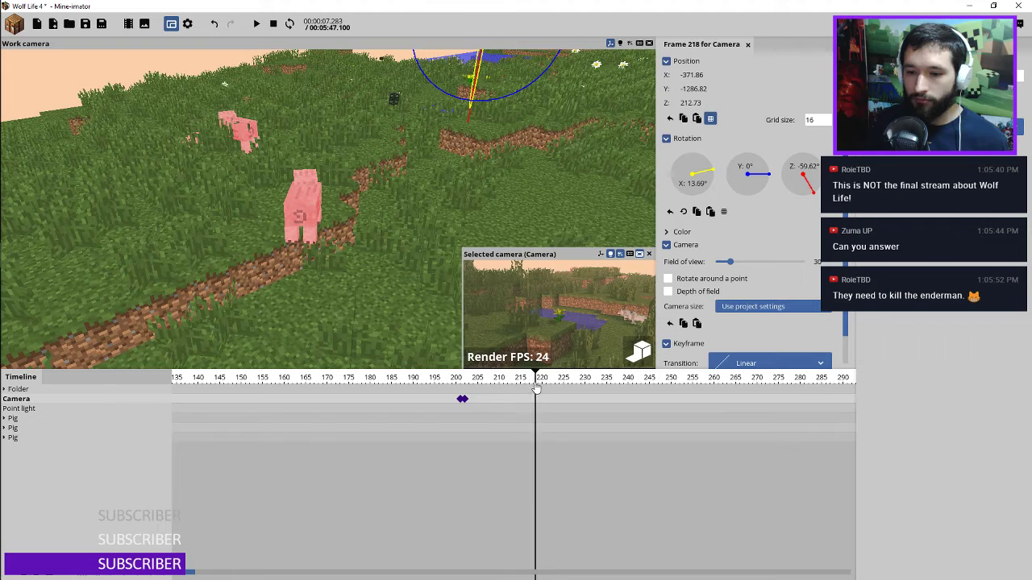
{"action": "left_click", "coordinate": [464, 401]}
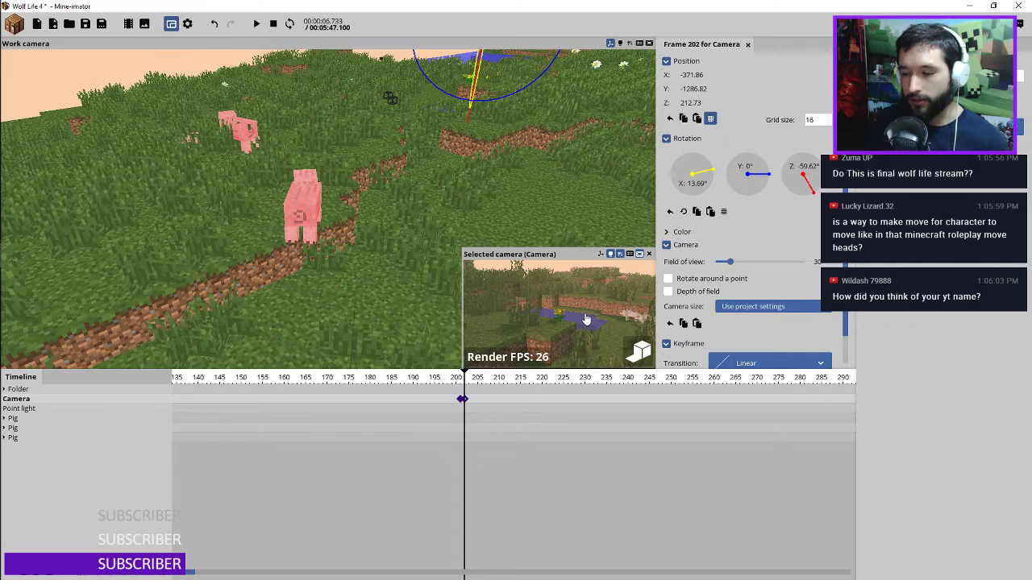
{"action": "right_click_drag", "start_coordinate": [577, 320], "coordinate": [209, 125]}
{"action": "key", "text": "a"}
{"action": "key", "text": "s"}
{"action": "key", "text": "w"}
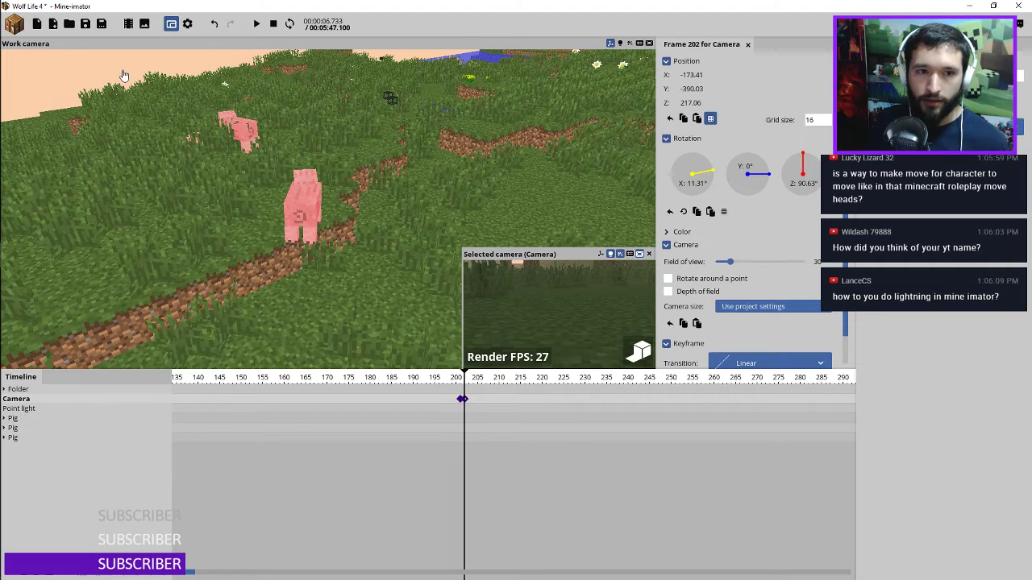
Find the Cow character model and create a cow in the scene
{"action": "left_click", "coordinate": [14, 23]}
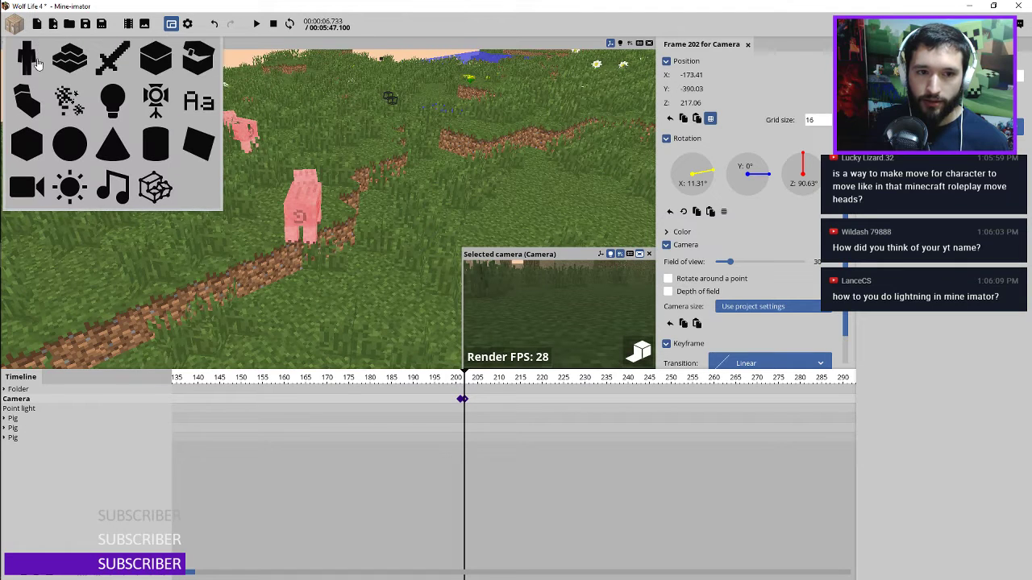
{"action": "left_click", "coordinate": [26, 58]}
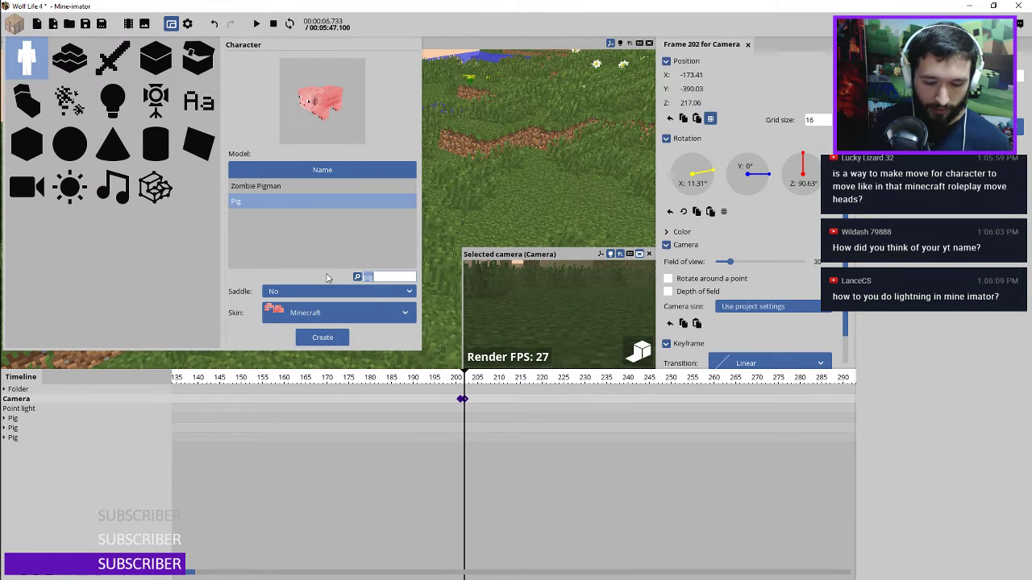
{"action": "key", "text": "BackSpace"}
{"action": "key", "text": "BackSpace"}
{"action": "key", "text": "BackSpace"}
{"action": "type", "text": "cow"}
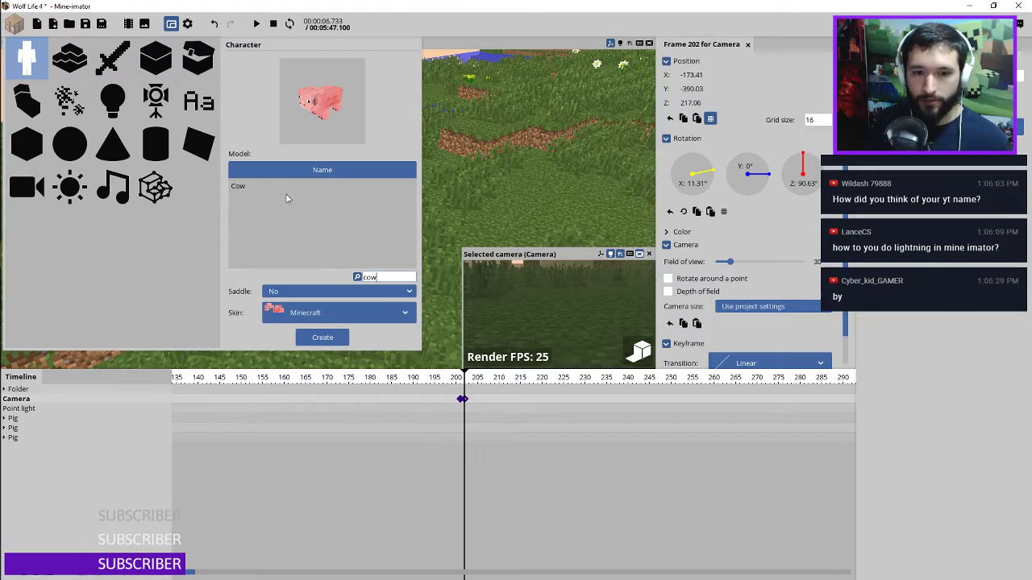
{"action": "left_click", "coordinate": [252, 187]}
{"action": "left_click", "coordinate": [323, 338]}
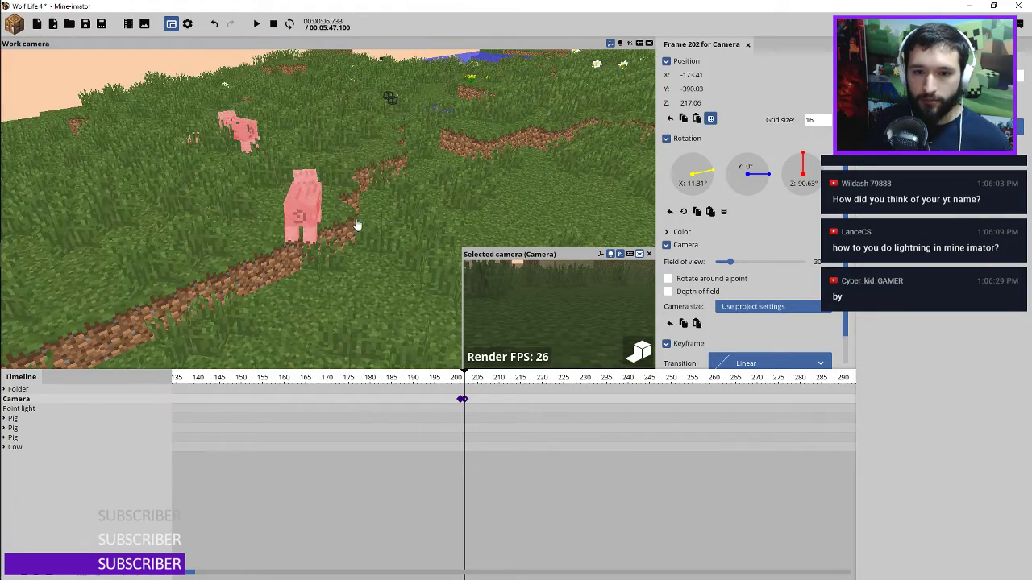
Move the cow at frame 202 into the forest near the camera, to X -112, Y -384, Z 208
{"action": "key", "text": "w"}
{"action": "right_click_drag", "start_coordinate": [357, 226], "coordinate": [292, 255]}
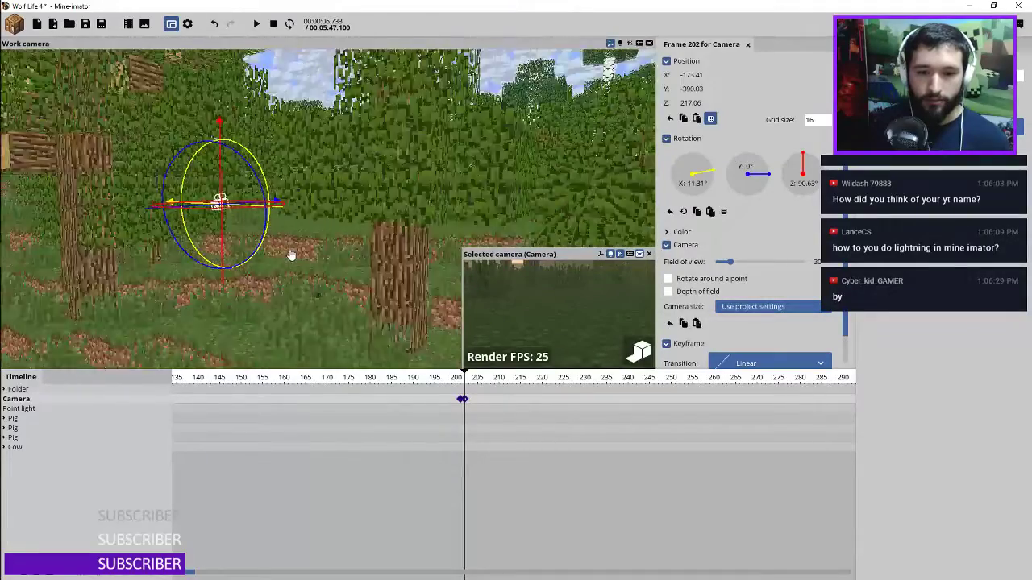
{"action": "left_click", "coordinate": [55, 450]}
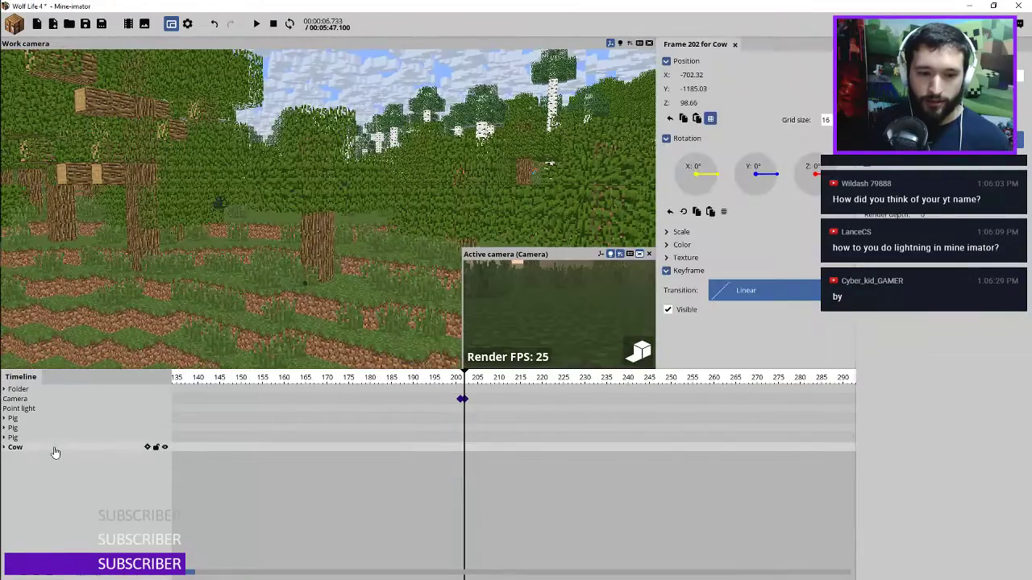
{"action": "double_click", "coordinate": [54, 450]}
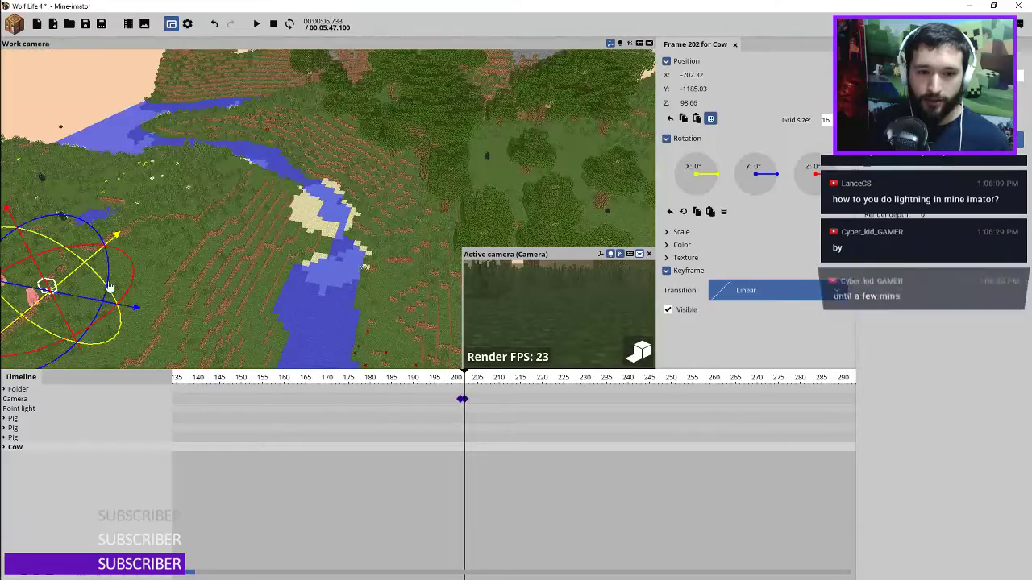
{"action": "left_click_drag", "start_coordinate": [73, 284], "coordinate": [244, 179]}
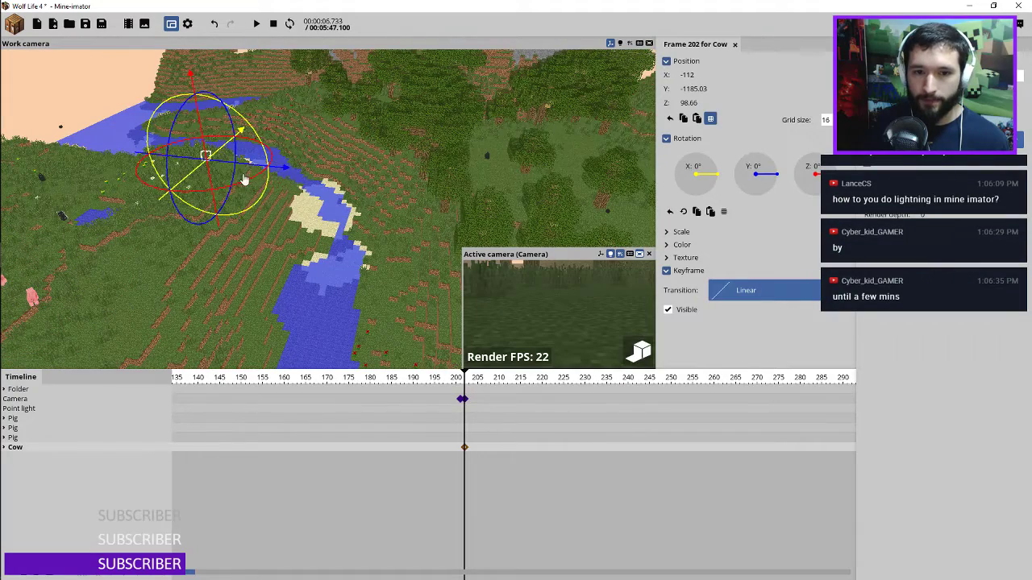
{"action": "right_click", "coordinate": [691, 104]}
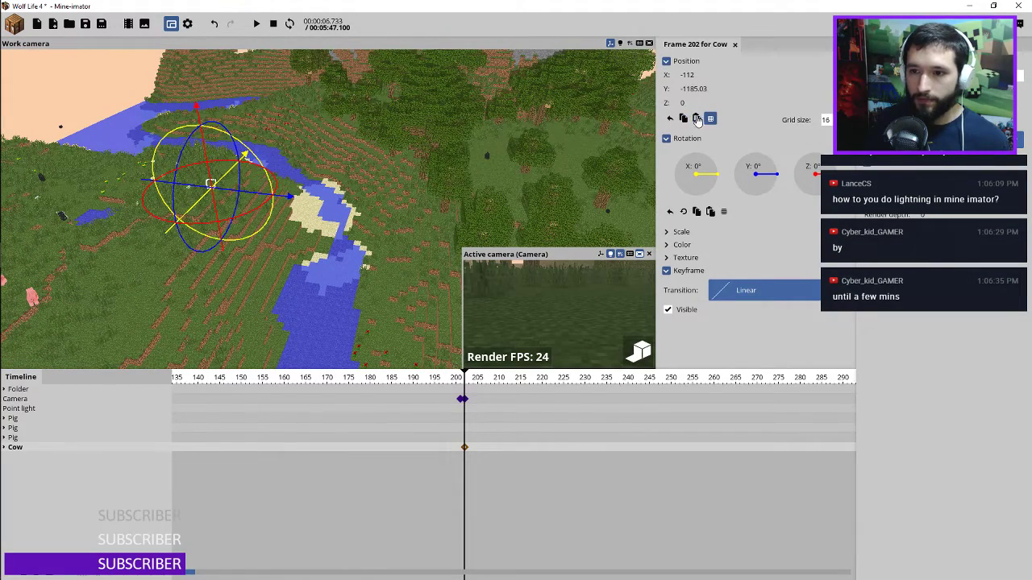
{"action": "left_click_drag", "start_coordinate": [210, 183], "coordinate": [479, 216]}
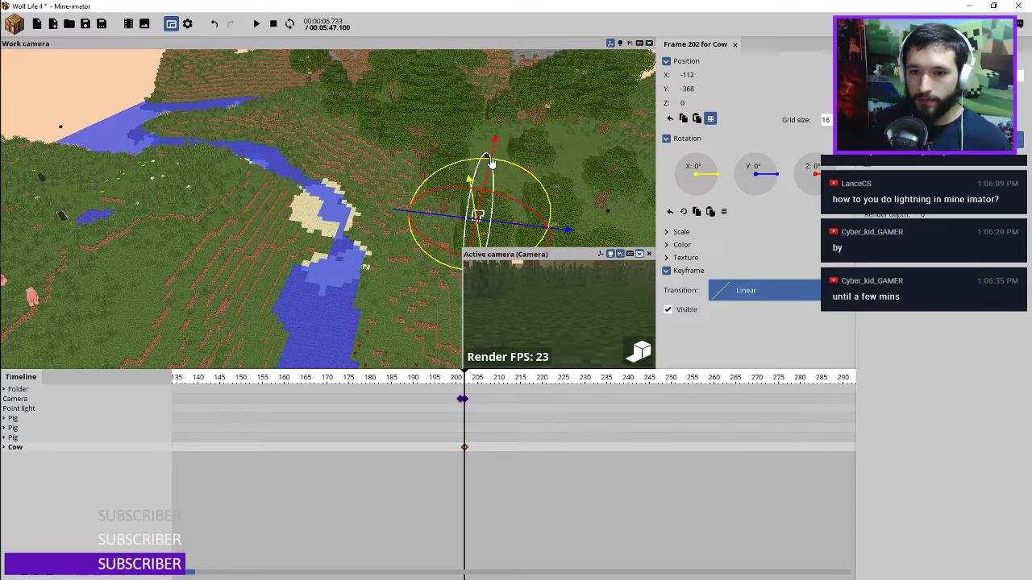
{"action": "left_click_drag", "start_coordinate": [491, 161], "coordinate": [522, 159]}
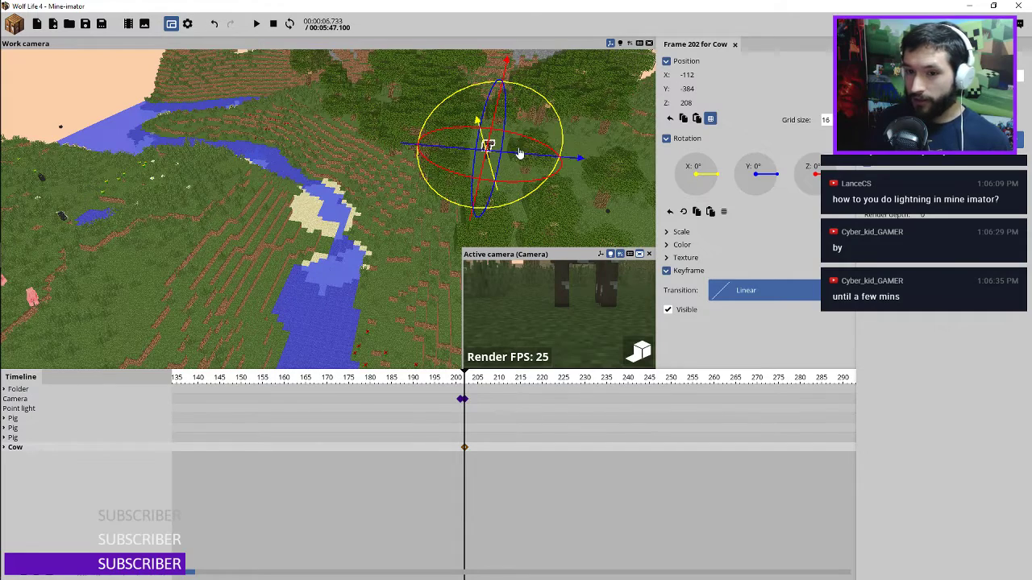
Turn the cow about -58° around Z and stand it on the grass at Y -400, Z 208
{"action": "left_click_drag", "start_coordinate": [524, 172], "coordinate": [538, 189]}
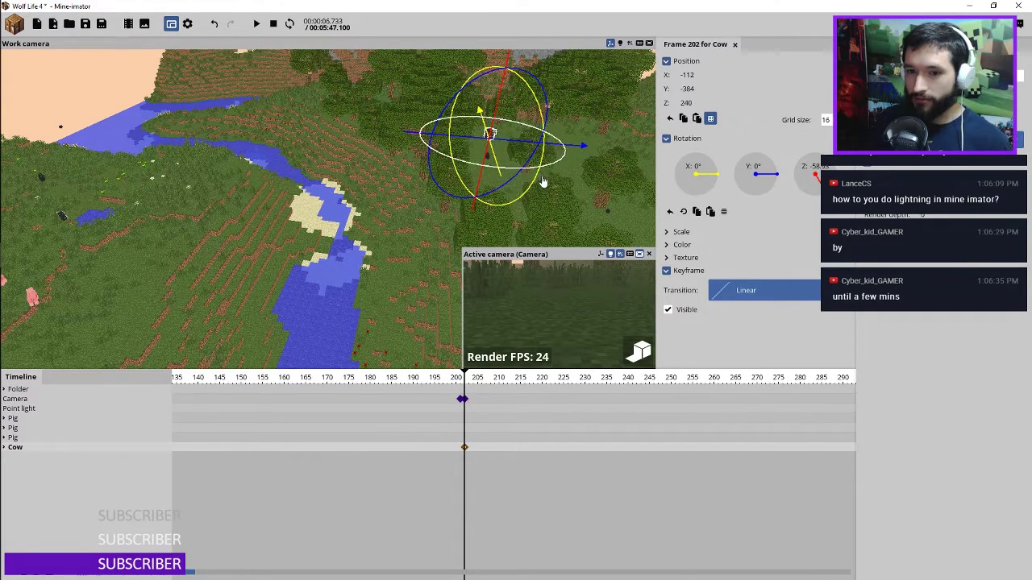
{"action": "key", "text": "w"}
{"action": "right_click_drag", "start_coordinate": [583, 203], "coordinate": [560, 177]}
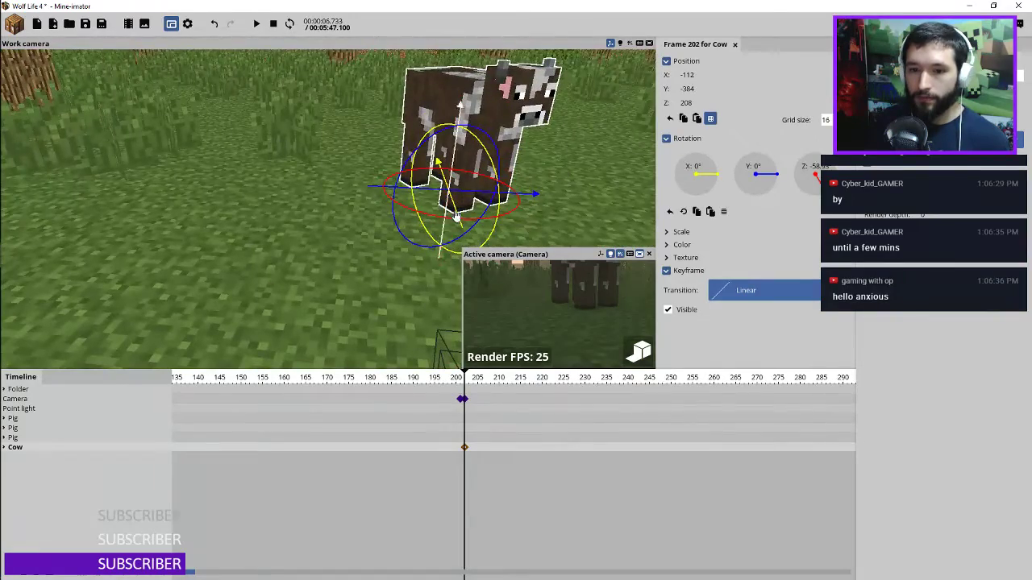
{"action": "left_click_drag", "start_coordinate": [438, 161], "coordinate": [429, 192]}
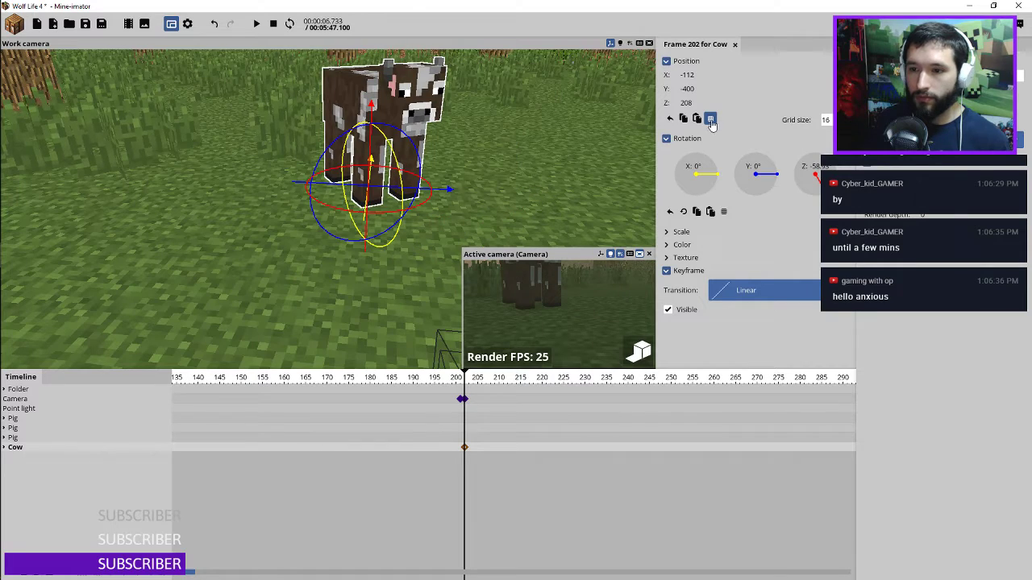
Turn off grid snapping for the cow's position and save the project
{"action": "left_click", "coordinate": [711, 121]}
{"action": "key", "text": "ctrl+s"}
{"action": "left_click_drag", "start_coordinate": [493, 156], "coordinate": [507, 145]}
{"action": "right_click_drag", "start_coordinate": [508, 145], "coordinate": [502, 146]}
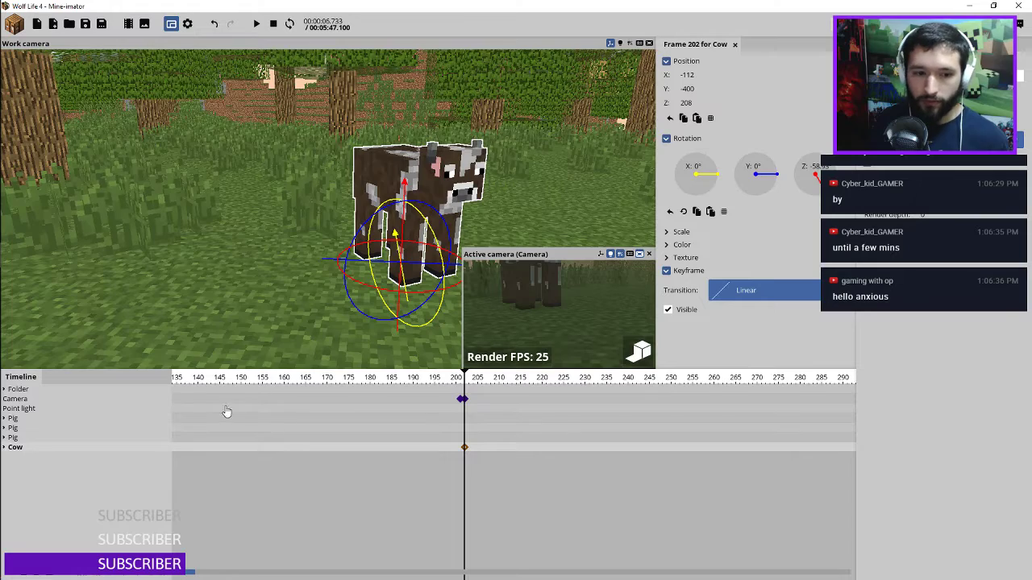
Add a cow keyframe at frame 250 and animated body, head and leg keyframes from frame 202 to 250, and play them
{"action": "left_click", "coordinate": [4, 447]}
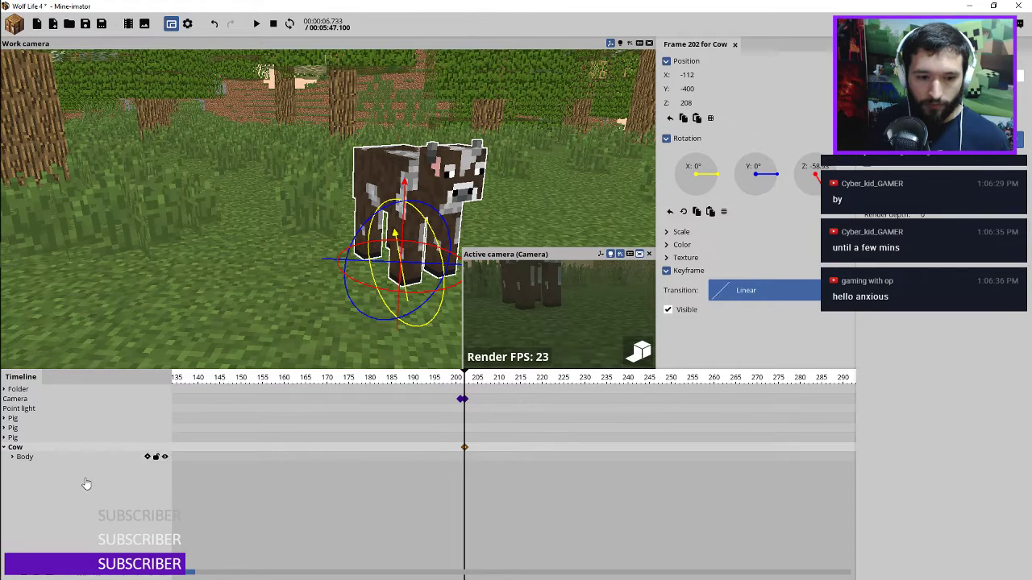
{"action": "left_click", "coordinate": [12, 457]}
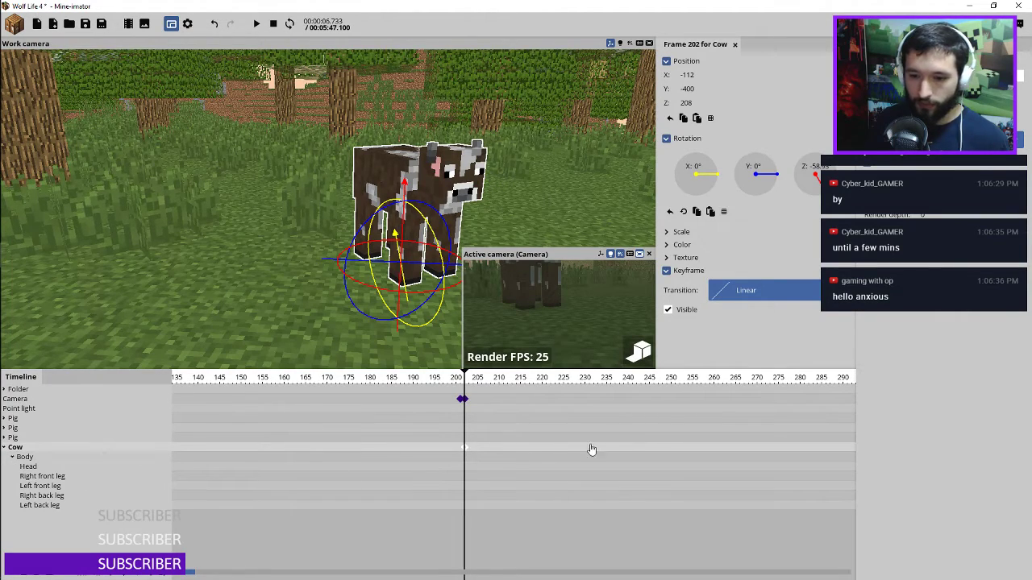
{"action": "left_click", "coordinate": [670, 450]}
{"action": "left_click", "coordinate": [466, 450]}
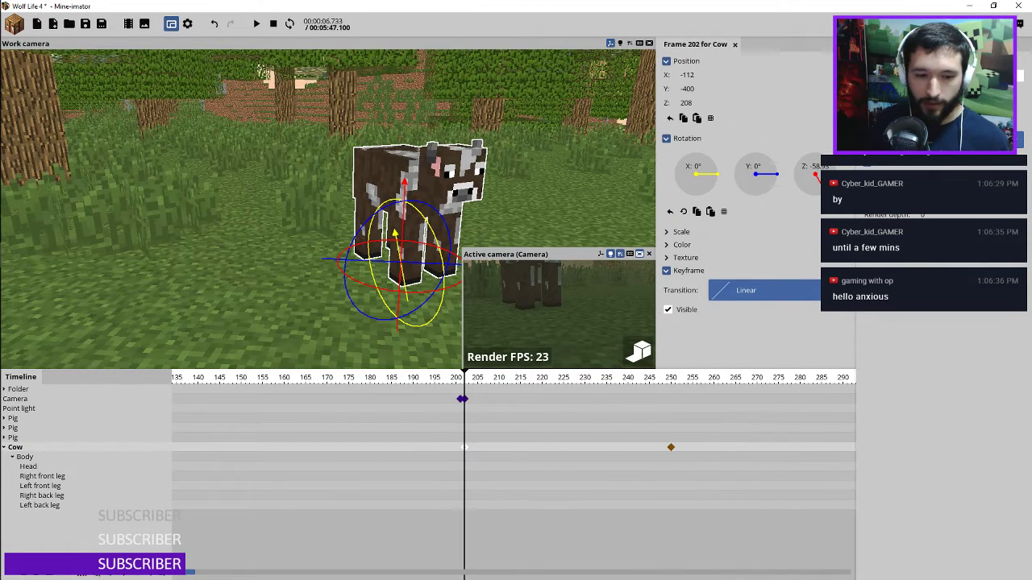
{"action": "left_click", "coordinate": [269, 469]}
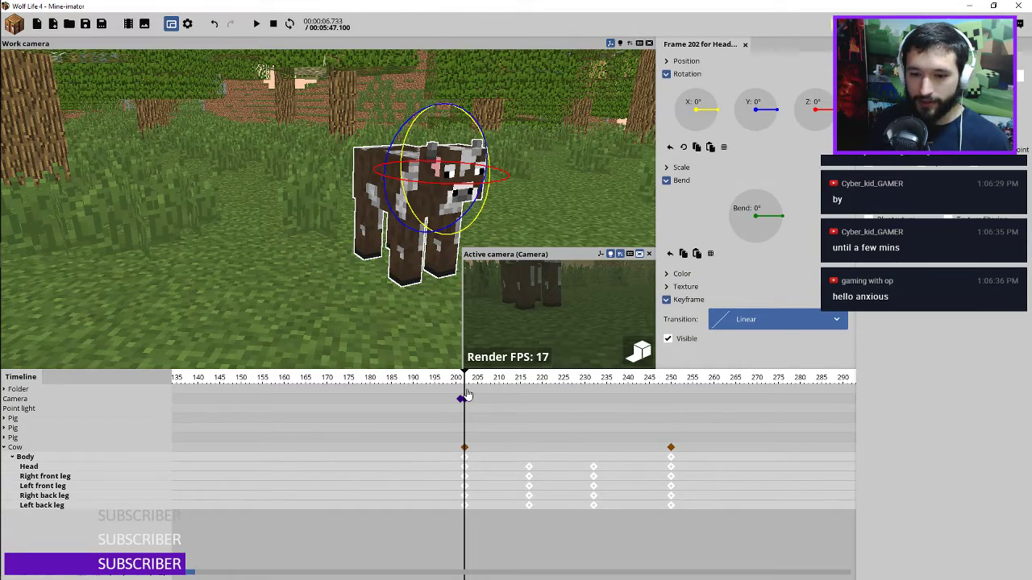
{"action": "key", "text": "space"}
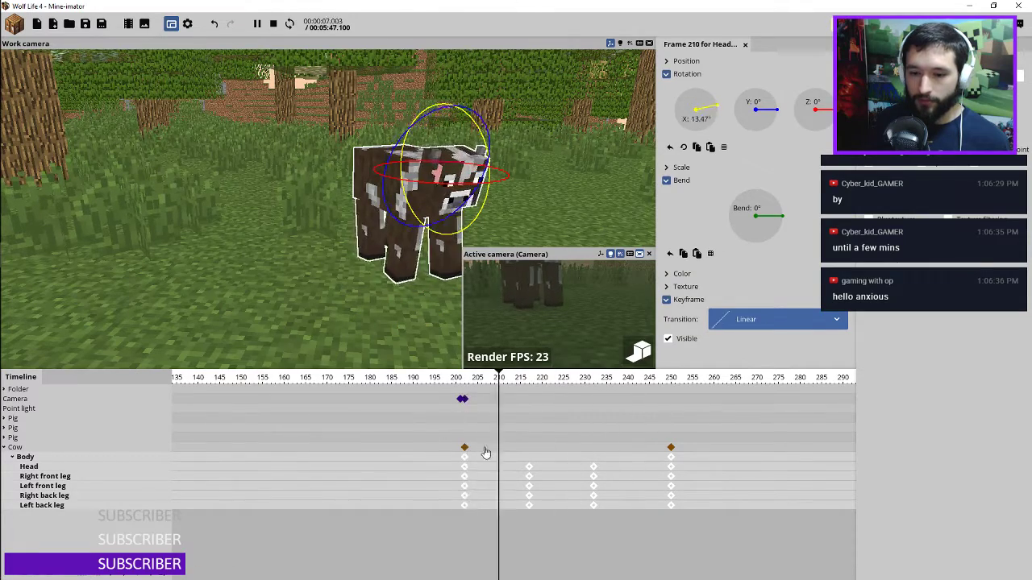
{"action": "key", "text": "space"}
Set the transition of all four cow legs' keyframes from frame 202 to 250 to Linear, and play the motion
{"action": "left_click", "coordinate": [450, 504]}
{"action": "left_click_drag", "start_coordinate": [454, 478], "coordinate": [678, 527]}
{"action": "left_click", "coordinate": [765, 321]}
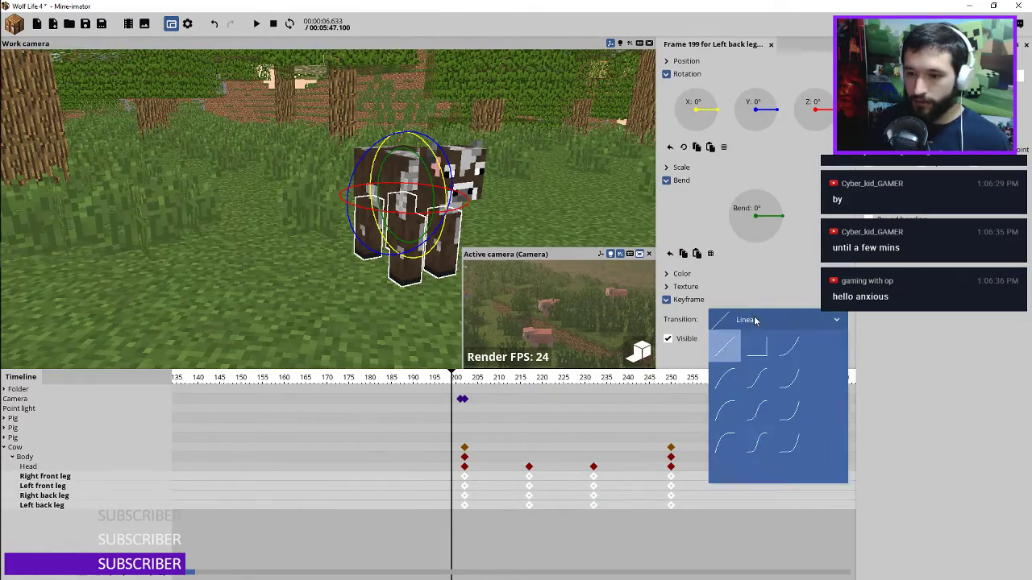
{"action": "left_click", "coordinate": [725, 348]}
{"action": "key", "text": "space"}
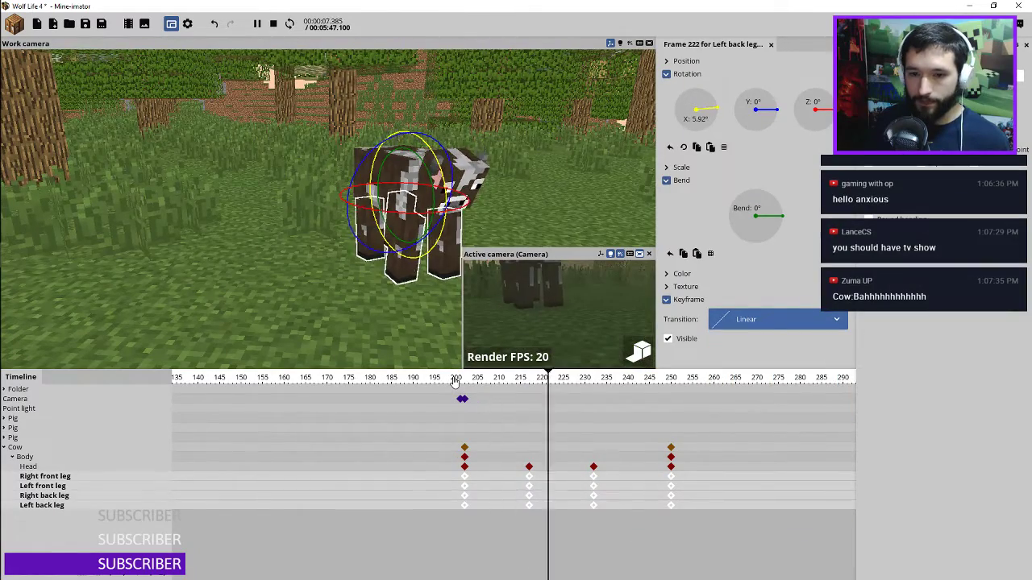
{"action": "key", "text": "space"}
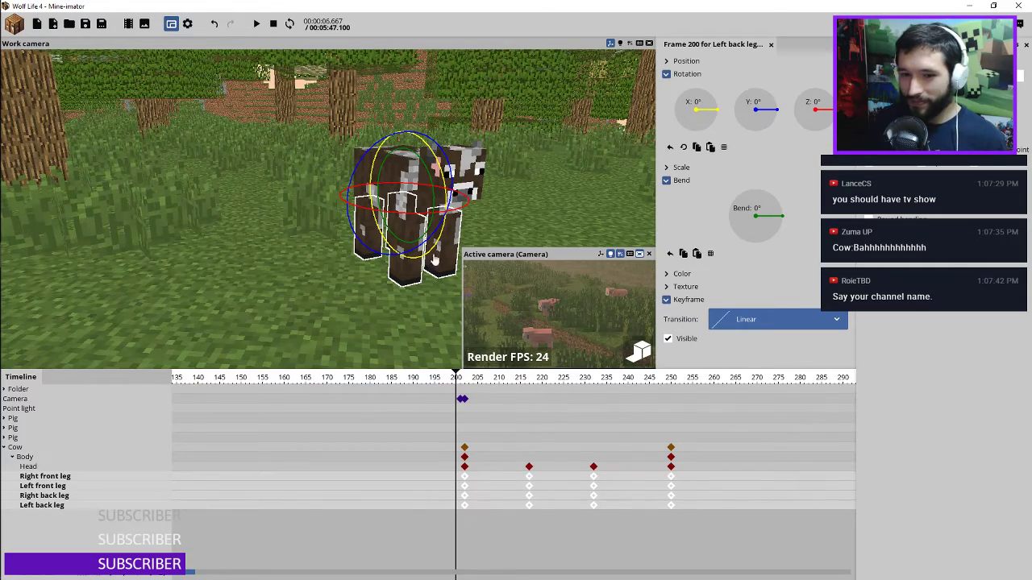
At frame 202, move the point light over the cow's forest area to X -2.59, Y -424.69, Z 439.76
{"action": "middle_click_drag", "start_coordinate": [515, 164], "coordinate": [512, 173]}
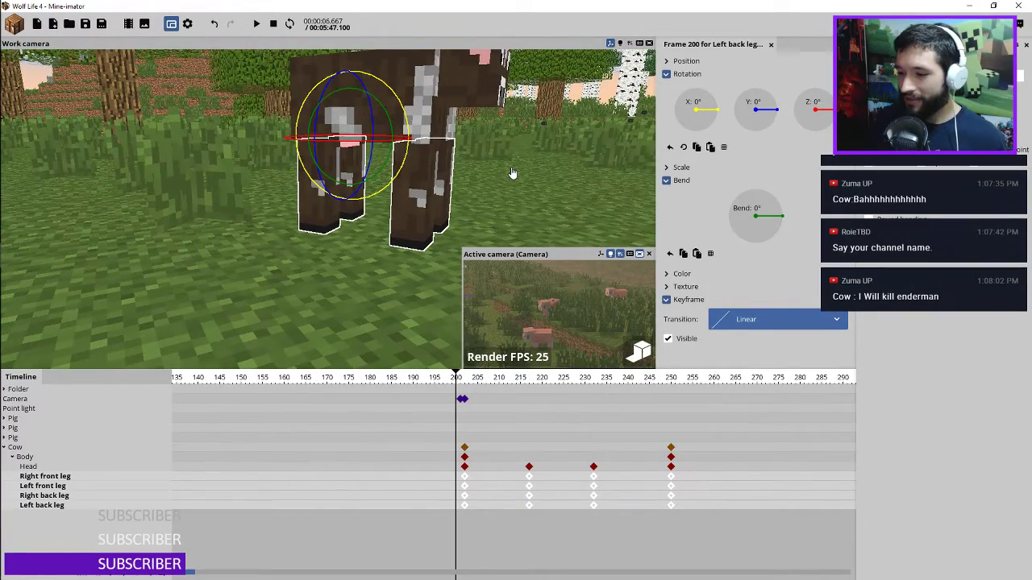
{"action": "middle_click_drag", "start_coordinate": [508, 166], "coordinate": [497, 279]}
{"action": "left_click", "coordinate": [464, 399]}
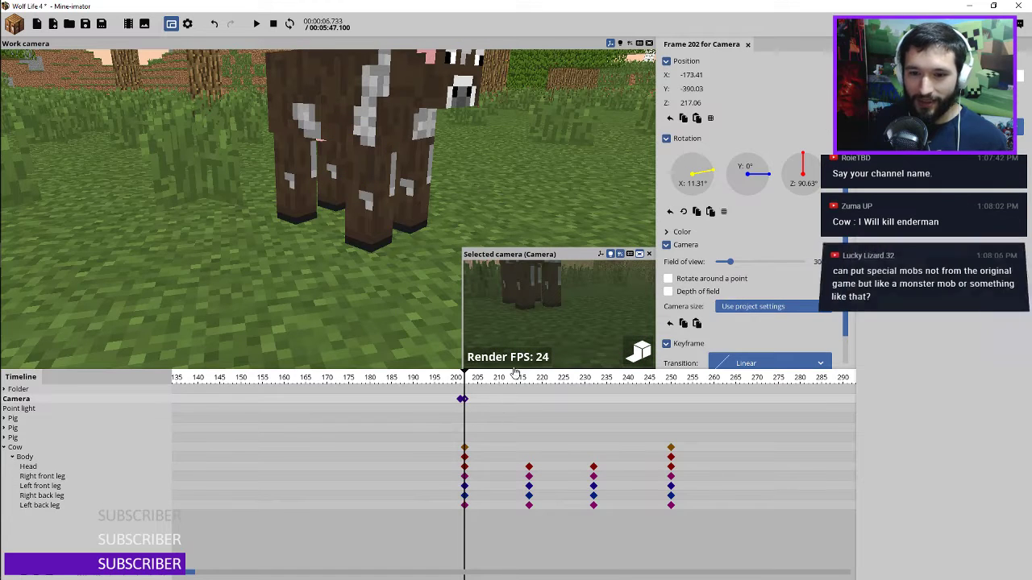
{"action": "left_click", "coordinate": [31, 409]}
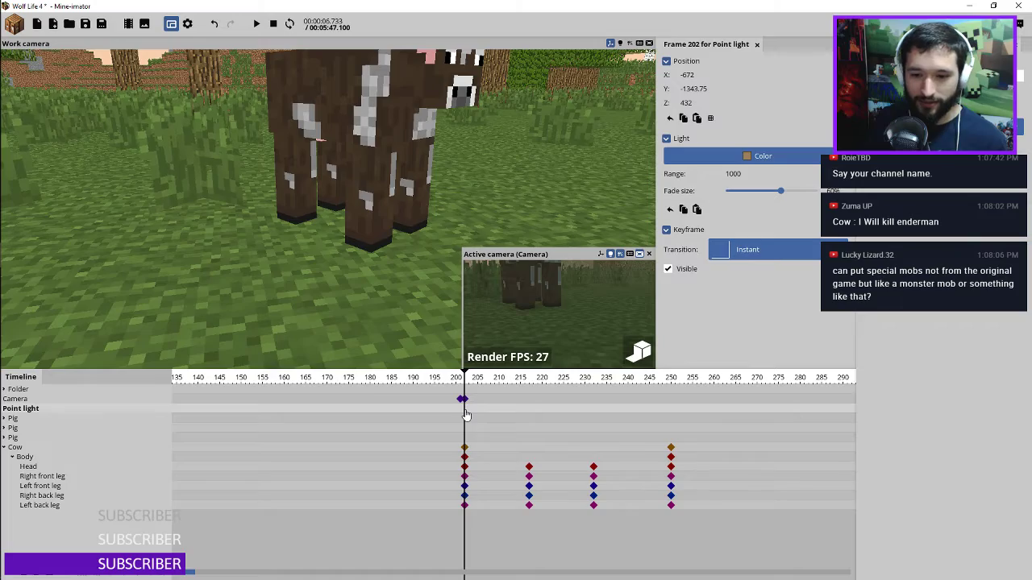
{"action": "right_click_drag", "start_coordinate": [422, 188], "coordinate": [172, 176]}
{"action": "left_click_drag", "start_coordinate": [85, 188], "coordinate": [504, 198]}
{"action": "right_click_drag", "start_coordinate": [504, 197], "coordinate": [328, 48]}
{"action": "left_click_drag", "start_coordinate": [323, 50], "coordinate": [498, 89]}
{"action": "mouse_move", "coordinate": [452, 138]}
{"action": "right_mouse_down"}
{"action": "mouse_move", "coordinate": [446, 103]}
{"action": "mouse_move", "coordinate": [452, 153]}
{"action": "mouse_move", "coordinate": [454, 131]}
{"action": "right_mouse_up"}
{"action": "key", "text": "w"}
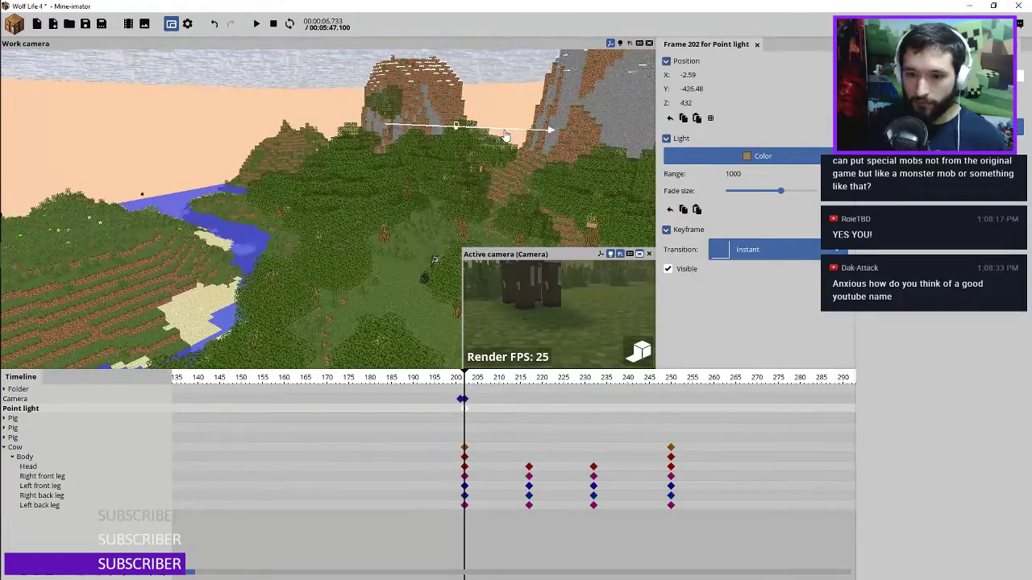
{"action": "left_click_drag", "start_coordinate": [482, 131], "coordinate": [498, 127]}
{"action": "left_click_drag", "start_coordinate": [464, 81], "coordinate": [472, 78]}
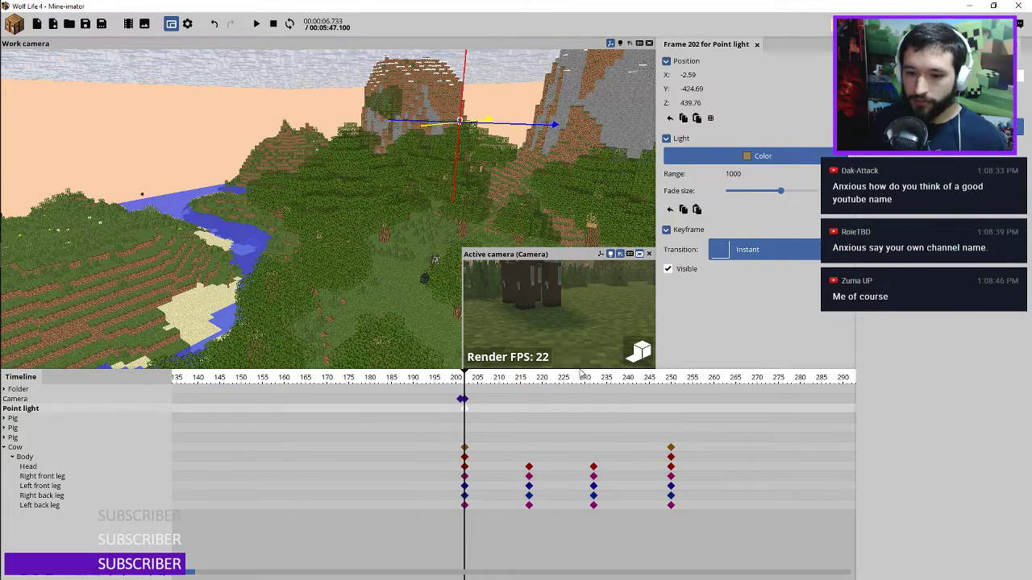
{"action": "left_click", "coordinate": [464, 448]}
{"action": "left_click", "coordinate": [670, 448]}
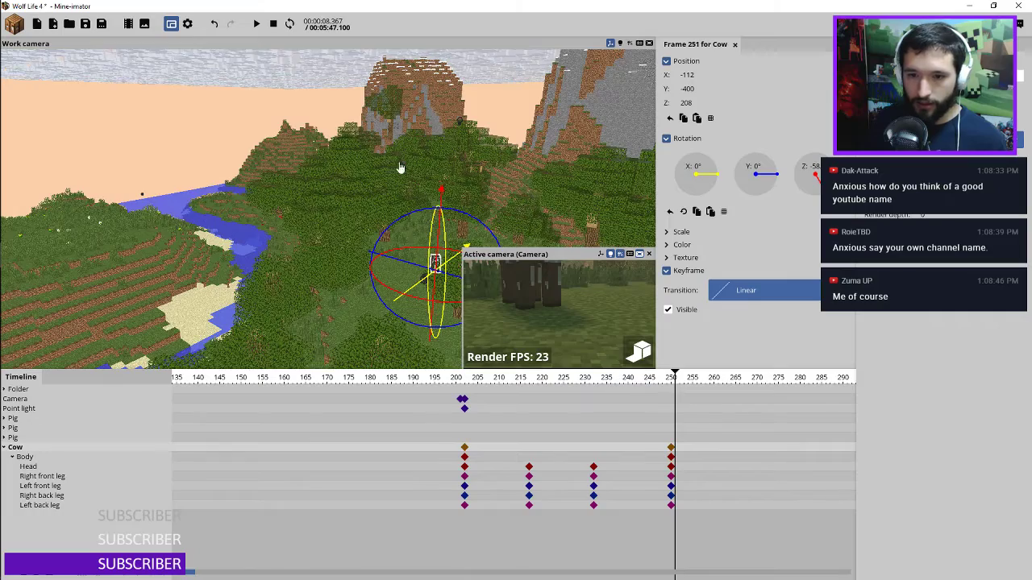
{"action": "key", "text": "w"}
{"action": "mouse_move", "coordinate": [401, 169]}
{"action": "right_mouse_down"}
{"action": "mouse_move", "coordinate": [386, 184]}
{"action": "mouse_move", "coordinate": [384, 138]}
{"action": "mouse_move", "coordinate": [395, 165]}
{"action": "mouse_move", "coordinate": [424, 154]}
{"action": "mouse_move", "coordinate": [404, 181]}
{"action": "right_mouse_up"}
{"action": "left_click_drag", "start_coordinate": [404, 180], "coordinate": [415, 194]}
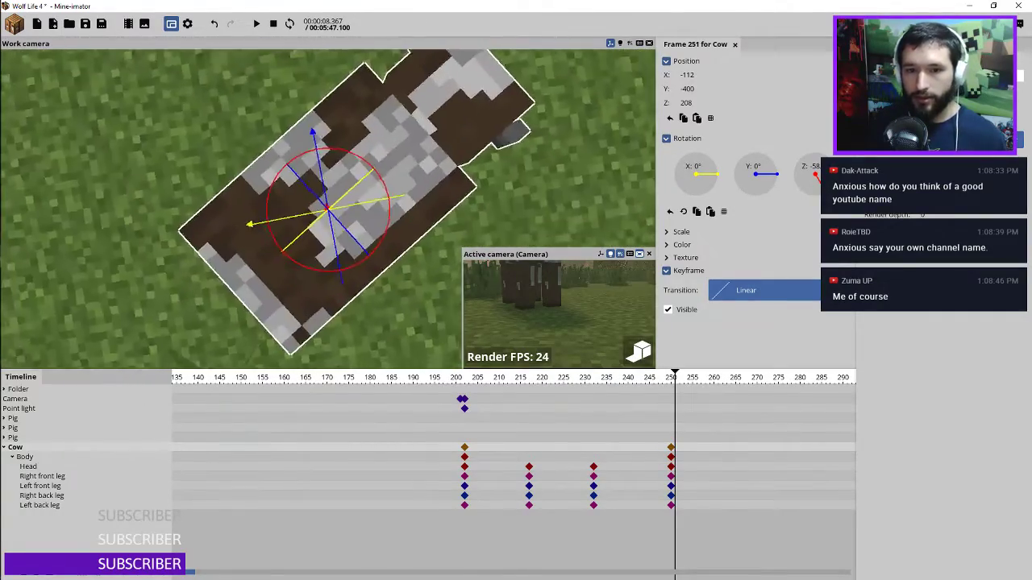
{"action": "scroll", "coordinate": [411, 173], "scroll_direction": "down", "scroll_amount": 3}
{"action": "left_click_drag", "start_coordinate": [314, 132], "coordinate": [427, 153]}
{"action": "key", "text": "ctrl+z"}
{"action": "key", "text": "ctrl+z"}
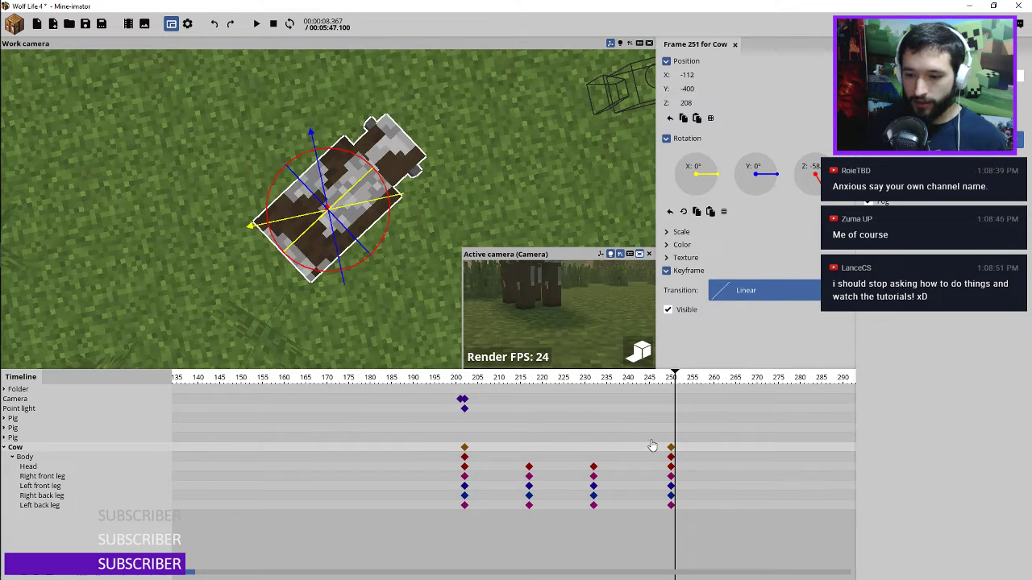
Move the cow's frame 250 position to about Y -395.75, shift it along X, and play the motion from frame 202
{"action": "left_click", "coordinate": [670, 449]}
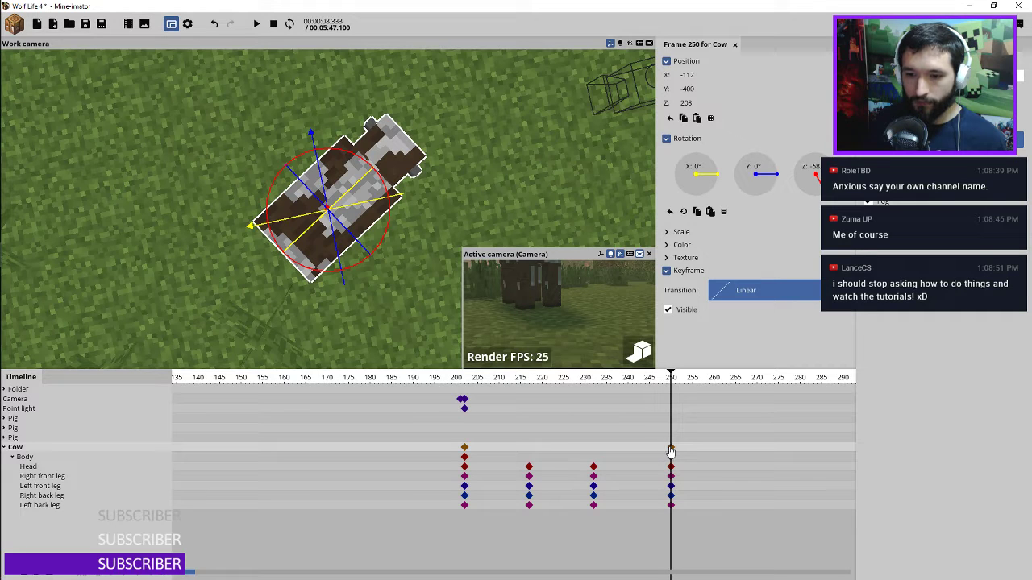
{"action": "left_click_drag", "start_coordinate": [336, 244], "coordinate": [329, 214]}
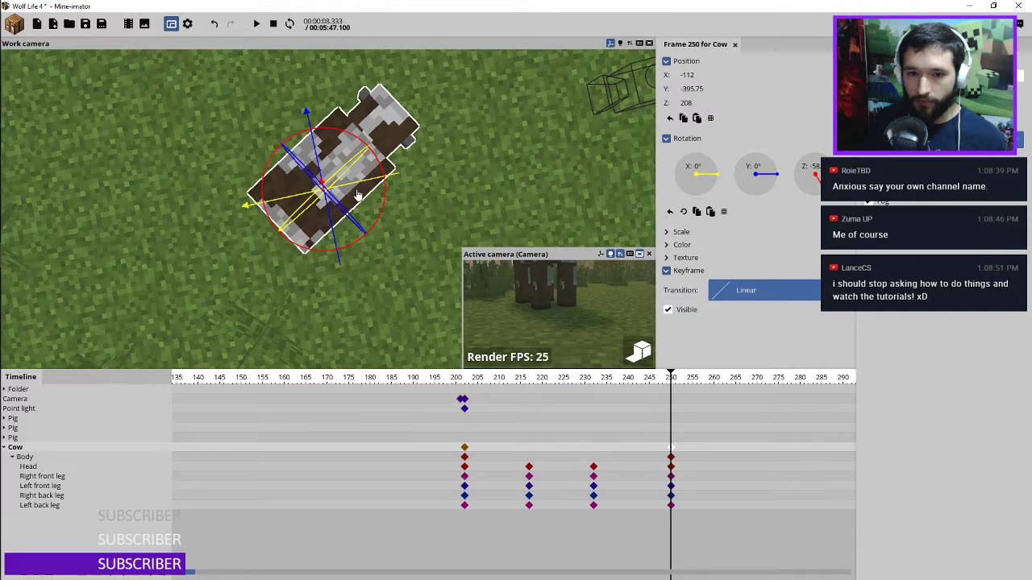
{"action": "left_click_drag", "start_coordinate": [378, 182], "coordinate": [435, 199]}
{"action": "left_click", "coordinate": [465, 385]}
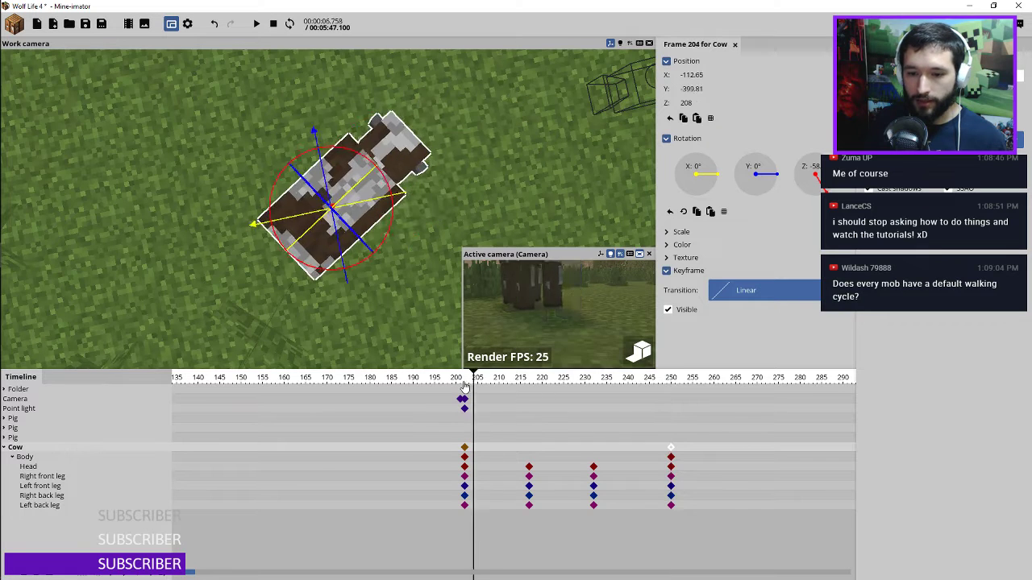
{"action": "left_click_drag", "start_coordinate": [464, 387], "coordinate": [465, 386]}
{"action": "key", "text": "space"}
{"action": "key", "text": "space"}
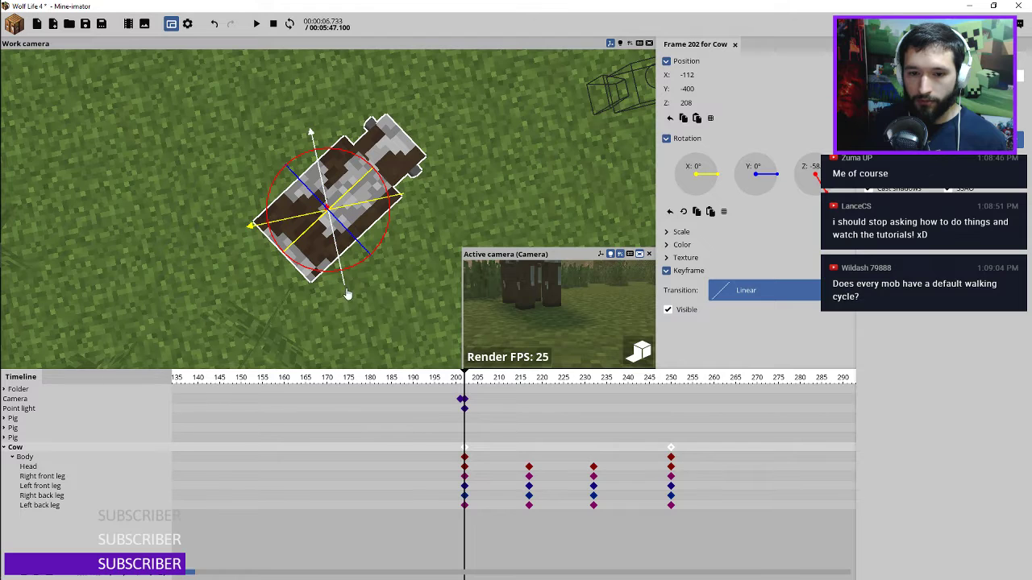
Move the cow's starting position at frame 202 to about X -106.13, Y -410.66, playing the walk to check it
{"action": "left_click_drag", "start_coordinate": [347, 293], "coordinate": [354, 319]}
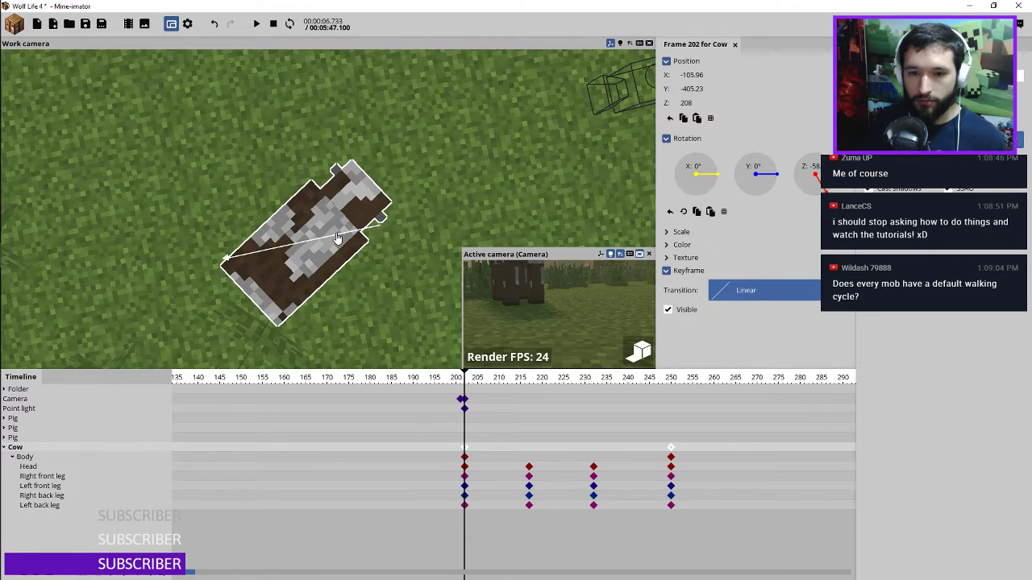
{"action": "key", "text": "space"}
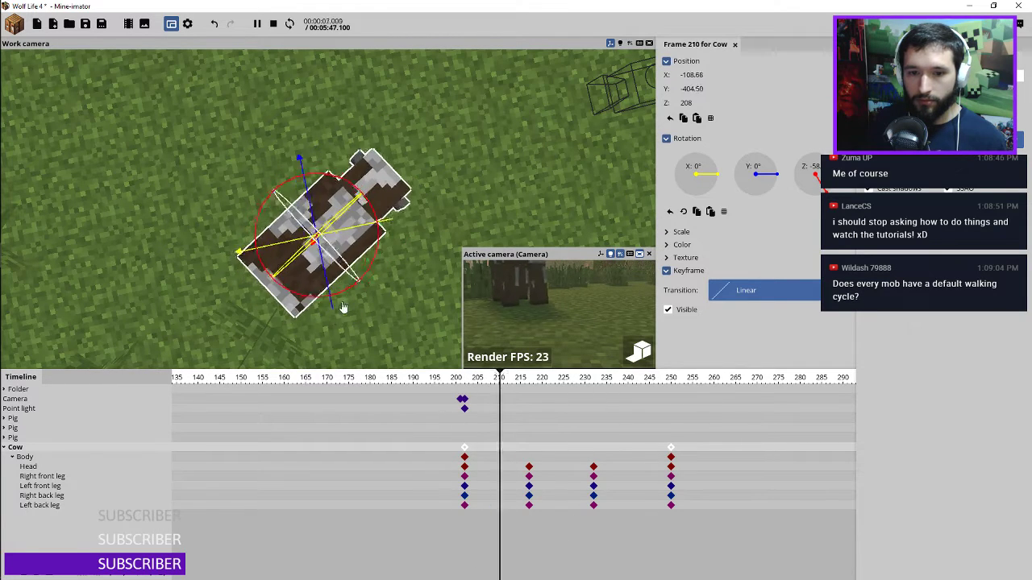
{"action": "key", "text": "space"}
{"action": "left_click_drag", "start_coordinate": [324, 316], "coordinate": [326, 336]}
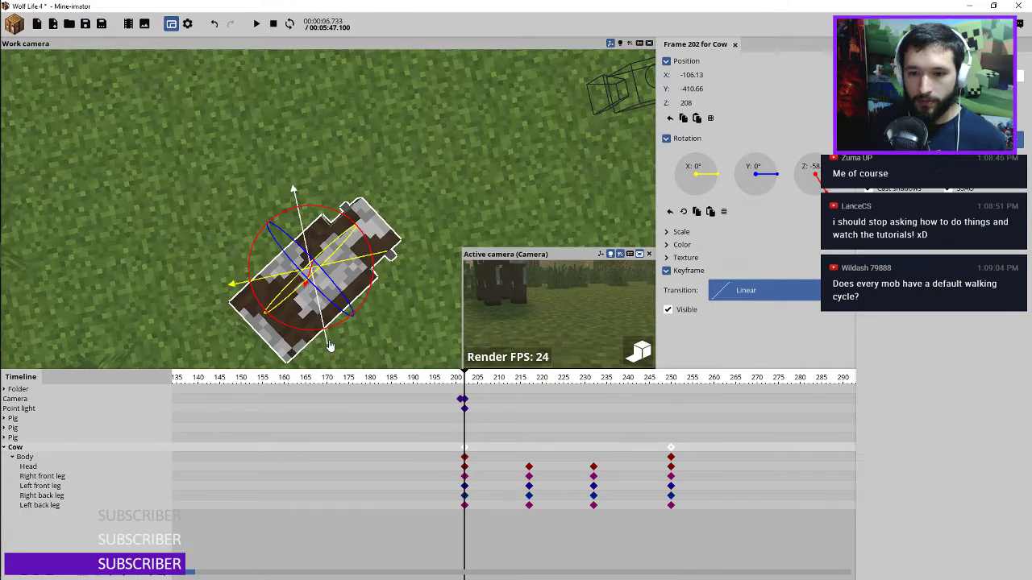
{"action": "key", "text": "space"}
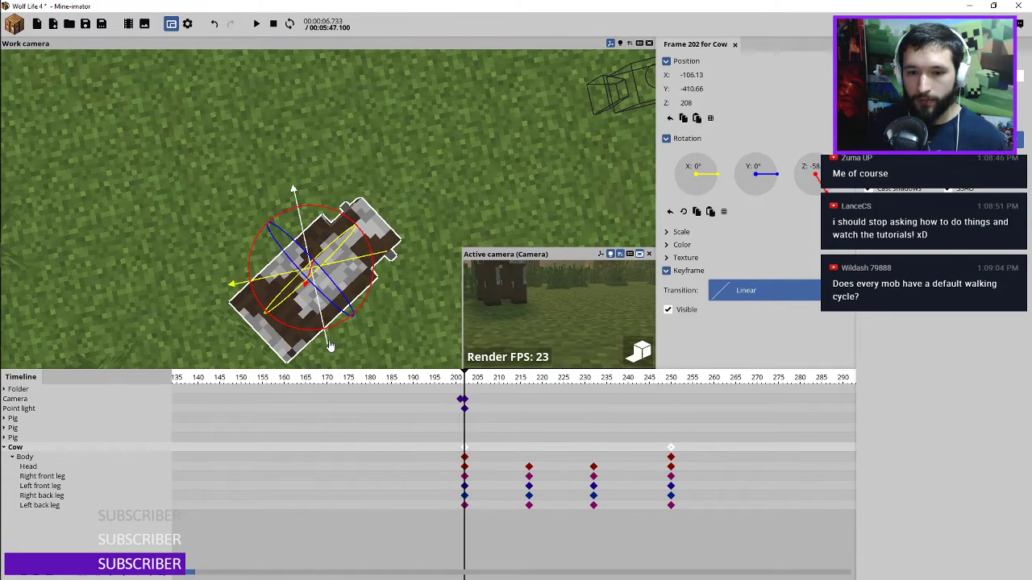
{"action": "key", "text": "space"}
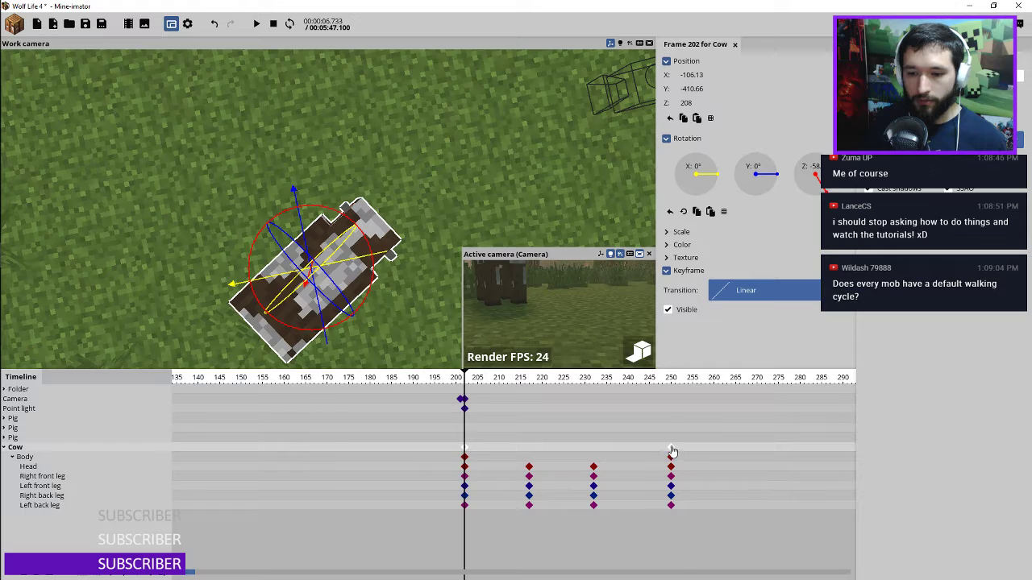
Adjust the cow's frame 250 position to about X -120.91, Y -400.55, and play the walk from frame 202
{"action": "left_click", "coordinate": [670, 448]}
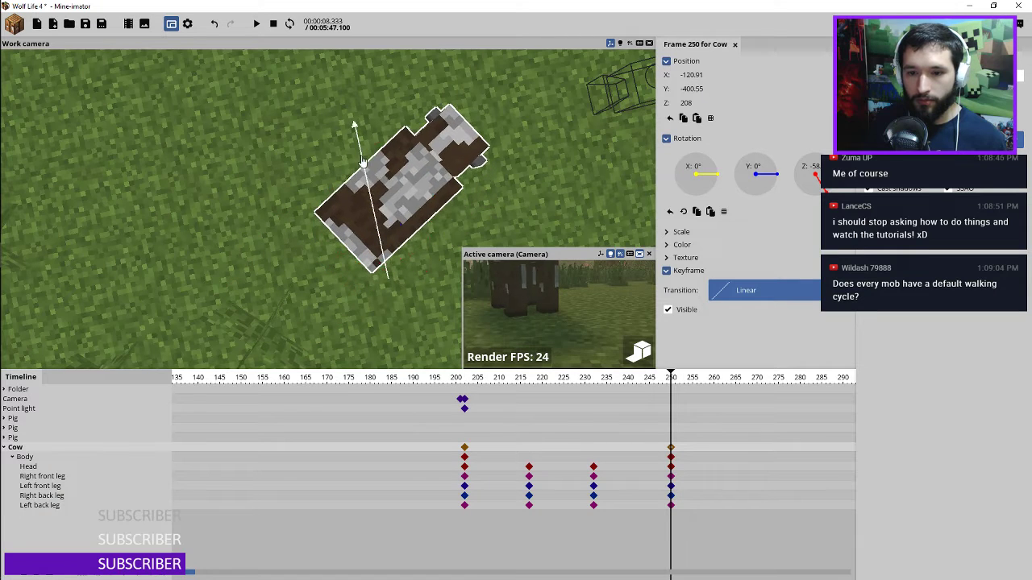
{"action": "left_click", "coordinate": [458, 379]}
{"action": "key", "text": "space"}
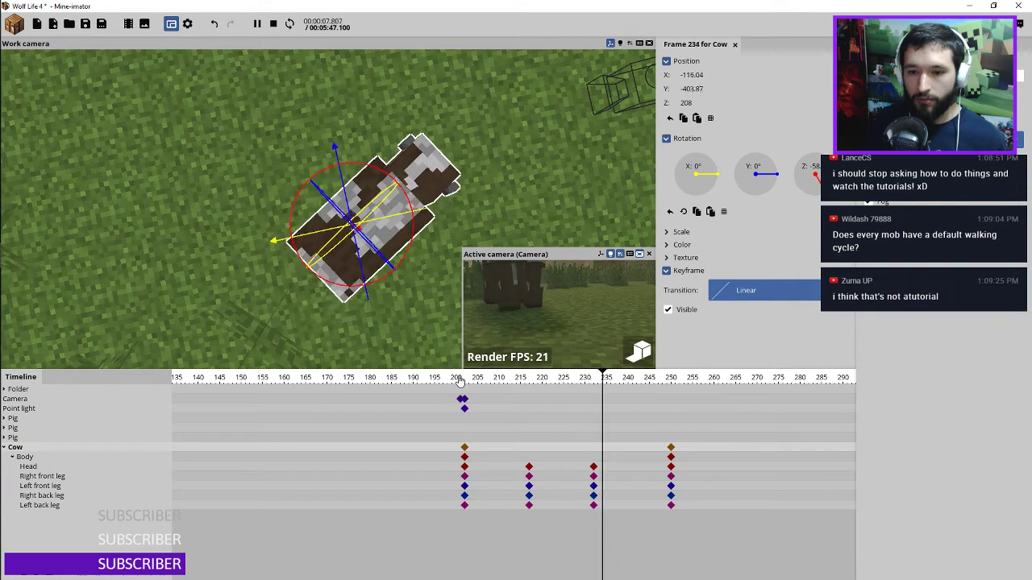
{"action": "key", "text": "space"}
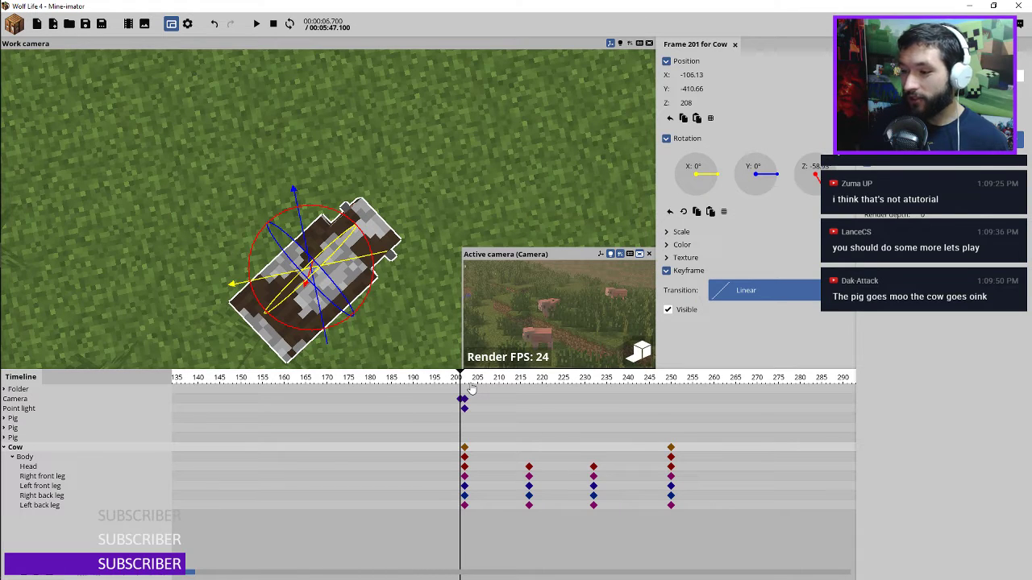
Examine the cow's leg motion from the side between frames 202 and 210
{"action": "right_click_drag", "start_coordinate": [408, 197], "coordinate": [408, 190]}
{"action": "right_click_drag", "start_coordinate": [393, 234], "coordinate": [418, 142]}
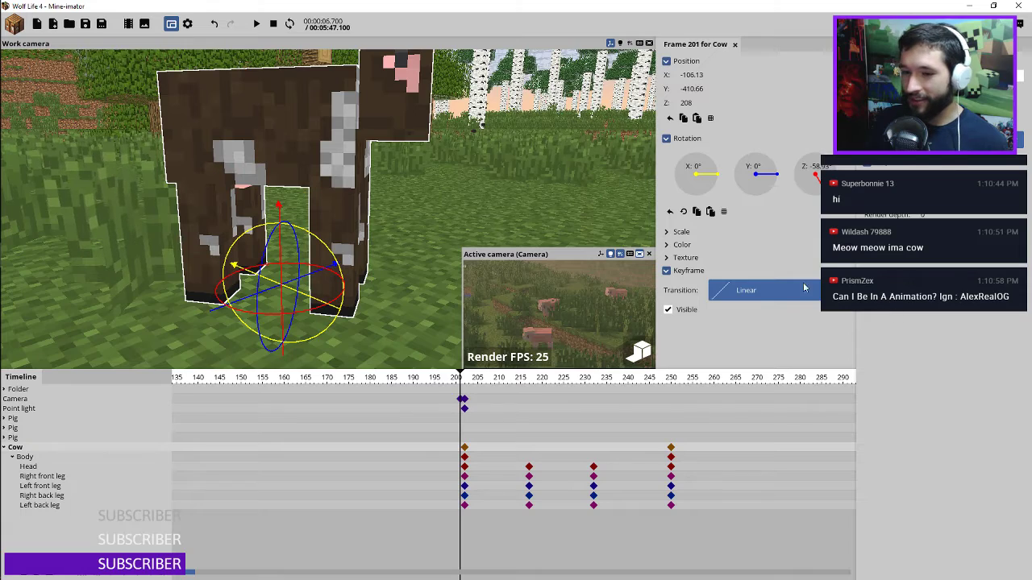
{"action": "left_click", "coordinate": [464, 382]}
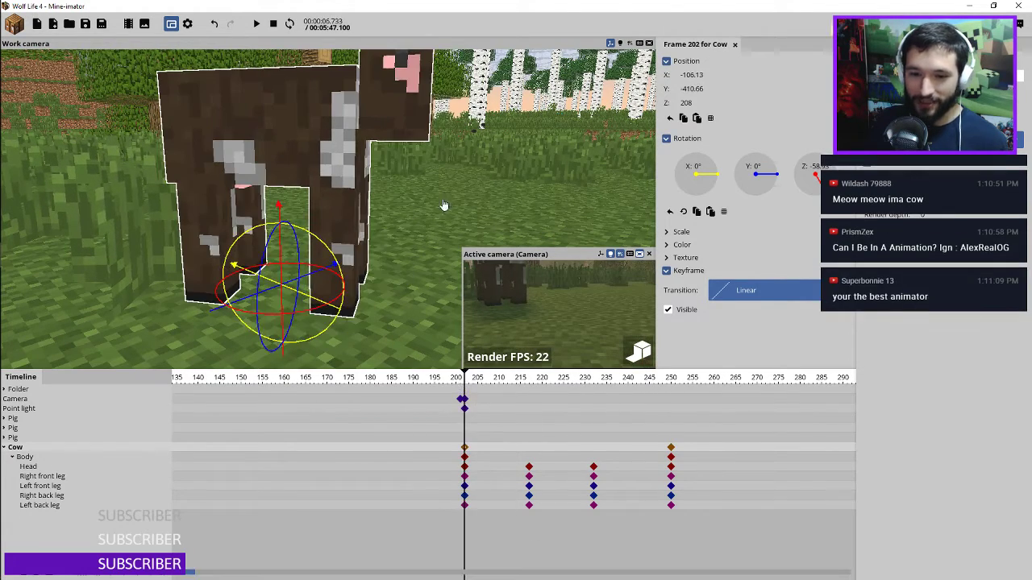
{"action": "left_click_drag", "start_coordinate": [479, 376], "coordinate": [499, 377]}
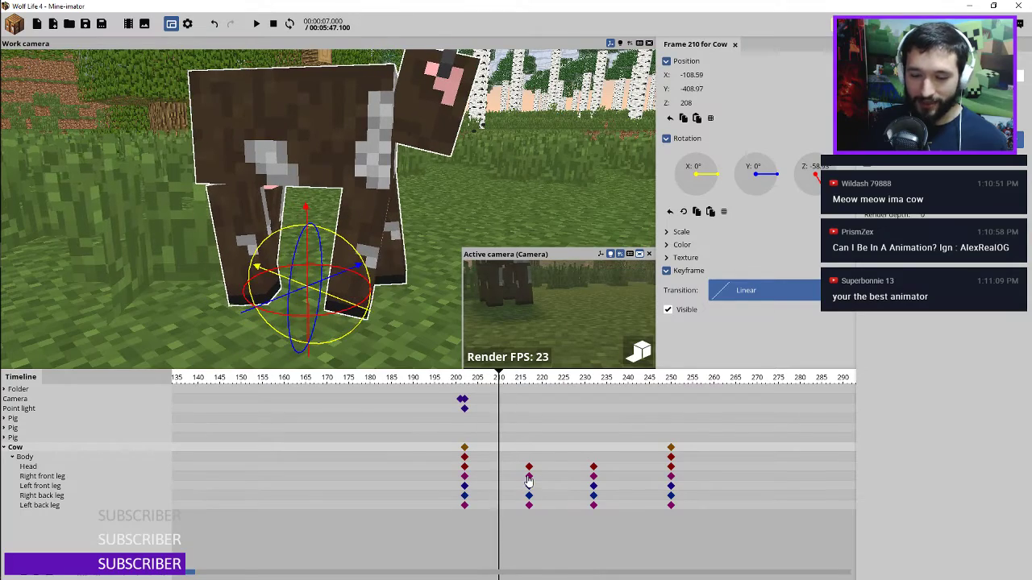
Play back the cow's walk between frames 203 and 234 to review its head and leg motion
{"action": "key", "text": "space"}
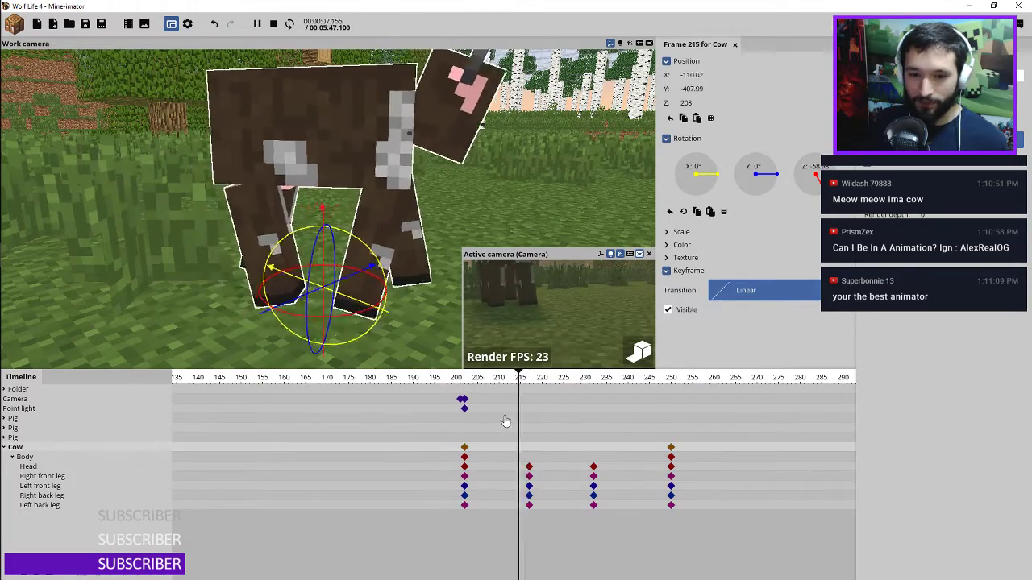
{"action": "key", "text": "space"}
{"action": "left_click", "coordinate": [529, 469]}
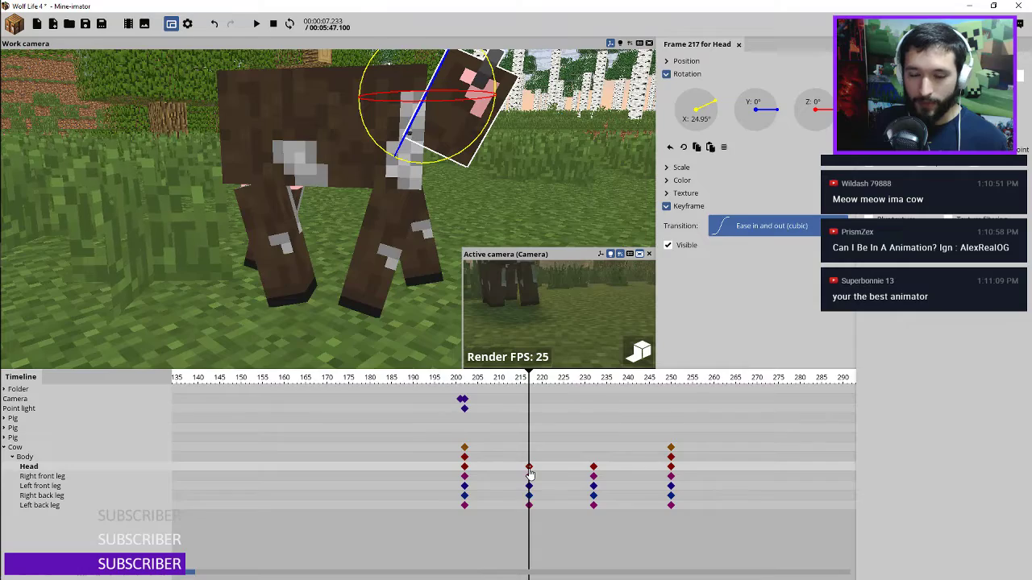
{"action": "left_click_drag", "start_coordinate": [581, 377], "coordinate": [605, 377]}
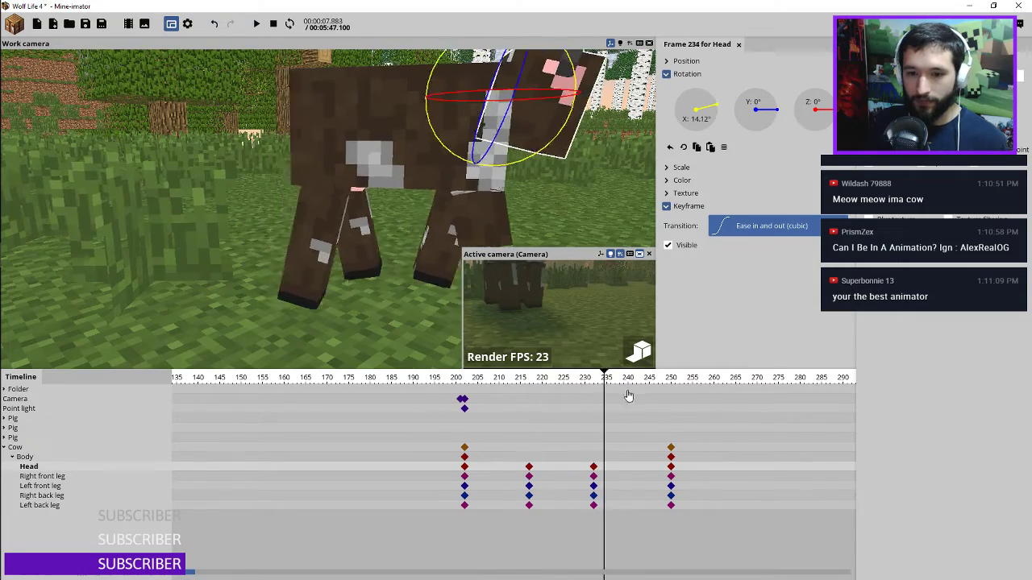
{"action": "key", "text": "space"}
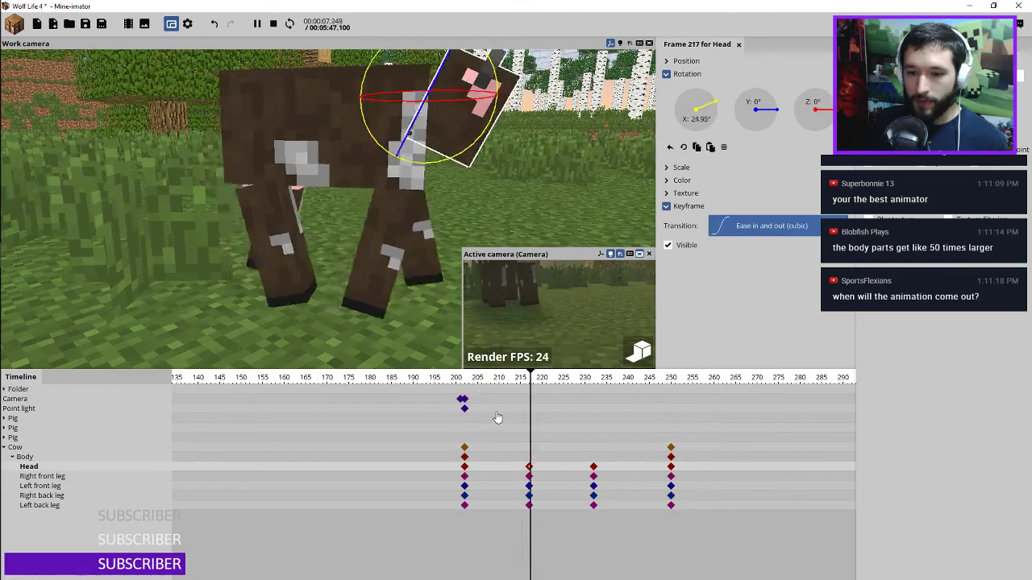
{"action": "key", "text": "space"}
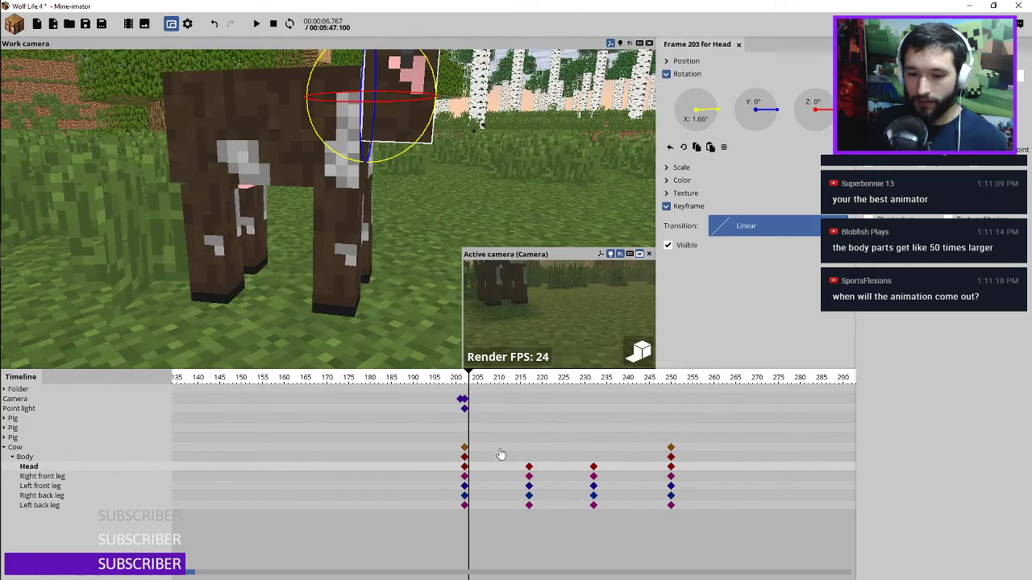
Shift all of the cow's keyframes earlier so the walk spans frames 183 to 231, and preview it from frame 201
{"action": "left_click_drag", "start_coordinate": [447, 456], "coordinate": [693, 518]}
{"action": "left_click_drag", "start_coordinate": [670, 454], "coordinate": [590, 451]}
{"action": "left_click", "coordinate": [459, 382]}
{"action": "key", "text": "space"}
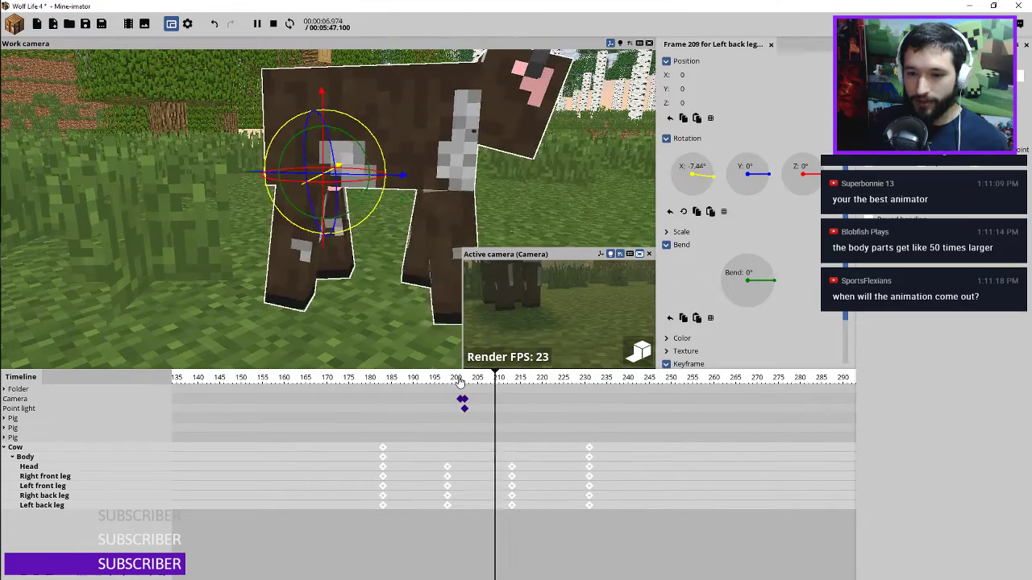
{"action": "key", "text": "space"}
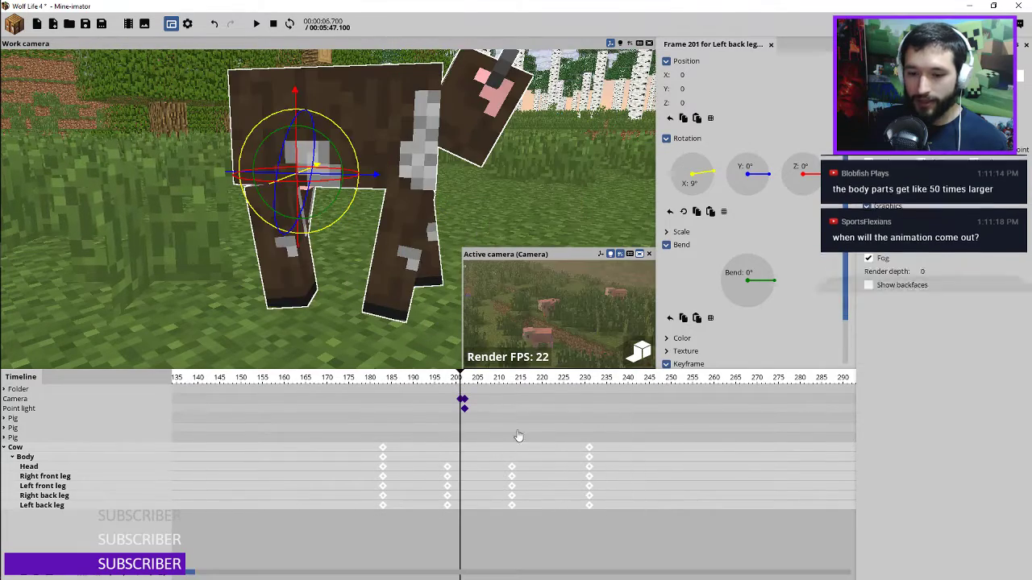
At frame 222, keyframe the cow's right back leg with a bend of about 27° and its left front leg with about 25°
{"action": "left_click", "coordinate": [541, 477]}
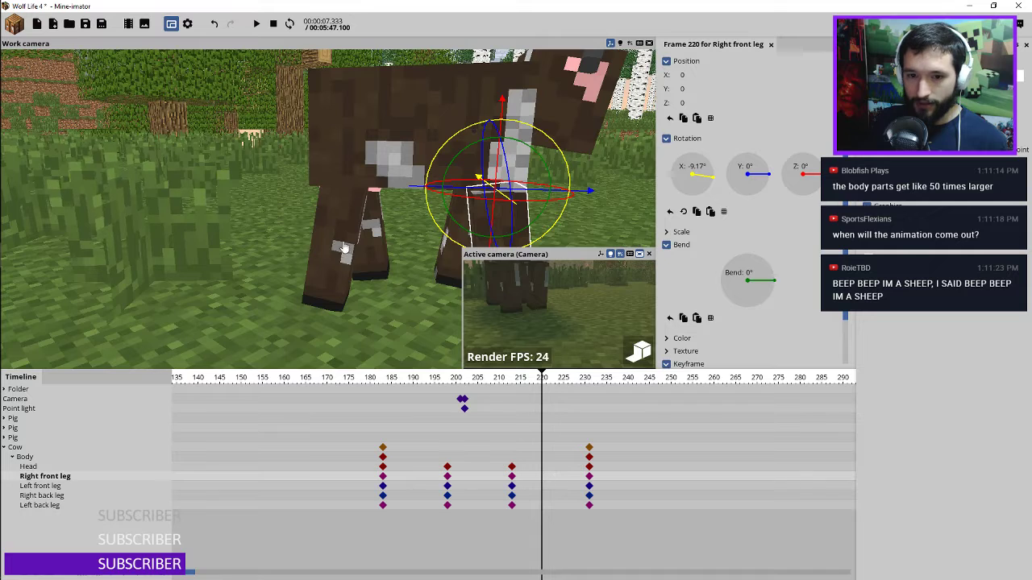
{"action": "scroll", "coordinate": [342, 249], "scroll_direction": "down", "scroll_amount": 3}
{"action": "left_click", "coordinate": [259, 222]}
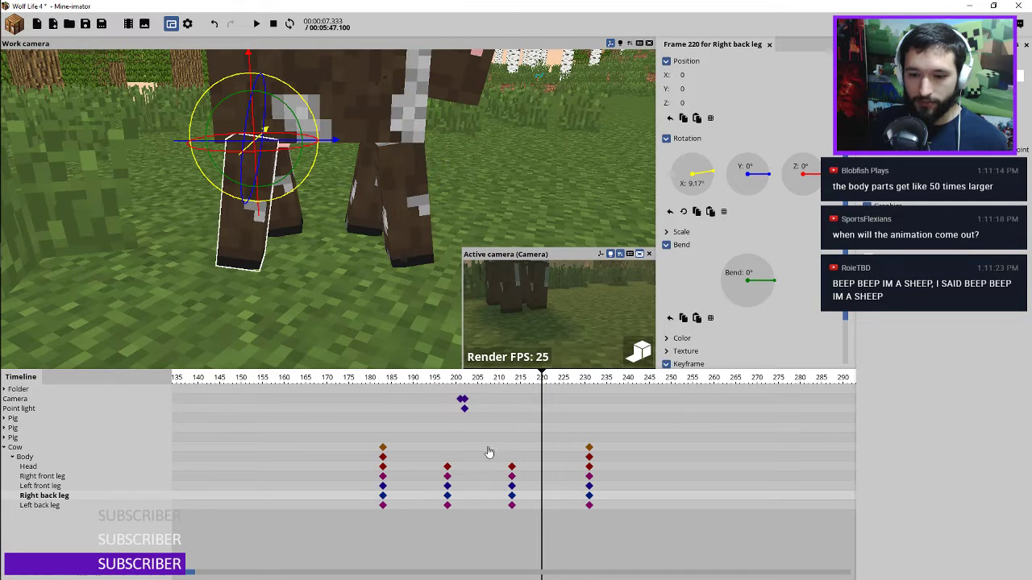
{"action": "left_click", "coordinate": [548, 500]}
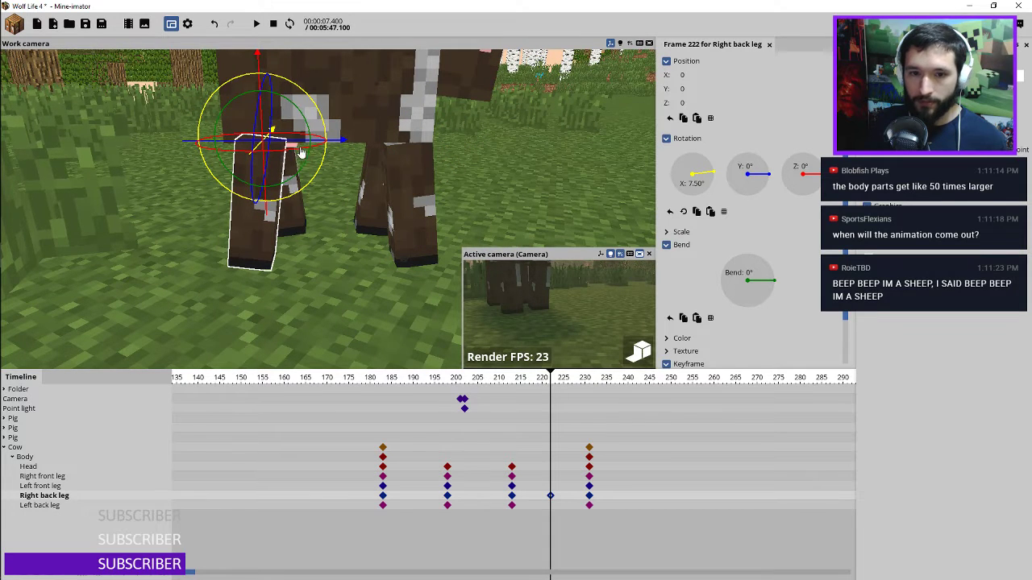
{"action": "left_click_drag", "start_coordinate": [302, 121], "coordinate": [336, 167]}
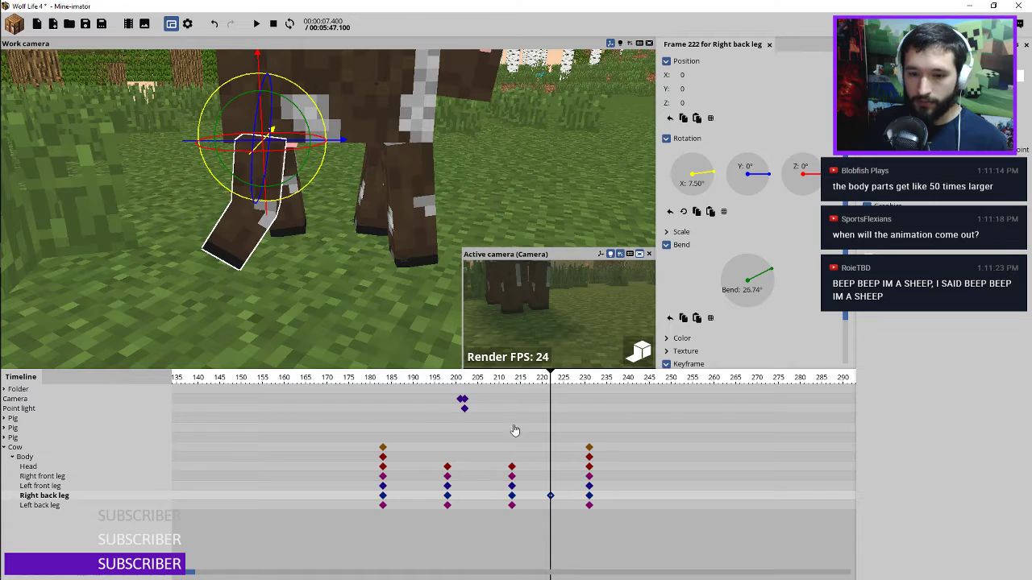
{"action": "left_click", "coordinate": [546, 479]}
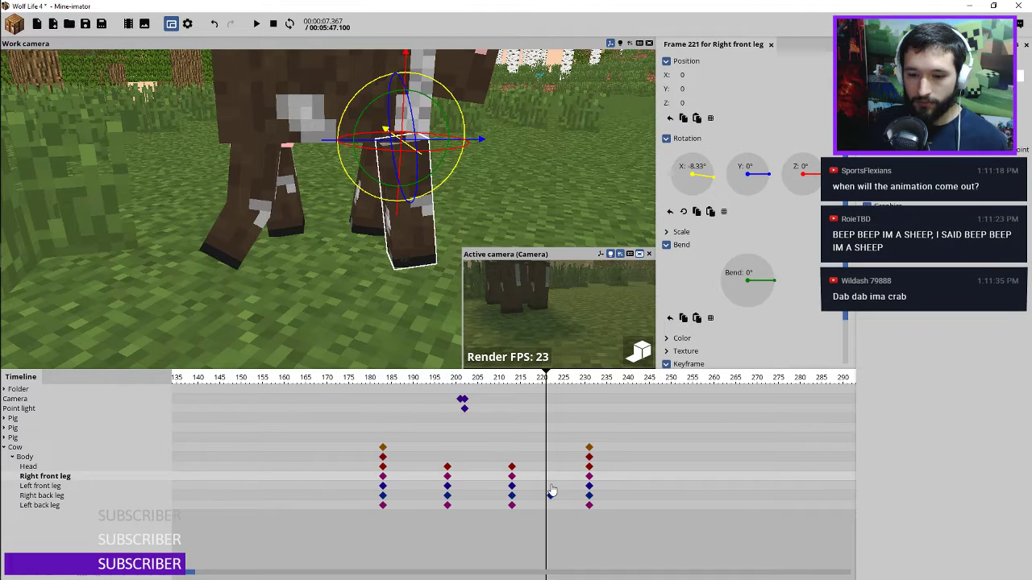
{"action": "left_click", "coordinate": [549, 489]}
{"action": "left_click_drag", "start_coordinate": [430, 102], "coordinate": [448, 134]}
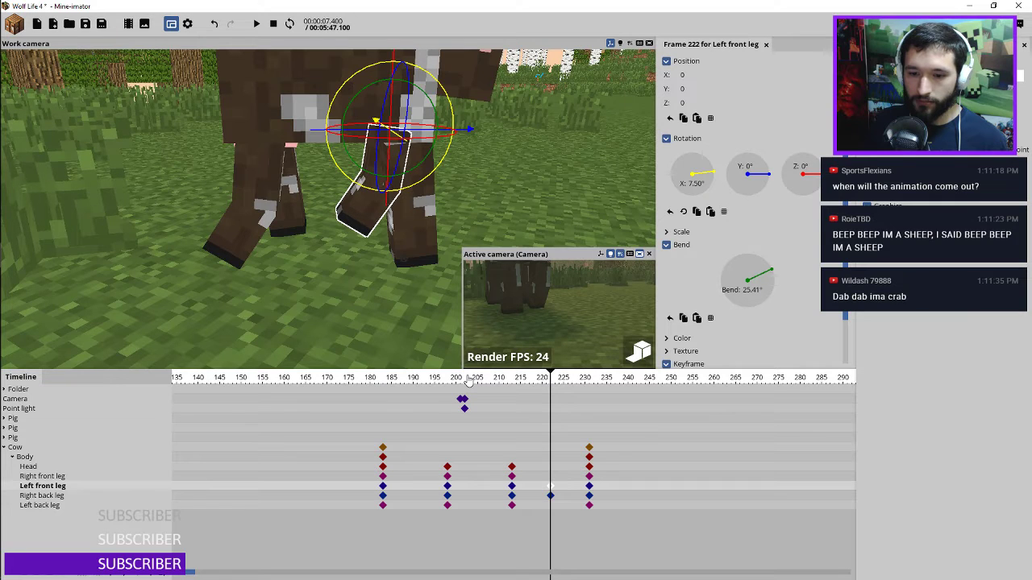
At frame 205, keyframe the cow's right front leg with a bend of about 28° and its left back leg with about 27°
{"action": "mouse_move", "coordinate": [468, 382]}
{"action": "left_mouse_down"}
{"action": "mouse_move", "coordinate": [548, 382]}
{"action": "mouse_move", "coordinate": [468, 382]}
{"action": "left_mouse_up"}
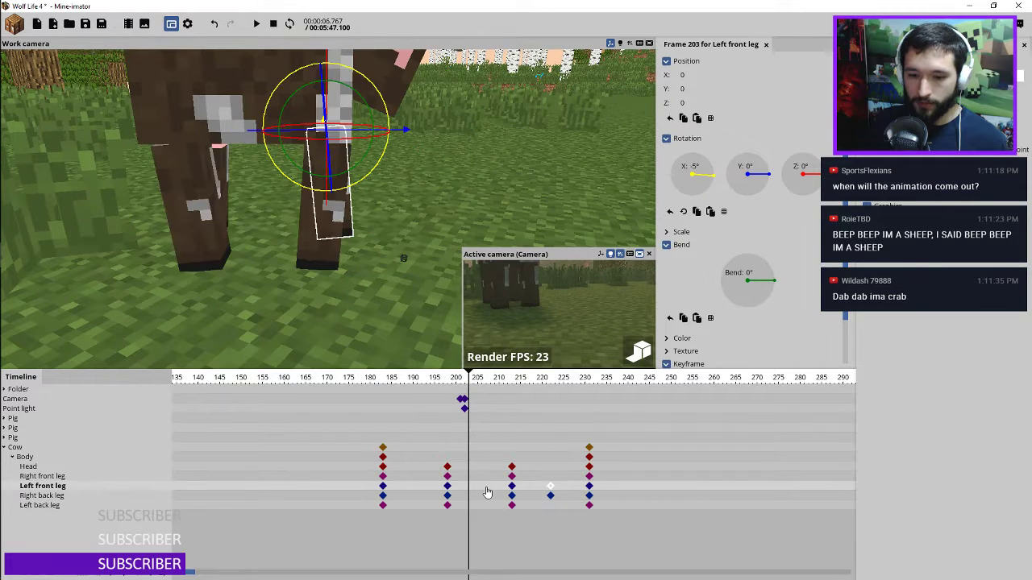
{"action": "left_click", "coordinate": [478, 482]}
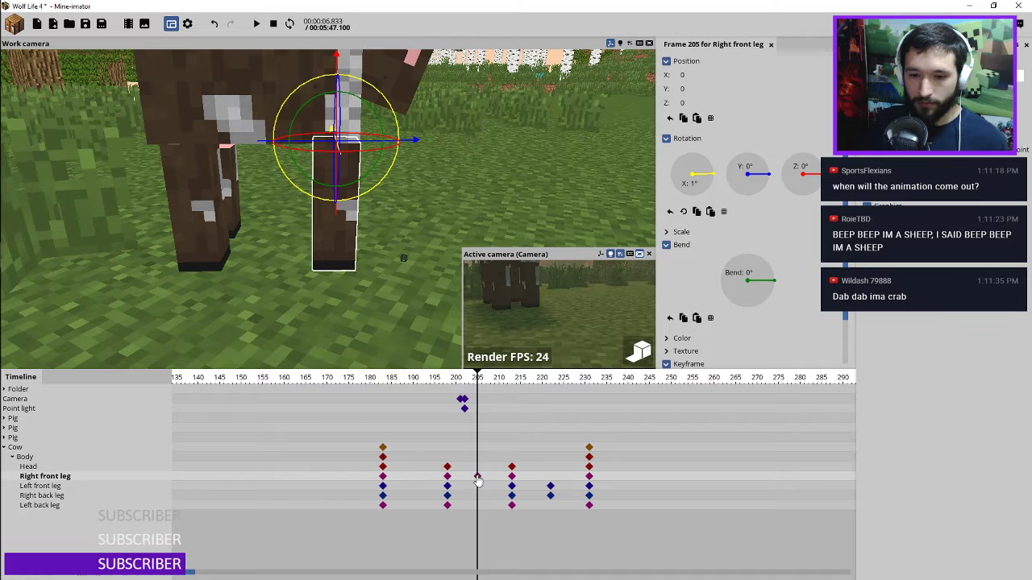
{"action": "mouse_move", "coordinate": [476, 384]}
{"action": "left_mouse_down"}
{"action": "mouse_move", "coordinate": [453, 384]}
{"action": "mouse_move", "coordinate": [479, 387]}
{"action": "left_mouse_up"}
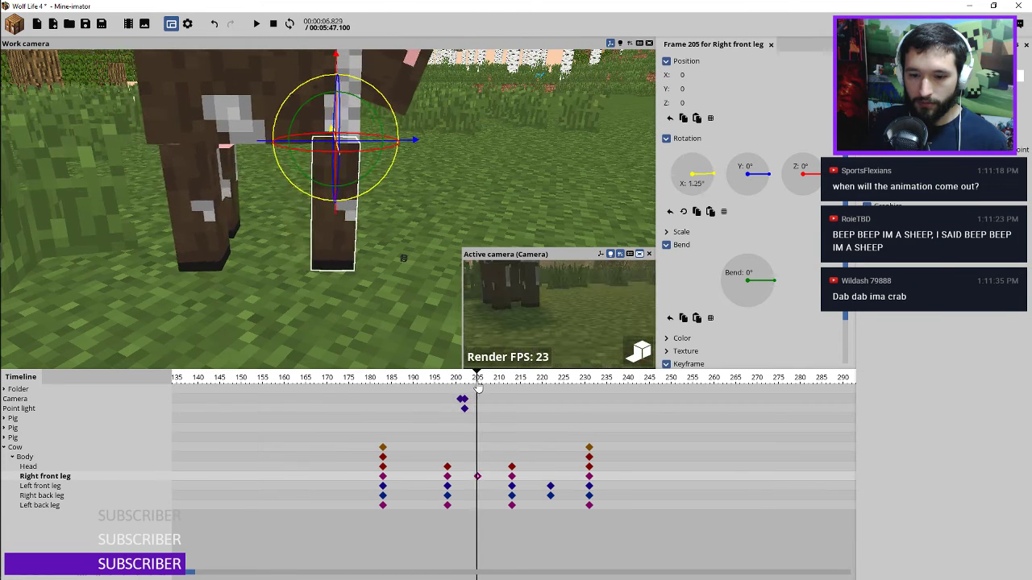
{"action": "left_click_drag", "start_coordinate": [357, 100], "coordinate": [369, 121]}
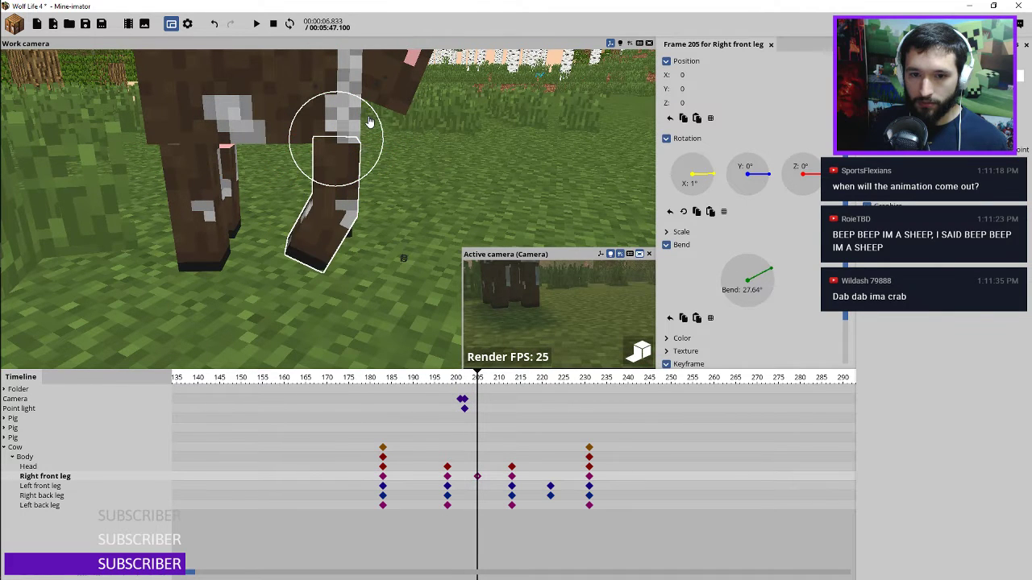
{"action": "left_click", "coordinate": [477, 506]}
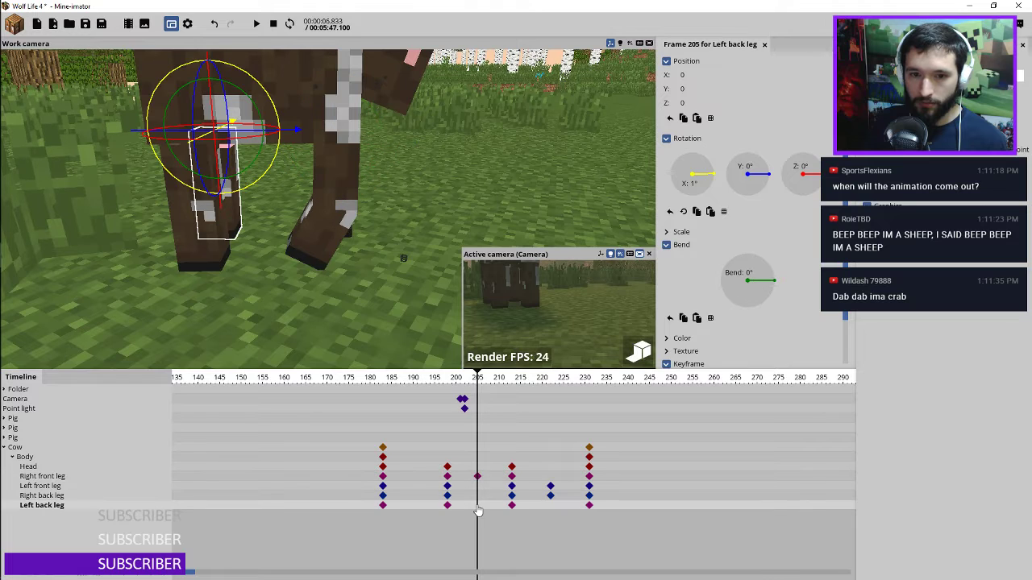
{"action": "left_click_drag", "start_coordinate": [260, 99], "coordinate": [272, 119]}
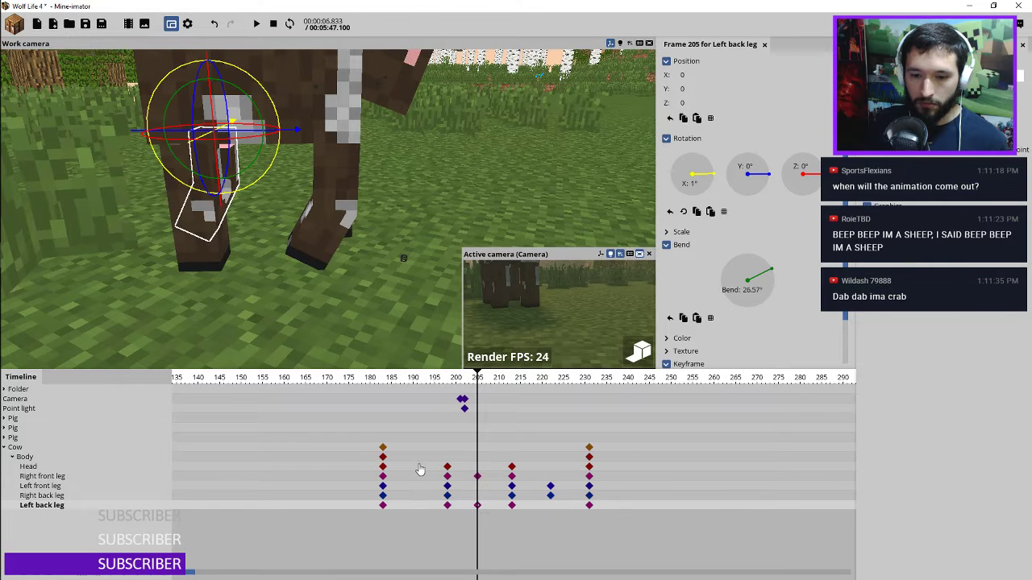
Add keyframes at frame 190 for the left front and right back legs and bend both about 30°
{"action": "left_click", "coordinate": [413, 486]}
{"action": "left_click", "coordinate": [412, 495]}
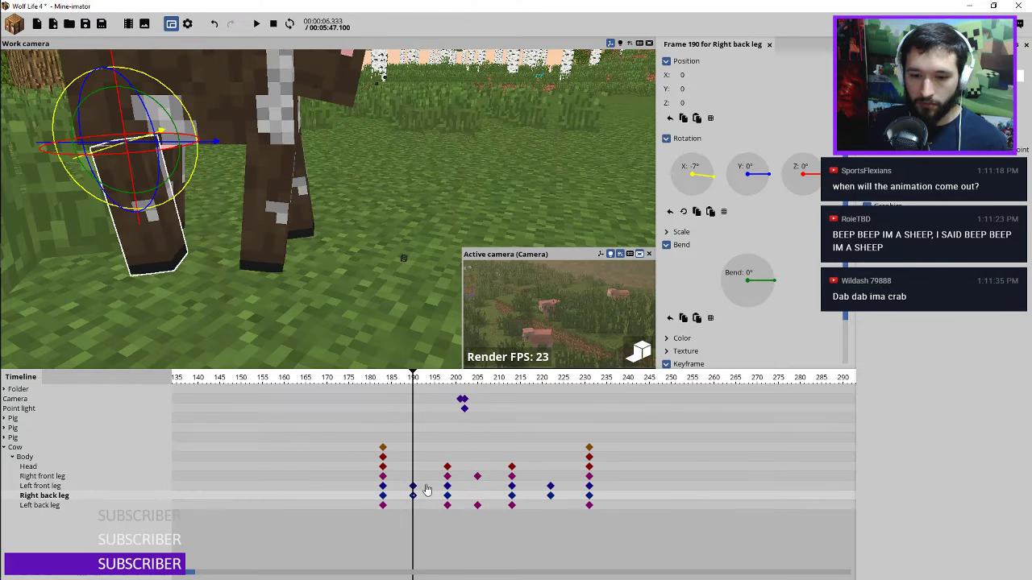
{"action": "left_click", "coordinate": [413, 486], "text": "shift"}
{"action": "left_click_drag", "start_coordinate": [173, 111], "coordinate": [179, 137]}
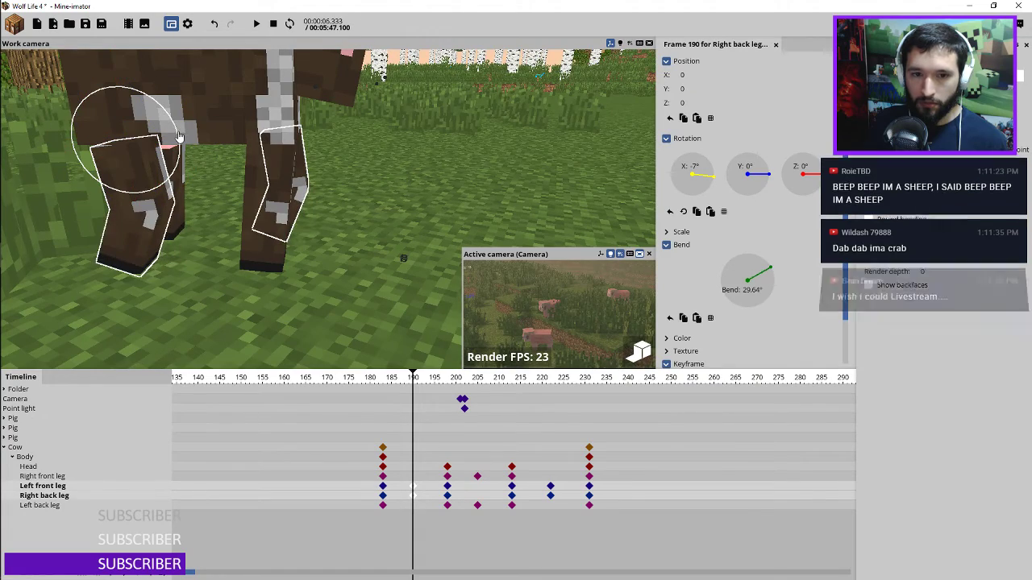
Play the walk from frame 181 and examine the bent leg poses between frames 200 and 227
{"action": "left_click", "coordinate": [377, 382]}
{"action": "key", "text": "space"}
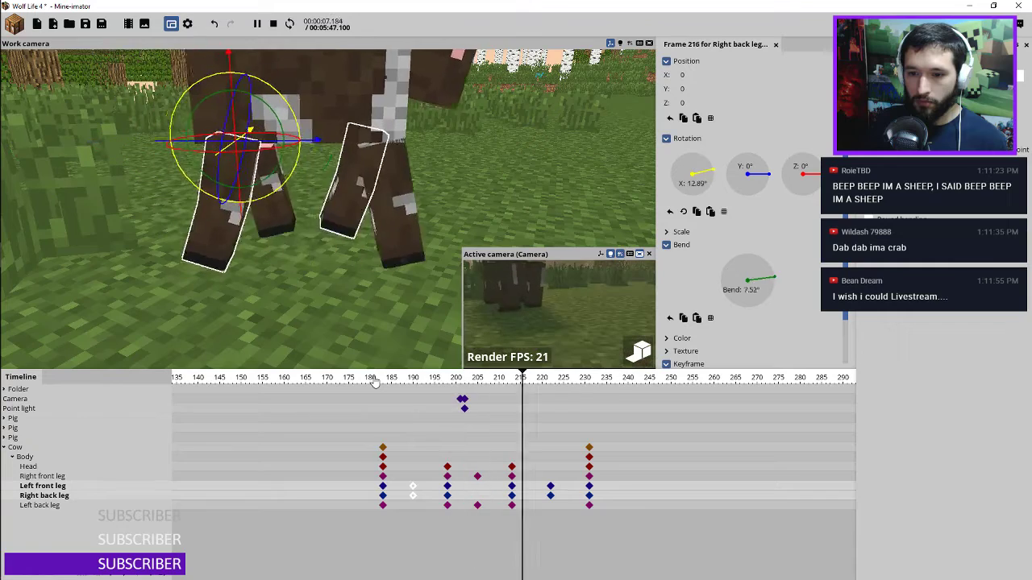
{"action": "key", "text": "space"}
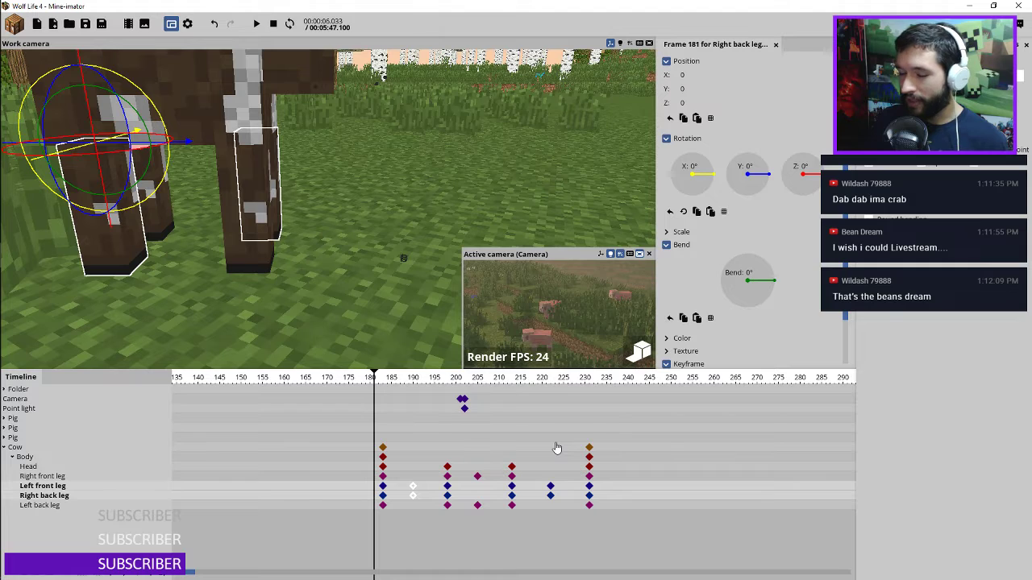
{"action": "left_click", "coordinate": [560, 379]}
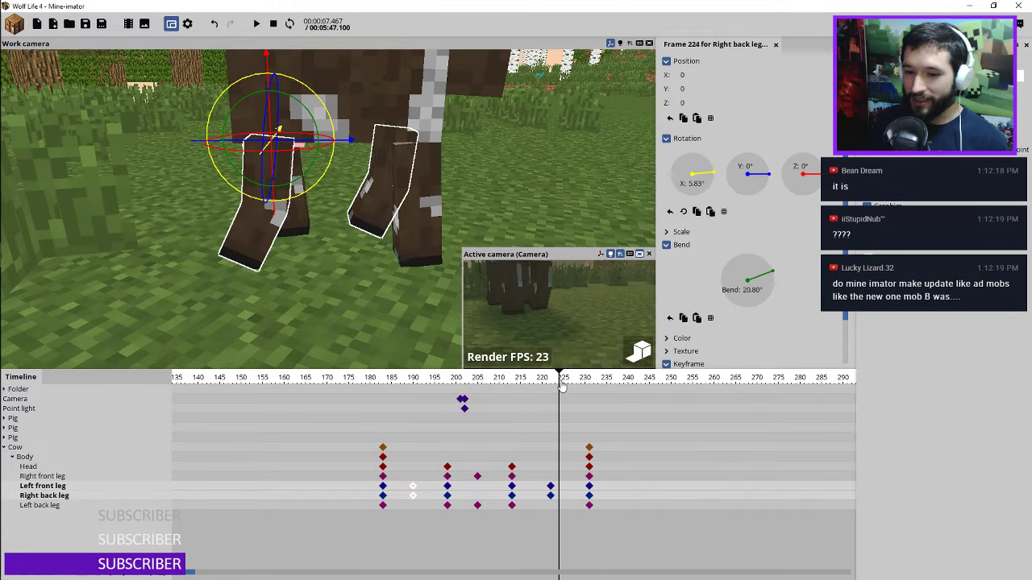
{"action": "left_click", "coordinate": [564, 385]}
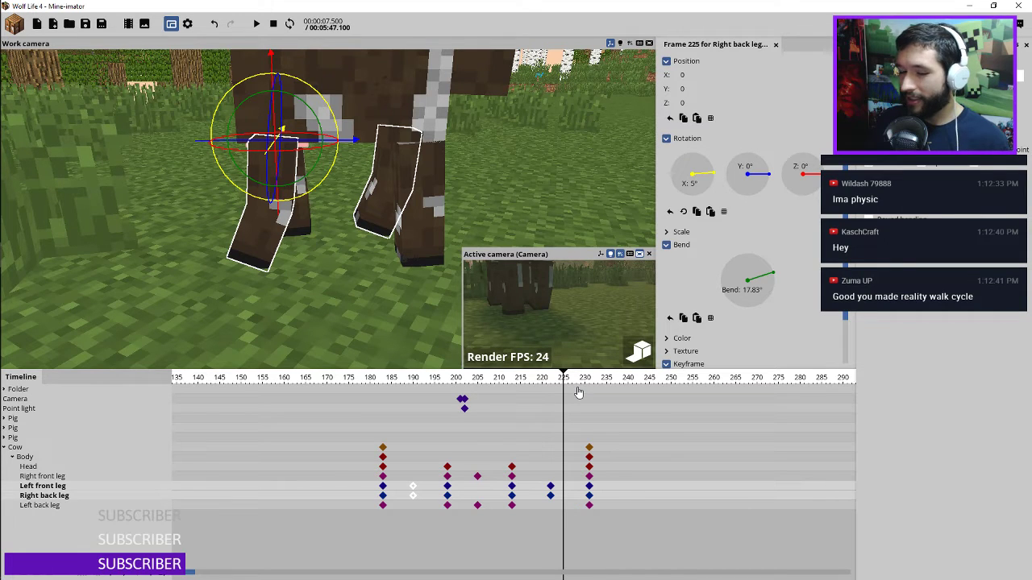
{"action": "left_click", "coordinate": [564, 380]}
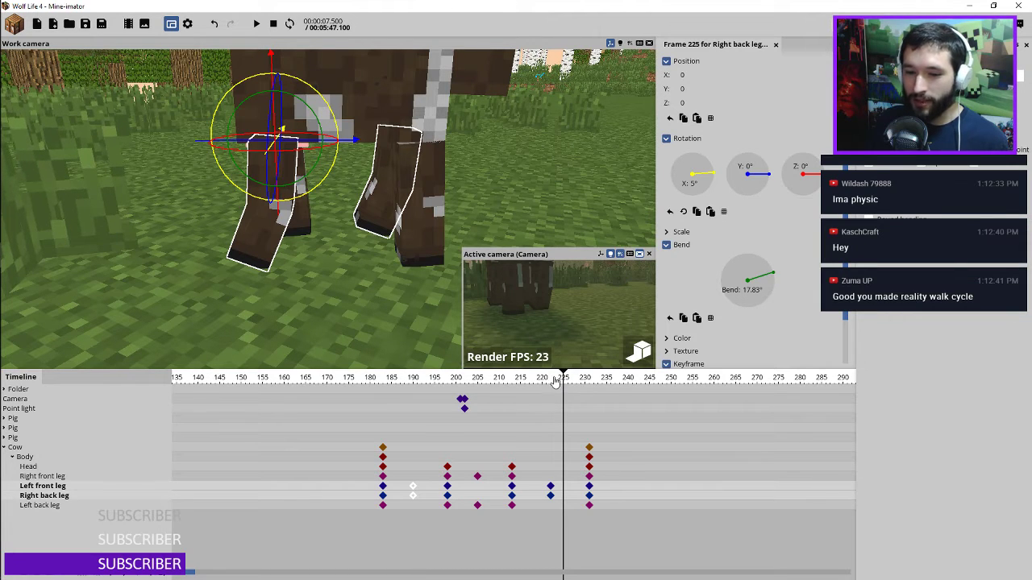
{"action": "left_click", "coordinate": [460, 379]}
{"action": "left_click_drag", "start_coordinate": [465, 395], "coordinate": [572, 397]}
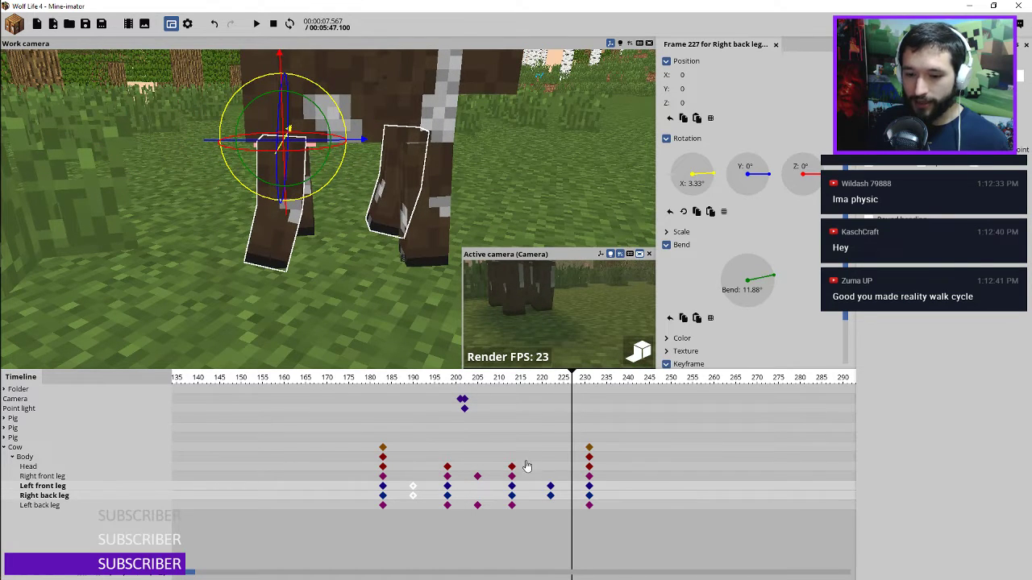
Move the cow's intermediate head and leg keyframes later, to frames 199, 205, 212, 219 and 225
{"action": "left_click_drag", "start_coordinate": [507, 461], "coordinate": [544, 509]}
{"action": "left_click_drag", "start_coordinate": [513, 475], "coordinate": [536, 469]}
{"action": "left_click_drag", "start_coordinate": [472, 465], "coordinate": [508, 495]}
{"action": "left_click_drag", "start_coordinate": [438, 454], "coordinate": [451, 500]}
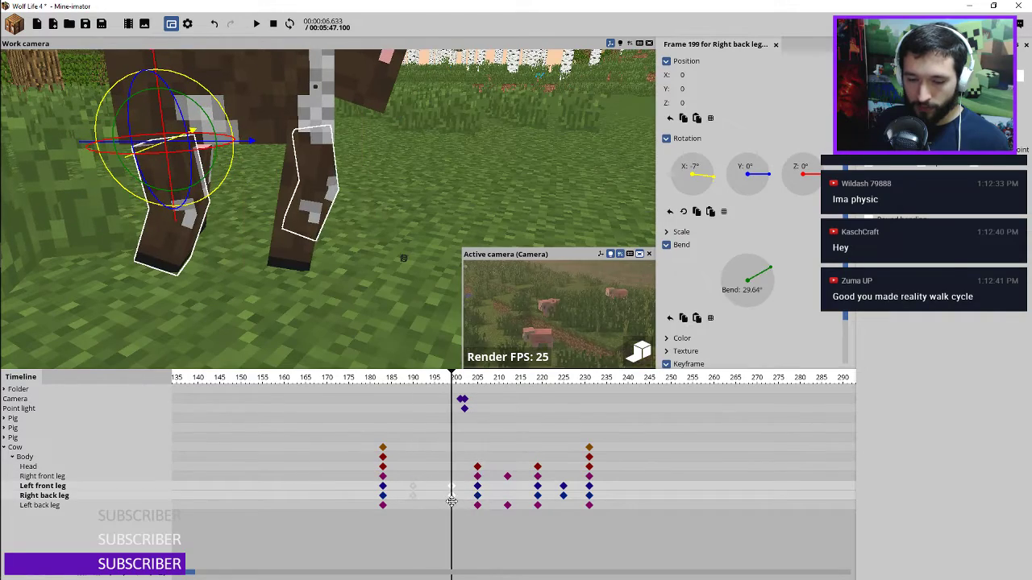
Play back the retimed walk repeatedly from frame 197 to check the leg timing
{"action": "left_click", "coordinate": [441, 380]}
{"action": "key", "text": "space"}
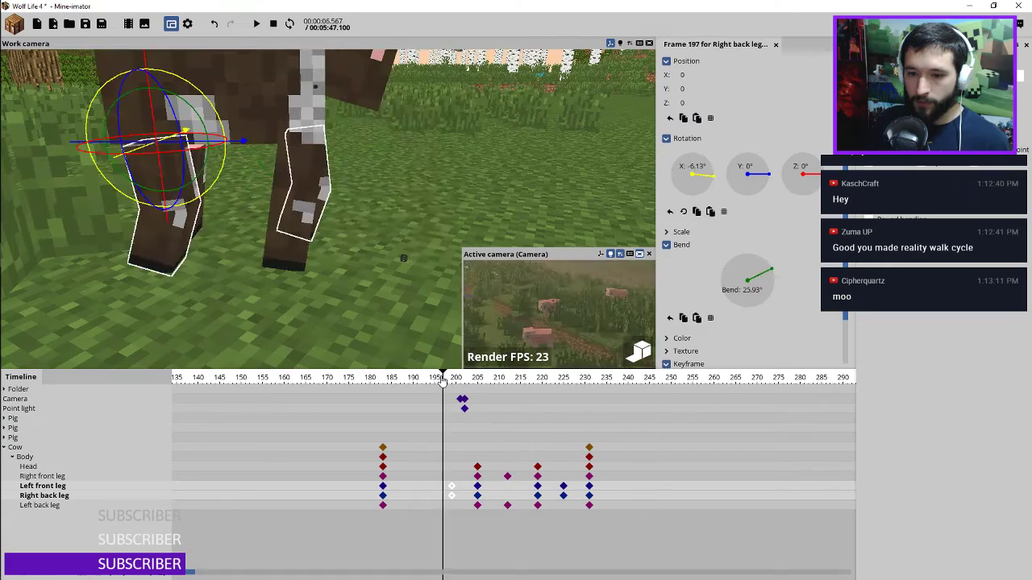
{"action": "key", "text": "space"}
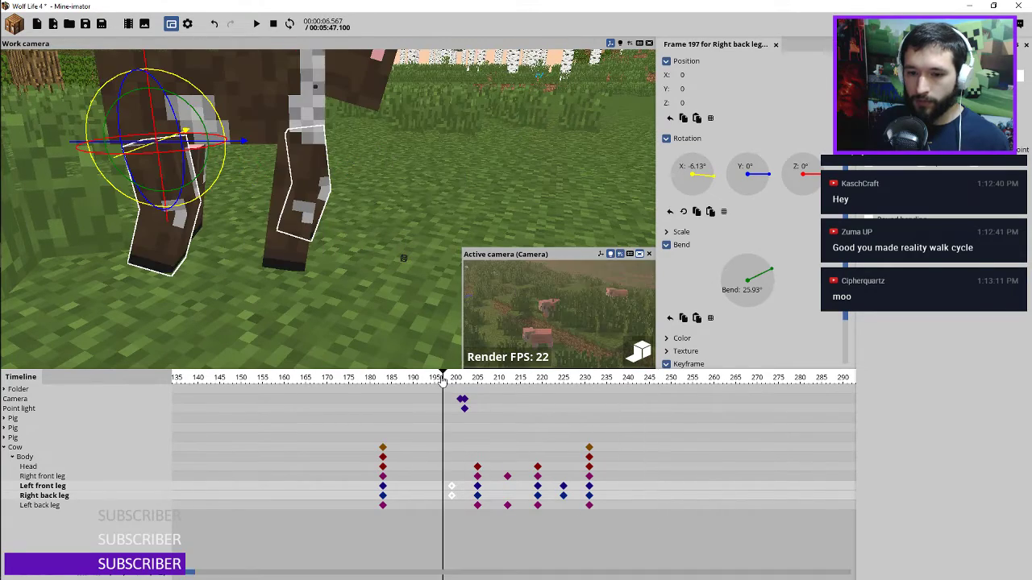
{"action": "key", "text": "space"}
{"action": "key", "text": "space"}
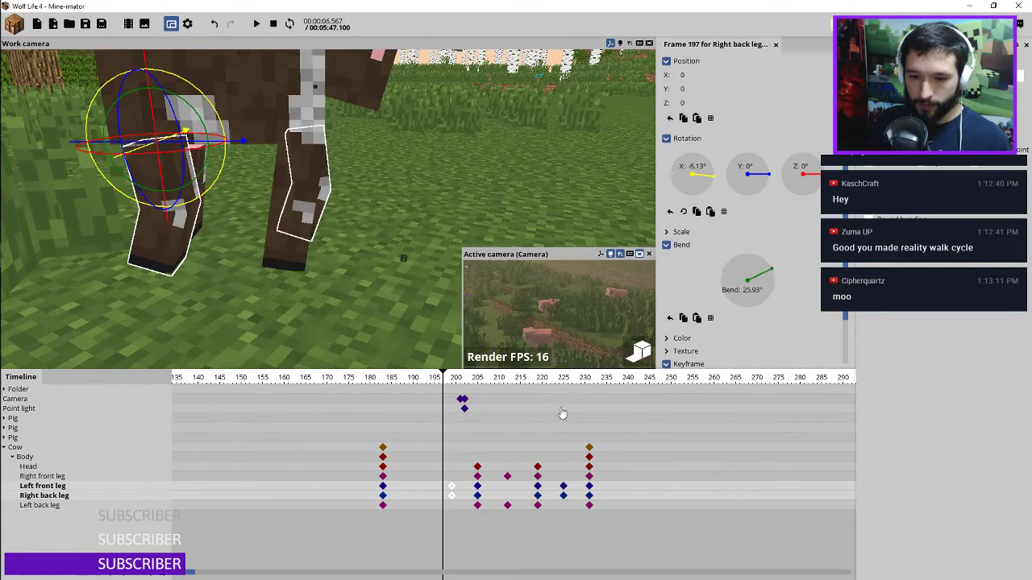
Add point light and camera keyframes at frame 235, raising the camera to about Z 225 to frame the cow's face
{"action": "left_click", "coordinate": [603, 410]}
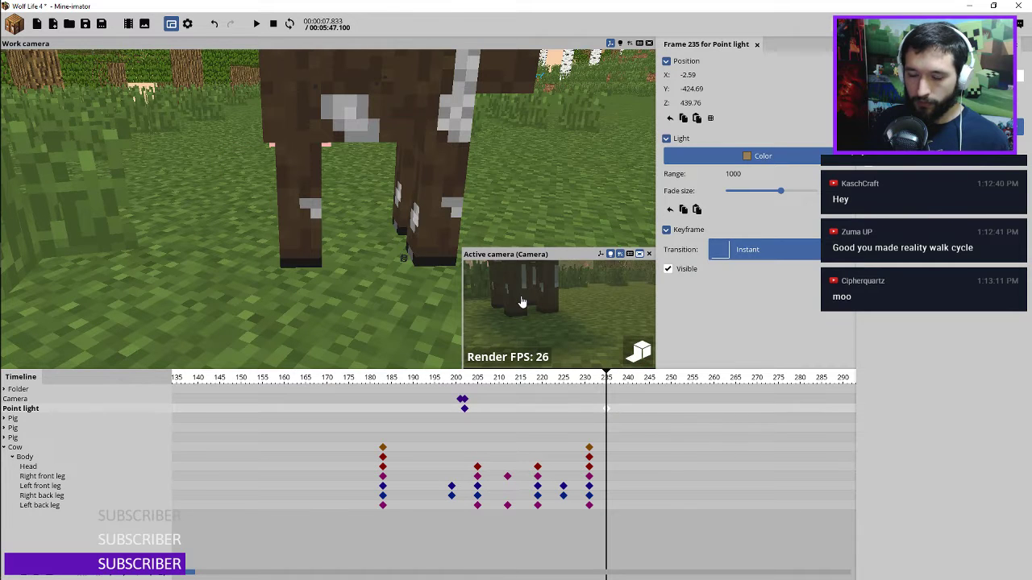
{"action": "left_click", "coordinate": [606, 399]}
{"action": "mouse_move", "coordinate": [559, 313]}
{"action": "left_mouse_down"}
{"action": "mouse_move", "coordinate": [565, 272]}
{"action": "mouse_move", "coordinate": [556, 295]}
{"action": "left_mouse_up"}
{"action": "key", "text": "e"}
{"action": "key", "text": "e"}
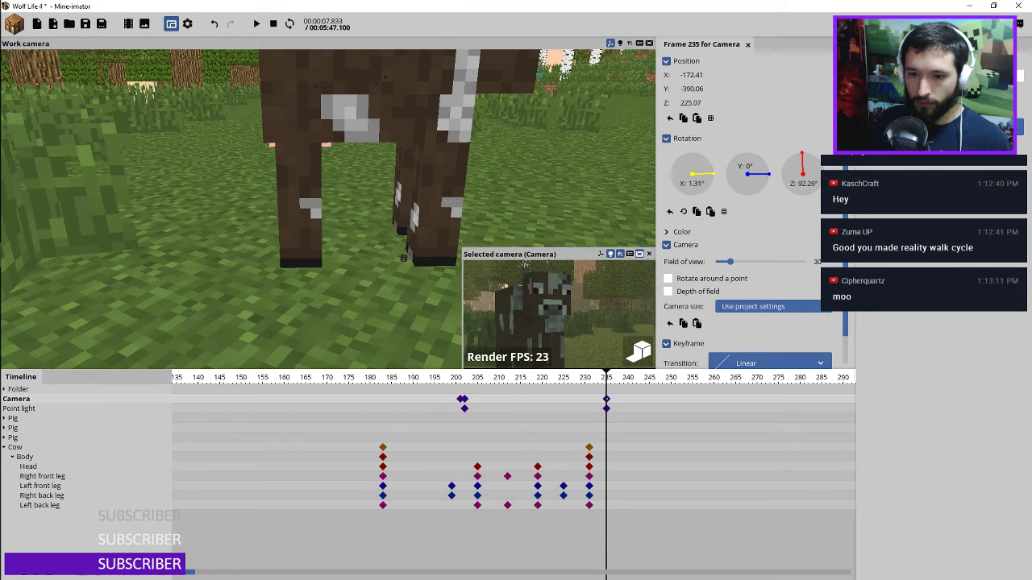
Set the transition of the point light's frame 202 keyframe to Ease out (sine) and play the shot
{"action": "left_click", "coordinate": [463, 408]}
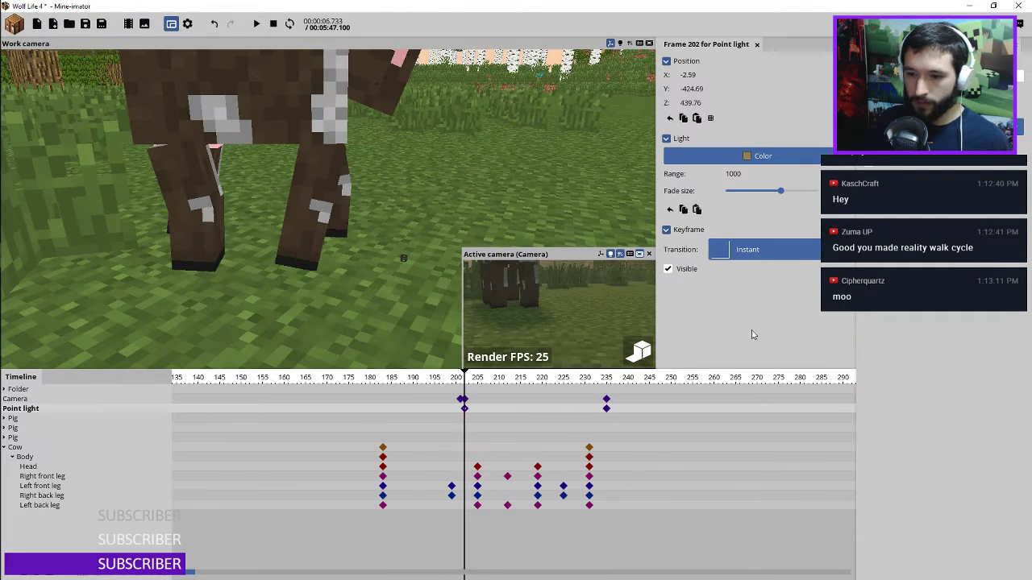
{"action": "left_click", "coordinate": [761, 254]}
{"action": "left_click", "coordinate": [726, 437]}
{"action": "key", "text": "space"}
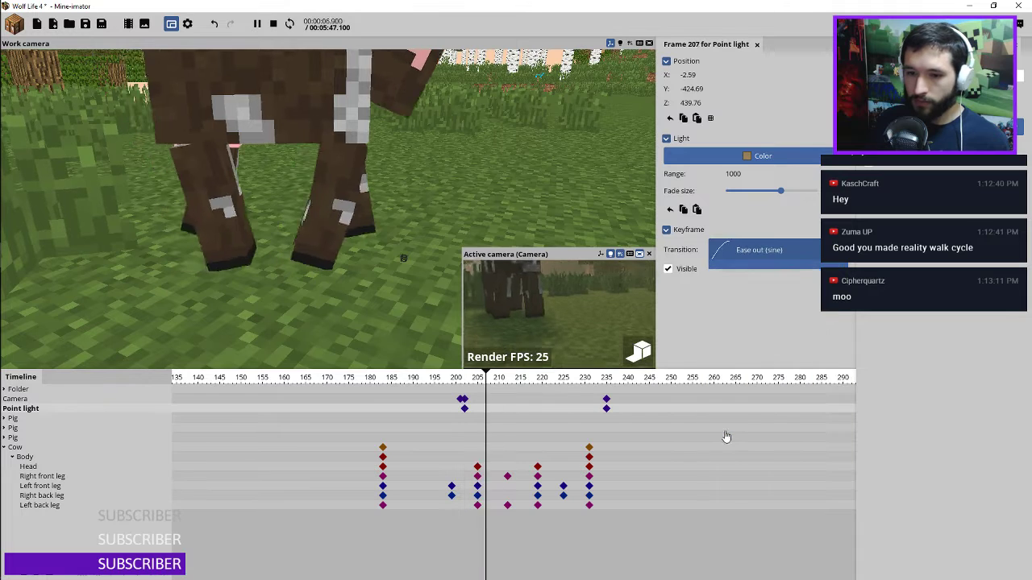
Move the camera's last keyframe earlier to frame 232 and delete the point light's keyframe at frame 235
{"action": "key", "text": "space"}
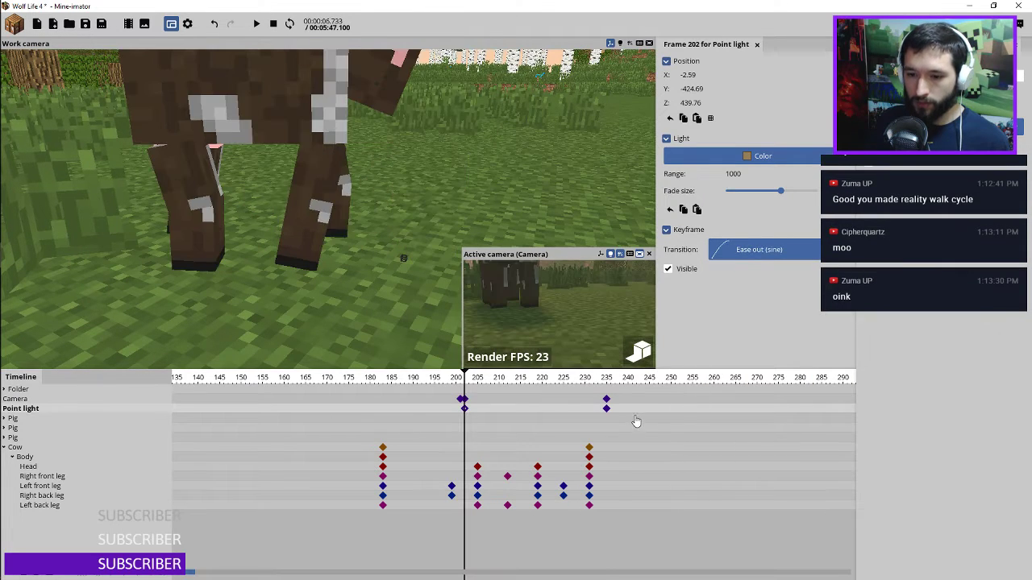
{"action": "left_click", "coordinate": [606, 409]}
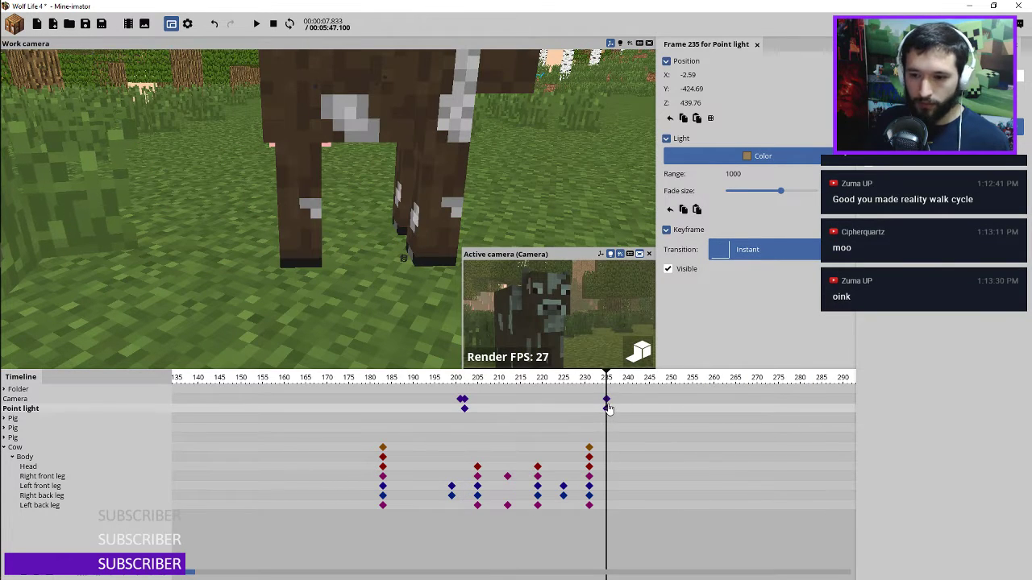
{"action": "left_click", "coordinate": [606, 400]}
{"action": "left_click_drag", "start_coordinate": [607, 400], "coordinate": [592, 402]}
{"action": "left_click", "coordinate": [606, 409]}
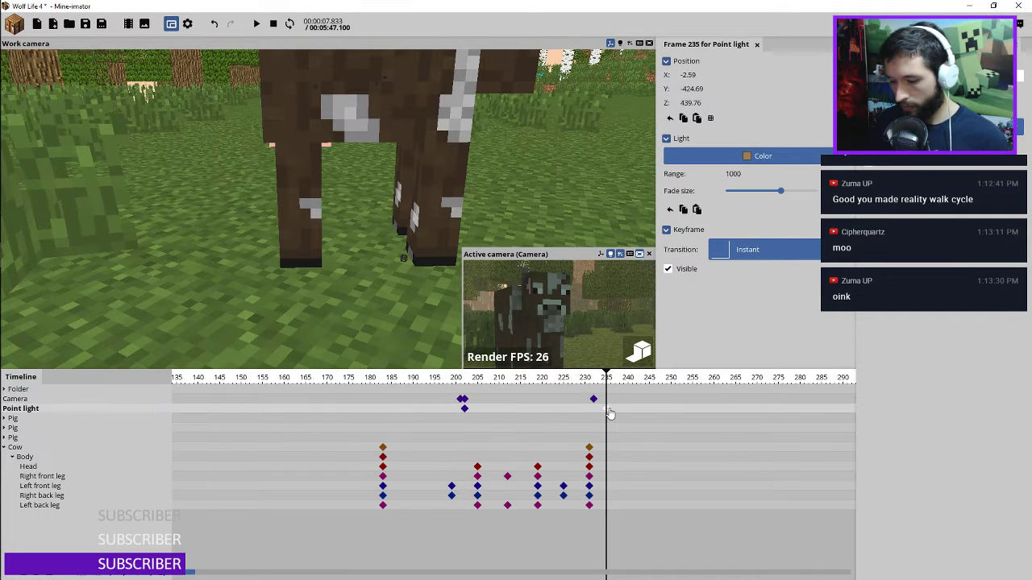
{"action": "key", "text": "Delete"}
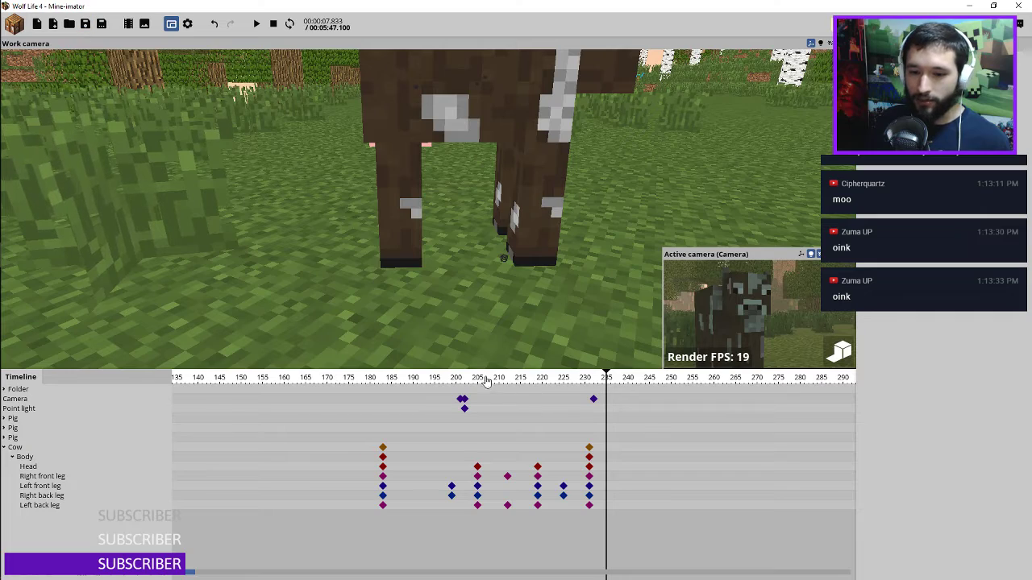
Play the shot from frame 194 to check the camera move towards the cow
{"action": "left_click", "coordinate": [428, 378]}
{"action": "key", "text": "space"}
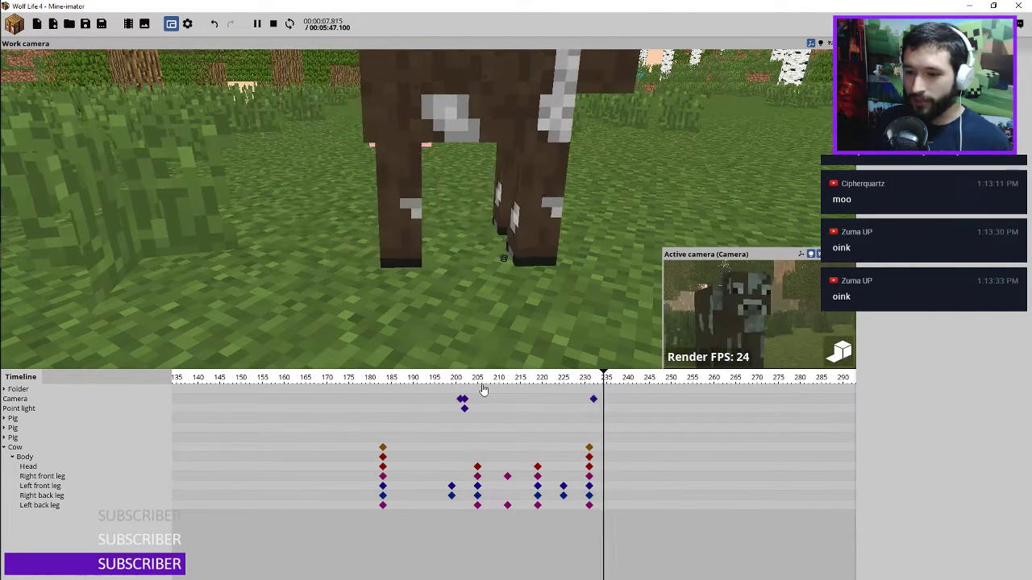
{"action": "key", "text": "space"}
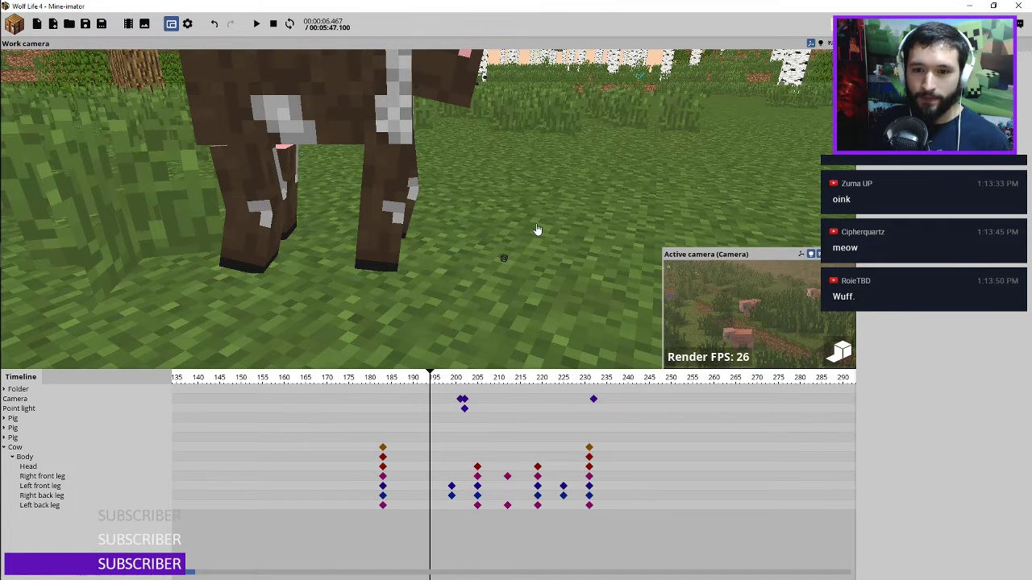
Clear the cow search in the character models and create a Human character in the scene
{"action": "left_click", "coordinate": [321, 113]}
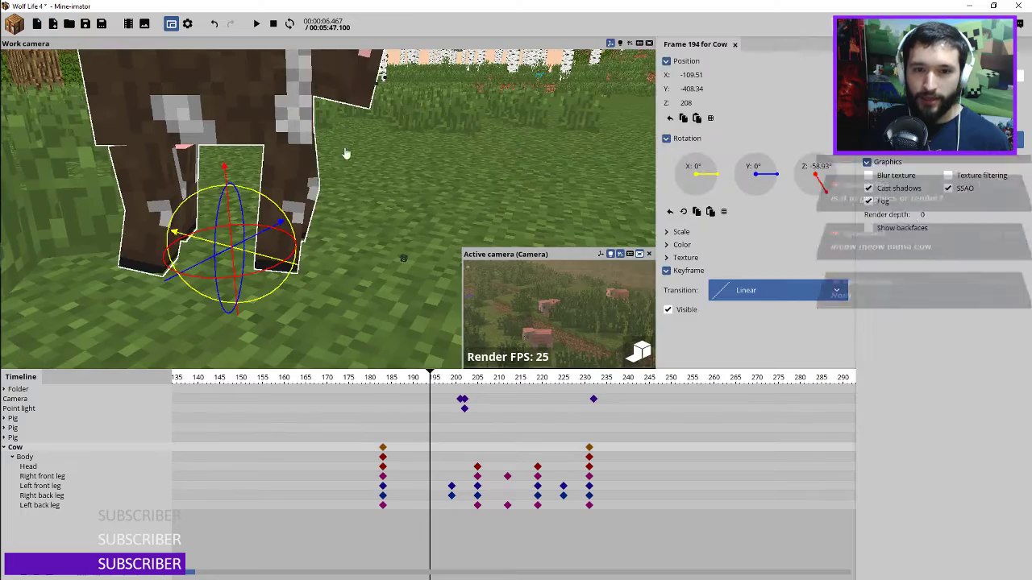
{"action": "scroll", "coordinate": [177, 80], "scroll_direction": "down", "scroll_amount": 3}
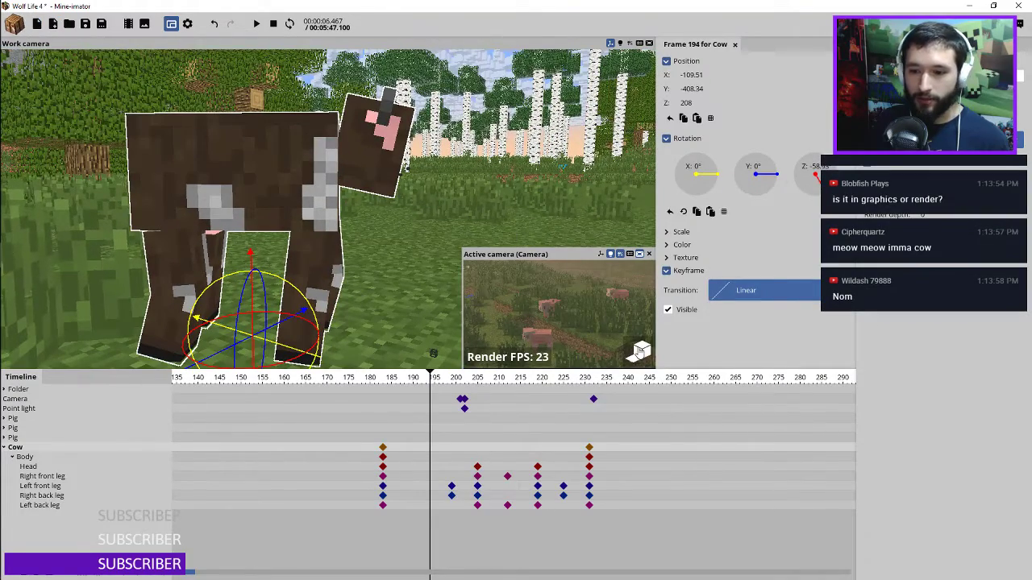
{"action": "left_click", "coordinate": [13, 26]}
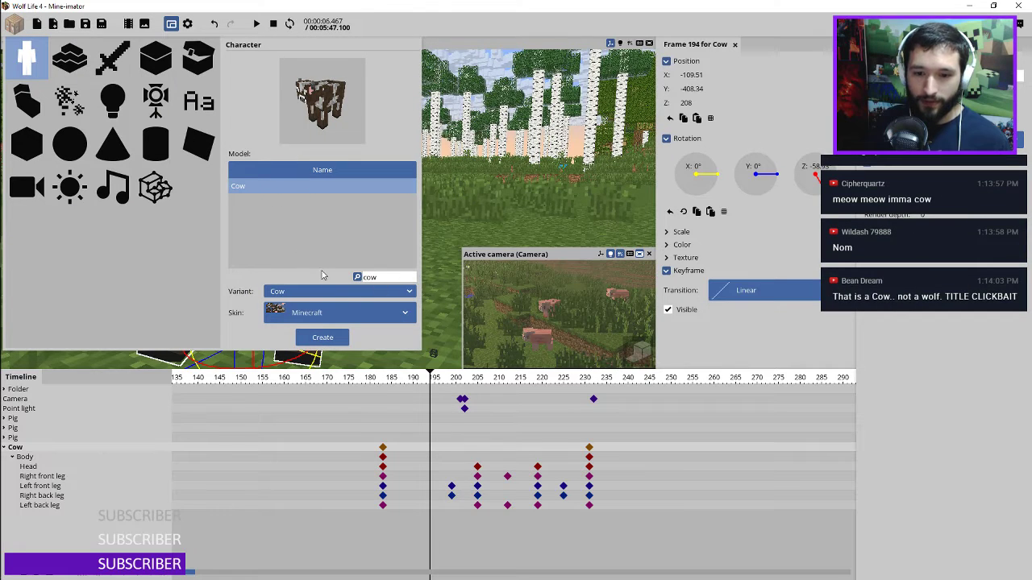
{"action": "left_click_drag", "start_coordinate": [375, 279], "coordinate": [341, 282]}
{"action": "key", "text": "BackSpace"}
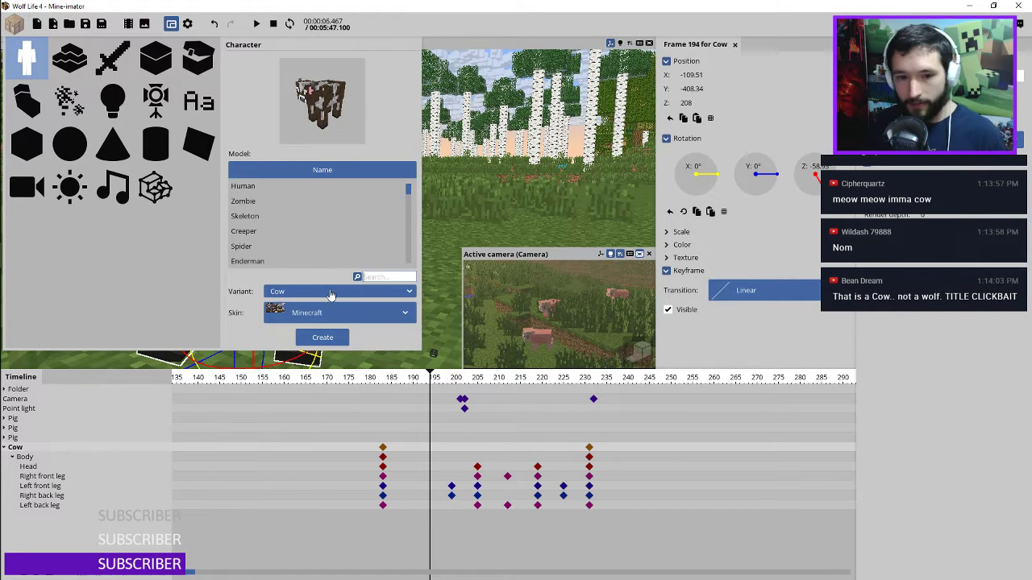
{"action": "left_click", "coordinate": [255, 187]}
{"action": "left_click", "coordinate": [318, 337]}
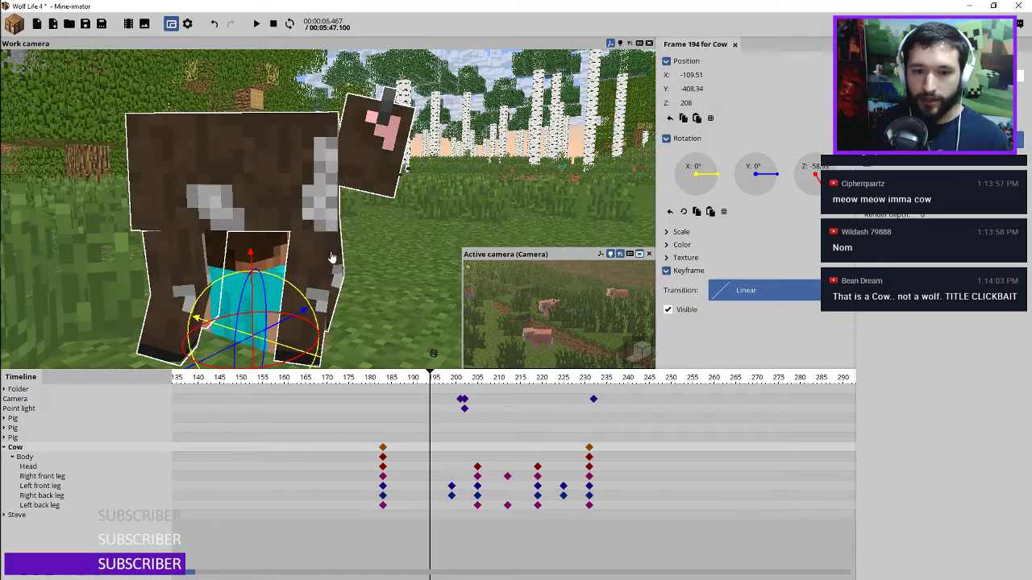
Turn on position snapping for Steve and move him out from underneath the cow
{"action": "left_click", "coordinate": [27, 517]}
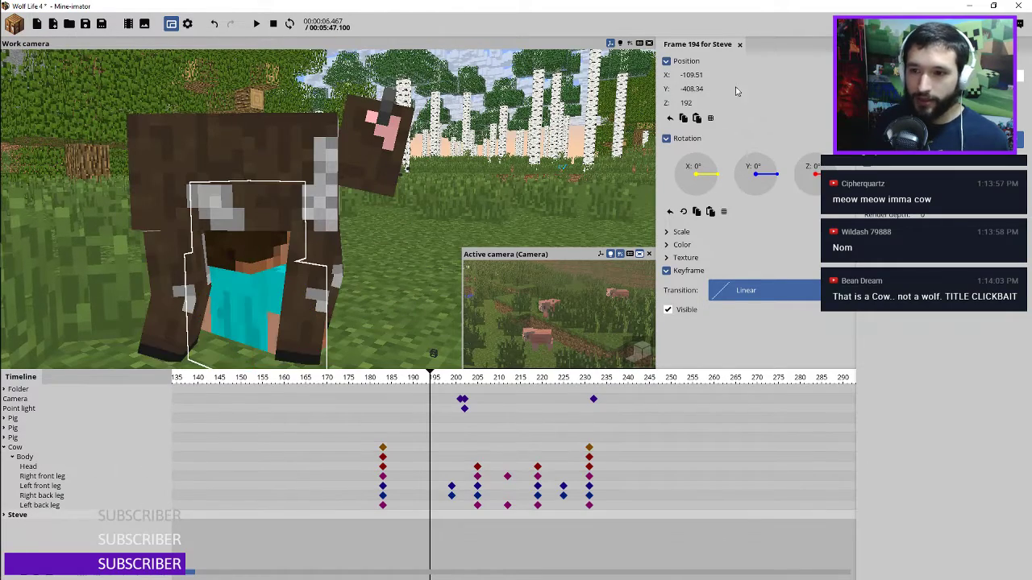
{"action": "left_click", "coordinate": [710, 118]}
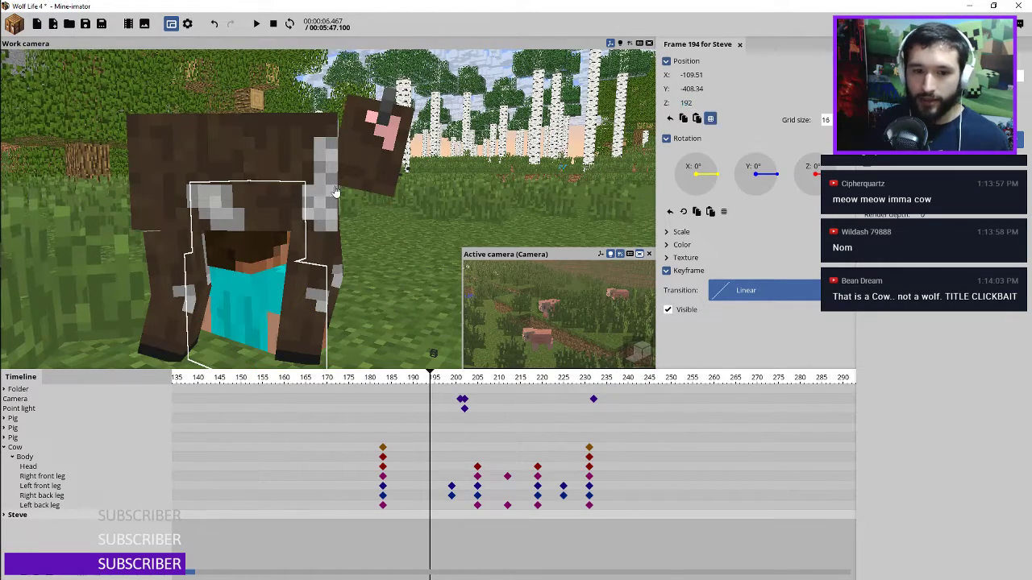
{"action": "key", "text": "f"}
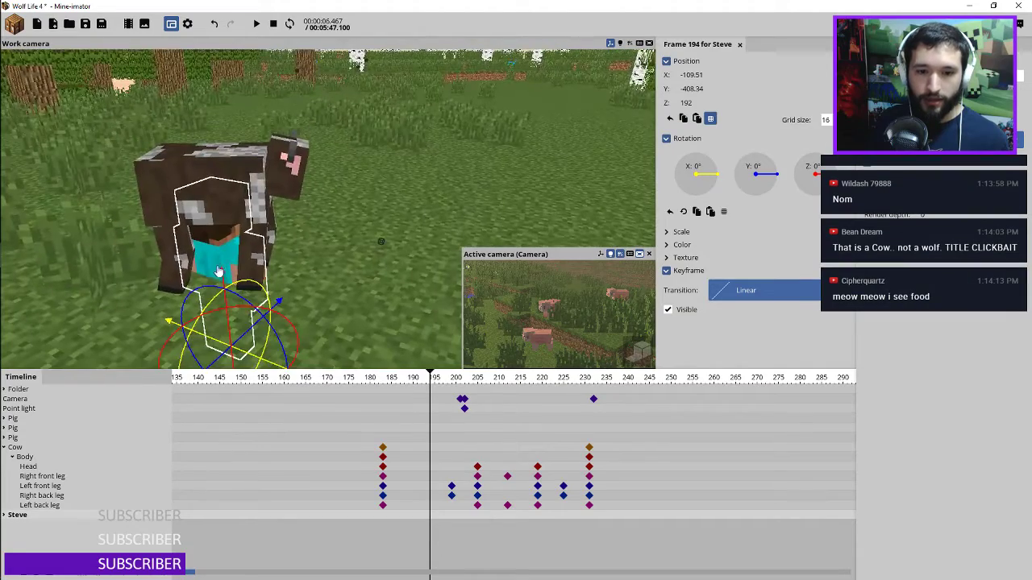
{"action": "left_click_drag", "start_coordinate": [241, 300], "coordinate": [240, 282]}
{"action": "middle_click_drag", "start_coordinate": [240, 282], "coordinate": [362, 288]}
{"action": "scroll", "coordinate": [362, 287], "scroll_direction": "up", "scroll_amount": 2}
Bend Steve's right arm to about 85° and reset the bend to 0°
{"action": "left_click", "coordinate": [470, 204]}
{"action": "middle_click_drag", "start_coordinate": [470, 204], "coordinate": [396, 102]}
{"action": "left_click_drag", "start_coordinate": [396, 103], "coordinate": [320, 91]}
{"action": "middle_click_drag", "start_coordinate": [320, 91], "coordinate": [472, 132]}
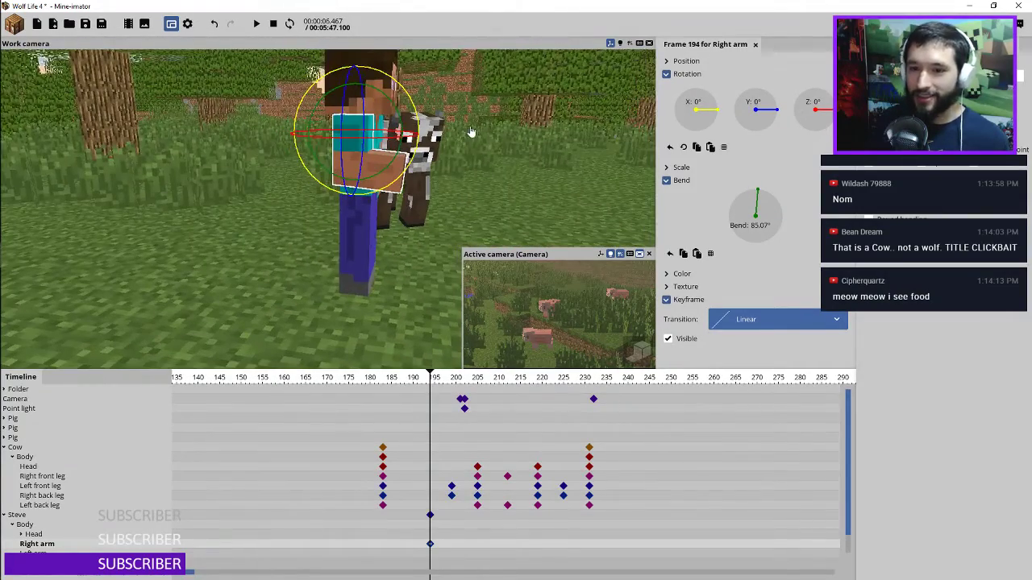
{"action": "right_click", "coordinate": [761, 219]}
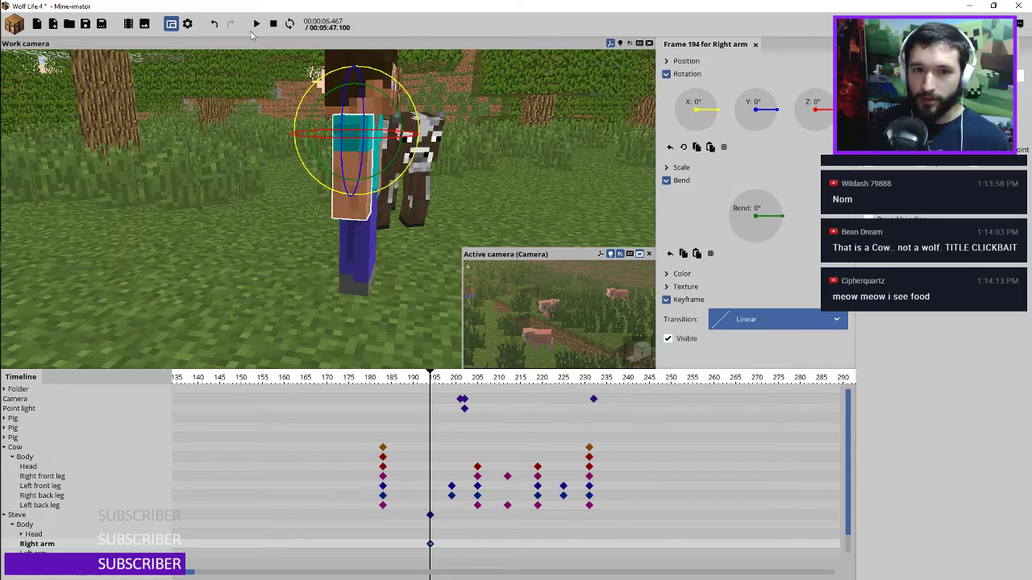
Raise the bending scale in the Graphics settings to 1.43 and bend Steve's right arm to test it
{"action": "left_click", "coordinate": [187, 24]}
{"action": "left_click", "coordinate": [681, 75]}
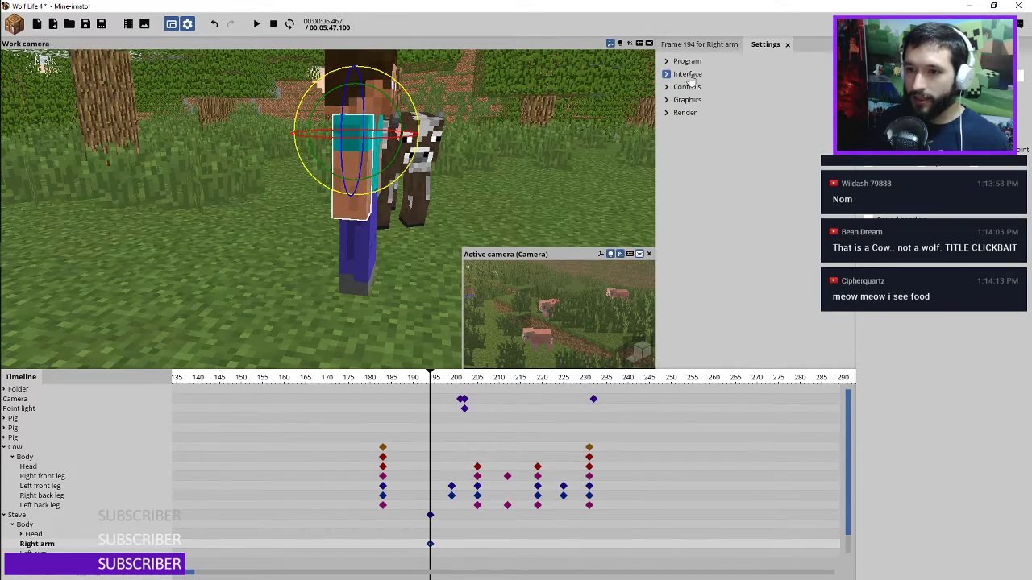
{"action": "left_click", "coordinate": [687, 74]}
{"action": "left_click", "coordinate": [686, 74]}
{"action": "left_click", "coordinate": [687, 87]}
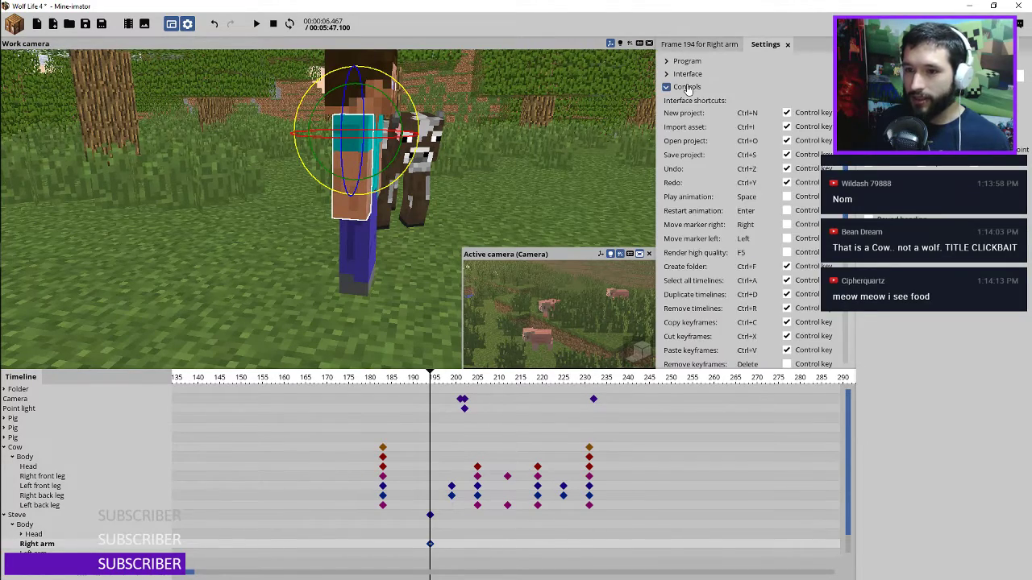
{"action": "left_click", "coordinate": [687, 87]}
{"action": "left_click", "coordinate": [687, 99]}
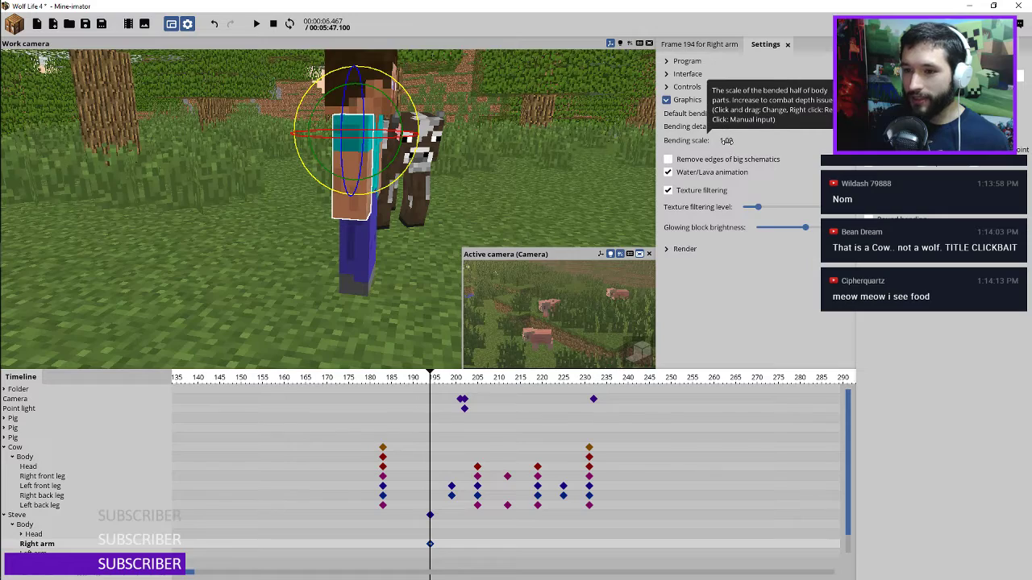
{"action": "left_click_drag", "start_coordinate": [726, 140], "coordinate": [814, 146]}
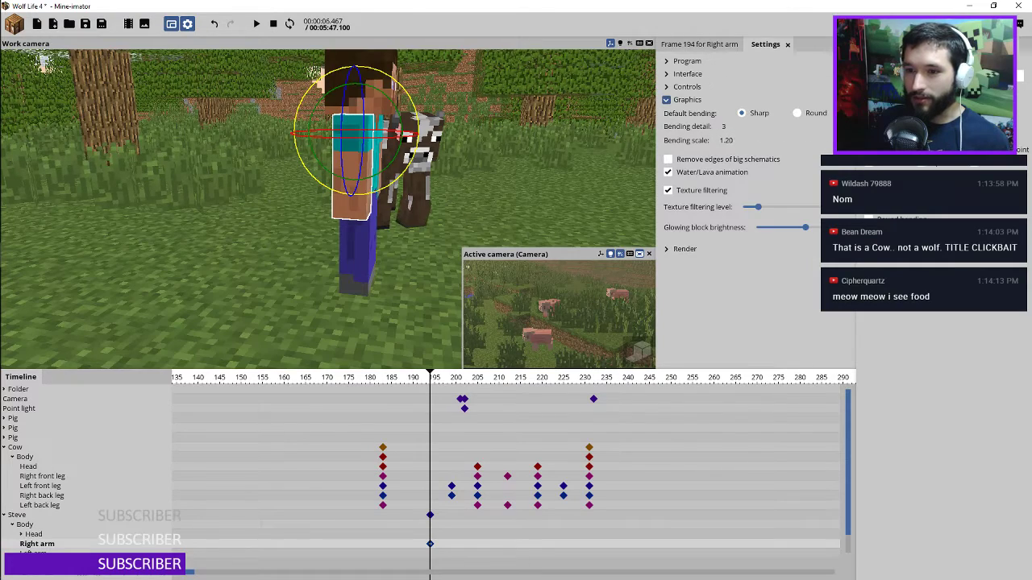
{"action": "left_click_drag", "start_coordinate": [394, 115], "coordinate": [334, 89]}
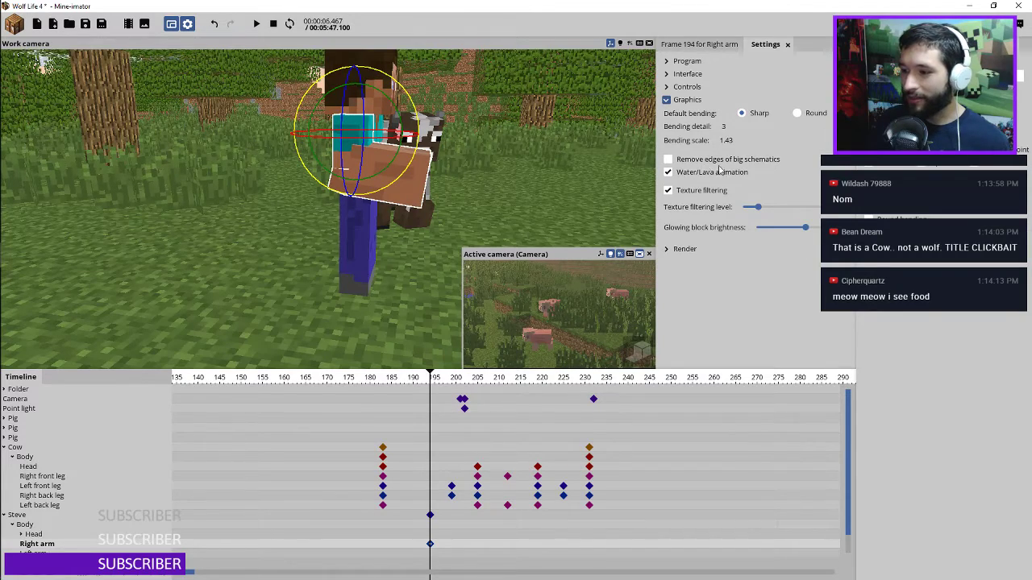
Reset the bending scale to 1.00 and delete the Steve character
{"action": "right_click", "coordinate": [729, 142]}
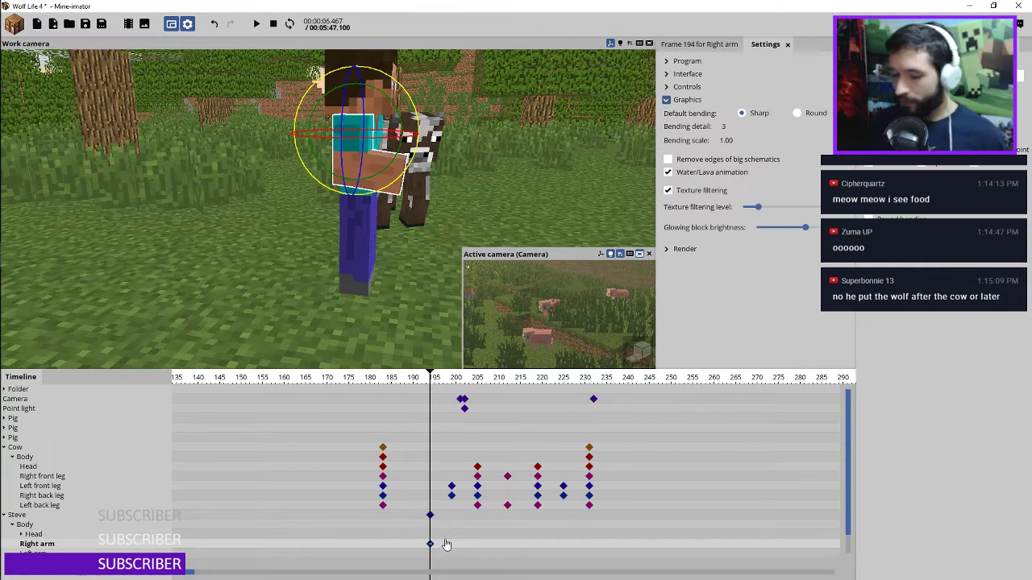
{"action": "left_click", "coordinate": [429, 517]}
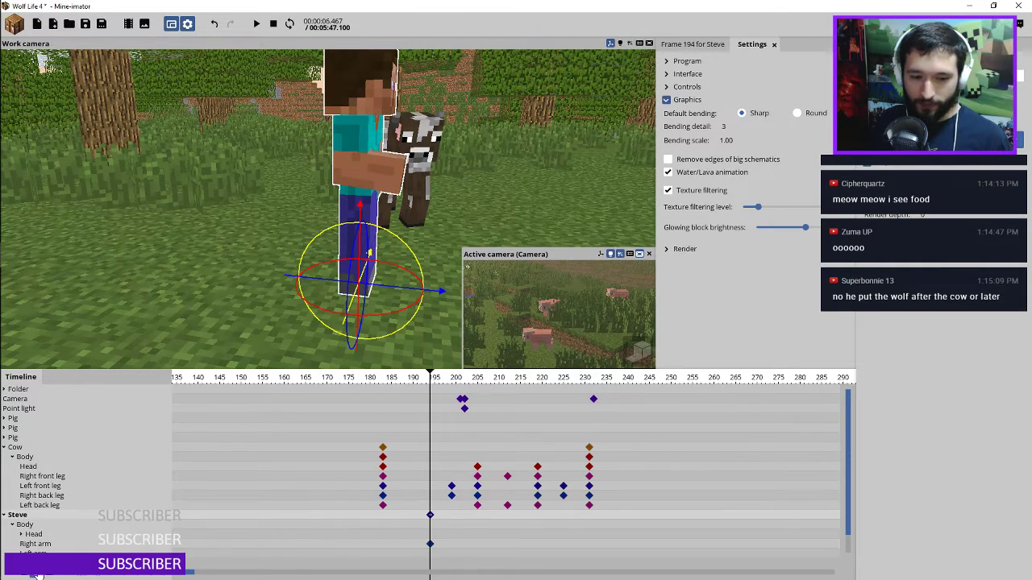
{"action": "key", "text": "Delete"}
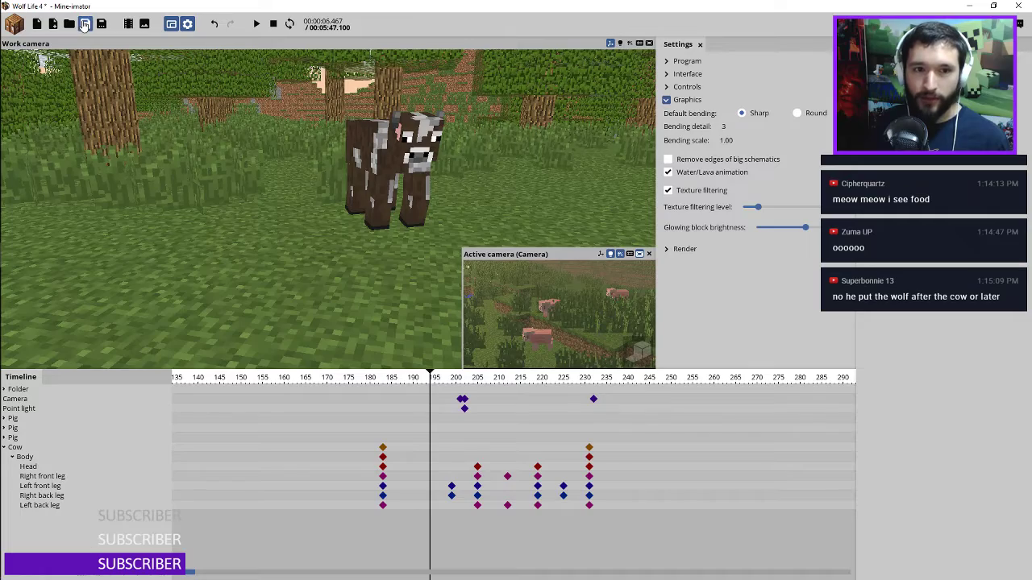
Play the shot repeatedly from frame 200 to check the camera's timing against the cow's walk
{"action": "key", "text": "space"}
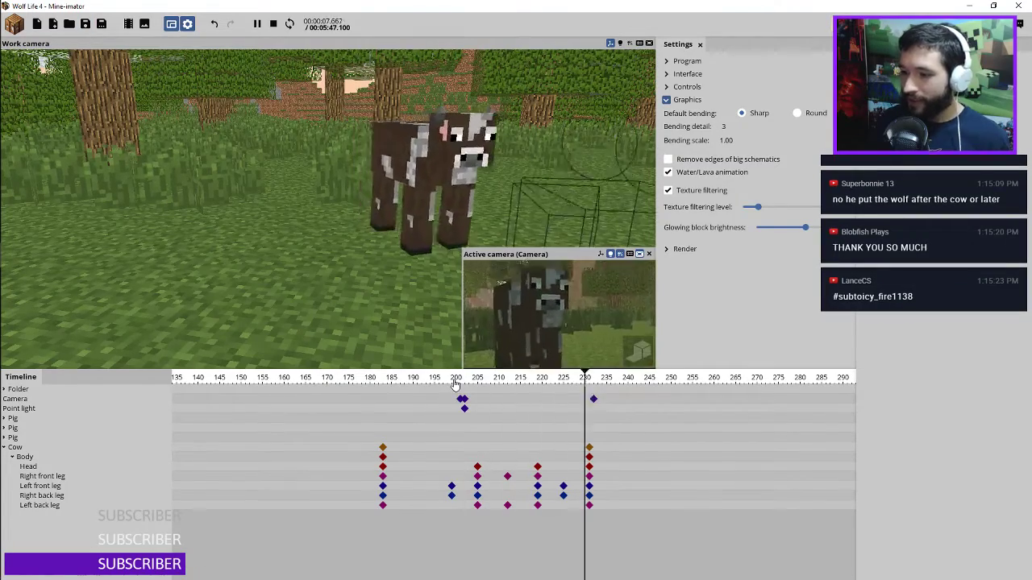
{"action": "left_click", "coordinate": [455, 380]}
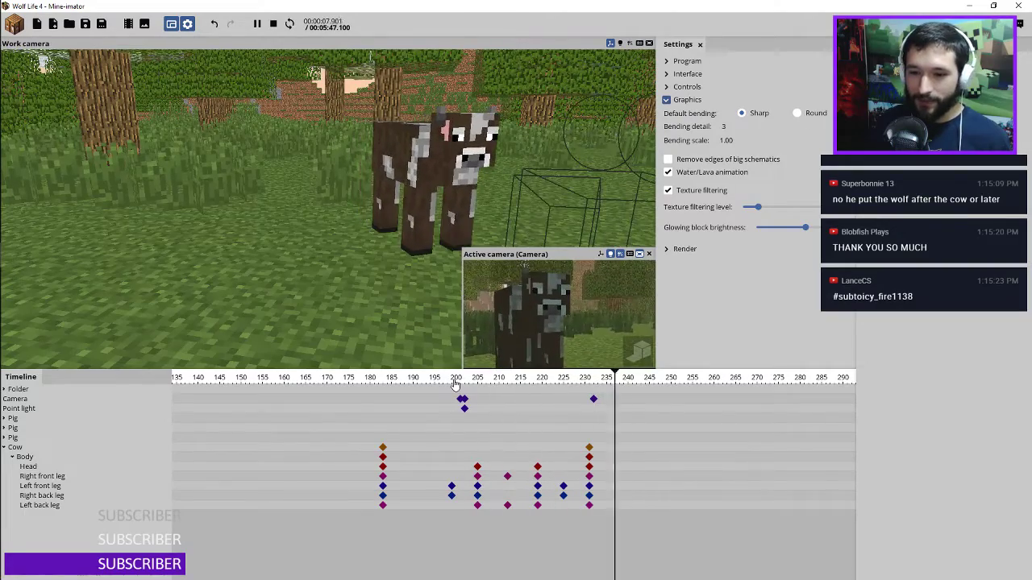
{"action": "left_click", "coordinate": [456, 380]}
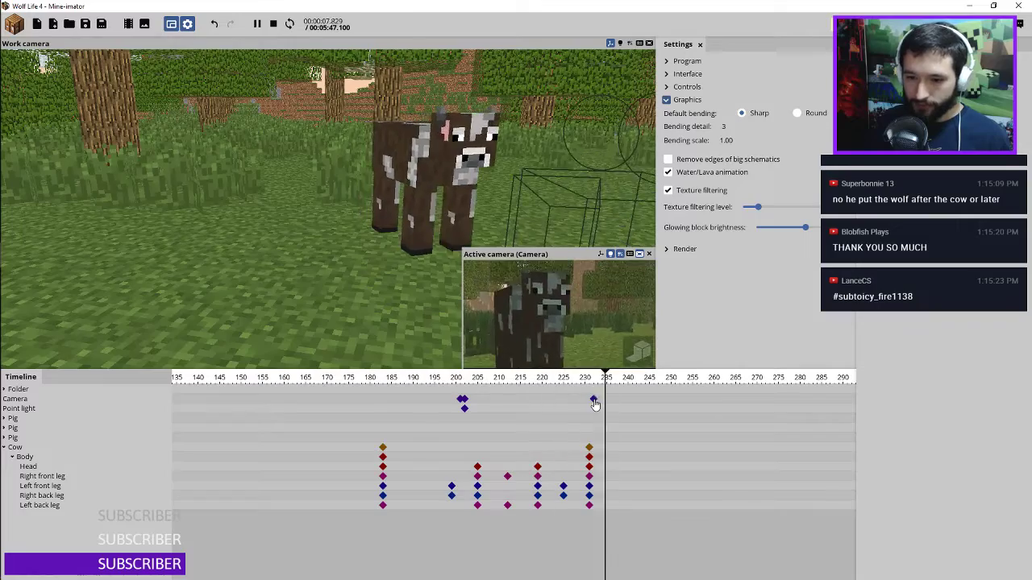
Move the camera's last keyframe to frame 235 and play the shot from about frame 201
{"action": "left_click_drag", "start_coordinate": [594, 401], "coordinate": [605, 400]}
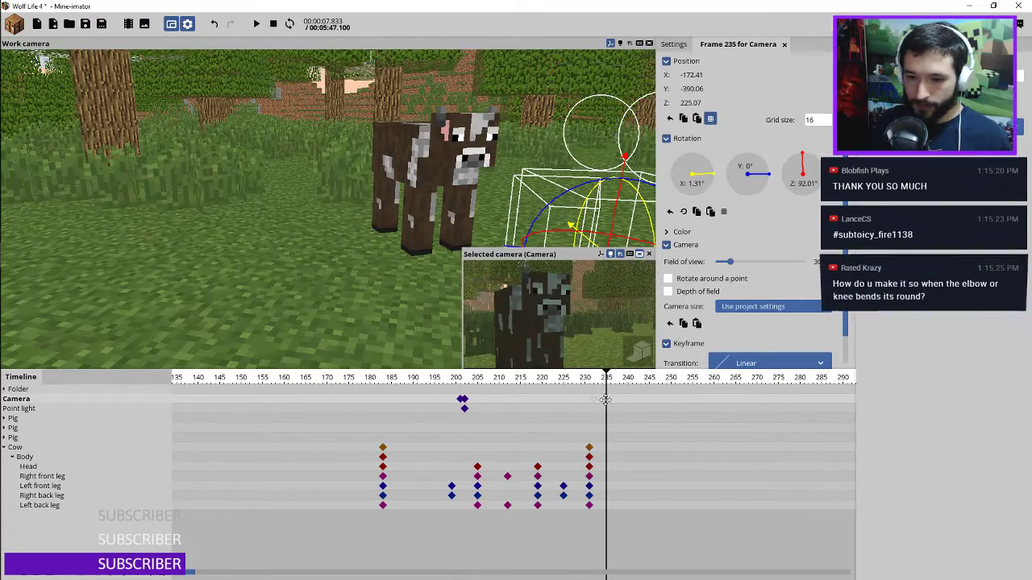
{"action": "left_click", "coordinate": [461, 380]}
{"action": "key", "text": "space"}
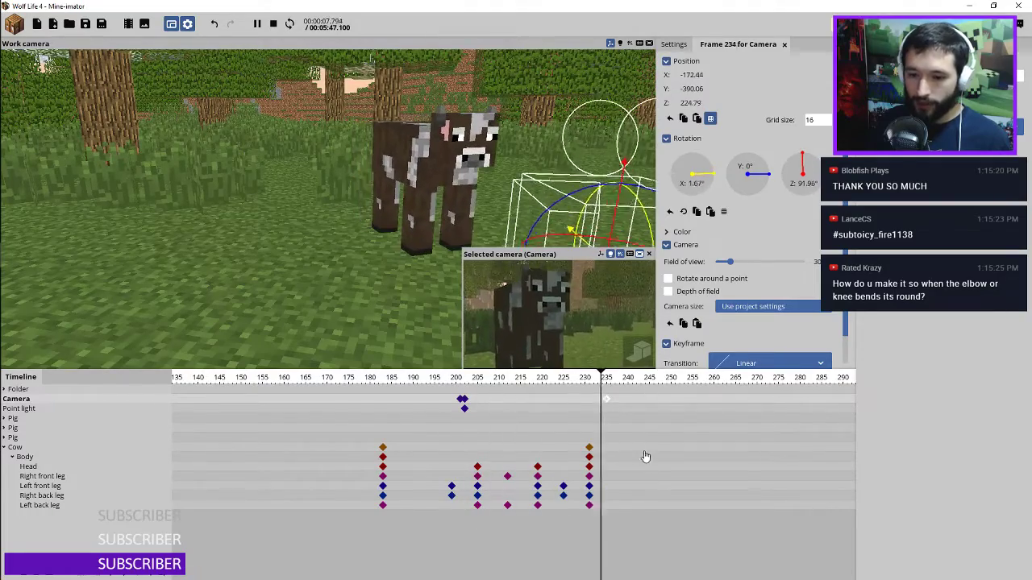
{"action": "key", "text": "space"}
Add keyframes for the cow's head at frames 238 and 250
{"action": "scroll", "coordinate": [603, 466], "scroll_direction": "right", "scroll_amount": 2}
{"action": "left_click", "coordinate": [580, 469]}
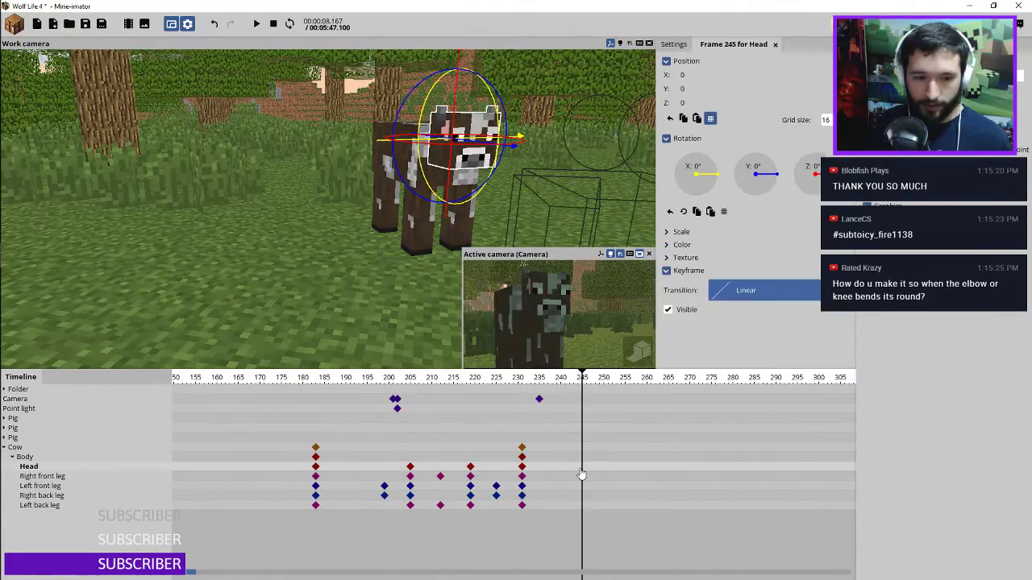
{"action": "left_click", "coordinate": [553, 472]}
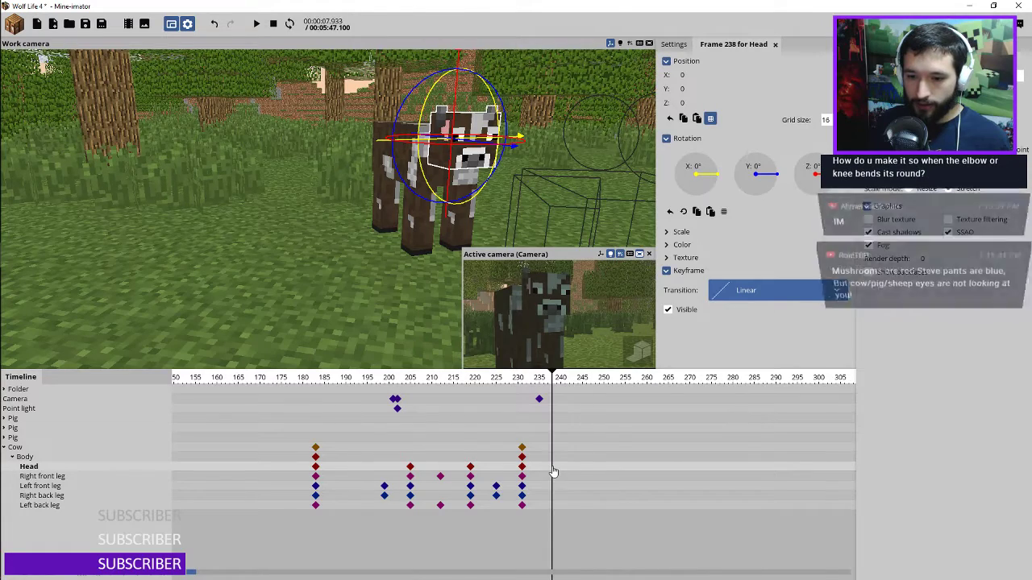
{"action": "left_click", "coordinate": [603, 469]}
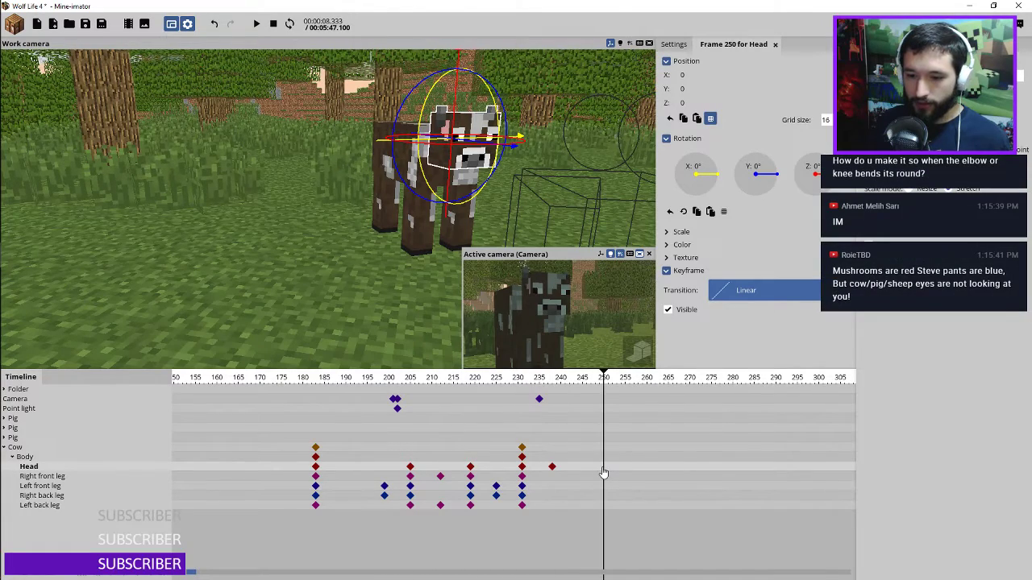
Set the transition of all the cow's head keyframes to Ease in and out (sine) and select the one at frame 250
{"action": "left_click_drag", "start_coordinate": [610, 472], "coordinate": [308, 471]}
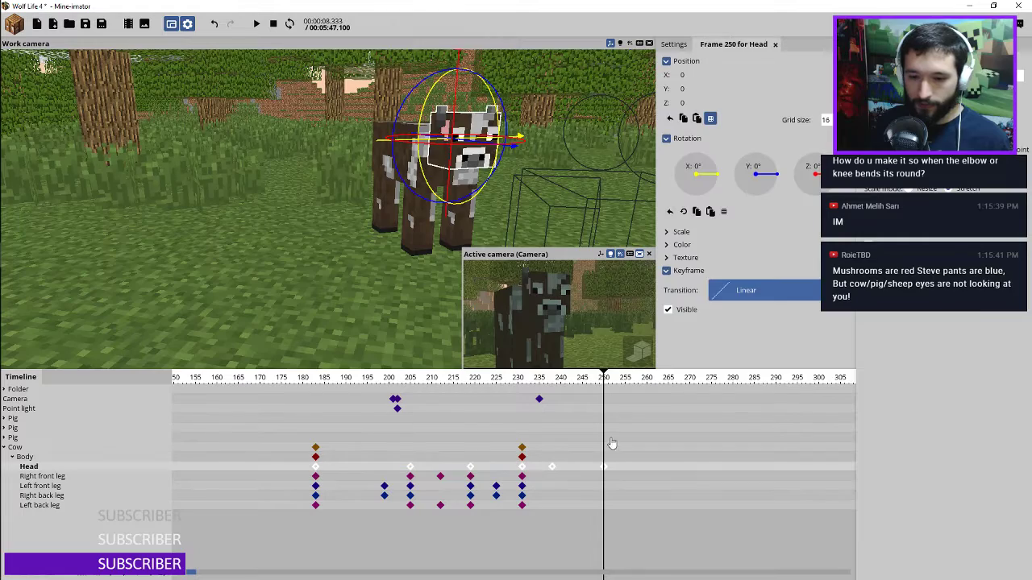
{"action": "left_click", "coordinate": [745, 290]}
{"action": "left_click", "coordinate": [757, 477]}
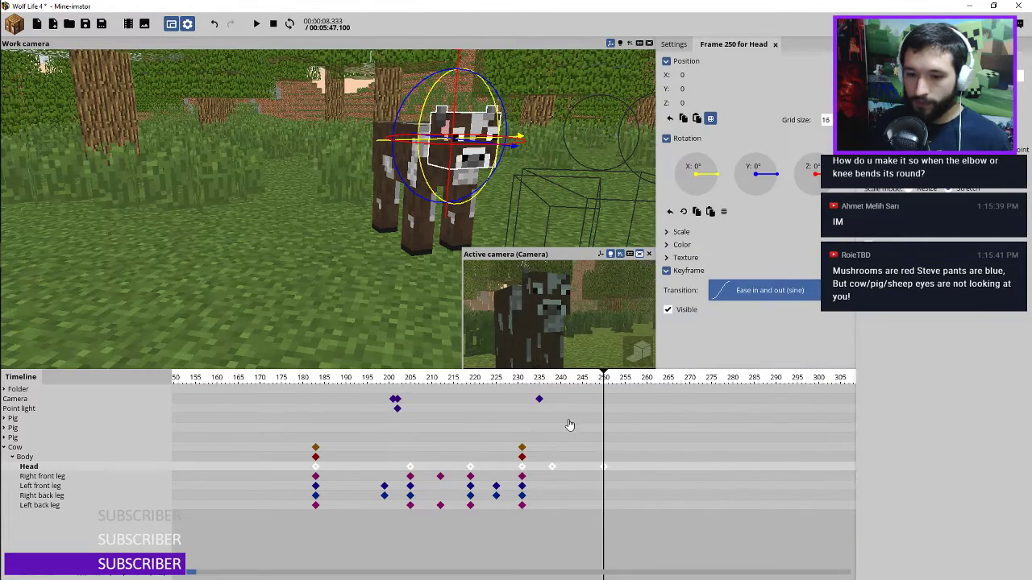
{"action": "left_click", "coordinate": [603, 469]}
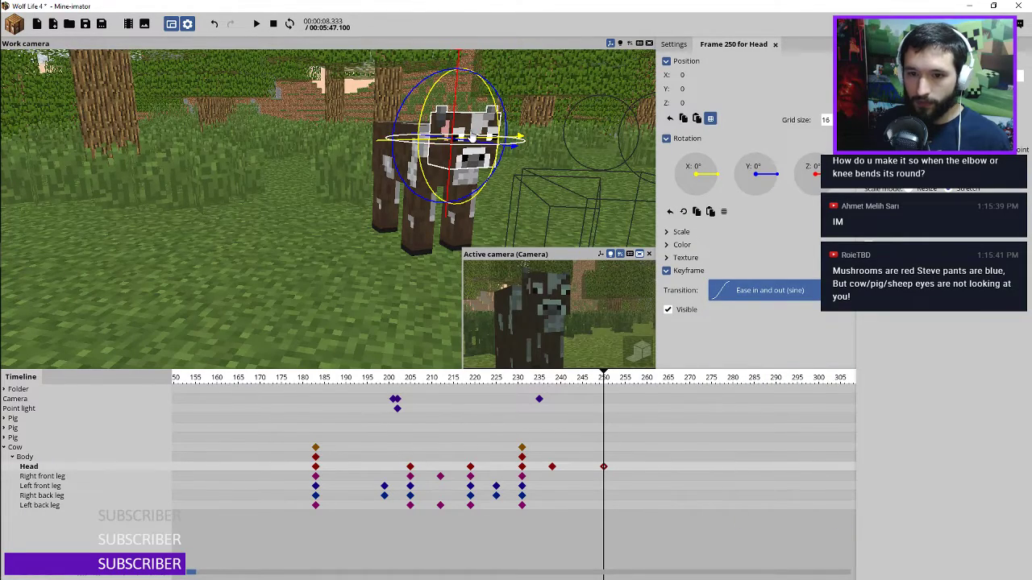
Rotate the cow's head to about -17° on Z at frame 250 and move its frame 238 keyframe to frame 239
{"action": "left_click_drag", "start_coordinate": [475, 146], "coordinate": [558, 289]}
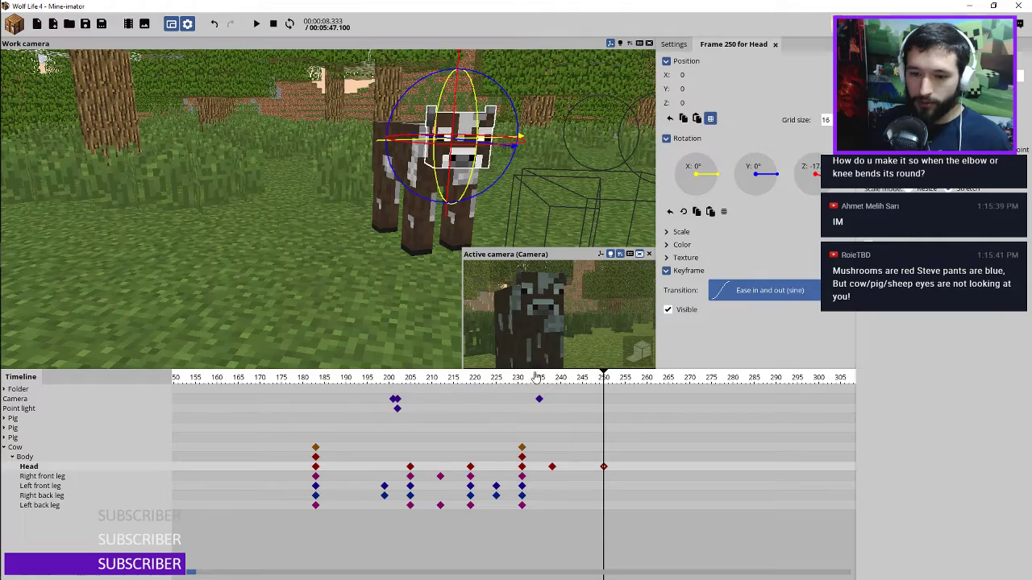
{"action": "left_click", "coordinate": [503, 379]}
{"action": "key", "text": "space"}
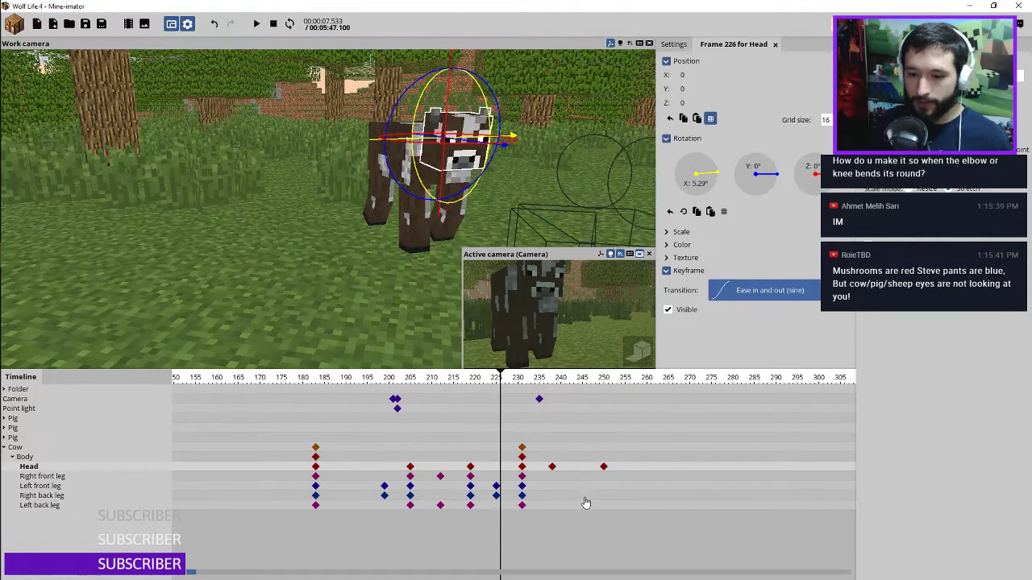
{"action": "left_click", "coordinate": [603, 466]}
{"action": "left_click", "coordinate": [551, 467]}
{"action": "left_click_drag", "start_coordinate": [551, 467], "coordinate": [556, 468]}
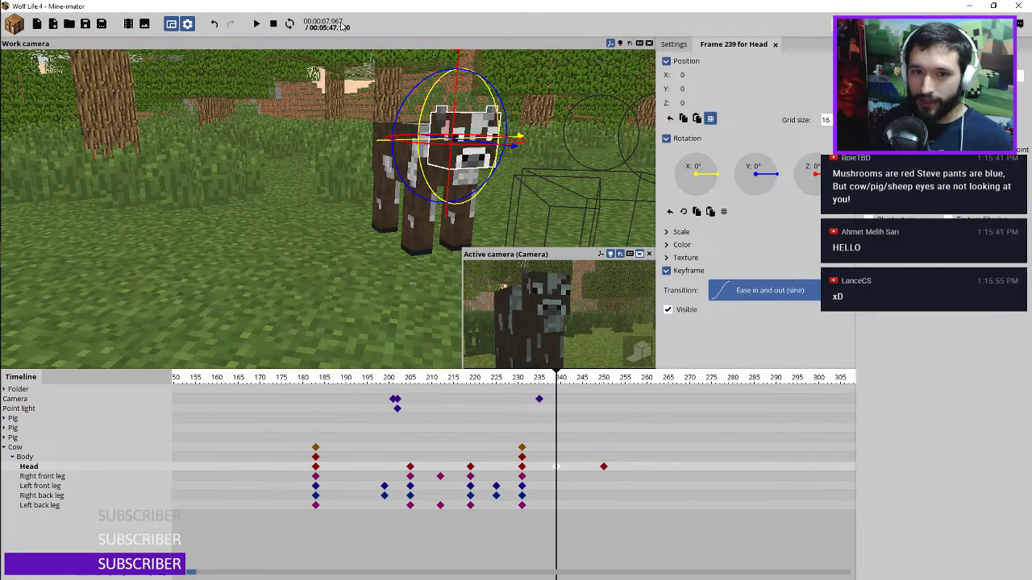
Open the graphics settings and examine the Sharp and Round default bending options
{"action": "left_click", "coordinate": [674, 45]}
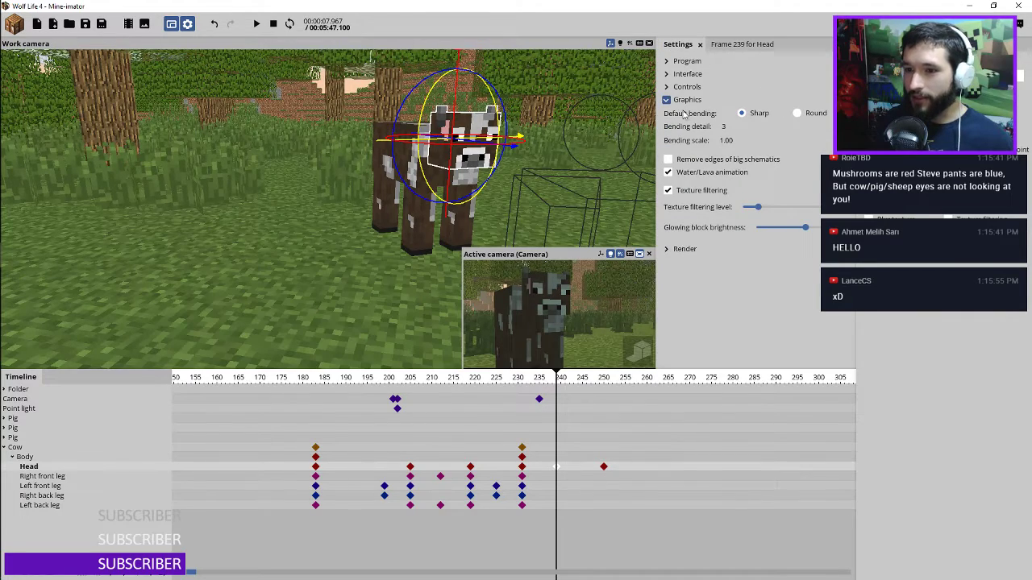
{"action": "left_click", "coordinate": [797, 113]}
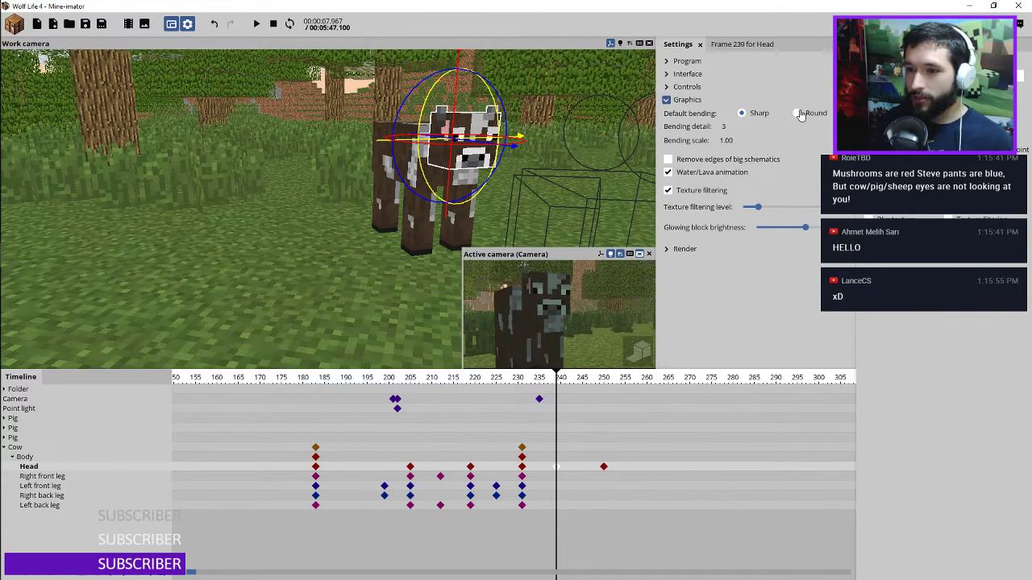
{"action": "left_click", "coordinate": [742, 113]}
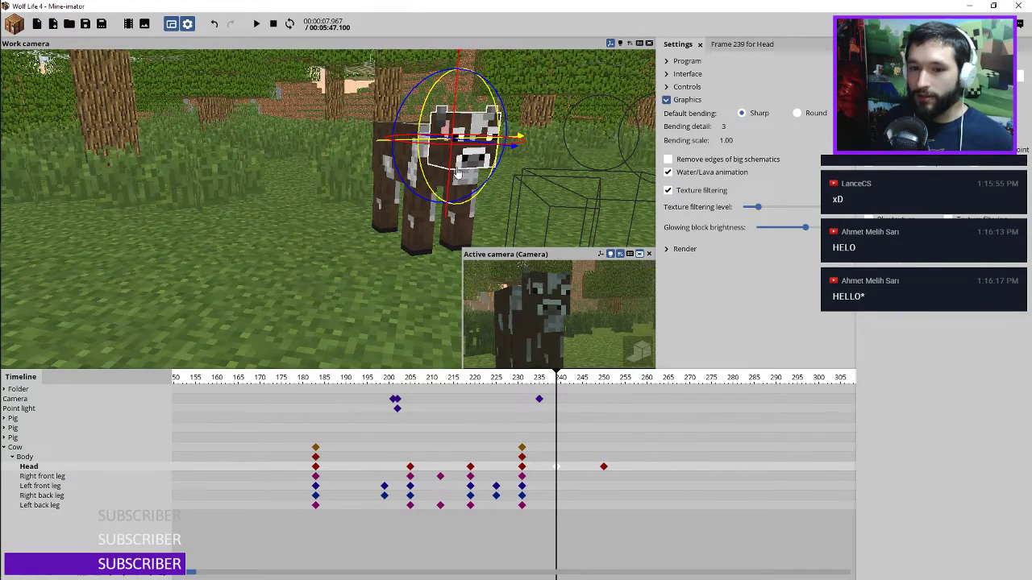
Inspect the knee bend of the cow's front legs up close at frames 231, 225 and 212
{"action": "left_click", "coordinate": [522, 488]}
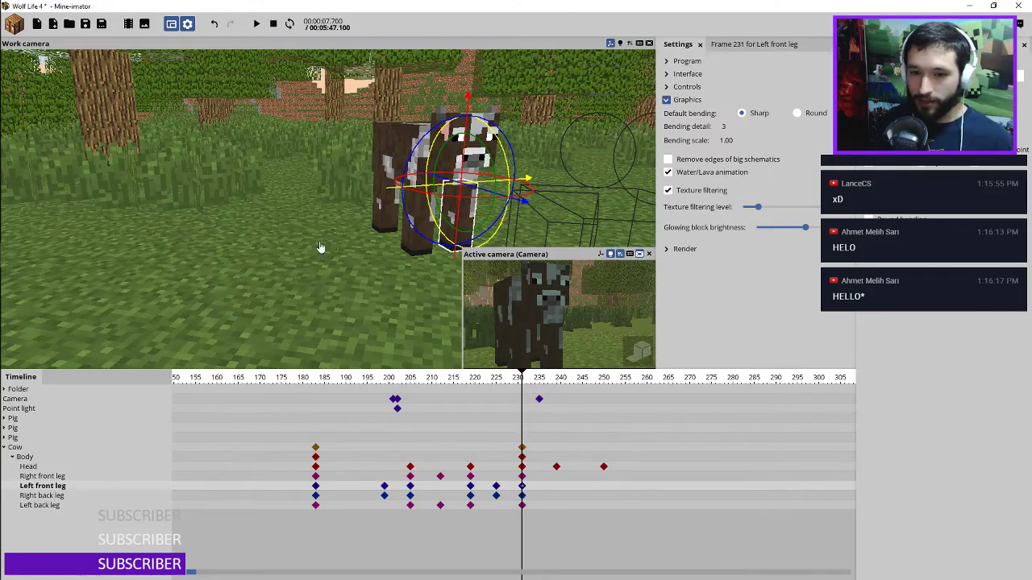
{"action": "right_click_drag", "start_coordinate": [320, 249], "coordinate": [250, 314]}
{"action": "key", "text": "w"}
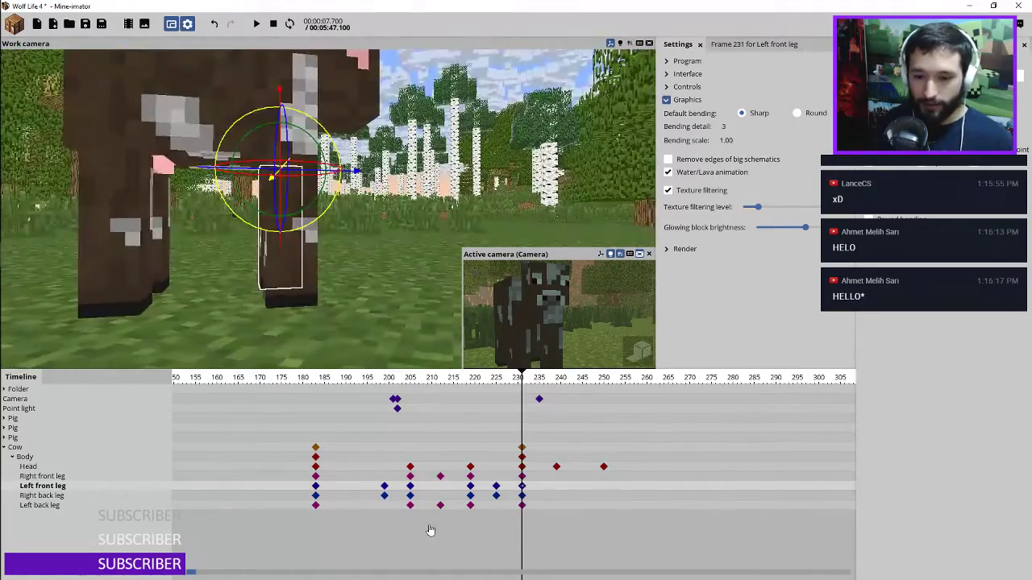
{"action": "left_click", "coordinate": [496, 488]}
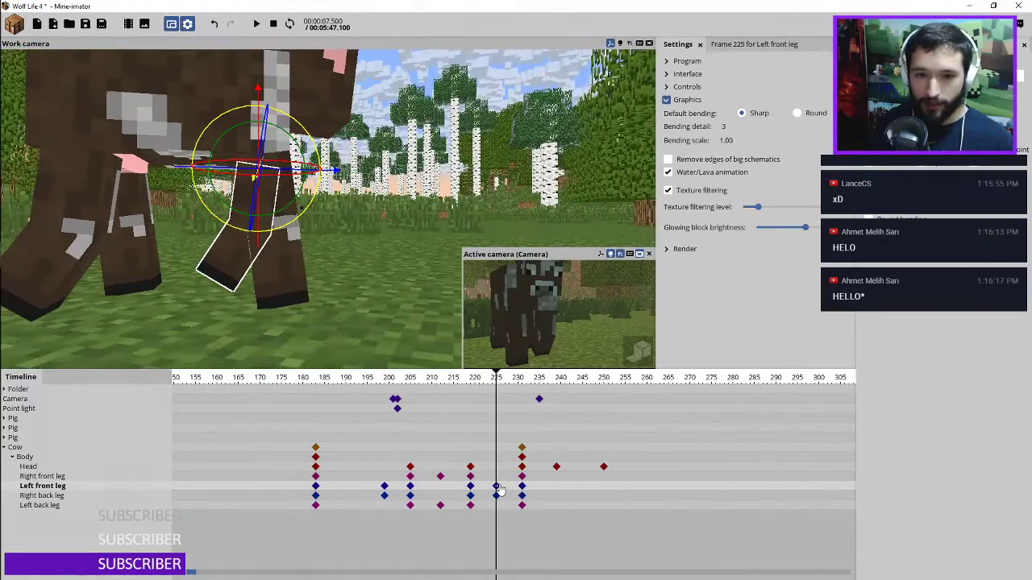
{"action": "left_click", "coordinate": [385, 486]}
{"action": "left_click", "coordinate": [440, 476]}
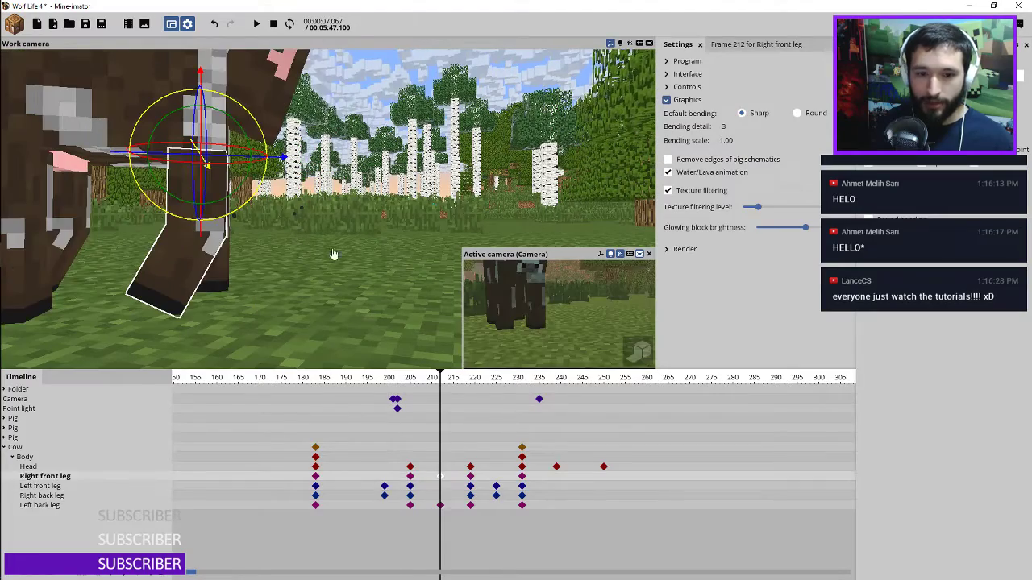
{"action": "key", "text": "w"}
{"action": "right_click_drag", "start_coordinate": [333, 255], "coordinate": [334, 283]}
{"action": "key", "text": "q"}
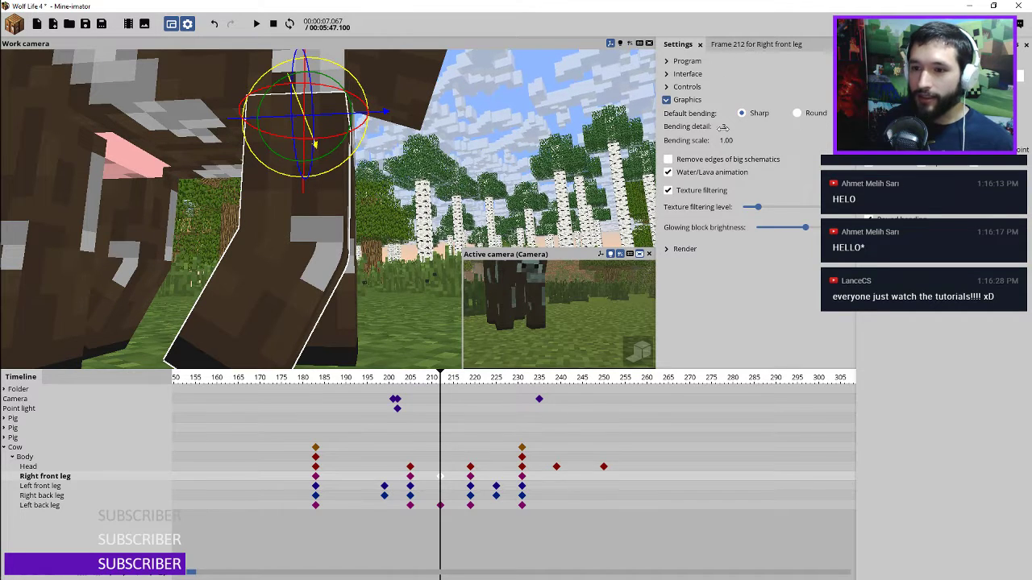
Try a stronger bend on the right front leg at frame 212 with bending detail 9, and restore the bend and detail 3
{"action": "mouse_move", "coordinate": [675, 133]}
{"action": "left_mouse_down"}
{"action": "mouse_move", "coordinate": [752, 128]}
{"action": "mouse_move", "coordinate": [683, 134]}
{"action": "left_mouse_up"}
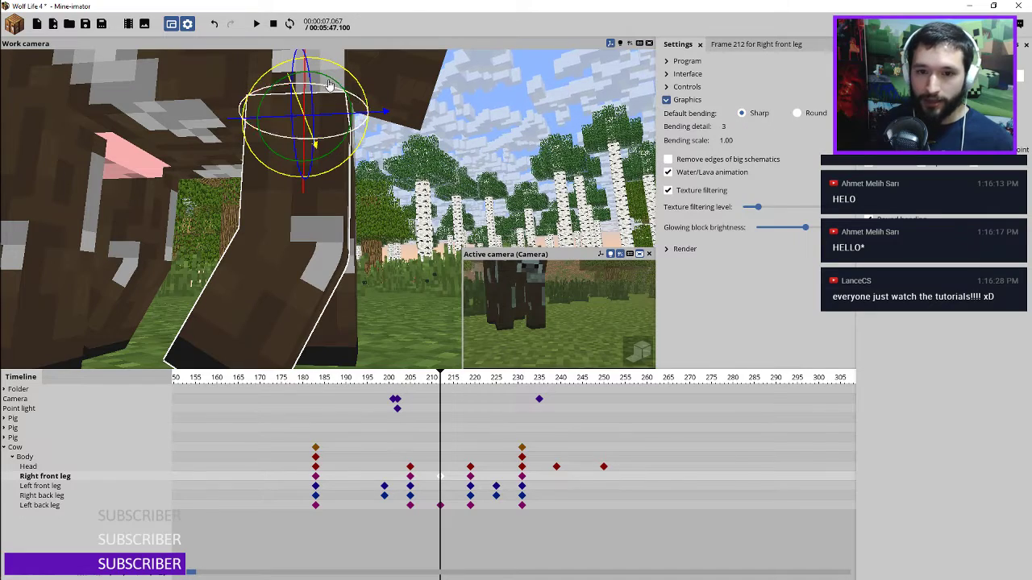
{"action": "left_click_drag", "start_coordinate": [345, 93], "coordinate": [387, 134]}
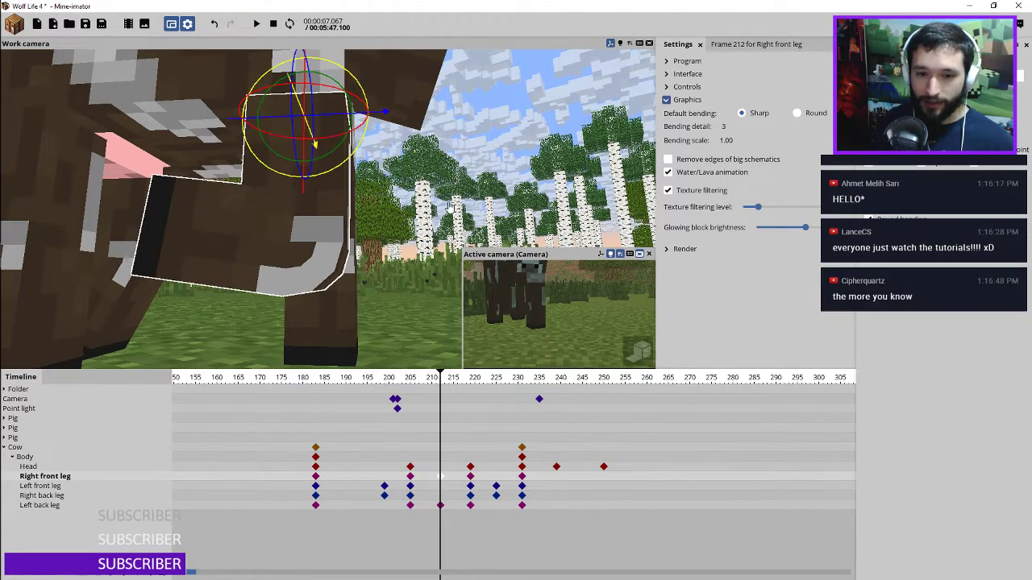
{"action": "left_click_drag", "start_coordinate": [380, 311], "coordinate": [302, 127]}
{"action": "scroll", "coordinate": [381, 236], "scroll_direction": "up", "scroll_amount": 2}
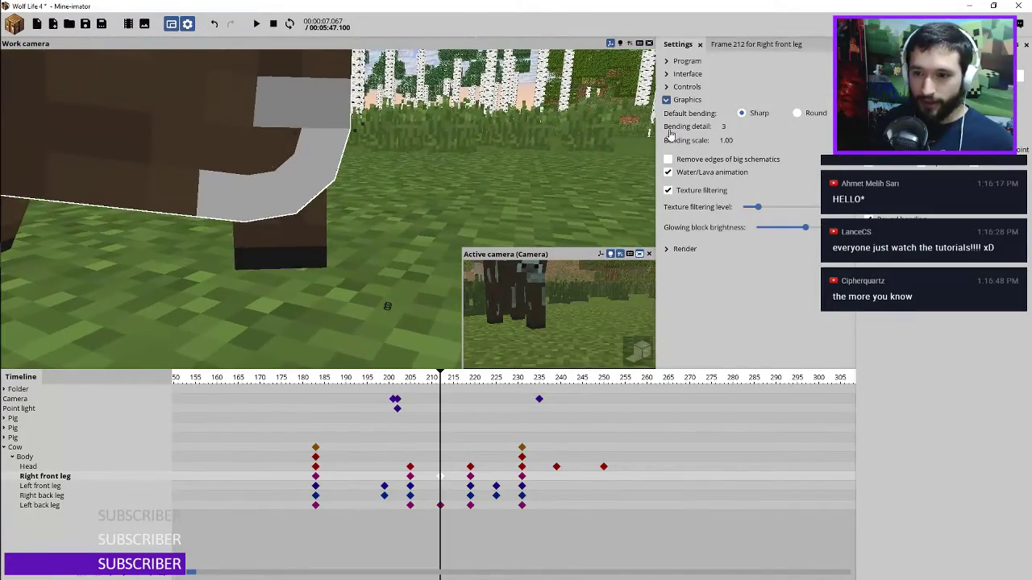
{"action": "left_click_drag", "start_coordinate": [725, 127], "coordinate": [787, 132]}
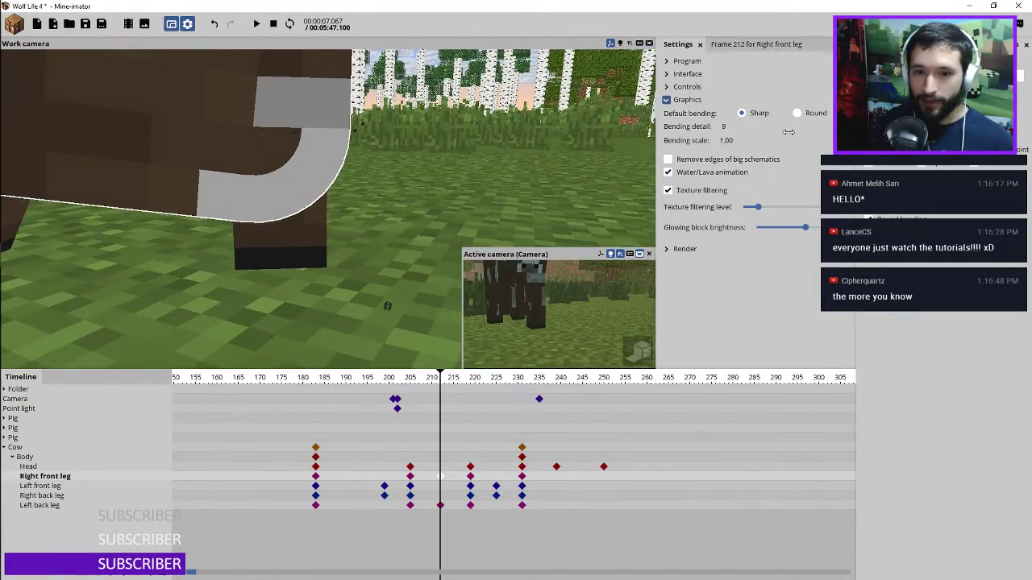
{"action": "left_click_drag", "start_coordinate": [724, 127], "coordinate": [689, 128]}
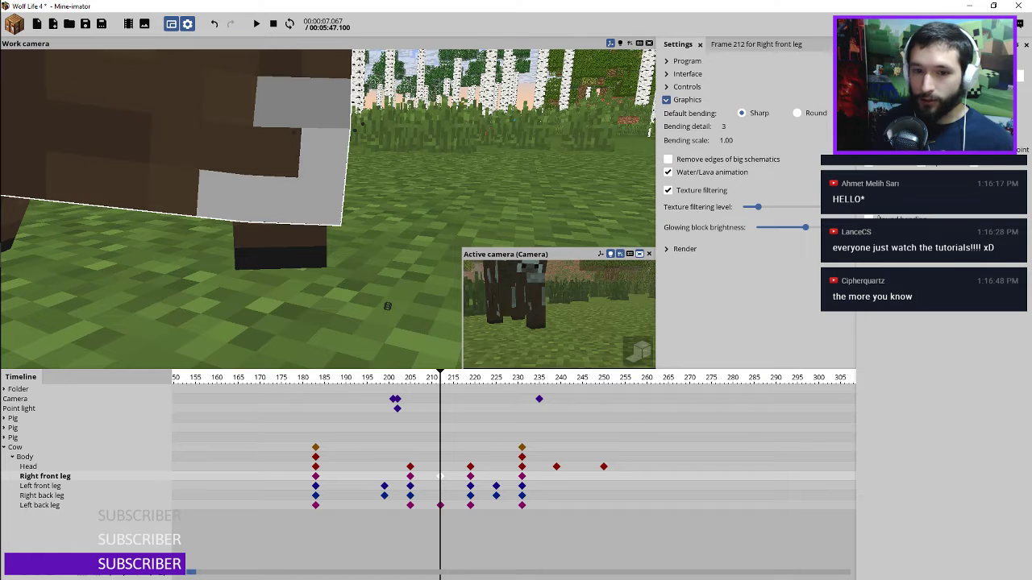
{"action": "left_click", "coordinate": [442, 478]}
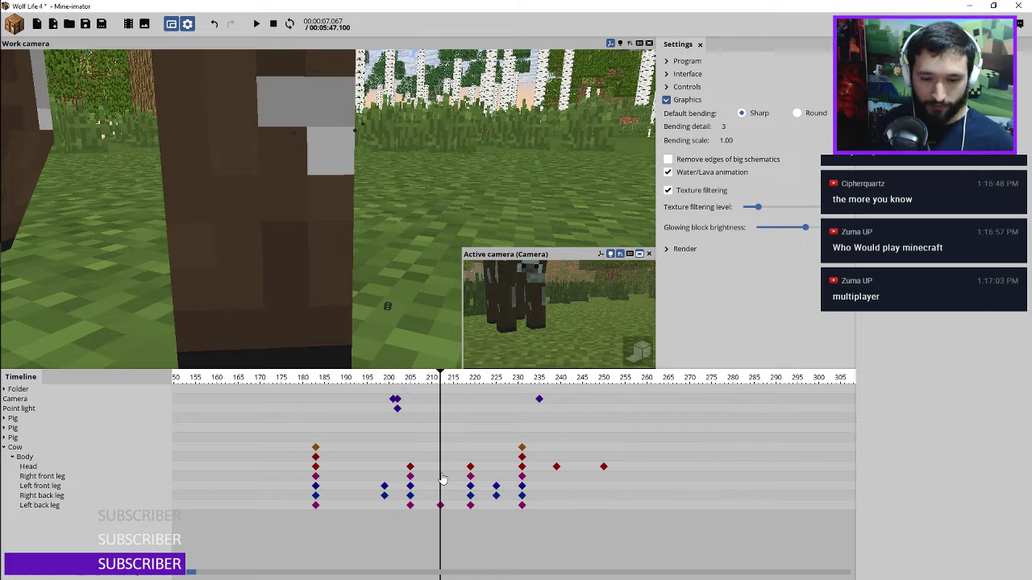
{"action": "left_click", "coordinate": [453, 477]}
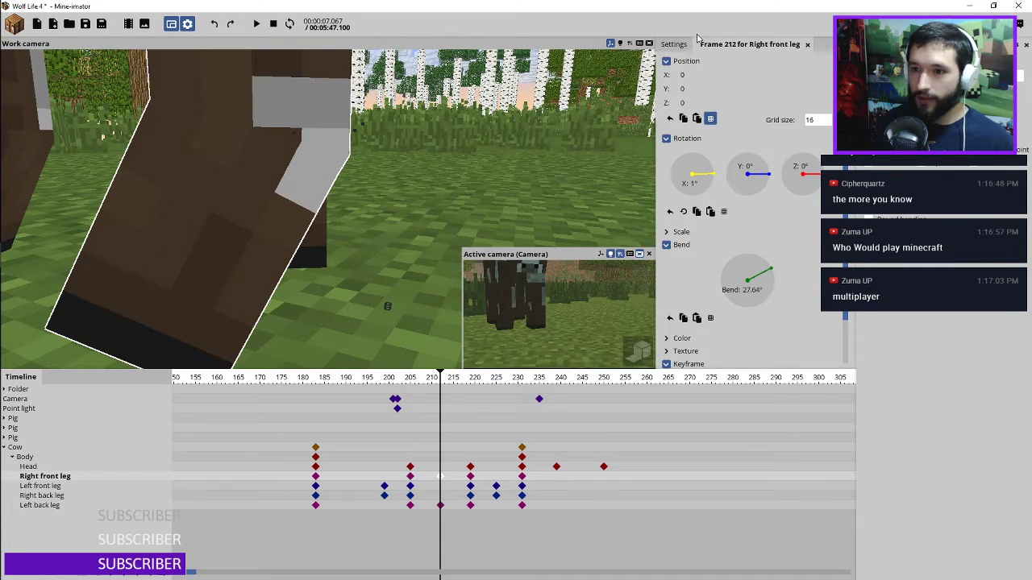
Collapse the graphics settings, close the settings and save the project
{"action": "left_click", "coordinate": [671, 44]}
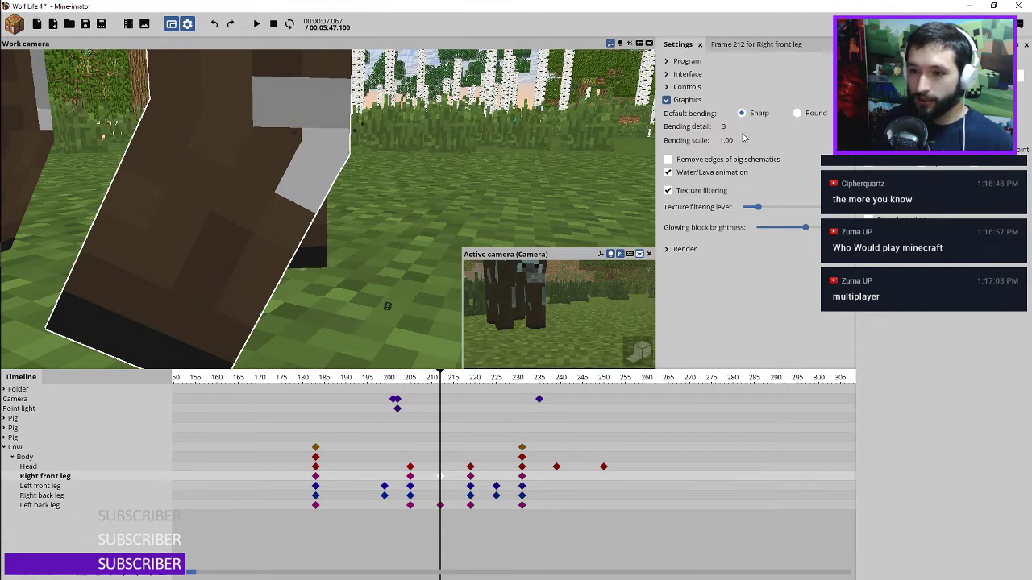
{"action": "left_click", "coordinate": [675, 100]}
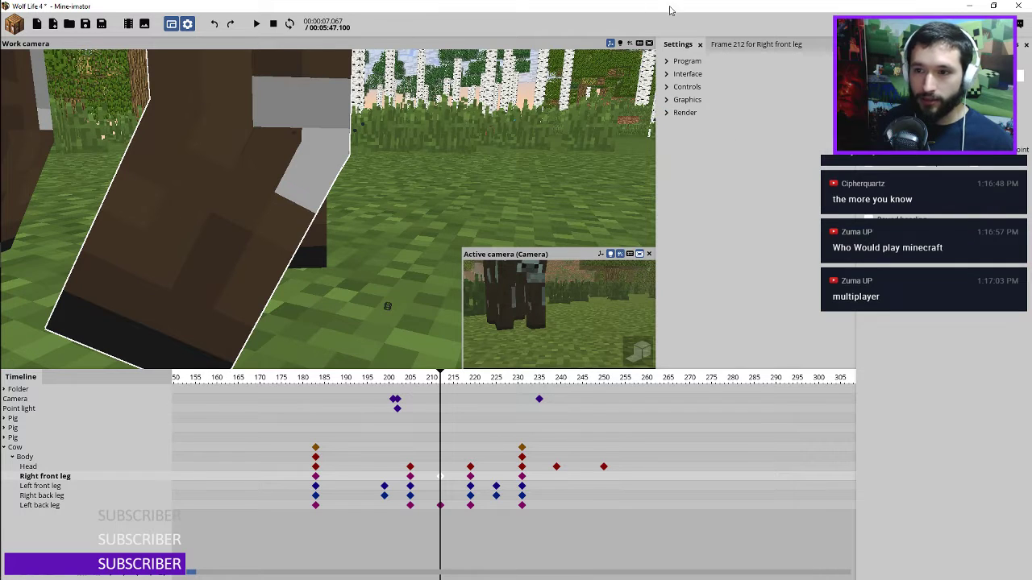
{"action": "left_click", "coordinate": [701, 45]}
{"action": "left_click", "coordinate": [86, 26]}
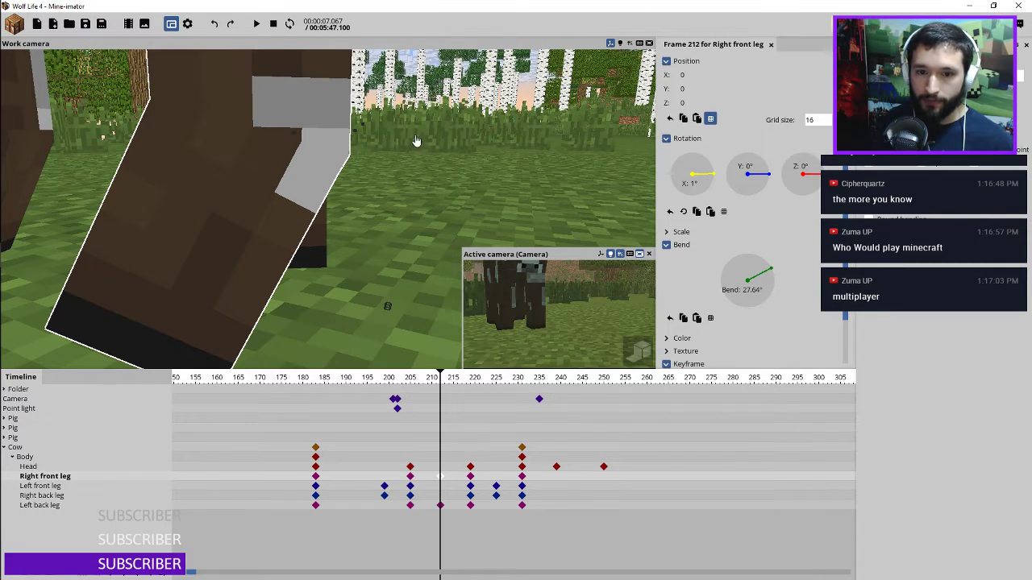
Zoom out from the cow's leg and play the shot from about frame 200
{"action": "middle_click_drag", "start_coordinate": [338, 210], "coordinate": [407, 200]}
{"action": "scroll", "coordinate": [407, 200], "scroll_direction": "down", "scroll_amount": 3}
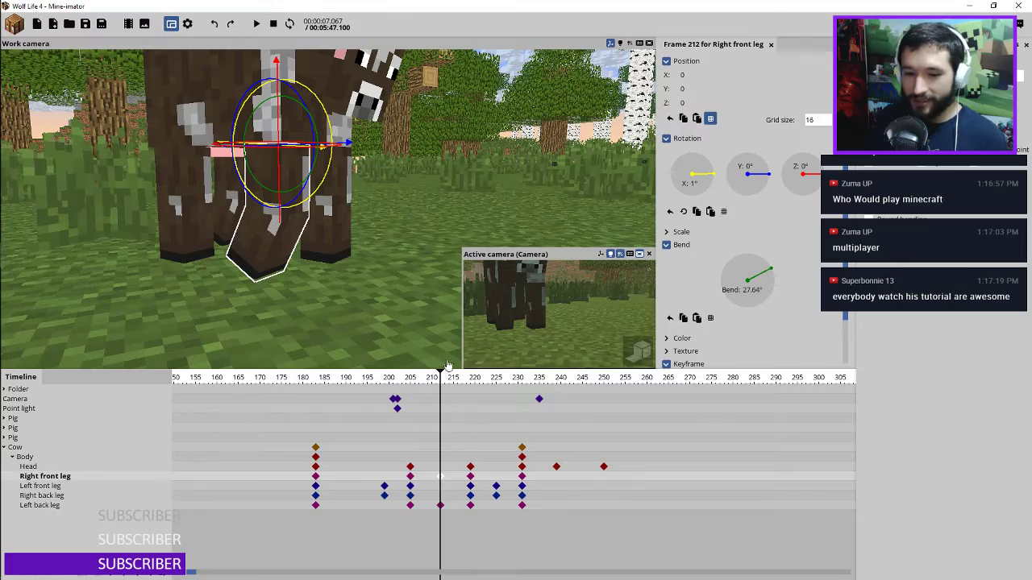
{"action": "left_click", "coordinate": [388, 377]}
{"action": "key", "text": "space"}
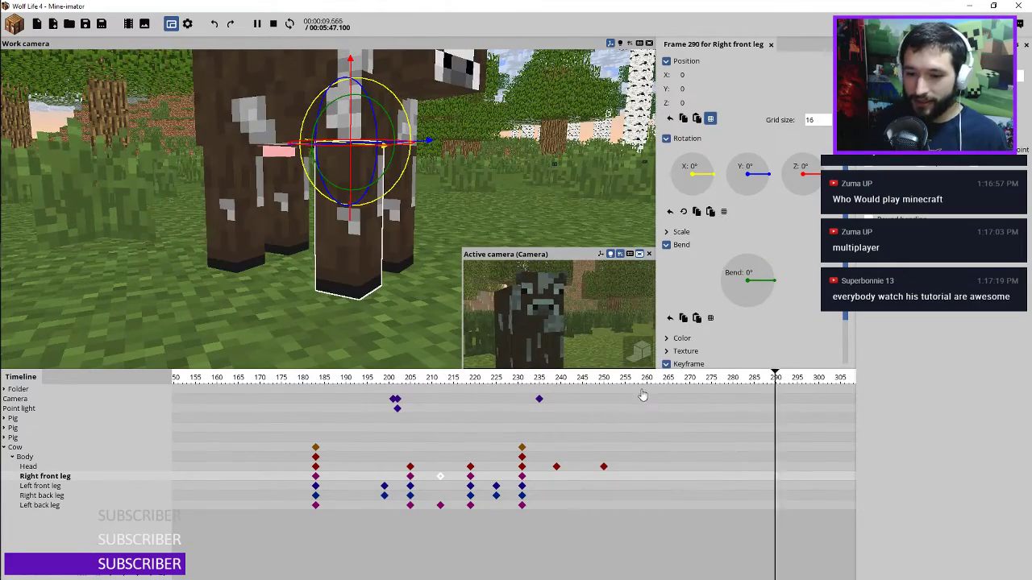
{"action": "key", "text": "space"}
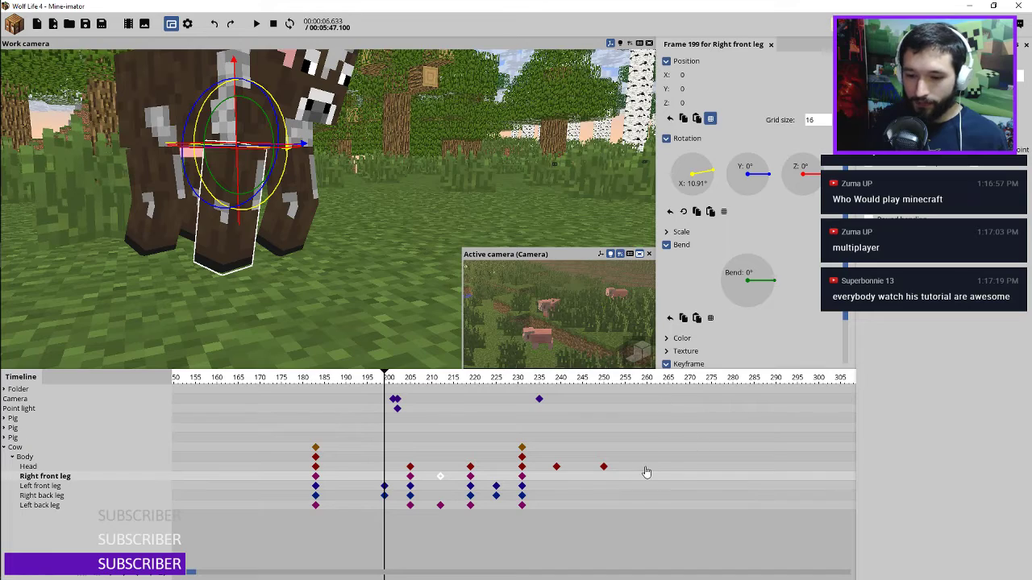
Add head keyframes at frames 265 and 300, and rotate the head to about -6.5° on Z at frame 300
{"action": "left_click", "coordinate": [645, 468]}
{"action": "left_click", "coordinate": [659, 467]}
{"action": "left_click_drag", "start_coordinate": [659, 468], "coordinate": [668, 467]}
{"action": "left_click", "coordinate": [822, 468]}
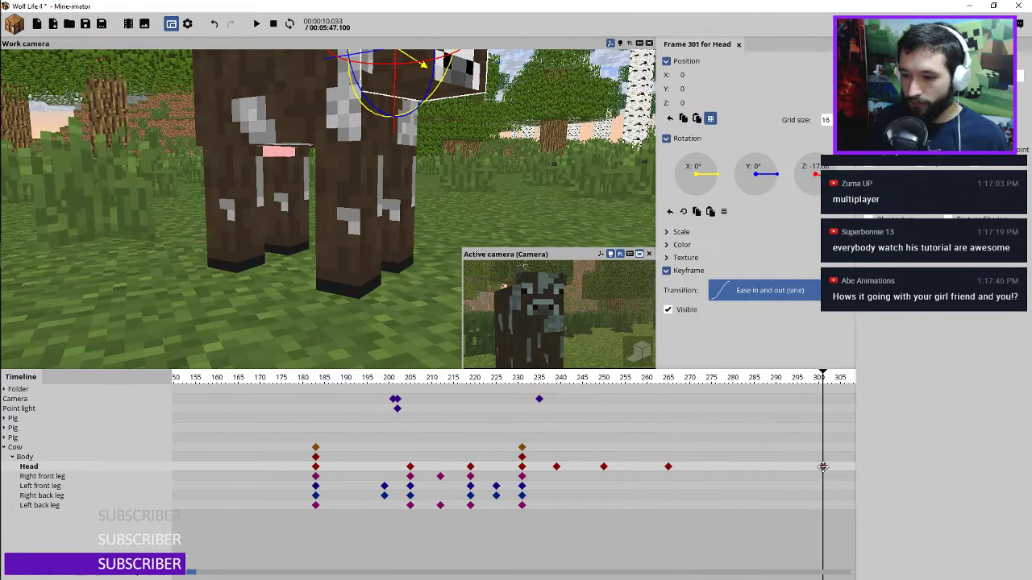
{"action": "left_click_drag", "start_coordinate": [821, 468], "coordinate": [819, 467]}
{"action": "right_click_drag", "start_coordinate": [508, 165], "coordinate": [419, 162]}
{"action": "scroll", "coordinate": [437, 156], "scroll_direction": "down", "scroll_amount": 2}
{"action": "left_click_drag", "start_coordinate": [396, 89], "coordinate": [386, 90]}
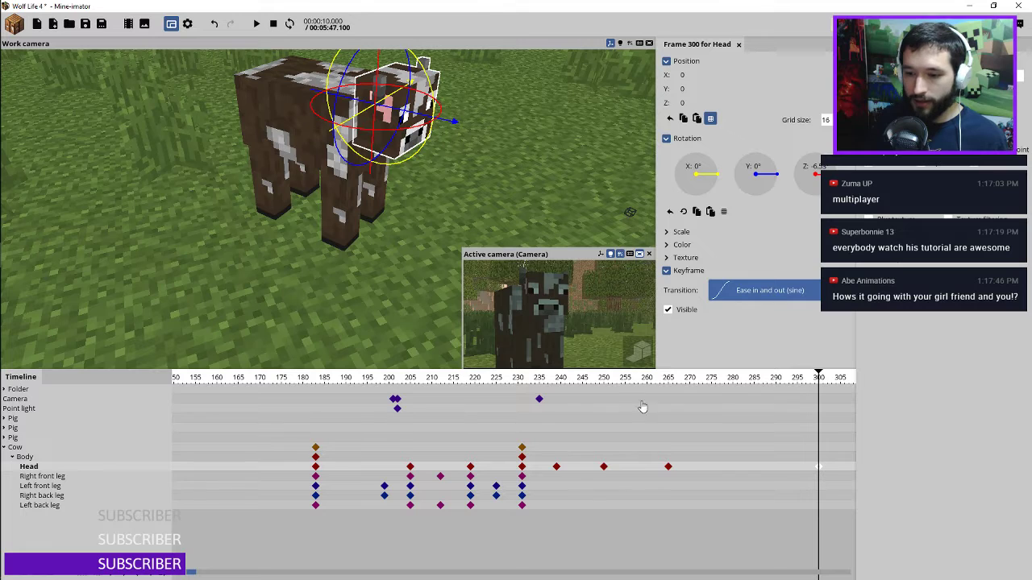
Set the head keyframe at frame 265 to Ease in (sine) and play the head movement from frame 238
{"action": "left_click", "coordinate": [667, 471]}
{"action": "left_click", "coordinate": [763, 295]}
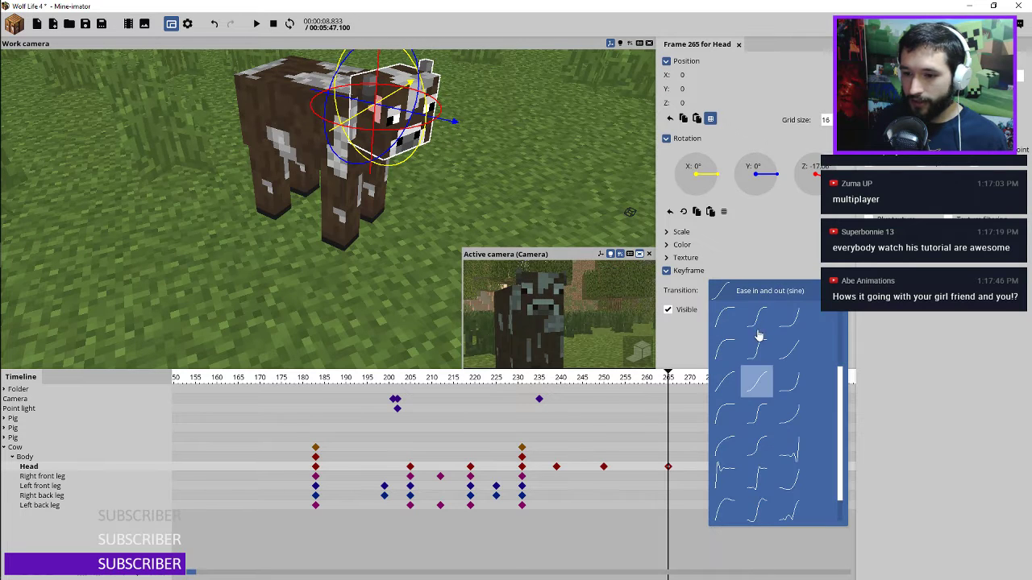
{"action": "scroll", "coordinate": [755, 363], "scroll_direction": "up", "scroll_amount": 1}
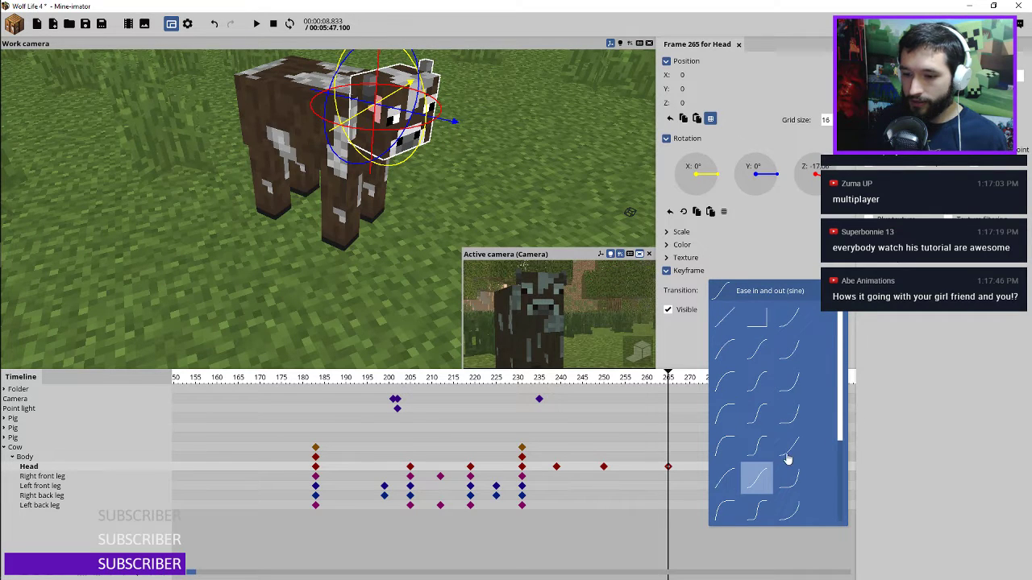
{"action": "left_click", "coordinate": [691, 436]}
{"action": "key", "text": "space"}
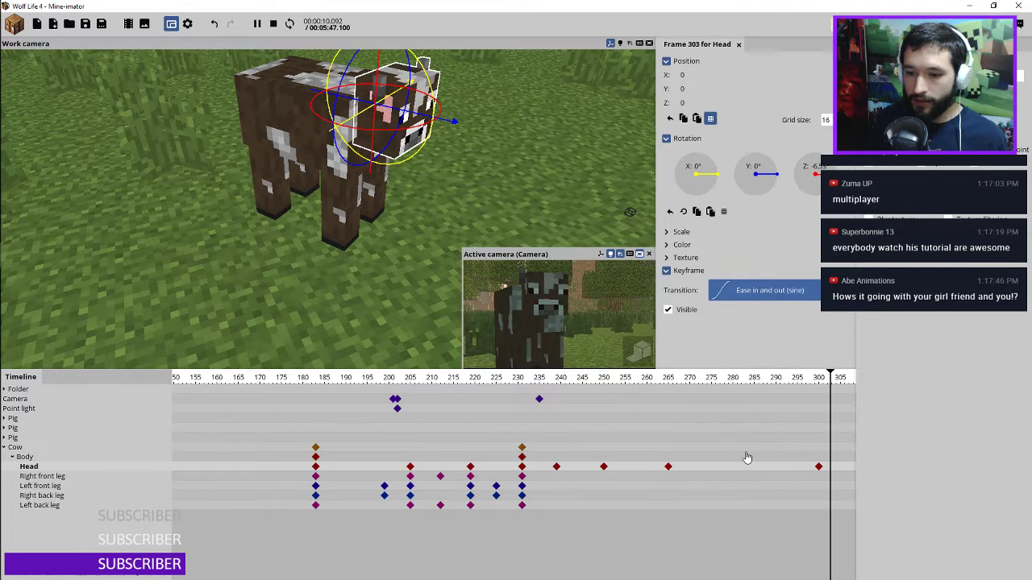
{"action": "left_click", "coordinate": [553, 388]}
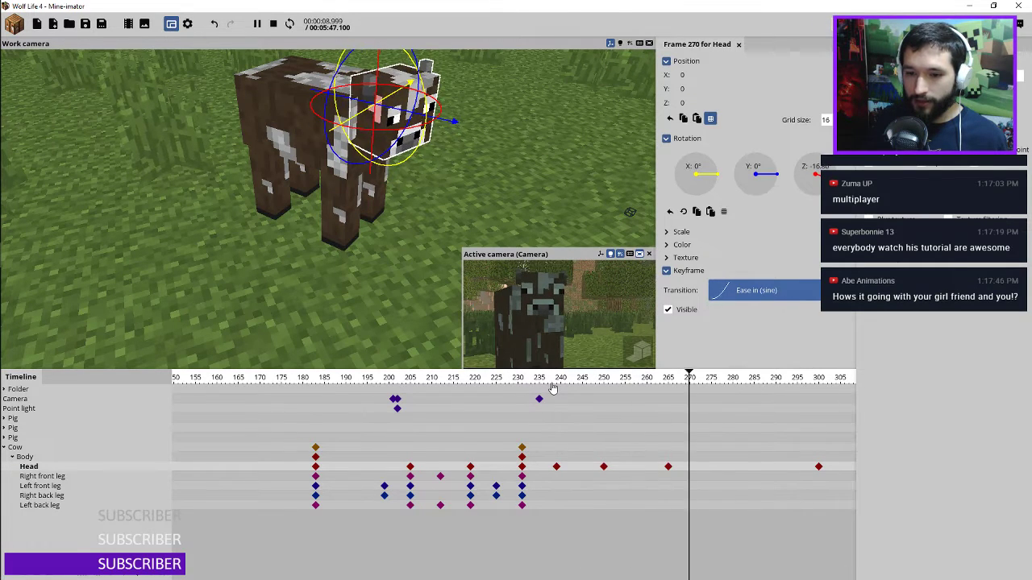
{"action": "key", "text": "space"}
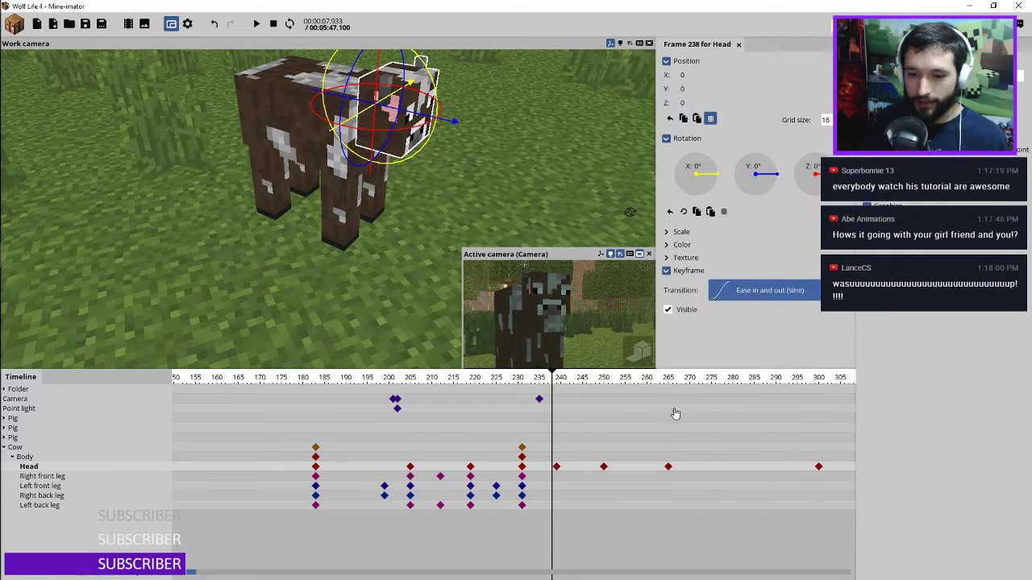
Duplicate the cow and expand the second cow's body parts in the timeline
{"action": "middle_click_drag", "start_coordinate": [676, 413], "coordinate": [583, 425]}
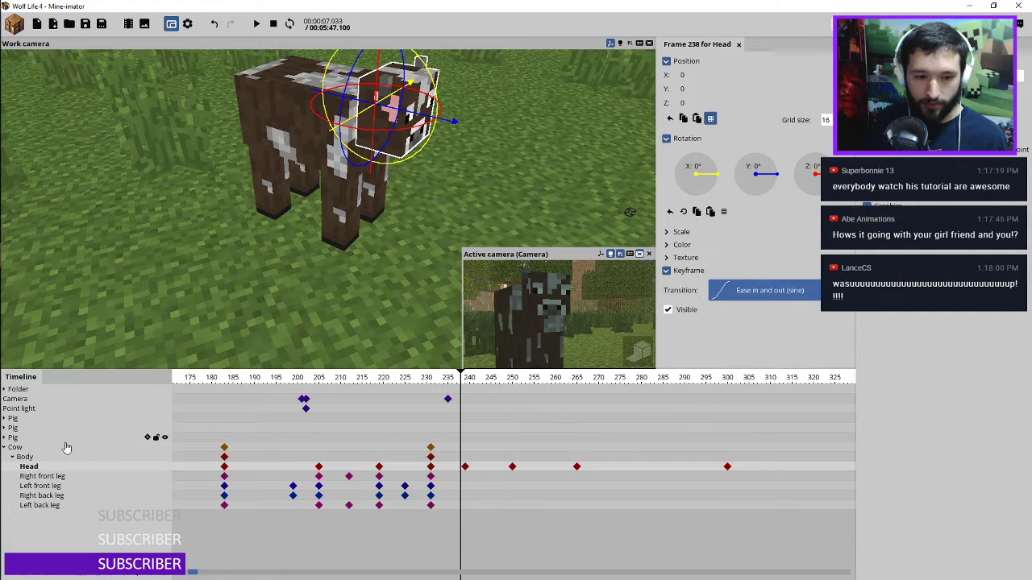
{"action": "left_click", "coordinate": [103, 449]}
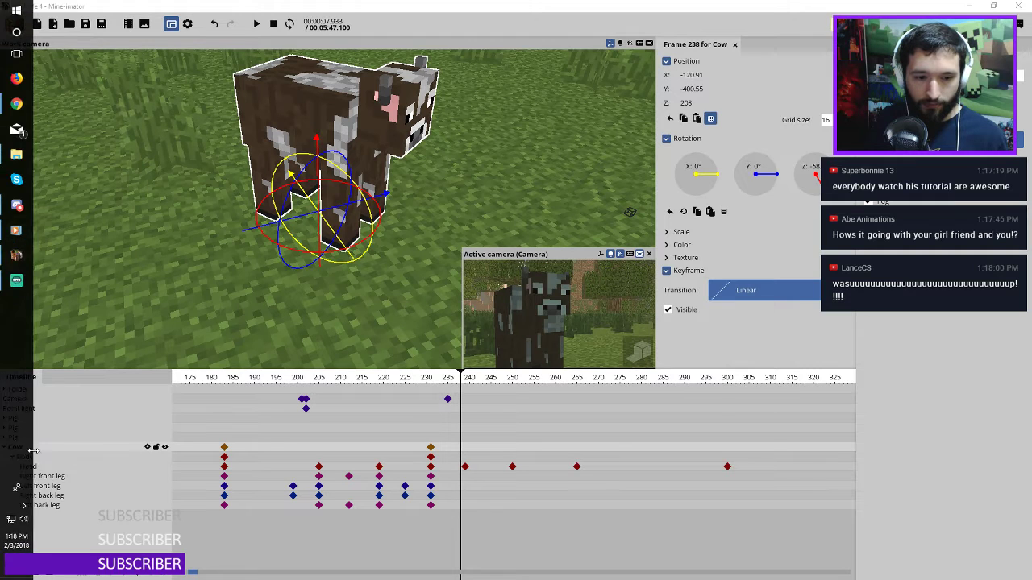
{"action": "left_click", "coordinate": [5, 448]}
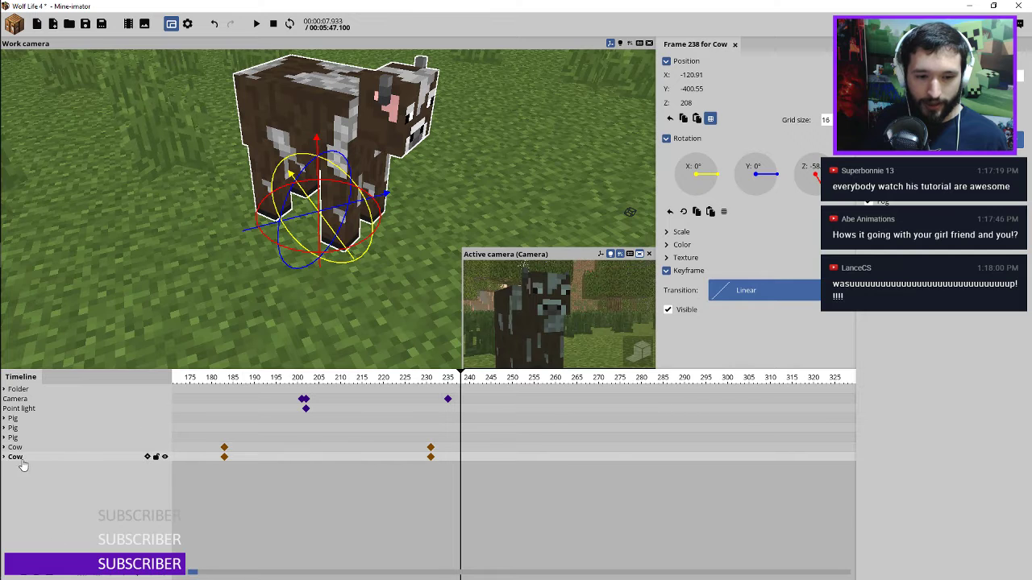
{"action": "left_click", "coordinate": [4, 457]}
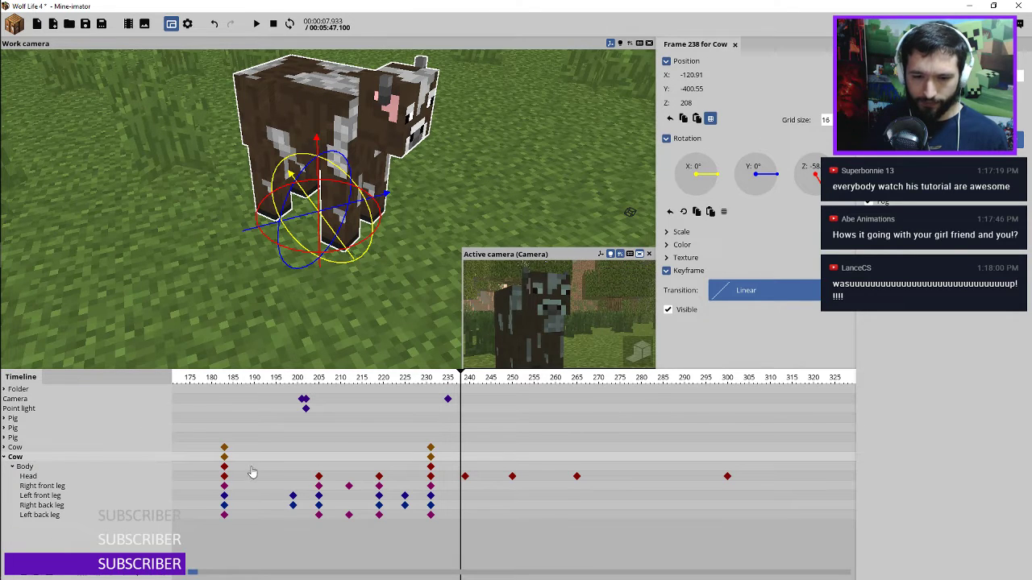
Delete the second cow's keyframes after frame 183, move its remaining keyframes to frame 202, and undo the shift of its body parts
{"action": "left_click_drag", "start_coordinate": [292, 469], "coordinate": [822, 524]}
{"action": "key", "text": "Delete"}
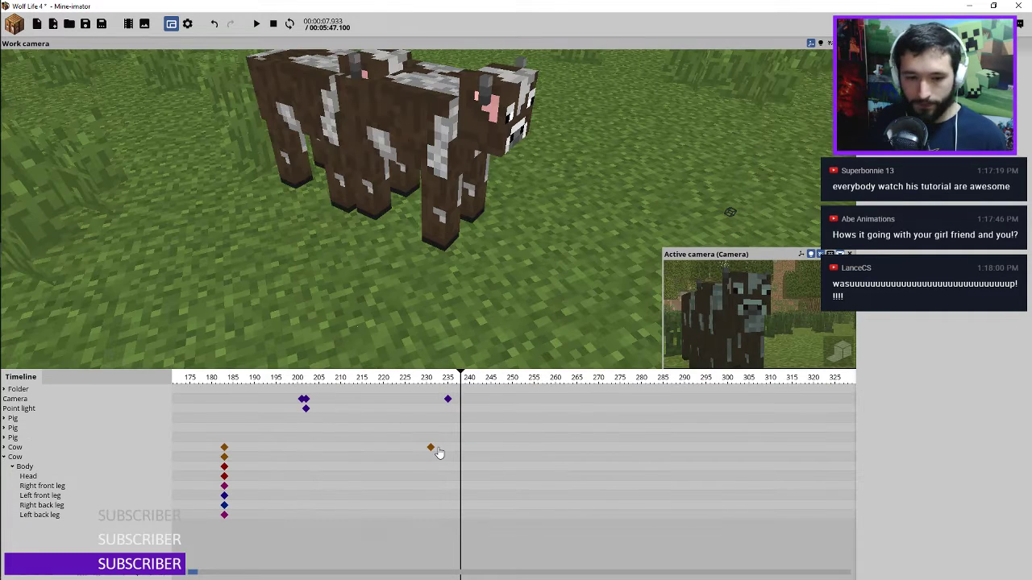
{"action": "left_click", "coordinate": [223, 451]}
{"action": "left_click", "coordinate": [226, 458]}
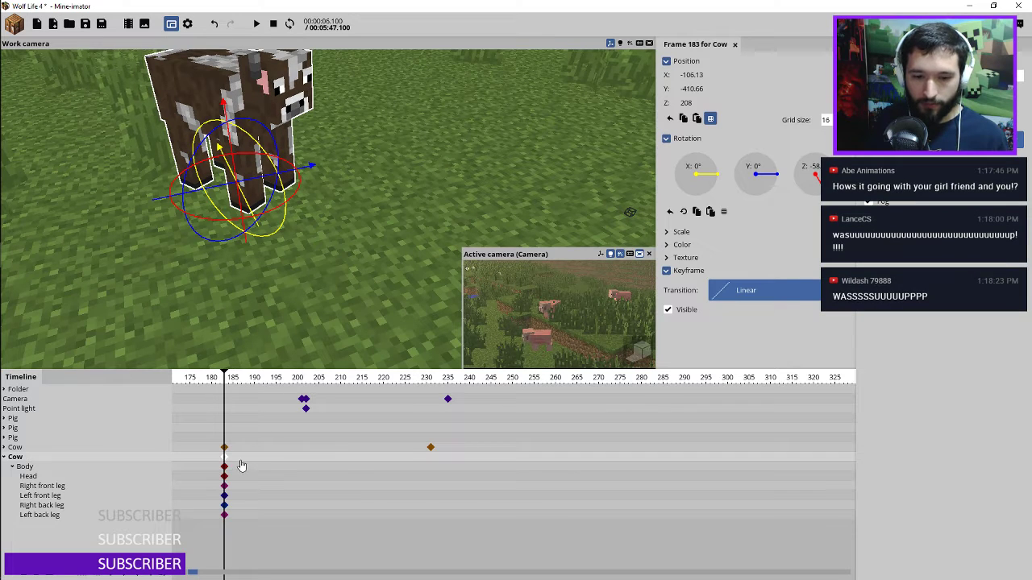
{"action": "left_click_drag", "start_coordinate": [239, 454], "coordinate": [306, 461]}
{"action": "right_click_drag", "start_coordinate": [331, 169], "coordinate": [395, 161]}
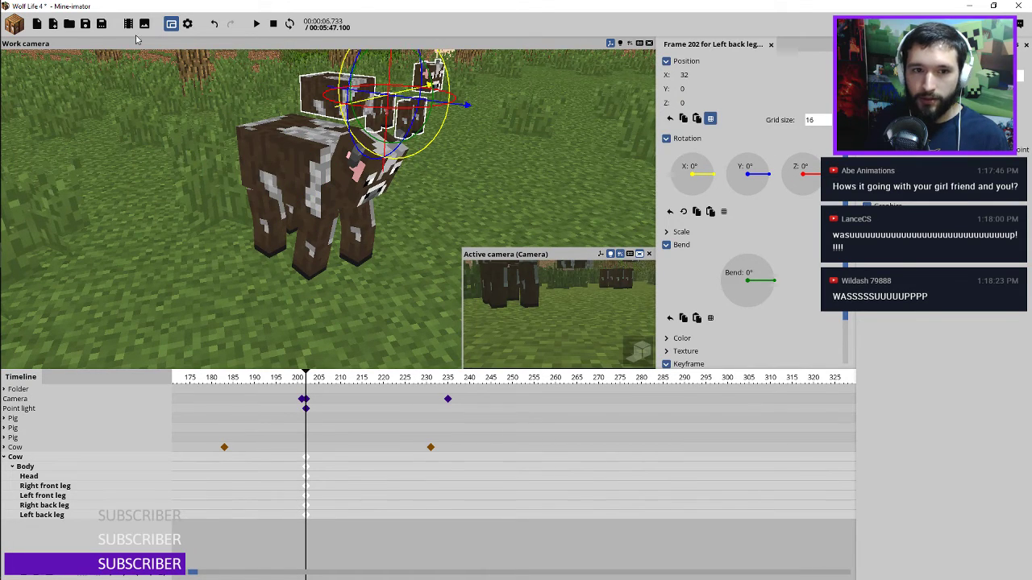
{"action": "left_click", "coordinate": [216, 25]}
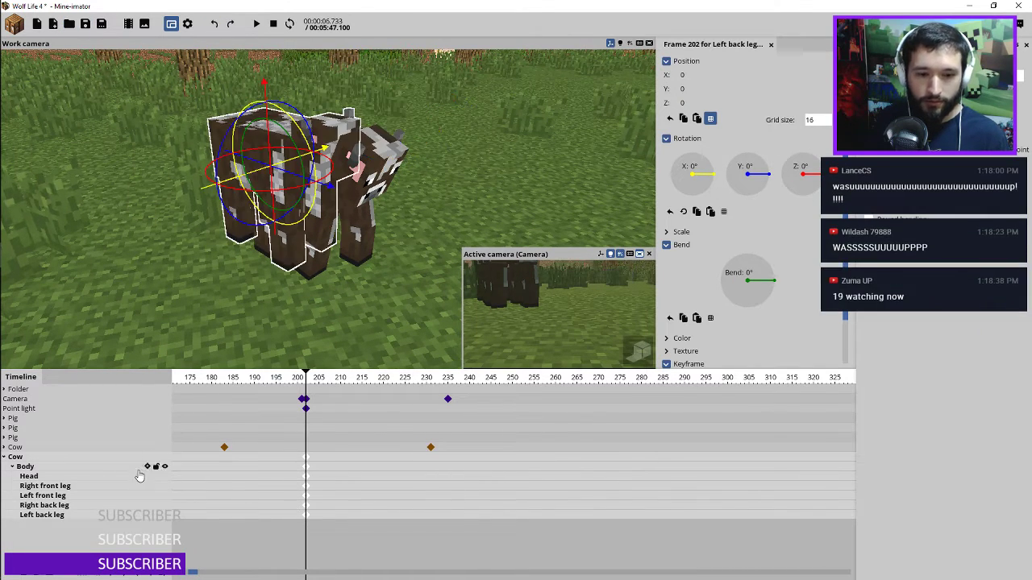
Collapse the second cow in the timeline and move the cow to Y -368 at its frame 202 keyframe
{"action": "left_click", "coordinate": [5, 457]}
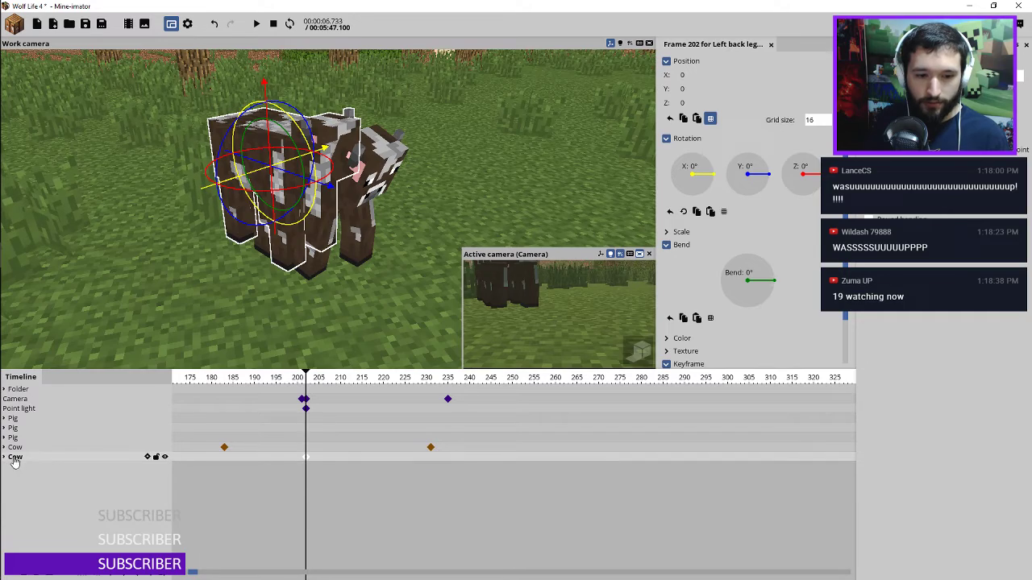
{"action": "left_click", "coordinate": [307, 471]}
{"action": "left_click", "coordinate": [306, 457]}
{"action": "middle_click_drag", "start_coordinate": [379, 144], "coordinate": [347, 161]}
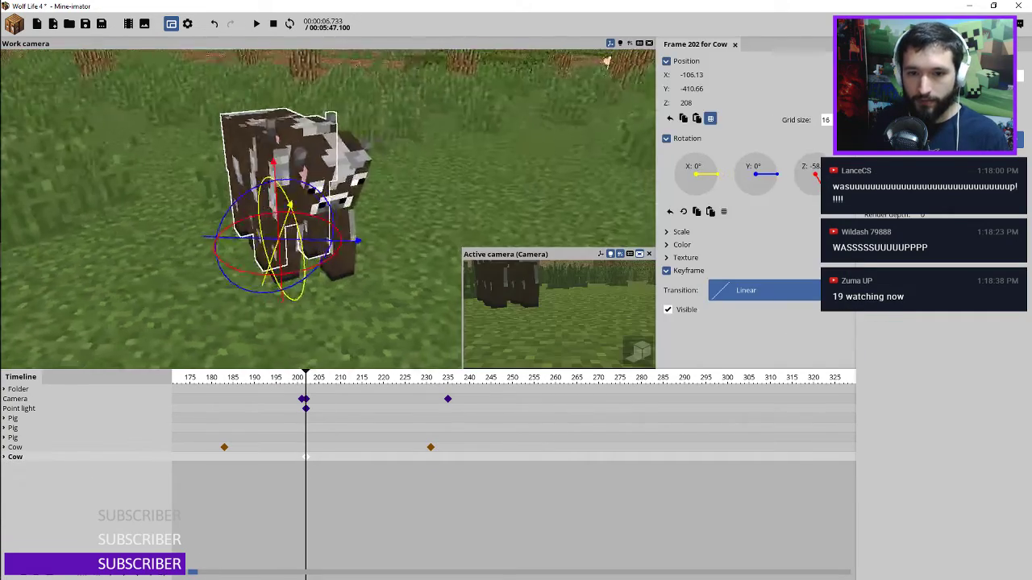
{"action": "scroll", "coordinate": [347, 161], "scroll_direction": "down", "scroll_amount": 3}
{"action": "left_click_drag", "start_coordinate": [305, 257], "coordinate": [451, 269]}
{"action": "left_click_drag", "start_coordinate": [477, 142], "coordinate": [474, 158]}
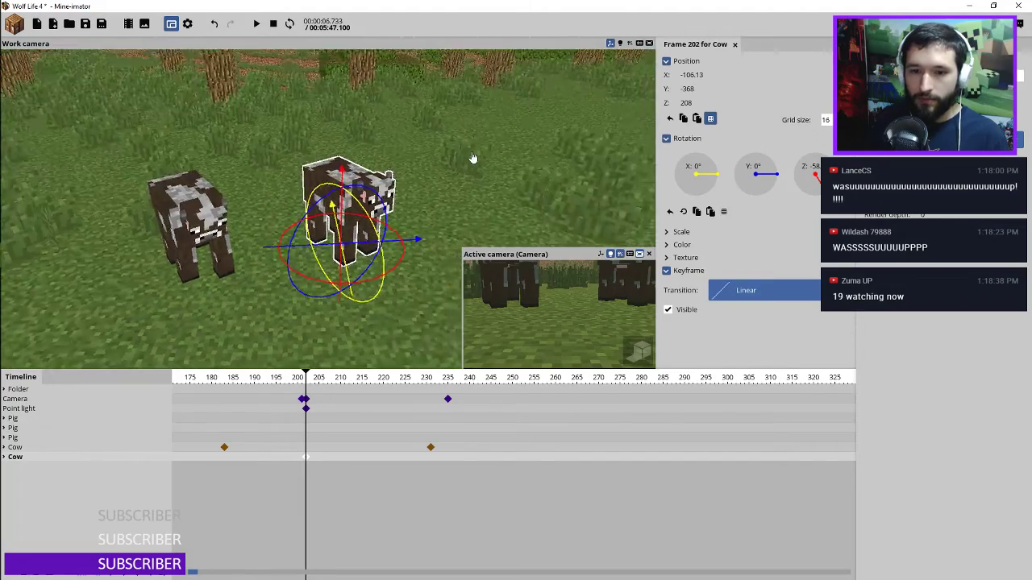
Rotate the second cow to about -166.9° on Z at its frame 202 keyframe
{"action": "scroll", "coordinate": [468, 181], "scroll_direction": "up", "scroll_amount": 4}
{"action": "scroll", "coordinate": [456, 209], "scroll_direction": "down", "scroll_amount": 4}
{"action": "left_click_drag", "start_coordinate": [456, 209], "coordinate": [475, 205]}
{"action": "middle_click_drag", "start_coordinate": [476, 205], "coordinate": [354, 314]}
{"action": "left_click_drag", "start_coordinate": [354, 314], "coordinate": [326, 337]}
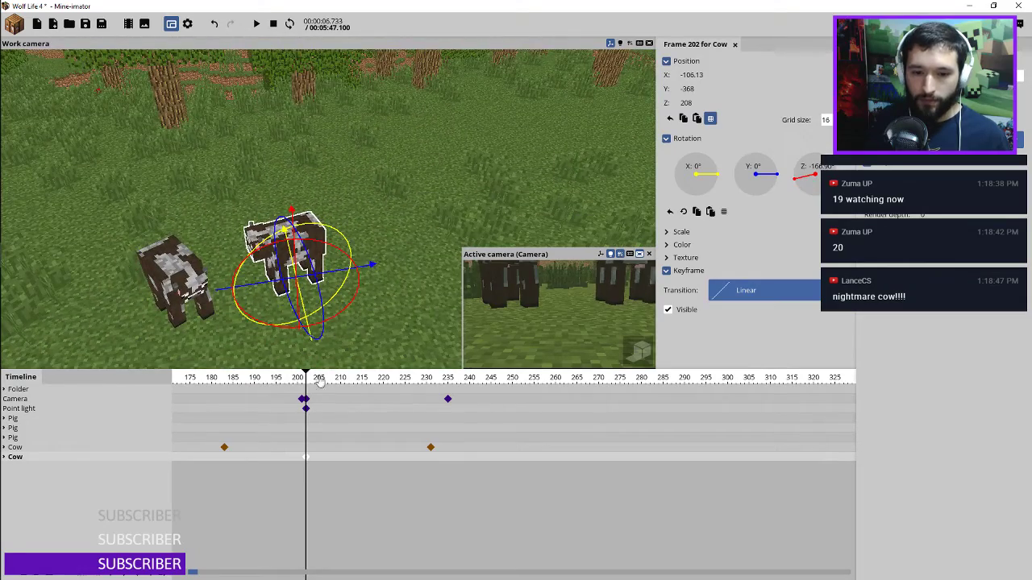
With the shot at frame 230, reposition the second cow at X -31.17, Y -332.99, turned to about -154° on Z, and save the project
{"action": "left_click_drag", "start_coordinate": [315, 382], "coordinate": [428, 381]}
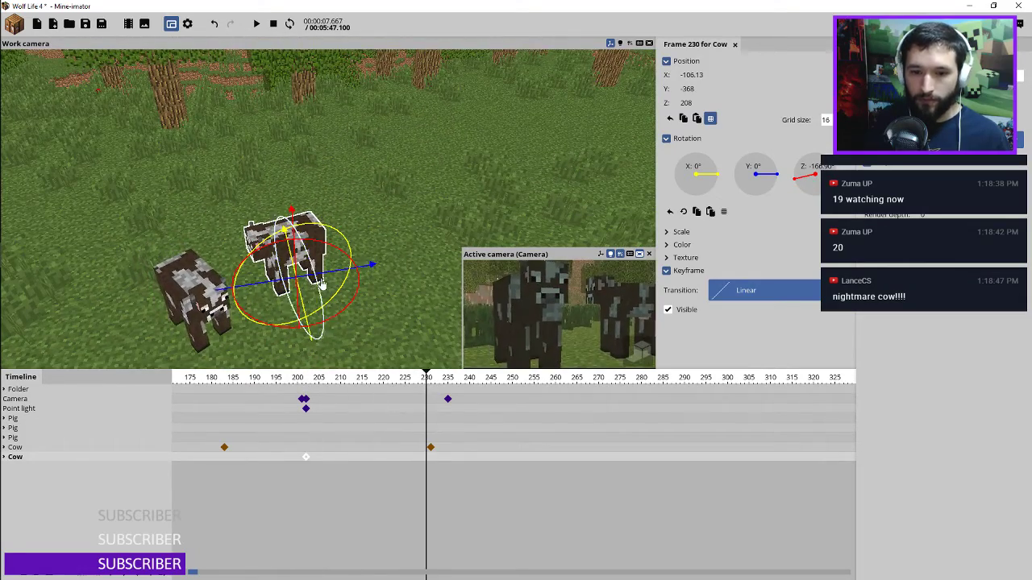
{"action": "left_click_drag", "start_coordinate": [329, 275], "coordinate": [373, 153]}
{"action": "left_click", "coordinate": [86, 24]}
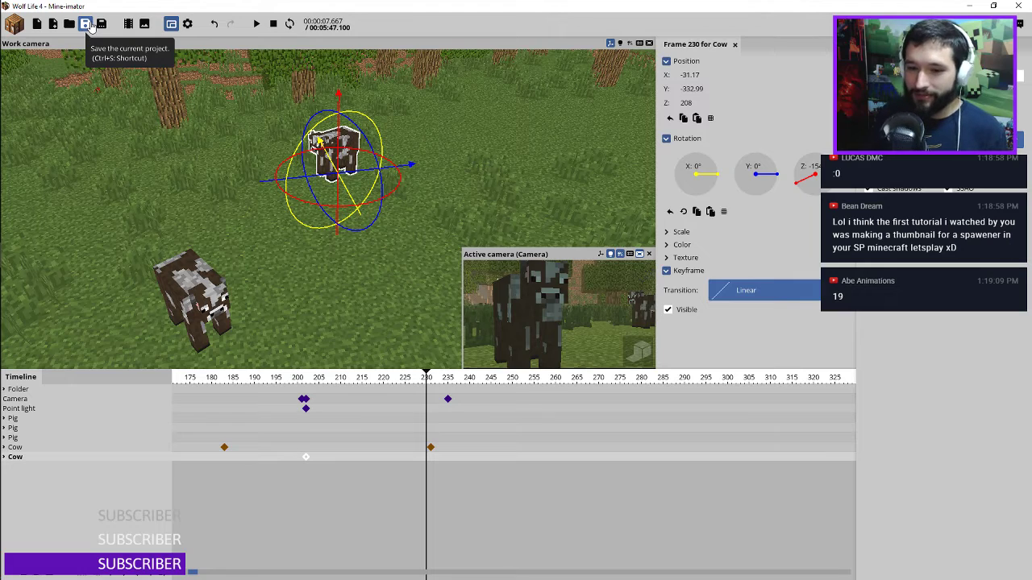
Play the shot from frame 202 to preview the second cow's placement
{"action": "left_click", "coordinate": [306, 377]}
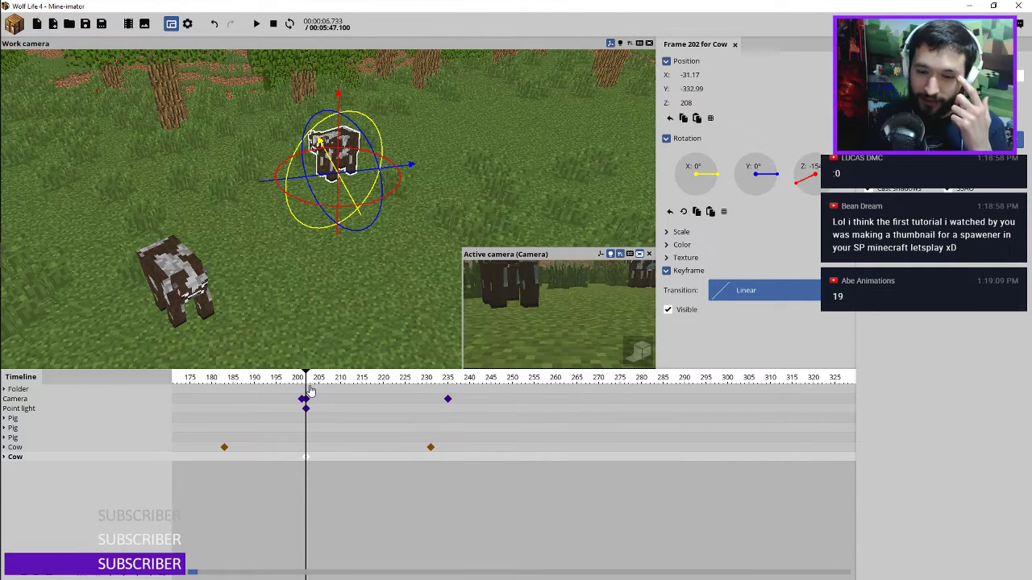
{"action": "key", "text": "space"}
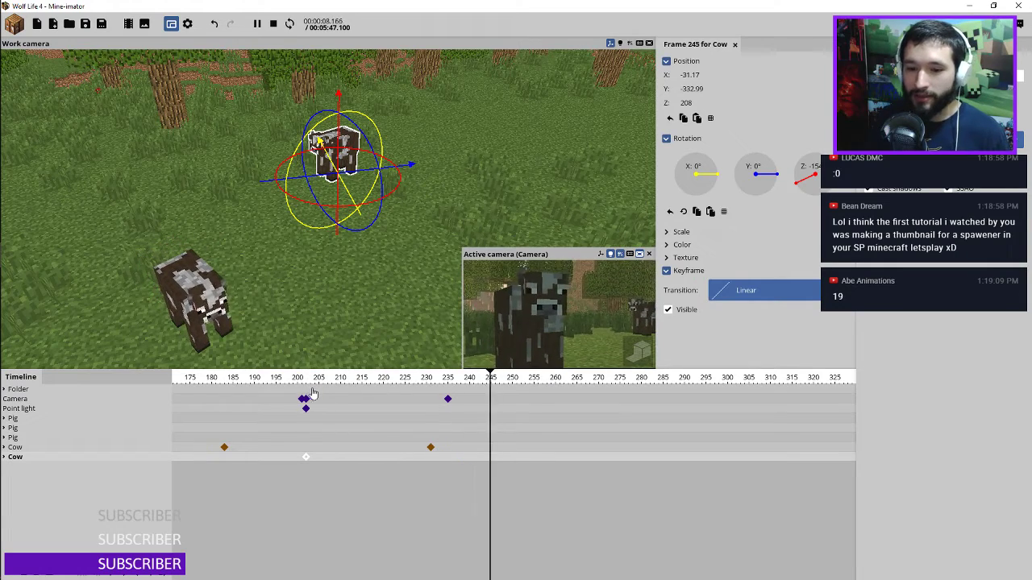
{"action": "key", "text": "space"}
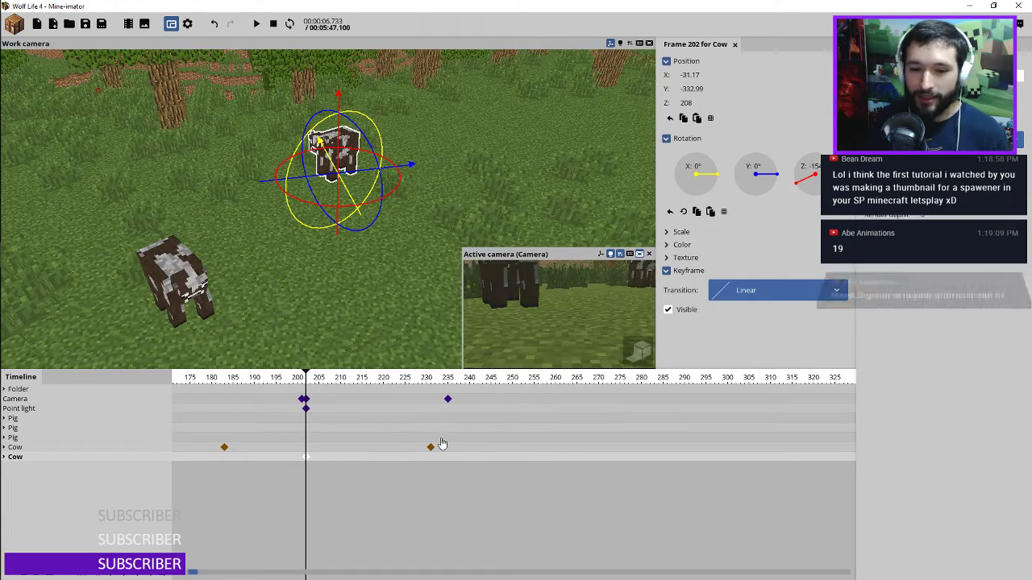
Lower the second cow's head at frame 202 to Z -8.94 and tilt it 29.39° on X
{"action": "left_click", "coordinate": [5, 456]}
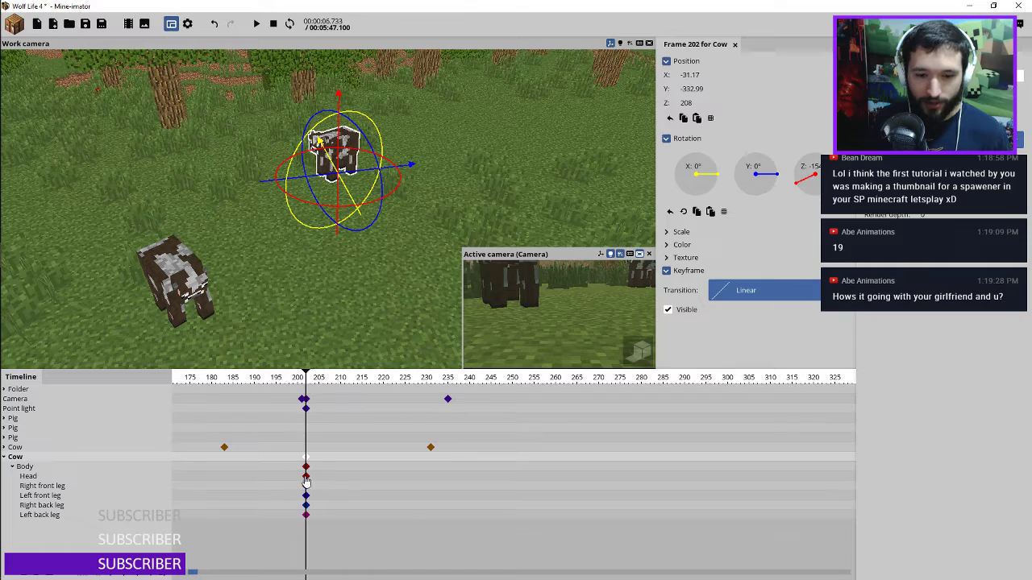
{"action": "mouse_move", "coordinate": [305, 479]}
{"action": "left_mouse_down"}
{"action": "mouse_move", "coordinate": [358, 475]}
{"action": "mouse_move", "coordinate": [305, 476]}
{"action": "left_mouse_up"}
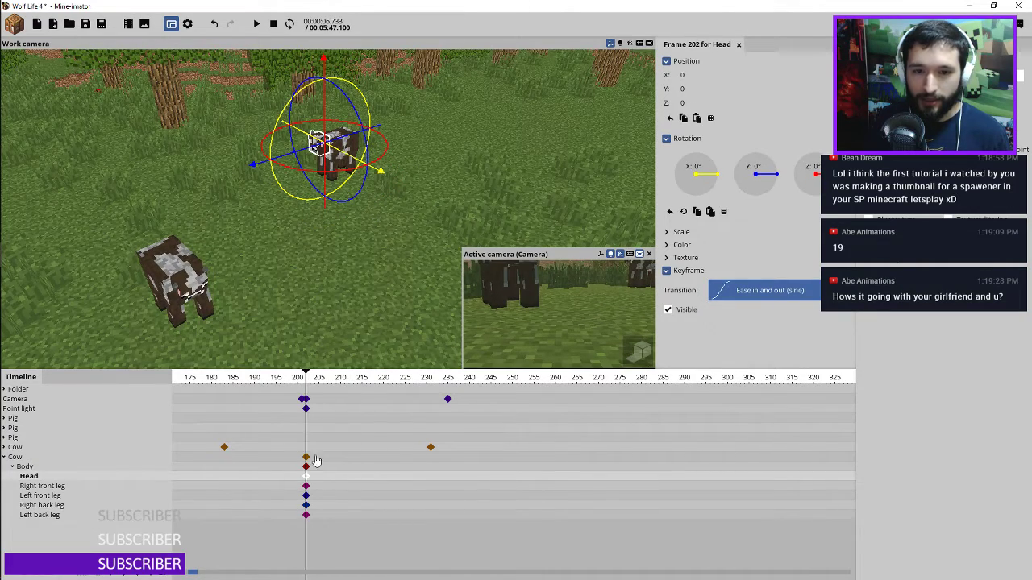
{"action": "middle_click_drag", "start_coordinate": [406, 97], "coordinate": [379, 197]}
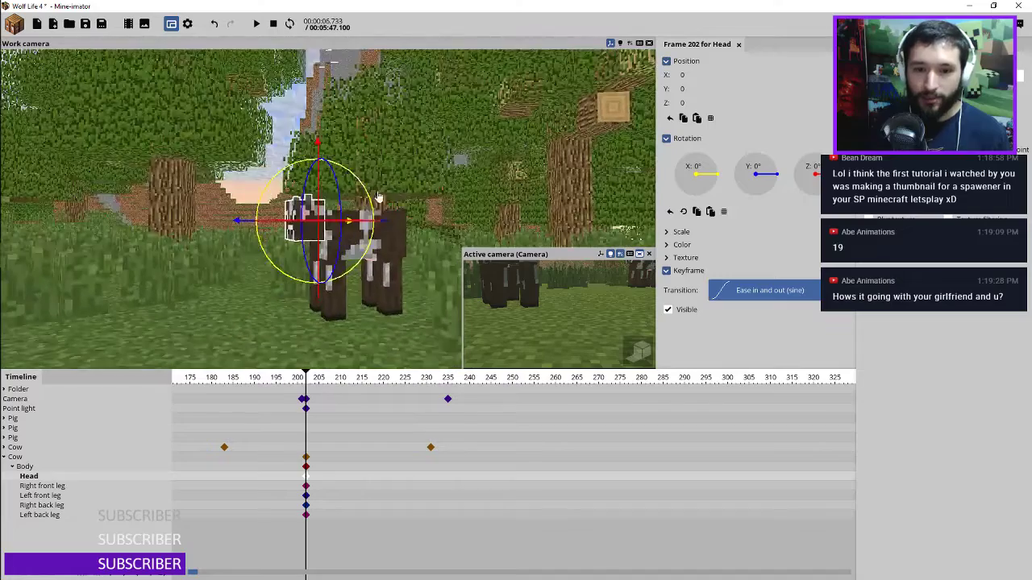
{"action": "left_click_drag", "start_coordinate": [360, 187], "coordinate": [307, 192]}
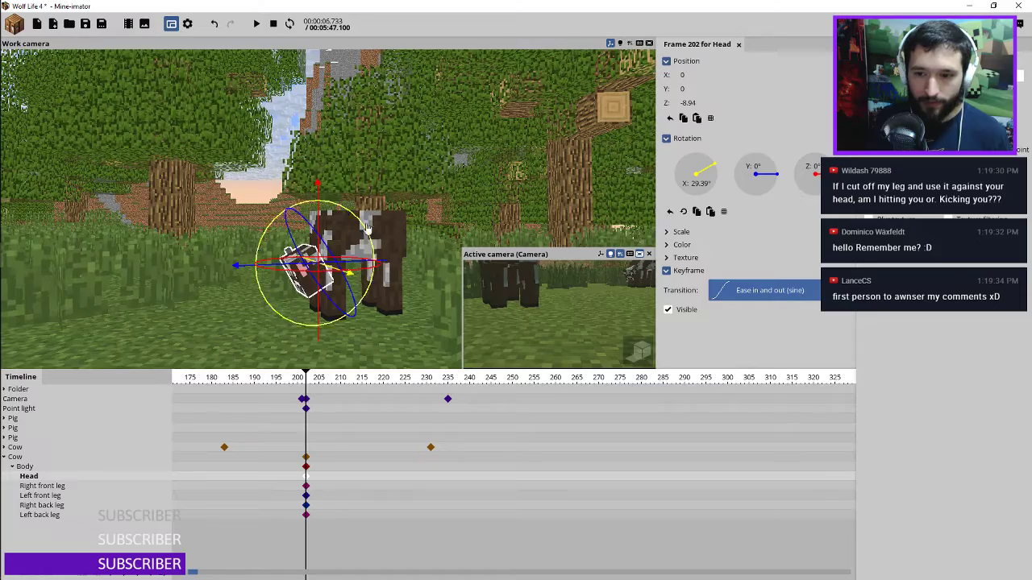
{"action": "left_click", "coordinate": [366, 479]}
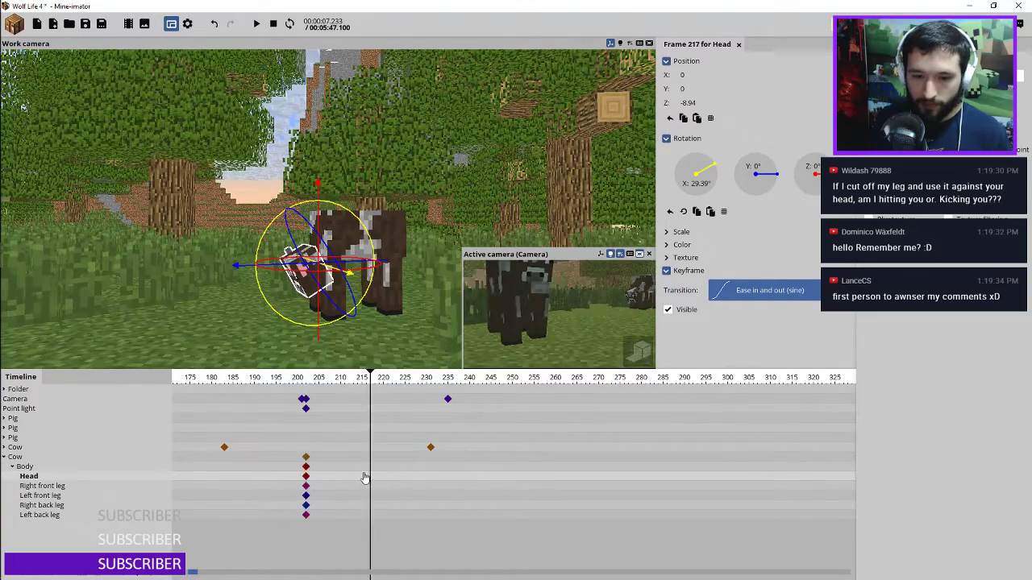
{"action": "scroll", "coordinate": [368, 479], "scroll_direction": "up", "scroll_amount": 3, "text": "ctrl"}
{"action": "left_click", "coordinate": [397, 488]}
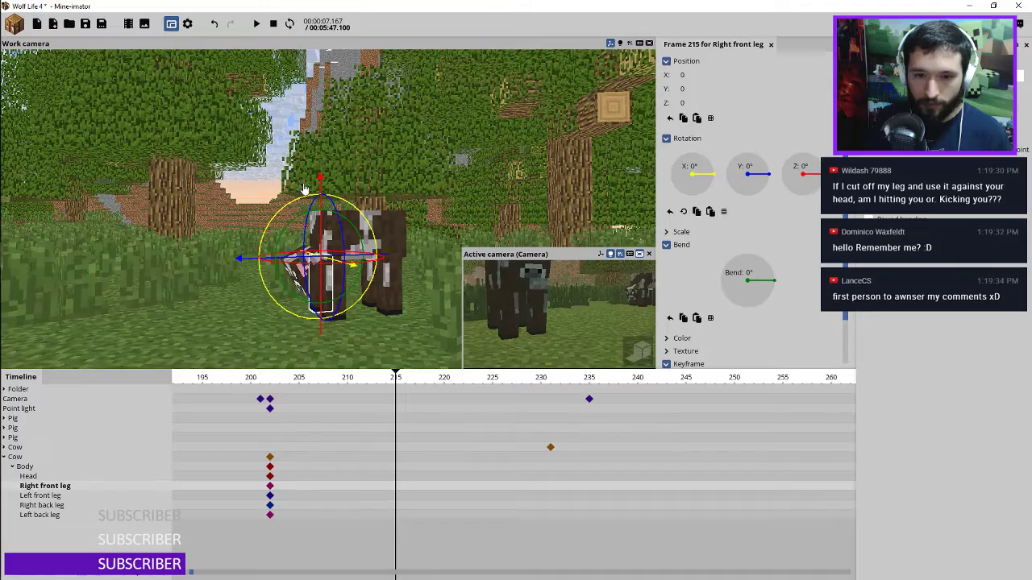
{"action": "left_click_drag", "start_coordinate": [319, 241], "coordinate": [319, 221]}
{"action": "key", "text": "ctrl+z"}
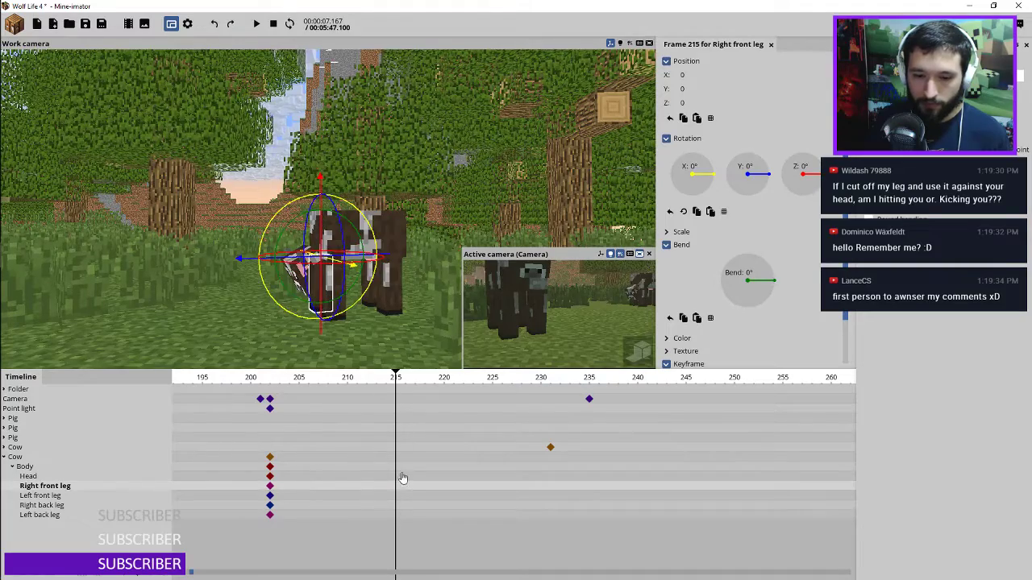
Add second-cow head keyframes at frames 215, 223 and 233 with Z about -7.34, -8.72 and -7.23, and reset the head's pose at frame 245
{"action": "left_click", "coordinate": [396, 476]}
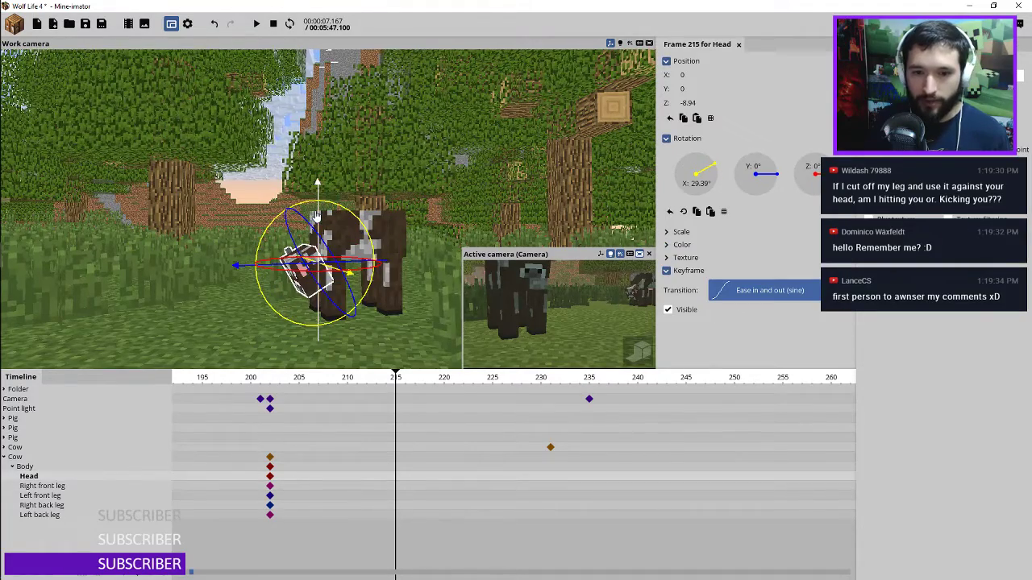
{"action": "mouse_move", "coordinate": [318, 194]}
{"action": "left_mouse_down"}
{"action": "mouse_move", "coordinate": [318, 211]}
{"action": "mouse_move", "coordinate": [318, 174]}
{"action": "left_mouse_up"}
{"action": "left_click", "coordinate": [472, 476]}
{"action": "left_click", "coordinate": [570, 476]}
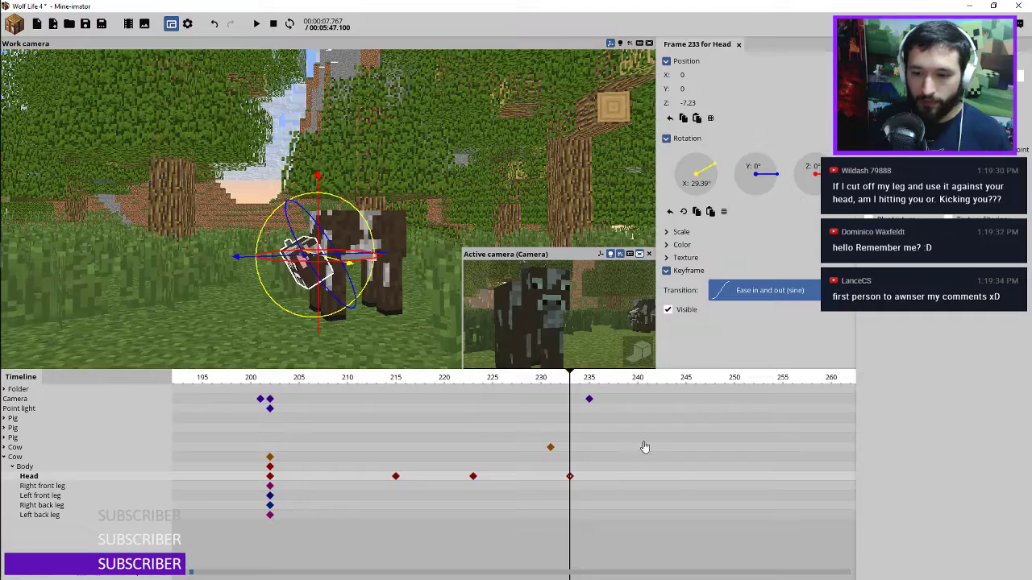
{"action": "left_click", "coordinate": [686, 483]}
{"action": "right_click", "coordinate": [699, 186]}
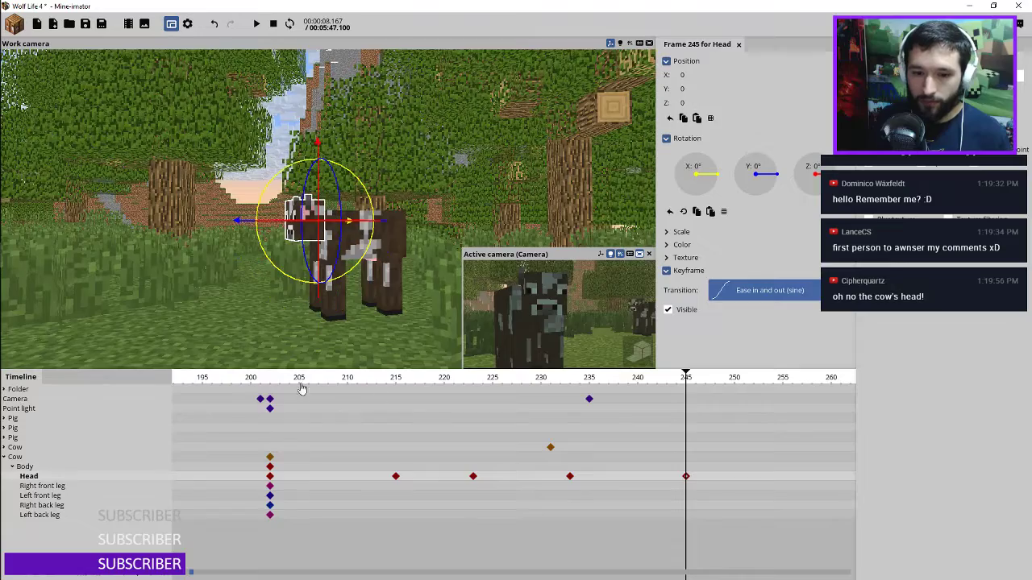
Play the second cow's head movement from frame 202
{"action": "left_click", "coordinate": [269, 379]}
{"action": "key", "text": "space"}
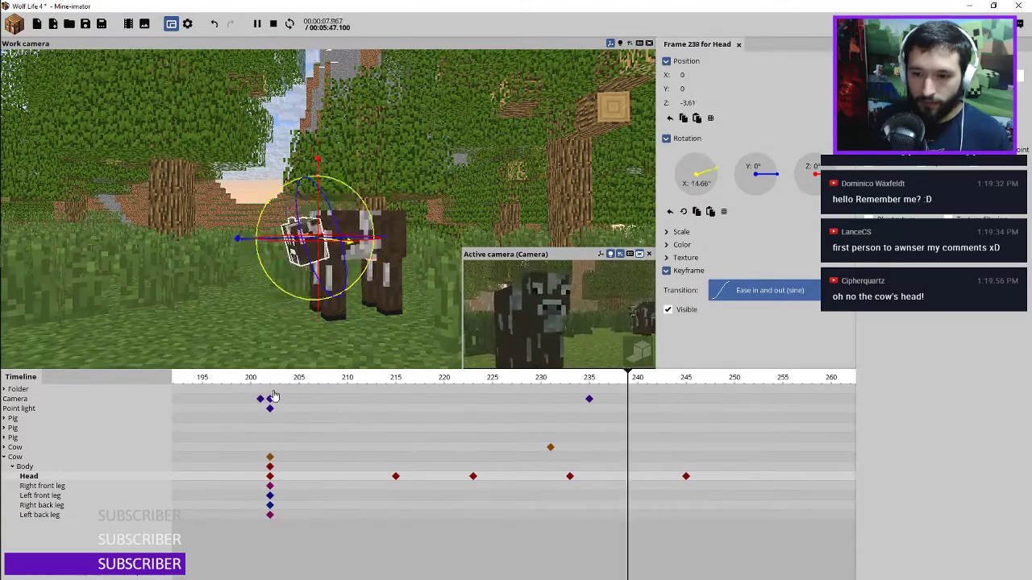
{"action": "key", "text": "space"}
Retime the second cow's four later head keyframes to frames 216, 227, 239 and 260
{"action": "left_click_drag", "start_coordinate": [340, 479], "coordinate": [726, 485]}
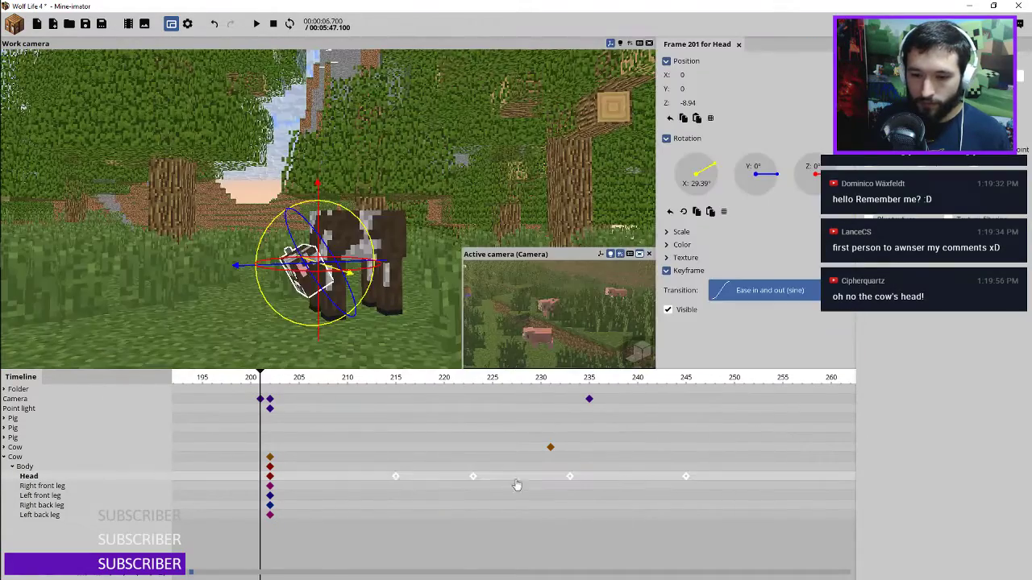
{"action": "left_click_drag", "start_coordinate": [396, 479], "coordinate": [405, 479]}
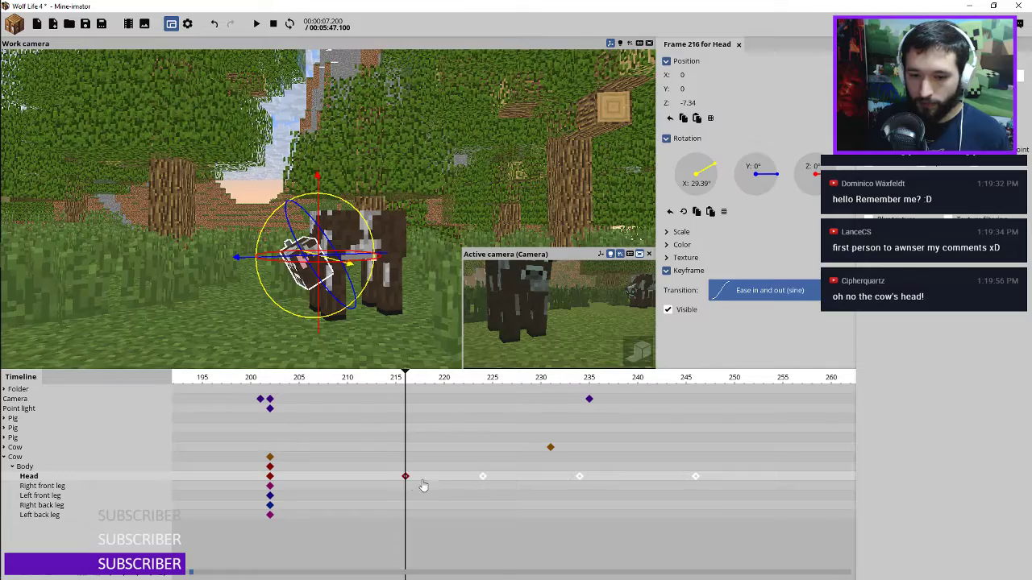
{"action": "left_click_drag", "start_coordinate": [488, 481], "coordinate": [760, 484]}
{"action": "left_click_drag", "start_coordinate": [483, 477], "coordinate": [511, 477]}
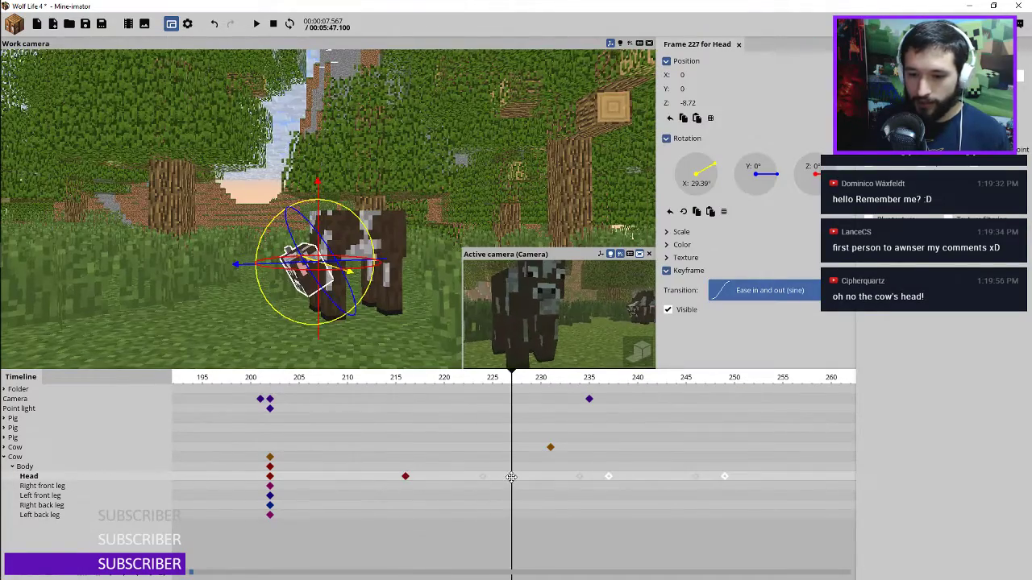
{"action": "left_click_drag", "start_coordinate": [610, 477], "coordinate": [630, 476]}
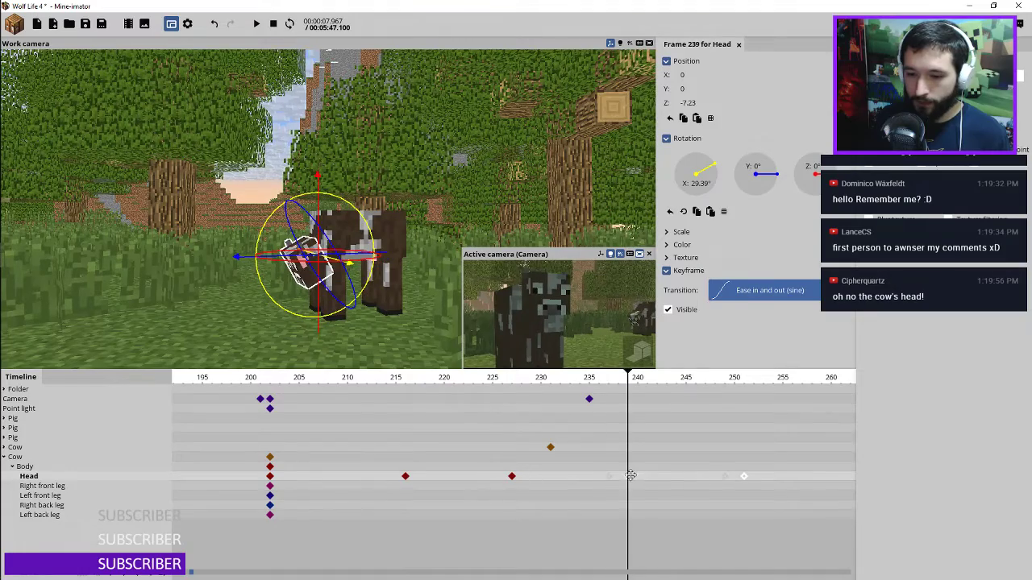
{"action": "left_click", "coordinate": [744, 475]}
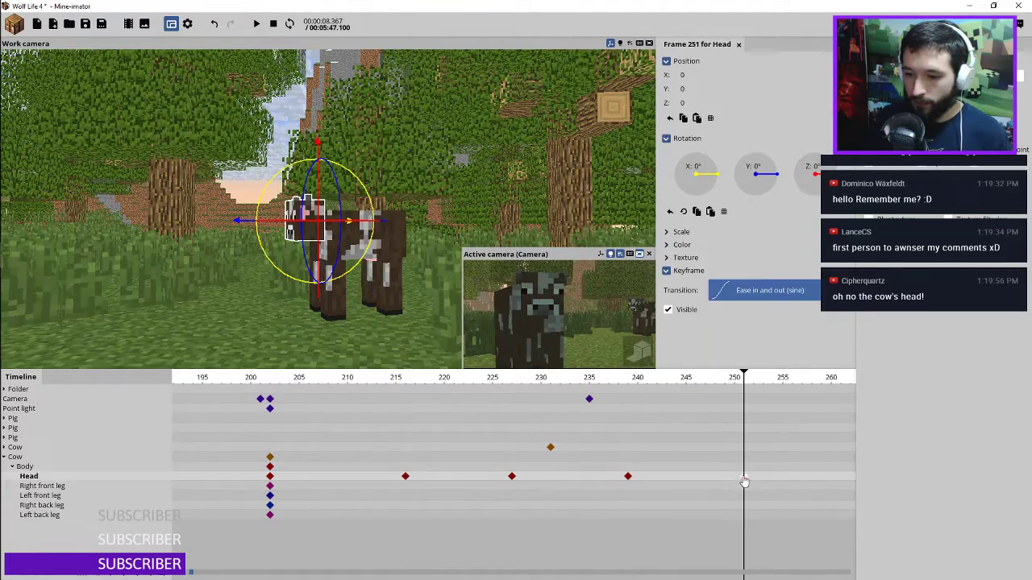
{"action": "left_click_drag", "start_coordinate": [743, 475], "coordinate": [830, 474]}
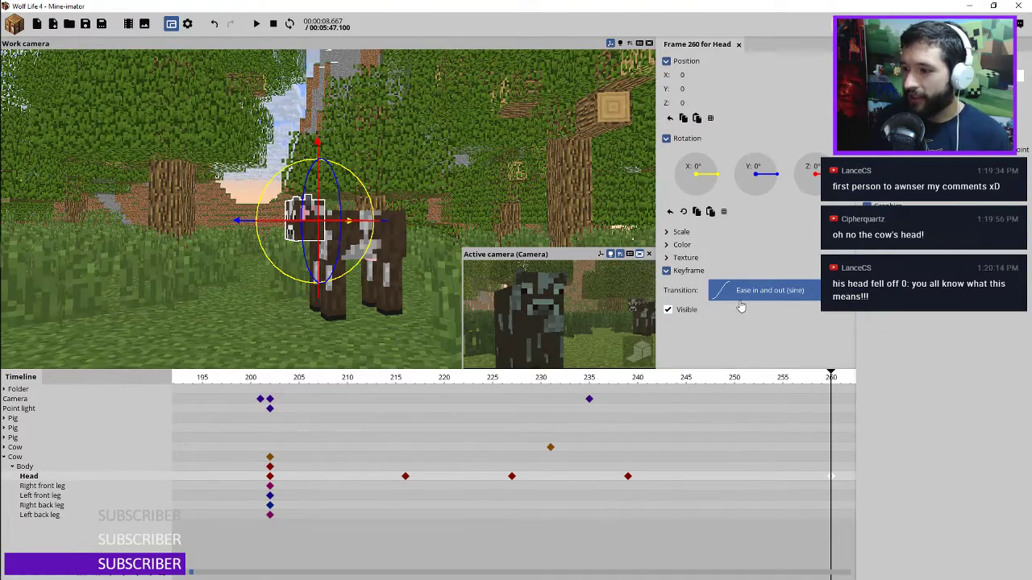
Play the retimed head movement from frame 202
{"action": "left_click_drag", "start_coordinate": [568, 376], "coordinate": [270, 371]}
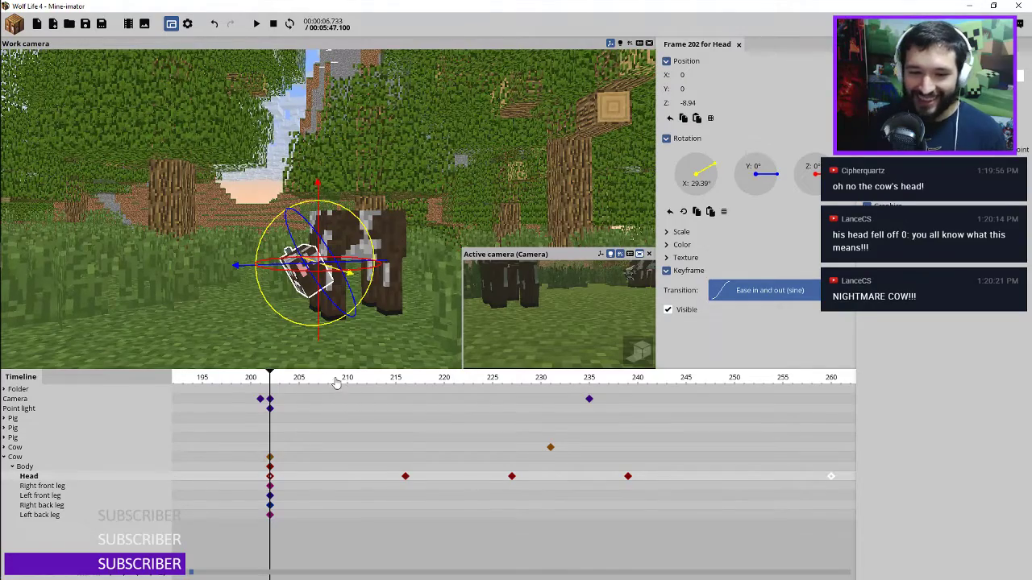
{"action": "key", "text": "space"}
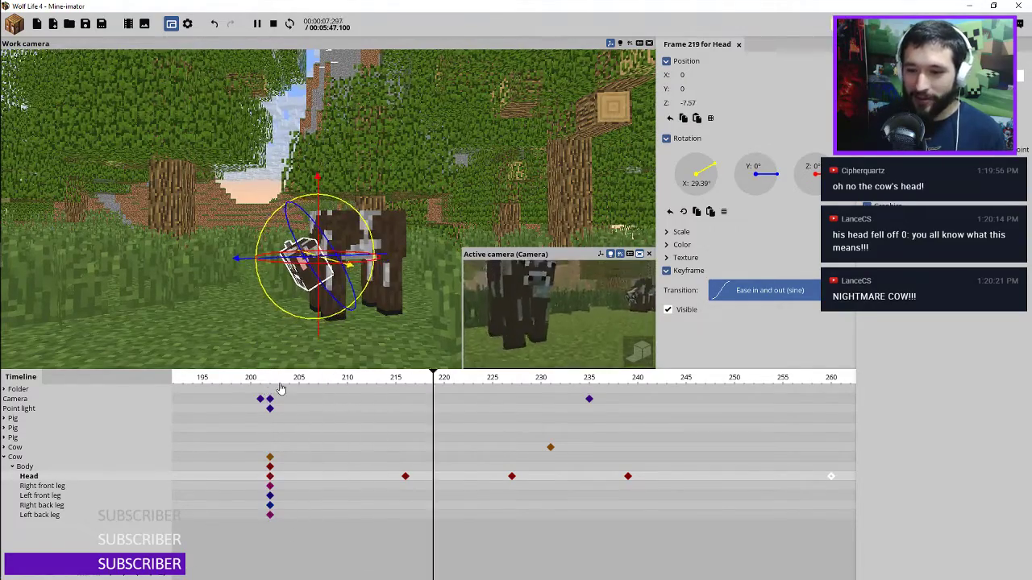
{"action": "key", "text": "space"}
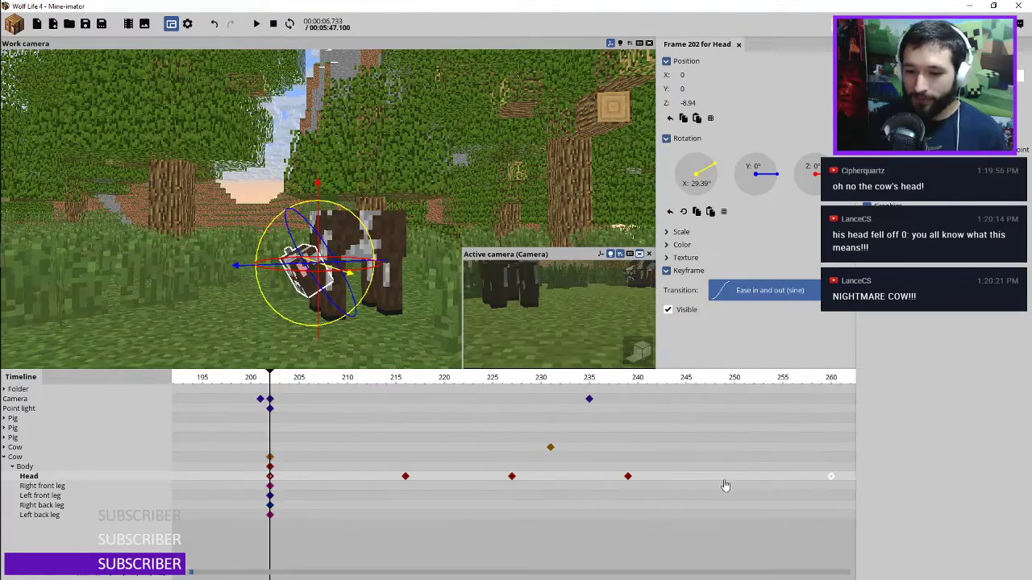
Retime the second cow's last head keyframe to frame 255, add a matching one at frame 259, and save the project
{"action": "left_click", "coordinate": [710, 477]}
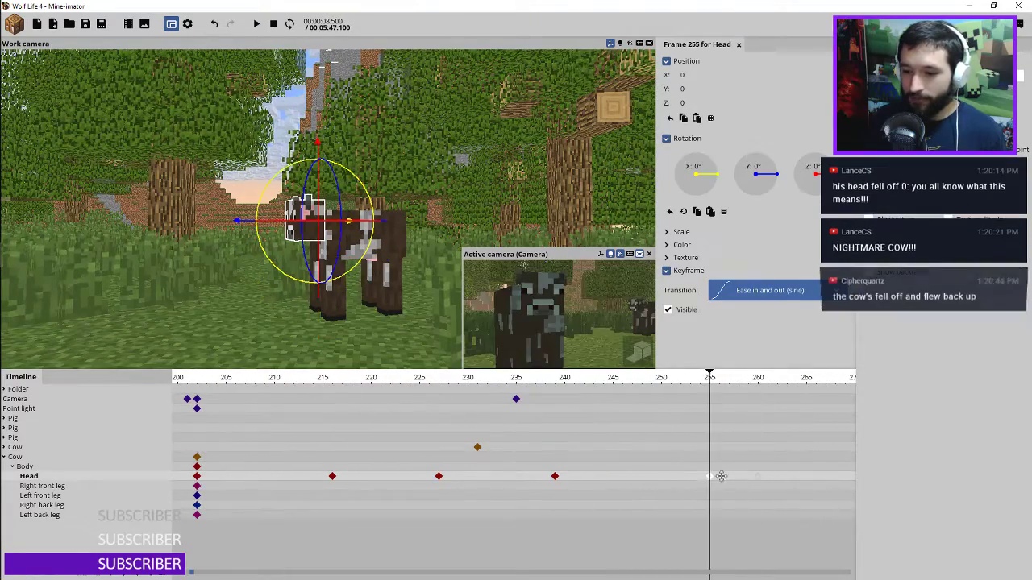
{"action": "left_click", "coordinate": [653, 476]}
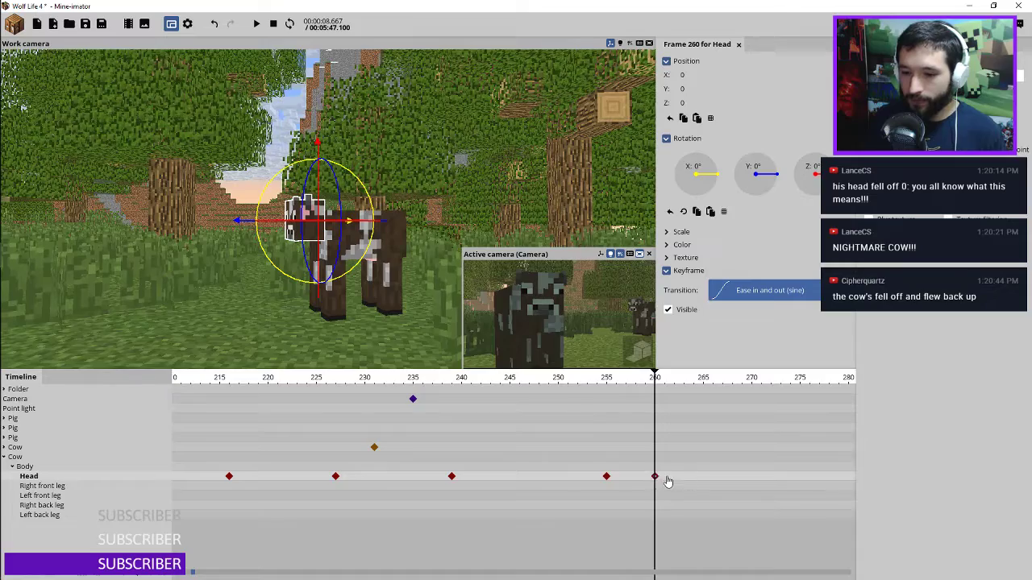
{"action": "left_click", "coordinate": [648, 477]}
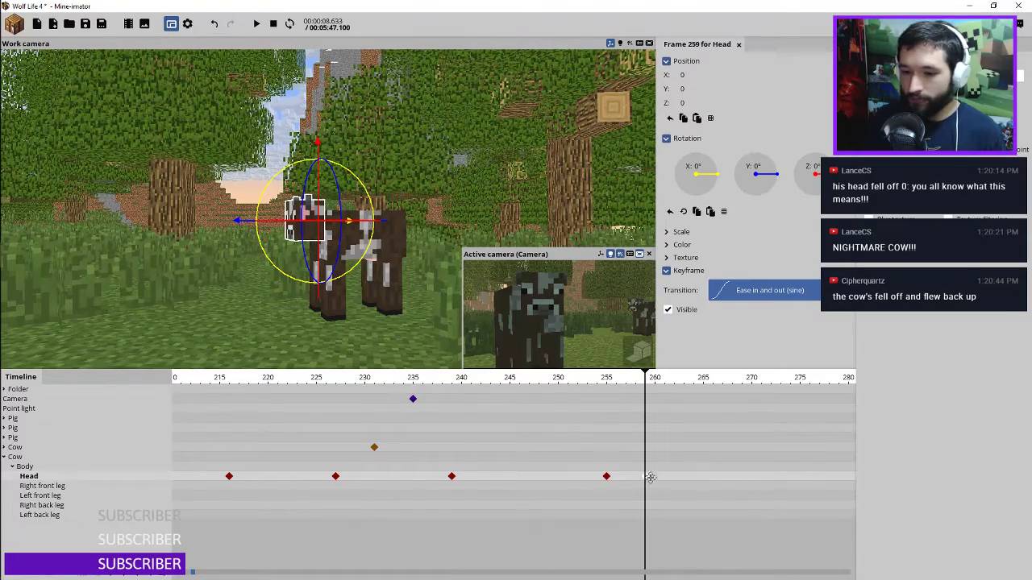
{"action": "key", "text": "ctrl+s"}
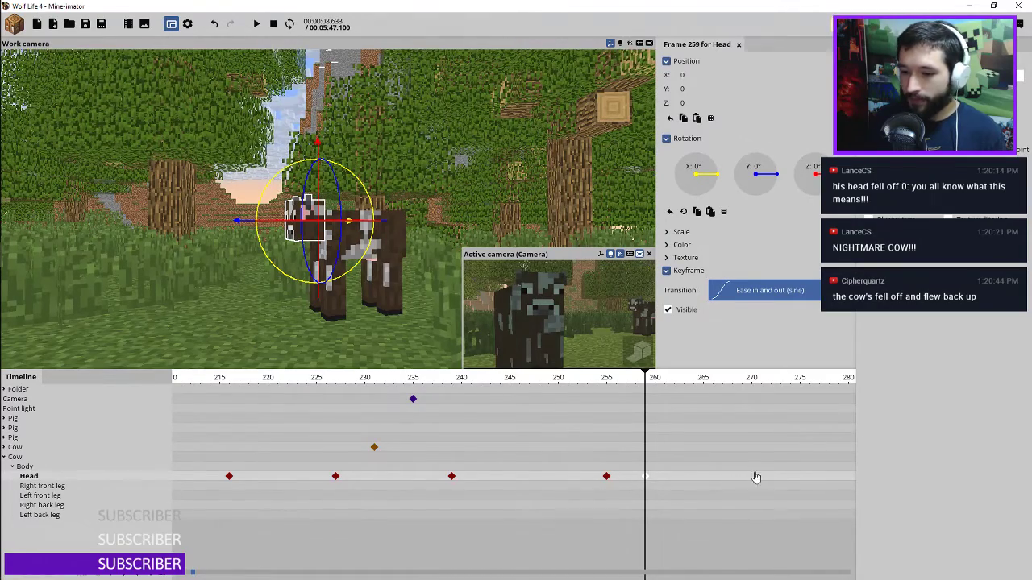
Add a second-cow head keyframe at frame 276 and turn the head to about 51° on Z
{"action": "left_click", "coordinate": [809, 477]}
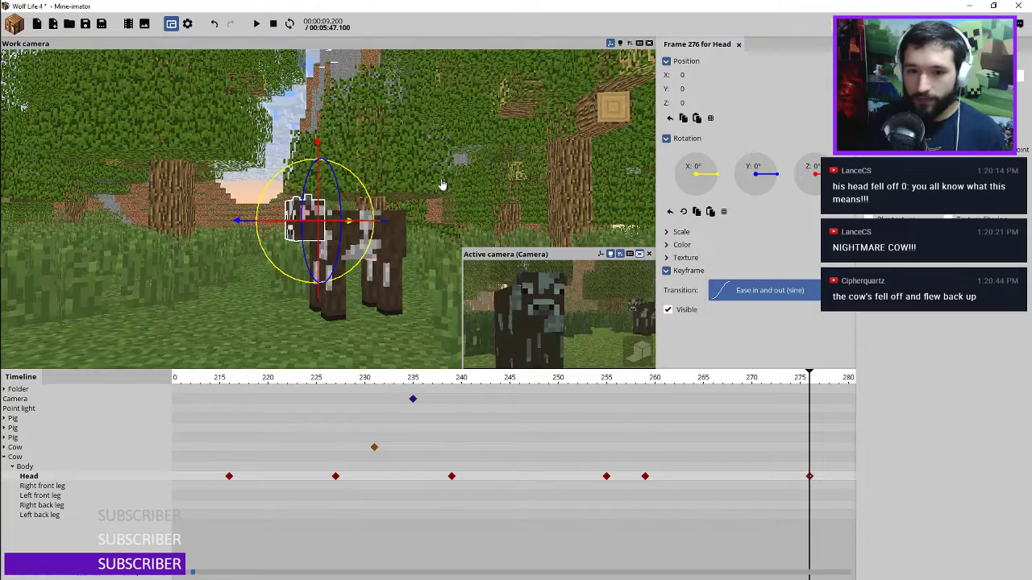
{"action": "right_click_drag", "start_coordinate": [409, 168], "coordinate": [362, 185]}
{"action": "left_click_drag", "start_coordinate": [323, 176], "coordinate": [316, 206]}
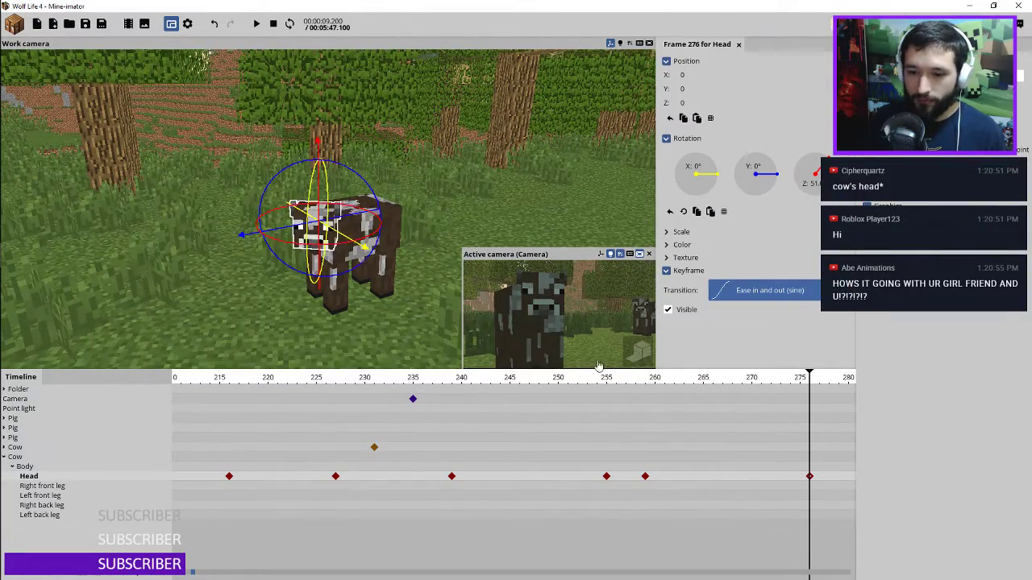
Play the second cow's new head turn through past frame 276
{"action": "left_click", "coordinate": [524, 379]}
{"action": "scroll", "coordinate": [452, 387], "scroll_direction": "down", "scroll_amount": 5}
{"action": "left_click", "coordinate": [402, 379]}
{"action": "key", "text": "space"}
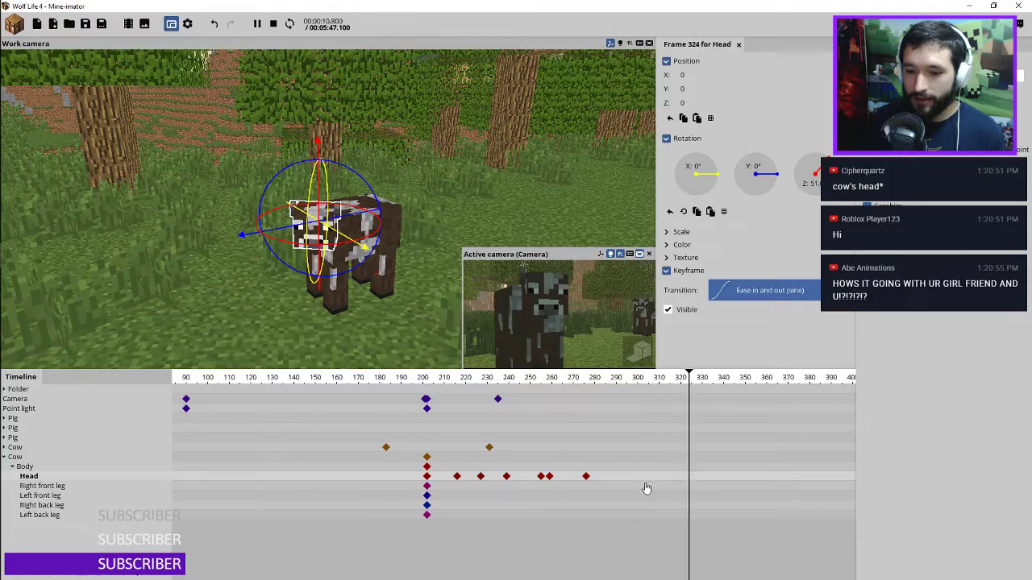
{"action": "key", "text": "space"}
Add second-cow head keyframes at frames 280 and 305, turning the head to about 58° on Z at frame 305
{"action": "left_click", "coordinate": [621, 483]}
{"action": "scroll", "coordinate": [621, 483], "scroll_direction": "up", "scroll_amount": 5}
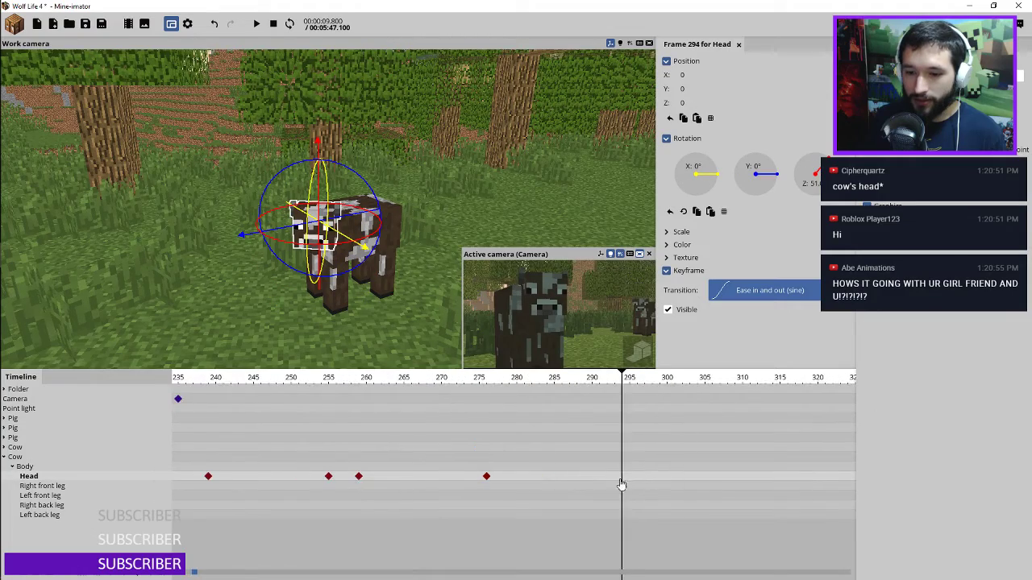
{"action": "left_click", "coordinate": [516, 479]}
{"action": "left_click", "coordinate": [705, 478]}
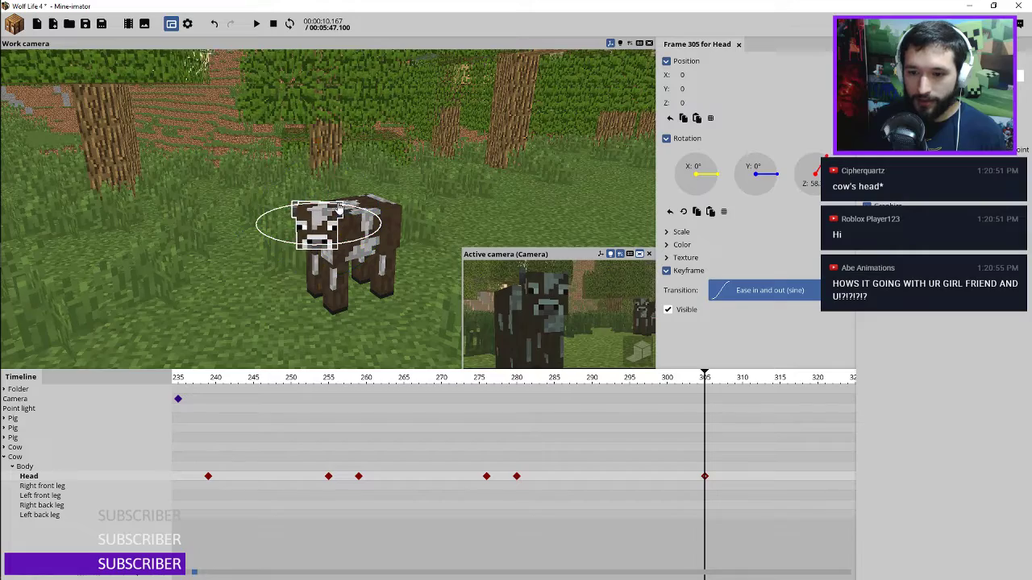
Set the frame 280 head keyframe's transition to Ease in (sine) and play the head turn
{"action": "left_click", "coordinate": [516, 477]}
{"action": "left_click", "coordinate": [766, 290]}
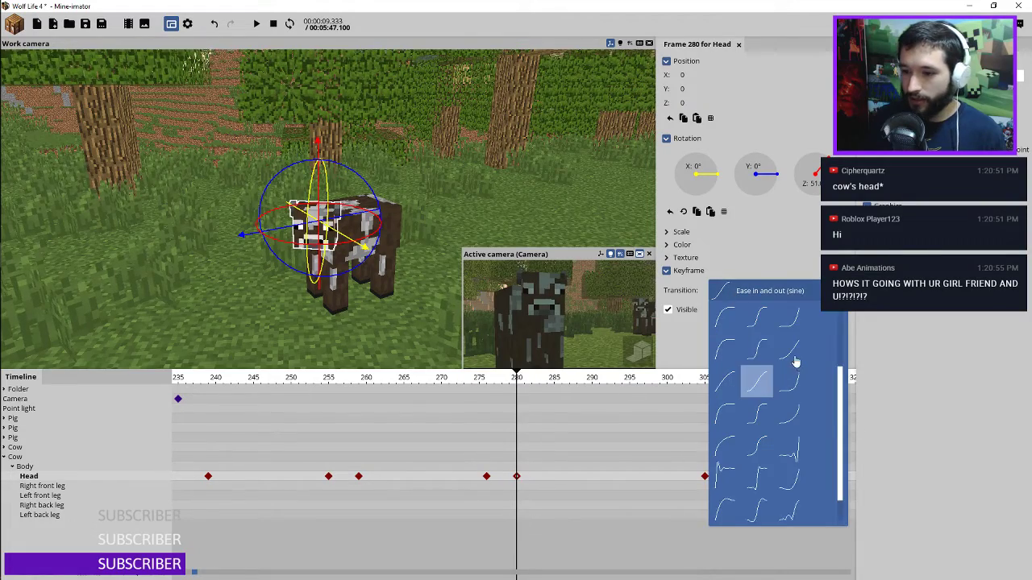
{"action": "left_click", "coordinate": [756, 380]}
{"action": "key", "text": "space"}
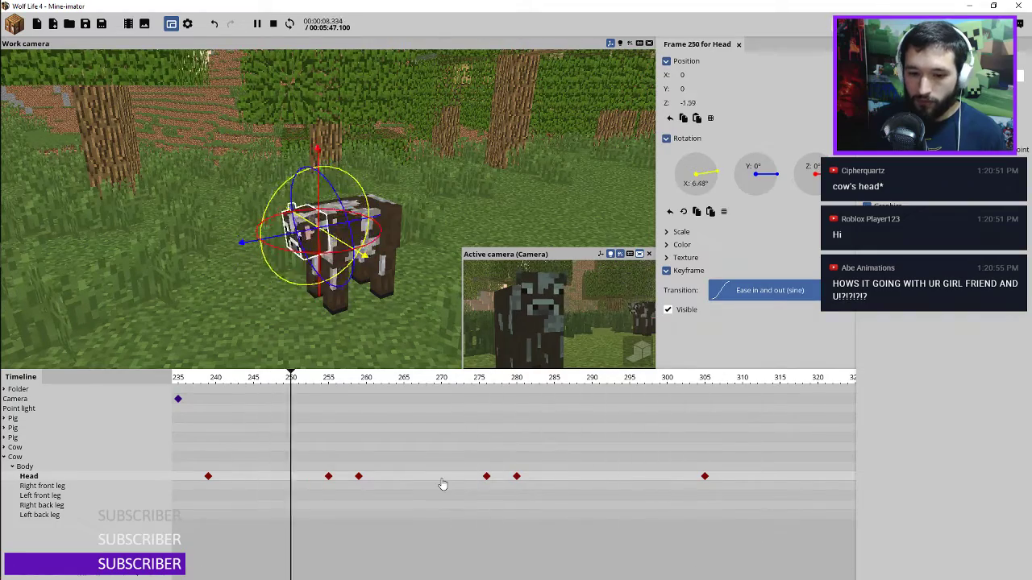
{"action": "key", "text": "space"}
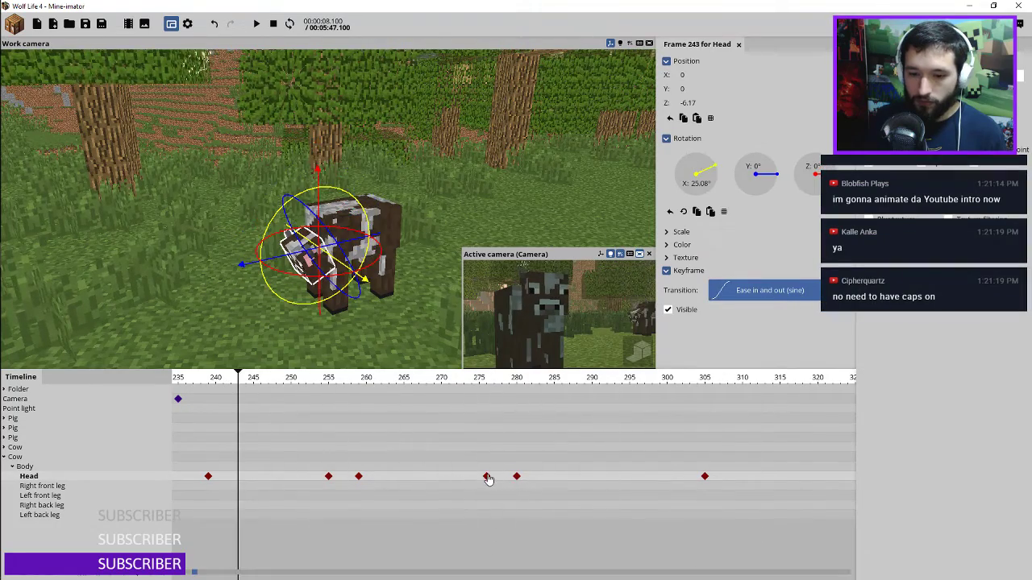
Retime the head keyframe just before frame 280 to frame 278, playing the turn to judge its timing
{"action": "left_click_drag", "start_coordinate": [487, 477], "coordinate": [509, 477]}
{"action": "left_click", "coordinate": [321, 388]}
{"action": "key", "text": "space"}
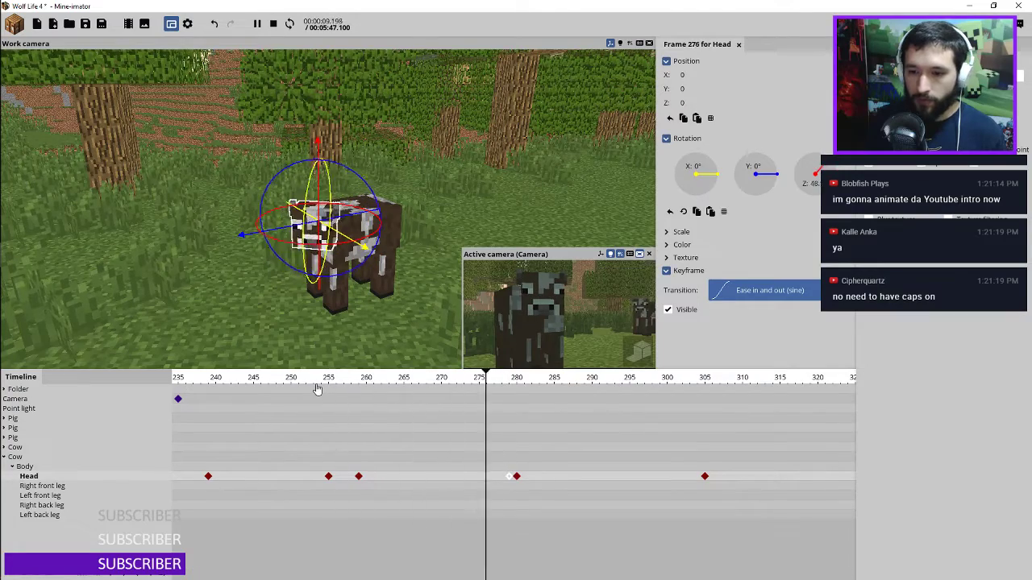
{"action": "left_click", "coordinate": [507, 477]}
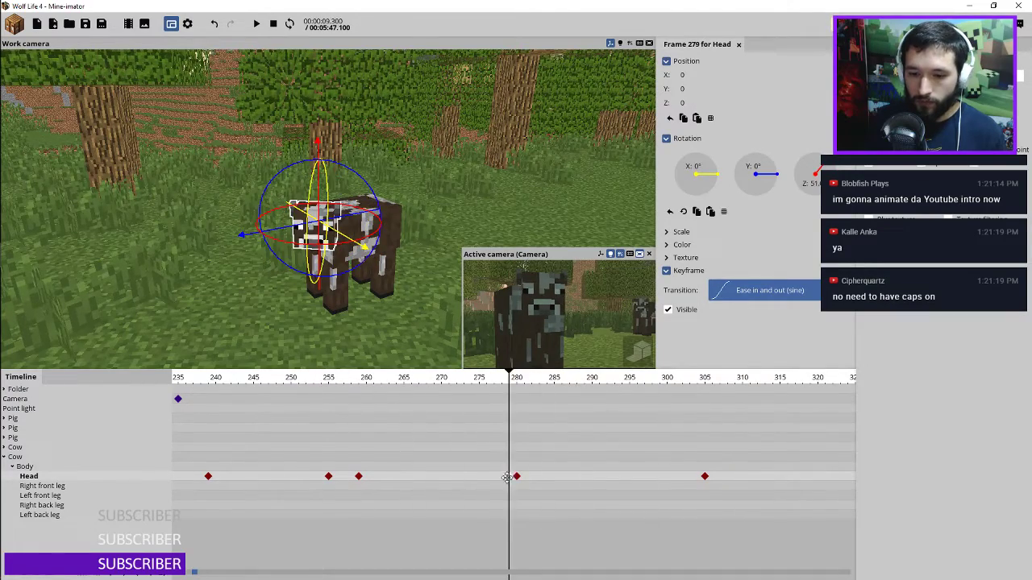
Play the second cow's head turn repeatedly from frames 257 and 250 to check its timing
{"action": "left_click", "coordinate": [344, 379]}
{"action": "key", "text": "space"}
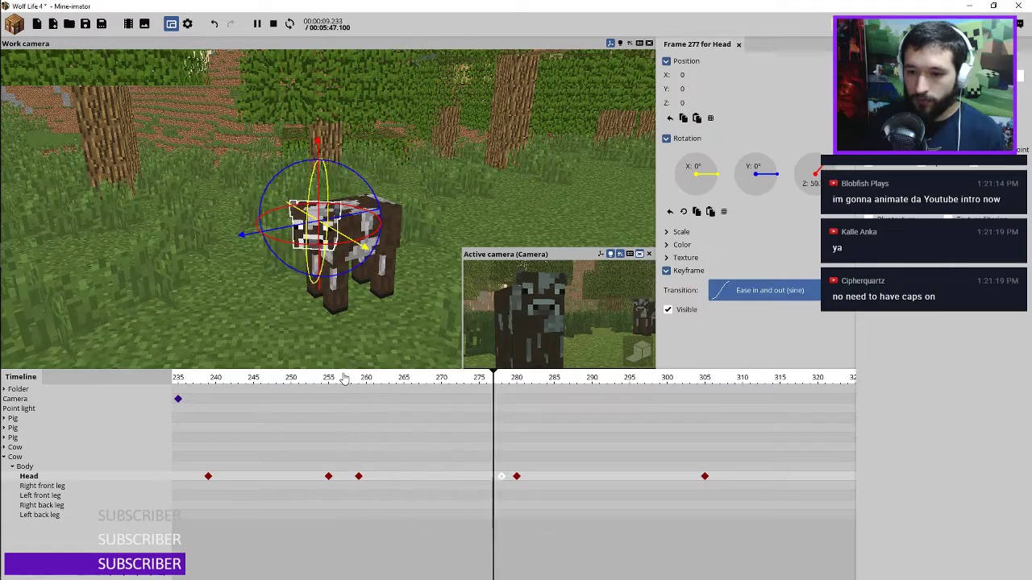
{"action": "key", "text": "space"}
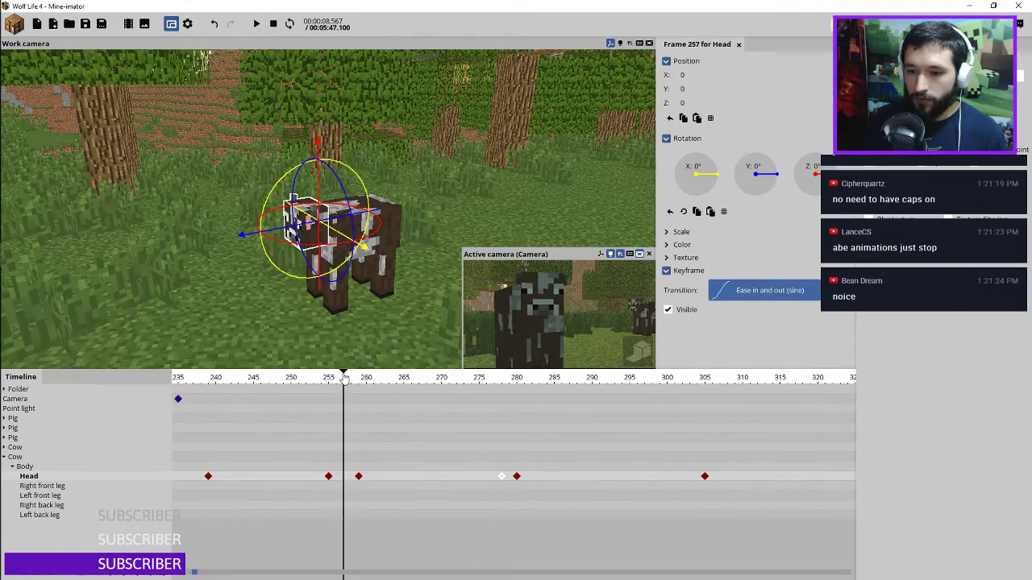
{"action": "key", "text": "space"}
{"action": "key", "text": "space"}
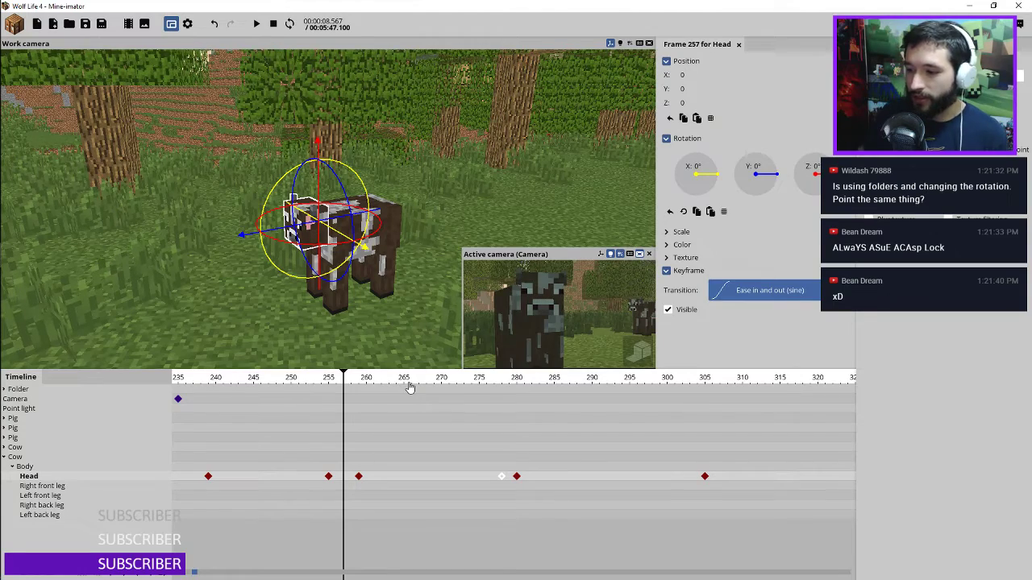
{"action": "left_click", "coordinate": [340, 385]}
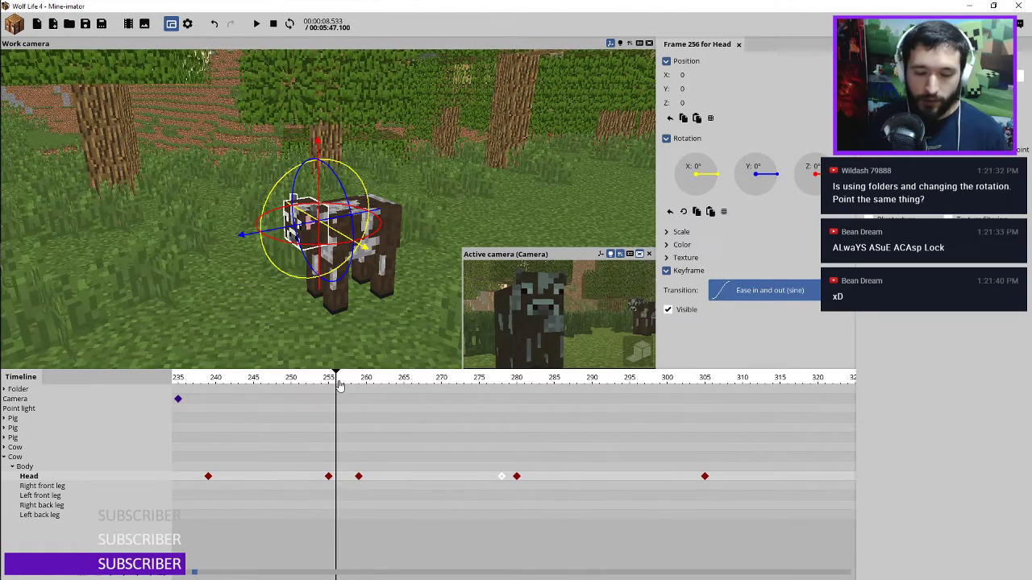
{"action": "left_click", "coordinate": [378, 482]}
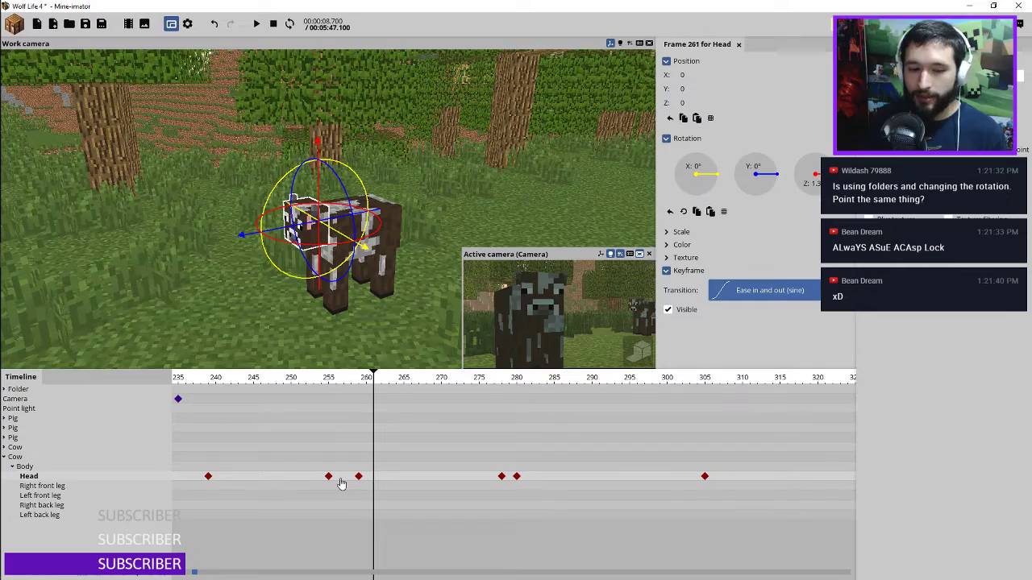
{"action": "left_click_drag", "start_coordinate": [339, 386], "coordinate": [291, 385]}
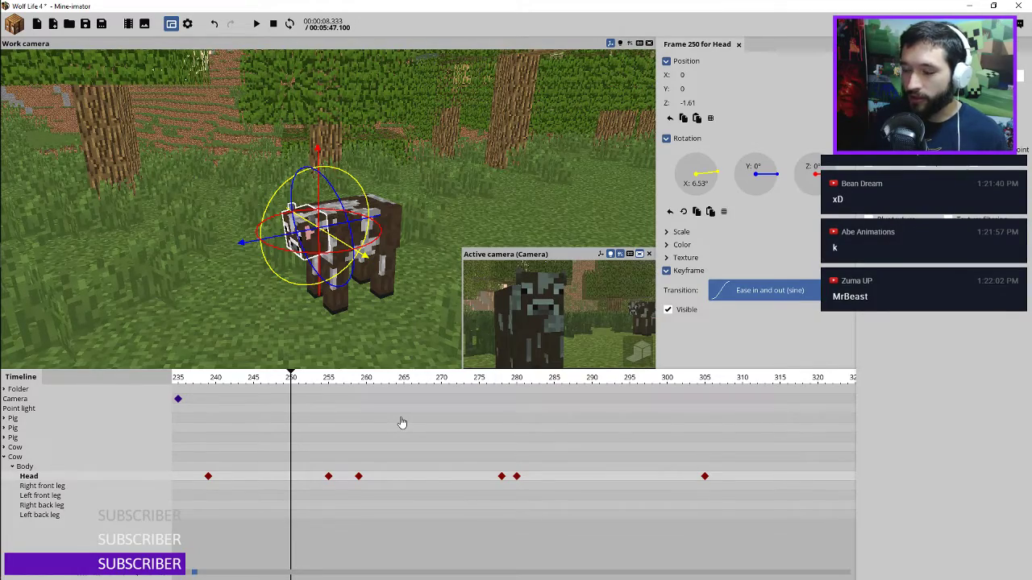
{"action": "key", "text": "space"}
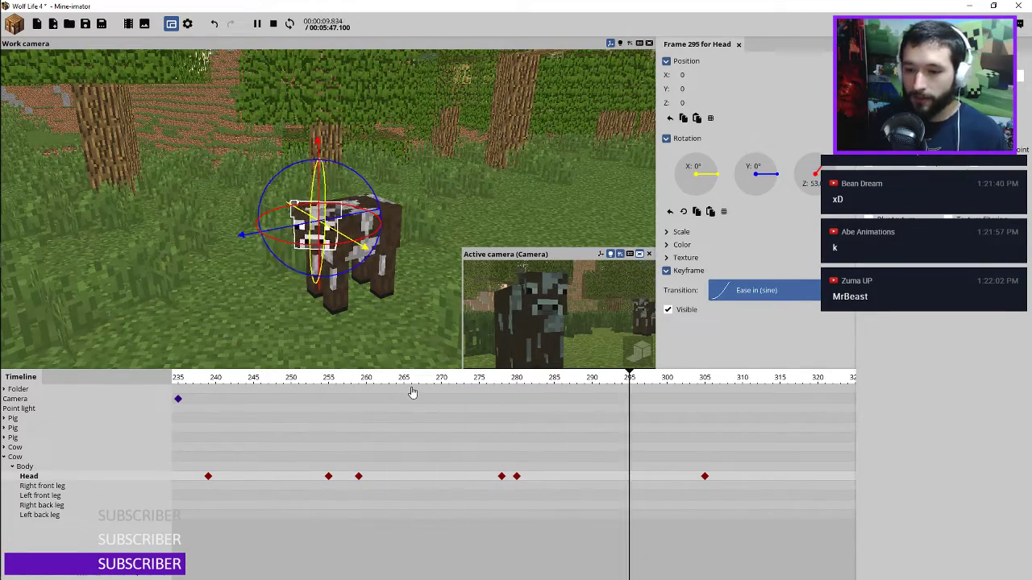
{"action": "key", "text": "space"}
{"action": "key", "text": "space"}
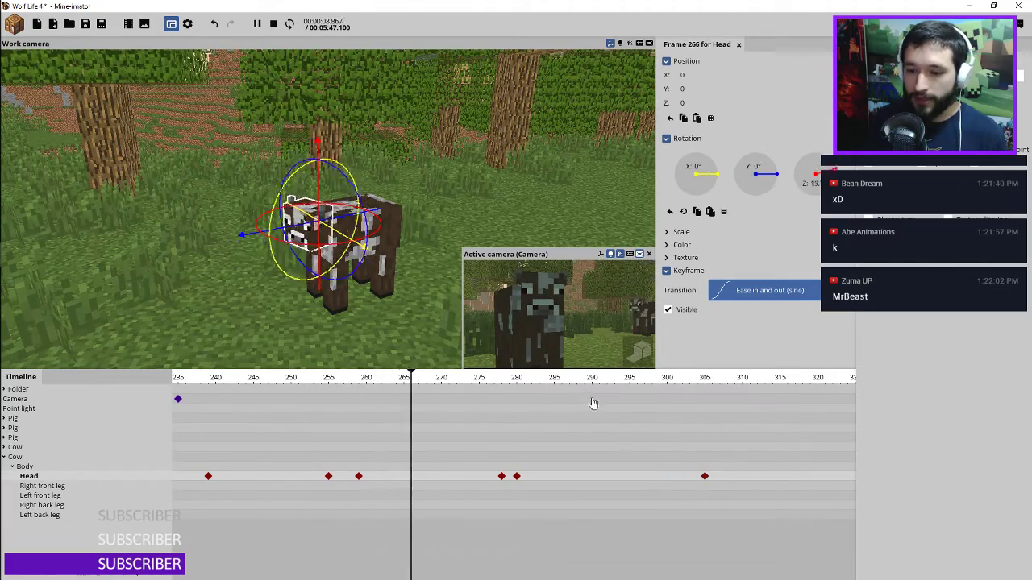
{"action": "key", "text": "space"}
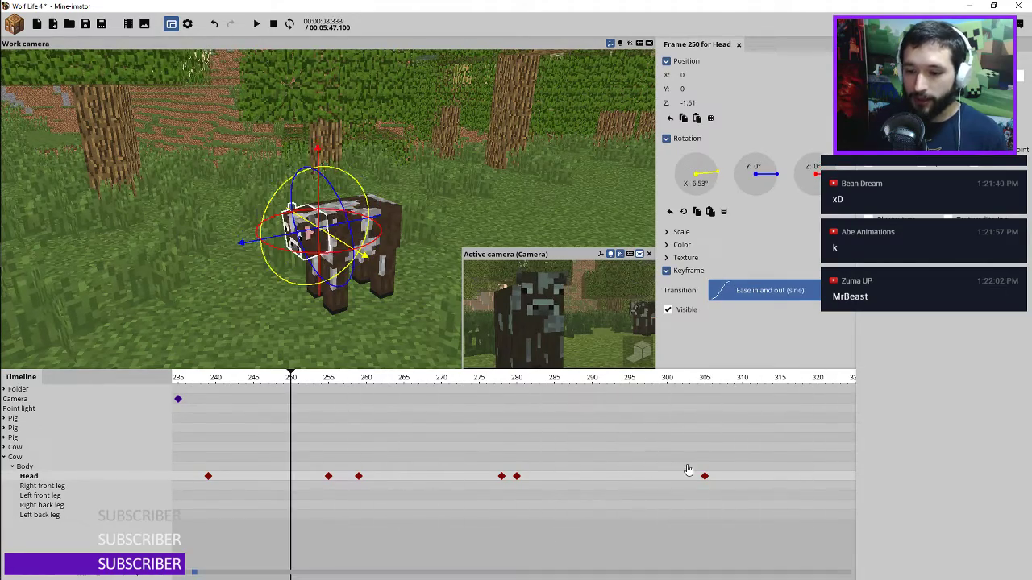
Add a camera keyframe at frame 305 that holds the current camera pose
{"action": "left_click", "coordinate": [48, 398]}
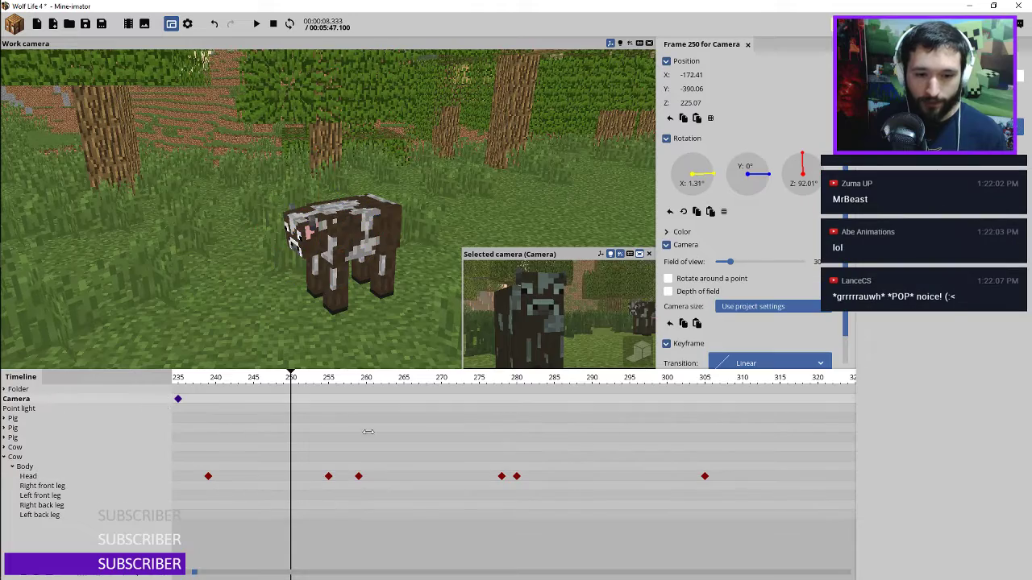
{"action": "left_click", "coordinate": [704, 400]}
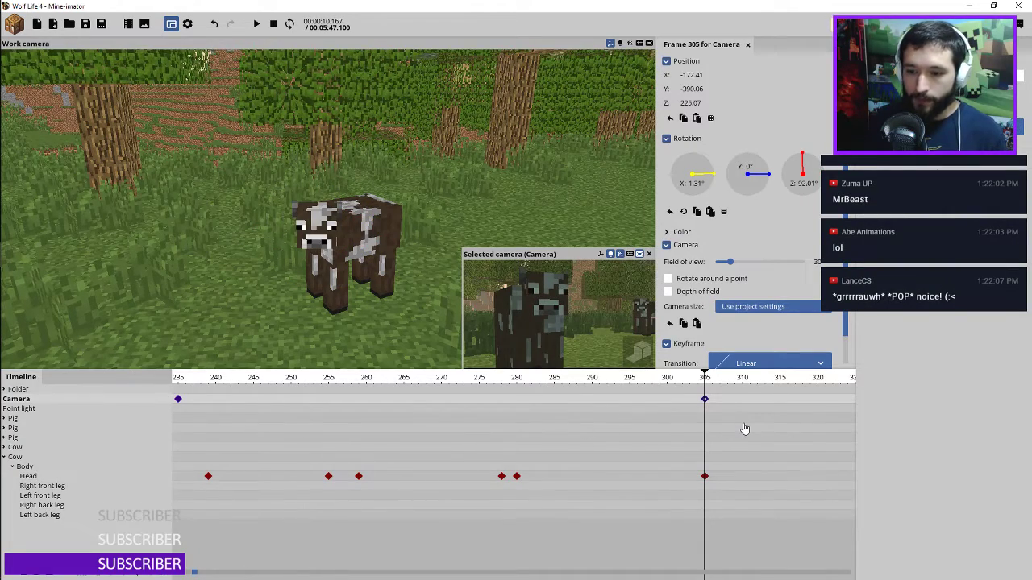
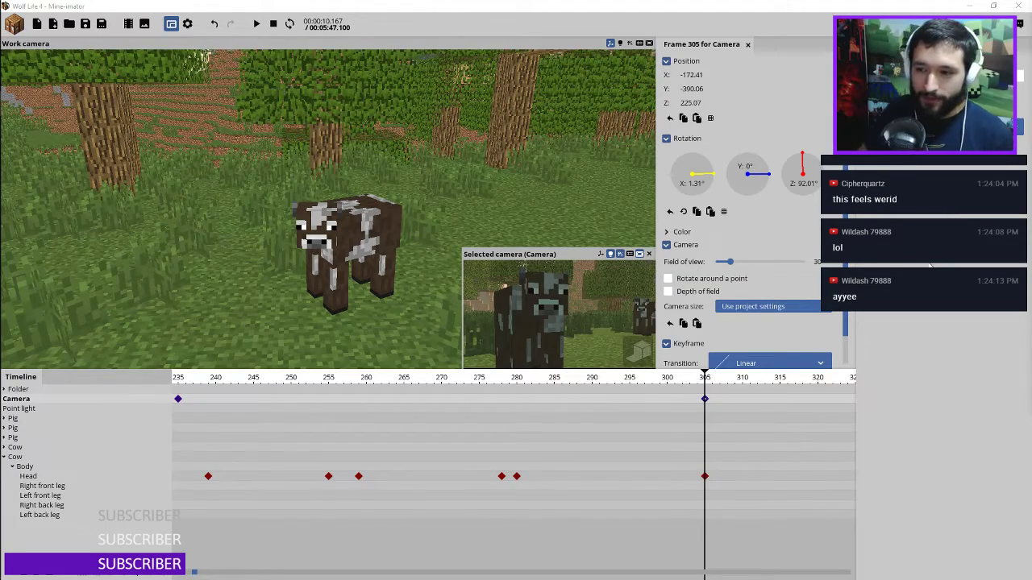
{"action": "left_click", "coordinate": [425, 385]}
{"action": "scroll", "coordinate": [423, 385], "scroll_direction": "down", "scroll_amount": 5}
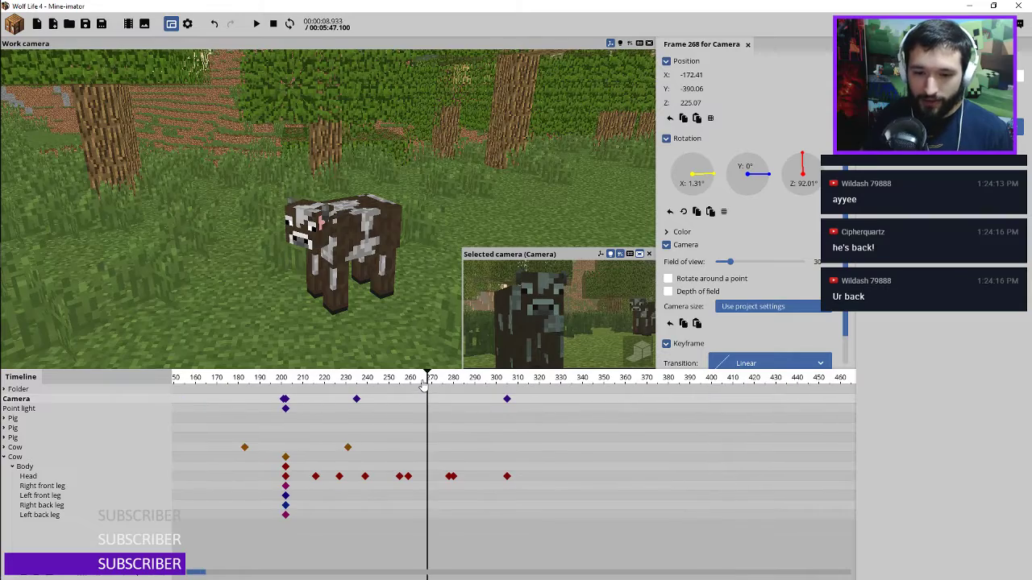
{"action": "left_click_drag", "start_coordinate": [424, 386], "coordinate": [419, 383]}
Play the animation from the beginning through the pig shot
{"action": "left_click", "coordinate": [273, 24]}
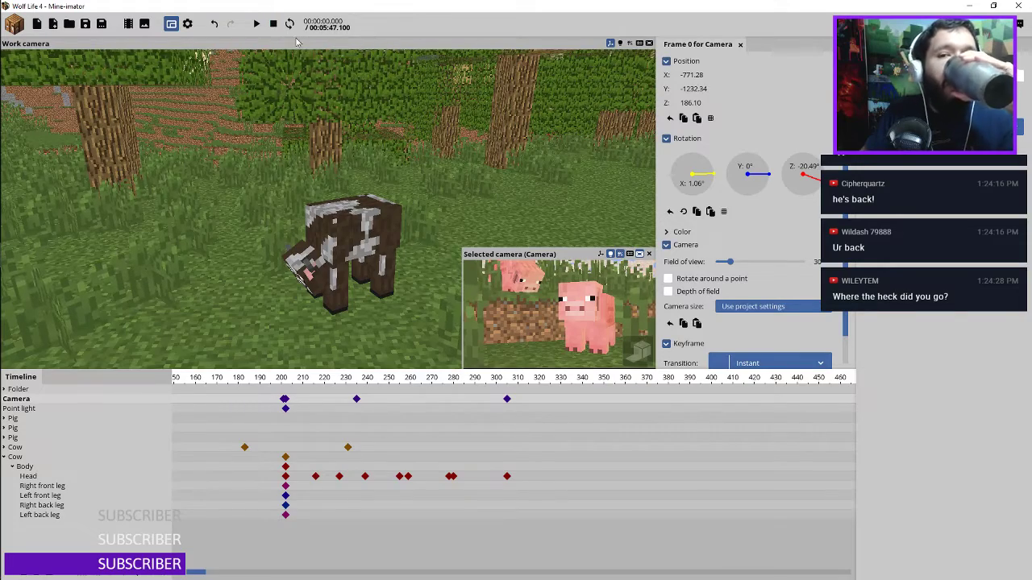
{"action": "left_click", "coordinate": [259, 26]}
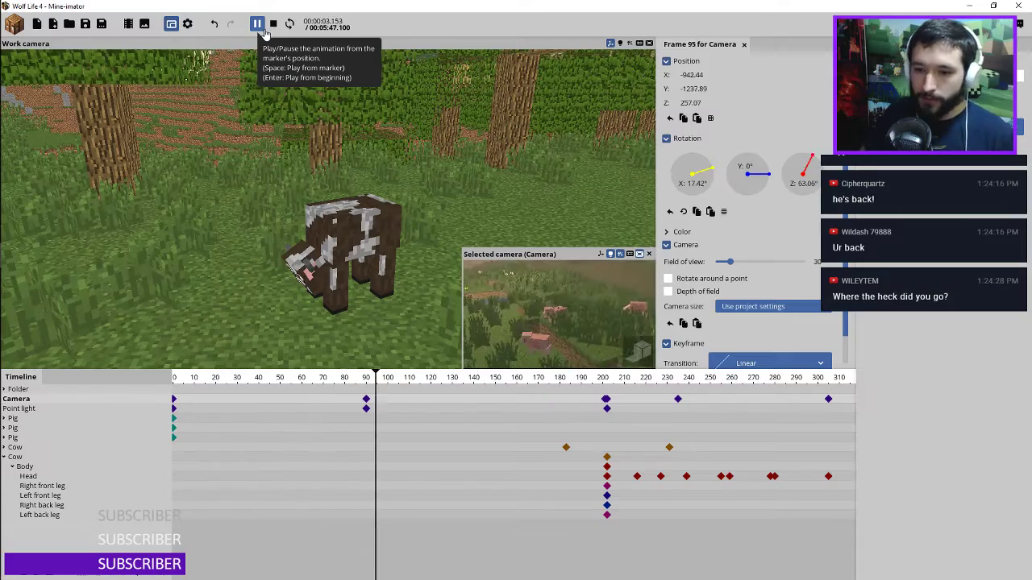
{"action": "key", "text": "space"}
{"action": "scroll", "coordinate": [364, 443], "scroll_direction": "right", "scroll_amount": 5}
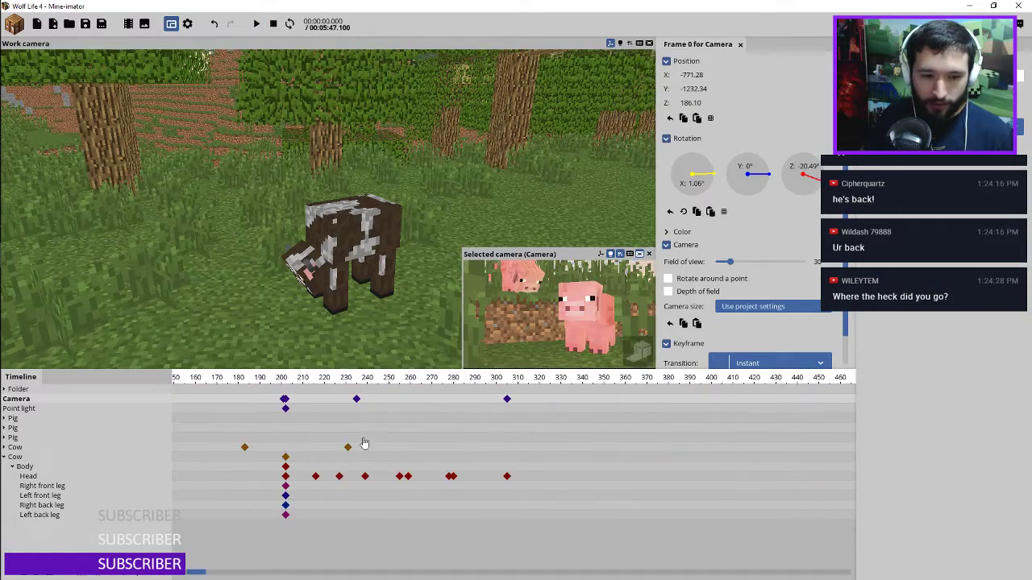
Select the point light, go to frame 89 just before the camera cut, and check the main folder's contents
{"action": "left_click", "coordinate": [93, 409]}
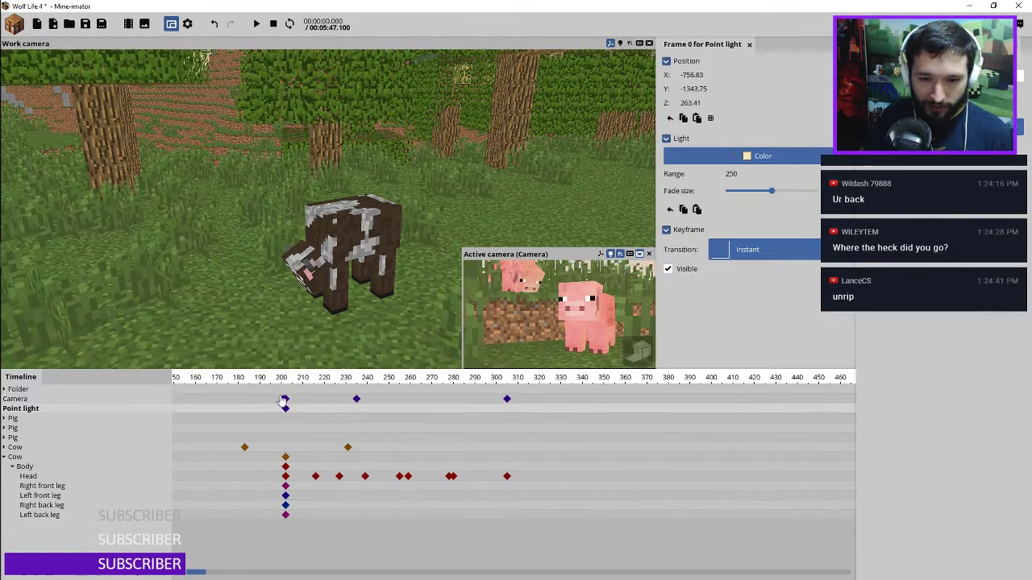
{"action": "scroll", "coordinate": [363, 403], "scroll_direction": "left", "scroll_amount": 5}
{"action": "left_click", "coordinate": [312, 382]}
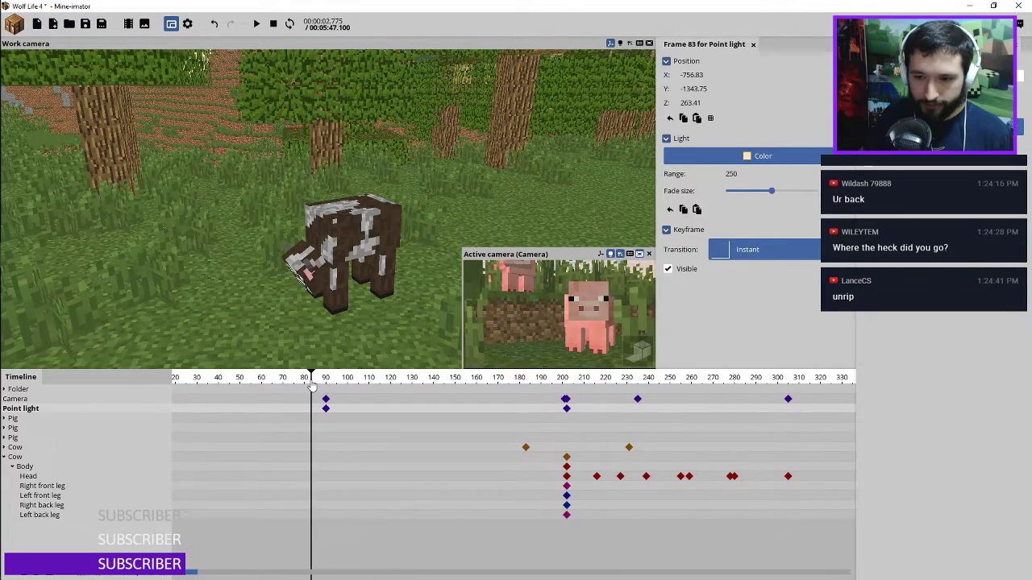
{"action": "mouse_move", "coordinate": [314, 385]}
{"action": "left_mouse_down"}
{"action": "mouse_move", "coordinate": [345, 387]}
{"action": "mouse_move", "coordinate": [323, 392]}
{"action": "left_mouse_up"}
{"action": "scroll", "coordinate": [329, 412], "scroll_direction": "up", "scroll_amount": 5, "text": "ctrl"}
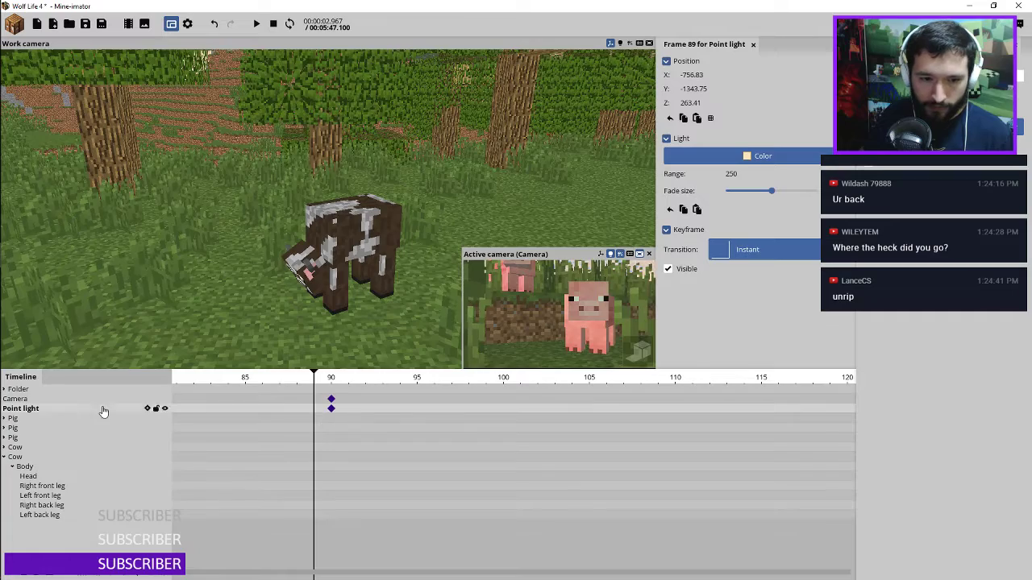
{"action": "double_click", "coordinate": [20, 388]}
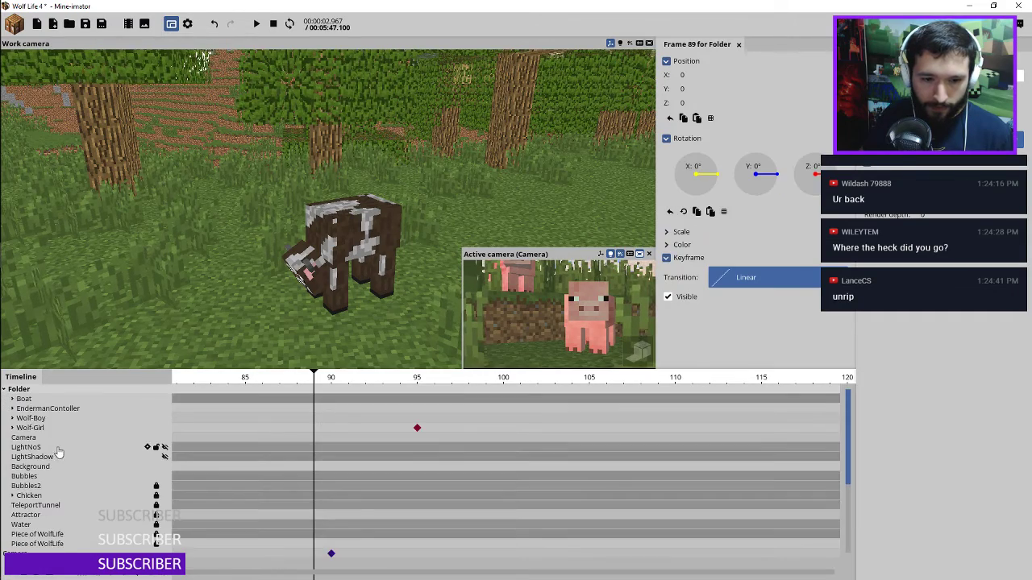
{"action": "left_click", "coordinate": [5, 390]}
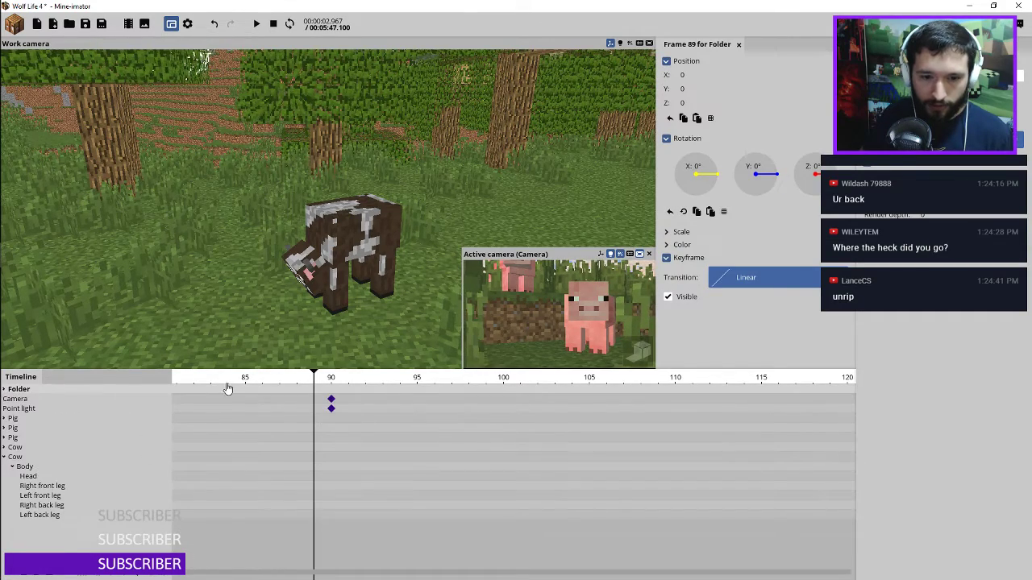
Play across the camera cut at frame 90, starting from frame 81 and again from about frame 88
{"action": "left_click", "coordinate": [176, 379]}
{"action": "key", "text": "space"}
{"action": "key", "text": "space"}
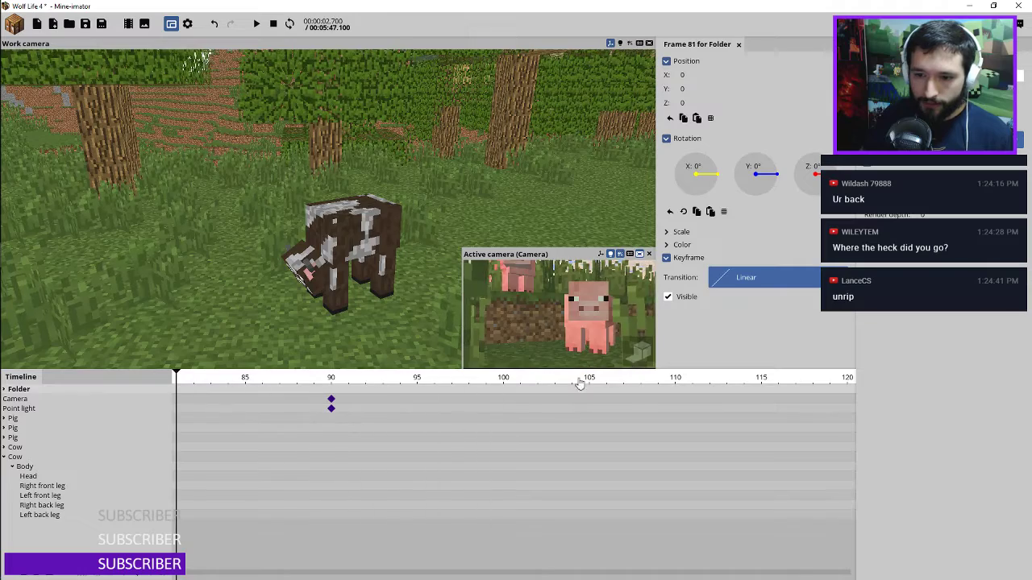
{"action": "left_click", "coordinate": [295, 380]}
{"action": "key", "text": "space"}
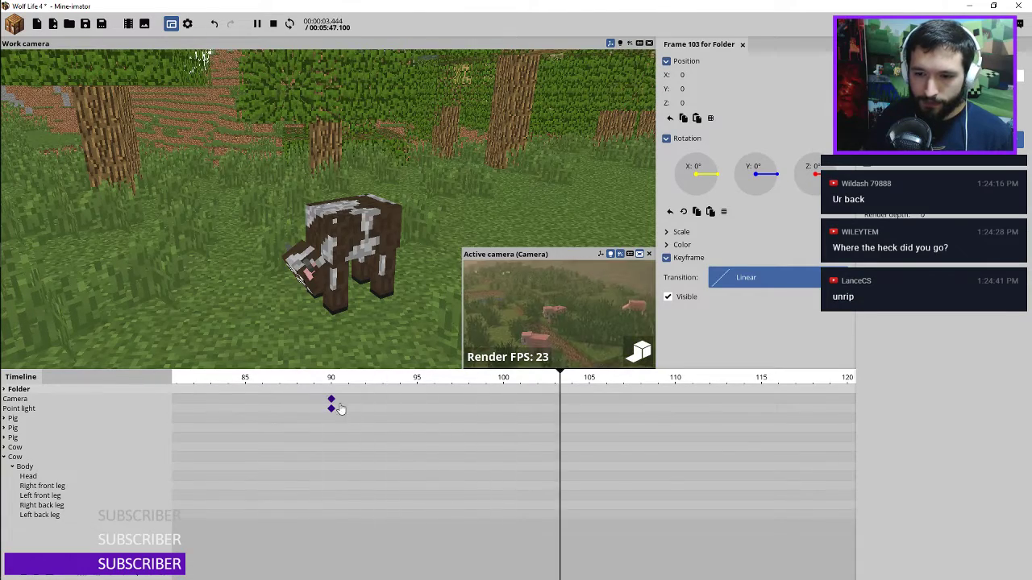
Play the animation from frame 58 through the pig shots and into the cow shot to about frame 291
{"action": "scroll", "coordinate": [389, 430], "scroll_direction": "down", "scroll_amount": 4, "text": "ctrl"}
{"action": "key", "text": "space"}
{"action": "left_click_drag", "start_coordinate": [311, 381], "coordinate": [235, 379]}
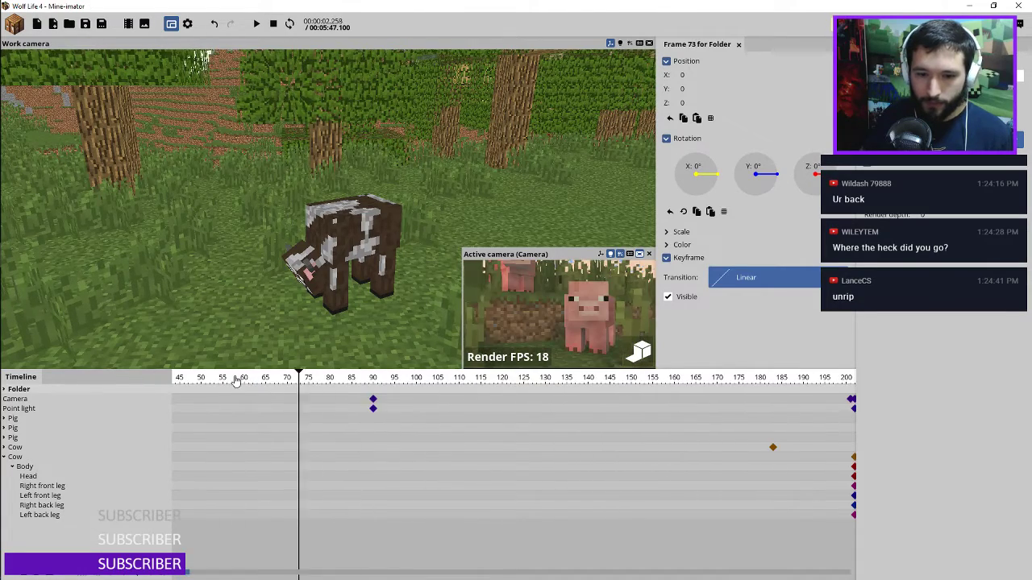
{"action": "key", "text": "space"}
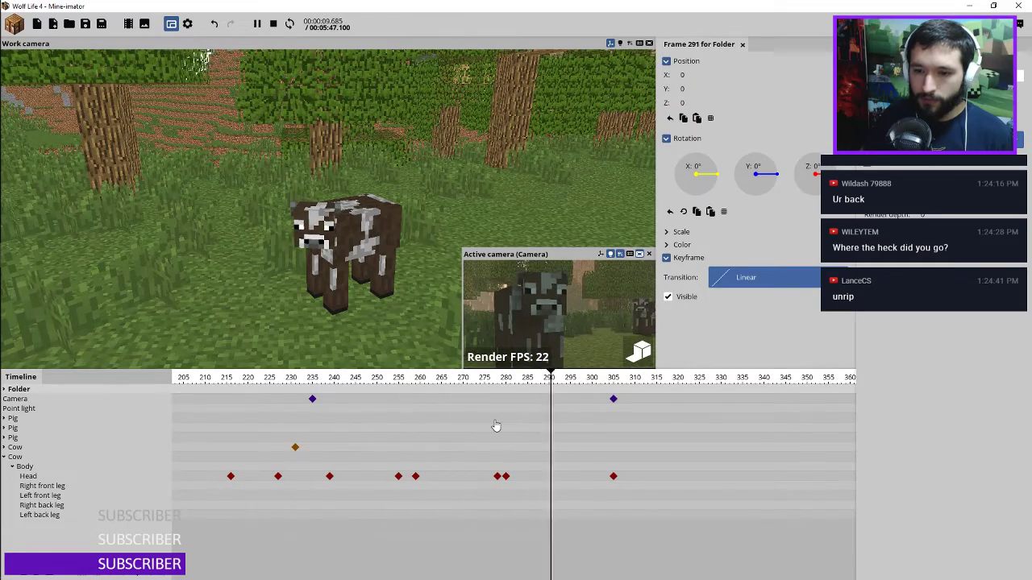
{"action": "key", "text": "space"}
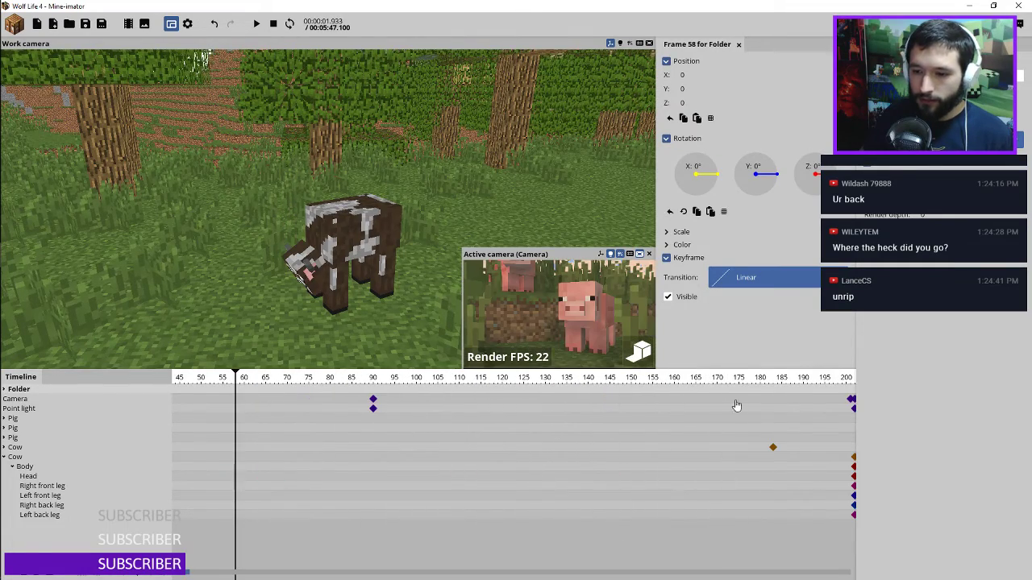
Collapse the second cow's timeline tracks, move the camera keyframe at frame 305 to frame 320, and check it in playback
{"action": "scroll", "coordinate": [596, 403], "scroll_direction": "right", "scroll_amount": 5}
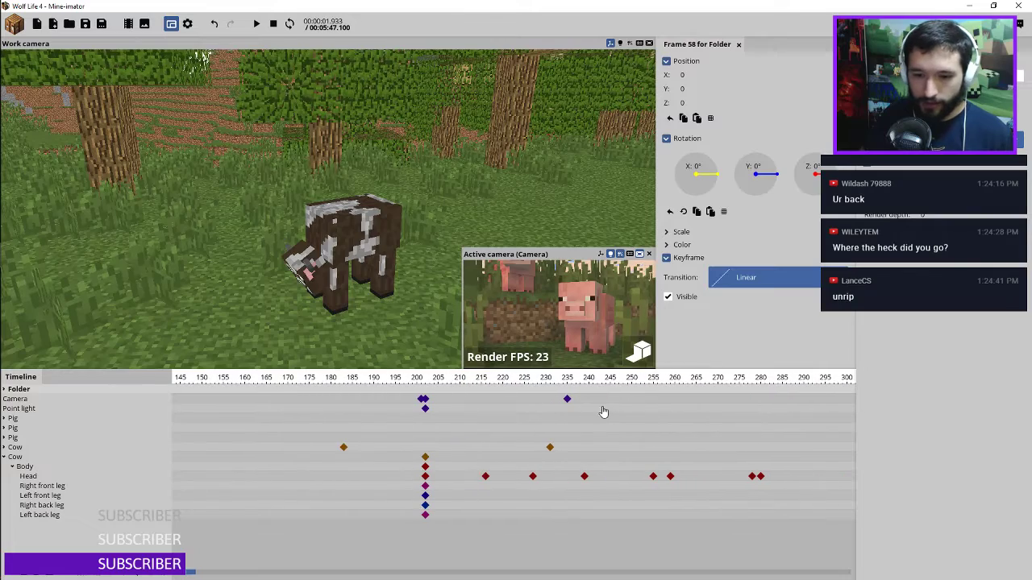
{"action": "left_click", "coordinate": [13, 461]}
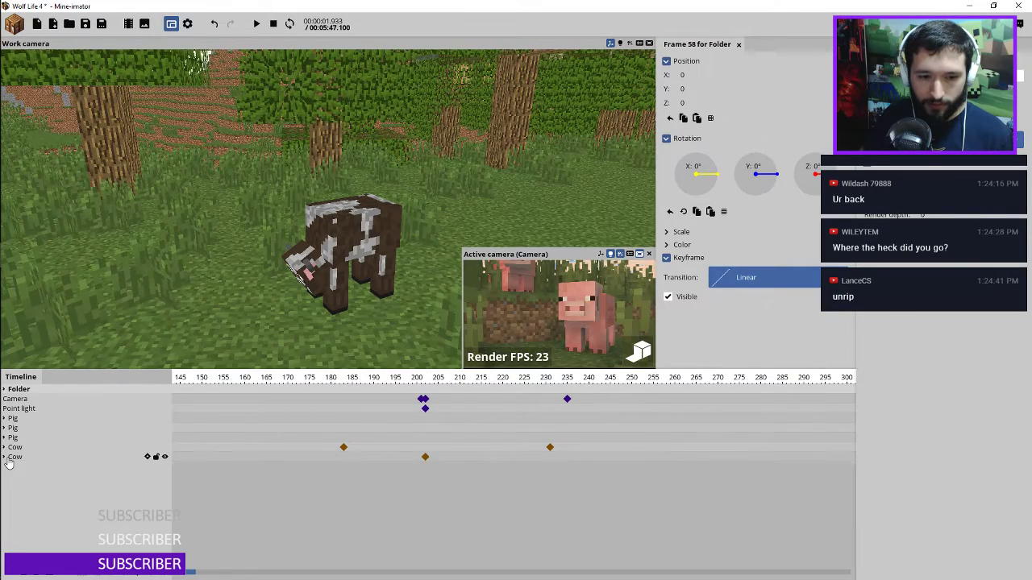
{"action": "scroll", "coordinate": [379, 405], "scroll_direction": "right", "scroll_amount": 3}
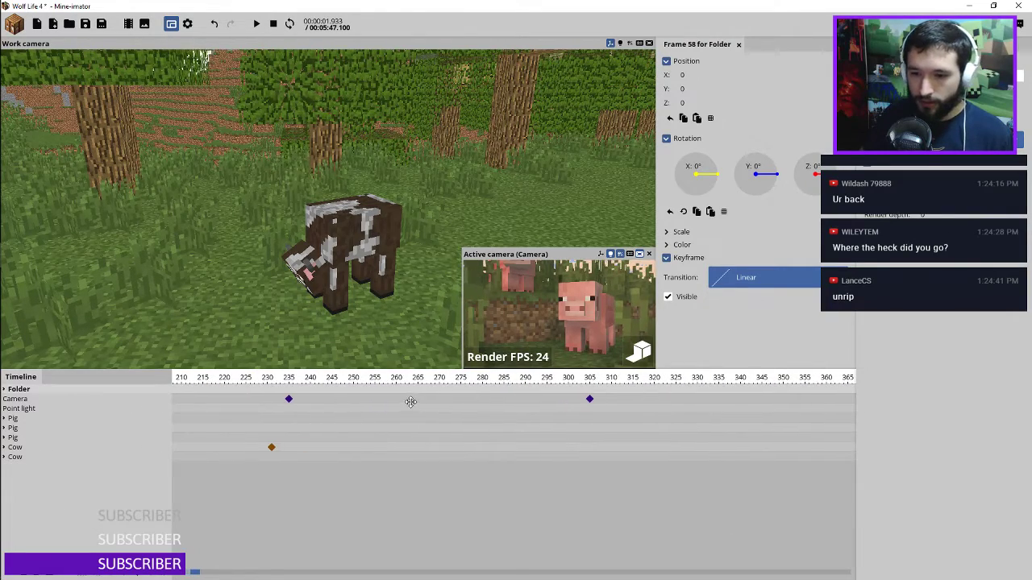
{"action": "left_click", "coordinate": [590, 400]}
{"action": "left_click_drag", "start_coordinate": [591, 402], "coordinate": [658, 403]}
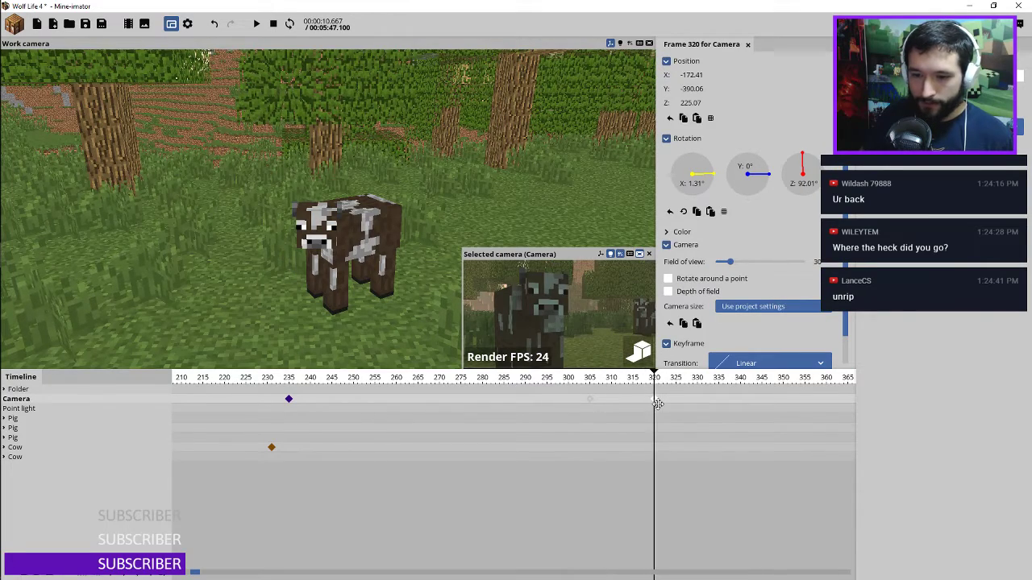
{"action": "left_click", "coordinate": [266, 378]}
{"action": "key", "text": "space"}
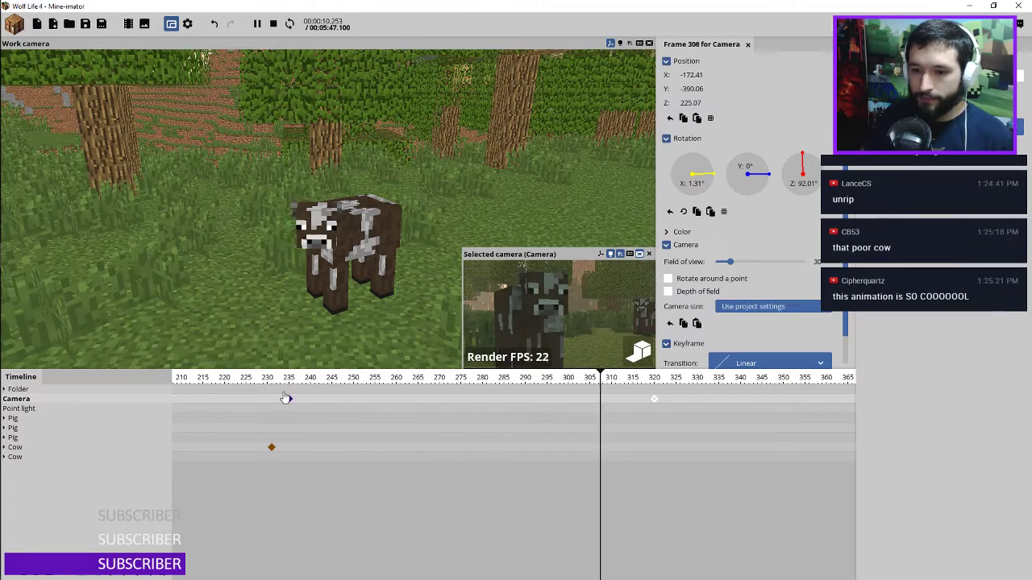
{"action": "key", "text": "space"}
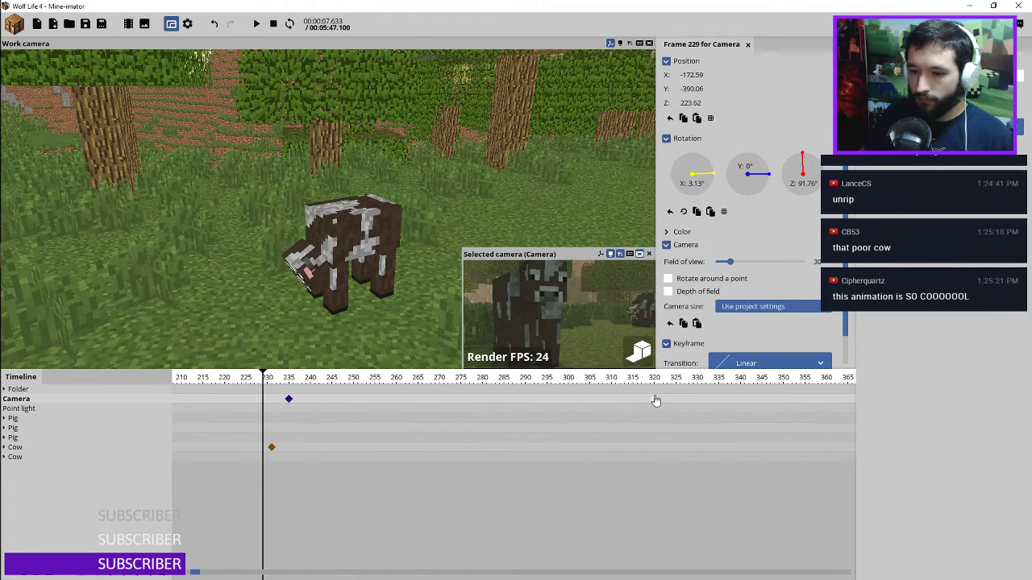
Move the camera's last keyframe to frame 325 and play the cow shot from frame 231
{"action": "left_click_drag", "start_coordinate": [653, 399], "coordinate": [677, 402]}
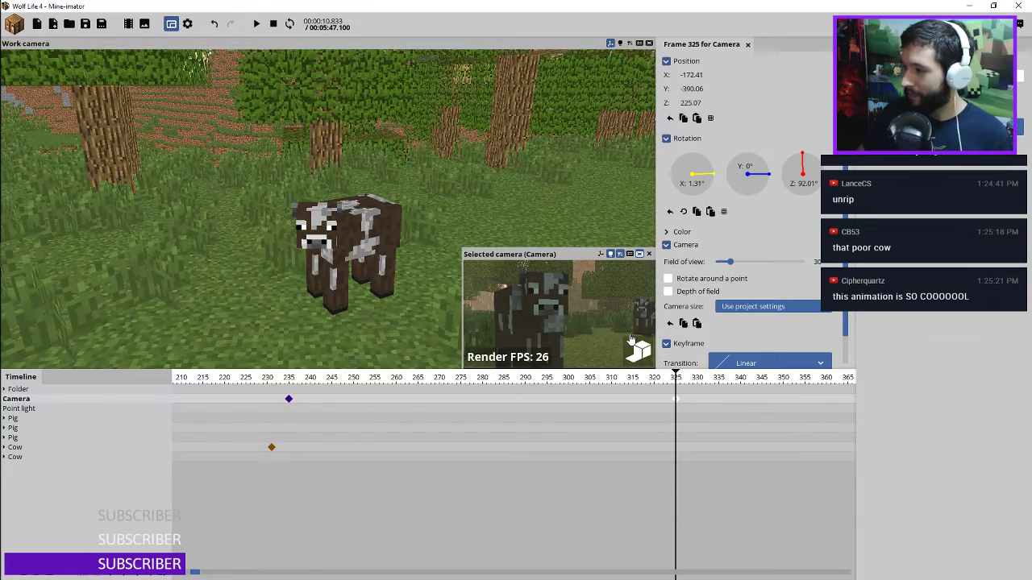
{"action": "left_click", "coordinate": [272, 382]}
{"action": "key", "text": "space"}
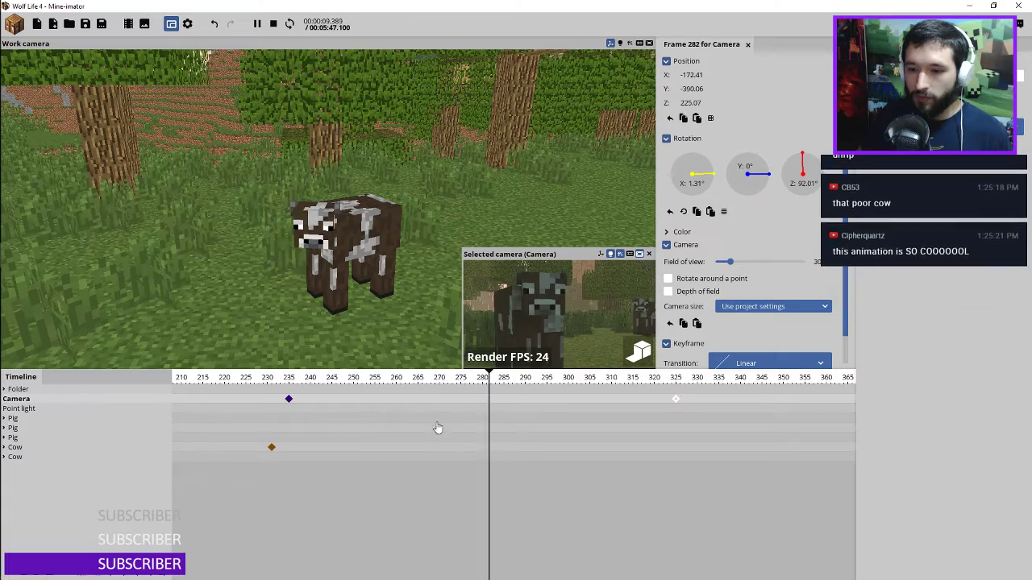
{"action": "key", "text": "space"}
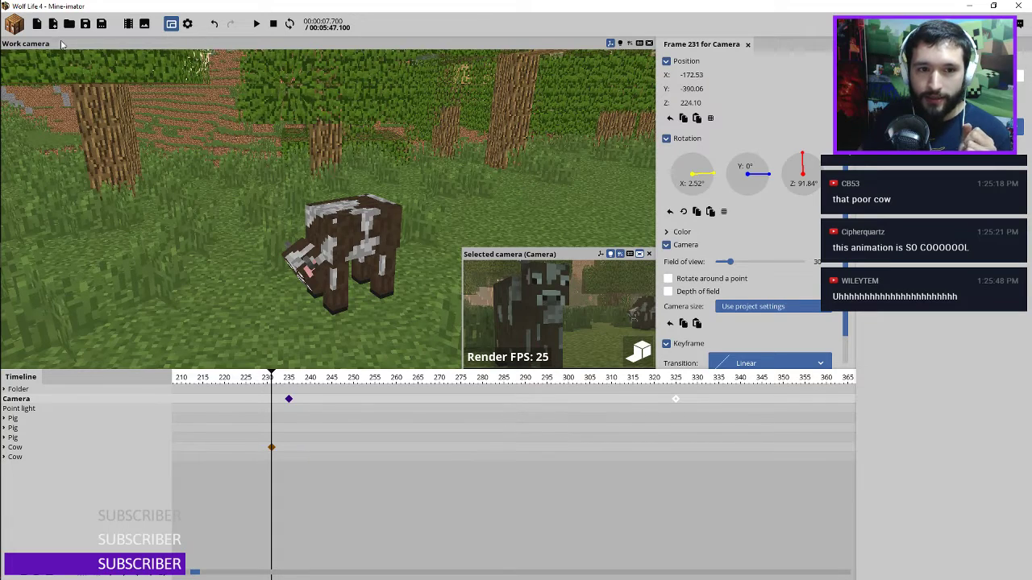
Start a new character, search the models for "ho" and choose the Horse model with the Minecraft skin
{"action": "left_click", "coordinate": [15, 26]}
{"action": "left_click", "coordinate": [45, 63]}
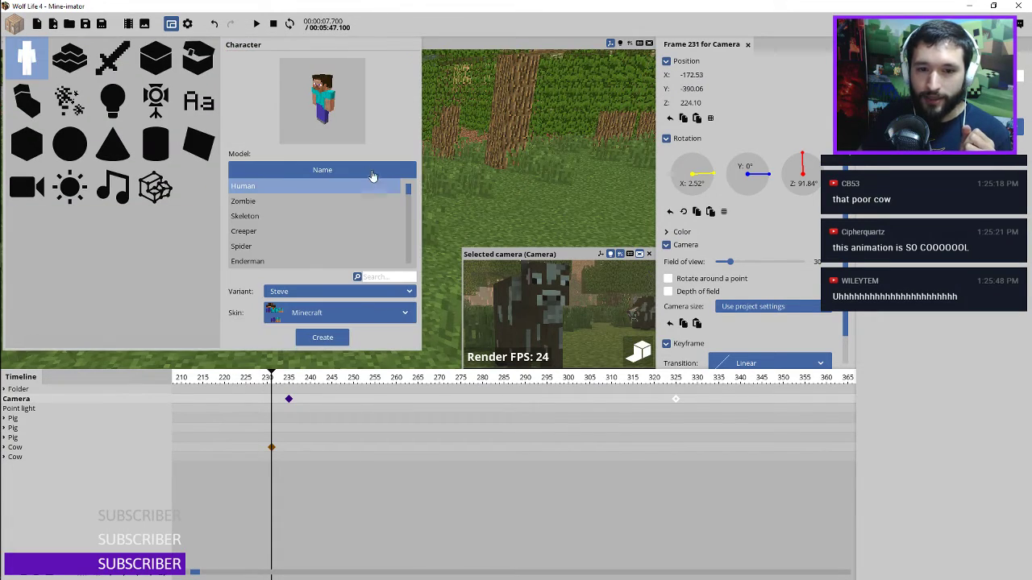
{"action": "left_click", "coordinate": [389, 276]}
{"action": "type", "text": "ho"}
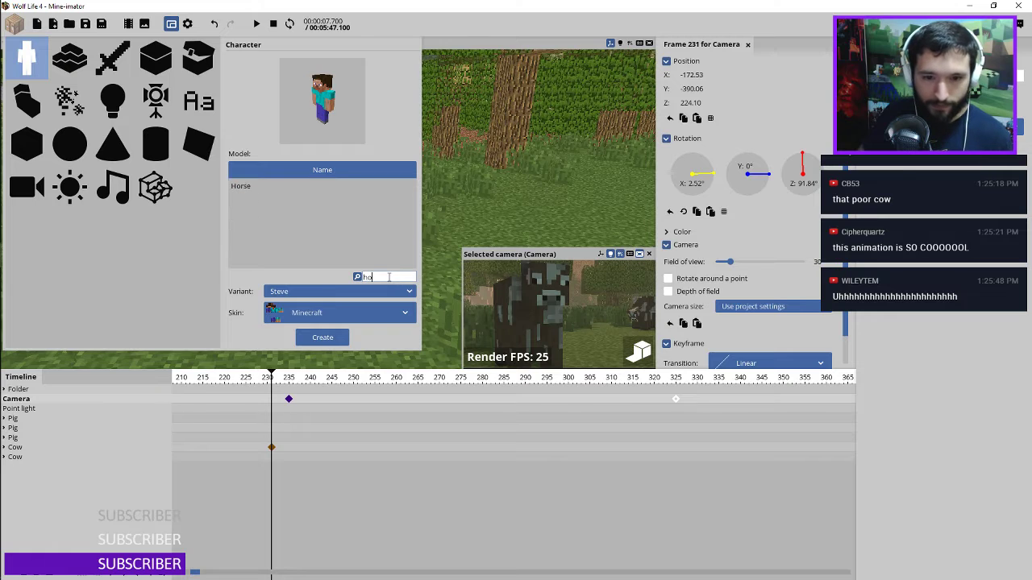
{"action": "left_click", "coordinate": [262, 193]}
{"action": "left_click", "coordinate": [306, 348]}
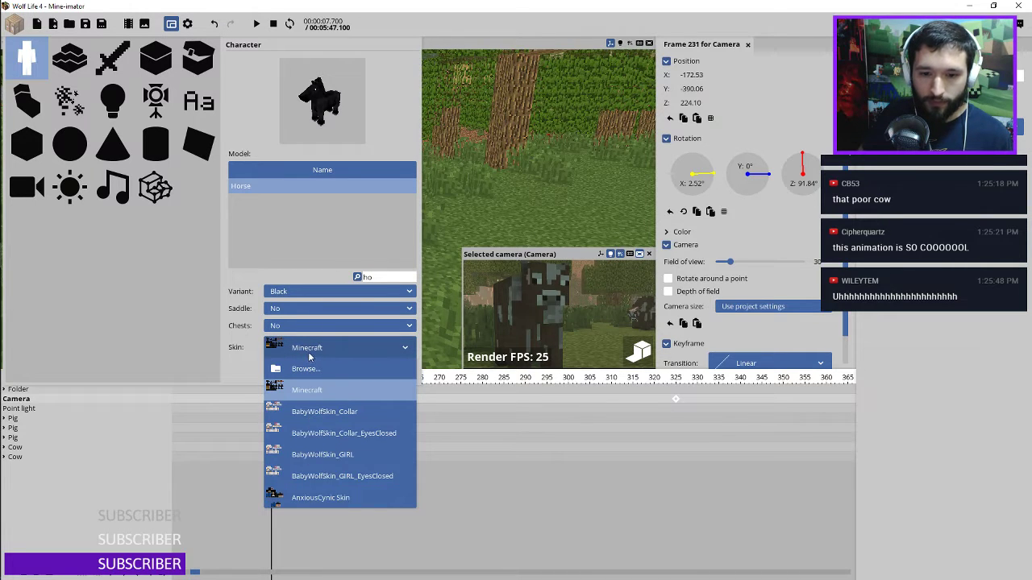
{"action": "left_click", "coordinate": [307, 352]}
Preview the horse's Brown, Chestnut, Creamy, Dark brown, Gray, White, Donkey, Mule, Skeleton and Zombie variants in turn
{"action": "left_click", "coordinate": [299, 294]}
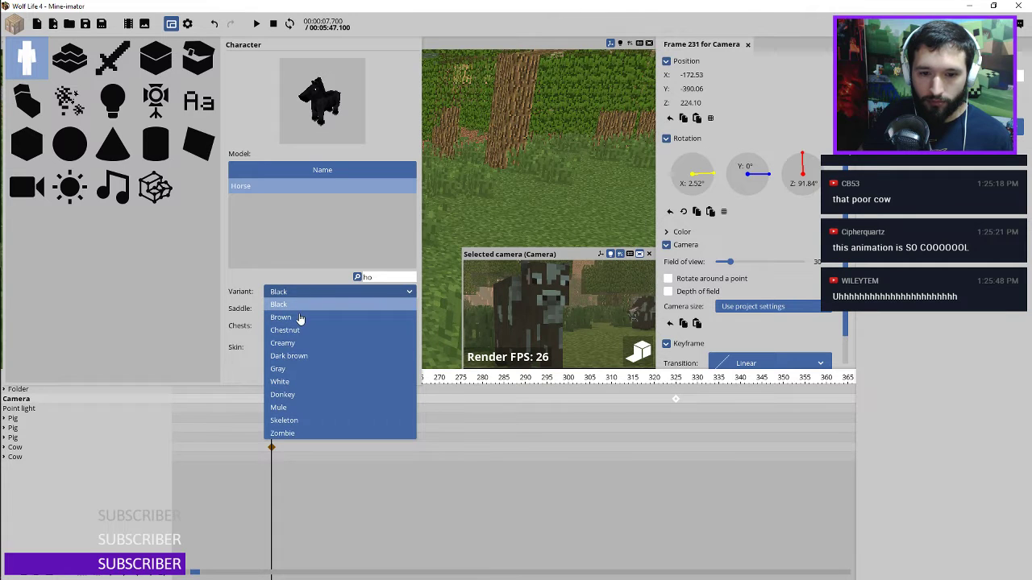
{"action": "left_click", "coordinate": [299, 318]}
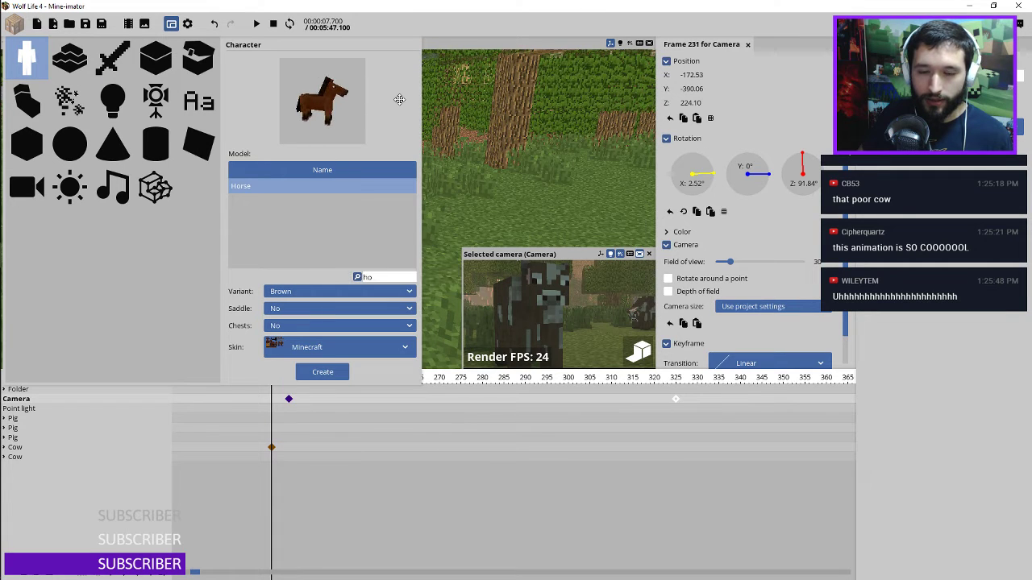
{"action": "left_click", "coordinate": [300, 292]}
{"action": "left_click", "coordinate": [294, 327]}
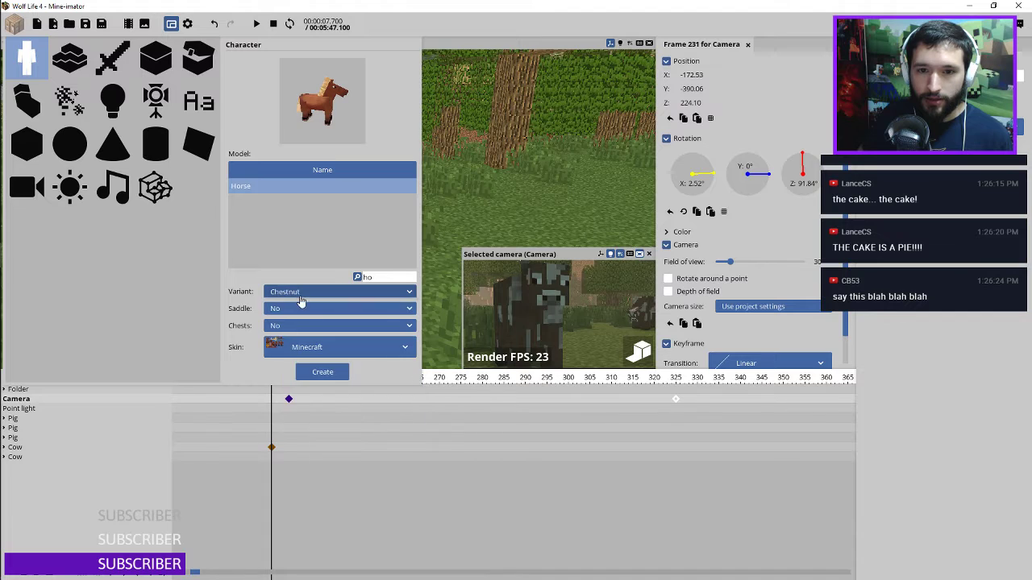
{"action": "left_click", "coordinate": [303, 292]}
{"action": "left_click", "coordinate": [294, 343]}
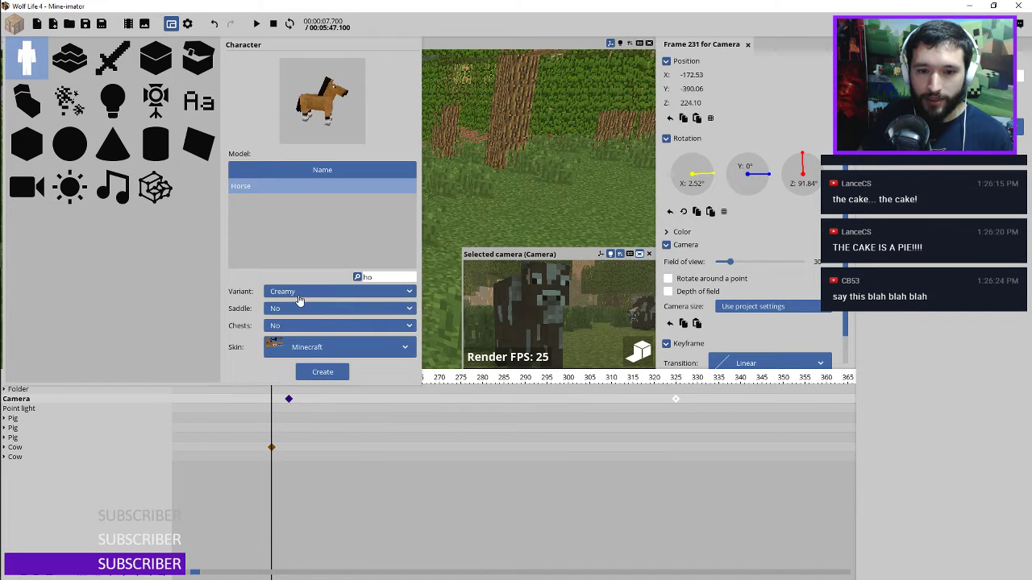
{"action": "left_click", "coordinate": [302, 291]}
{"action": "left_click", "coordinate": [305, 355]}
{"action": "left_click", "coordinate": [300, 294]}
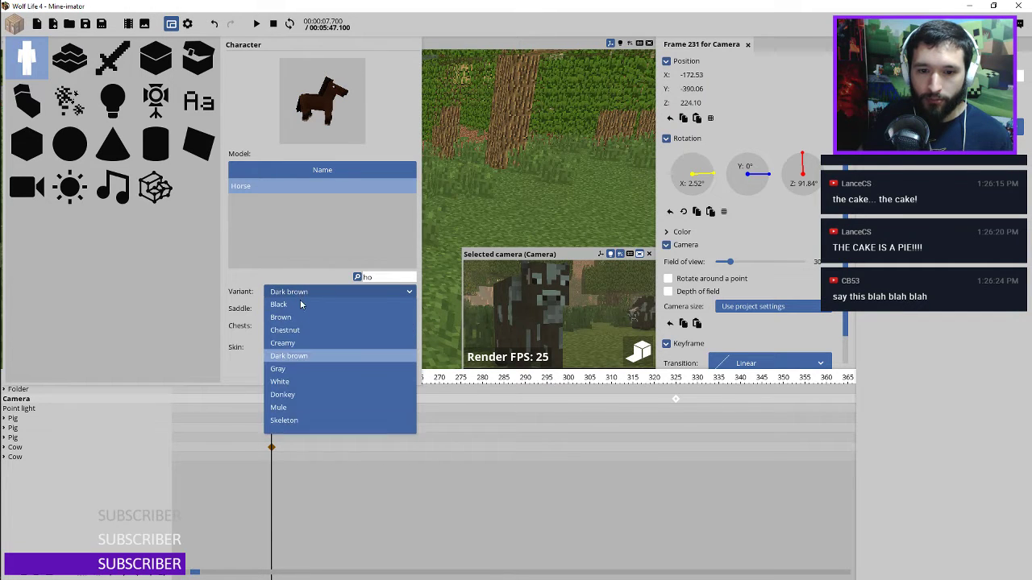
{"action": "left_click", "coordinate": [288, 369]}
{"action": "left_click", "coordinate": [315, 293]}
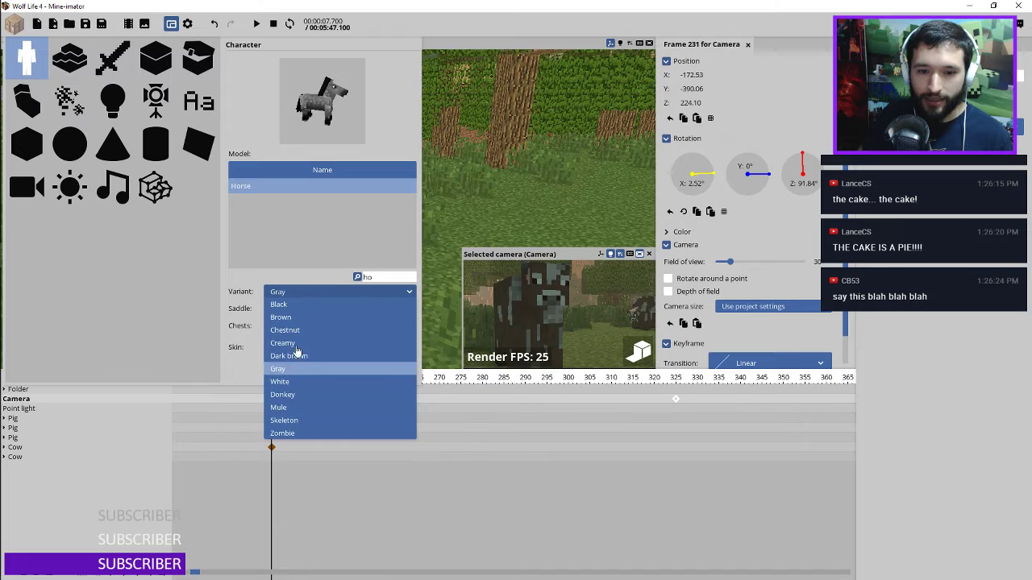
{"action": "left_click", "coordinate": [280, 382]}
{"action": "left_click", "coordinate": [311, 291]}
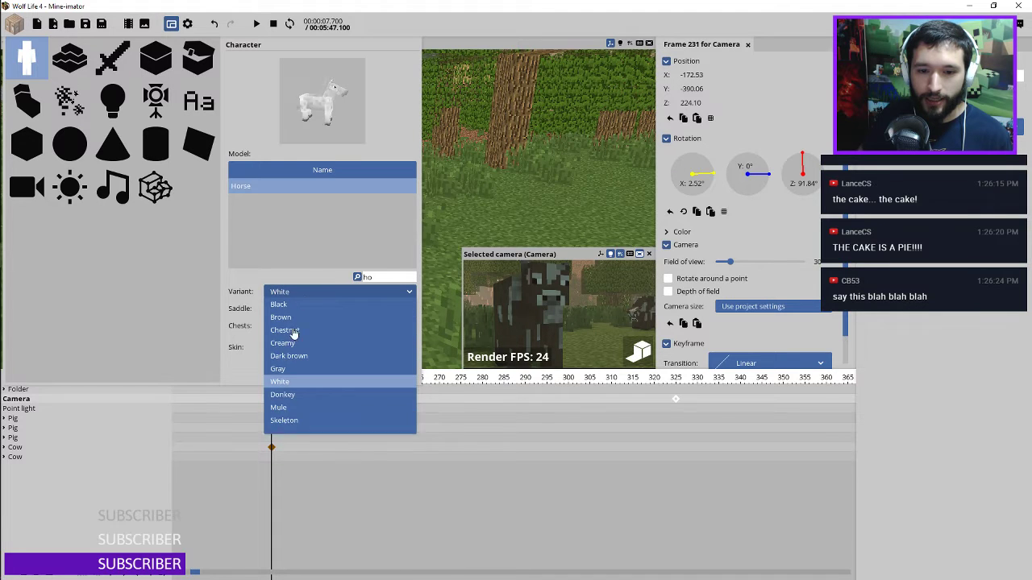
{"action": "left_click", "coordinate": [284, 394]}
{"action": "left_click", "coordinate": [321, 293]}
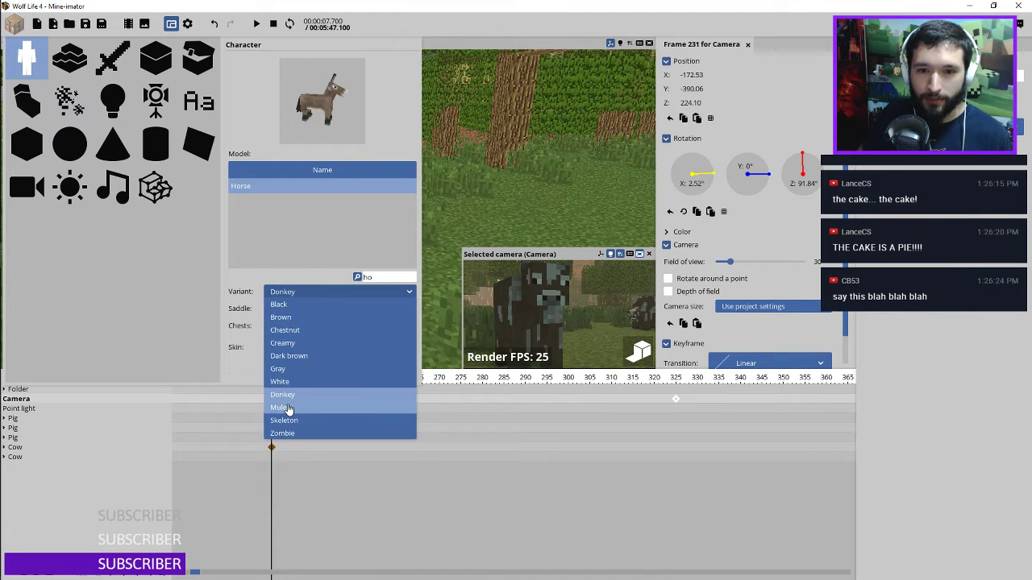
{"action": "left_click", "coordinate": [290, 406]}
{"action": "left_click", "coordinate": [298, 293]}
{"action": "left_click", "coordinate": [290, 420]}
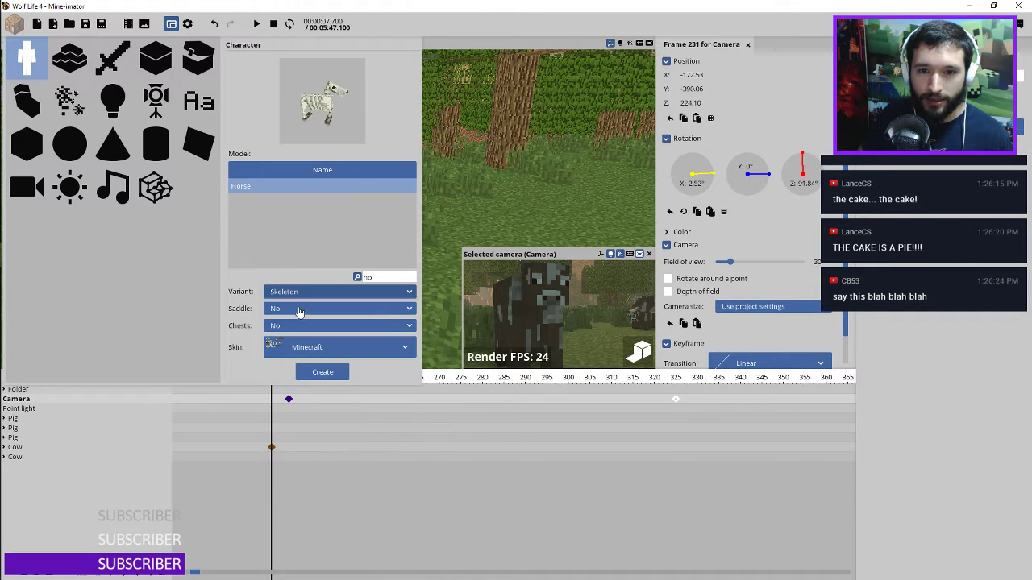
{"action": "left_click", "coordinate": [295, 294]}
{"action": "left_click", "coordinate": [289, 435]}
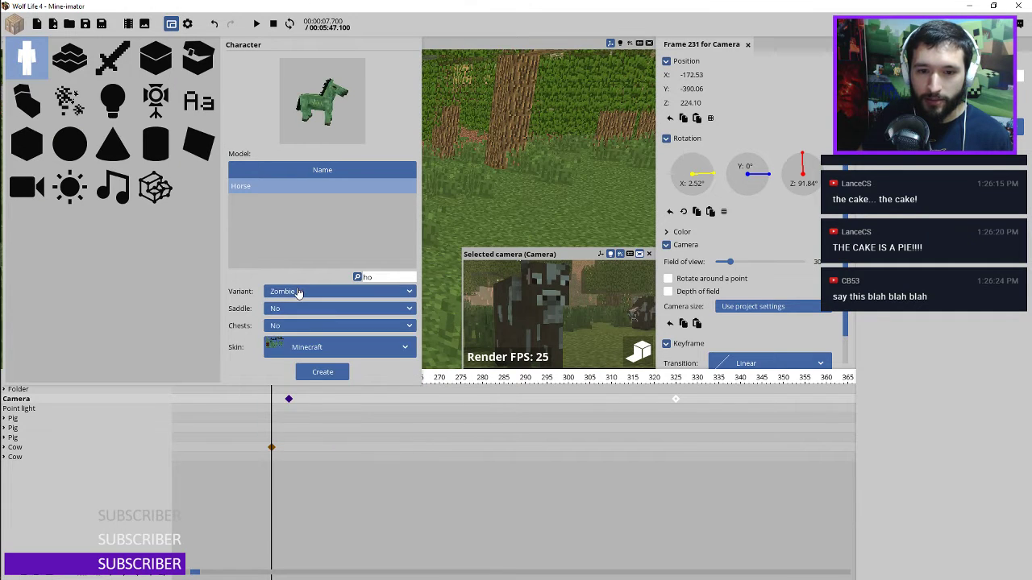
Compare the Brown and Creamy variants again and set the horse's variant to Chestnut
{"action": "left_click", "coordinate": [295, 292]}
{"action": "left_click", "coordinate": [283, 318]}
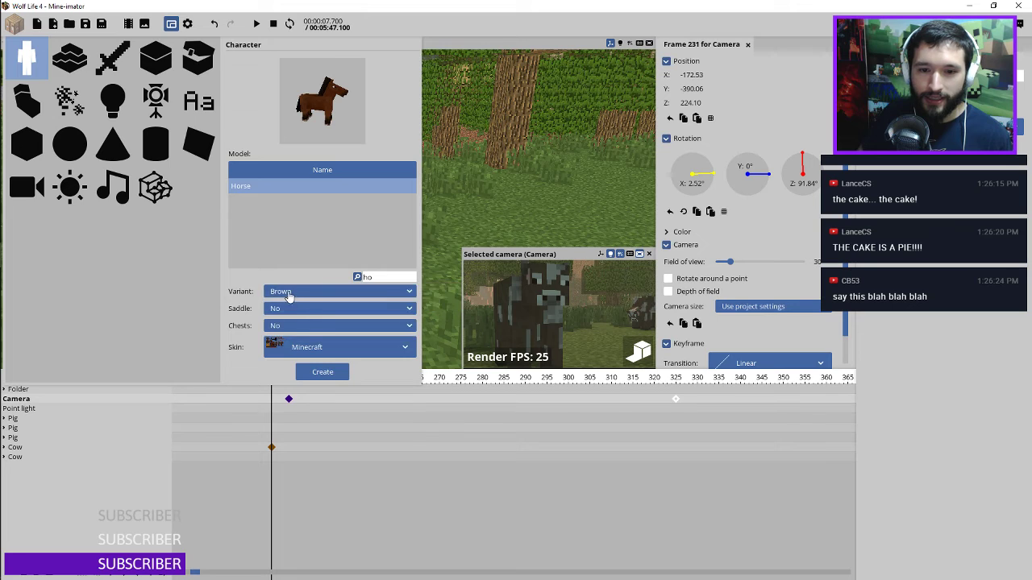
{"action": "left_click", "coordinate": [295, 292]}
{"action": "left_click", "coordinate": [292, 344]}
{"action": "left_click", "coordinate": [292, 291]}
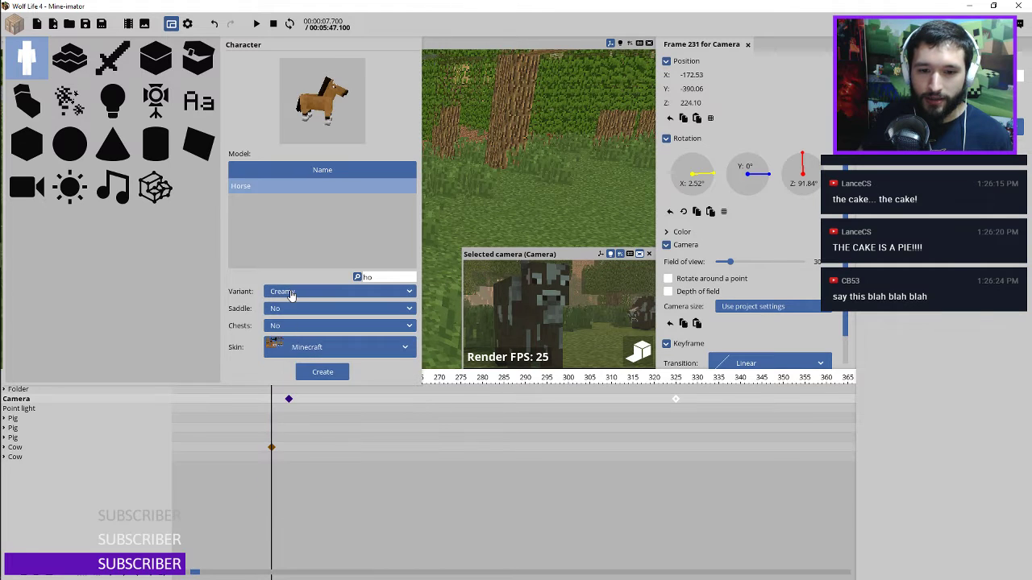
{"action": "left_click", "coordinate": [292, 291]}
{"action": "left_click", "coordinate": [291, 331]}
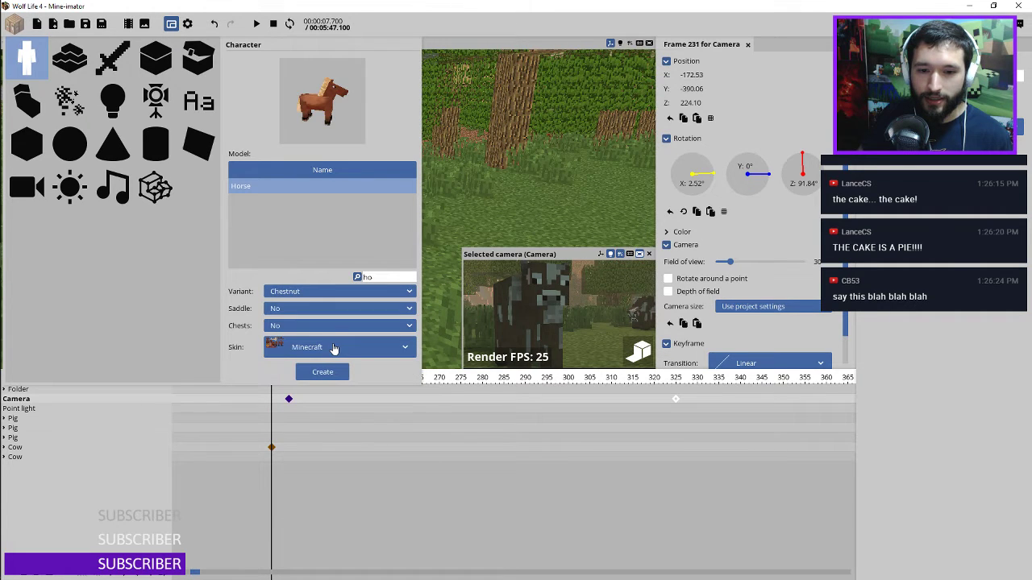
Keep the horse without a saddle or chests and create it in the scene
{"action": "left_click", "coordinate": [305, 312]}
{"action": "left_click", "coordinate": [299, 315]}
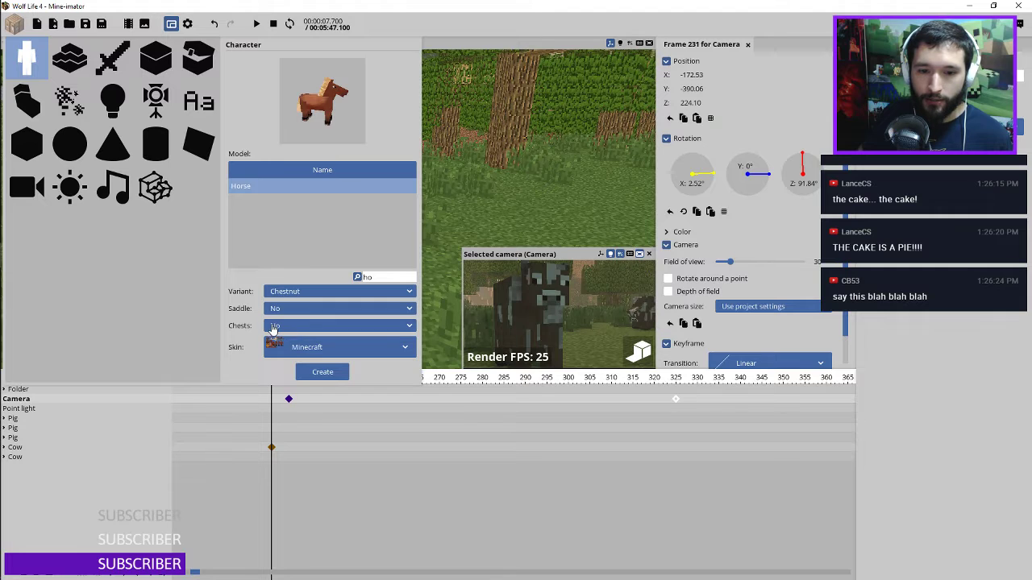
{"action": "left_click", "coordinate": [274, 330]}
{"action": "left_click", "coordinate": [297, 328]}
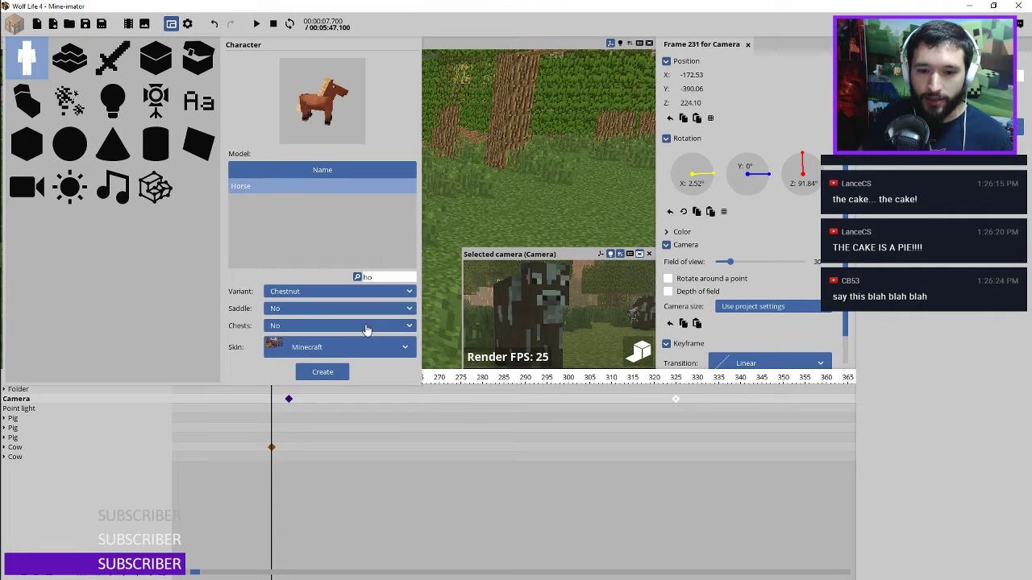
{"action": "left_click", "coordinate": [323, 372]}
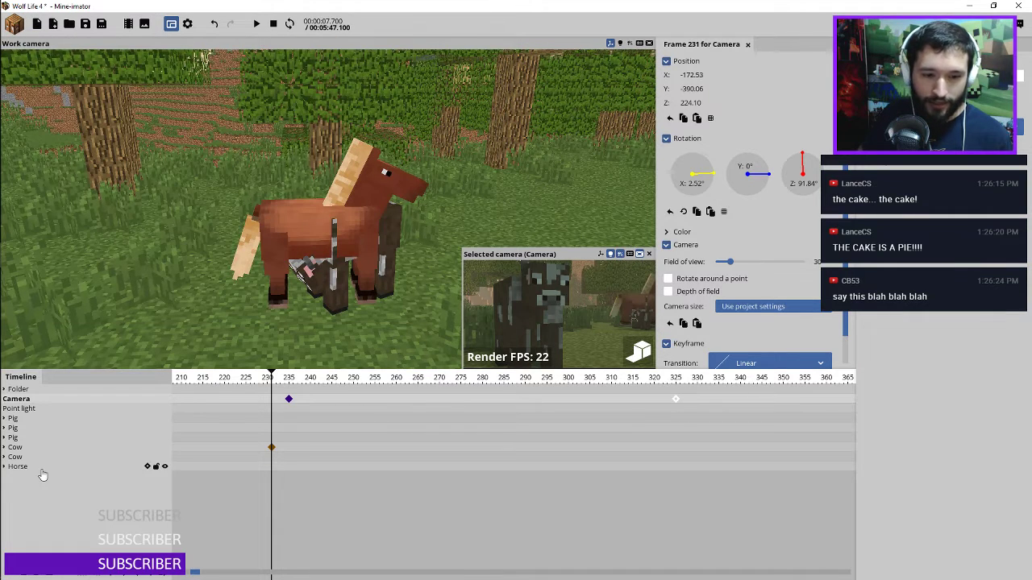
Move the horse back from the background cow toward the trees, to X 22.45, Y -409.33, Z 210.39 at frame 231
{"action": "left_click", "coordinate": [41, 471]}
{"action": "left_click_drag", "start_coordinate": [323, 234], "coordinate": [337, 267]}
{"action": "left_click_drag", "start_coordinate": [328, 302], "coordinate": [111, 236]}
{"action": "left_click_drag", "start_coordinate": [376, 142], "coordinate": [330, 162]}
{"action": "scroll", "coordinate": [431, 163], "scroll_direction": "down", "scroll_amount": 3}
{"action": "left_click_drag", "start_coordinate": [430, 163], "coordinate": [325, 187]}
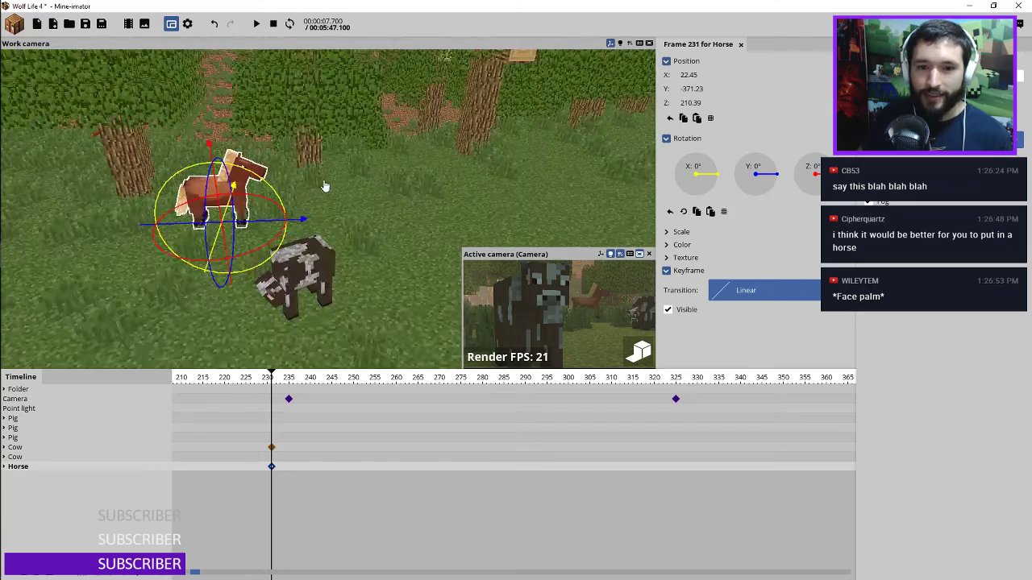
{"action": "left_click_drag", "start_coordinate": [274, 219], "coordinate": [179, 218]}
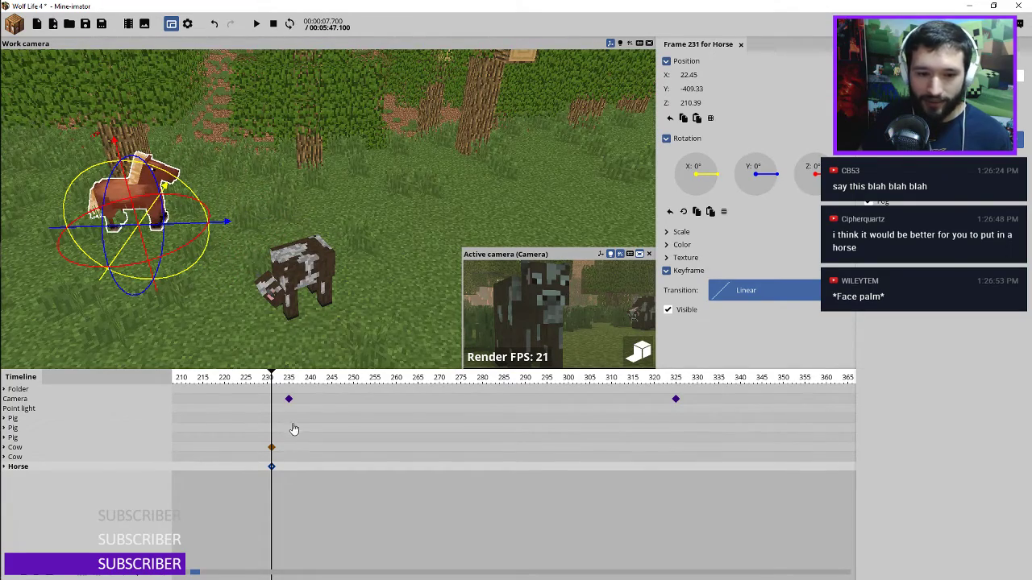
Expand the horse and its Body in the timeline to show the neck, leg and tail tracks around frames 225 to 325
{"action": "left_click", "coordinate": [4, 467]}
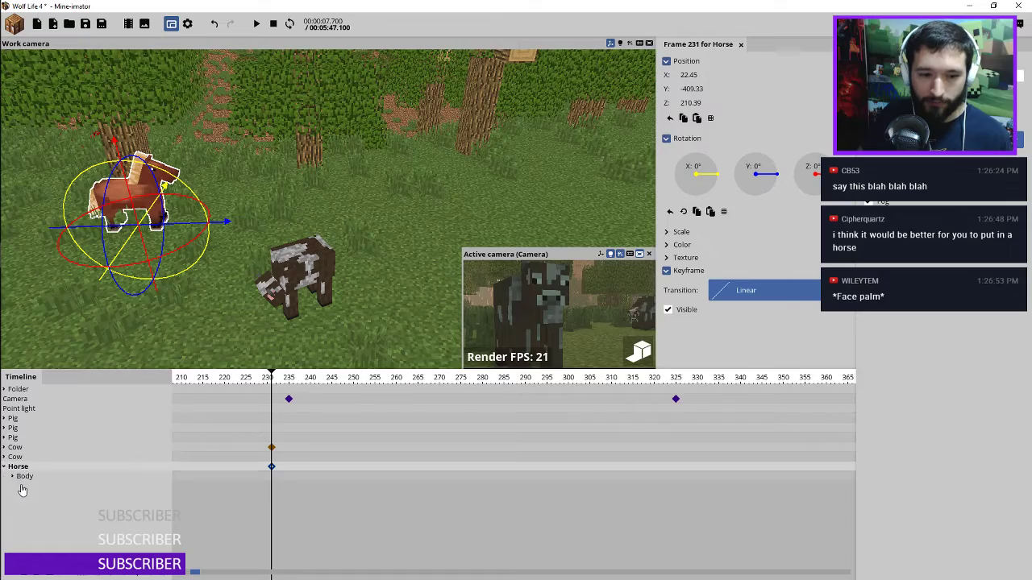
{"action": "left_click", "coordinate": [16, 484]}
{"action": "left_click", "coordinate": [12, 476]}
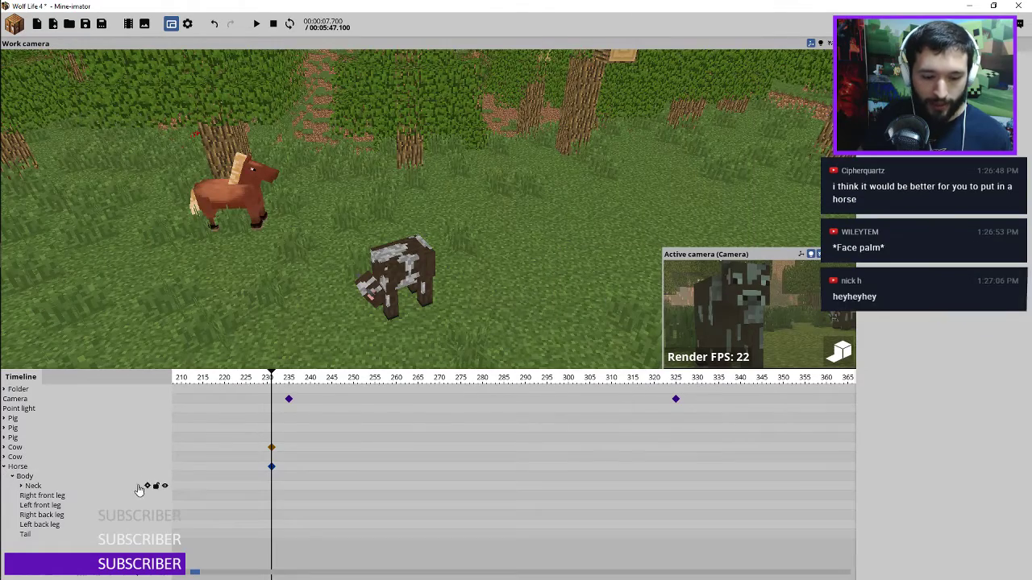
{"action": "scroll", "coordinate": [444, 484], "scroll_direction": "up", "scroll_amount": 3, "text": "ctrl"}
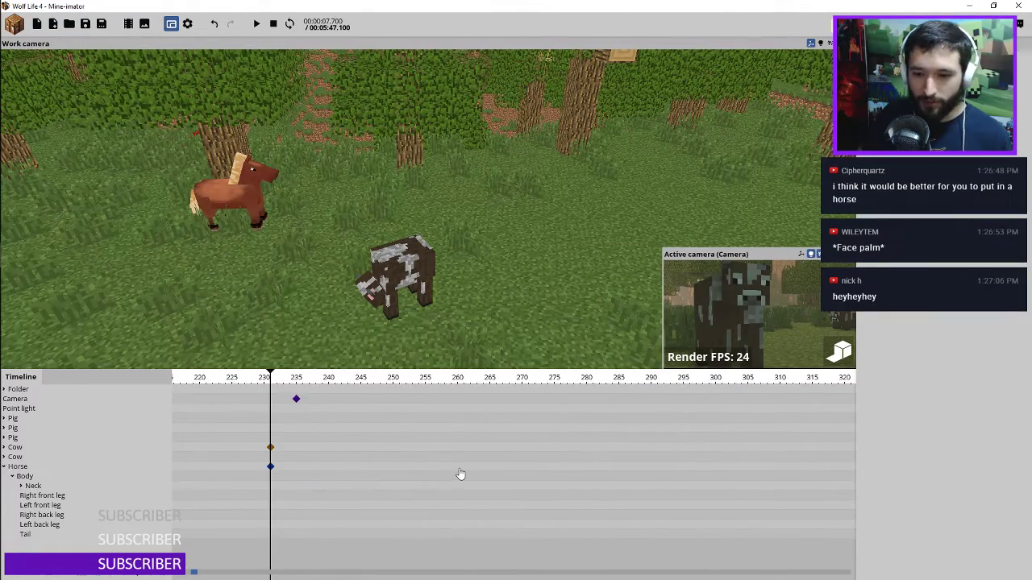
{"action": "scroll", "coordinate": [460, 467], "scroll_direction": "up", "scroll_amount": 1, "text": "ctrl"}
{"action": "middle_click_drag", "start_coordinate": [461, 453], "coordinate": [442, 454]}
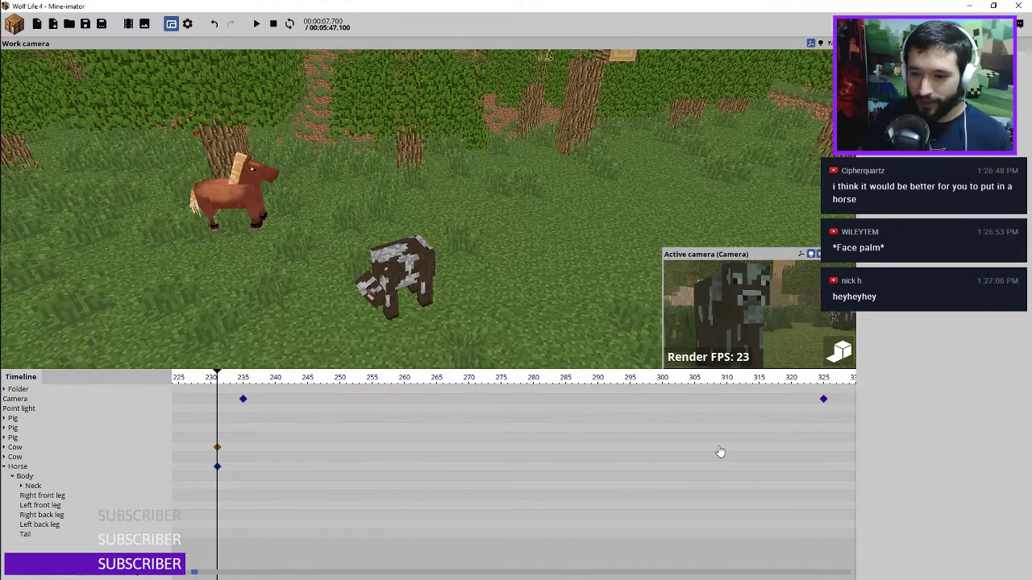
Try adding a keyframe for the first cow at frame 323 and moving it to frame 300
{"action": "left_click", "coordinate": [810, 449]}
{"action": "left_click_drag", "start_coordinate": [812, 450], "coordinate": [663, 445]}
{"action": "left_click_drag", "start_coordinate": [212, 449], "coordinate": [215, 449]}
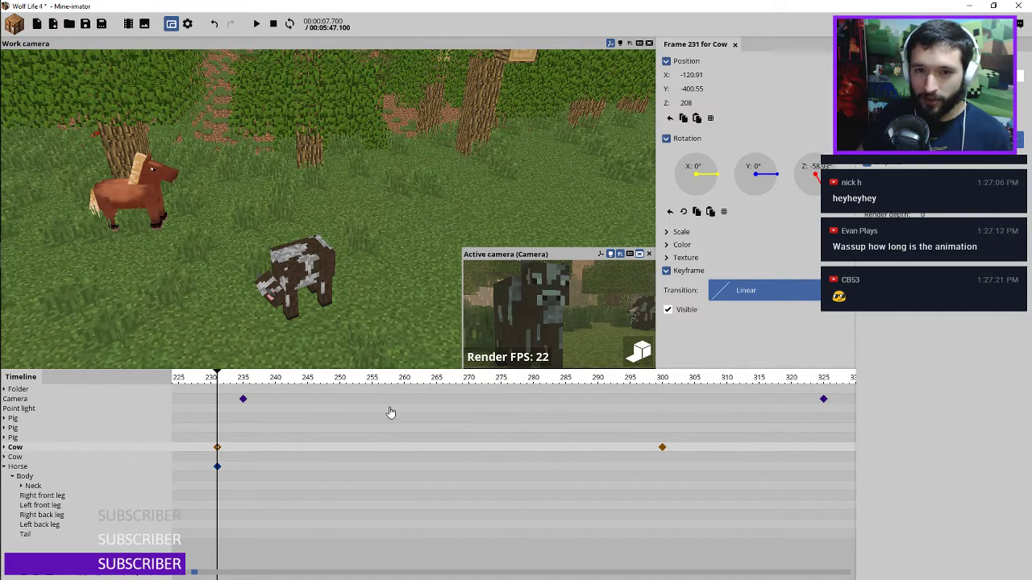
Play back the cow shot from frame 230 to check the animals' motion
{"action": "left_click_drag", "start_coordinate": [215, 384], "coordinate": [211, 384]}
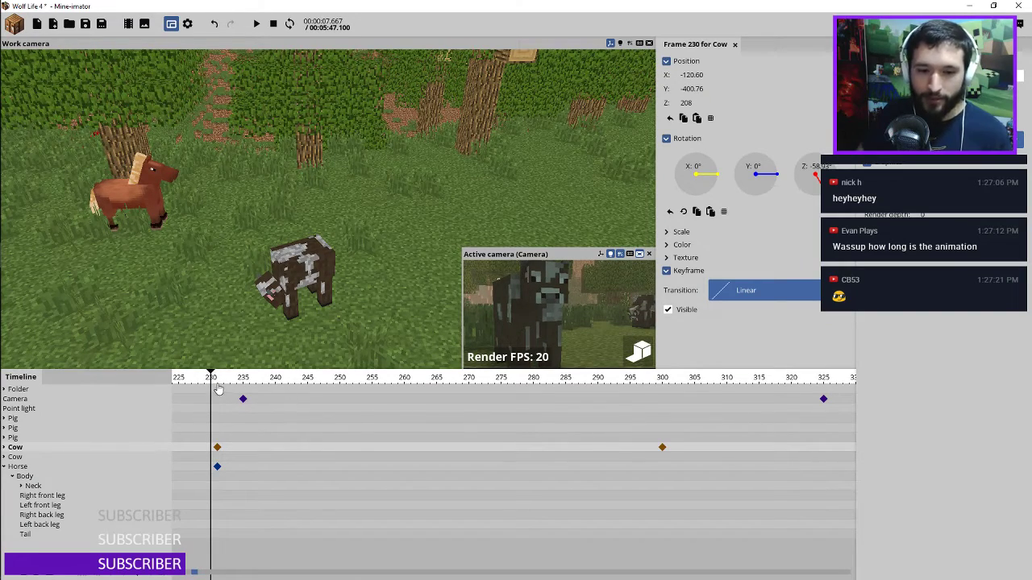
{"action": "left_click", "coordinate": [212, 382]}
{"action": "key", "text": "space"}
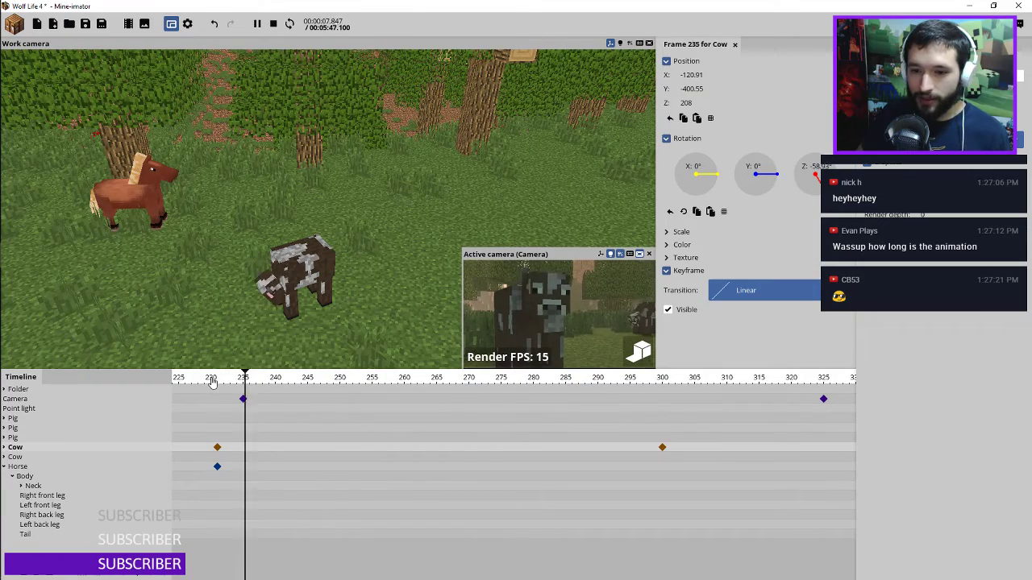
{"action": "left_click", "coordinate": [212, 382]}
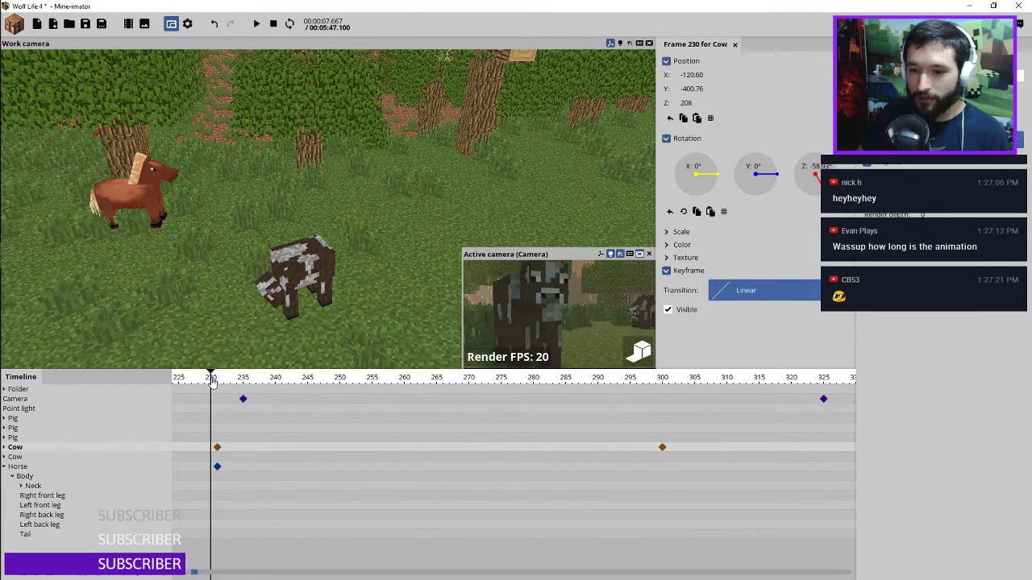
{"action": "key", "text": "space"}
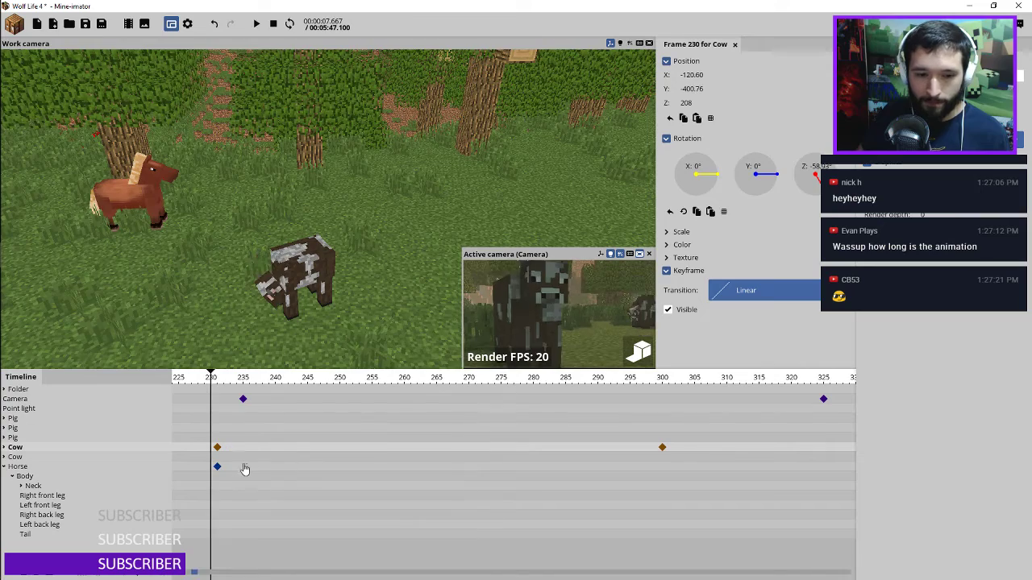
Undo the first cow's added keyframe and its move to frame 300
{"action": "left_click", "coordinate": [218, 468]}
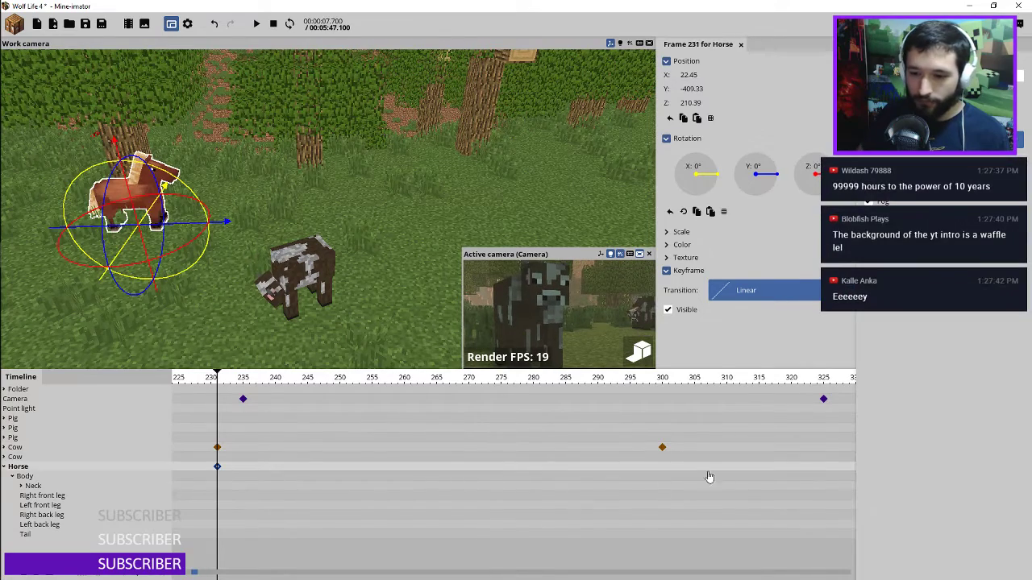
{"action": "left_click", "coordinate": [660, 449]}
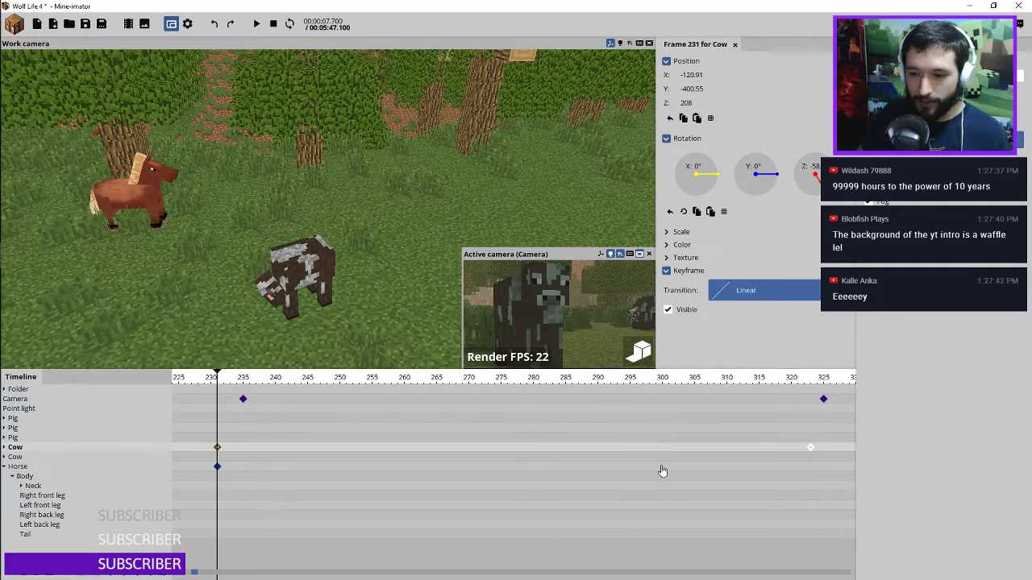
{"action": "key", "text": "ctrl+z"}
{"action": "key", "text": "ctrl+z"}
Keyframe the horse at frame 300, move it forward along the Y axis behind the cow, and preview the motion
{"action": "left_click", "coordinate": [662, 471]}
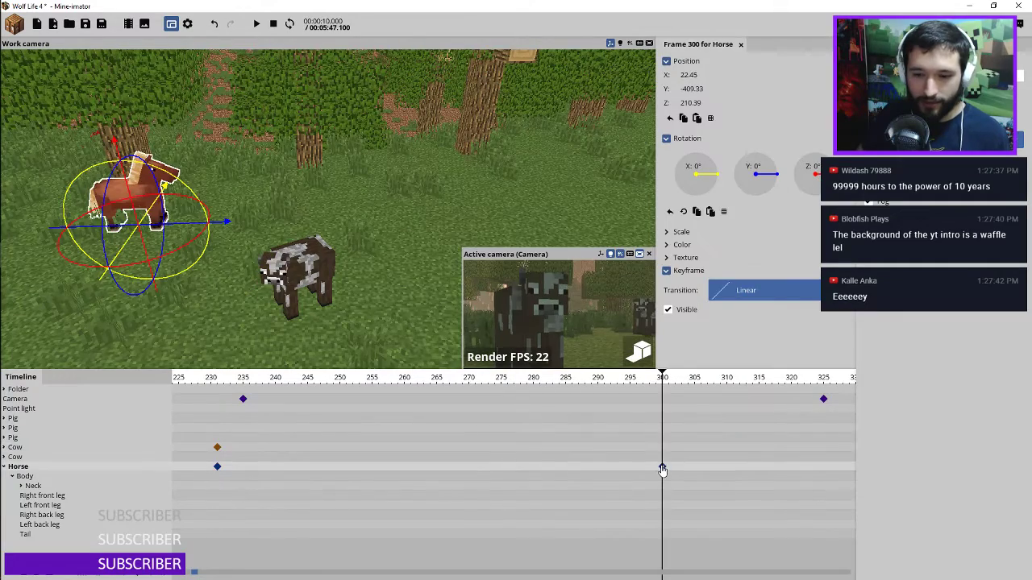
{"action": "left_click_drag", "start_coordinate": [192, 229], "coordinate": [291, 251]}
{"action": "left_click", "coordinate": [216, 383]}
{"action": "key", "text": "space"}
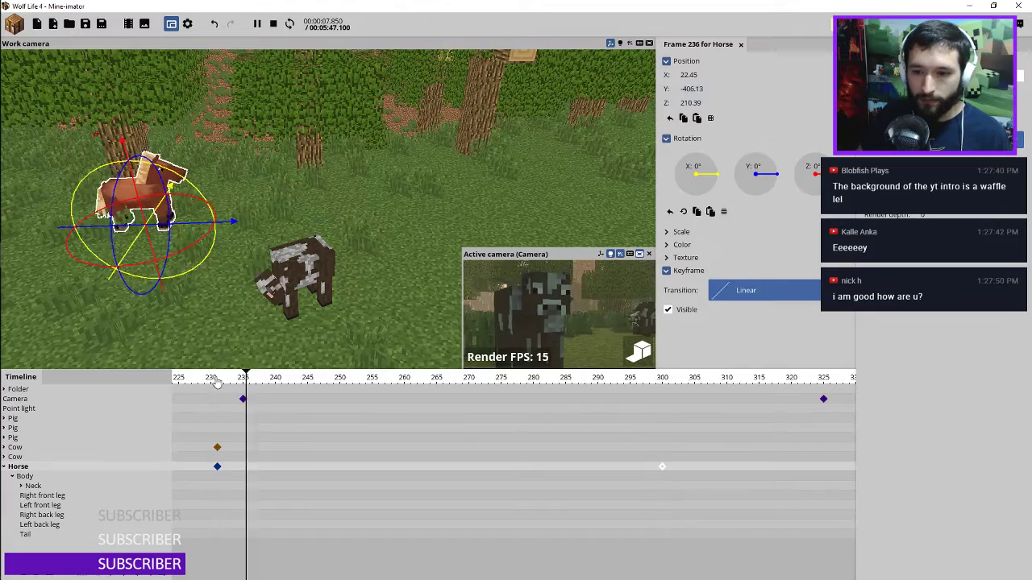
{"action": "key", "text": "space"}
Paste the copied walk keyframes onto the horse's body parts at frame 231 and play them back
{"action": "left_click", "coordinate": [217, 467]}
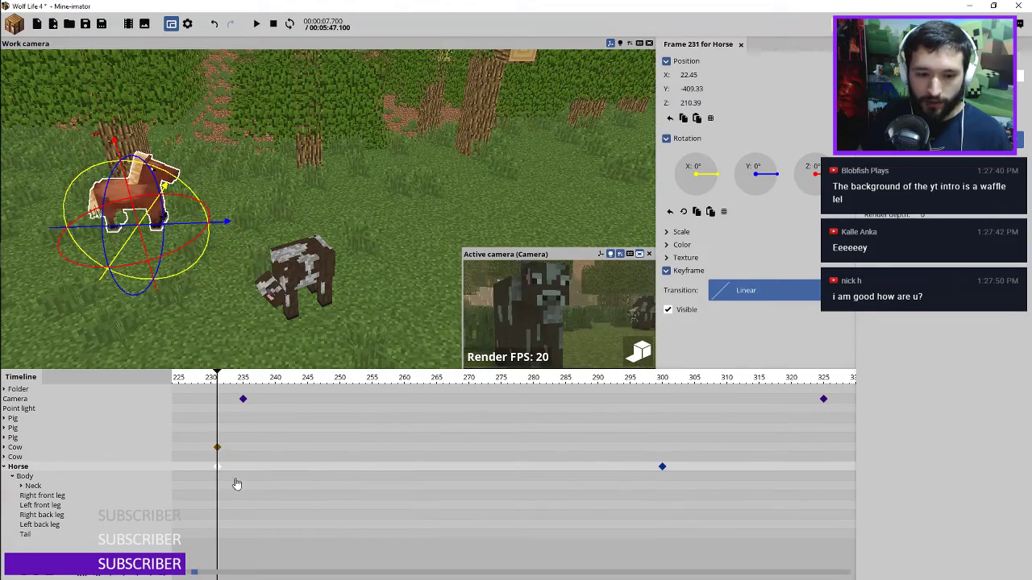
{"action": "key", "text": "ctrl+v"}
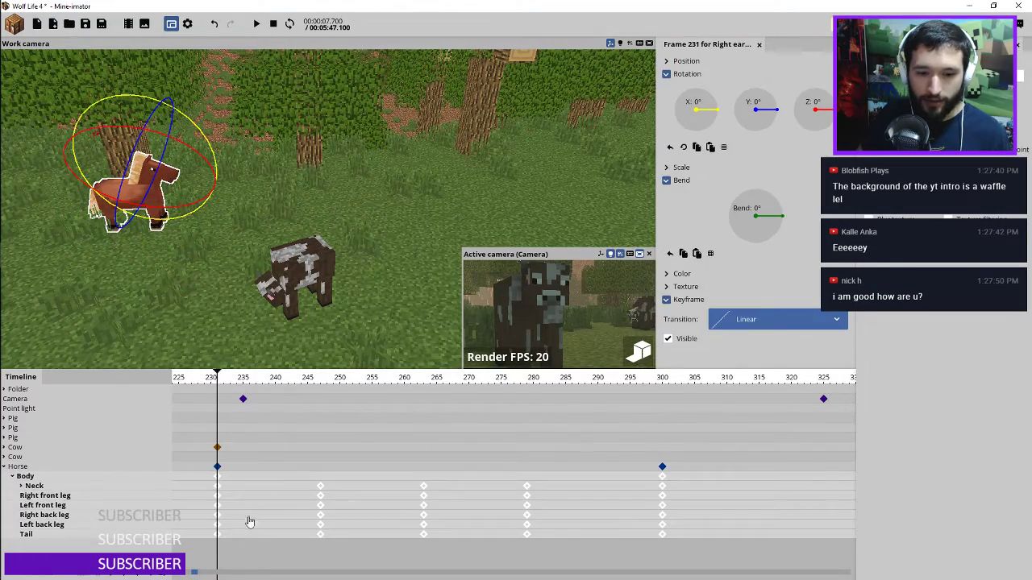
{"action": "key", "text": "space"}
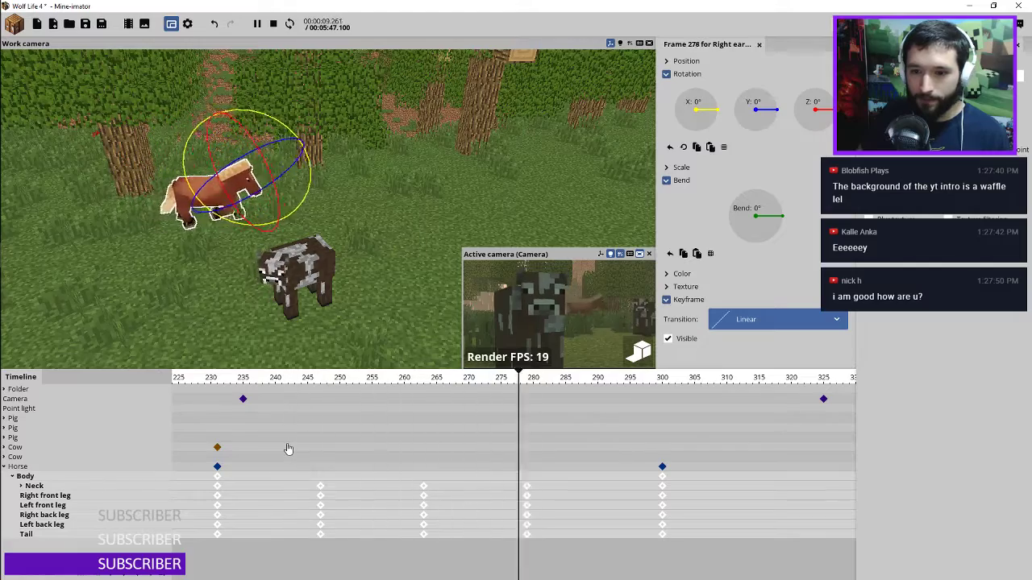
{"action": "key", "text": "space"}
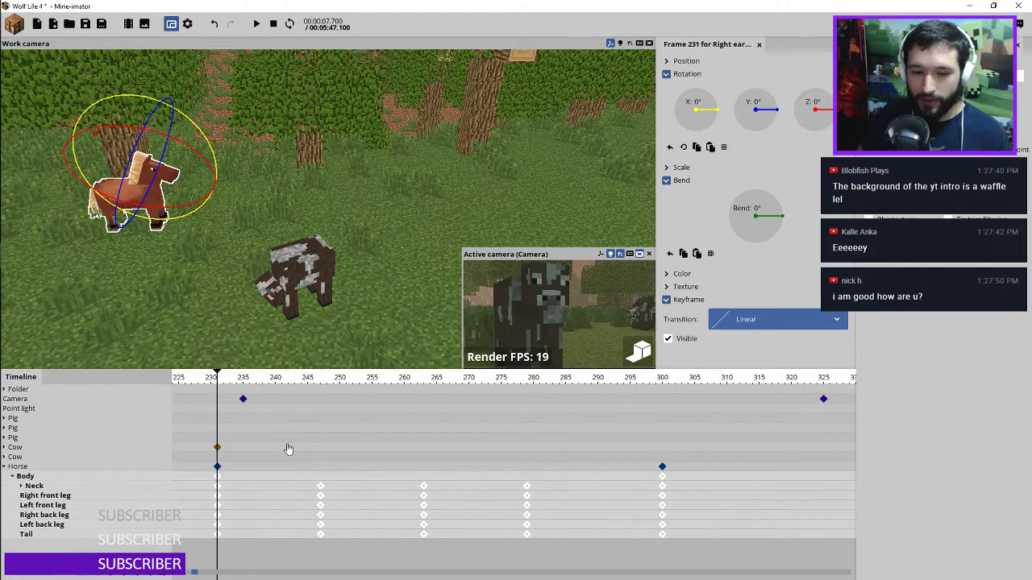
Tighten the horse's walk by moving its three middle sets of body-part keyframes to frames 241, 251 and 261
{"action": "left_click_drag", "start_coordinate": [292, 481], "coordinate": [541, 548]}
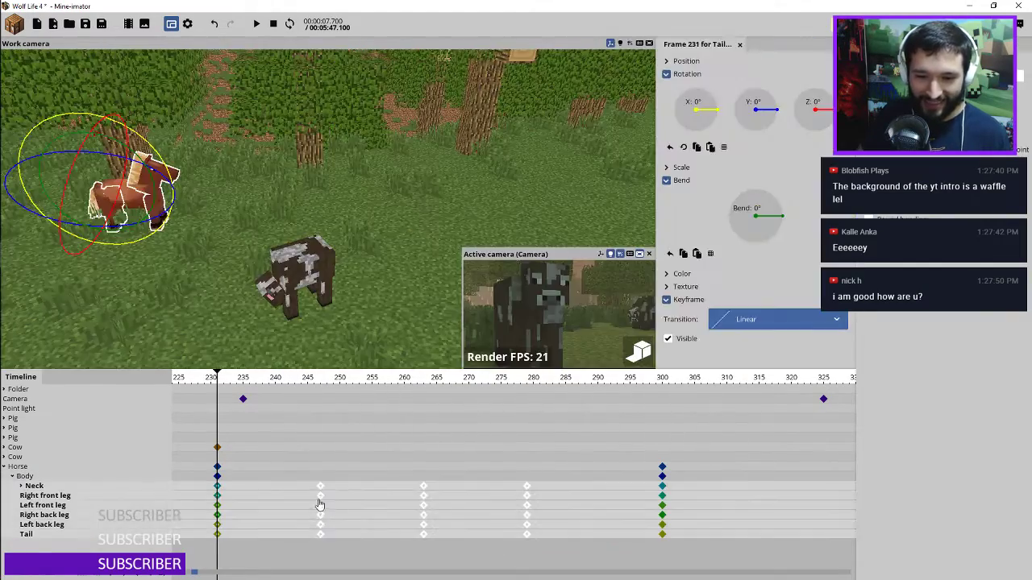
{"action": "left_click_drag", "start_coordinate": [320, 493], "coordinate": [281, 495]}
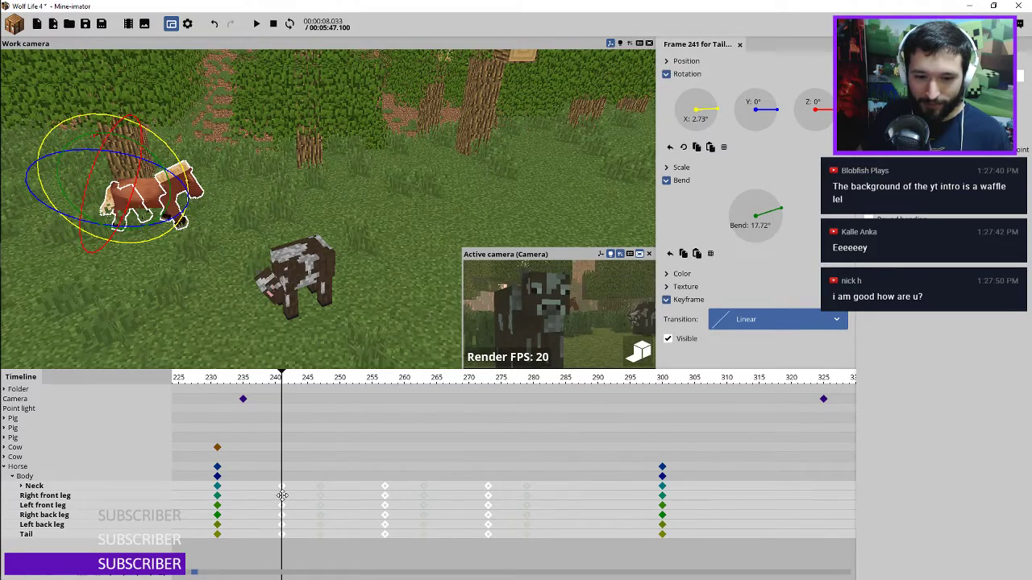
{"action": "left_click_drag", "start_coordinate": [346, 479], "coordinate": [483, 560]}
{"action": "left_click_drag", "start_coordinate": [388, 492], "coordinate": [346, 518]}
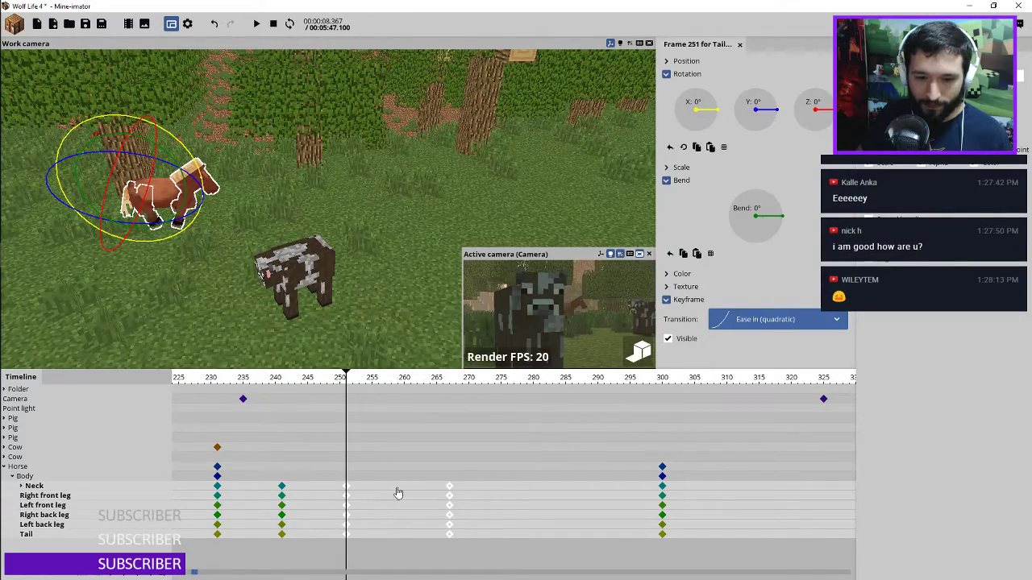
{"action": "left_click_drag", "start_coordinate": [410, 478], "coordinate": [506, 548]}
{"action": "left_click_drag", "start_coordinate": [451, 492], "coordinate": [411, 523]}
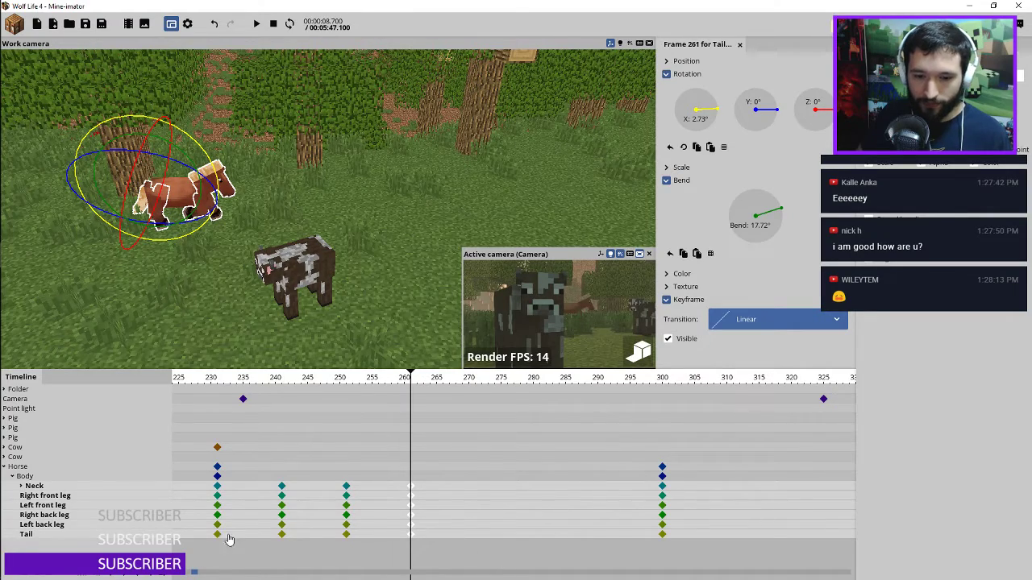
Scrub the horse's walk from frame 231 to 241 to examine its leg motion
{"action": "left_click", "coordinate": [243, 516]}
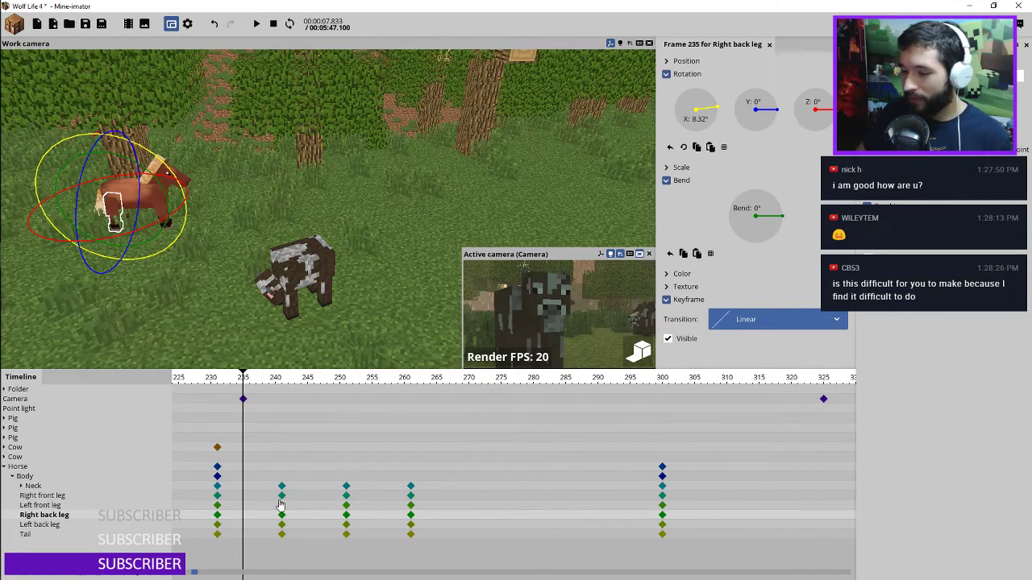
{"action": "left_click", "coordinate": [248, 508]}
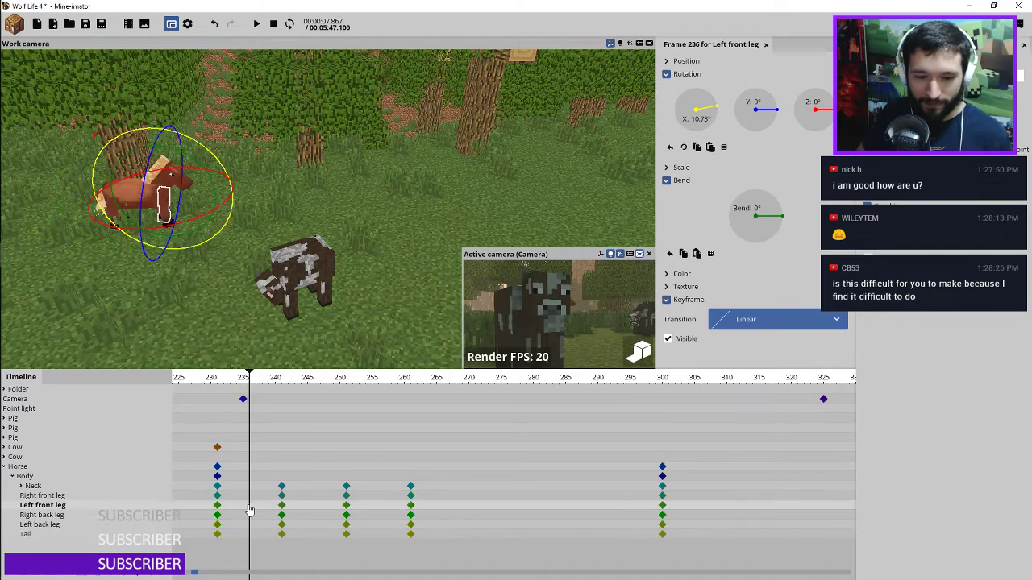
{"action": "scroll", "coordinate": [250, 511], "scroll_direction": "up", "scroll_amount": 3, "text": "ctrl"}
{"action": "scroll", "coordinate": [257, 442], "scroll_direction": "up", "scroll_amount": 2}
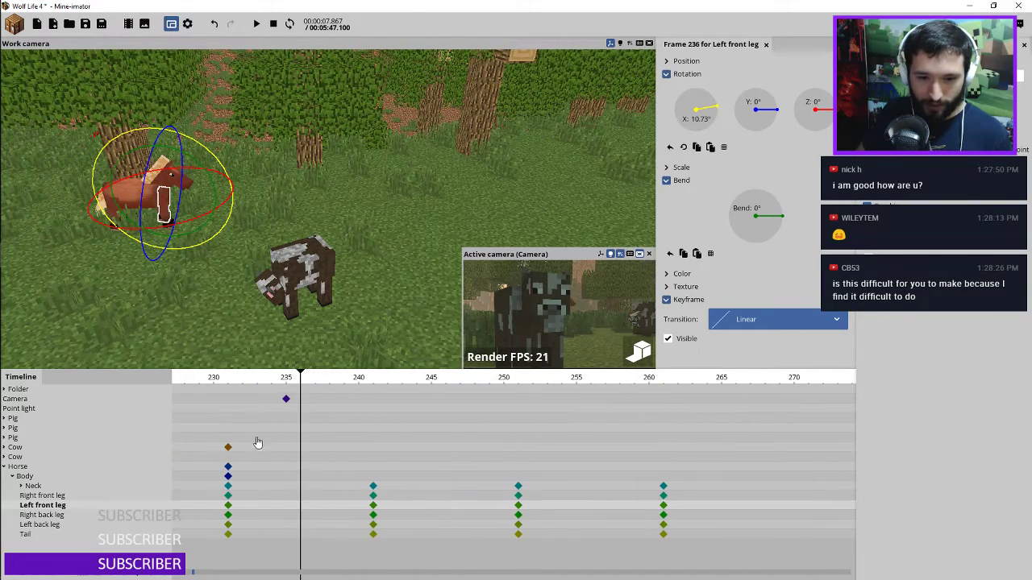
{"action": "left_click", "coordinate": [229, 379]}
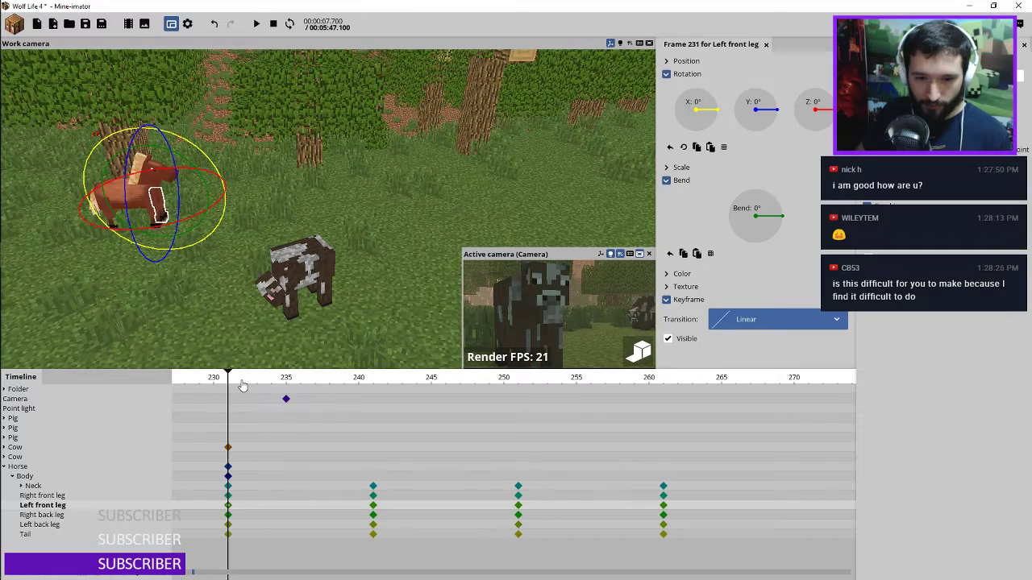
{"action": "left_click_drag", "start_coordinate": [242, 386], "coordinate": [367, 384]}
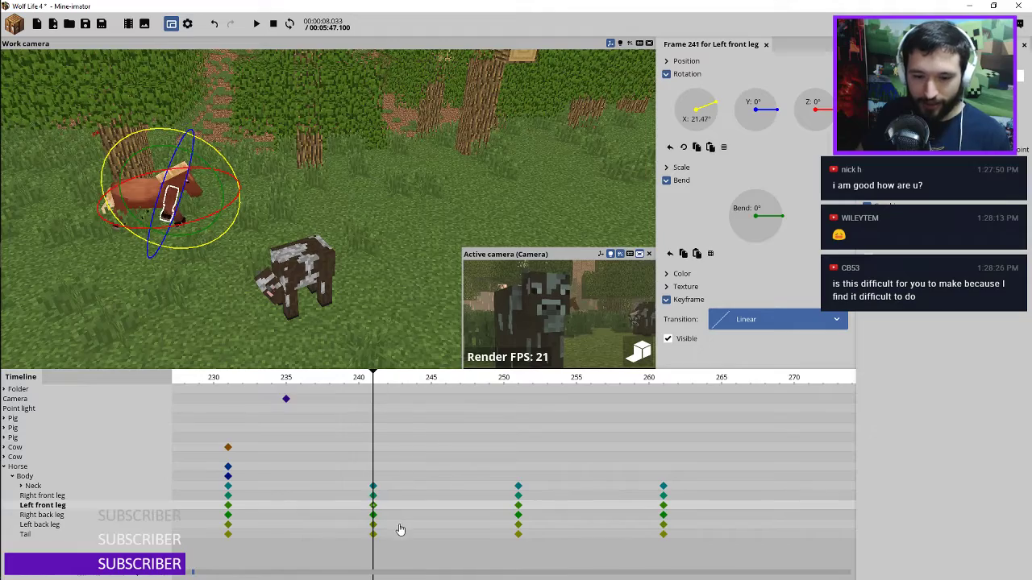
Space the horse's walk keyframes evenly by moving the three middle sets to frames 242, 253 and 264
{"action": "left_click_drag", "start_coordinate": [356, 478], "coordinate": [724, 554]}
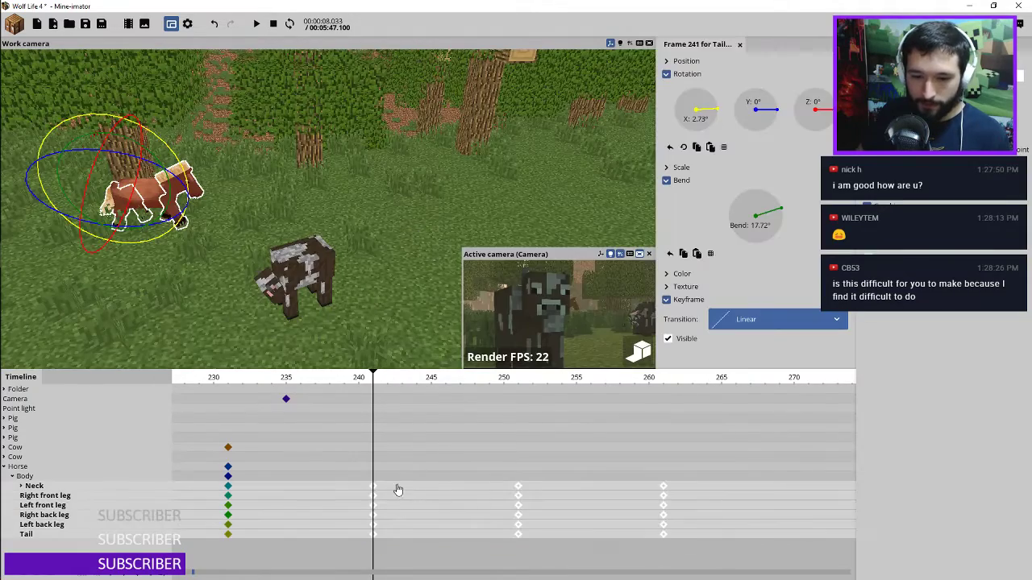
{"action": "left_click_drag", "start_coordinate": [372, 487], "coordinate": [379, 483]}
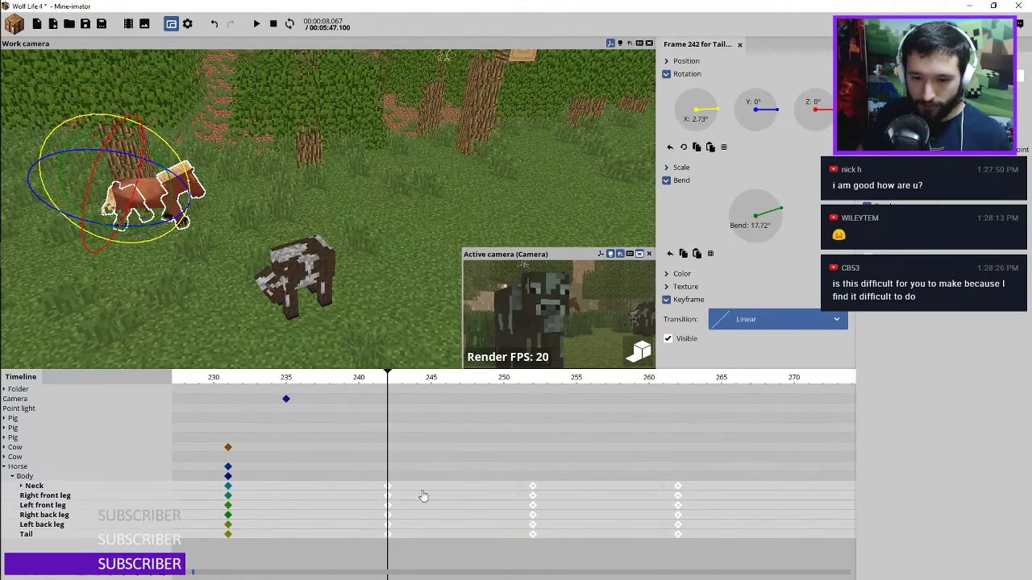
{"action": "left_click_drag", "start_coordinate": [512, 480], "coordinate": [744, 546]}
{"action": "left_click", "coordinate": [532, 486]}
{"action": "left_click_drag", "start_coordinate": [538, 484], "coordinate": [541, 485]}
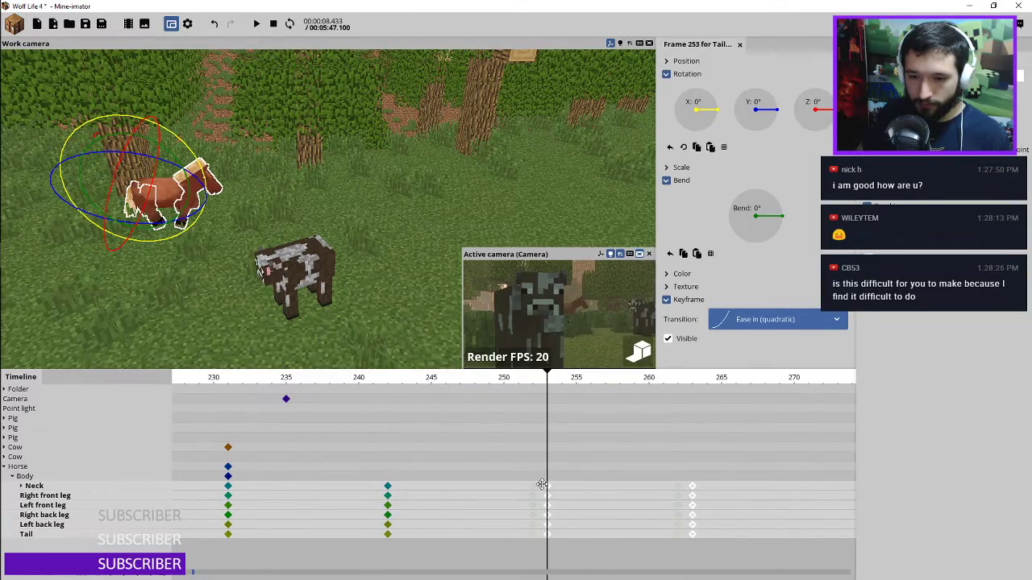
{"action": "left_click_drag", "start_coordinate": [639, 475], "coordinate": [782, 554]}
{"action": "left_click_drag", "start_coordinate": [690, 495], "coordinate": [707, 493]}
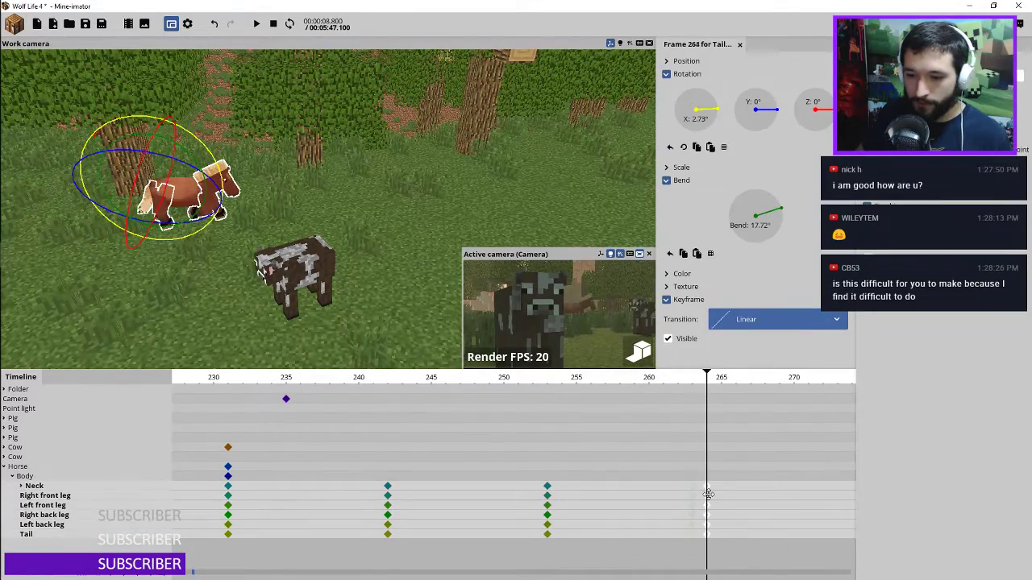
Bend the horse's right front leg 28.32° at frame 236
{"action": "left_click", "coordinate": [284, 505]}
{"action": "key", "text": "w"}
{"action": "right_click_drag", "start_coordinate": [301, 180], "coordinate": [320, 266]}
{"action": "left_click_drag", "start_coordinate": [240, 386], "coordinate": [300, 386]}
{"action": "left_click", "coordinate": [285, 316]}
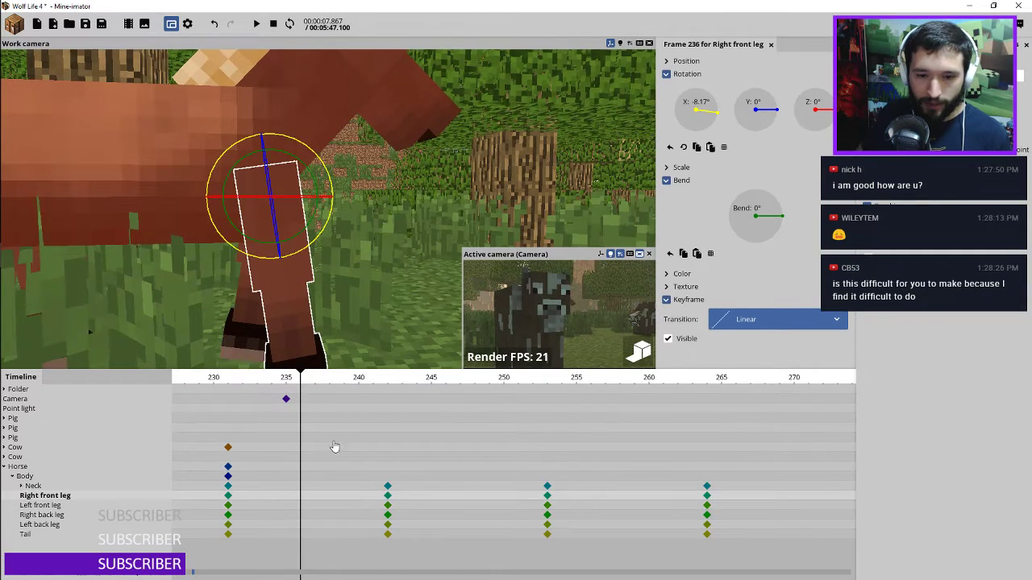
{"action": "left_click_drag", "start_coordinate": [316, 201], "coordinate": [321, 199]}
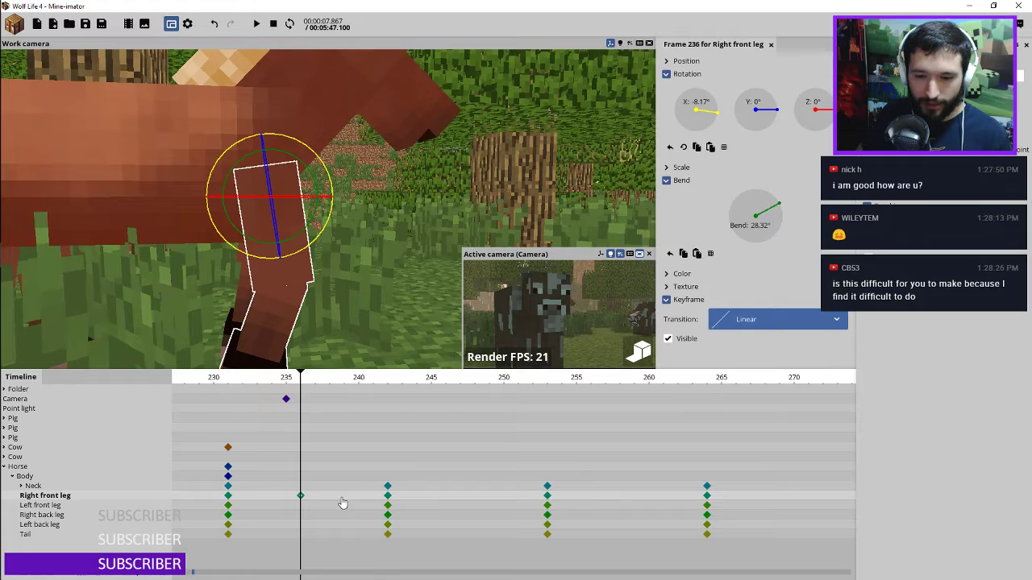
Bend the horse's left back leg -24.28° at frame 236 and check the pose from behind
{"action": "right_click_drag", "start_coordinate": [304, 322], "coordinate": [269, 260]}
{"action": "left_click", "coordinate": [269, 261]}
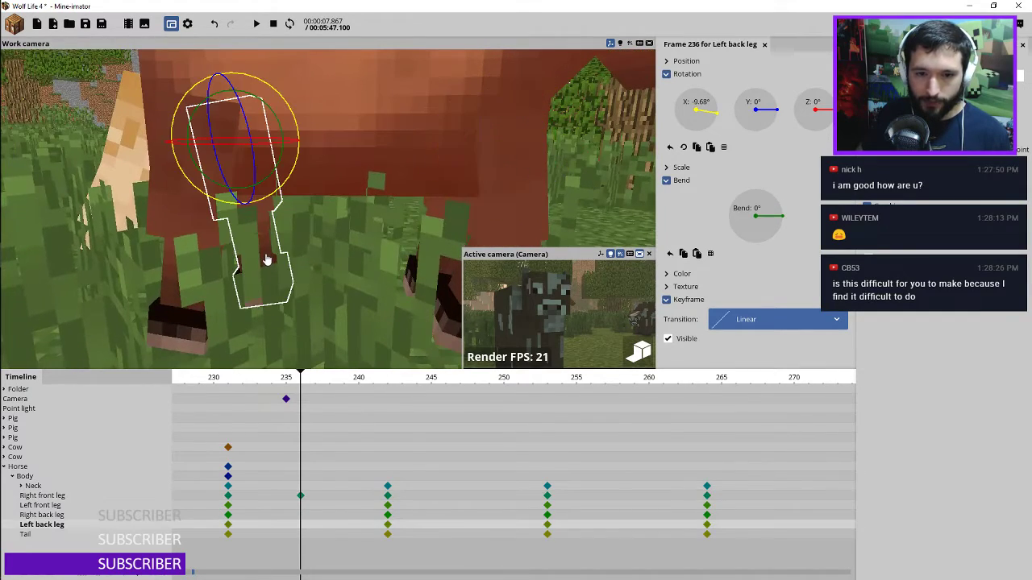
{"action": "left_click_drag", "start_coordinate": [272, 115], "coordinate": [284, 133]}
{"action": "left_click_drag", "start_coordinate": [392, 192], "coordinate": [420, 192]}
{"action": "right_click_drag", "start_coordinate": [379, 192], "coordinate": [374, 191]}
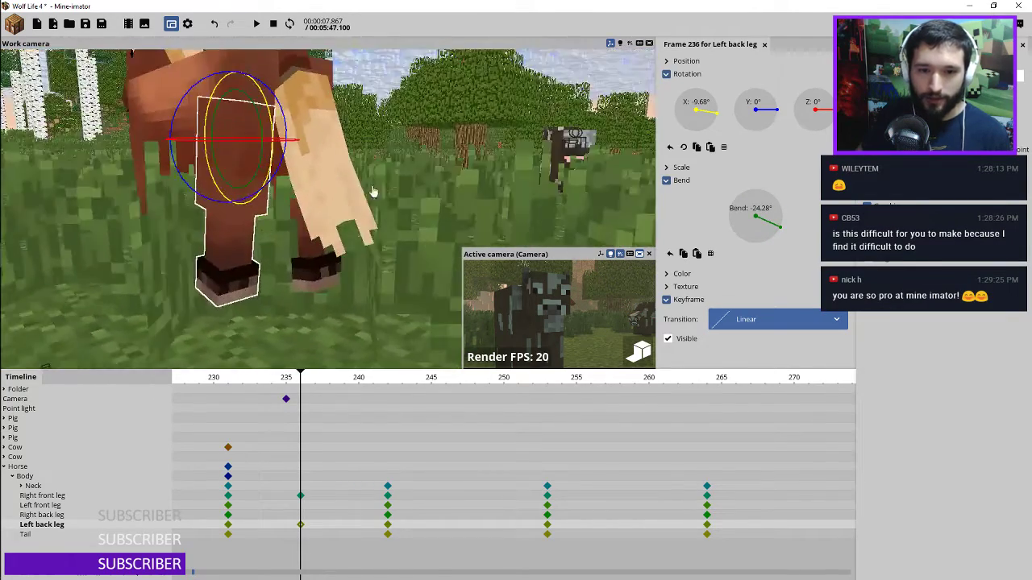
{"action": "right_click_drag", "start_coordinate": [340, 243], "coordinate": [340, 244]}
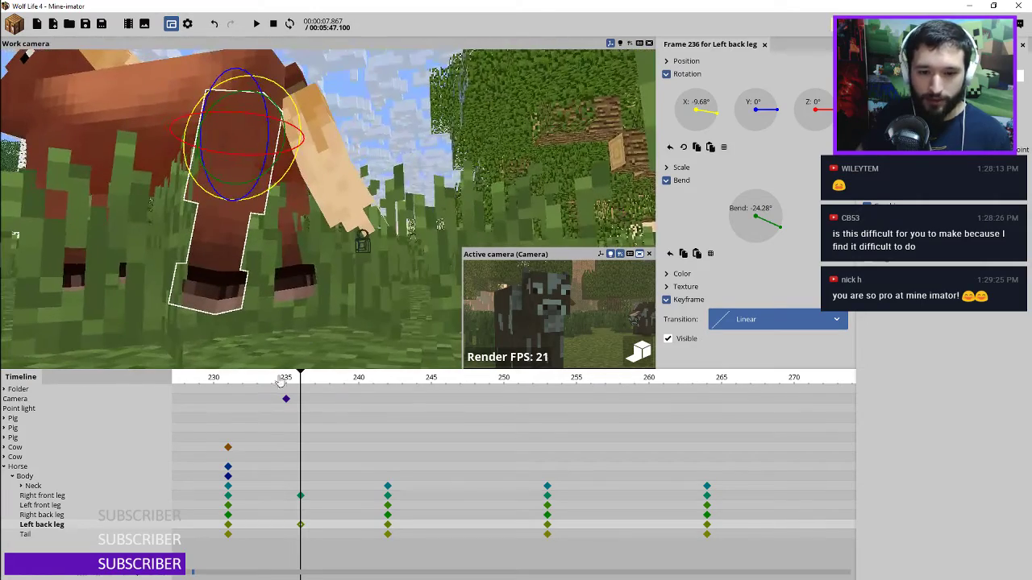
Lower the horse's position keyframes at frames 231 and 300 to about Z 209.36, checking its feet at frame 241
{"action": "left_click", "coordinate": [227, 448]}
{"action": "scroll", "coordinate": [264, 463], "scroll_direction": "down", "scroll_amount": 2}
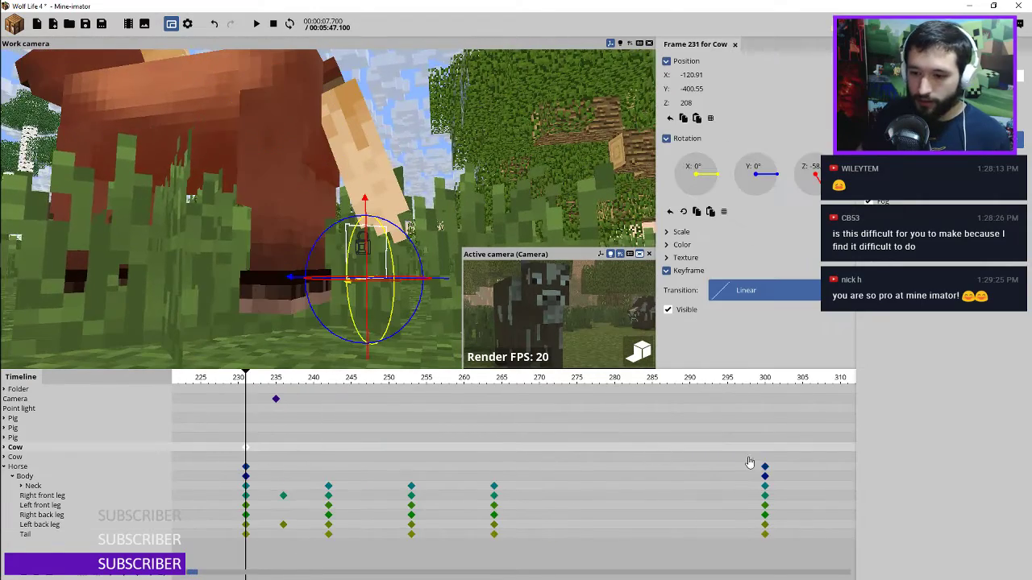
{"action": "scroll", "coordinate": [754, 465], "scroll_direction": "down", "scroll_amount": 2}
{"action": "left_click", "coordinate": [498, 468]}
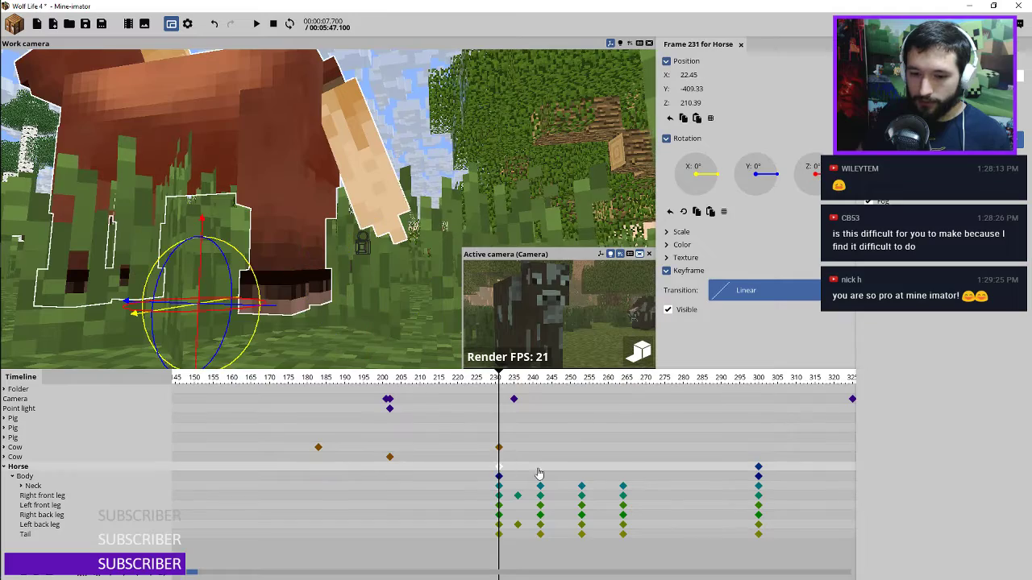
{"action": "left_click", "coordinate": [757, 467]}
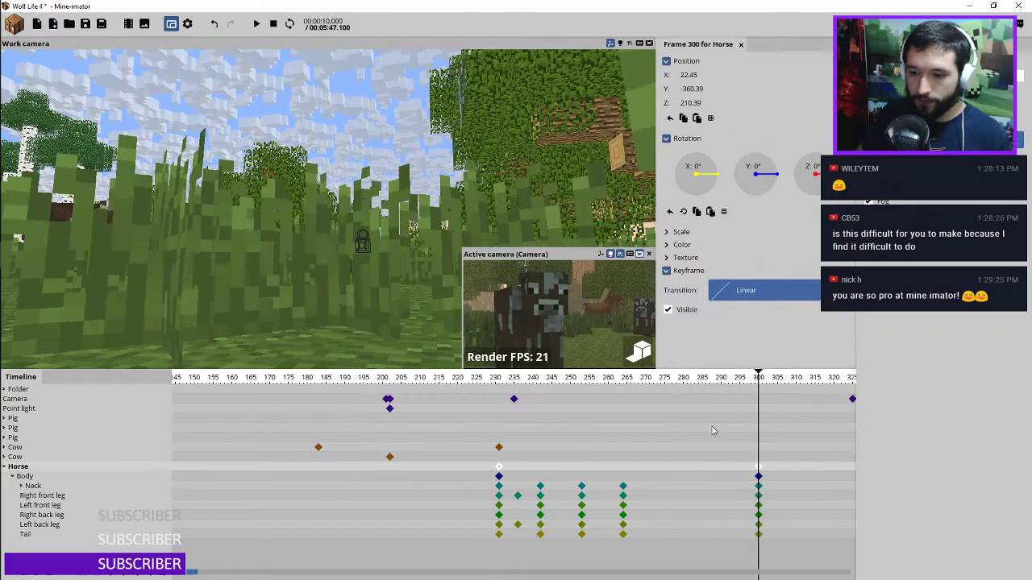
{"action": "left_click", "coordinate": [527, 381]}
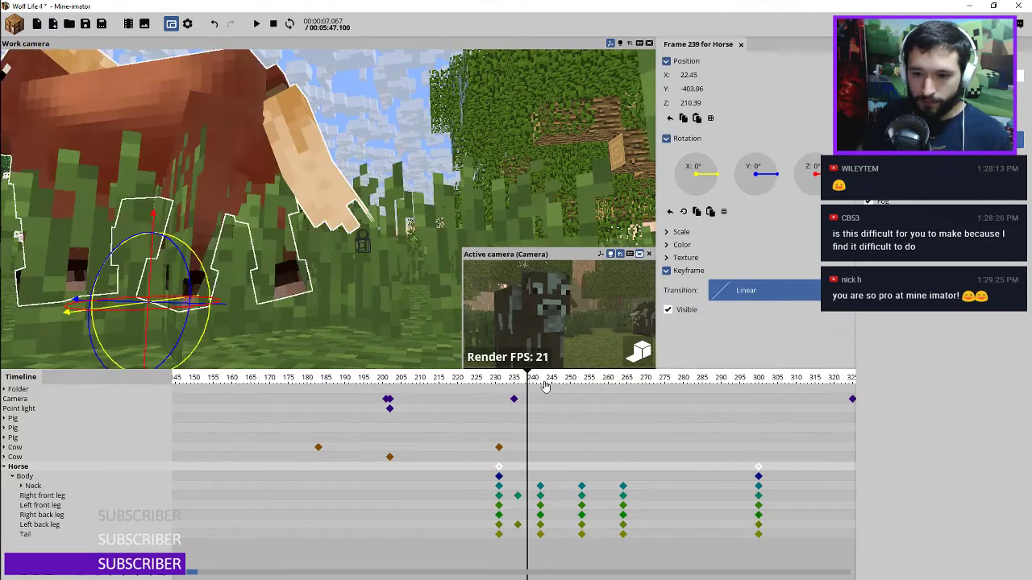
{"action": "left_click_drag", "start_coordinate": [545, 387], "coordinate": [536, 385]}
{"action": "right_click_drag", "start_coordinate": [223, 157], "coordinate": [229, 153]}
{"action": "left_click_drag", "start_coordinate": [239, 139], "coordinate": [145, 152]}
{"action": "left_click_drag", "start_coordinate": [431, 355], "coordinate": [426, 356]}
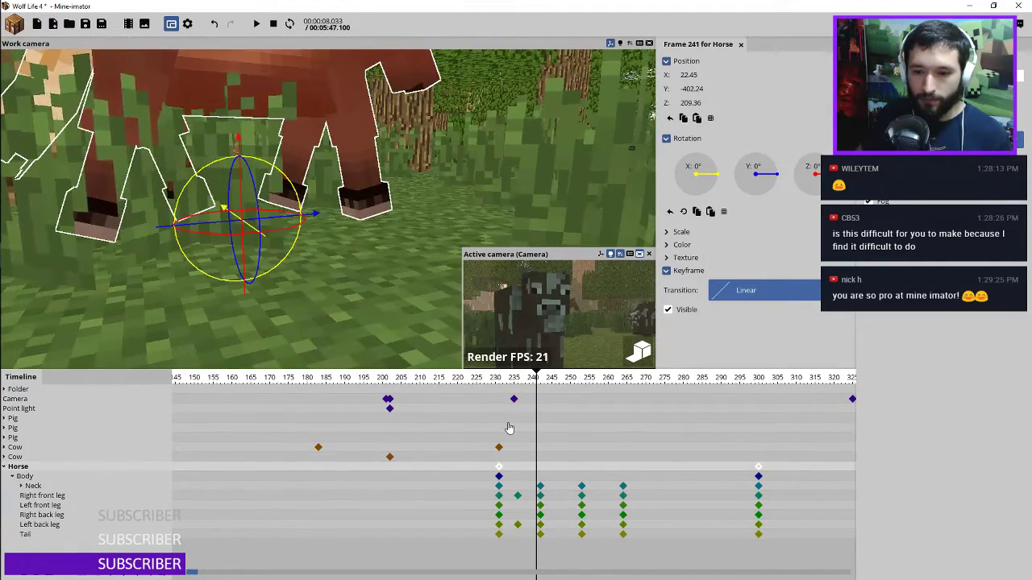
Set the Z position of the horse's keyframes at frames 231 and 300 to 208, matching the cow's height
{"action": "left_click", "coordinate": [499, 447]}
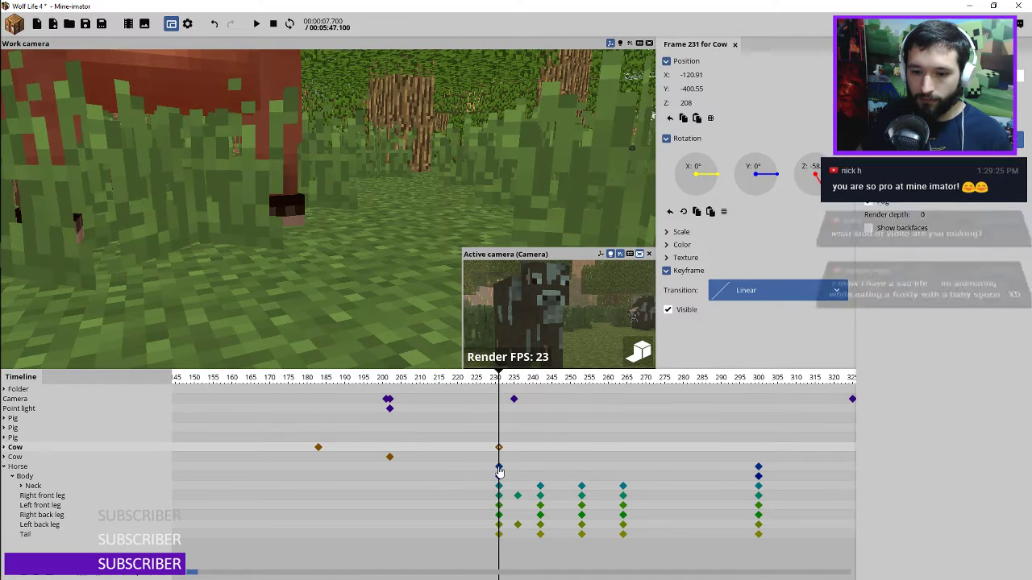
{"action": "left_click", "coordinate": [499, 466]}
{"action": "left_click", "coordinate": [758, 467]}
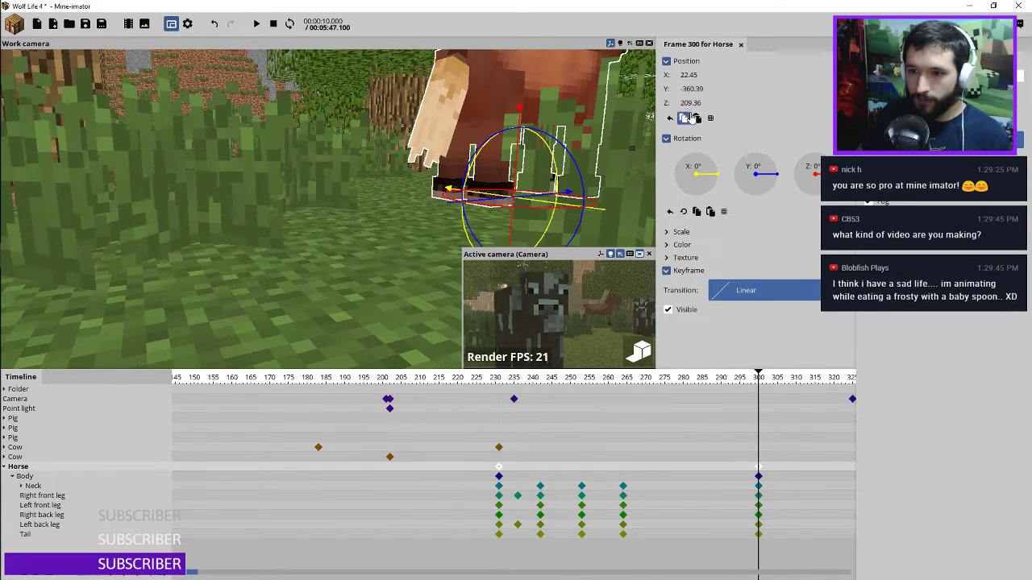
{"action": "type", "text": "208"}
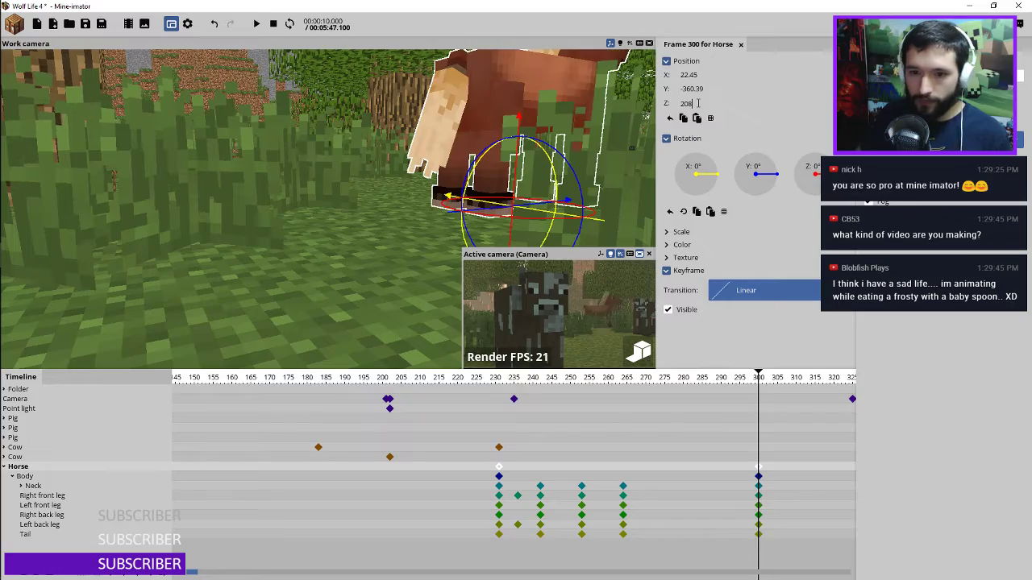
Play back the horse's walk from about frame 229 to check it at ground level and save the project
{"action": "left_click", "coordinate": [492, 379]}
{"action": "key", "text": "space"}
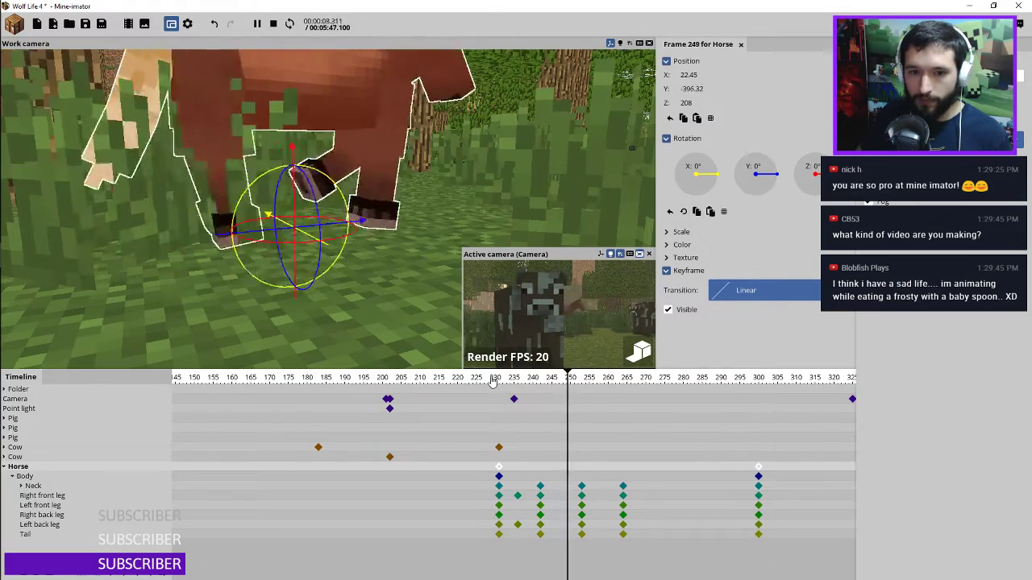
{"action": "left_click", "coordinate": [493, 380]}
{"action": "key", "text": "space"}
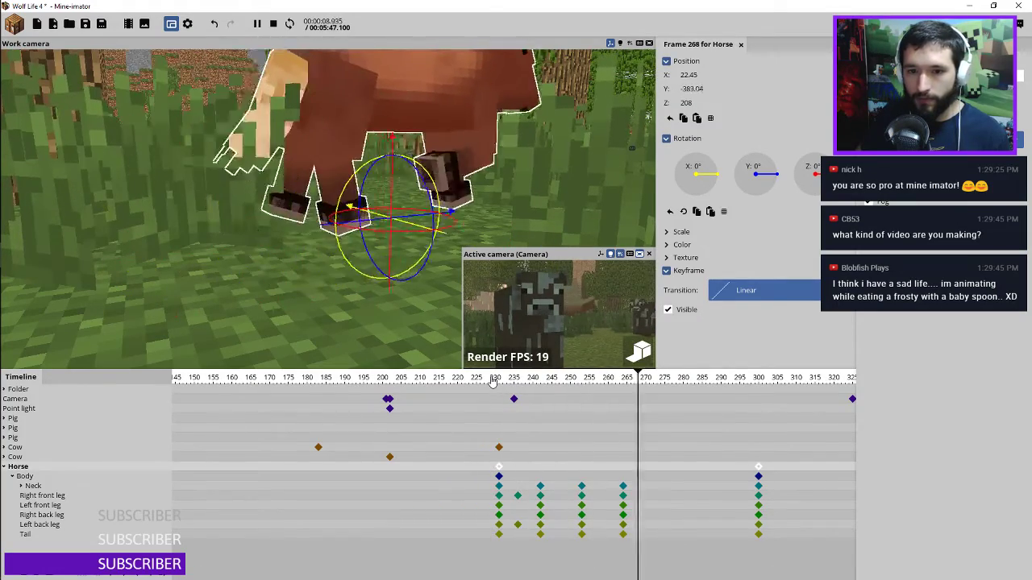
{"action": "left_click", "coordinate": [492, 380]}
{"action": "key", "text": "ctrl+s"}
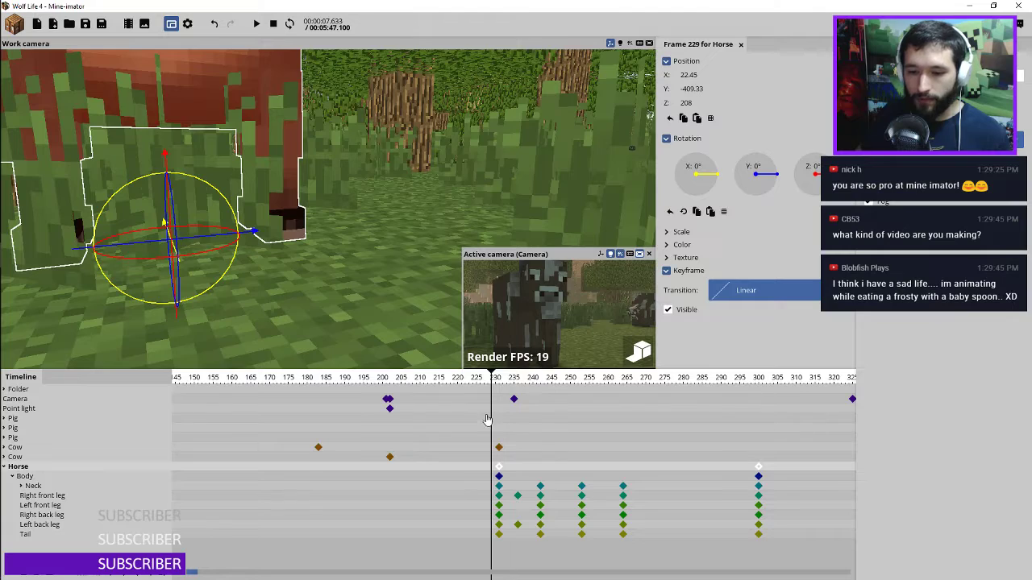
Check the transition of all four legs' keyframes from frame 231 to 264 and play back the walk
{"action": "left_click", "coordinate": [487, 497]}
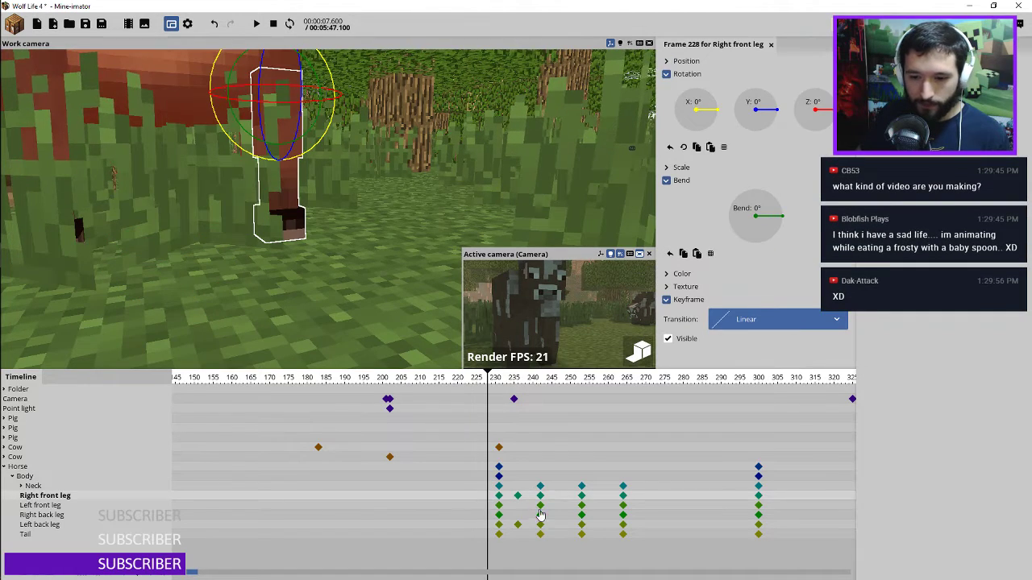
{"action": "left_click_drag", "start_coordinate": [480, 494], "coordinate": [648, 532]}
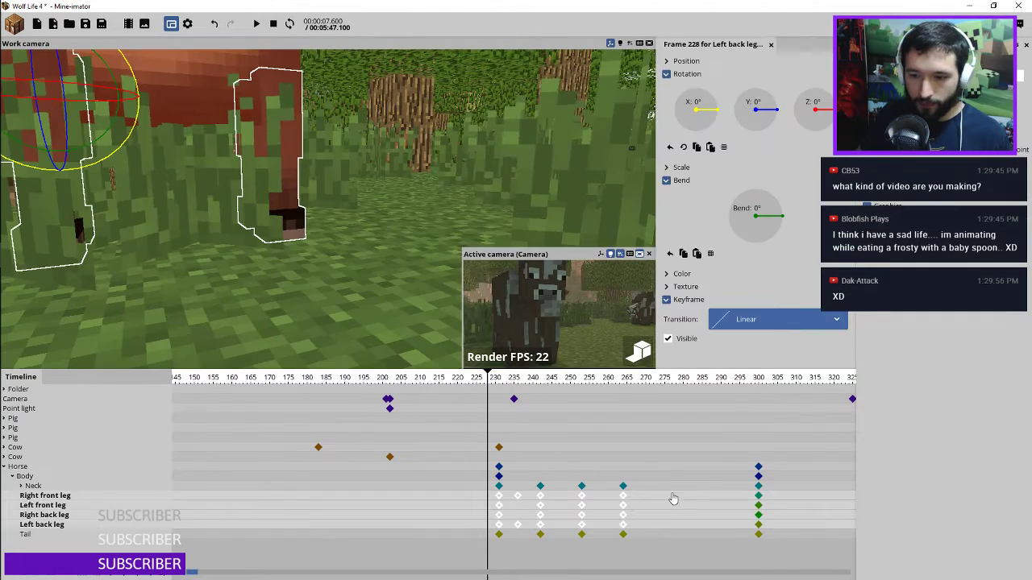
{"action": "left_click", "coordinate": [774, 322]}
{"action": "key", "text": "space"}
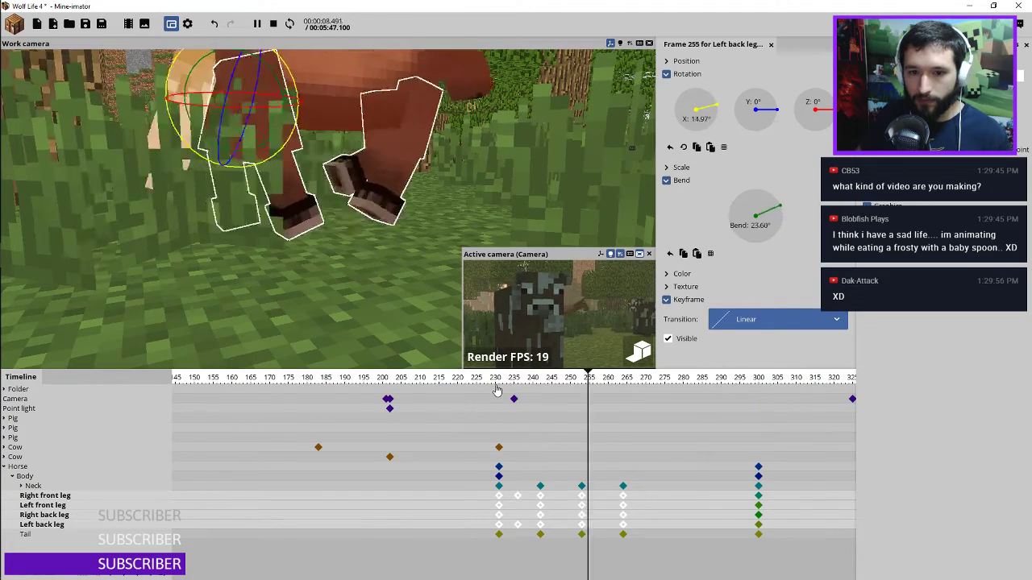
{"action": "key", "text": "space"}
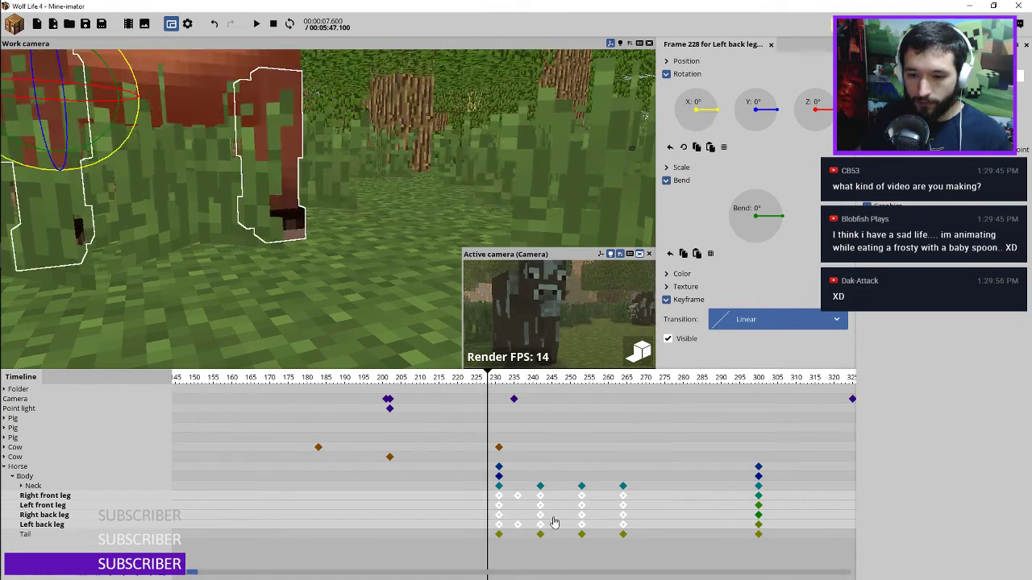
Examine the right back, left front and right front legs' rotation and bend between frames 243 and 264
{"action": "left_click", "coordinate": [554, 515]}
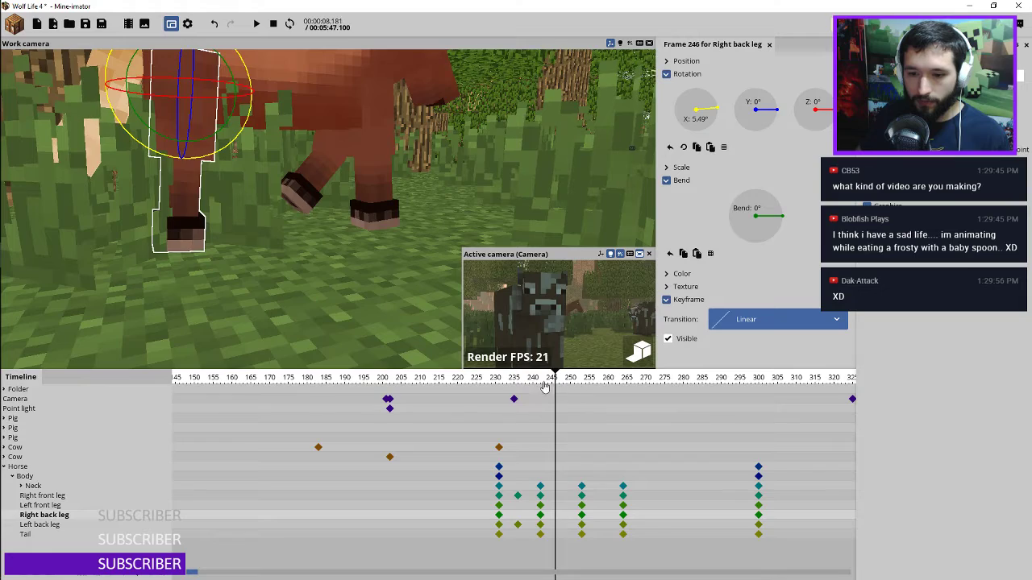
{"action": "mouse_move", "coordinate": [545, 387]}
{"action": "left_mouse_down"}
{"action": "mouse_move", "coordinate": [635, 400]}
{"action": "mouse_move", "coordinate": [544, 407]}
{"action": "left_mouse_up"}
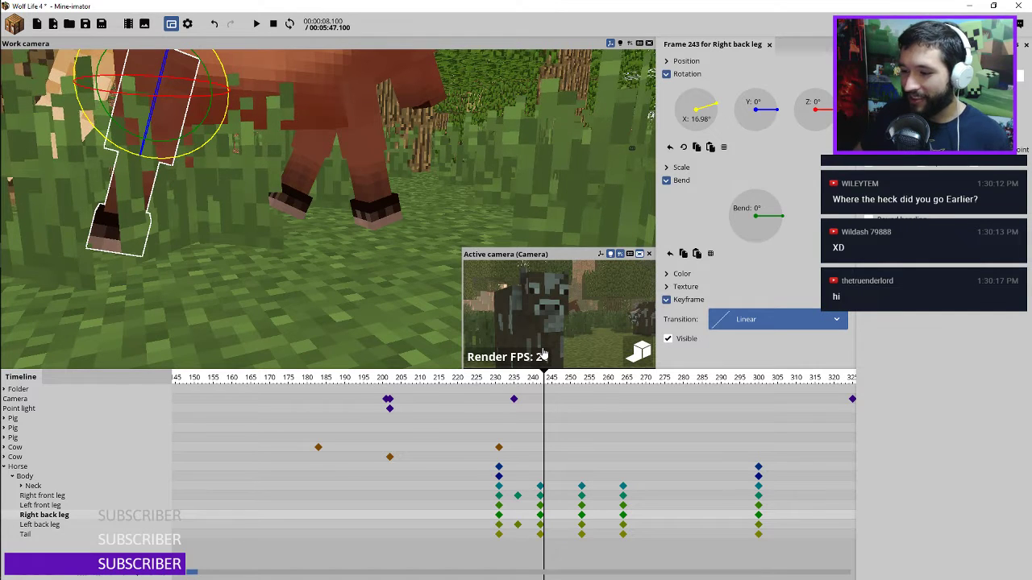
{"action": "left_click", "coordinate": [560, 386]}
{"action": "scroll", "coordinate": [557, 462], "scroll_direction": "up", "scroll_amount": 2, "text": "ctrl"}
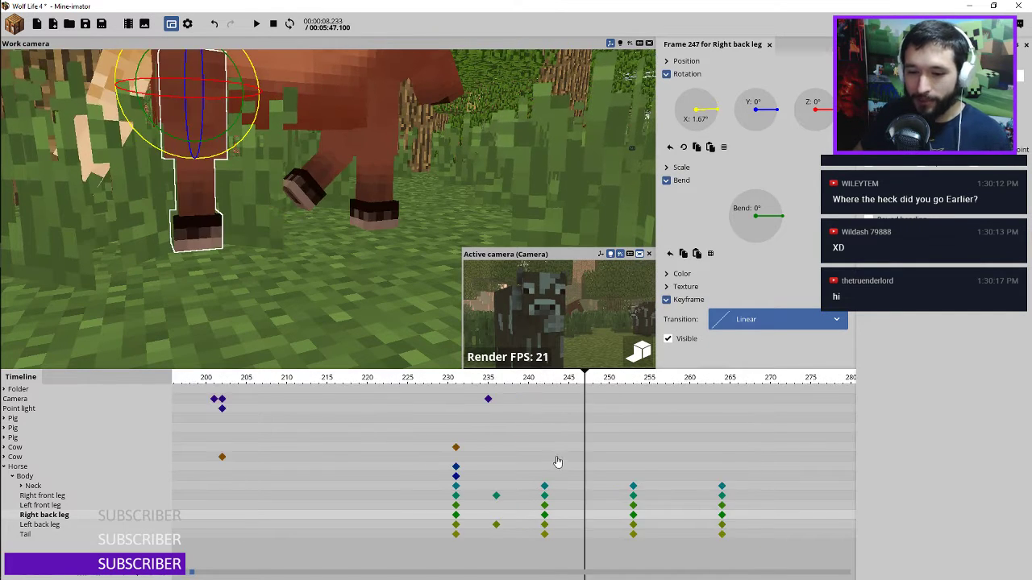
{"action": "left_click", "coordinate": [633, 496]}
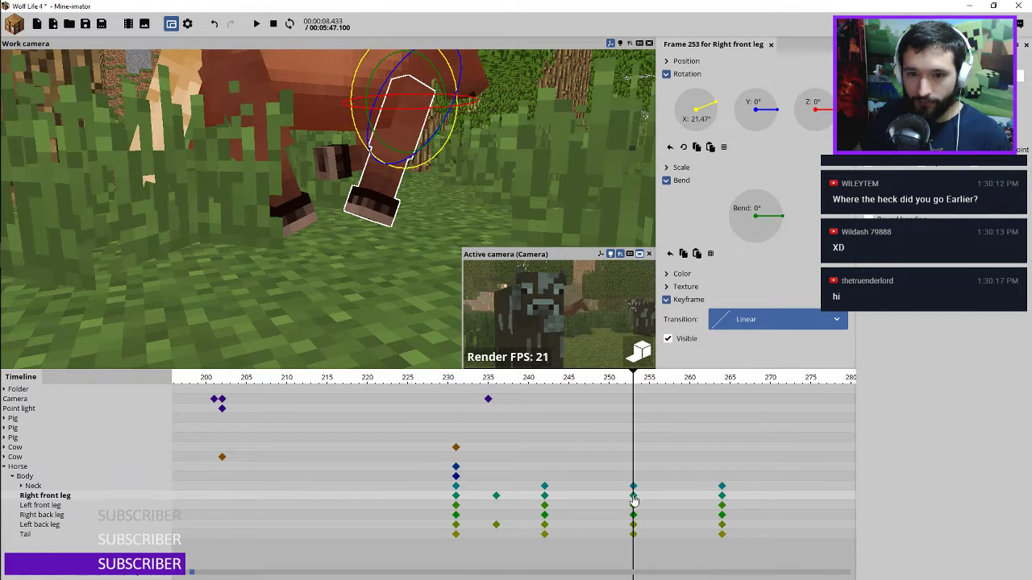
{"action": "left_click", "coordinate": [634, 506]}
{"action": "left_click_drag", "start_coordinate": [756, 216], "coordinate": [780, 216]}
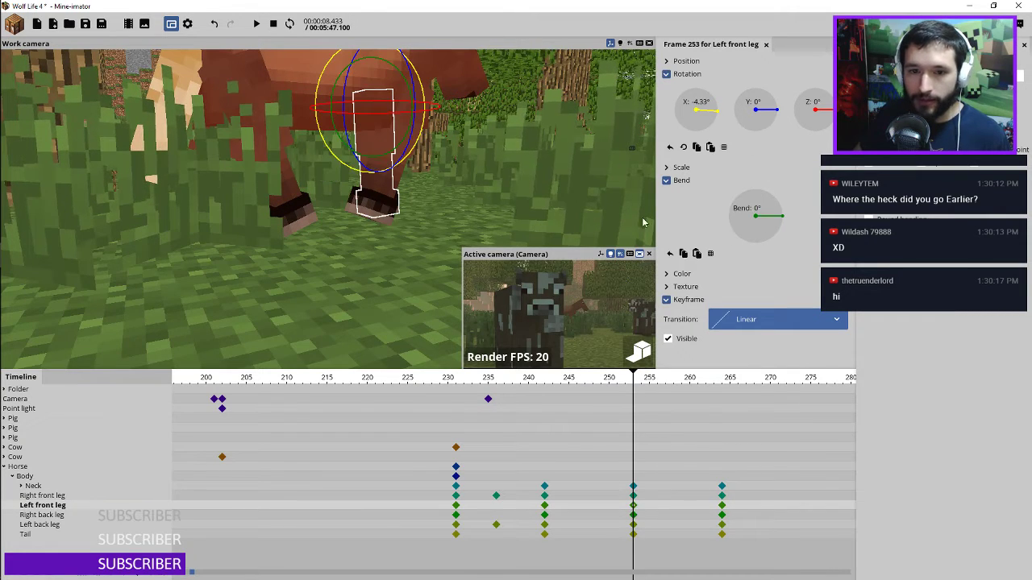
{"action": "mouse_move", "coordinate": [460, 240]}
{"action": "right_mouse_down"}
{"action": "mouse_move", "coordinate": [451, 241]}
{"action": "mouse_move", "coordinate": [459, 240]}
{"action": "right_mouse_up"}
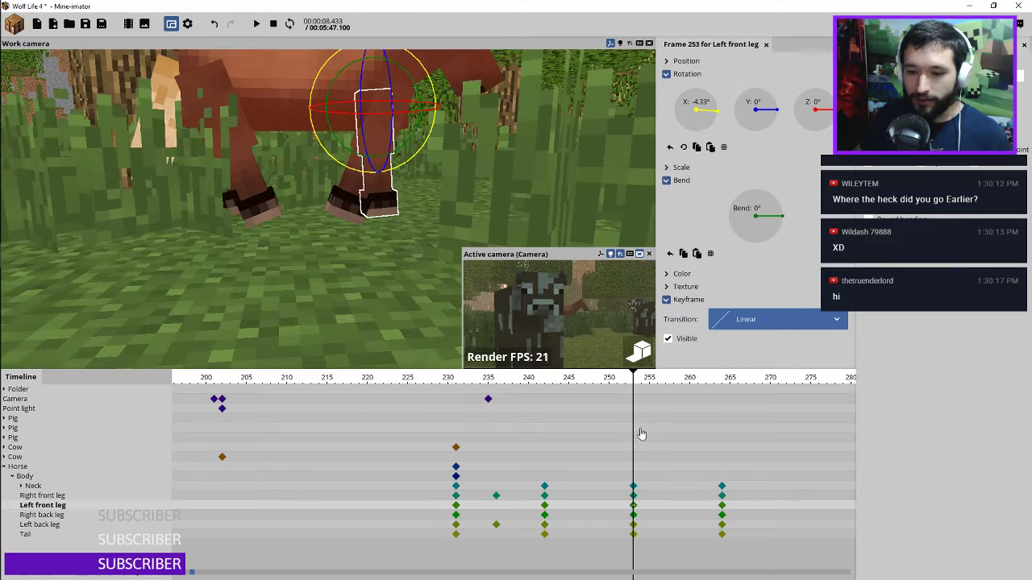
{"action": "left_click", "coordinate": [722, 496]}
{"action": "left_click_drag", "start_coordinate": [752, 214], "coordinate": [740, 214]}
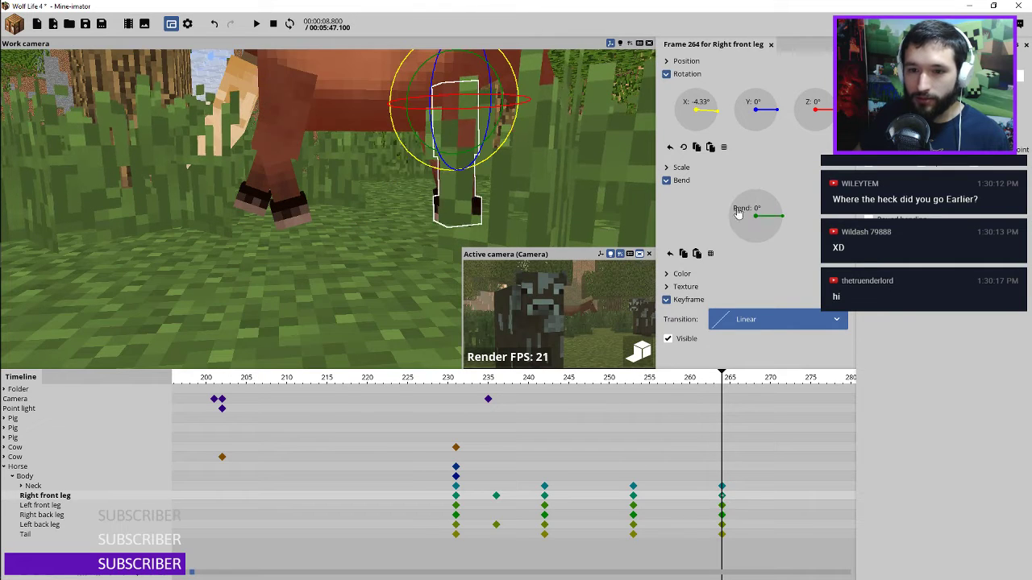
Copy the right front leg's frame 236 keyframe to the left front leg at frame 247 and the right front leg at frame 258
{"action": "left_click", "coordinate": [496, 496]}
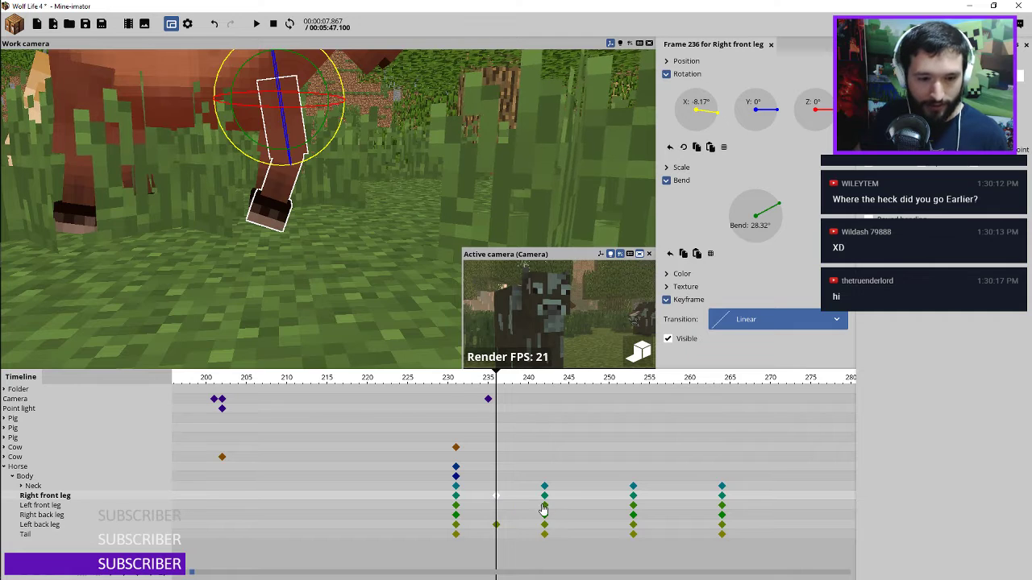
{"action": "left_click", "coordinate": [583, 508]}
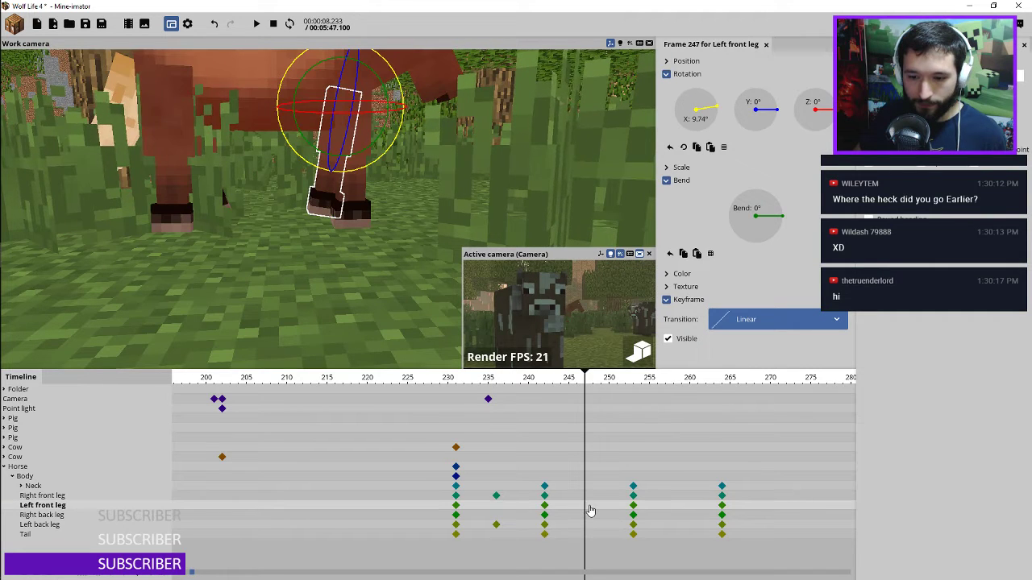
{"action": "left_click", "coordinate": [590, 510]}
{"action": "left_click", "coordinate": [591, 511]}
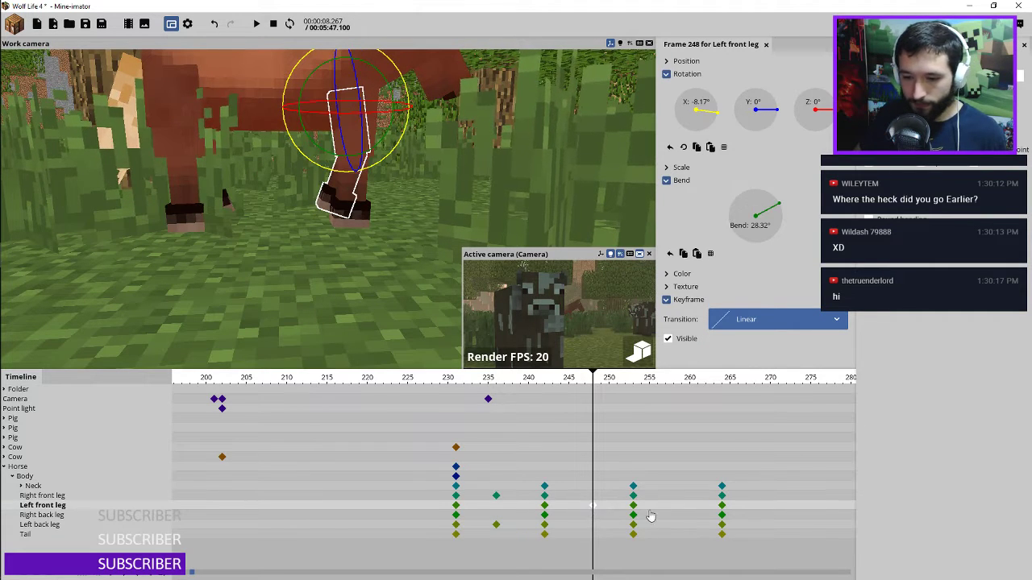
{"action": "left_click", "coordinate": [589, 515]}
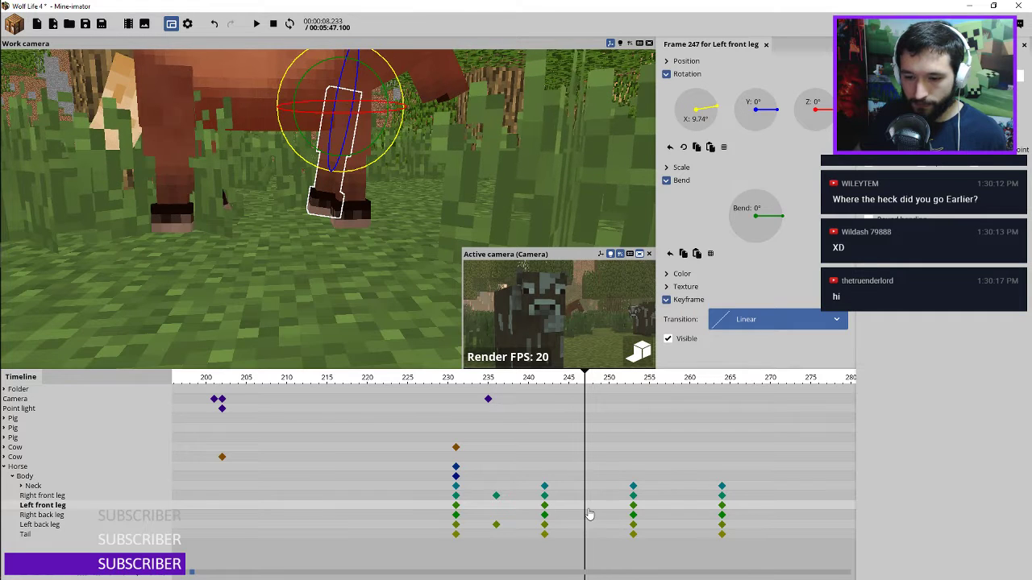
{"action": "key", "text": "ctrl+v"}
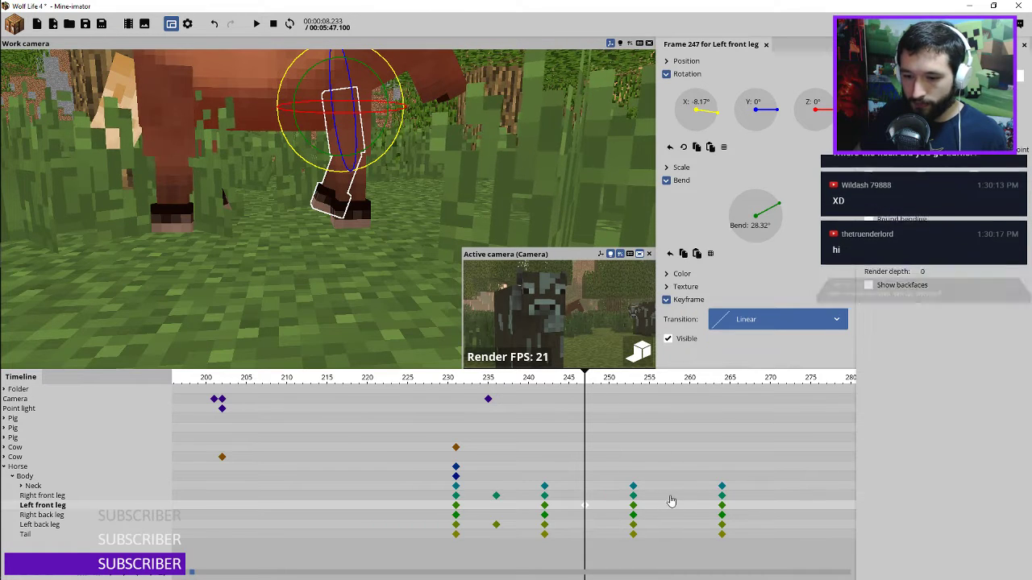
{"action": "left_click", "coordinate": [672, 496]}
Play back the walk from frame 230 to review the bending front legs
{"action": "left_click", "coordinate": [447, 385]}
{"action": "key", "text": "space"}
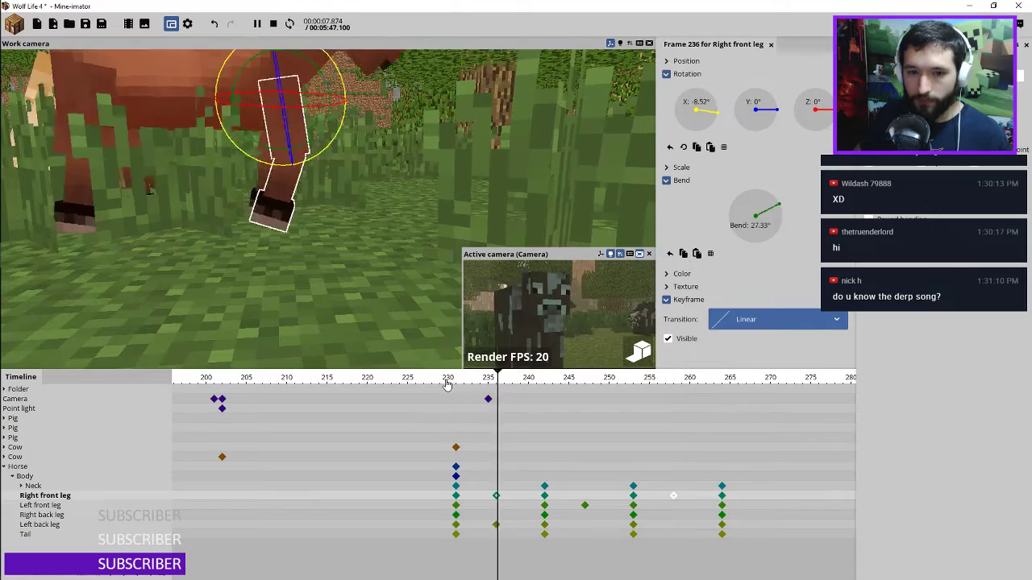
{"action": "left_click", "coordinate": [447, 384]}
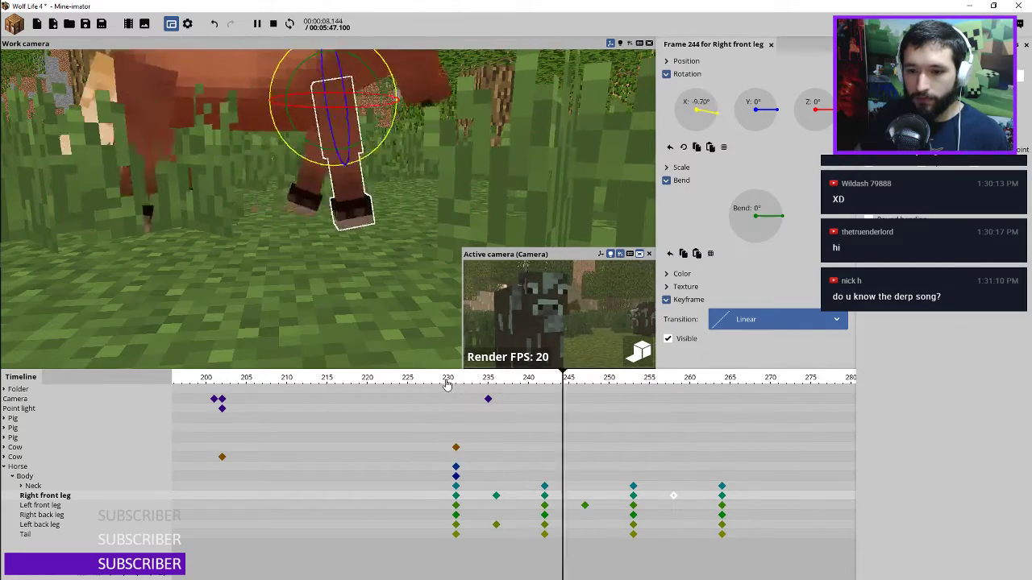
{"action": "key", "text": "space"}
{"action": "key", "text": "space"}
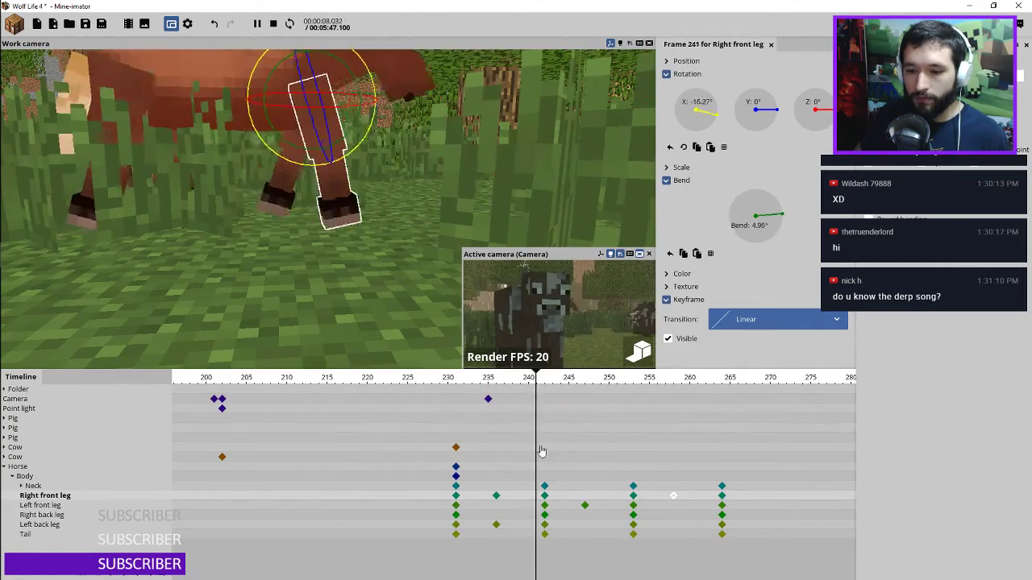
{"action": "key", "text": "space"}
Try bending the horse's left back leg 20° at frame 237
{"action": "middle_click_drag", "start_coordinate": [728, 465], "coordinate": [589, 467]}
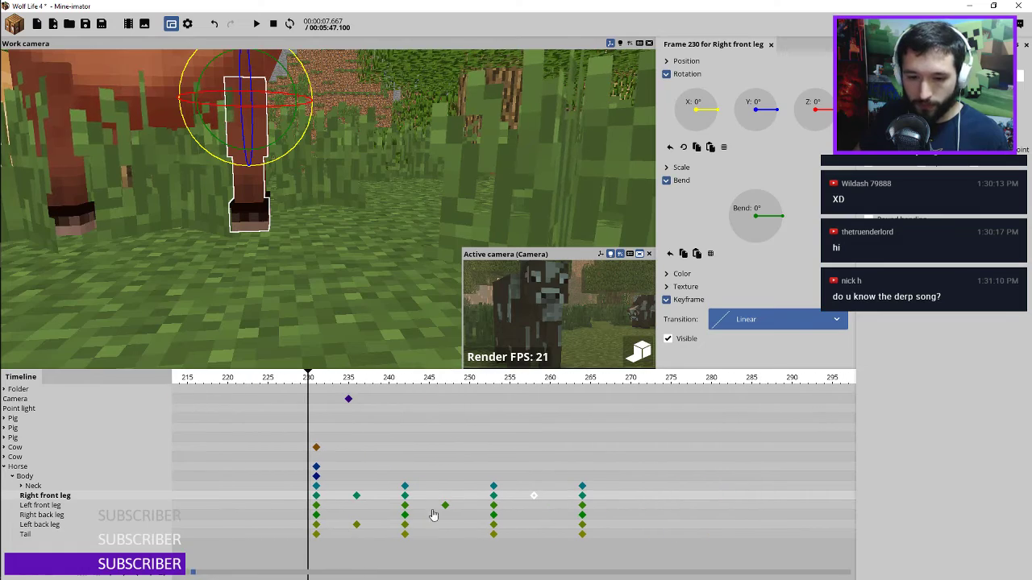
{"action": "left_click", "coordinate": [365, 526]}
{"action": "right_click_drag", "start_coordinate": [341, 239], "coordinate": [273, 95]}
{"action": "left_click_drag", "start_coordinate": [272, 96], "coordinate": [264, 76]}
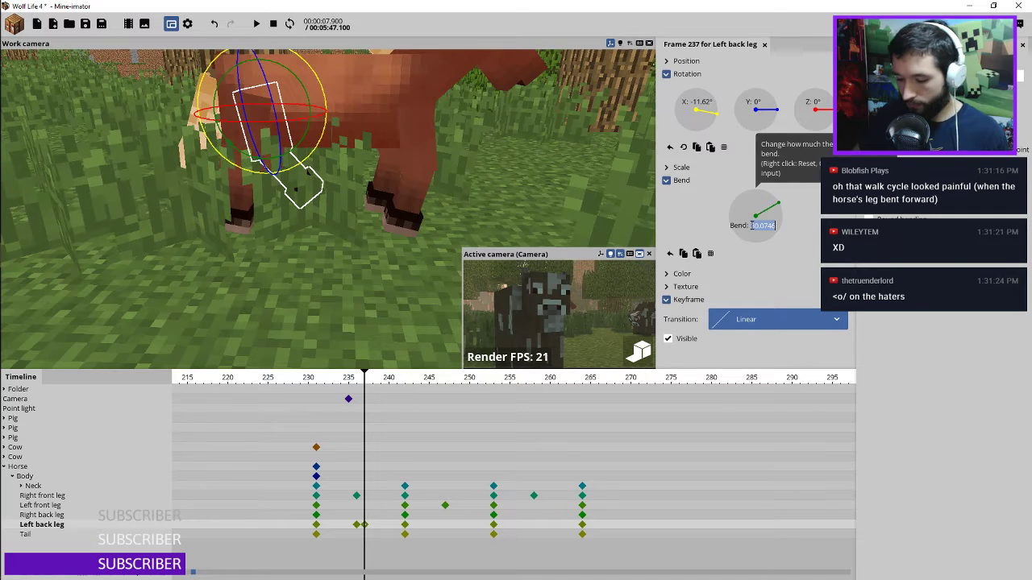
{"action": "right_click", "coordinate": [752, 229]}
{"action": "type", "text": "20"}
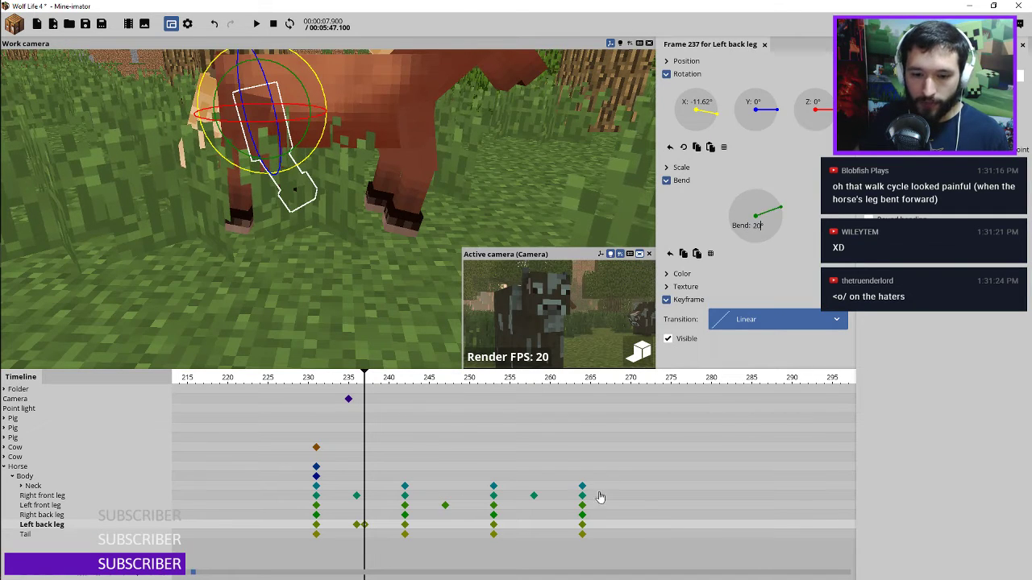
Discard the left back leg's frame 237 keyframe and set its bend at frame 236 to 20°
{"action": "left_click", "coordinate": [360, 530]}
{"action": "left_click", "coordinate": [356, 524]}
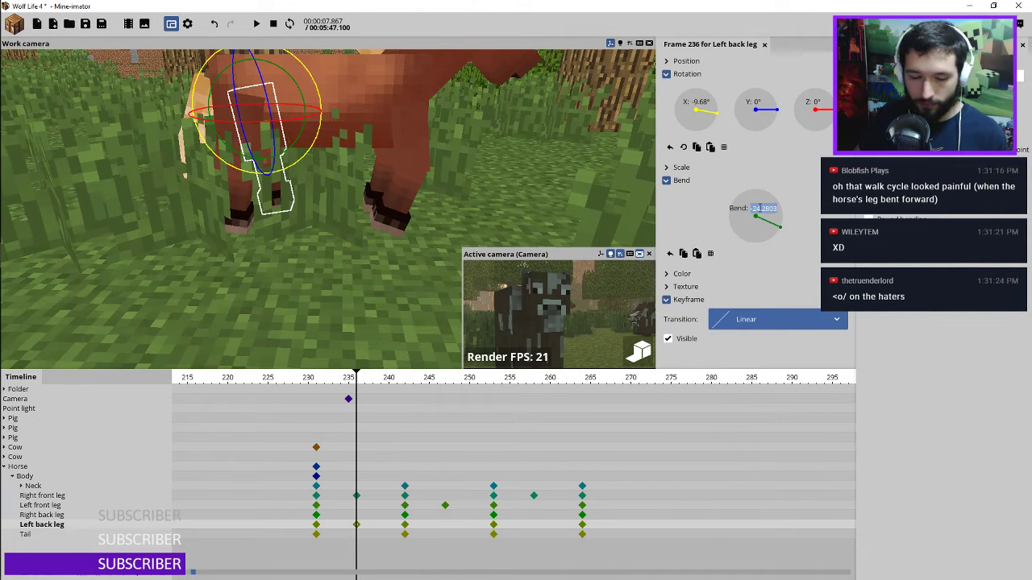
{"action": "double_click", "coordinate": [757, 211]}
{"action": "type", "text": "20"}
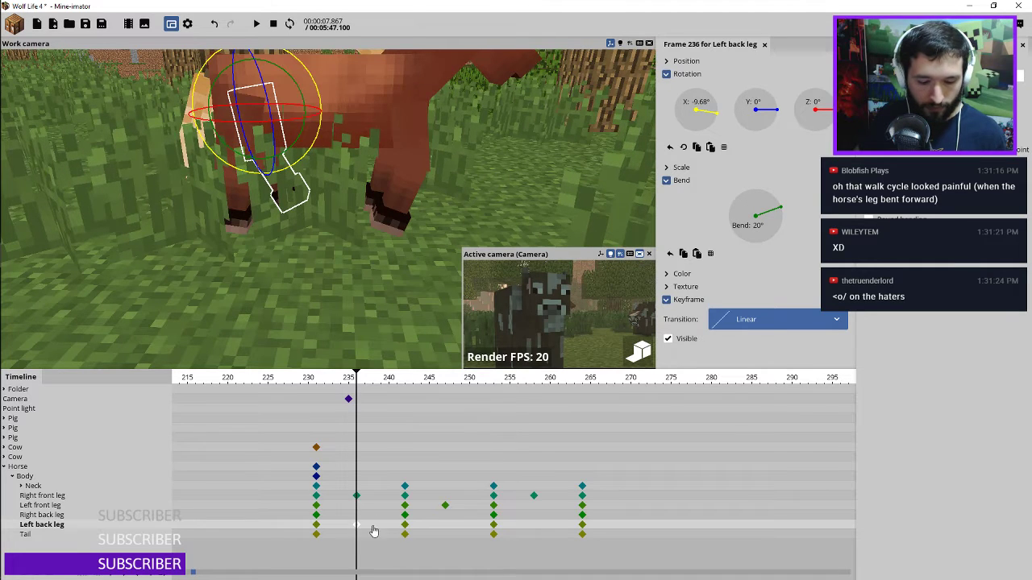
Copy the left back leg's frame 236 bend keyframe to the right back leg at frame 247 and the left back leg at frame 258
{"action": "left_click", "coordinate": [445, 515]}
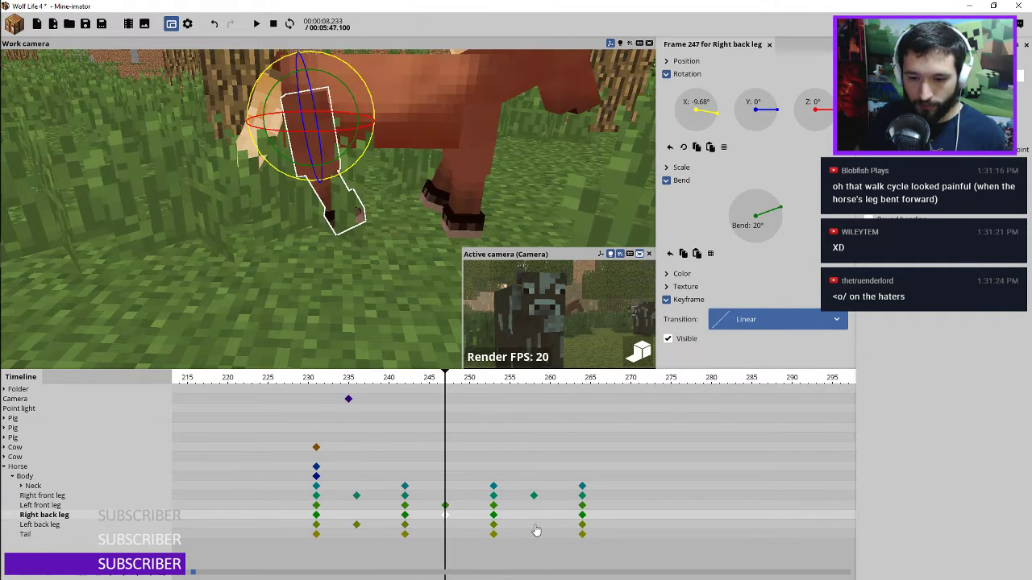
{"action": "left_click", "coordinate": [535, 525]}
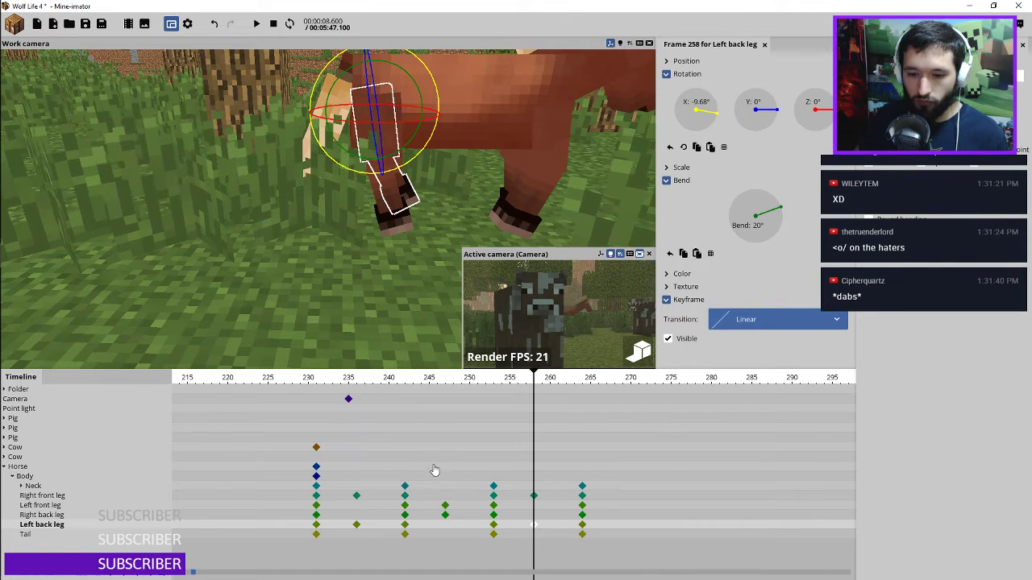
Try extending the walk by pasting a copy of the horse's neck, leg and tail keyframes from frames 247–264 starting at frame 269
{"action": "left_click_drag", "start_coordinate": [430, 464], "coordinate": [606, 543]}
{"action": "key", "text": "ctrl+c"}
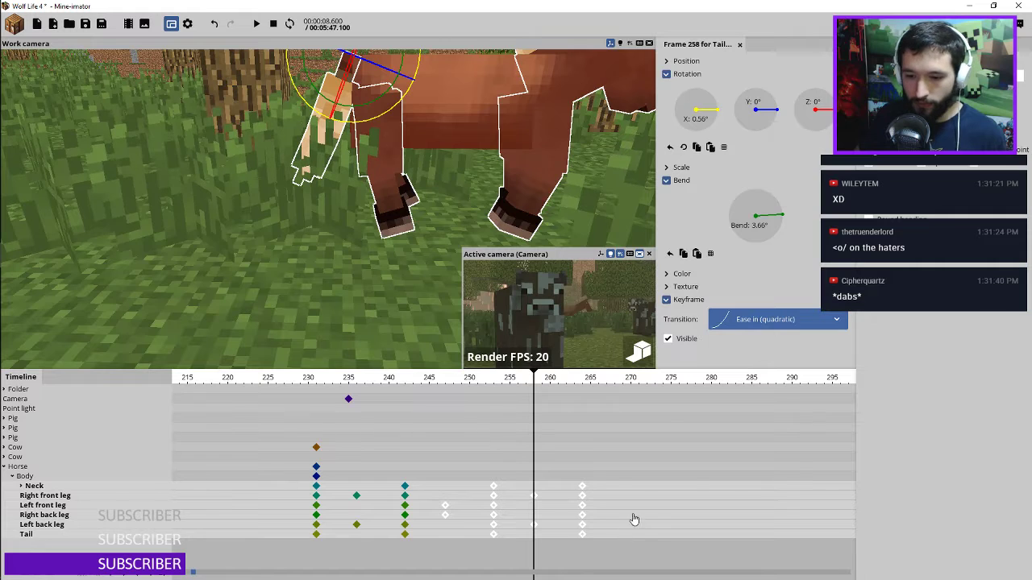
{"action": "key", "text": "ctrl+v"}
{"action": "left_click_drag", "start_coordinate": [650, 517], "coordinate": [617, 528]}
{"action": "scroll", "coordinate": [616, 520], "scroll_direction": "down", "scroll_amount": 3}
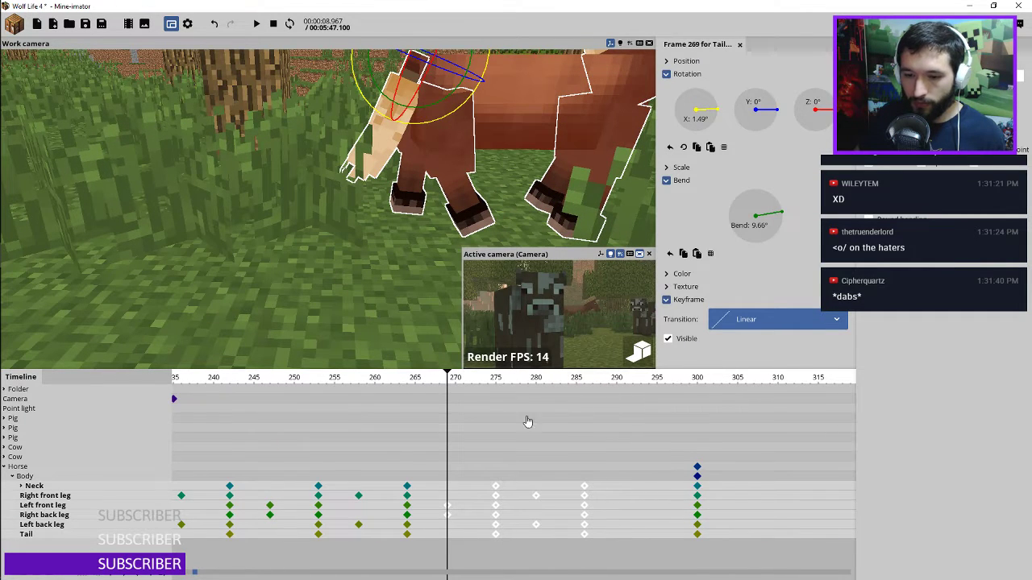
Play back the walk from frame 227 several times to review the bending back legs
{"action": "scroll", "coordinate": [456, 462], "scroll_direction": "down", "scroll_amount": 2, "text": "ctrl"}
{"action": "left_click_drag", "start_coordinate": [333, 377], "coordinate": [298, 379]}
{"action": "key", "text": "space"}
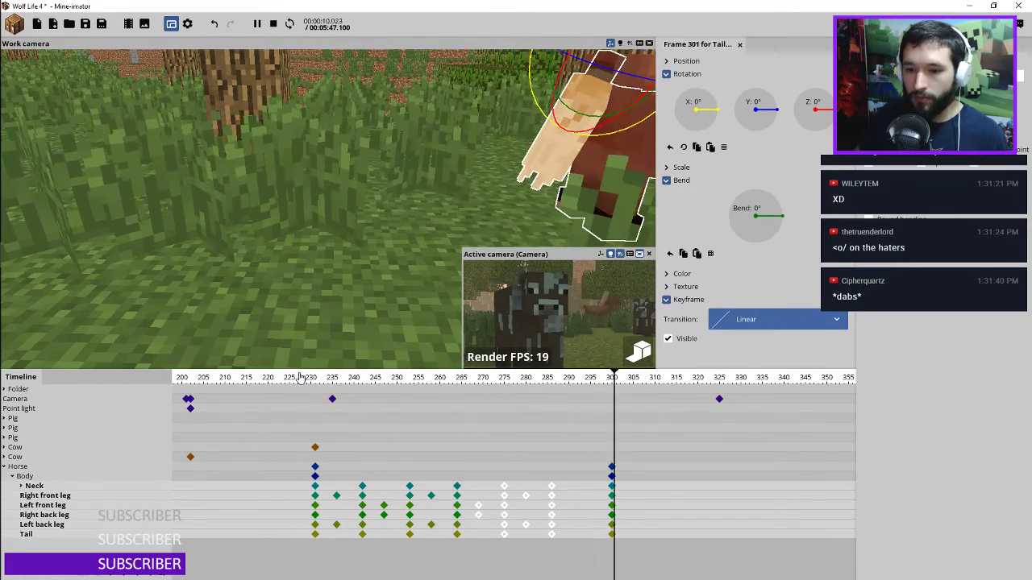
{"action": "left_click", "coordinate": [314, 378]}
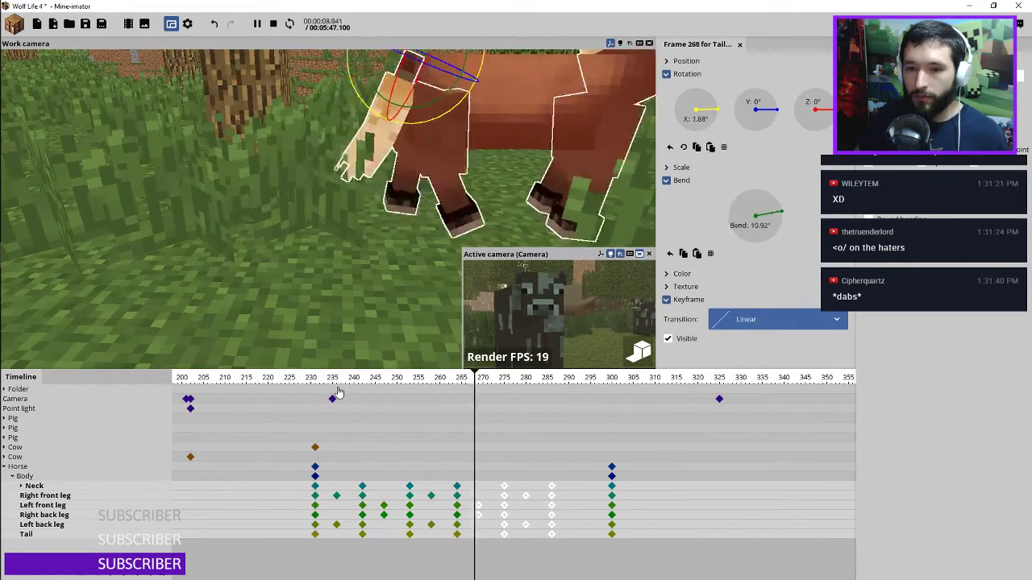
{"action": "key", "text": "space"}
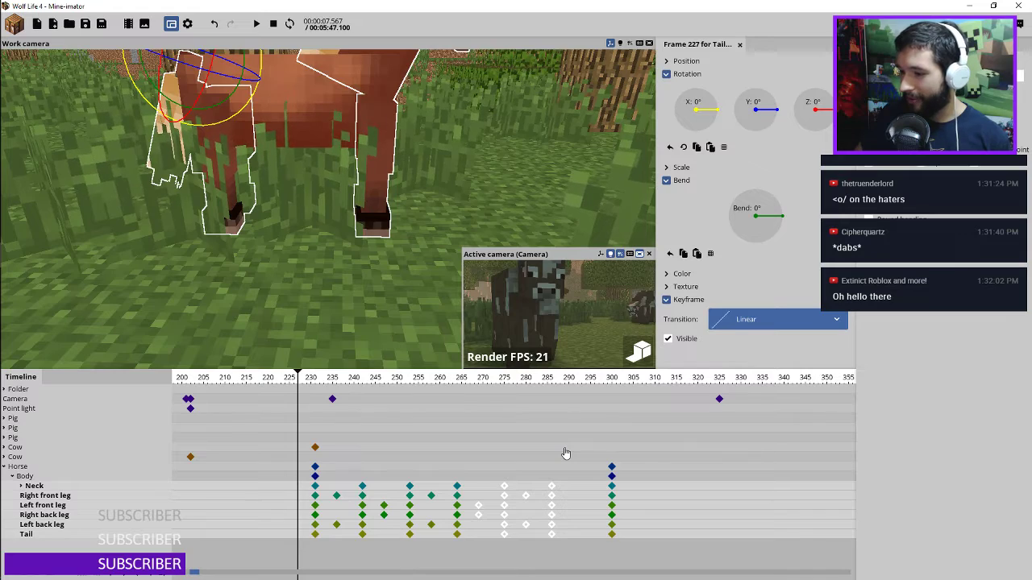
{"action": "key", "text": "space"}
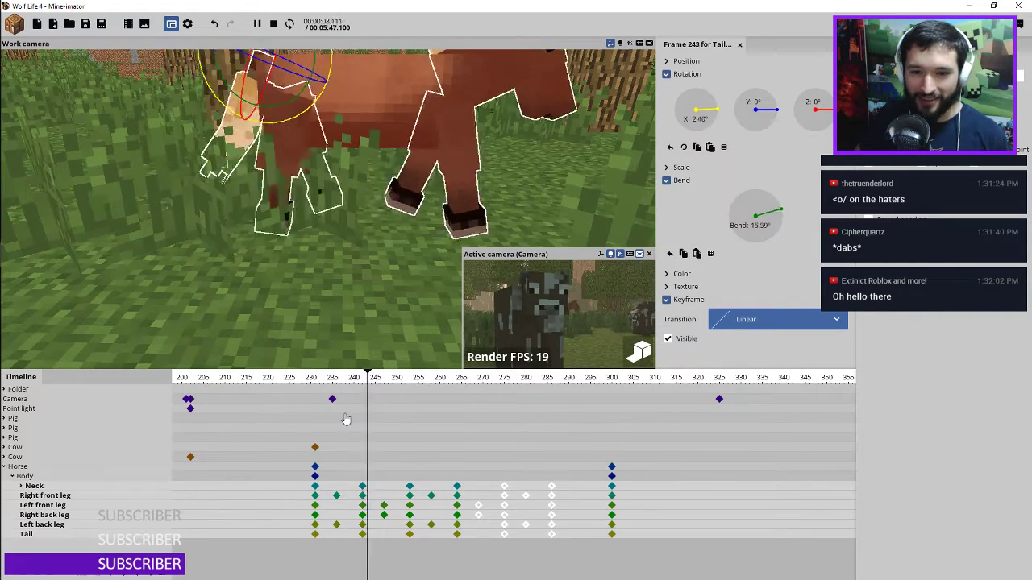
{"action": "key", "text": "space"}
{"action": "key", "text": "space"}
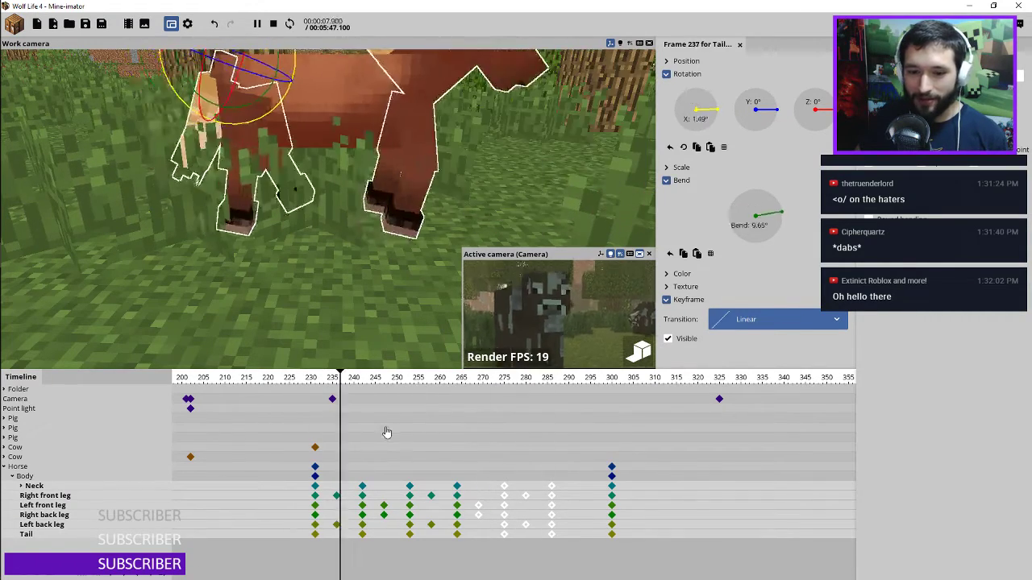
{"action": "key", "text": "space"}
Undo the pasted walk keyframes between frames 269 and 286
{"action": "left_click_drag", "start_coordinate": [368, 385], "coordinate": [482, 384]}
{"action": "left_click_drag", "start_coordinate": [505, 491], "coordinate": [411, 491]}
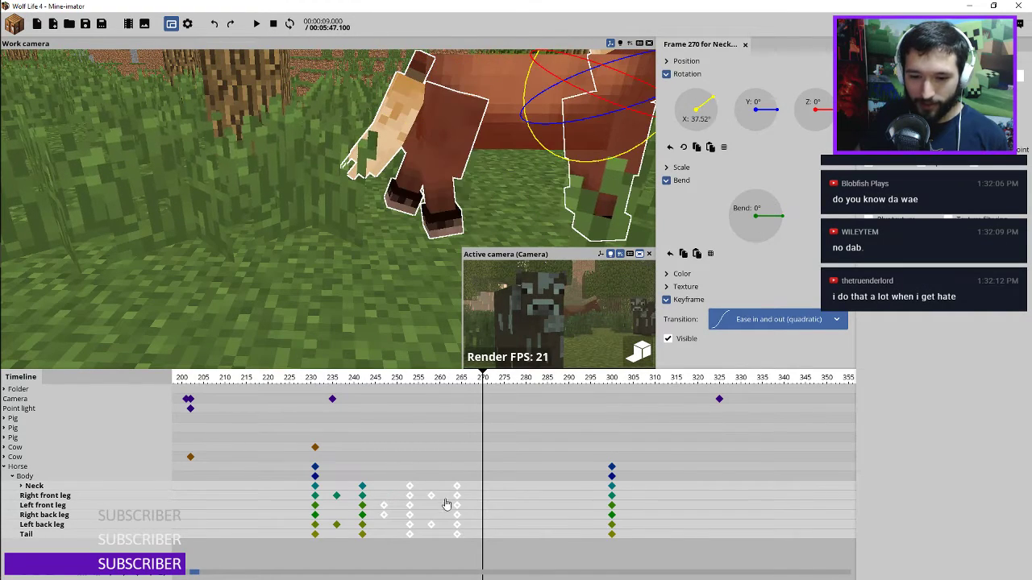
{"action": "left_click", "coordinate": [433, 458]}
Compare the horse's leg and neck poses at frames 231, 242, 253 and 264 to check where the walk cycle repeats
{"action": "mouse_move", "coordinate": [379, 380]}
{"action": "left_mouse_down"}
{"action": "mouse_move", "coordinate": [326, 380]}
{"action": "mouse_move", "coordinate": [363, 384]}
{"action": "left_mouse_up"}
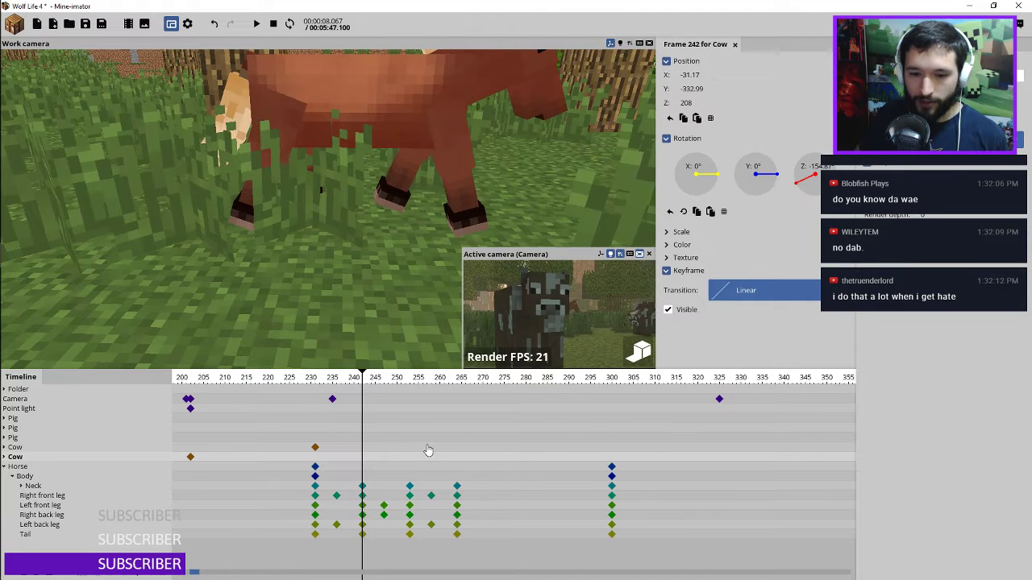
{"action": "left_click", "coordinate": [458, 380]}
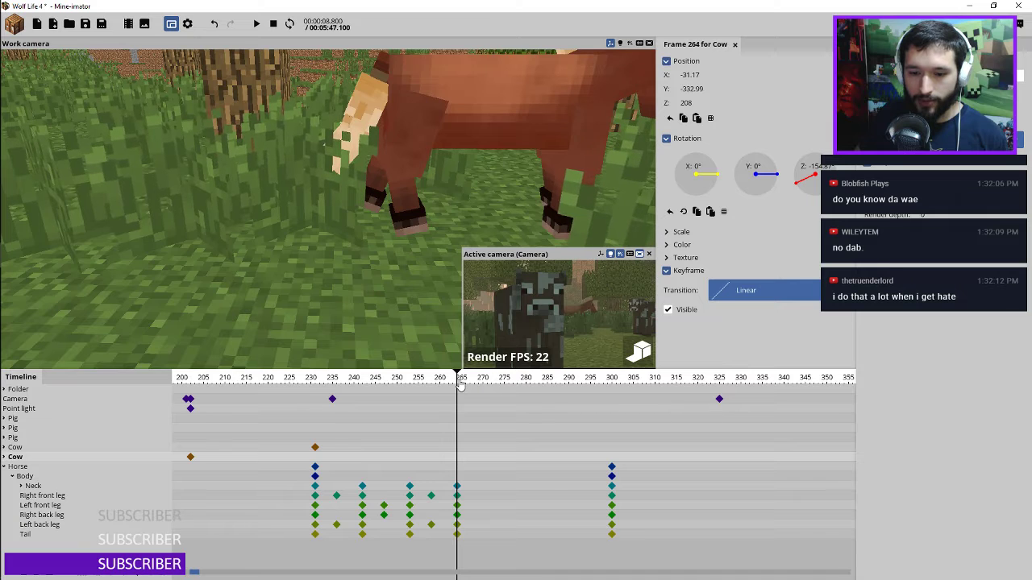
{"action": "left_click_drag", "start_coordinate": [460, 385], "coordinate": [361, 501]}
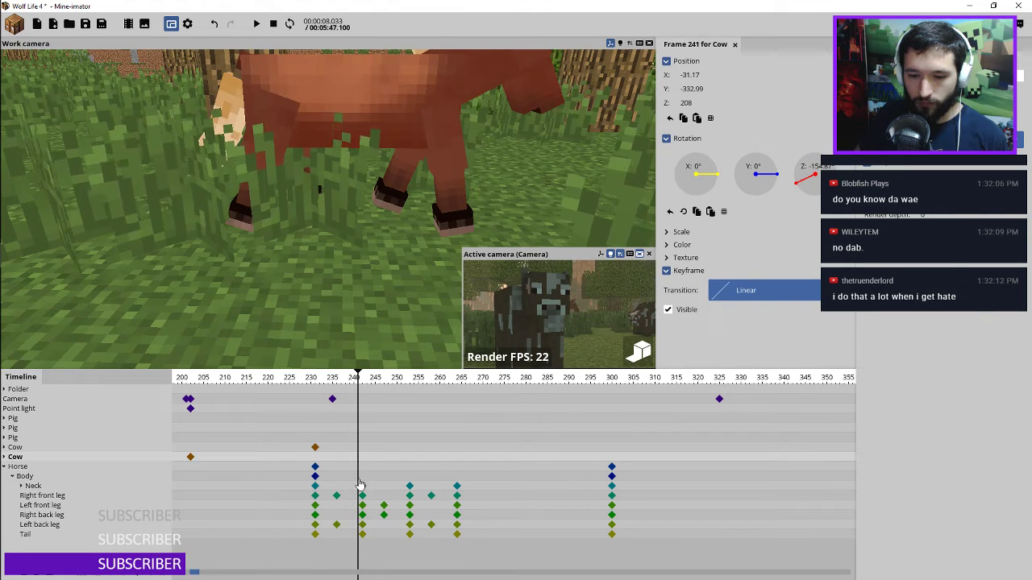
{"action": "left_click", "coordinate": [362, 486]}
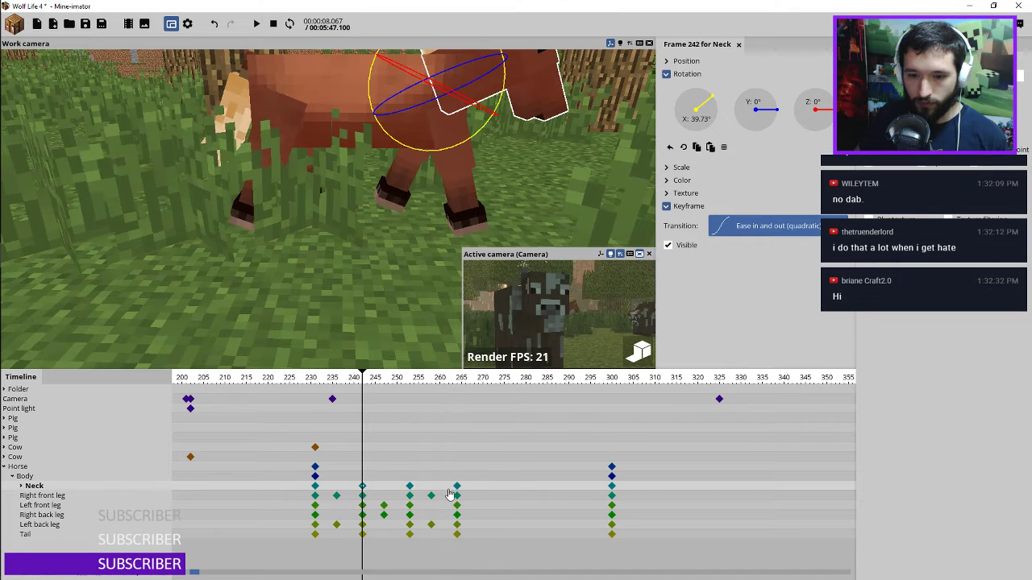
{"action": "left_click", "coordinate": [457, 488]}
{"action": "left_click", "coordinate": [409, 488]}
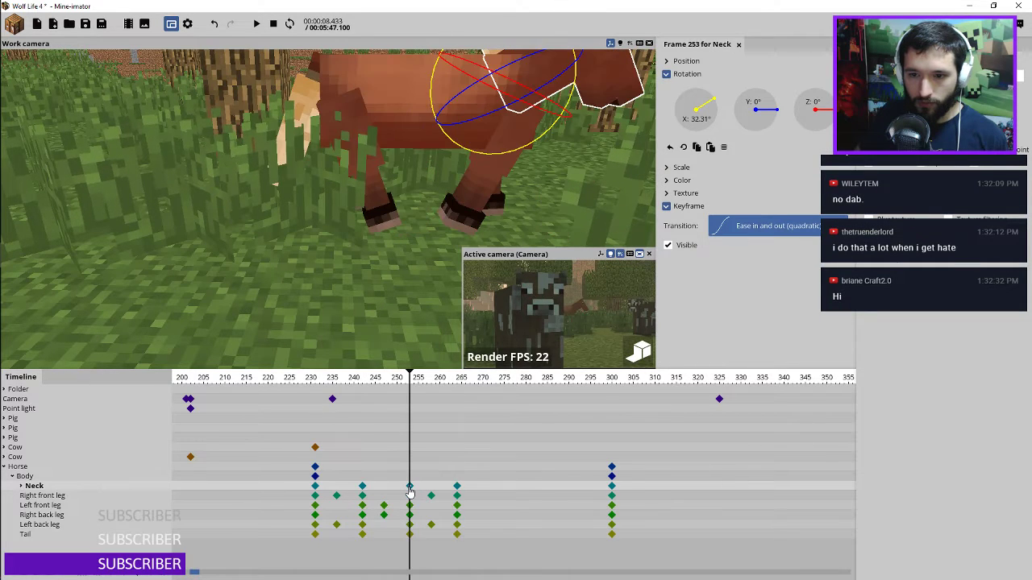
{"action": "left_click", "coordinate": [362, 487]}
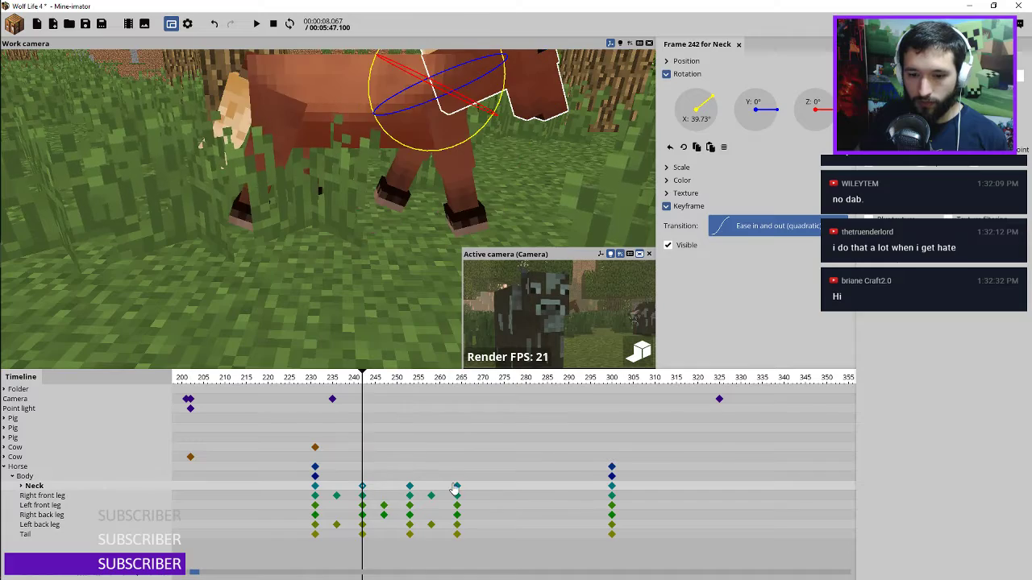
{"action": "left_click", "coordinate": [456, 488]}
{"action": "left_click_drag", "start_coordinate": [367, 237], "coordinate": [375, 194]}
{"action": "scroll", "coordinate": [377, 243], "scroll_direction": "up", "scroll_amount": 2}
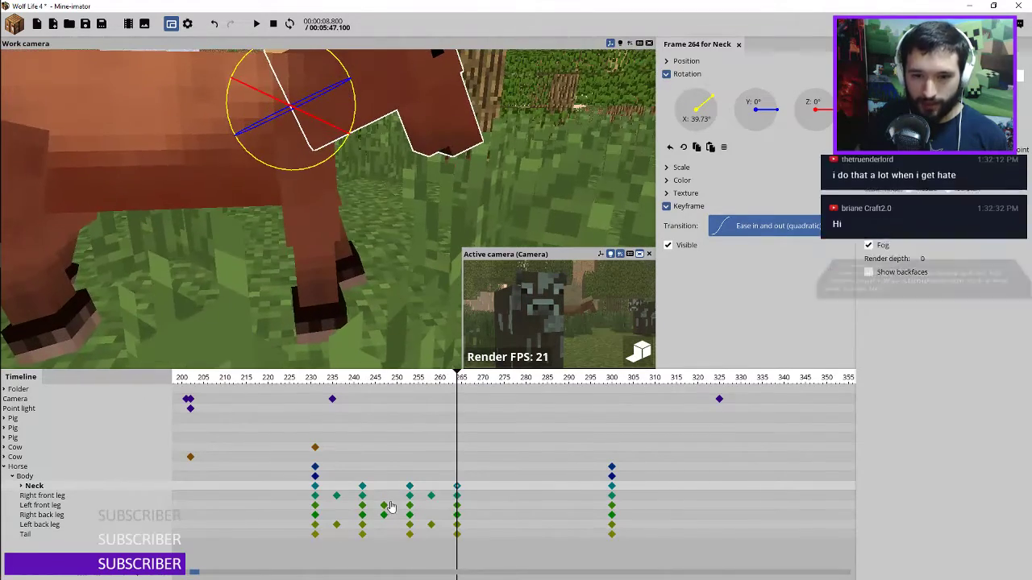
{"action": "left_click", "coordinate": [362, 488]}
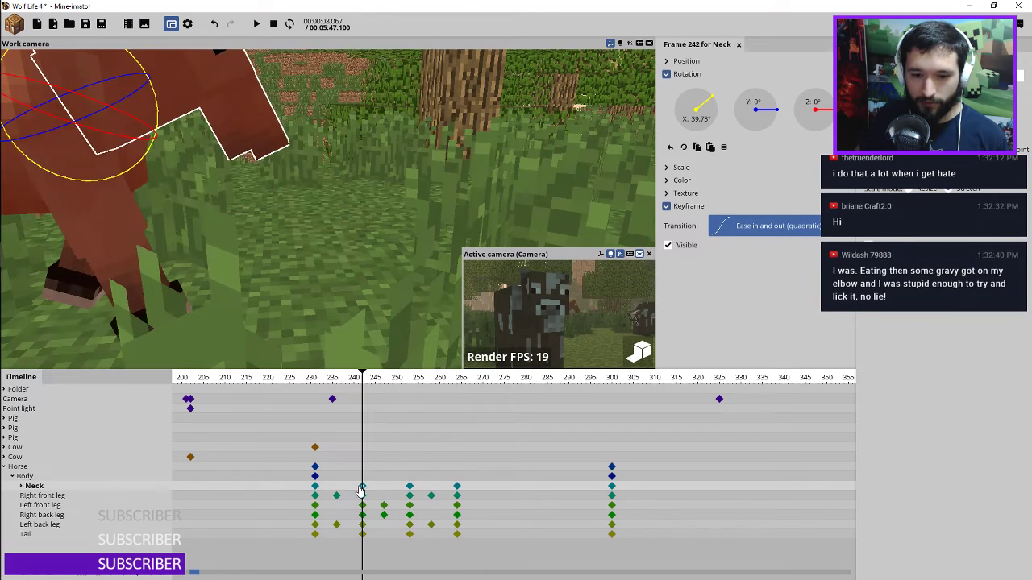
{"action": "left_click", "coordinate": [315, 487]}
{"action": "left_click", "coordinate": [362, 493]}
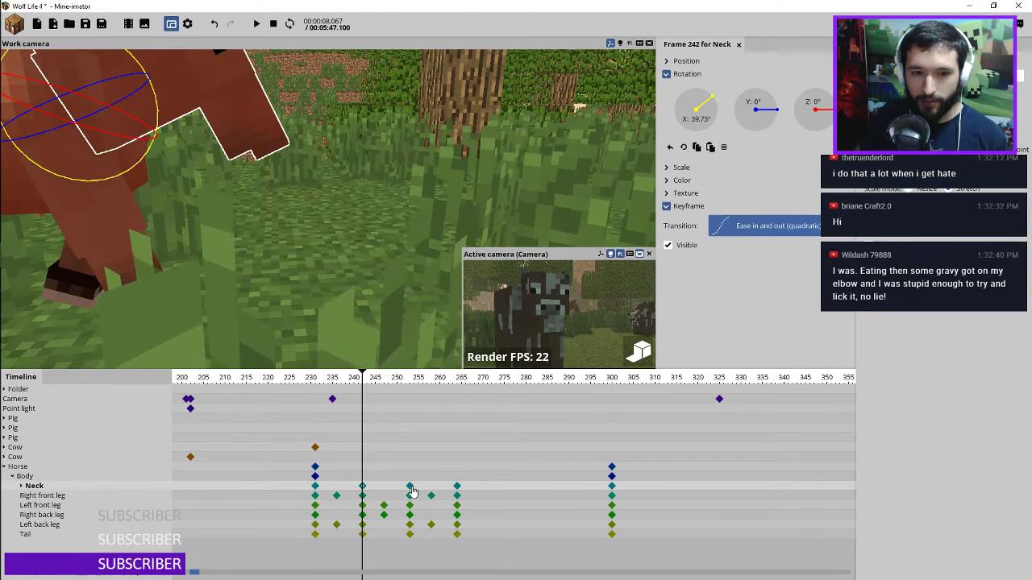
{"action": "left_click", "coordinate": [410, 491]}
{"action": "scroll", "coordinate": [327, 238], "scroll_direction": "up", "scroll_amount": 1}
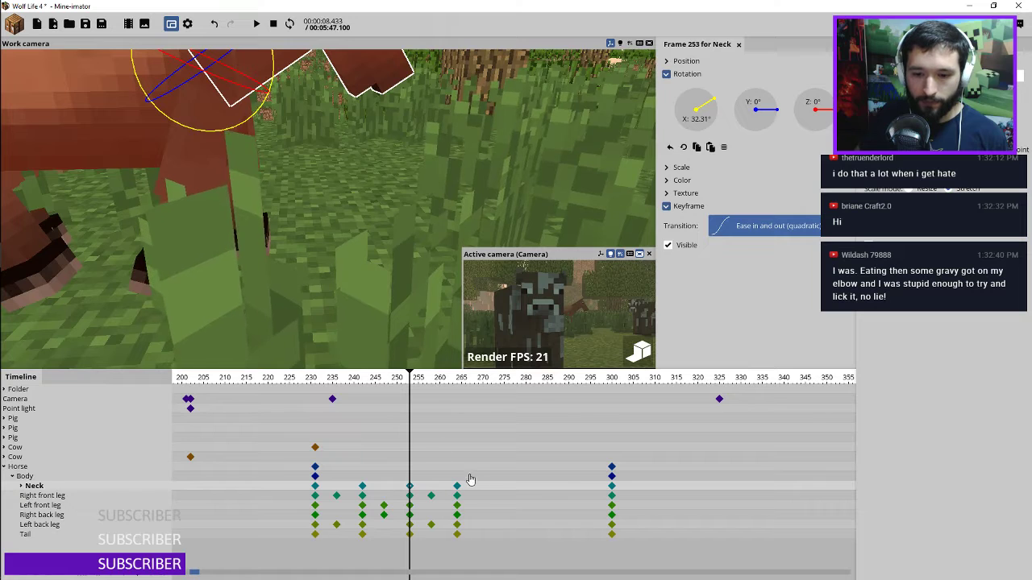
Replace the horse's neck, leg and tail keyframes at frame 264 with a copy of the frame 242–258 keyframes starting at frame 264
{"action": "left_click_drag", "start_coordinate": [468, 478], "coordinate": [450, 547]}
{"action": "key", "text": "Delete"}
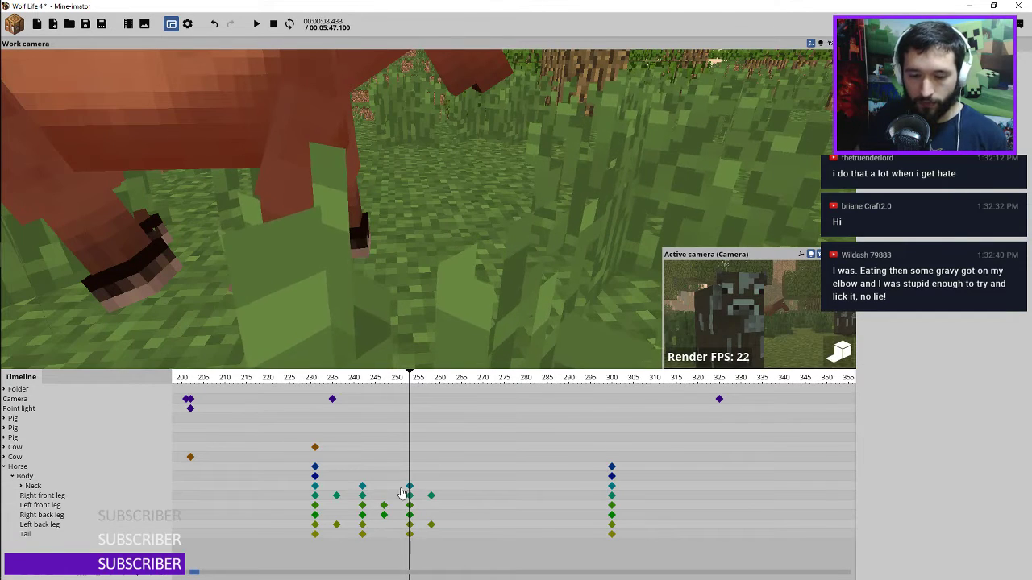
{"action": "left_click_drag", "start_coordinate": [359, 481], "coordinate": [464, 541]}
{"action": "key", "text": "ctrl+c"}
{"action": "key", "text": "ctrl+v"}
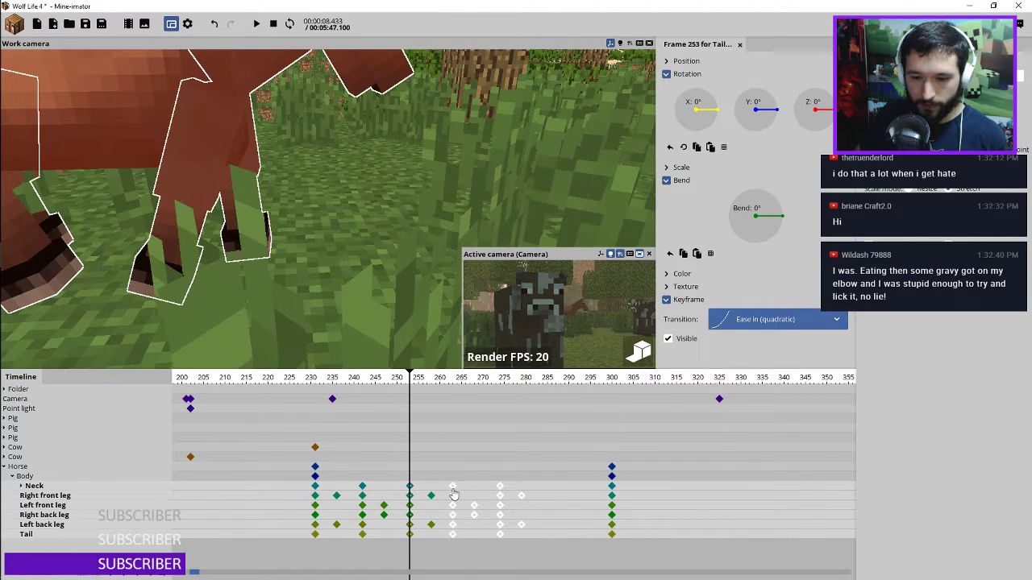
{"action": "scroll", "coordinate": [453, 493], "scroll_direction": "up", "scroll_amount": 3, "text": "ctrl"}
{"action": "left_click", "coordinate": [462, 491]}
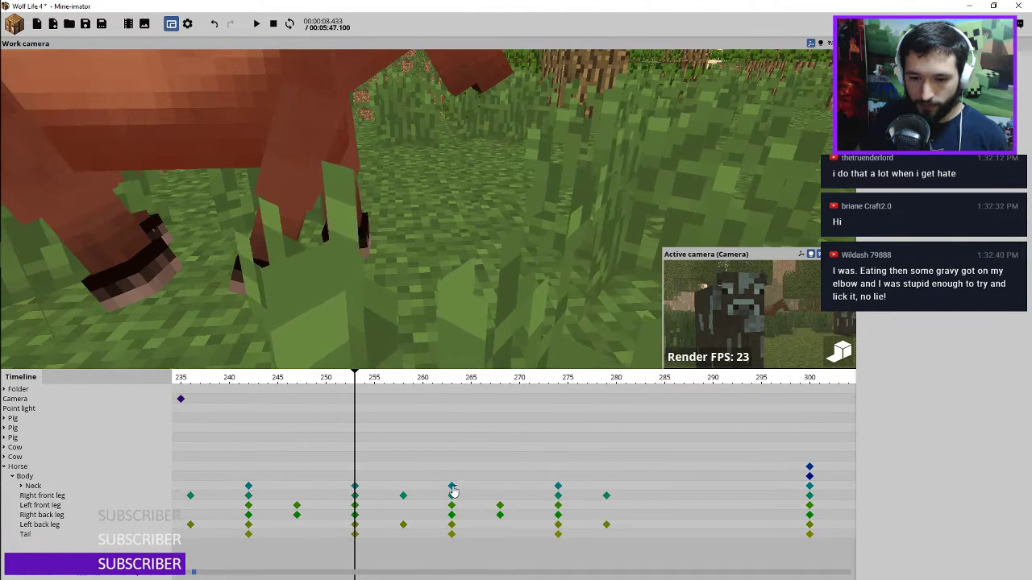
{"action": "left_click", "coordinate": [453, 493]}
{"action": "left_click_drag", "start_coordinate": [431, 473], "coordinate": [642, 554]}
{"action": "left_click_drag", "start_coordinate": [453, 487], "coordinate": [463, 488]}
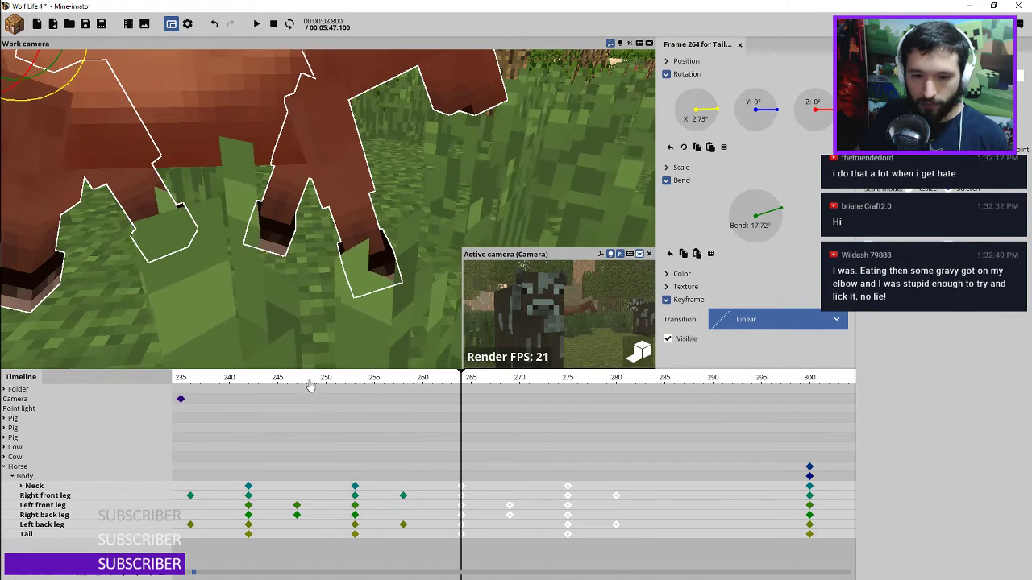
Play back the extended walk from about frame 239
{"action": "left_click", "coordinate": [216, 376]}
{"action": "key", "text": "space"}
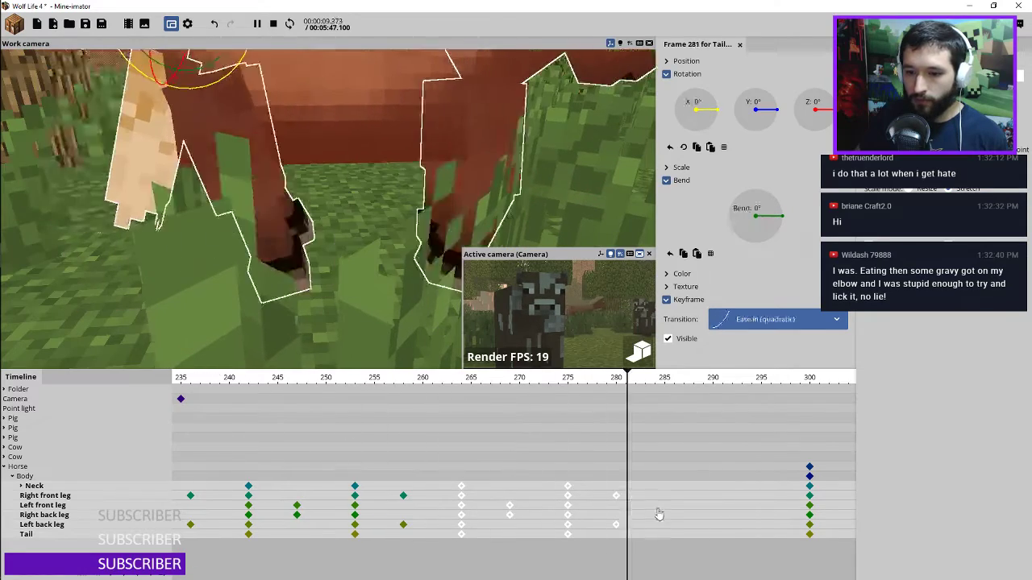
{"action": "key", "text": "space"}
Paste the walk keyframes again starting at frame 284, deleting the copy's last right front leg and left back leg keyframes
{"action": "key", "text": "ctrl+v"}
{"action": "left_click_drag", "start_coordinate": [675, 490], "coordinate": [640, 490]}
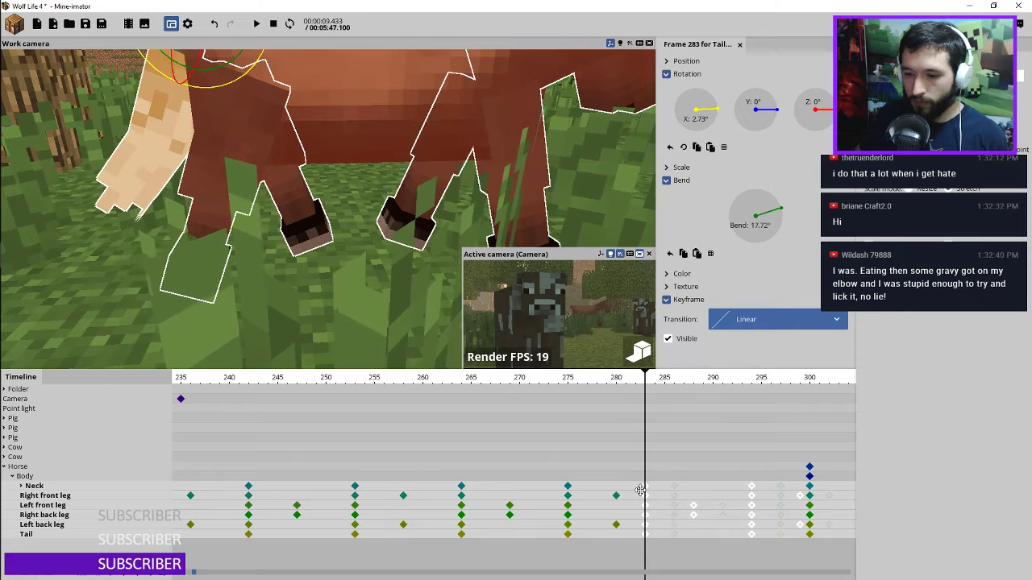
{"action": "left_click_drag", "start_coordinate": [783, 478], "coordinate": [801, 541]}
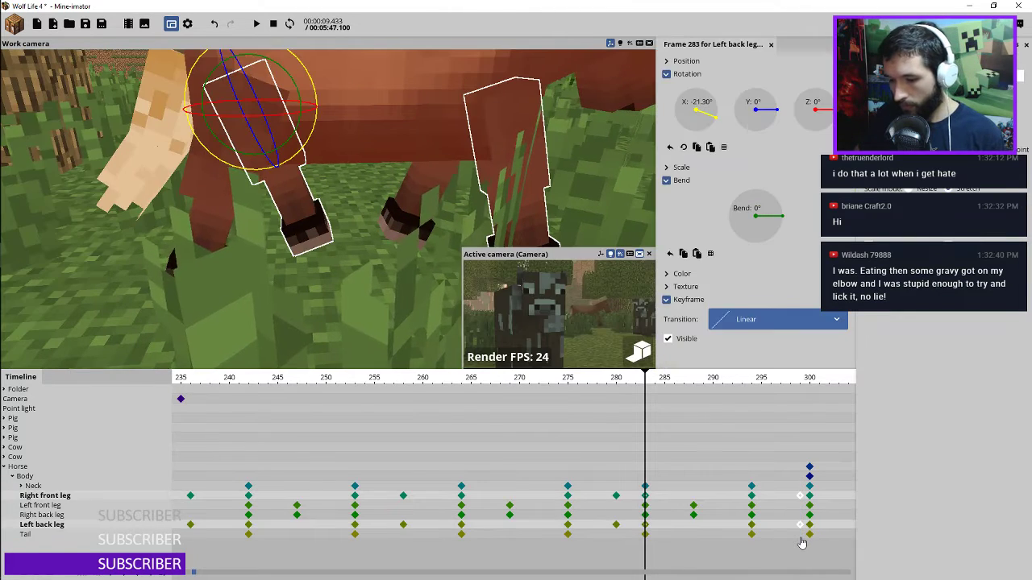
{"action": "key", "text": "Delete"}
{"action": "left_click_drag", "start_coordinate": [640, 462], "coordinate": [657, 490]}
{"action": "key", "text": "space"}
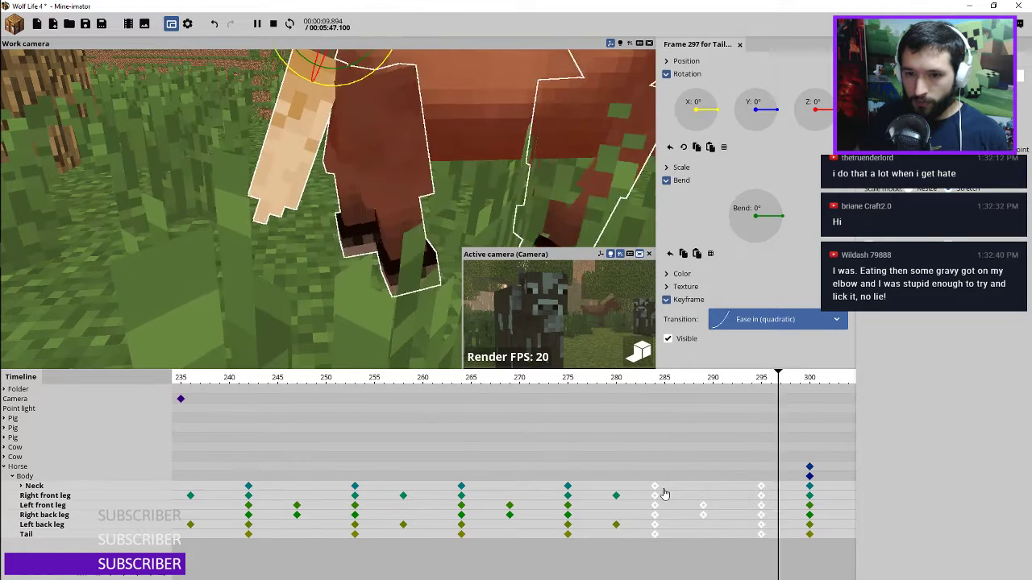
{"action": "key", "text": "space"}
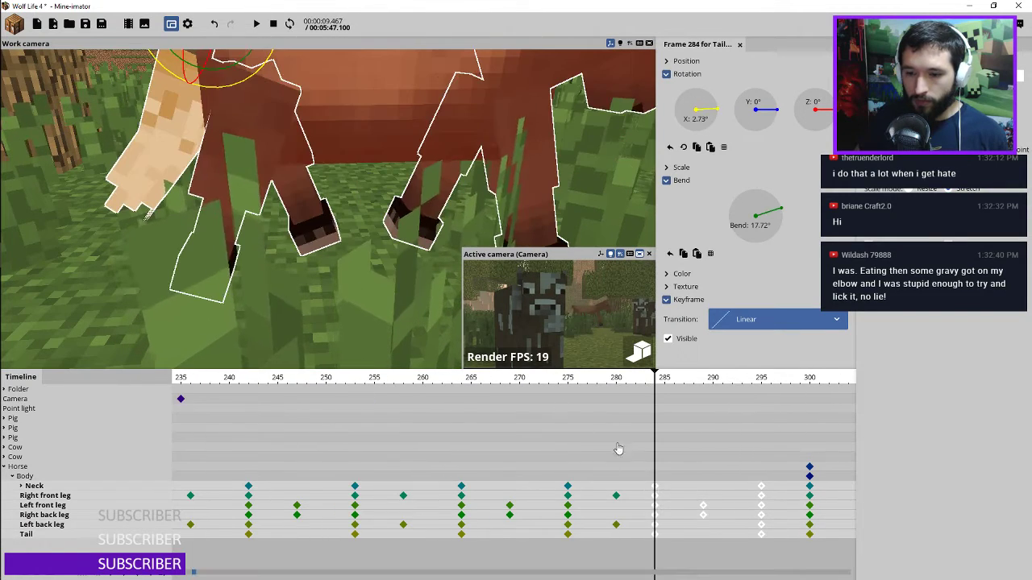
{"action": "scroll", "coordinate": [618, 489], "scroll_direction": "right", "scroll_amount": 4}
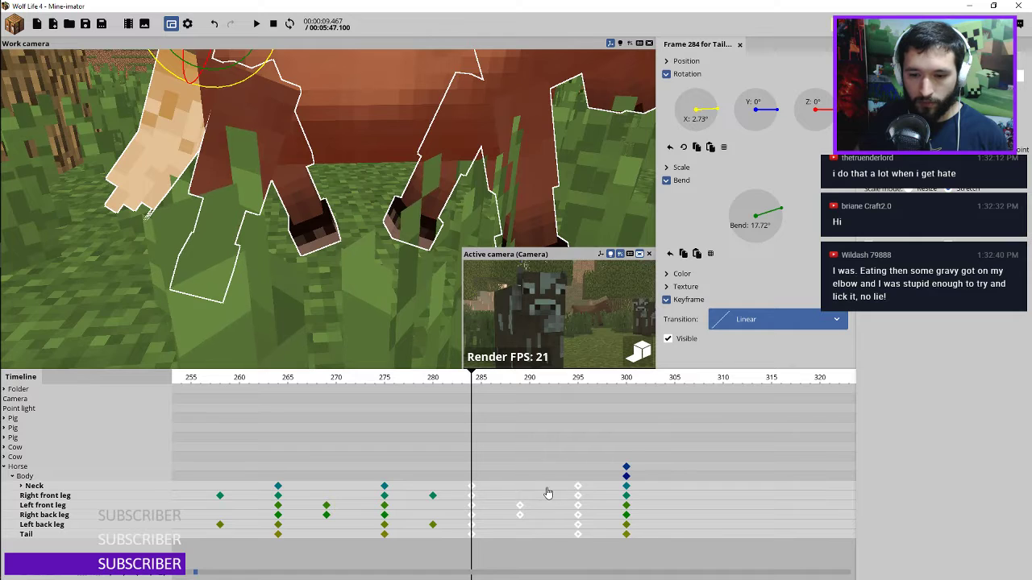
Set the transition of the neck keyframes from frame 231 to 295 to Ease in and out (sine)
{"action": "scroll", "coordinate": [583, 489], "scroll_direction": "down", "scroll_amount": 3, "text": "ctrl"}
{"action": "left_click_drag", "start_coordinate": [589, 485], "coordinate": [265, 490]}
{"action": "left_click", "coordinate": [778, 227]}
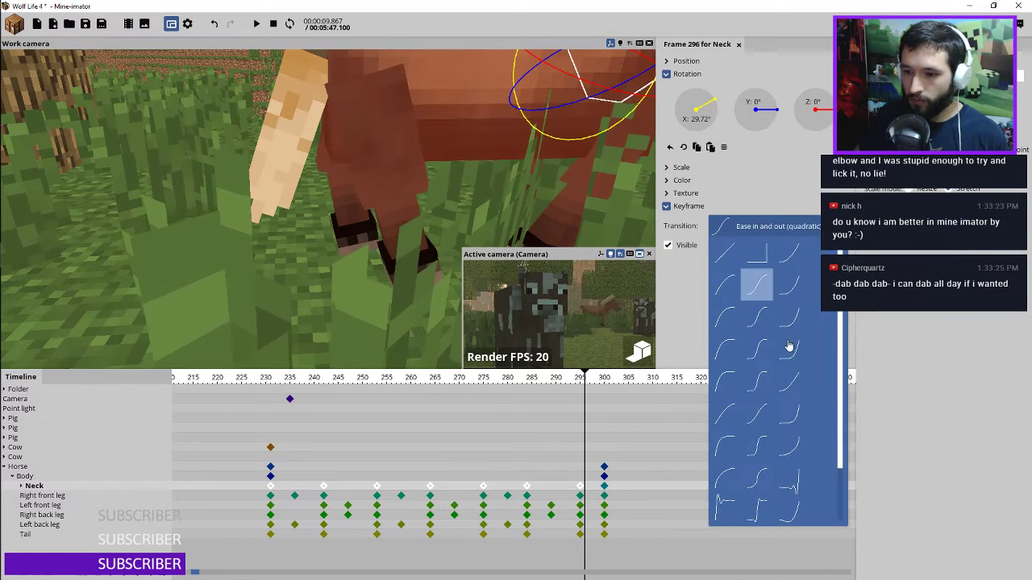
{"action": "left_click", "coordinate": [755, 412]}
{"action": "key", "text": "space"}
{"action": "key", "text": "space"}
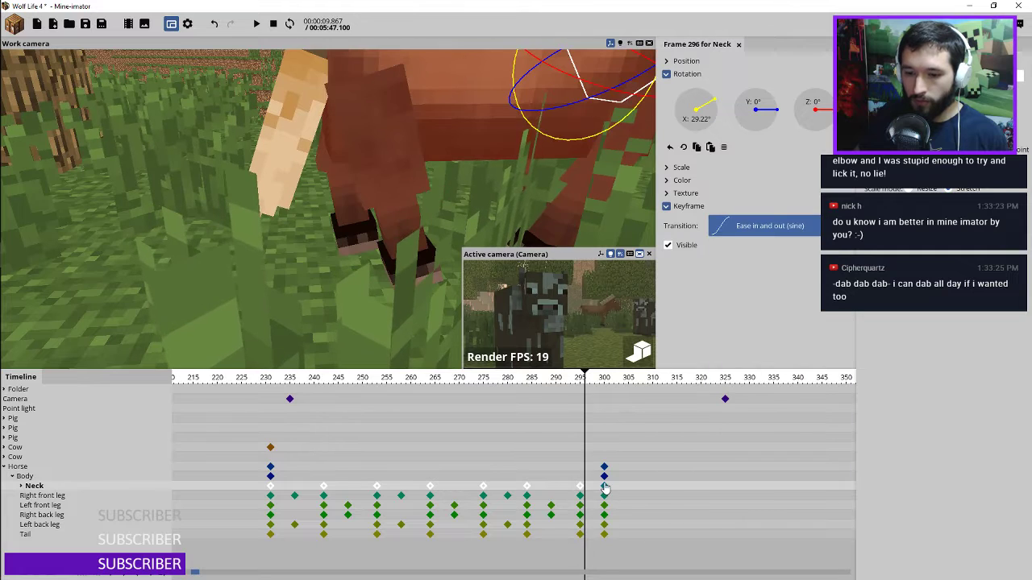
Move the neck's frame 300 keyframe to frame 310 and its frame 295 keyframe to frame 290, playing back the result
{"action": "left_click", "coordinate": [605, 487]}
{"action": "left_click_drag", "start_coordinate": [613, 487], "coordinate": [652, 481]}
{"action": "left_click", "coordinate": [555, 380]}
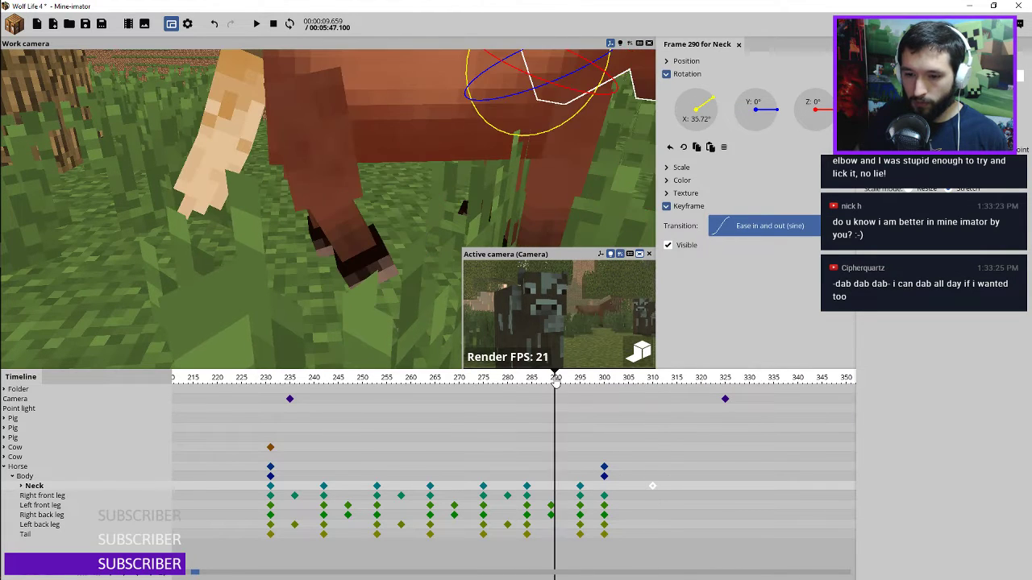
{"action": "key", "text": "space"}
{"action": "key", "text": "space"}
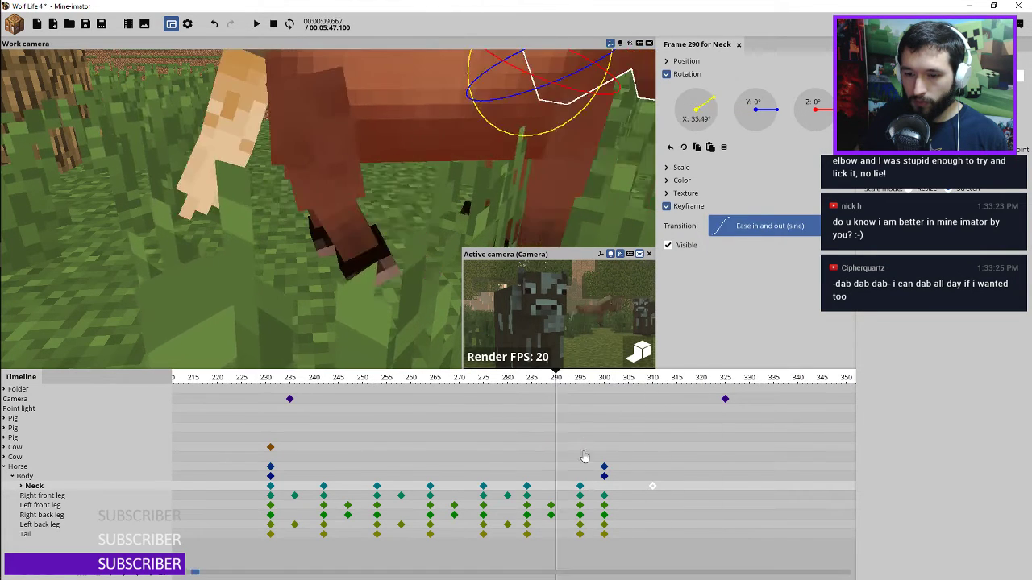
{"action": "left_click_drag", "start_coordinate": [580, 488], "coordinate": [555, 488]}
{"action": "key", "text": "space"}
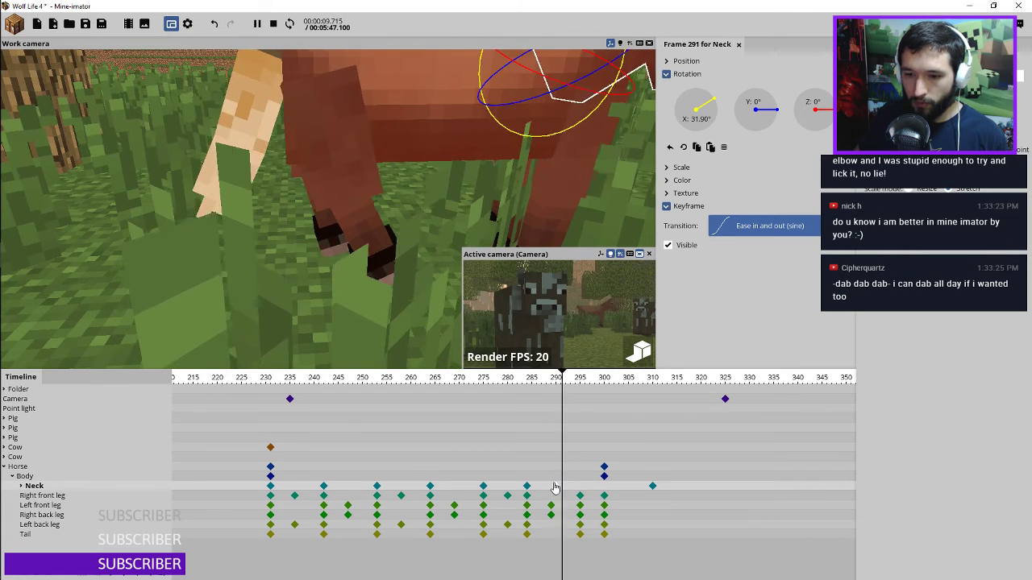
Move the horse neck's last two keyframes to frames 292 and 305 and save the project
{"action": "key", "text": "space"}
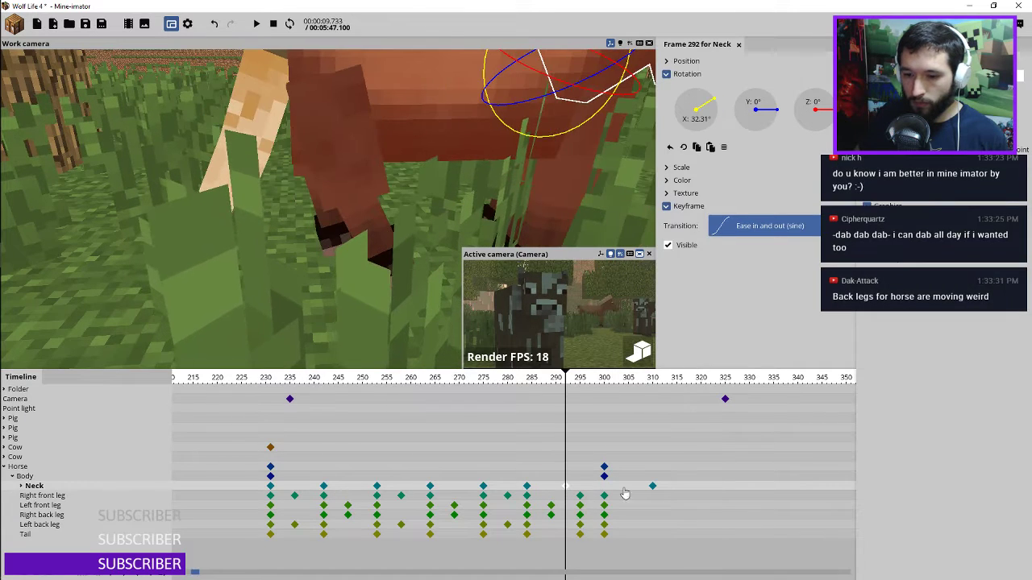
{"action": "left_click_drag", "start_coordinate": [654, 490], "coordinate": [626, 485]}
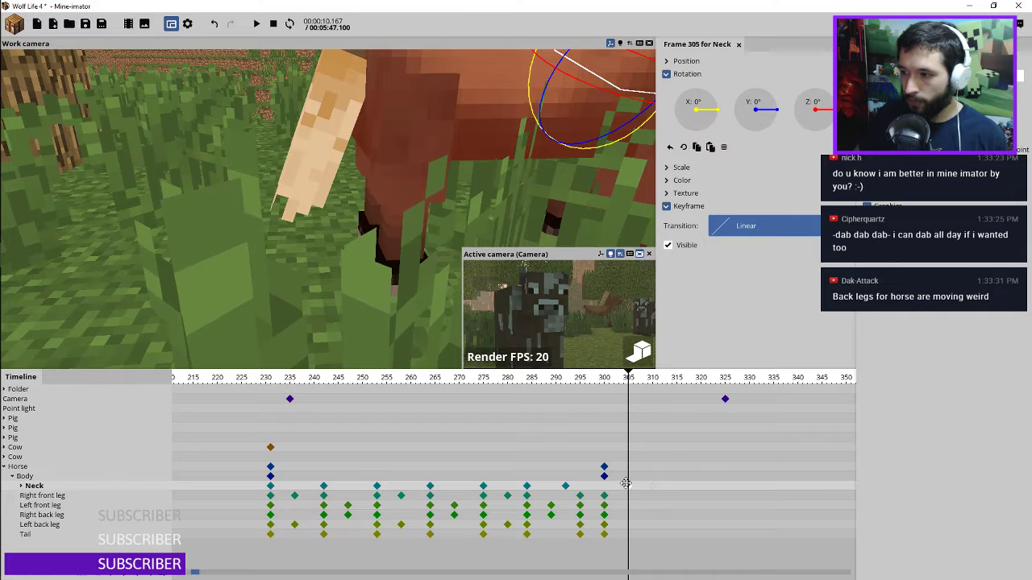
{"action": "key", "text": "ctrl+s"}
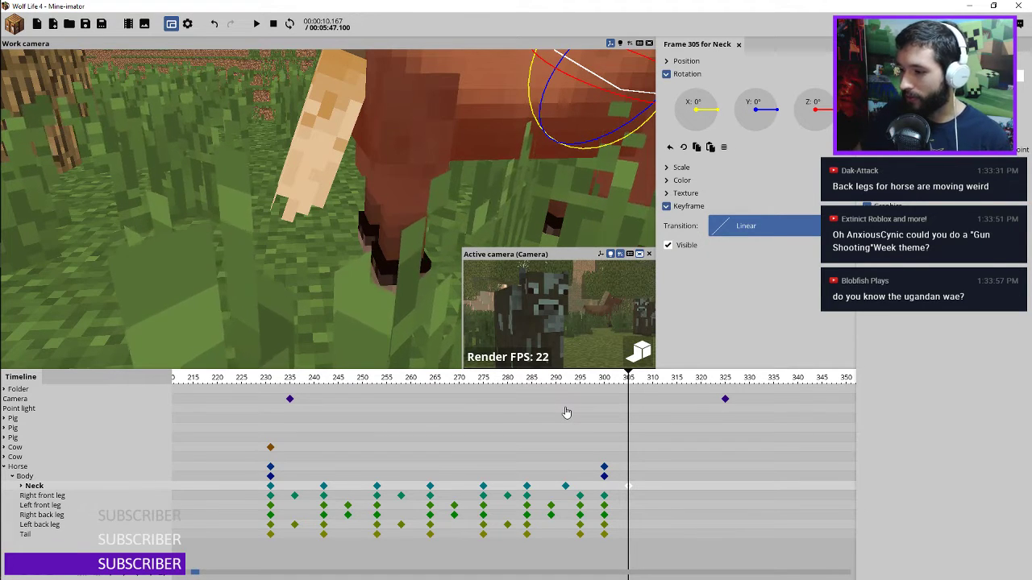
Play back the whole horse walk from about frame 235 and scrub through it to examine the back legs' motion
{"action": "left_click_drag", "start_coordinate": [498, 391], "coordinate": [286, 387]}
{"action": "key", "text": "s"}
{"action": "right_click_drag", "start_coordinate": [339, 187], "coordinate": [359, 239]}
{"action": "key", "text": "space"}
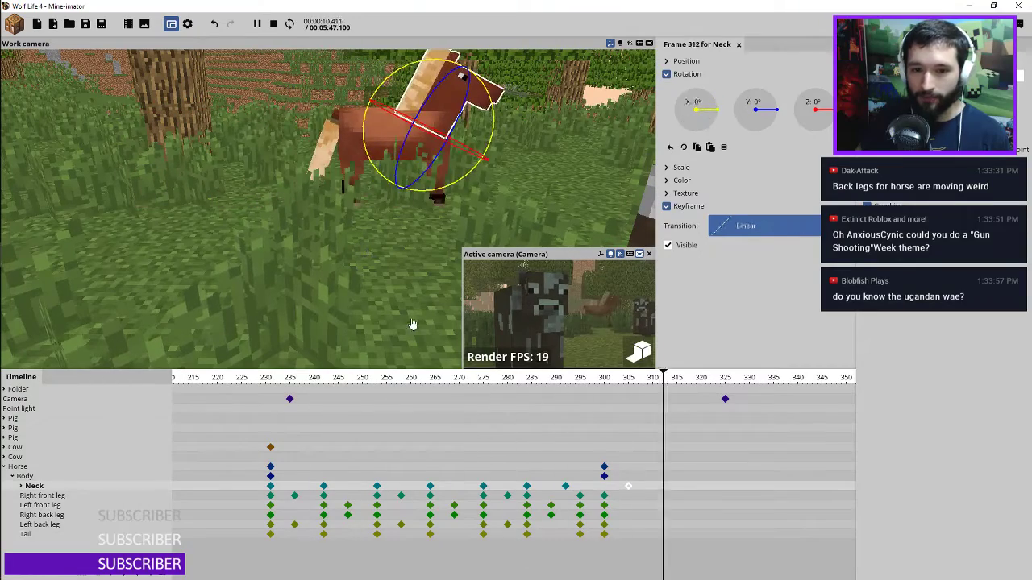
{"action": "key", "text": "space"}
{"action": "left_click", "coordinate": [328, 380]}
{"action": "left_click_drag", "start_coordinate": [354, 380], "coordinate": [391, 380]}
Reset the left back leg's bend to 0° at its frame 275 and frame 253 keyframes
{"action": "left_click", "coordinate": [375, 525]}
{"action": "left_click", "coordinate": [400, 525]}
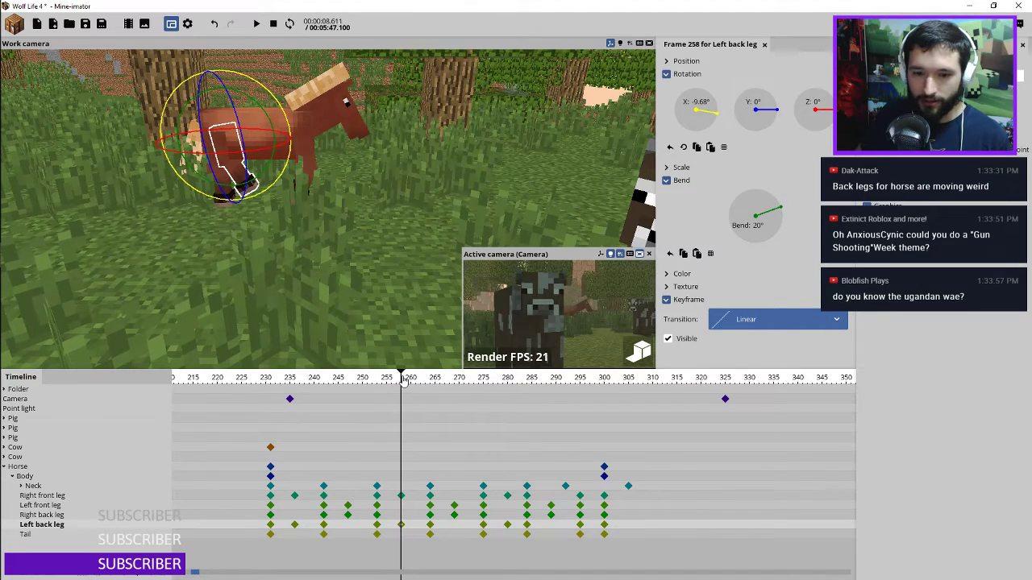
{"action": "left_click_drag", "start_coordinate": [403, 380], "coordinate": [483, 398]}
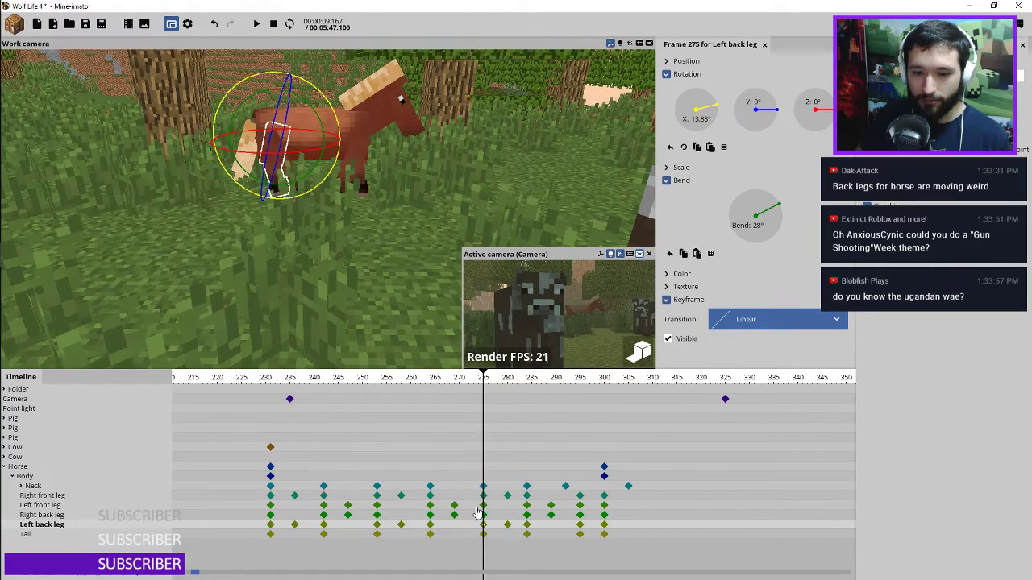
{"action": "right_click", "coordinate": [767, 226]}
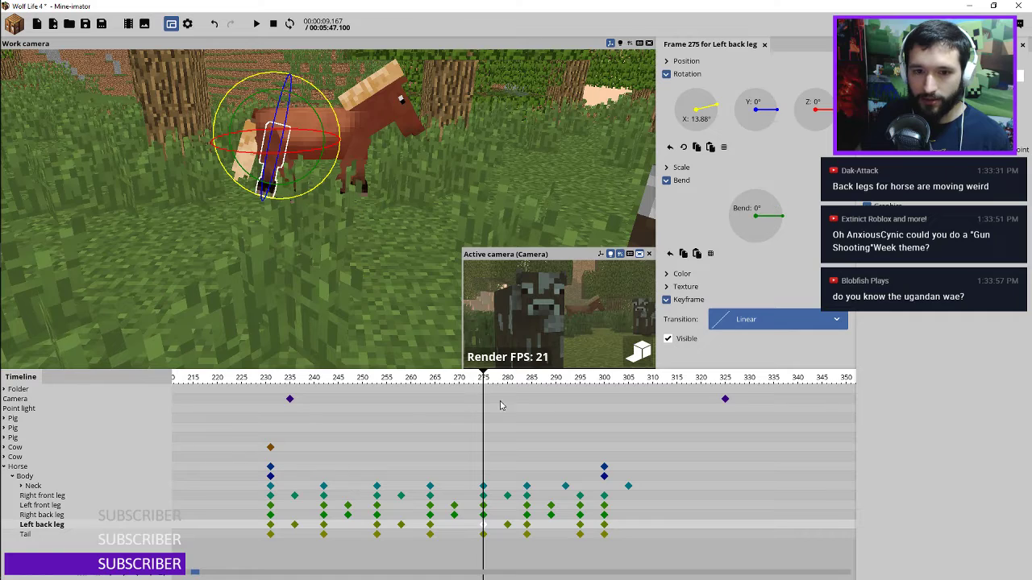
{"action": "left_click", "coordinate": [430, 526]}
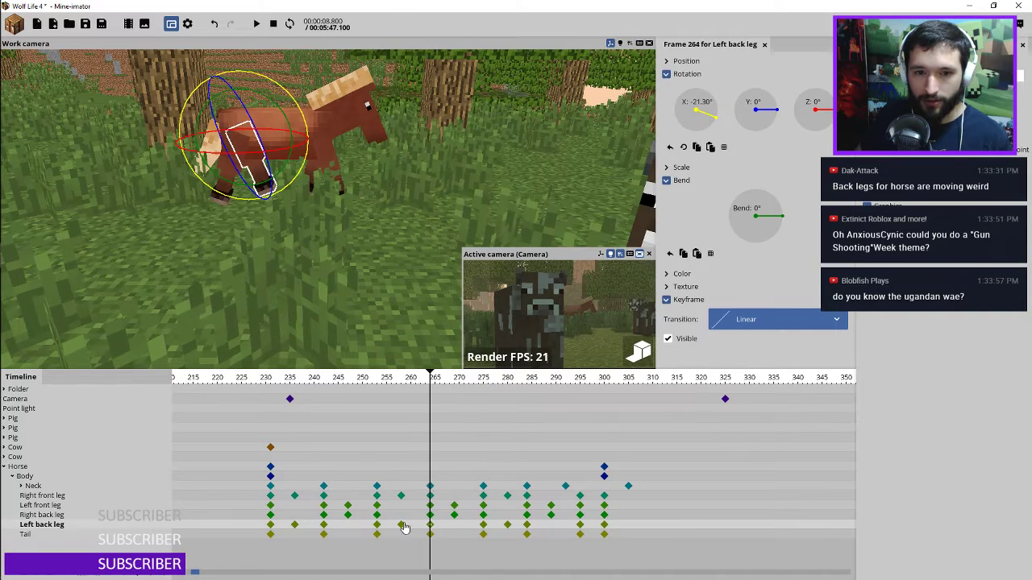
{"action": "left_click", "coordinate": [378, 525]}
{"action": "right_click", "coordinate": [769, 235]}
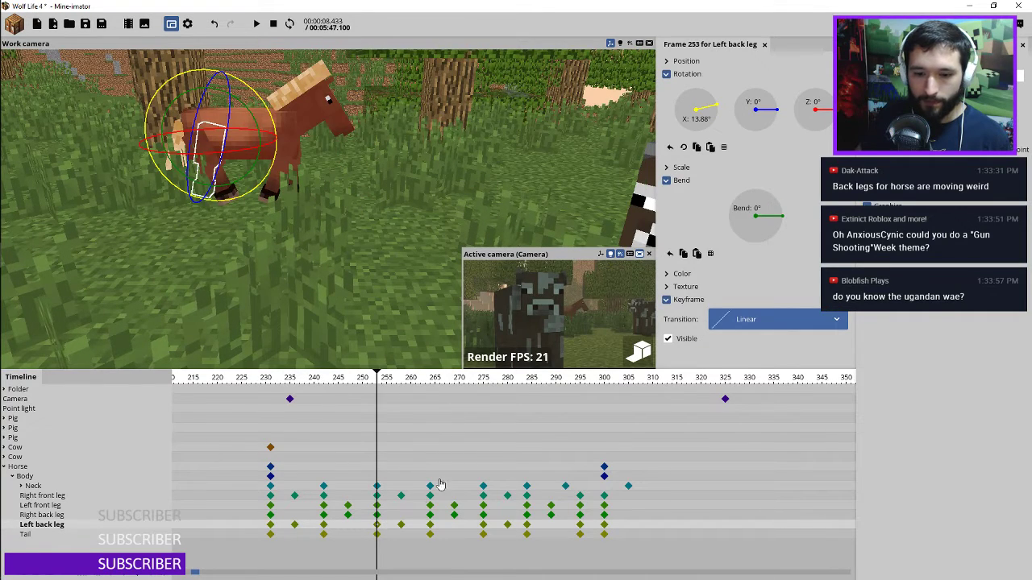
Reset the left back leg's bend to 0° at its frame 295 keyframe and play back the end of the walk
{"action": "left_click", "coordinate": [323, 526]}
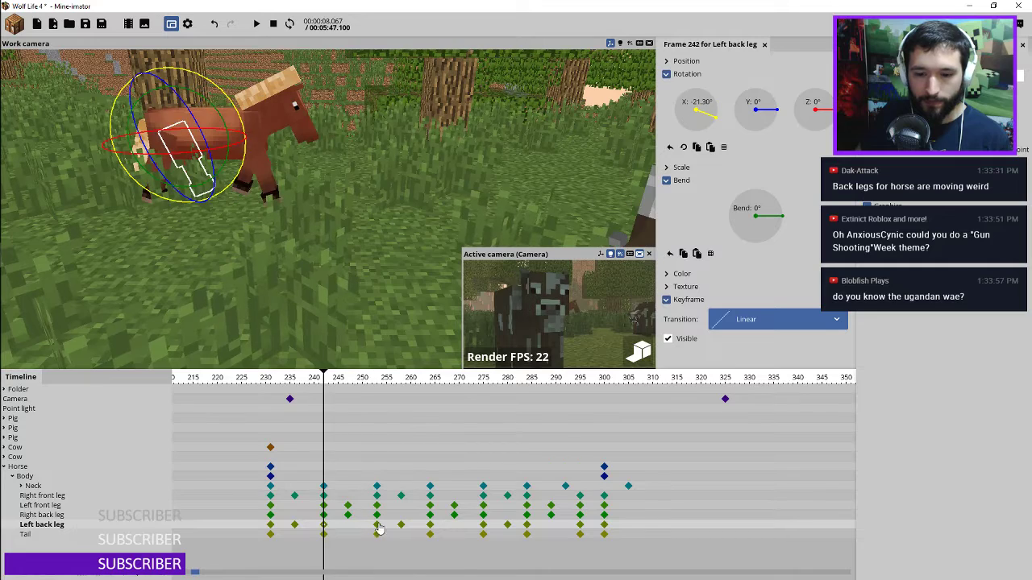
{"action": "left_click", "coordinate": [483, 526]}
{"action": "left_click", "coordinate": [527, 526]}
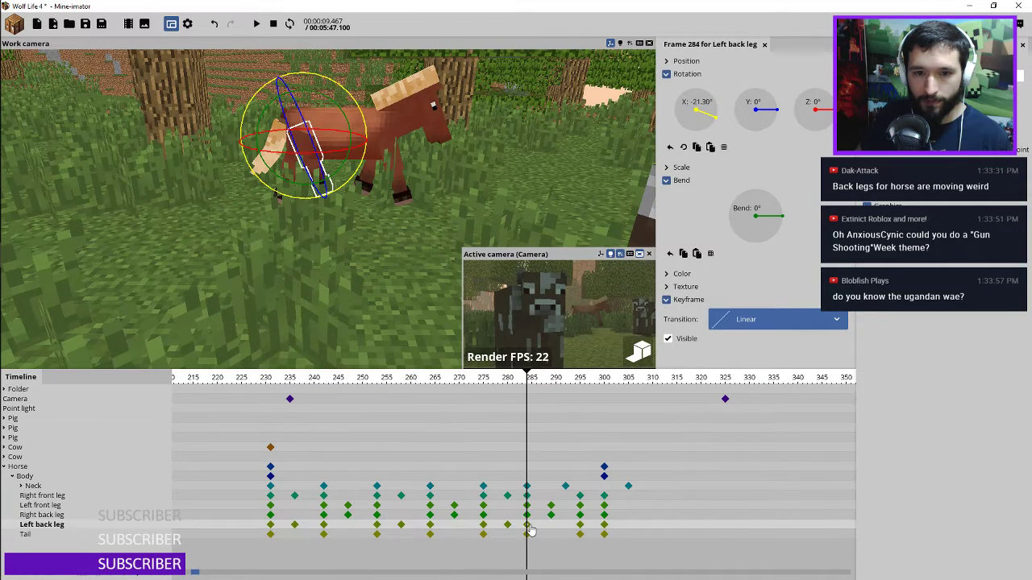
{"action": "left_click", "coordinate": [578, 525]}
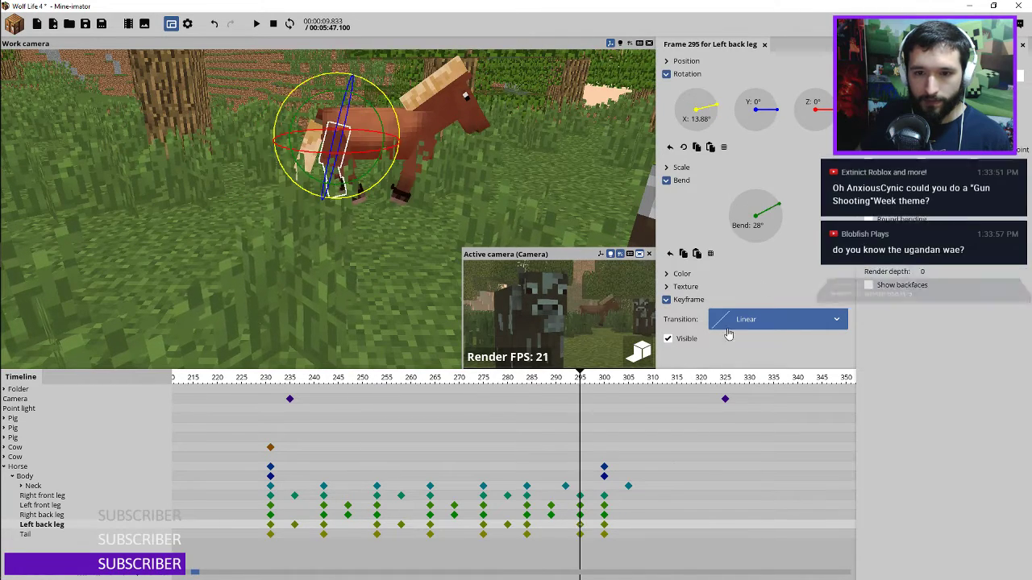
{"action": "key", "text": "space"}
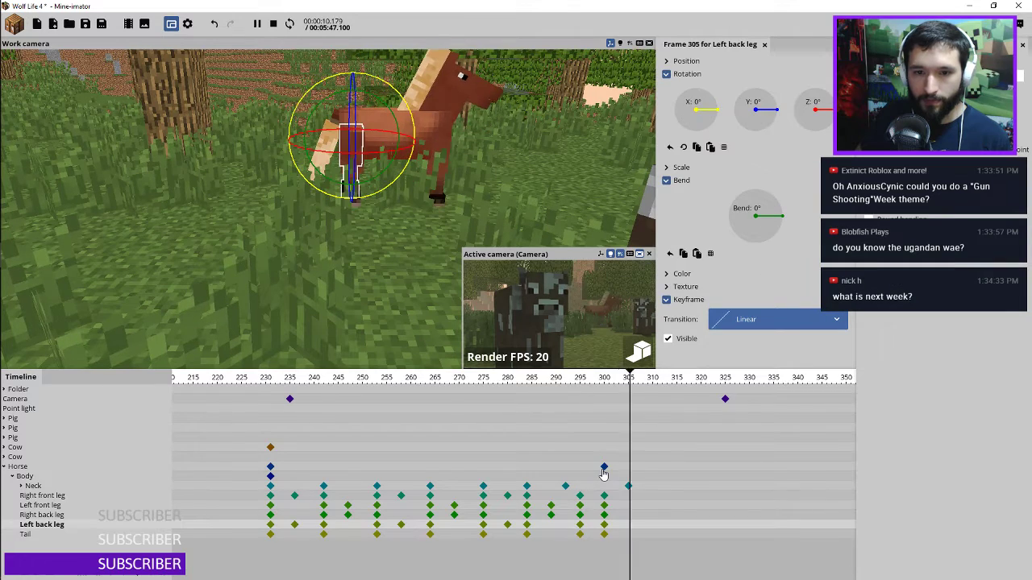
{"action": "key", "text": "space"}
{"action": "key", "text": "space"}
{"action": "key", "text": "space"}
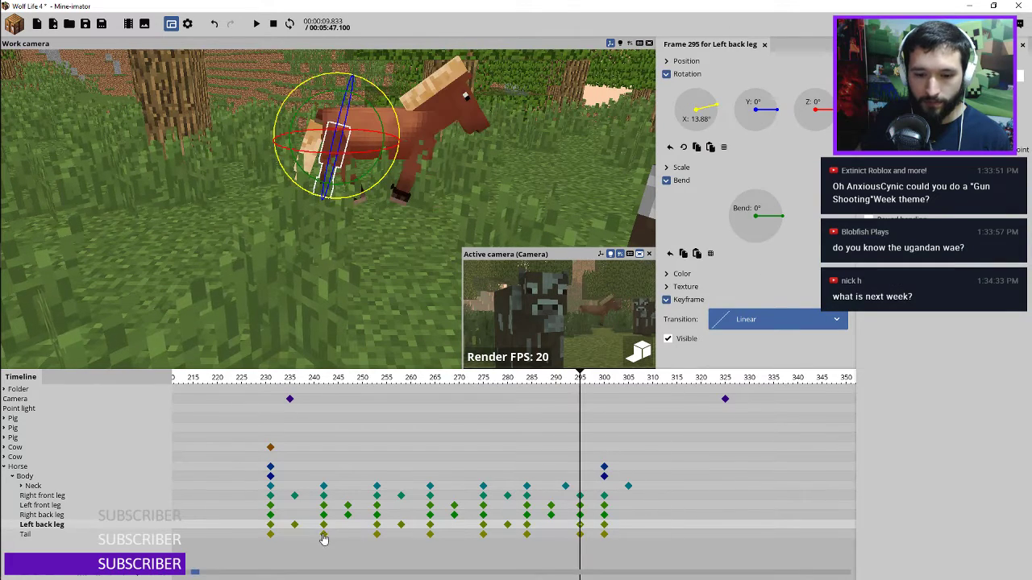
Check the right back leg's frame 253 keyframe, save the project and play back the walk from frame 233
{"action": "left_click", "coordinate": [323, 535]}
{"action": "left_click", "coordinate": [377, 516]}
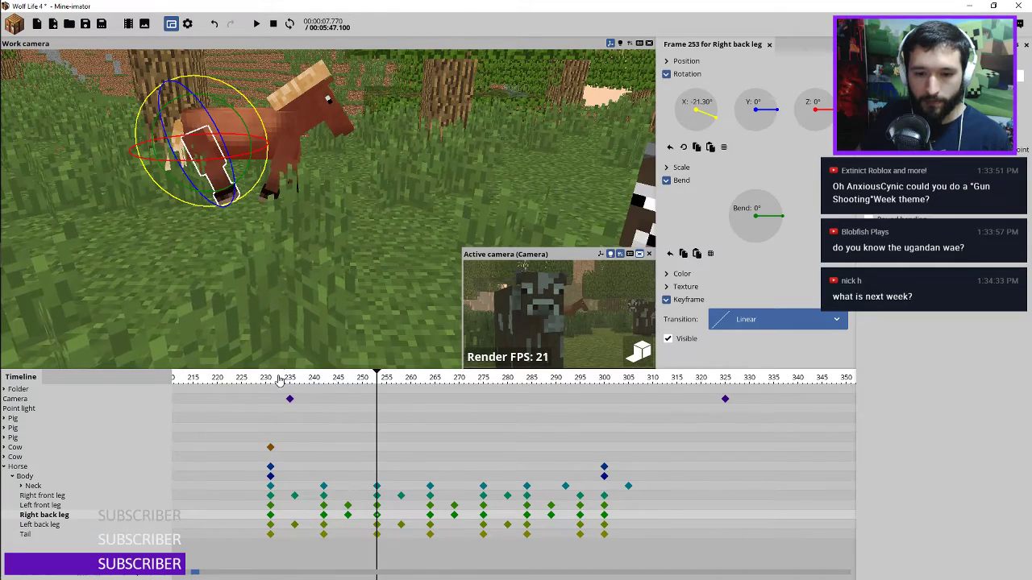
{"action": "key", "text": "space"}
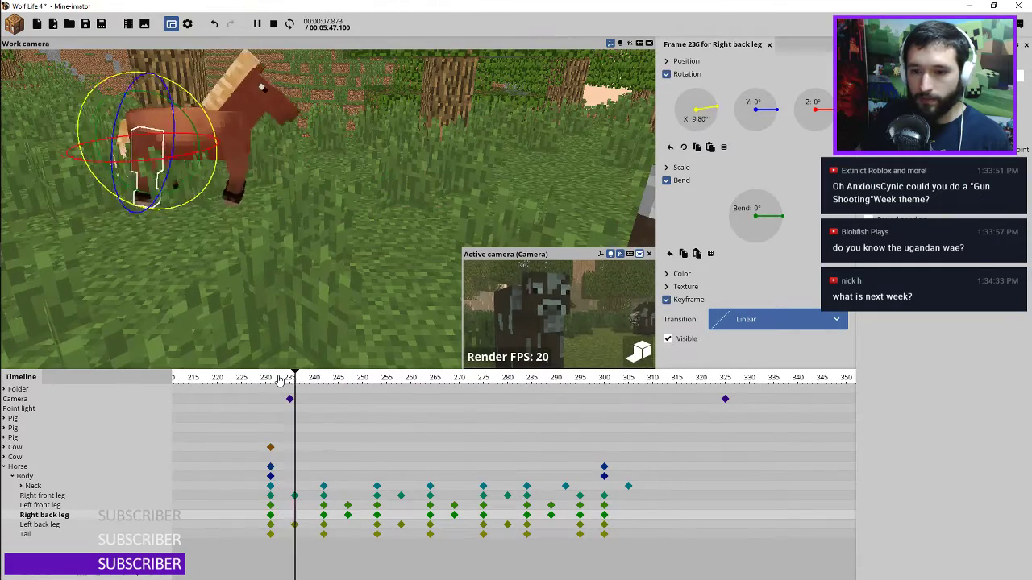
{"action": "left_click", "coordinate": [279, 377]}
{"action": "key", "text": "ctrl+s"}
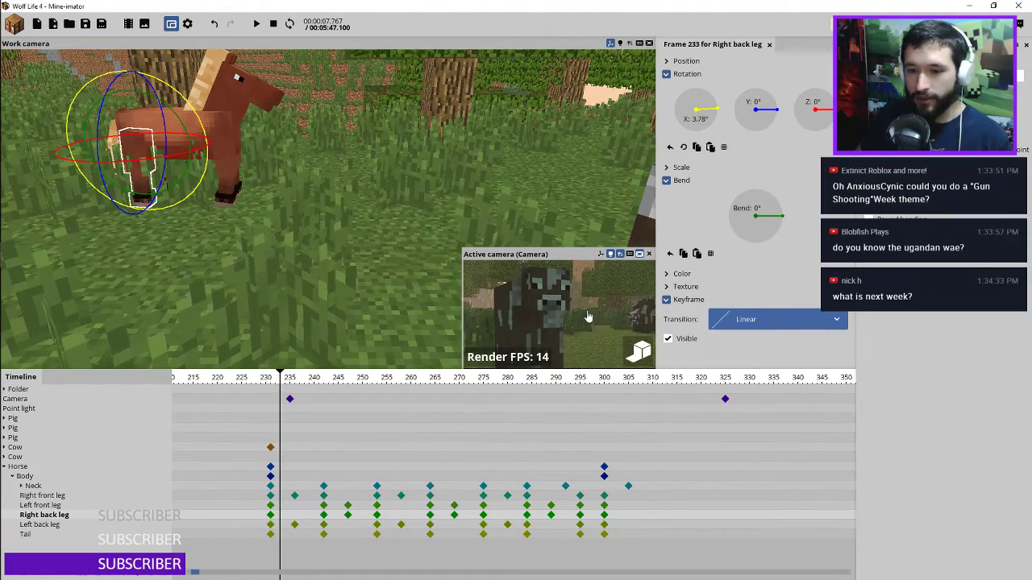
{"action": "key", "text": "space"}
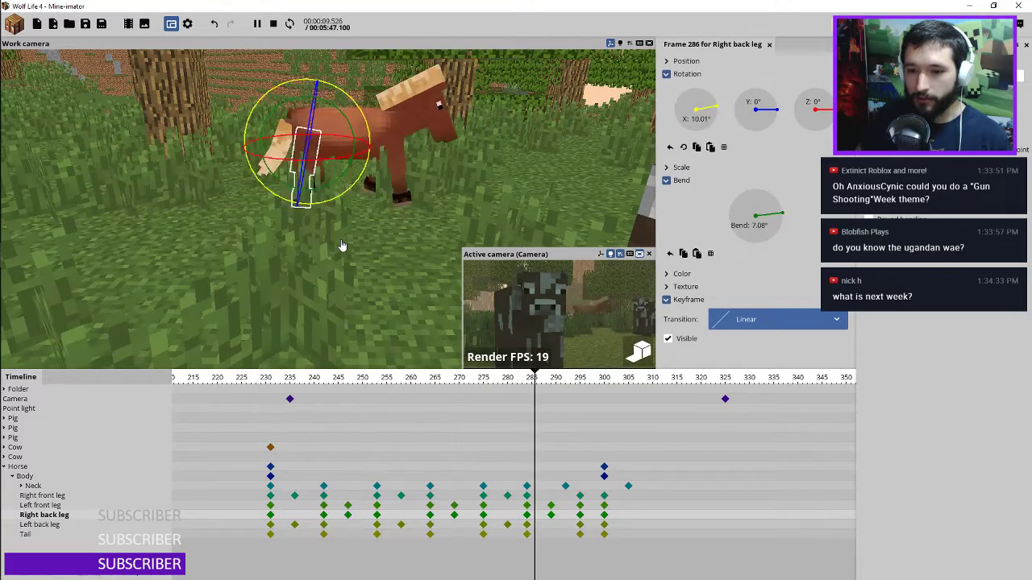
{"action": "key", "text": "space"}
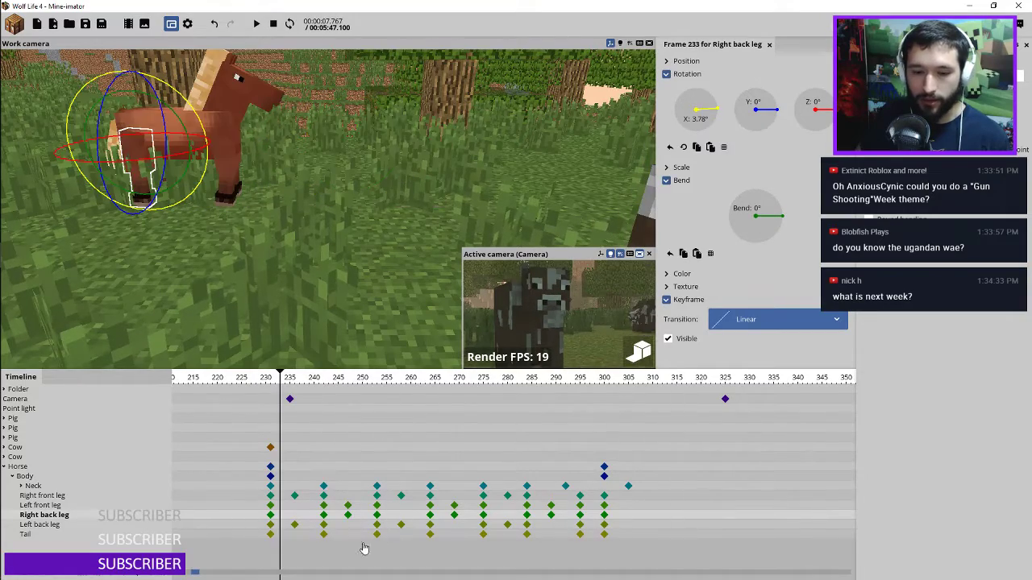
Set the horse tail's X rotation to about 10.93° at frame 242, 10.69° at frame 264 and 8.56° at frame 284
{"action": "left_click", "coordinate": [324, 535]}
{"action": "right_click_drag", "start_coordinate": [295, 163], "coordinate": [259, 113]}
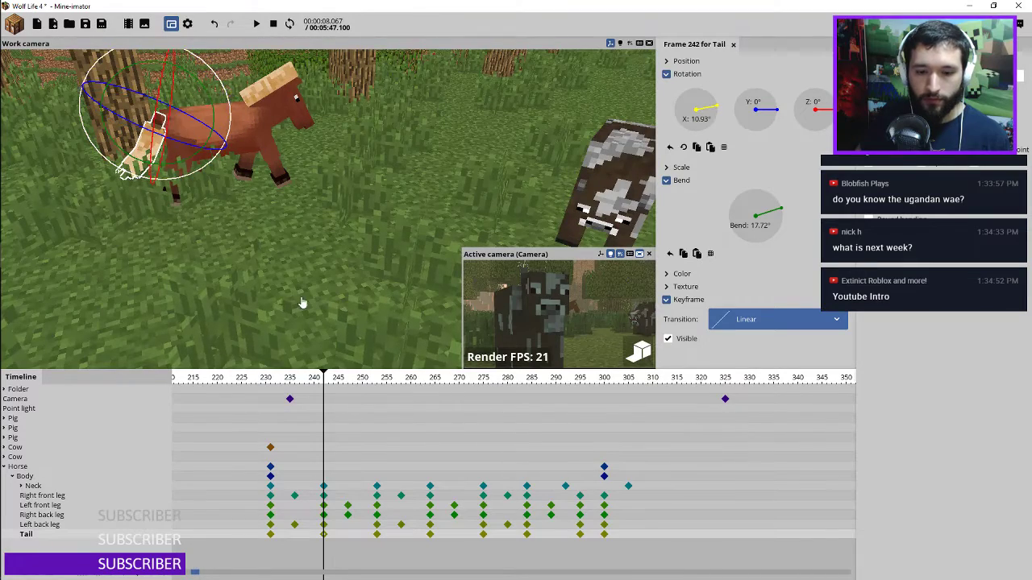
{"action": "left_click", "coordinate": [376, 535]}
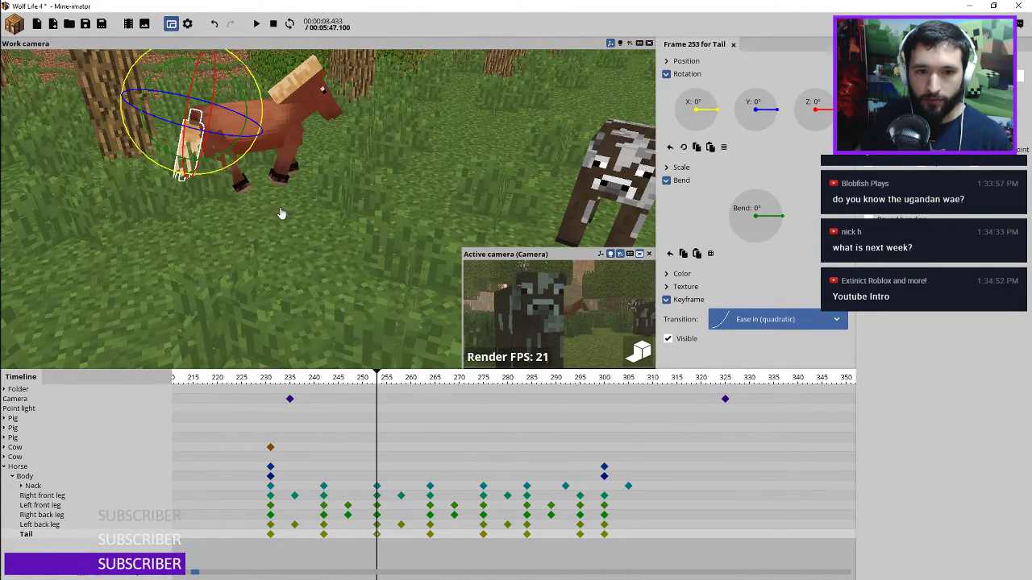
{"action": "left_click", "coordinate": [429, 535]}
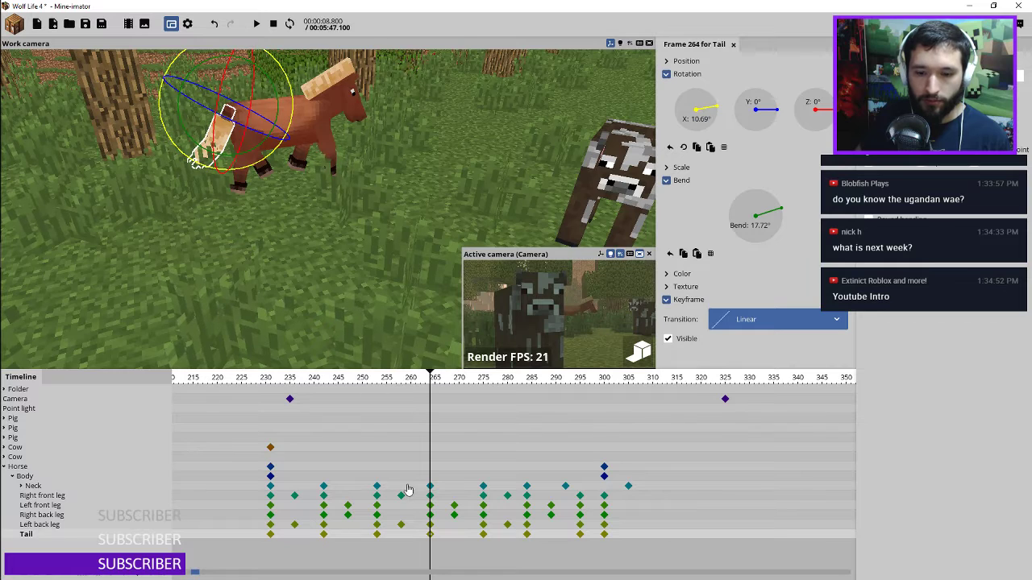
{"action": "left_click", "coordinate": [527, 534]}
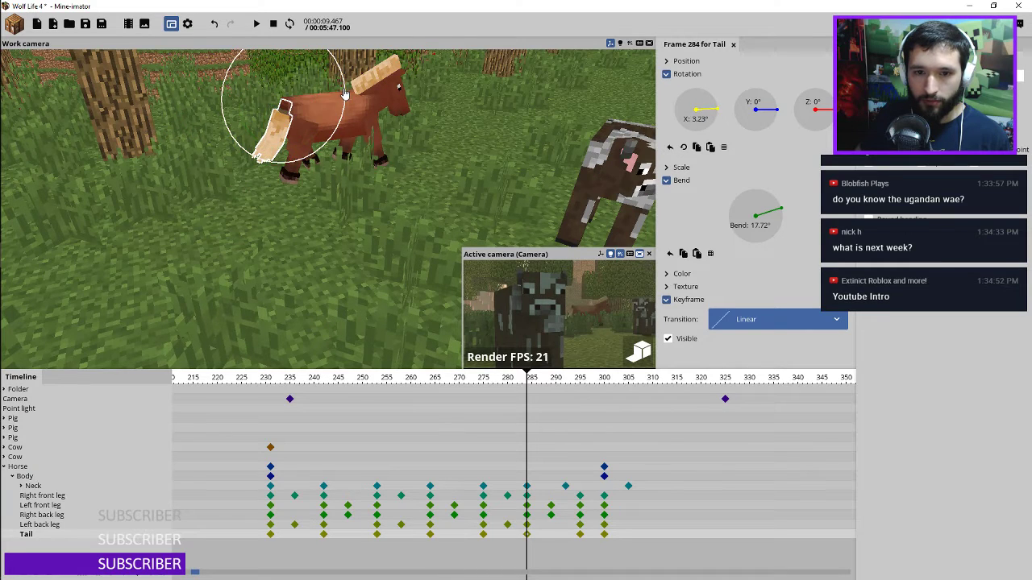
{"action": "left_click_drag", "start_coordinate": [344, 95], "coordinate": [349, 103]}
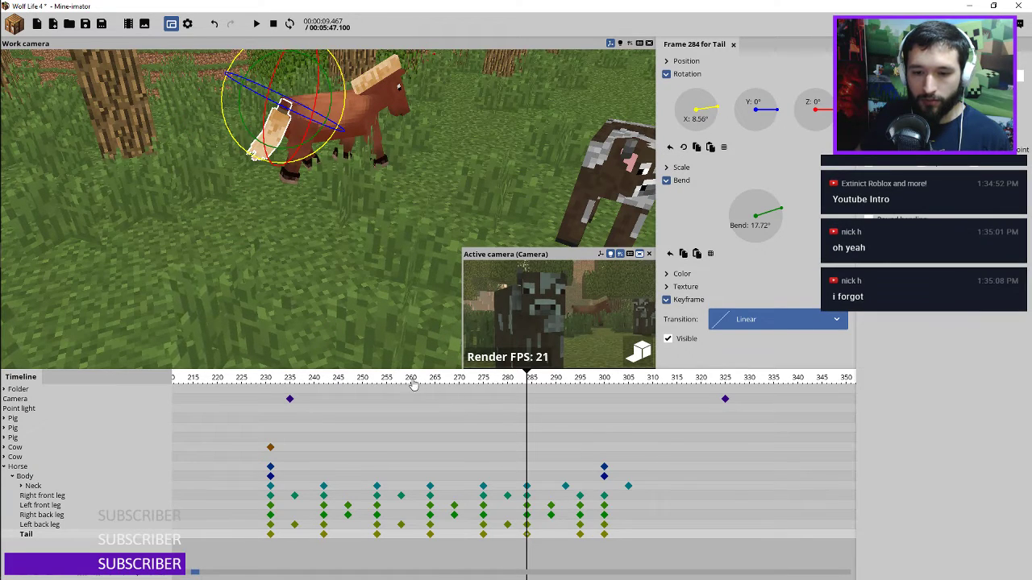
Play back the walk from frame 235 to check the tail's swing
{"action": "left_click", "coordinate": [289, 384]}
{"action": "key", "text": "space"}
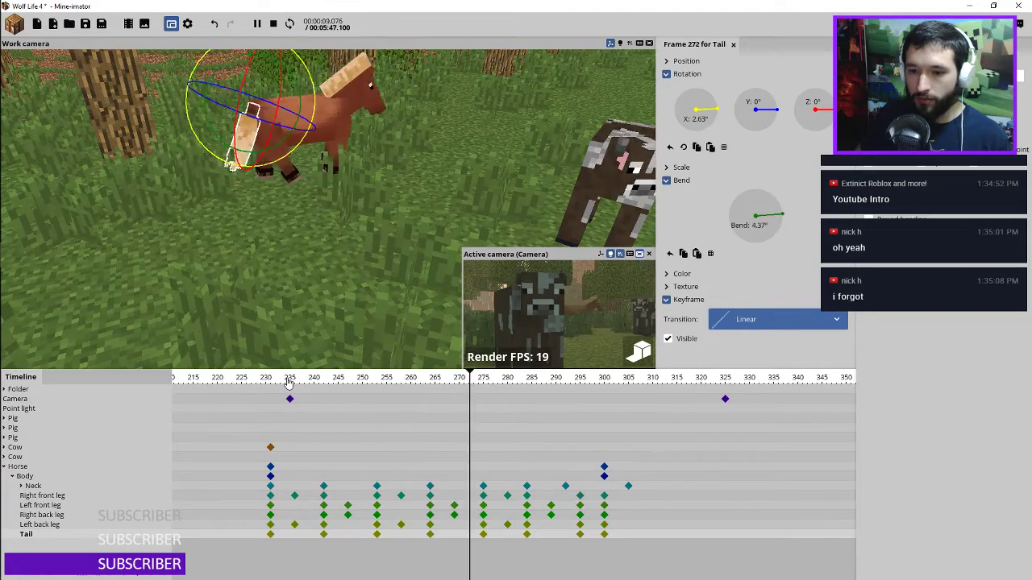
{"action": "key", "text": "space"}
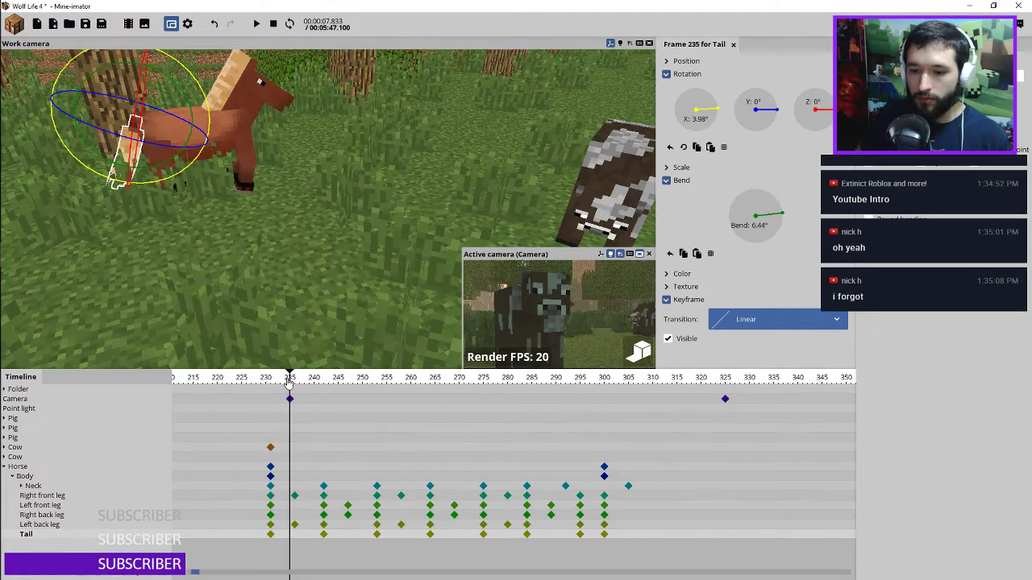
{"action": "key", "text": "space"}
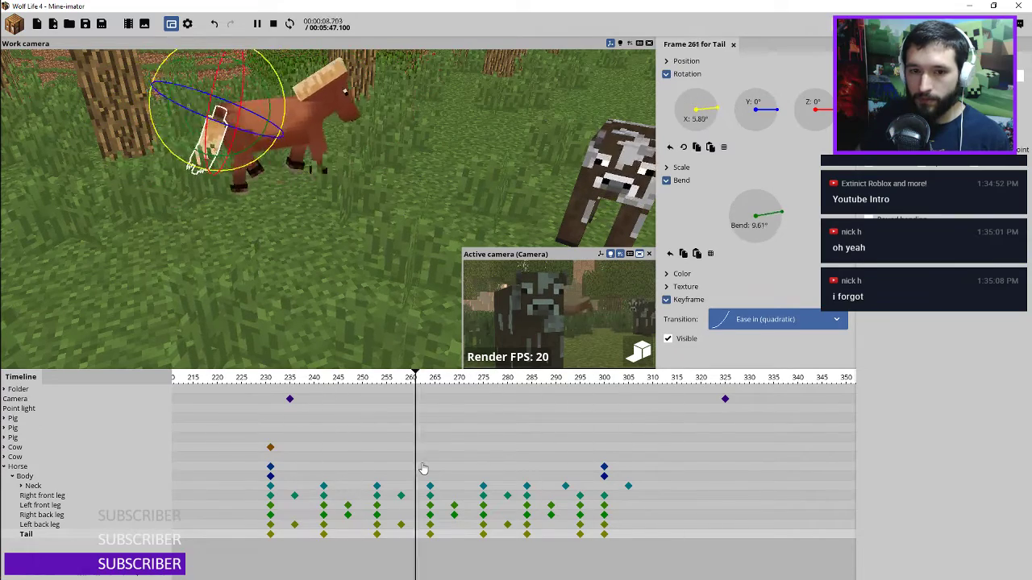
{"action": "key", "text": "space"}
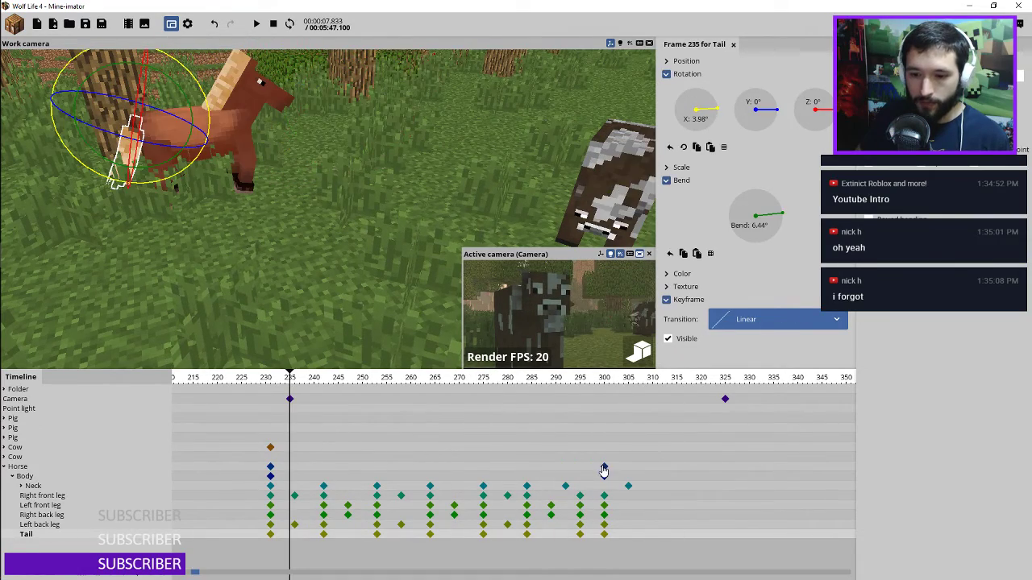
Move the horse's frame 300 position keyframe to frame 325 and play back the walk from about frame 275
{"action": "left_click", "coordinate": [603, 468]}
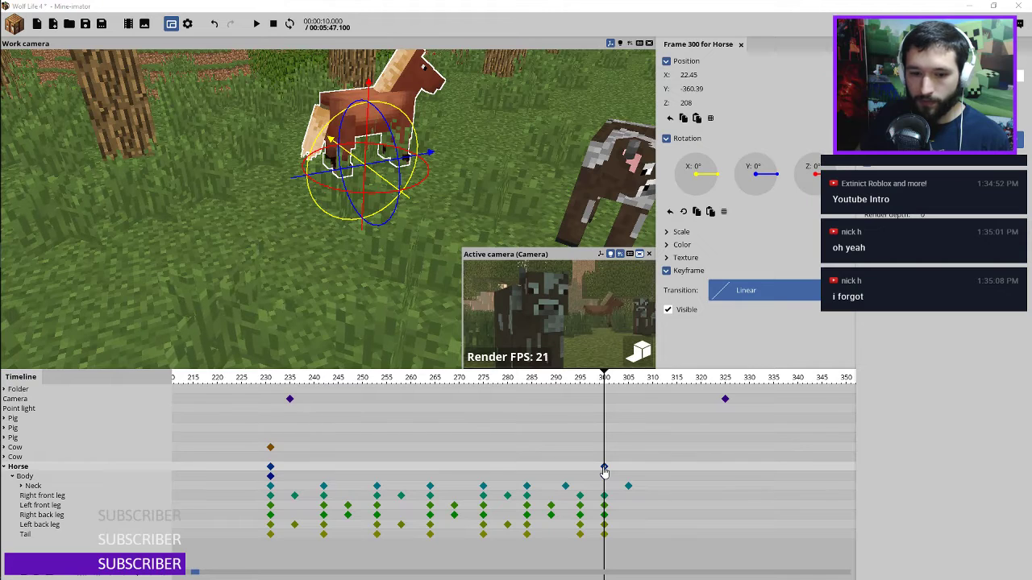
{"action": "scroll", "coordinate": [565, 477], "scroll_direction": "right", "scroll_amount": 3}
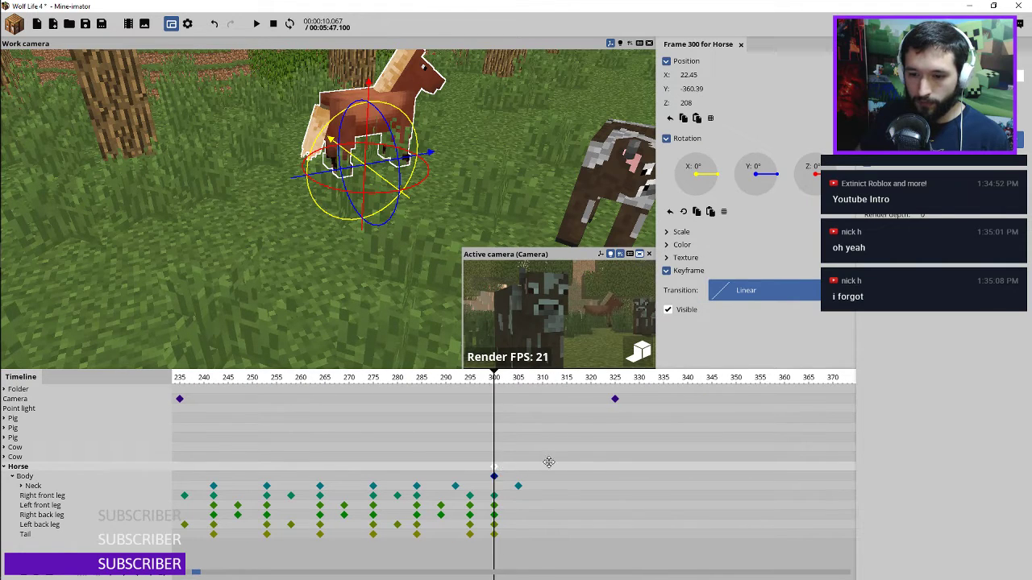
{"action": "key", "text": "space"}
{"action": "key", "text": "space"}
{"action": "left_click", "coordinate": [373, 379]}
{"action": "key", "text": "space"}
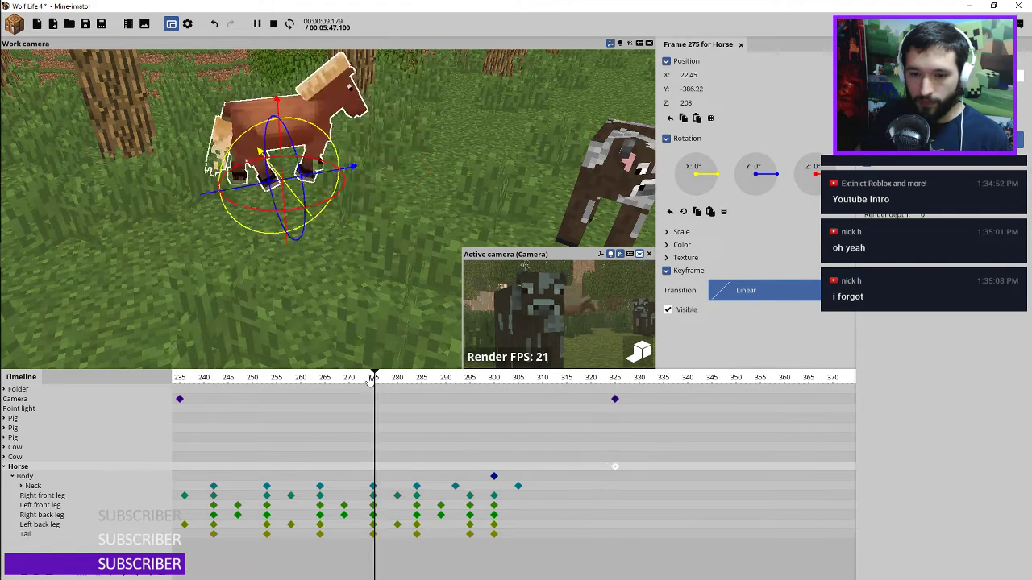
{"action": "left_click", "coordinate": [371, 379]}
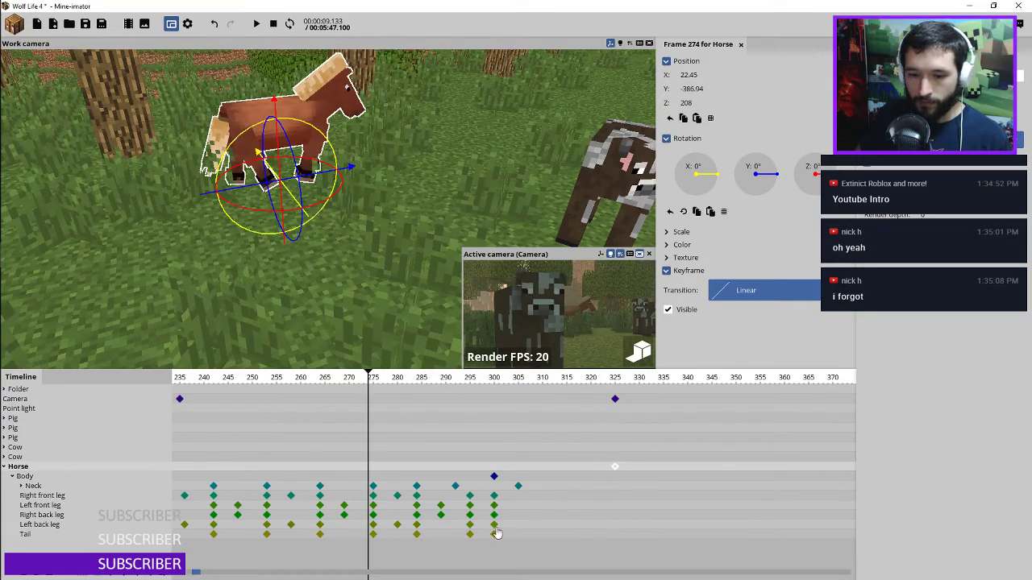
Shift the final leg and tail keyframes to frame 319, the neck's to frame 324, and the horse's position keyframe to frame 317
{"action": "scroll", "coordinate": [504, 511], "scroll_direction": "up", "scroll_amount": 1}
{"action": "left_click", "coordinate": [507, 495]}
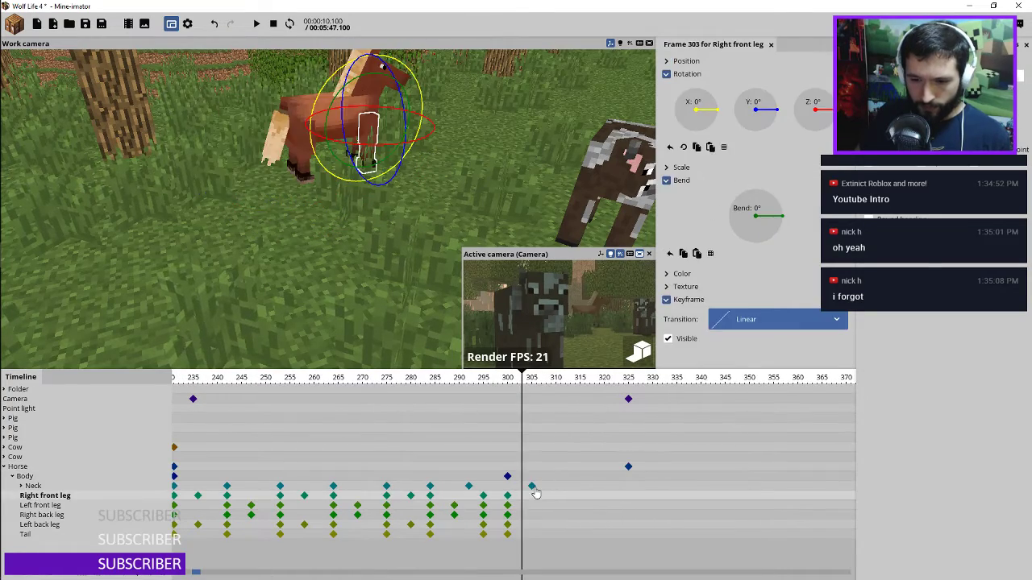
{"action": "left_click_drag", "start_coordinate": [543, 482], "coordinate": [501, 556]}
{"action": "left_click_drag", "start_coordinate": [549, 495], "coordinate": [599, 500]}
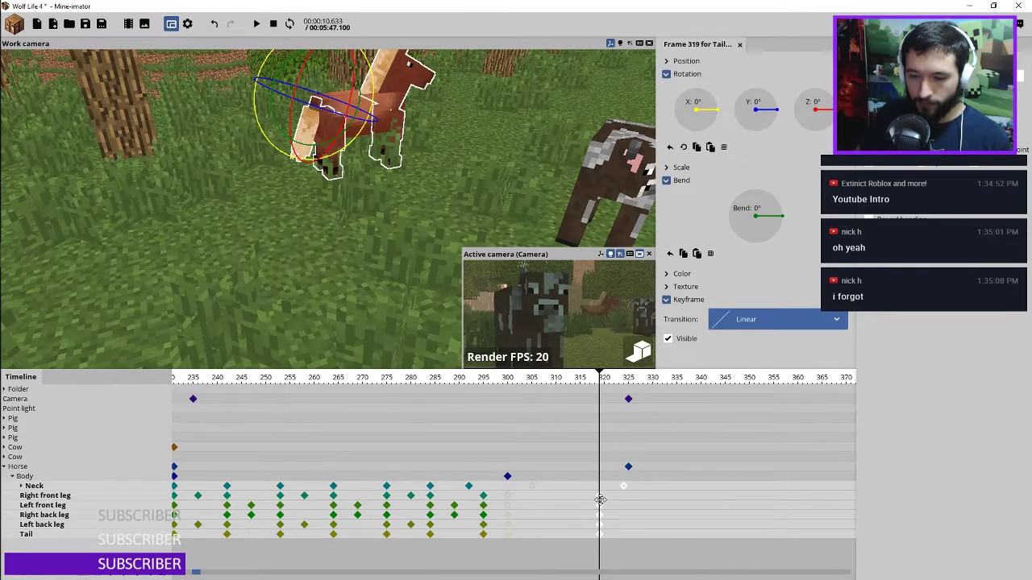
{"action": "left_click_drag", "start_coordinate": [628, 468], "coordinate": [589, 467]}
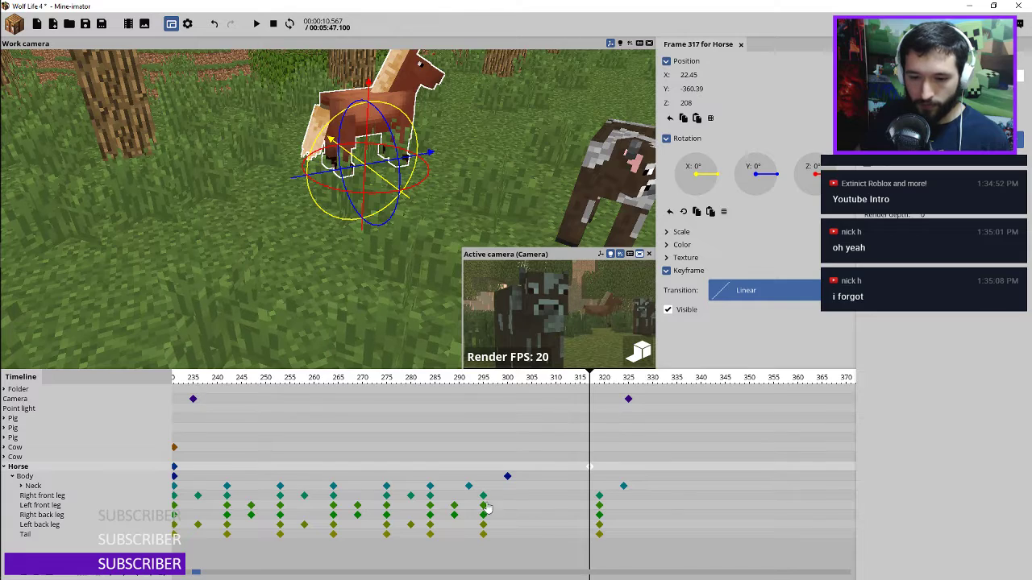
Duplicate the horse's leg and tail keyframes from frames 280–295 to frames 299–314 and play back from frame 292
{"action": "left_click_drag", "start_coordinate": [501, 489], "coordinate": [408, 543]}
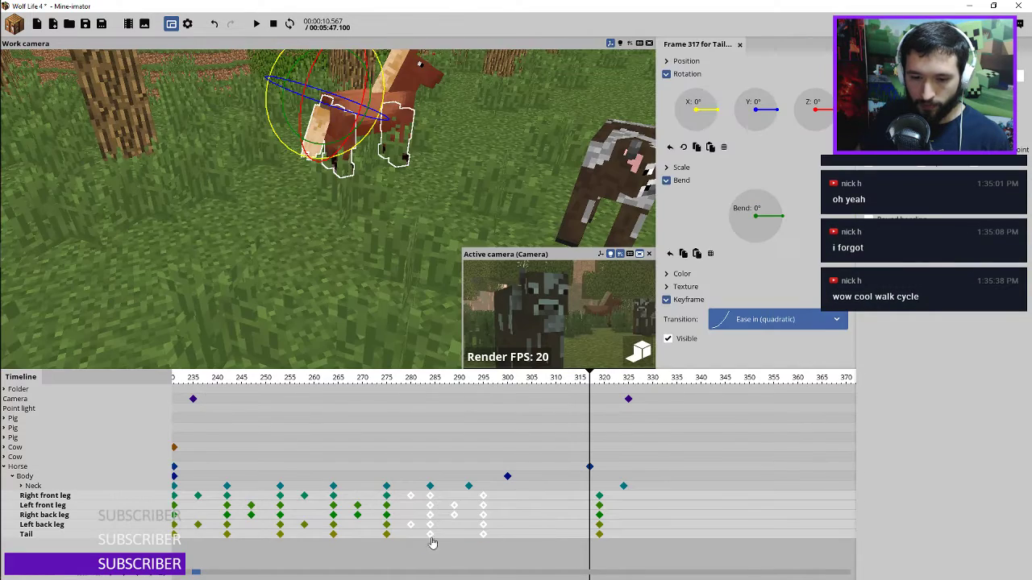
{"action": "key", "text": "ctrl+v"}
{"action": "left_click_drag", "start_coordinate": [517, 497], "coordinate": [504, 498]}
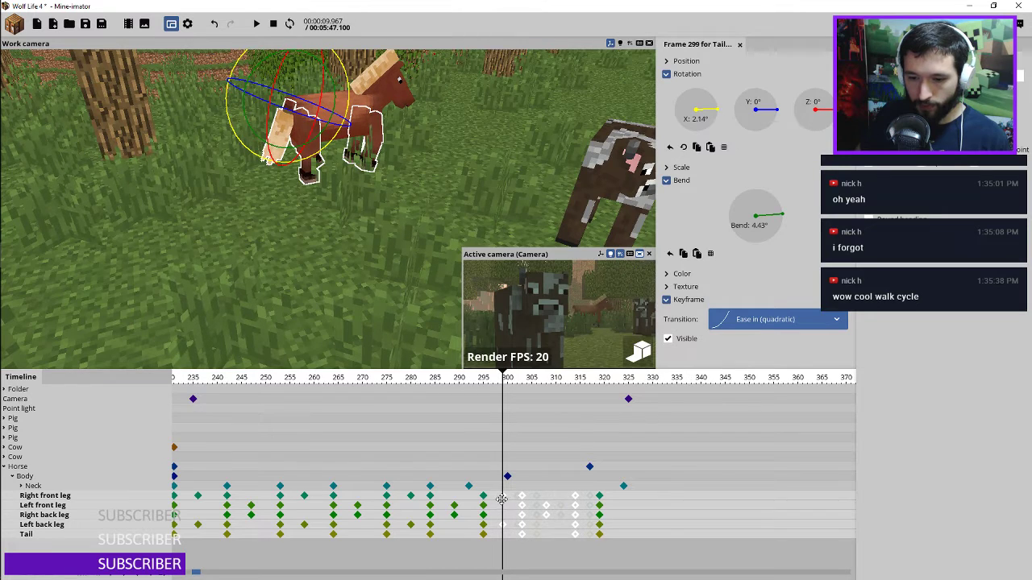
{"action": "left_click", "coordinate": [471, 384]}
{"action": "key", "text": "space"}
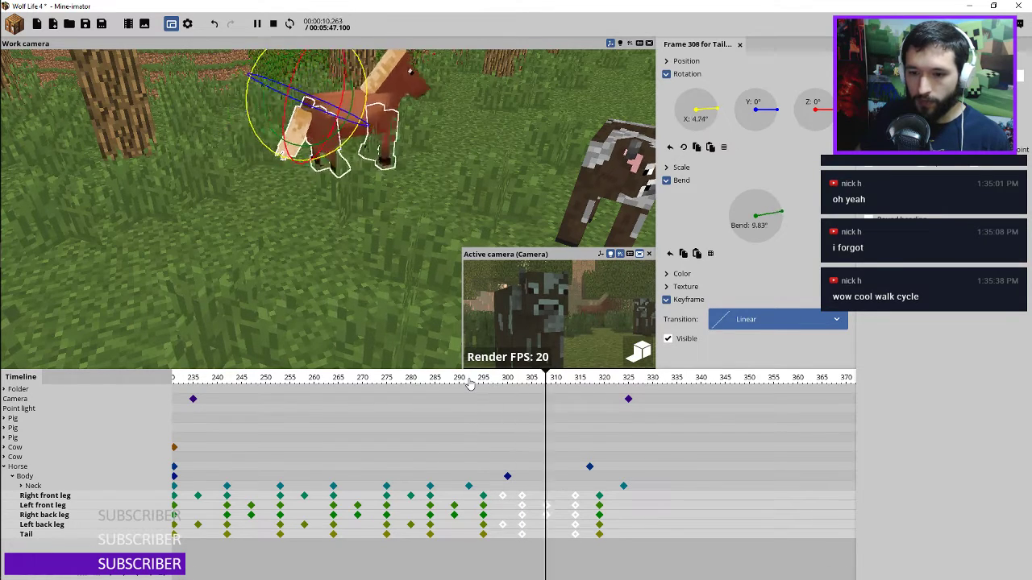
{"action": "left_click", "coordinate": [468, 383]}
{"action": "key", "text": "space"}
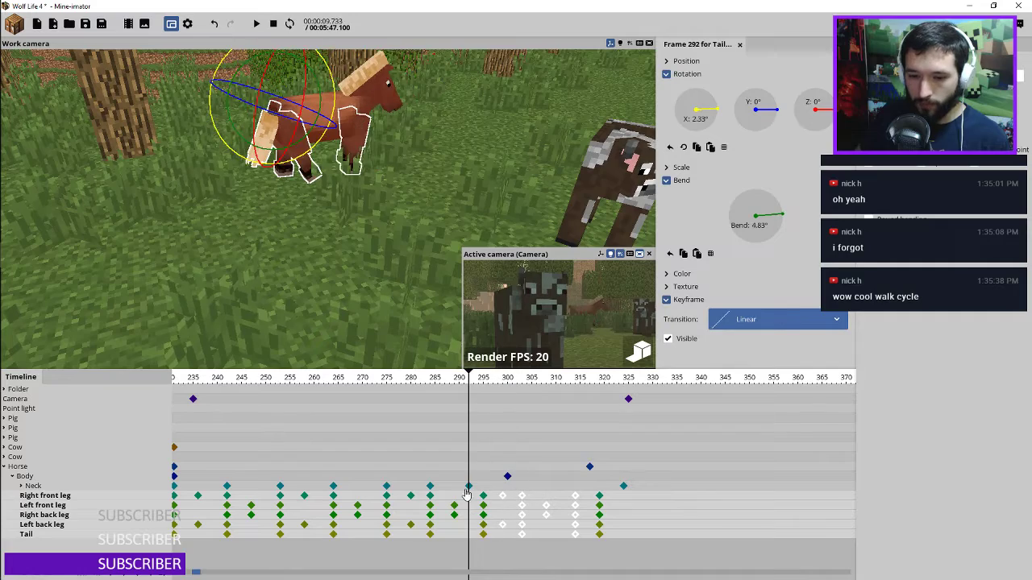
Duplicate the horse's neck keyframes at frames 284 and 292 to frames 303 and 311
{"action": "mouse_move", "coordinate": [469, 490]}
{"action": "left_mouse_down"}
{"action": "mouse_move", "coordinate": [427, 492]}
{"action": "mouse_move", "coordinate": [457, 489]}
{"action": "left_mouse_up"}
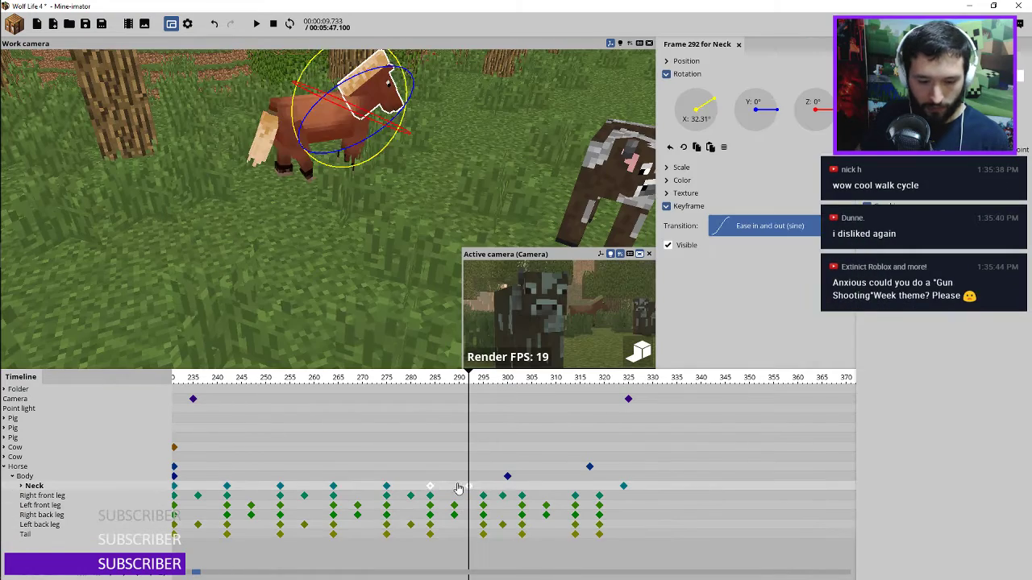
{"action": "mouse_move", "coordinate": [521, 492]}
{"action": "left_mouse_down"}
{"action": "mouse_move", "coordinate": [529, 489]}
{"action": "mouse_move", "coordinate": [495, 489]}
{"action": "mouse_move", "coordinate": [522, 486]}
{"action": "left_mouse_up"}
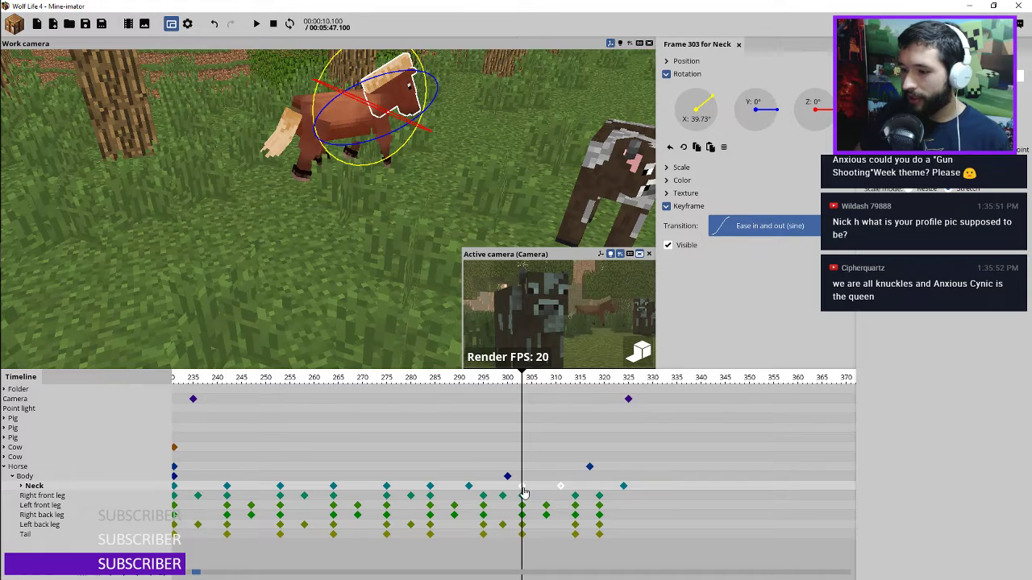
Play back the horse's complete walk repeatedly from about frame 239 to check the legs, neck and tail
{"action": "left_click_drag", "start_coordinate": [364, 380], "coordinate": [357, 383]}
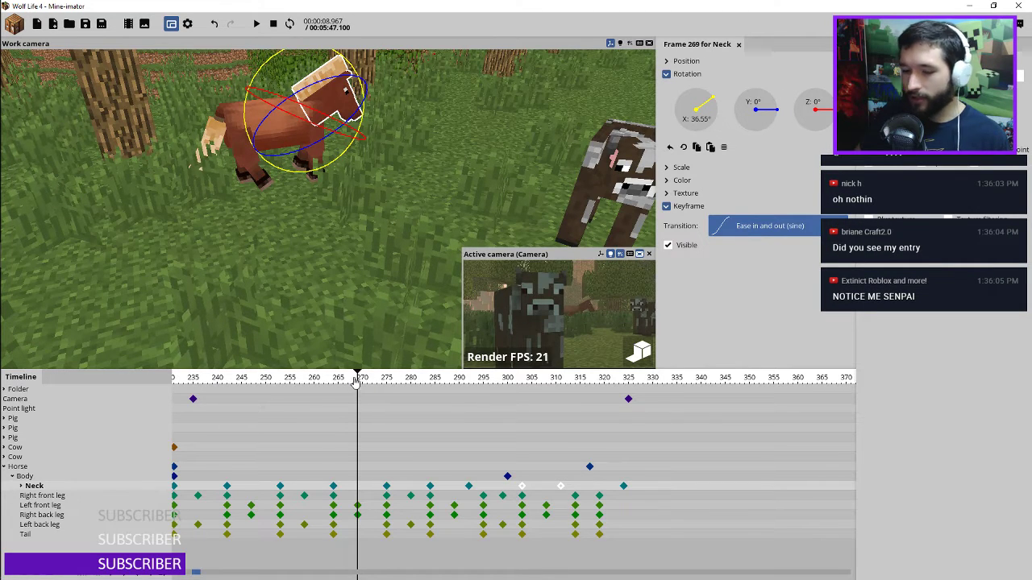
{"action": "left_click_drag", "start_coordinate": [305, 382], "coordinate": [212, 381]}
{"action": "key", "text": "space"}
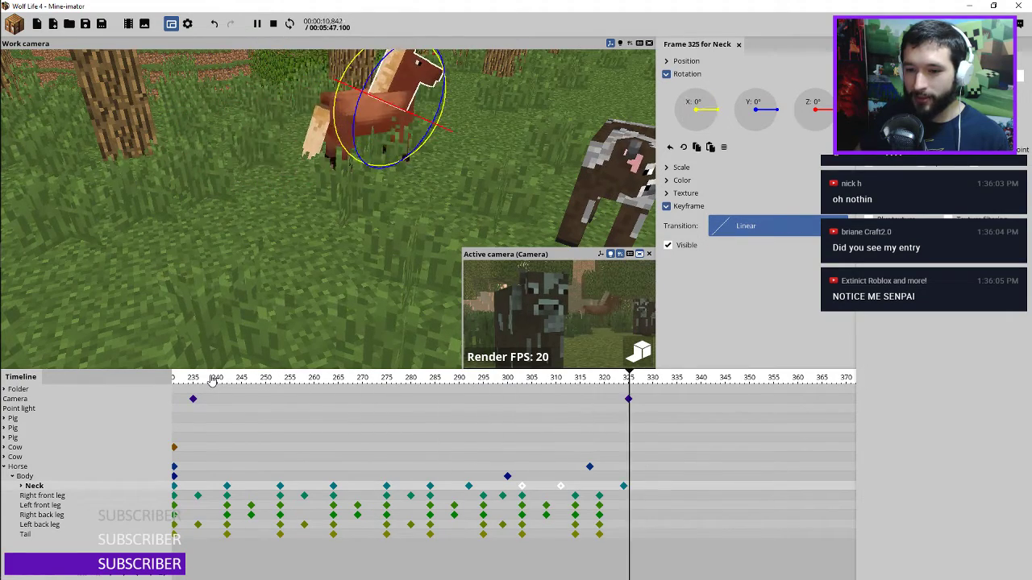
{"action": "key", "text": "space"}
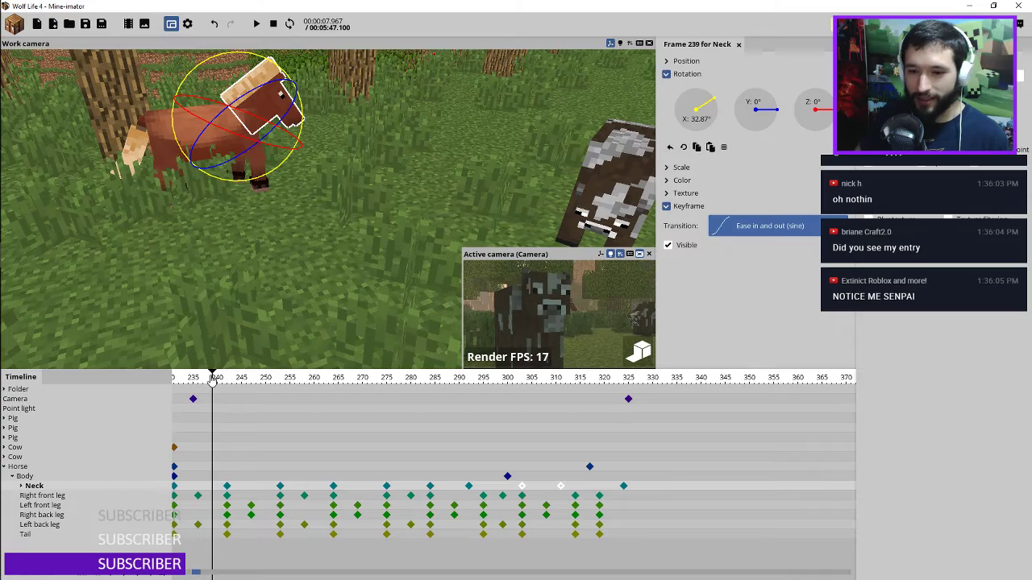
{"action": "key", "text": "space"}
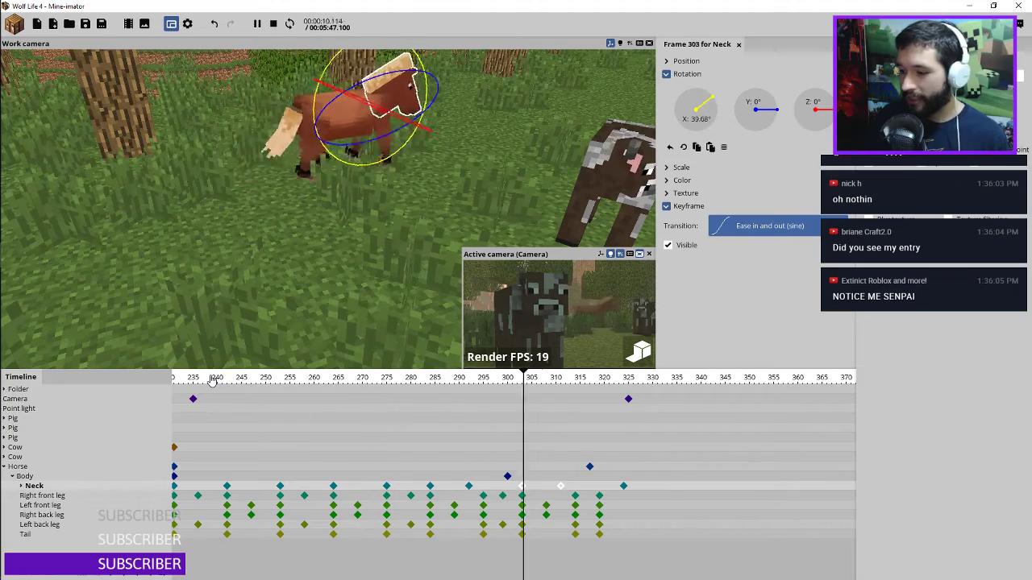
{"action": "left_click", "coordinate": [213, 379]}
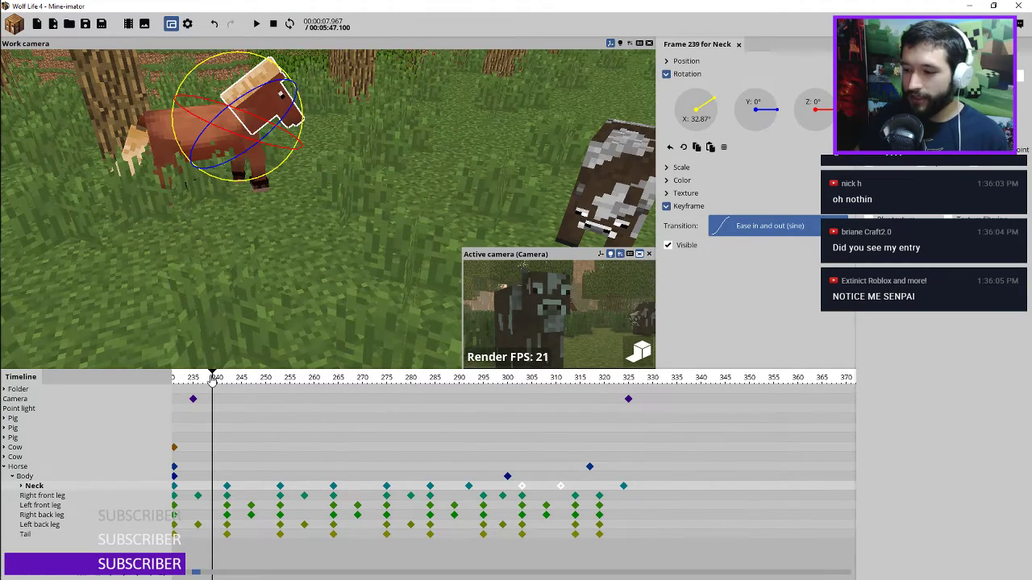
{"action": "key", "text": "space"}
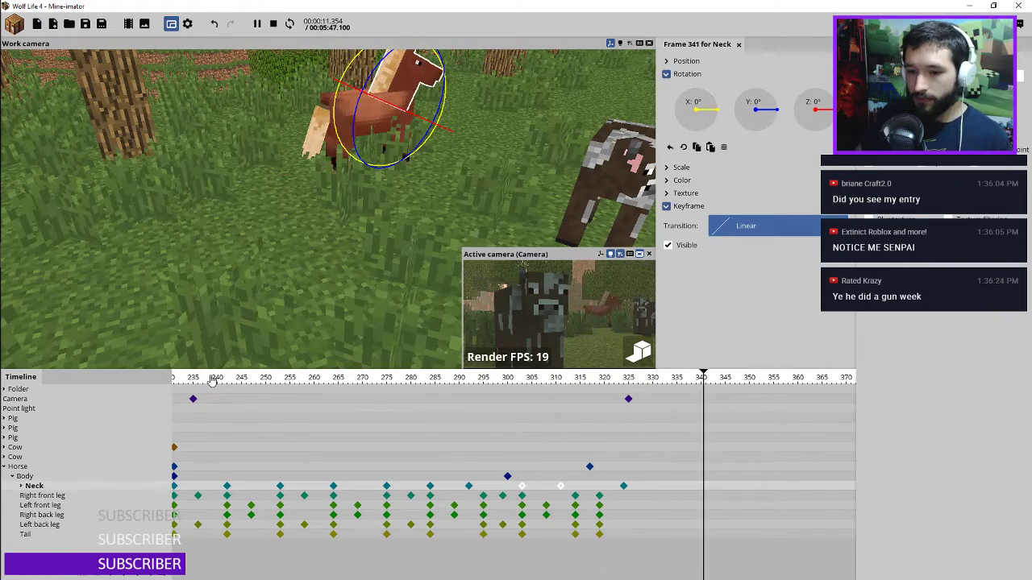
{"action": "left_click", "coordinate": [212, 380]}
{"action": "key", "text": "space"}
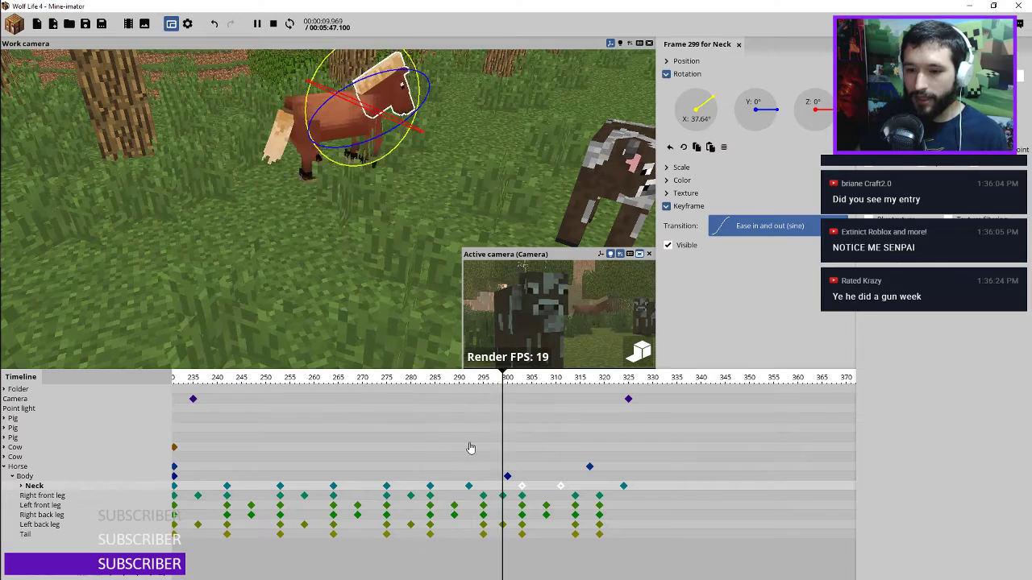
{"action": "key", "text": "space"}
Play back from frame 186 to check the cut from the pig shot to the cow shot
{"action": "scroll", "coordinate": [510, 452], "scroll_direction": "down", "scroll_amount": 3, "text": "ctrl"}
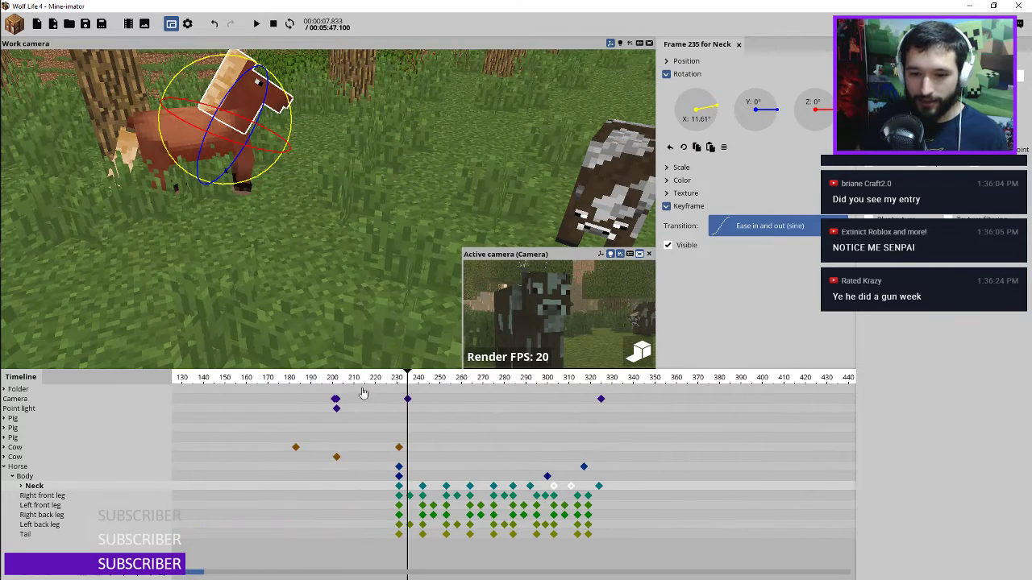
{"action": "left_click_drag", "start_coordinate": [358, 385], "coordinate": [307, 382]}
{"action": "key", "text": "space"}
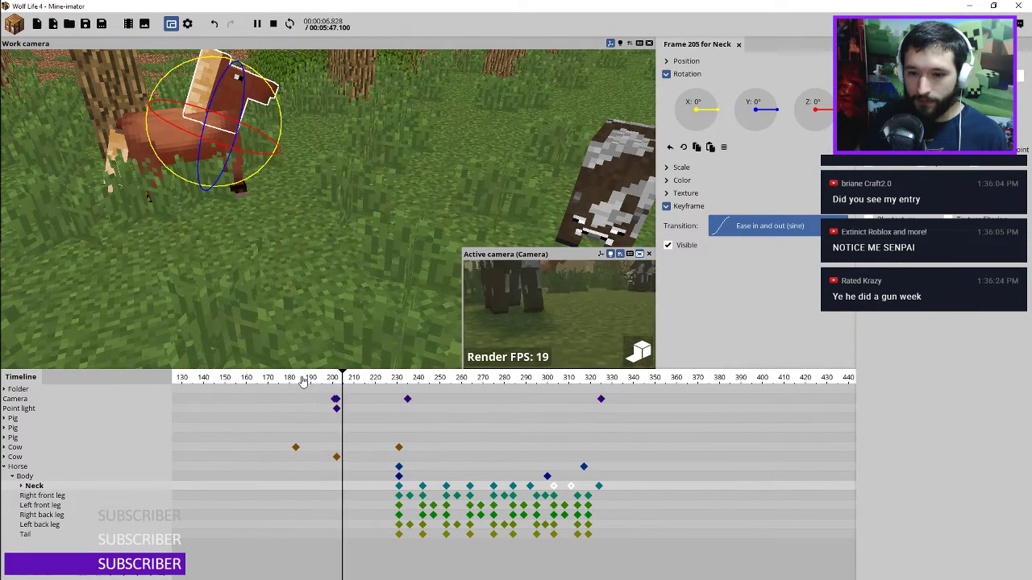
{"action": "key", "text": "space"}
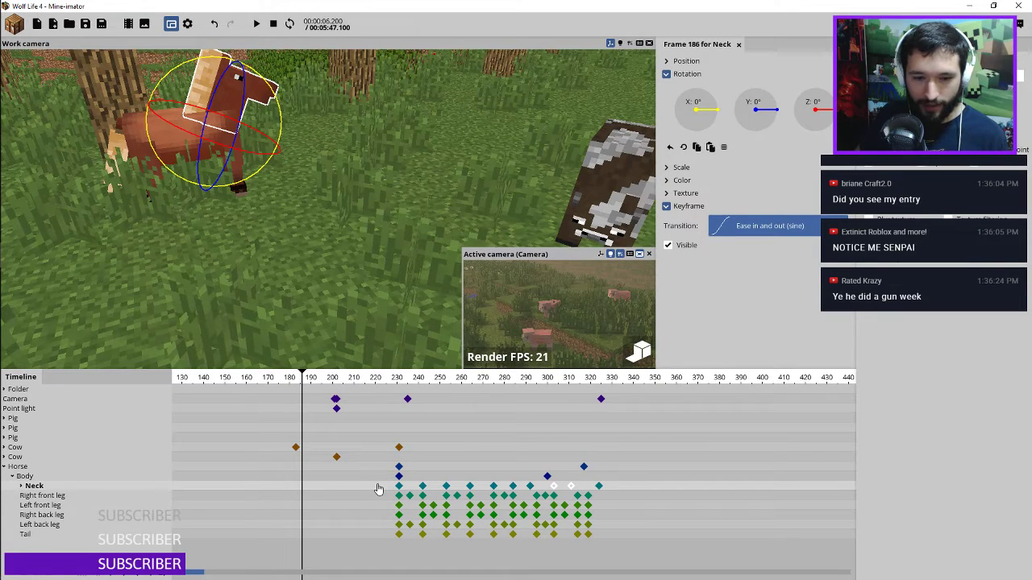
Shift all of the horse's keyframes earlier so the walk starts at frame 190, and play it back
{"action": "left_click", "coordinate": [379, 470]}
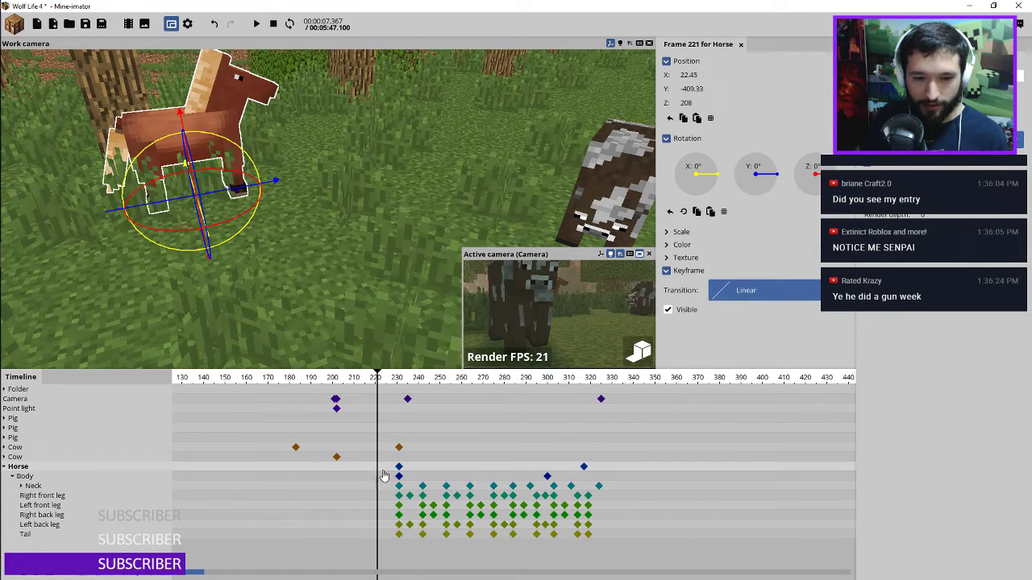
{"action": "left_click_drag", "start_coordinate": [379, 466], "coordinate": [618, 561]}
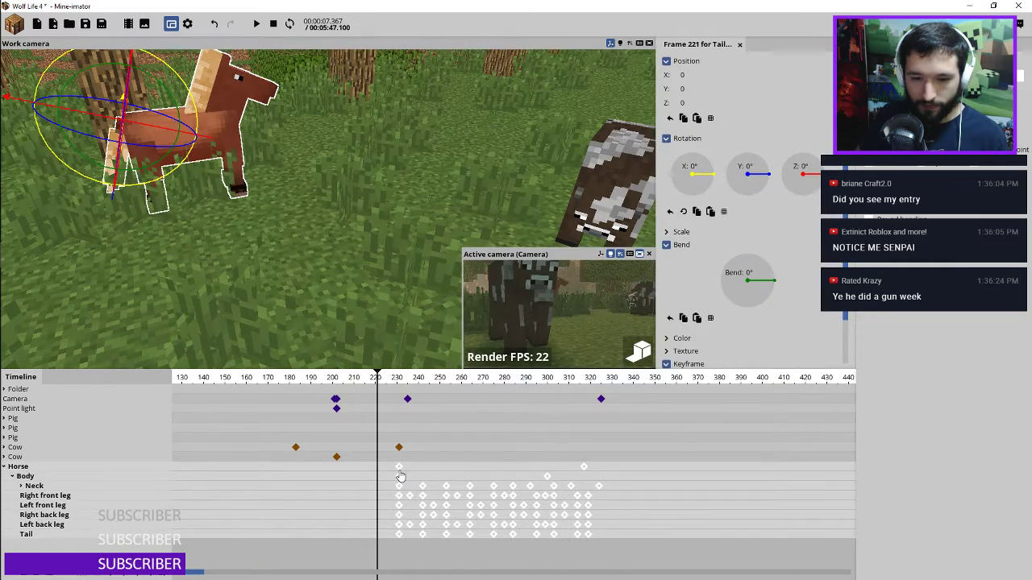
{"action": "left_click_drag", "start_coordinate": [401, 476], "coordinate": [309, 467]}
{"action": "key", "text": "space"}
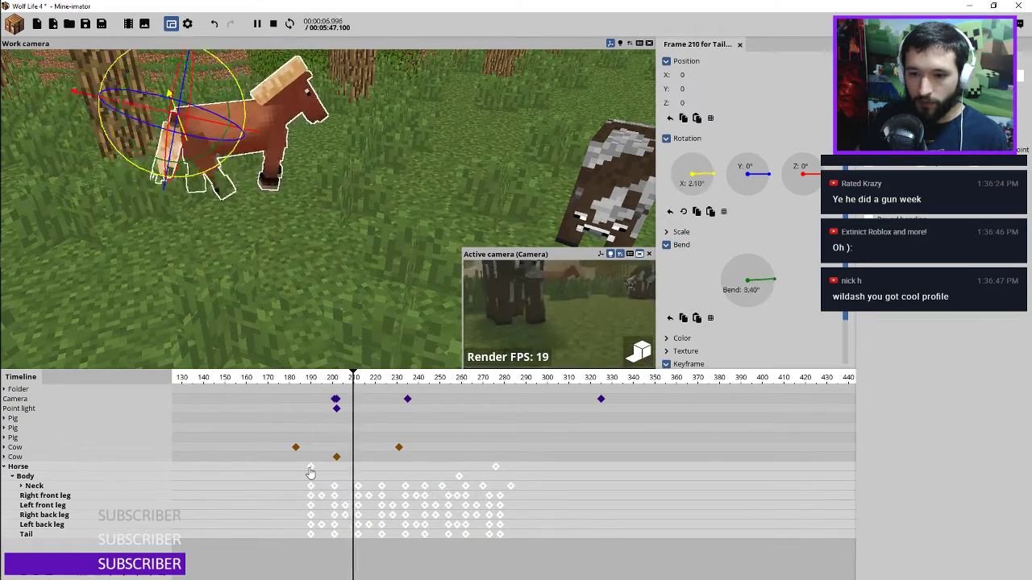
Move the horse's starting position at frame 190 farther back along its walking path and play back the result
{"action": "left_click", "coordinate": [311, 470]}
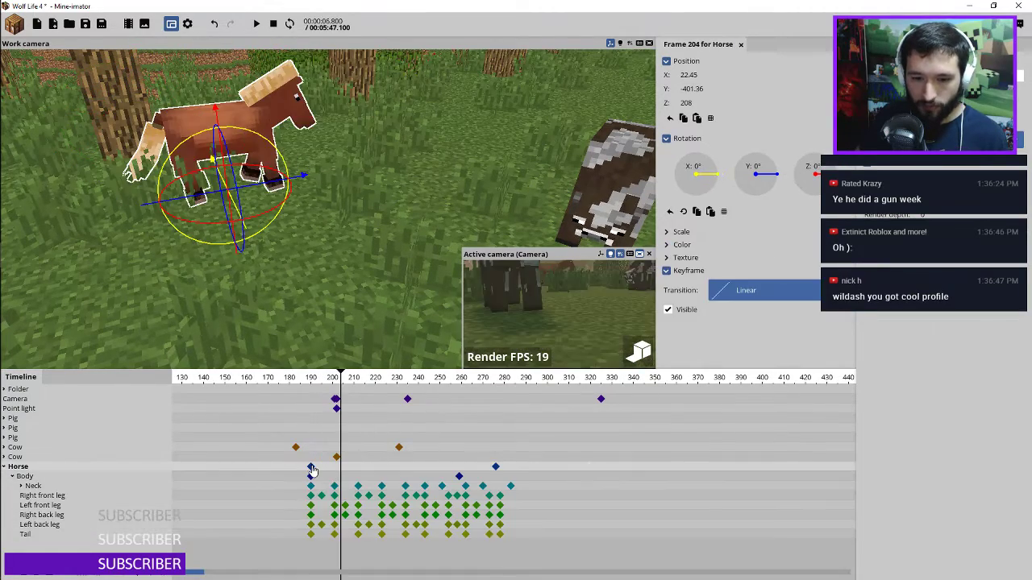
{"action": "left_click_drag", "start_coordinate": [242, 187], "coordinate": [56, 216]}
{"action": "key", "text": "space"}
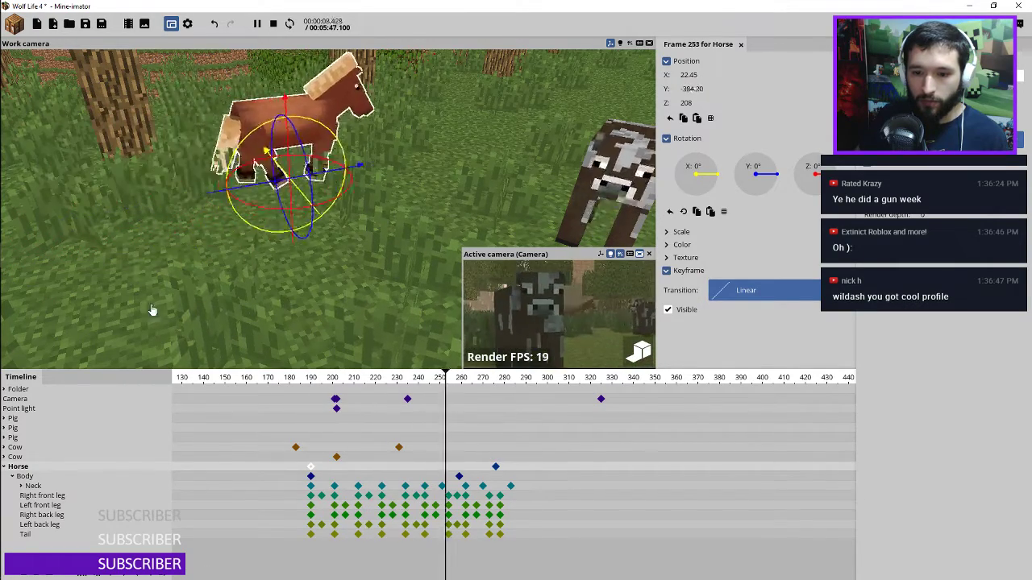
Stop playback and move the horse's last position keyframe to frame 325
{"action": "key", "text": "space"}
{"action": "left_click", "coordinate": [496, 468]}
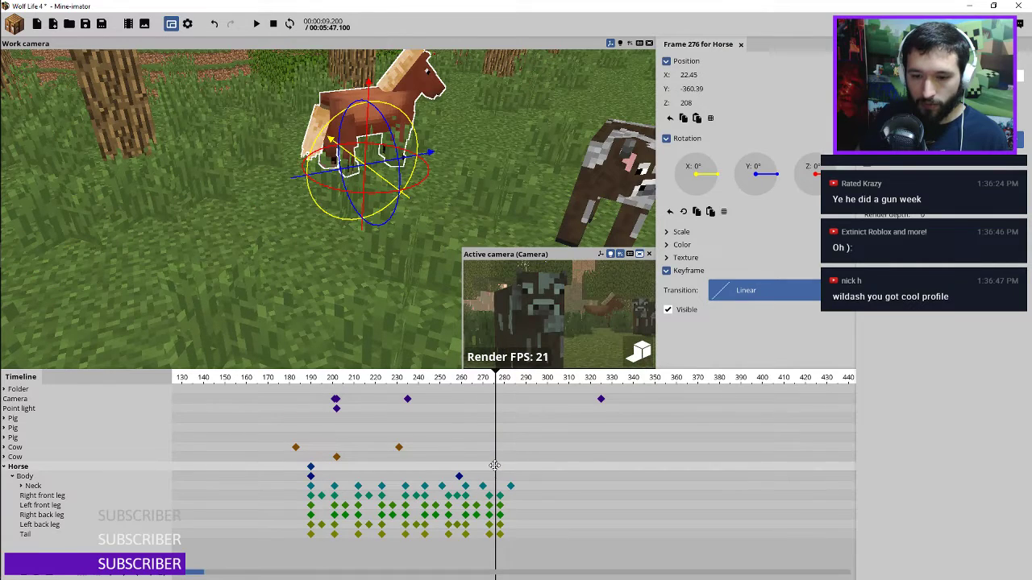
{"action": "left_click_drag", "start_coordinate": [494, 466], "coordinate": [600, 471]}
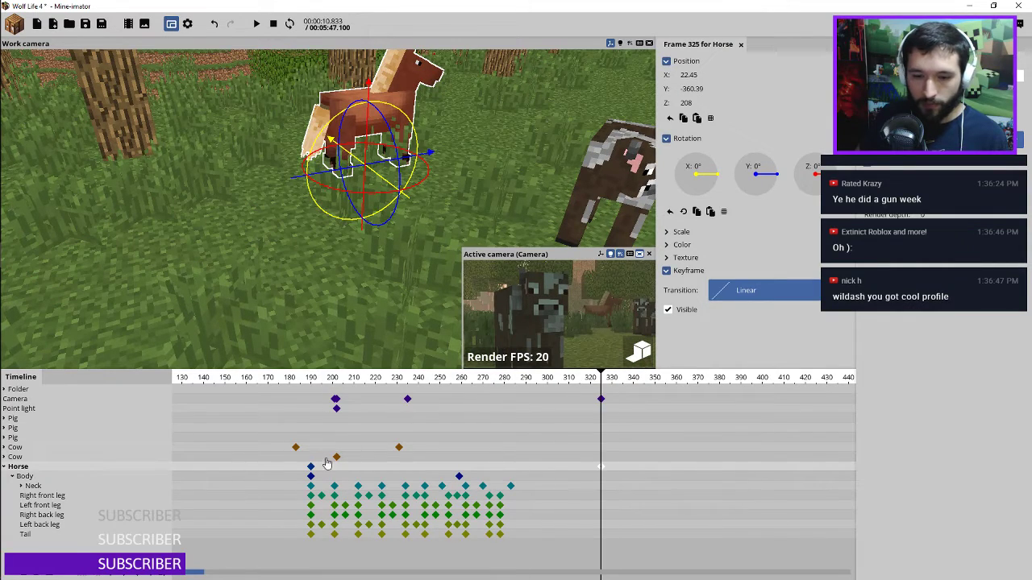
Move the horse back along its path to Y -569.24 at its frame 190 keyframe and play the result
{"action": "left_click", "coordinate": [311, 469]}
{"action": "right_click_drag", "start_coordinate": [329, 245], "coordinate": [319, 235]}
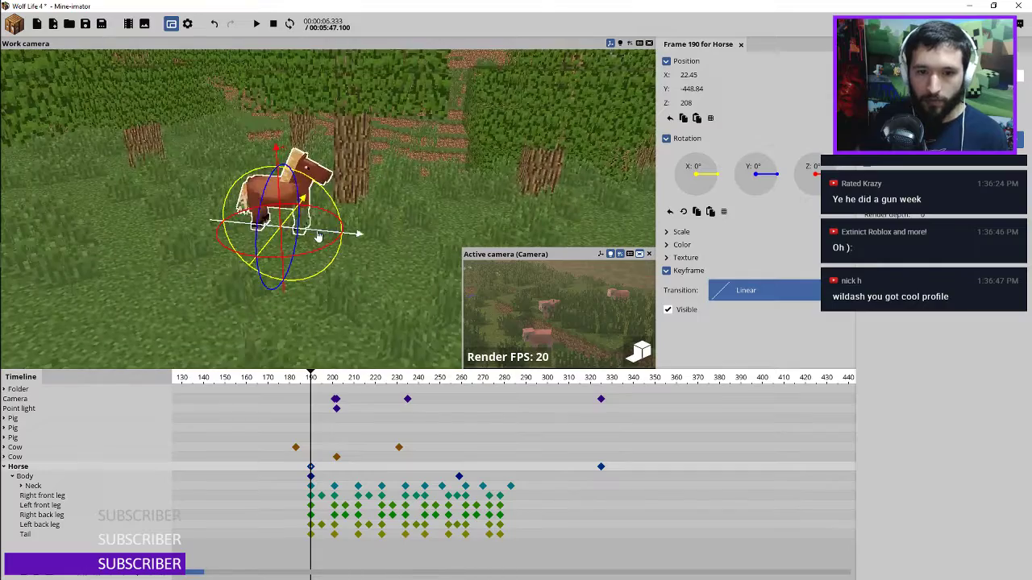
{"action": "left_click_drag", "start_coordinate": [312, 232], "coordinate": [201, 223]}
{"action": "key", "text": "space"}
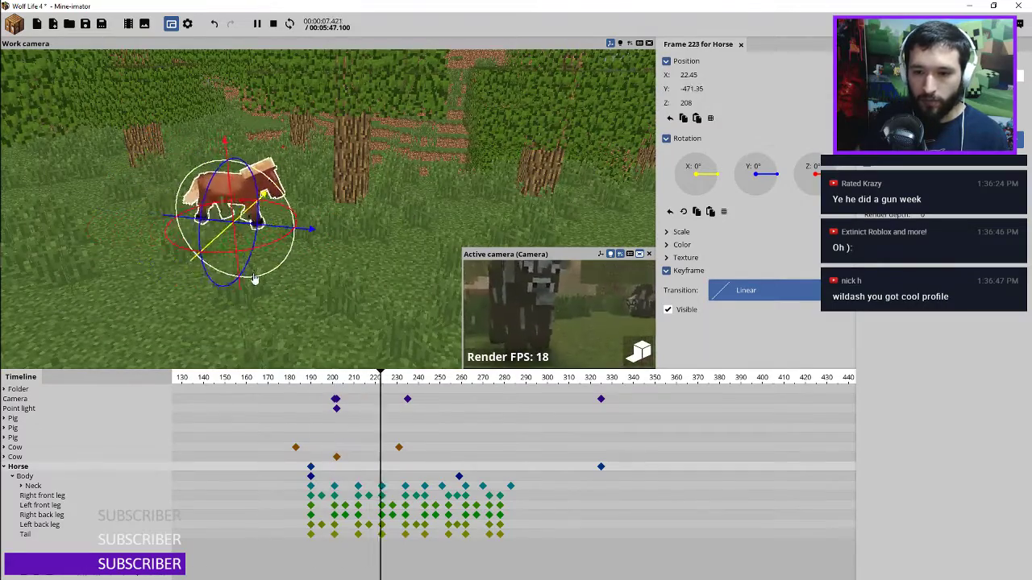
{"action": "key", "text": "space"}
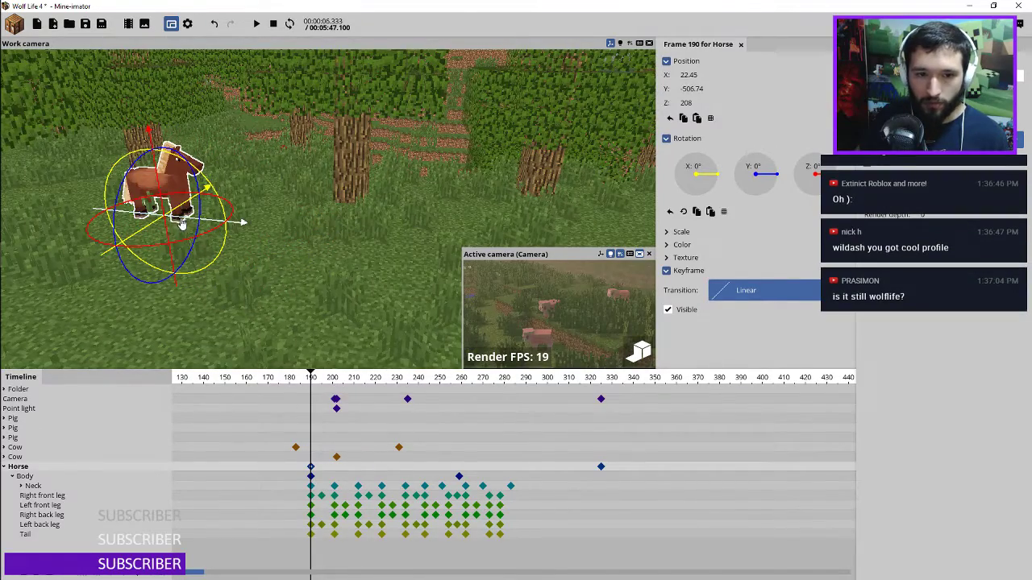
{"action": "left_click_drag", "start_coordinate": [153, 211], "coordinate": [87, 208]}
{"action": "key", "text": "space"}
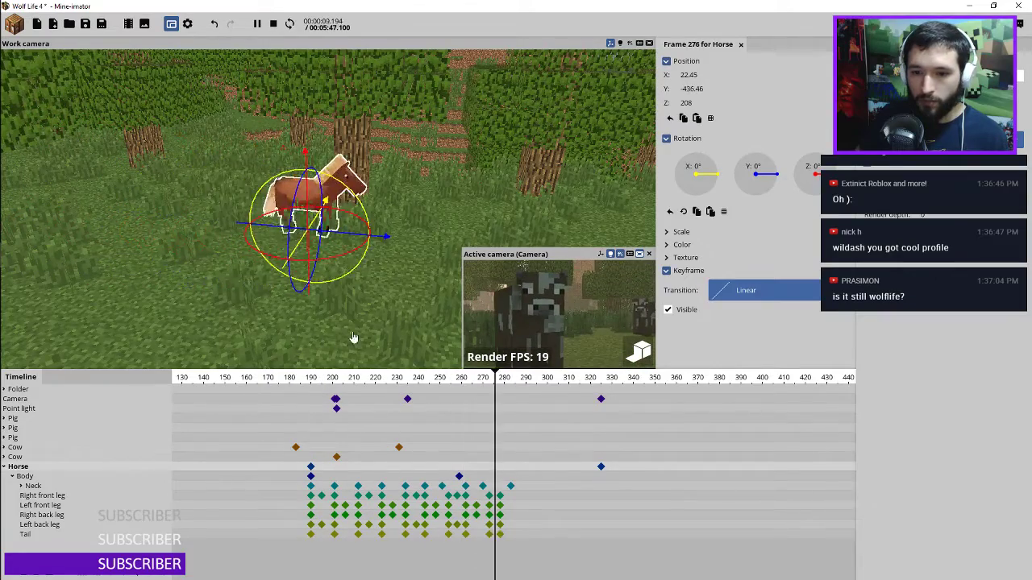
Move the horse's end keyframe to frame 340, pull the horse back to Y -400.09 there, and preview the walk
{"action": "left_click", "coordinate": [601, 469]}
{"action": "left_click_drag", "start_coordinate": [602, 471], "coordinate": [635, 462]}
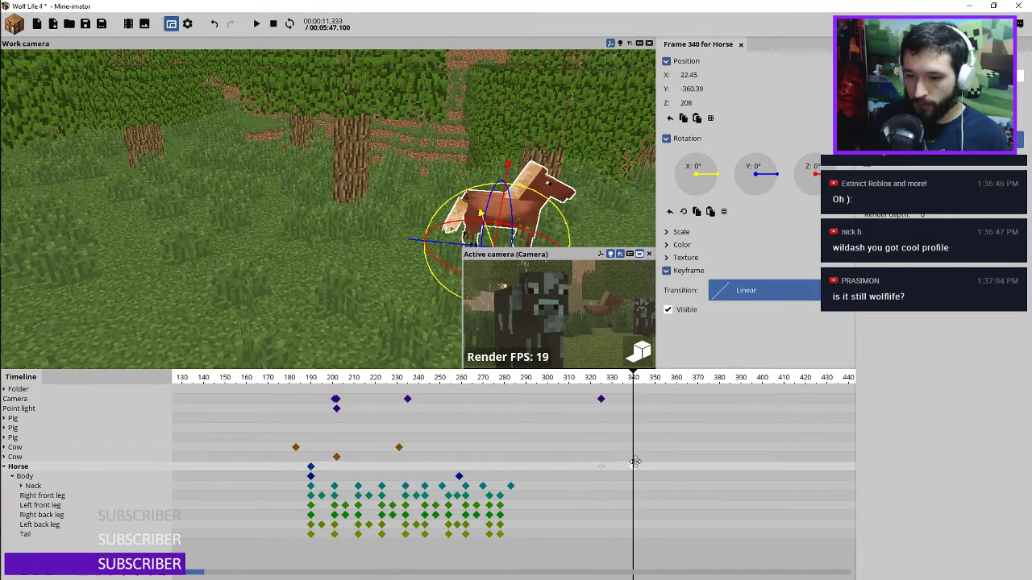
{"action": "right_click_drag", "start_coordinate": [288, 185], "coordinate": [310, 170]}
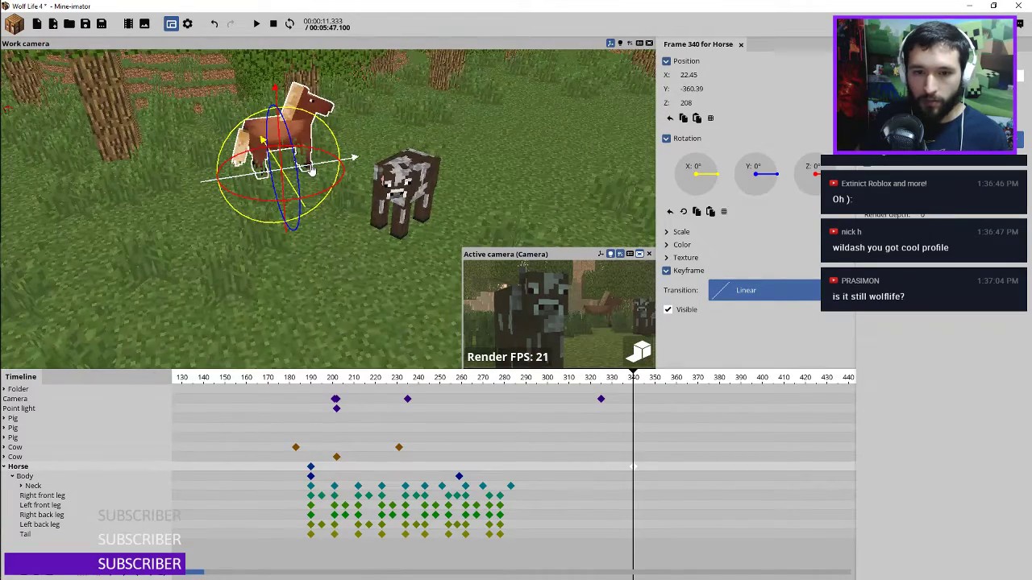
{"action": "left_click_drag", "start_coordinate": [311, 169], "coordinate": [221, 170]}
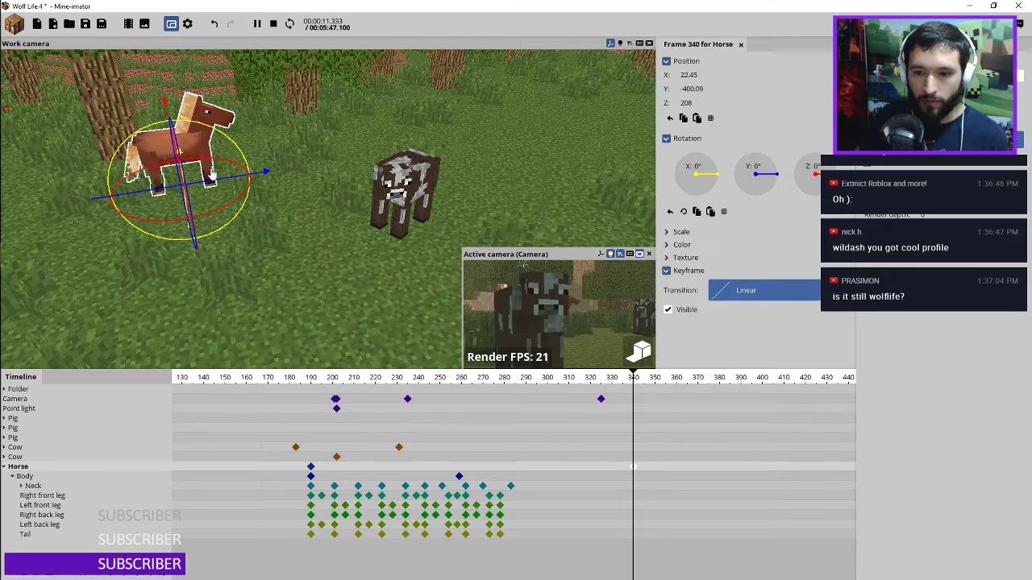
{"action": "key", "text": "space"}
{"action": "left_click", "coordinate": [304, 378]}
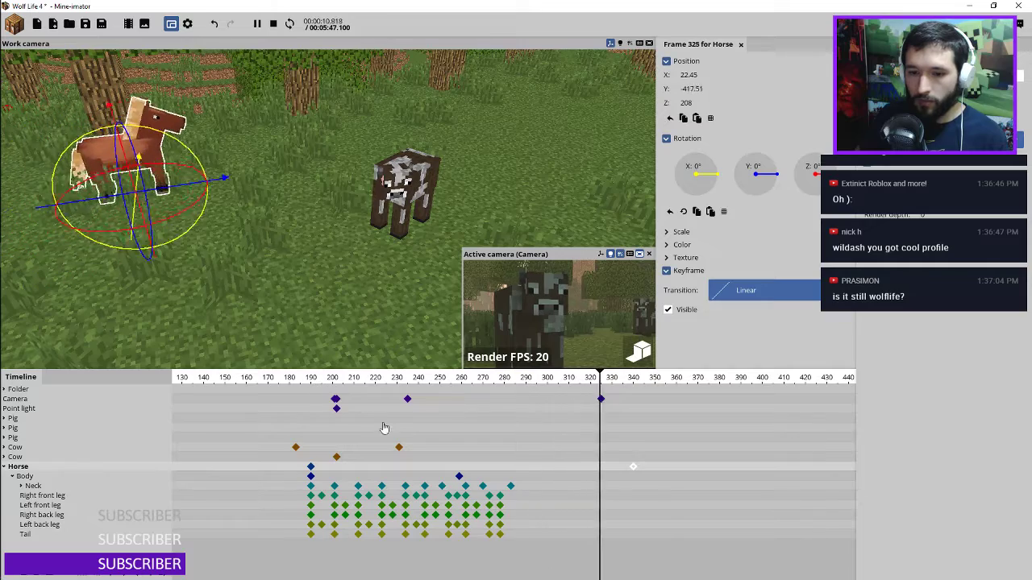
{"action": "key", "text": "space"}
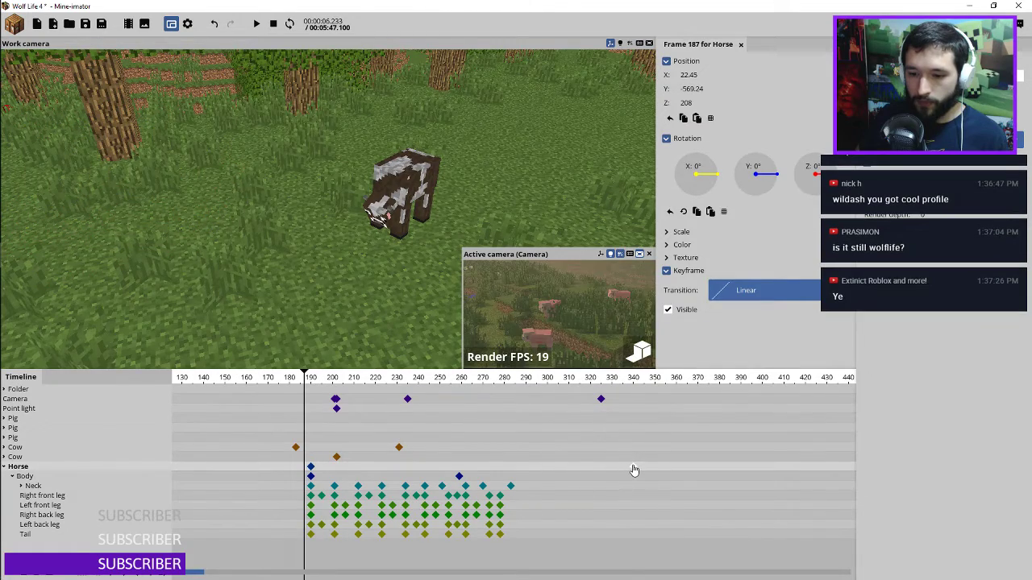
Move the horse forward to Y -369.58 at its end keyframe and shift that keyframe to frame 310
{"action": "left_click", "coordinate": [633, 468]}
{"action": "left_click_drag", "start_coordinate": [230, 174], "coordinate": [293, 178]}
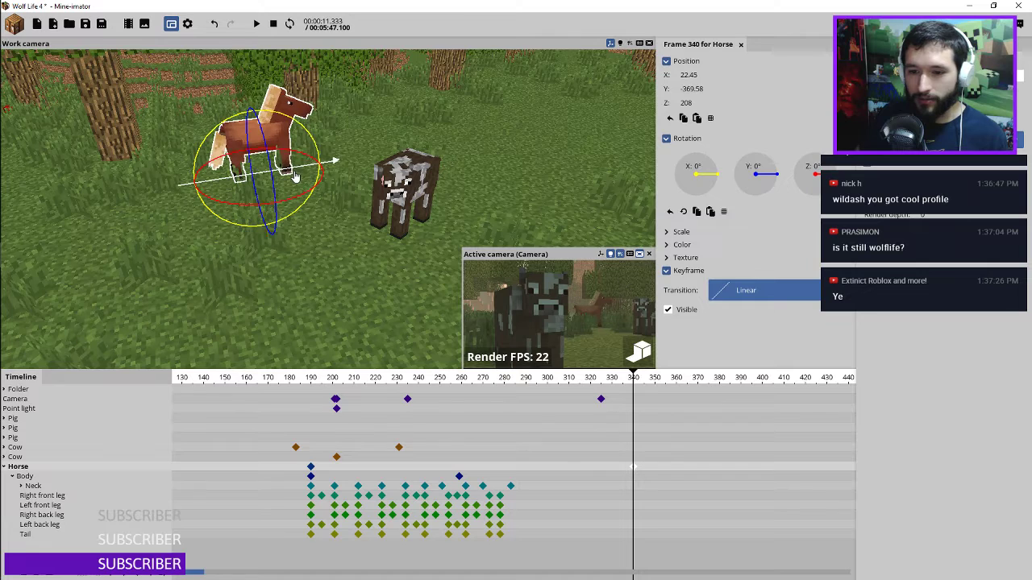
{"action": "left_click_drag", "start_coordinate": [629, 473], "coordinate": [568, 467]}
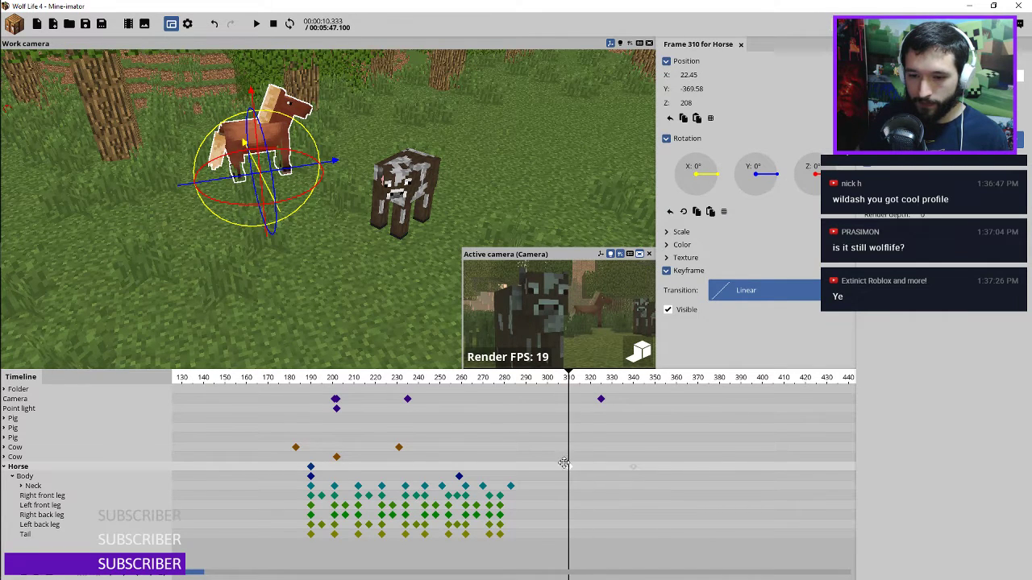
Shift the horse's start and end position keyframes forward together, to Y -535.10 and Y -335.44, and preview the walk
{"action": "left_click", "coordinate": [311, 378]}
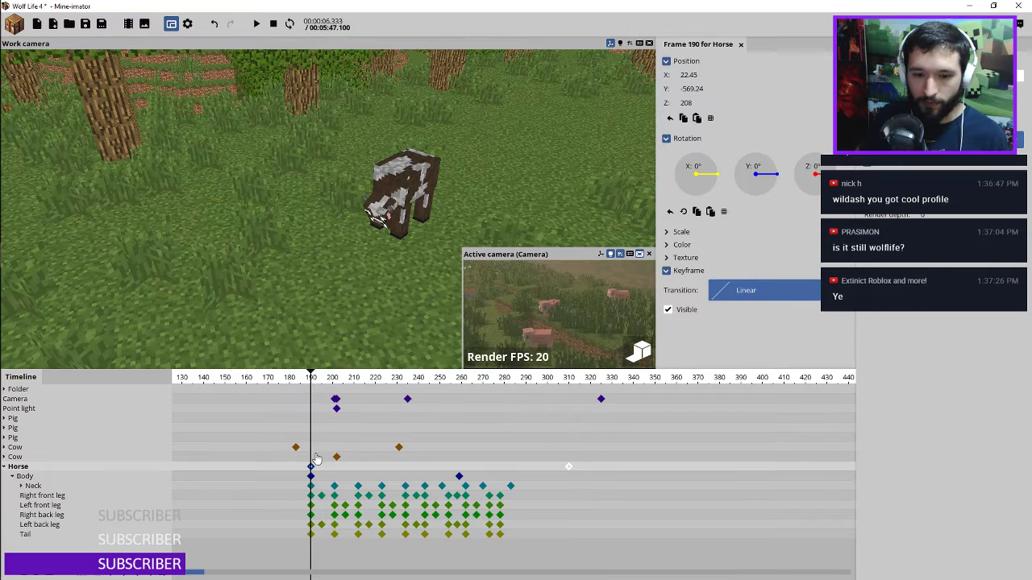
{"action": "left_click_drag", "start_coordinate": [338, 379], "coordinate": [367, 377]}
{"action": "right_click_drag", "start_coordinate": [355, 250], "coordinate": [266, 217]}
{"action": "left_click_drag", "start_coordinate": [36, 158], "coordinate": [91, 164]}
{"action": "left_click", "coordinate": [307, 380]}
{"action": "key", "text": "space"}
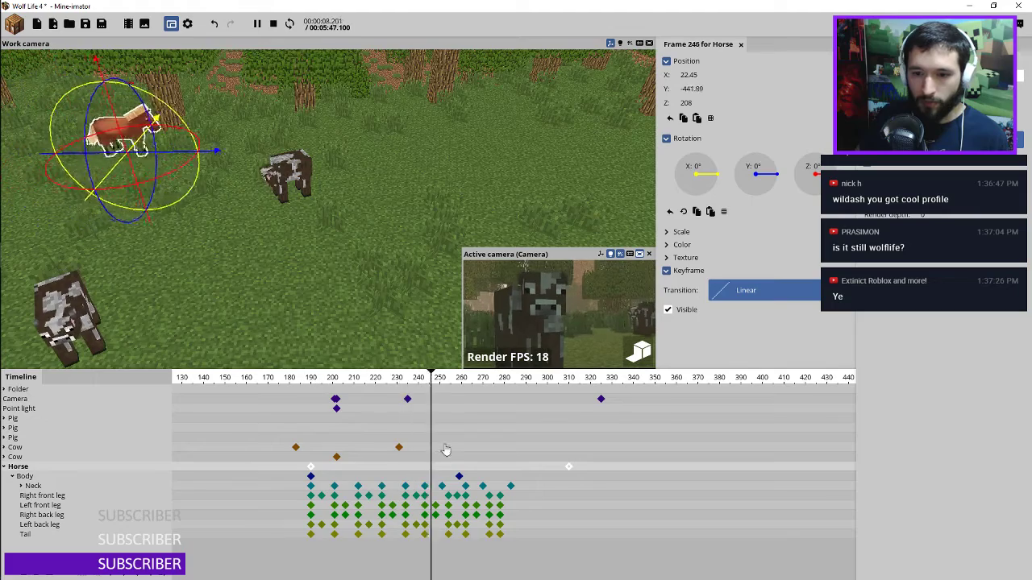
{"action": "key", "text": "space"}
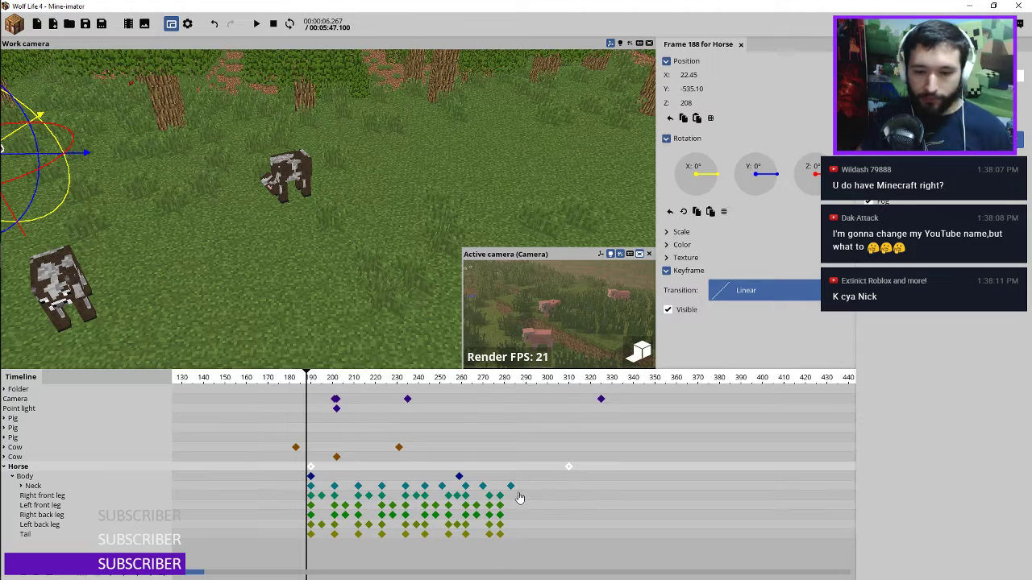
{"action": "key", "text": "space"}
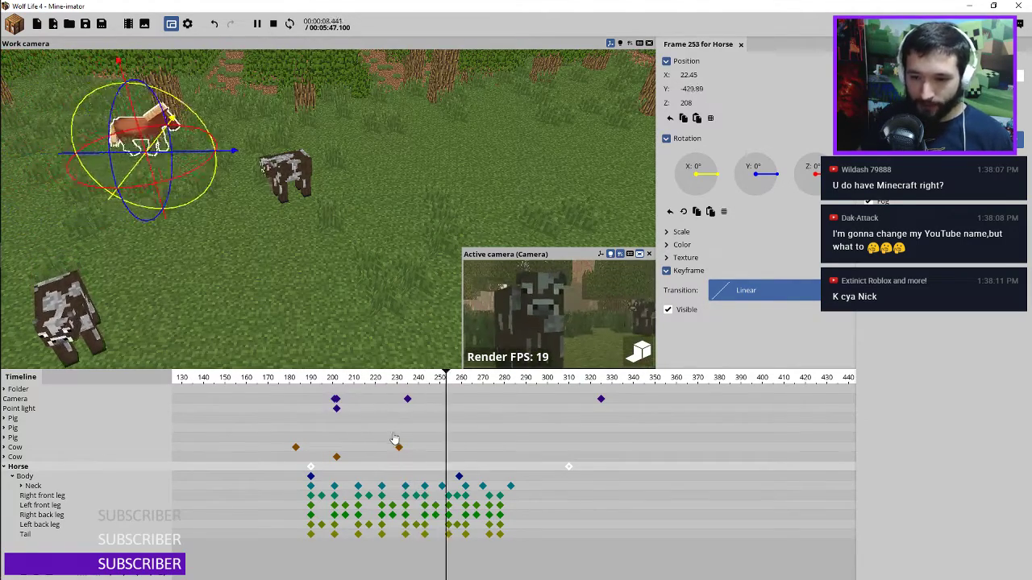
{"action": "key", "text": "space"}
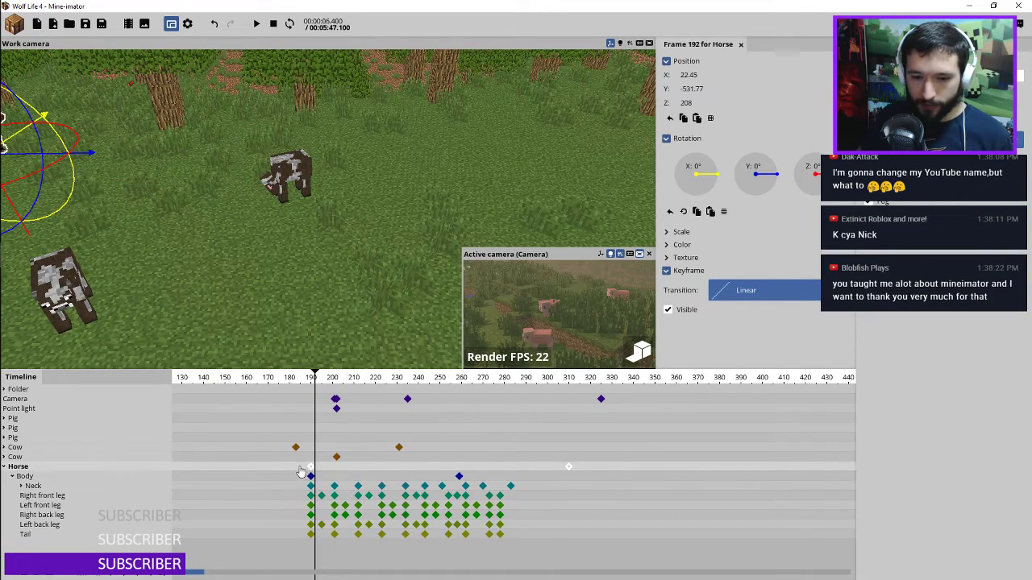
Shift all keyframes of the horse and its body parts, except the end position keyframe, to start at frame 196, and preview
{"action": "left_click_drag", "start_coordinate": [299, 472], "coordinate": [530, 548]}
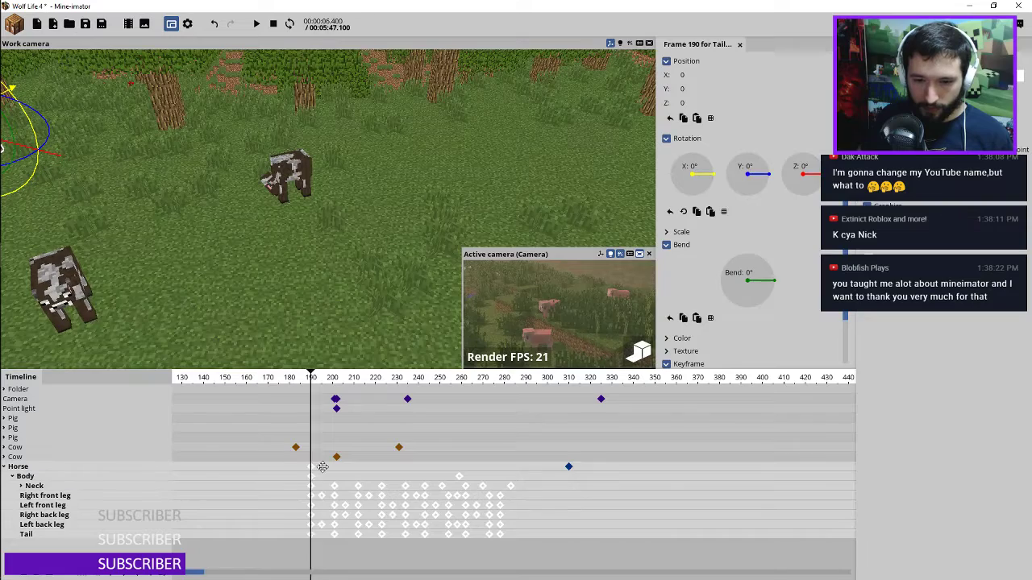
{"action": "left_click_drag", "start_coordinate": [323, 467], "coordinate": [334, 468]}
{"action": "key", "text": "space"}
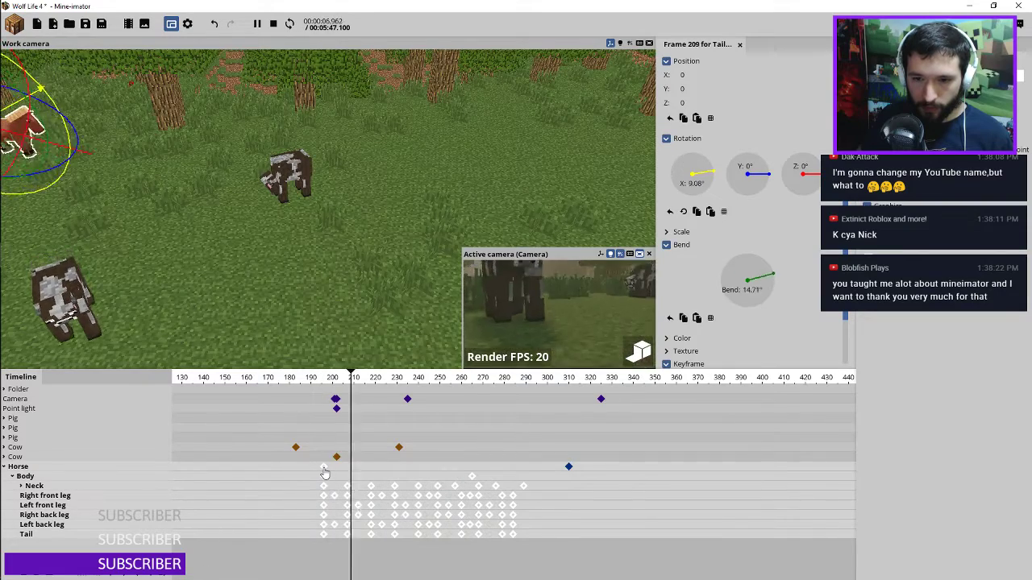
{"action": "key", "text": "space"}
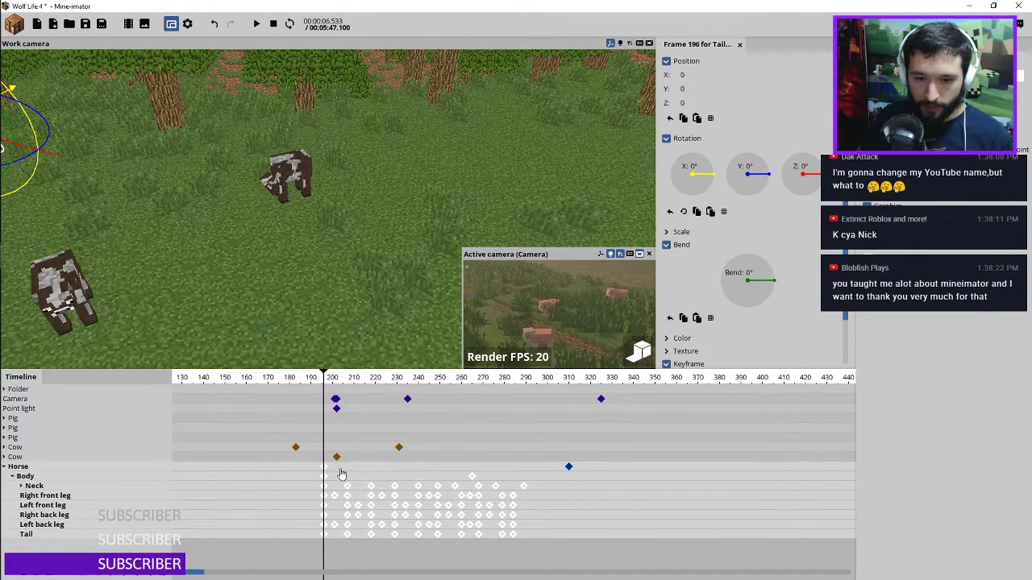
Move the horse forward to Y -503.71 at its frame 196 keyframe and play the walk
{"action": "left_click", "coordinate": [323, 467]}
{"action": "left_click_drag", "start_coordinate": [87, 154], "coordinate": [143, 180]}
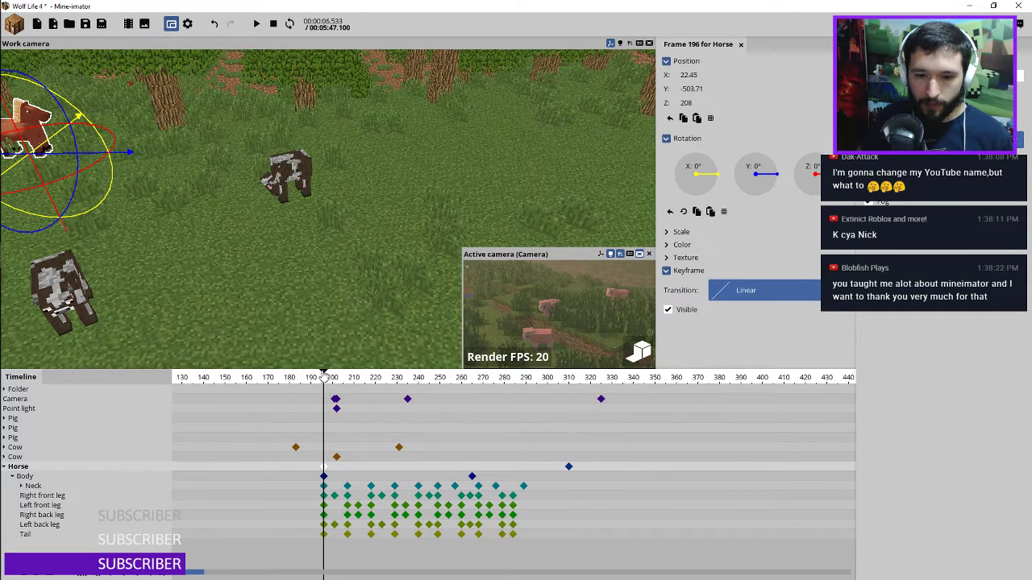
{"action": "left_click_drag", "start_coordinate": [323, 376], "coordinate": [335, 387]}
{"action": "key", "text": "space"}
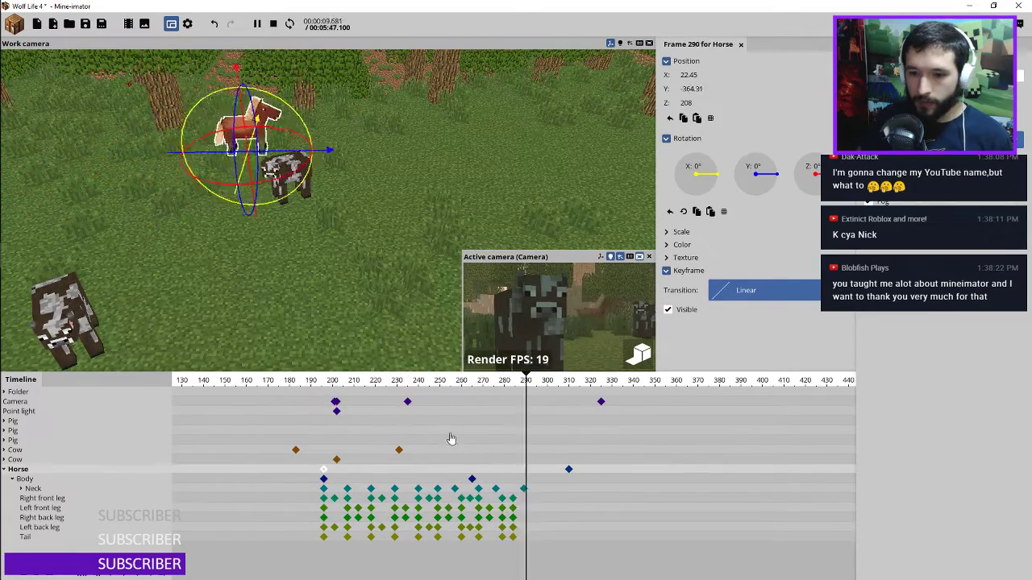
Pull the horse back along Y at its frame 310 keyframe and play the walk from the start
{"action": "left_click", "coordinate": [568, 468]}
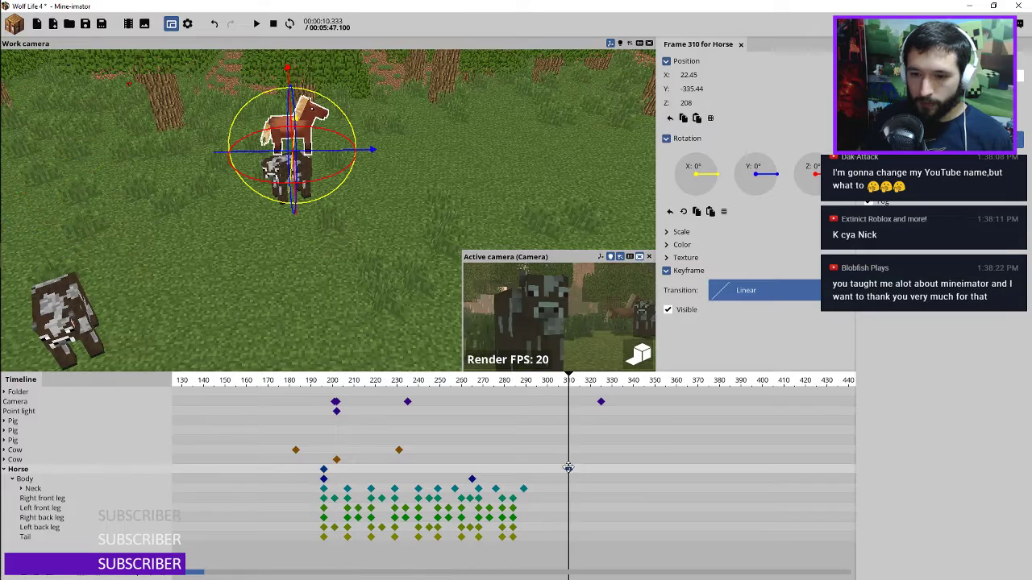
{"action": "left_click_drag", "start_coordinate": [331, 151], "coordinate": [267, 152]}
{"action": "left_click", "coordinate": [326, 382]}
{"action": "key", "text": "space"}
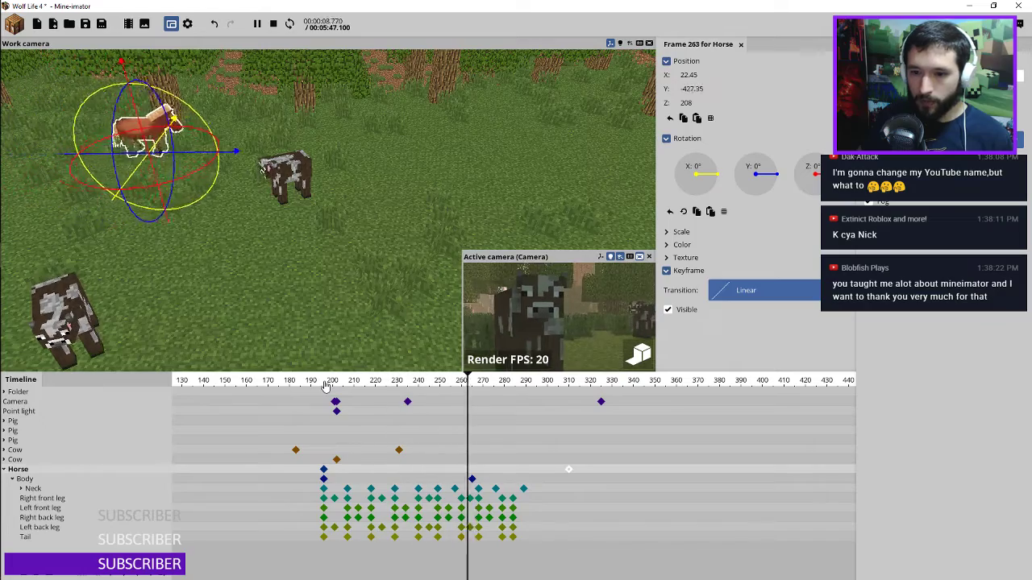
{"action": "key", "text": "space"}
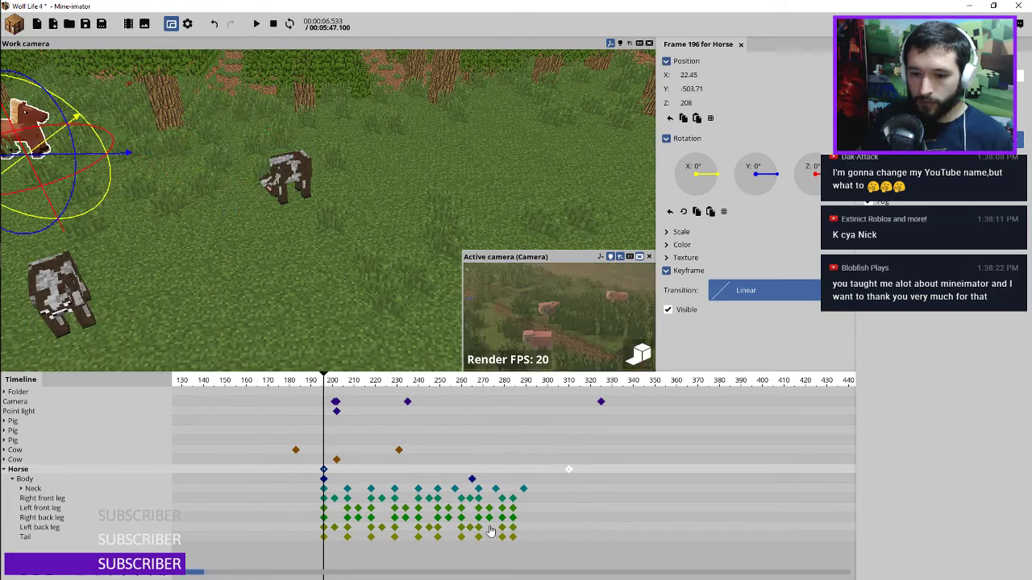
Move the final leg and tail keyframes to frame 309 and the last neck keyframe to frame 314
{"action": "scroll", "coordinate": [535, 510], "scroll_direction": "up", "scroll_amount": 5}
{"action": "mouse_move", "coordinate": [501, 484]}
{"action": "left_mouse_down"}
{"action": "mouse_move", "coordinate": [426, 544]}
{"action": "mouse_move", "coordinate": [429, 518]}
{"action": "mouse_move", "coordinate": [449, 505]}
{"action": "mouse_move", "coordinate": [707, 510]}
{"action": "left_mouse_up"}
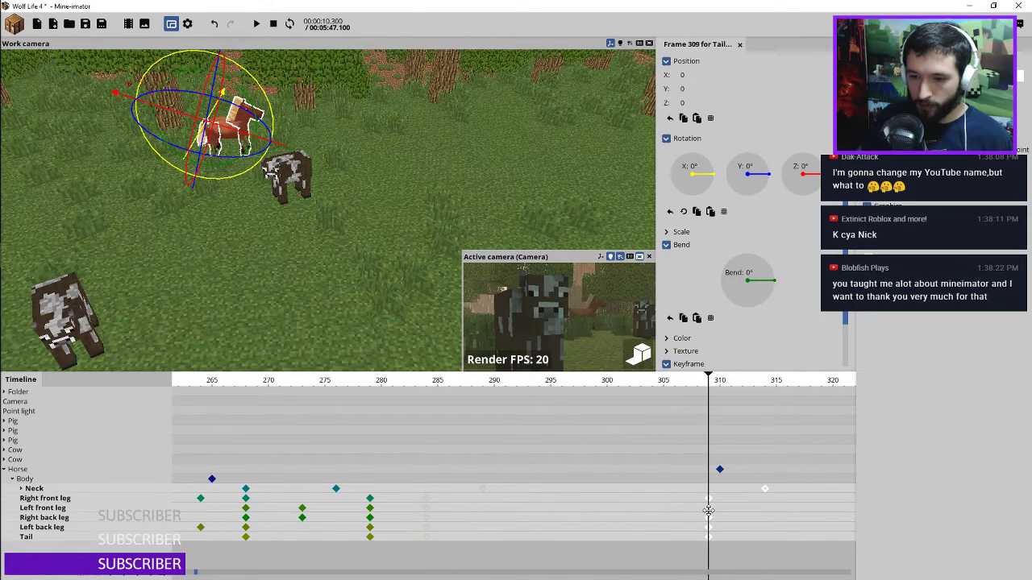
{"action": "key", "text": "ctrl+s"}
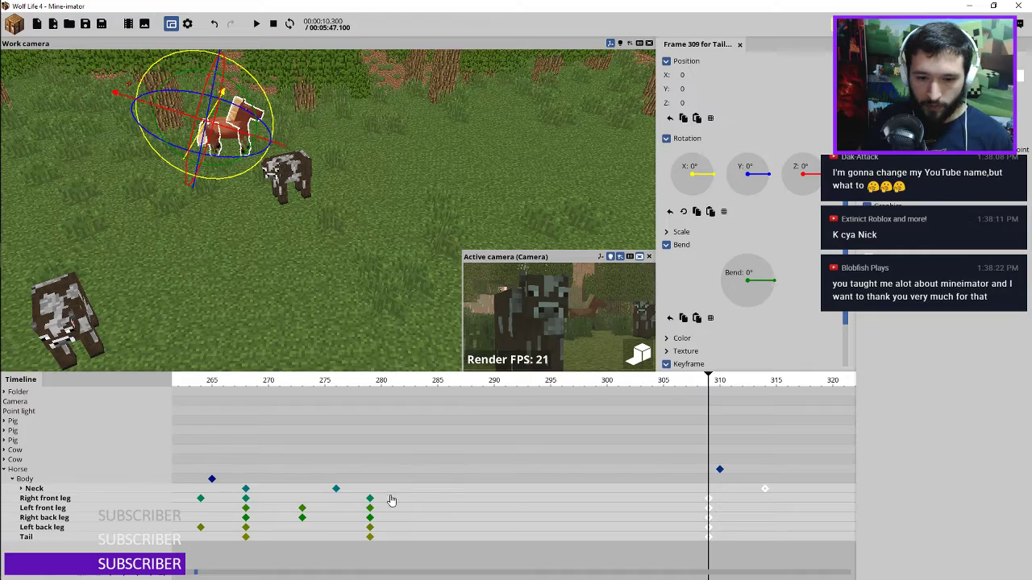
Duplicate the neck, leg and tail keyframes of frames 264 to 279 into the gap, with the first leg pair at frame 283
{"action": "left_click_drag", "start_coordinate": [399, 491], "coordinate": [195, 553]}
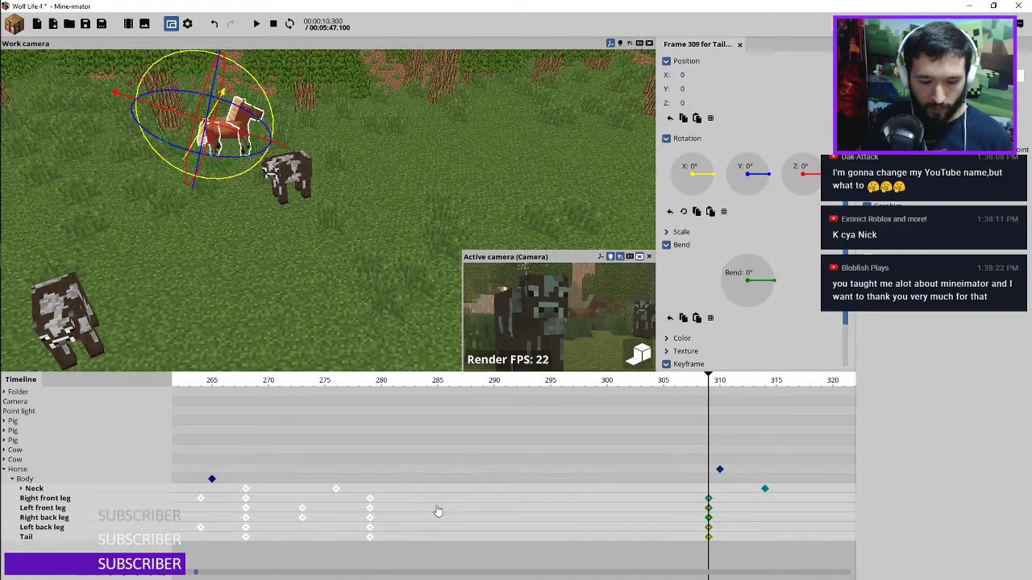
{"action": "key", "text": "ctrl+v"}
{"action": "left_click_drag", "start_coordinate": [426, 501], "coordinate": [413, 538]}
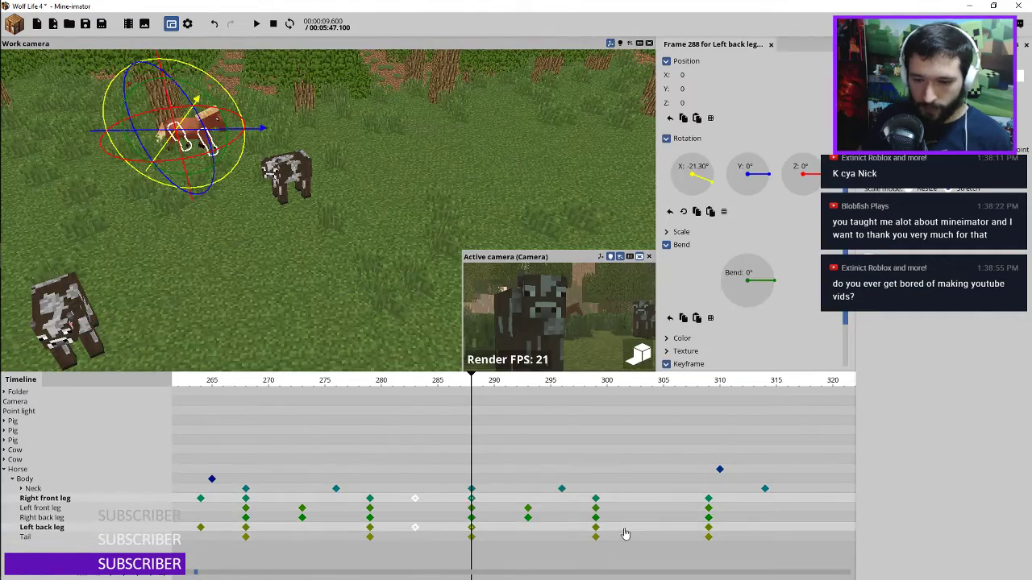
Add matching right front leg and left back leg keyframes at frame 304 and preview the extended walk cycle
{"action": "left_click_drag", "start_coordinate": [646, 515], "coordinate": [650, 515]}
{"action": "key", "text": "space"}
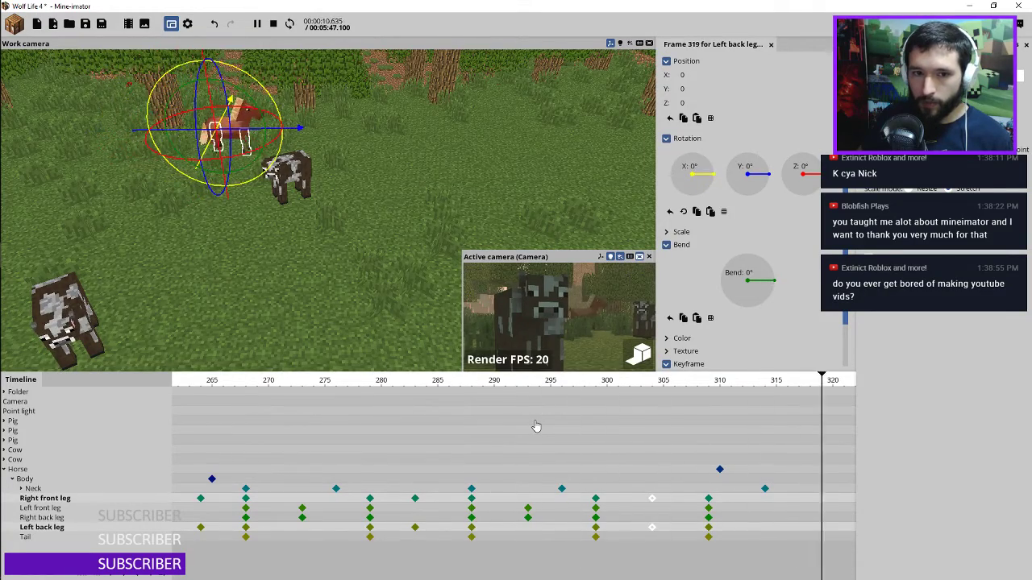
{"action": "key", "text": "space"}
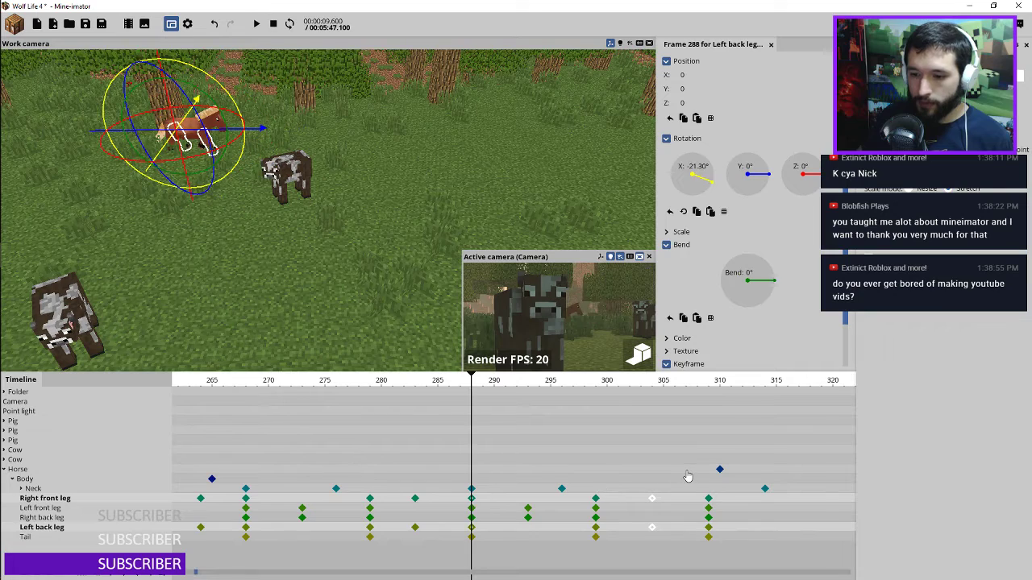
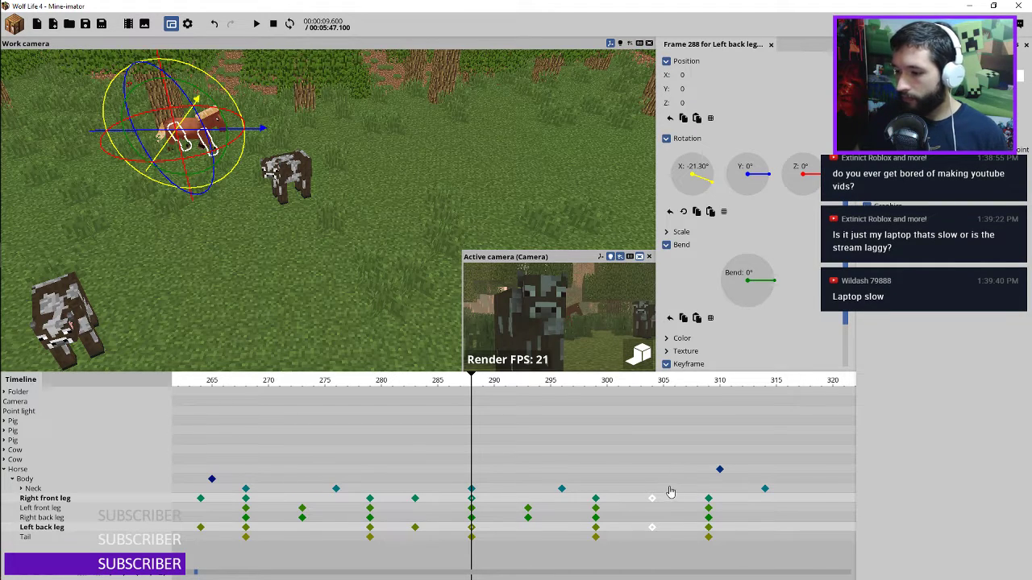
{"action": "left_click_drag", "start_coordinate": [266, 381], "coordinate": [234, 381]}
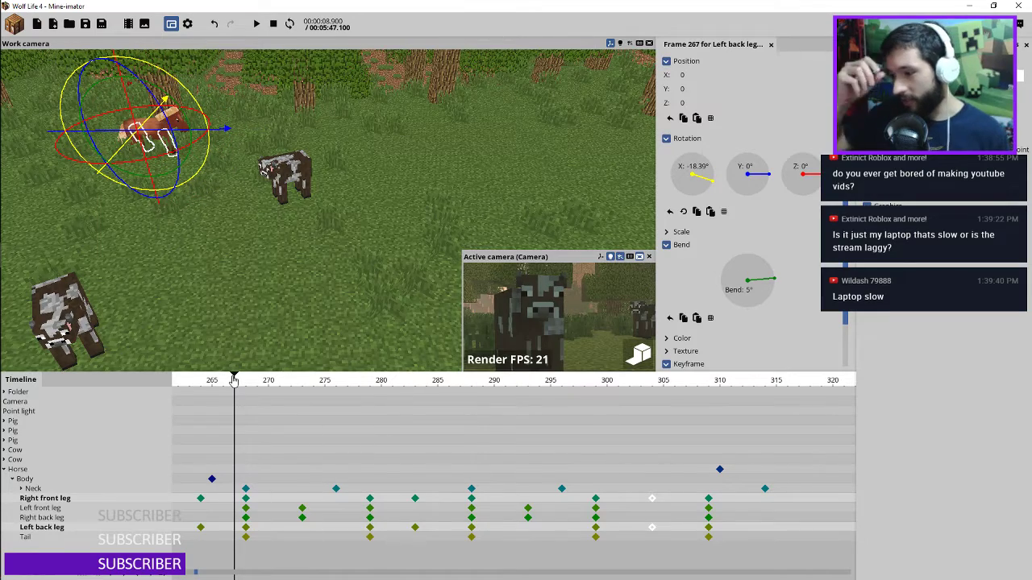
{"action": "key", "text": "space"}
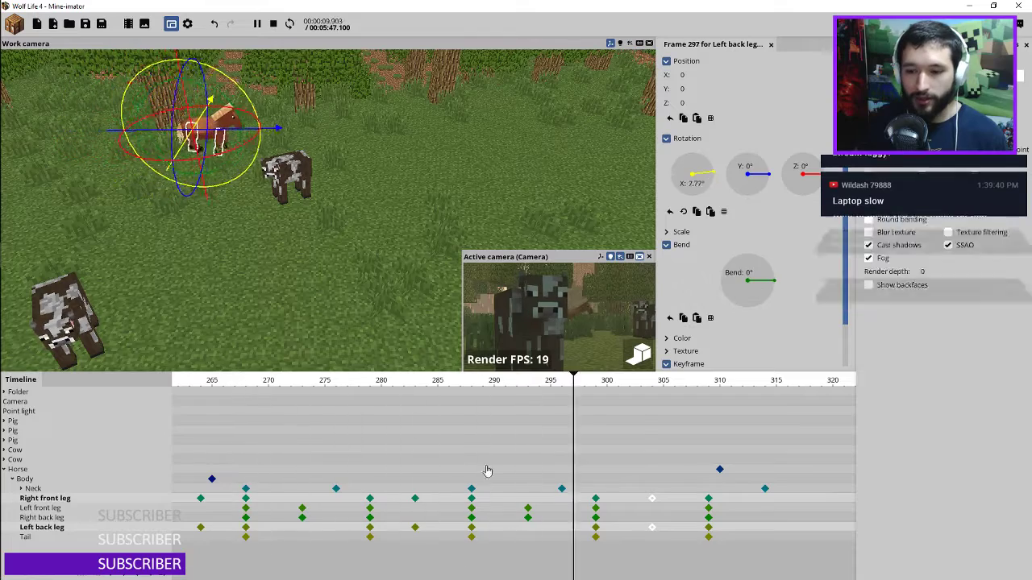
Move the frame 304 leg keyframes to frame 303 and paste a copy of the frame 288 neck, leg and tail keyframes at frame 306
{"action": "key", "text": "space"}
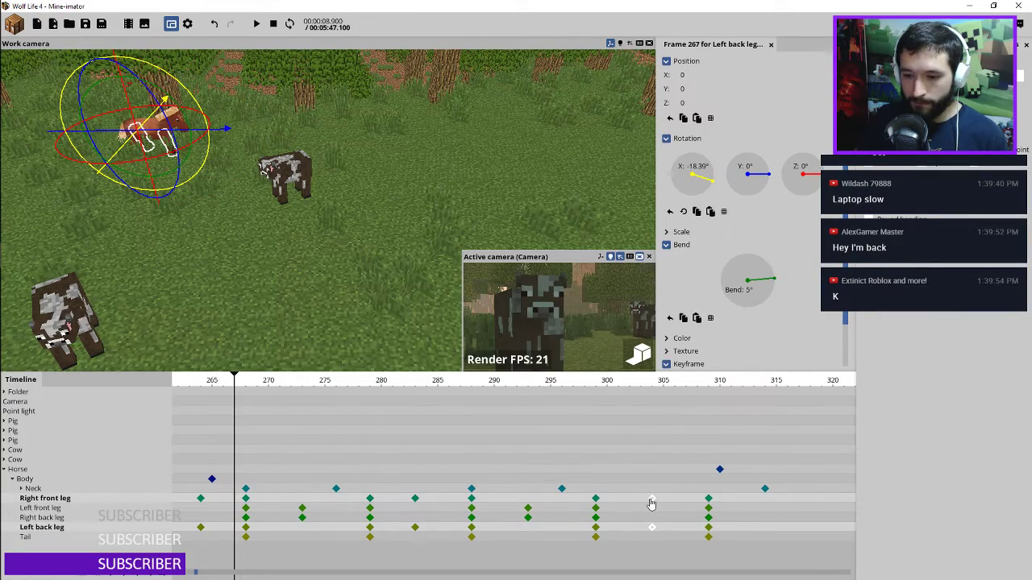
{"action": "left_click_drag", "start_coordinate": [651, 500], "coordinate": [639, 501]}
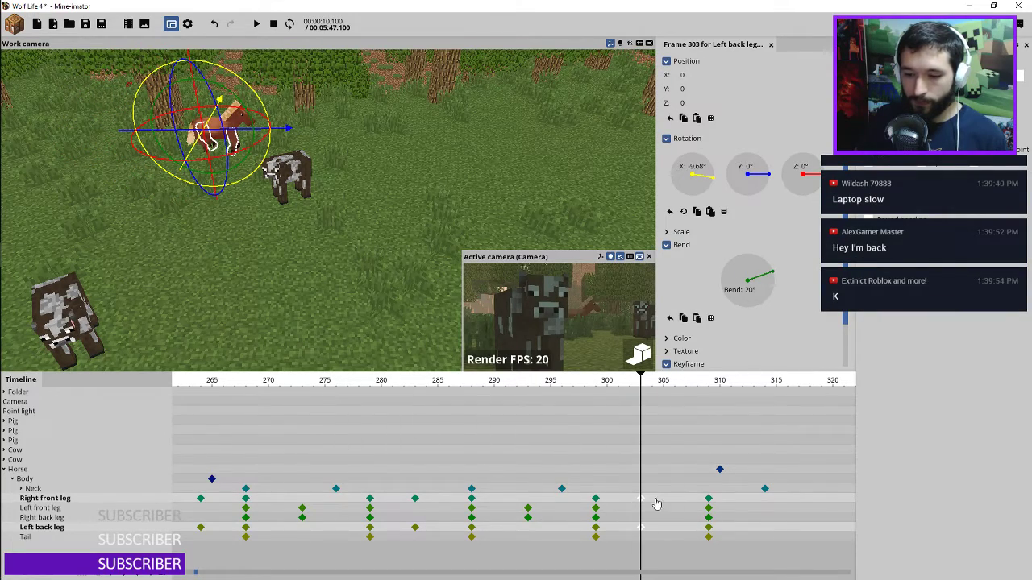
{"action": "left_click_drag", "start_coordinate": [487, 486], "coordinate": [462, 553]}
{"action": "key", "text": "ctrl+v"}
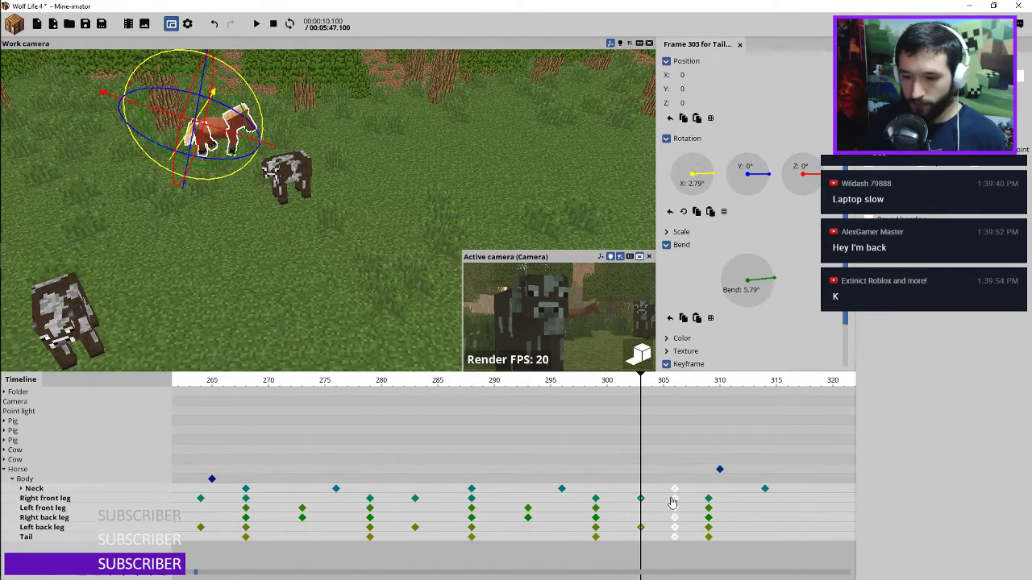
{"action": "key", "text": "space"}
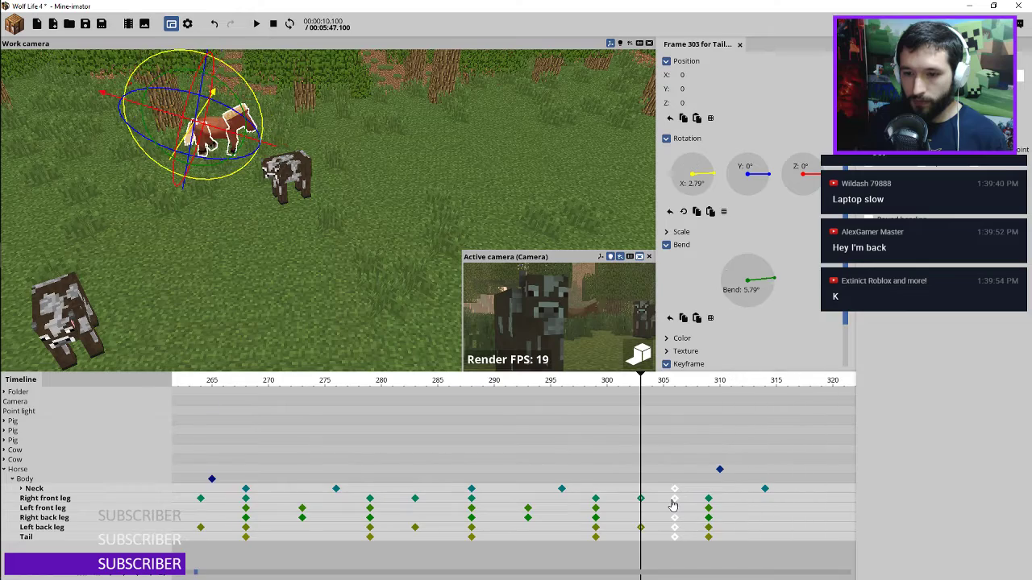
Space the horse's last two neck keyframes out to frames 304 and 320, preview the walk and save the project
{"action": "left_click", "coordinate": [764, 489]}
{"action": "left_click_drag", "start_coordinate": [765, 491], "coordinate": [803, 491]}
{"action": "left_click_drag", "start_coordinate": [675, 490], "coordinate": [651, 490]}
{"action": "left_click", "coordinate": [490, 386]}
{"action": "key", "text": "space"}
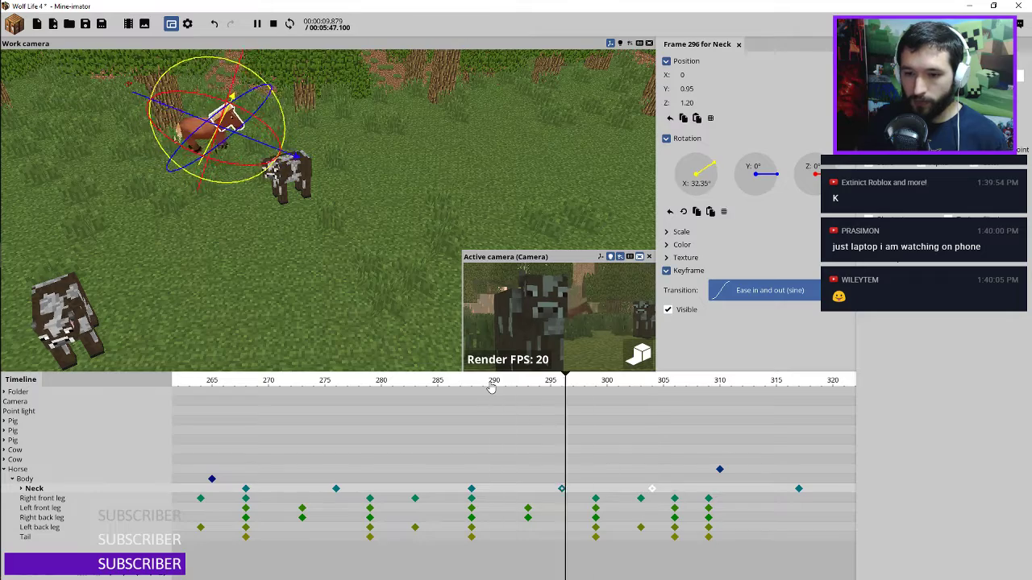
{"action": "key", "text": "space"}
{"action": "key", "text": "space"}
{"action": "key", "text": "space"}
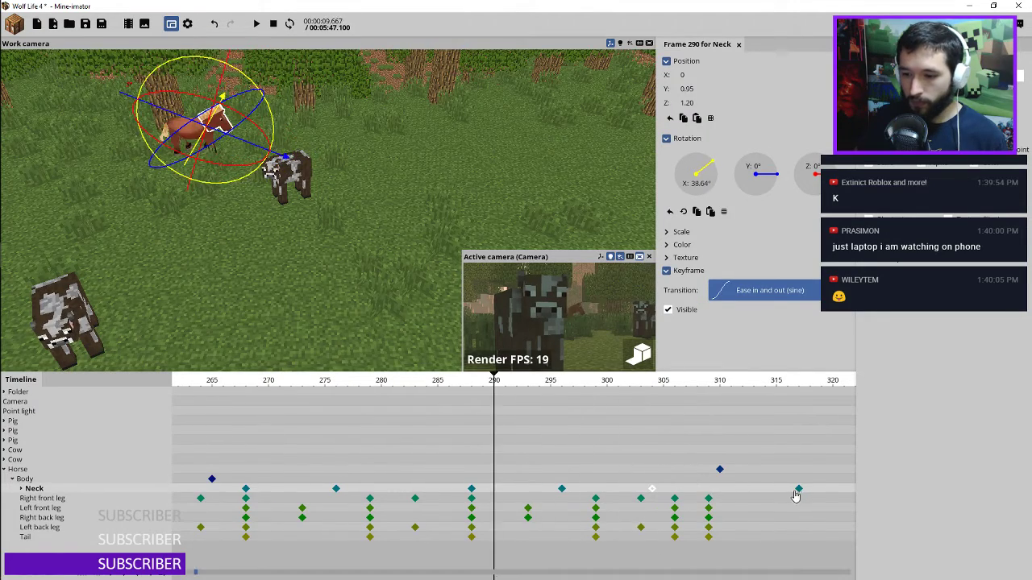
{"action": "left_click_drag", "start_coordinate": [798, 489], "coordinate": [831, 487]}
{"action": "key", "text": "ctrl+s"}
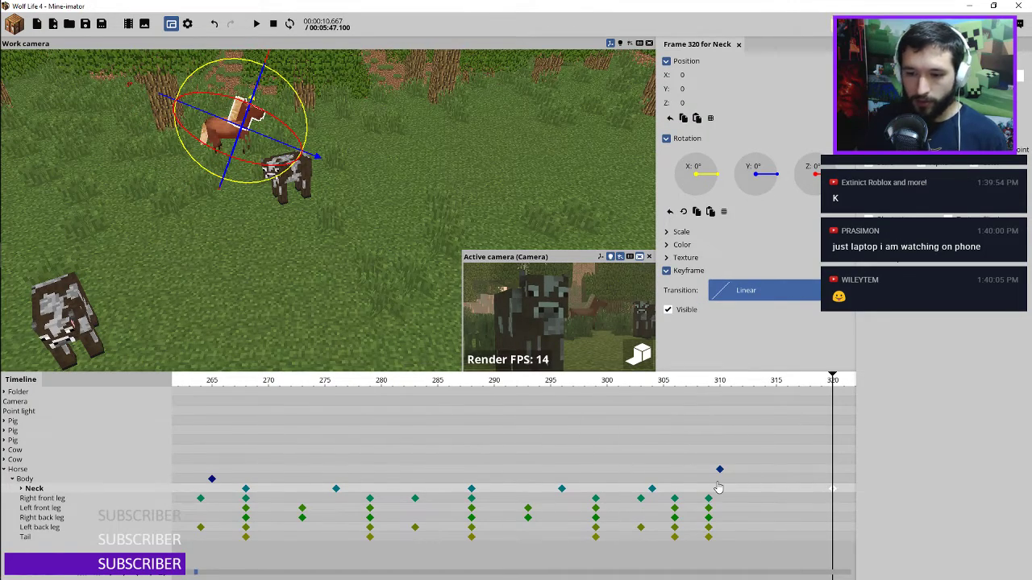
Delete the horse's body keyframe at frame 265
{"action": "left_click", "coordinate": [26, 481]}
{"action": "left_click_drag", "start_coordinate": [224, 505], "coordinate": [463, 484]}
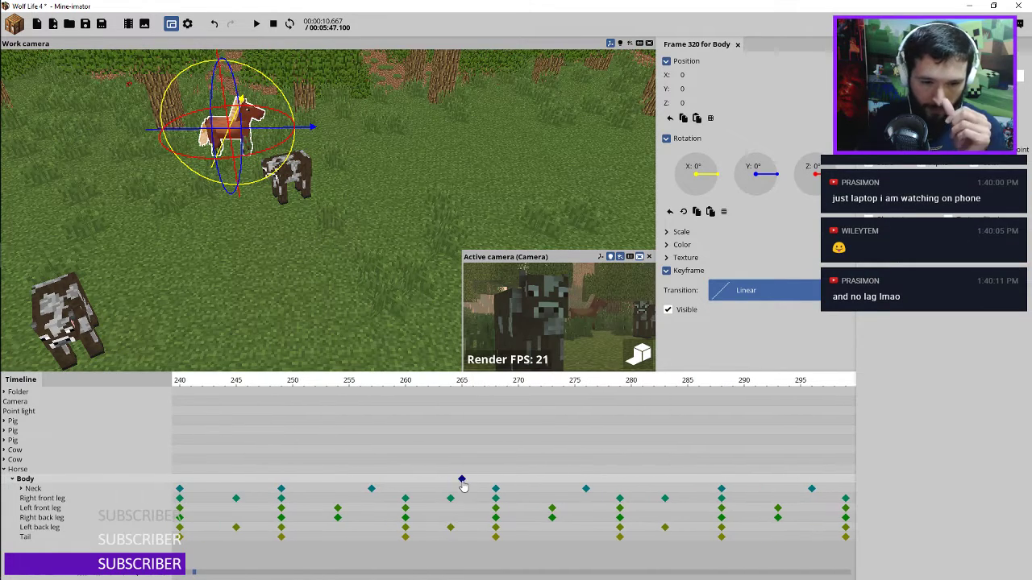
{"action": "scroll", "coordinate": [457, 486], "scroll_direction": "down", "scroll_amount": 4, "text": "ctrl"}
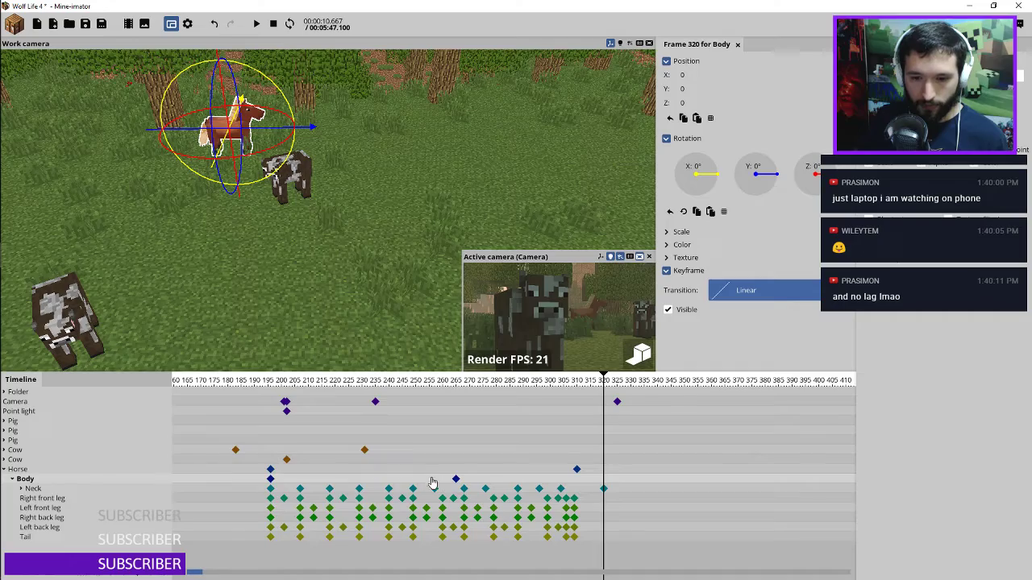
{"action": "left_click", "coordinate": [456, 482]}
{"action": "key", "text": "Delete"}
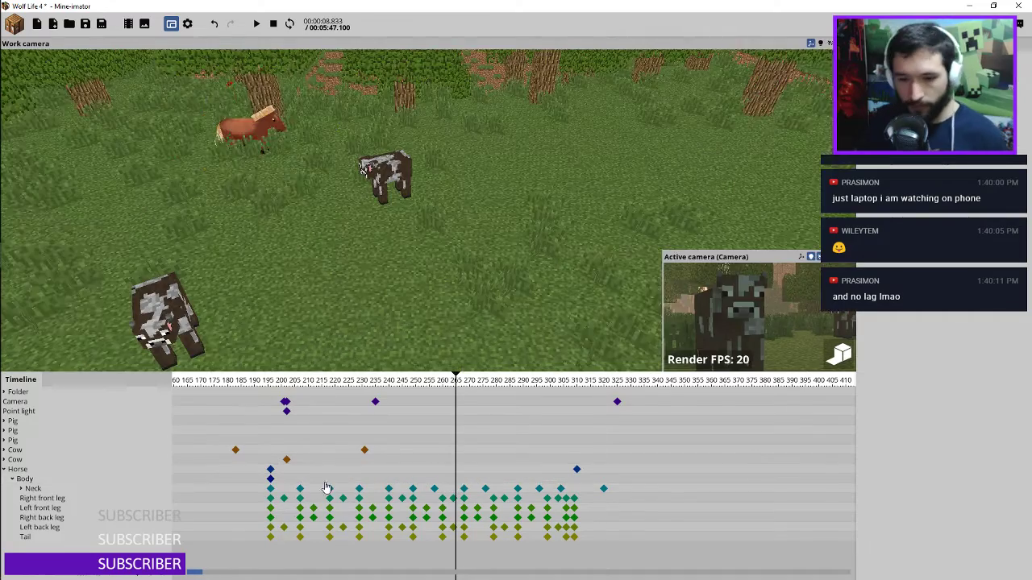
Lower the horse's body at frame 207 by setting its Z position to -0.75
{"action": "left_click", "coordinate": [304, 483]}
{"action": "scroll", "coordinate": [308, 488], "scroll_direction": "up", "scroll_amount": 4}
{"action": "right_click_drag", "start_coordinate": [288, 280], "coordinate": [474, 359]}
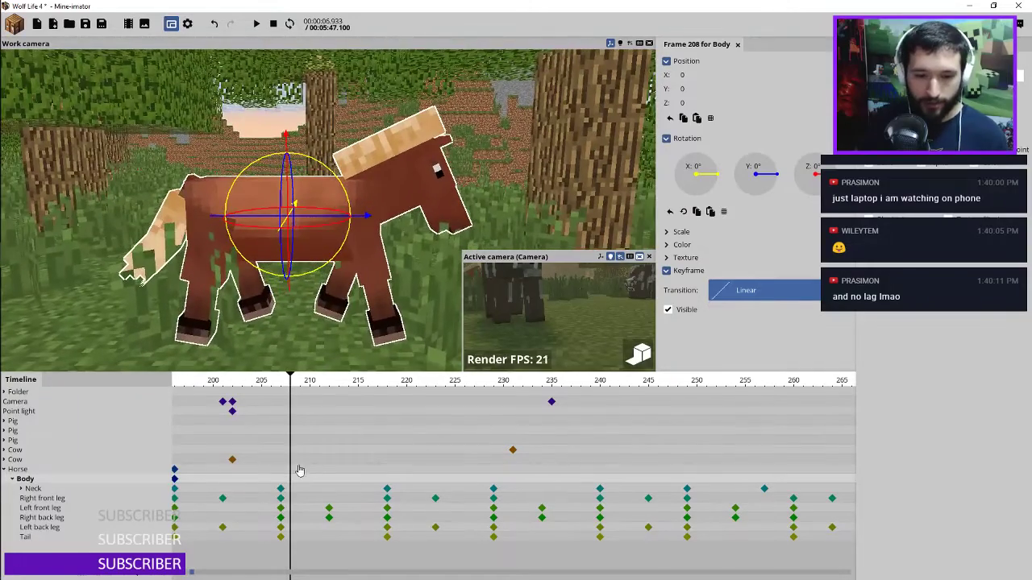
{"action": "left_click", "coordinate": [175, 479]}
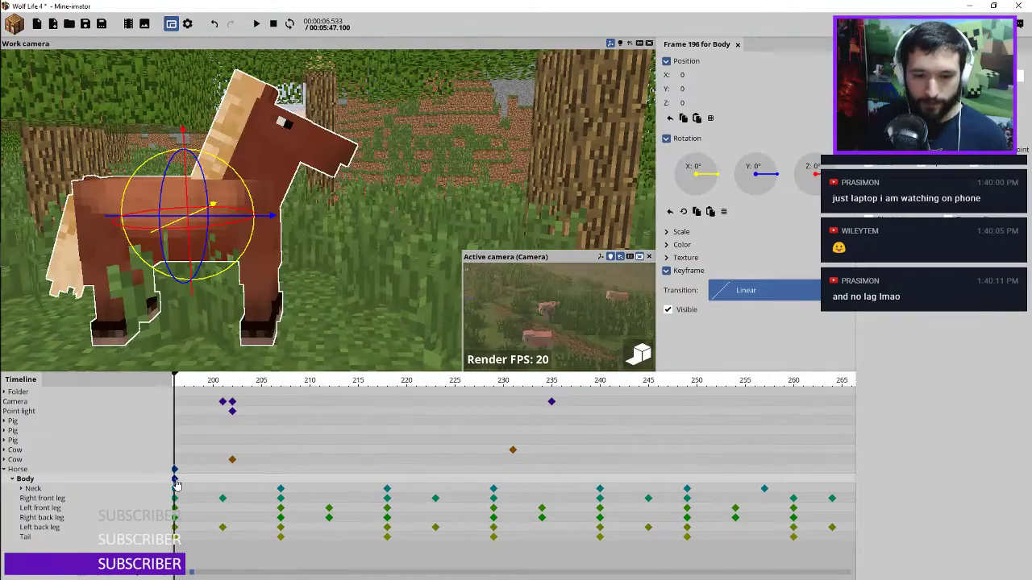
{"action": "left_click", "coordinate": [282, 487]}
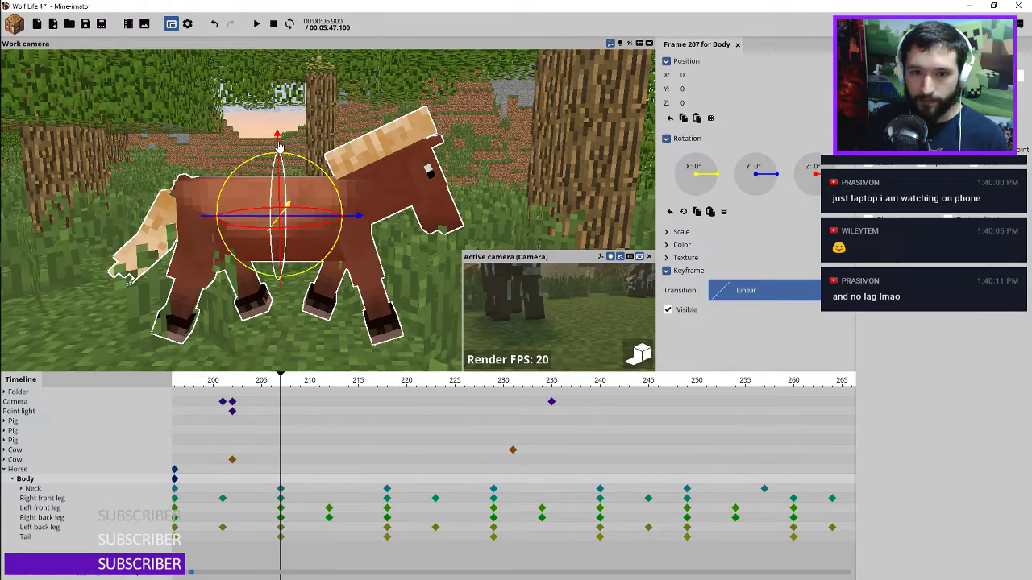
{"action": "left_click_drag", "start_coordinate": [278, 144], "coordinate": [278, 154]}
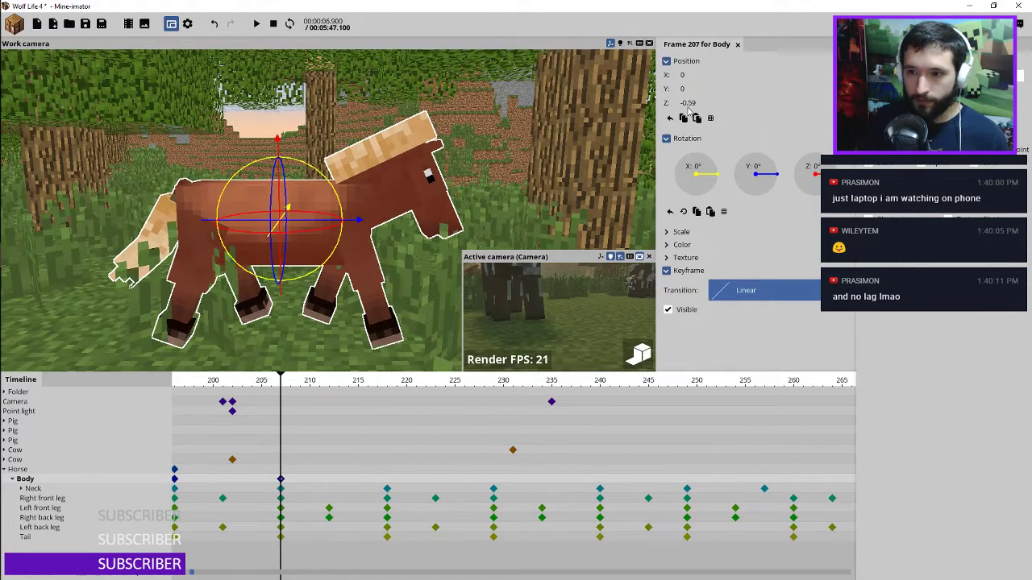
{"action": "type", "text": "75"}
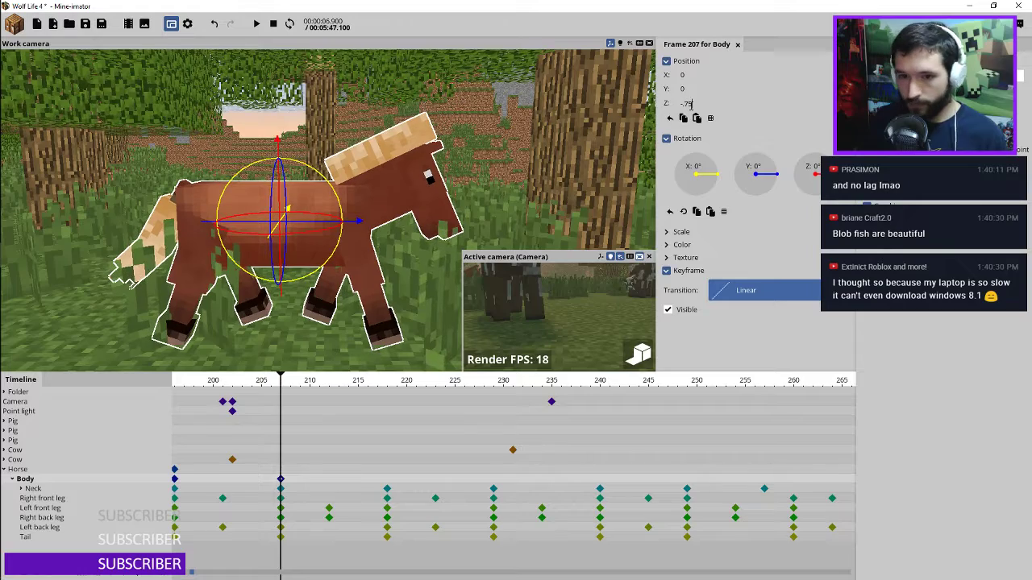
Add body keyframes at frame 218 with Z -0.75 and at frame 212 with Z 0
{"action": "left_click", "coordinate": [388, 482]}
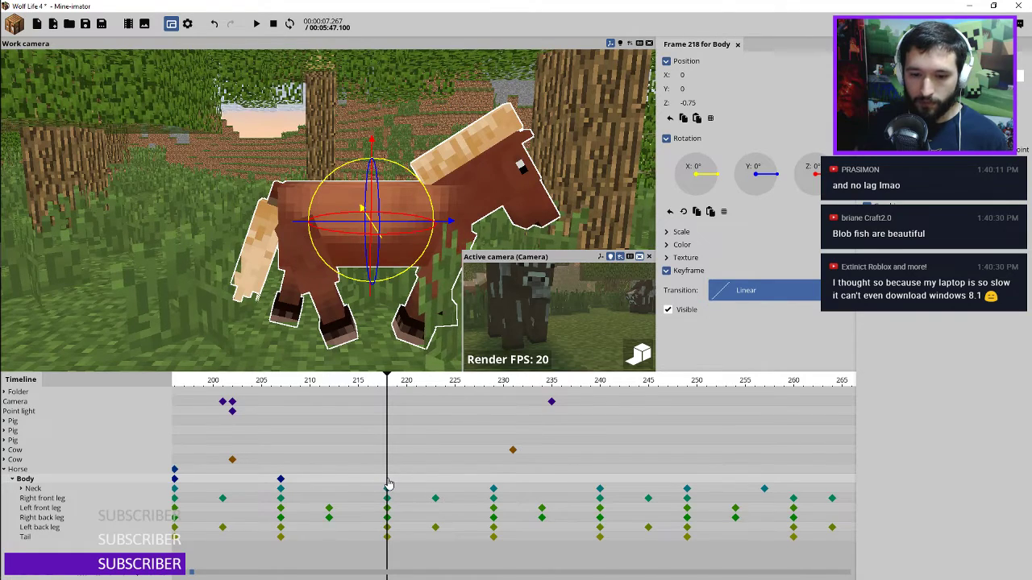
{"action": "left_click", "coordinate": [329, 482]}
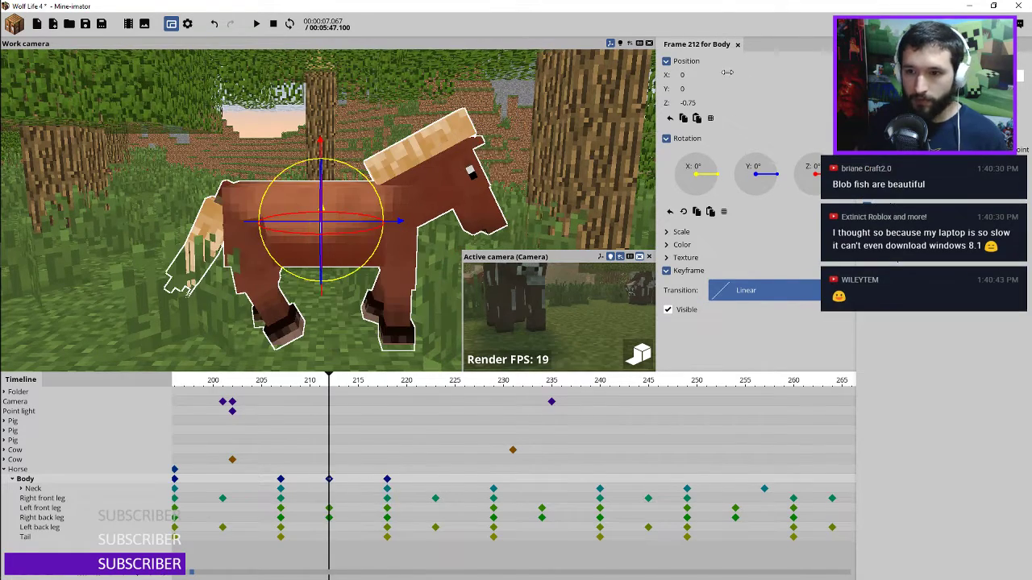
{"action": "left_click_drag", "start_coordinate": [690, 103], "coordinate": [392, 391]}
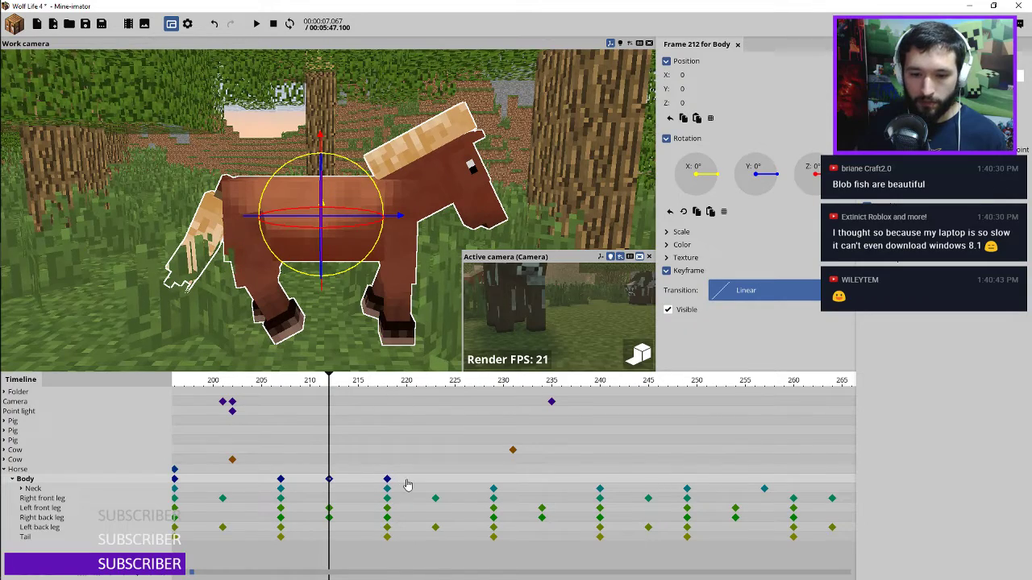
Copy the body keyframes of frames 212 and 218 and paste the pair starting at frames 223, 234 and 245
{"action": "left_click_drag", "start_coordinate": [407, 484], "coordinate": [315, 485]}
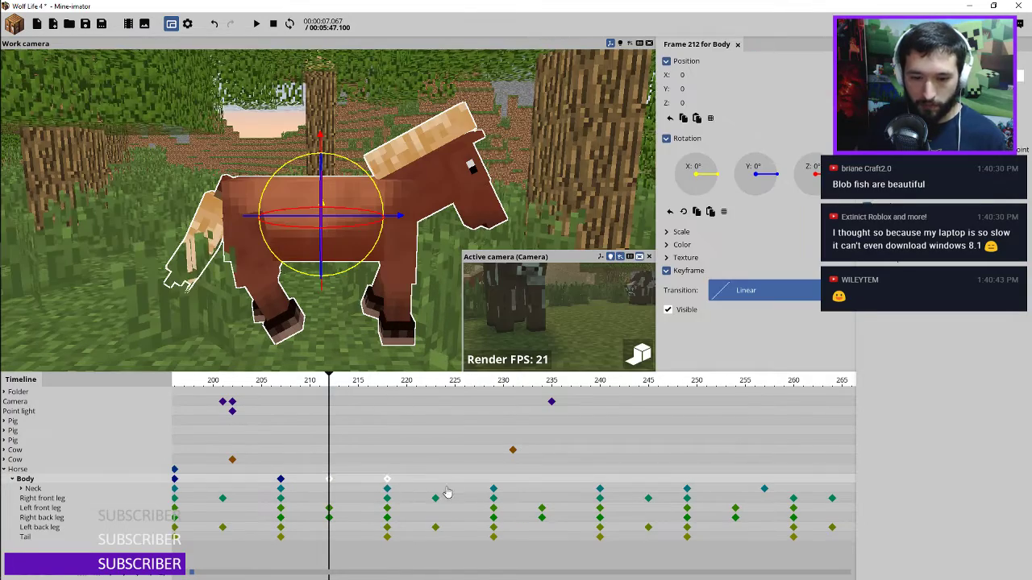
{"action": "key", "text": "ctrl+v"}
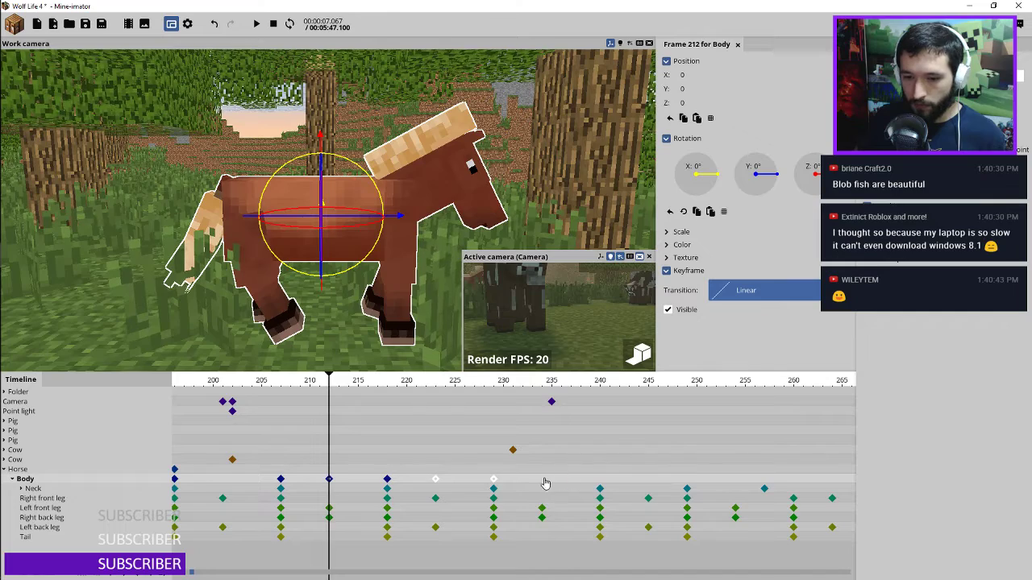
{"action": "key", "text": "ctrl+v"}
{"action": "key", "text": "ctrl+v"}
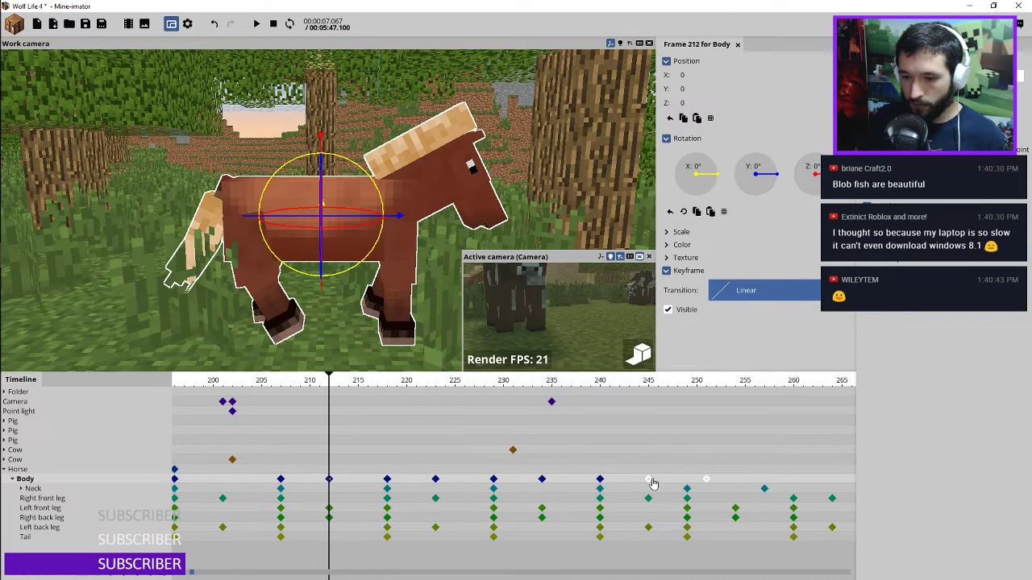
Shift all neck, leg and tail keyframes from frame 249 onward so they start at the body keyframe on frame 251
{"action": "left_click", "coordinate": [724, 482]}
{"action": "scroll", "coordinate": [564, 496], "scroll_direction": "down", "scroll_amount": 4, "text": "ctrl"}
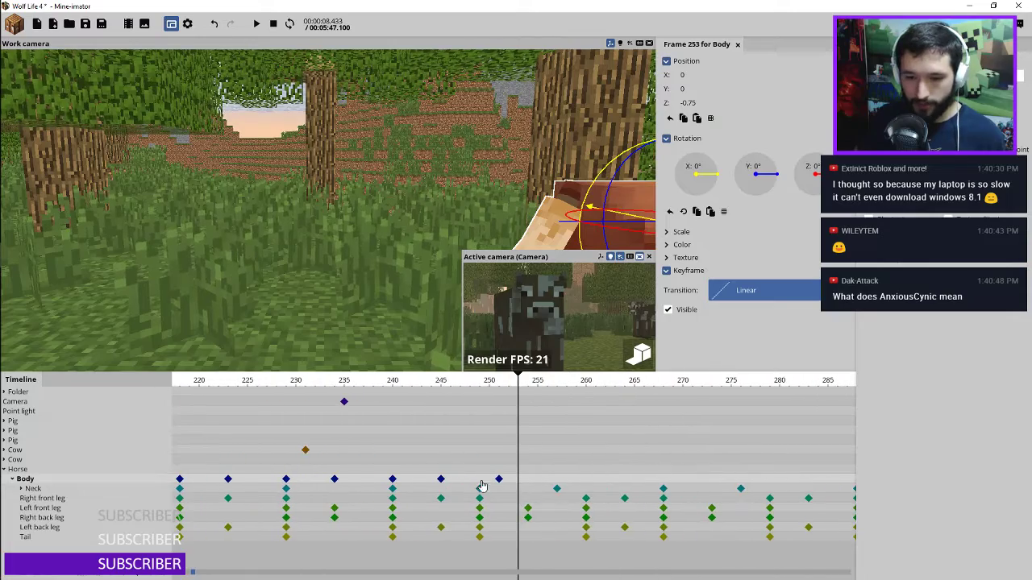
{"action": "scroll", "coordinate": [499, 500], "scroll_direction": "up", "scroll_amount": 3, "text": "ctrl"}
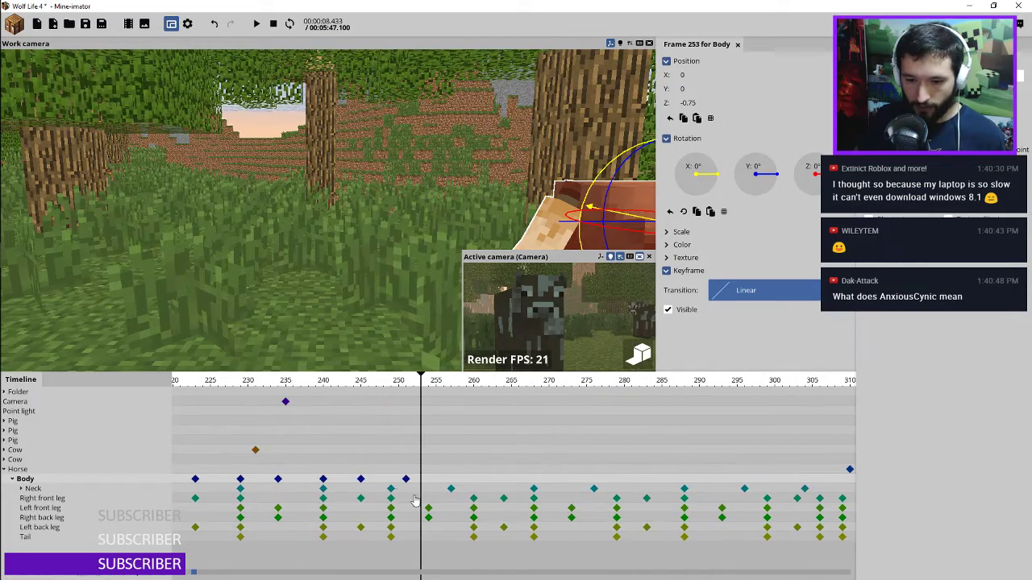
{"action": "left_click_drag", "start_coordinate": [378, 488], "coordinate": [854, 558]}
{"action": "left_click_drag", "start_coordinate": [389, 489], "coordinate": [405, 488]}
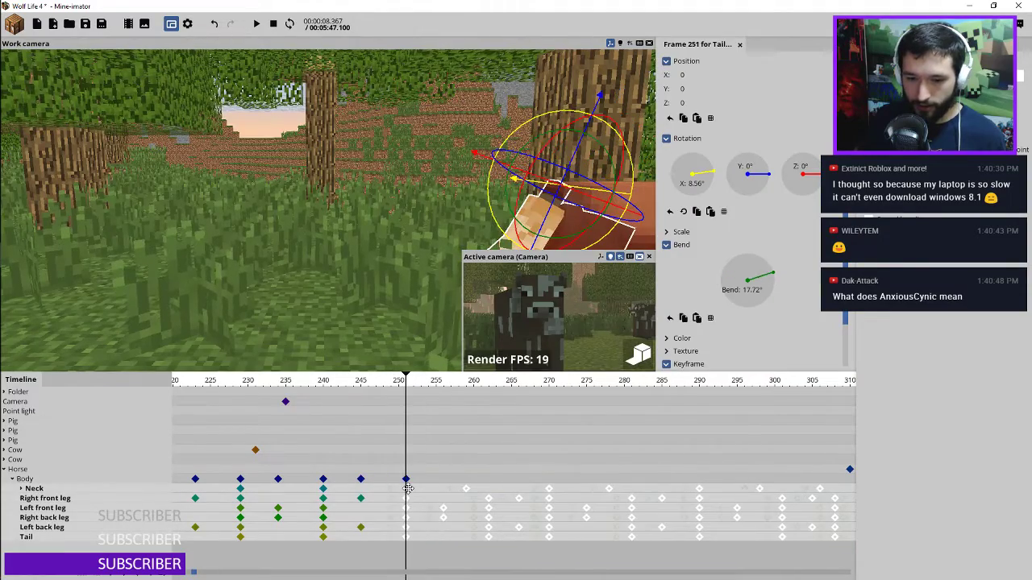
Paste the body bob keyframes at frames 256 and 262, matching the leg keyframes, and continue them at frames 266 and 272
{"action": "left_click", "coordinate": [444, 481]}
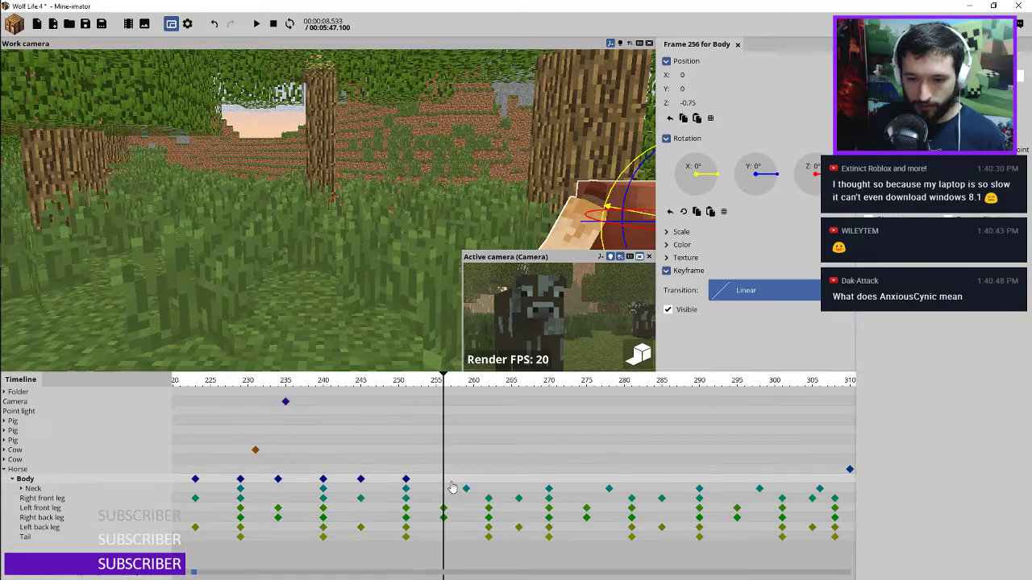
{"action": "key", "text": "ctrl+v"}
{"action": "left_click_drag", "start_coordinate": [449, 479], "coordinate": [445, 480]}
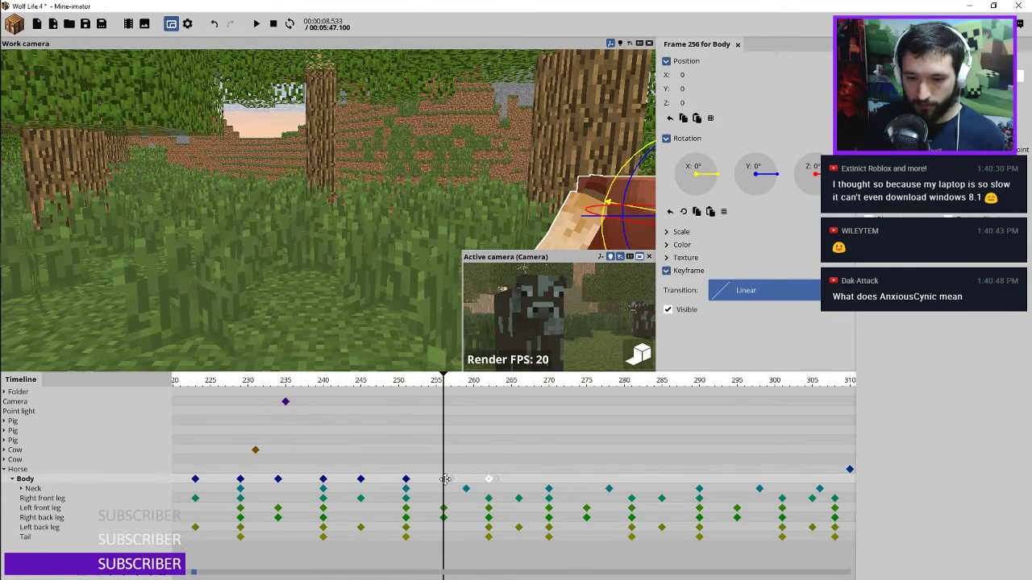
Shift the frame 270 and following neck, leg and tail keyframes to start at 272, and paste body pairs at frames 277/283 and 287/293
{"action": "left_click_drag", "start_coordinate": [521, 481], "coordinate": [746, 545]}
{"action": "left_click_drag", "start_coordinate": [549, 498], "coordinate": [564, 498]}
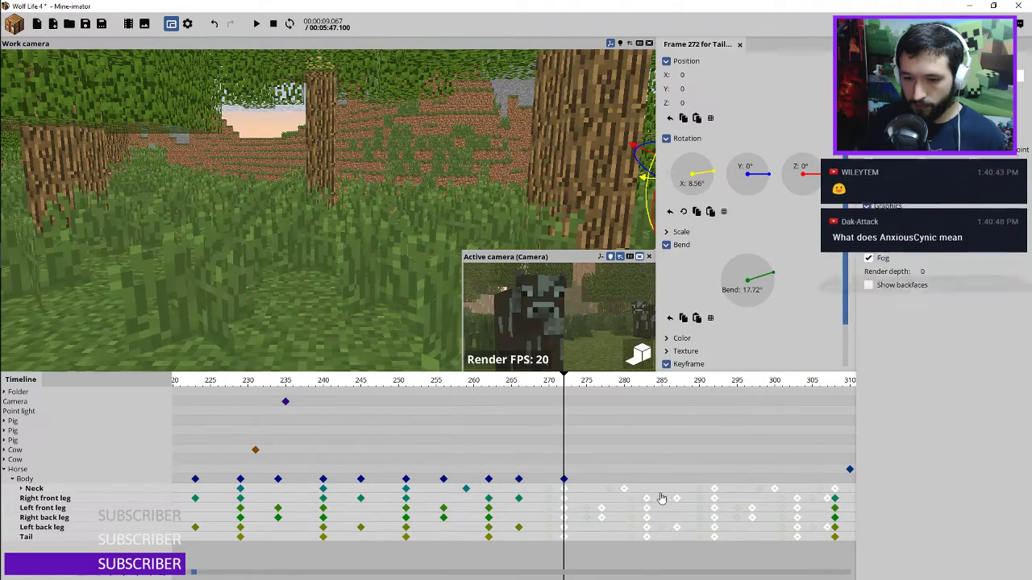
{"action": "left_click", "coordinate": [552, 482]}
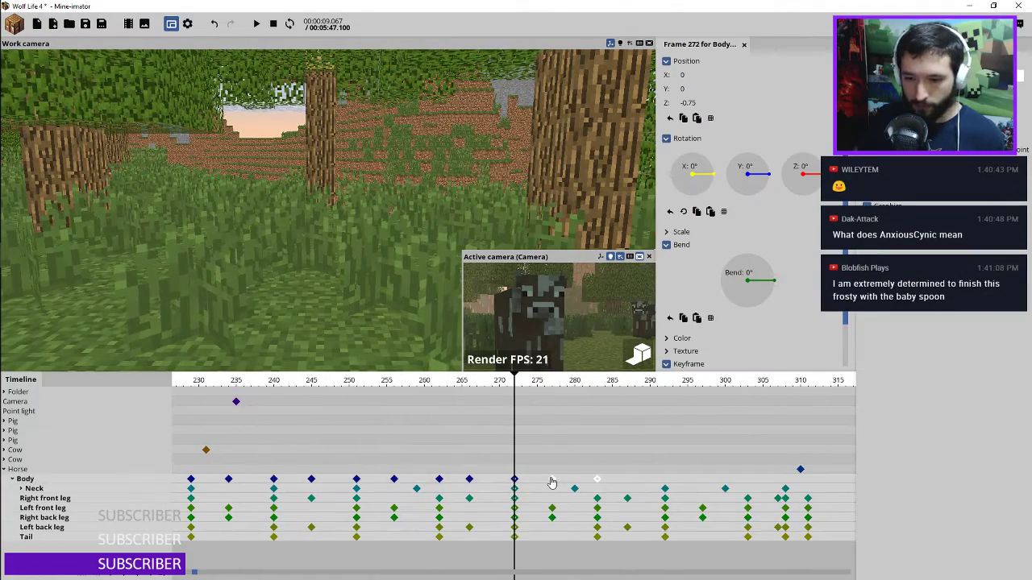
{"action": "key", "text": "ctrl+v"}
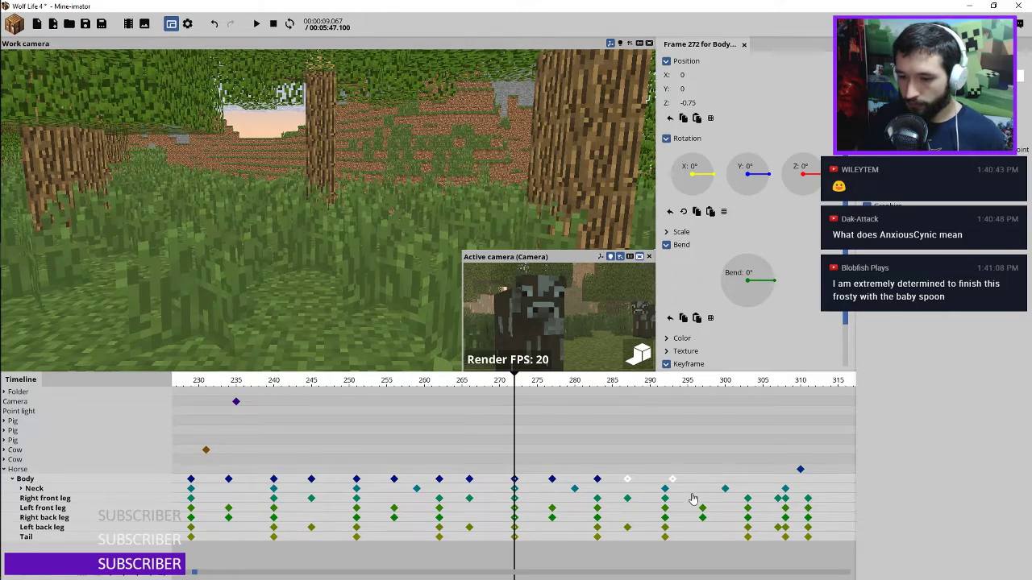
Shift the frame 292 and following neck, leg and tail keyframes to frame 293 and paste the body pair at frames 298 and 304
{"action": "left_click_drag", "start_coordinate": [656, 485], "coordinate": [814, 555]}
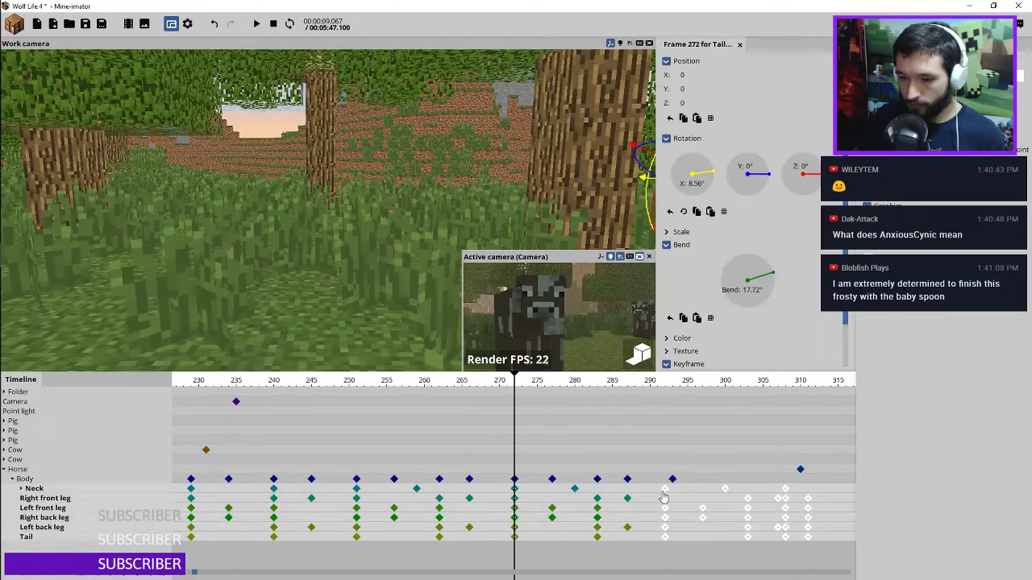
{"action": "left_click_drag", "start_coordinate": [664, 500], "coordinate": [671, 490]}
{"action": "scroll", "coordinate": [664, 492], "scroll_direction": "right", "scroll_amount": 1}
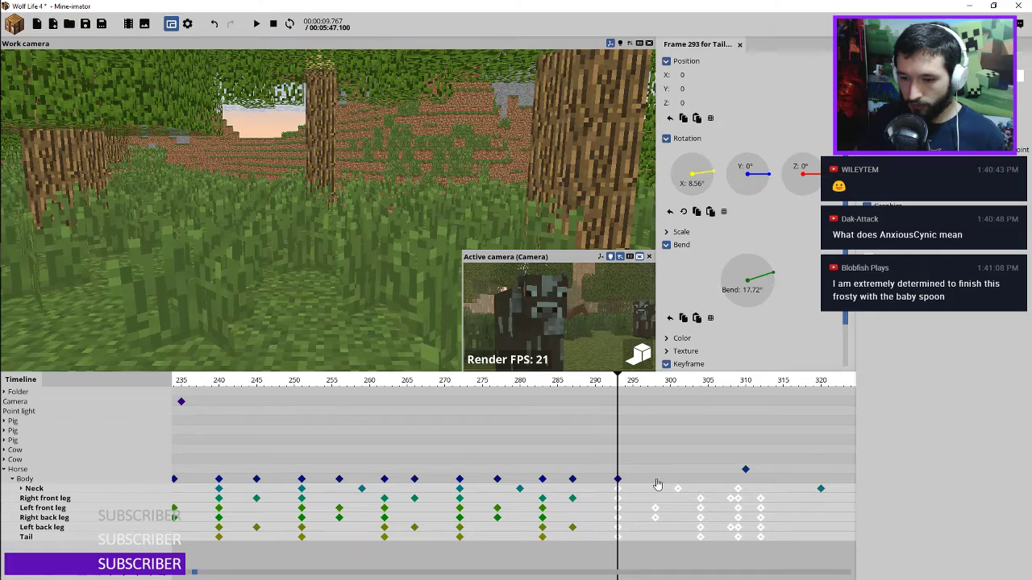
{"action": "left_click", "coordinate": [657, 482]}
{"action": "key", "text": "ctrl+v"}
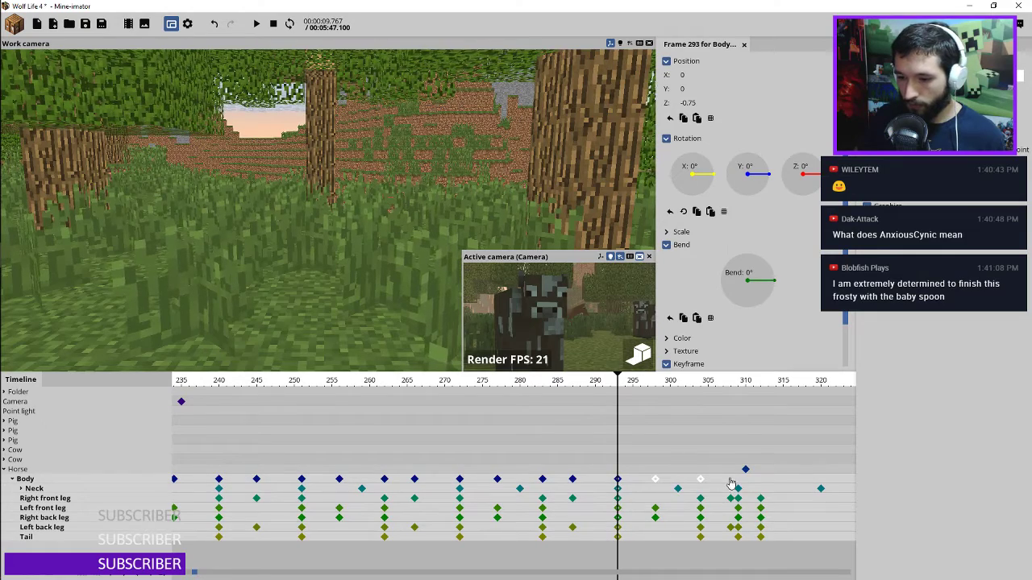
Add a final body keyframe at frame 310 with its Z position set to 0
{"action": "left_click", "coordinate": [700, 480]}
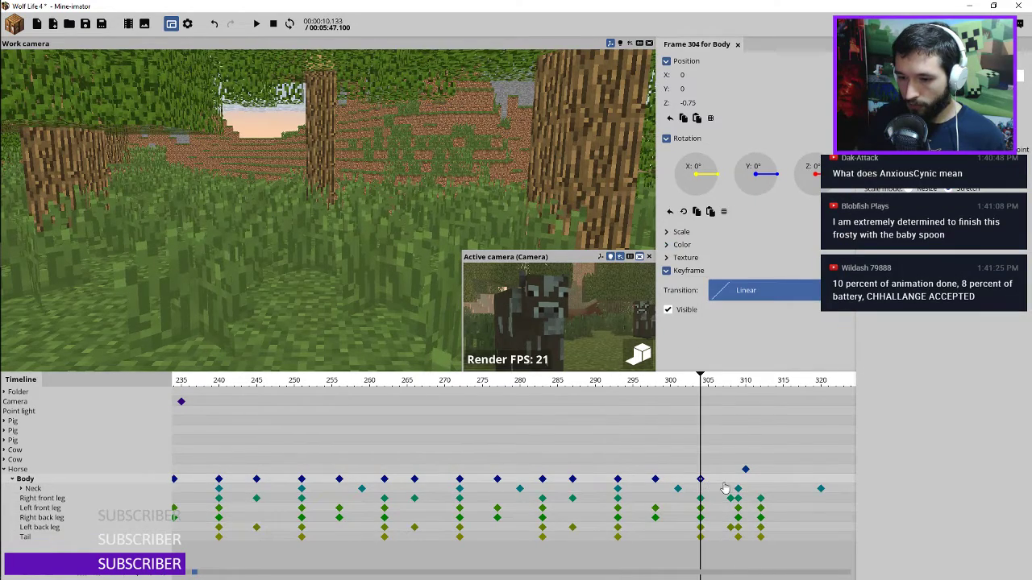
{"action": "left_click_drag", "start_coordinate": [746, 483], "coordinate": [746, 483]}
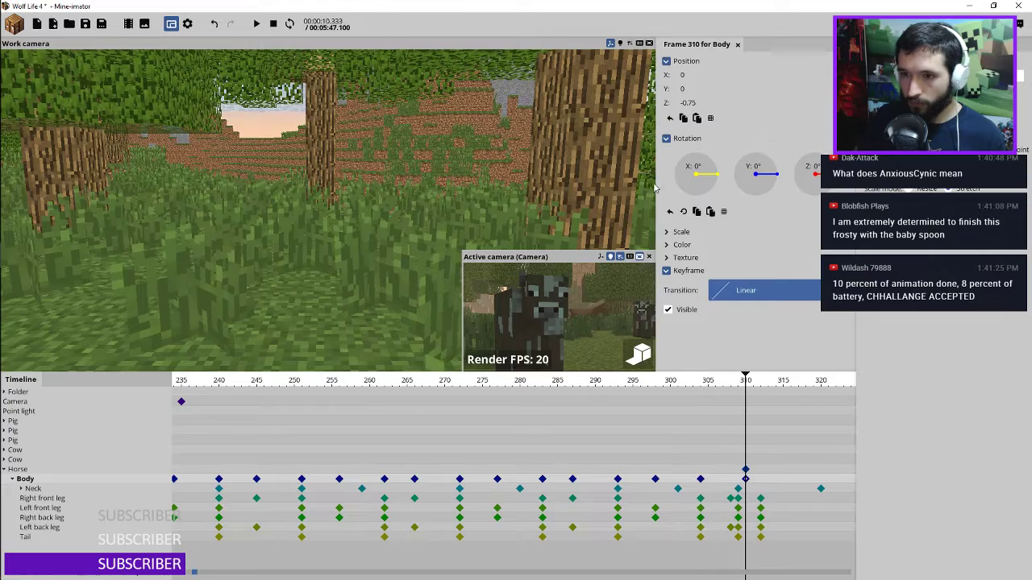
{"action": "scroll", "coordinate": [743, 441], "scroll_direction": "up", "scroll_amount": 3, "text": "ctrl"}
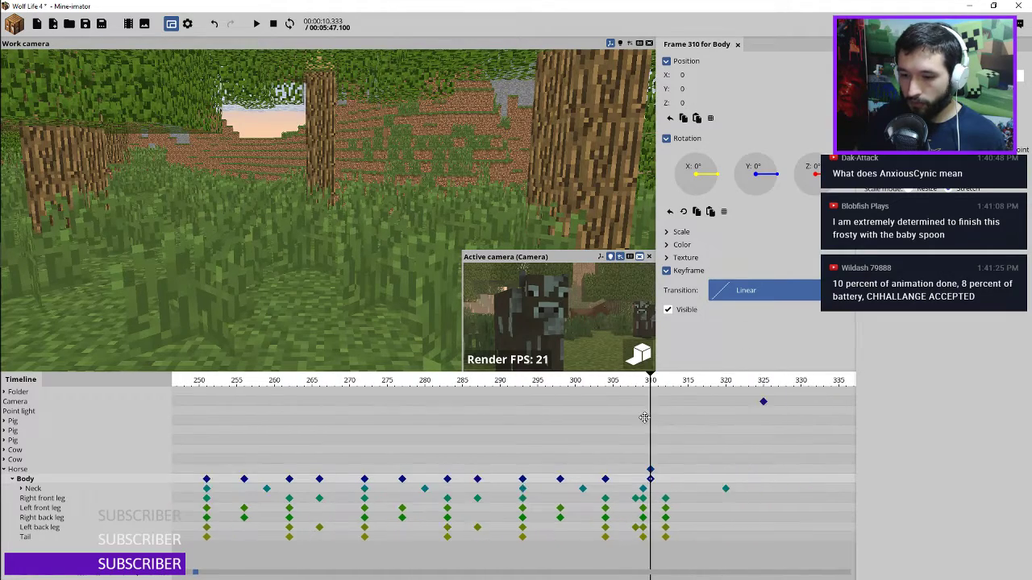
Move the right front and left back leg keyframes at frame 308 to 307, and the frame 309 leg and tail keyframes to 310
{"action": "left_click", "coordinate": [604, 499]}
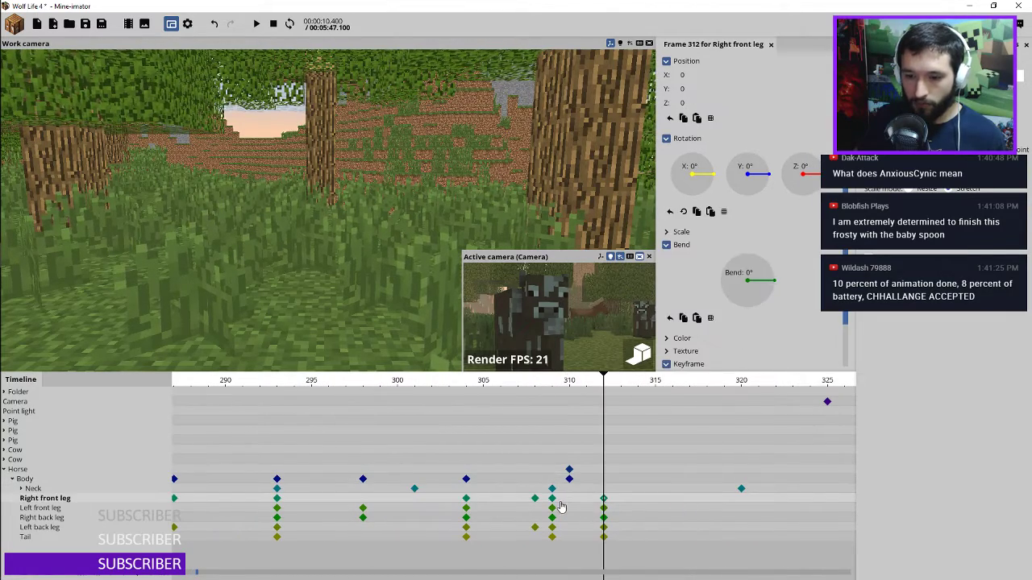
{"action": "left_click_drag", "start_coordinate": [564, 493], "coordinate": [550, 555]}
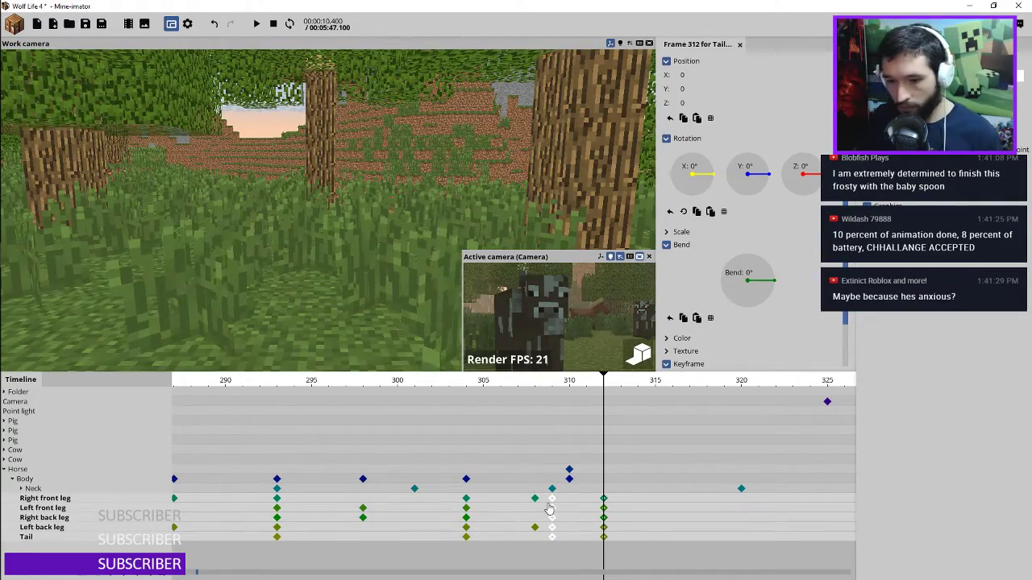
{"action": "mouse_move", "coordinate": [523, 494]}
{"action": "left_mouse_down"}
{"action": "mouse_move", "coordinate": [526, 532]}
{"action": "mouse_move", "coordinate": [502, 496]}
{"action": "mouse_move", "coordinate": [525, 542]}
{"action": "mouse_move", "coordinate": [538, 494]}
{"action": "mouse_move", "coordinate": [506, 500]}
{"action": "mouse_move", "coordinate": [517, 503]}
{"action": "left_mouse_up"}
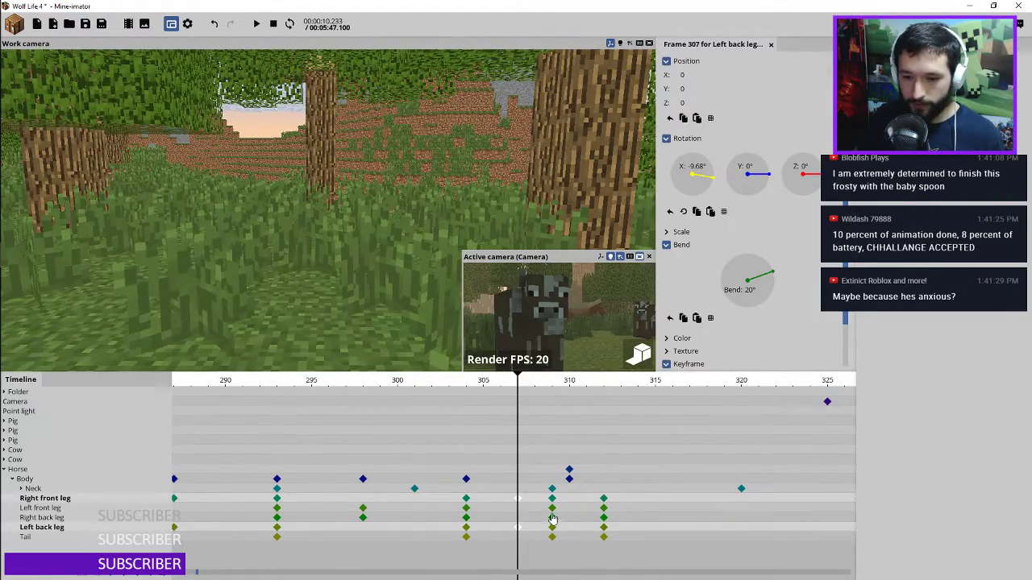
{"action": "left_click_drag", "start_coordinate": [562, 544], "coordinate": [562, 508]}
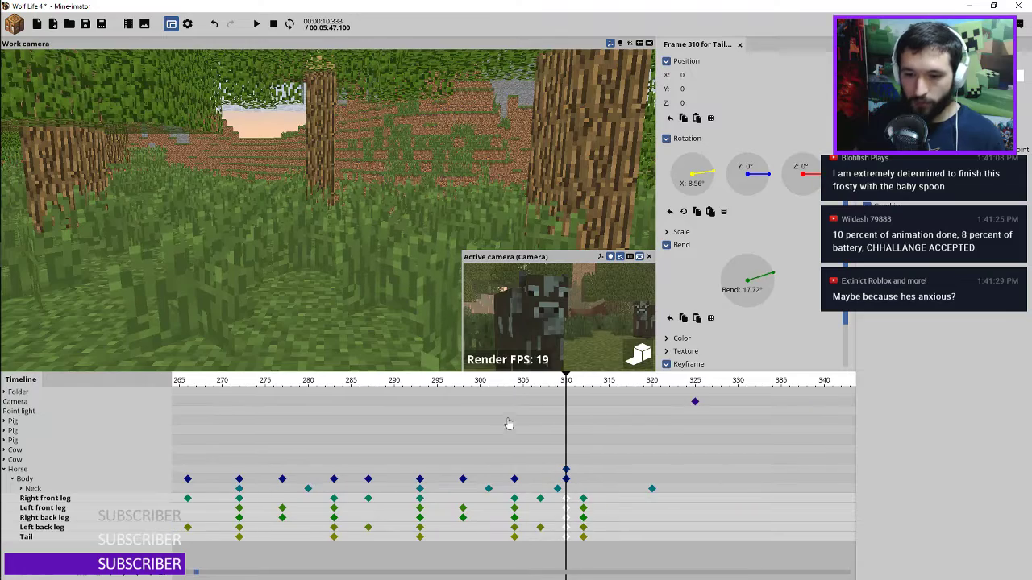
Play back the end of the horse's walk from frame 289
{"action": "key", "text": "space"}
{"action": "scroll", "coordinate": [392, 382], "scroll_direction": "down", "scroll_amount": 2}
{"action": "left_click", "coordinate": [392, 382]}
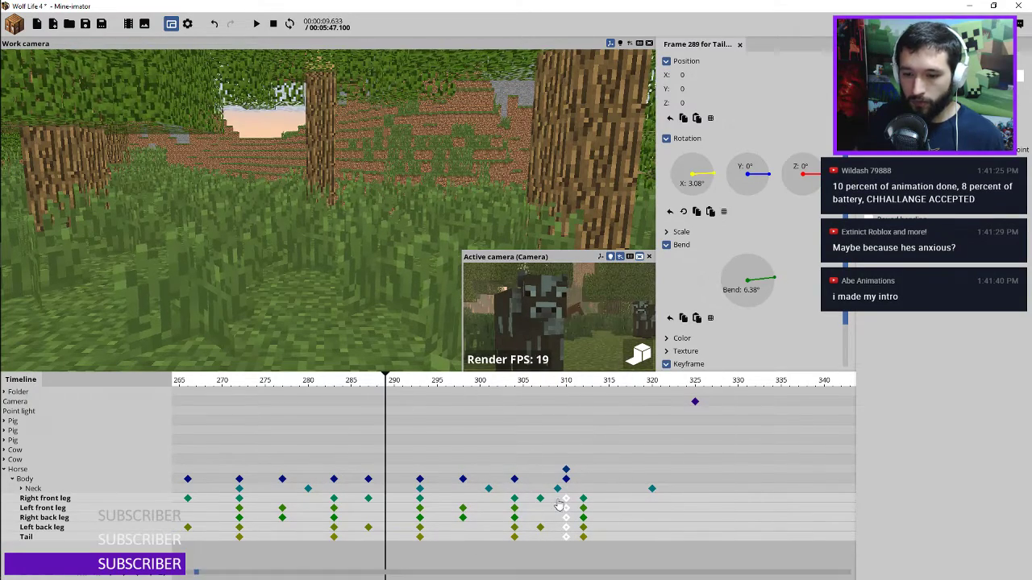
{"action": "key", "text": "space"}
{"action": "key", "text": "space"}
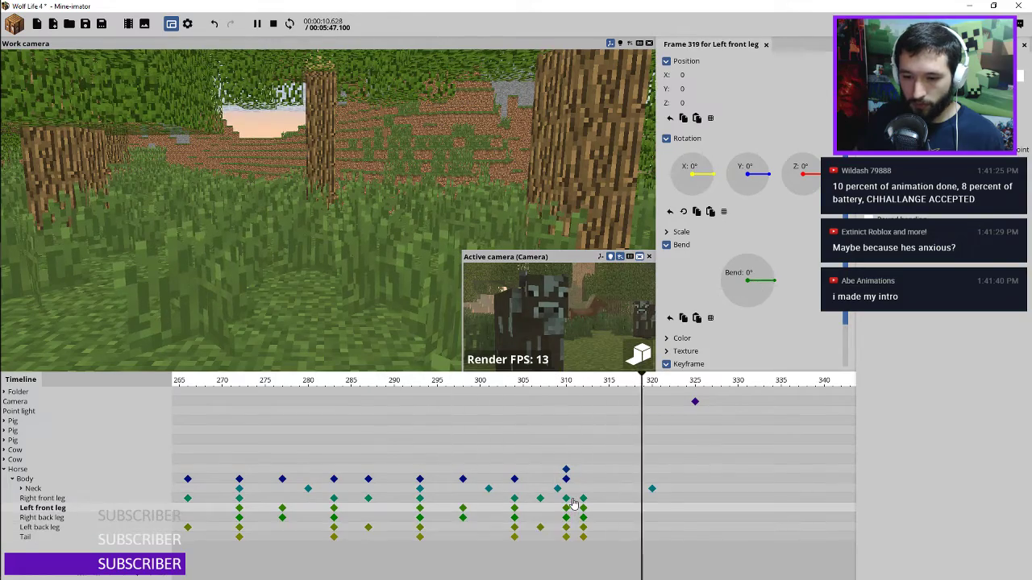
Delete the horse's leg and tail keyframes at frame 310 and replay the end of the walk from about frame 300
{"action": "key", "text": "space"}
{"action": "left_click", "coordinate": [497, 395]}
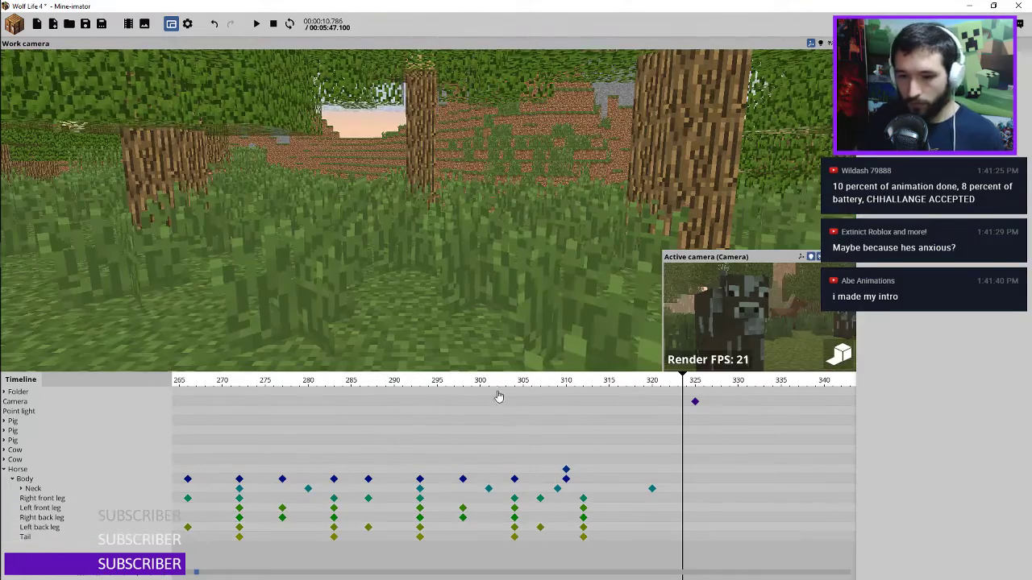
{"action": "left_click", "coordinate": [484, 384]}
{"action": "key", "text": "space"}
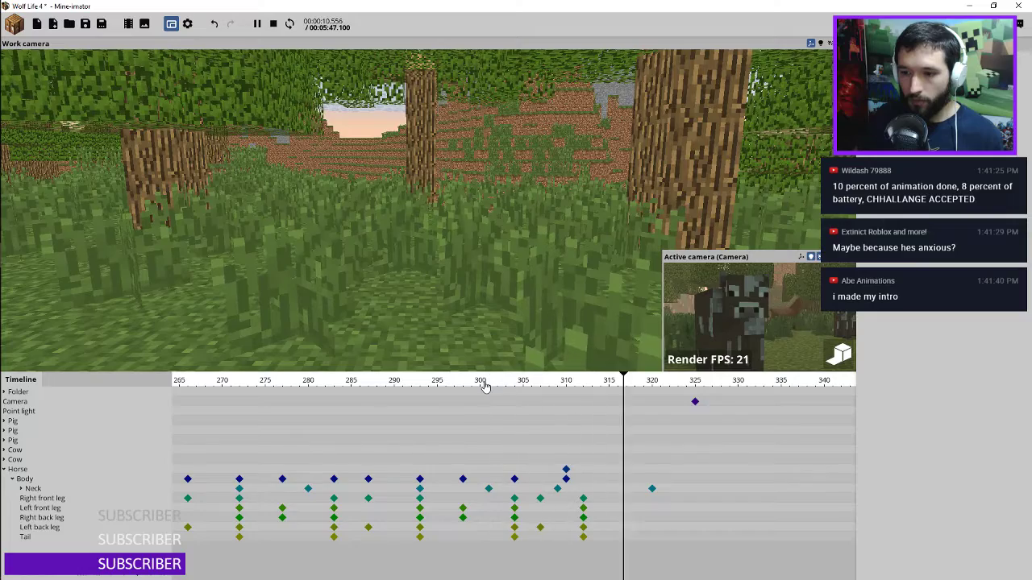
{"action": "key", "text": "space"}
Set the Z position to -0.3 for the lowered body keyframes at frames 207, 218, 229, 240, 251, 262, 272, 283, 293 and 304
{"action": "left_click", "coordinate": [514, 480]}
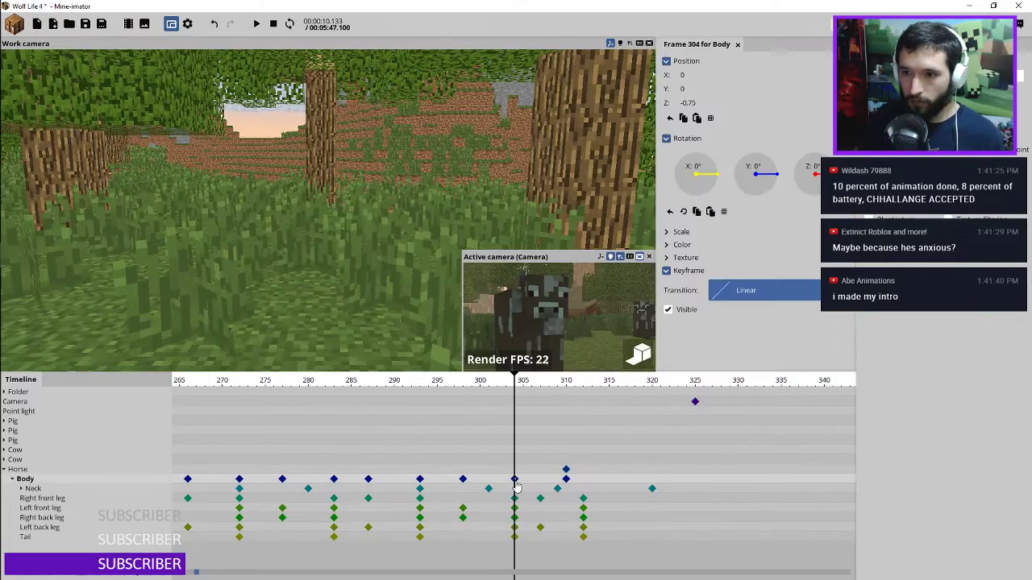
{"action": "middle_click_drag", "start_coordinate": [467, 482], "coordinate": [555, 474]}
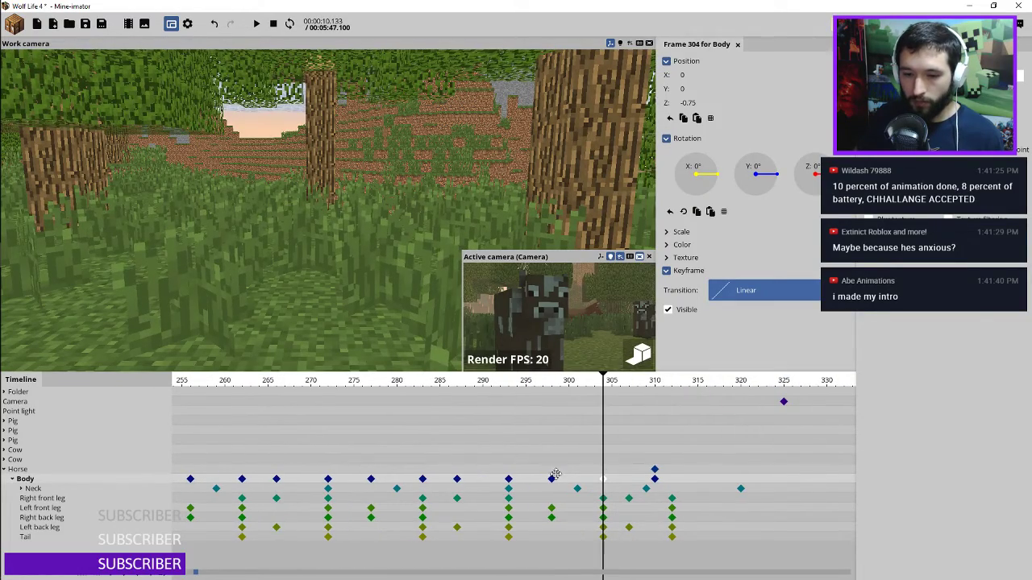
{"action": "left_click", "coordinate": [509, 480]}
{"action": "left_click", "coordinate": [423, 480]}
{"action": "middle_click_drag", "start_coordinate": [428, 478], "coordinate": [546, 485]}
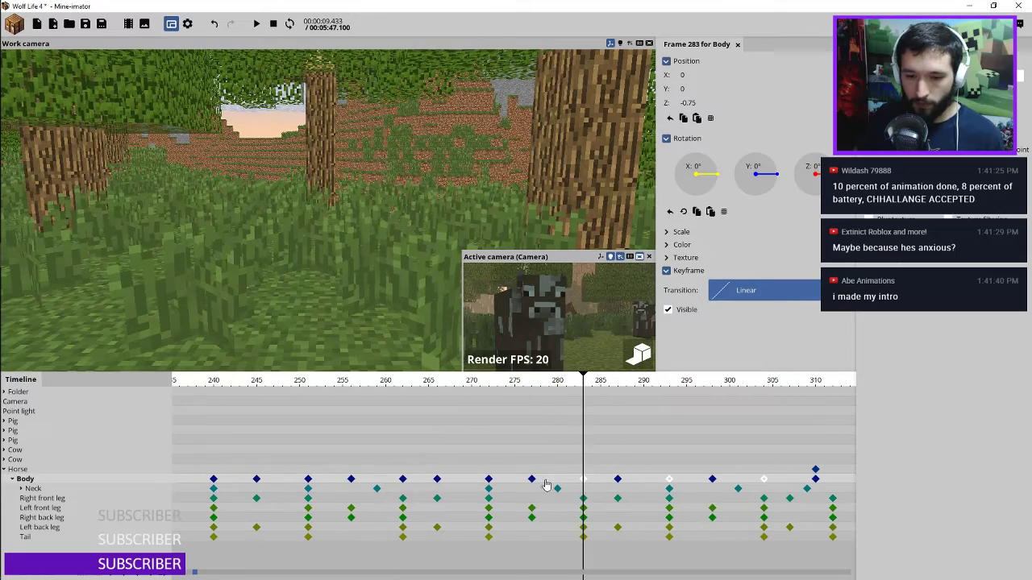
{"action": "left_click", "coordinate": [487, 481]}
{"action": "left_click", "coordinate": [395, 480]}
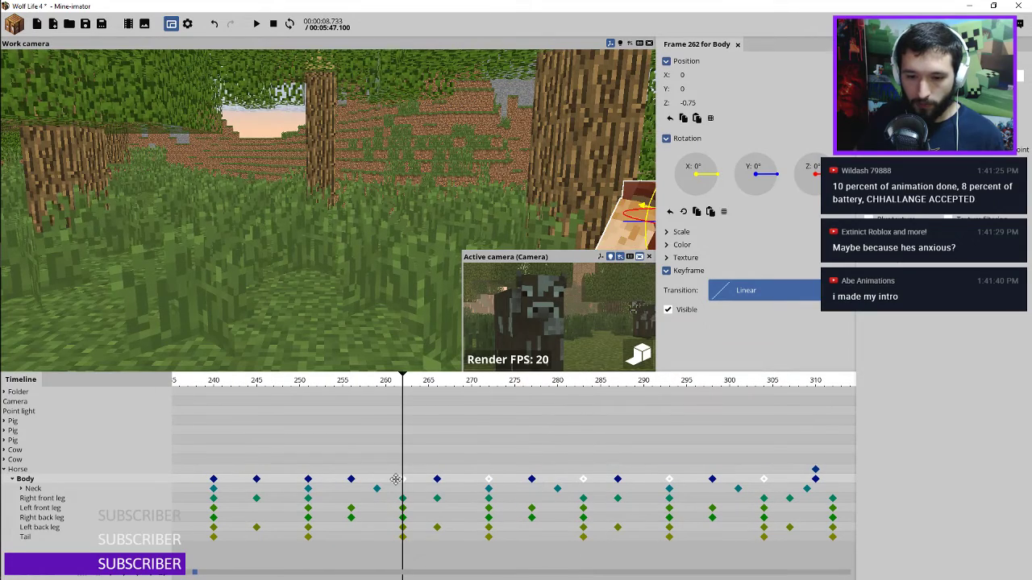
{"action": "left_click", "coordinate": [310, 481]}
{"action": "scroll", "coordinate": [428, 467], "scroll_direction": "up", "scroll_amount": 5}
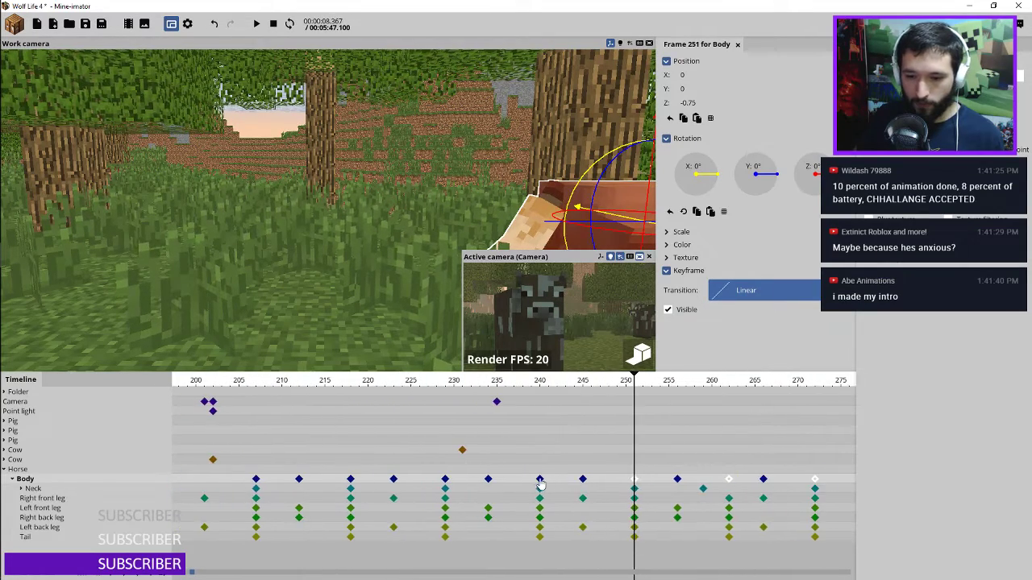
{"action": "left_click", "coordinate": [540, 480]}
{"action": "left_click", "coordinate": [444, 479]}
{"action": "left_click", "coordinate": [350, 480]}
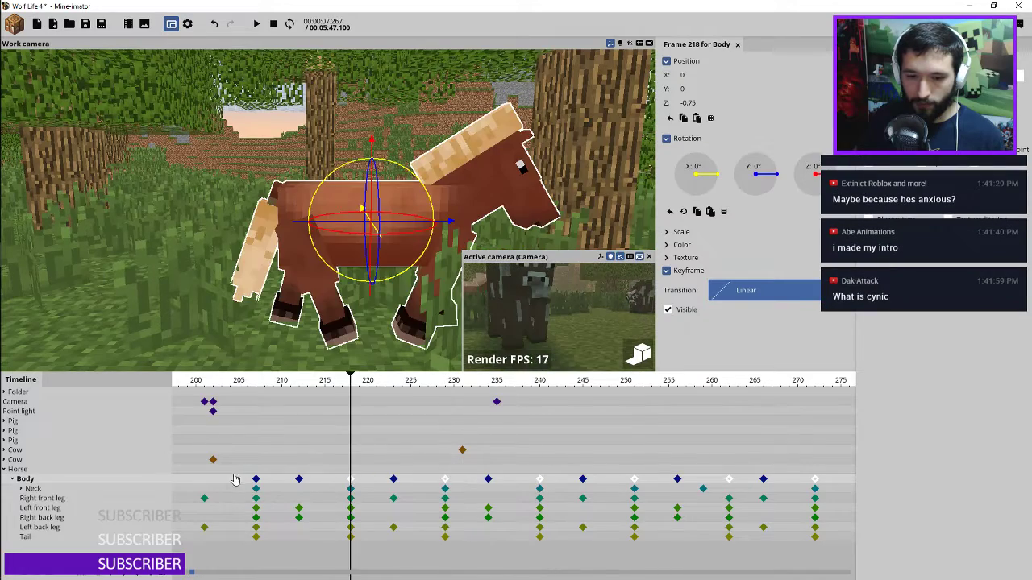
{"action": "left_click", "coordinate": [256, 478]}
{"action": "scroll", "coordinate": [403, 490], "scroll_direction": "down", "scroll_amount": 3, "text": "ctrl"}
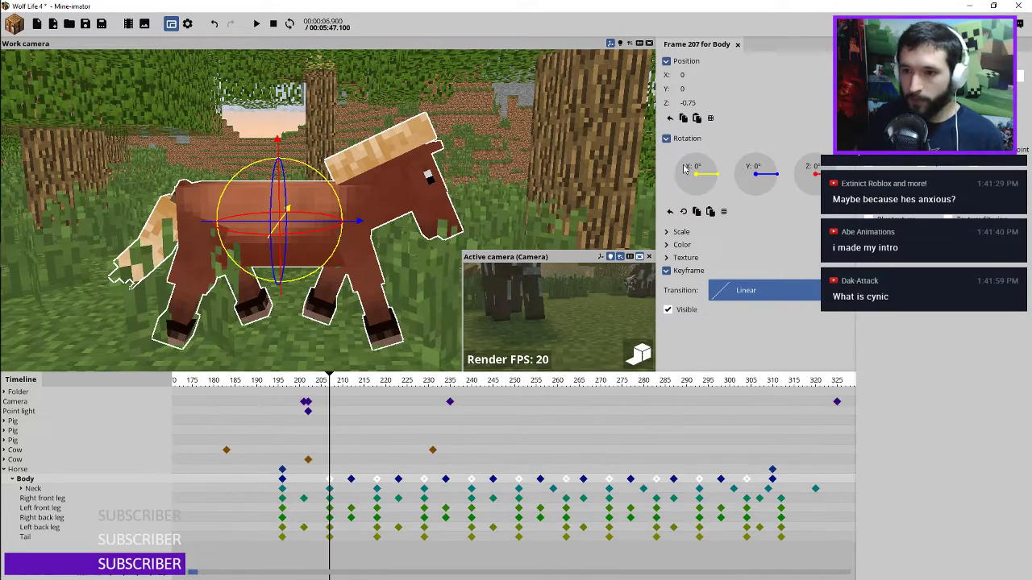
{"action": "type", "text": "-3"}
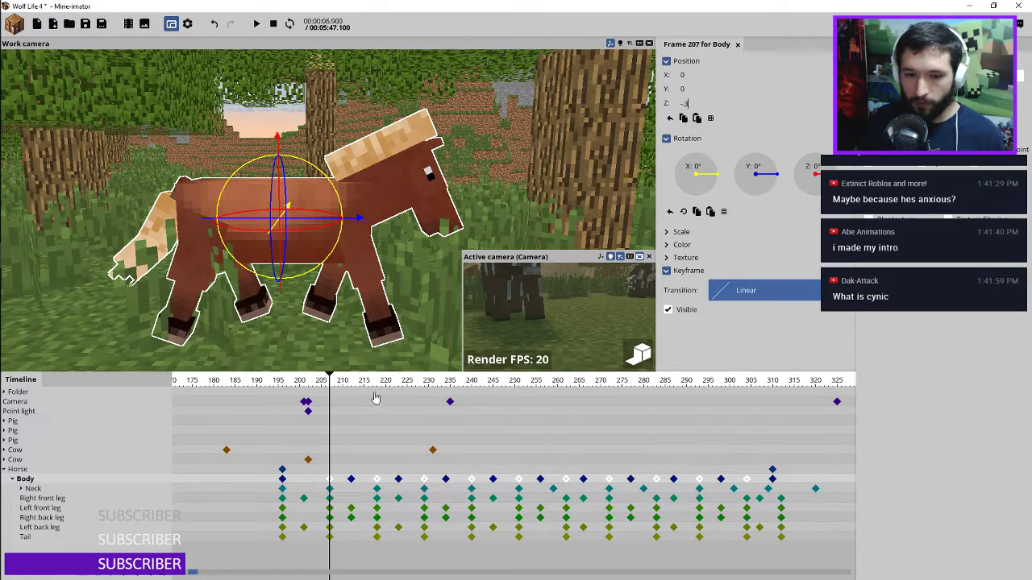
Play back the horse's walk from about frame 195 to check the reduced body bob
{"action": "left_click", "coordinate": [298, 413]}
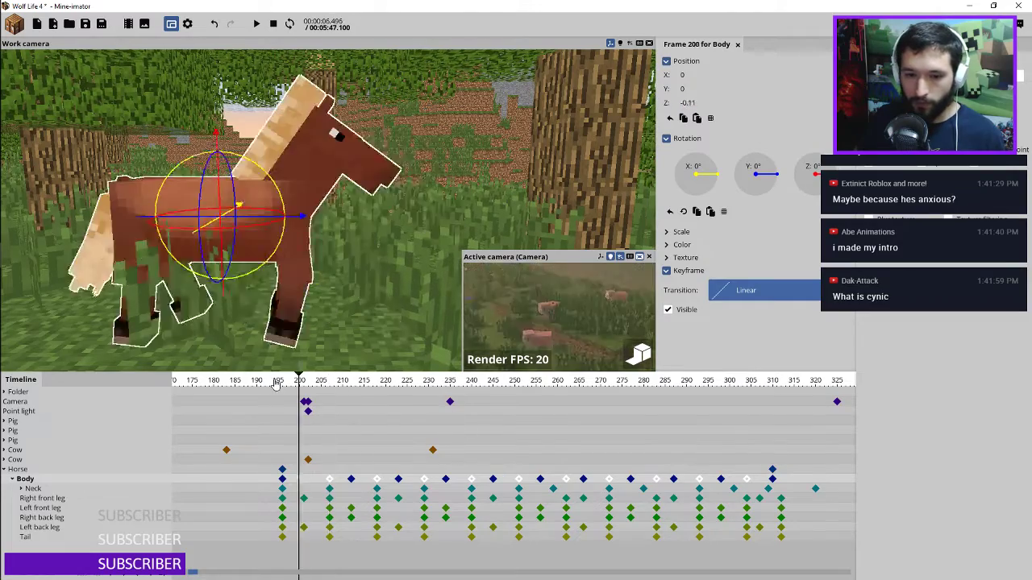
{"action": "key", "text": "space"}
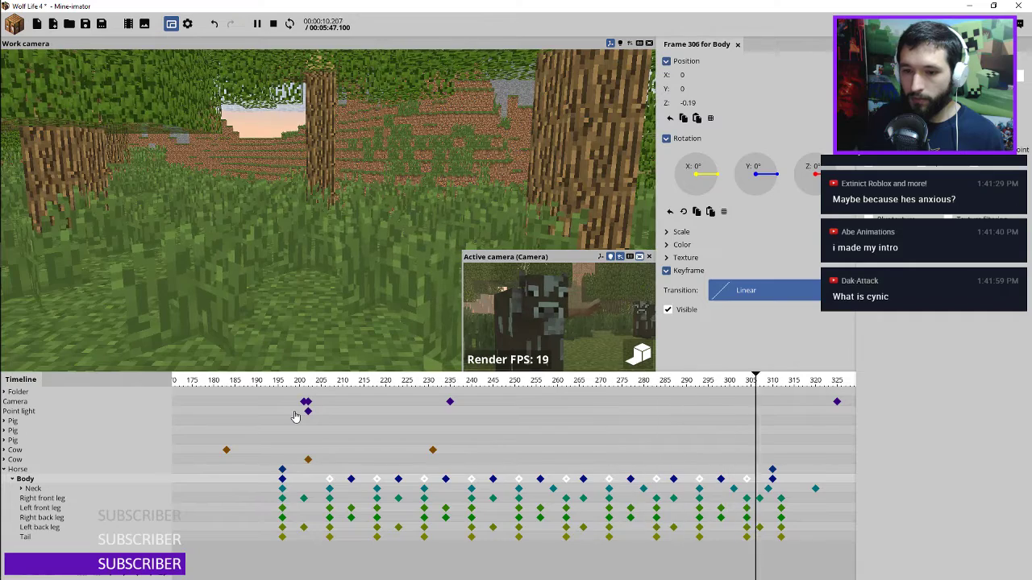
{"action": "key", "text": "space"}
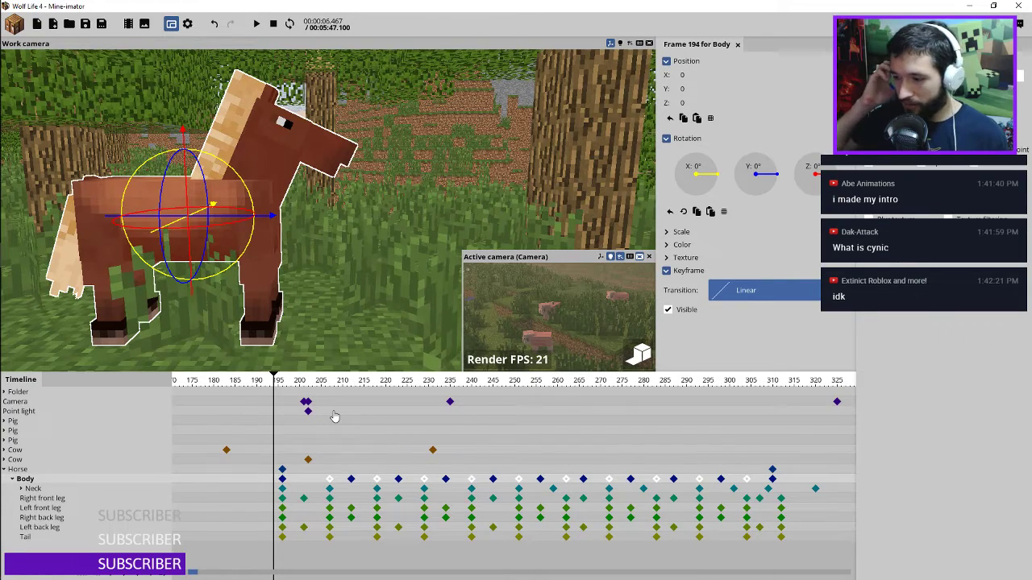
{"action": "left_click", "coordinate": [320, 484]}
{"action": "left_click", "coordinate": [277, 402]}
{"action": "key", "text": "space"}
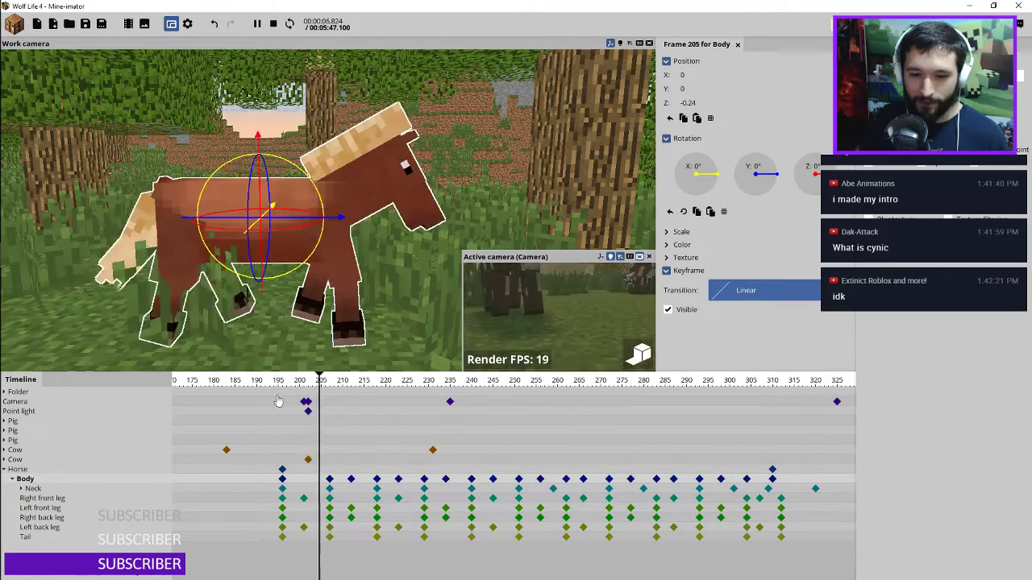
{"action": "key", "text": "space"}
Add a body keyframe at frame 201 with its Z position set to 0 and play back the whole walk from frame 196
{"action": "left_click", "coordinate": [303, 489]}
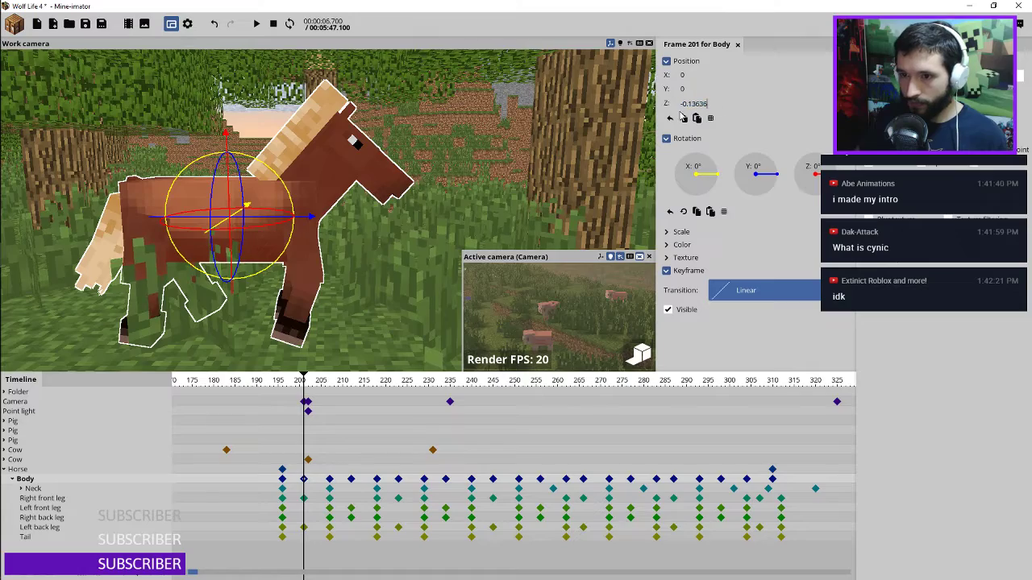
{"action": "left_click", "coordinate": [695, 118]}
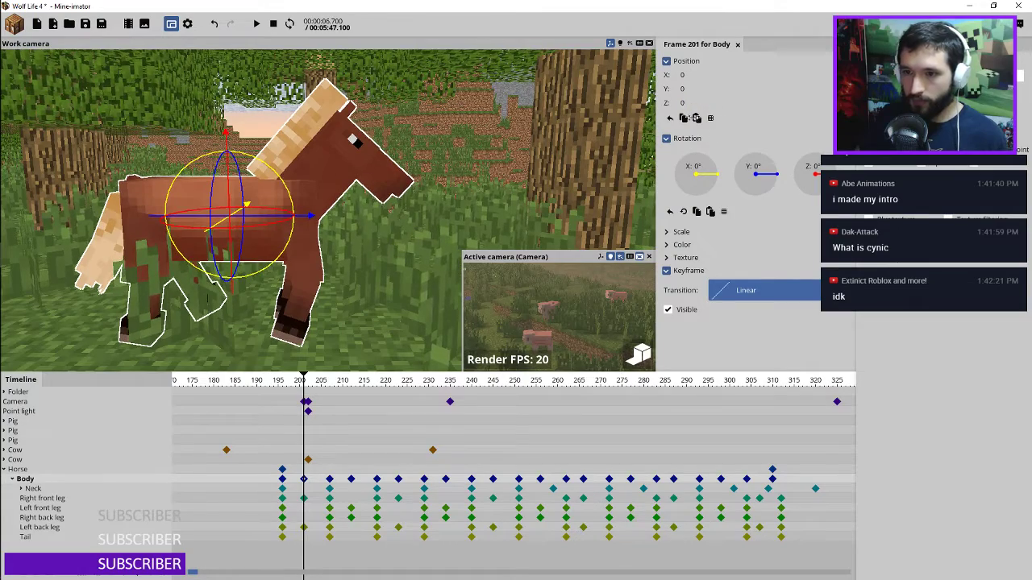
{"action": "left_click", "coordinate": [282, 389]}
{"action": "key", "text": "space"}
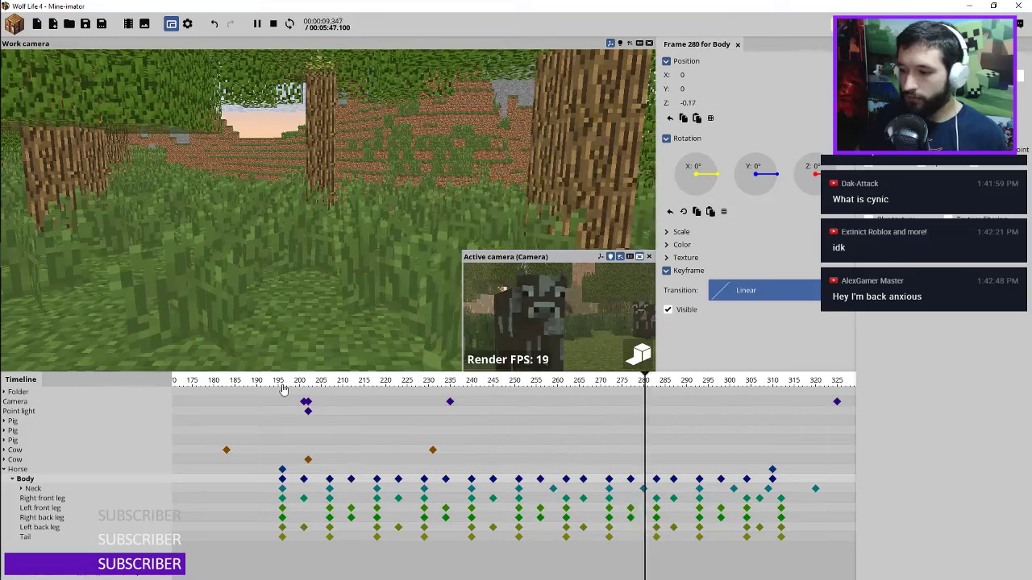
{"action": "key", "text": "space"}
{"action": "key", "text": "space"}
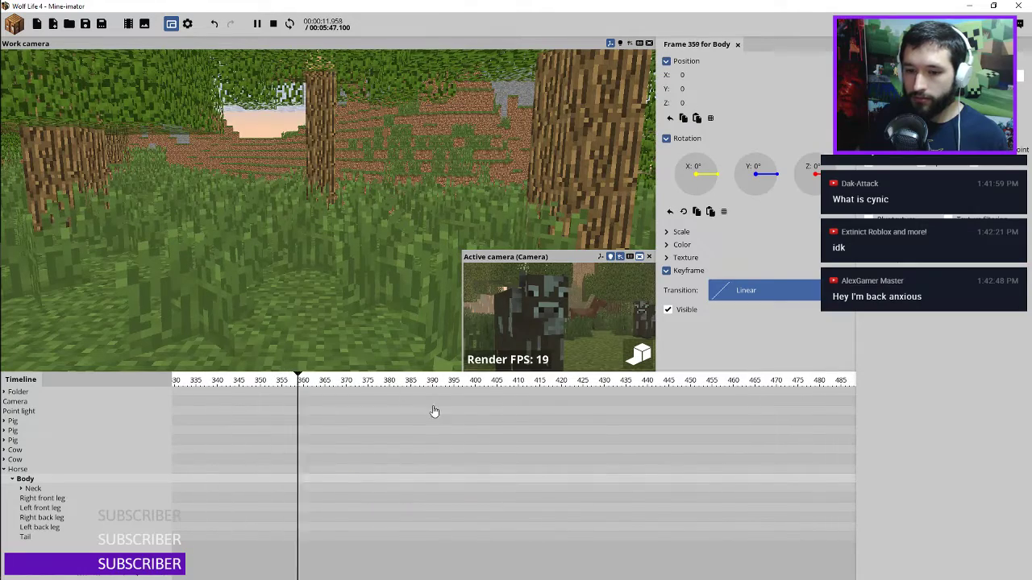
{"action": "key", "text": "space"}
Add a camera keyframe at frame 326 and set the frame 325 camera keyframe's transition to Instant
{"action": "middle_click_drag", "start_coordinate": [564, 452], "coordinate": [486, 436]}
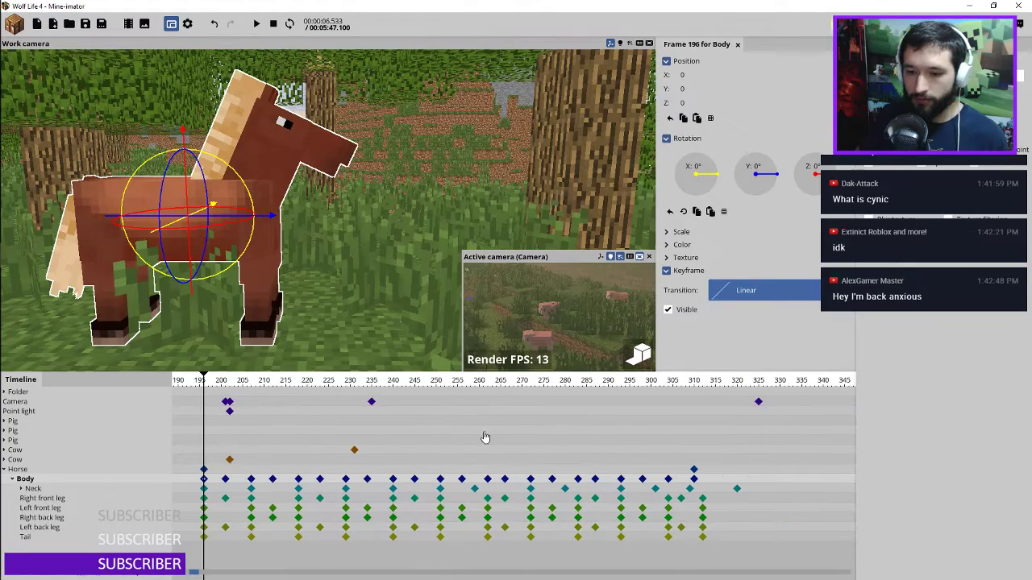
{"action": "left_click", "coordinate": [767, 404]}
{"action": "scroll", "coordinate": [763, 405], "scroll_direction": "up", "scroll_amount": 2}
{"action": "left_click", "coordinate": [750, 401]}
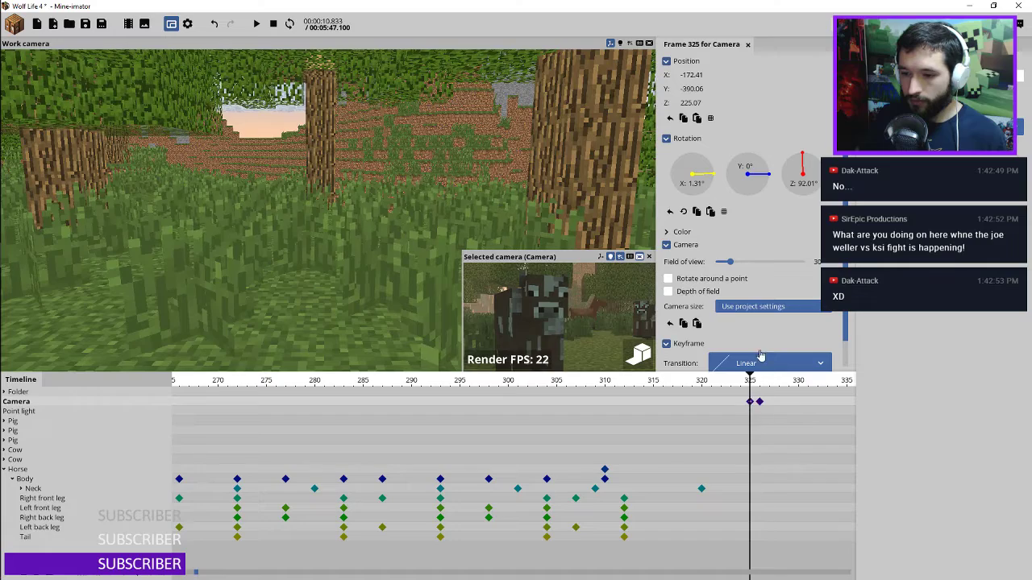
{"action": "left_click", "coordinate": [764, 363]}
{"action": "left_click", "coordinate": [766, 402]}
Fly the frame 326 camera to a view across the treetops, at about X -132.94, Y -319.75, Z 273.51, with X rotation about -13.94°
{"action": "left_click", "coordinate": [759, 402]}
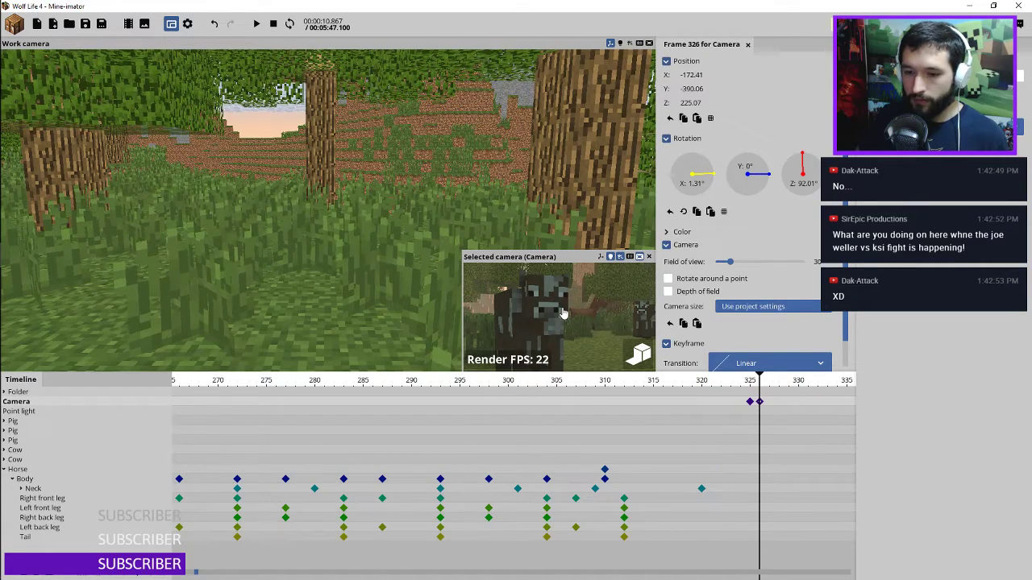
{"action": "right_click_drag", "start_coordinate": [563, 315], "coordinate": [620, 302]}
{"action": "key", "text": "w"}
{"action": "key", "text": "e"}
{"action": "key", "text": "e"}
{"action": "key", "text": "s"}
{"action": "key", "text": "d"}
{"action": "key", "text": "s"}
{"action": "key", "text": "q"}
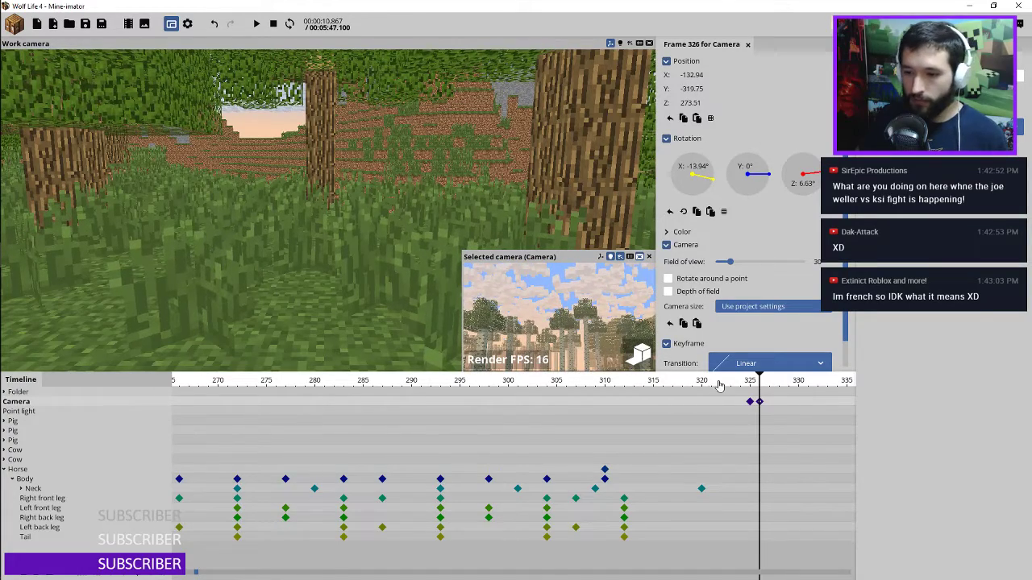
Keep the frame 326 camera keyframe's transition on Linear, check the transition at frame 325, and save the project
{"action": "left_click", "coordinate": [749, 363]}
{"action": "left_click", "coordinate": [735, 385]}
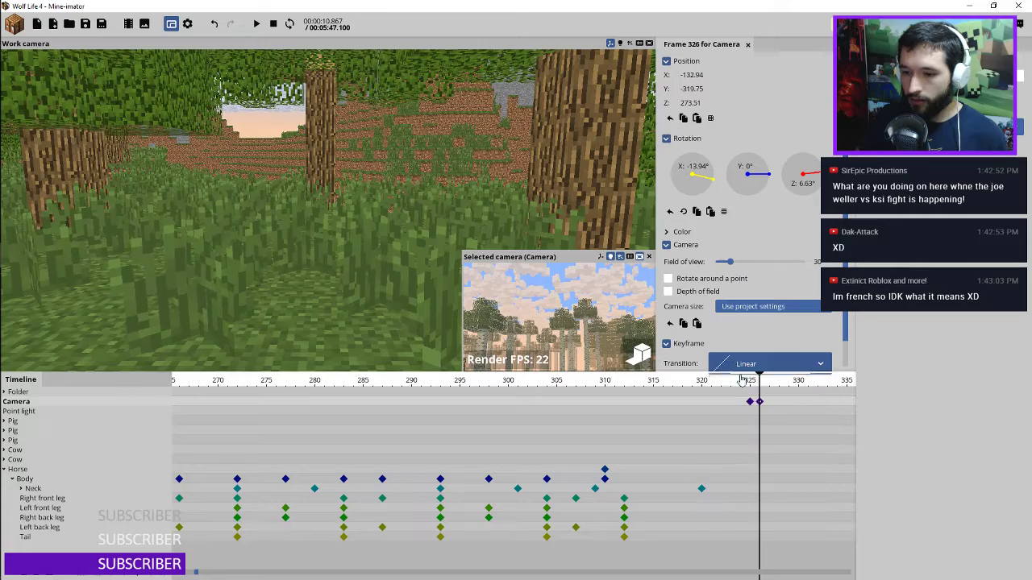
{"action": "left_click", "coordinate": [750, 403]}
{"action": "left_click", "coordinate": [743, 365]}
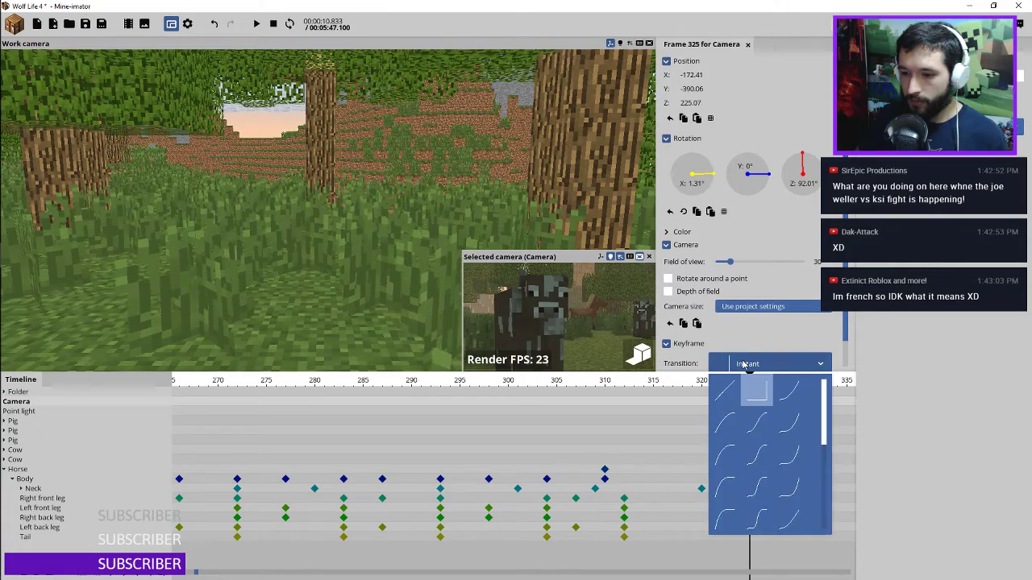
{"action": "left_click", "coordinate": [760, 404]}
{"action": "left_click", "coordinate": [760, 403]}
{"action": "key", "text": "ctrl+s"}
Place a camera keyframe holding the same treetop view at frame 1300
{"action": "scroll", "coordinate": [769, 440], "scroll_direction": "down", "scroll_amount": 3}
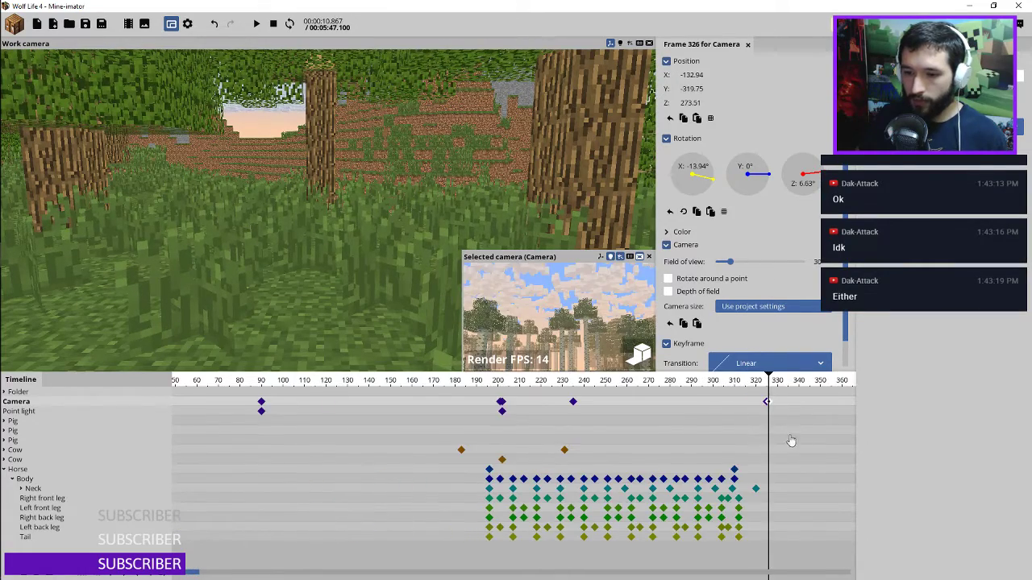
{"action": "middle_click_drag", "start_coordinate": [804, 439], "coordinate": [442, 426]}
{"action": "scroll", "coordinate": [442, 426], "scroll_direction": "down", "scroll_amount": 4}
{"action": "left_click_drag", "start_coordinate": [352, 407], "coordinate": [715, 428]}
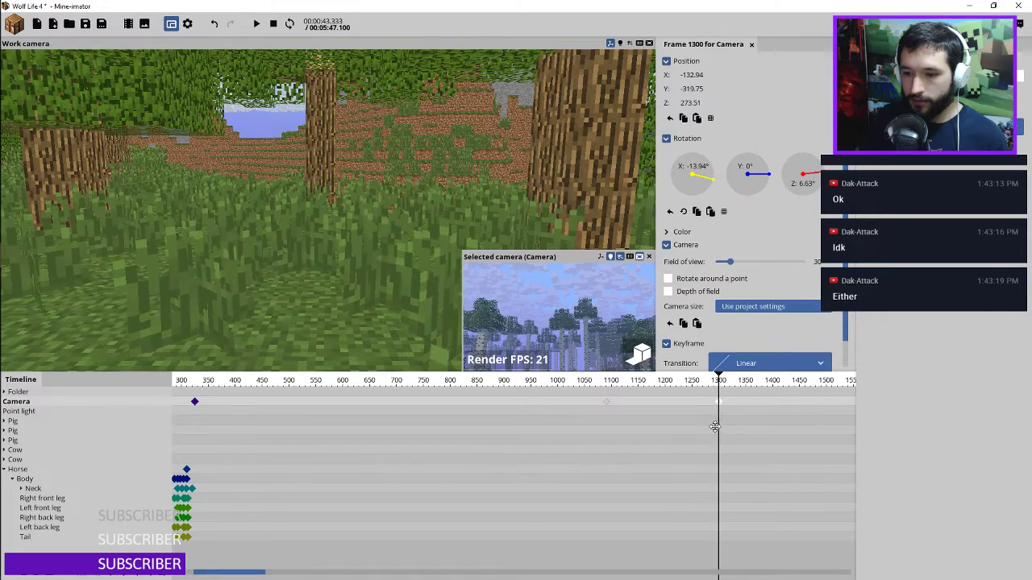
{"action": "scroll", "coordinate": [715, 427], "scroll_direction": "up", "scroll_amount": 5, "text": "ctrl"}
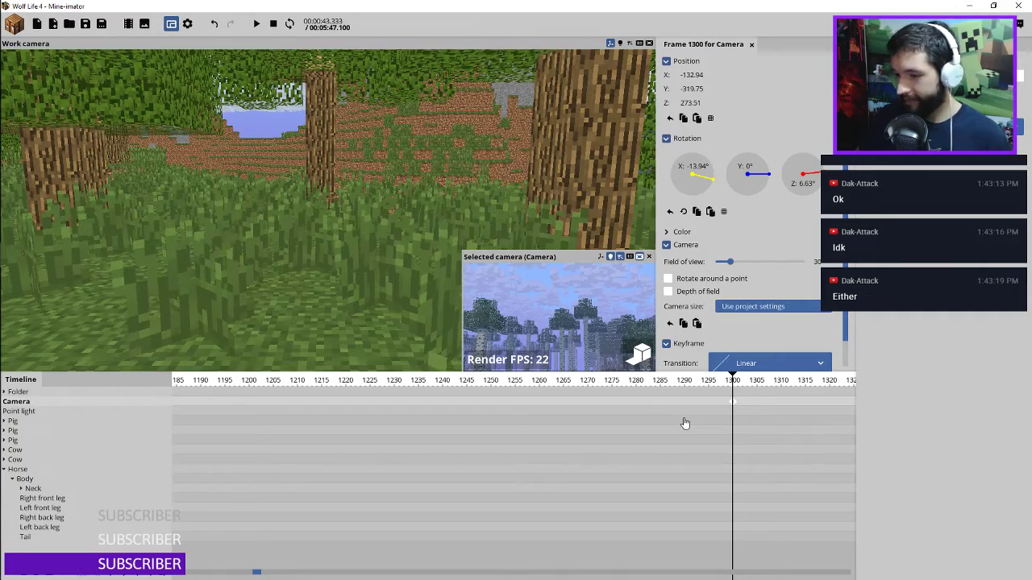
Collapse the Horse's parts in the timeline and save the project
{"action": "left_click_drag", "start_coordinate": [445, 247], "coordinate": [401, 223]}
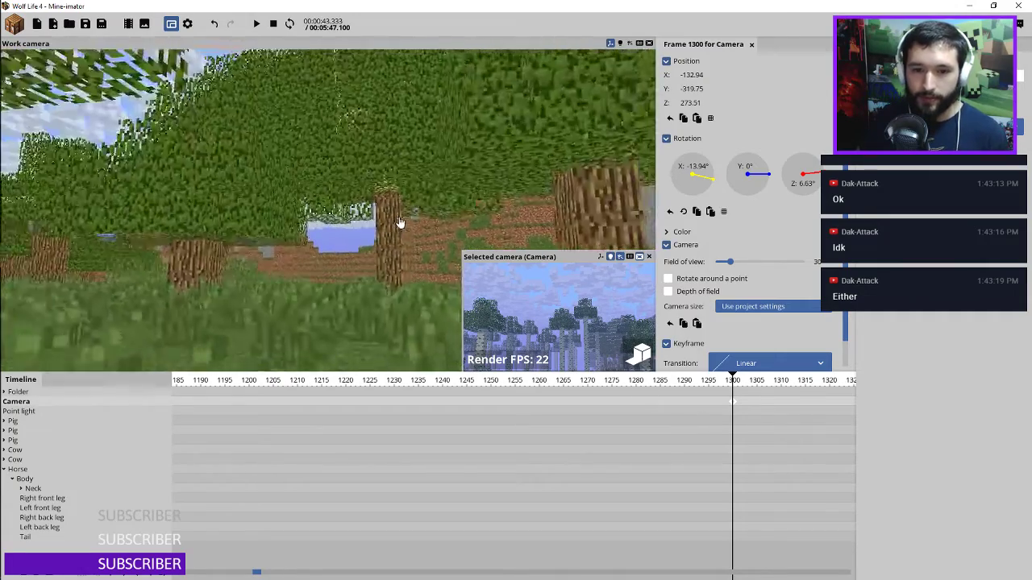
{"action": "scroll", "coordinate": [399, 218], "scroll_direction": "down", "scroll_amount": 5}
{"action": "scroll", "coordinate": [376, 232], "scroll_direction": "down", "scroll_amount": 8}
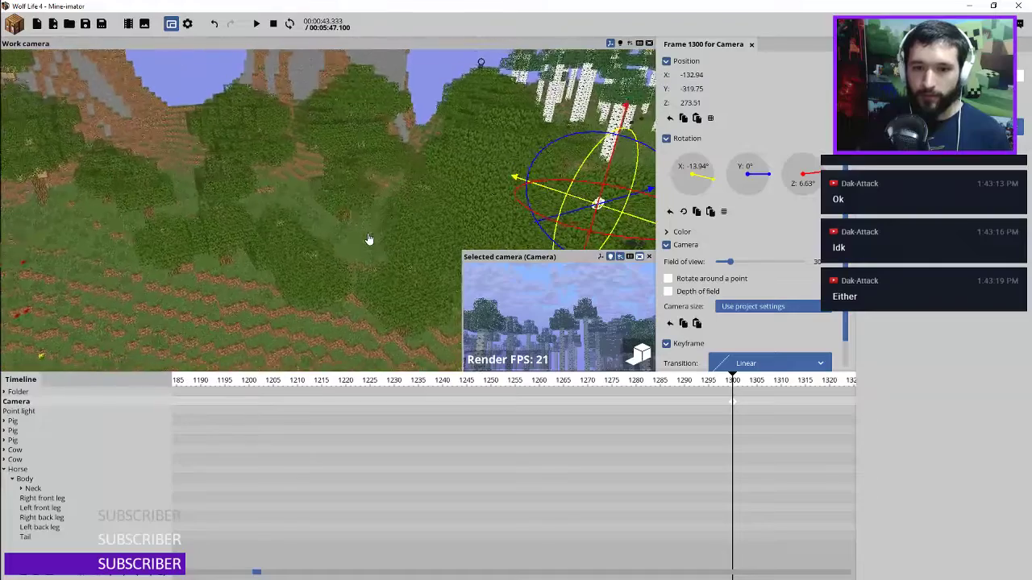
{"action": "left_click_drag", "start_coordinate": [369, 240], "coordinate": [417, 232]}
{"action": "scroll", "coordinate": [406, 229], "scroll_direction": "up", "scroll_amount": 4}
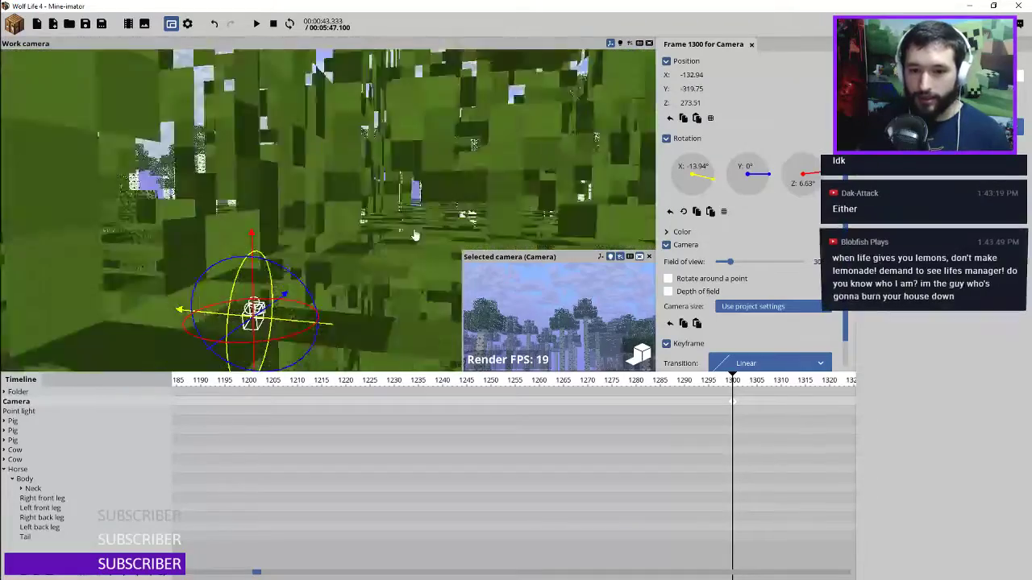
{"action": "scroll", "coordinate": [417, 232], "scroll_direction": "up", "scroll_amount": 3}
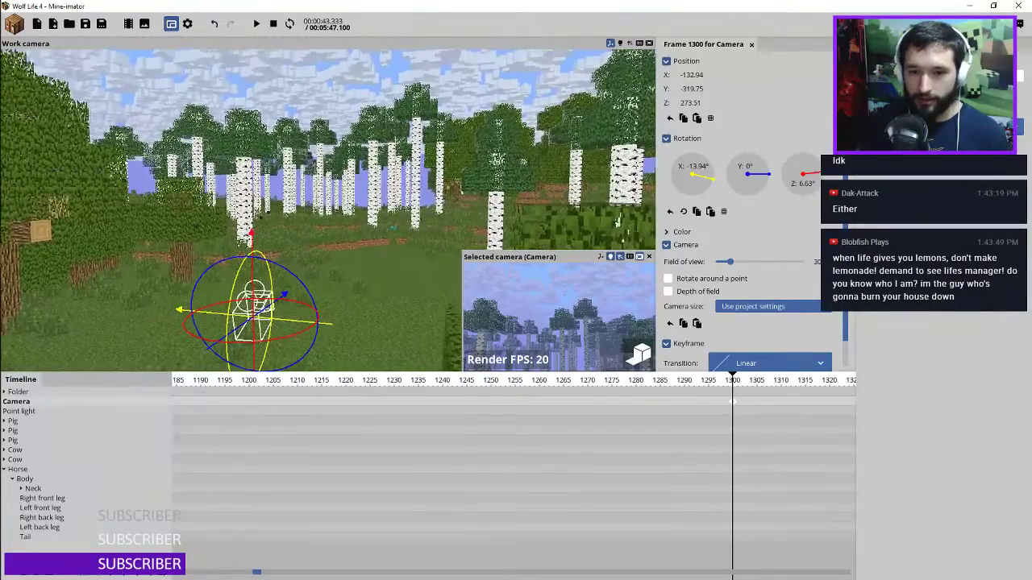
{"action": "right_click_drag", "start_coordinate": [405, 224], "coordinate": [411, 227]}
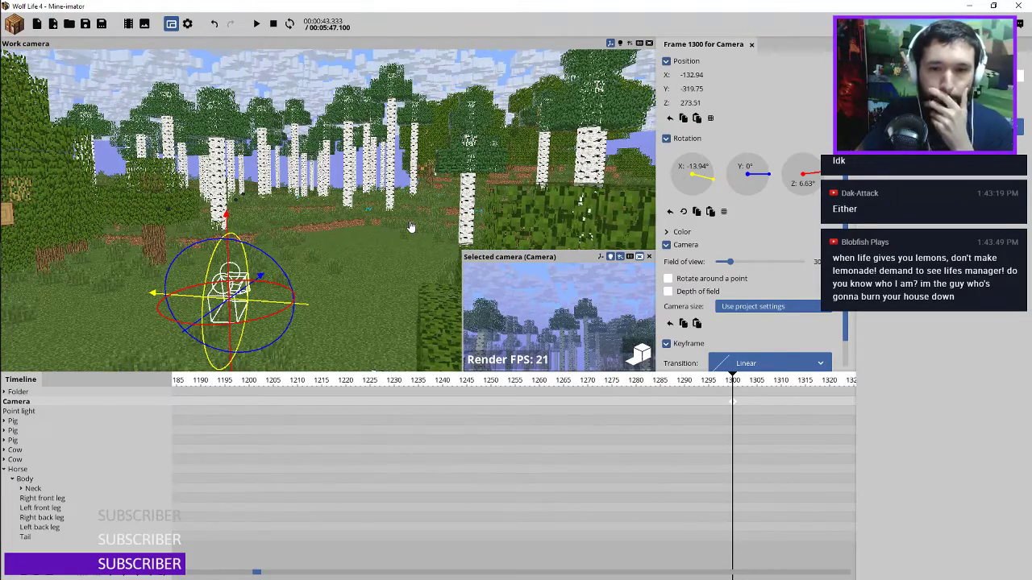
{"action": "left_click", "coordinate": [4, 469]}
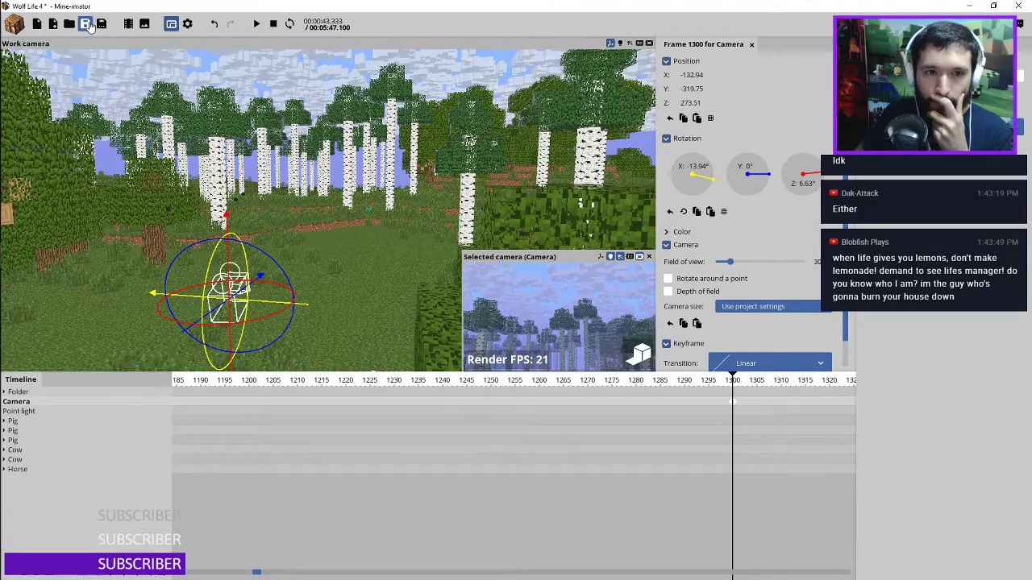
{"action": "left_click", "coordinate": [85, 24]}
Start a new character and choose the Parrot model, filtering the model list by "p"
{"action": "left_click", "coordinate": [26, 58]}
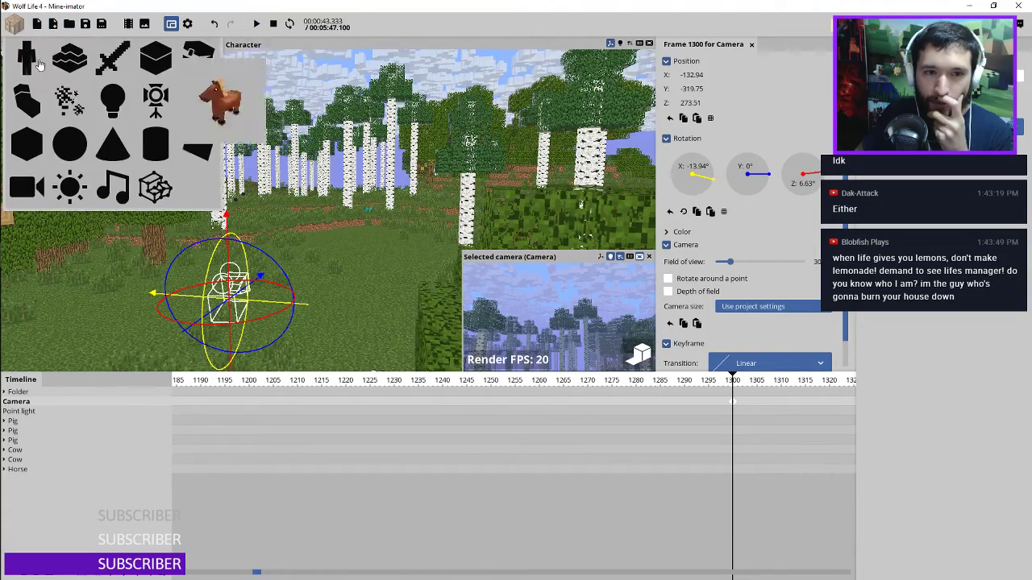
{"action": "left_click_drag", "start_coordinate": [379, 278], "coordinate": [346, 272]}
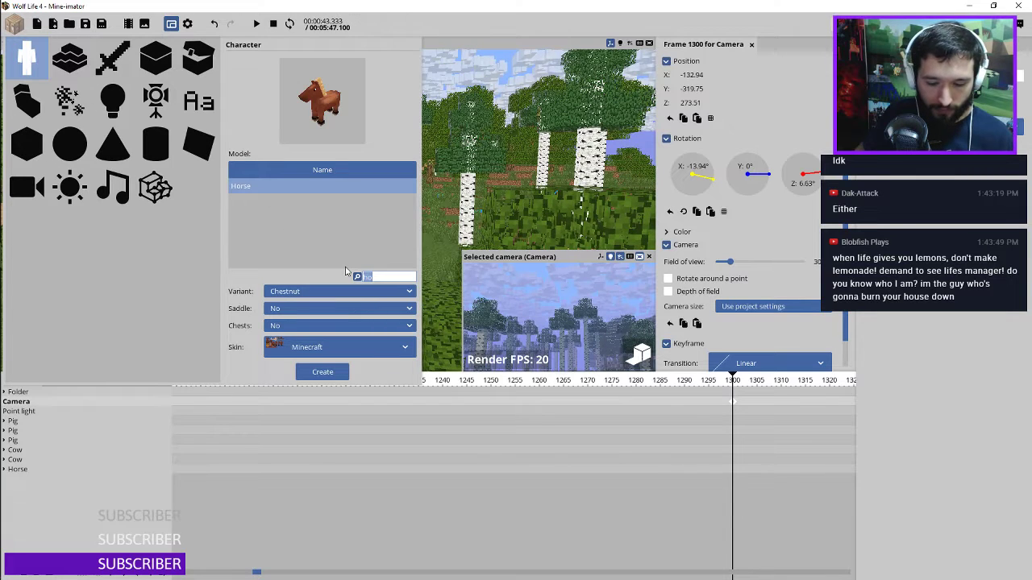
{"action": "type", "text": "p"}
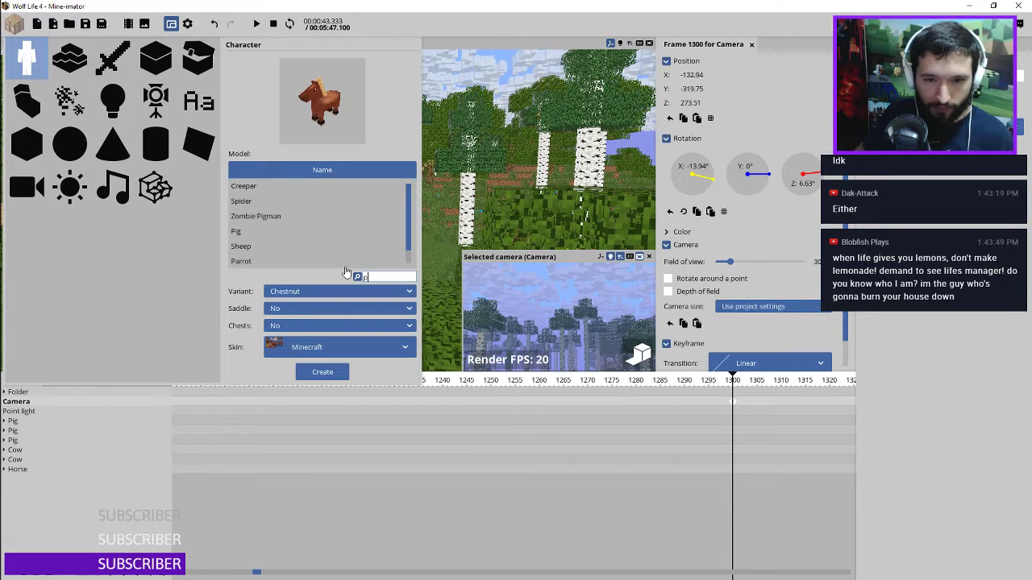
{"action": "left_click", "coordinate": [262, 261]}
{"action": "scroll", "coordinate": [298, 248], "scroll_direction": "down", "scroll_amount": 1}
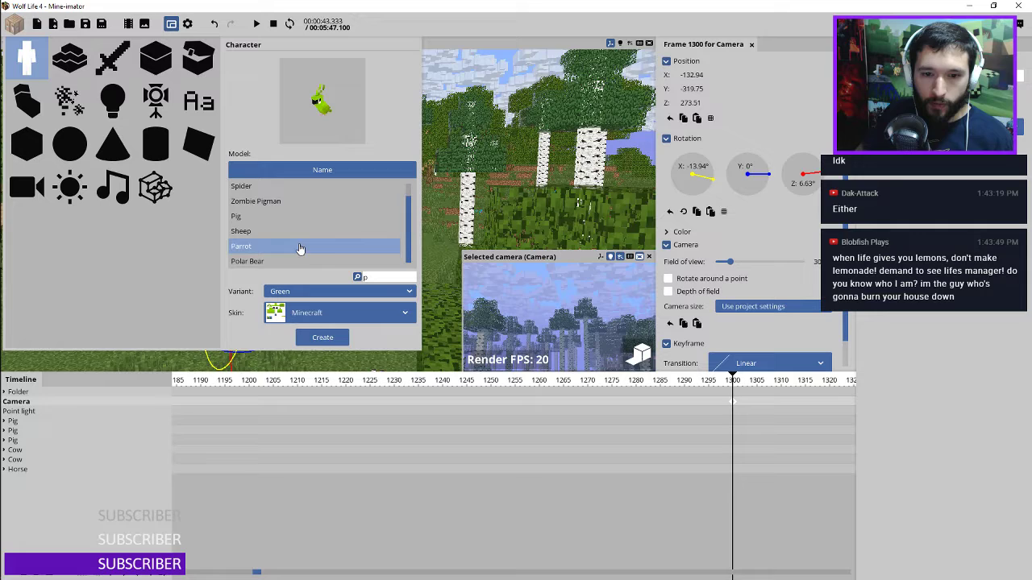
Preview the parrot's Gray, Red and blue, Yellow and blue, Blue and Green variants and look at the available skins
{"action": "left_click", "coordinate": [299, 294]}
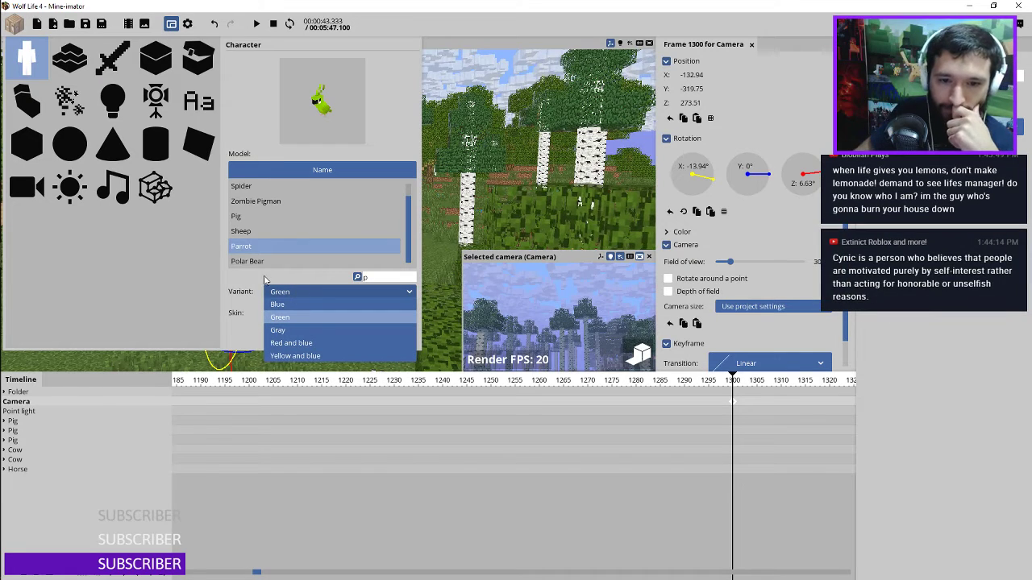
{"action": "left_click", "coordinate": [298, 329]}
{"action": "left_click", "coordinate": [295, 313]}
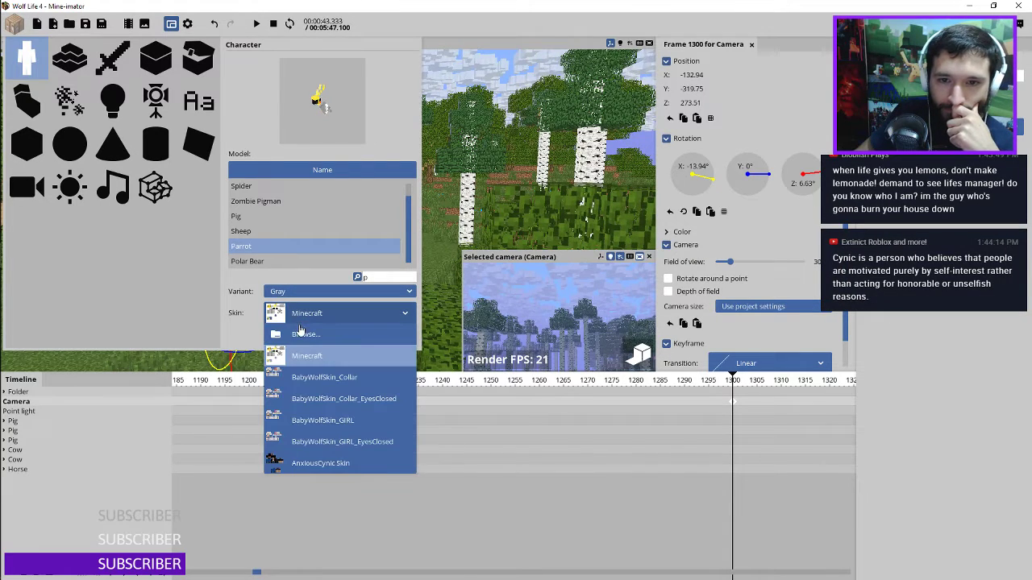
{"action": "left_click", "coordinate": [297, 313]}
{"action": "left_click", "coordinate": [294, 292]}
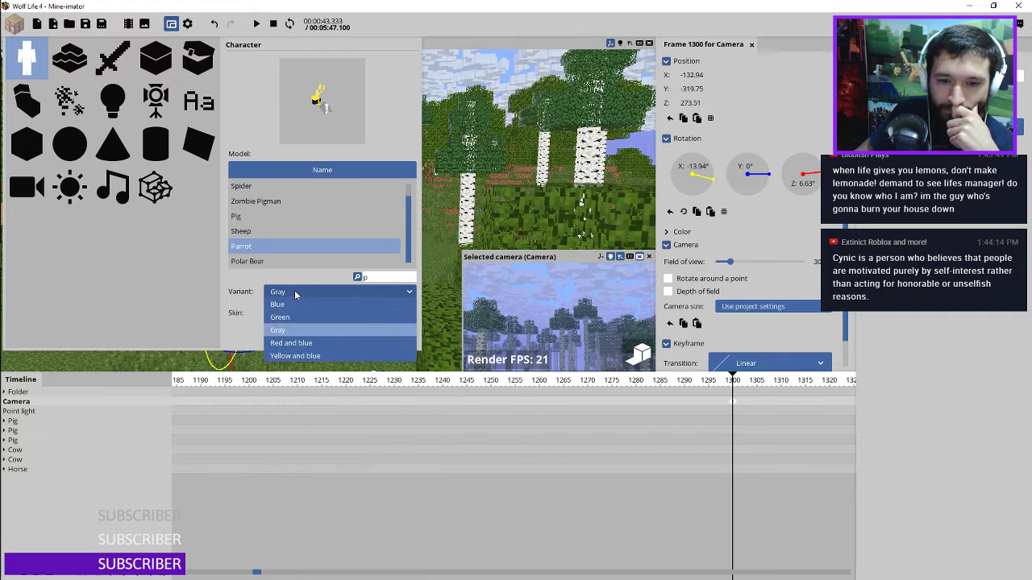
{"action": "left_click", "coordinate": [291, 343]}
{"action": "left_click", "coordinate": [299, 292]}
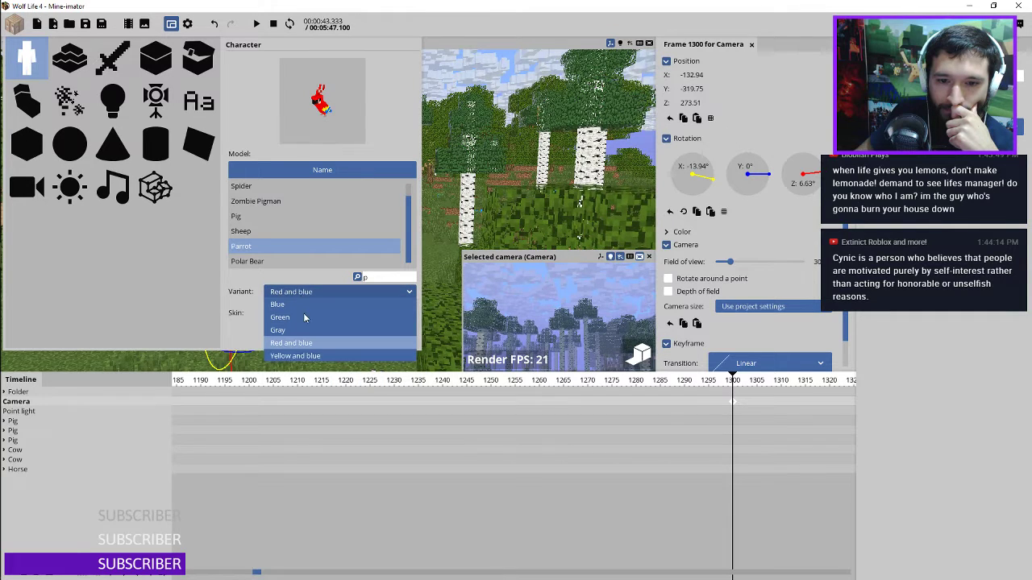
{"action": "left_click", "coordinate": [290, 357]}
{"action": "left_click", "coordinate": [299, 292]}
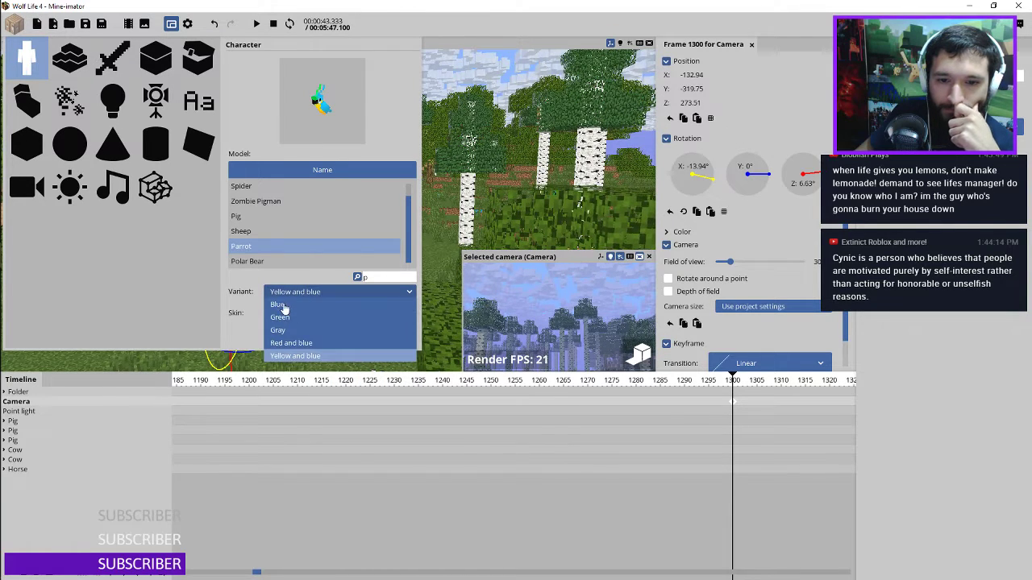
{"action": "left_click", "coordinate": [294, 304]}
{"action": "left_click", "coordinate": [300, 291]}
{"action": "left_click", "coordinate": [298, 317]}
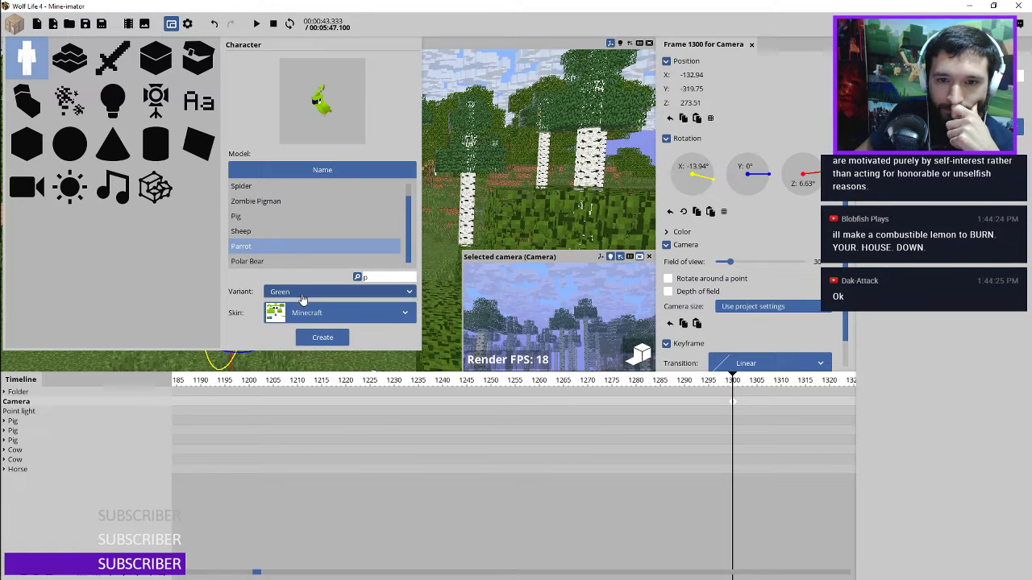
Set the parrot's variant to Gray with the Minecraft skin and create it in the scene
{"action": "left_click", "coordinate": [303, 292]}
{"action": "left_click", "coordinate": [286, 331]}
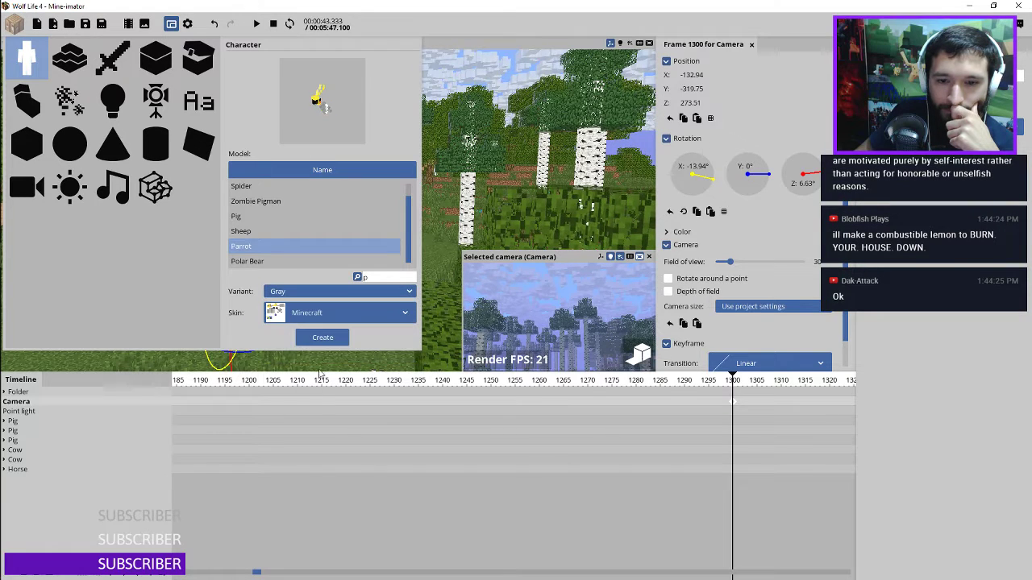
{"action": "left_click", "coordinate": [322, 337]}
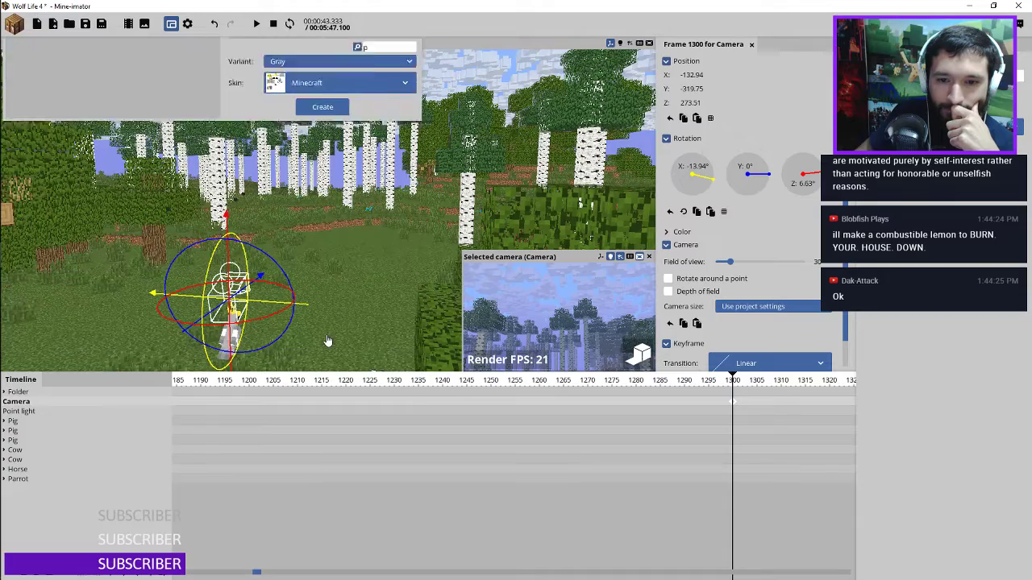
Raise the parrot to Z 292.20 at frame 1300 and move it in front of the camera at Y -258.83
{"action": "left_click", "coordinate": [20, 479]}
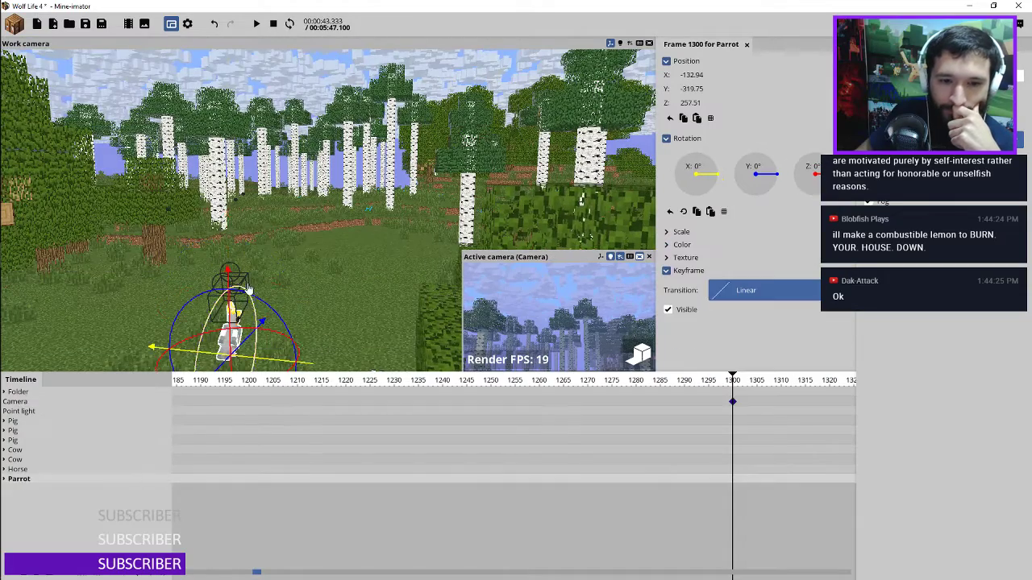
{"action": "left_click_drag", "start_coordinate": [225, 214], "coordinate": [291, 194]}
{"action": "middle_click_drag", "start_coordinate": [291, 193], "coordinate": [299, 206]}
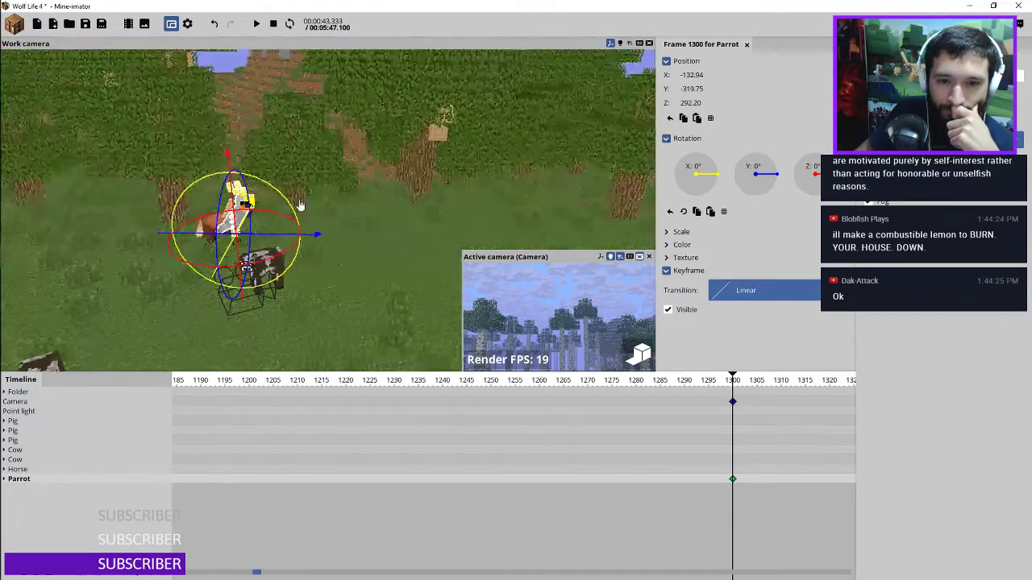
{"action": "left_click_drag", "start_coordinate": [266, 235], "coordinate": [516, 229]}
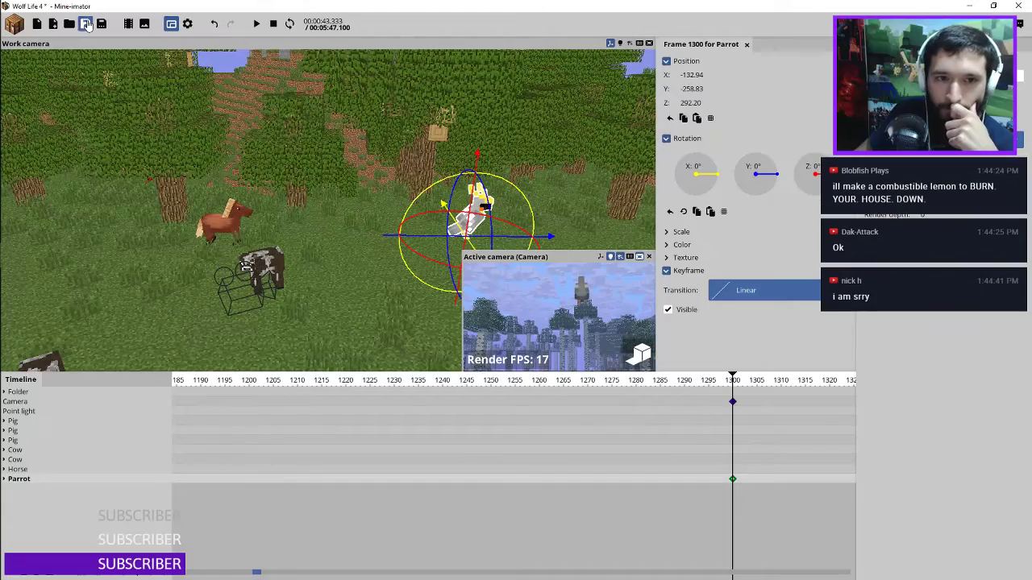
Turn the parrot 180° about the Z axis so it faces the camera, and save the project
{"action": "right_click_drag", "start_coordinate": [355, 118], "coordinate": [419, 121]}
{"action": "right_click_drag", "start_coordinate": [354, 181], "coordinate": [405, 182]}
{"action": "left_click_drag", "start_coordinate": [816, 174], "coordinate": [804, 177]}
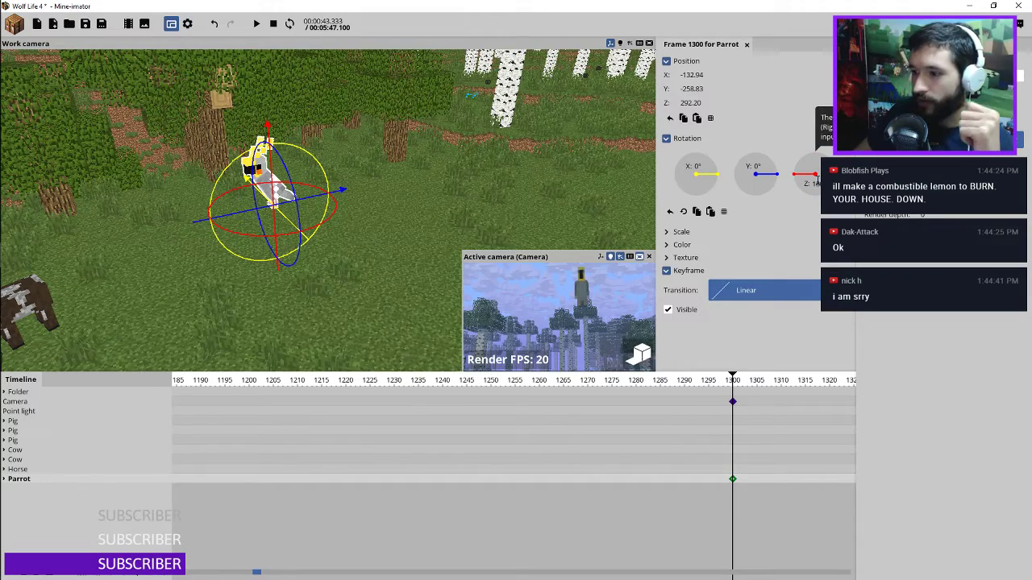
{"action": "left_click", "coordinate": [101, 29]}
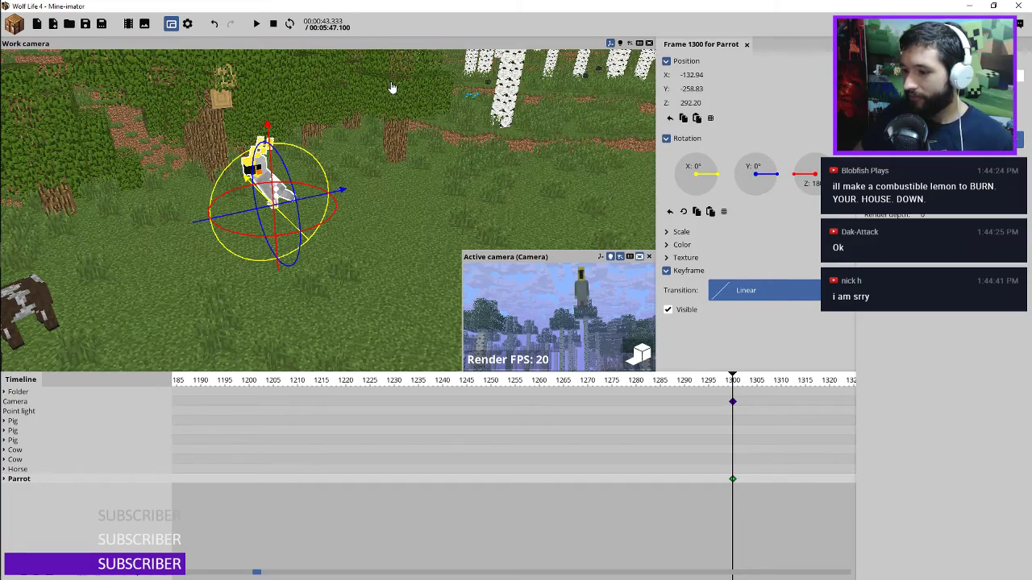
Expand the parrot's parts in the timeline and tilt its Body to an X rotation of about 50.34° at frame 1300
{"action": "right_click_drag", "start_coordinate": [448, 191], "coordinate": [348, 177]}
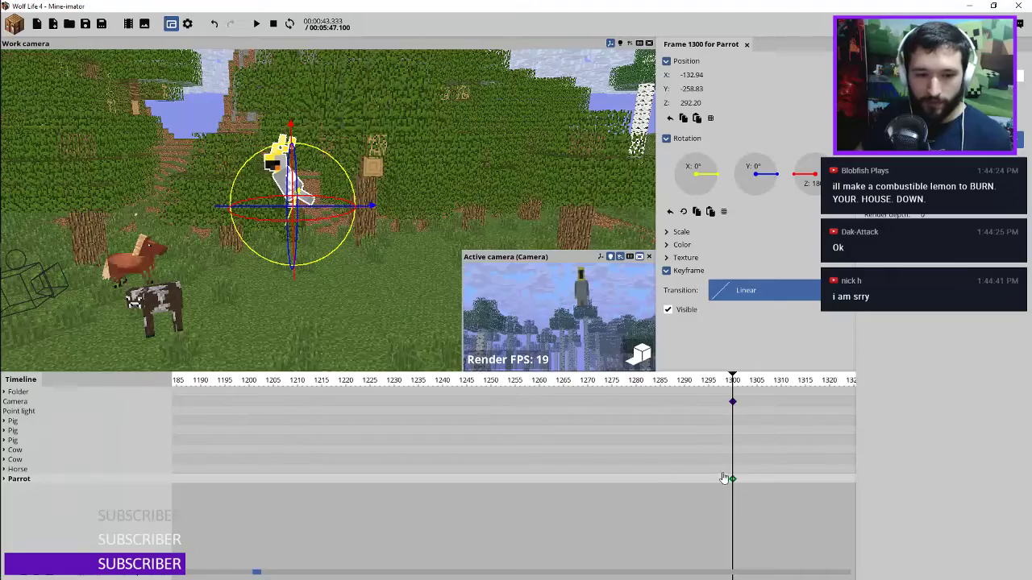
{"action": "left_click", "coordinate": [4, 479]}
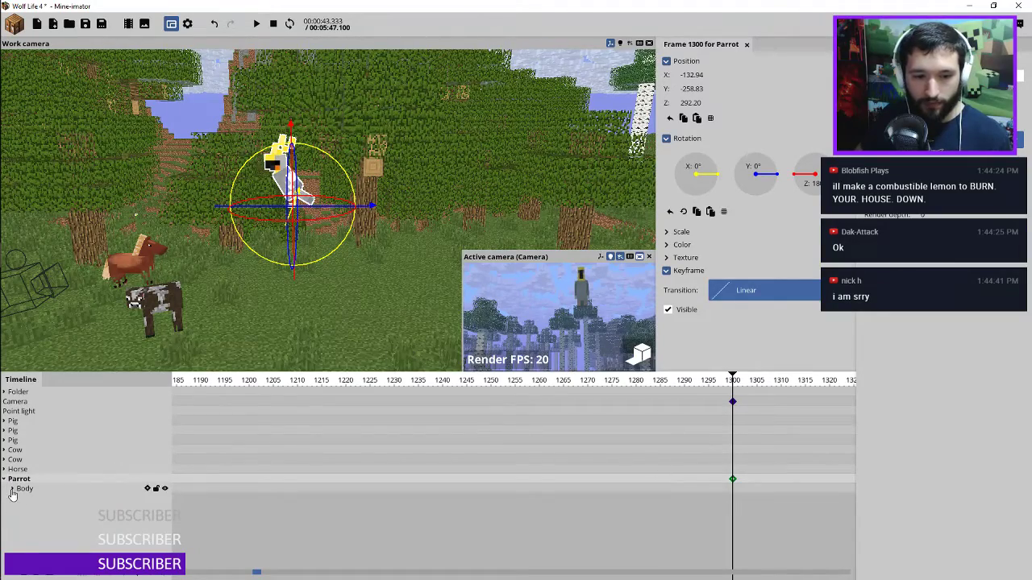
{"action": "left_click", "coordinate": [13, 489]}
{"action": "left_click", "coordinate": [25, 488]}
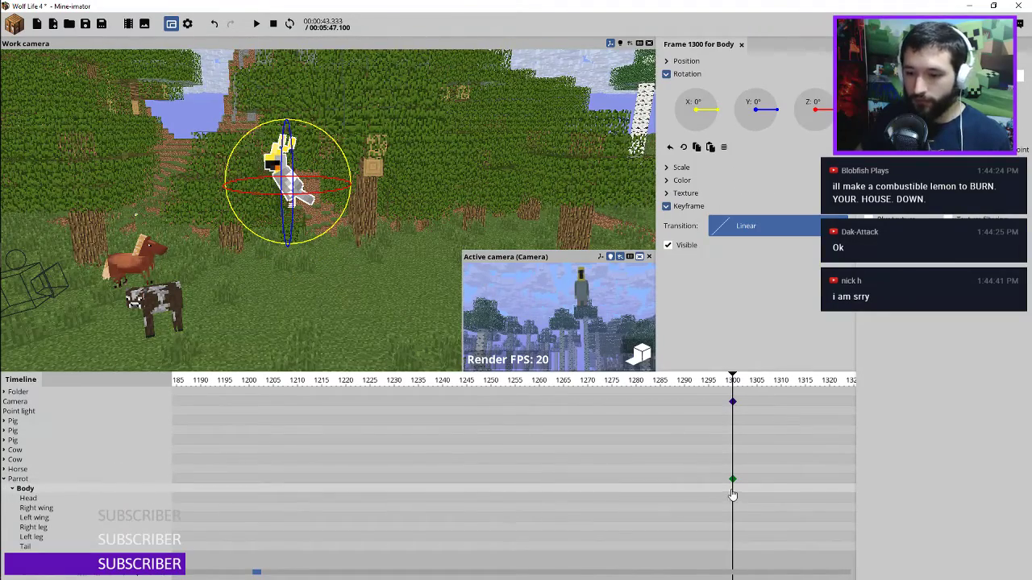
{"action": "left_click_drag", "start_coordinate": [339, 145], "coordinate": [286, 120]}
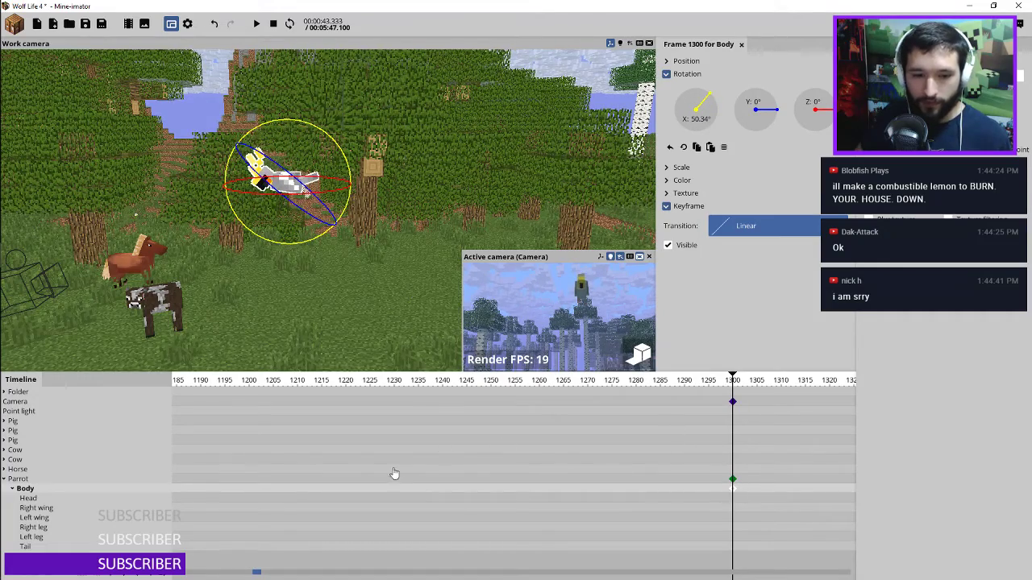
Add a second keyframe for the whole parrot at frame 1355, keeping the same position and rotation
{"action": "left_click", "coordinate": [31, 479]}
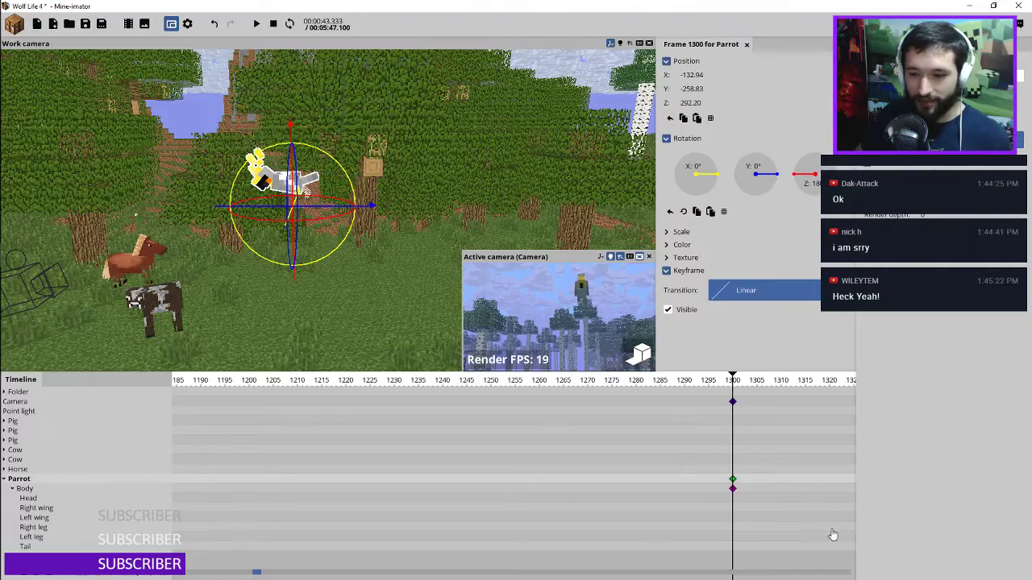
{"action": "scroll", "coordinate": [576, 497], "scroll_direction": "right", "scroll_amount": 3}
{"action": "scroll", "coordinate": [576, 497], "scroll_direction": "right", "scroll_amount": 2}
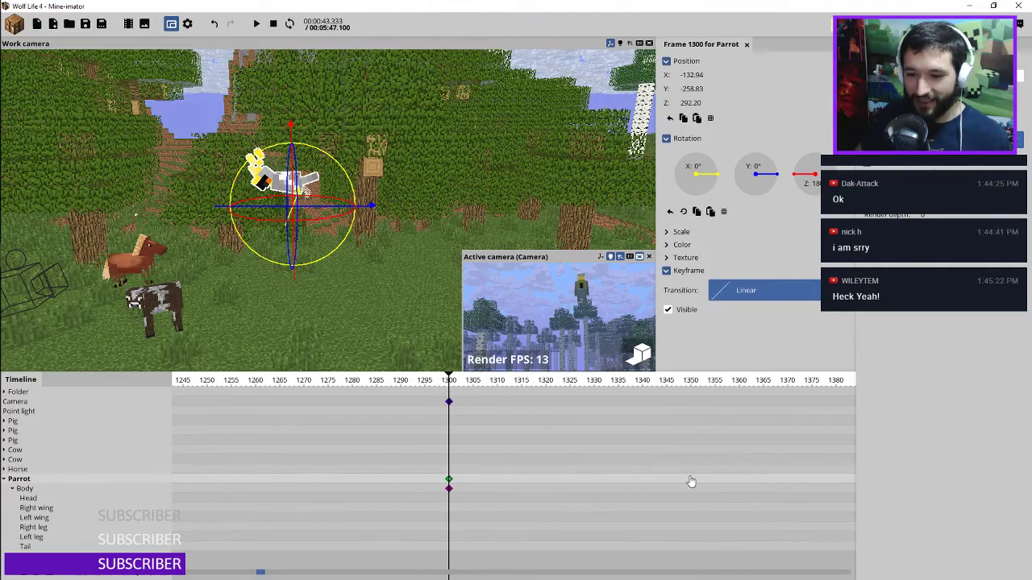
{"action": "mouse_move", "coordinate": [695, 481]}
{"action": "left_mouse_down"}
{"action": "mouse_move", "coordinate": [723, 479]}
{"action": "mouse_move", "coordinate": [713, 479]}
{"action": "left_mouse_up"}
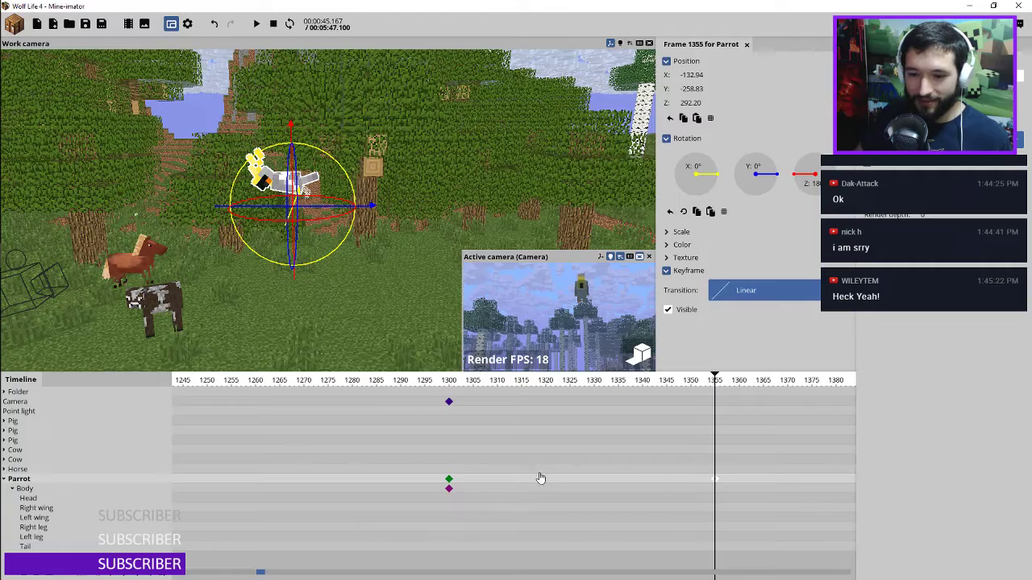
Try generated body, head, wing, leg and tail motion on the parrot between frames 1300 and 1355, play it, and undo it
{"action": "left_click", "coordinate": [451, 484]}
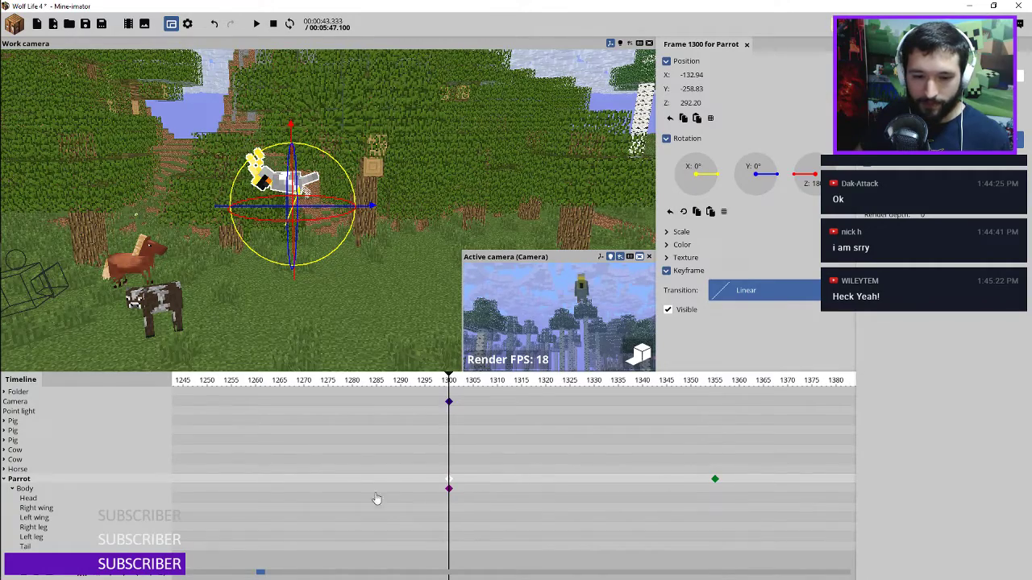
{"action": "key", "text": "space"}
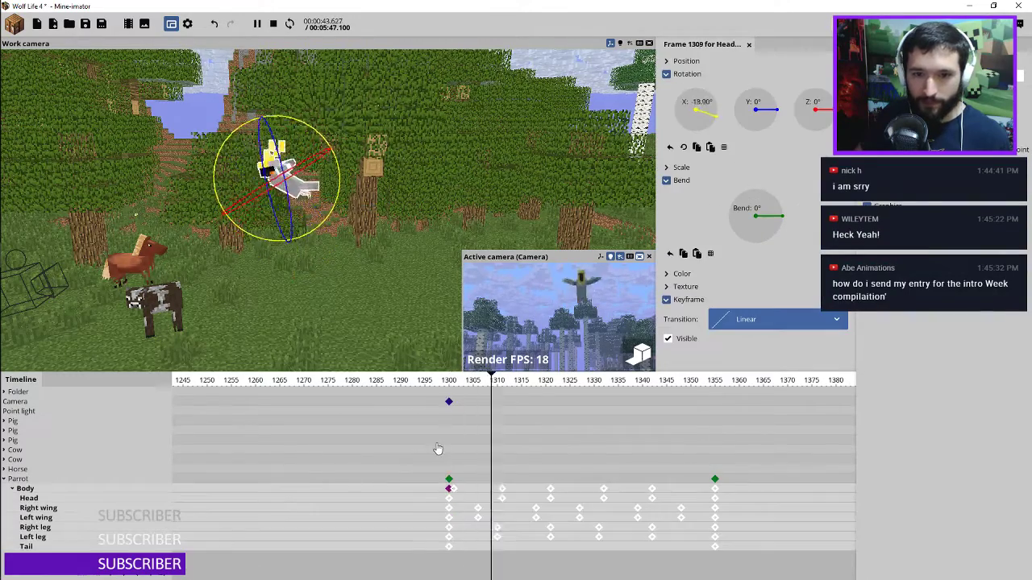
{"action": "key", "text": "space"}
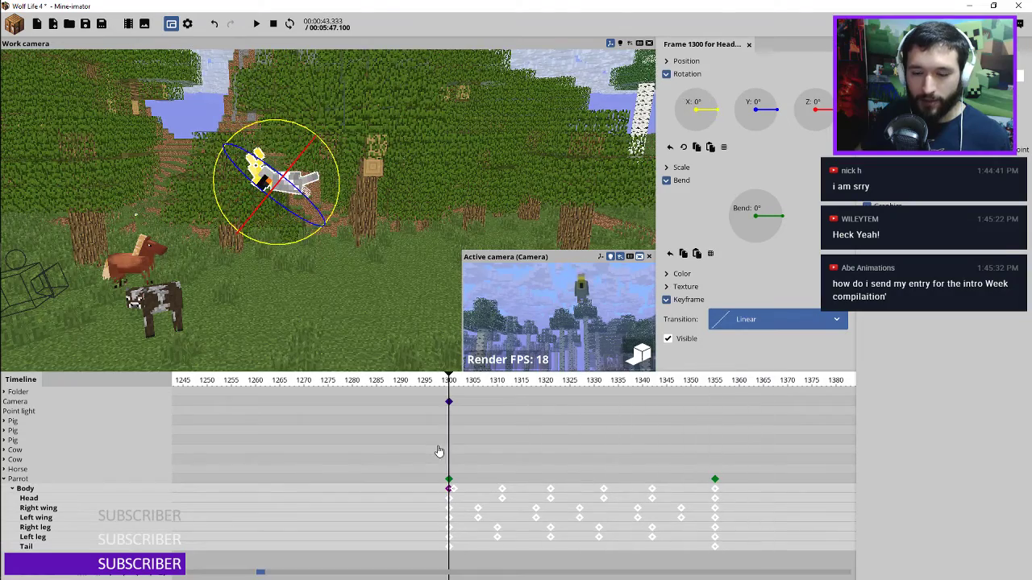
{"action": "key", "text": "ctrl+z"}
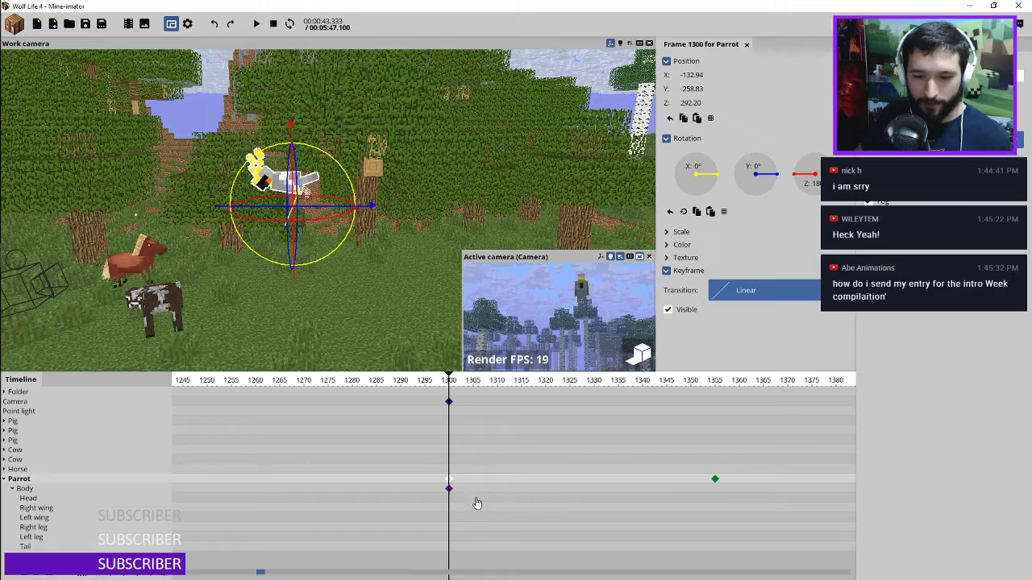
Delete the whole-parrot keyframe at frame 1355 and the Body tilt keyframe at frame 1300
{"action": "left_click", "coordinate": [715, 480]}
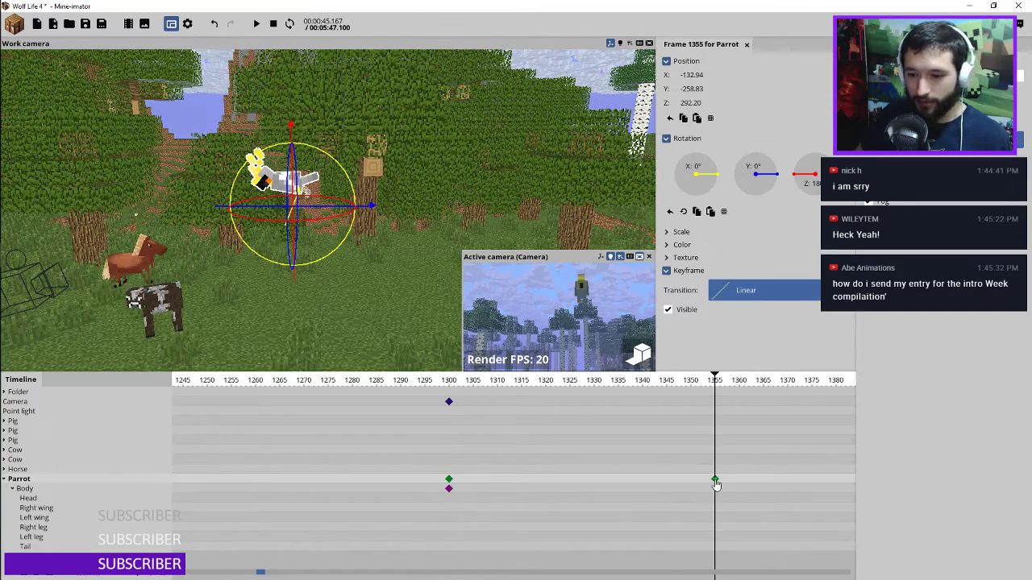
{"action": "key", "text": "Delete"}
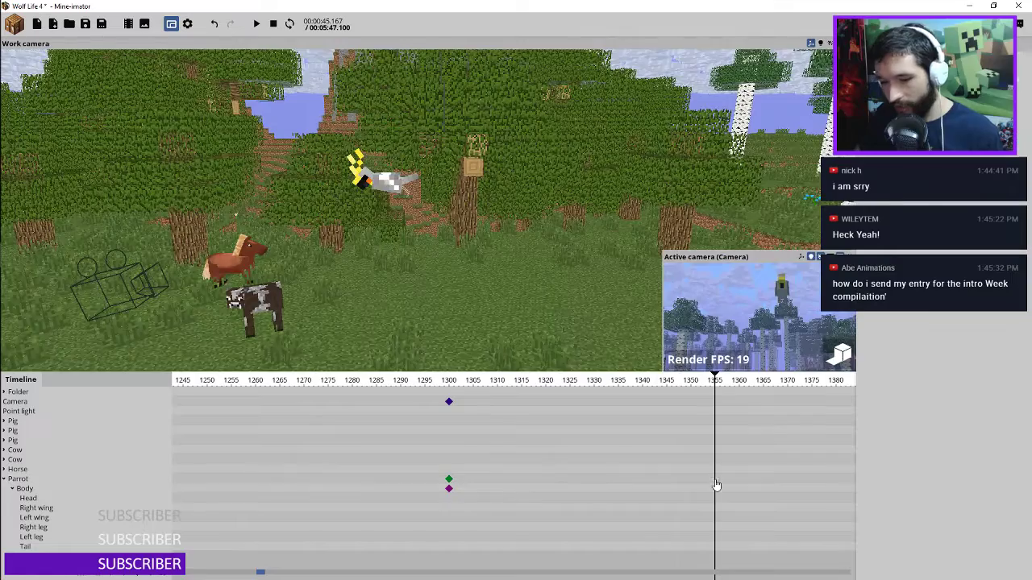
{"action": "left_click", "coordinate": [448, 490]}
{"action": "key", "text": "Delete"}
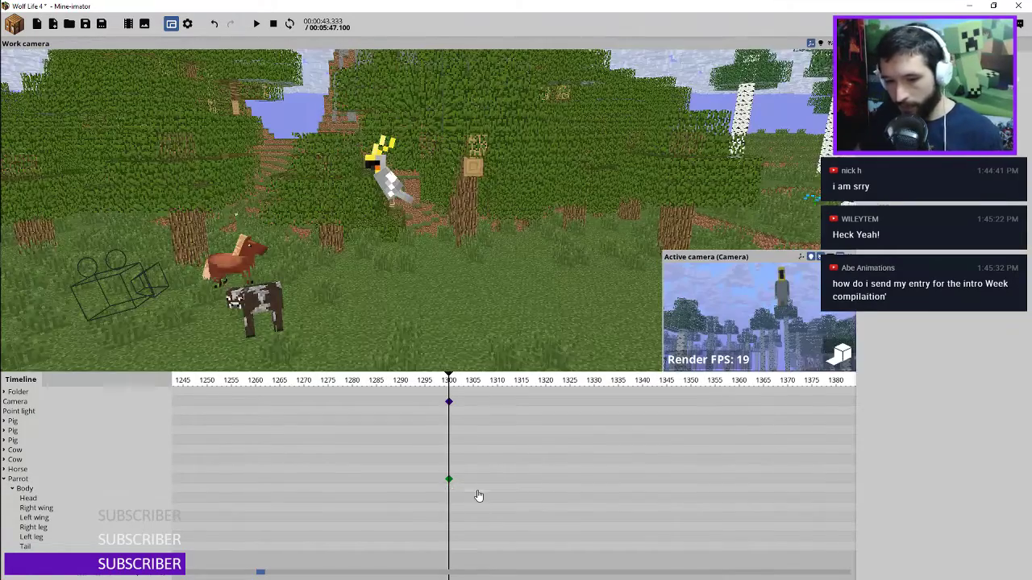
Move the parrot at frame 1300 above the distant birch treetops, to about X 179.88, Y 935.03, Z 457.05
{"action": "left_click", "coordinate": [450, 481]}
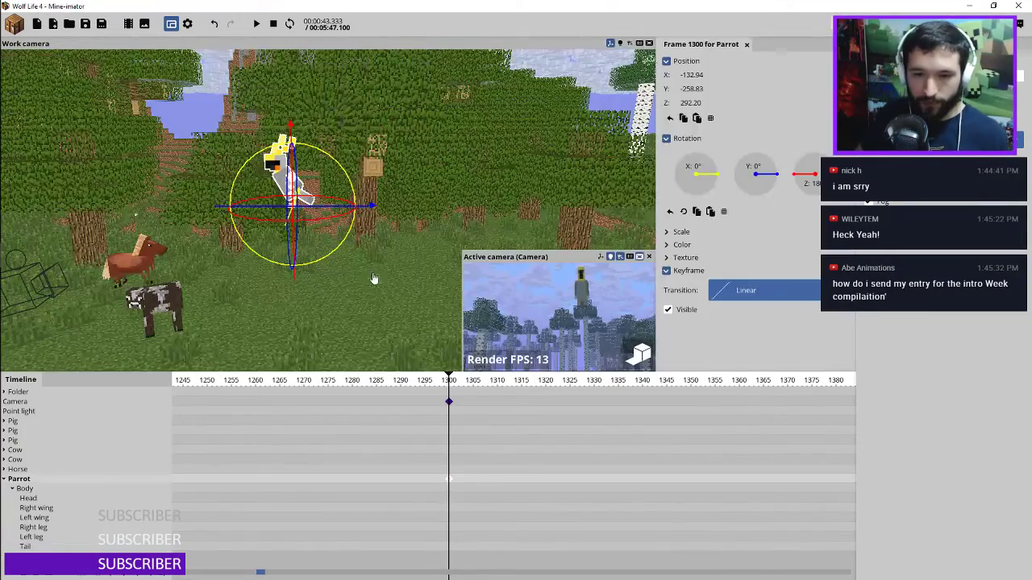
{"action": "scroll", "coordinate": [362, 288], "scroll_direction": "down", "scroll_amount": 6}
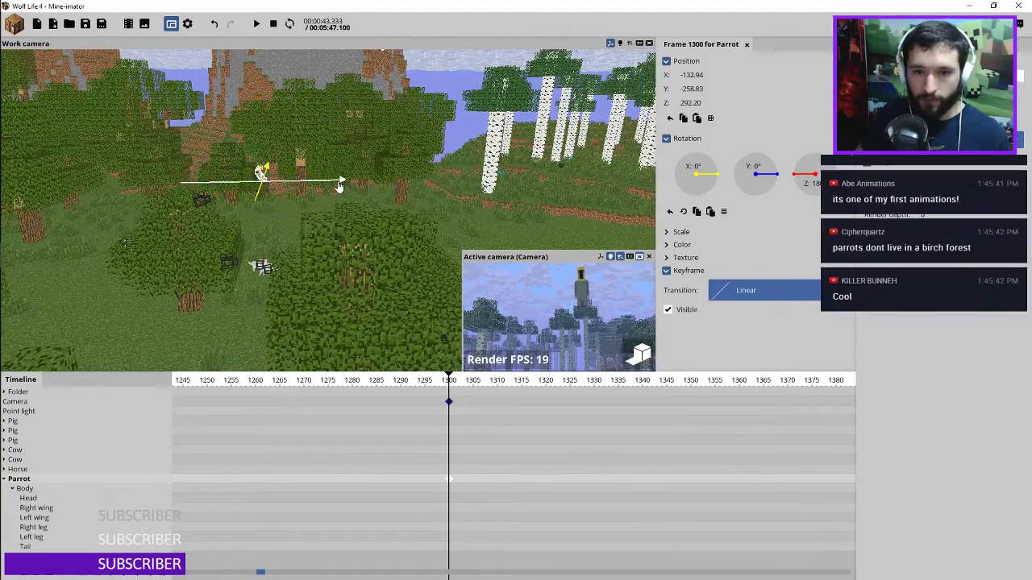
{"action": "left_click_drag", "start_coordinate": [339, 186], "coordinate": [617, 174]}
{"action": "mouse_move", "coordinate": [285, 233]}
{"action": "right_mouse_down"}
{"action": "mouse_move", "coordinate": [266, 234]}
{"action": "mouse_move", "coordinate": [285, 233]}
{"action": "right_mouse_up"}
{"action": "left_click_drag", "start_coordinate": [266, 230], "coordinate": [453, 152]}
{"action": "left_click_drag", "start_coordinate": [380, 142], "coordinate": [384, 65]}
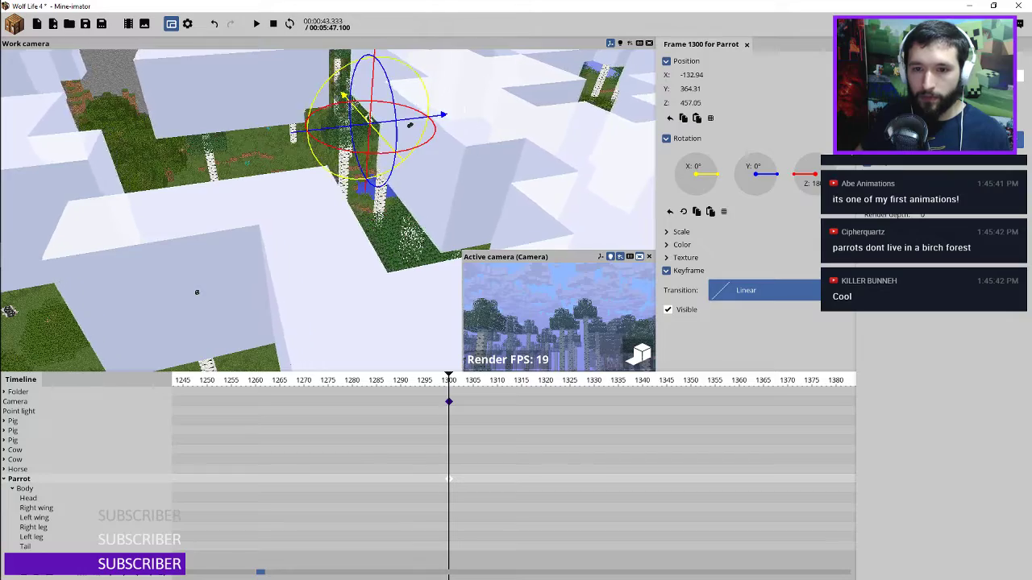
{"action": "scroll", "coordinate": [473, 193], "scroll_direction": "up", "scroll_amount": 5}
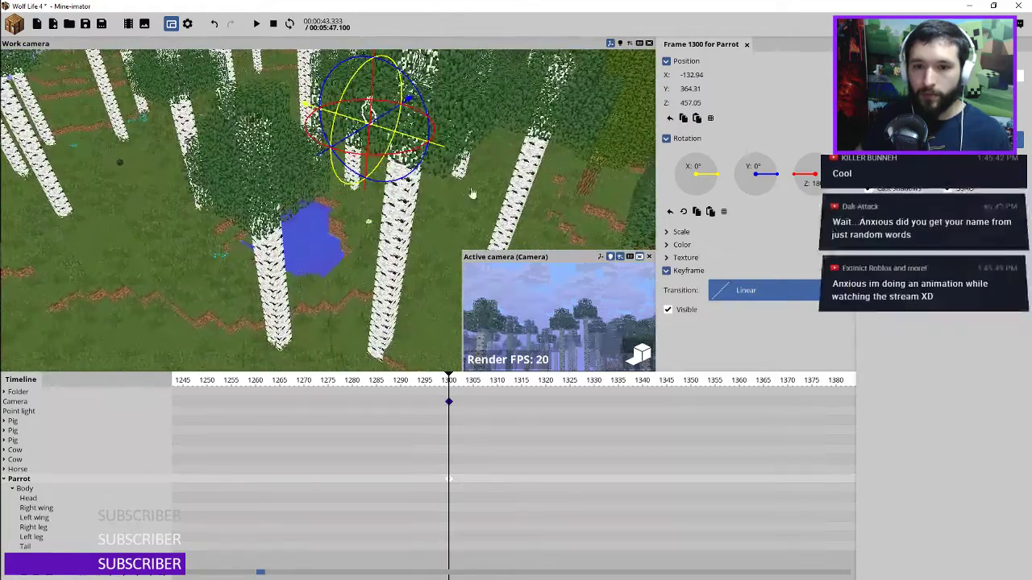
{"action": "right_click_drag", "start_coordinate": [472, 194], "coordinate": [396, 253]}
{"action": "left_click_drag", "start_coordinate": [396, 251], "coordinate": [250, 266]}
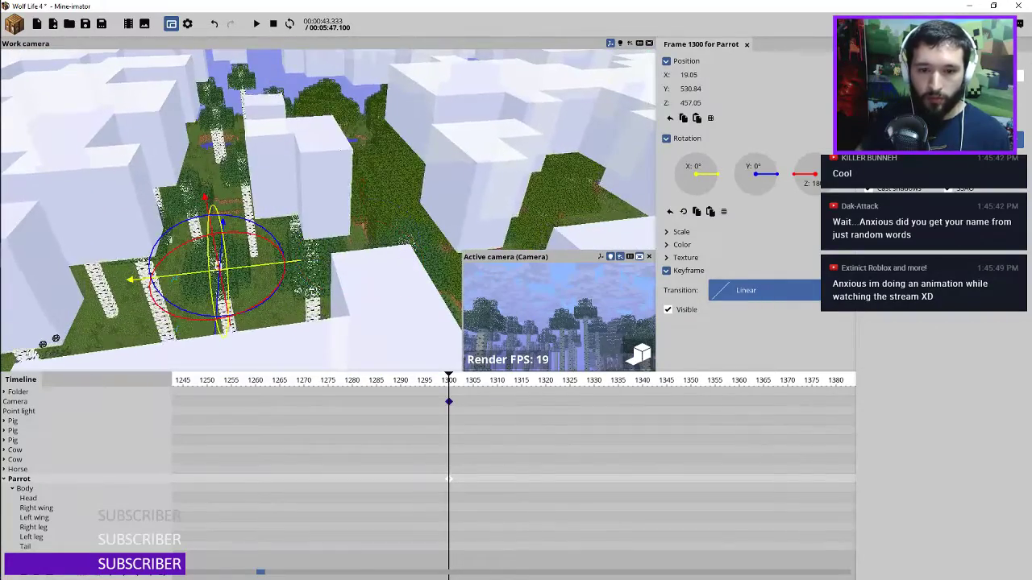
{"action": "mouse_move", "coordinate": [251, 266]}
{"action": "right_mouse_down"}
{"action": "mouse_move", "coordinate": [251, 278]}
{"action": "mouse_move", "coordinate": [249, 250]}
{"action": "mouse_move", "coordinate": [248, 262]}
{"action": "right_mouse_up"}
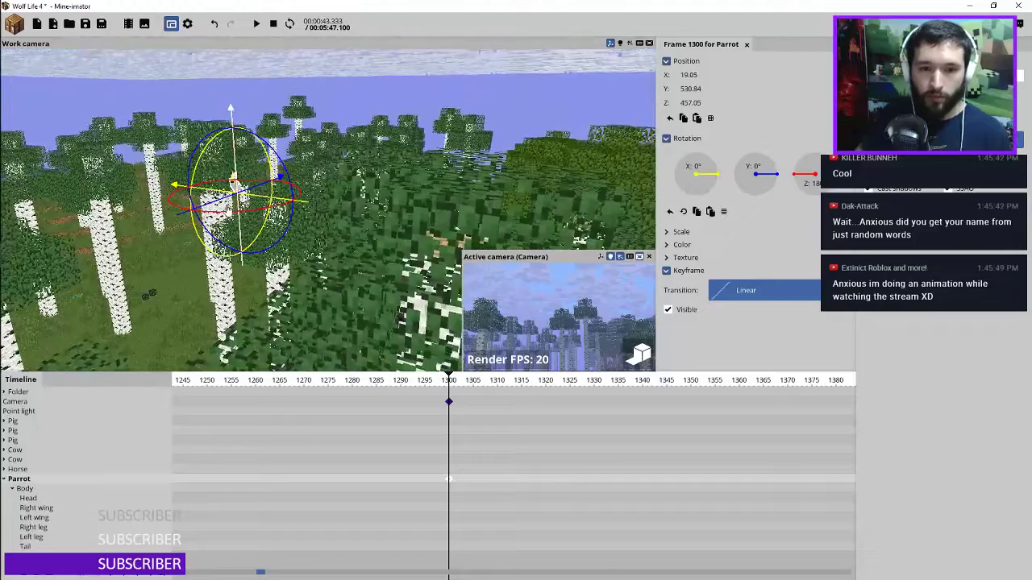
{"action": "left_click_drag", "start_coordinate": [330, 116], "coordinate": [387, 136]}
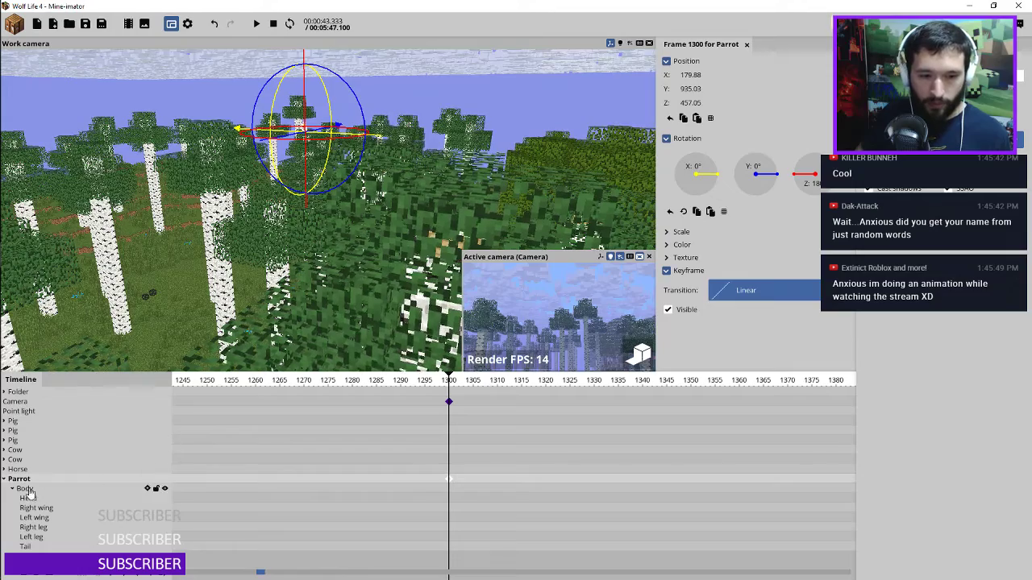
Add a second keyframe for the whole parrot at frame 2300, keeping the same position and rotation
{"action": "left_click", "coordinate": [5, 479]}
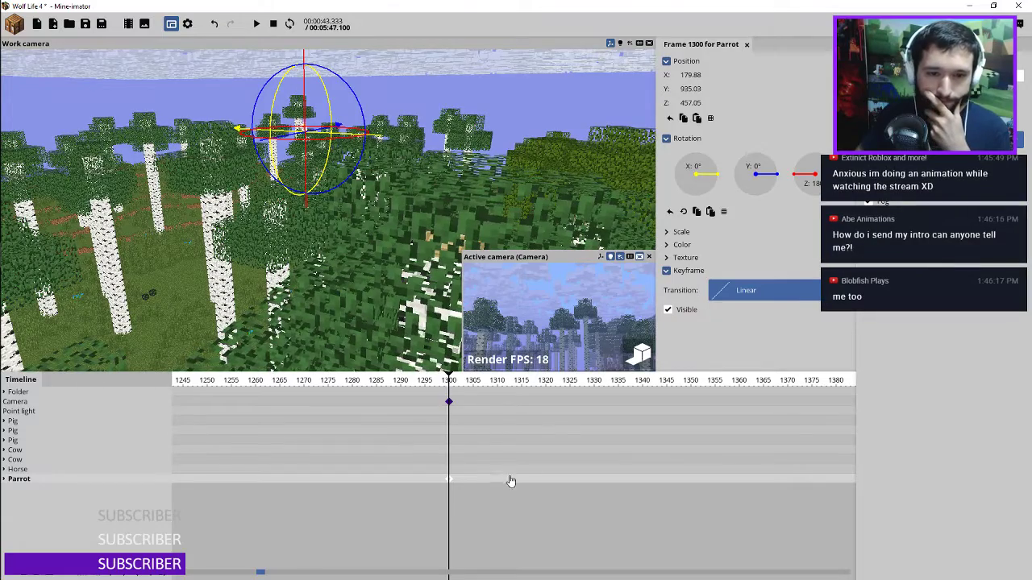
{"action": "left_click", "coordinate": [5, 479]}
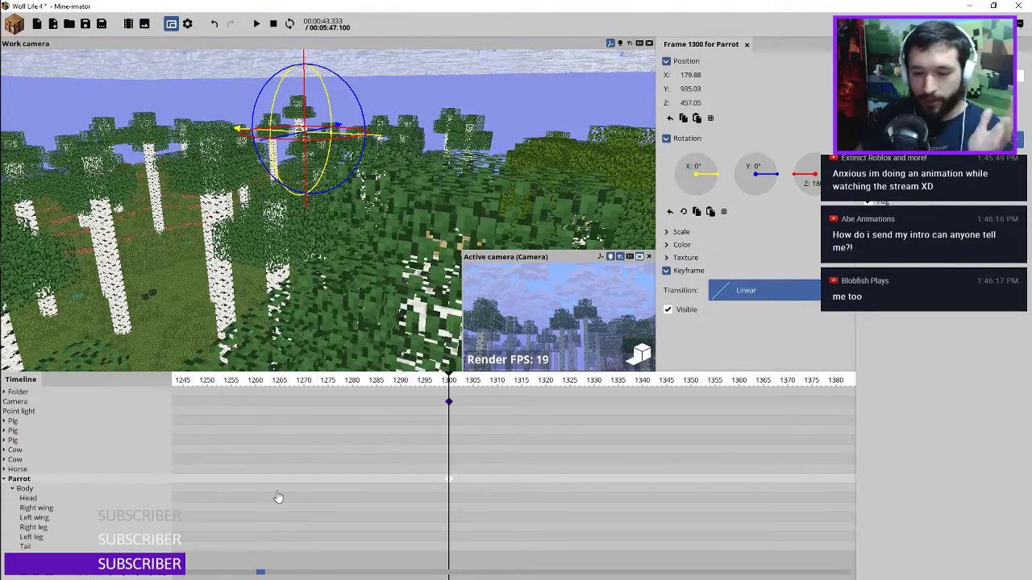
{"action": "scroll", "coordinate": [552, 478], "scroll_direction": "right", "scroll_amount": 2}
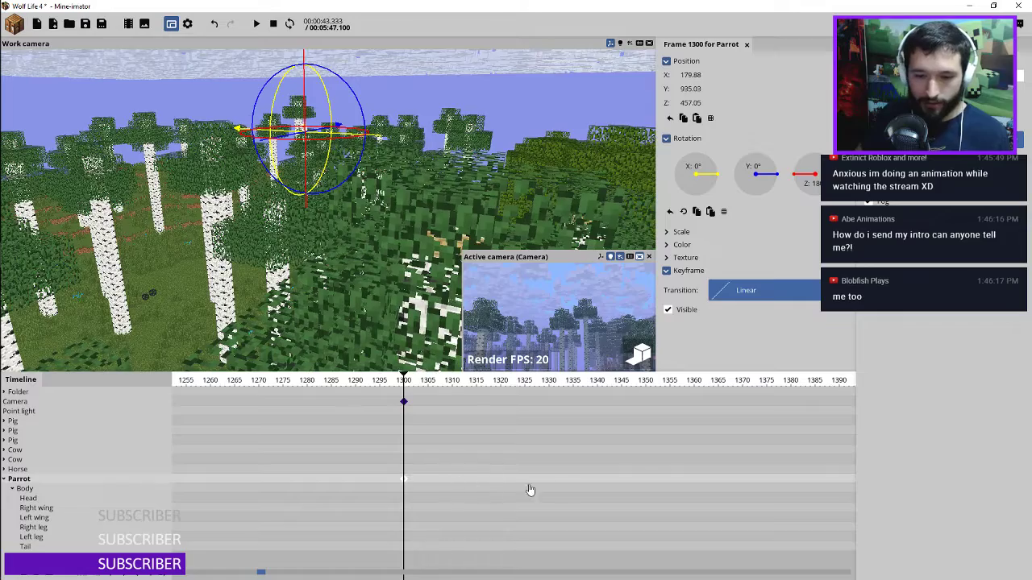
{"action": "scroll", "coordinate": [536, 465], "scroll_direction": "down", "scroll_amount": 10, "text": "ctrl"}
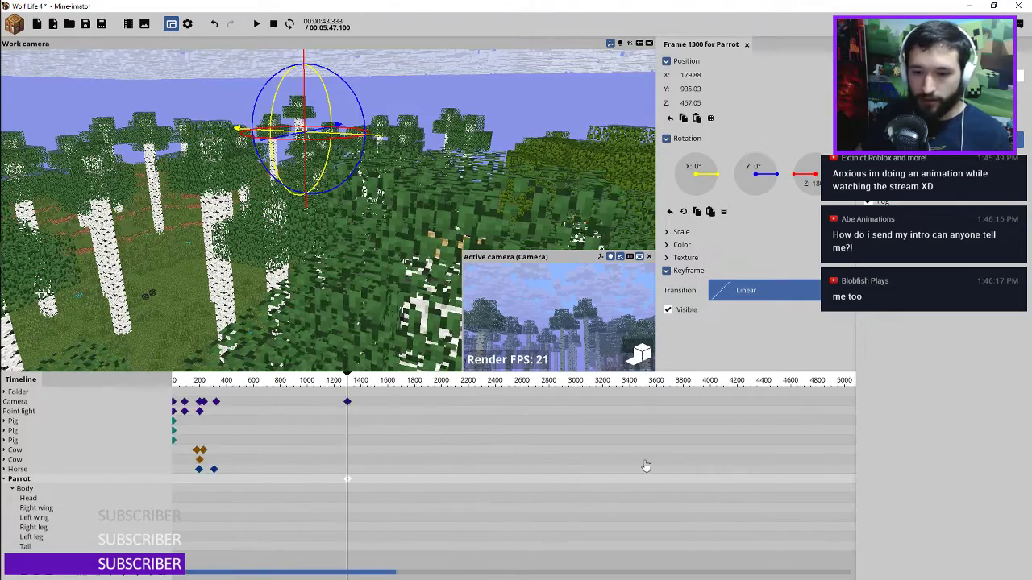
{"action": "scroll", "coordinate": [407, 478], "scroll_direction": "up", "scroll_amount": 1}
{"action": "middle_click_drag", "start_coordinate": [337, 461], "coordinate": [401, 466]}
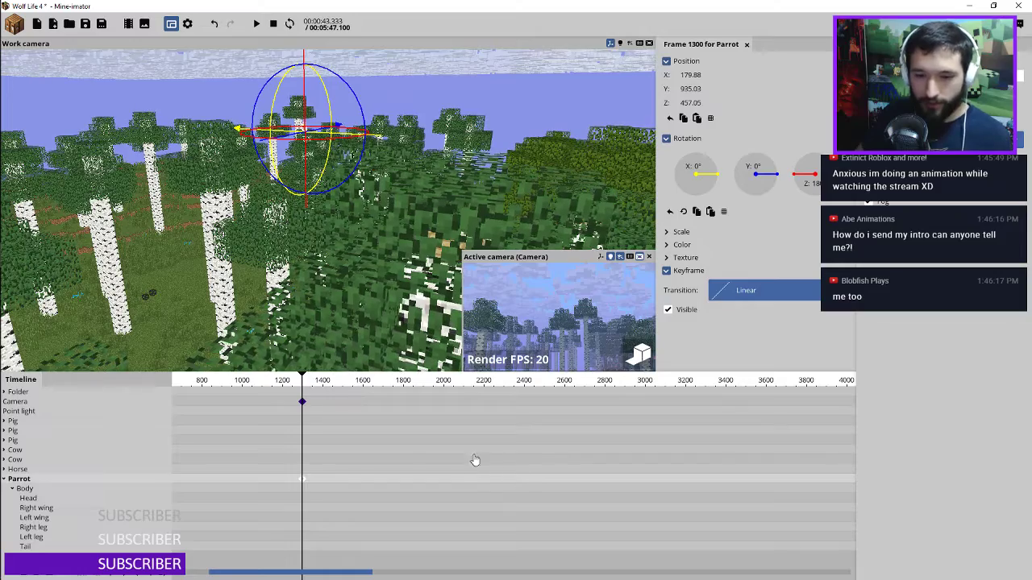
{"action": "left_click", "coordinate": [507, 481]}
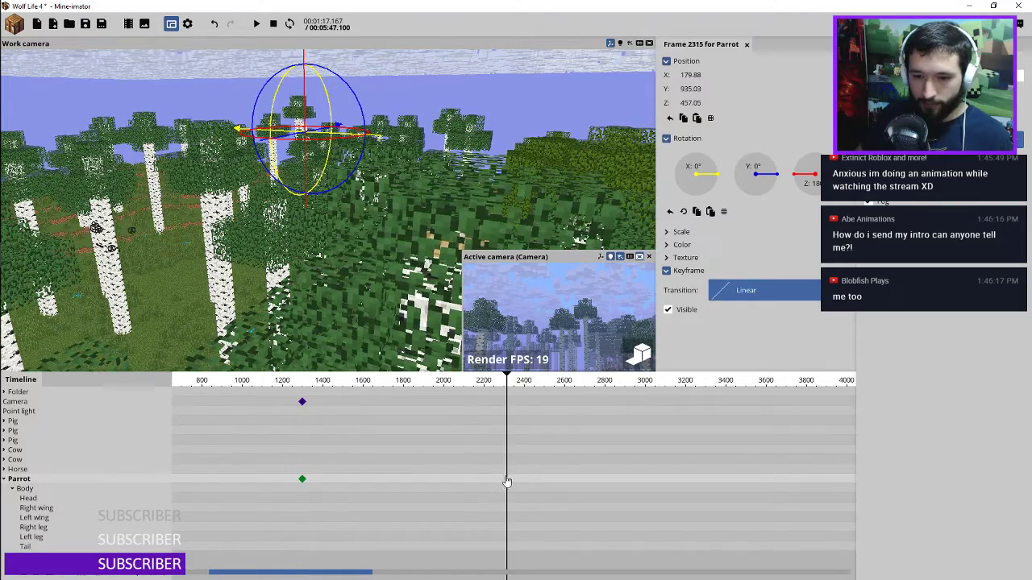
{"action": "scroll", "coordinate": [506, 486], "scroll_direction": "up", "scroll_amount": 2}
{"action": "left_click", "coordinate": [508, 486]}
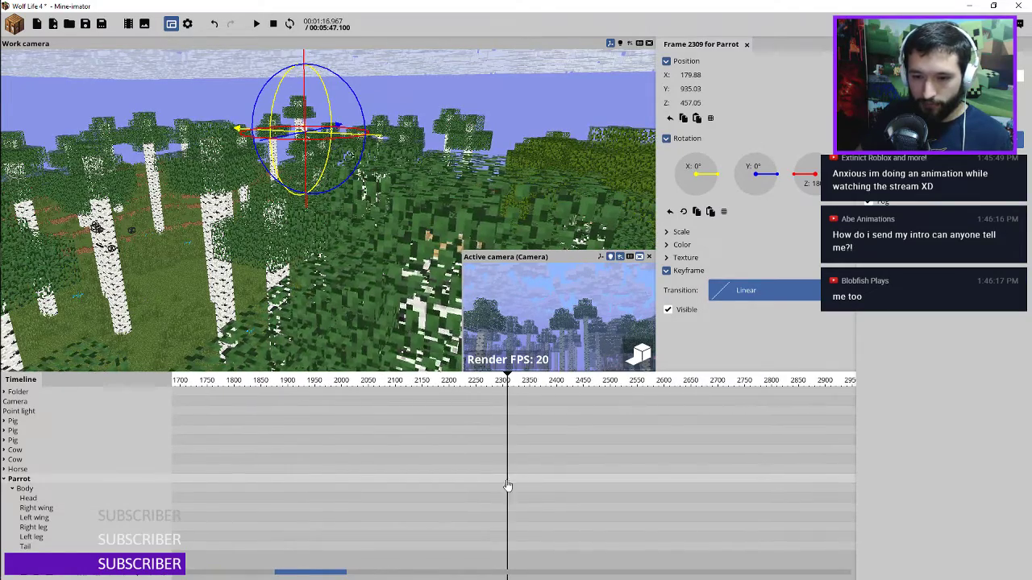
{"action": "left_click_drag", "start_coordinate": [505, 485], "coordinate": [501, 478]}
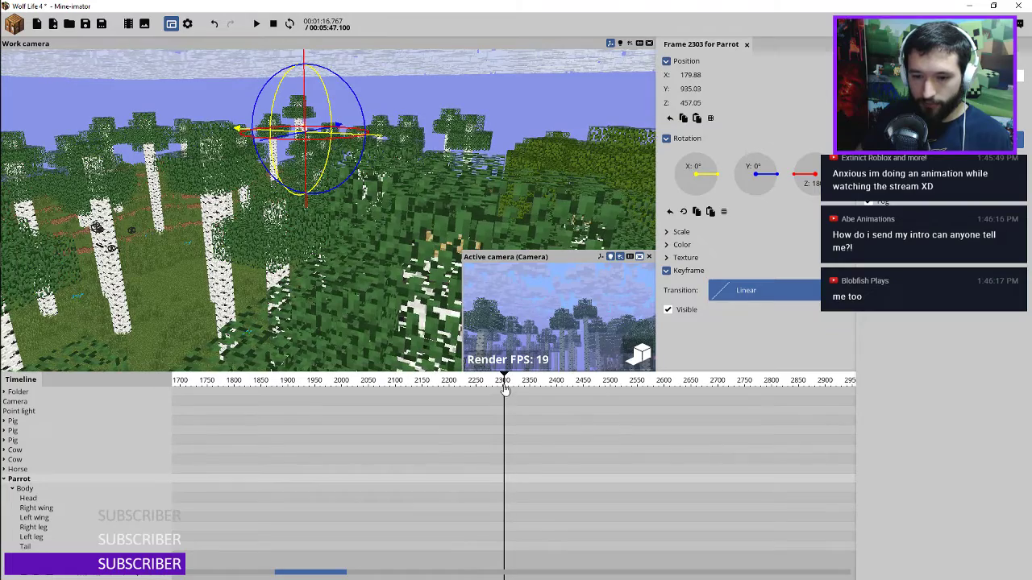
{"action": "left_click", "coordinate": [501, 484]}
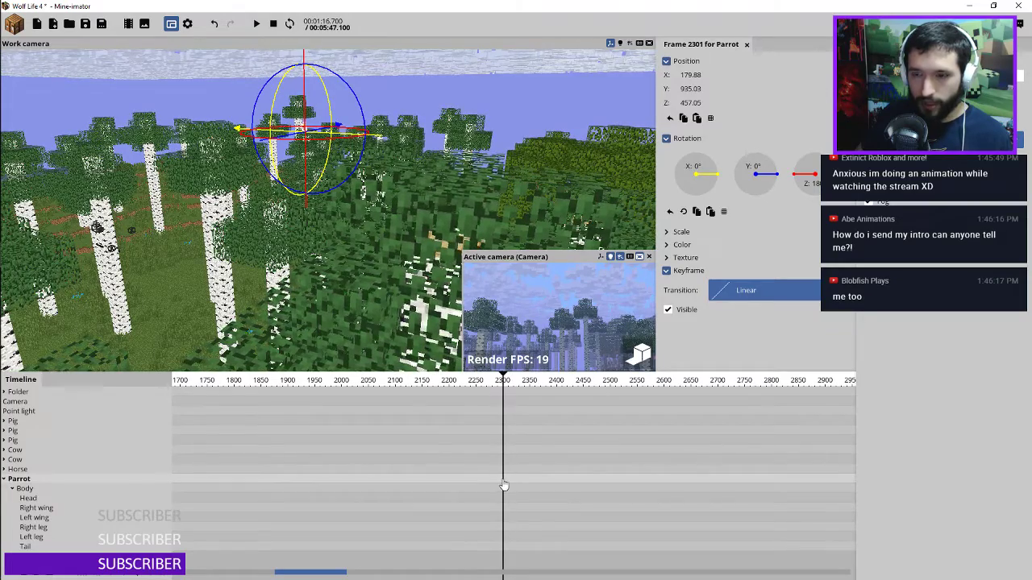
{"action": "scroll", "coordinate": [501, 485], "scroll_direction": "up", "scroll_amount": 2}
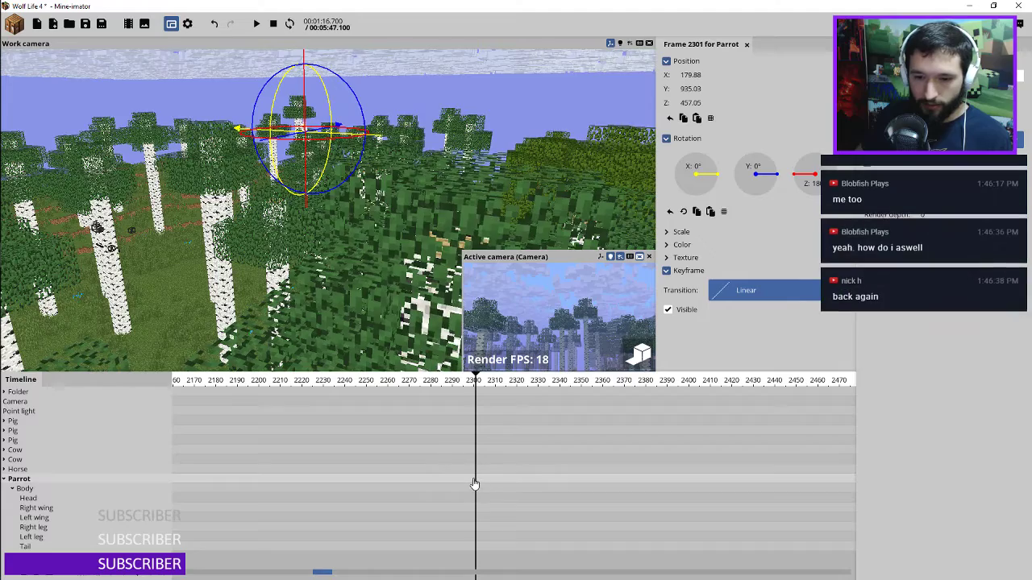
{"action": "left_click", "coordinate": [474, 482]}
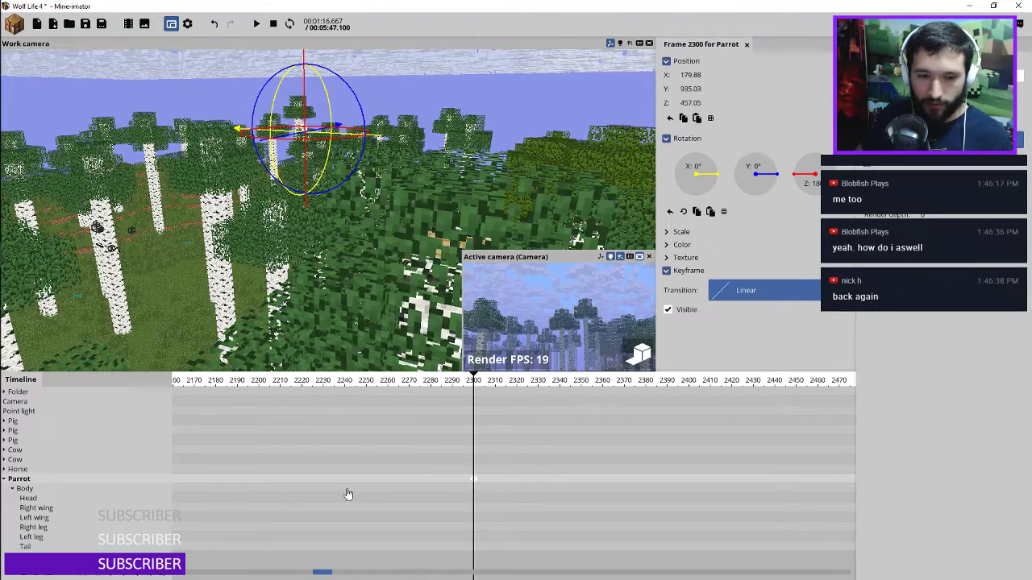
Apply the generated body, head, wing, leg and tail motion to the parrot from frame 1300 to 2300, and play it briefly
{"action": "scroll", "coordinate": [347, 494], "scroll_direction": "down", "scroll_amount": 5}
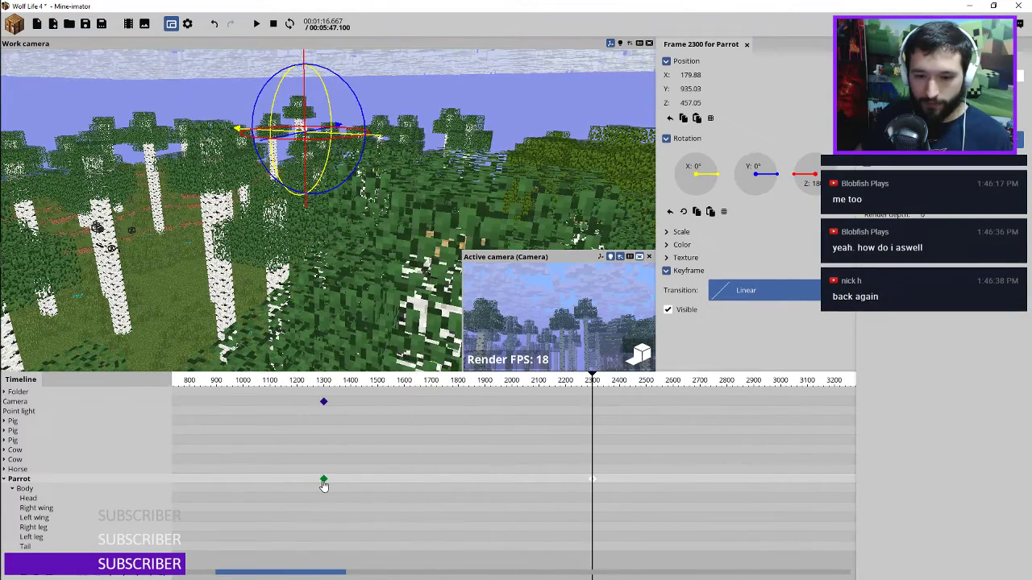
{"action": "left_click", "coordinate": [323, 481]}
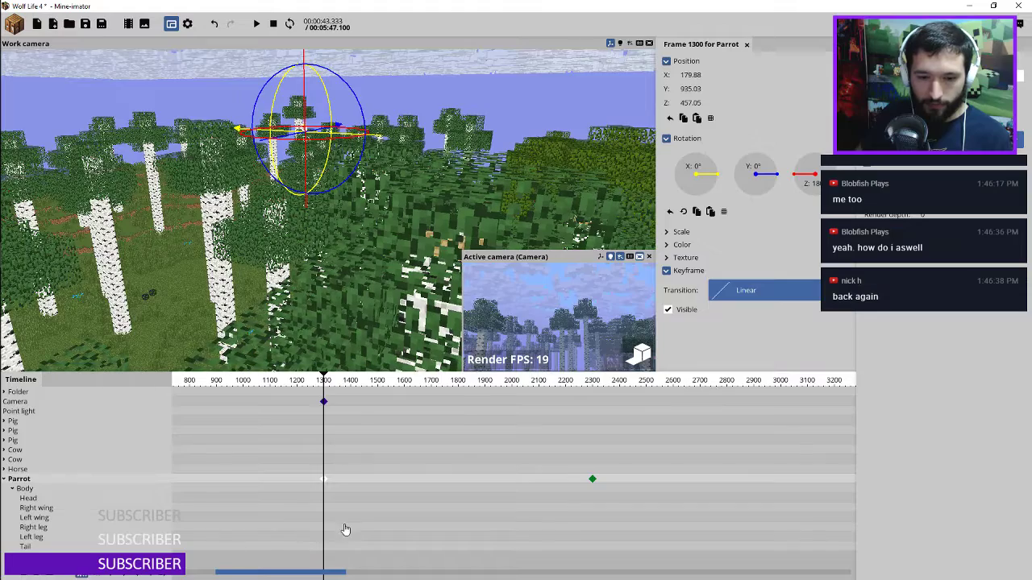
{"action": "key", "text": "ctrl+v"}
{"action": "key", "text": "space"}
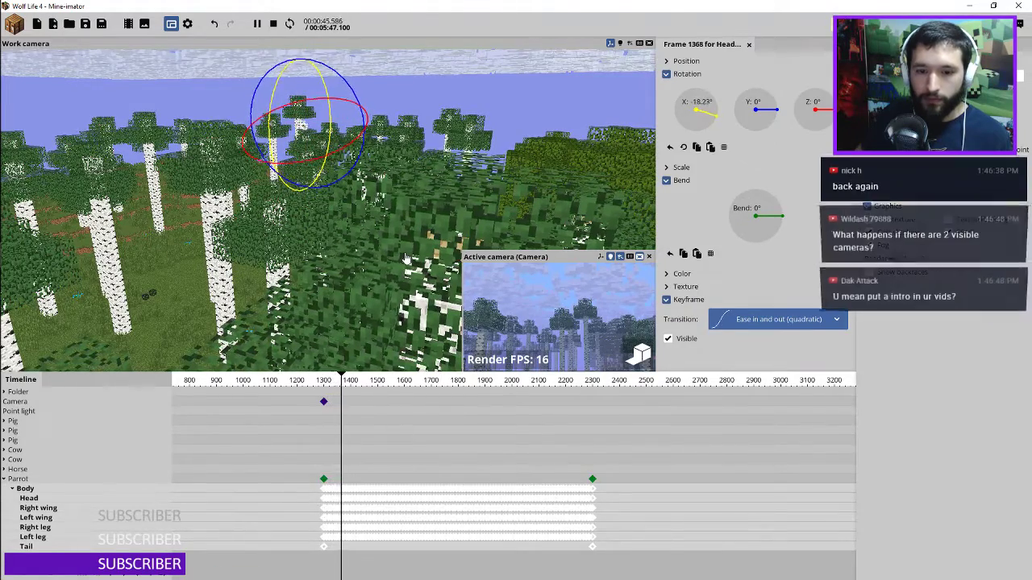
{"action": "key", "text": "space"}
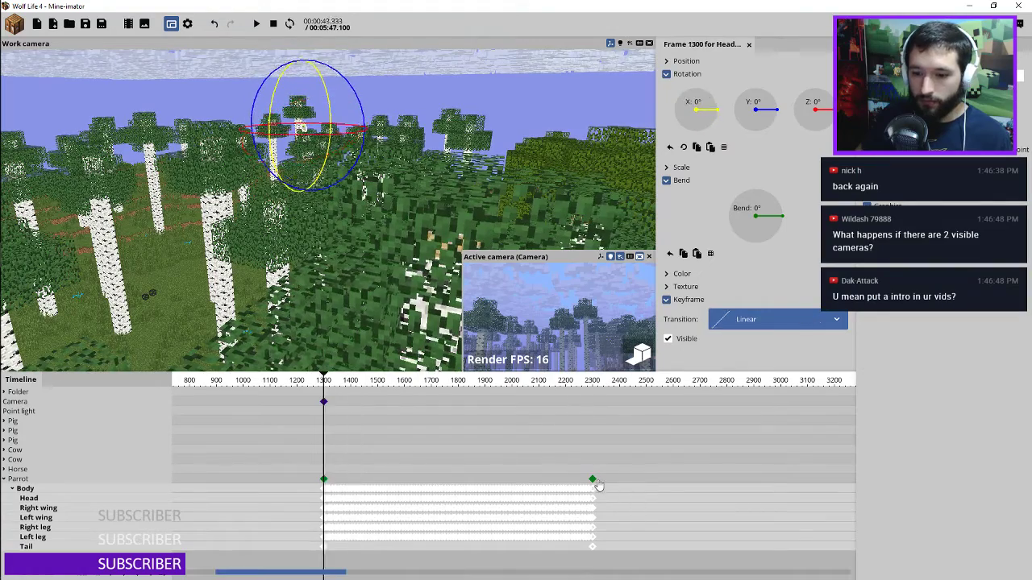
Move the parrot at frame 2300 along the Y axis to about -26.80, so it flies across the forest
{"action": "left_click", "coordinate": [592, 480]}
{"action": "left_click_drag", "start_coordinate": [442, 176], "coordinate": [442, 175]}
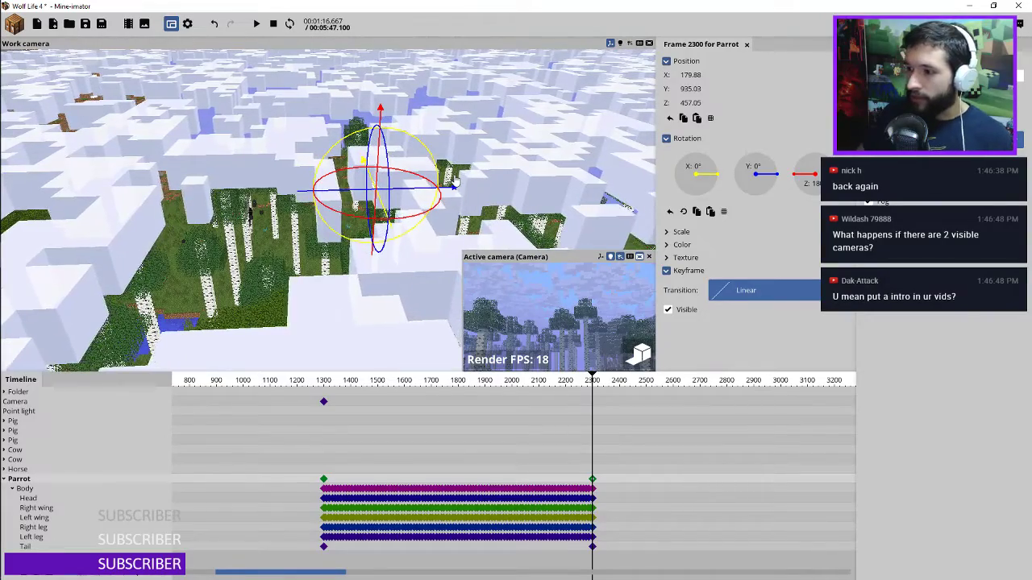
{"action": "left_click_drag", "start_coordinate": [474, 194], "coordinate": [473, 148]}
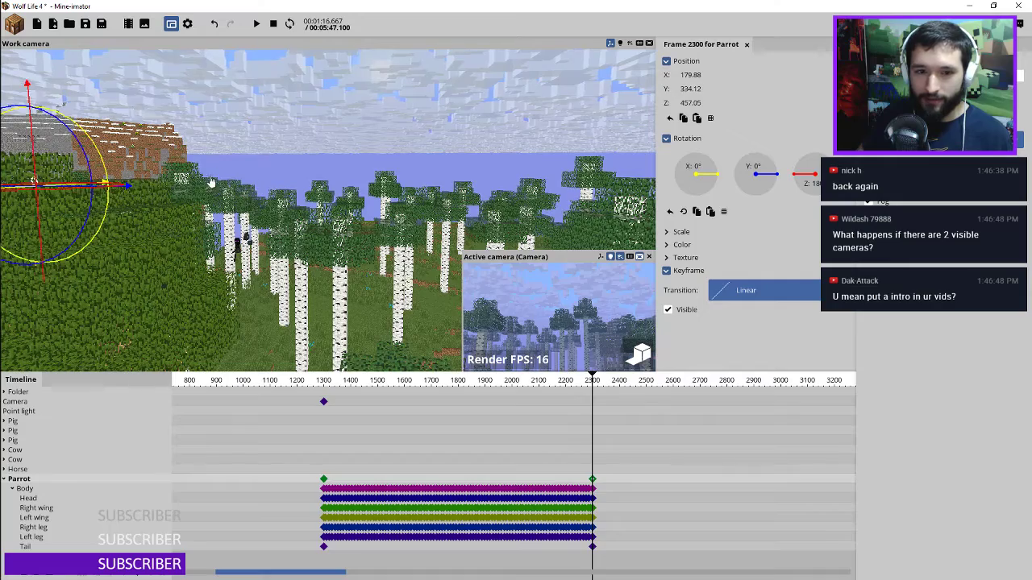
{"action": "mouse_move", "coordinate": [416, 176]}
{"action": "right_mouse_down"}
{"action": "mouse_move", "coordinate": [415, 188]}
{"action": "mouse_move", "coordinate": [403, 179]}
{"action": "mouse_move", "coordinate": [415, 175]}
{"action": "right_mouse_up"}
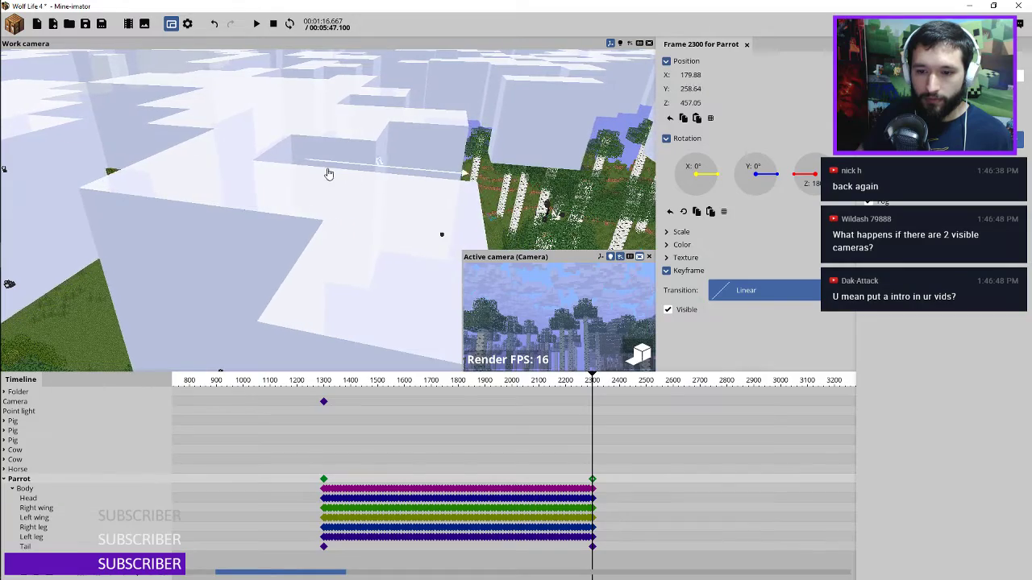
{"action": "right_click_drag", "start_coordinate": [303, 174], "coordinate": [453, 161]}
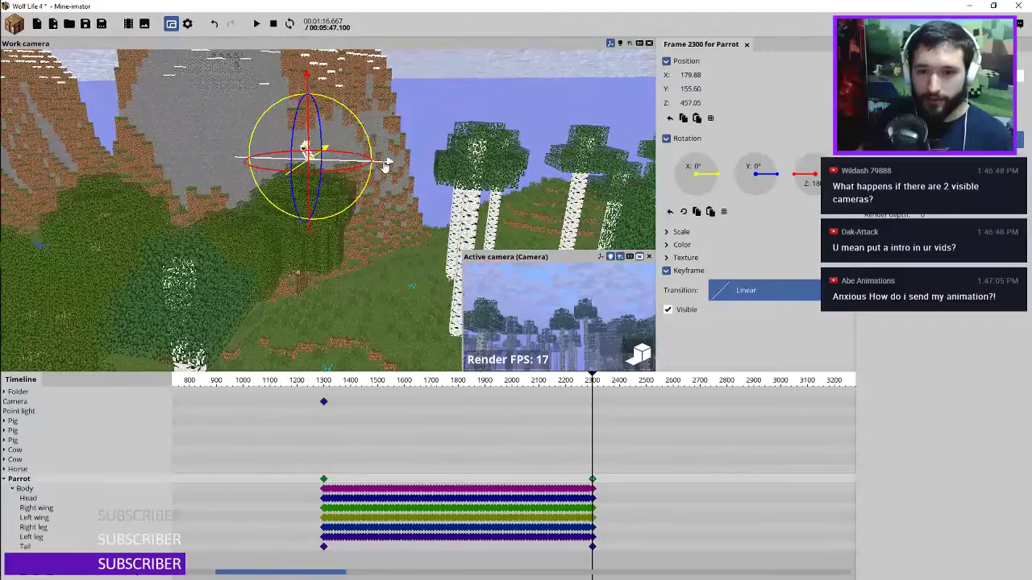
{"action": "left_click_drag", "start_coordinate": [382, 162], "coordinate": [203, 155]}
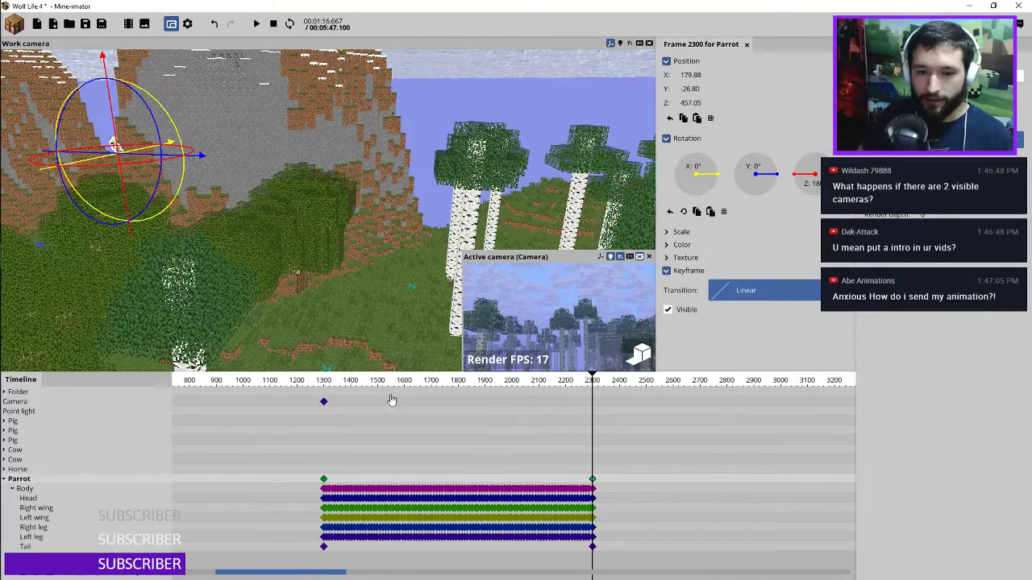
Play the animation from around frame 1300 to check the parrot's flight speed through the active camera
{"action": "left_click", "coordinate": [321, 388]}
{"action": "key", "text": "space"}
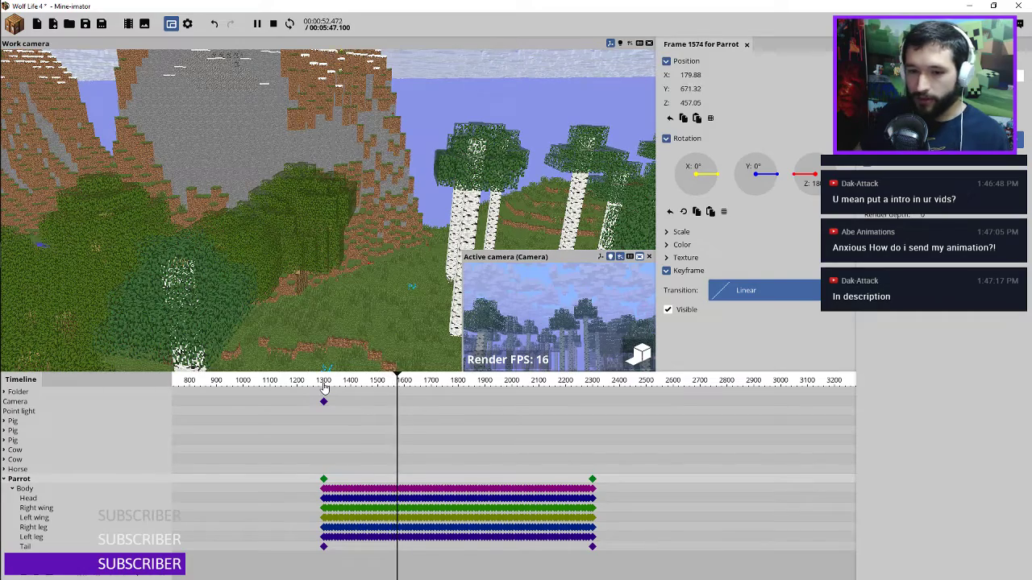
{"action": "left_click", "coordinate": [320, 388]}
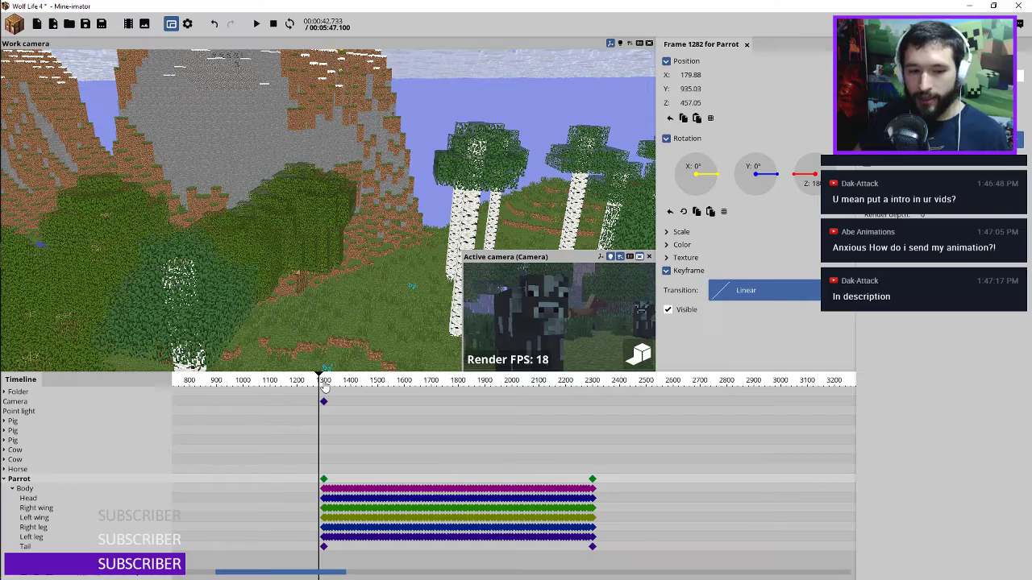
{"action": "left_click", "coordinate": [324, 388]}
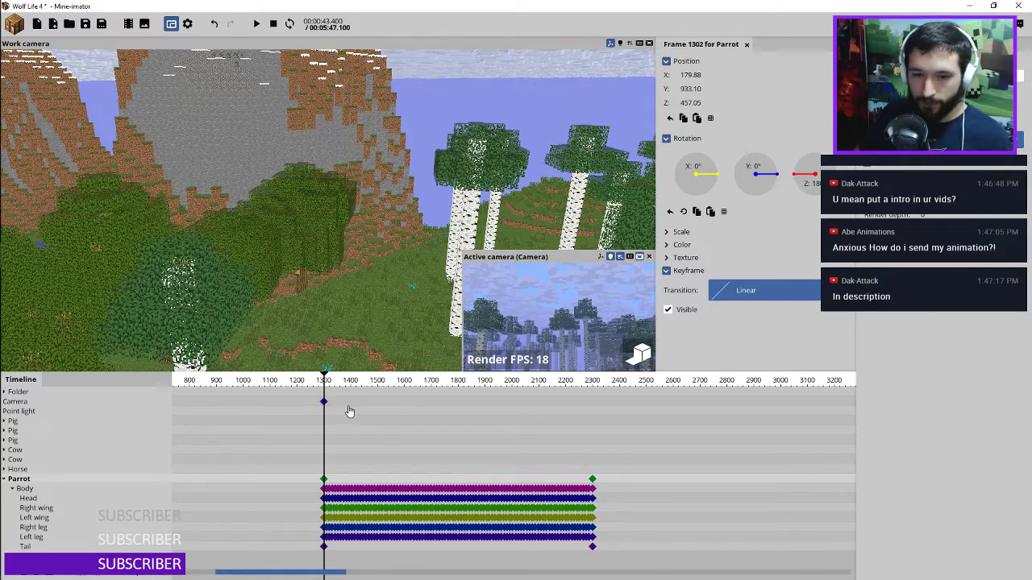
{"action": "key", "text": "space"}
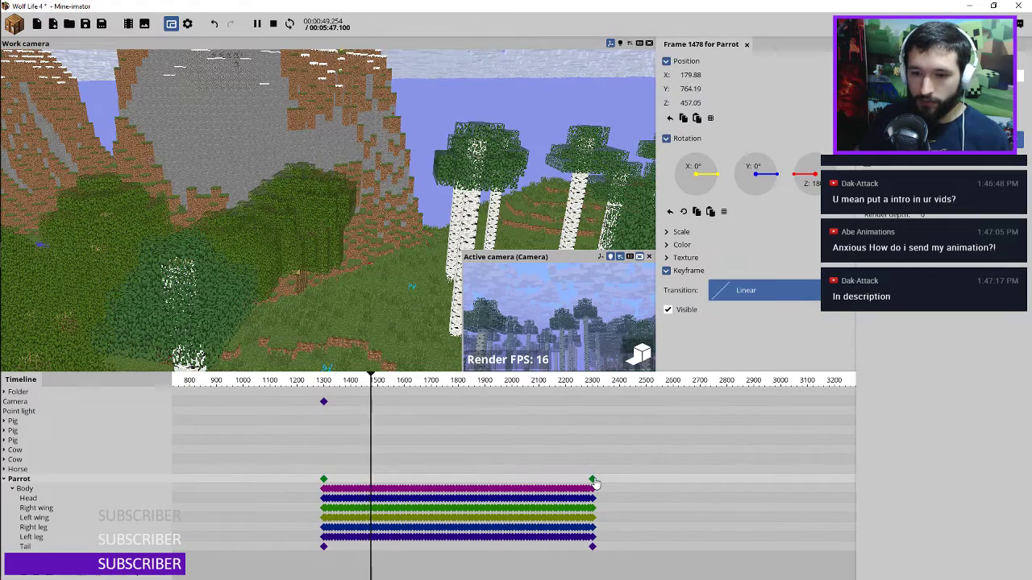
Speed up the flight by moving the parrot's end position keyframe to about frame 1700, and return to around frame 1300
{"action": "left_click_drag", "start_coordinate": [594, 481], "coordinate": [431, 468]}
{"action": "left_click", "coordinate": [322, 384]}
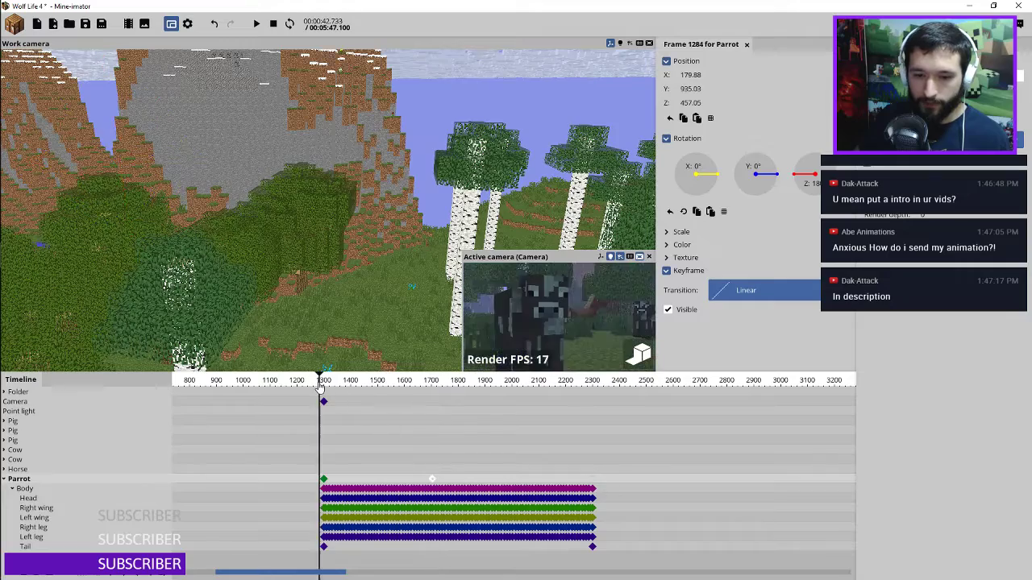
Play and scrub the parrot's flight between about frames 1300 and 1700 to judge its speed through the active camera
{"action": "key", "text": "space"}
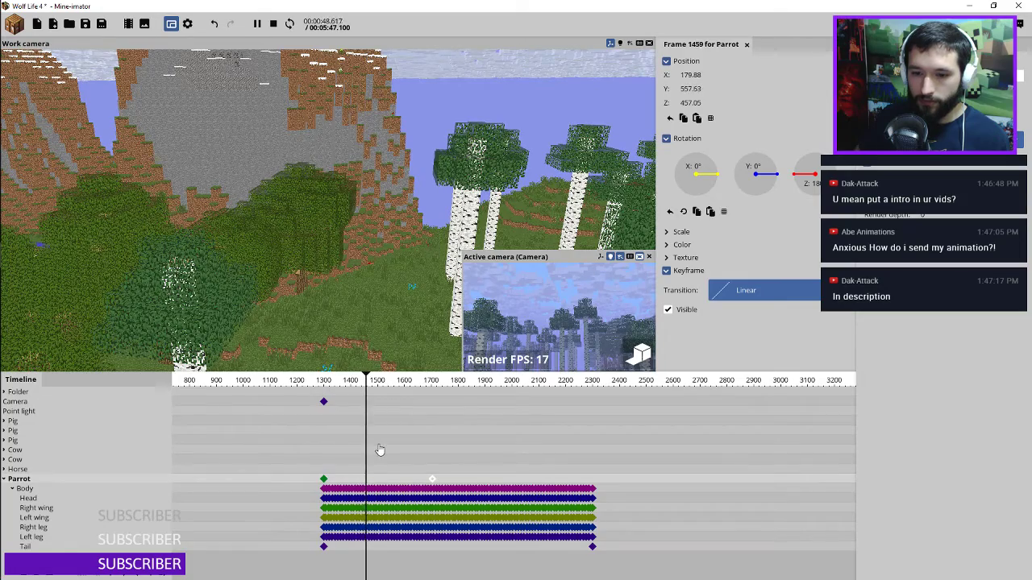
{"action": "key", "text": "space"}
{"action": "scroll", "coordinate": [372, 467], "scroll_direction": "up", "scroll_amount": 2, "text": "ctrl"}
{"action": "scroll", "coordinate": [468, 456], "scroll_direction": "up", "scroll_amount": 2, "text": "ctrl"}
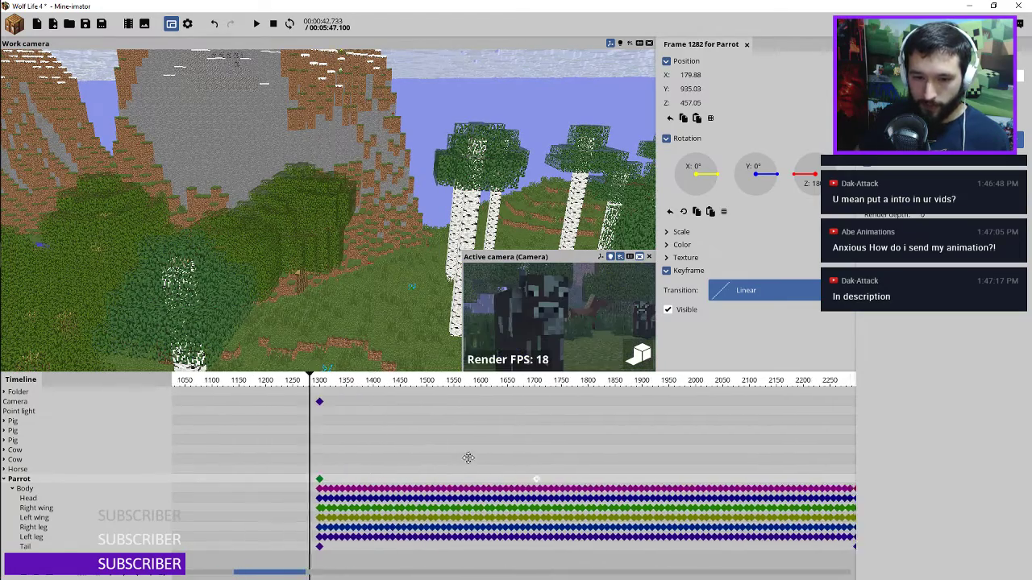
{"action": "scroll", "coordinate": [564, 476], "scroll_direction": "up", "scroll_amount": 2, "text": "ctrl"}
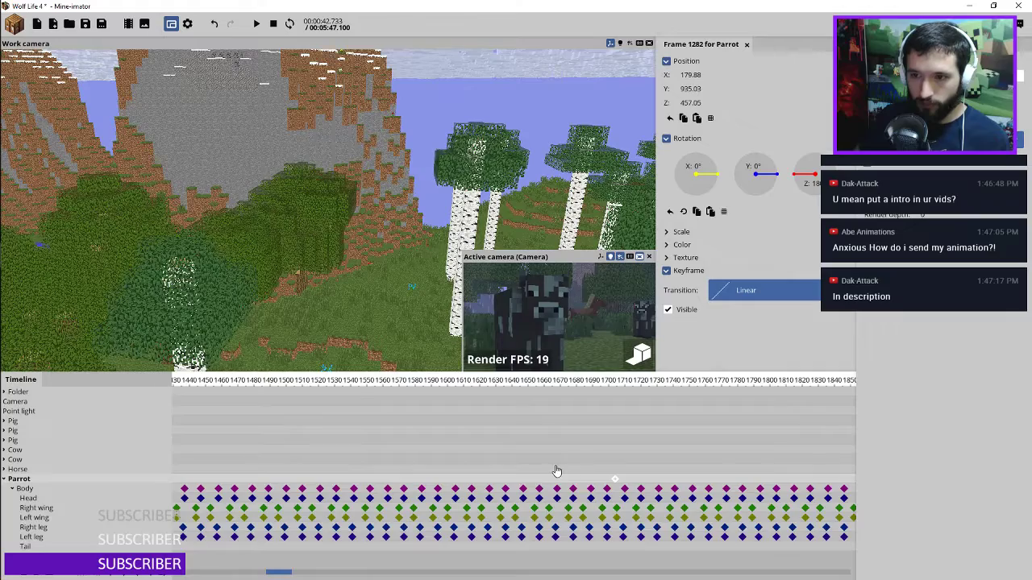
{"action": "scroll", "coordinate": [556, 471], "scroll_direction": "down", "scroll_amount": 3, "text": "ctrl"}
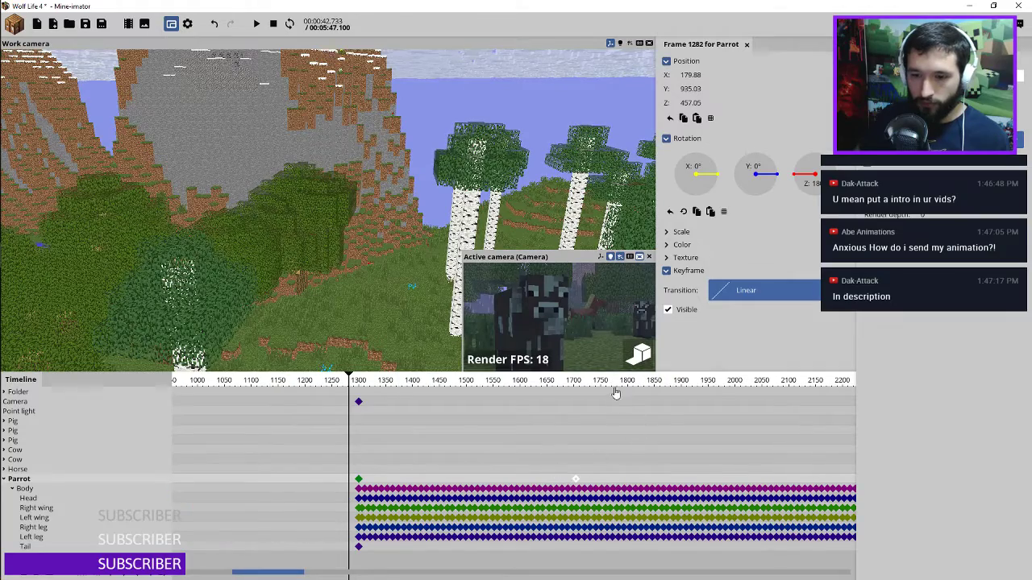
{"action": "left_click", "coordinate": [358, 385]}
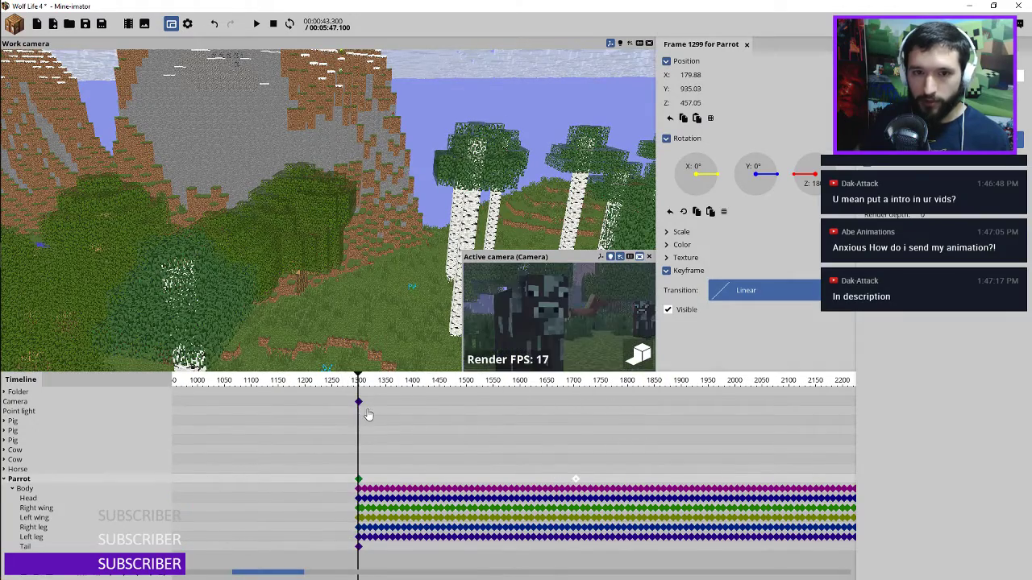
{"action": "left_click", "coordinate": [581, 383]}
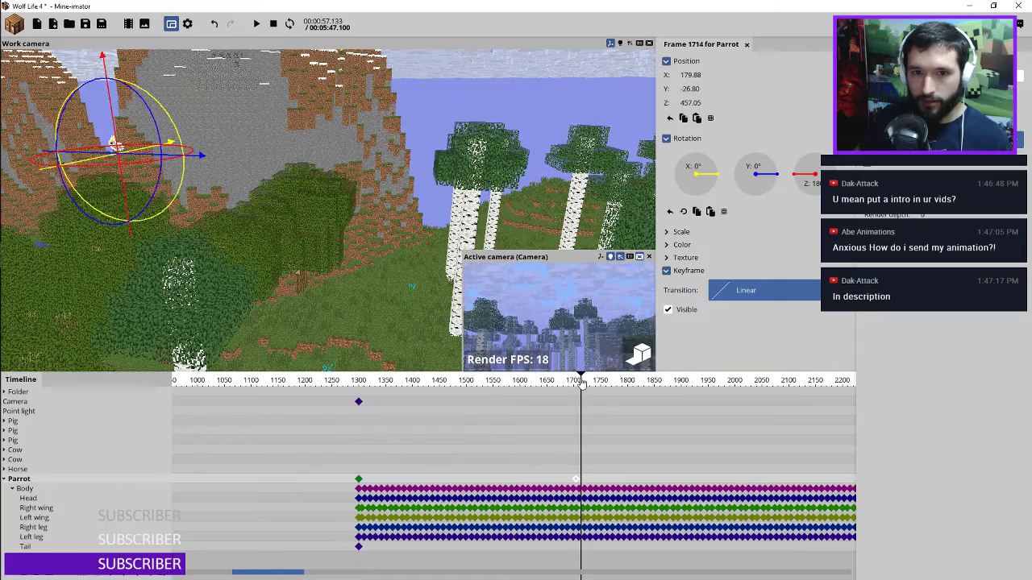
{"action": "left_click_drag", "start_coordinate": [455, 388], "coordinate": [478, 391]}
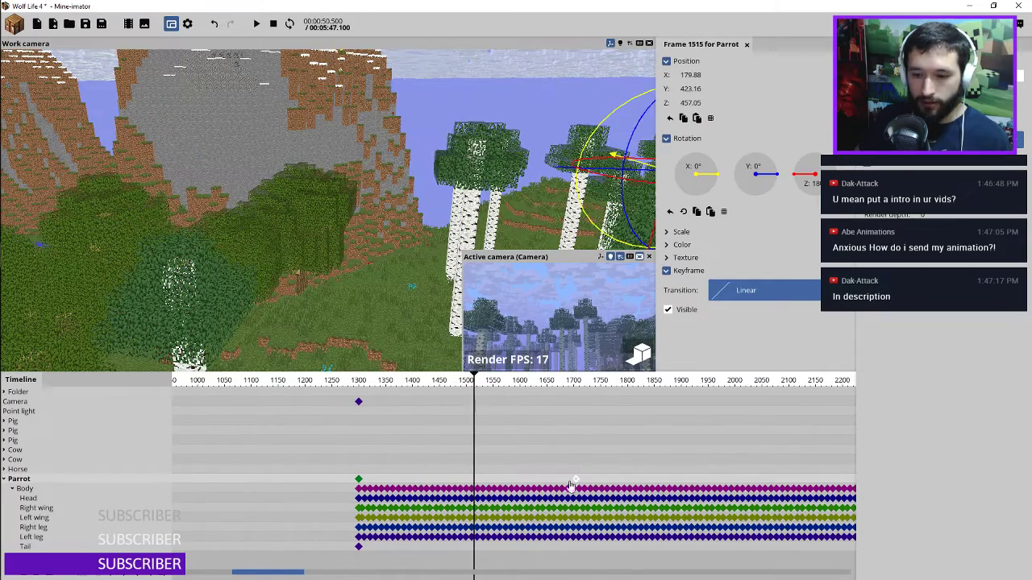
Move the parrot's end position keyframe to frame 1500 and play the faster flight from frame 1300
{"action": "left_click_drag", "start_coordinate": [574, 482], "coordinate": [466, 483]}
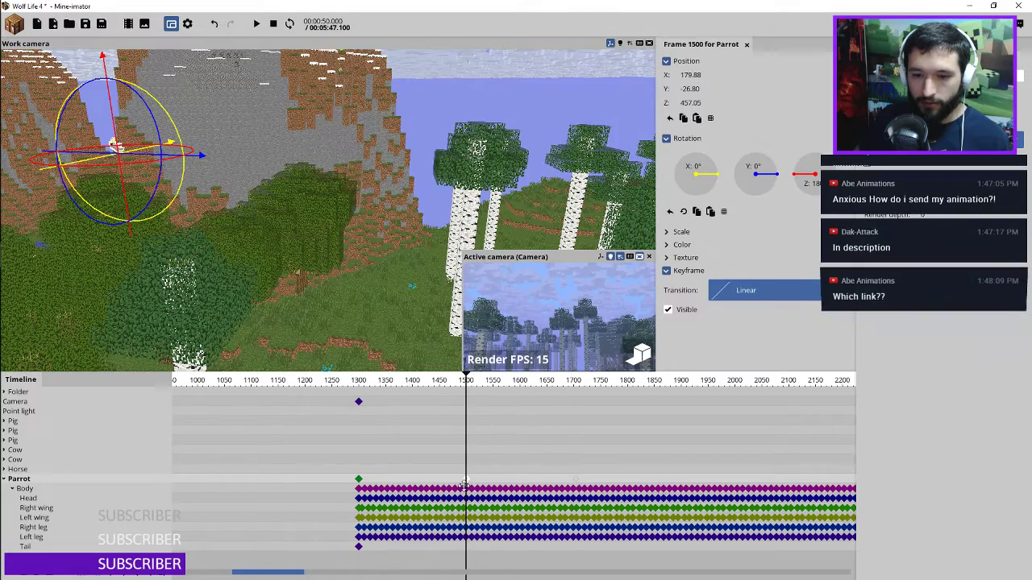
{"action": "left_click", "coordinate": [358, 389]}
{"action": "key", "text": "space"}
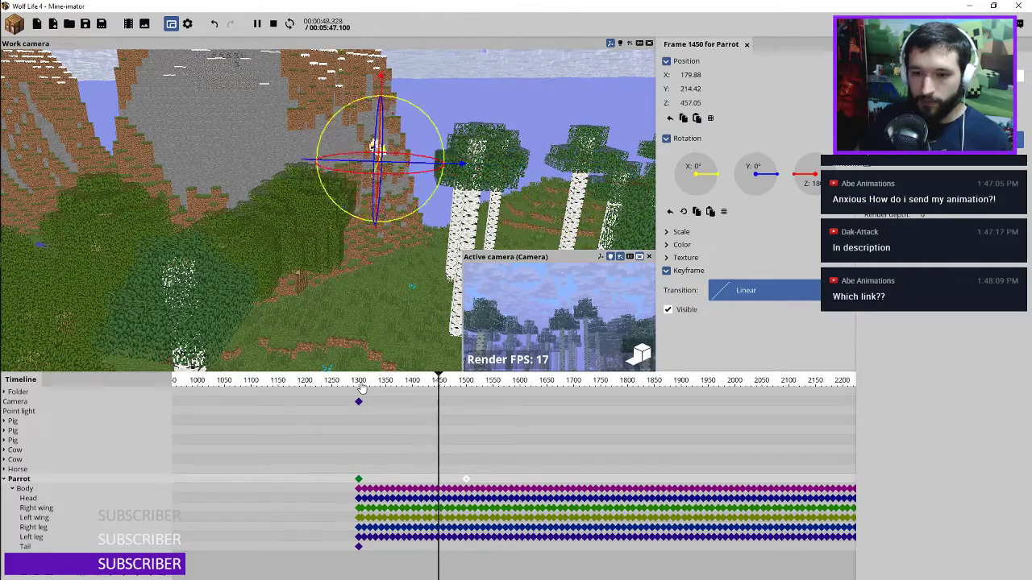
{"action": "key", "text": "space"}
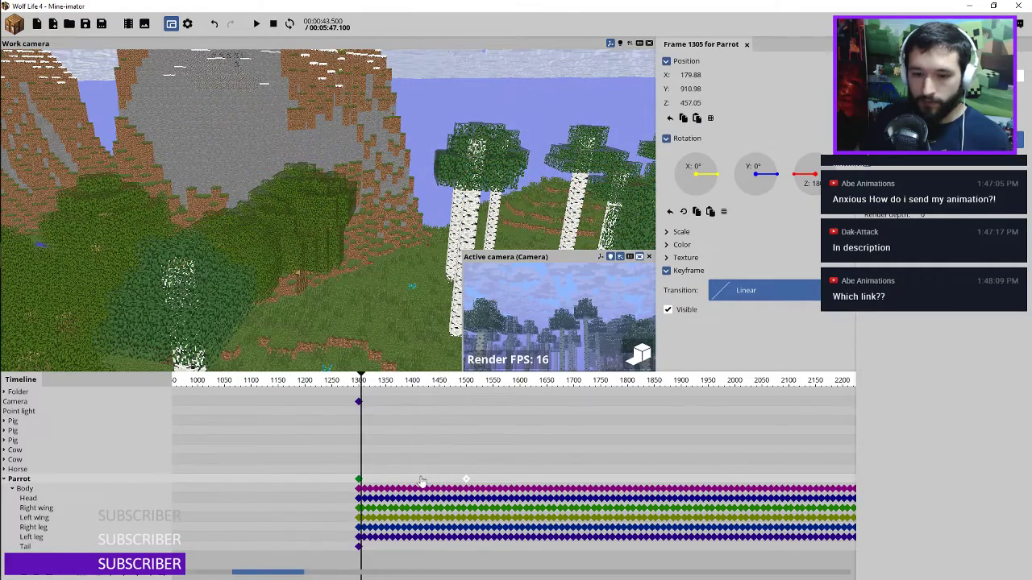
Shift both of the parrot's position keyframes along the X axis to about 54.16 and play the flight through the active camera
{"action": "left_click", "coordinate": [363, 485]}
{"action": "left_click_drag", "start_coordinate": [468, 481], "coordinate": [352, 492]}
{"action": "left_click_drag", "start_coordinate": [478, 482], "coordinate": [339, 475]}
{"action": "right_click_drag", "start_coordinate": [401, 287], "coordinate": [439, 278]}
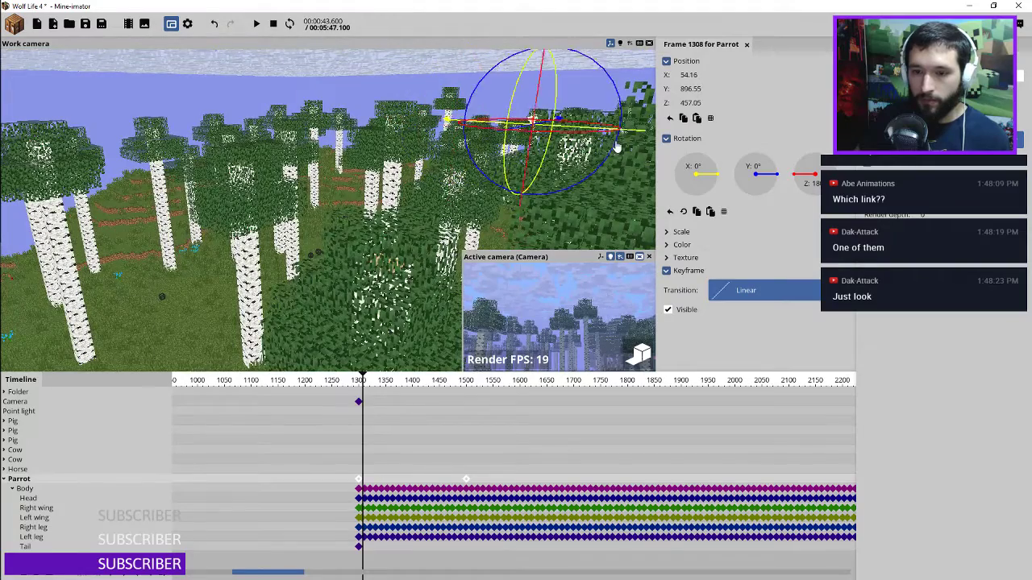
{"action": "key", "text": "space"}
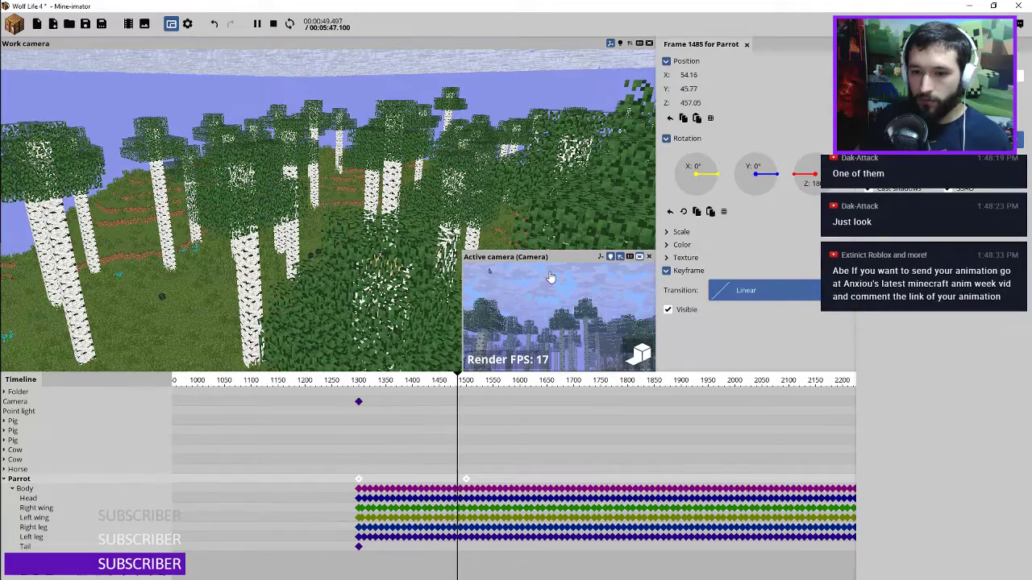
{"action": "key", "text": "space"}
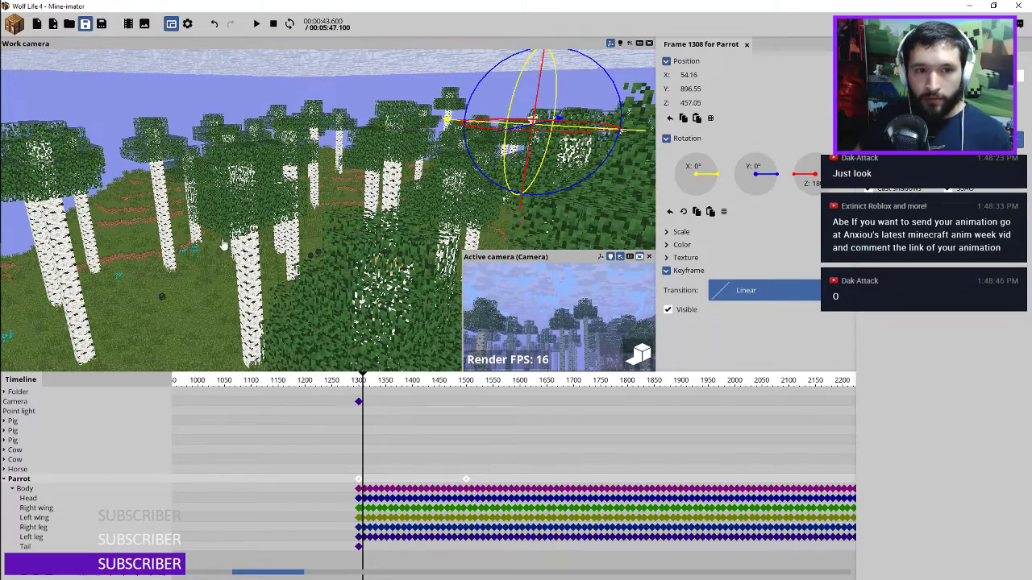
Delete the parrot's body, head, wing, leg and tail keyframes after about frame 1600
{"action": "left_click", "coordinate": [439, 481]}
{"action": "scroll", "coordinate": [511, 489], "scroll_direction": "down", "scroll_amount": 3, "text": "ctrl"}
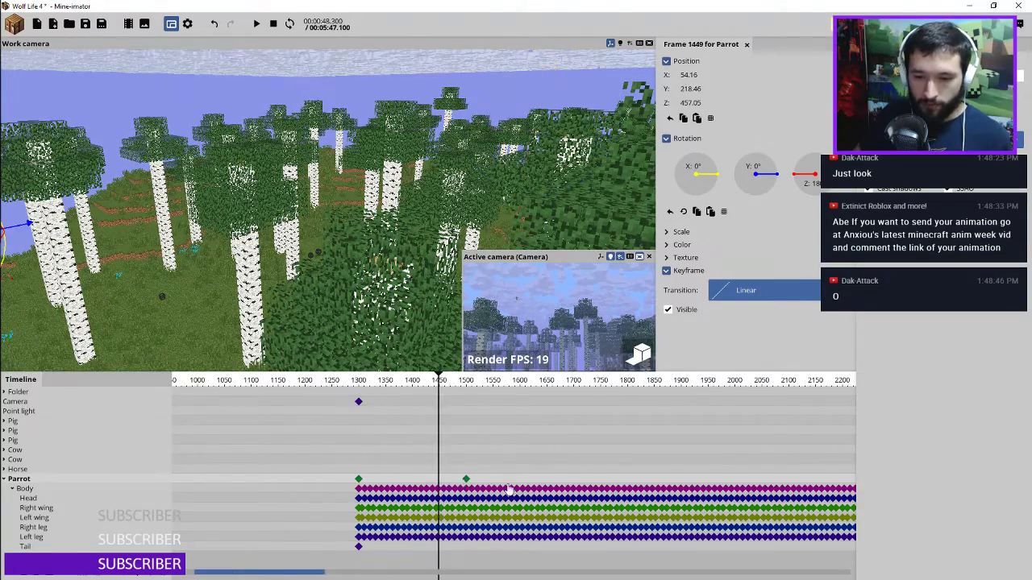
{"action": "left_click_drag", "start_coordinate": [679, 486], "coordinate": [454, 556]}
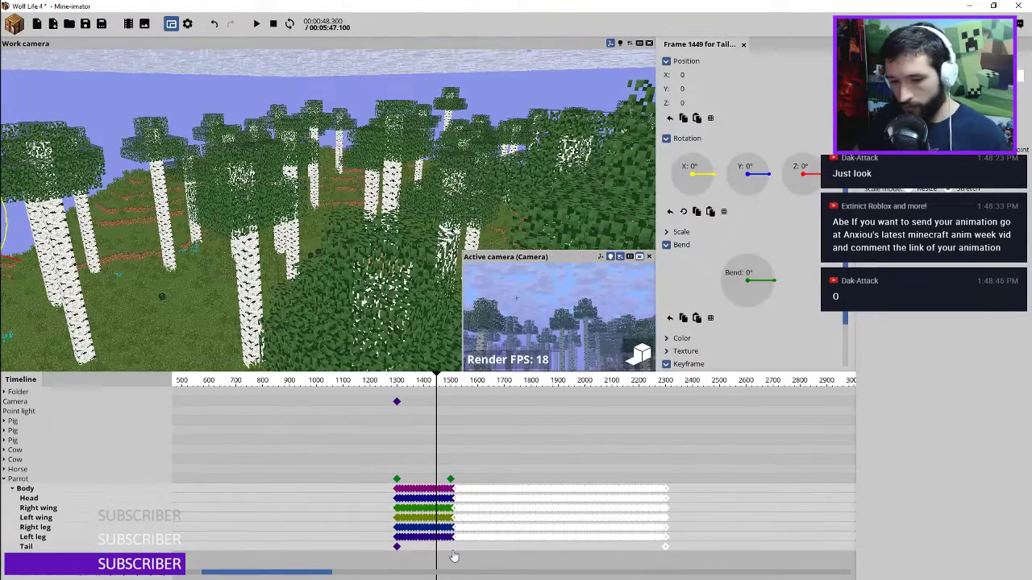
{"action": "left_click_drag", "start_coordinate": [707, 481], "coordinate": [492, 556]}
{"action": "key", "text": "Delete"}
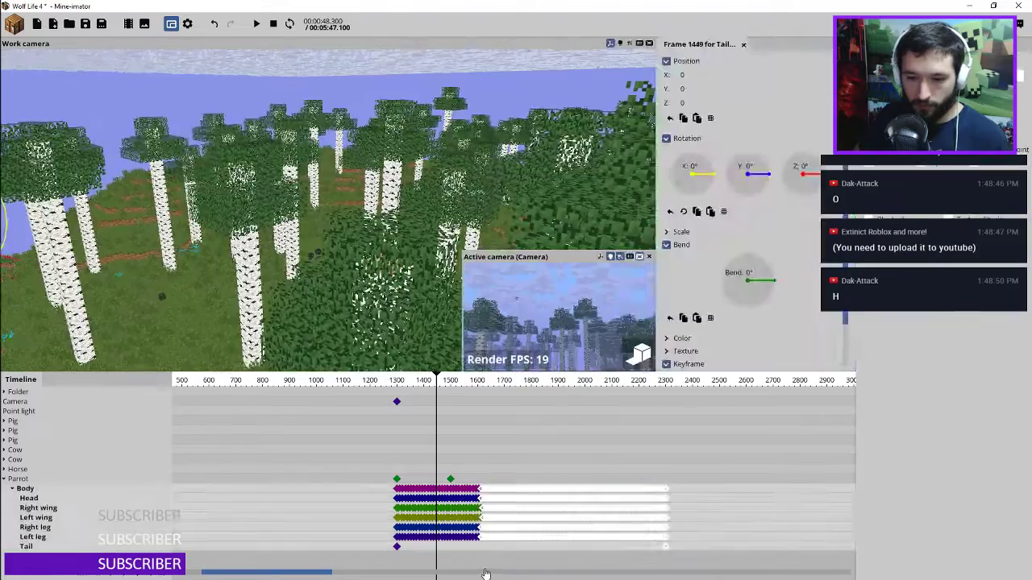
Collapse the parrot's parts, place the parrot inside a new timeline folder, and name the folder Birds
{"action": "left_click", "coordinate": [4, 479]}
{"action": "left_click", "coordinate": [17, 479]}
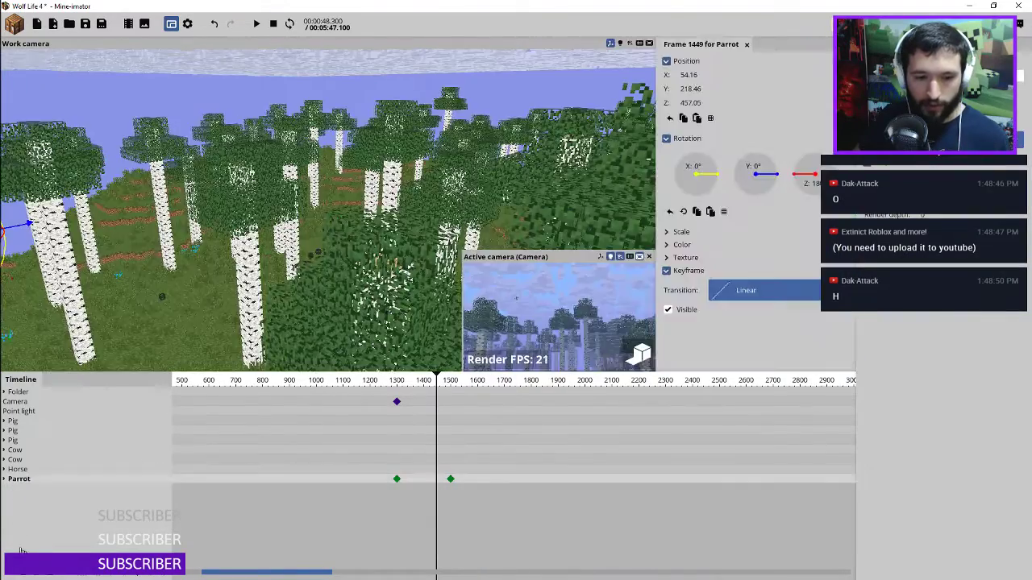
{"action": "left_click", "coordinate": [8, 574]}
{"action": "left_click", "coordinate": [4, 480]}
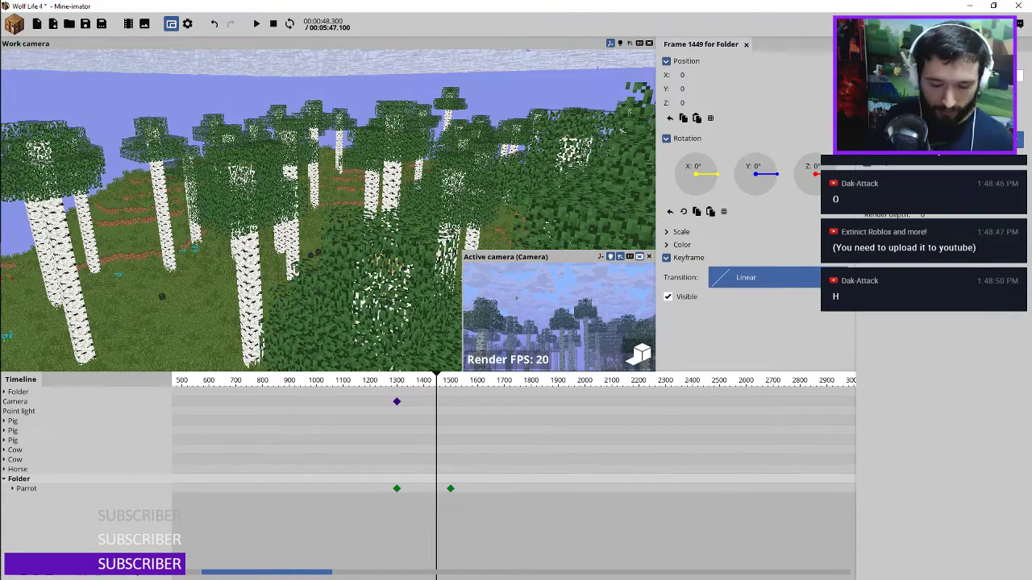
{"action": "type", "text": "Parrots"}
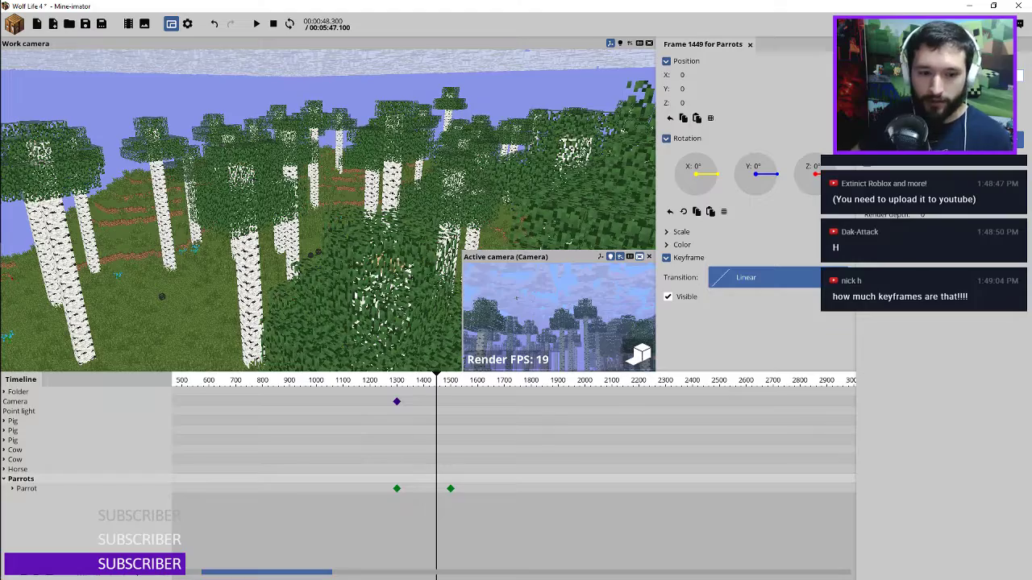
{"action": "type", "text": "Birds"}
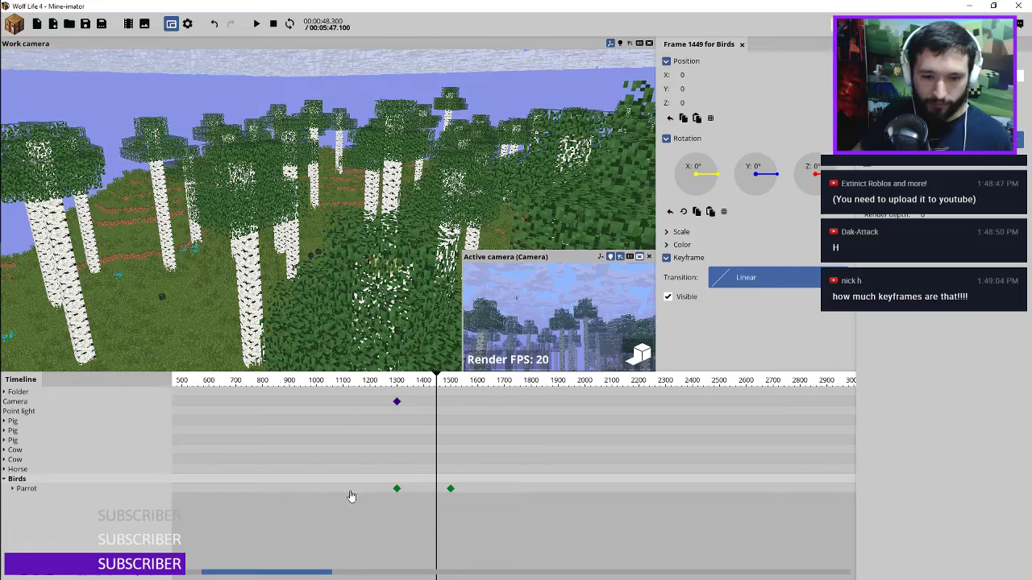
Duplicate the parrot in the Birds folder and offset both keyframes of the copy to about X 112.20, Y 874.31 at frame 1304
{"action": "left_click", "coordinate": [32, 491]}
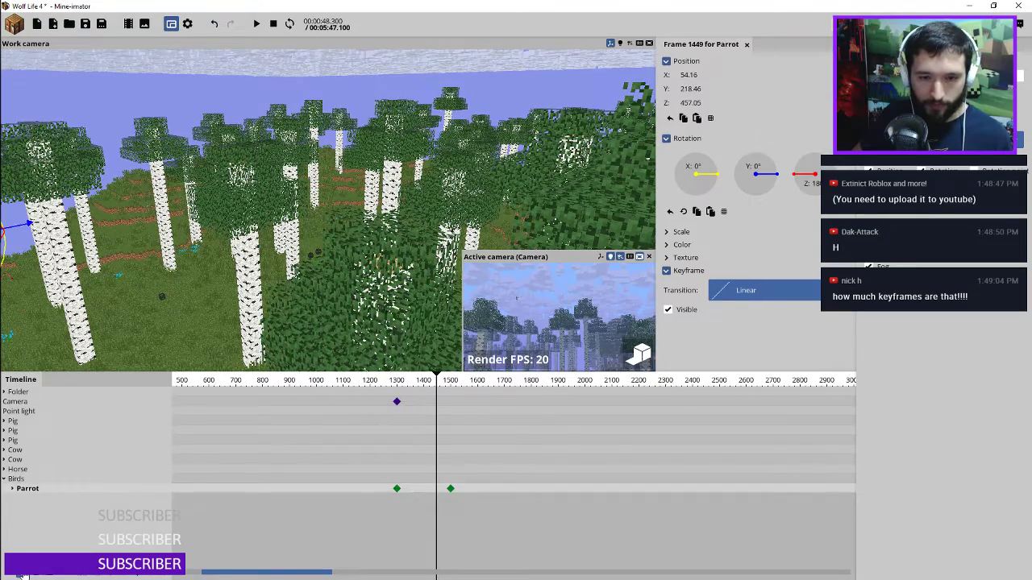
{"action": "key", "text": "ctrl+d"}
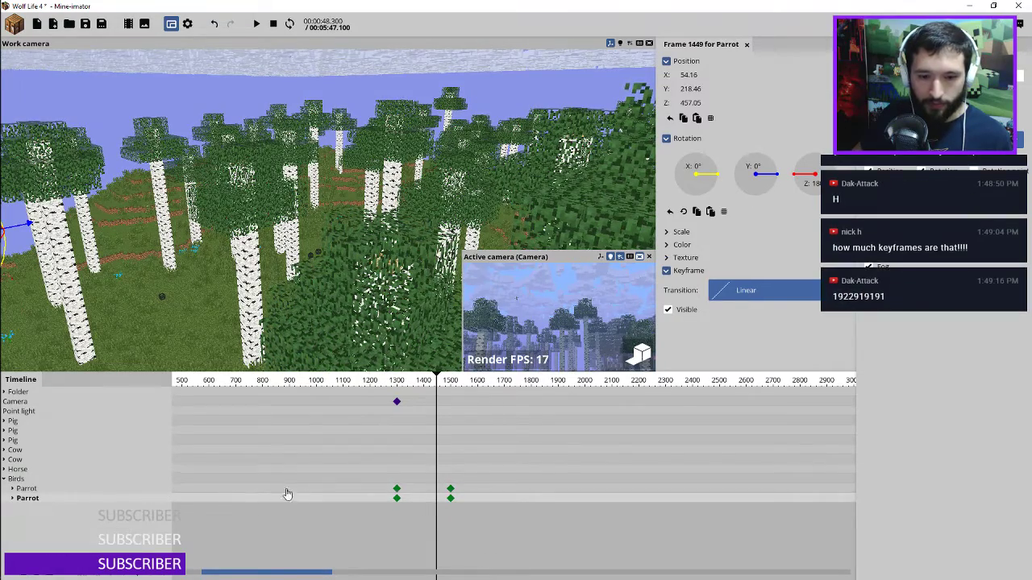
{"action": "left_click_drag", "start_coordinate": [477, 509], "coordinate": [384, 508]}
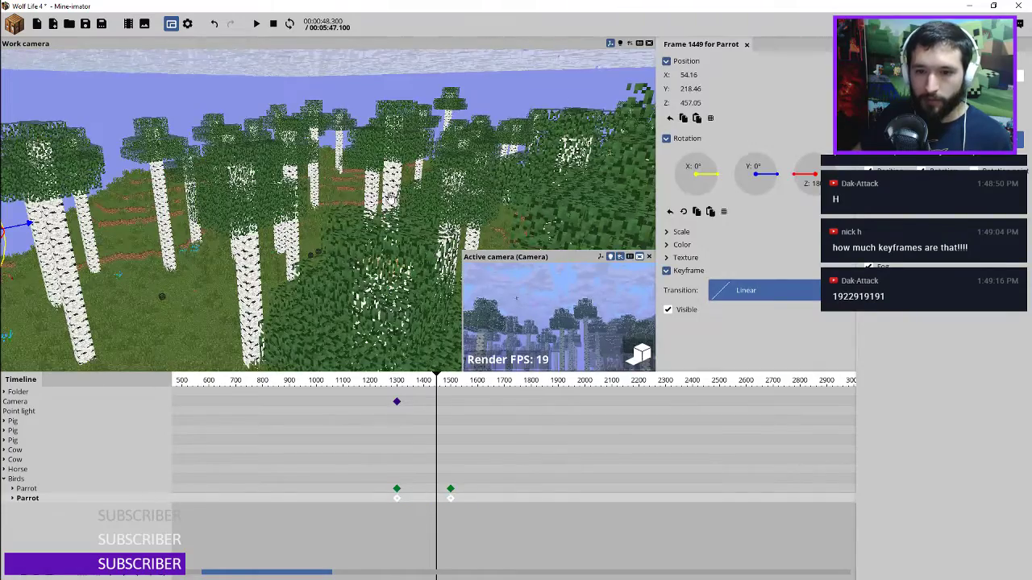
{"action": "left_click_drag", "start_coordinate": [391, 198], "coordinate": [373, 194]}
{"action": "left_click", "coordinate": [398, 381]}
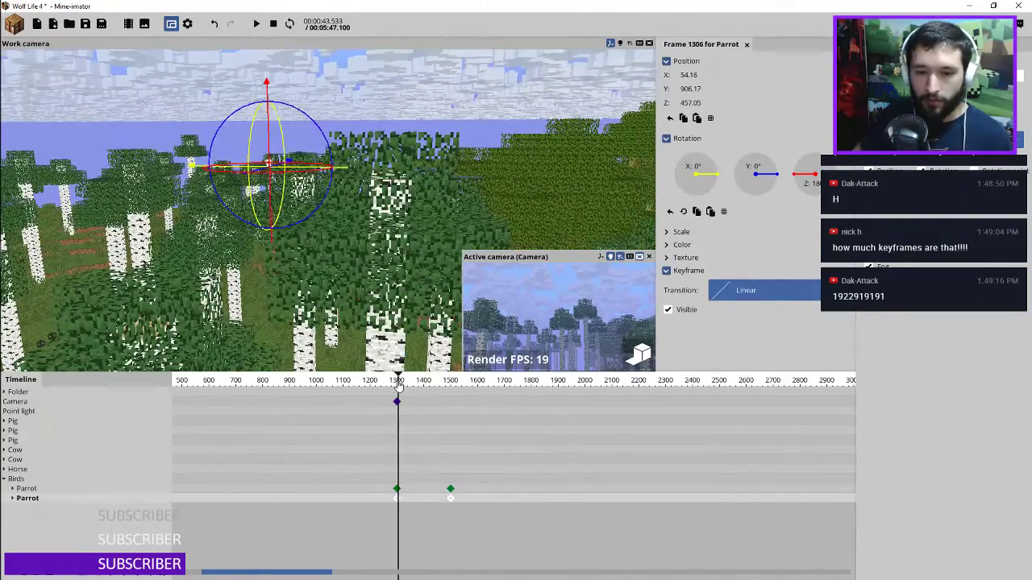
{"action": "left_click_drag", "start_coordinate": [392, 139], "coordinate": [394, 226]}
{"action": "key", "text": "w"}
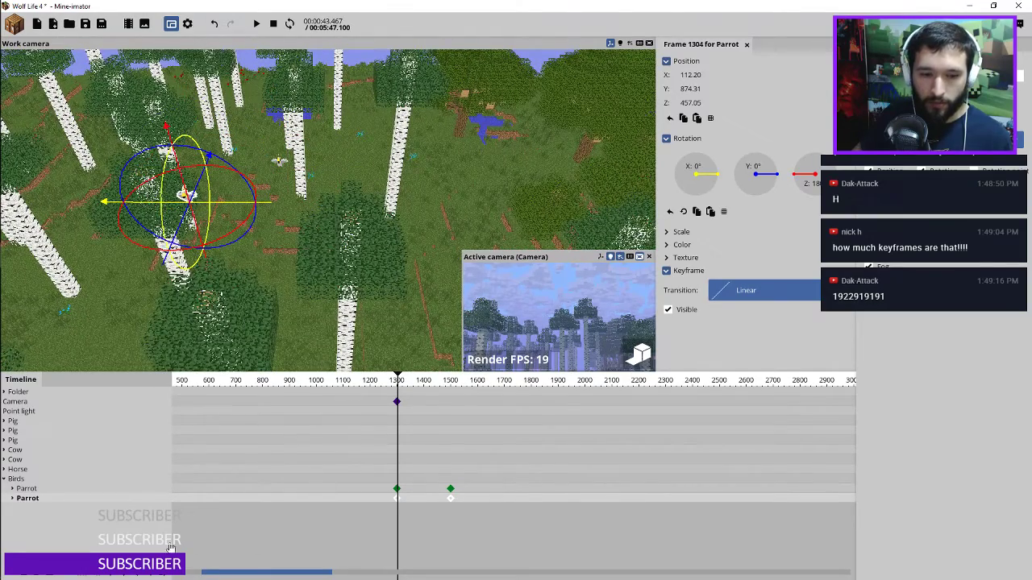
Duplicate the second parrot and offset both keyframes of the third one to about X -0.69, Y 985.89 at frame 1304
{"action": "key", "text": "ctrl+d"}
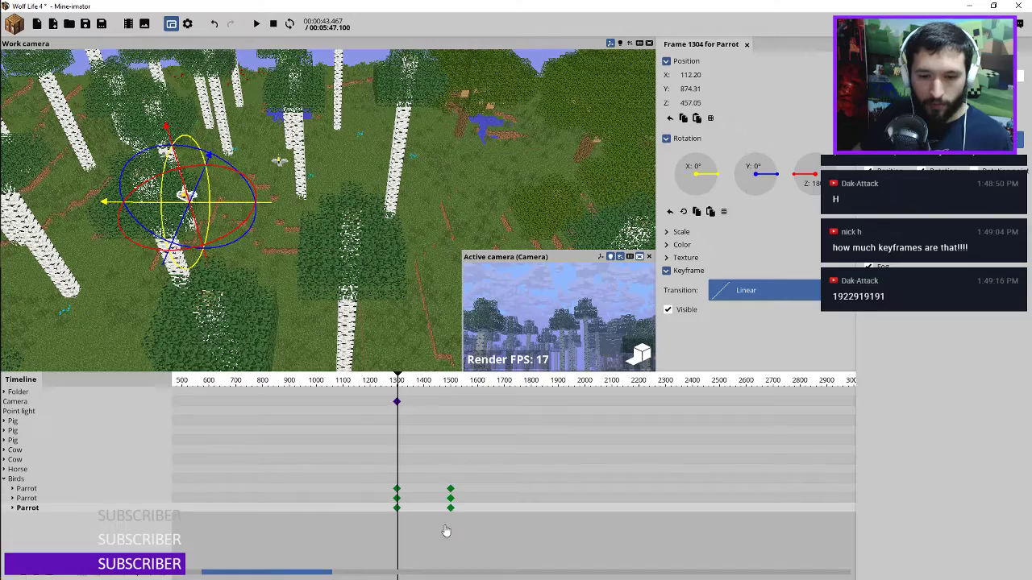
{"action": "left_click_drag", "start_coordinate": [456, 502], "coordinate": [369, 514]}
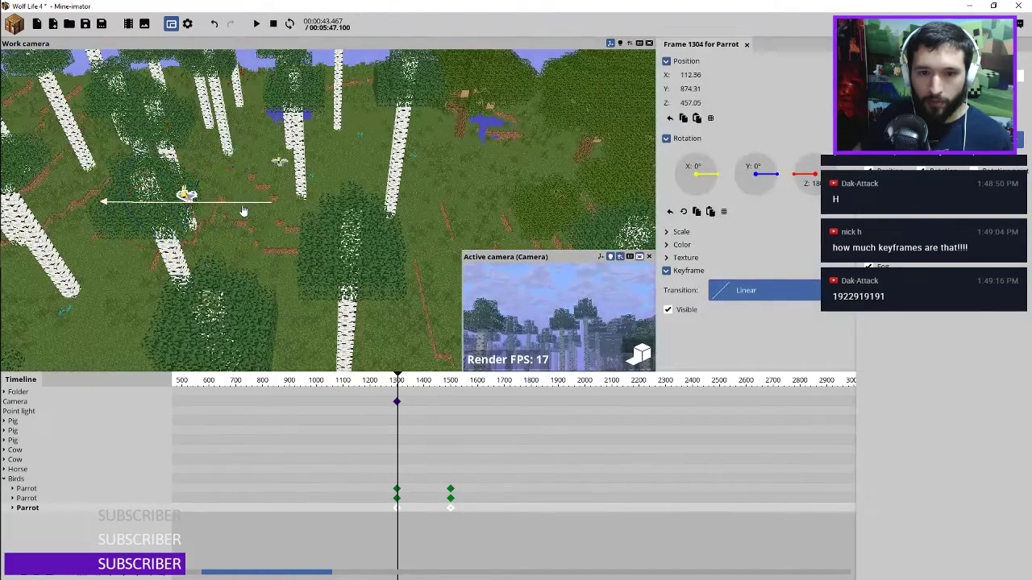
{"action": "left_click_drag", "start_coordinate": [410, 116], "coordinate": [382, 134]}
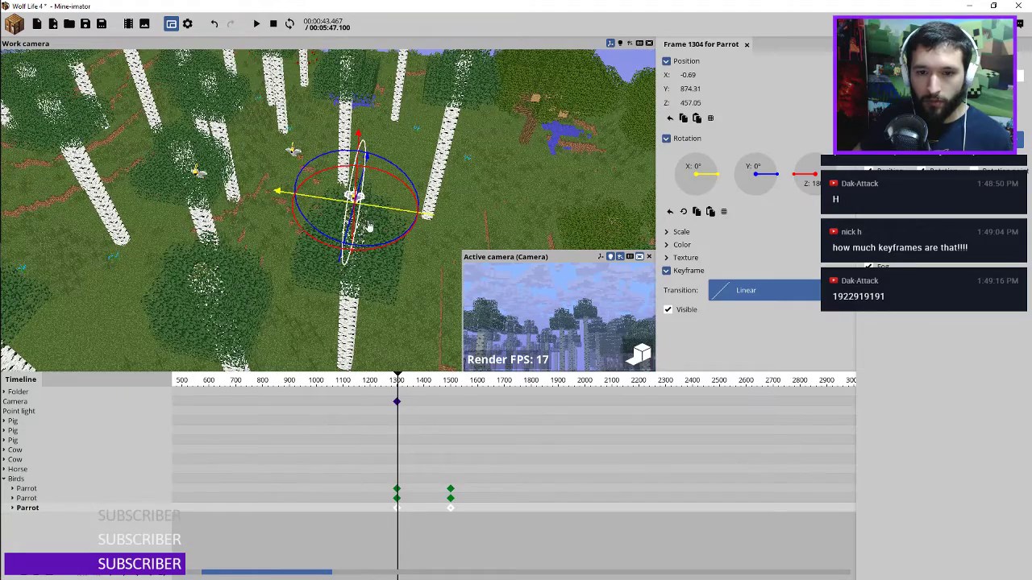
{"action": "left_click_drag", "start_coordinate": [368, 225], "coordinate": [361, 206]}
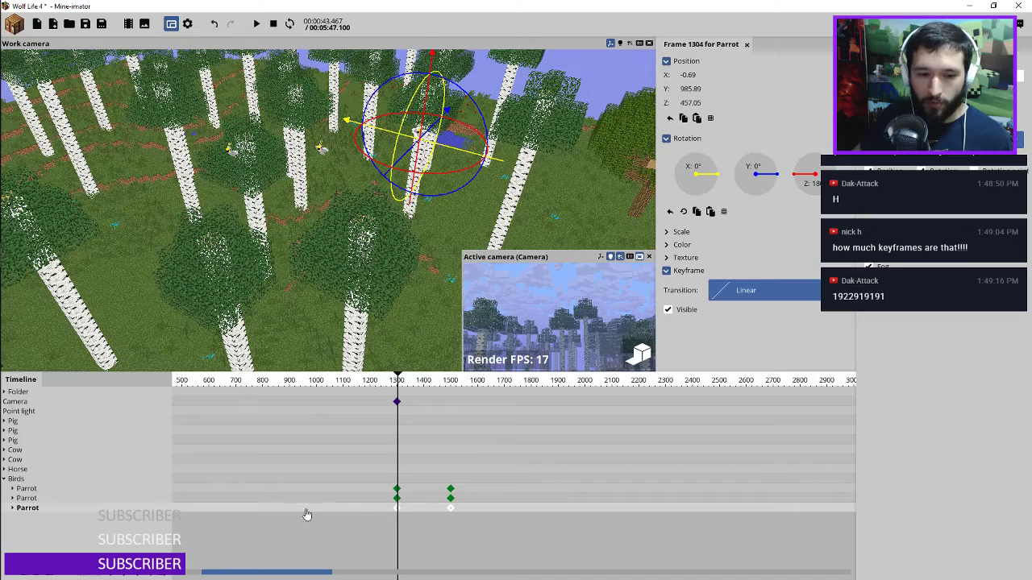
Duplicate the third parrot and offset both keyframes of the fourth one to about X 26.41, Y 891.89 at frame 1304
{"action": "key", "text": "ctrl+d"}
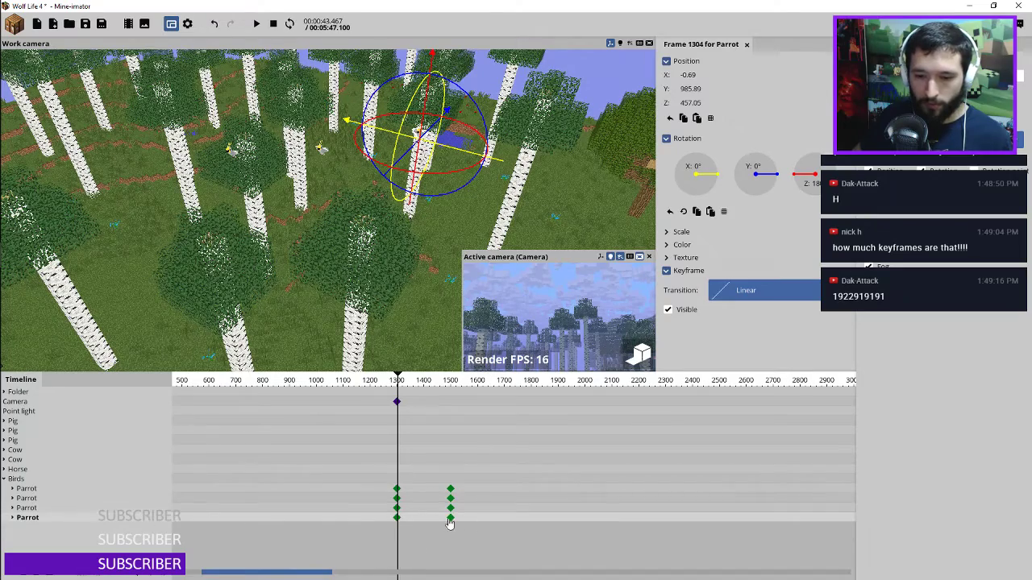
{"action": "left_click_drag", "start_coordinate": [449, 523], "coordinate": [386, 524]}
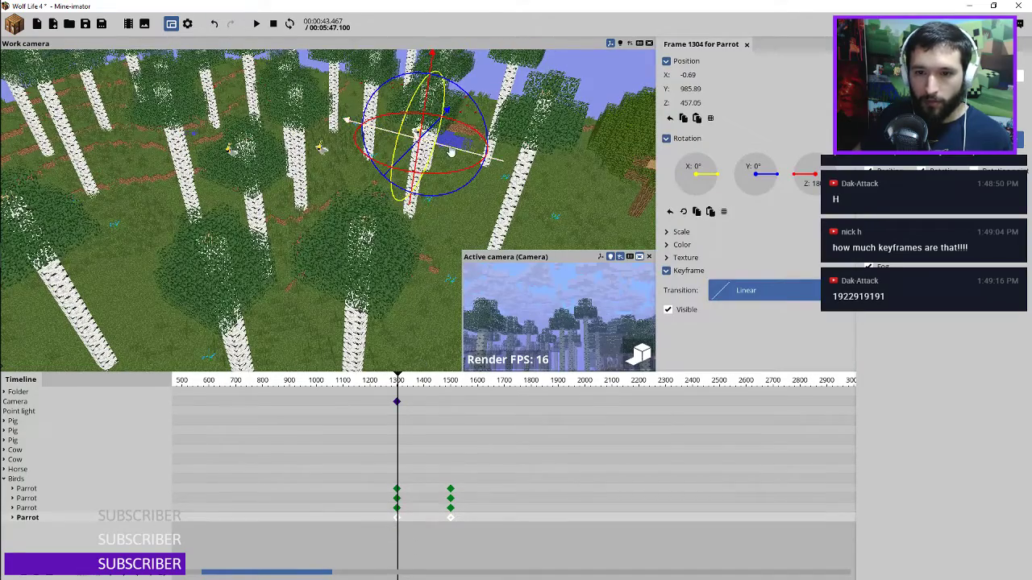
{"action": "left_click_drag", "start_coordinate": [451, 152], "coordinate": [441, 145]}
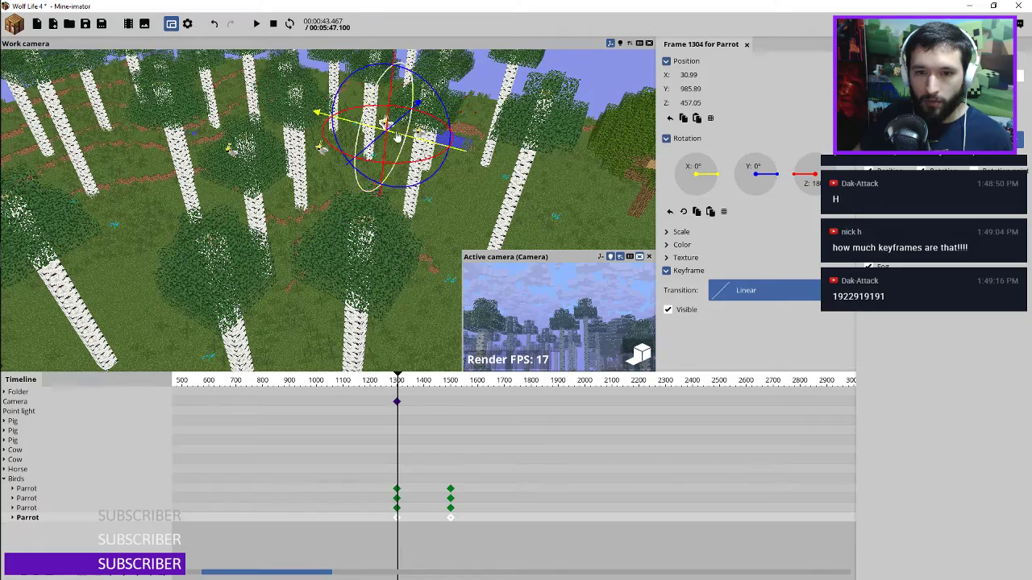
{"action": "left_click_drag", "start_coordinate": [396, 121], "coordinate": [378, 142]}
{"action": "mouse_move", "coordinate": [347, 234]}
{"action": "left_mouse_down"}
{"action": "mouse_move", "coordinate": [384, 259]}
{"action": "mouse_move", "coordinate": [374, 235]}
{"action": "mouse_move", "coordinate": [346, 249]}
{"action": "mouse_move", "coordinate": [355, 242]}
{"action": "left_mouse_up"}
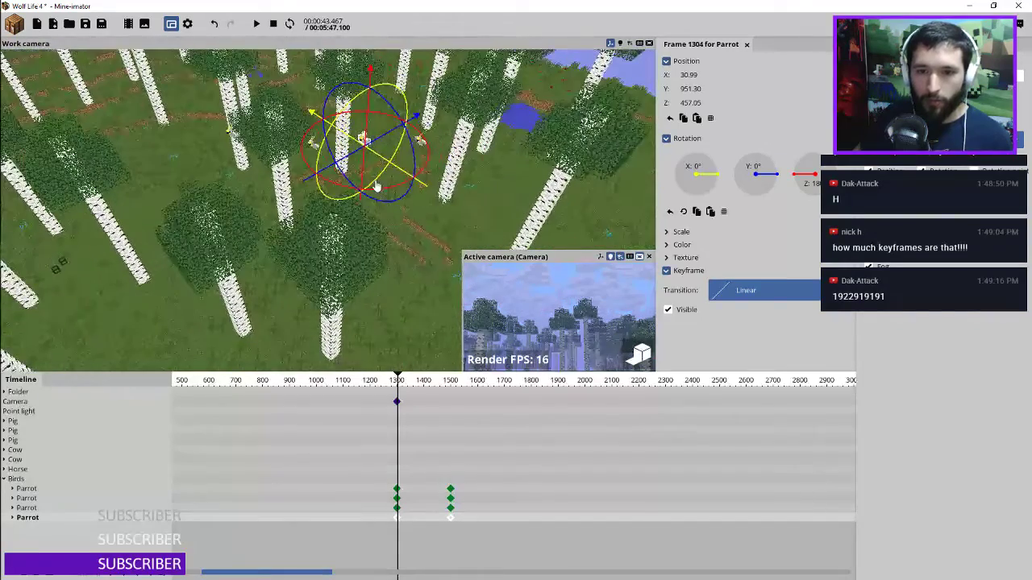
{"action": "left_click_drag", "start_coordinate": [346, 155], "coordinate": [331, 196]}
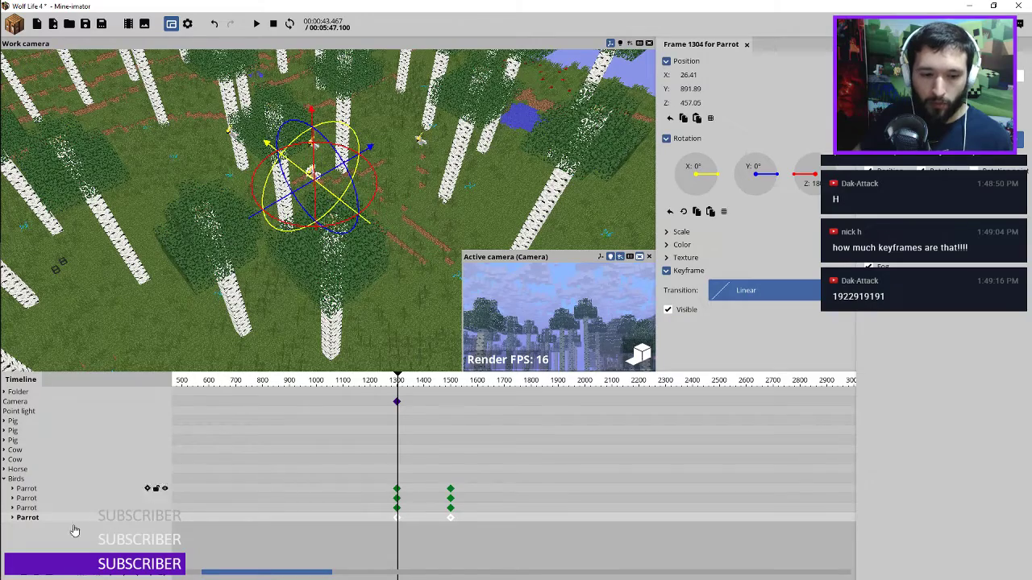
Duplicate the fourth parrot and offset both keyframes of the fifth one to about X -28.84, Y 939.68 at frame 1304
{"action": "key", "text": "ctrl+d"}
{"action": "left_click_drag", "start_coordinate": [466, 544], "coordinate": [373, 532]}
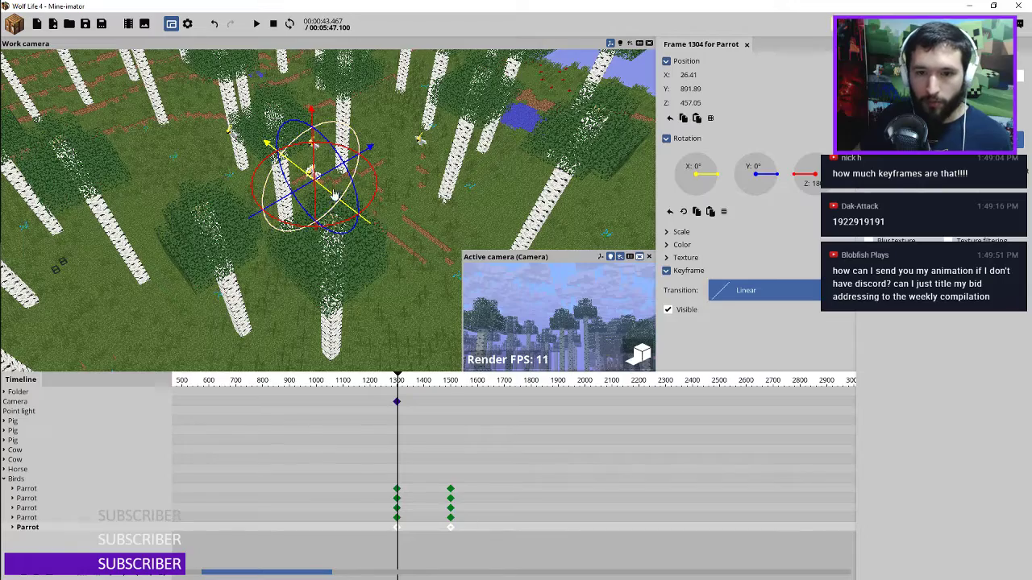
{"action": "left_click_drag", "start_coordinate": [409, 229], "coordinate": [447, 187]}
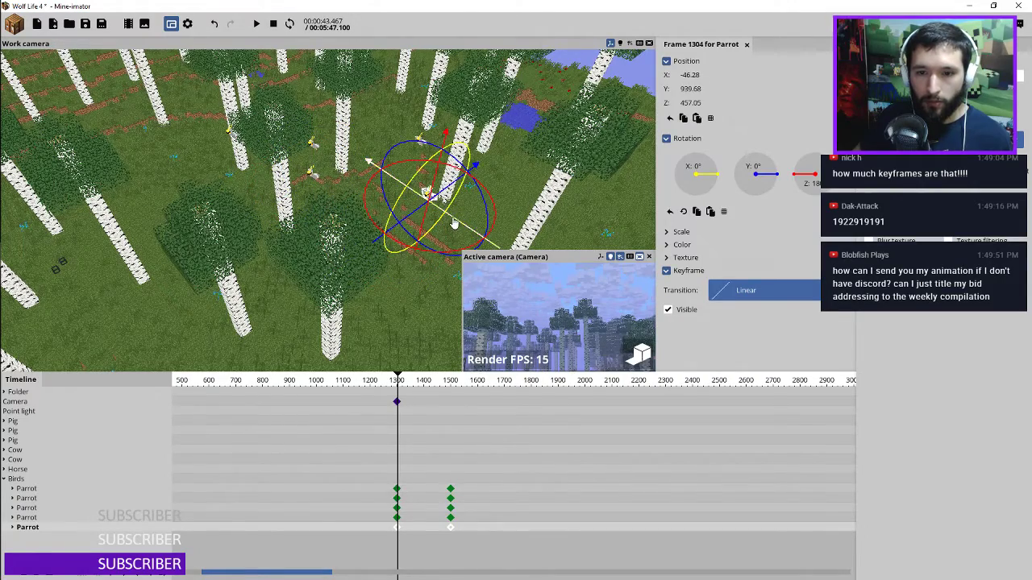
{"action": "left_click_drag", "start_coordinate": [454, 224], "coordinate": [437, 212]}
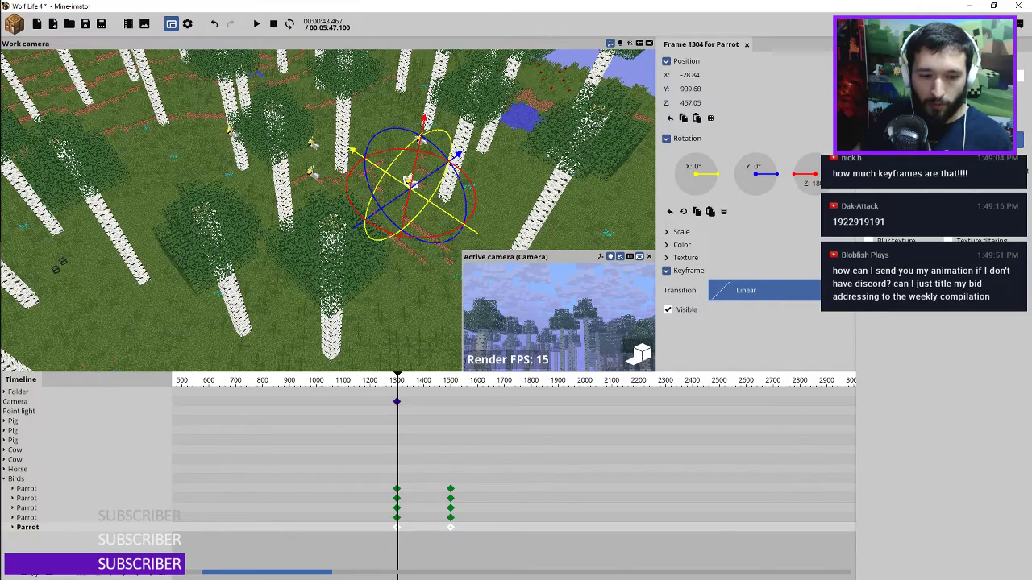
Duplicate the fifth parrot and offset both keyframes of the sixth one to about X 92.22, Y 959.77 at frame 1304
{"action": "key", "text": "ctrl+d"}
{"action": "left_click_drag", "start_coordinate": [442, 215], "coordinate": [334, 148]}
{"action": "key", "text": "ctrl+z"}
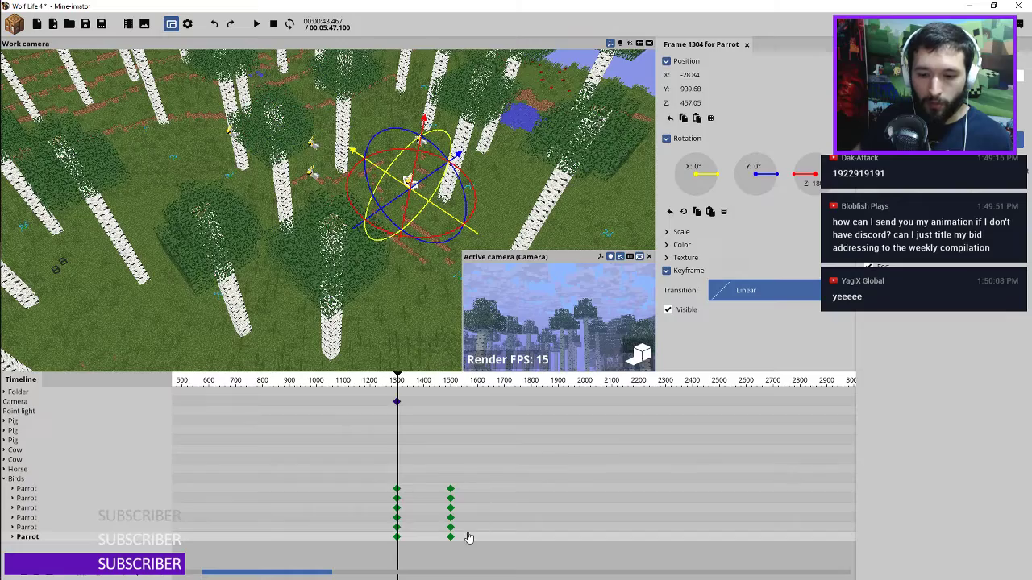
{"action": "left_click_drag", "start_coordinate": [469, 538], "coordinate": [382, 544]}
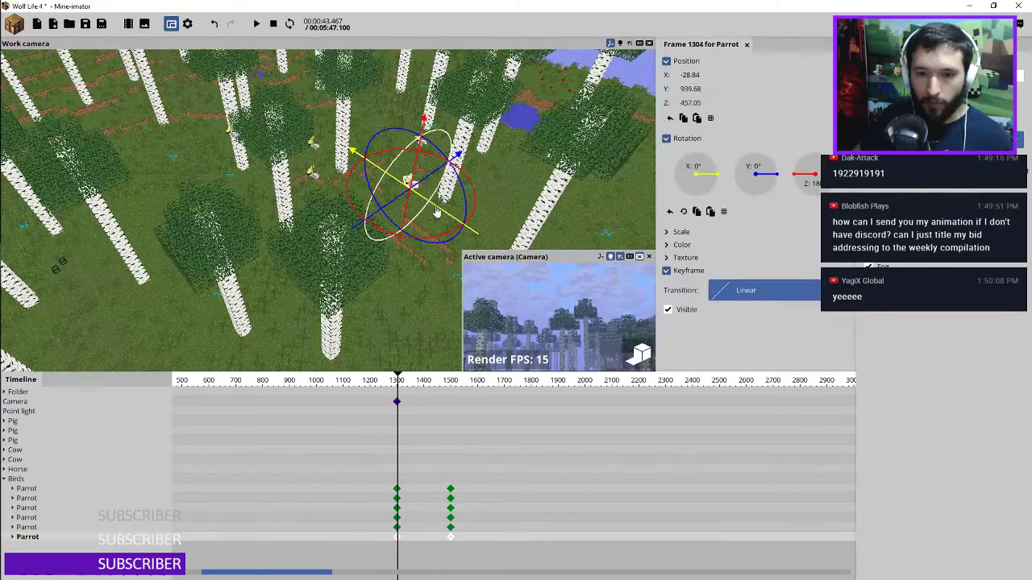
{"action": "left_click_drag", "start_coordinate": [435, 211], "coordinate": [322, 144]}
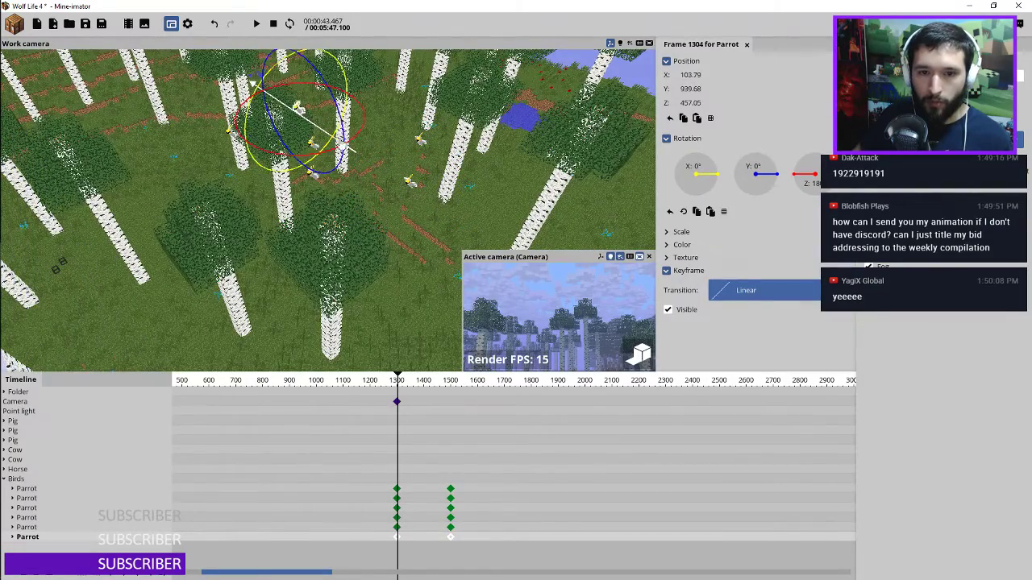
{"action": "left_click_drag", "start_coordinate": [443, 127], "coordinate": [509, 126]}
{"action": "left_click_drag", "start_coordinate": [334, 119], "coordinate": [343, 118]}
{"action": "left_click_drag", "start_coordinate": [350, 209], "coordinate": [411, 206]}
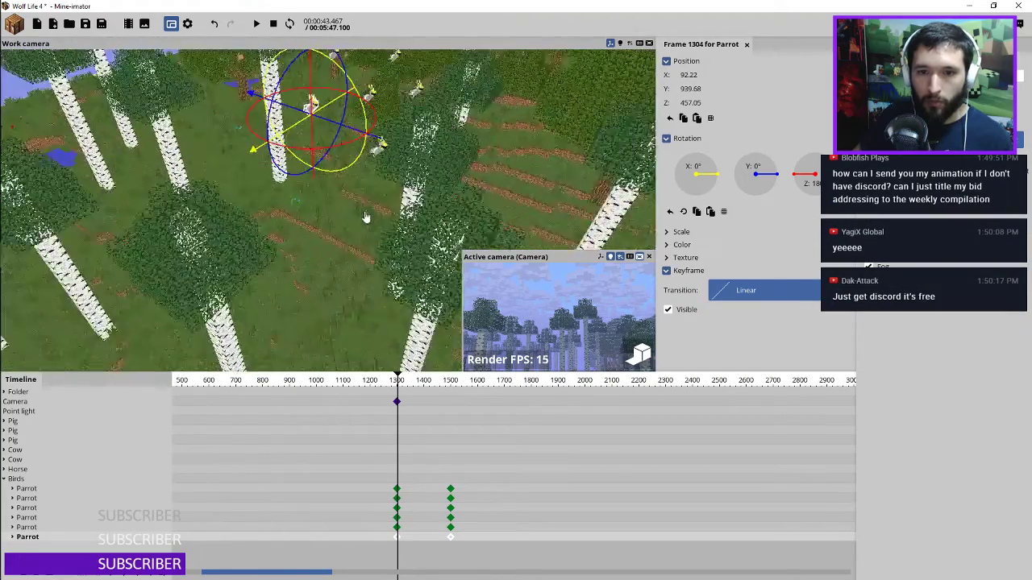
{"action": "scroll", "coordinate": [316, 126], "scroll_direction": "up", "scroll_amount": 2}
{"action": "left_click_drag", "start_coordinate": [316, 127], "coordinate": [299, 116]}
{"action": "left_click_drag", "start_coordinate": [341, 174], "coordinate": [447, 215]}
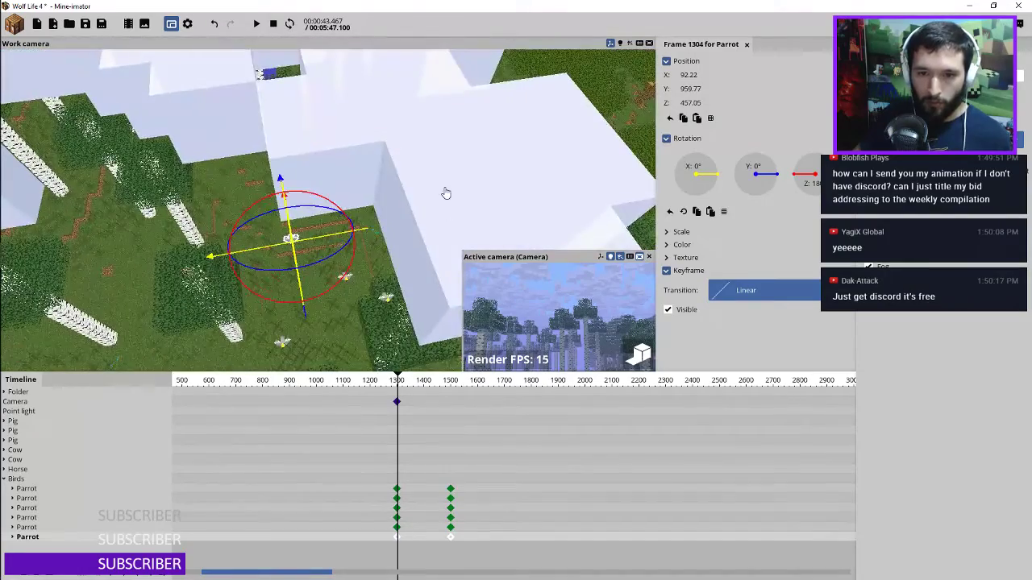
{"action": "left_click_drag", "start_coordinate": [424, 179], "coordinate": [429, 166]}
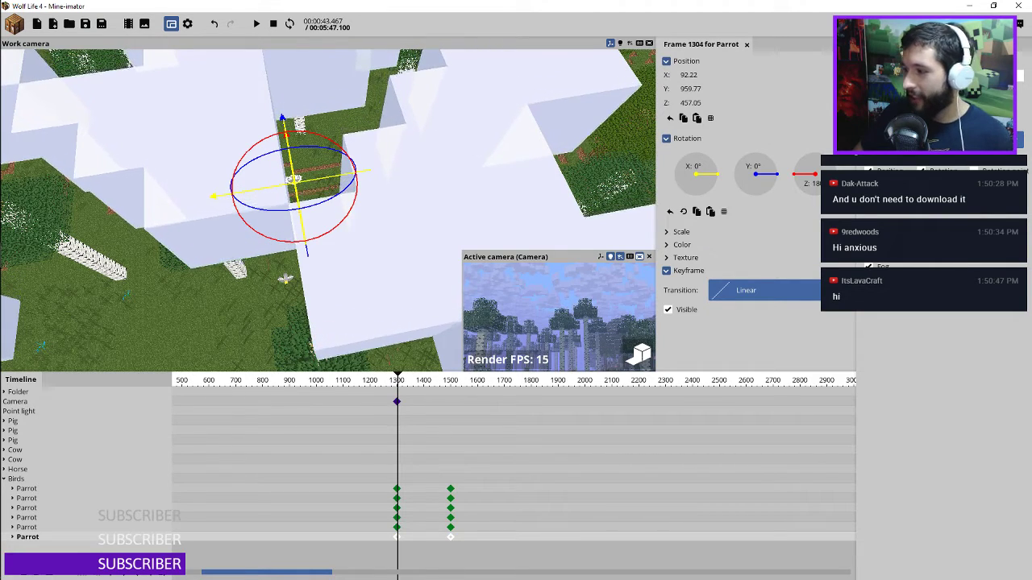
Duplicate the sixth parrot and offset both keyframes of the seventh one to about X 147.17, Y 915.32, Z 480.15 at frame 1304
{"action": "middle_click_drag", "start_coordinate": [463, 154], "coordinate": [459, 179]}
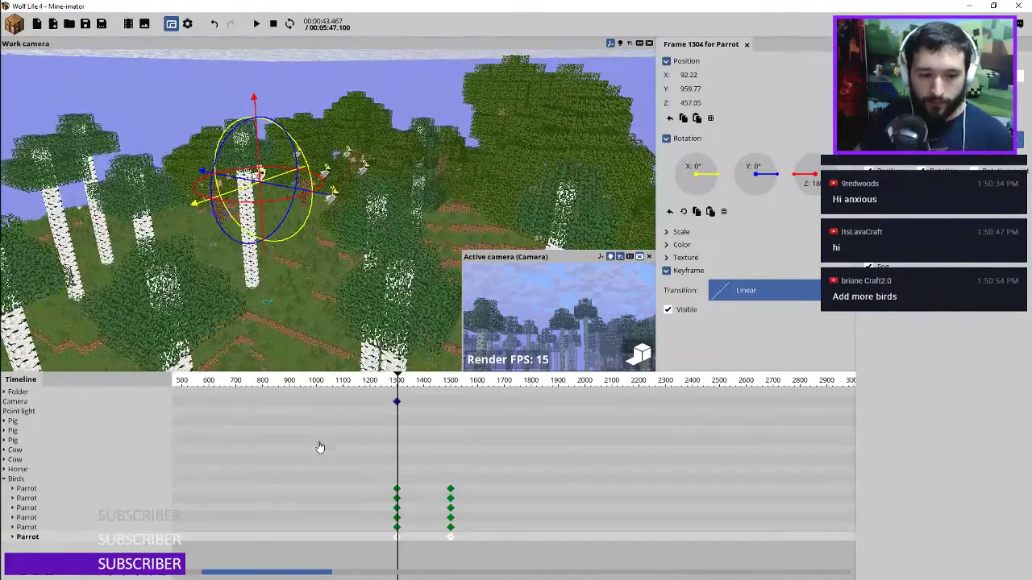
{"action": "key", "text": "ctrl+d"}
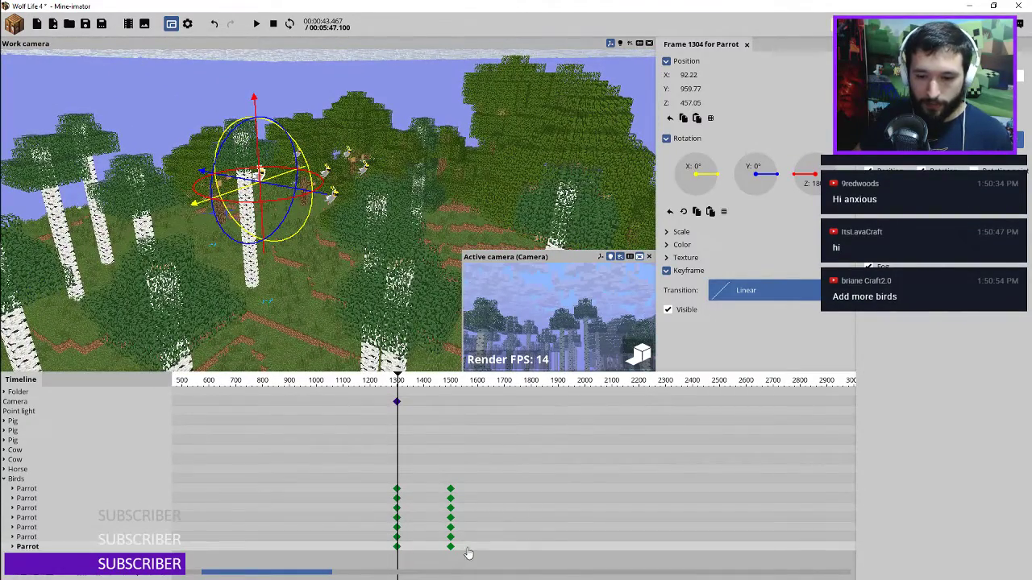
{"action": "left_click_drag", "start_coordinate": [468, 554], "coordinate": [376, 556]}
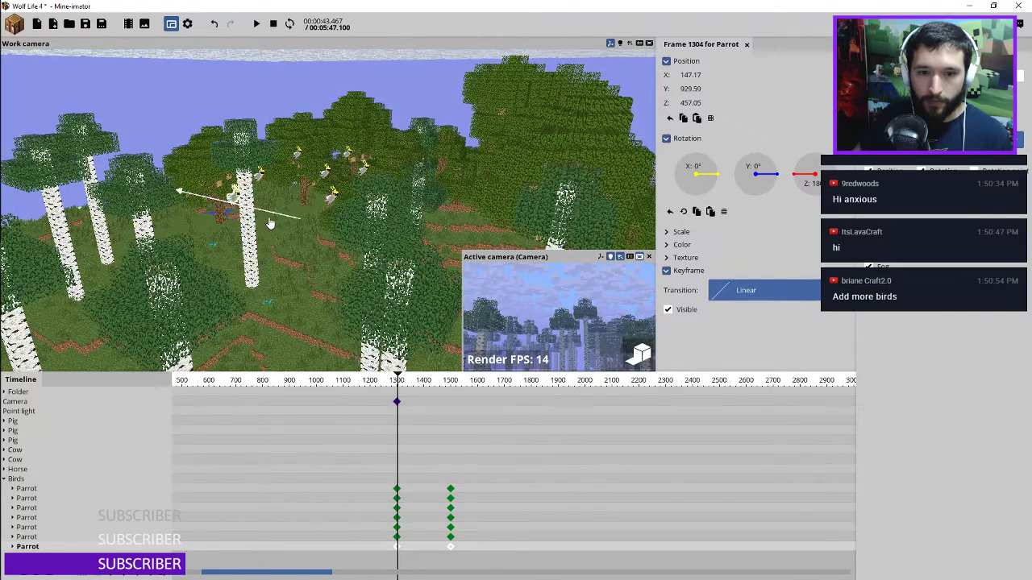
{"action": "middle_click_drag", "start_coordinate": [366, 171], "coordinate": [355, 153]}
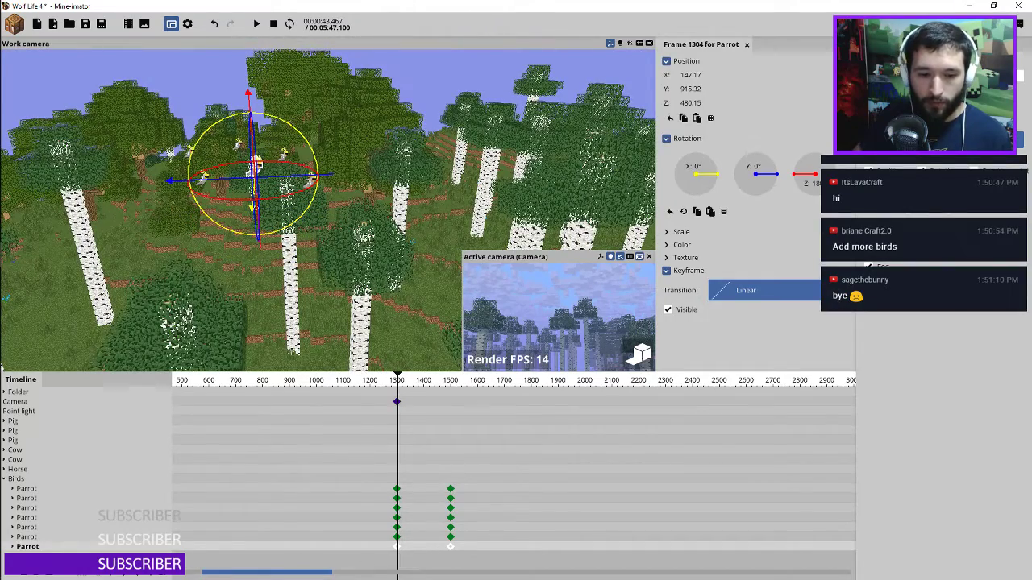
Duplicate the seventh parrot and offset both keyframes of the eighth one to about Y 997.22, Z 464.37 at frame 1304
{"action": "left_click", "coordinate": [382, 561]}
{"action": "left_click_drag", "start_coordinate": [466, 567], "coordinate": [375, 556]}
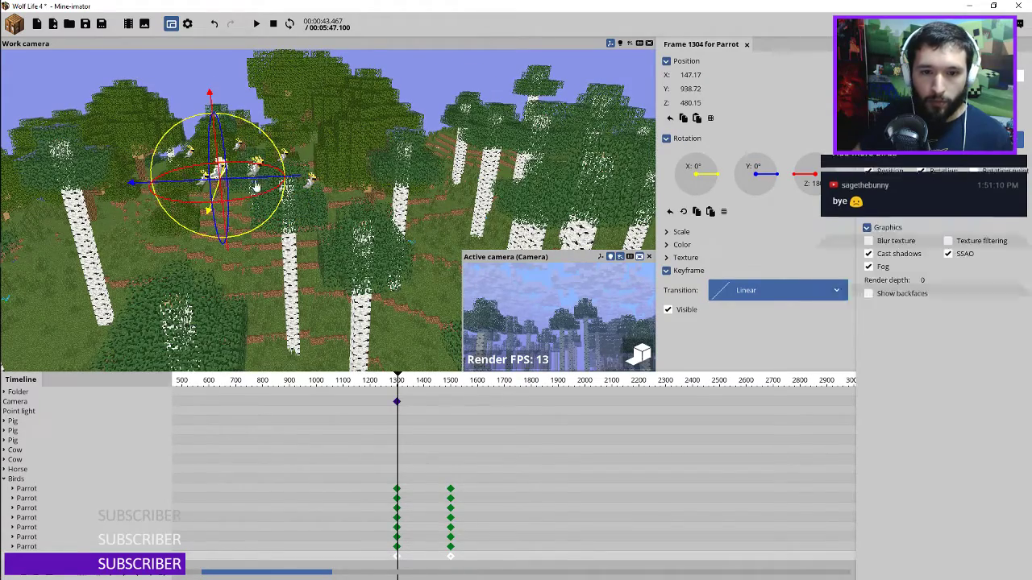
{"action": "left_click_drag", "start_coordinate": [203, 181], "coordinate": [164, 175]}
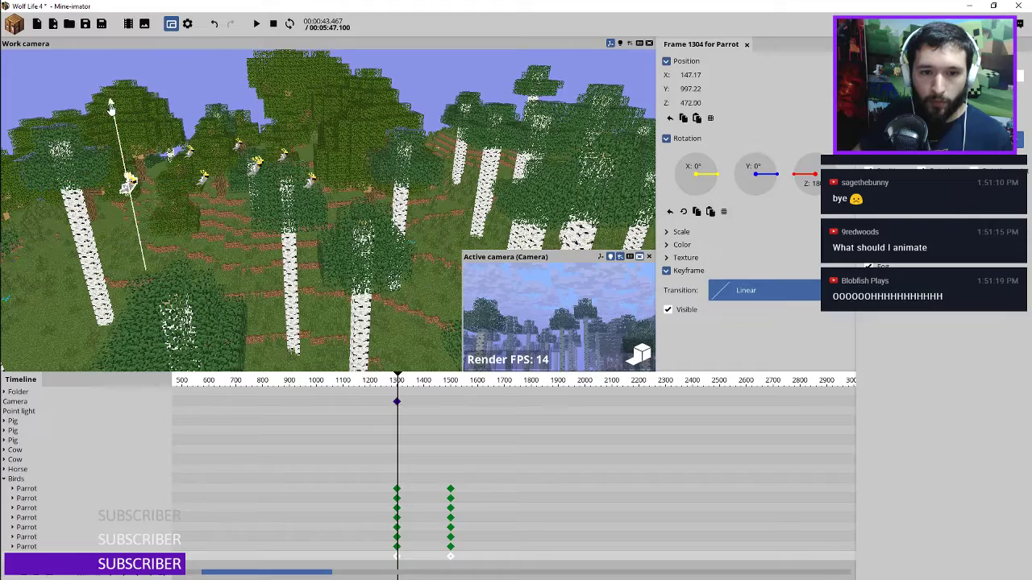
{"action": "left_click_drag", "start_coordinate": [170, 154], "coordinate": [643, 315]}
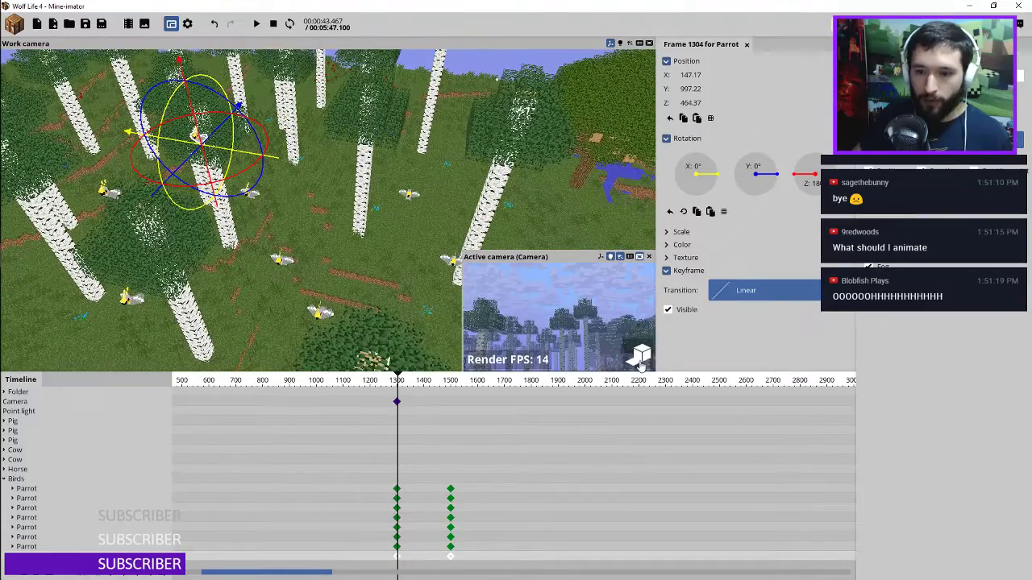
Duplicate the eighth parrot and offset both keyframes of the ninth one to about X -42.44 at frame 1304
{"action": "right_click_drag", "start_coordinate": [291, 109], "coordinate": [295, 125]}
{"action": "right_click_drag", "start_coordinate": [326, 161], "coordinate": [323, 129]}
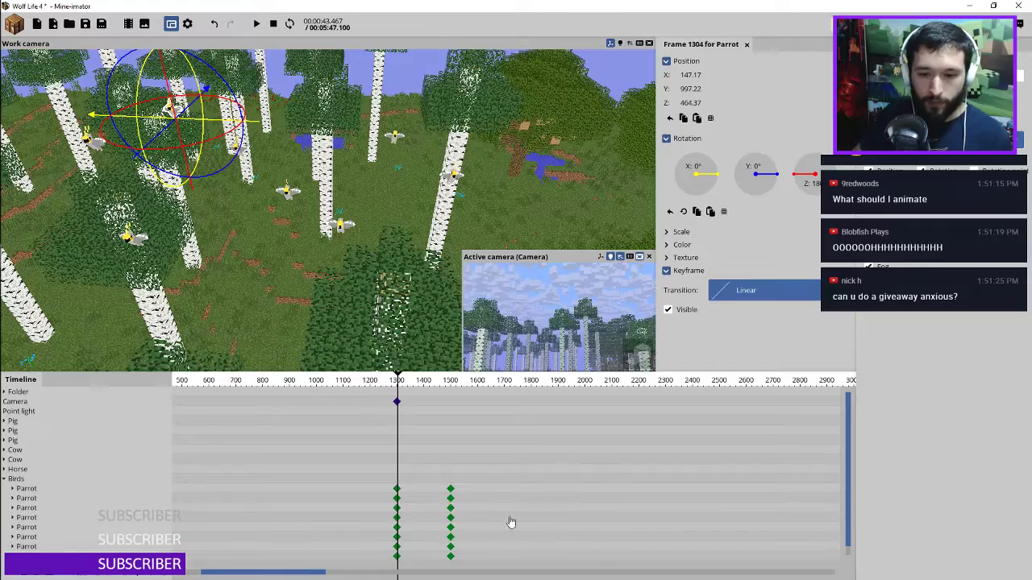
{"action": "scroll", "coordinate": [541, 443], "scroll_direction": "down", "scroll_amount": 1}
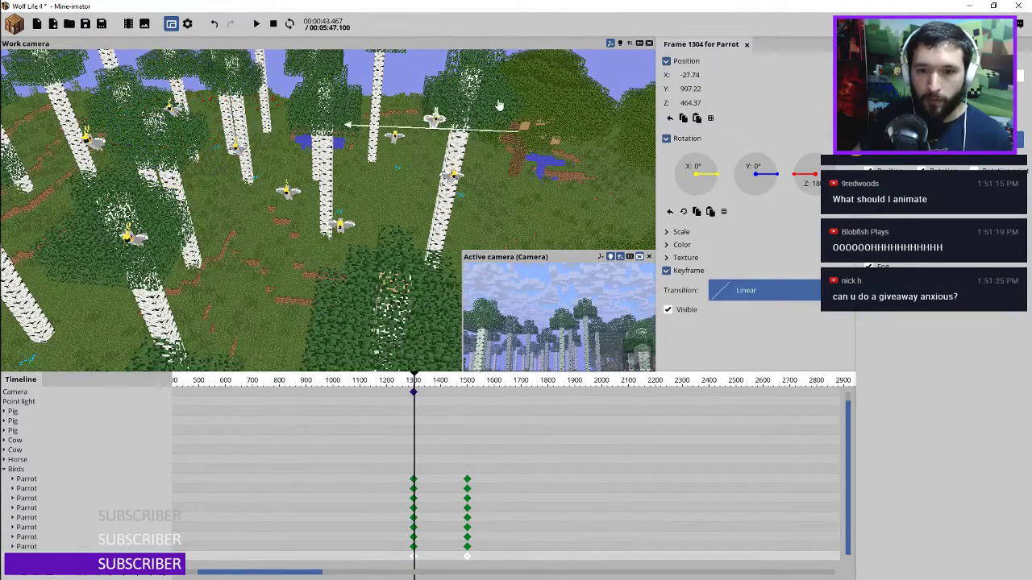
{"action": "right_click_drag", "start_coordinate": [326, 209], "coordinate": [369, 204]}
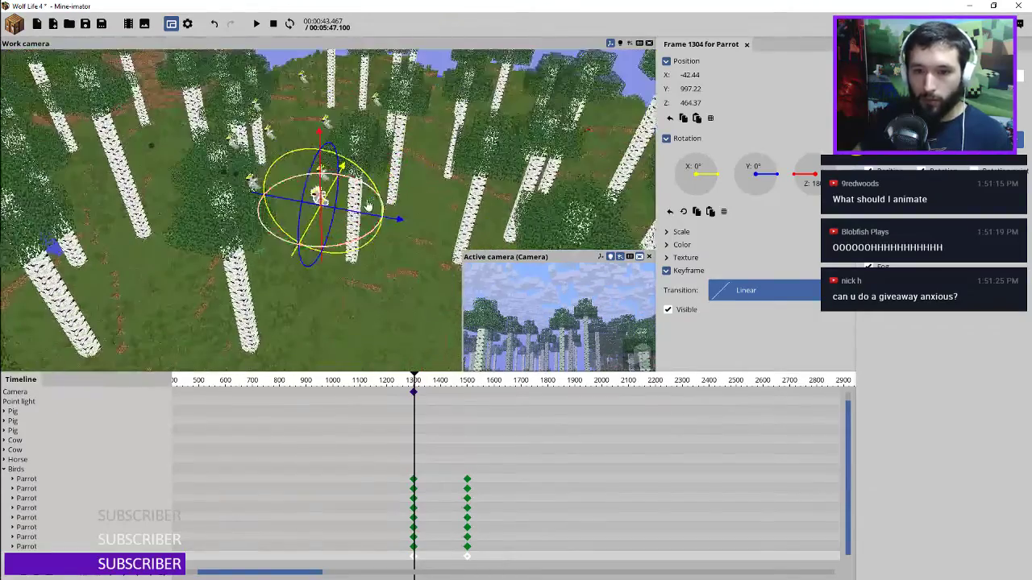
{"action": "left_click_drag", "start_coordinate": [394, 213], "coordinate": [395, 214]}
Raise both keyframes of the second and third parrots, to about Z 470.53 for the second, and raise the second further to about Z 483.60
{"action": "right_click_drag", "start_coordinate": [431, 149], "coordinate": [431, 97]}
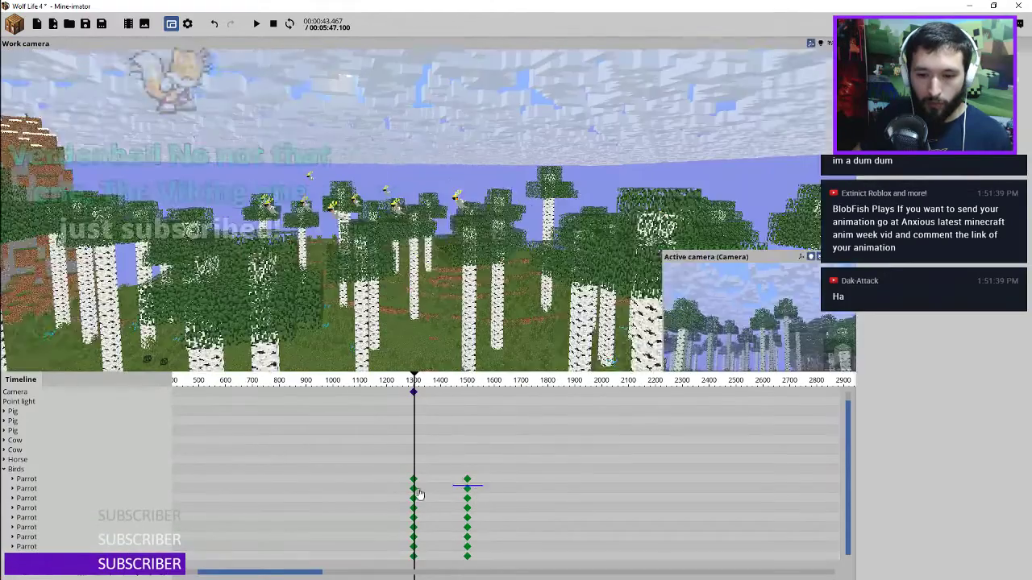
{"action": "left_click_drag", "start_coordinate": [466, 497], "coordinate": [377, 487]}
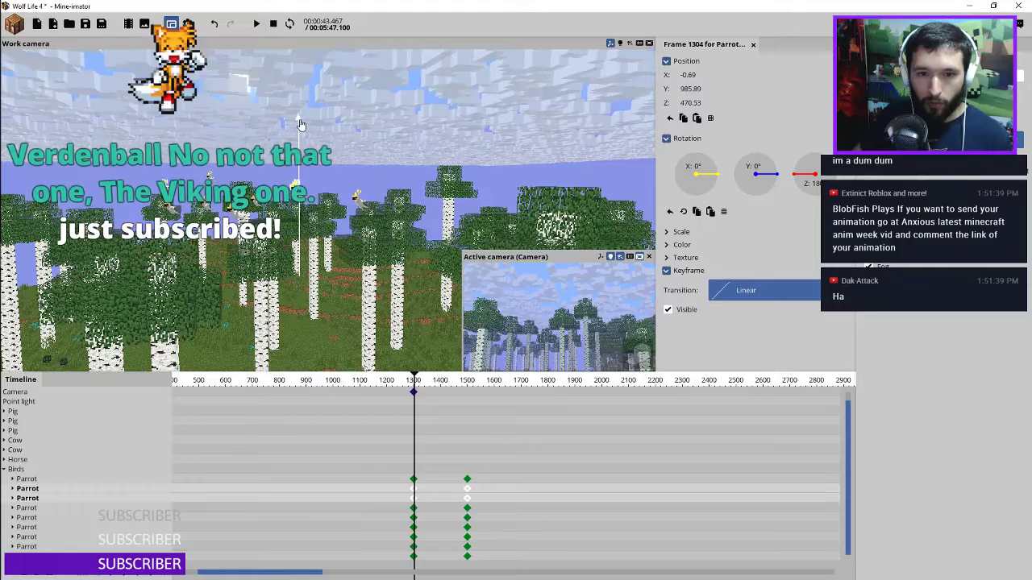
{"action": "left_click_drag", "start_coordinate": [482, 493], "coordinate": [395, 485]}
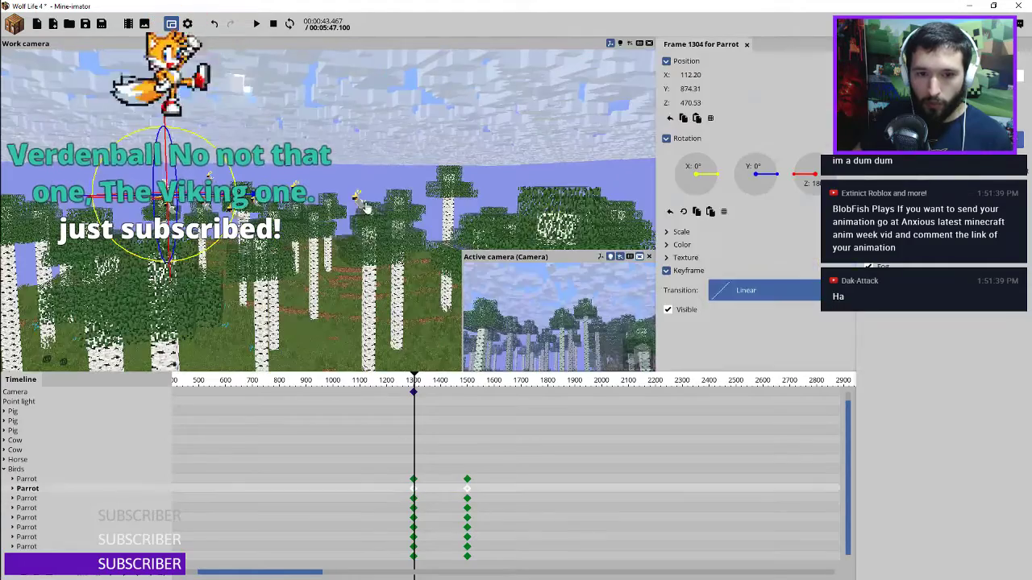
{"action": "left_click_drag", "start_coordinate": [161, 137], "coordinate": [164, 102]}
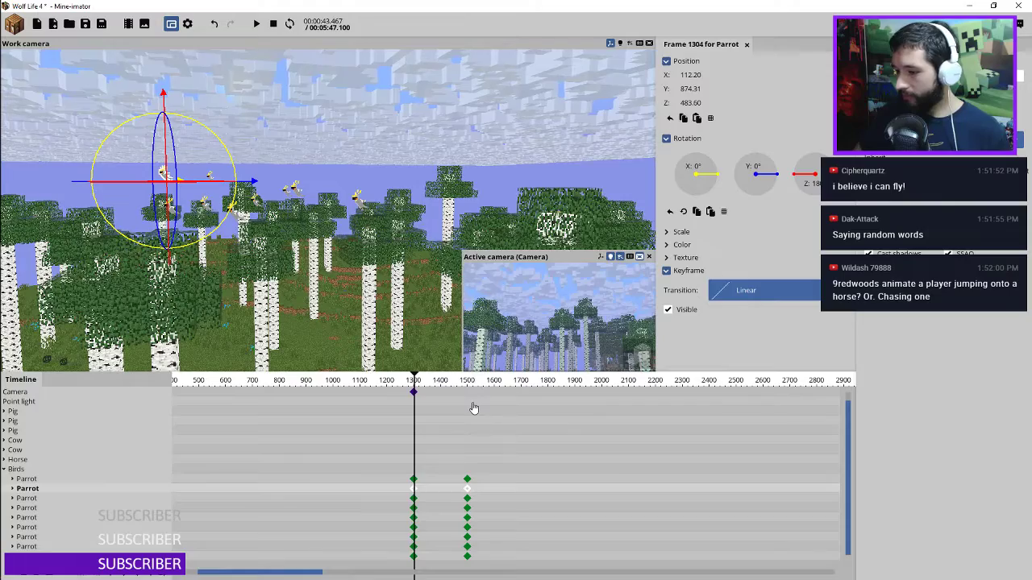
Raise both keyframes of the fourth parrot to about Z 508.50 at frame 1304
{"action": "left_click", "coordinate": [467, 507]}
{"action": "right_click_drag", "start_coordinate": [292, 163], "coordinate": [274, 169]}
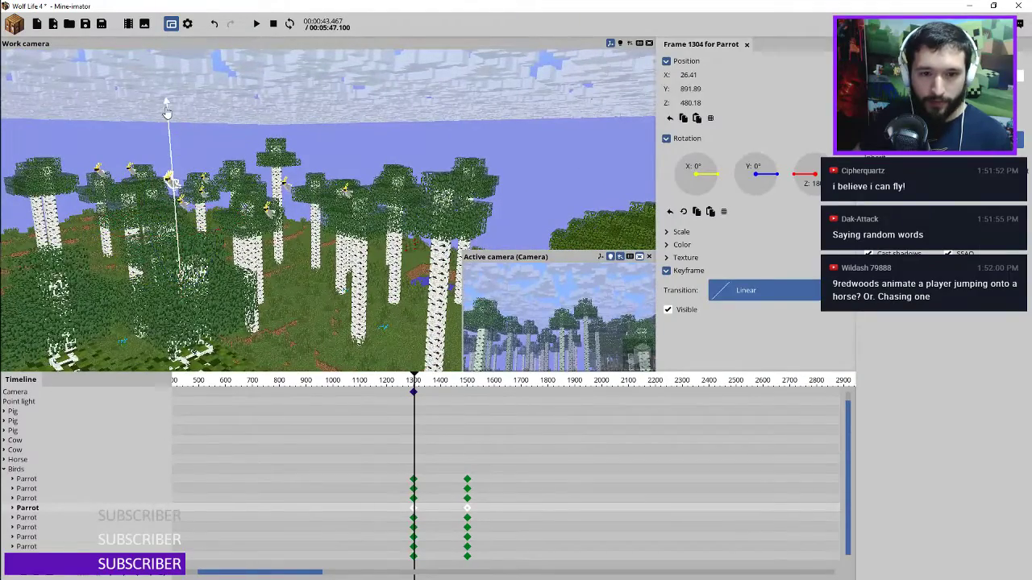
{"action": "left_click_drag", "start_coordinate": [166, 113], "coordinate": [165, 74]}
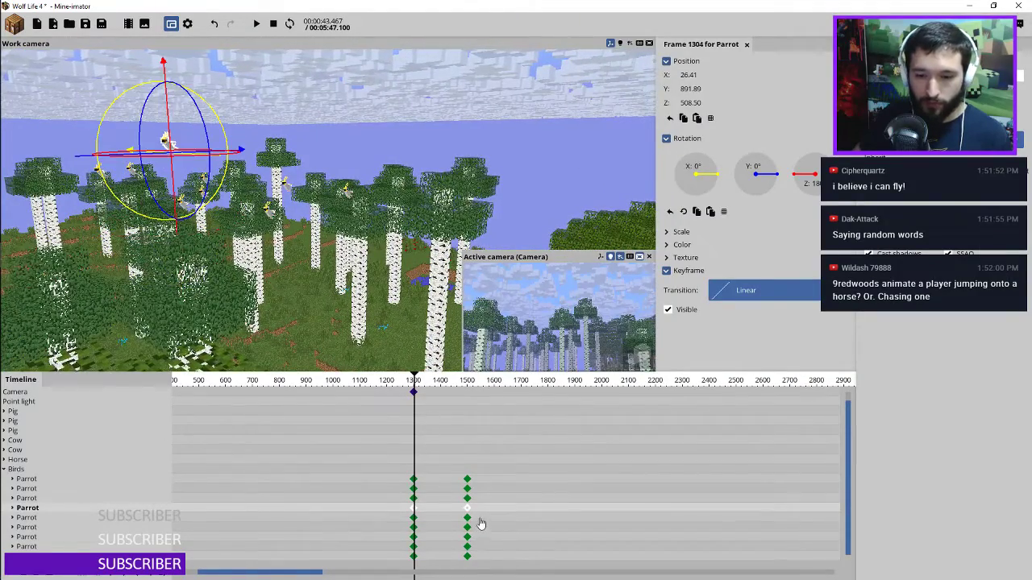
Raise both keyframes of the fifth parrot to about Z 463.36 and those of the sixth to about Z 467.58
{"action": "left_click_drag", "start_coordinate": [479, 524], "coordinate": [378, 526]}
{"action": "right_click_drag", "start_coordinate": [346, 191], "coordinate": [316, 189]}
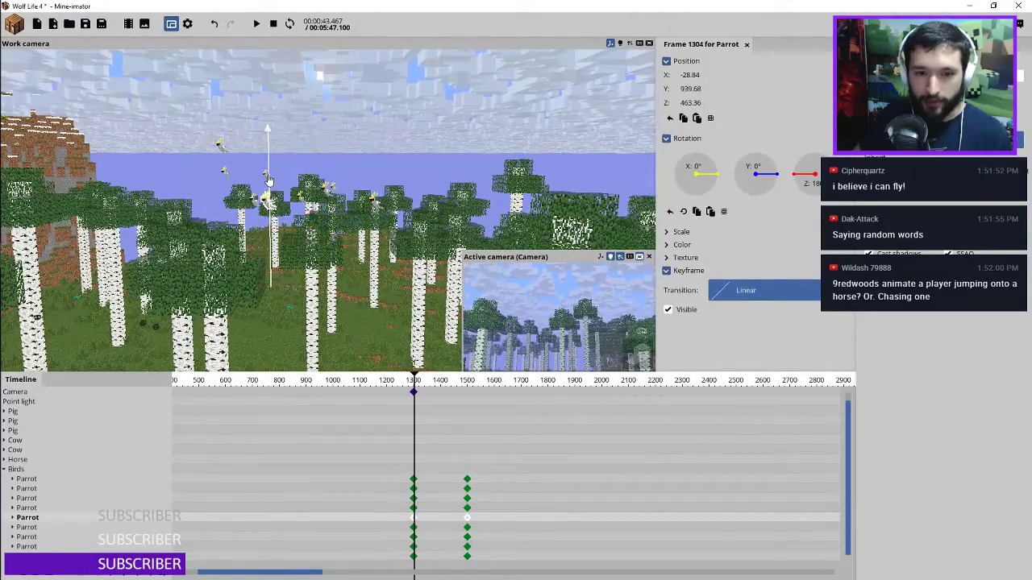
{"action": "left_click_drag", "start_coordinate": [269, 179], "coordinate": [270, 179]}
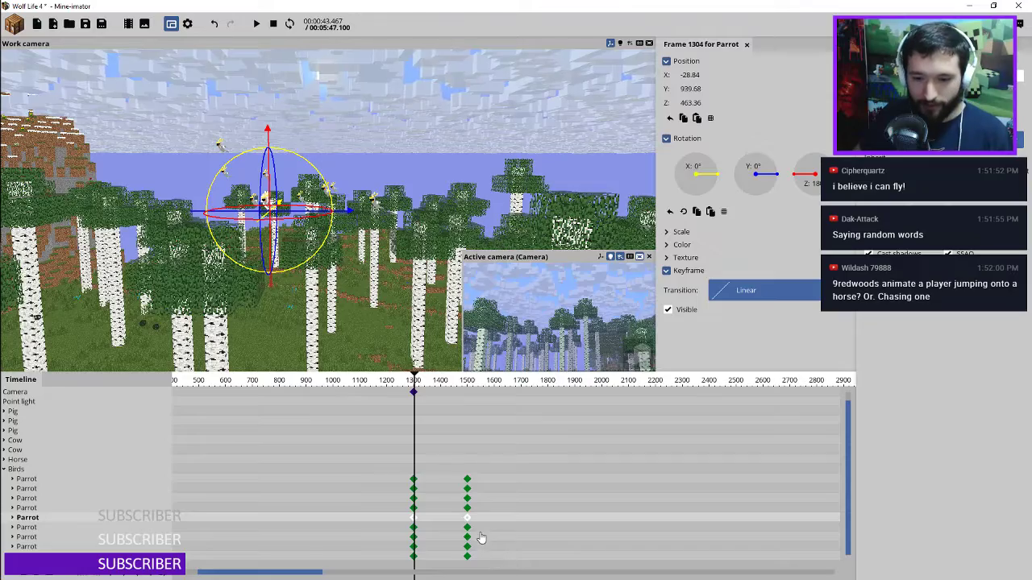
{"action": "left_click_drag", "start_coordinate": [479, 536], "coordinate": [396, 529]}
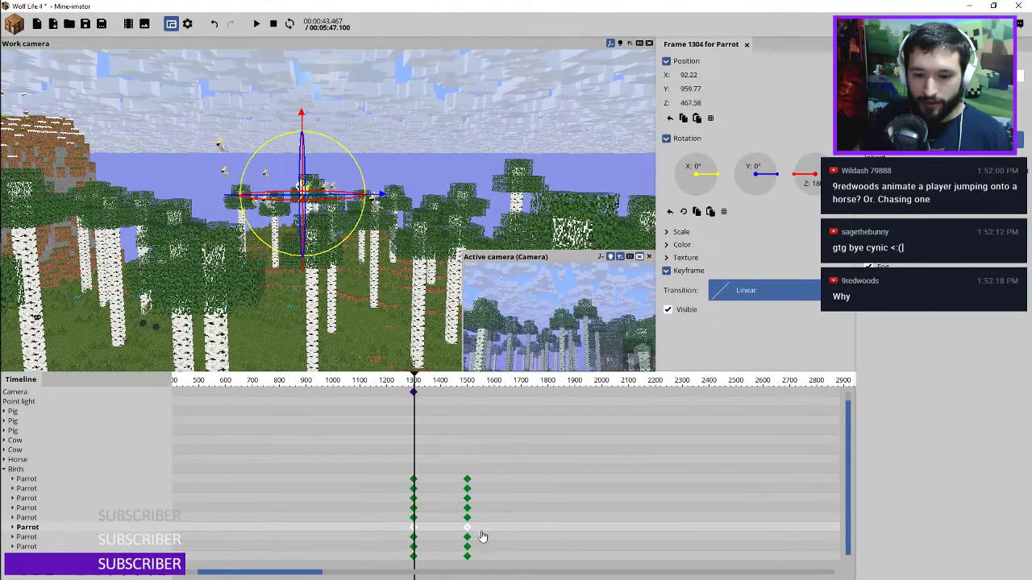
Lower both keyframes of the seventh parrot to about Z 462.40 and raise those of the eighth to about Z 466.60
{"action": "left_click_drag", "start_coordinate": [482, 537], "coordinate": [409, 546]}
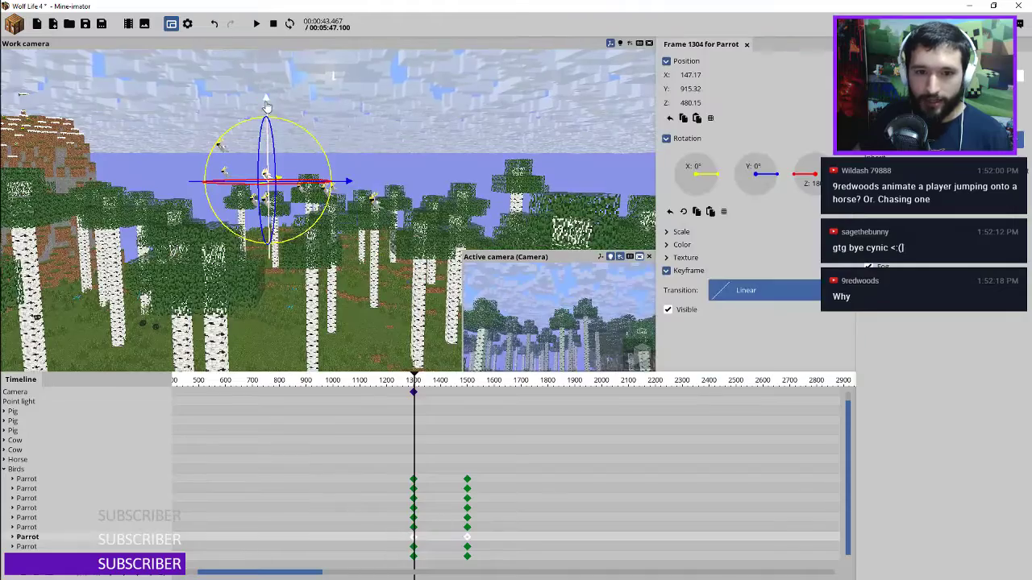
{"action": "left_click_drag", "start_coordinate": [267, 107], "coordinate": [270, 121]}
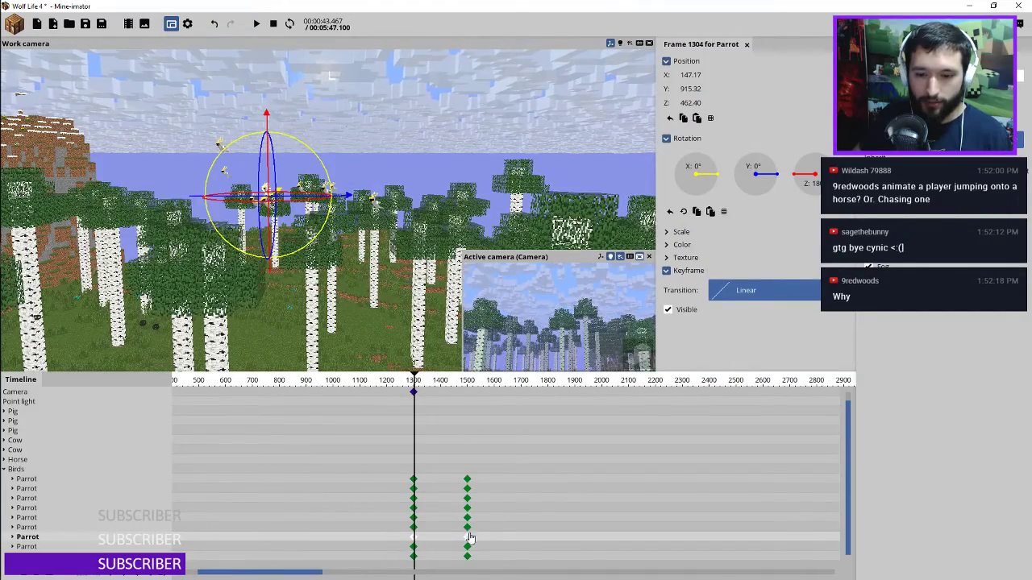
{"action": "left_click_drag", "start_coordinate": [480, 546], "coordinate": [389, 552]}
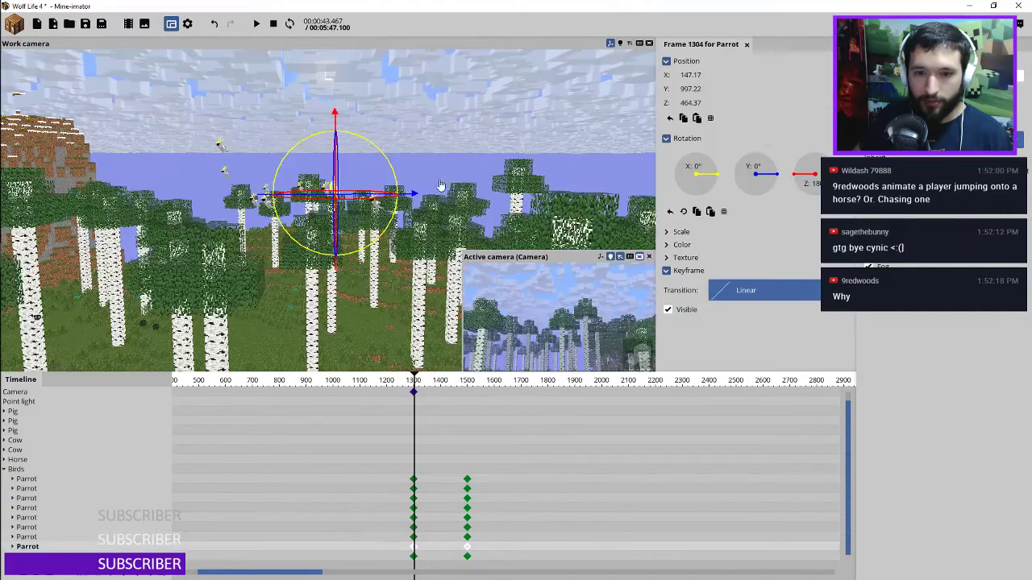
{"action": "left_click_drag", "start_coordinate": [441, 186], "coordinate": [334, 166]}
Play back the flock's flight from frame 1304 and return the playhead to about frame 1286
{"action": "key", "text": "space"}
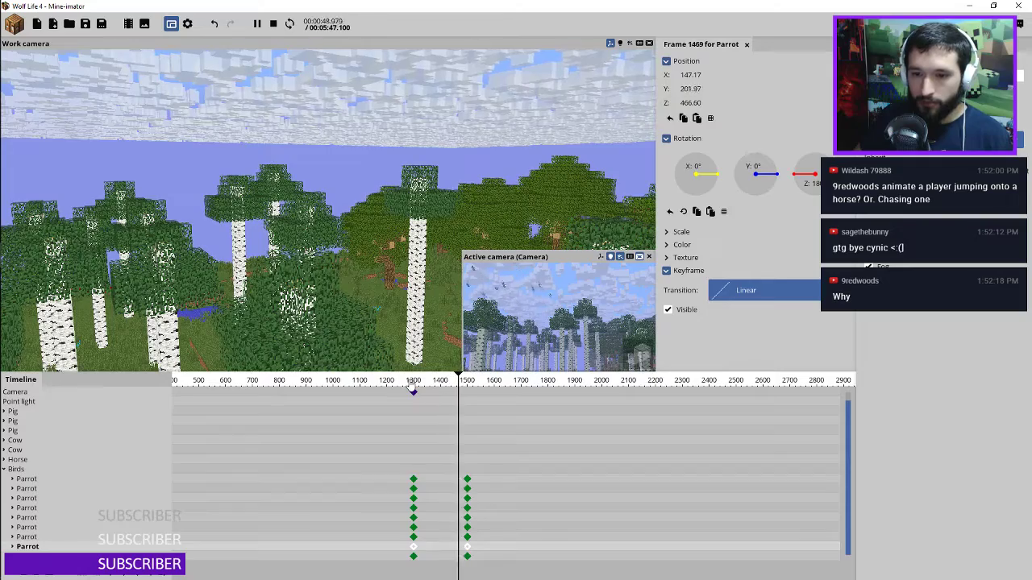
{"action": "left_click", "coordinate": [409, 441]}
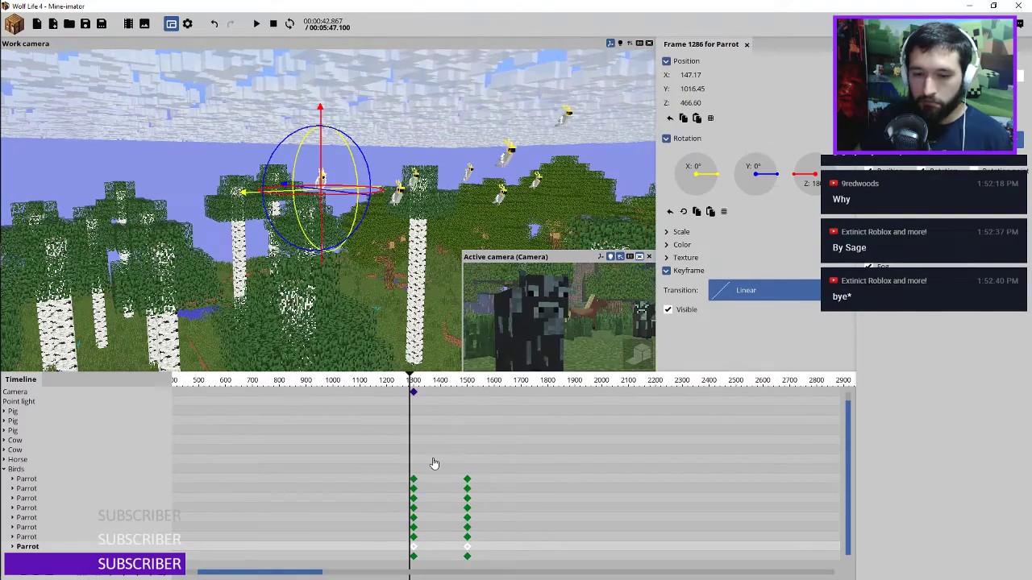
{"action": "scroll", "coordinate": [455, 471], "scroll_direction": "up", "scroll_amount": 4}
{"action": "scroll", "coordinate": [473, 506], "scroll_direction": "up", "scroll_amount": 5}
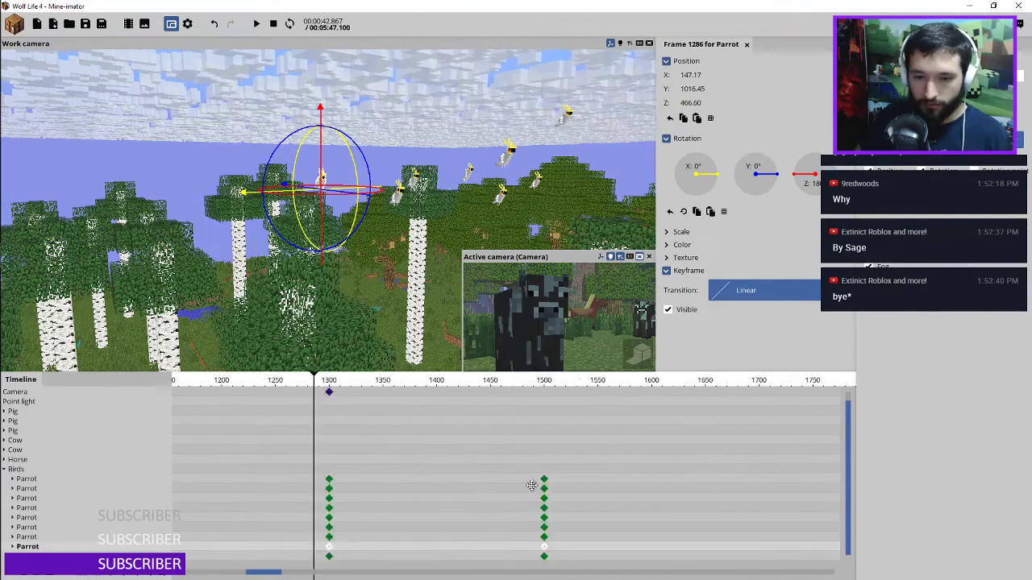
{"action": "scroll", "coordinate": [570, 478], "scroll_direction": "up", "scroll_amount": 1}
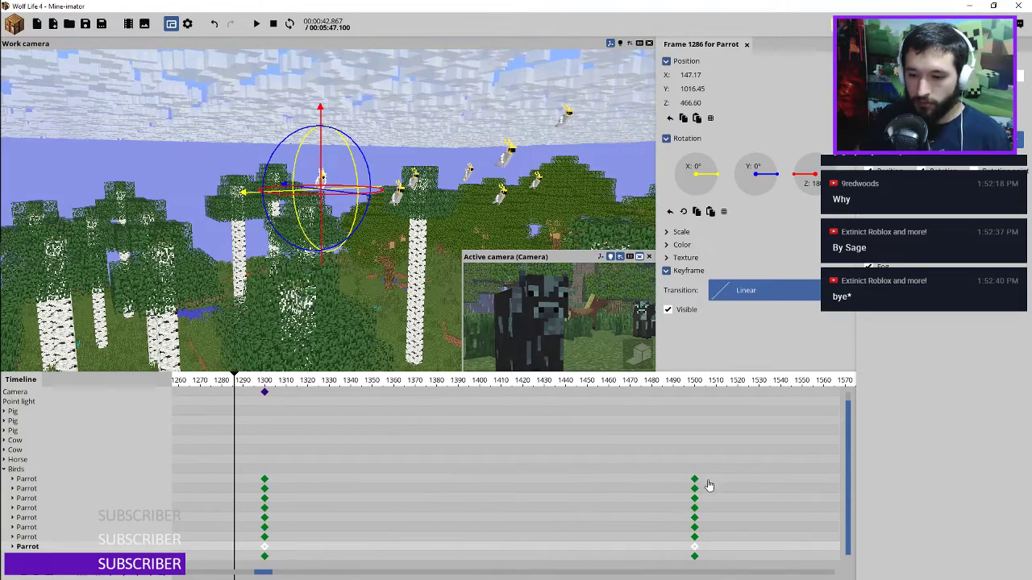
Move the end keyframes of all nine parrots to frame 1430 and play back the faster flight from about frame 1299
{"action": "left_click_drag", "start_coordinate": [707, 473], "coordinate": [685, 559]}
{"action": "left_click_drag", "start_coordinate": [694, 484], "coordinate": [543, 475]}
{"action": "left_click", "coordinate": [263, 381]}
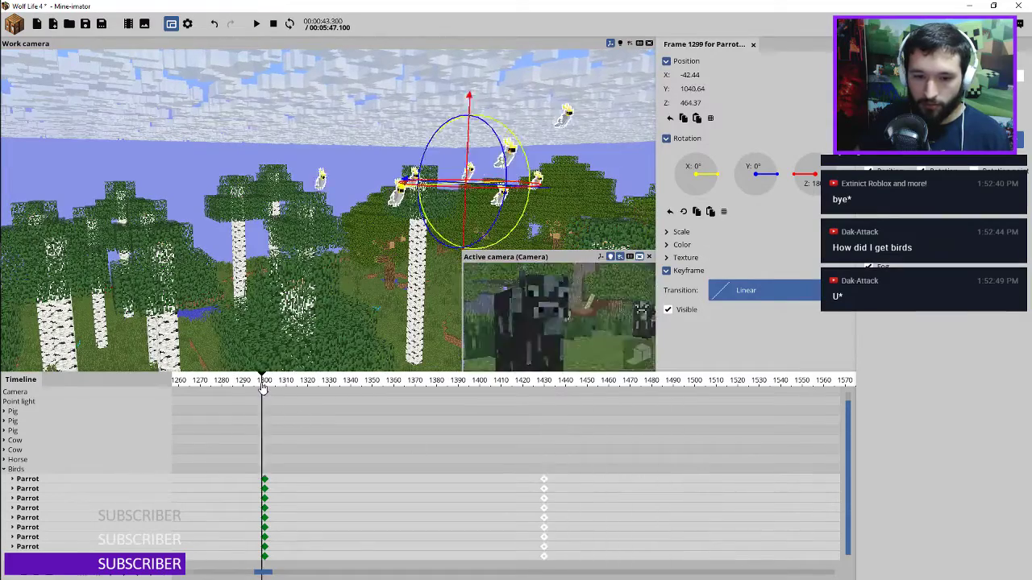
{"action": "key", "text": "space"}
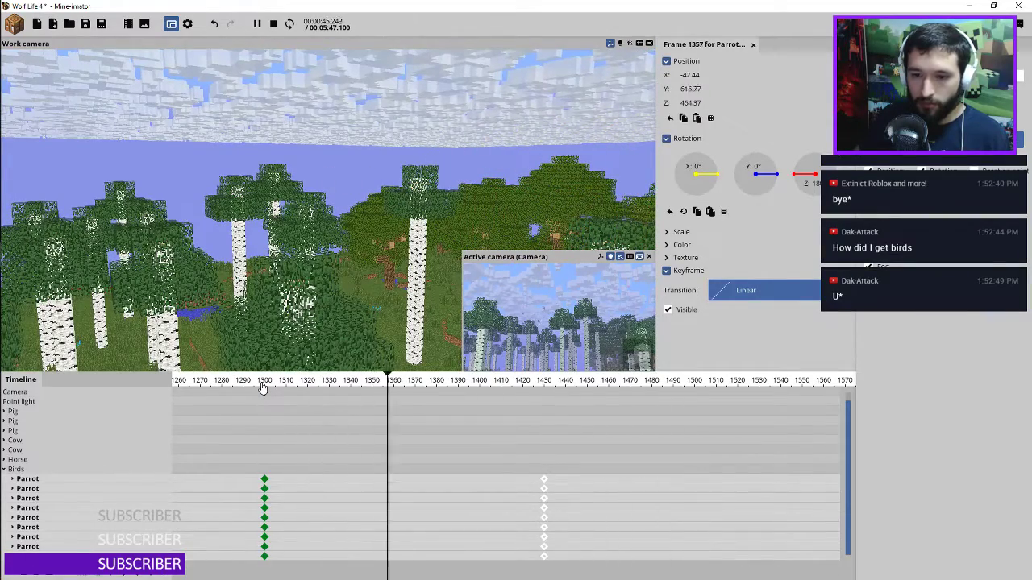
{"action": "key", "text": "space"}
Shift both keyframes of all nine parrots sideways together, bringing the last parrot to about X -87.35, and play back the flight
{"action": "left_click_drag", "start_coordinate": [567, 477], "coordinate": [207, 559]}
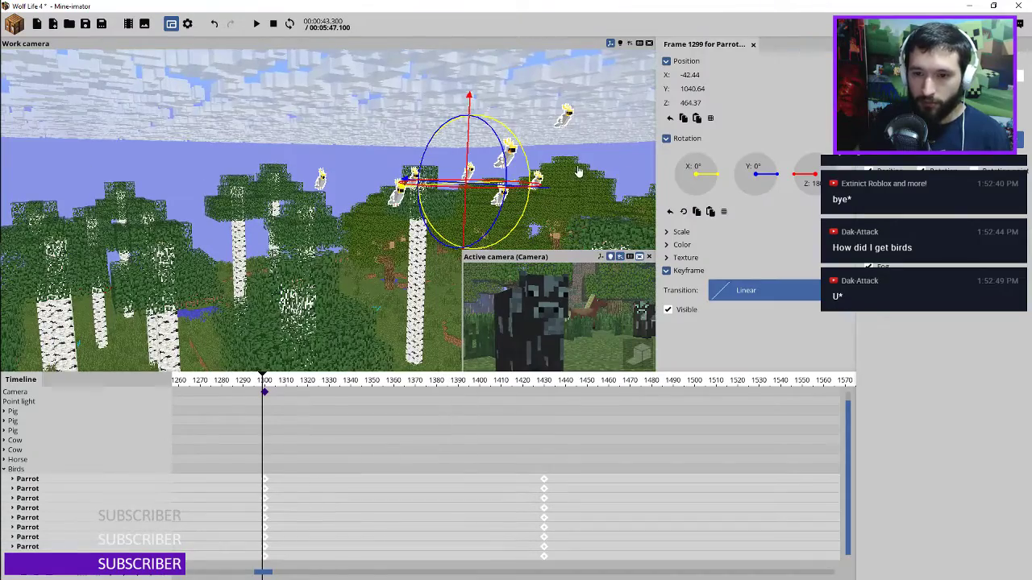
{"action": "left_click", "coordinate": [443, 379]}
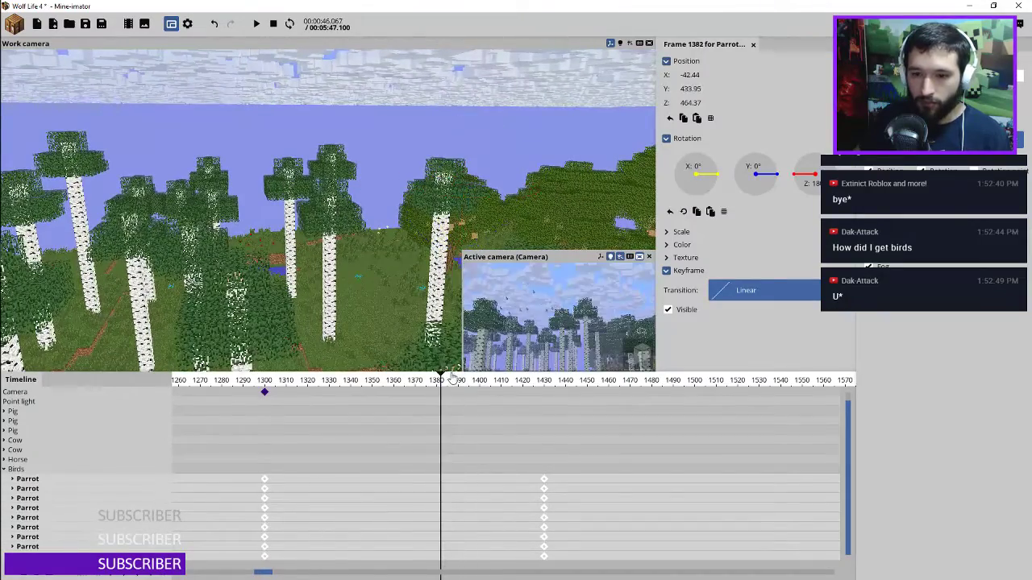
{"action": "key", "text": "w"}
{"action": "right_click_drag", "start_coordinate": [403, 187], "coordinate": [402, 187]}
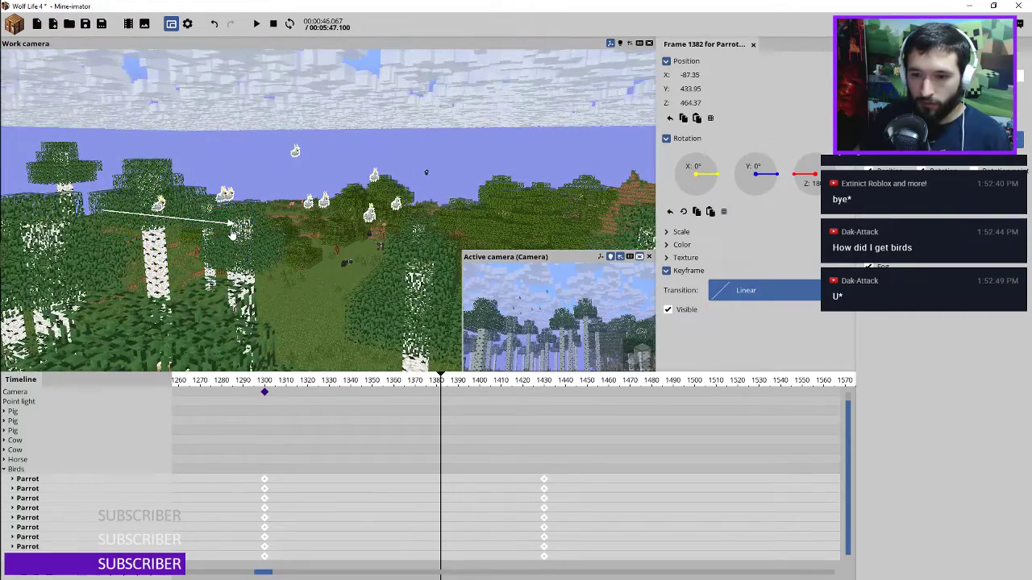
{"action": "left_click", "coordinate": [254, 385]}
{"action": "key", "text": "space"}
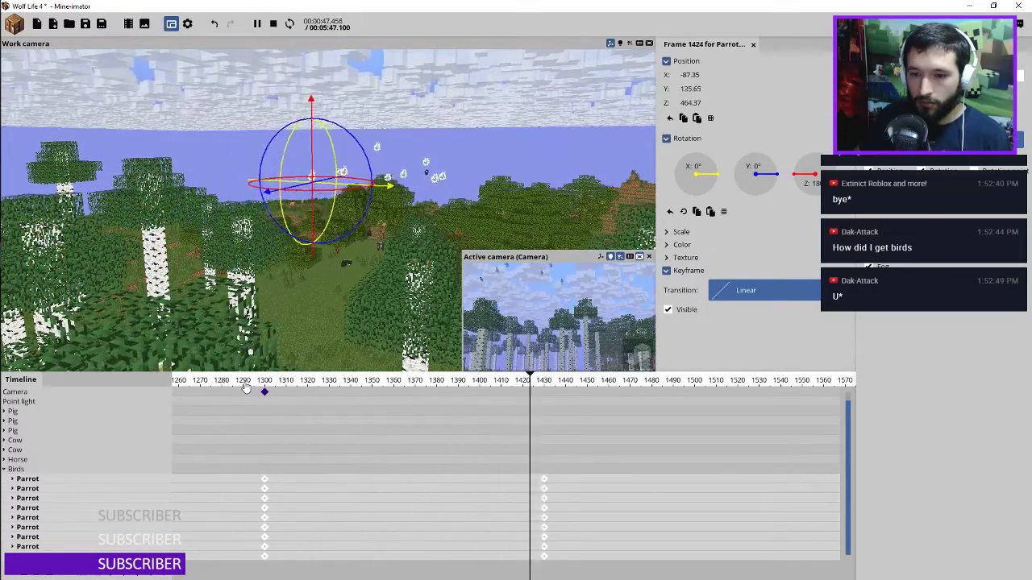
{"action": "key", "text": "space"}
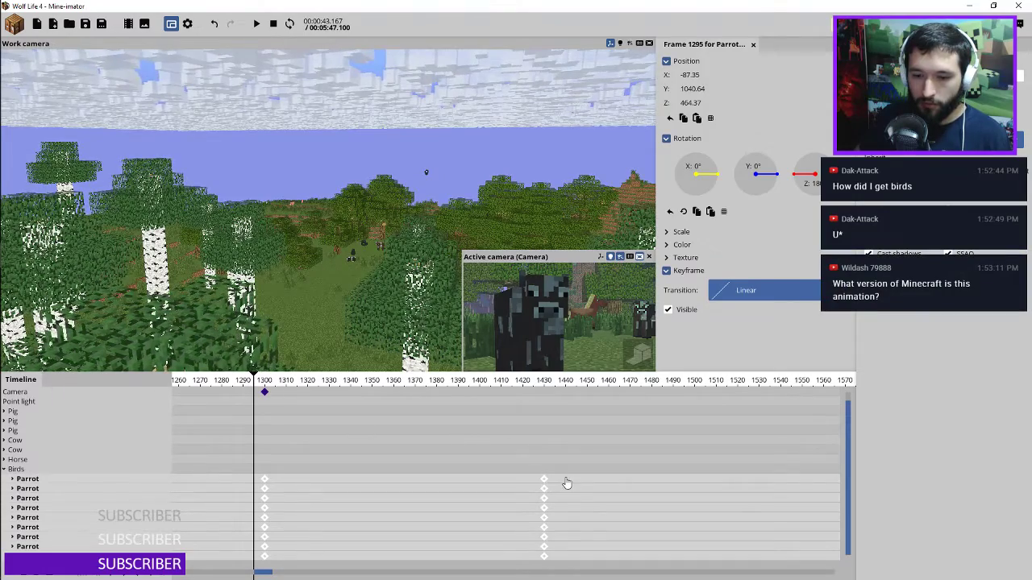
Push the nine parrots' end keyframes farther along the flight path at frame 1430, the last one to about Y -202.52, and save the project
{"action": "left_click_drag", "start_coordinate": [567, 478], "coordinate": [524, 561]}
{"action": "left_click_drag", "start_coordinate": [416, 207], "coordinate": [395, 203]}
{"action": "scroll", "coordinate": [390, 212], "scroll_direction": "down", "scroll_amount": 3}
{"action": "left_click", "coordinate": [552, 385]}
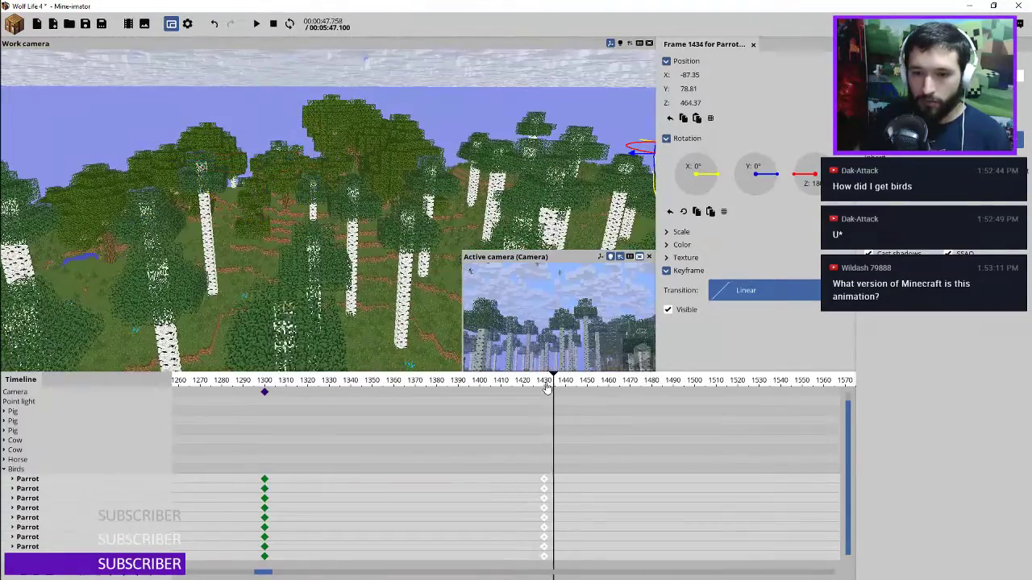
{"action": "left_click_drag", "start_coordinate": [546, 386], "coordinate": [544, 384]}
{"action": "left_click_drag", "start_coordinate": [419, 218], "coordinate": [285, 233]}
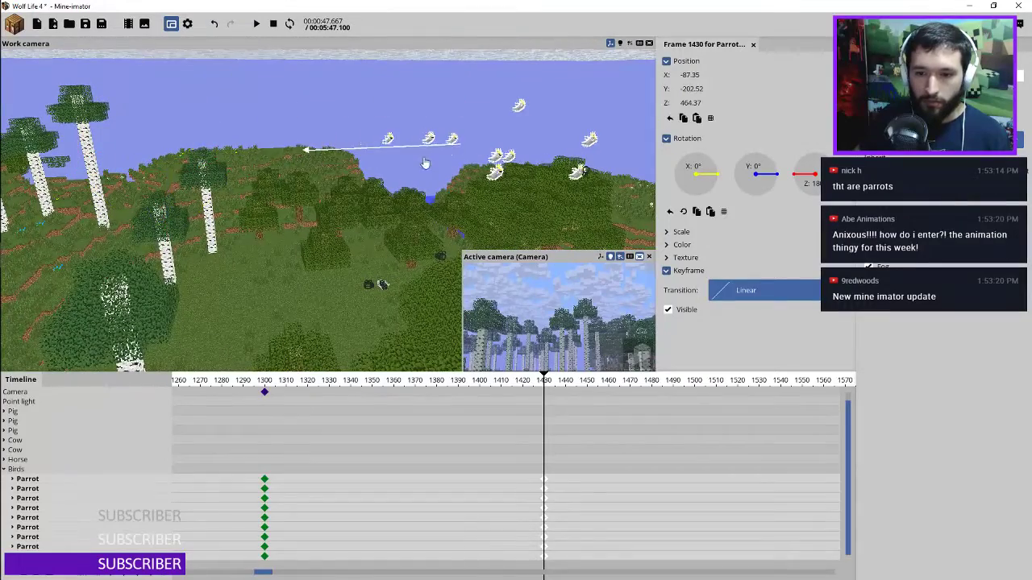
{"action": "left_click_drag", "start_coordinate": [425, 164], "coordinate": [427, 164]}
{"action": "key", "text": "ctrl+s"}
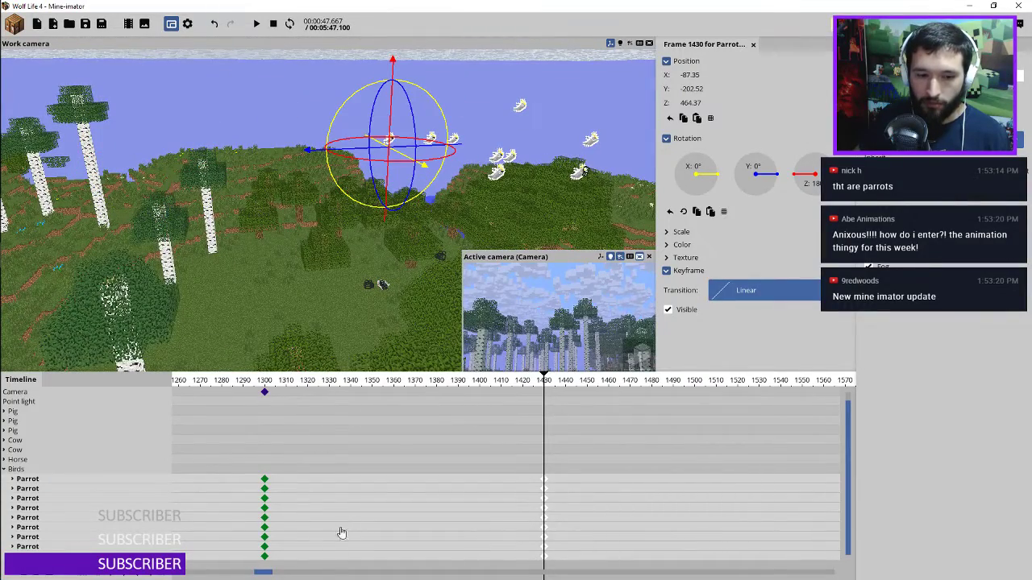
Duplicate the last parrot and offset both keyframes of the copy to about X -141.69, Z 486.32 and Y 1104.19 at frame 1300
{"action": "left_click", "coordinate": [333, 528]}
{"action": "left_click", "coordinate": [333, 556]}
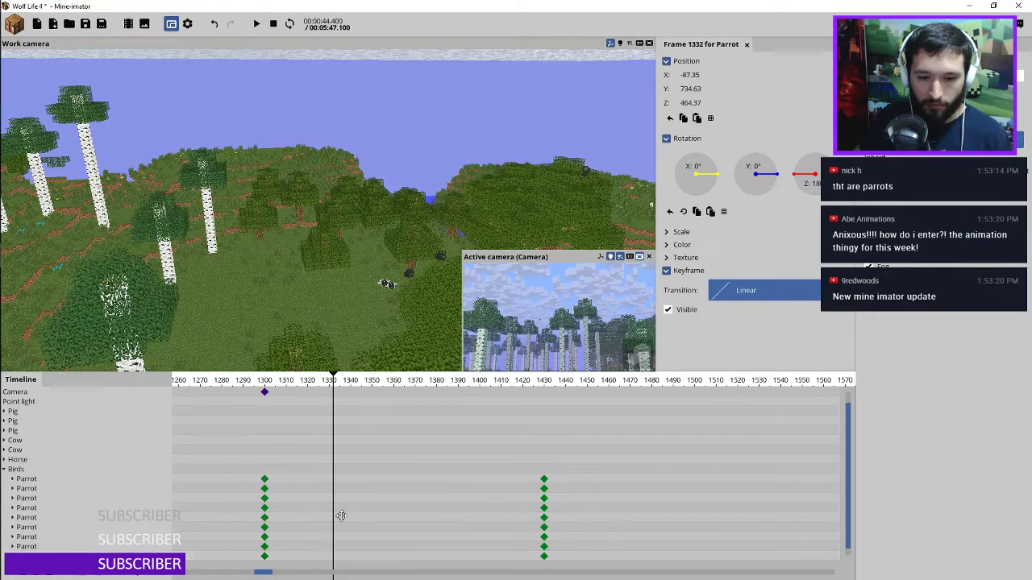
{"action": "scroll", "coordinate": [392, 532], "scroll_direction": "down", "scroll_amount": 1}
{"action": "left_click_drag", "start_coordinate": [570, 564], "coordinate": [266, 554]}
{"action": "right_click_drag", "start_coordinate": [364, 208], "coordinate": [311, 200]}
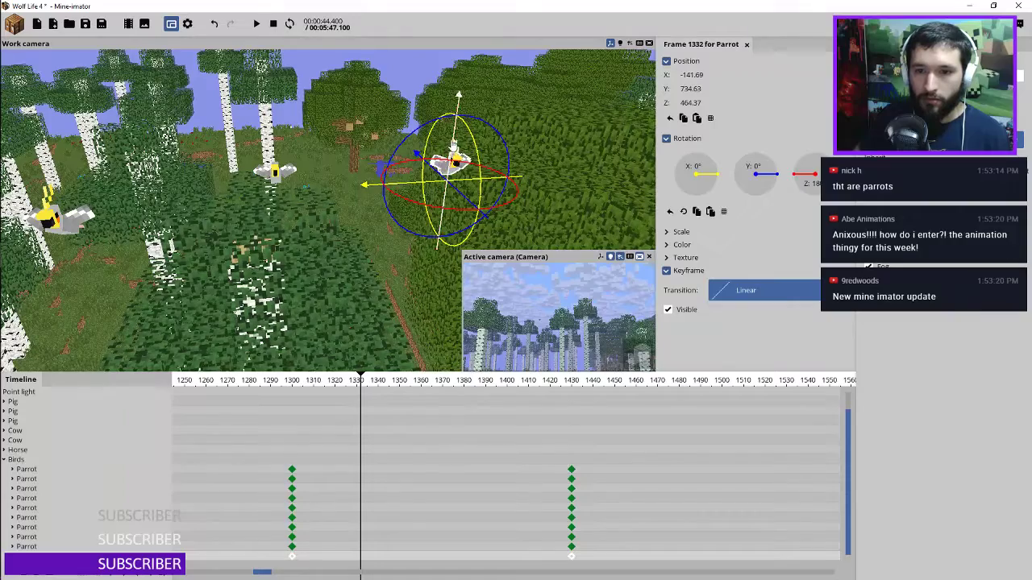
{"action": "left_click_drag", "start_coordinate": [453, 145], "coordinate": [486, 117]}
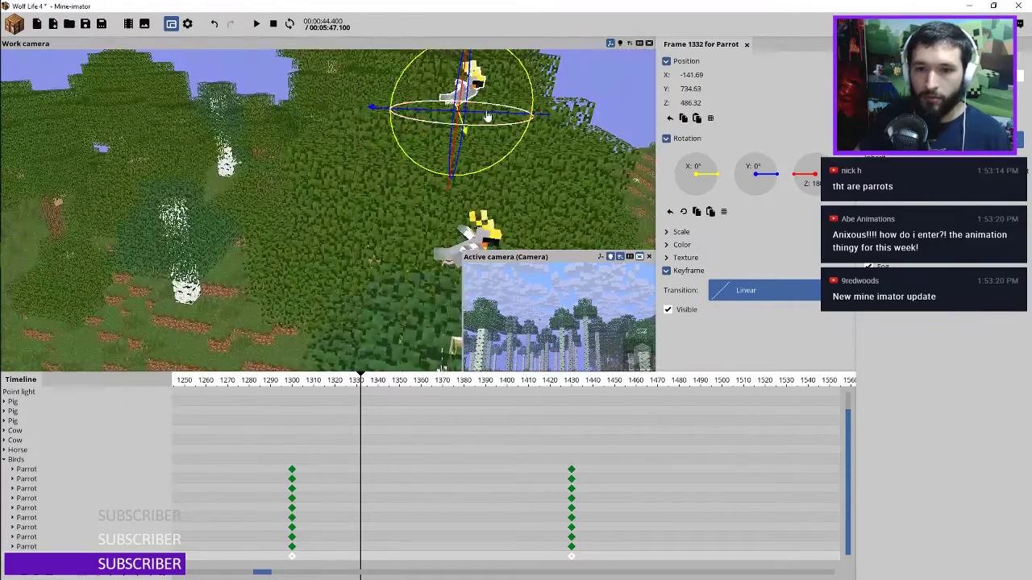
Play back the ten parrots' flight from frame 1300 and return the playhead to just before that frame
{"action": "left_click", "coordinate": [291, 382]}
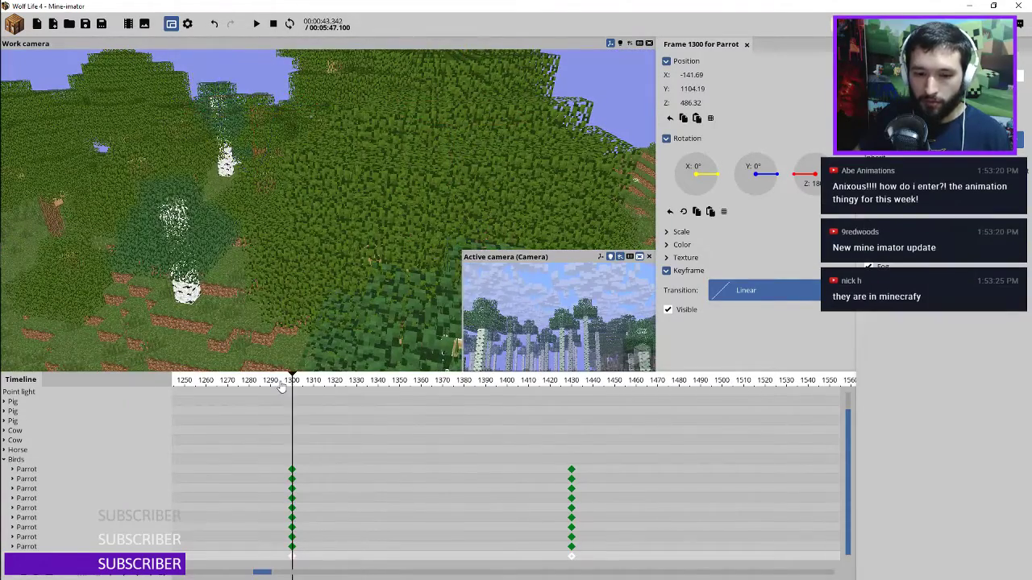
{"action": "key", "text": "space"}
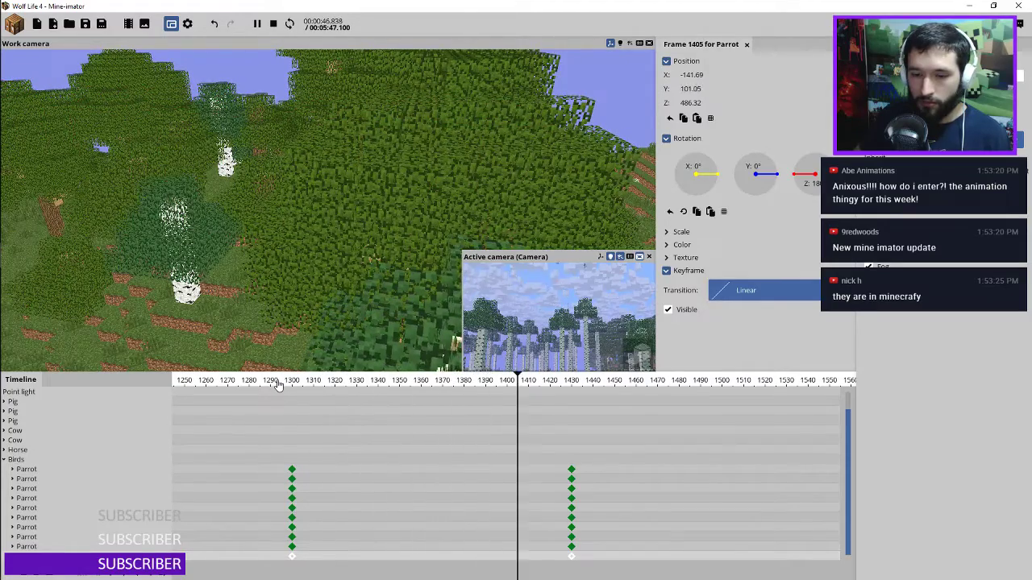
{"action": "left_click", "coordinate": [278, 382]}
Stagger the ten parrots' end keyframes between about frames 1417 and 1448, placing the last parrot's at frame 1448
{"action": "left_click_drag", "start_coordinate": [588, 553], "coordinate": [627, 553]}
{"action": "left_click_drag", "start_coordinate": [569, 538], "coordinate": [558, 487]}
{"action": "left_click_drag", "start_coordinate": [571, 519], "coordinate": [579, 519]}
{"action": "left_click", "coordinate": [571, 471]}
{"action": "left_click_drag", "start_coordinate": [570, 476], "coordinate": [582, 528]}
{"action": "left_click", "coordinate": [565, 479]}
Play back the flock from about frame 1297 to check the staggered flight speeds
{"action": "left_click", "coordinate": [286, 387]}
{"action": "key", "text": "space"}
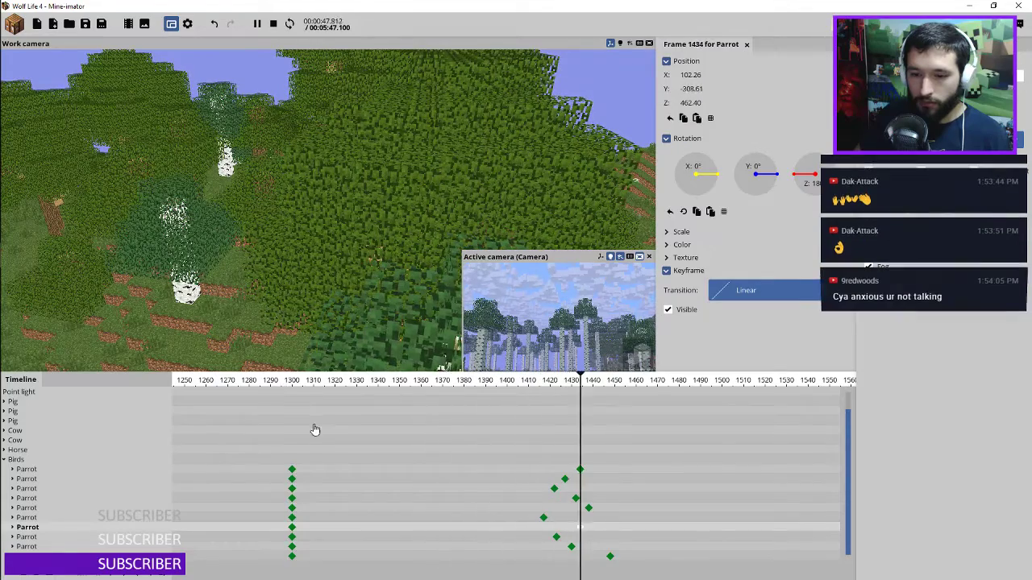
{"action": "key", "text": "space"}
Shift both keyframes of the last parrot sideways to X 28.09, judging its place in the camera view at about frame 1402
{"action": "left_click", "coordinate": [611, 556]}
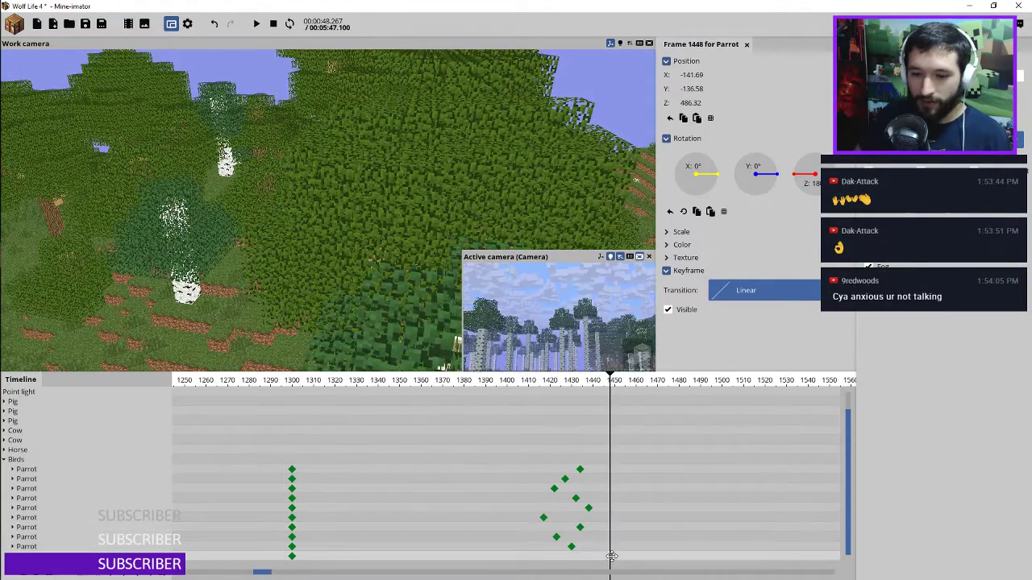
{"action": "left_click_drag", "start_coordinate": [622, 561], "coordinate": [284, 577]}
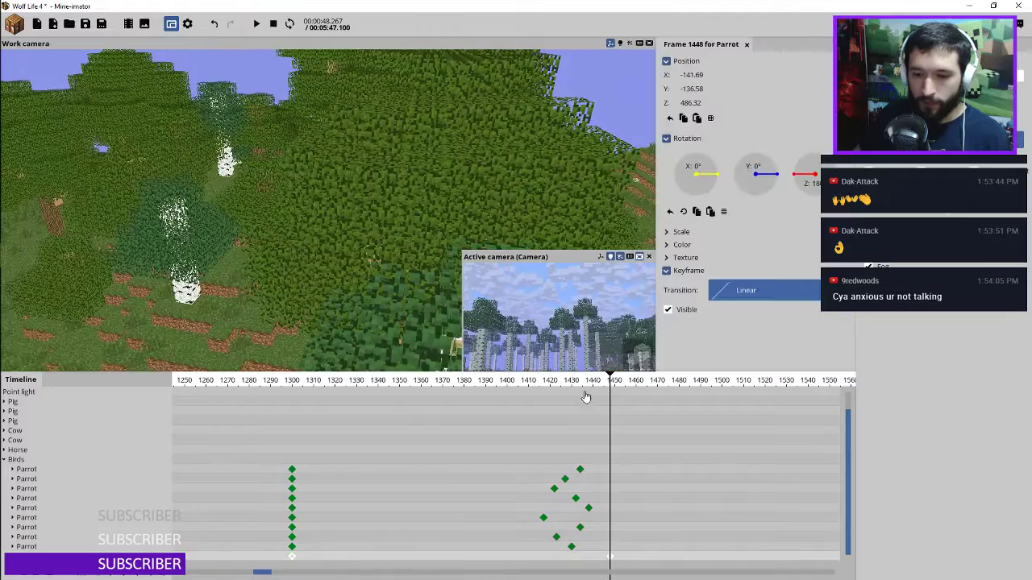
{"action": "left_click_drag", "start_coordinate": [586, 385], "coordinate": [511, 389]}
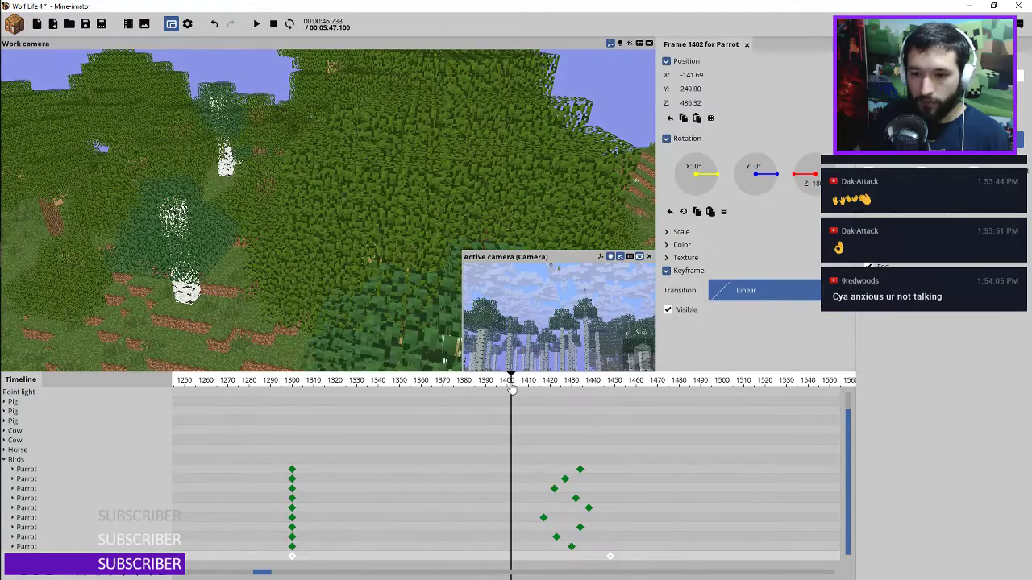
{"action": "left_click_drag", "start_coordinate": [687, 80], "coordinate": [712, 81]}
Play back the flight from about frame 1296 and move the last parrot's end keyframe to frame 1442
{"action": "left_click", "coordinate": [282, 390]}
{"action": "key", "text": "space"}
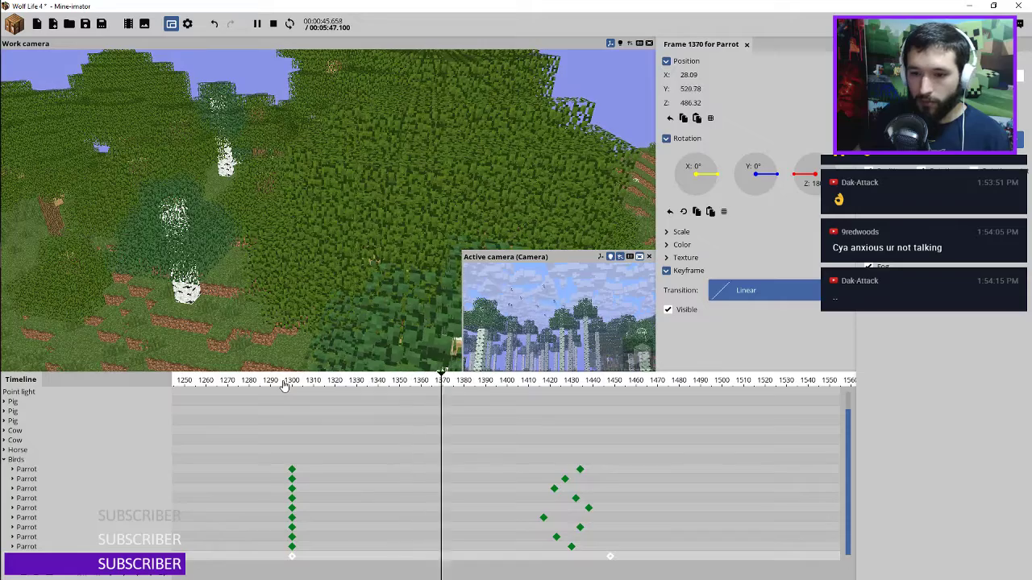
{"action": "key", "text": "space"}
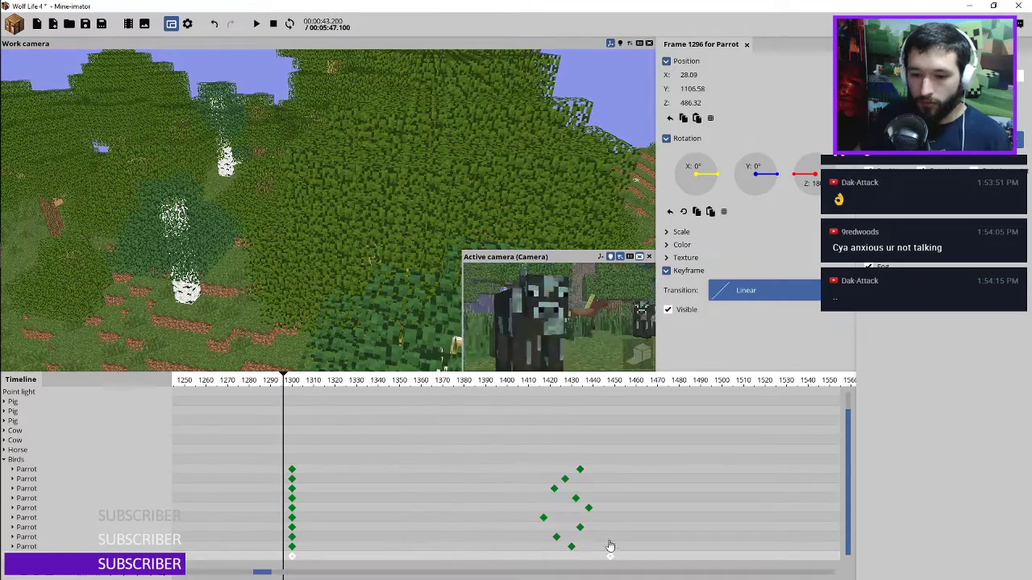
{"action": "left_click", "coordinate": [610, 556]}
{"action": "left_click_drag", "start_coordinate": [610, 556], "coordinate": [596, 557]}
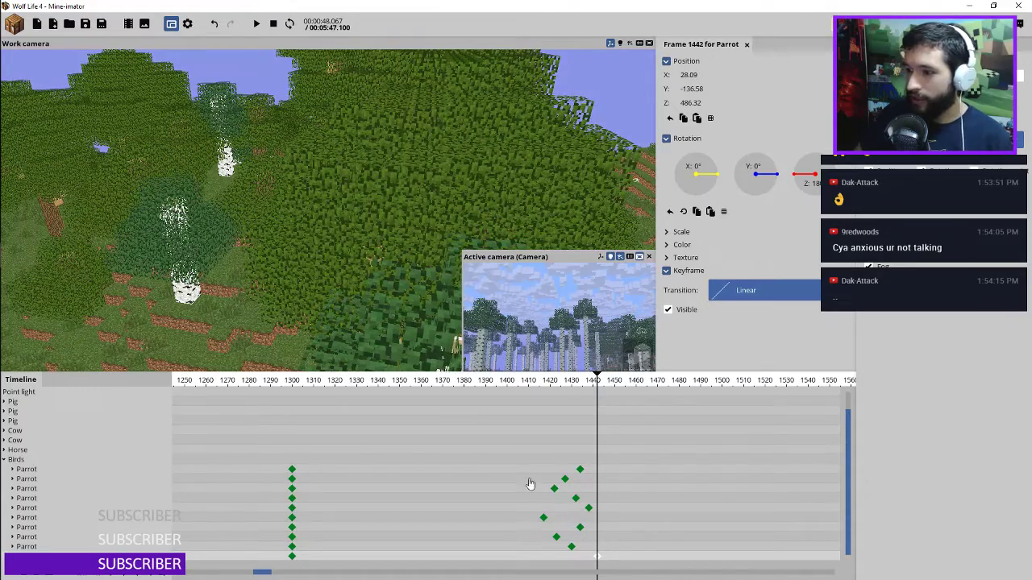
Play back the flock's flight several times from about frame 1295 to examine its motion in the camera view
{"action": "left_click_drag", "start_coordinate": [383, 380], "coordinate": [281, 380]}
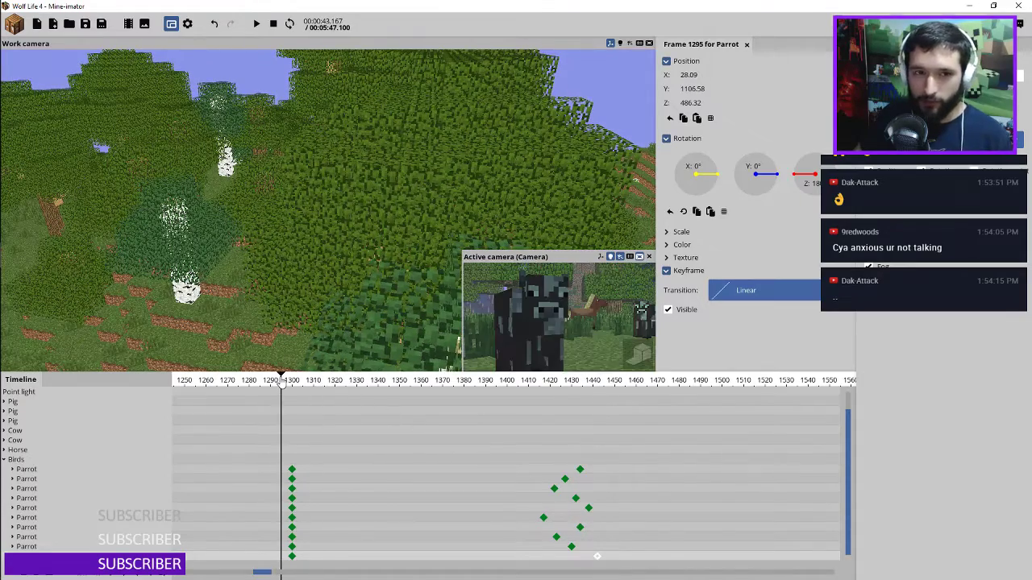
{"action": "key", "text": "space"}
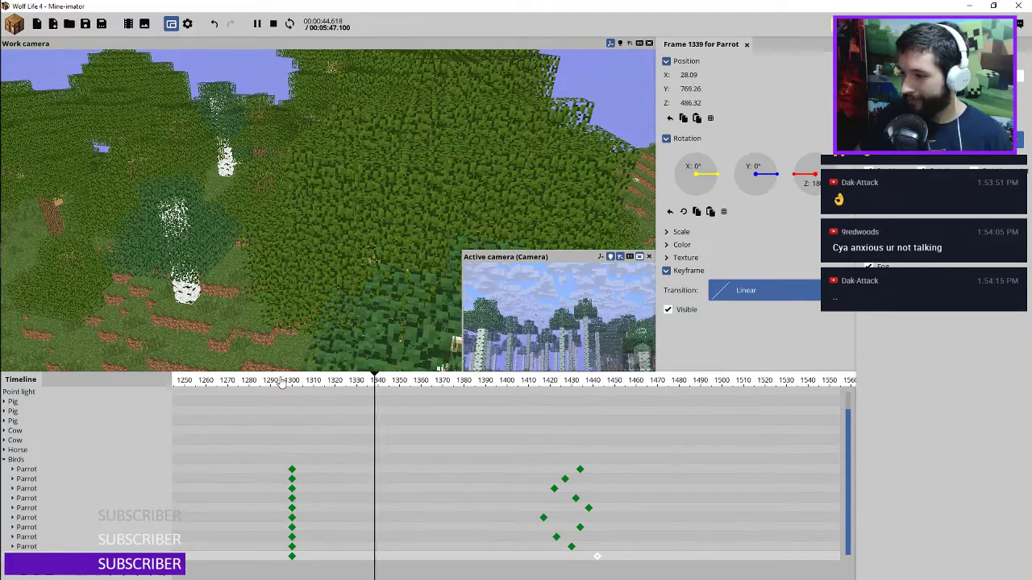
{"action": "key", "text": "space"}
{"action": "key", "text": "space"}
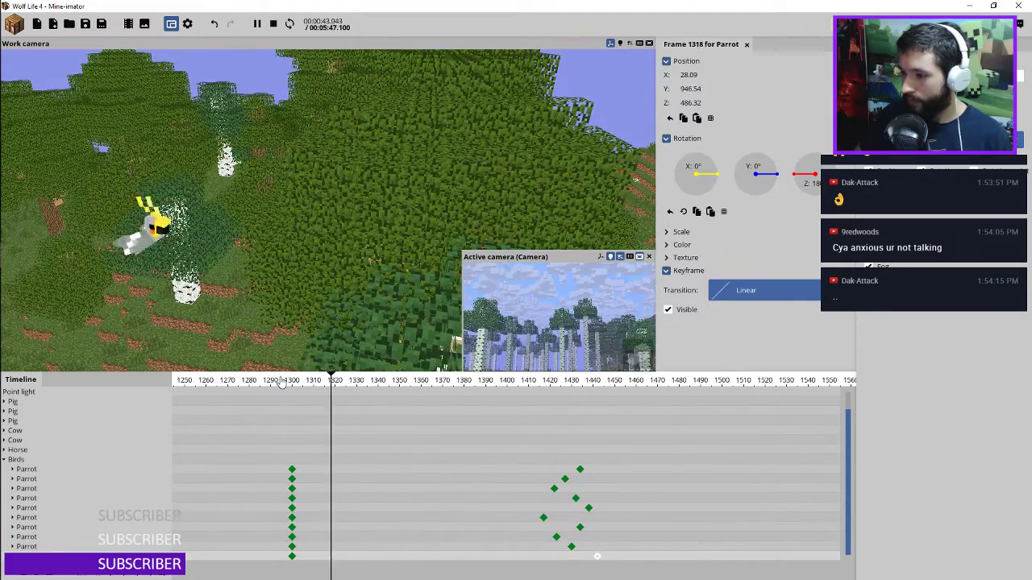
{"action": "key", "text": "space"}
{"action": "key", "text": "space"}
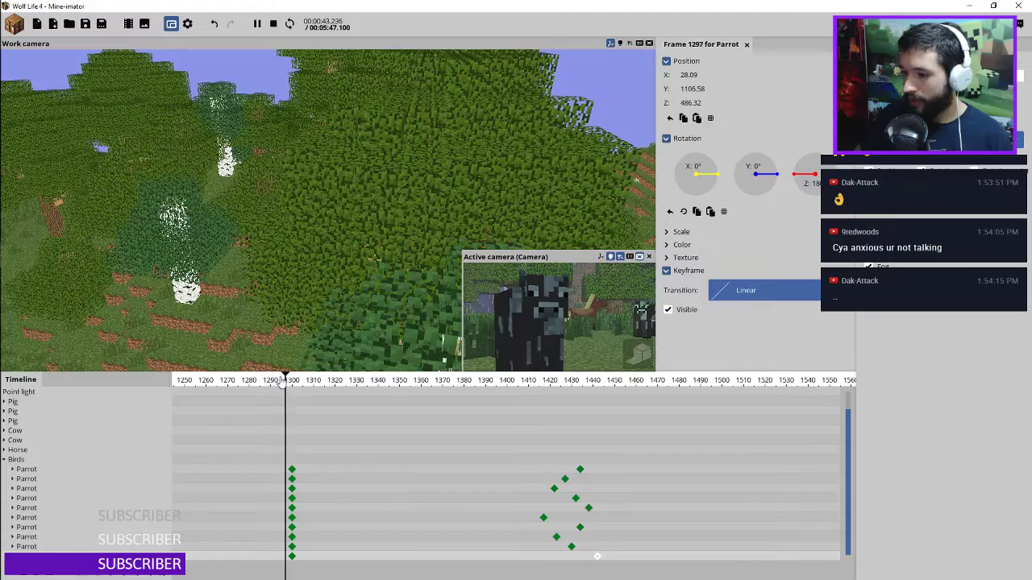
{"action": "key", "text": "space"}
{"action": "key", "text": "space"}
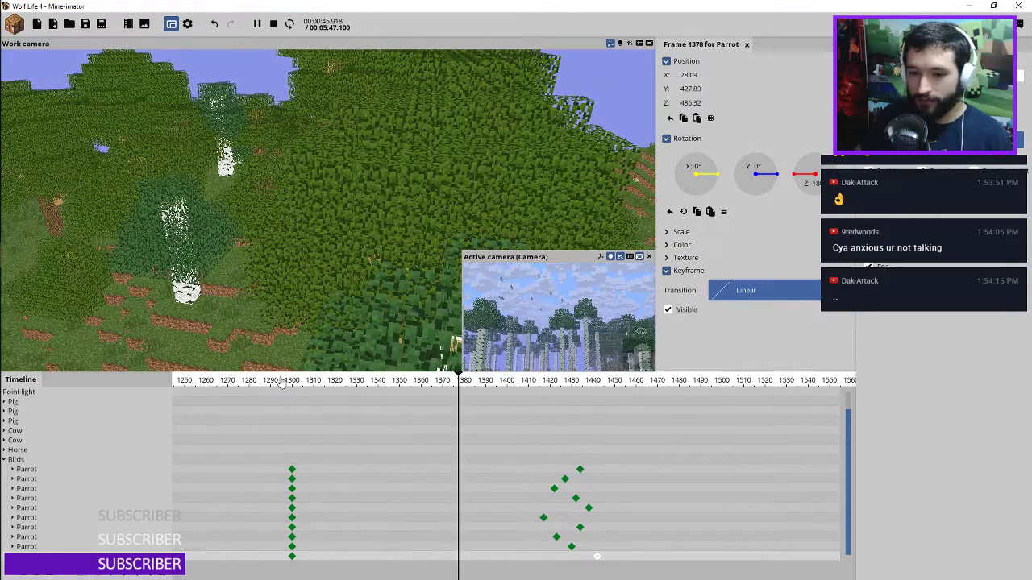
{"action": "left_click", "coordinate": [282, 382]}
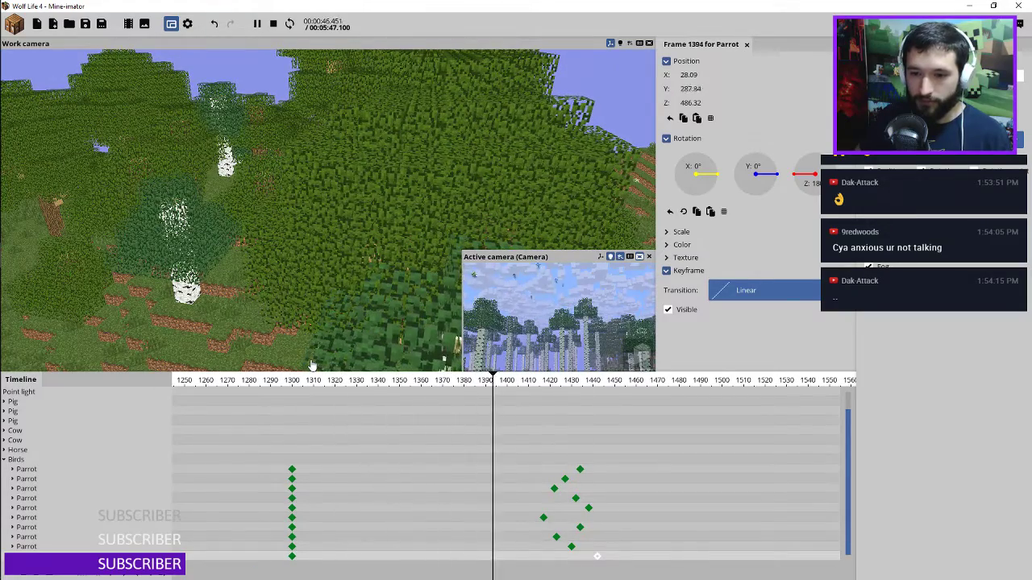
{"action": "key", "text": "space"}
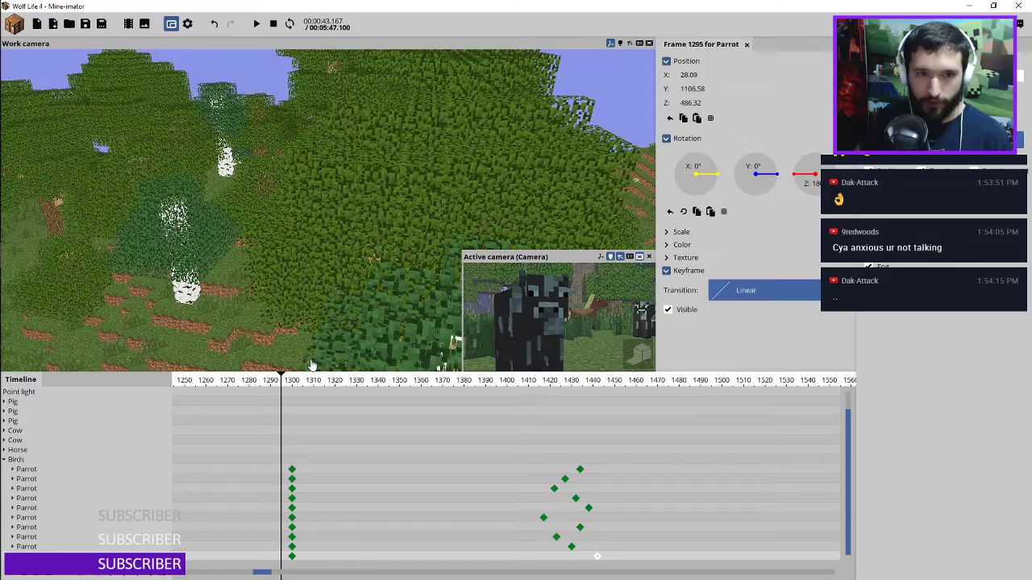
{"action": "key", "text": "space"}
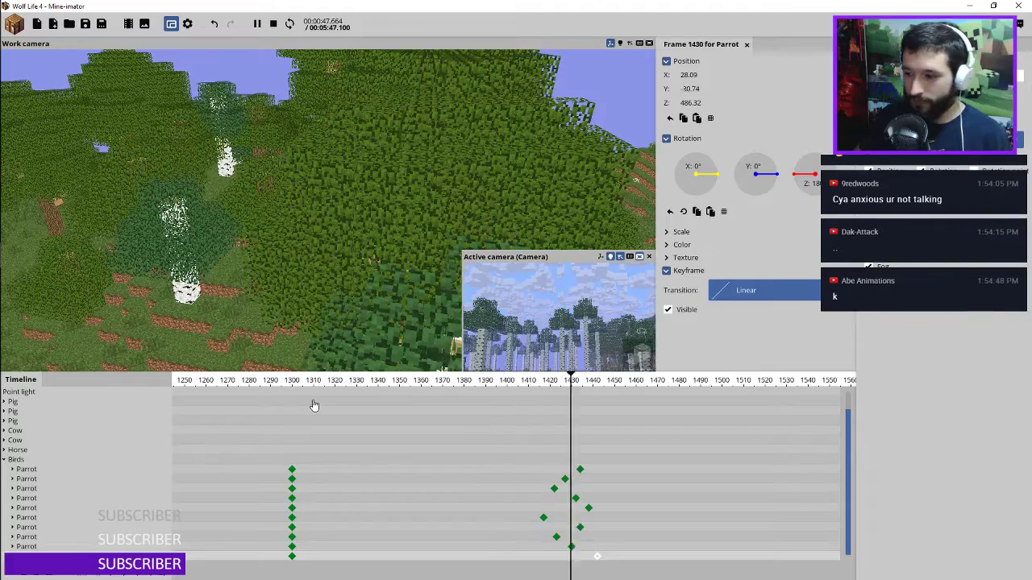
{"action": "key", "text": "space"}
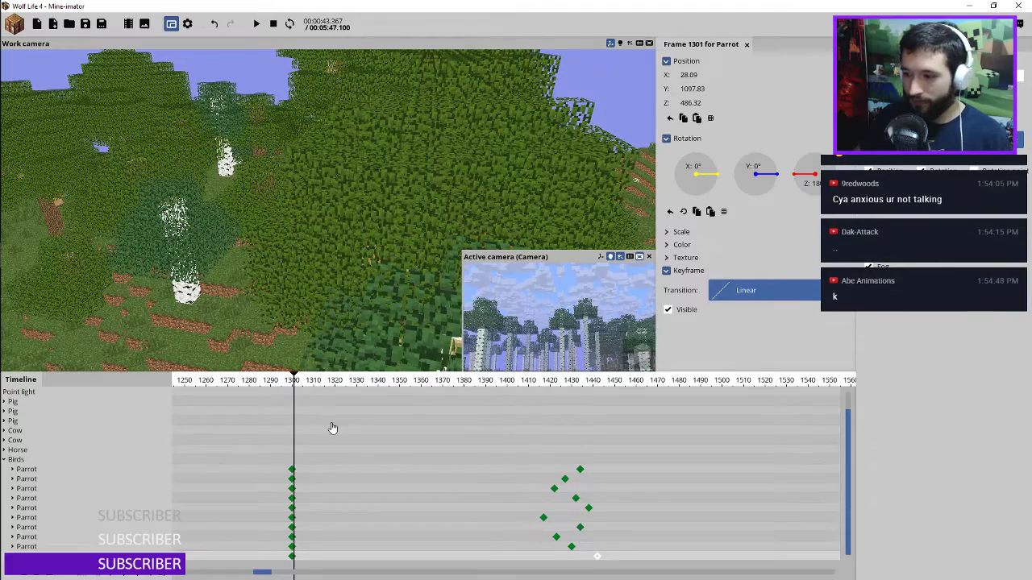
Vary the last parrot's height with new keyframes at about Z 460.29 on frame 1330 and Z 502.16 on frame 1378
{"action": "left_click", "coordinate": [360, 558]}
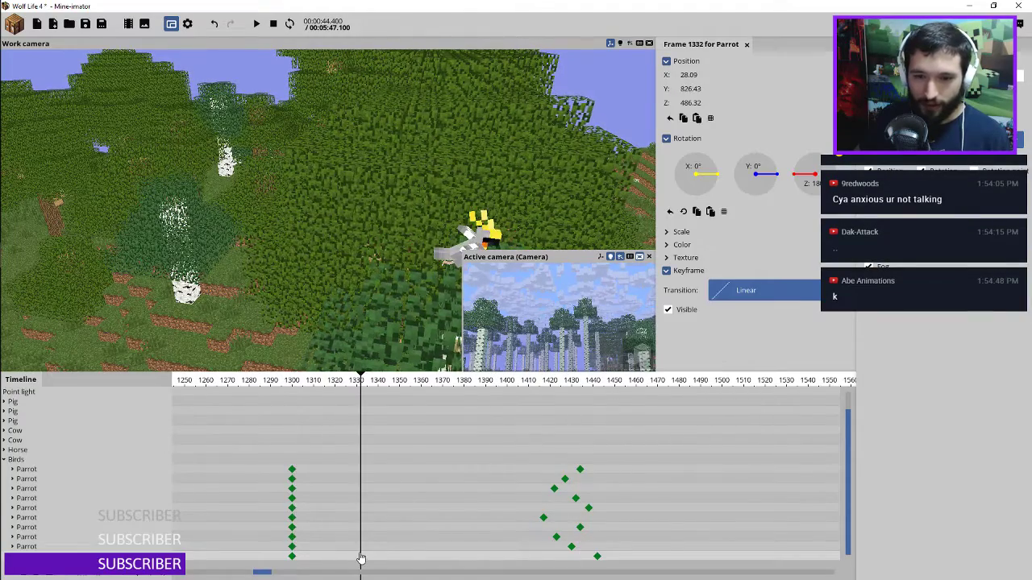
{"action": "left_click", "coordinate": [357, 559]}
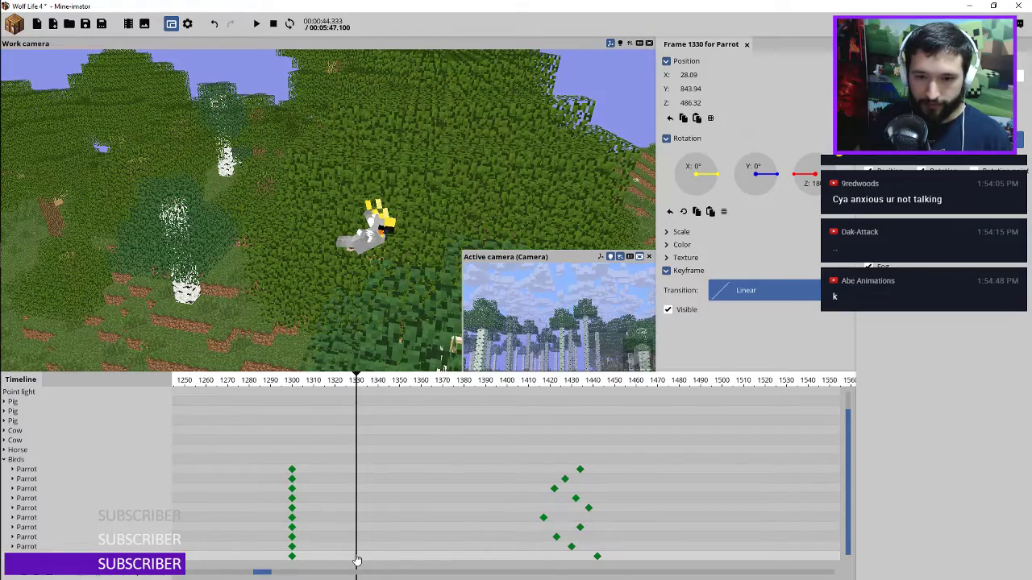
{"action": "right_click_drag", "start_coordinate": [357, 307], "coordinate": [329, 290]}
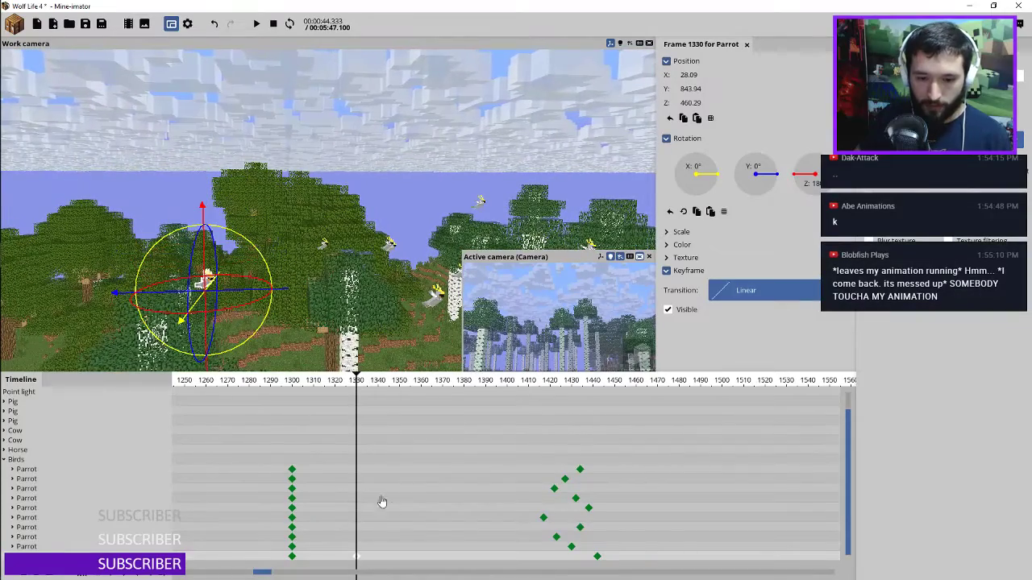
{"action": "left_click", "coordinate": [460, 562]}
{"action": "right_click_drag", "start_coordinate": [321, 307], "coordinate": [341, 173]}
{"action": "left_click_drag", "start_coordinate": [342, 173], "coordinate": [341, 156]}
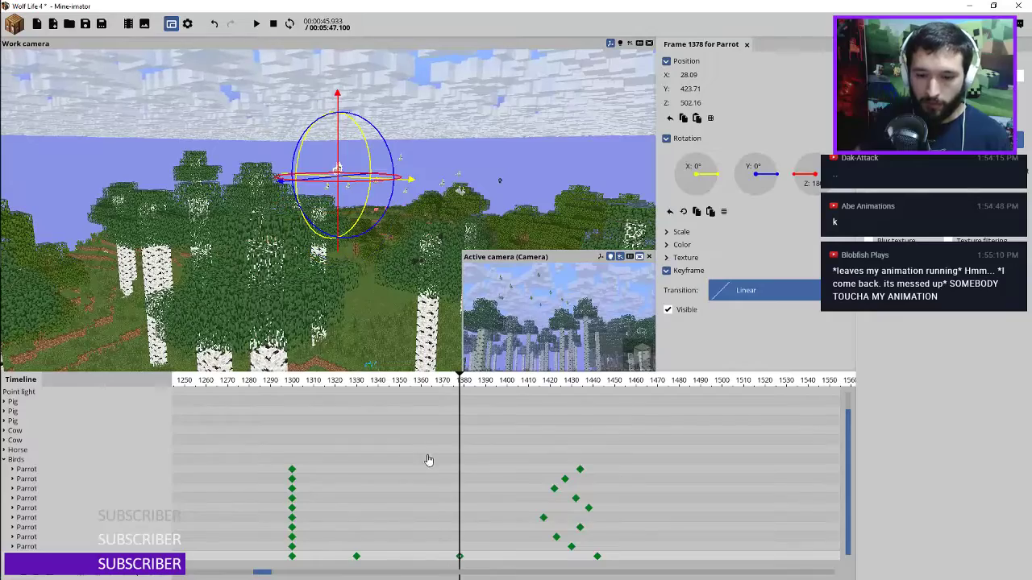
Vary the fifth parrot's height with new keyframes at about Z 496.02 on frame 1343 and Z 445.62 on frame 1390
{"action": "left_click", "coordinate": [365, 509]}
{"action": "left_click", "coordinate": [385, 515]}
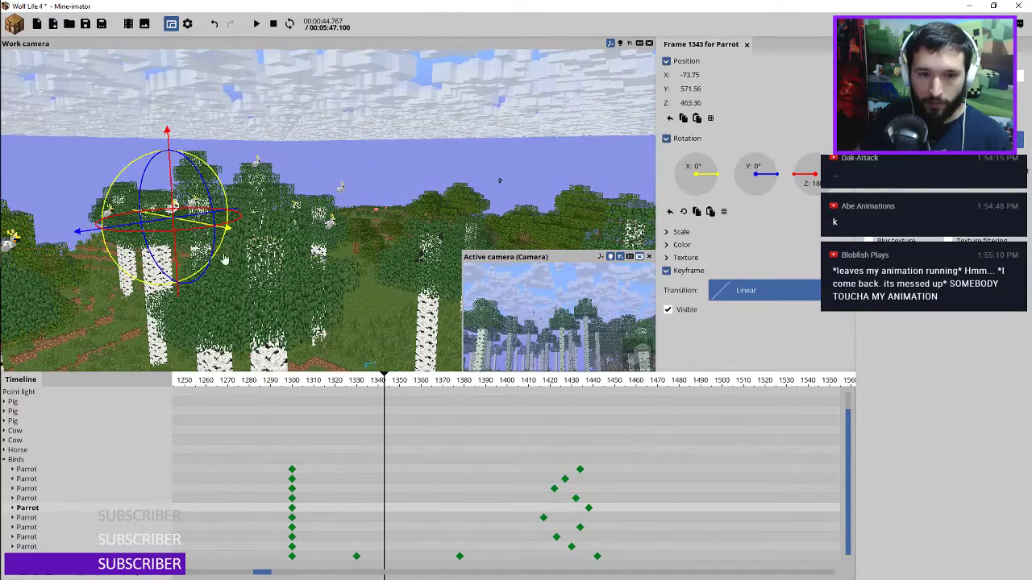
{"action": "left_click", "coordinate": [485, 509]}
{"action": "left_click_drag", "start_coordinate": [372, 161], "coordinate": [393, 176]}
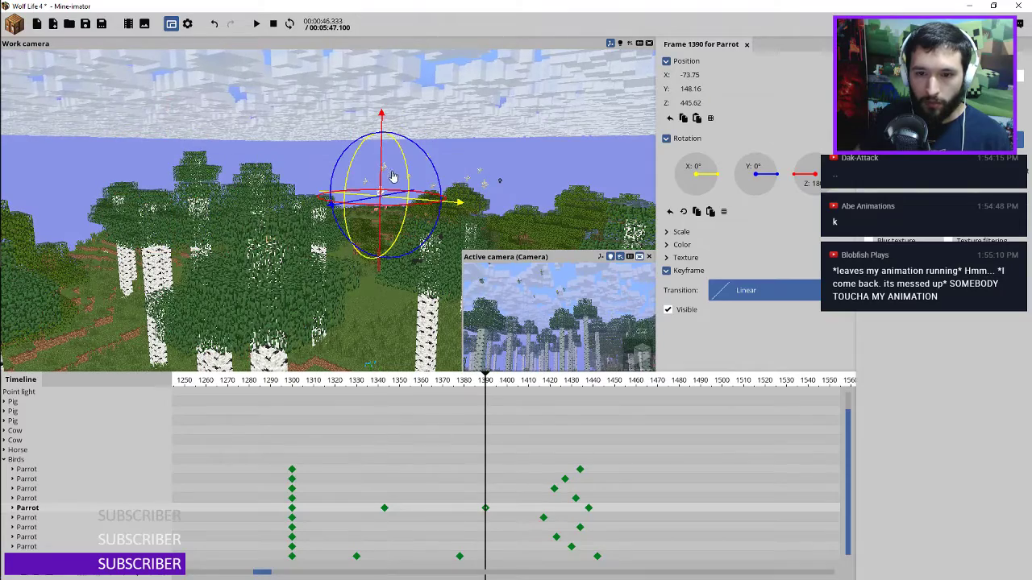
Vary the second parrot's height with keyframes at about Z 496.66 on frame 1325, Z 448.25 on frame 1370 and Z 495.72 on frame 1401
{"action": "left_click", "coordinate": [394, 483]}
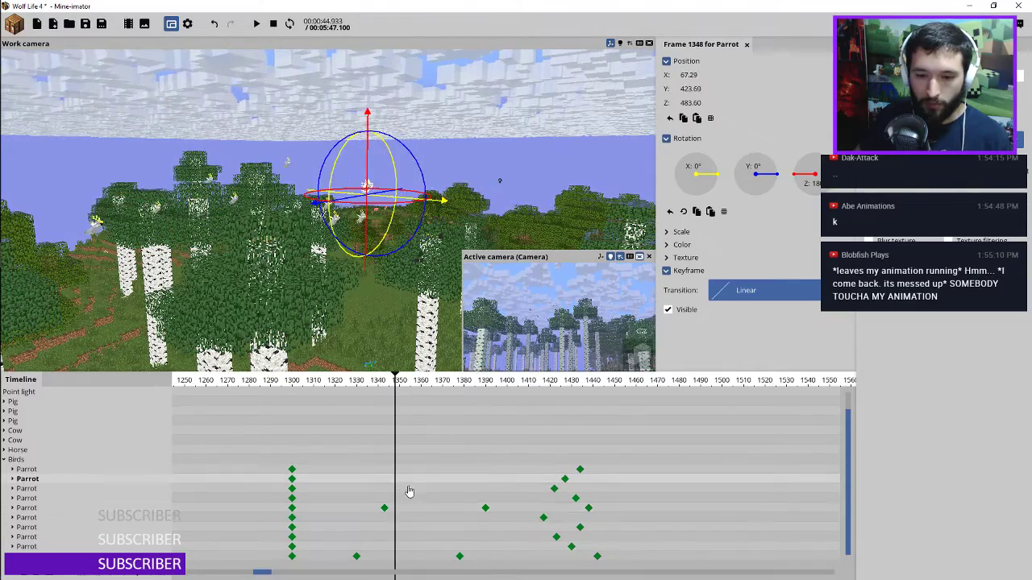
{"action": "left_click", "coordinate": [345, 481]}
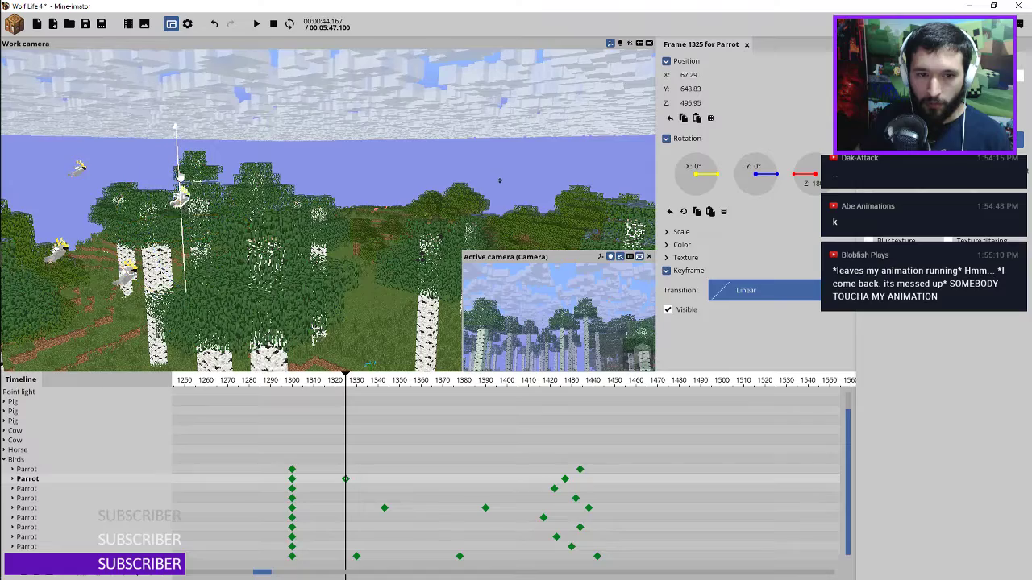
{"action": "left_click", "coordinate": [441, 483]}
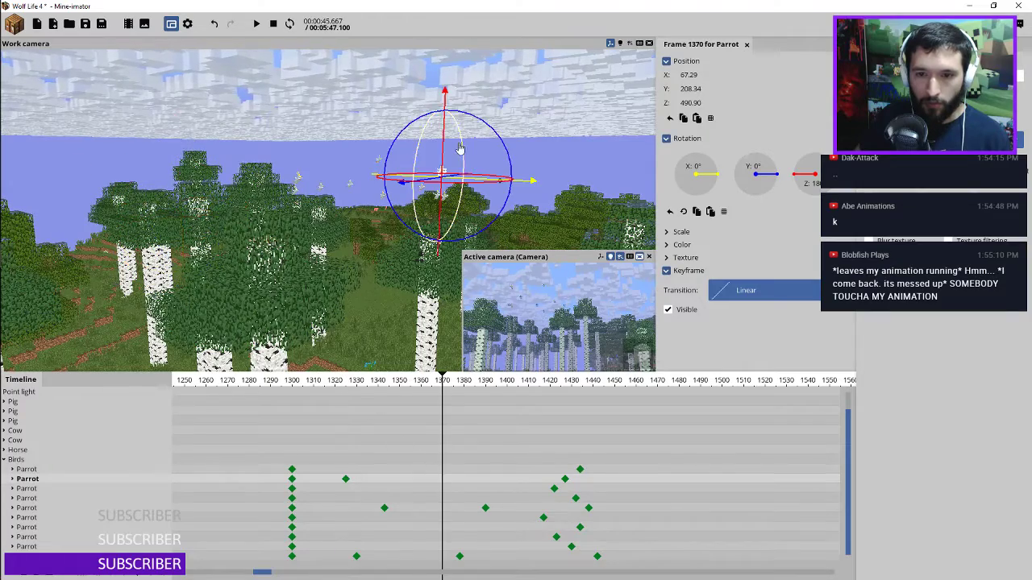
{"action": "left_click_drag", "start_coordinate": [448, 149], "coordinate": [455, 199]}
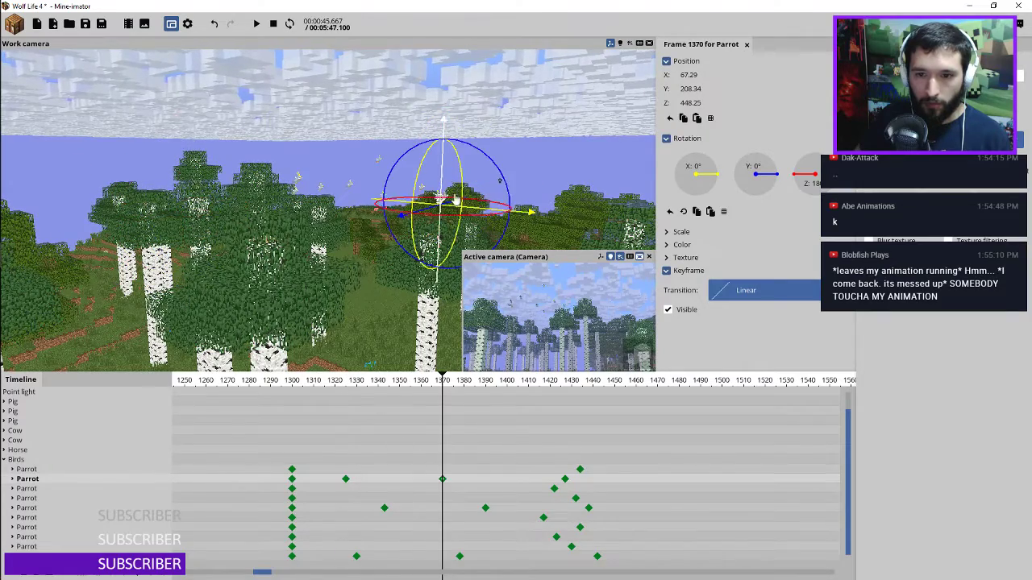
{"action": "left_click", "coordinate": [509, 482]}
{"action": "left_click_drag", "start_coordinate": [502, 170], "coordinate": [498, 144]}
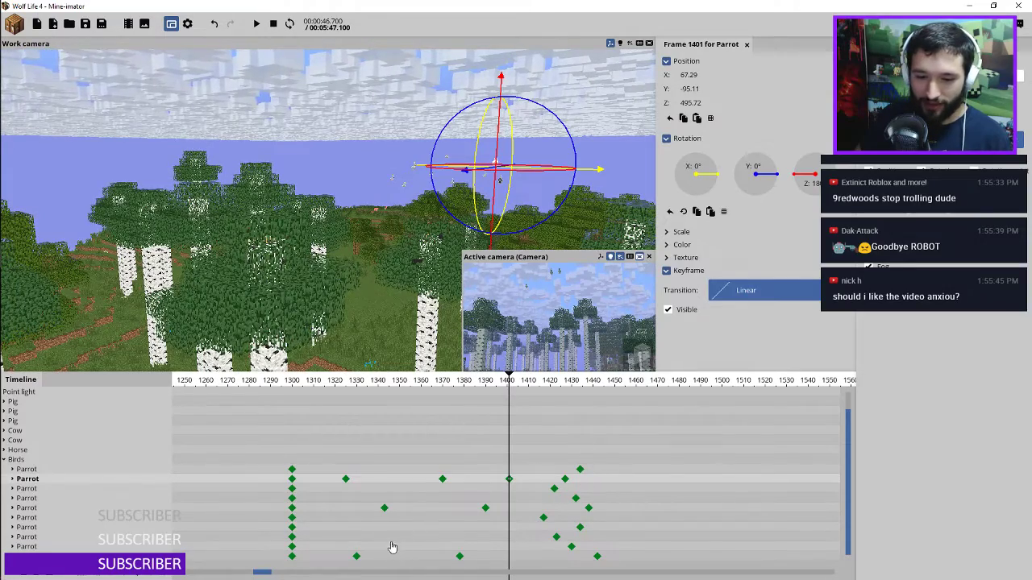
Vary the eighth parrot's height with new keyframes at about Z 482.88 on frame 1334 and Z 457.48 on frame 1385
{"action": "left_click", "coordinate": [354, 540]}
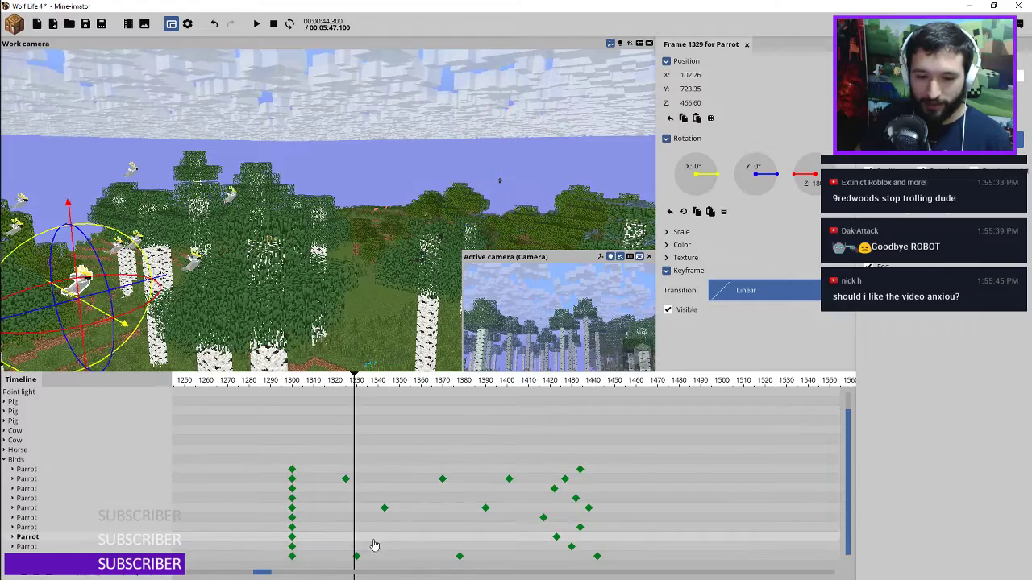
{"action": "left_click", "coordinate": [364, 541]}
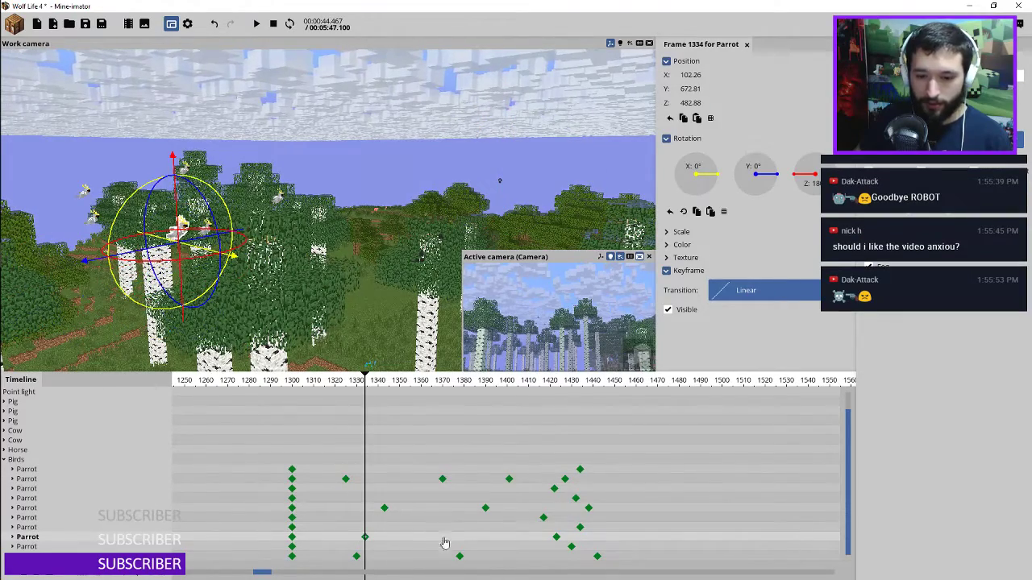
{"action": "left_click", "coordinate": [468, 542]}
{"action": "left_click", "coordinate": [475, 542]}
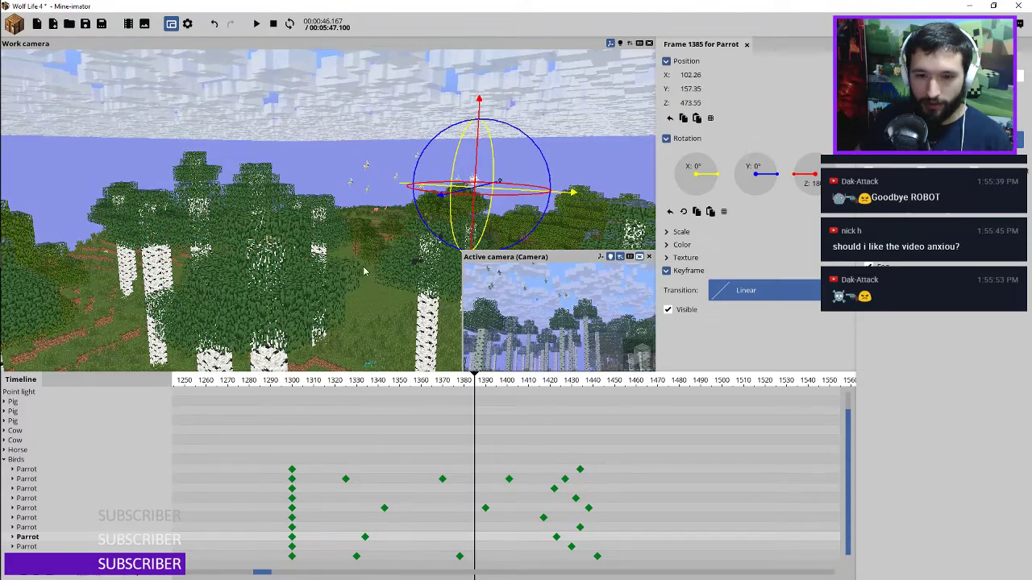
{"action": "left_click_drag", "start_coordinate": [477, 171], "coordinate": [484, 187]}
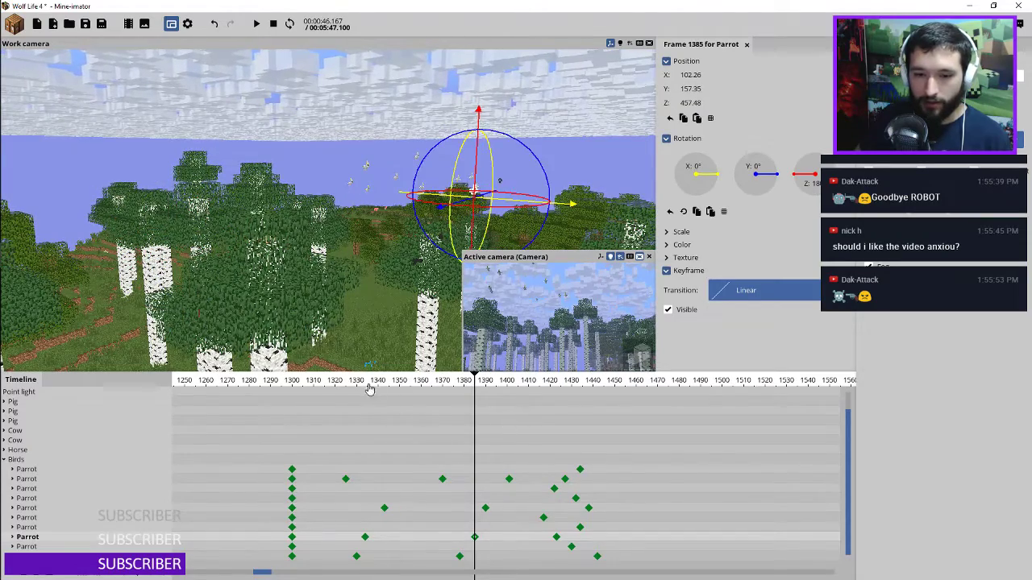
Play back the flock's flight repeatedly and examine the fifth parrot's rise and fall around its frame 1300 and 1343 keyframes
{"action": "left_click", "coordinate": [271, 381]}
{"action": "key", "text": "space"}
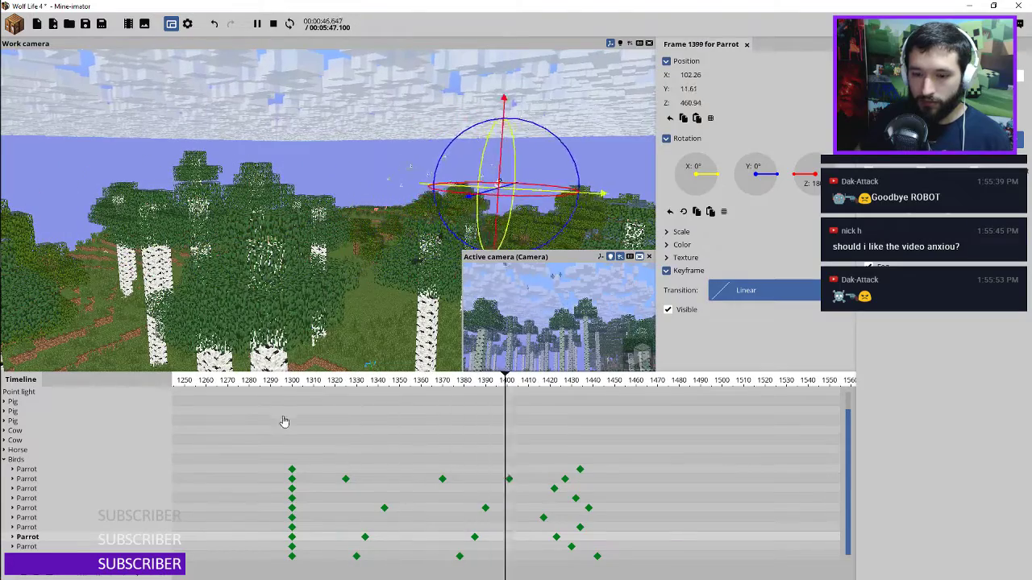
{"action": "key", "text": "space"}
{"action": "key", "text": "space"}
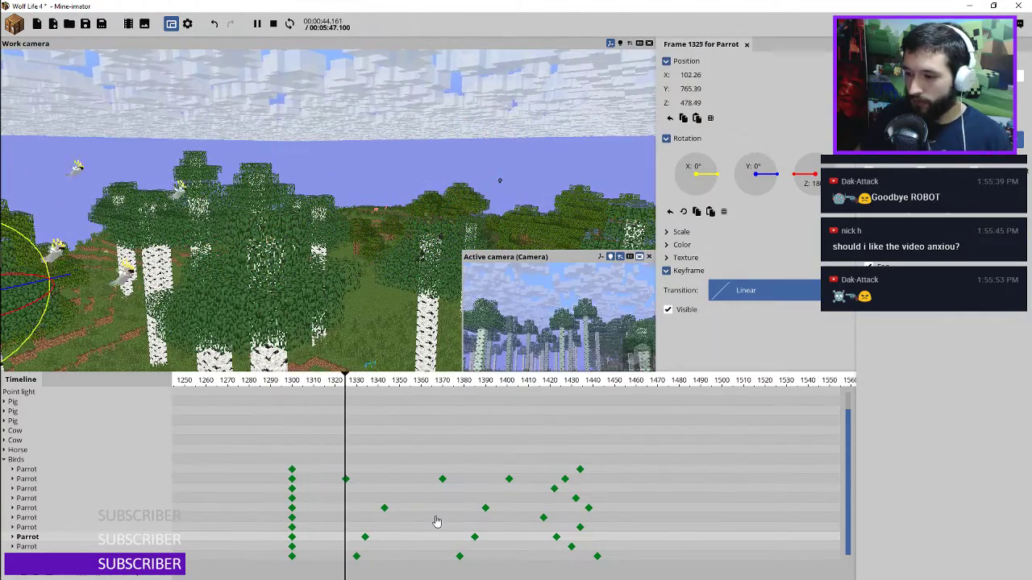
{"action": "key", "text": "space"}
{"action": "left_click", "coordinate": [384, 511]}
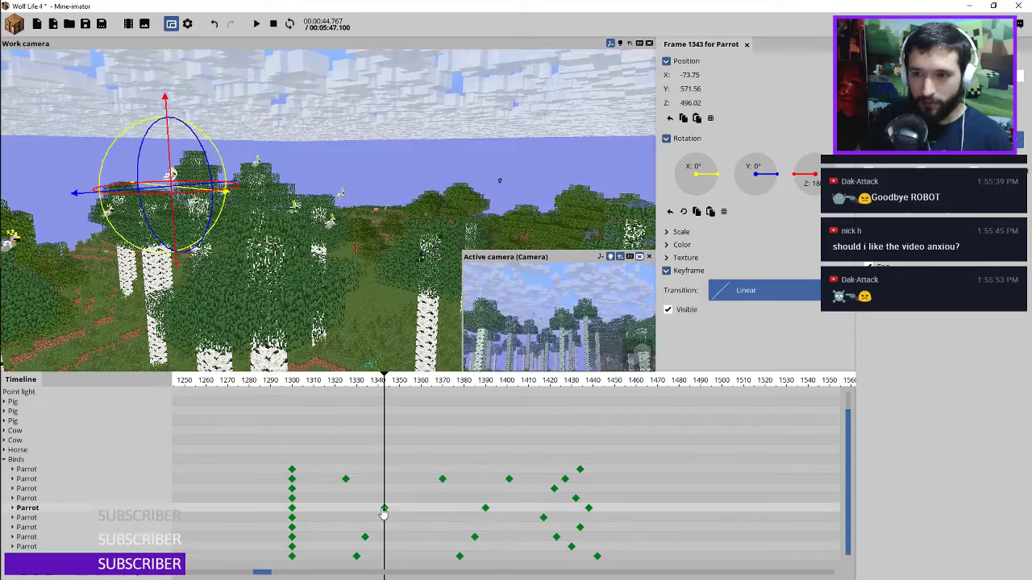
{"action": "left_click", "coordinate": [291, 509]}
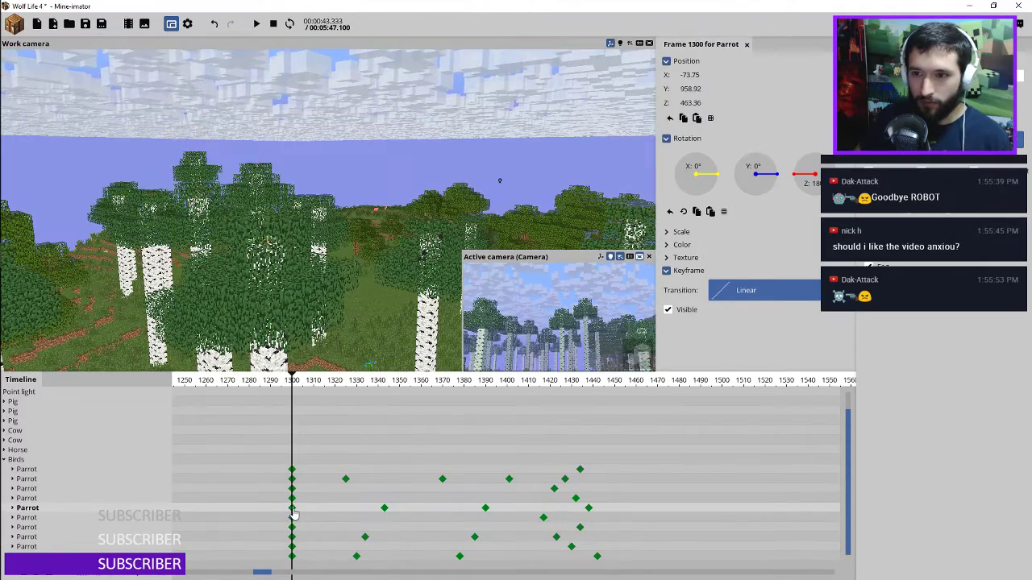
{"action": "left_click", "coordinate": [384, 511]}
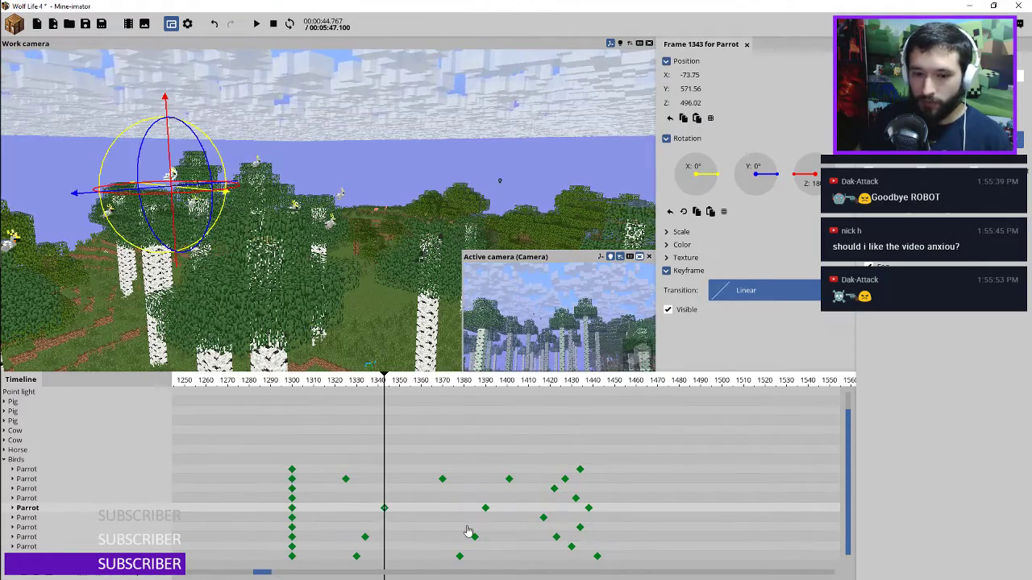
{"action": "key", "text": "space"}
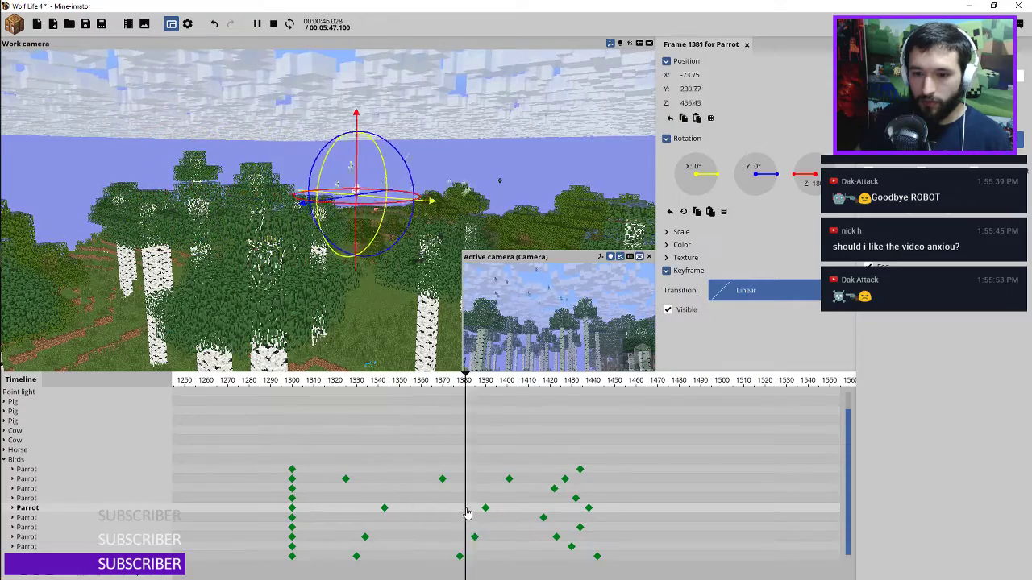
{"action": "key", "text": "space"}
{"action": "key", "text": "space"}
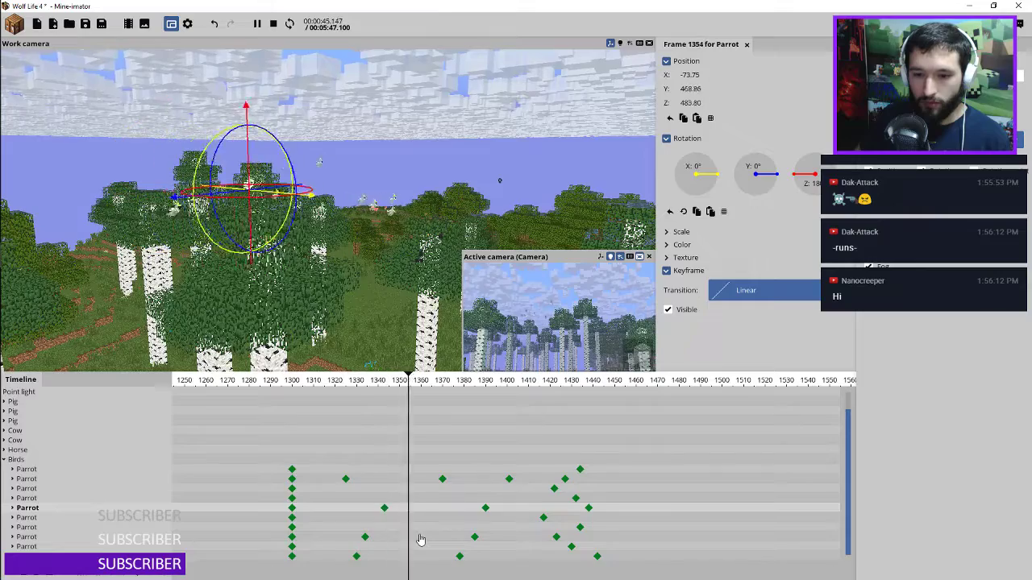
{"action": "key", "text": "space"}
Raise the second parrot's frame 1370 keyframe to about Z 468.99 and play back its flight from frame 1325
{"action": "left_click", "coordinate": [345, 480]}
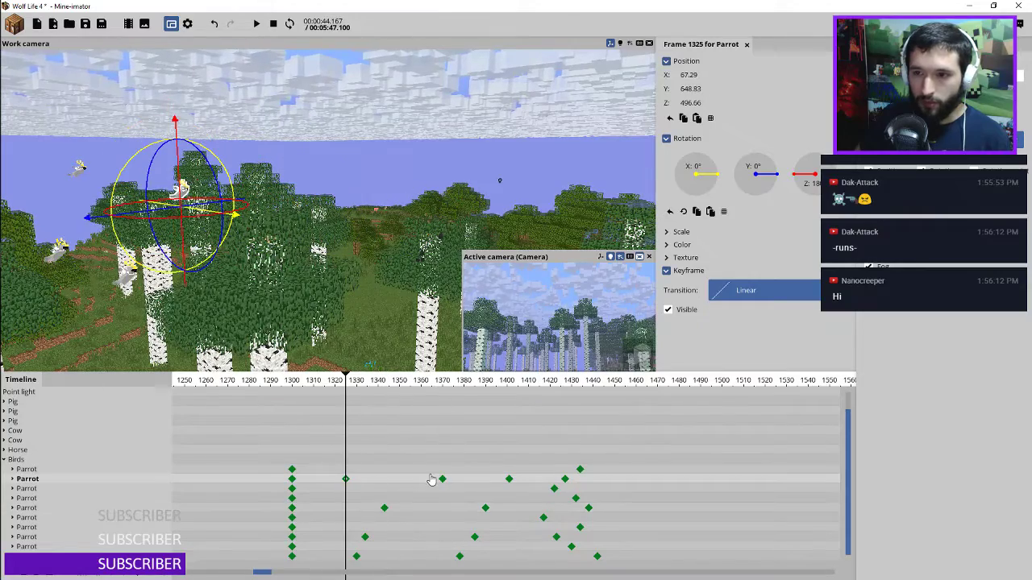
{"action": "left_click", "coordinate": [442, 480]}
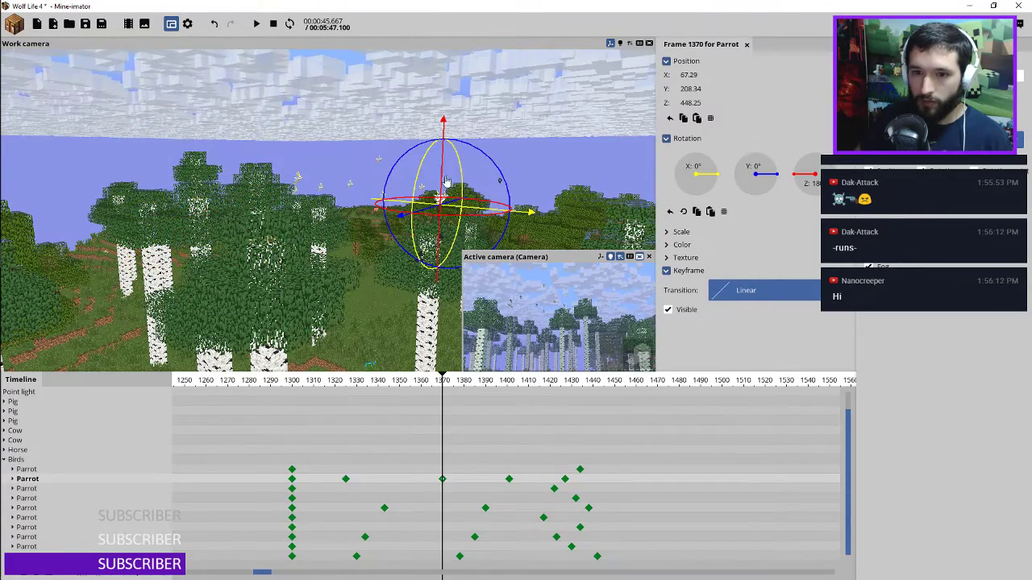
{"action": "left_click_drag", "start_coordinate": [446, 179], "coordinate": [439, 163]}
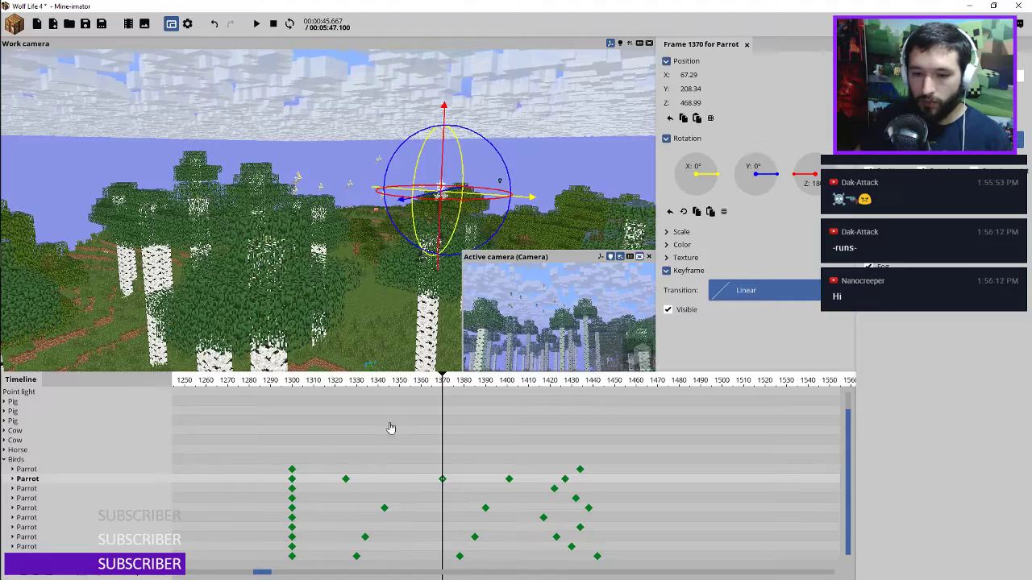
{"action": "left_click", "coordinate": [346, 480]}
{"action": "key", "text": "space"}
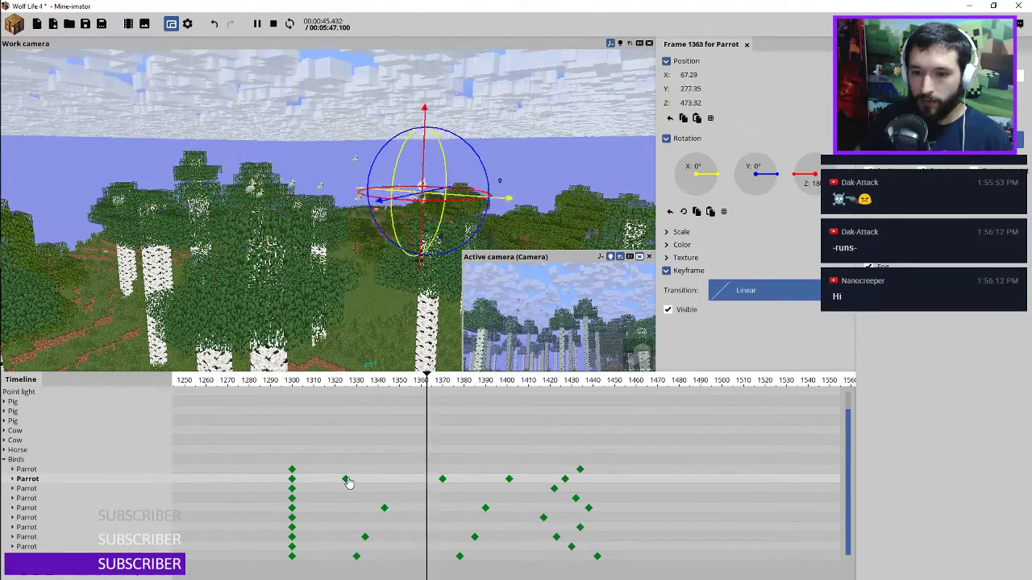
{"action": "key", "text": "space"}
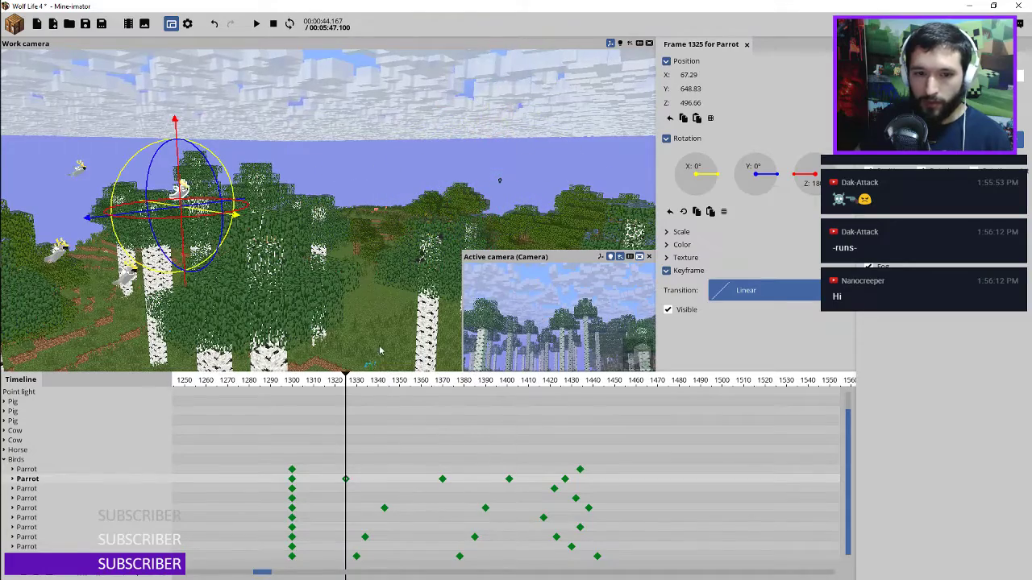
Shift both keyframes of the seventh parrot sideways to X 90.58, judging its place in the camera view at frame 1391
{"action": "left_click_drag", "start_coordinate": [380, 351], "coordinate": [272, 228]}
{"action": "left_click", "coordinate": [268, 187]}
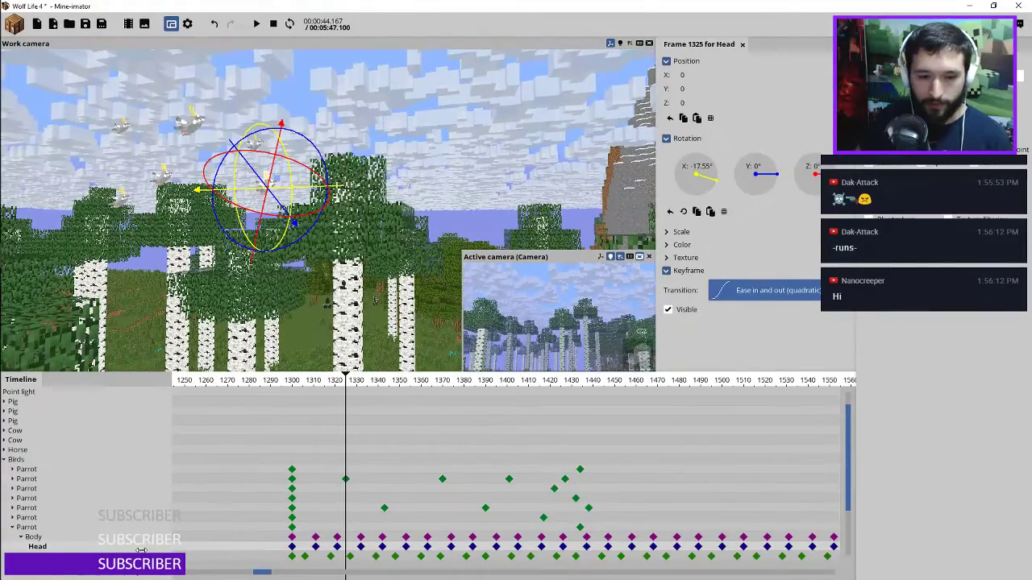
{"action": "left_click", "coordinate": [13, 528]}
{"action": "left_click", "coordinate": [26, 528]}
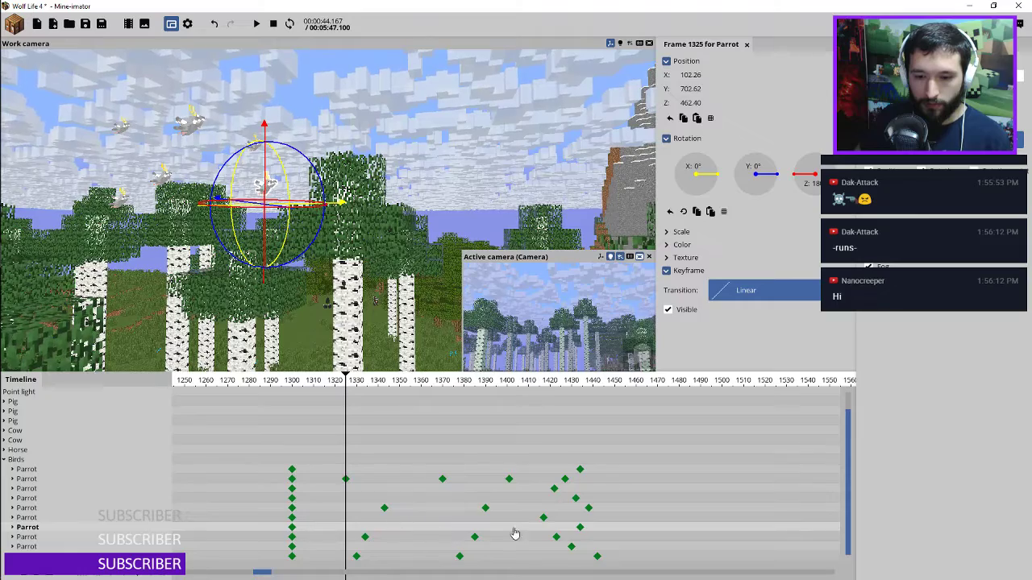
{"action": "left_click_drag", "start_coordinate": [594, 533], "coordinate": [282, 526]}
{"action": "left_click_drag", "start_coordinate": [417, 385], "coordinate": [487, 384]}
{"action": "left_click_drag", "start_coordinate": [492, 182], "coordinate": [485, 180]}
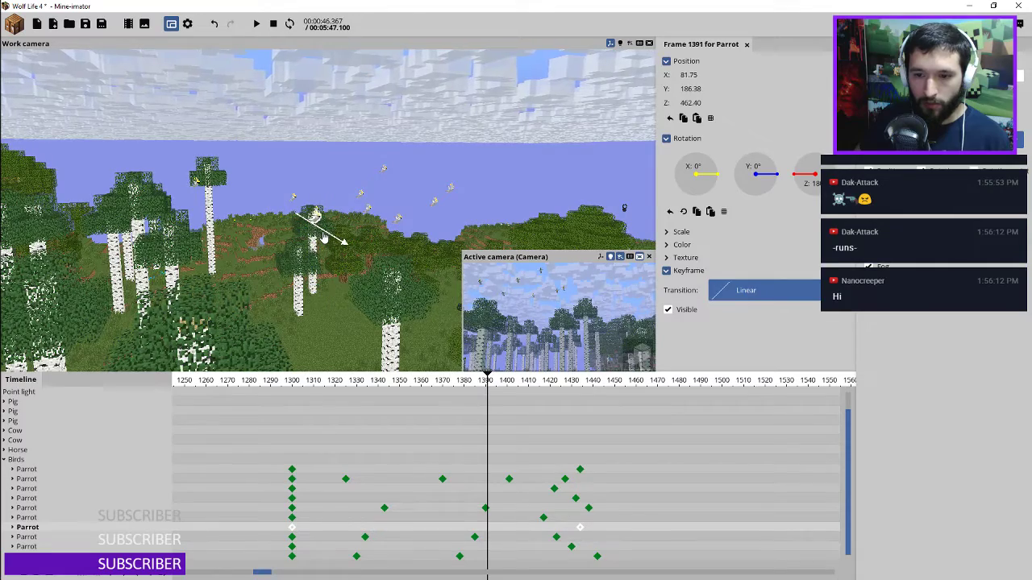
{"action": "left_click_drag", "start_coordinate": [324, 237], "coordinate": [400, 235]}
Play back the flock several times from about frame 1298 to examine the parrots' spacing in the camera view
{"action": "left_click", "coordinate": [292, 382]}
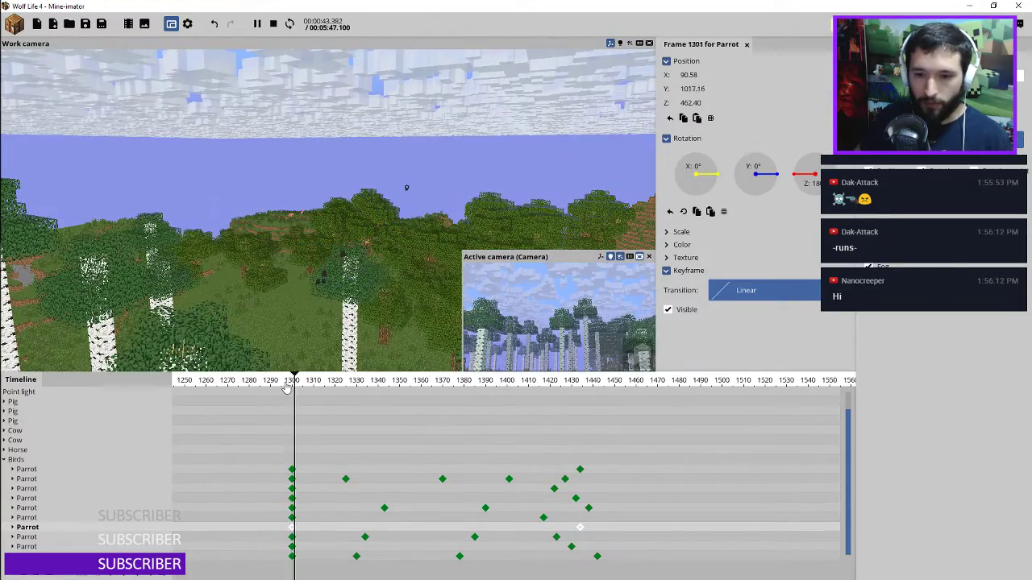
{"action": "key", "text": "space"}
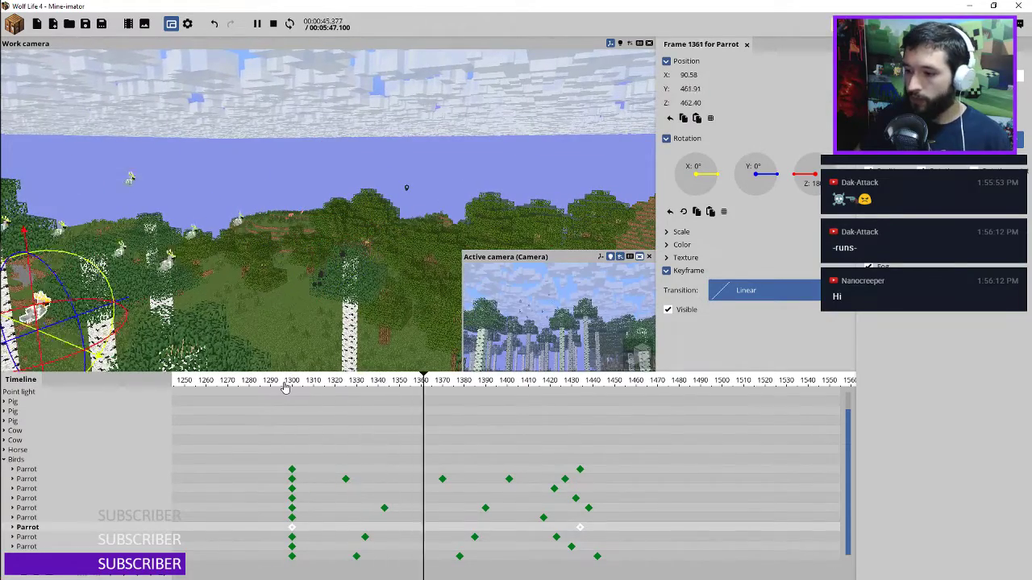
{"action": "left_click", "coordinate": [284, 386]}
{"action": "left_click", "coordinate": [284, 387]}
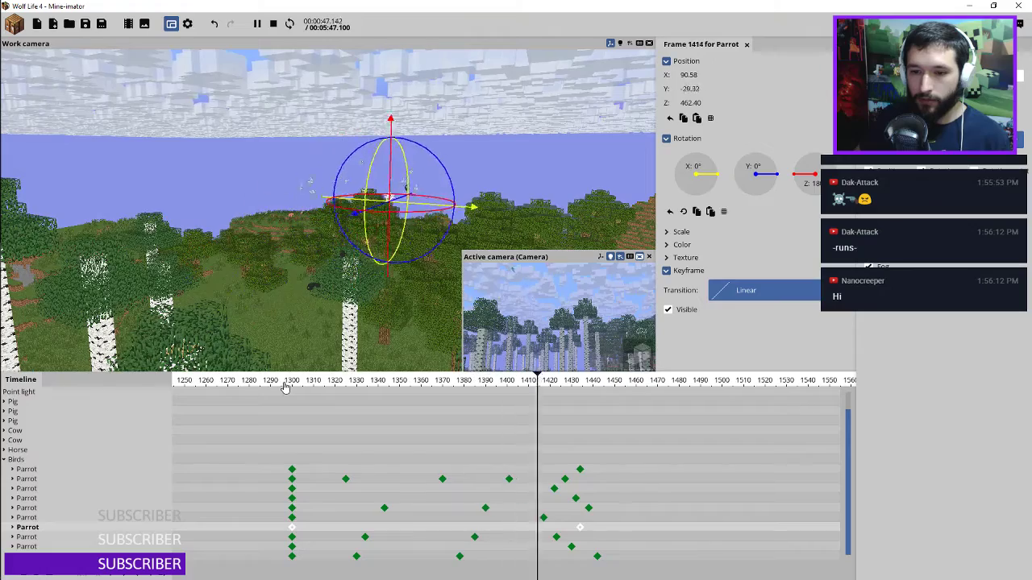
{"action": "left_click", "coordinate": [284, 387]}
{"action": "key", "text": "space"}
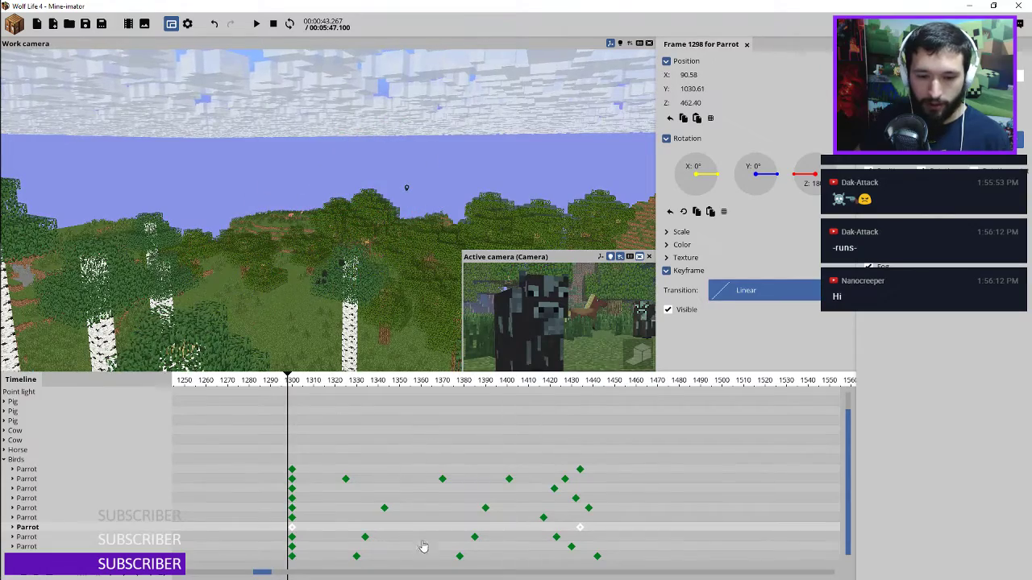
{"action": "left_click_drag", "start_coordinate": [620, 562], "coordinate": [288, 558]}
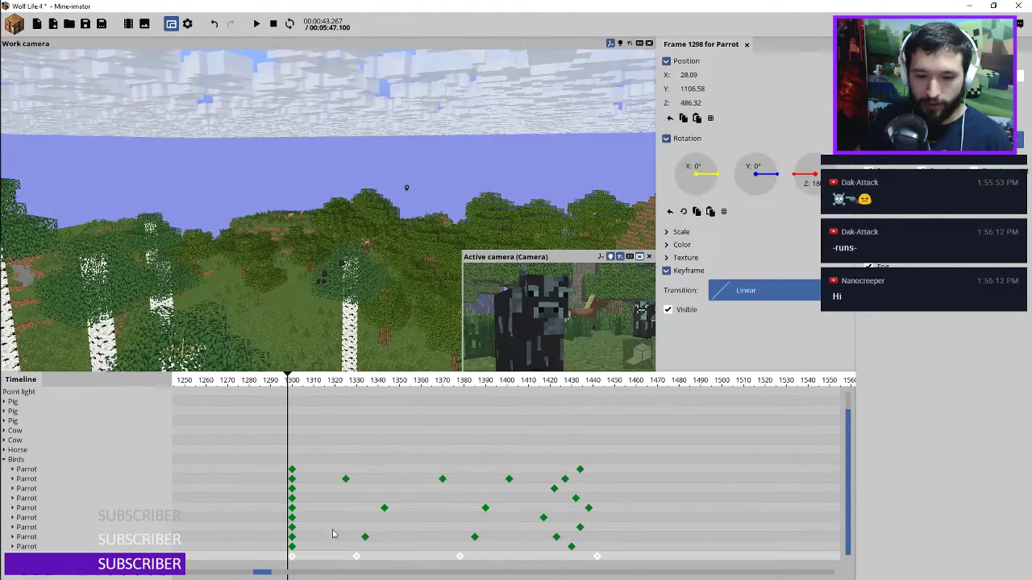
{"action": "right_click_drag", "start_coordinate": [335, 221], "coordinate": [415, 222]}
{"action": "right_click_drag", "start_coordinate": [364, 198], "coordinate": [339, 184]}
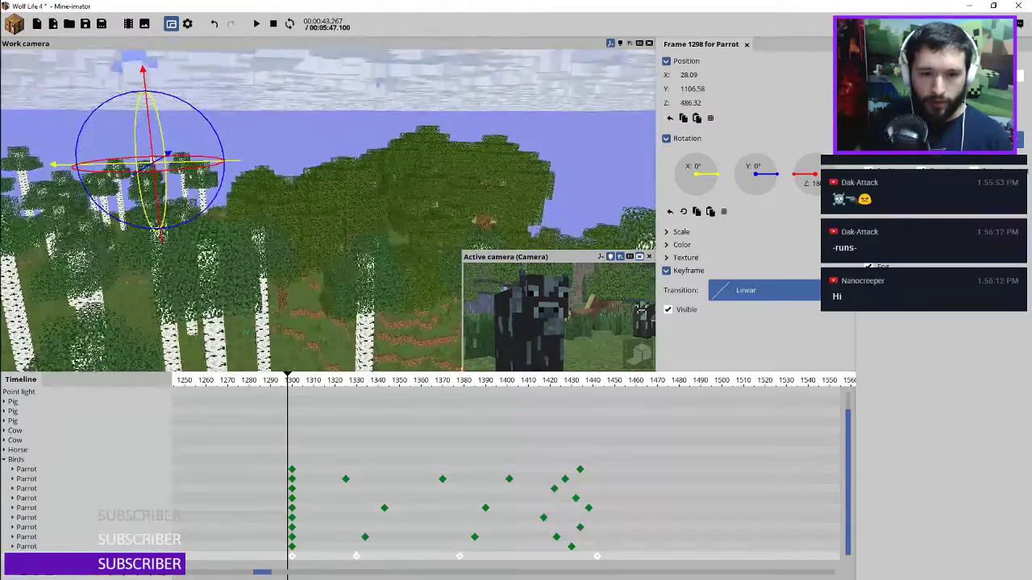
Shift both keyframes of the ninth parrot along its flight path to start at Y 1085.56 and play back the flock
{"action": "left_click", "coordinate": [294, 548]}
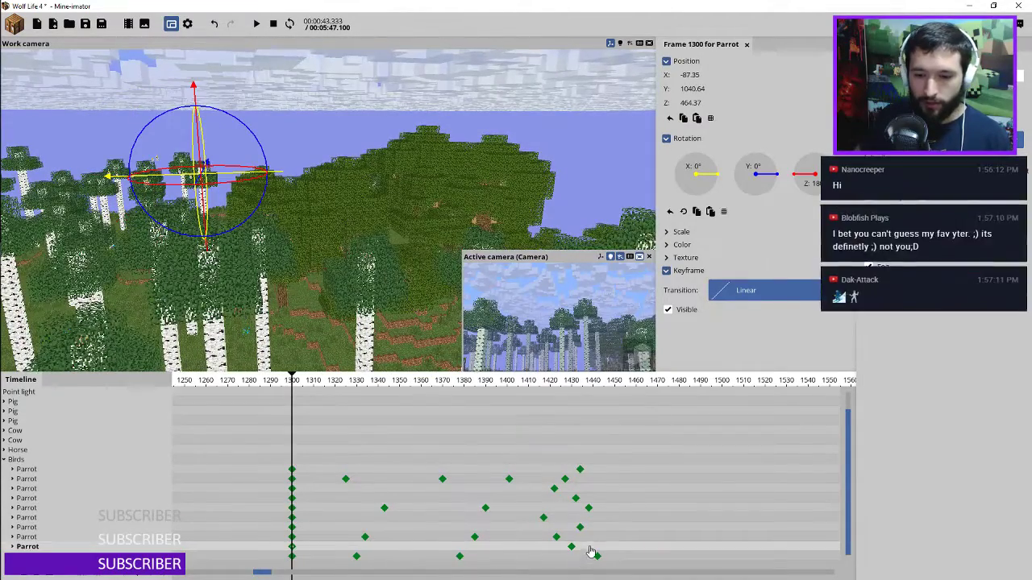
{"action": "left_click_drag", "start_coordinate": [594, 548], "coordinate": [288, 549]}
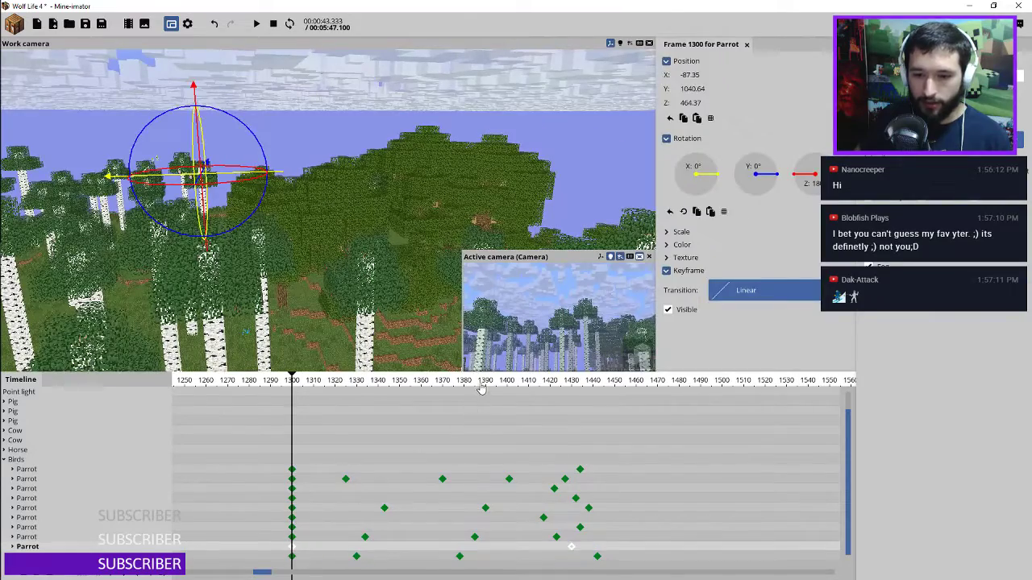
{"action": "left_click_drag", "start_coordinate": [482, 384], "coordinate": [452, 384]}
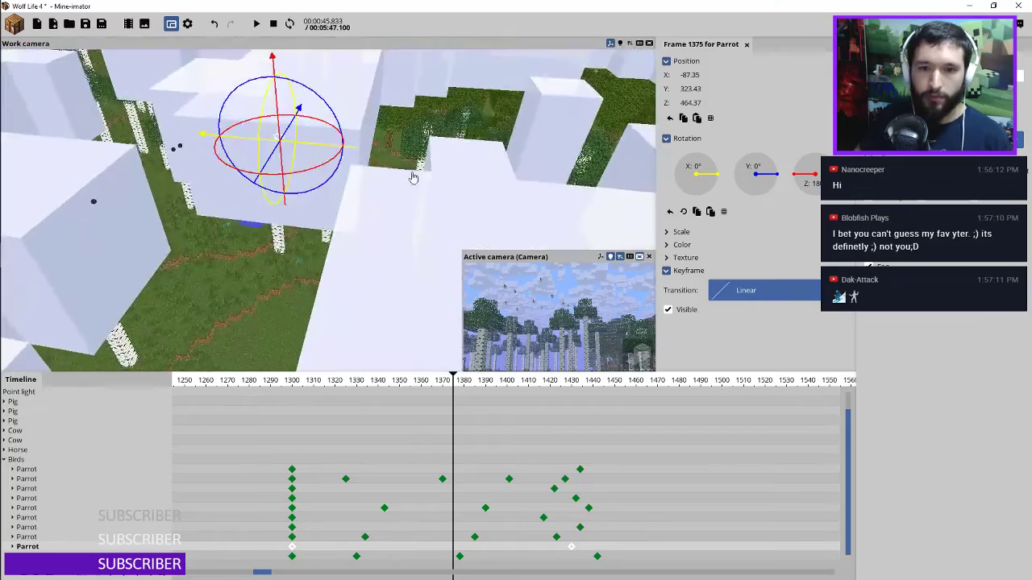
{"action": "right_click_drag", "start_coordinate": [415, 175], "coordinate": [414, 175]}
{"action": "right_click_drag", "start_coordinate": [302, 145], "coordinate": [301, 145]}
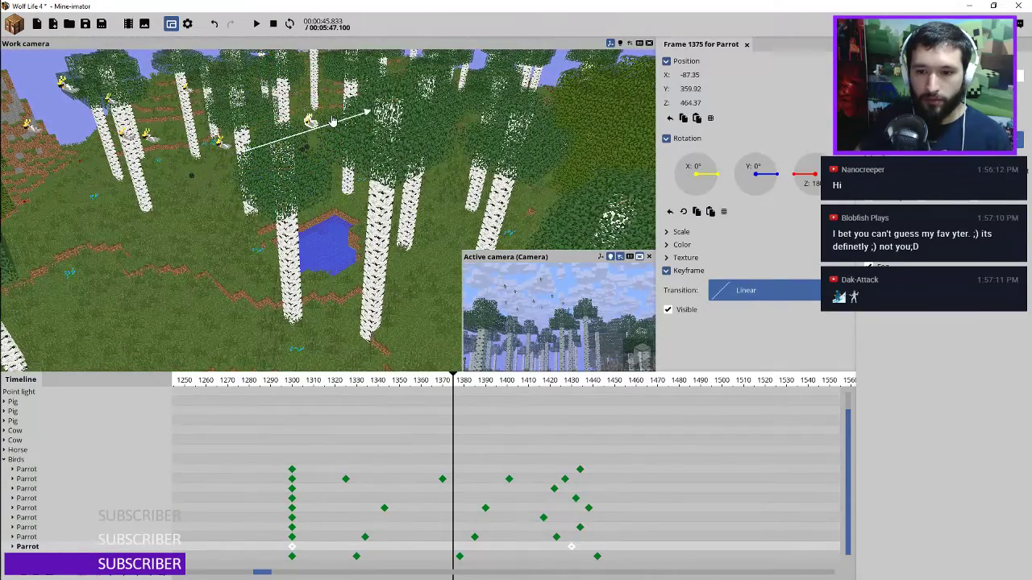
{"action": "left_click_drag", "start_coordinate": [411, 376], "coordinate": [283, 390]}
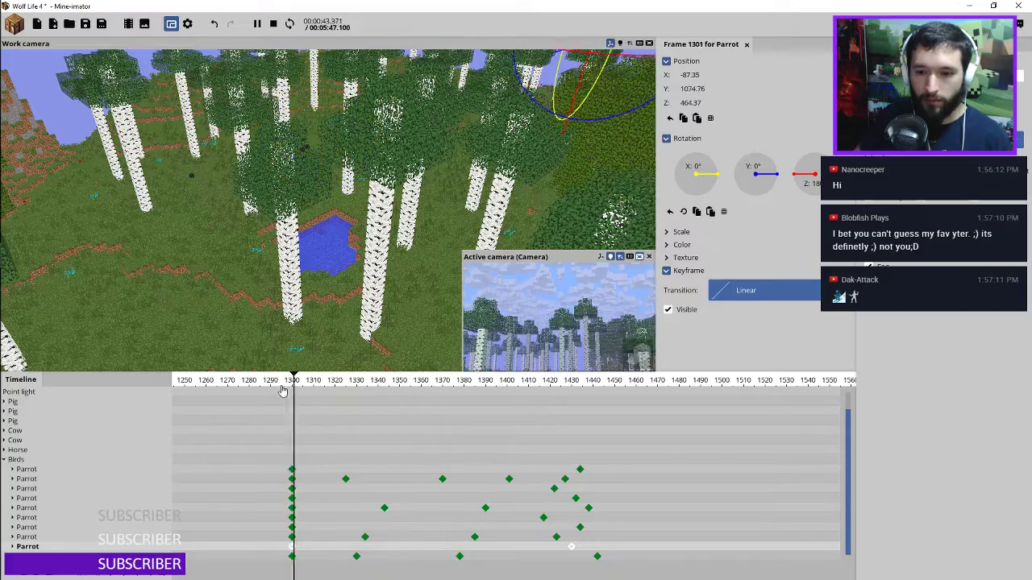
{"action": "key", "text": "space"}
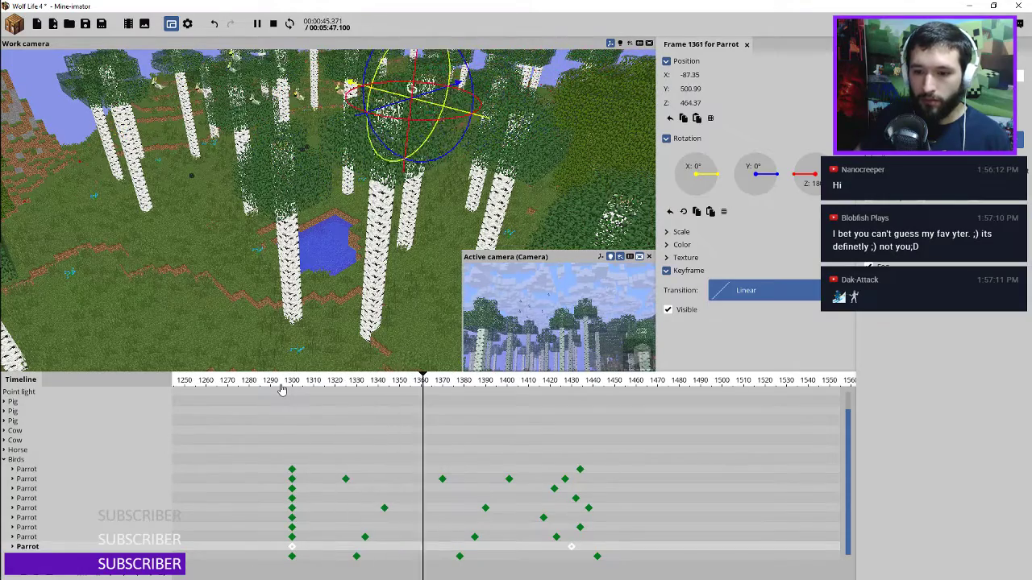
{"action": "key", "text": "space"}
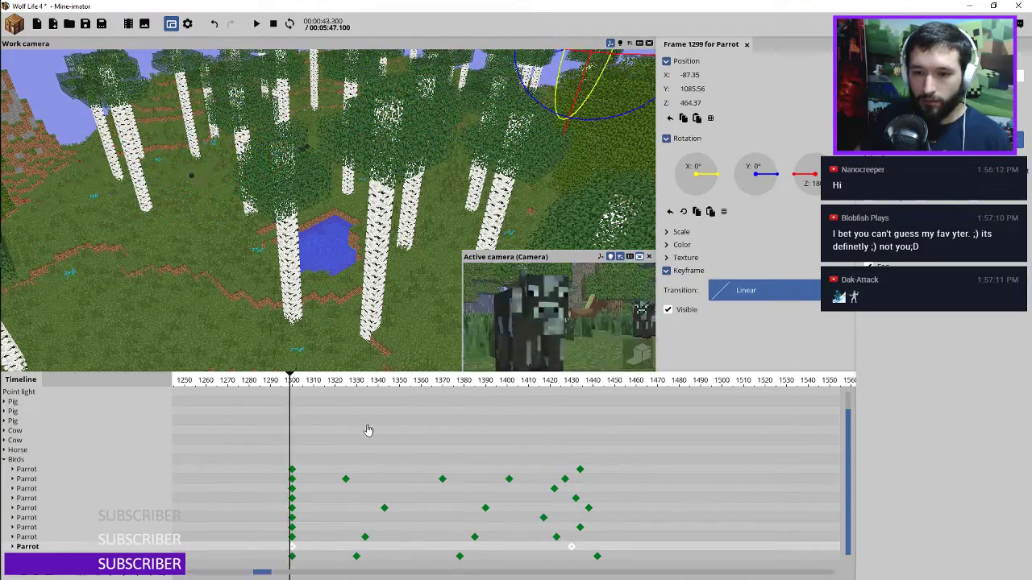
Shift both keyframes of the ninth parrot sideways to X -125.70 and play back the flight from about frame 1293
{"action": "right_click_drag", "start_coordinate": [454, 152], "coordinate": [488, 151]}
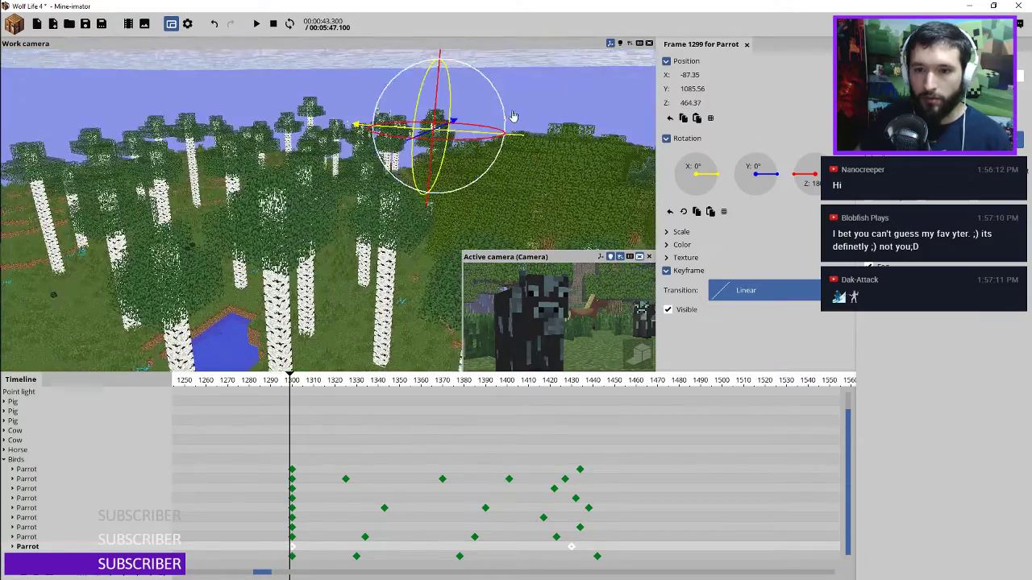
{"action": "right_click_drag", "start_coordinate": [512, 117], "coordinate": [442, 139]}
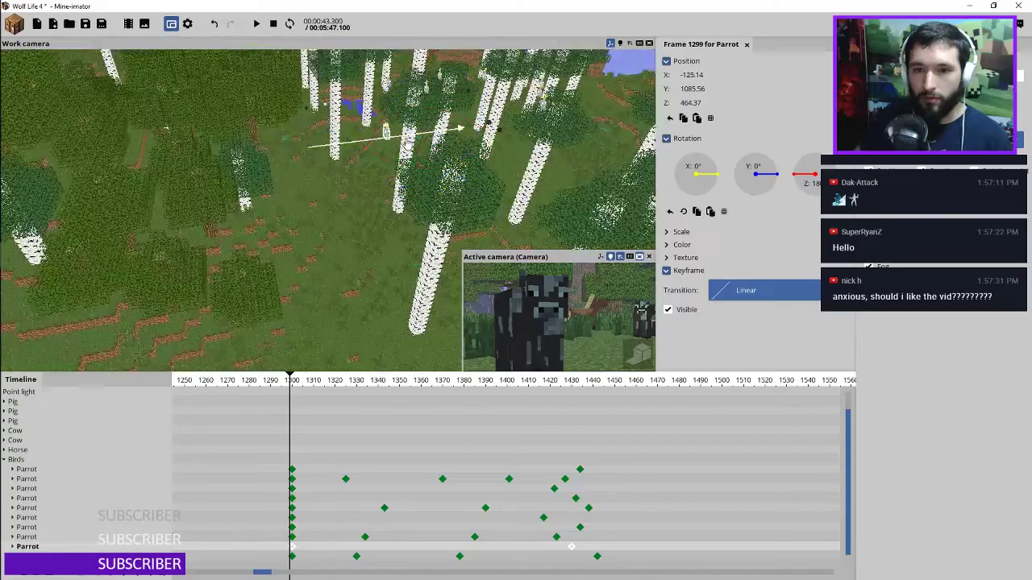
{"action": "key", "text": "space"}
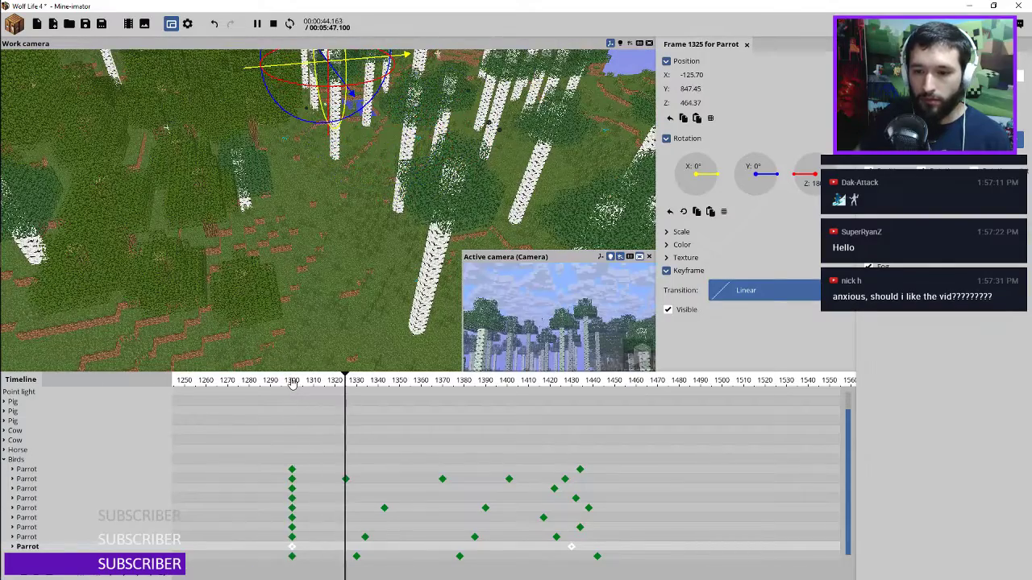
{"action": "left_click", "coordinate": [292, 383]}
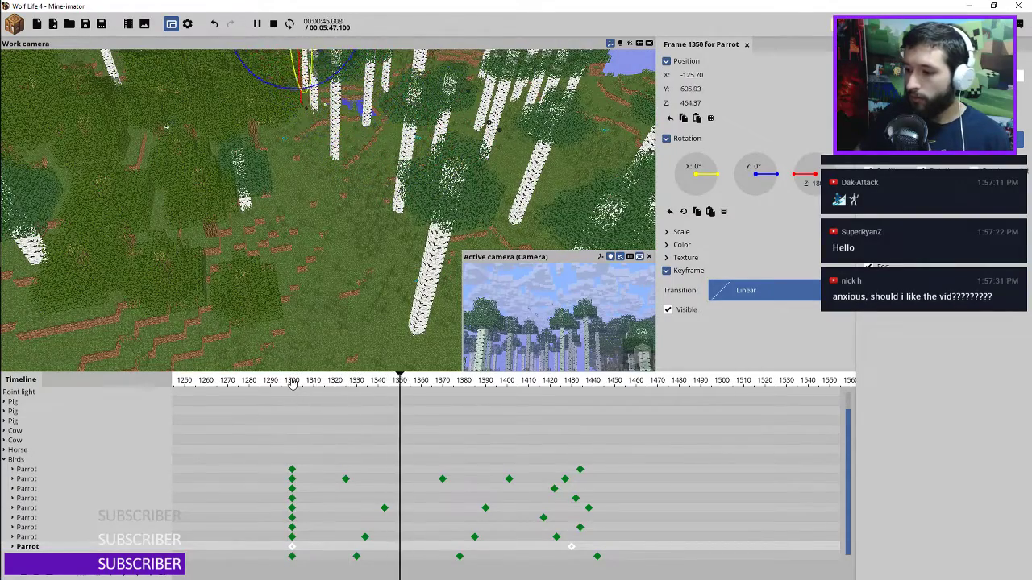
{"action": "key", "text": "space"}
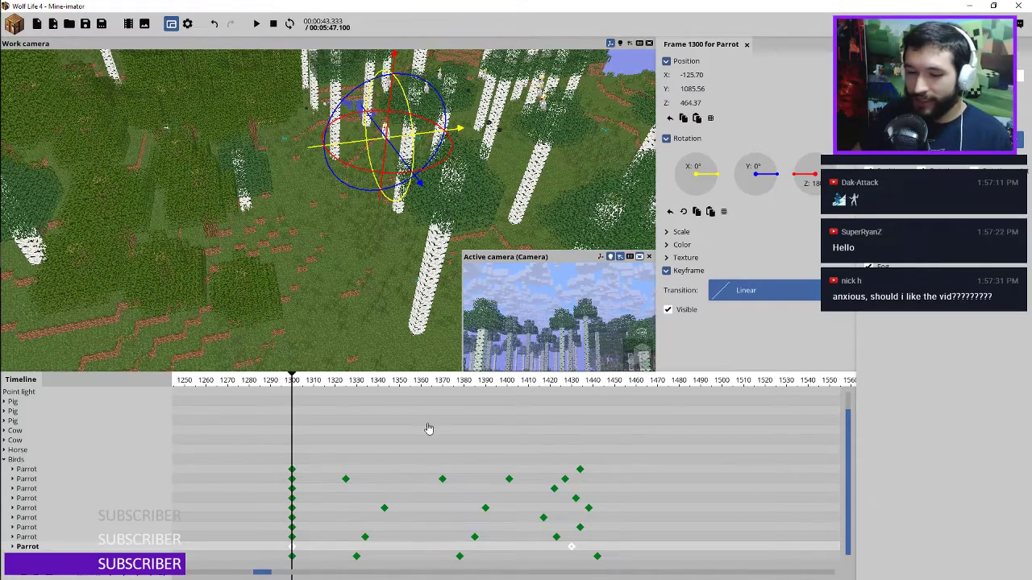
{"action": "left_click", "coordinate": [278, 384]}
{"action": "key", "text": "space"}
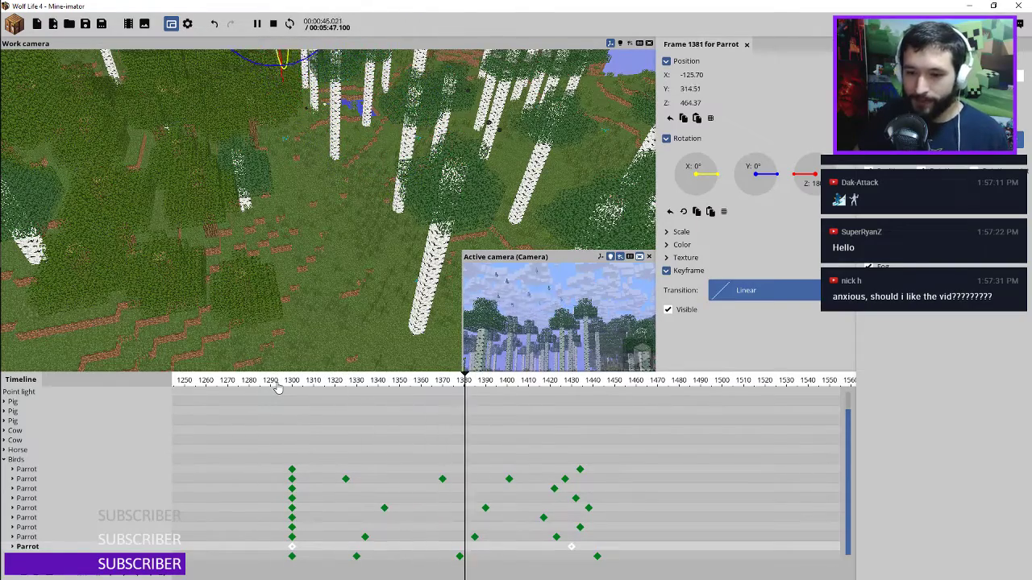
{"action": "left_click", "coordinate": [278, 386]}
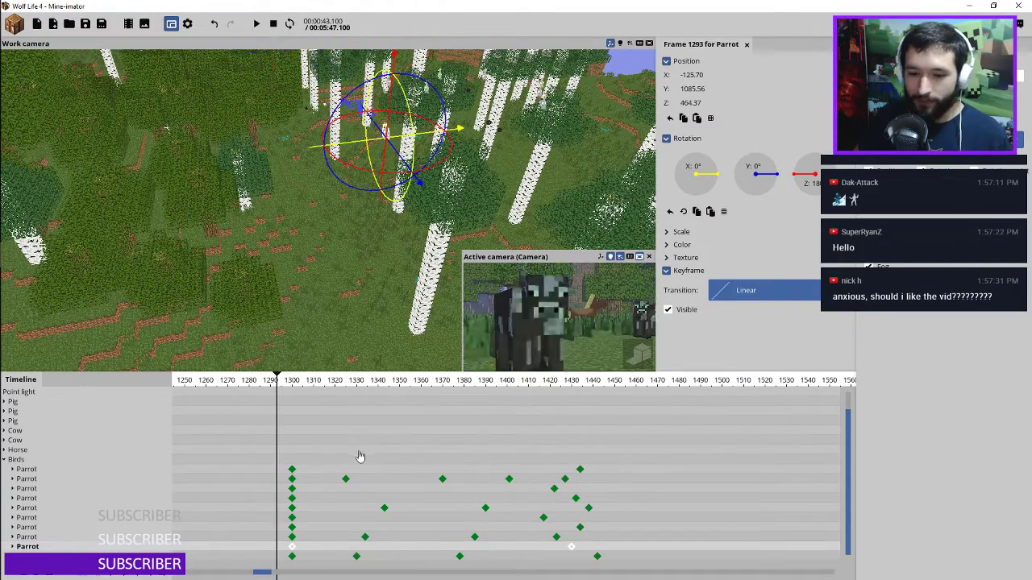
Add a keyframe at frame 1366 to the ninth parrot, raise it to Z 542.94, and play back the flight
{"action": "left_click", "coordinate": [433, 553]}
{"action": "right_click_drag", "start_coordinate": [363, 242], "coordinate": [333, 228]}
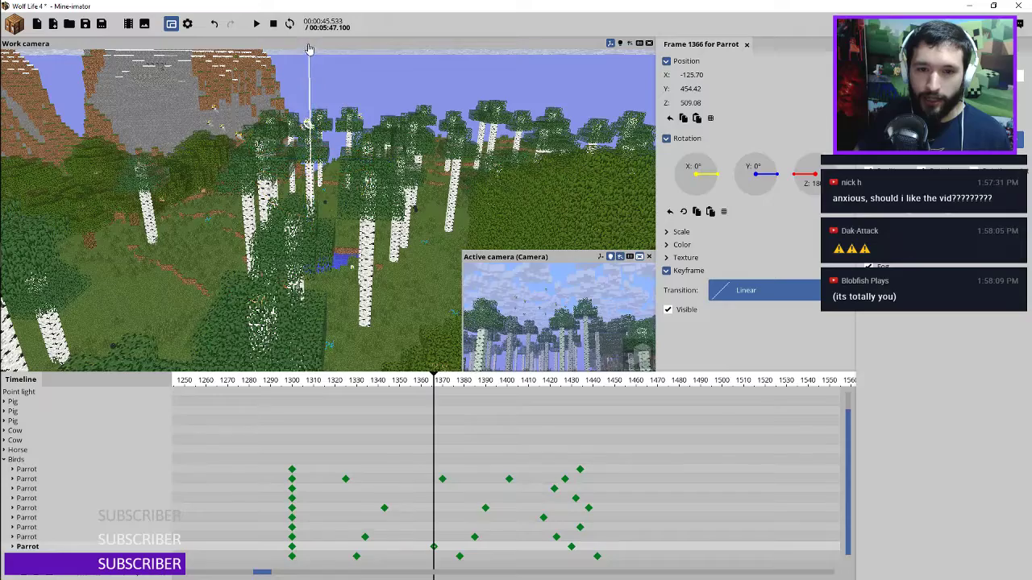
{"action": "left_click_drag", "start_coordinate": [306, 42], "coordinate": [308, 37]}
{"action": "left_click_drag", "start_coordinate": [348, 382], "coordinate": [288, 382]}
{"action": "key", "text": "space"}
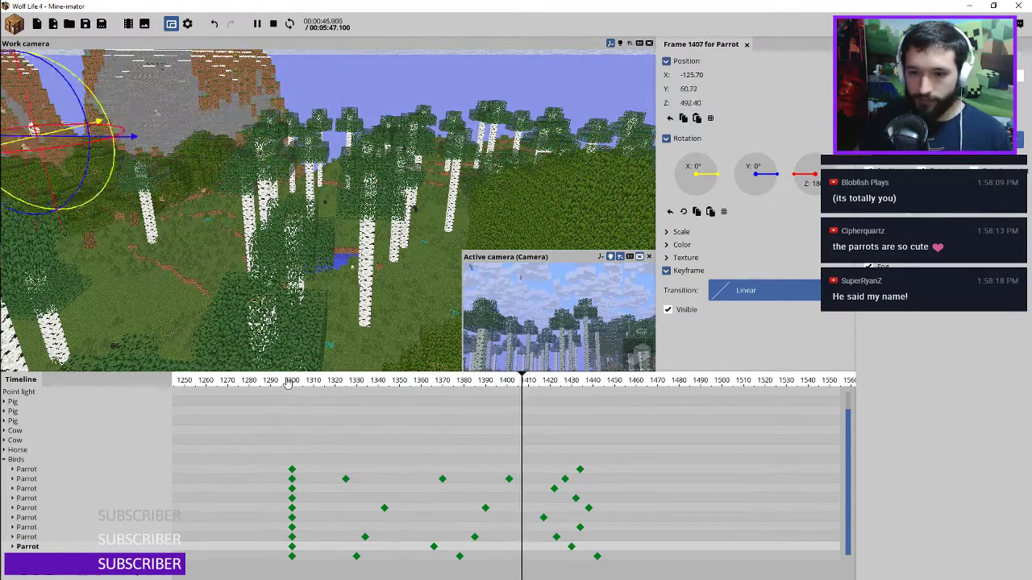
{"action": "key", "text": "space"}
{"action": "key", "text": "space"}
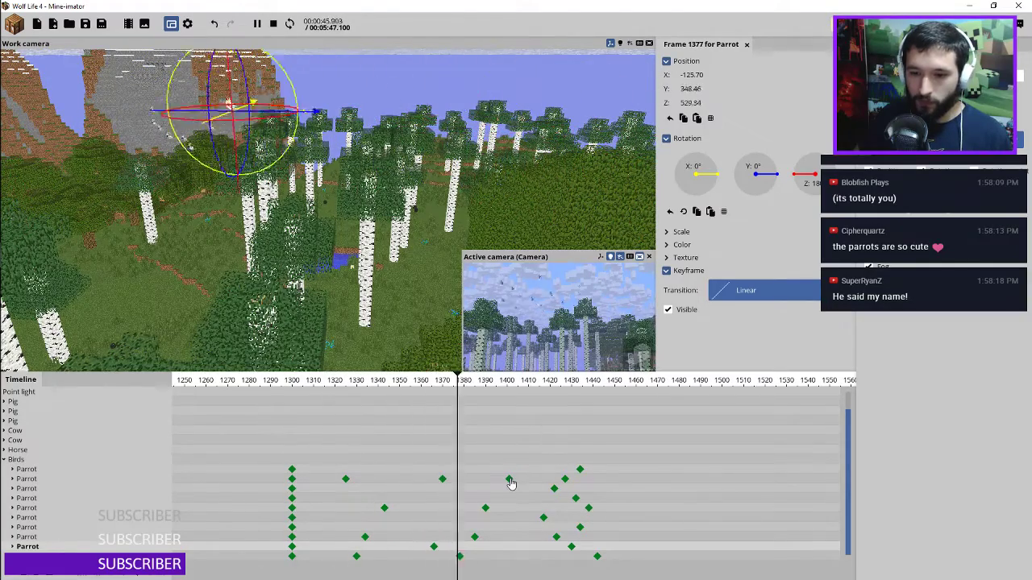
{"action": "key", "text": "space"}
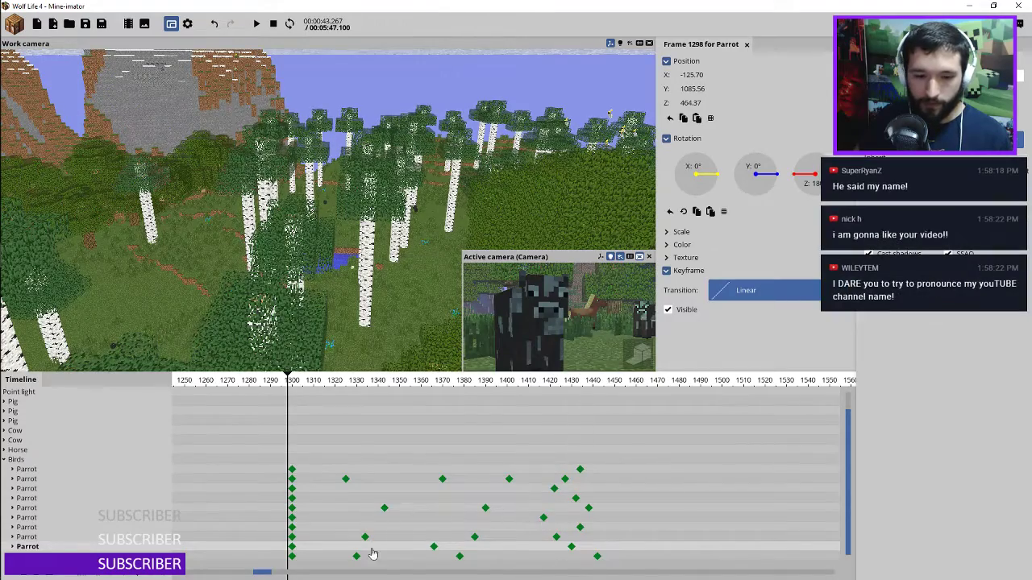
Lower the ninth parrot's frame 1430 keyframe and play back its flight from frame 1300
{"action": "left_click", "coordinate": [434, 547]}
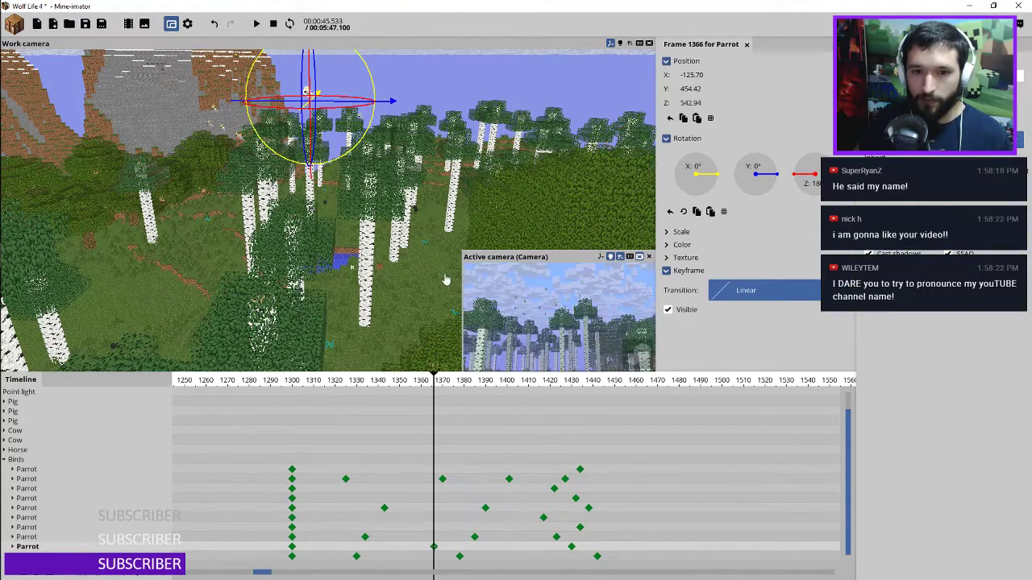
{"action": "left_click", "coordinate": [572, 547]}
{"action": "right_click_drag", "start_coordinate": [331, 263], "coordinate": [242, 169]}
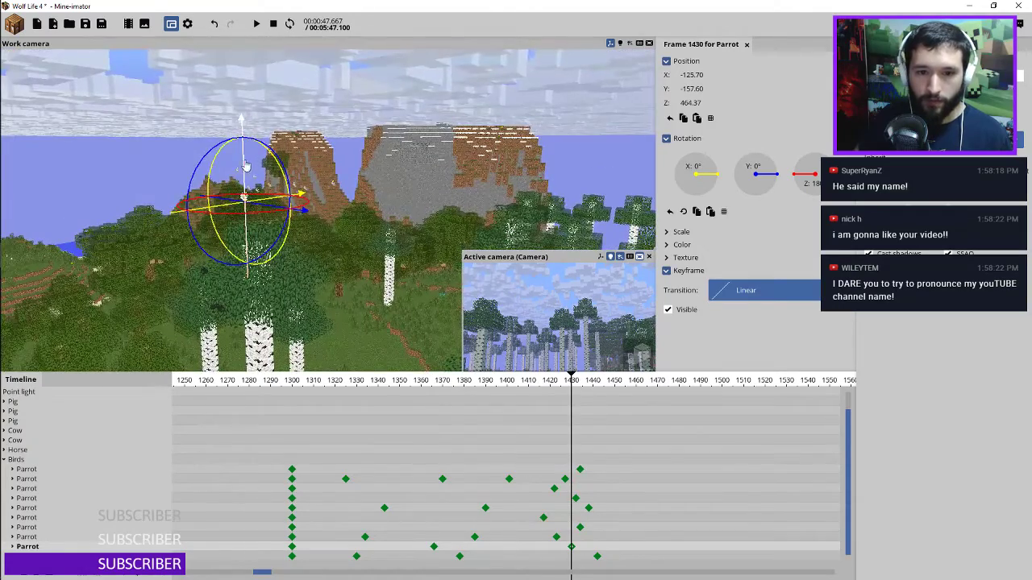
{"action": "left_click_drag", "start_coordinate": [242, 169], "coordinate": [312, 399]}
{"action": "left_click", "coordinate": [291, 385]}
{"action": "key", "text": "space"}
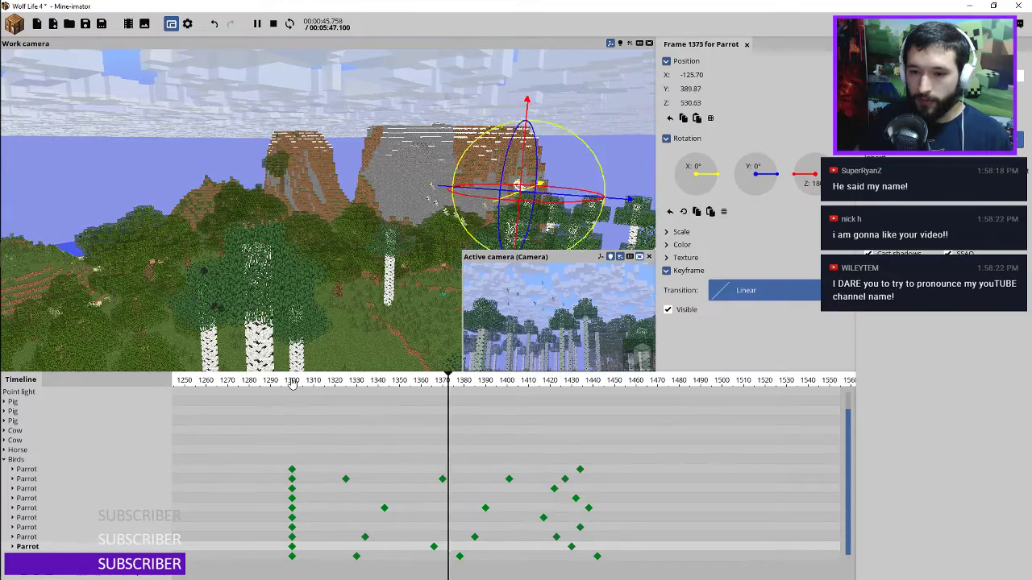
{"action": "key", "text": "space"}
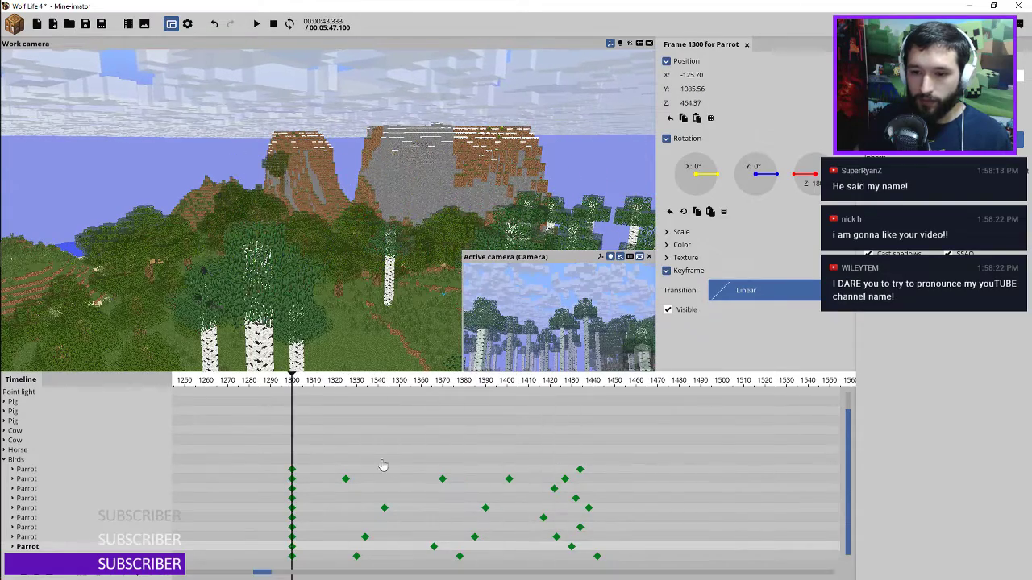
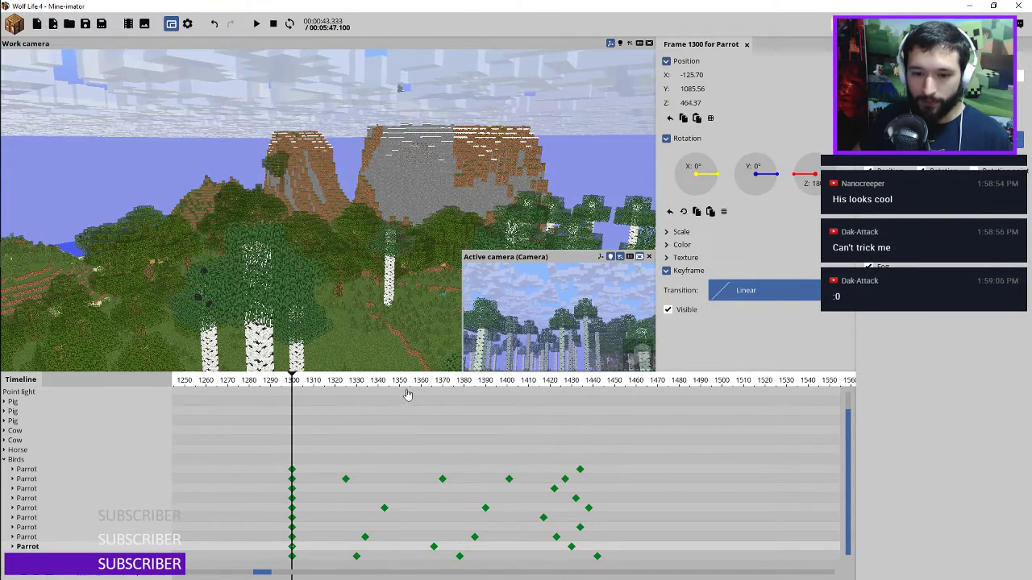
Play back the whole animation from its first frame to review the opening shots
{"action": "scroll", "coordinate": [482, 407], "scroll_direction": "down", "scroll_amount": 6}
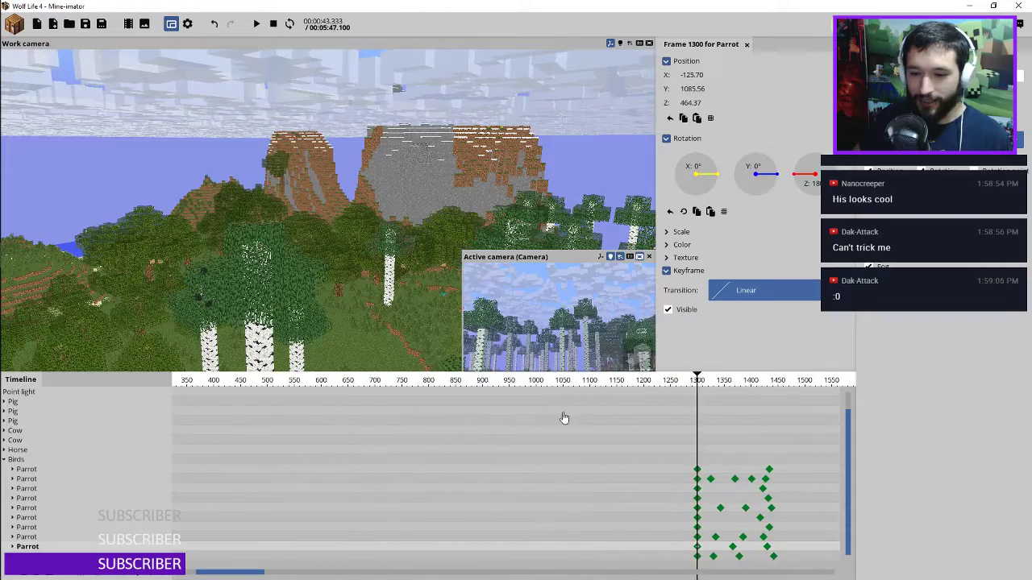
{"action": "scroll", "coordinate": [564, 417], "scroll_direction": "down", "scroll_amount": 6}
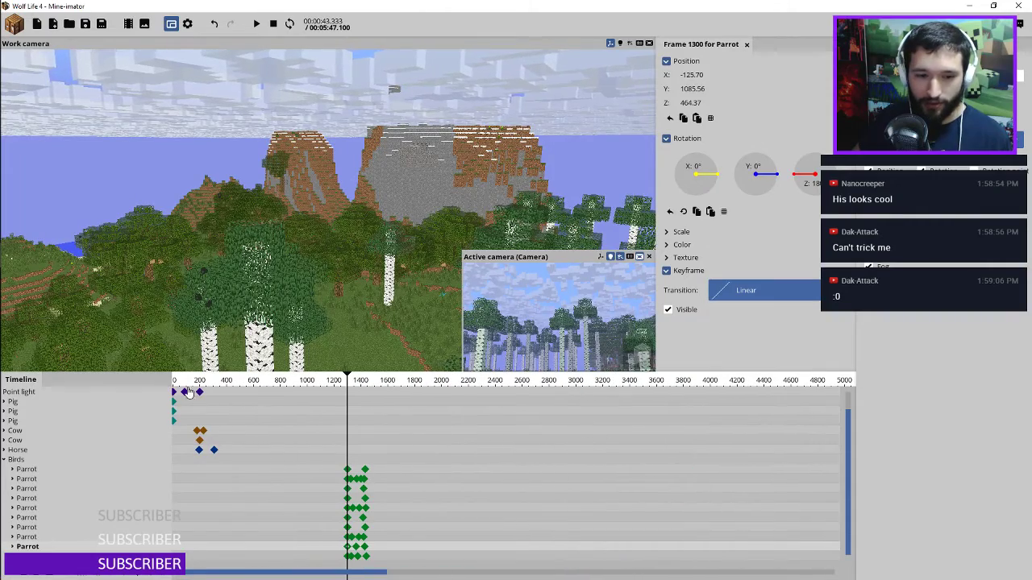
{"action": "left_click_drag", "start_coordinate": [182, 380], "coordinate": [159, 381]}
{"action": "key", "text": "space"}
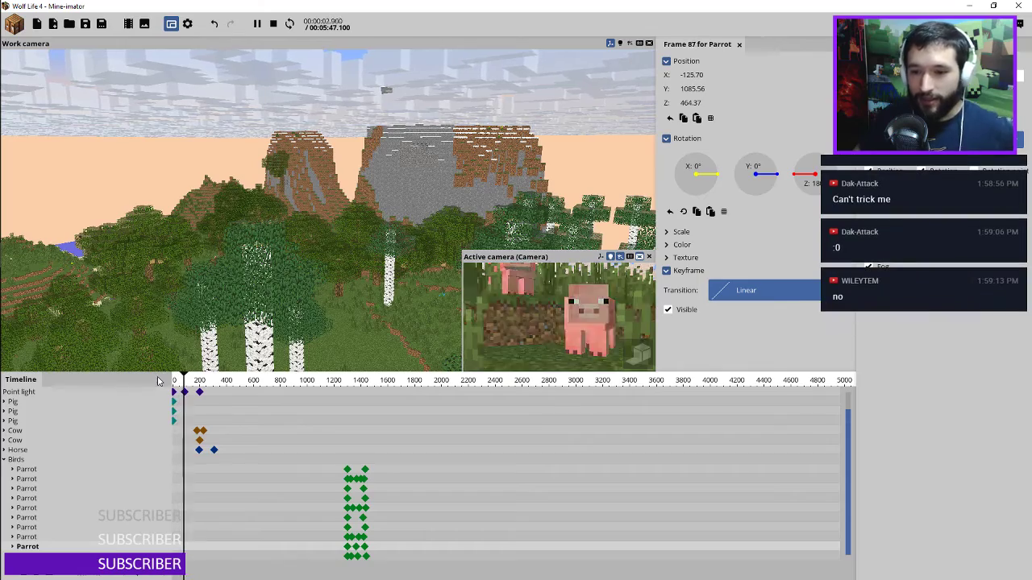
Switch the active camera view to rendered quality and play back the parrot shot around frame 1350
{"action": "left_click", "coordinate": [350, 380]}
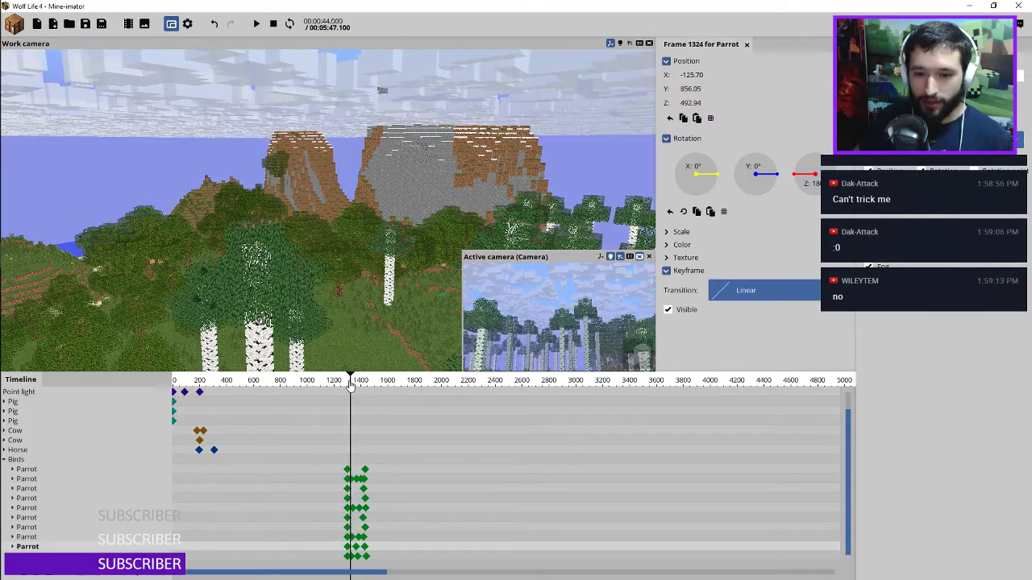
{"action": "mouse_move", "coordinate": [351, 385]}
{"action": "left_mouse_down"}
{"action": "mouse_move", "coordinate": [364, 387]}
{"action": "mouse_move", "coordinate": [355, 389]}
{"action": "left_mouse_up"}
{"action": "key", "text": "space"}
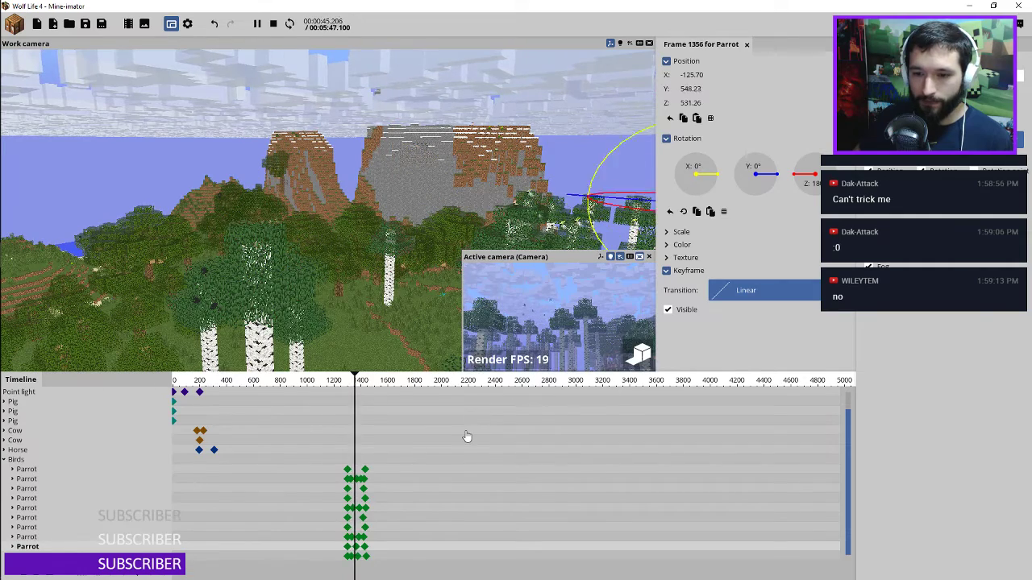
{"action": "key", "text": "space"}
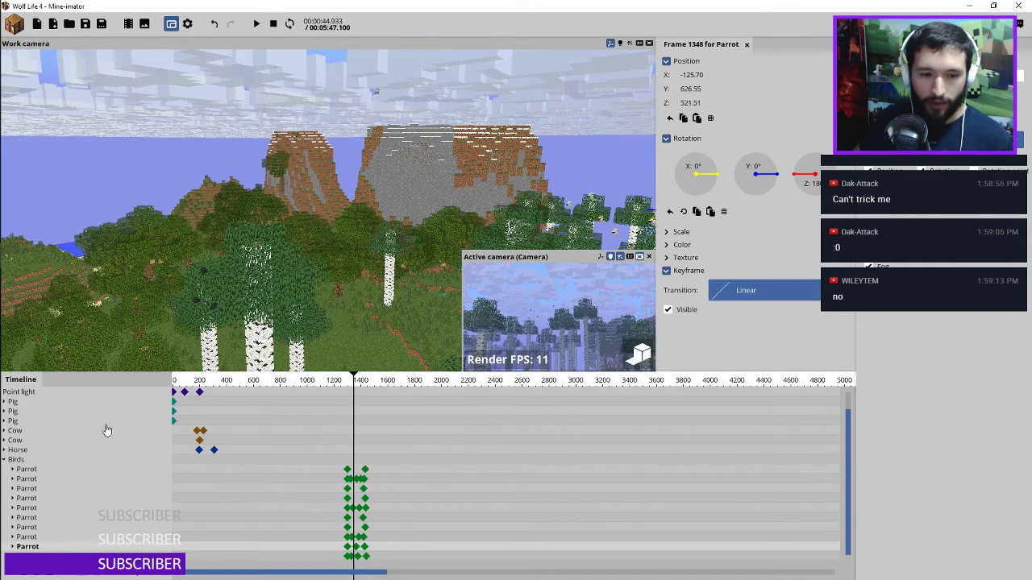
Collapse the Birds folder and add a keyframe to the point light at frame 1300
{"action": "left_click", "coordinate": [4, 461]}
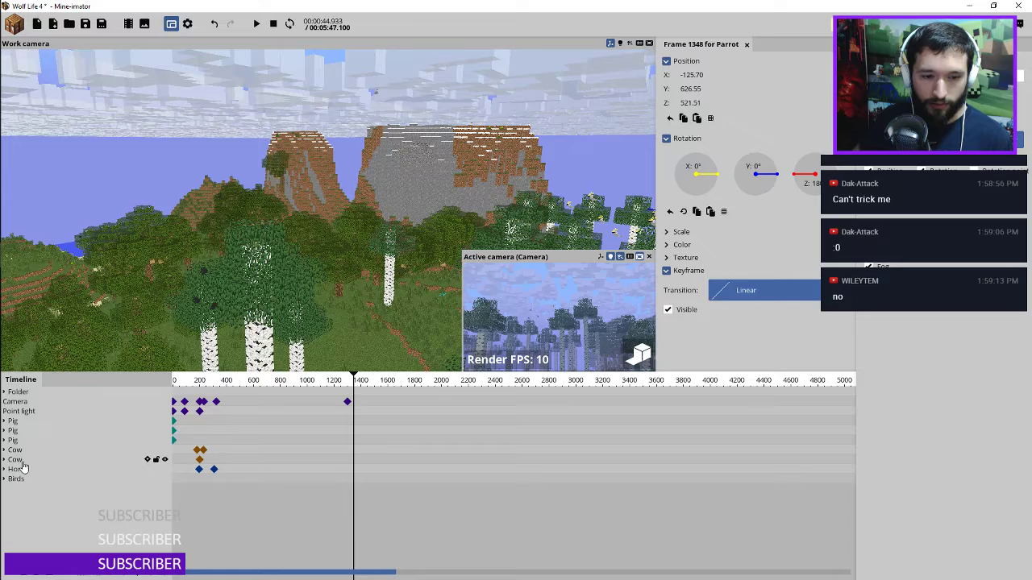
{"action": "left_click", "coordinate": [30, 412]}
{"action": "left_click", "coordinate": [347, 416]}
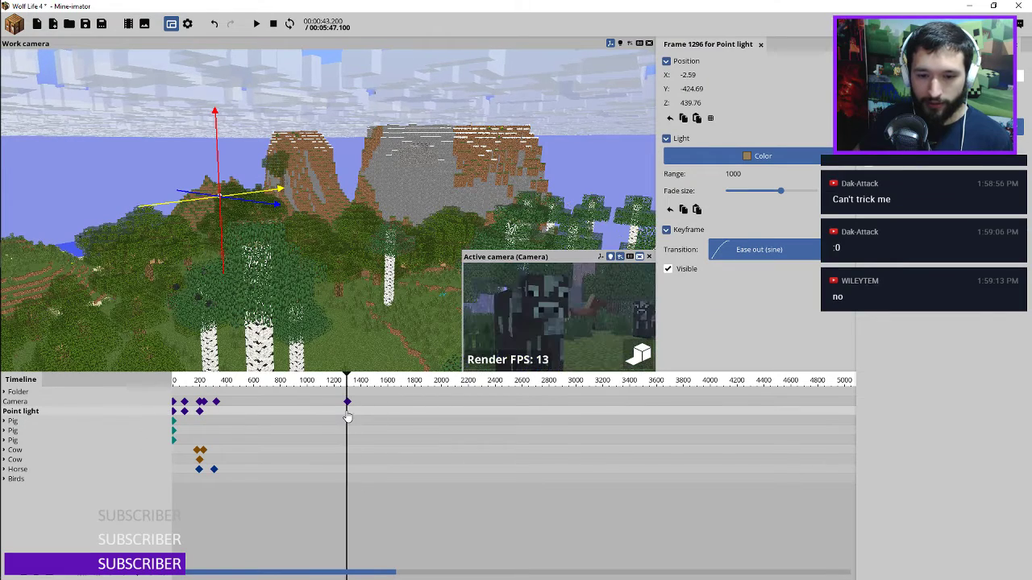
{"action": "scroll", "coordinate": [339, 417], "scroll_direction": "up", "scroll_amount": 5, "text": "ctrl"}
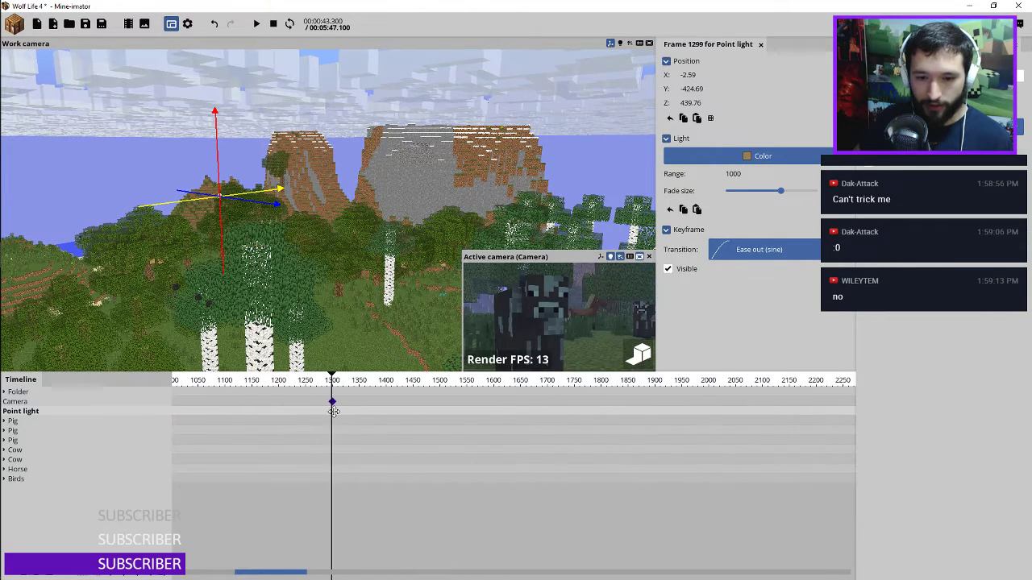
{"action": "left_click", "coordinate": [332, 414]}
{"action": "scroll", "coordinate": [314, 417], "scroll_direction": "up", "scroll_amount": 4, "text": "ctrl"}
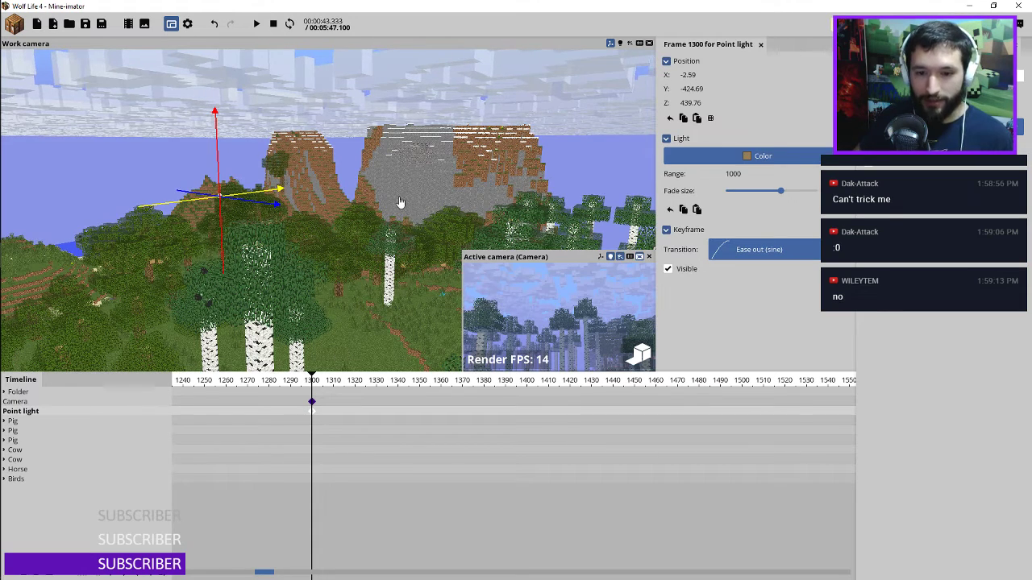
At frame 1362, move the point light beside the birch trees, to X 105.98, Y -19.66, Z 277.36
{"action": "left_click_drag", "start_coordinate": [326, 390], "coordinate": [447, 422]}
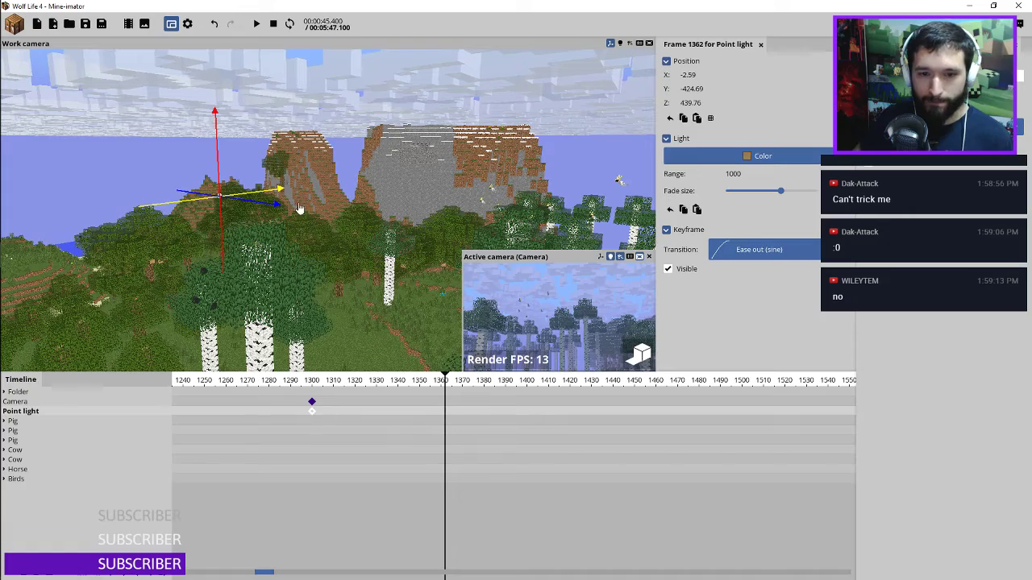
{"action": "left_click_drag", "start_coordinate": [250, 191], "coordinate": [379, 199]}
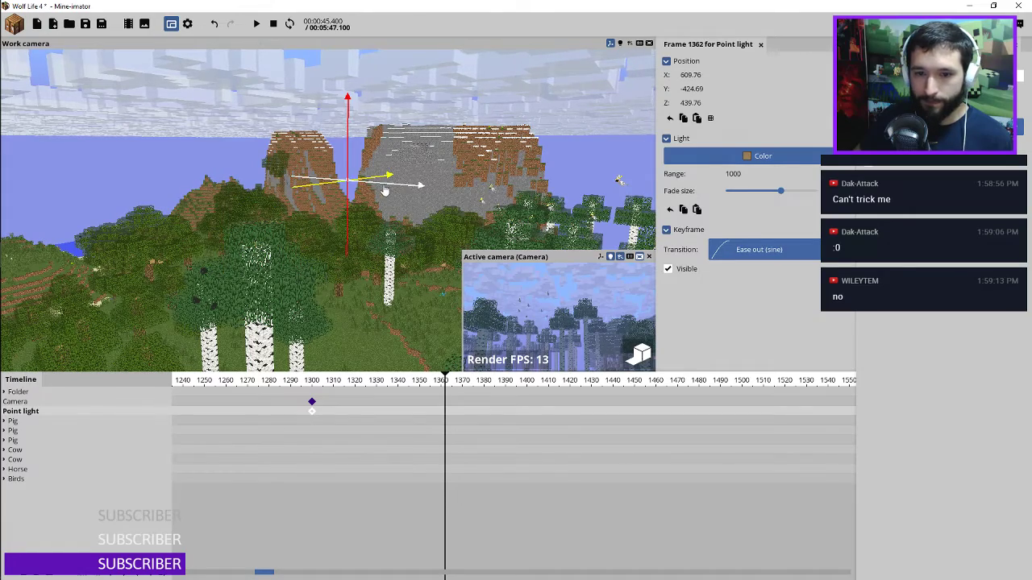
{"action": "left_click_drag", "start_coordinate": [449, 190], "coordinate": [416, 217]}
{"action": "left_click_drag", "start_coordinate": [365, 179], "coordinate": [385, 334]}
{"action": "middle_click_drag", "start_coordinate": [388, 206], "coordinate": [279, 274]}
{"action": "left_click_drag", "start_coordinate": [283, 220], "coordinate": [283, 281]}
Change the point light's color from brownish orange to a light, pale yellow
{"action": "left_click", "coordinate": [736, 157]}
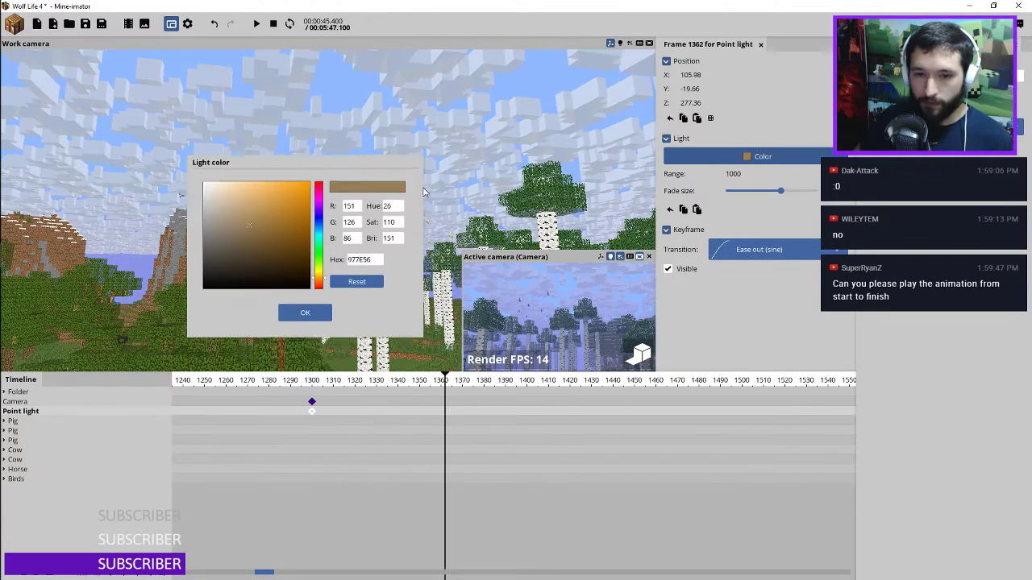
{"action": "left_click_drag", "start_coordinate": [320, 240], "coordinate": [325, 267]}
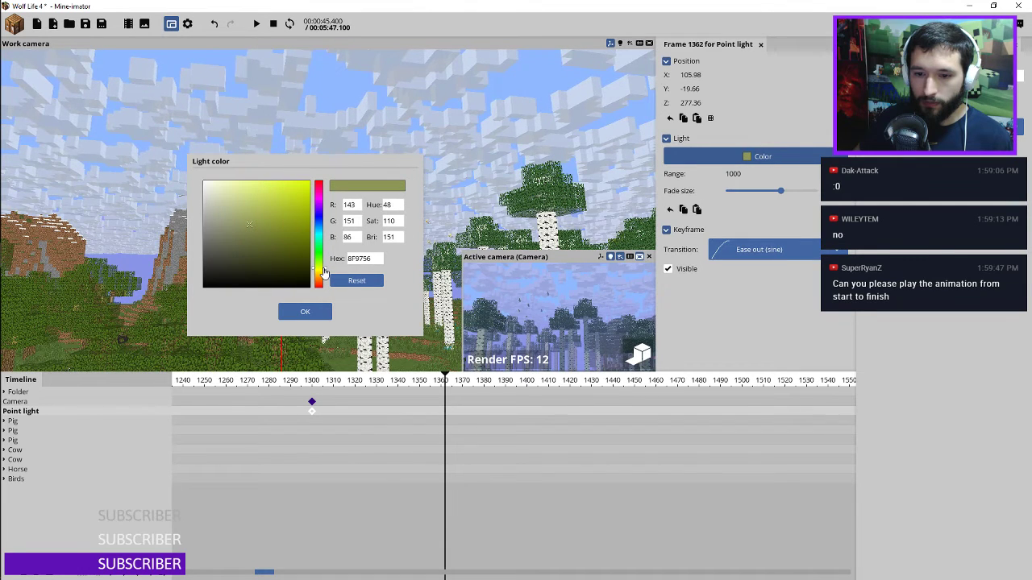
{"action": "left_click_drag", "start_coordinate": [247, 225], "coordinate": [229, 201]}
{"action": "left_click", "coordinate": [303, 316]}
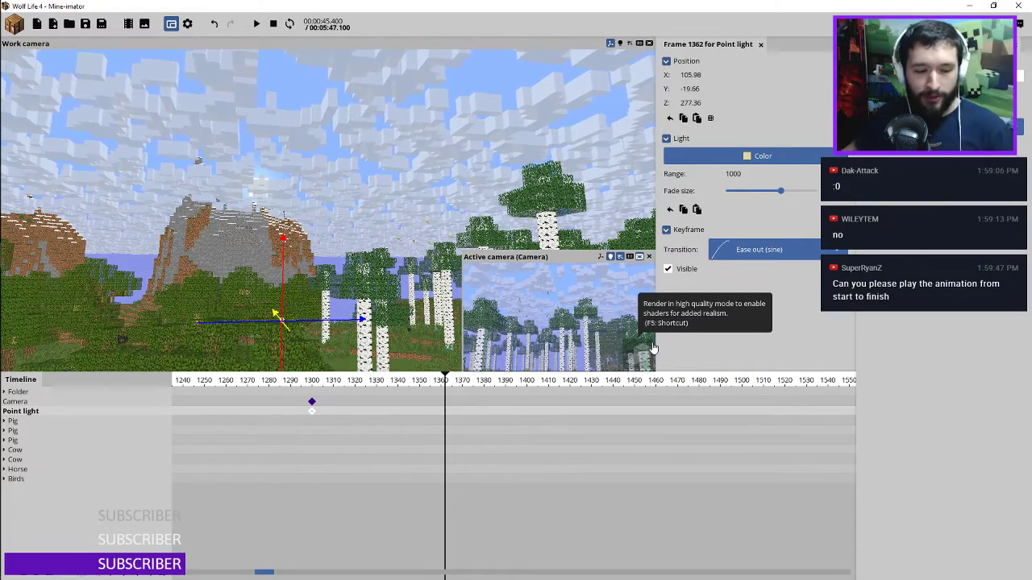
Play back the parrot shot from frame 1296 to check the lighting at the cut from the cow shot
{"action": "scroll", "coordinate": [452, 435], "scroll_direction": "up", "scroll_amount": 5}
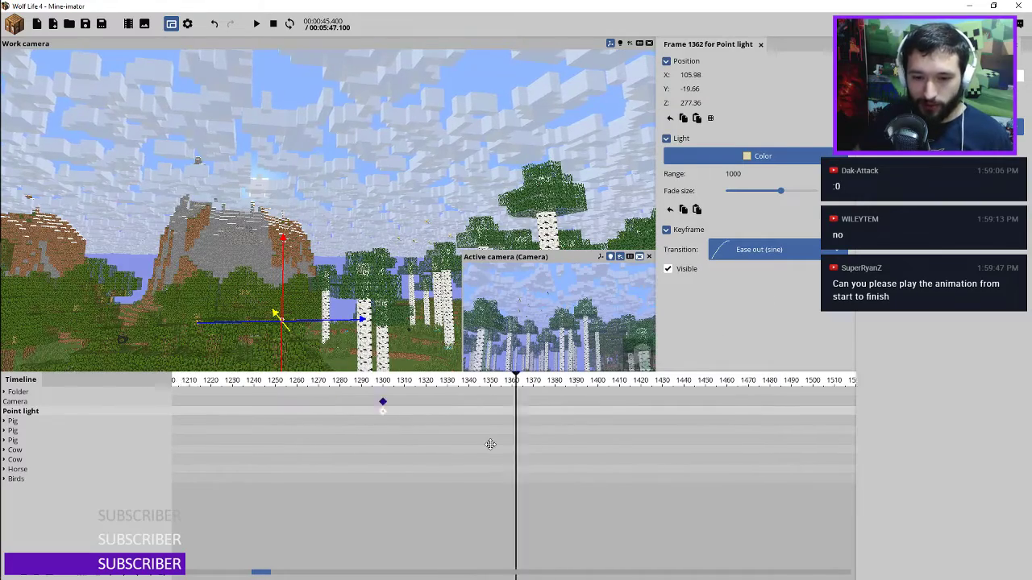
{"action": "left_click", "coordinate": [622, 384]}
{"action": "key", "text": "space"}
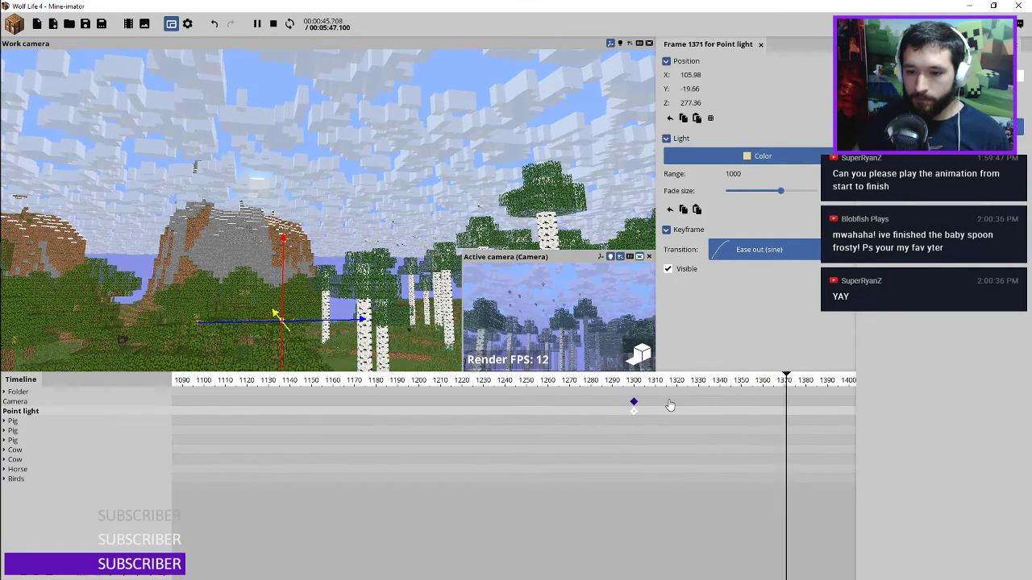
{"action": "key", "text": "space"}
{"action": "left_click", "coordinate": [634, 402]}
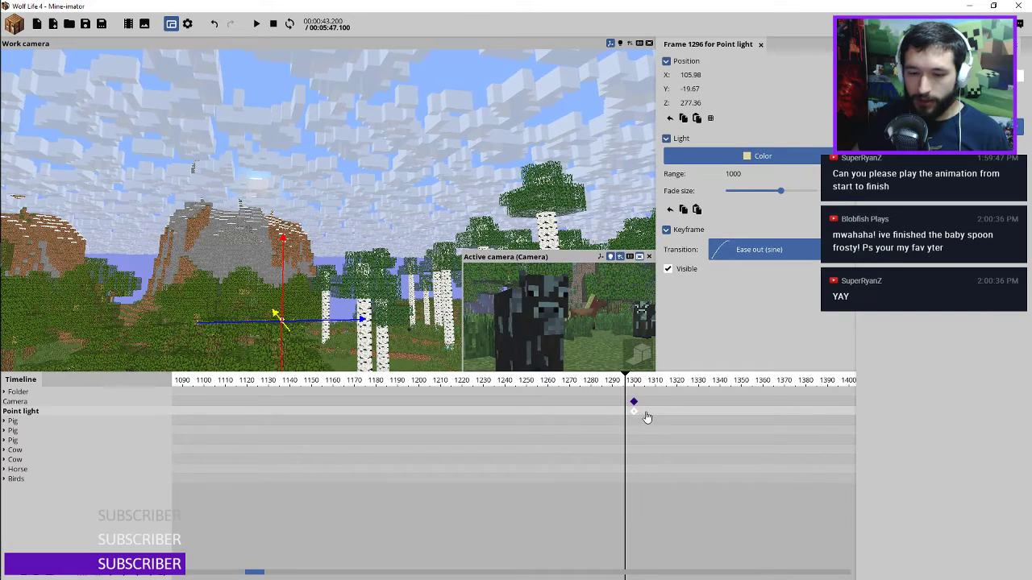
{"action": "key", "text": "space"}
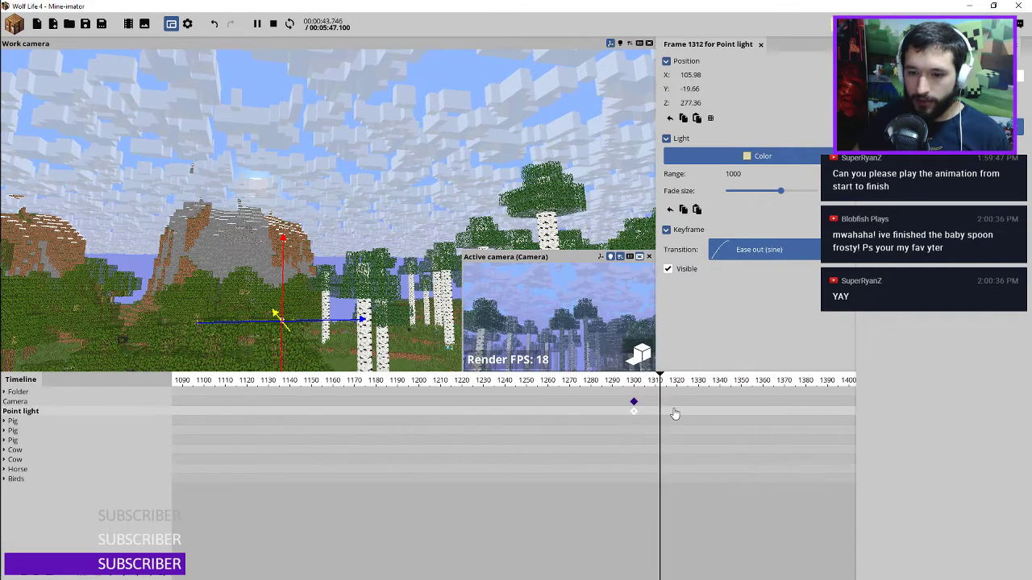
{"action": "key", "text": "space"}
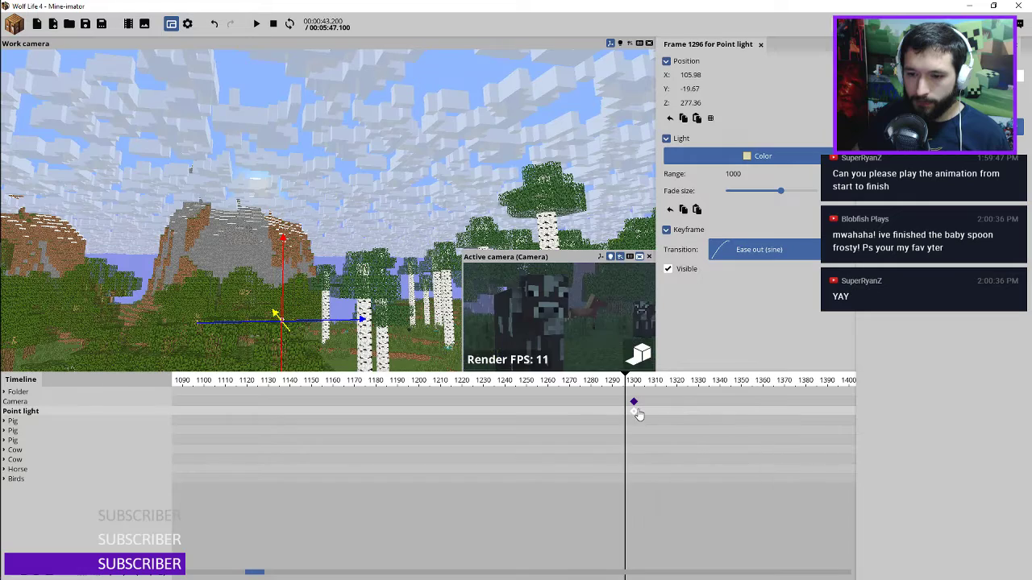
Set the transition of the point light's frame 202 keyframe to Instant and play back from its frame 1300 keyframe
{"action": "left_click", "coordinate": [633, 411]}
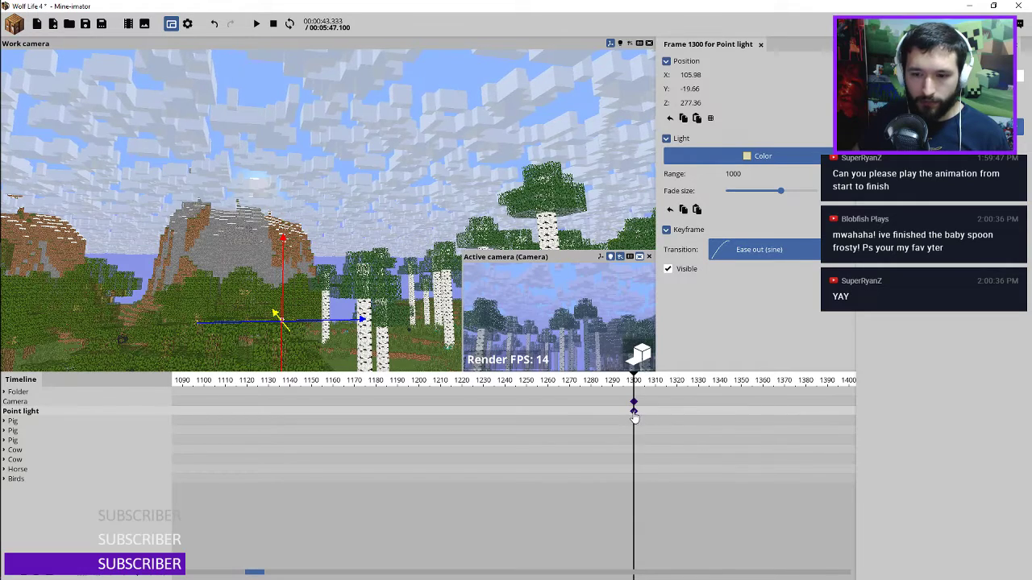
{"action": "scroll", "coordinate": [649, 427], "scroll_direction": "down", "scroll_amount": 5}
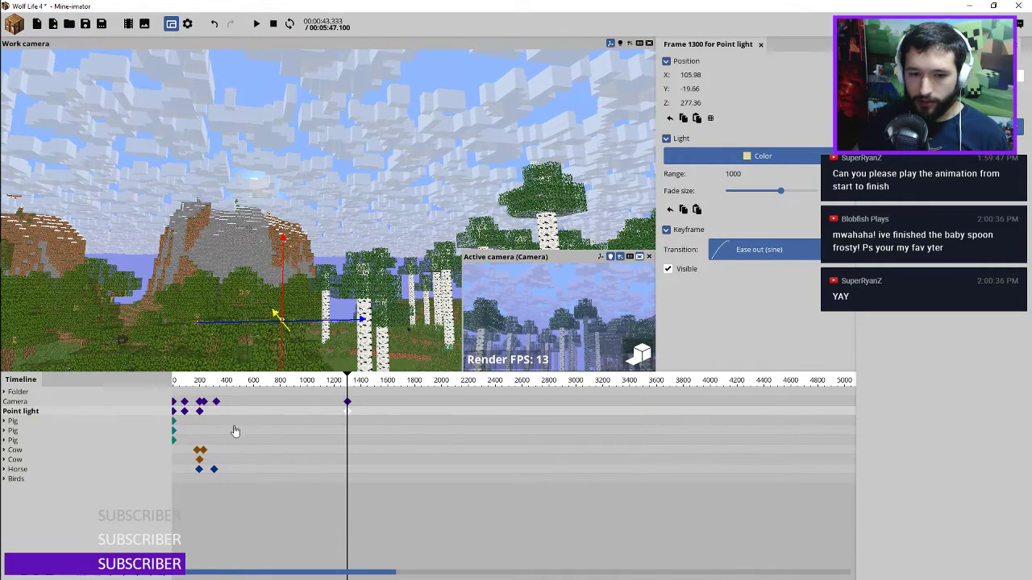
{"action": "left_click", "coordinate": [200, 411]}
{"action": "left_click", "coordinate": [750, 251]}
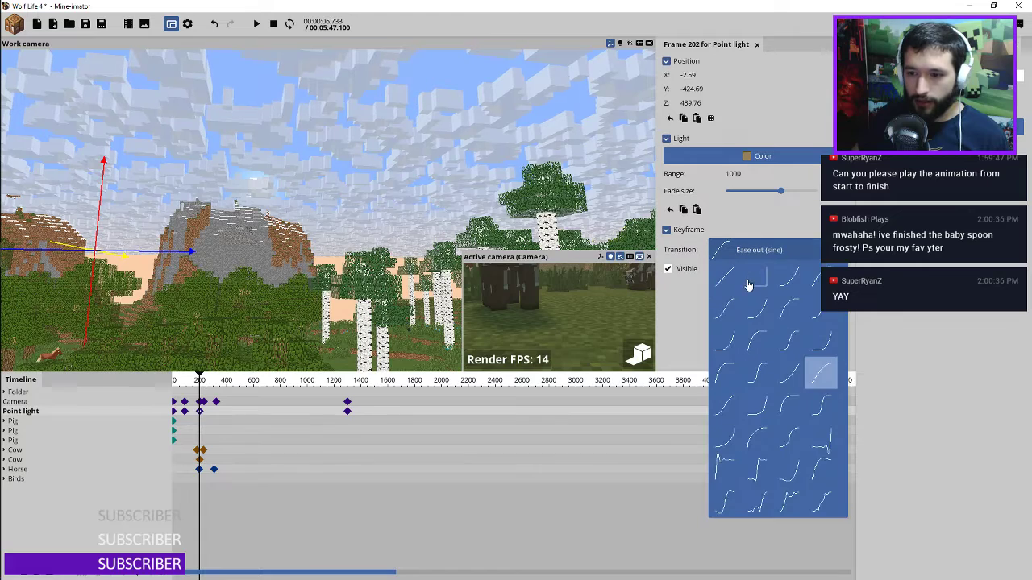
{"action": "left_click", "coordinate": [750, 282]}
{"action": "left_click", "coordinate": [346, 411]}
{"action": "key", "text": "space"}
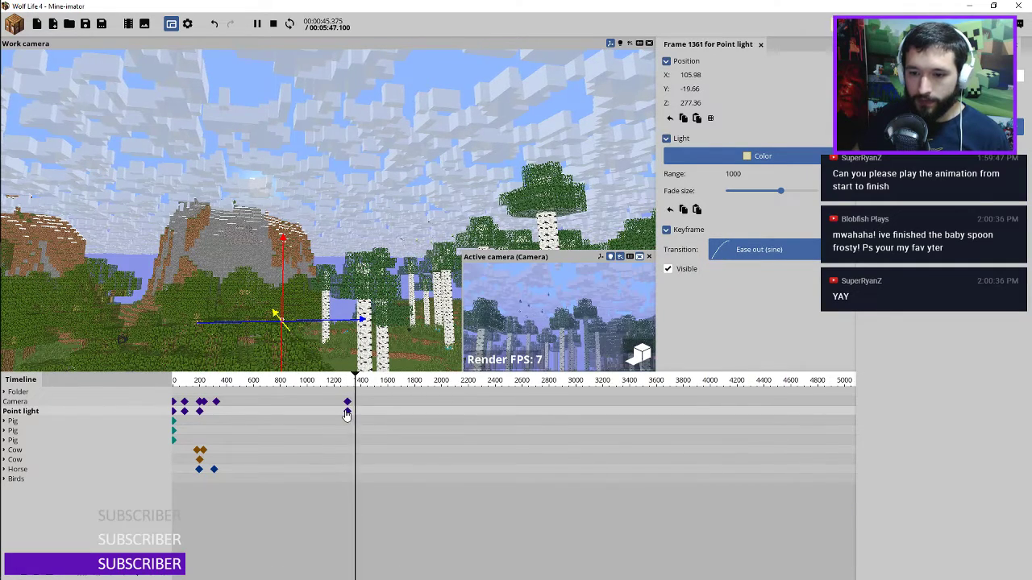
{"action": "left_click", "coordinate": [346, 412]}
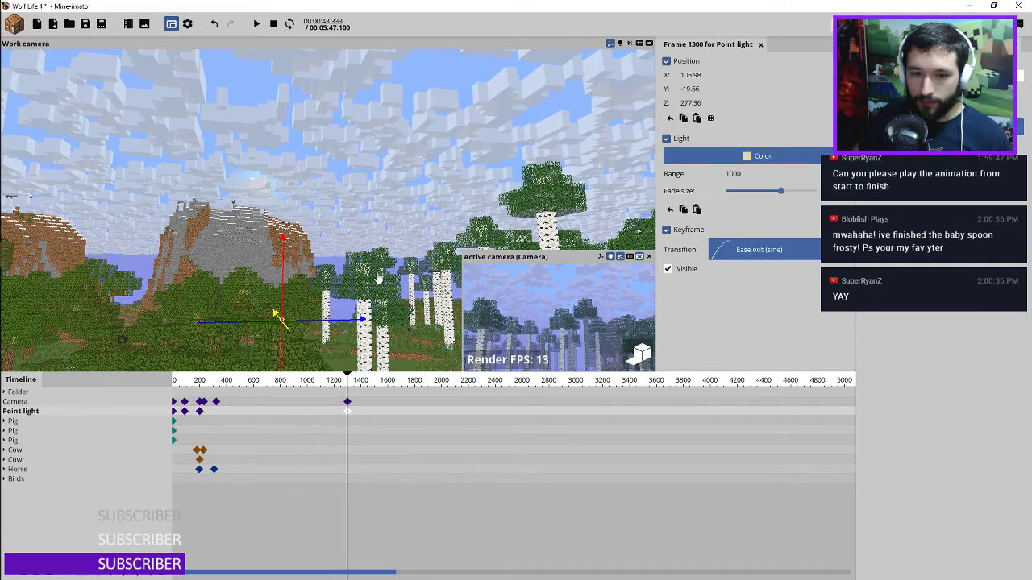
At frame 1300, move the point light to X -181.32, Y -103.06 and reduce its range to 570.82
{"action": "right_click_drag", "start_coordinate": [377, 278], "coordinate": [378, 277]}
{"action": "left_click_drag", "start_coordinate": [324, 213], "coordinate": [401, 220]}
{"action": "mouse_move", "coordinate": [693, 183]}
{"action": "left_mouse_down"}
{"action": "mouse_move", "coordinate": [706, 175]}
{"action": "mouse_move", "coordinate": [709, 185]}
{"action": "left_mouse_up"}
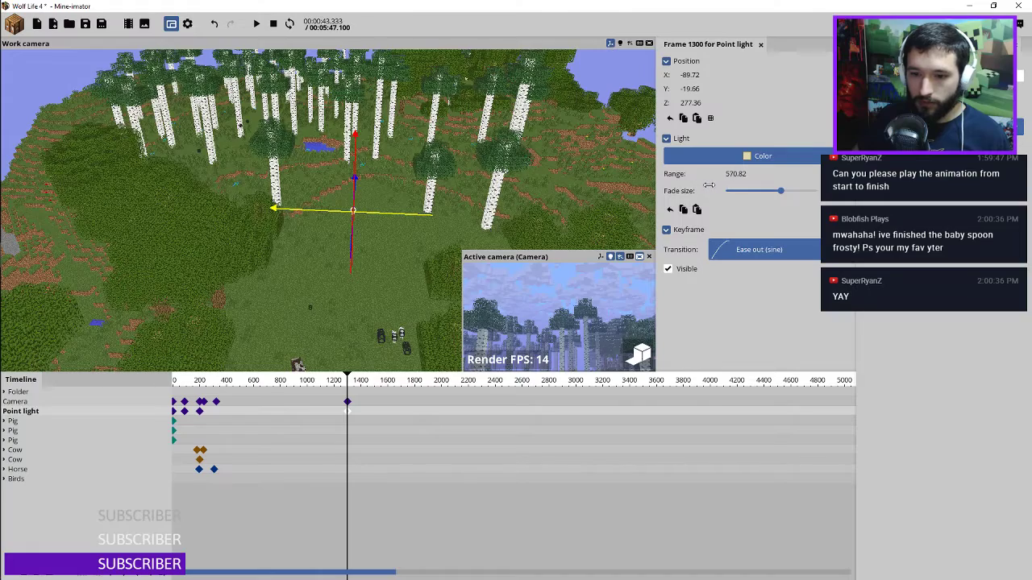
{"action": "left_click_drag", "start_coordinate": [391, 214], "coordinate": [422, 256]}
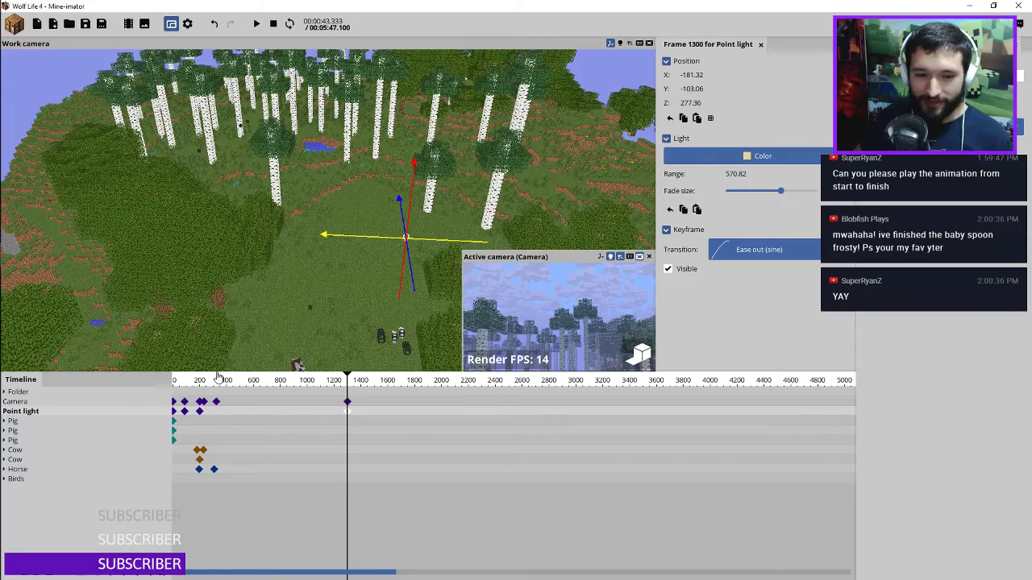
Play back the parrot shot twice from frame 1272 to review the adjusted light
{"action": "left_click", "coordinate": [344, 381]}
{"action": "key", "text": "space"}
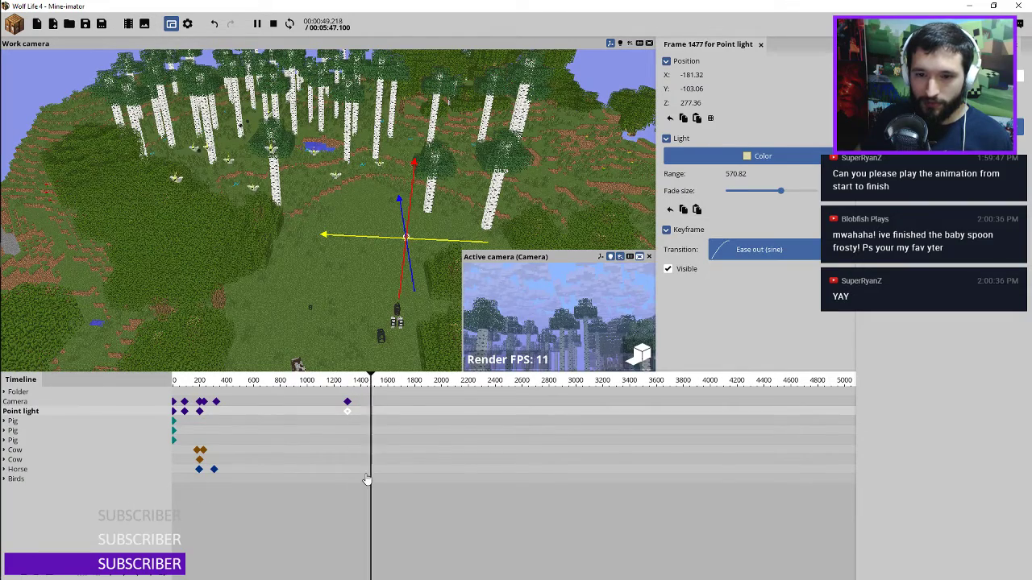
{"action": "key", "text": "space"}
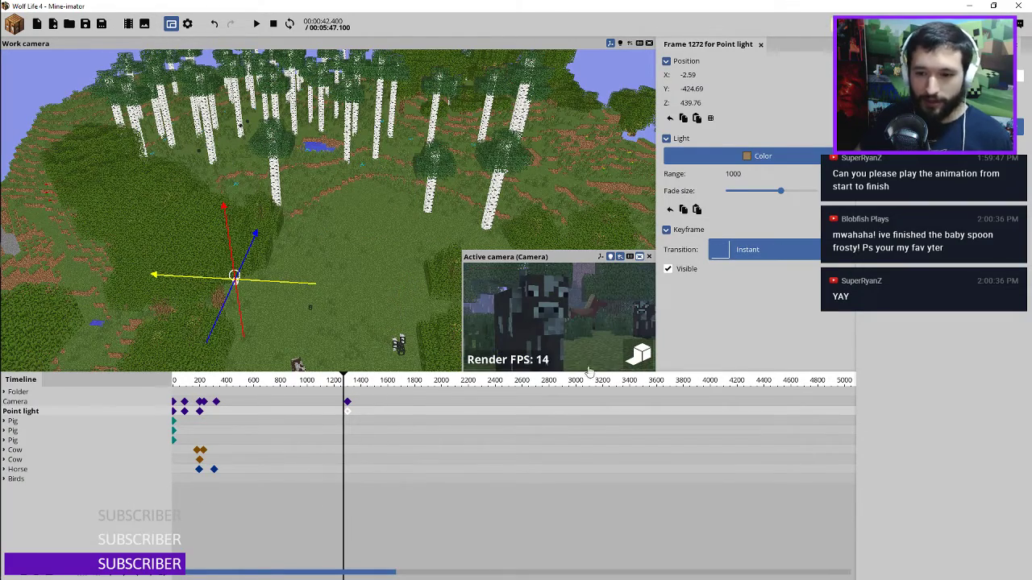
{"action": "key", "text": "space"}
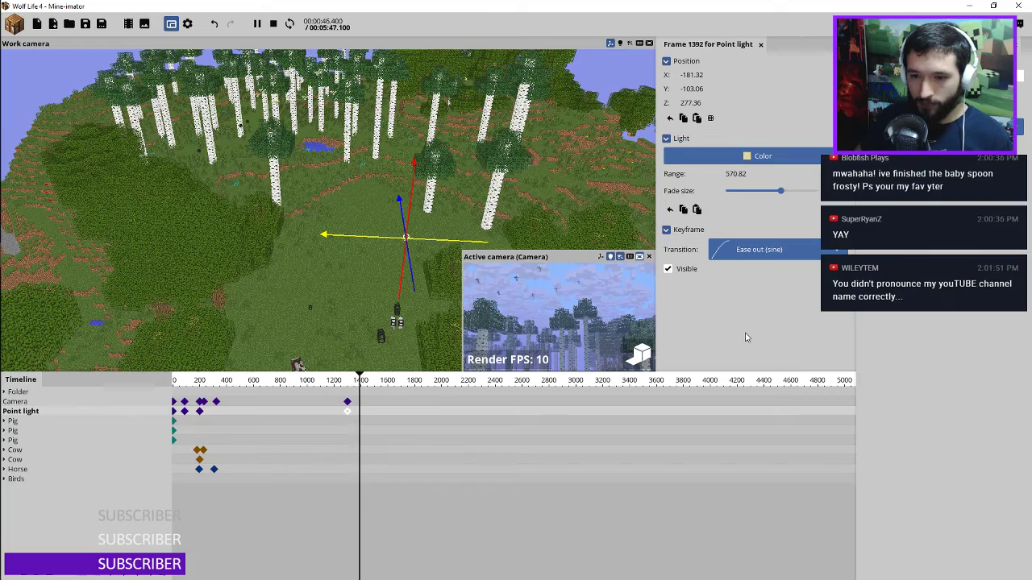
{"action": "key", "text": "space"}
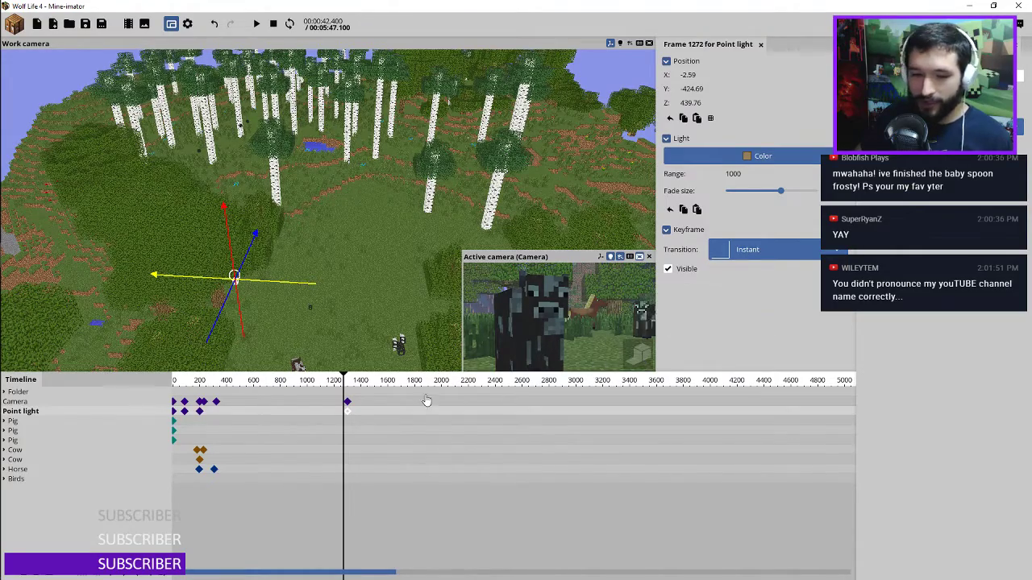
Mark a timeline playback region from frame 0 to the camera keyframe at frame 325
{"action": "left_click_drag", "start_coordinate": [330, 379], "coordinate": [170, 384]}
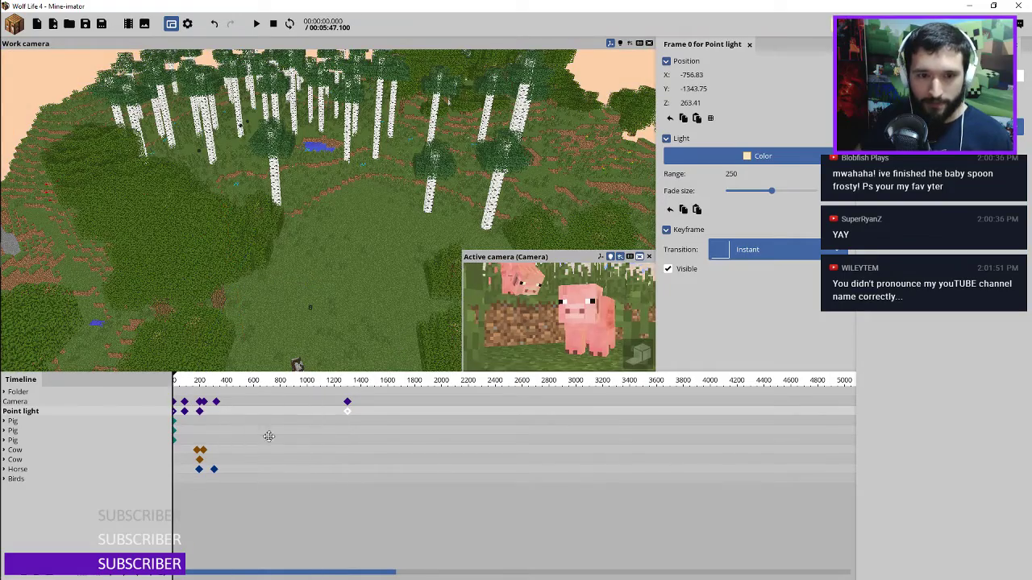
{"action": "scroll", "coordinate": [249, 440], "scroll_direction": "up", "scroll_amount": 5, "text": "ctrl"}
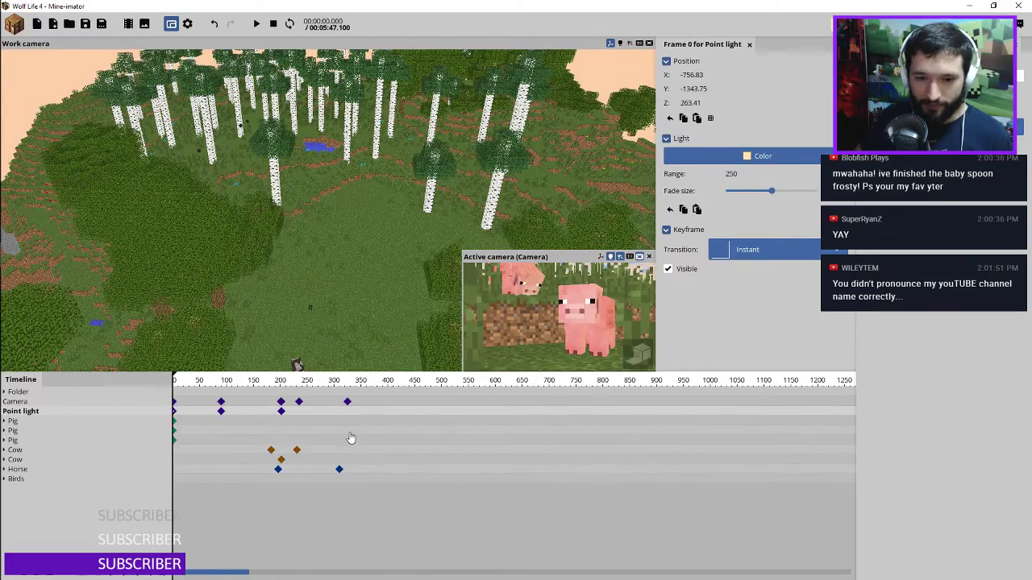
{"action": "scroll", "coordinate": [371, 431], "scroll_direction": "up", "scroll_amount": 3, "text": "ctrl"}
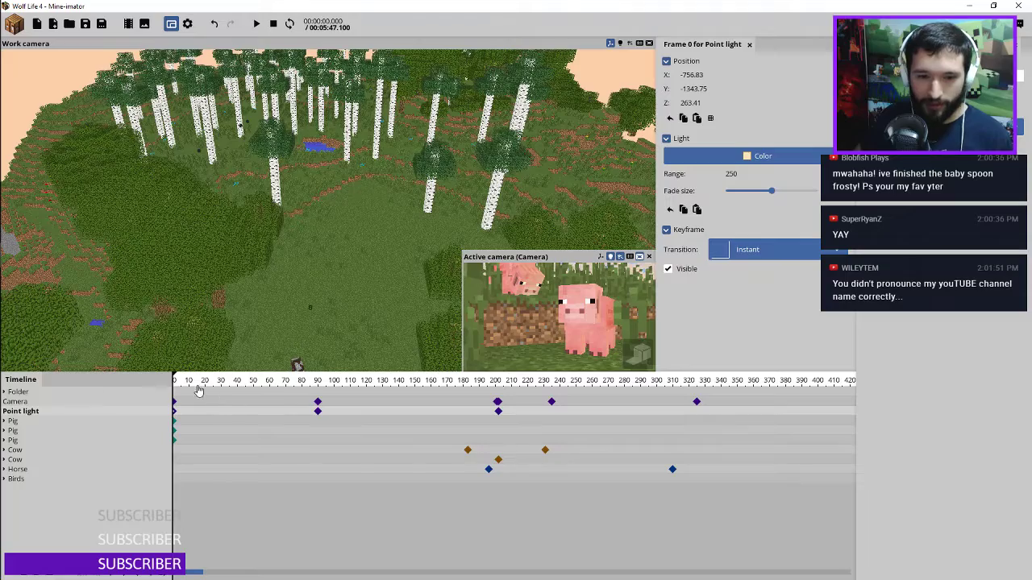
{"action": "left_click_drag", "start_coordinate": [175, 385], "coordinate": [696, 426]}
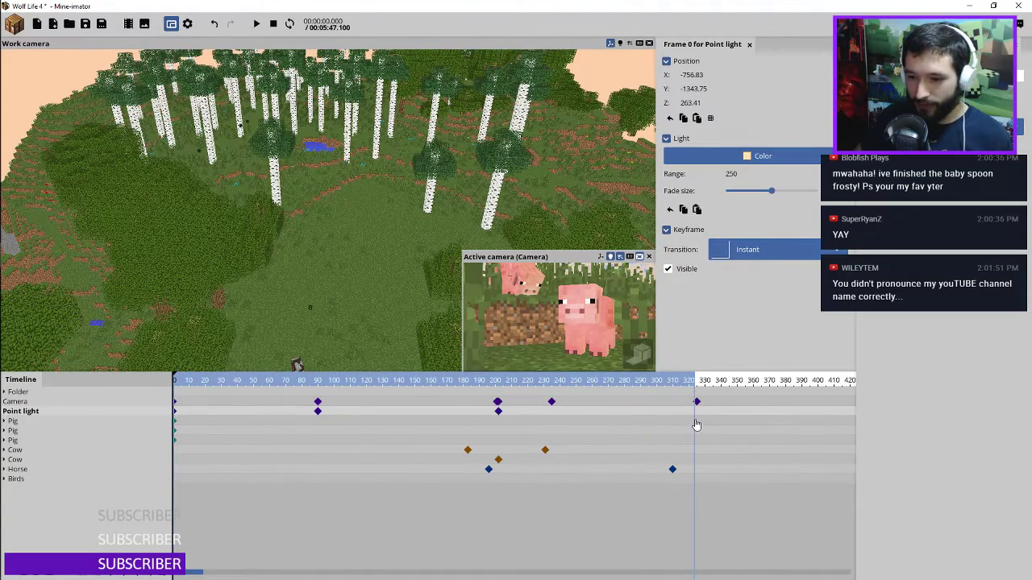
{"action": "scroll", "coordinate": [693, 403], "scroll_direction": "up", "scroll_amount": 6, "text": "ctrl"}
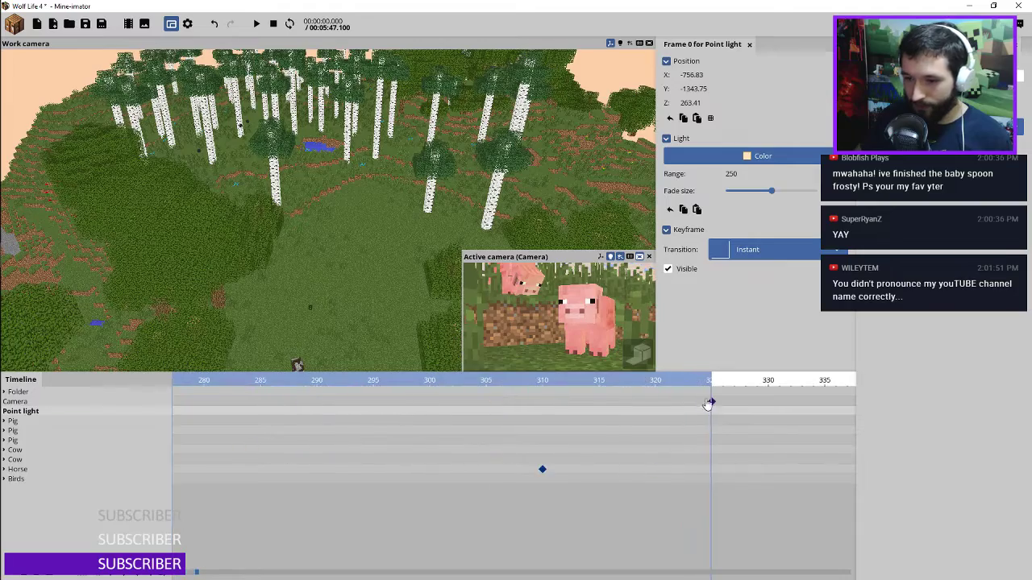
{"action": "scroll", "coordinate": [564, 413], "scroll_direction": "down", "scroll_amount": 6, "text": "ctrl"}
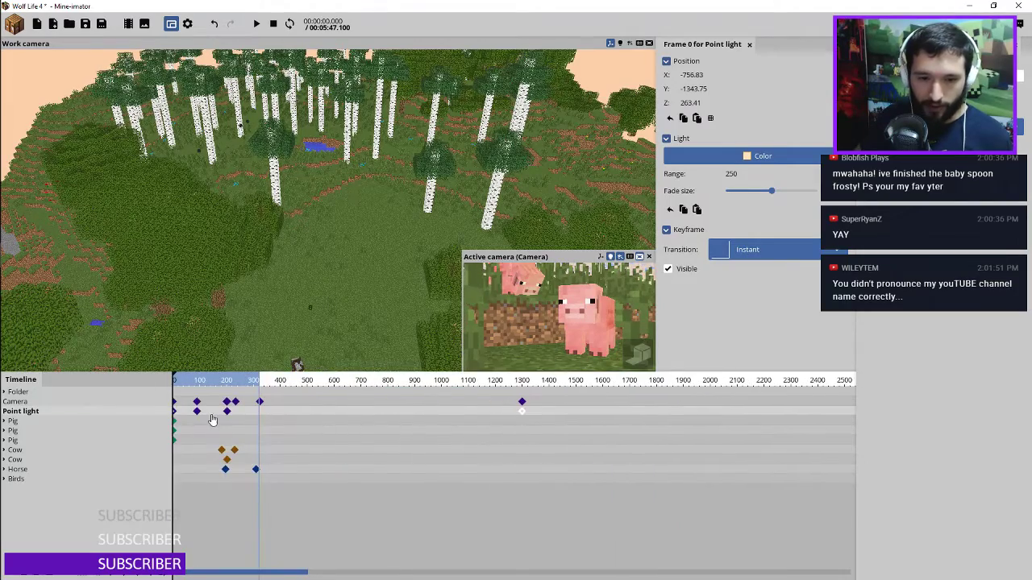
Play back the marked timeline region from frame 0 to review the opening shots
{"action": "scroll", "coordinate": [206, 416], "scroll_direction": "up", "scroll_amount": 3, "text": "ctrl"}
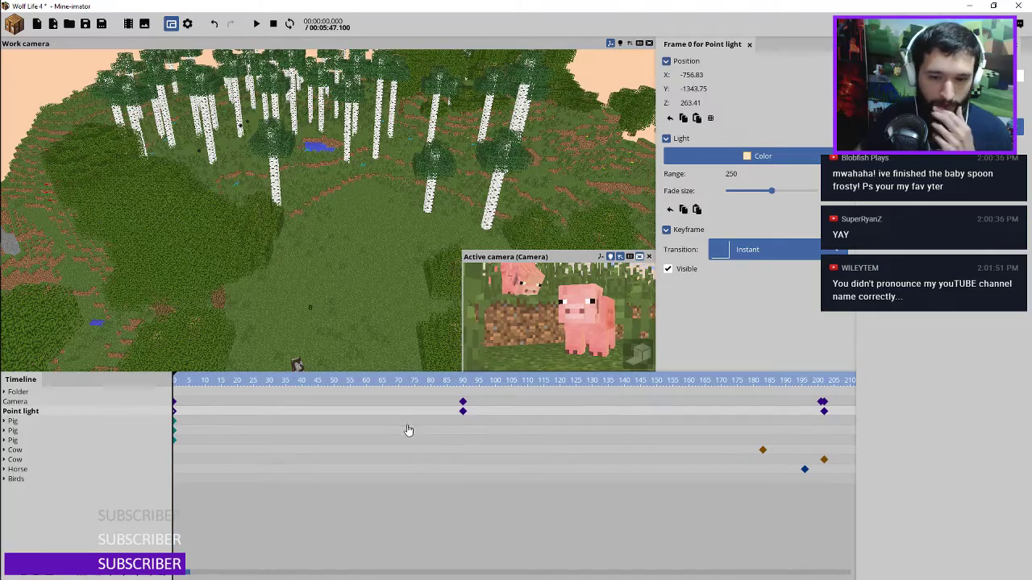
{"action": "key", "text": "space"}
{"action": "key", "text": "space"}
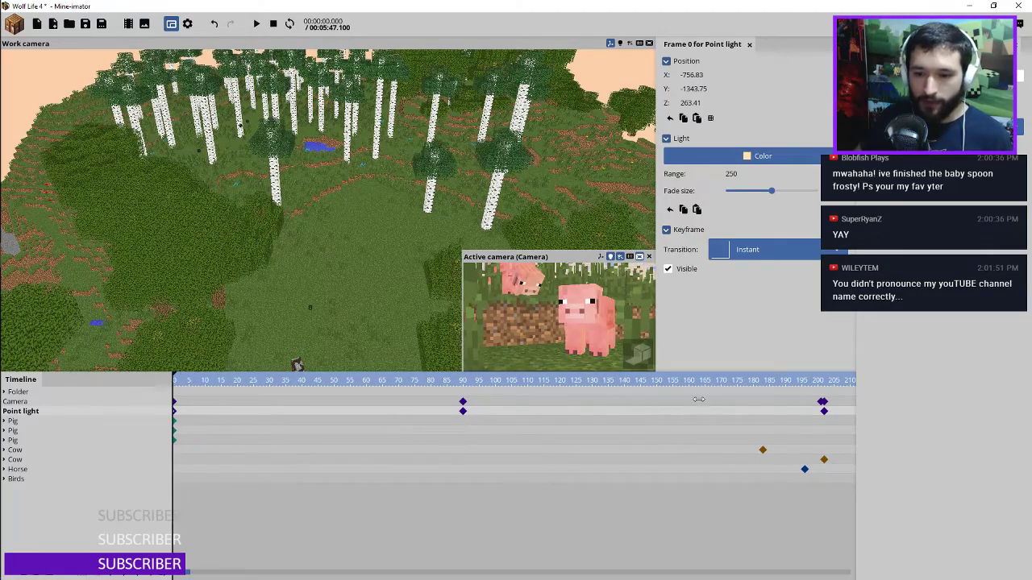
Set the timeline region to end at the camera keyframe at frame 325
{"action": "scroll", "coordinate": [649, 409], "scroll_direction": "down", "scroll_amount": 5, "text": "ctrl"}
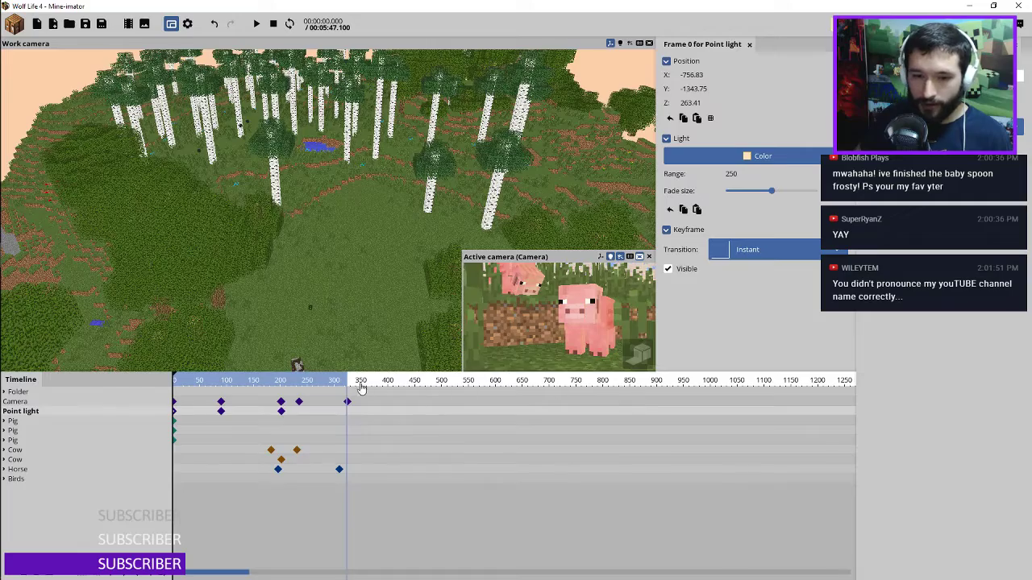
{"action": "scroll", "coordinate": [343, 395], "scroll_direction": "up", "scroll_amount": 10, "text": "ctrl"}
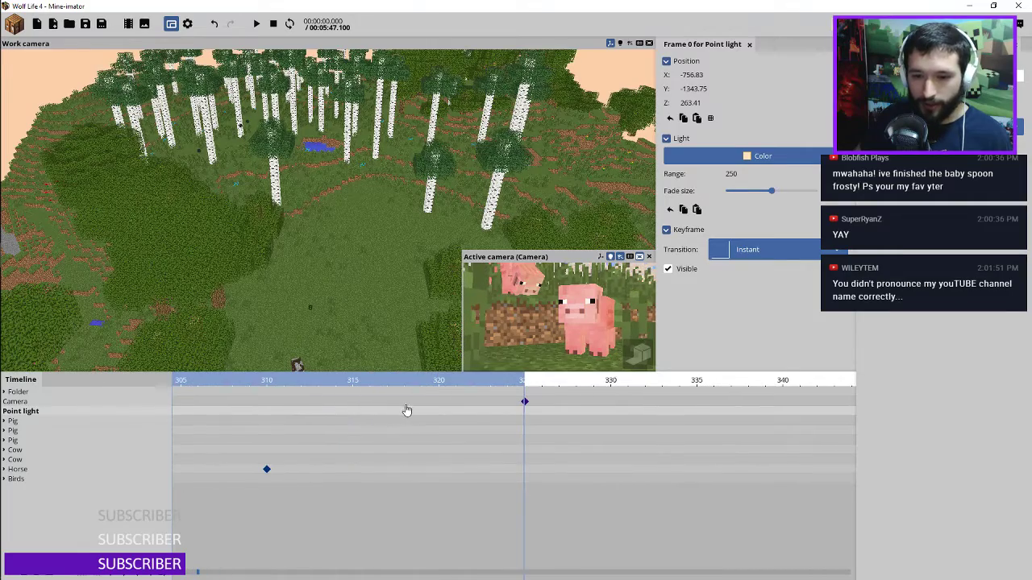
{"action": "scroll", "coordinate": [409, 411], "scroll_direction": "down", "scroll_amount": 12, "text": "ctrl"}
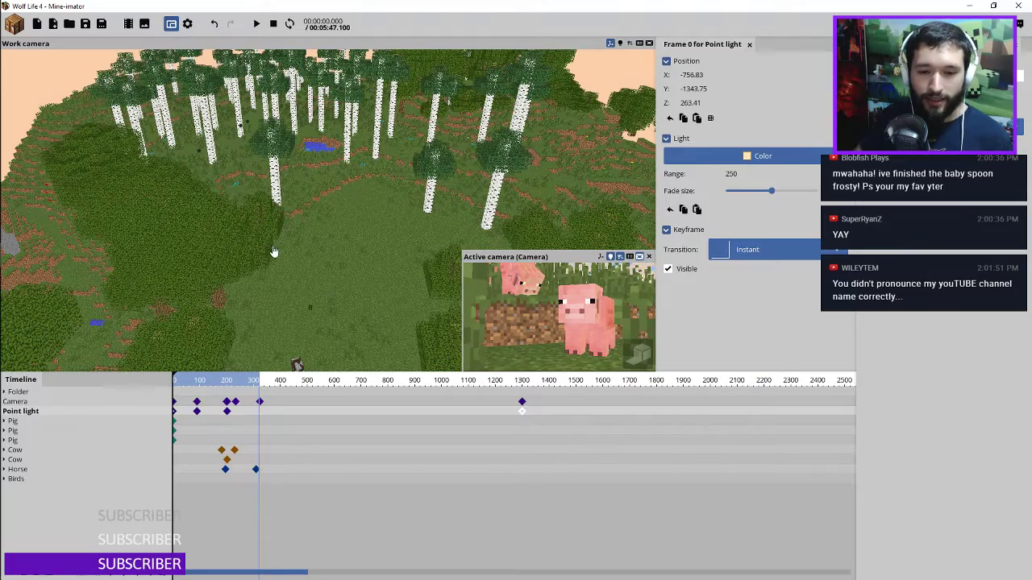
{"action": "mouse_move", "coordinate": [2, 157]}
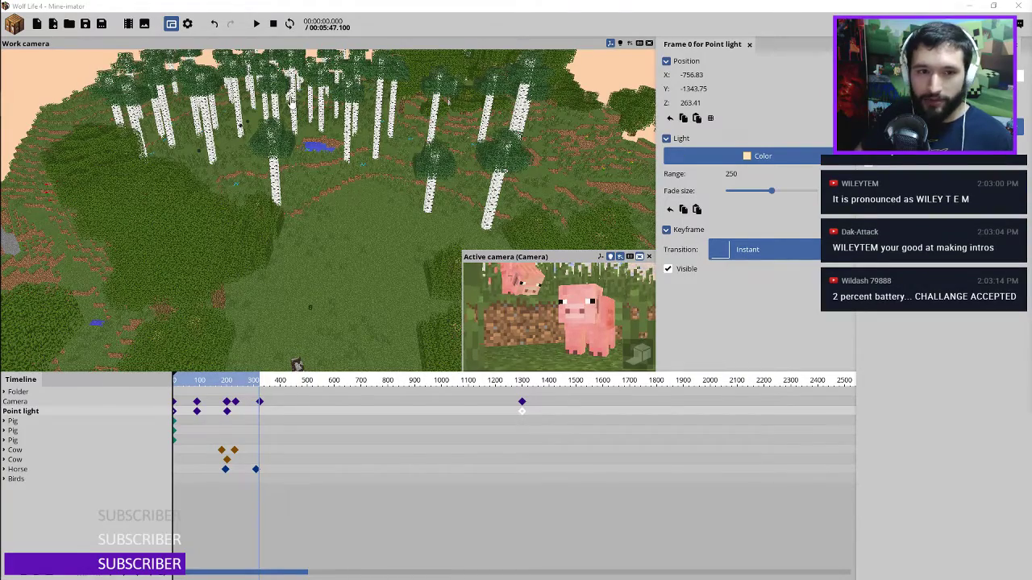
In the render settings, set the point light buffer size to Big (2048x2048)
{"action": "left_click", "coordinate": [187, 24]}
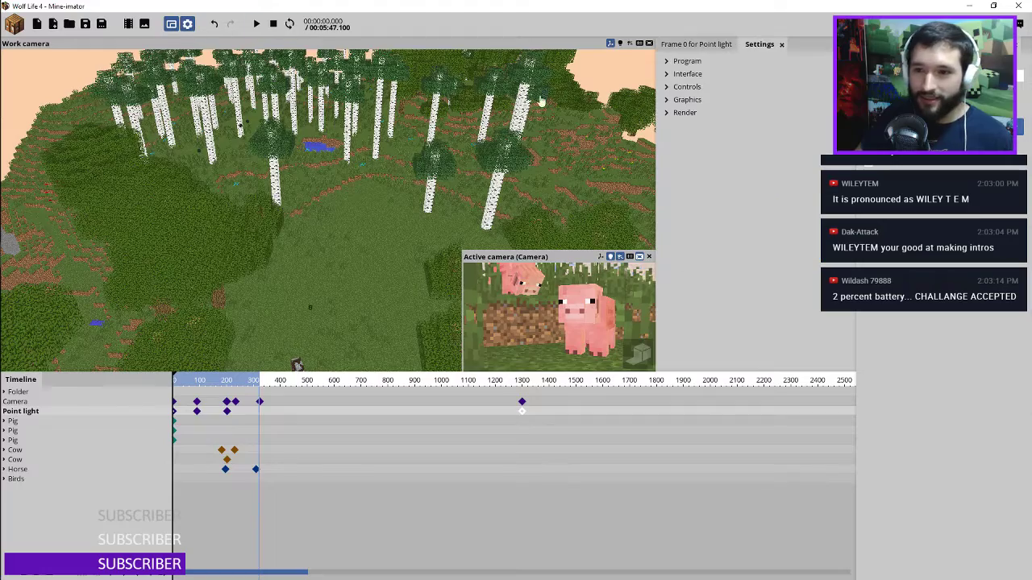
{"action": "left_click", "coordinate": [682, 114]}
{"action": "left_click", "coordinate": [774, 271]}
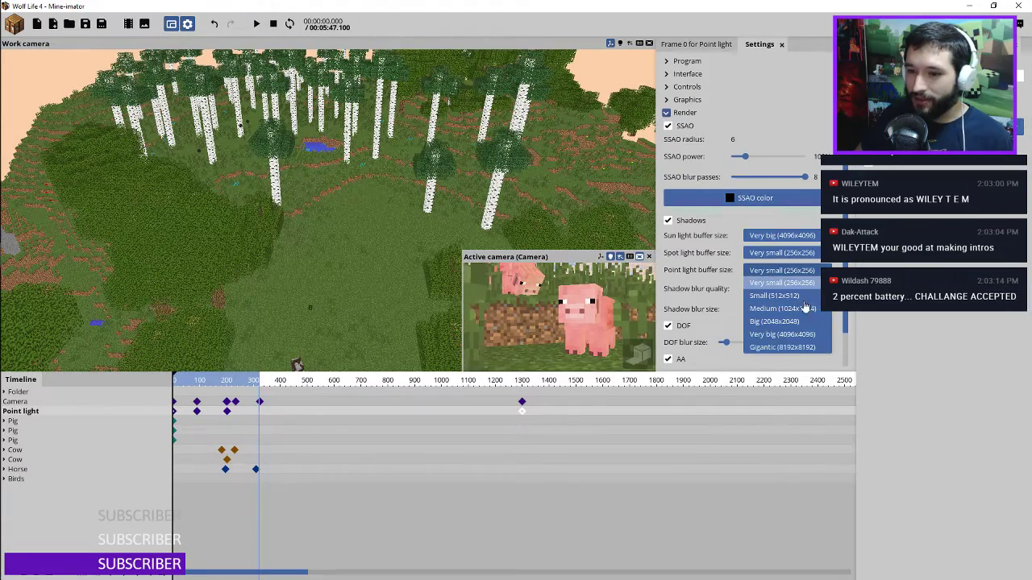
{"action": "left_click", "coordinate": [769, 324]}
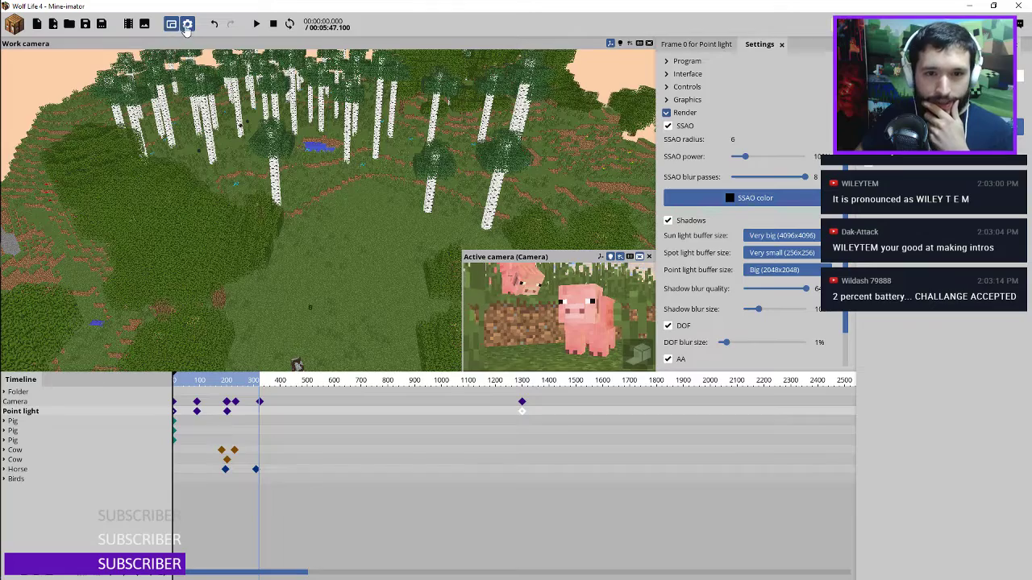
Set the movie export format to PNG sequence with the HD 1080 video size, and close the export dialog
{"action": "left_click", "coordinate": [128, 24]}
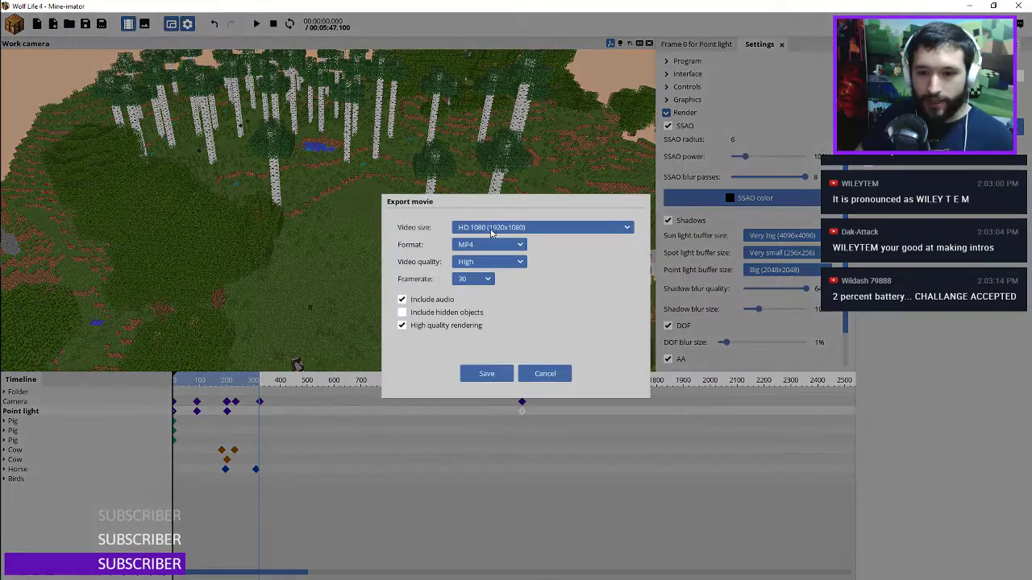
{"action": "left_click", "coordinate": [491, 228]}
{"action": "left_click", "coordinate": [492, 229]}
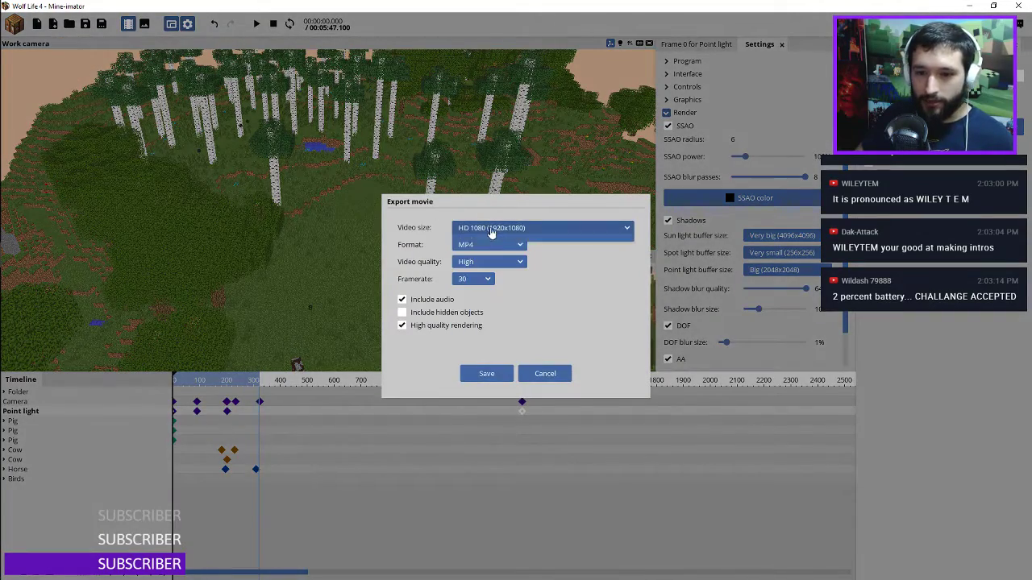
{"action": "left_click", "coordinate": [465, 262]}
{"action": "left_click", "coordinate": [467, 246]}
{"action": "left_click", "coordinate": [474, 296]}
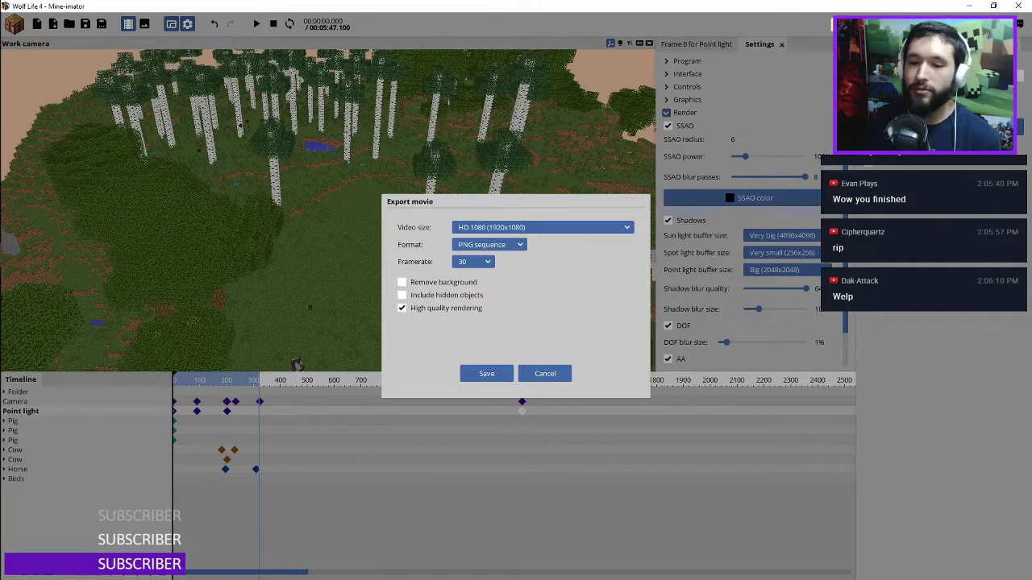
{"action": "left_click", "coordinate": [545, 373]}
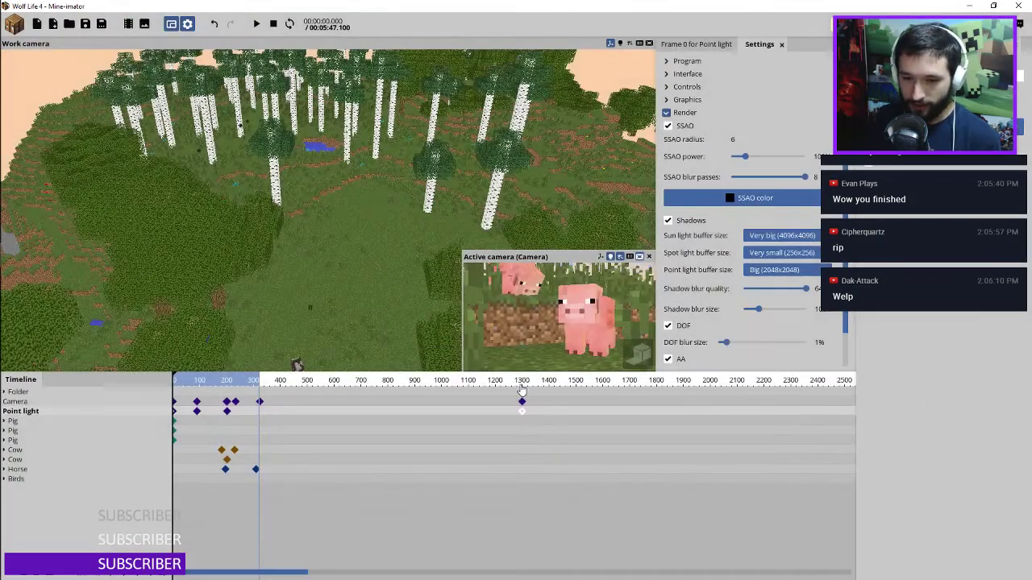
Start a new timeline region at the camera and point light keyframes at frame 1300
{"action": "left_click", "coordinate": [522, 401]}
{"action": "scroll", "coordinate": [523, 437], "scroll_direction": "up", "scroll_amount": 3, "text": "ctrl"}
{"action": "scroll", "coordinate": [523, 437], "scroll_direction": "up", "scroll_amount": 3, "text": "ctrl"}
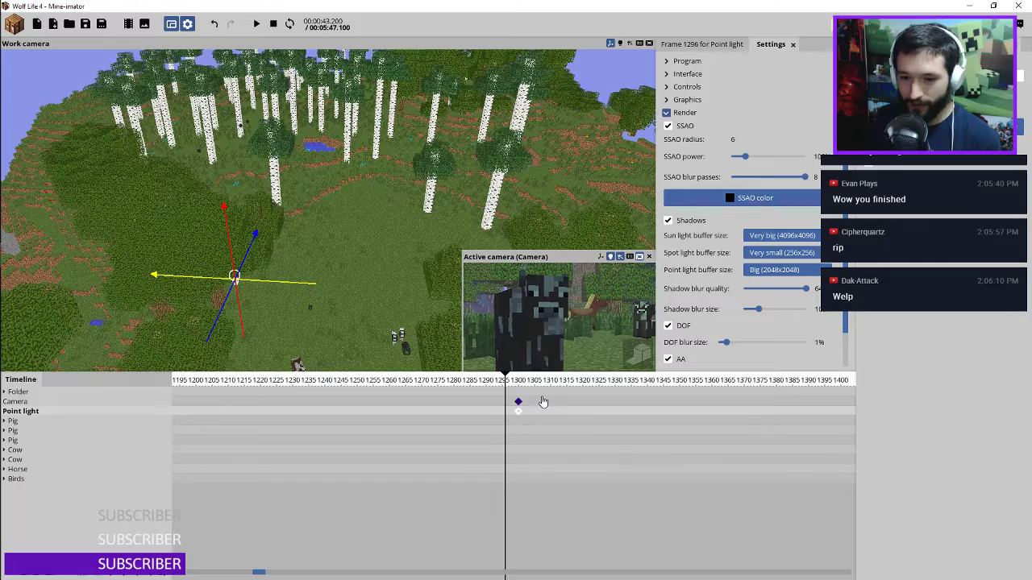
{"action": "left_click_drag", "start_coordinate": [519, 382], "coordinate": [812, 415]}
{"action": "scroll", "coordinate": [523, 428], "scroll_direction": "up", "scroll_amount": 5}
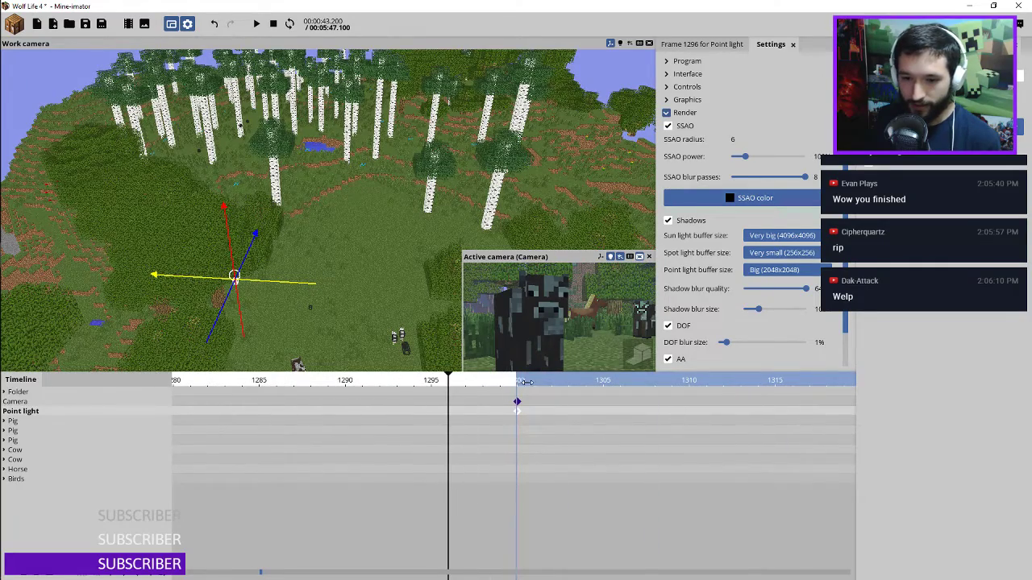
{"action": "scroll", "coordinate": [556, 405], "scroll_direction": "down", "scroll_amount": 3, "text": "ctrl"}
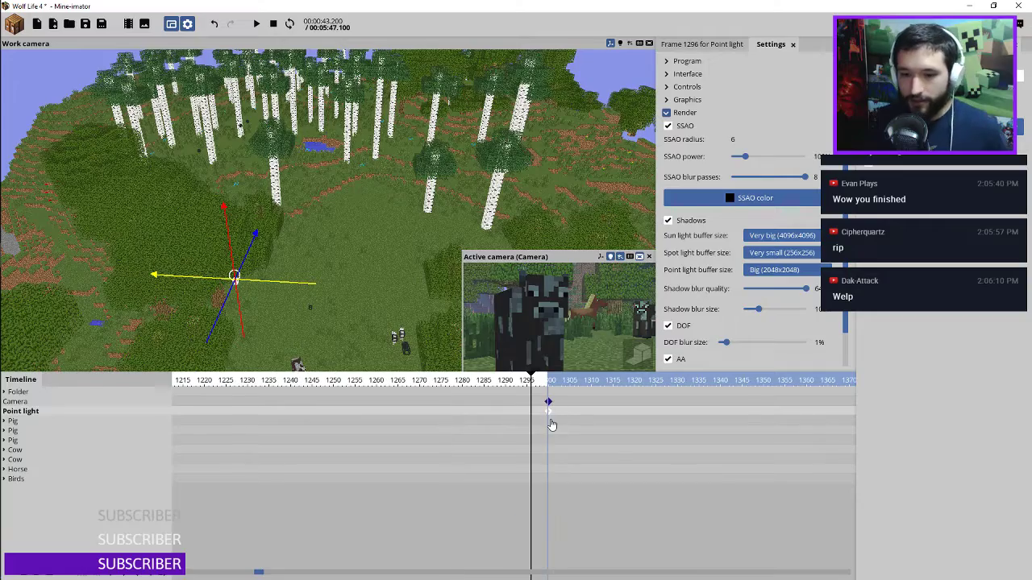
Play back the camera shot from frame 1301 to check the section following the keyframes, and stop
{"action": "left_click", "coordinate": [552, 425]}
{"action": "key", "text": "space"}
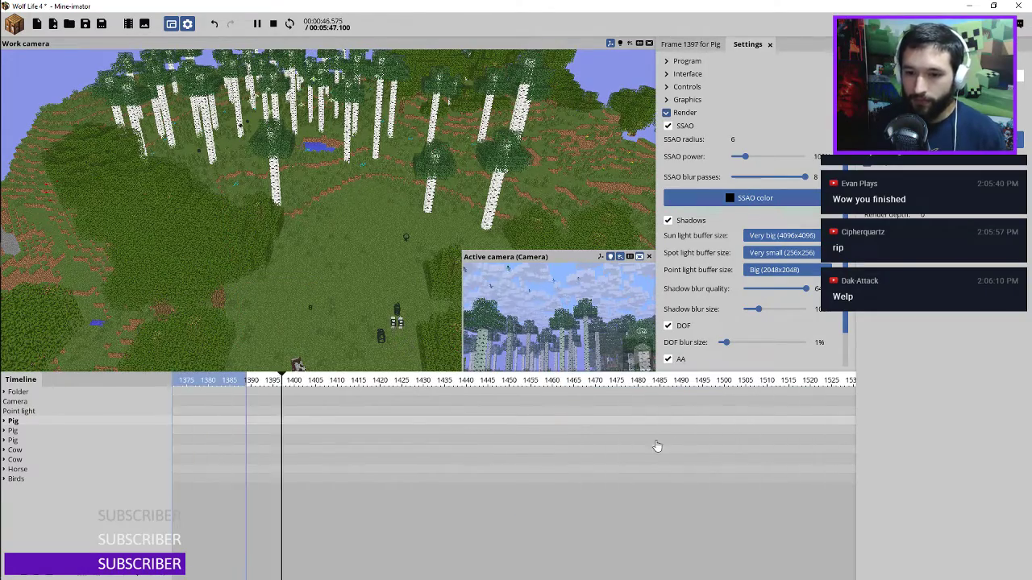
{"action": "key", "text": "space"}
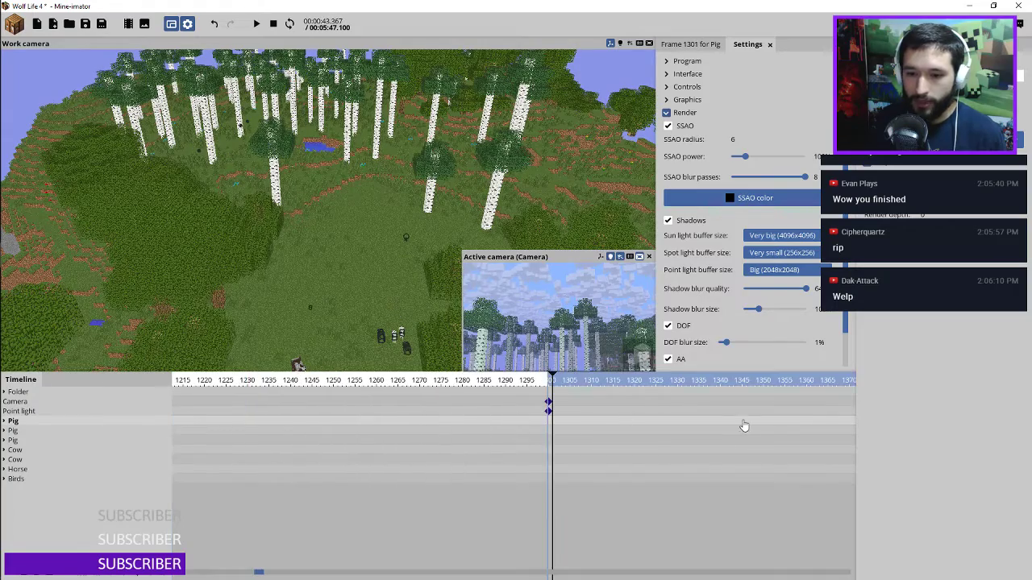
Set the end of the timeline region that starts at frame 1300 to about frame 1450
{"action": "middle_click_drag", "start_coordinate": [744, 426], "coordinate": [458, 409]}
{"action": "scroll", "coordinate": [694, 404], "scroll_direction": "down", "scroll_amount": 2}
{"action": "middle_click_drag", "start_coordinate": [707, 405], "coordinate": [614, 400]}
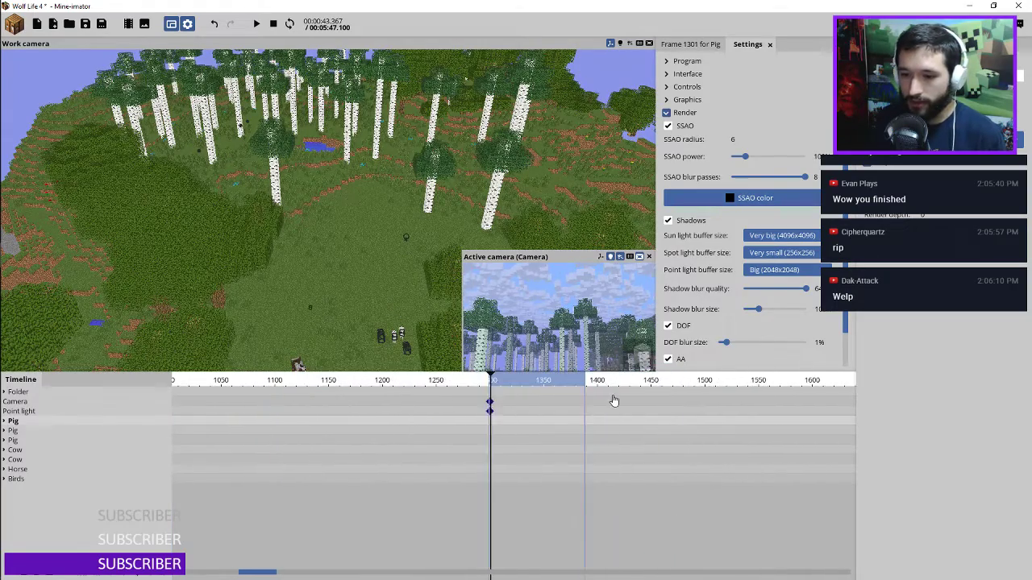
{"action": "scroll", "coordinate": [613, 400], "scroll_direction": "up", "scroll_amount": 3}
{"action": "left_click_drag", "start_coordinate": [534, 380], "coordinate": [719, 386]}
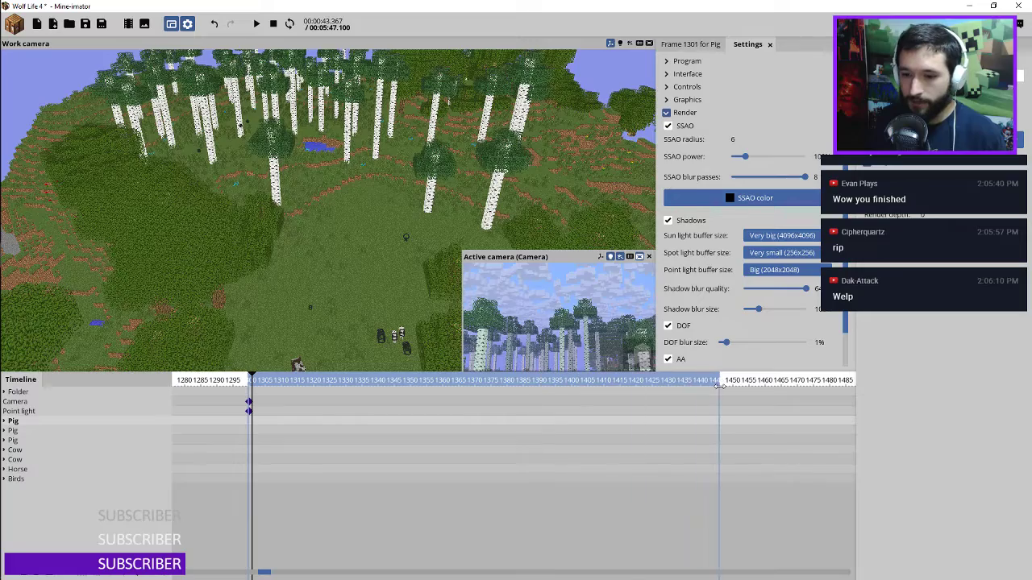
{"action": "left_click", "coordinate": [615, 420]}
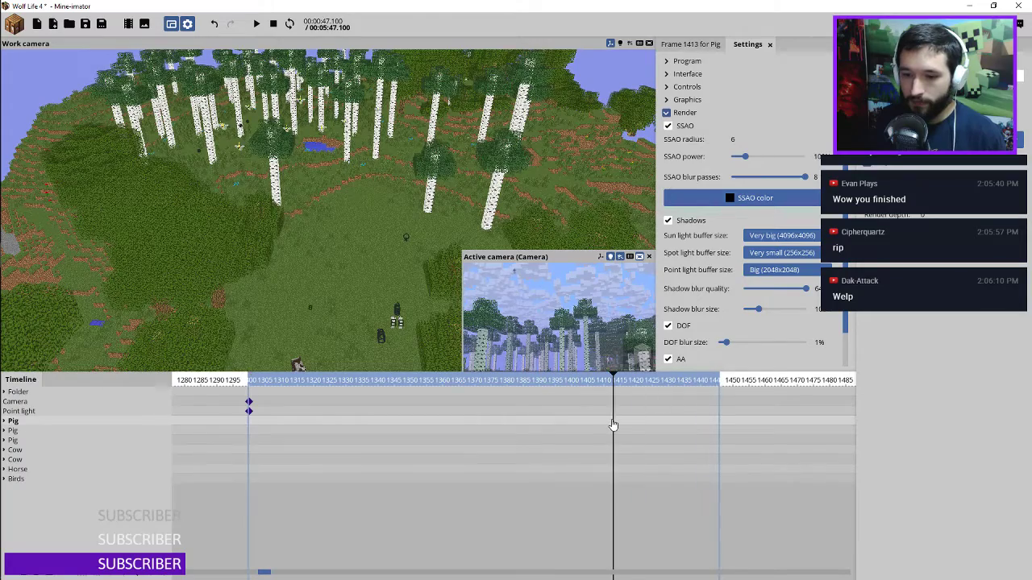
{"action": "left_click", "coordinate": [631, 381]}
{"action": "left_click_drag", "start_coordinate": [636, 384], "coordinate": [732, 401]}
Preview the birds over the birch forest from frame 1392 and stop the playback
{"action": "left_click", "coordinate": [547, 396]}
{"action": "key", "text": "space"}
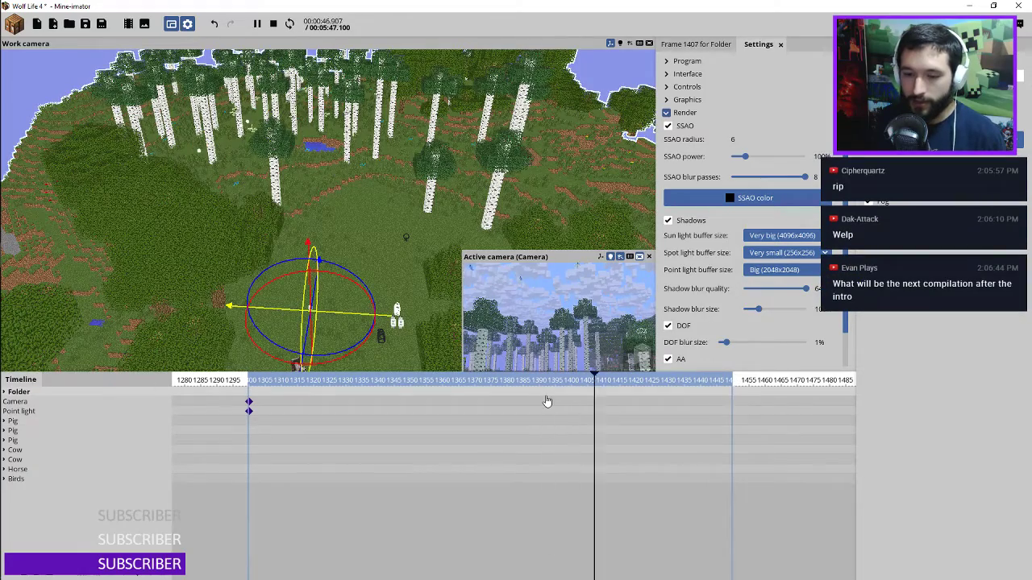
{"action": "key", "text": "space"}
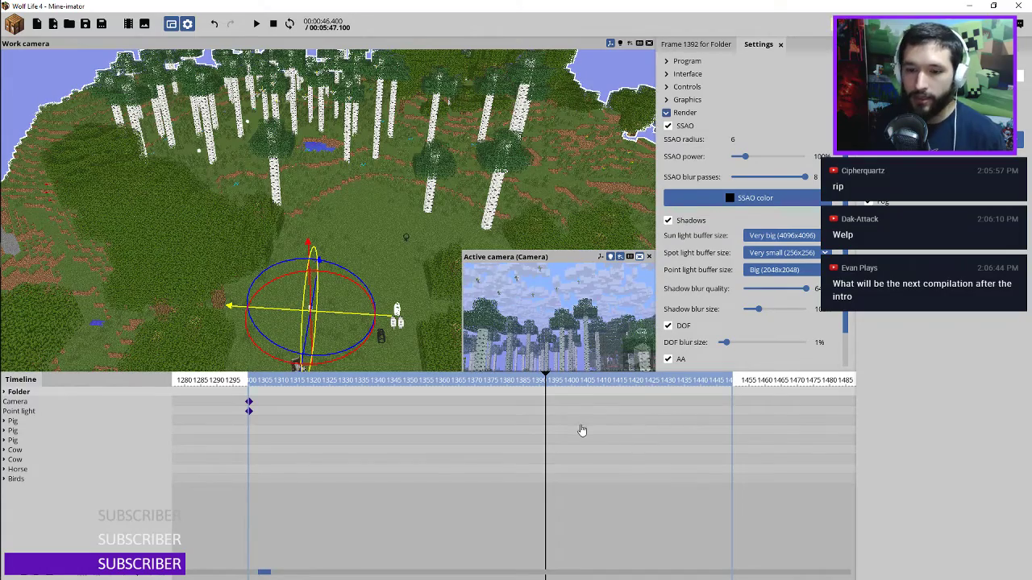
Export the timeline region as an HD 1080 PNG sequence at 30 fps with high quality rendering
{"action": "left_click", "coordinate": [128, 23]}
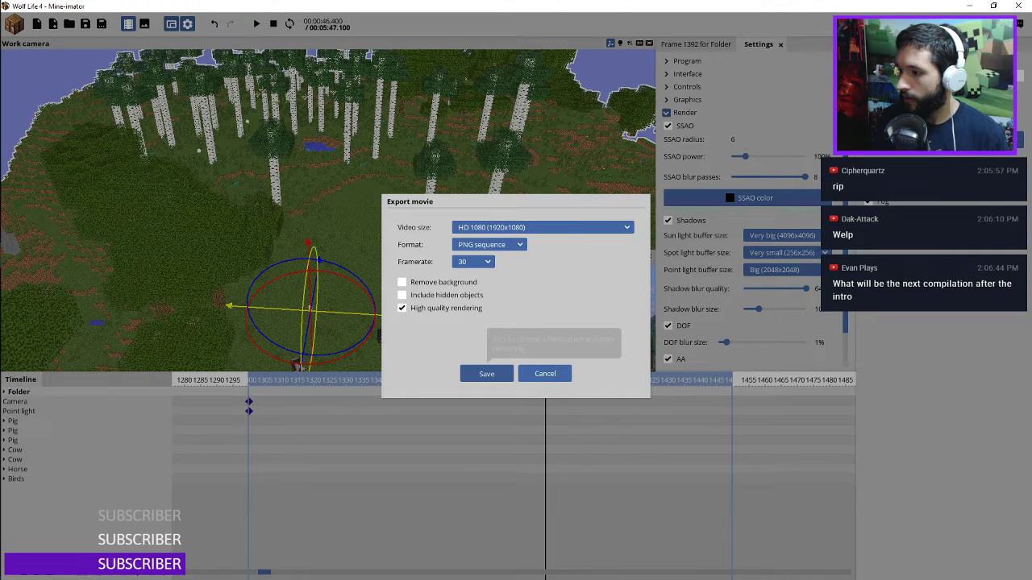
{"action": "left_click", "coordinate": [487, 373]}
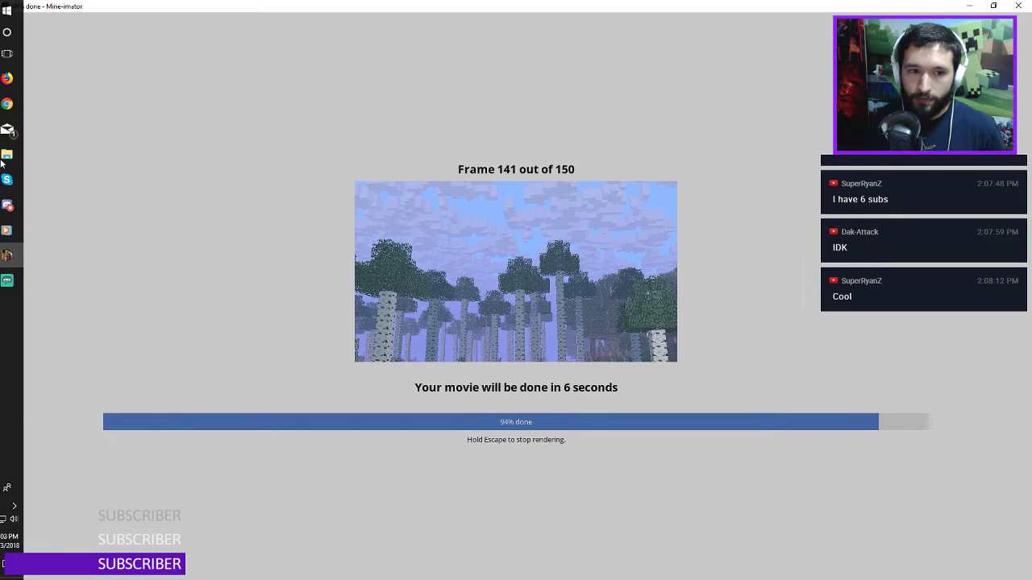
Open a File Explorer window and close the movie export dialog
{"action": "right_click", "coordinate": [17, 154]}
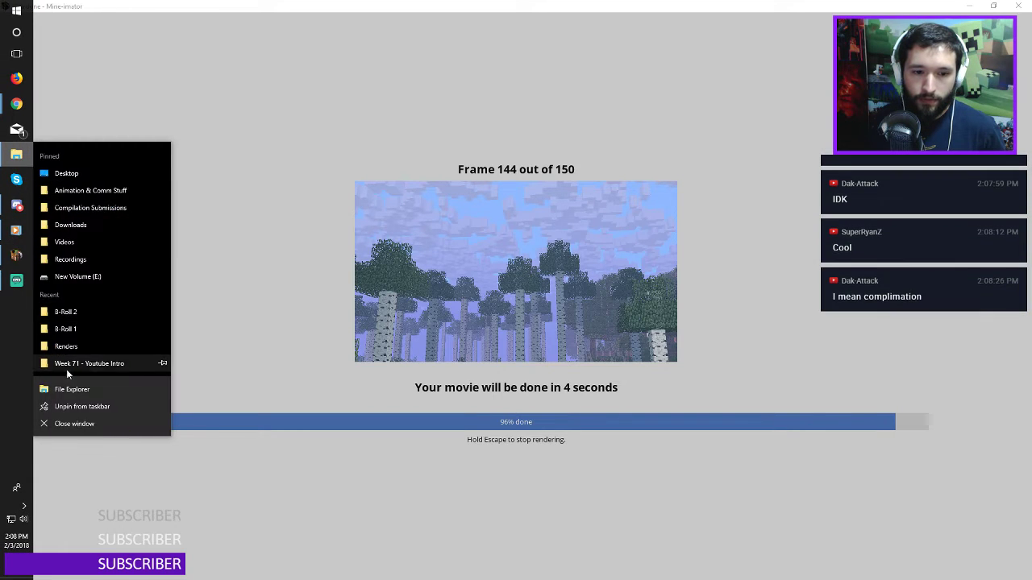
{"action": "left_click", "coordinate": [72, 392]}
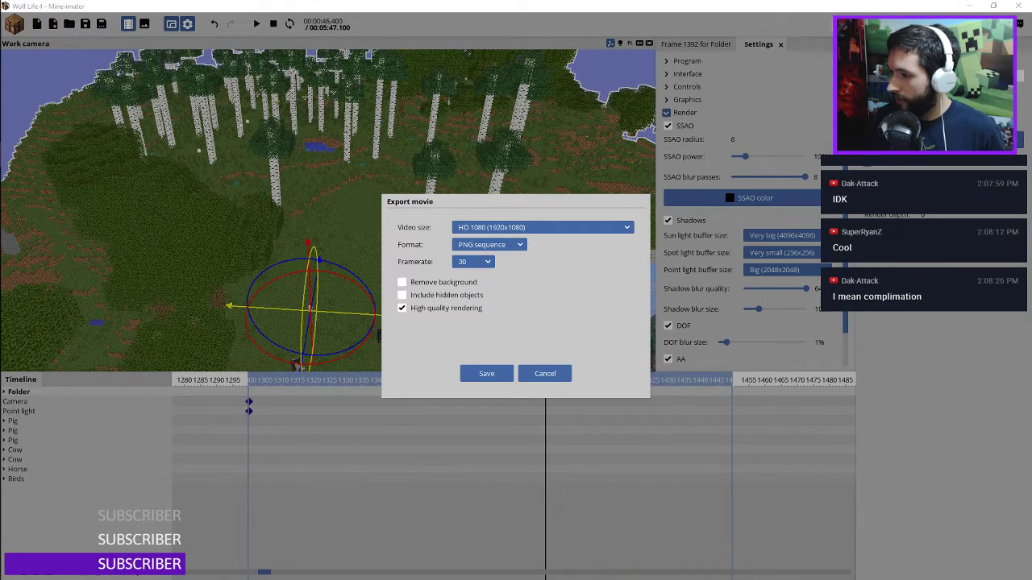
{"action": "left_click", "coordinate": [553, 379]}
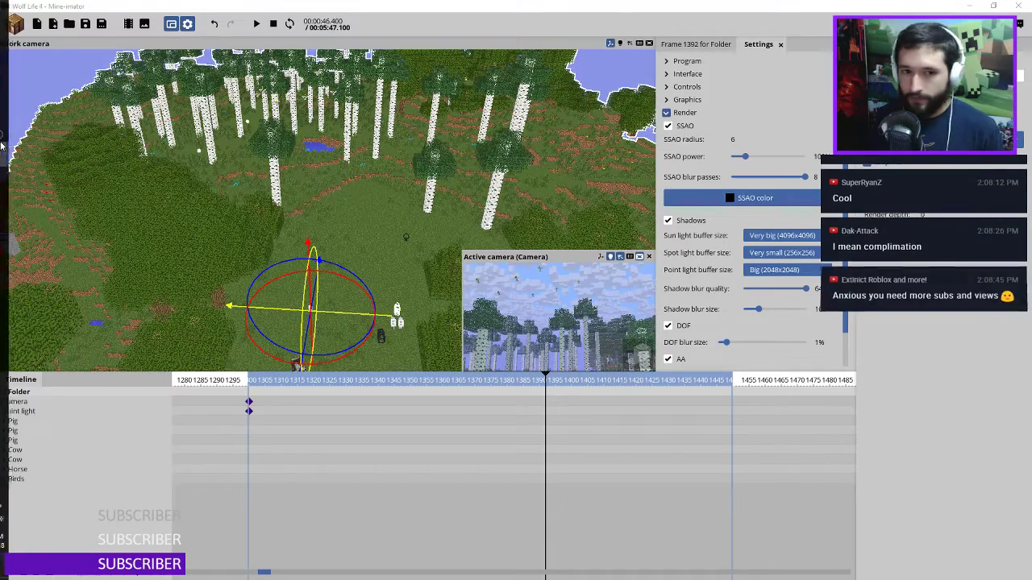
{"action": "mouse_move", "coordinate": [16, 153]}
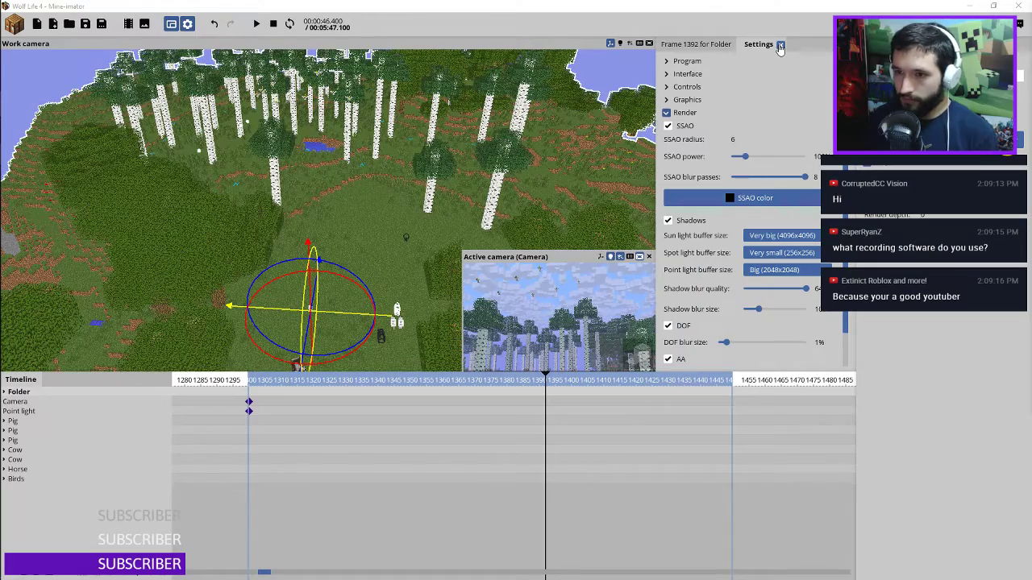
Clear the timeline region and move the playhead to frame 790
{"action": "left_click", "coordinate": [447, 386]}
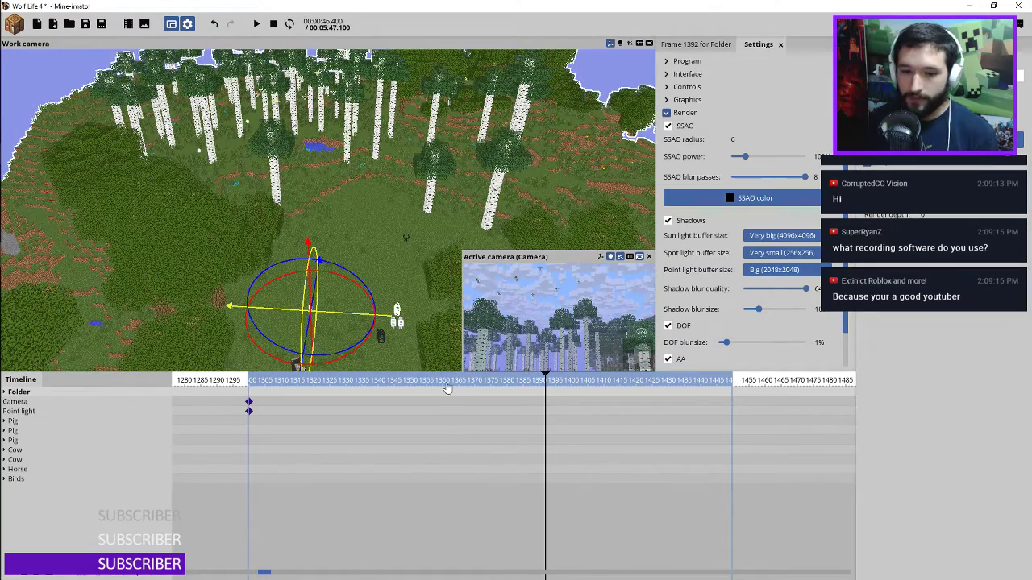
{"action": "scroll", "coordinate": [409, 394], "scroll_direction": "down", "scroll_amount": 5, "text": "ctrl"}
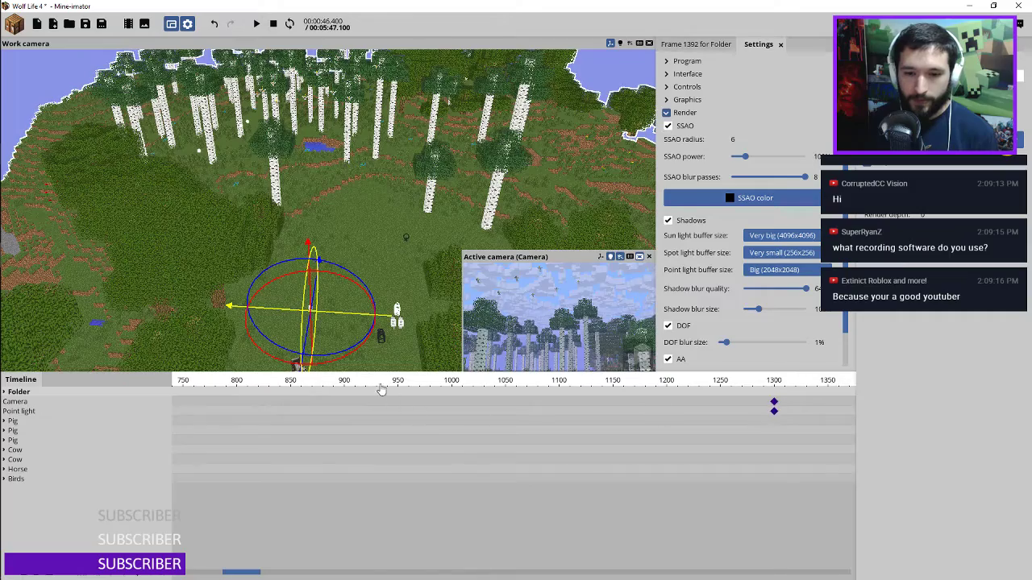
{"action": "left_click_drag", "start_coordinate": [381, 390], "coordinate": [226, 390]}
{"action": "scroll", "coordinate": [266, 390], "scroll_direction": "down", "scroll_amount": 4, "text": "ctrl"}
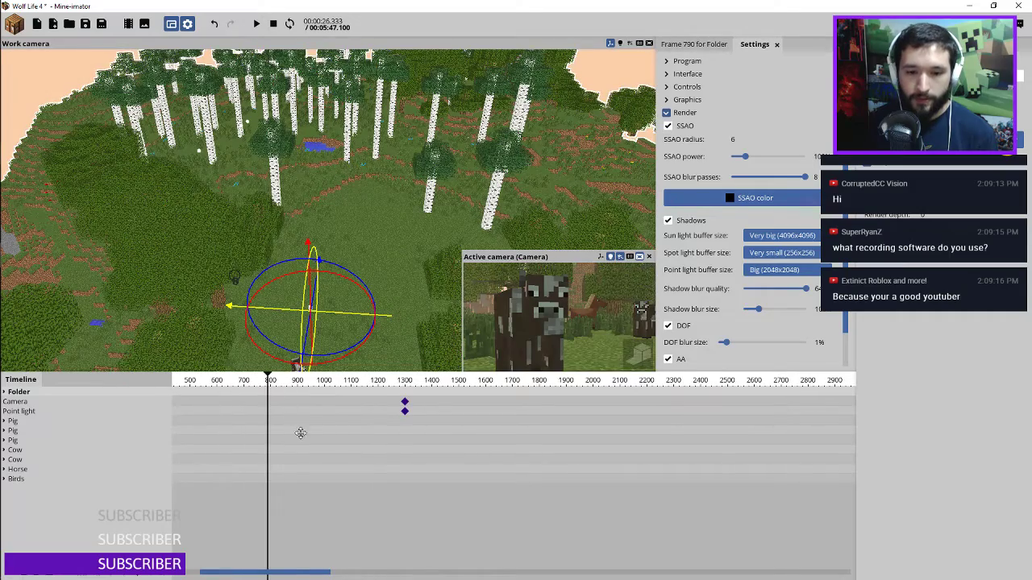
Save the project and return the playhead to frame 0
{"action": "scroll", "coordinate": [300, 433], "scroll_direction": "up", "scroll_amount": 5}
{"action": "left_click", "coordinate": [86, 25]}
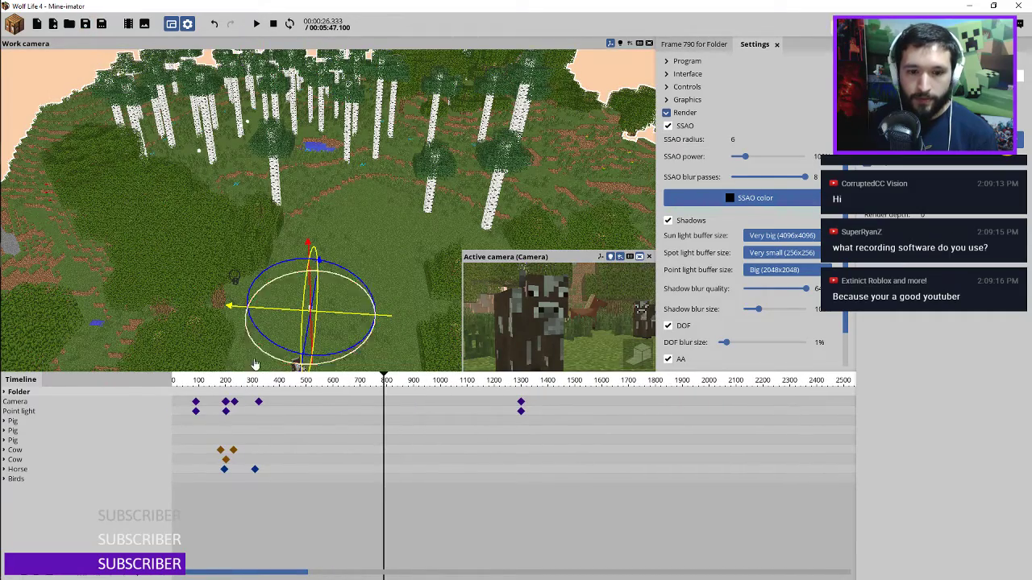
{"action": "left_click_drag", "start_coordinate": [208, 383], "coordinate": [113, 383]}
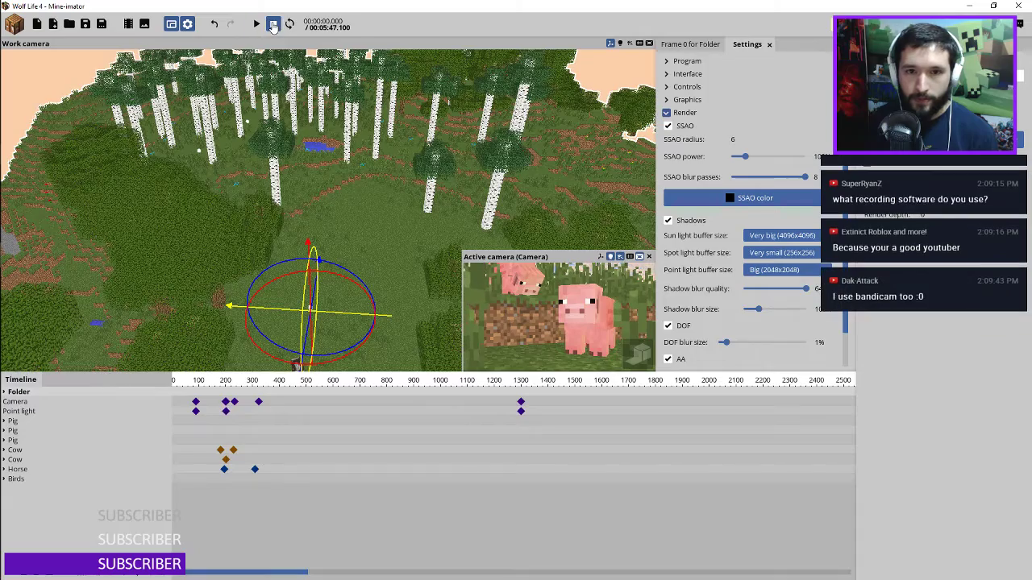
Set the point light buffer size to Very small (256x256) and close the settings
{"action": "left_click", "coordinate": [764, 270]}
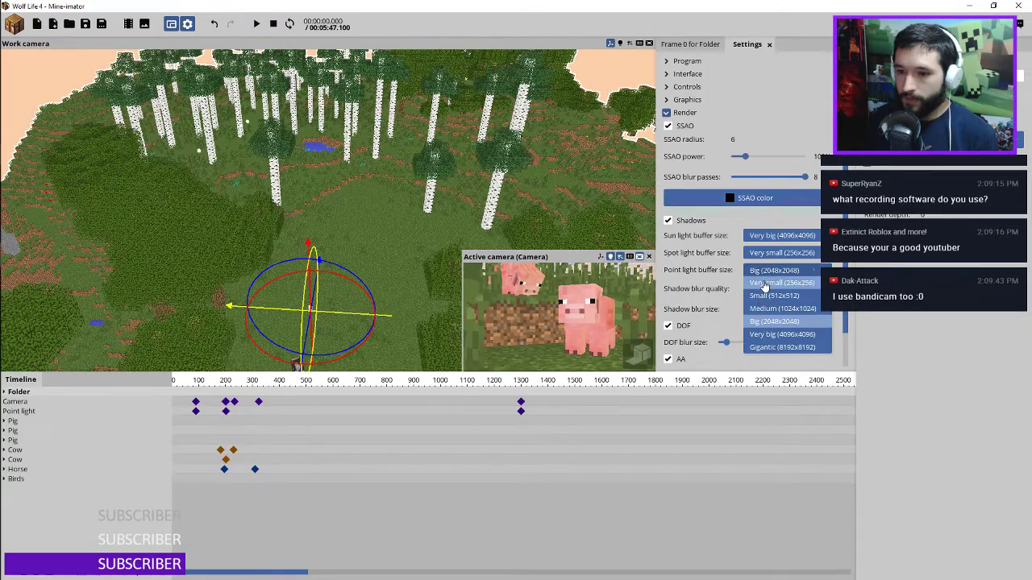
{"action": "left_click", "coordinate": [772, 283]}
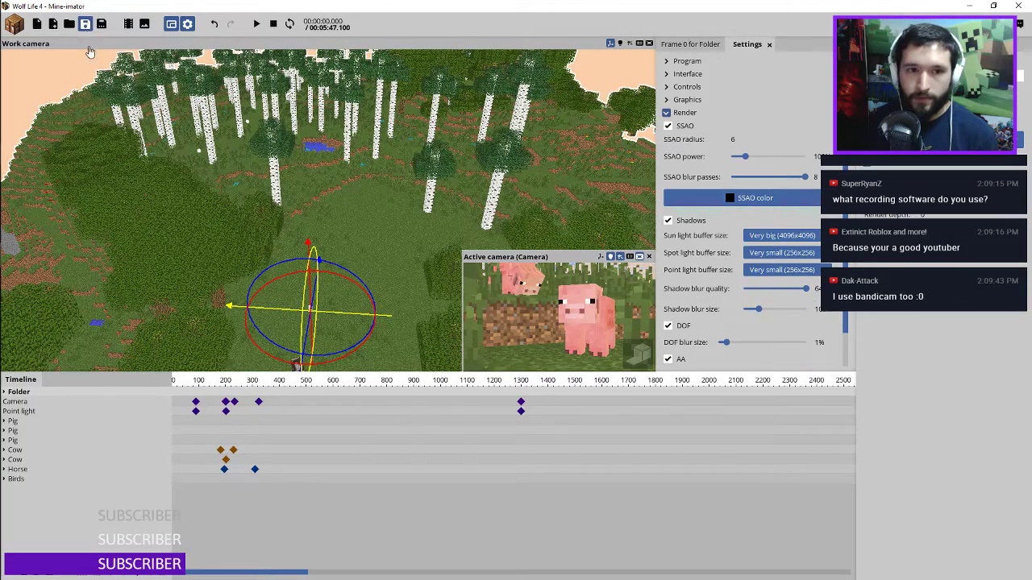
{"action": "left_click", "coordinate": [768, 44]}
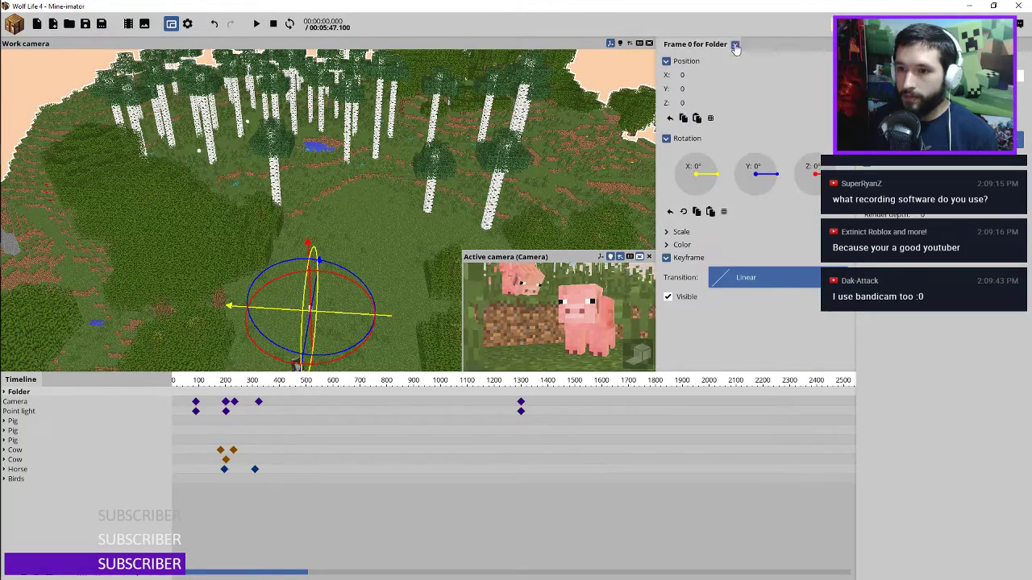
Close the Folder frame editor and save the project
{"action": "left_click", "coordinate": [739, 44]}
{"action": "left_click", "coordinate": [761, 101]}
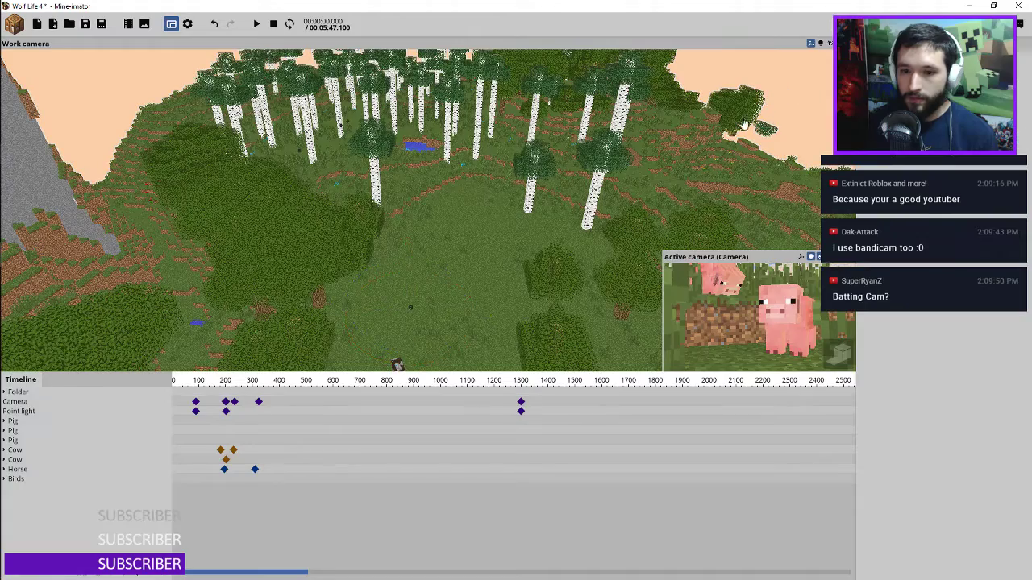
{"action": "left_click_drag", "start_coordinate": [534, 175], "coordinate": [536, 175]}
{"action": "right_click_drag", "start_coordinate": [527, 183], "coordinate": [527, 183]}
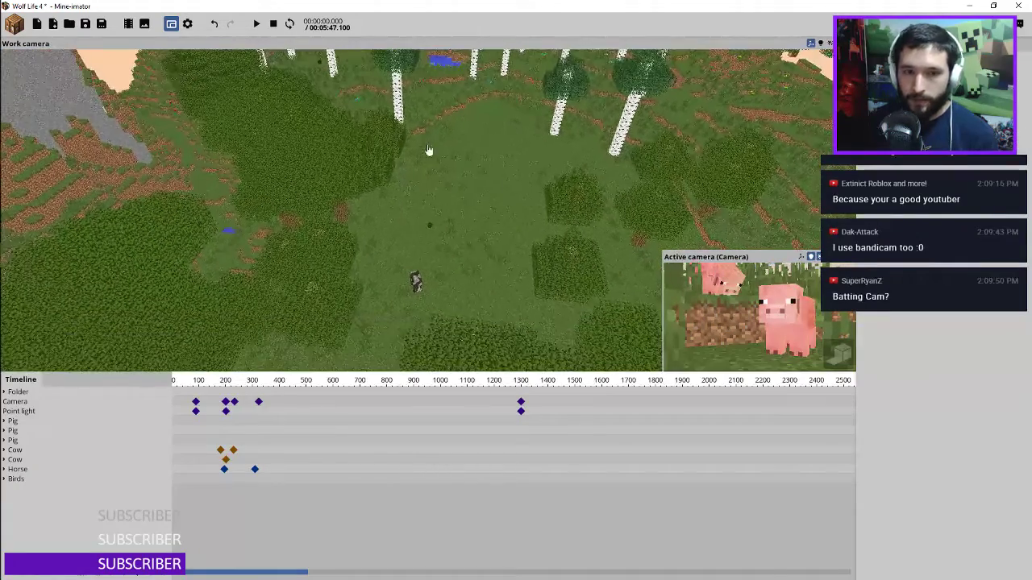
{"action": "left_click", "coordinate": [86, 25]}
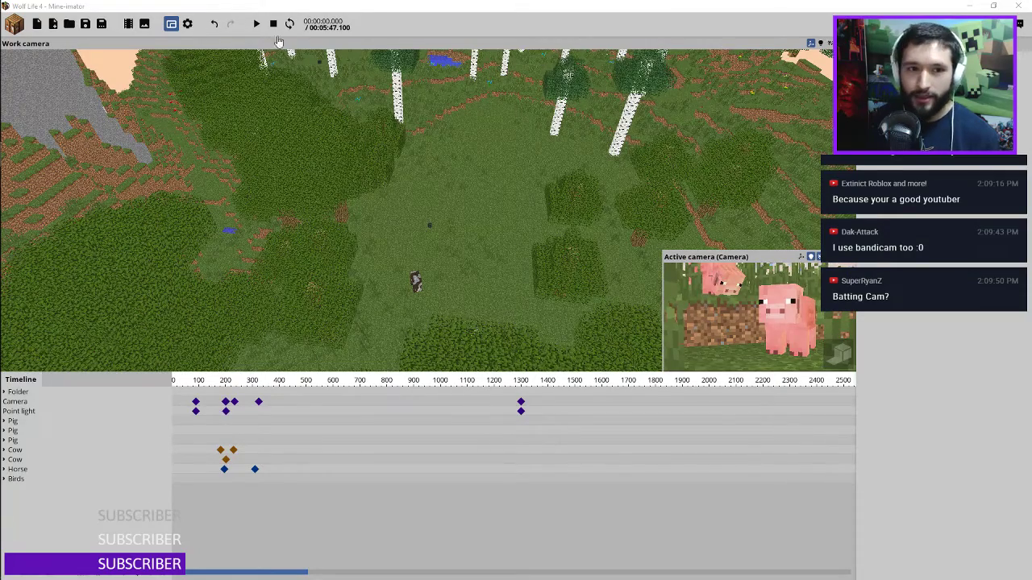
Minimize the current program and open the Wolf Life 4.vf project in Movie Studio Platinum 12.0
{"action": "mouse_move", "coordinate": [6, 79]}
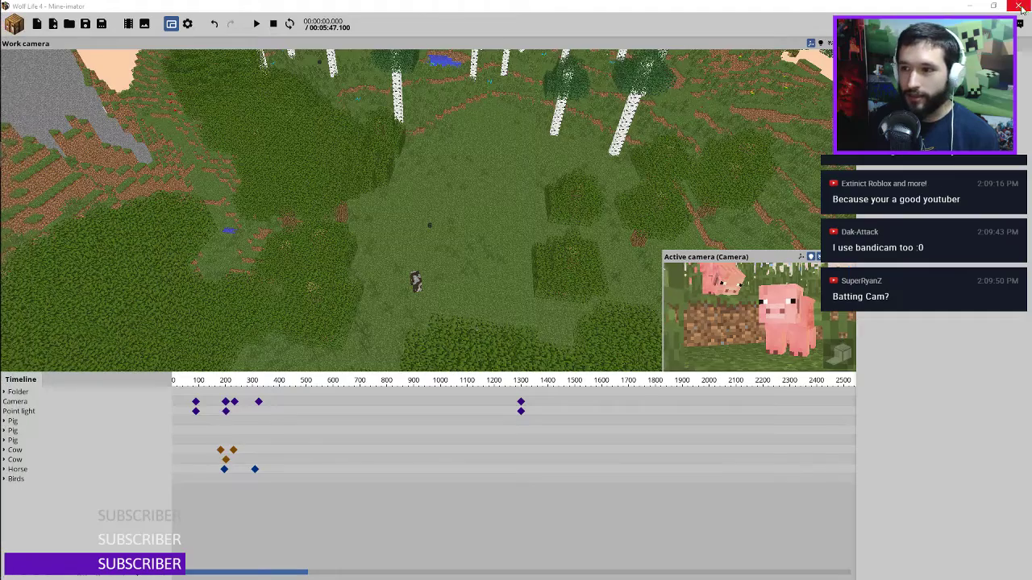
{"action": "left_click", "coordinate": [971, 6]}
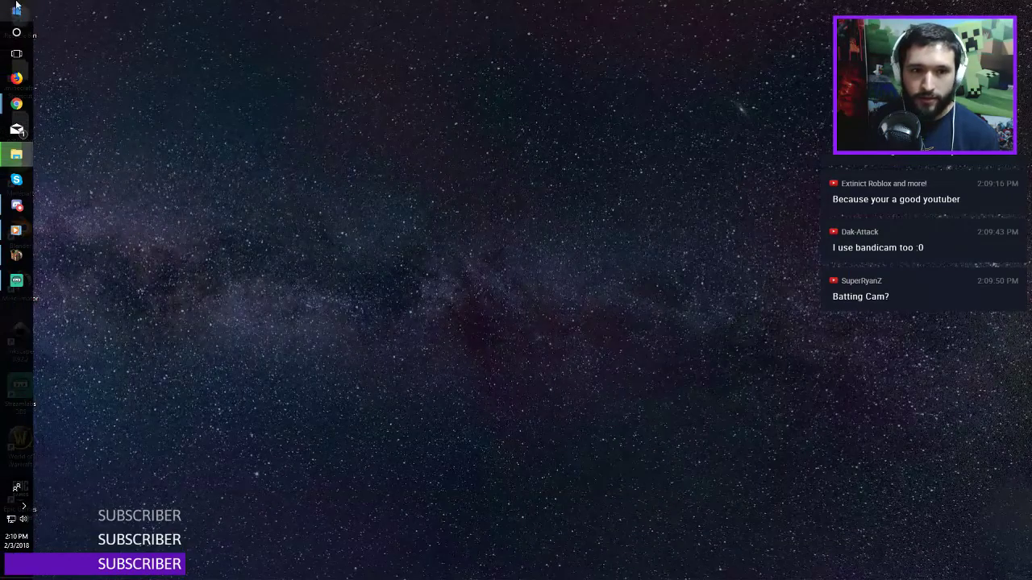
{"action": "left_click", "coordinate": [16, 10]}
{"action": "left_click", "coordinate": [283, 247]}
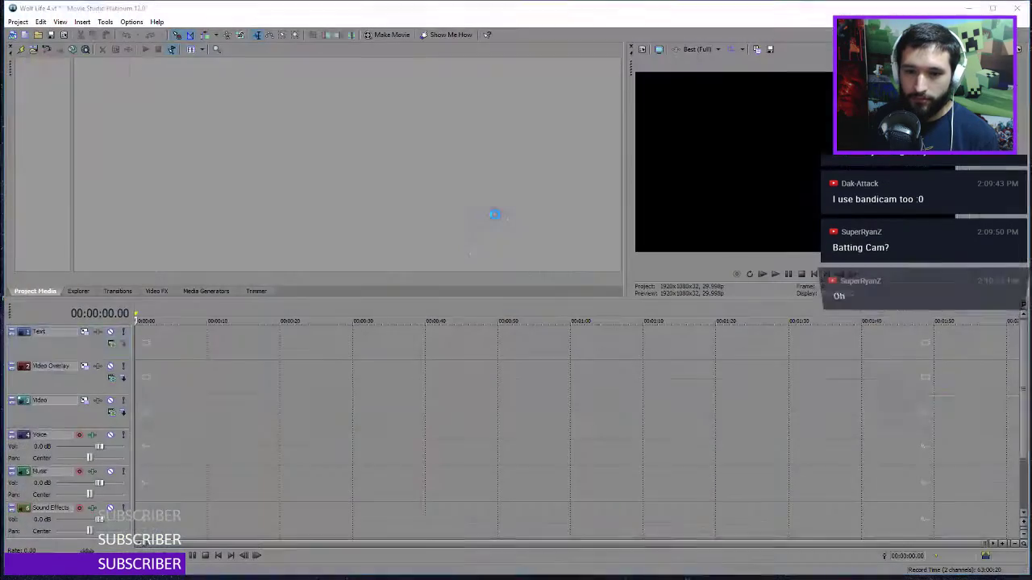
Check the full movie sequence on the Video track at several points between its beginning and end
{"action": "left_click", "coordinate": [343, 370]}
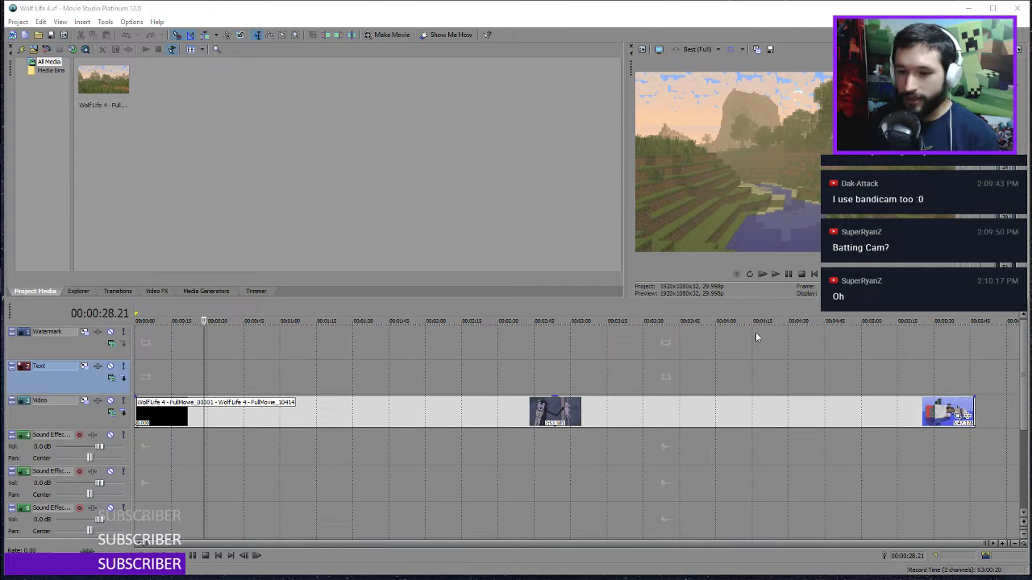
{"action": "left_click", "coordinate": [450, 377]}
{"action": "left_click", "coordinate": [656, 374]}
{"action": "left_click", "coordinate": [826, 378]}
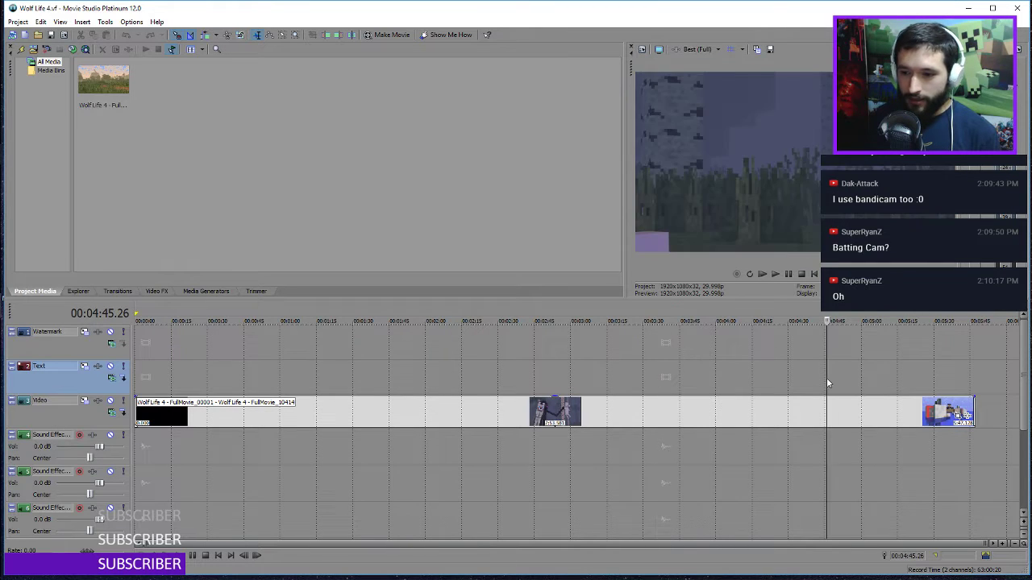
{"action": "left_click", "coordinate": [927, 379]}
{"action": "left_click", "coordinate": [833, 355]}
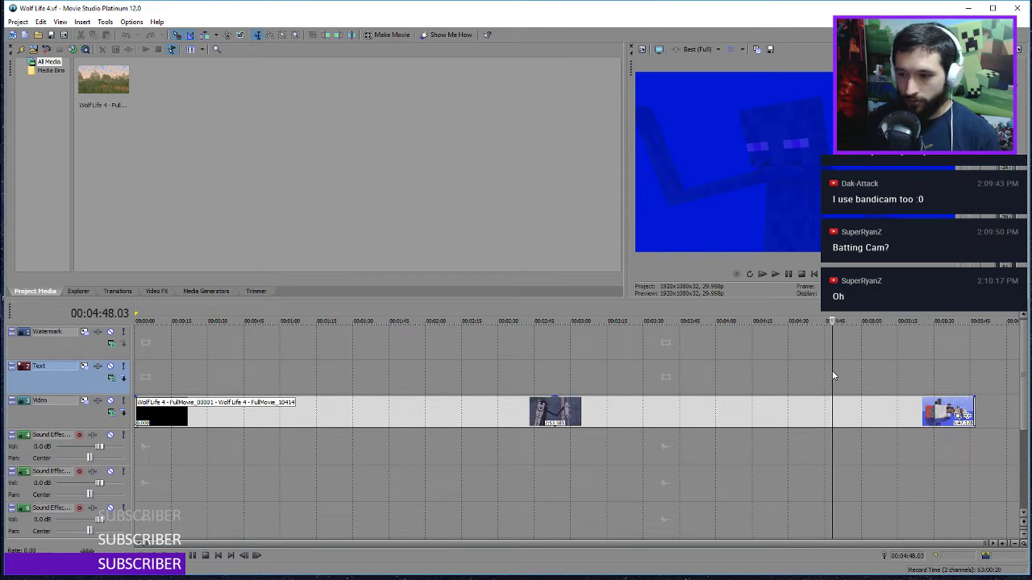
{"action": "left_click", "coordinate": [465, 347]}
{"action": "left_click", "coordinate": [222, 362]}
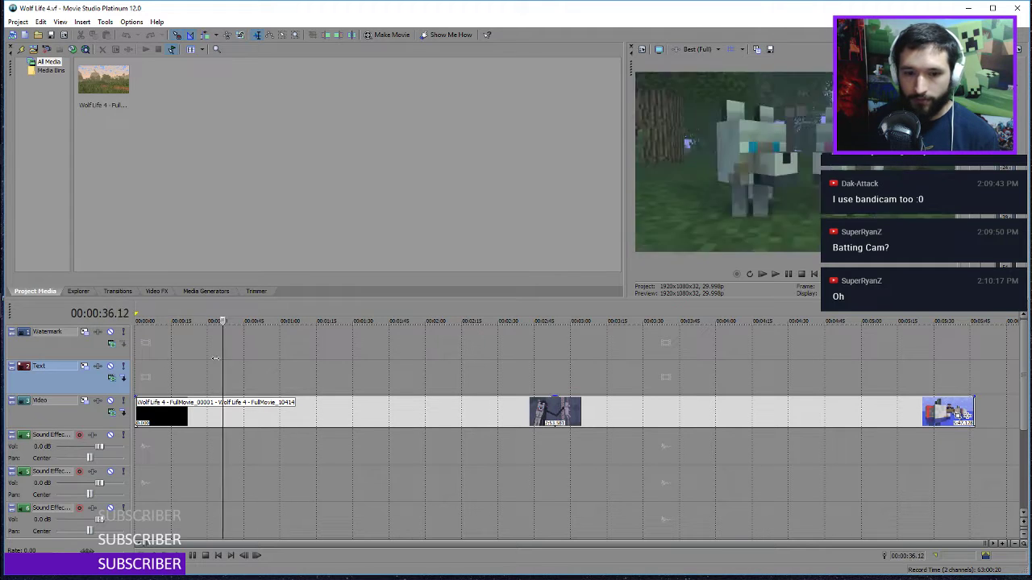
Place the playhead at 00:00:22.06 and widen the video preview pane to a display size of about 695x391
{"action": "left_click", "coordinate": [189, 371]}
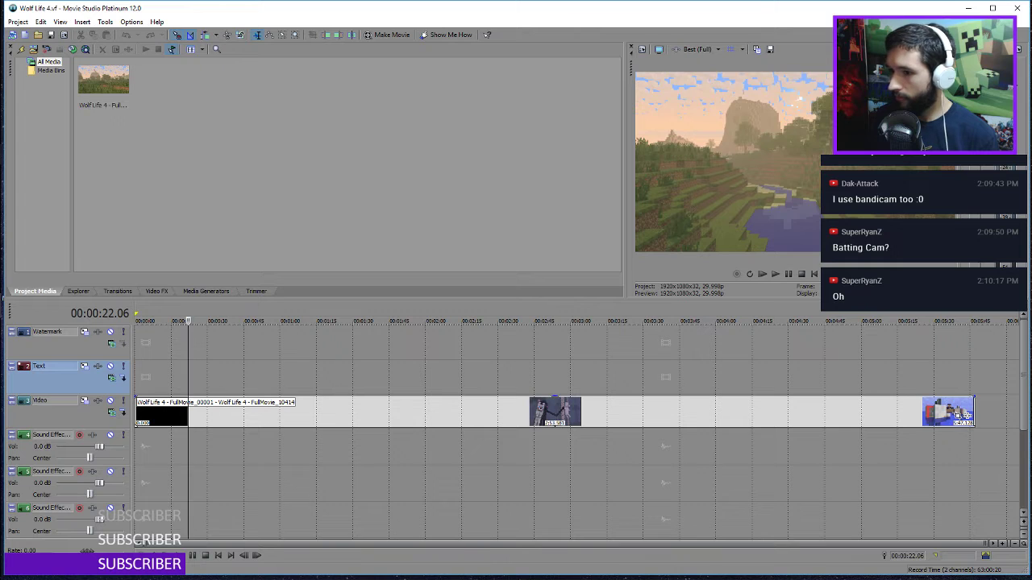
{"action": "left_click_drag", "start_coordinate": [886, 141], "coordinate": [824, 135]}
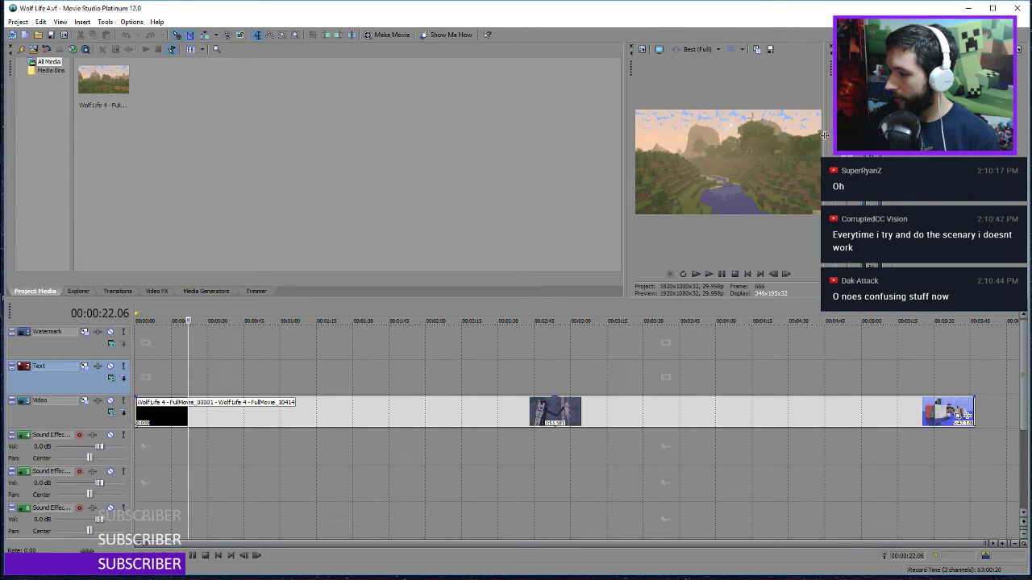
{"action": "left_click_drag", "start_coordinate": [626, 100], "coordinate": [438, 95]}
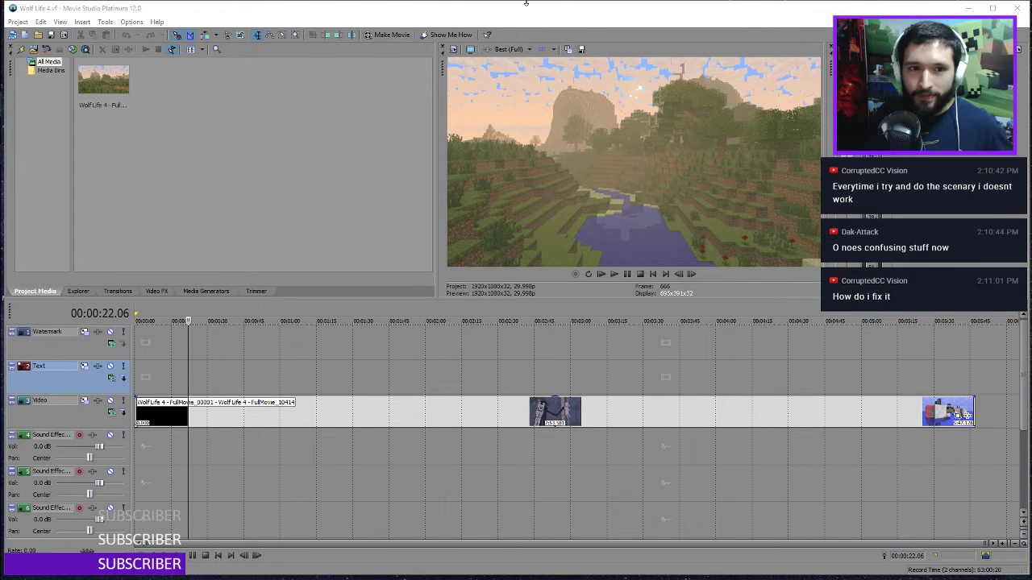
Import the PNG frames starting at BRoll1_001 from the B-Roll 1 renders folder as one image sequence with the offered properties
{"action": "left_click", "coordinate": [33, 49]}
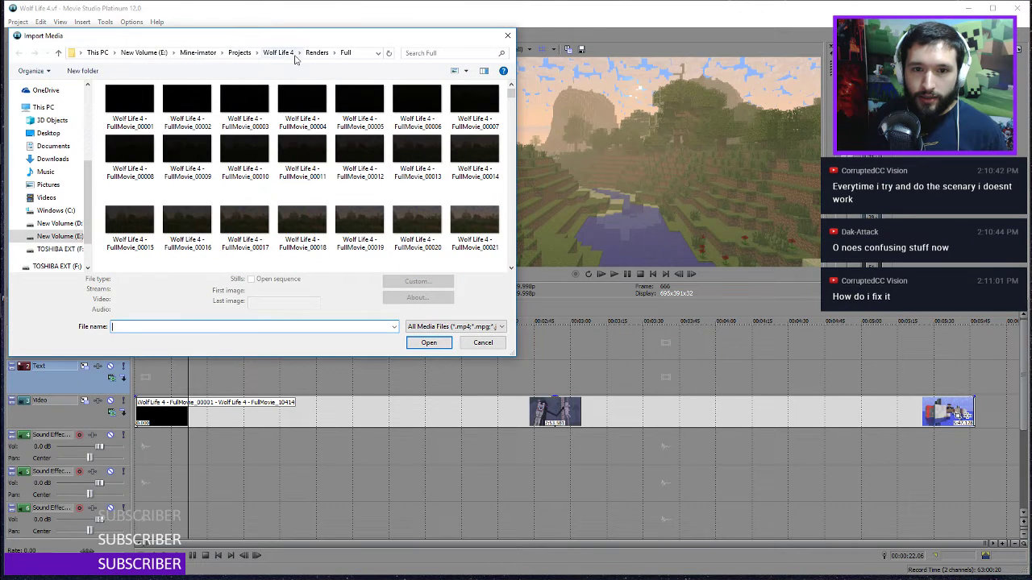
{"action": "left_click", "coordinate": [316, 53]}
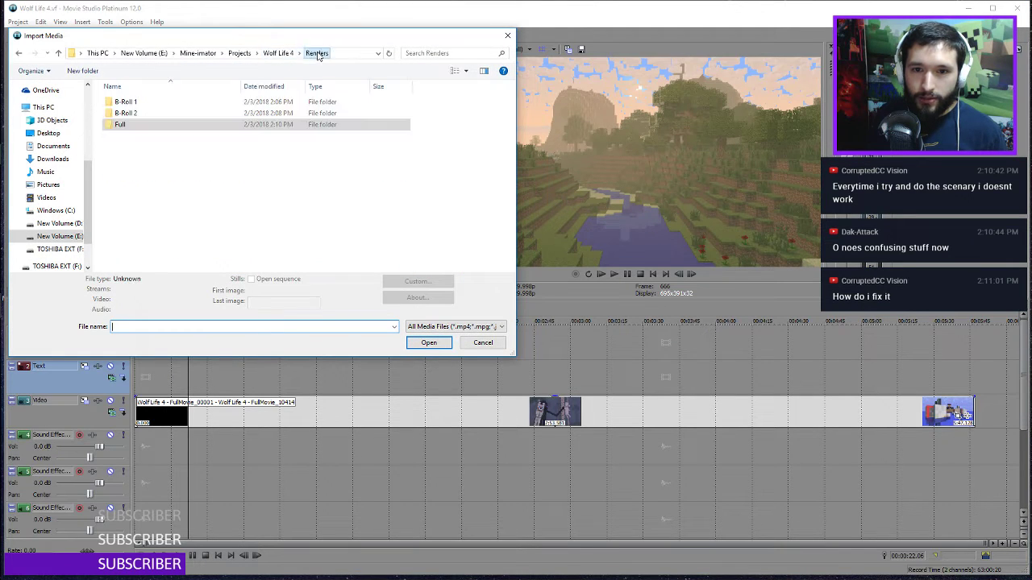
{"action": "double_click", "coordinate": [142, 102]}
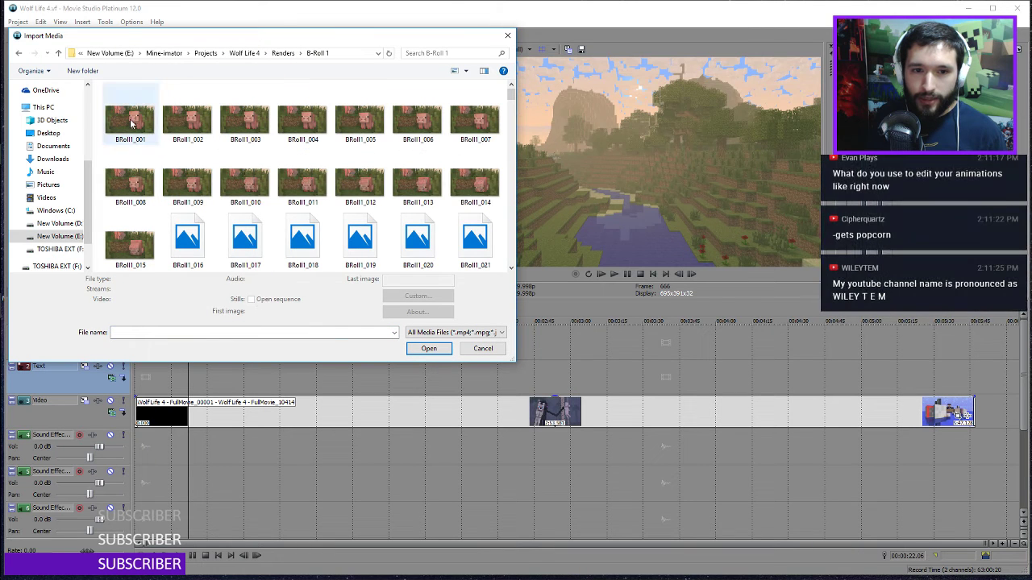
{"action": "left_click", "coordinate": [133, 124]}
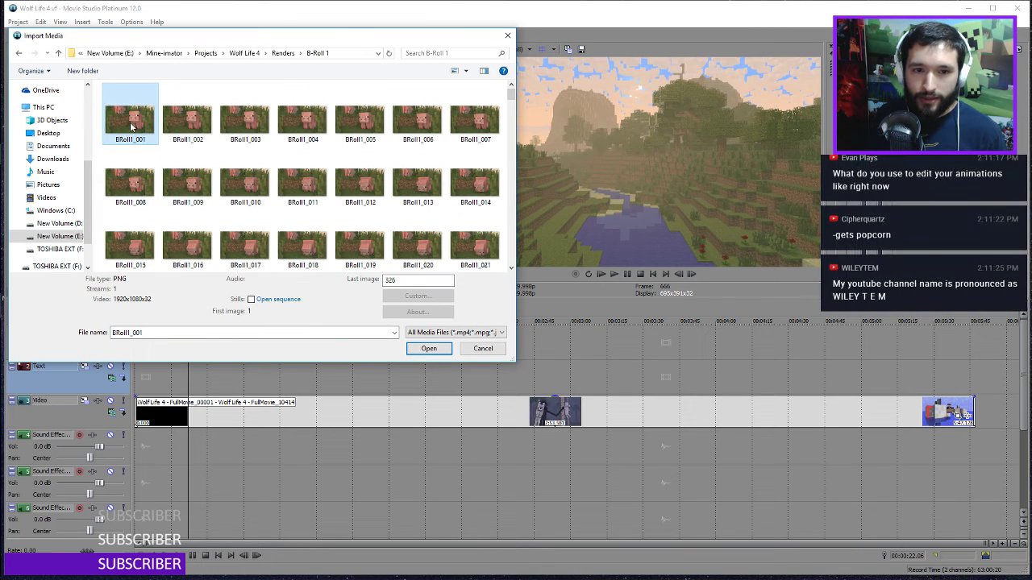
{"action": "left_click", "coordinate": [253, 304]}
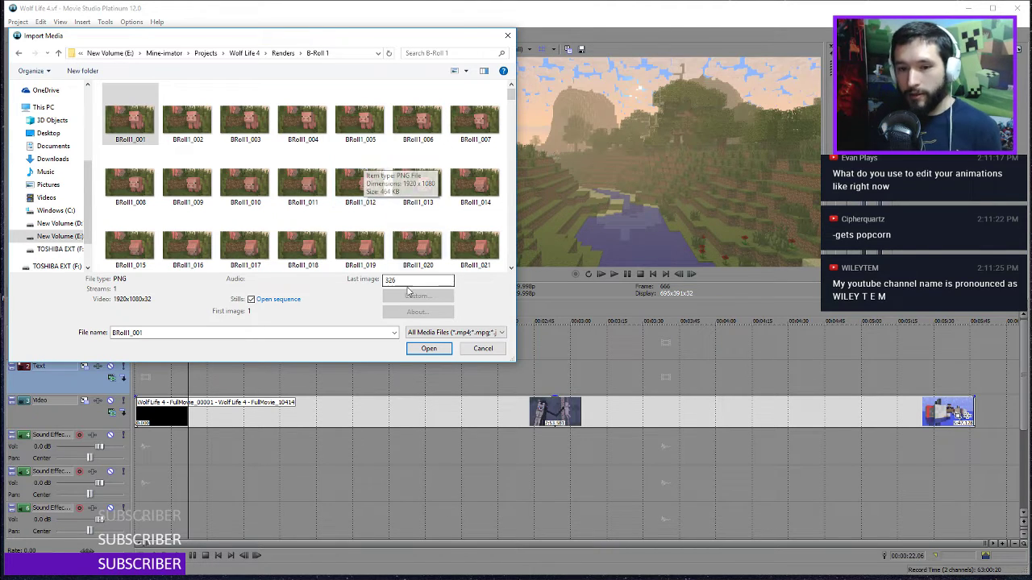
{"action": "left_click", "coordinate": [428, 349]}
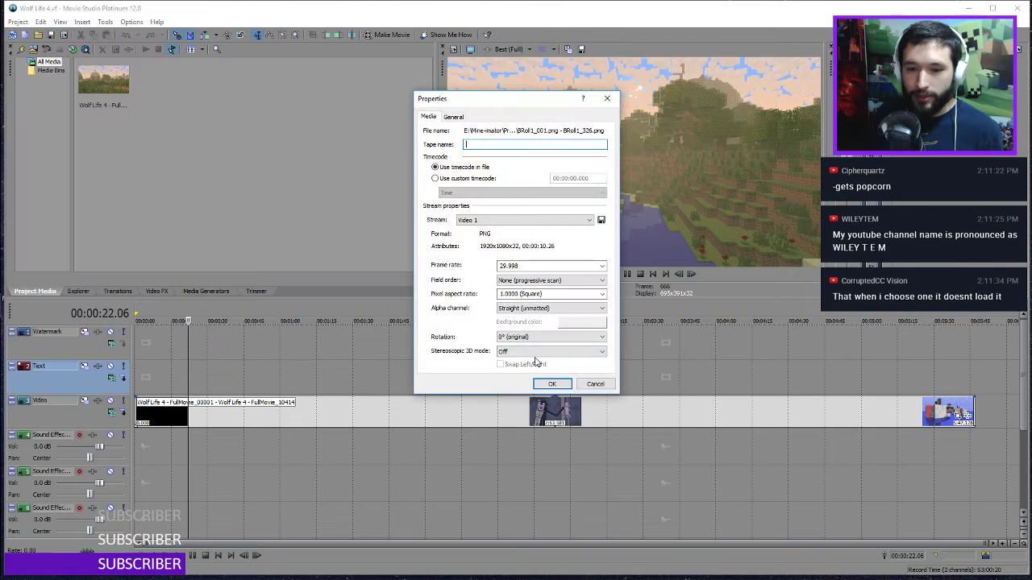
{"action": "left_click", "coordinate": [549, 385]}
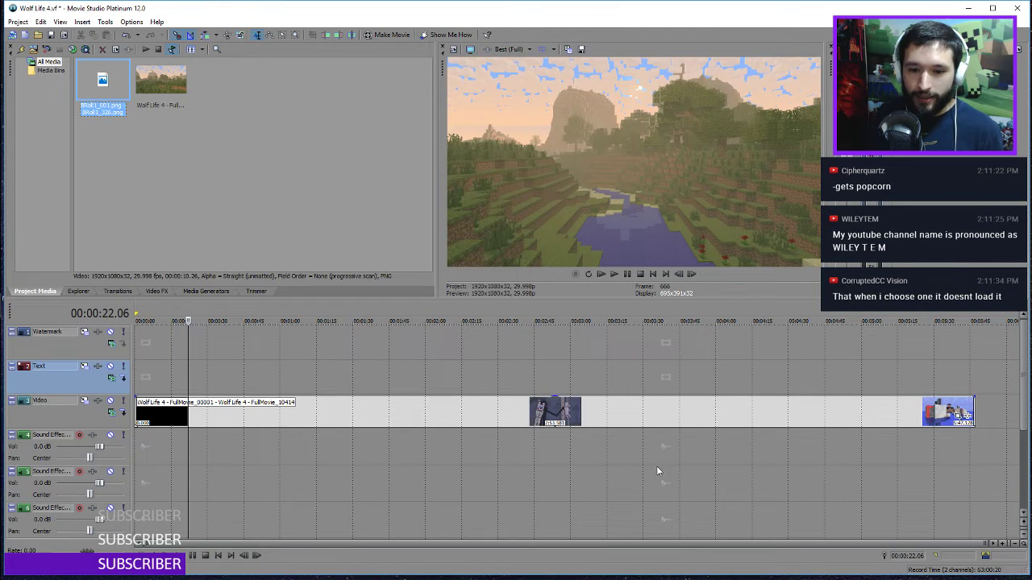
Place the B-Roll 1 sequence on the Text track at about 00:01:32.23 and check its playback
{"action": "left_click_drag", "start_coordinate": [751, 379], "coordinate": [375, 369]}
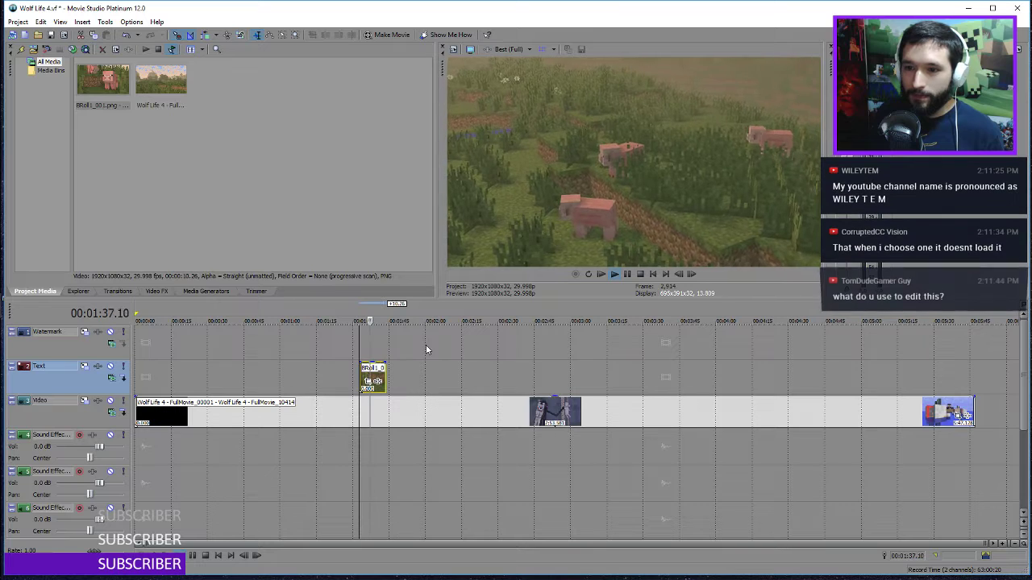
{"action": "key", "text": "space"}
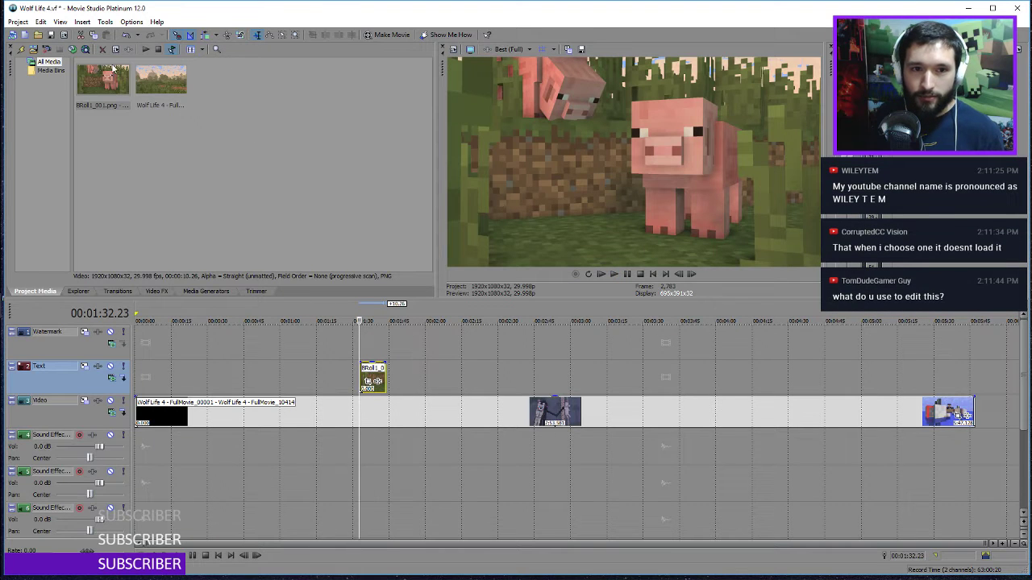
Import the B-Roll 2 PNG frames from BRoll2_001 as an image sequence and place it directly after the B-Roll 1 clip
{"action": "left_click", "coordinate": [33, 49]}
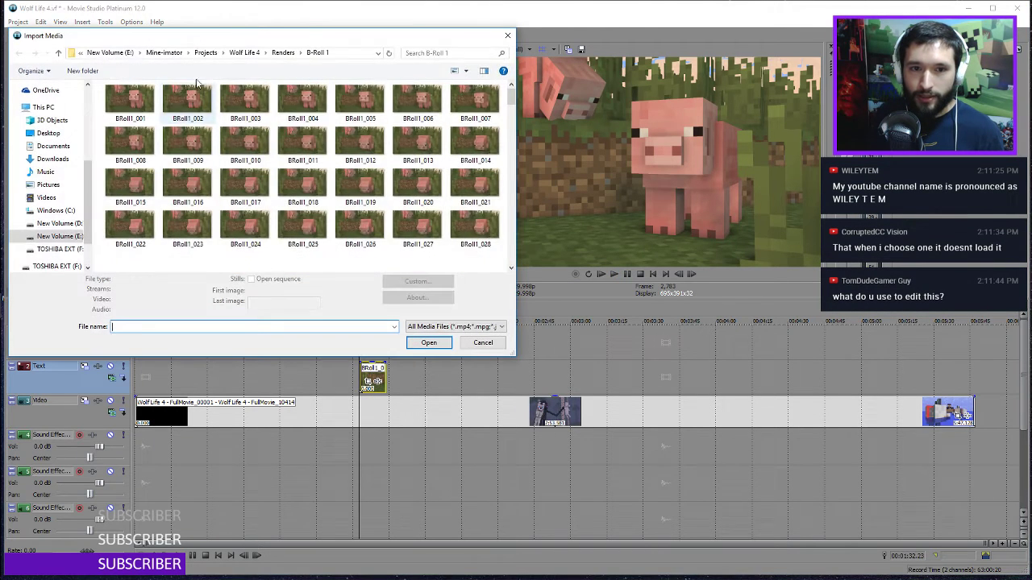
{"action": "left_click", "coordinate": [283, 52]}
{"action": "double_click", "coordinate": [145, 113]}
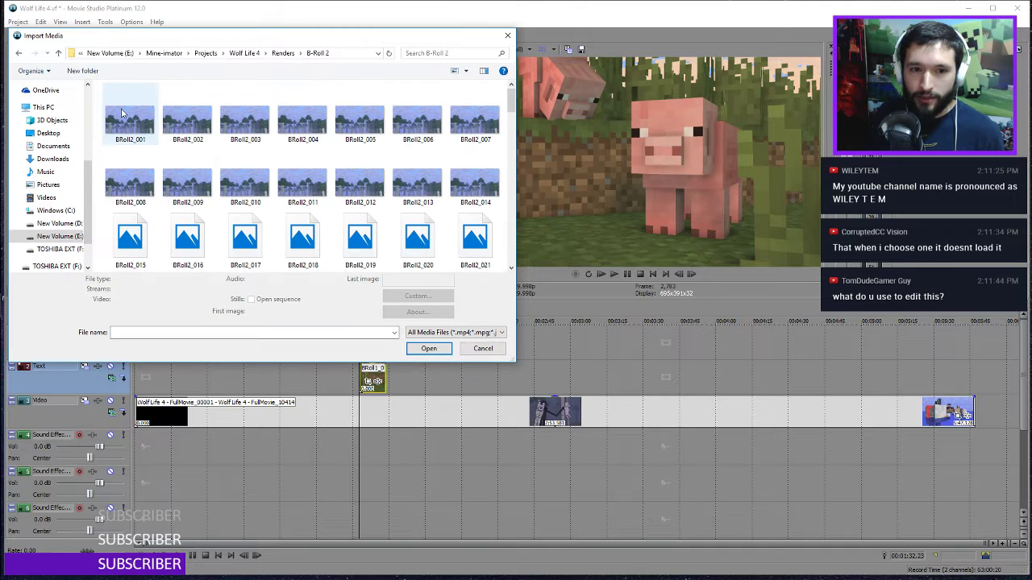
{"action": "left_click", "coordinate": [128, 121]}
{"action": "left_click", "coordinate": [251, 299]}
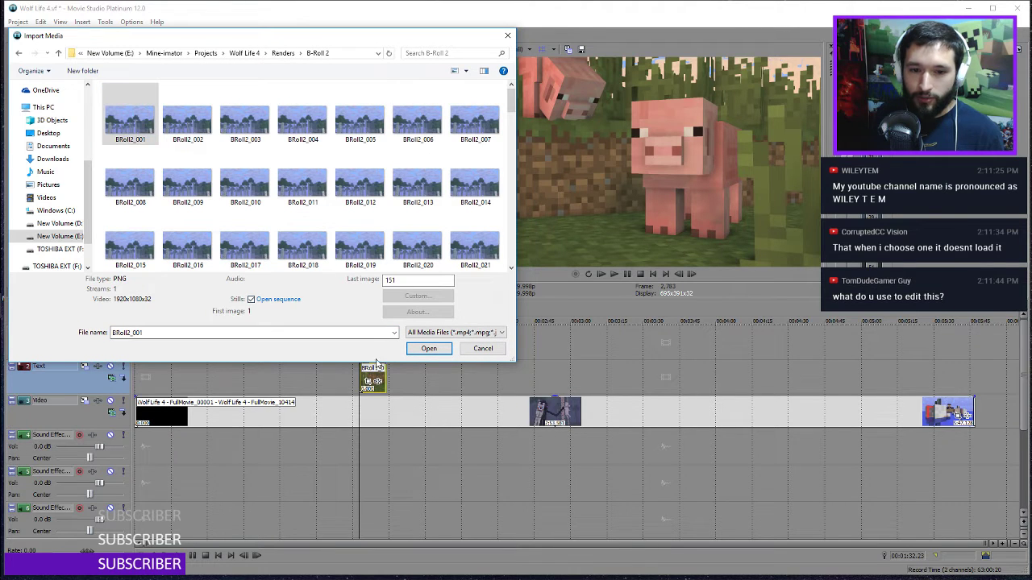
{"action": "left_click", "coordinate": [428, 348]}
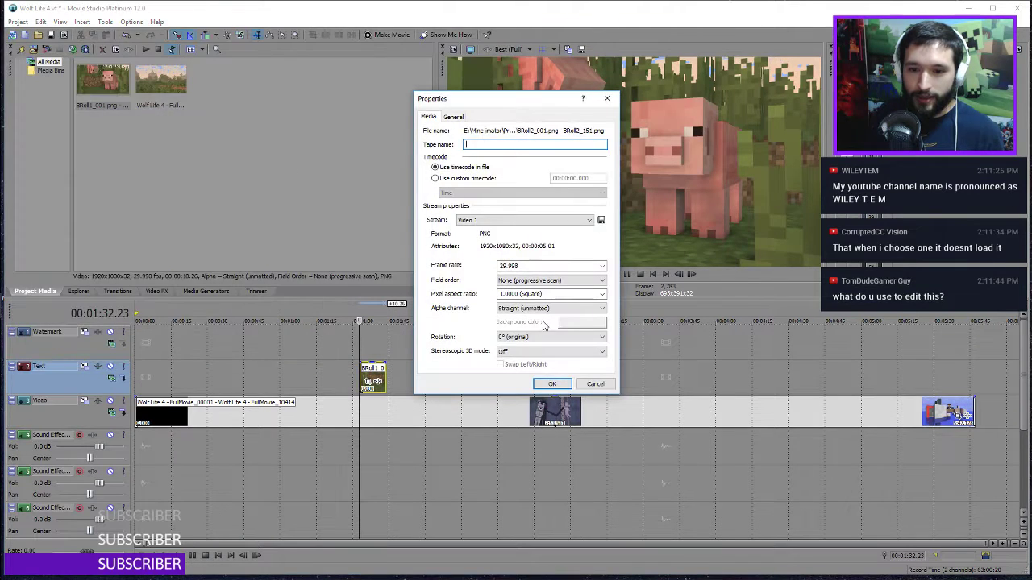
{"action": "left_click", "coordinate": [545, 382]}
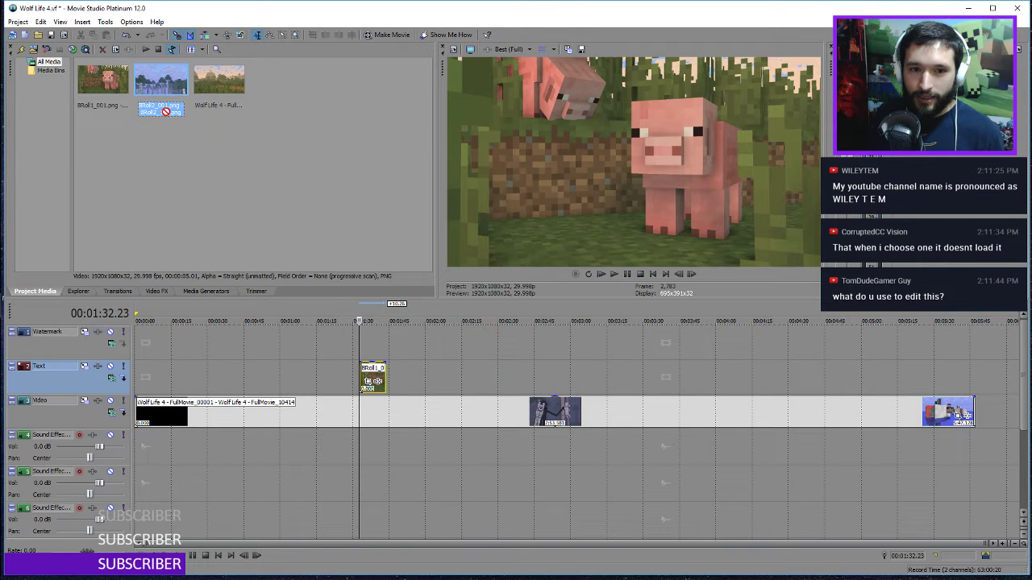
{"action": "left_click_drag", "start_coordinate": [296, 225], "coordinate": [392, 372]}
Apply the Force Resample switch to the two B-Roll clips on the Text track
{"action": "left_click", "coordinate": [373, 376]}
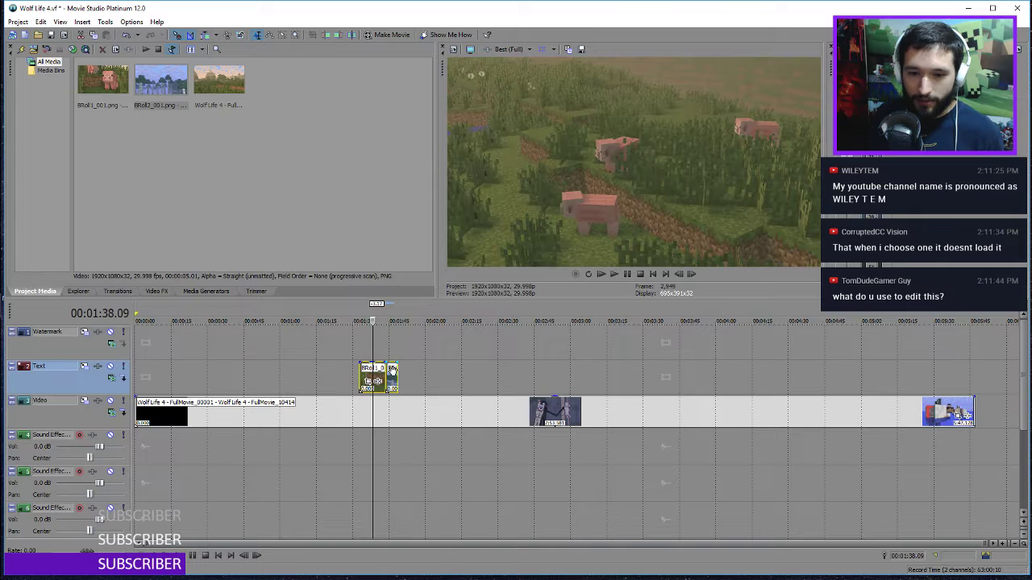
{"action": "right_click", "coordinate": [394, 376]}
{"action": "mouse_move", "coordinate": [421, 316]}
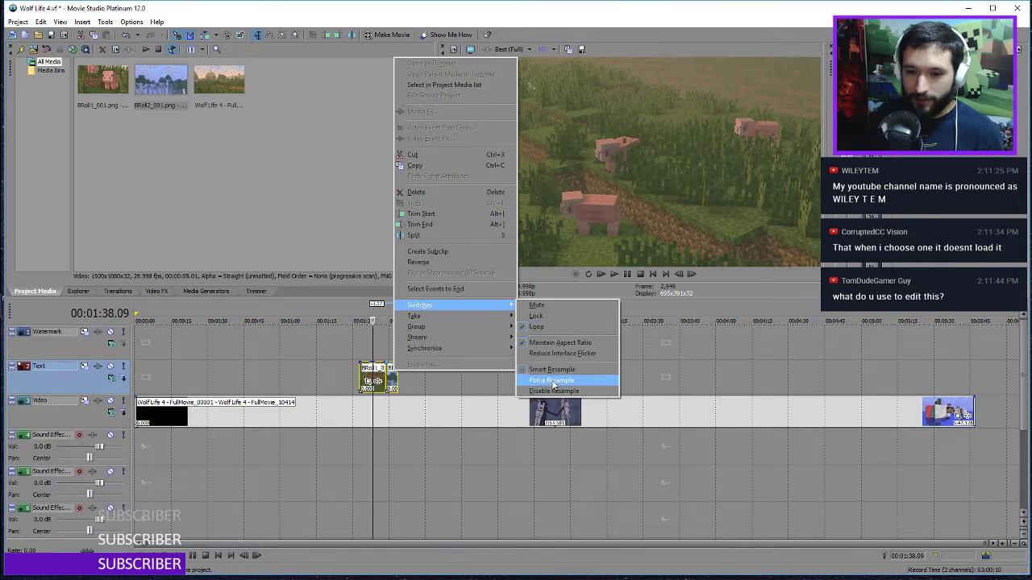
{"action": "left_click", "coordinate": [556, 381]}
Set the video preview quality to Preview (Half) and move the playhead to 00:01:36.03 within the B-Roll 1 clip
{"action": "left_click", "coordinate": [359, 350]}
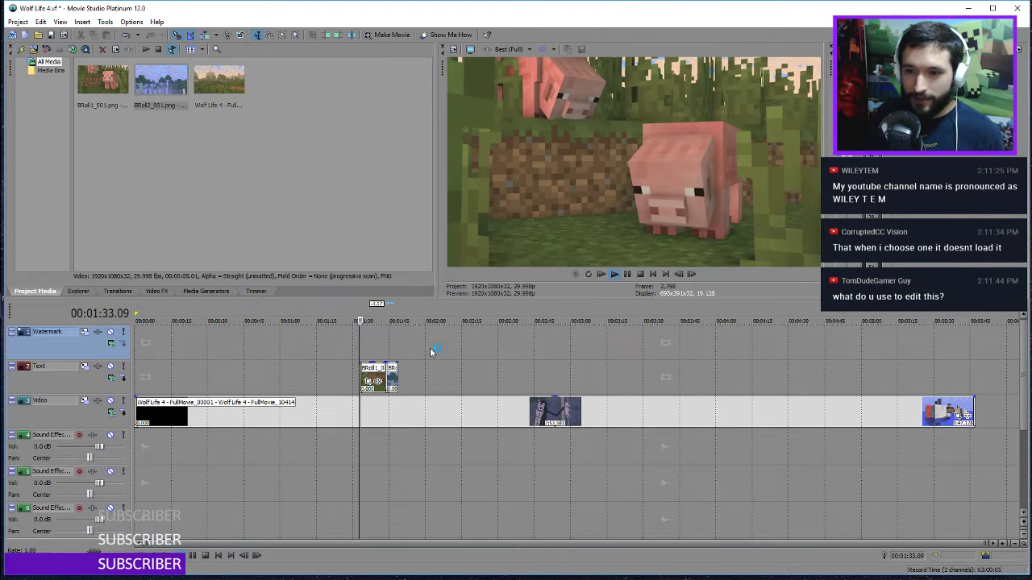
{"action": "left_click", "coordinate": [516, 51]}
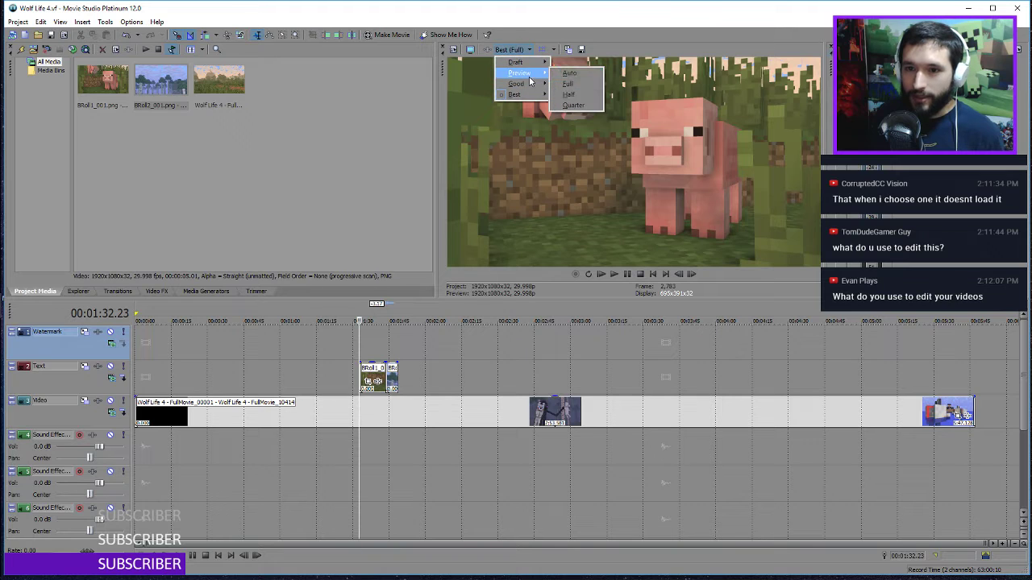
{"action": "mouse_move", "coordinate": [530, 78]}
{"action": "left_click", "coordinate": [576, 97]}
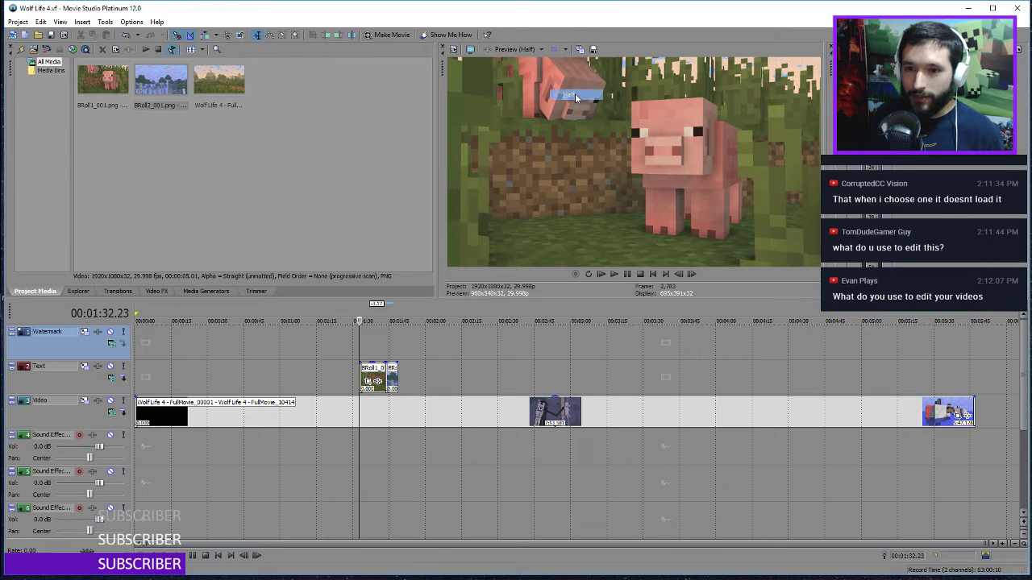
{"action": "left_click", "coordinate": [368, 347]}
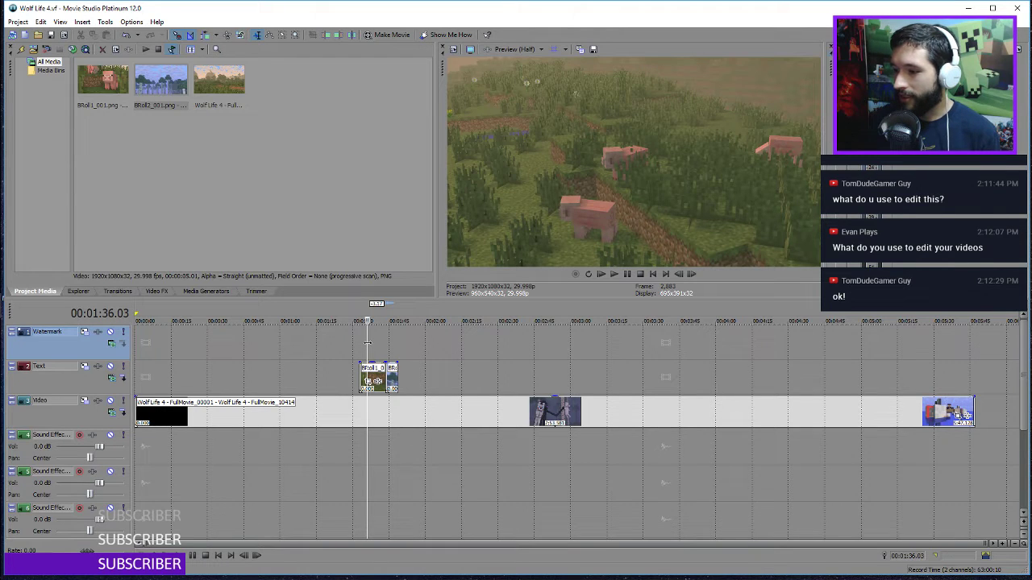
Switch back to the Wolf Life 4 project in Mine-imator
{"action": "mouse_move", "coordinate": [3, 119]}
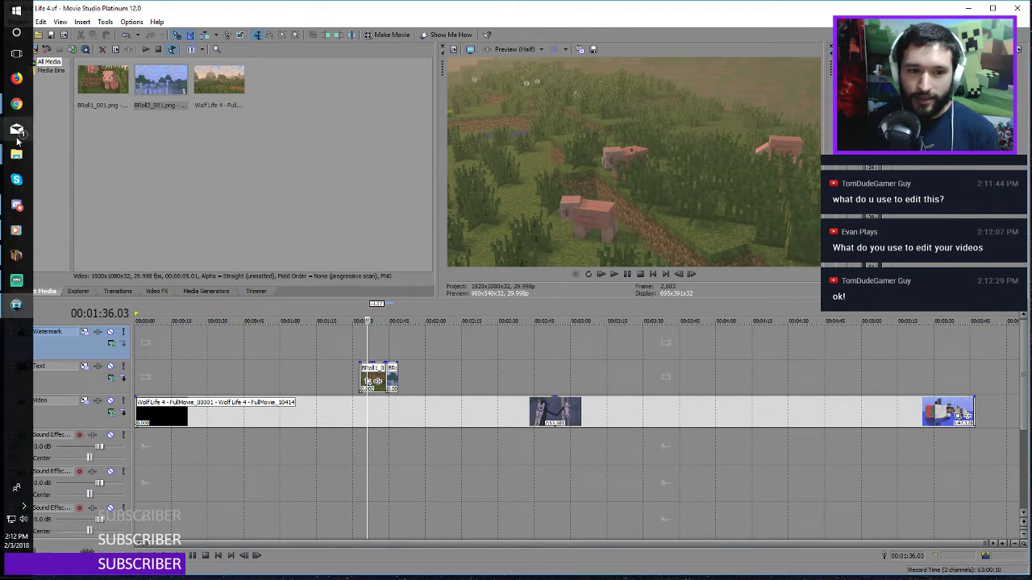
{"action": "left_click", "coordinate": [15, 255]}
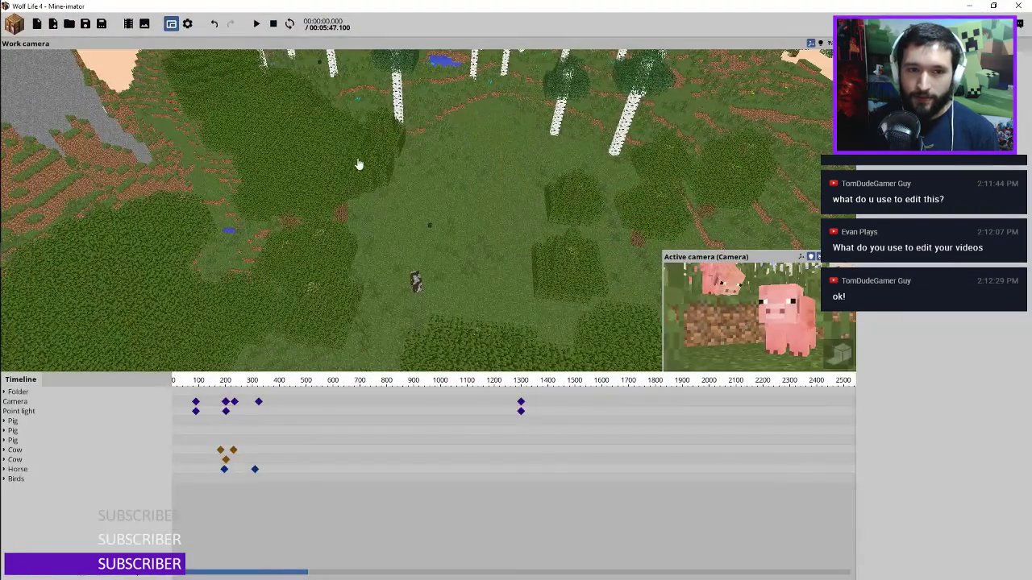
{"action": "left_click_drag", "start_coordinate": [355, 372], "coordinate": [353, 399]}
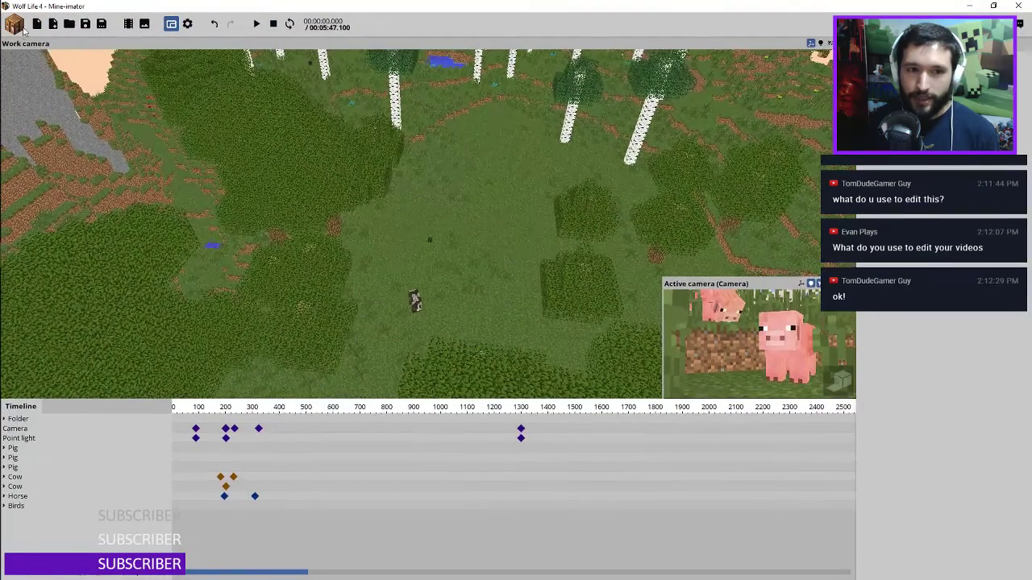
{"action": "left_click", "coordinate": [18, 26]}
{"action": "left_click", "coordinate": [72, 59]}
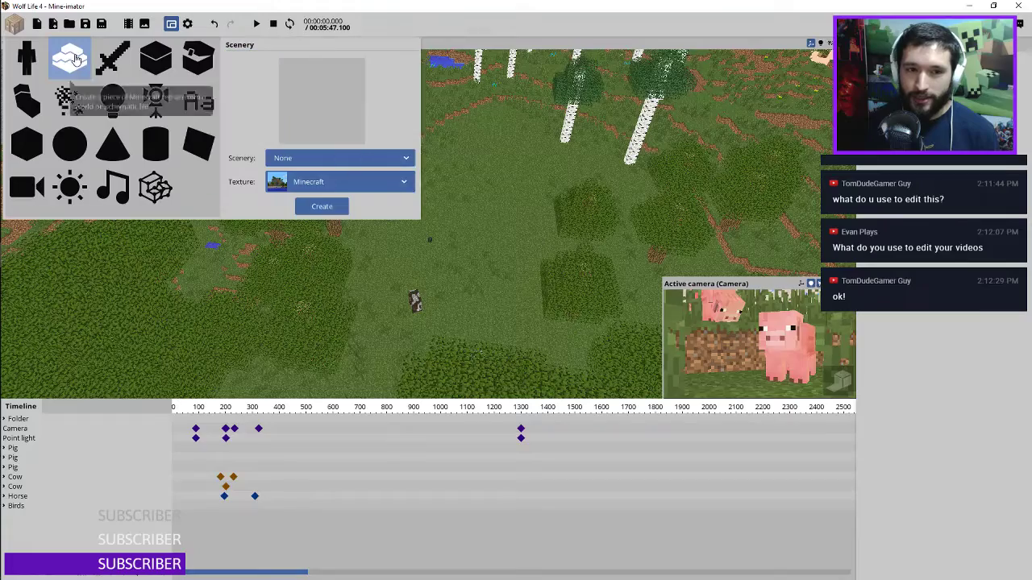
{"action": "left_click", "coordinate": [288, 159]}
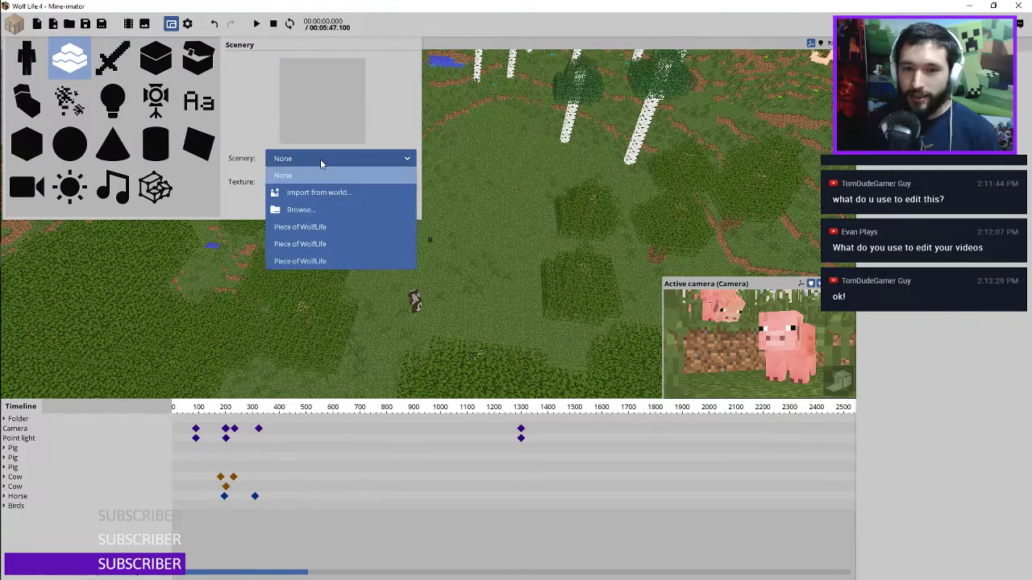
{"action": "left_click", "coordinate": [387, 133]}
{"action": "left_click", "coordinate": [460, 158]}
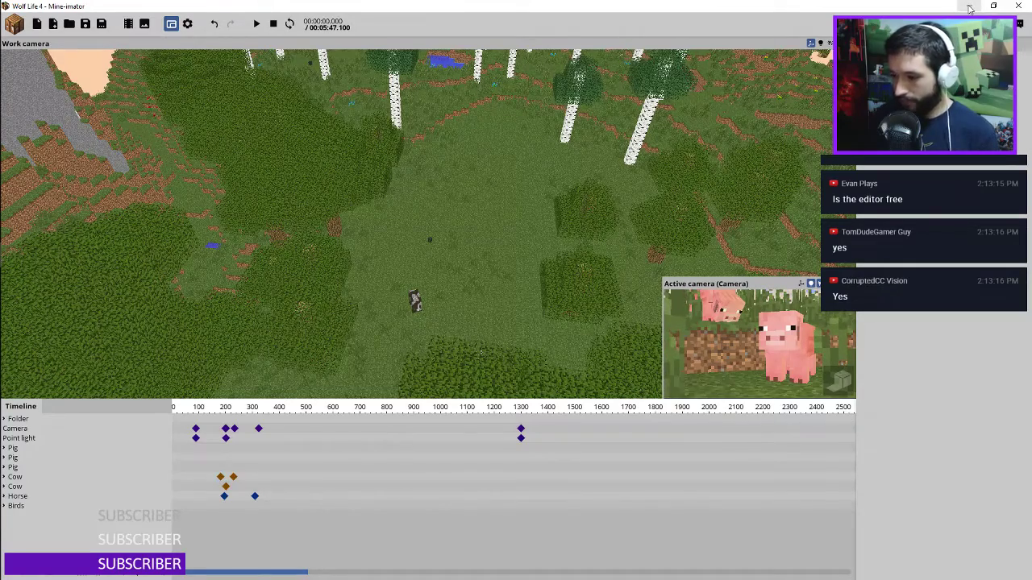
Open the recent project Thumbnail and turn the work camera toward the village houses
{"action": "left_click", "coordinate": [70, 26]}
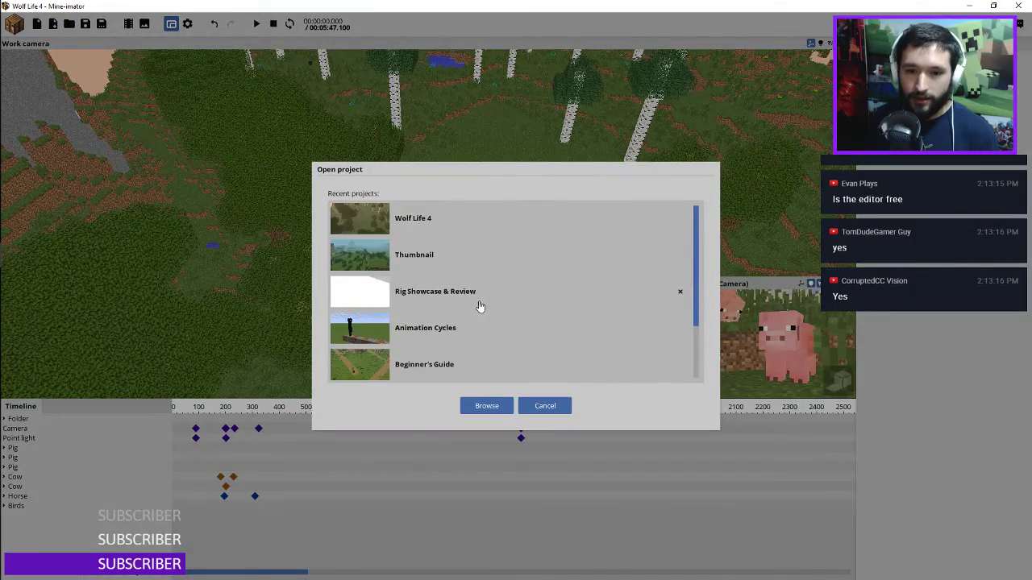
{"action": "left_click", "coordinate": [409, 265]}
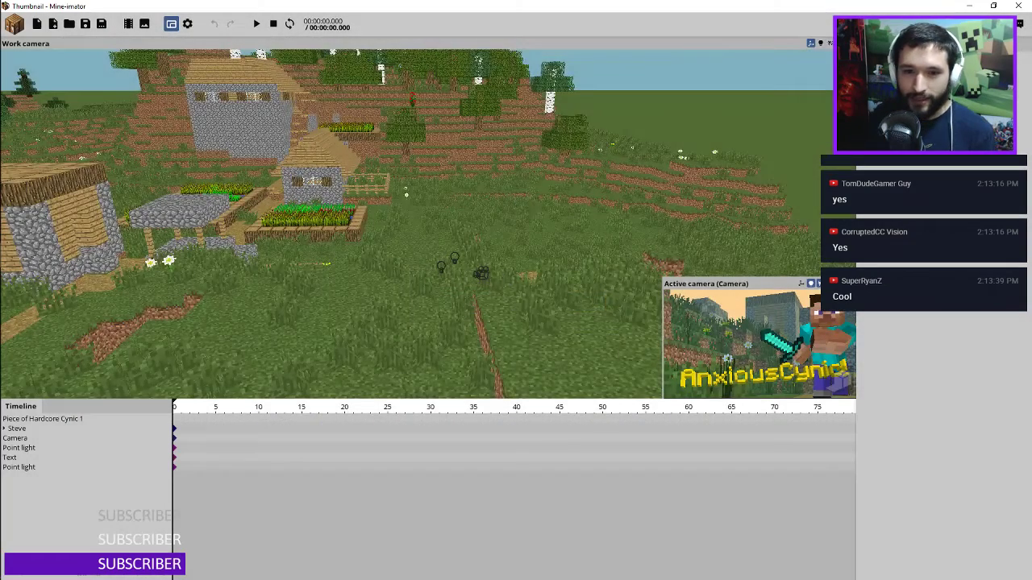
{"action": "right_click_drag", "start_coordinate": [313, 167], "coordinate": [241, 129]}
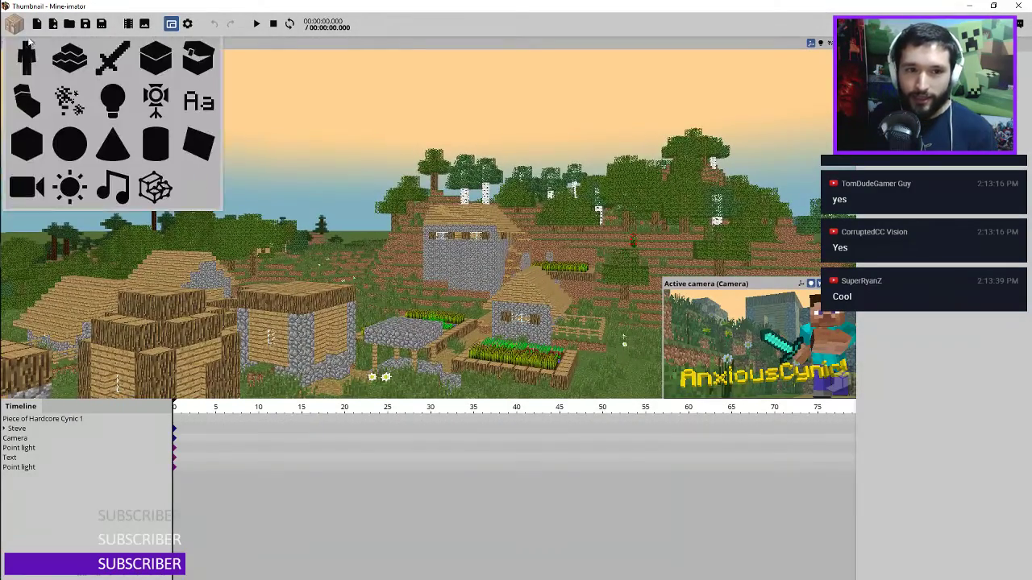
Start a new scenery object imported from a Minecraft world and load the world Animation Set 1
{"action": "left_click", "coordinate": [18, 27]}
{"action": "left_click", "coordinate": [71, 61]}
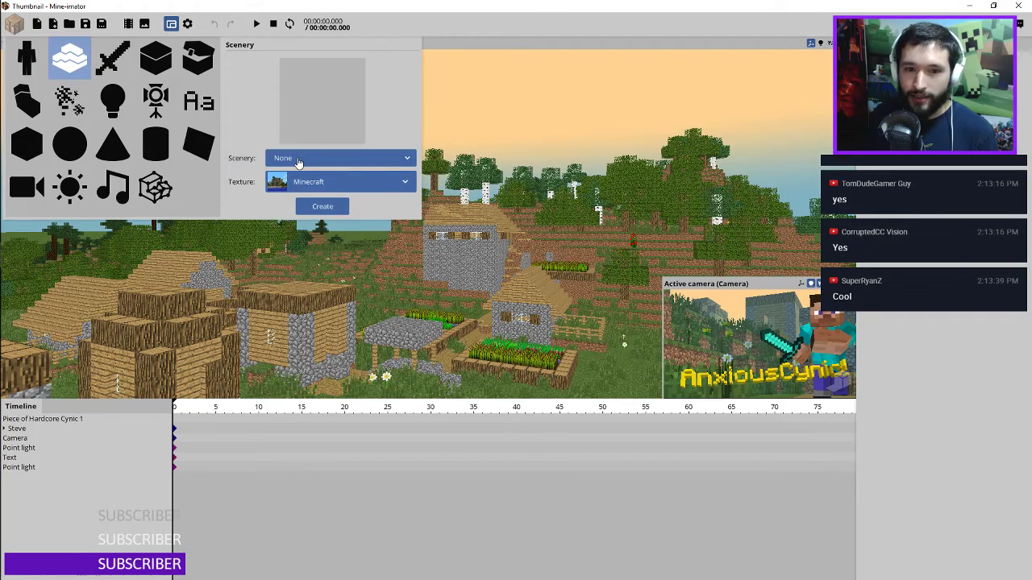
{"action": "left_click", "coordinate": [298, 158]}
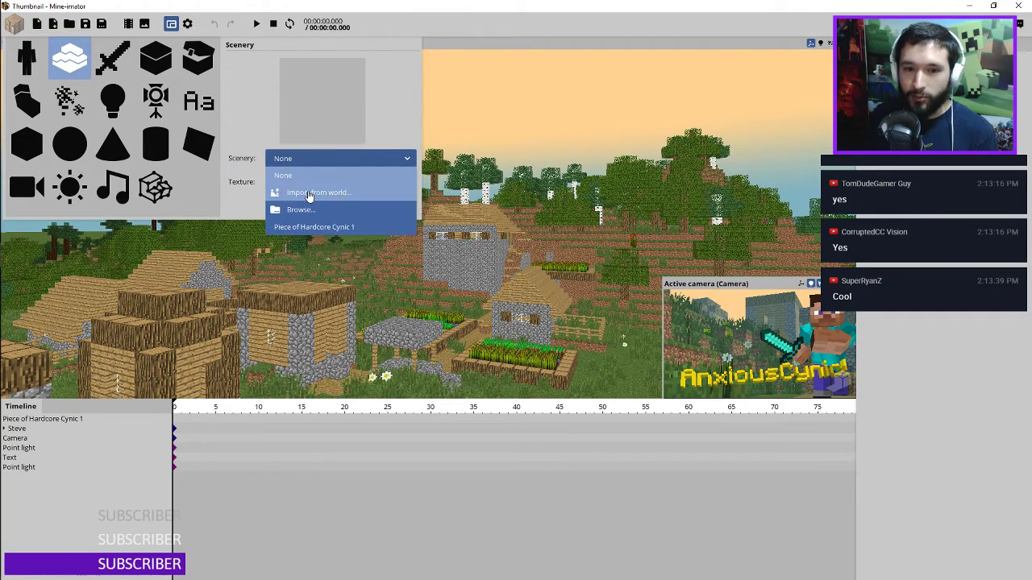
{"action": "left_click", "coordinate": [309, 193]}
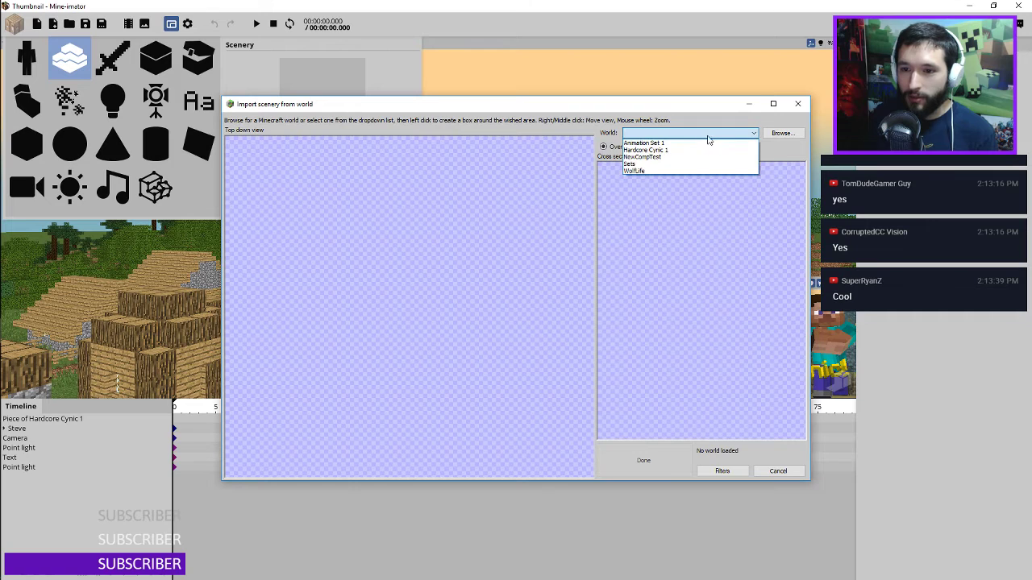
{"action": "left_click", "coordinate": [653, 143]}
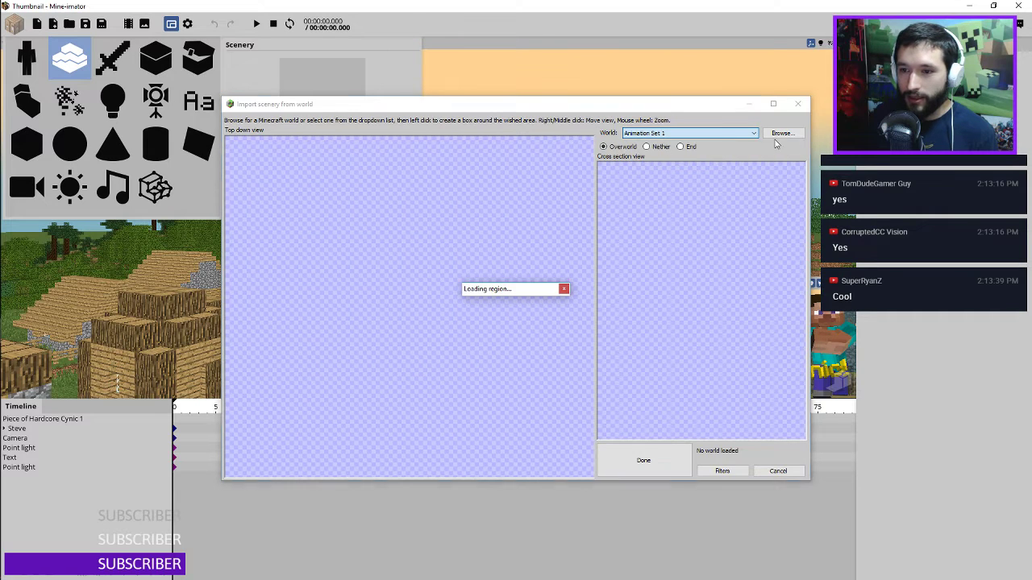
Select a 36x33x25-block region around the sandstone building beside the river and import it as scenery
{"action": "middle_click_drag", "start_coordinate": [381, 216], "coordinate": [433, 209]}
{"action": "scroll", "coordinate": [420, 219], "scroll_direction": "down", "scroll_amount": 2}
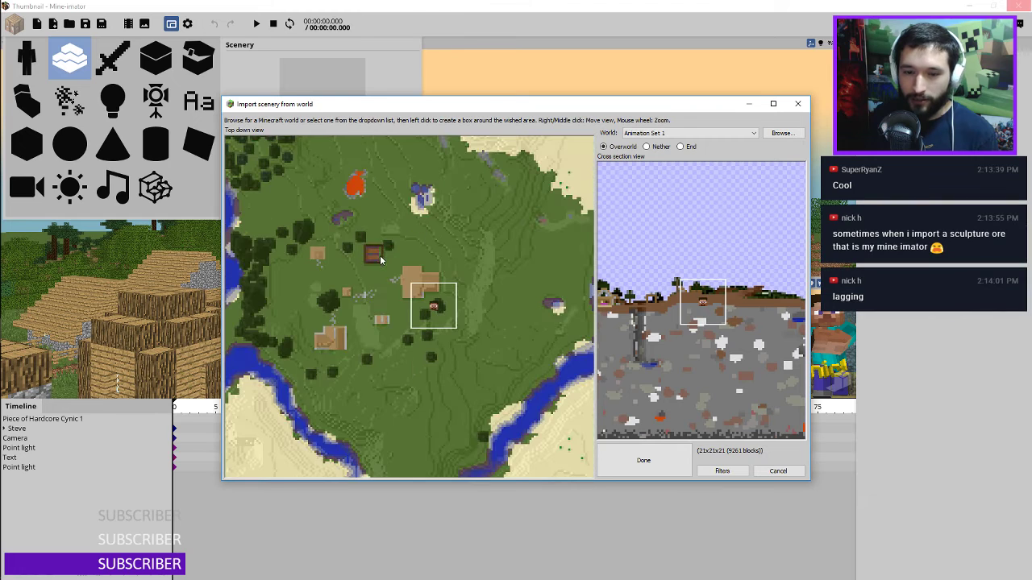
{"action": "scroll", "coordinate": [380, 255], "scroll_direction": "down", "scroll_amount": 2}
{"action": "middle_click_drag", "start_coordinate": [379, 255], "coordinate": [417, 264]}
{"action": "scroll", "coordinate": [429, 302], "scroll_direction": "up", "scroll_amount": 4}
{"action": "scroll", "coordinate": [433, 304], "scroll_direction": "down", "scroll_amount": 2}
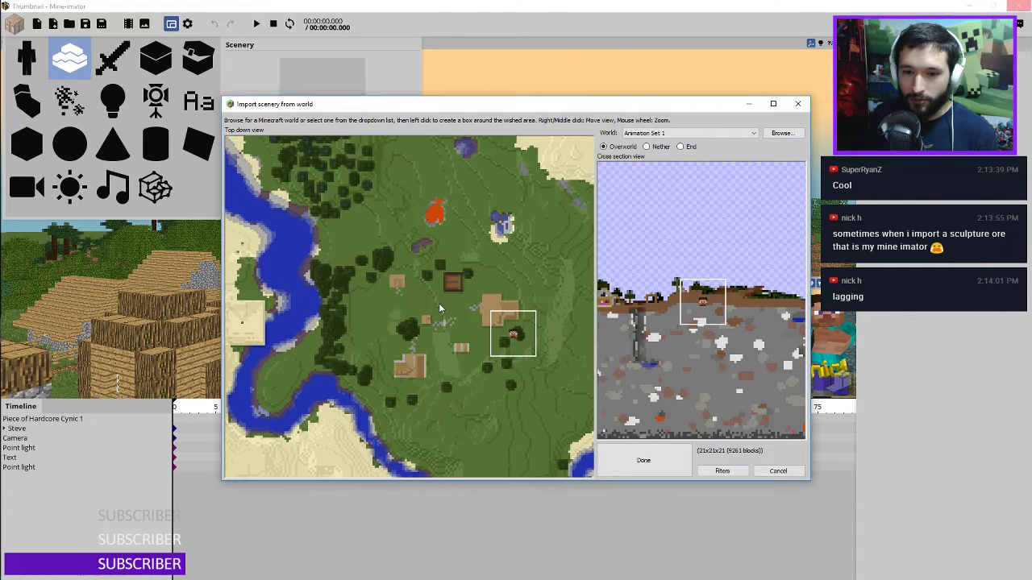
{"action": "middle_click_drag", "start_coordinate": [346, 293], "coordinate": [492, 284]}
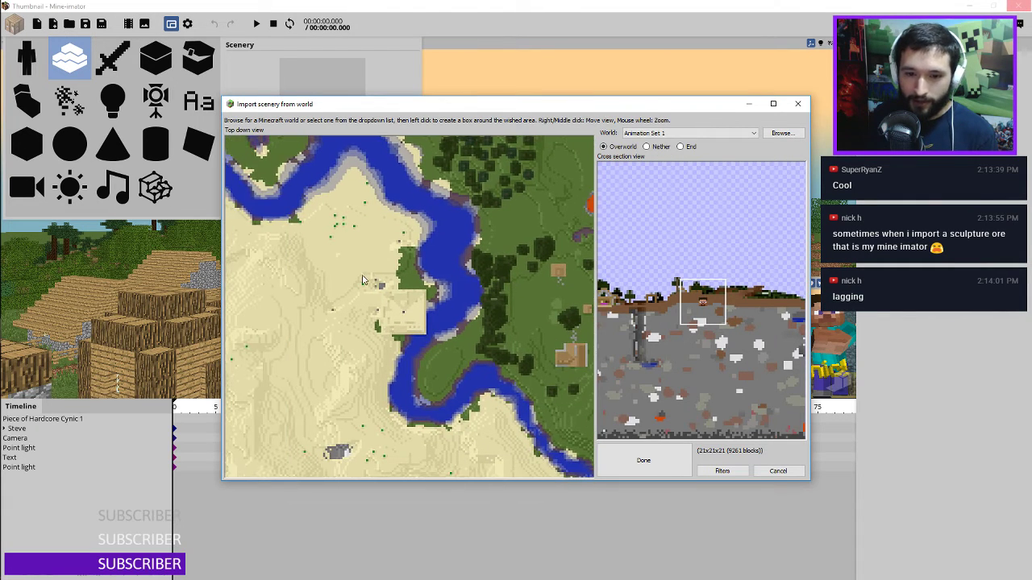
{"action": "left_click_drag", "start_coordinate": [357, 272], "coordinate": [434, 340]}
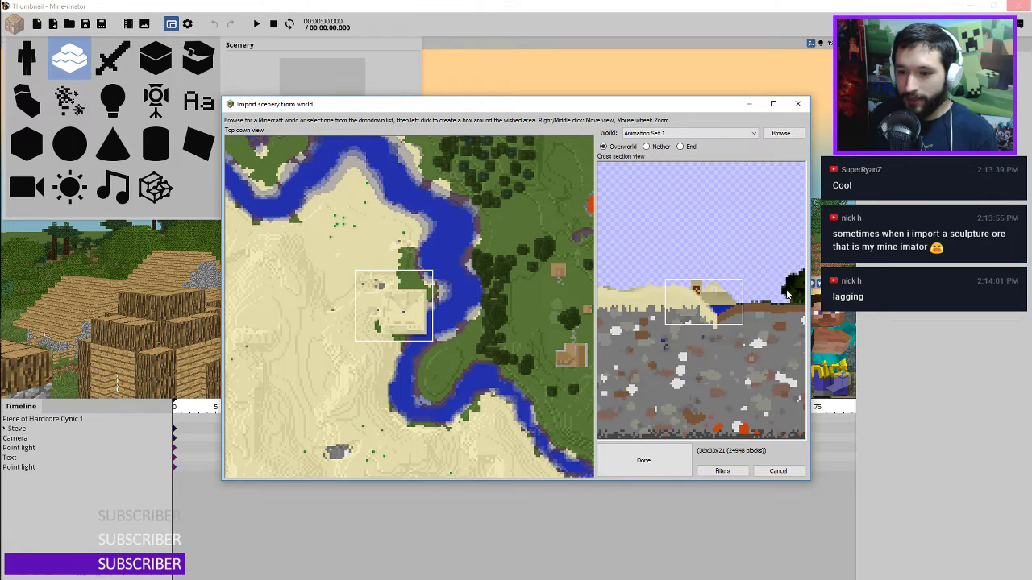
{"action": "left_click_drag", "start_coordinate": [705, 278], "coordinate": [705, 269]}
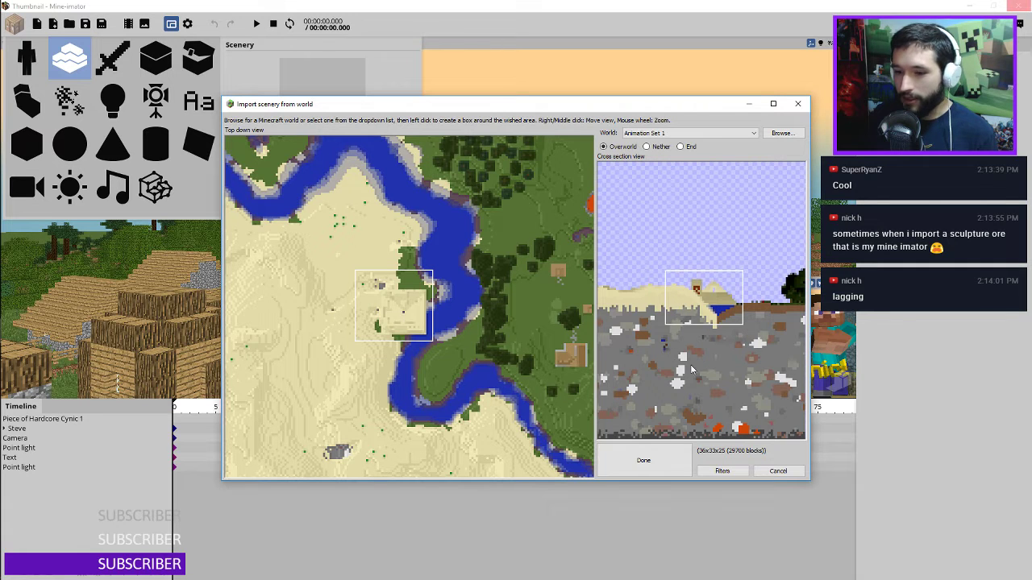
{"action": "left_click", "coordinate": [643, 460]}
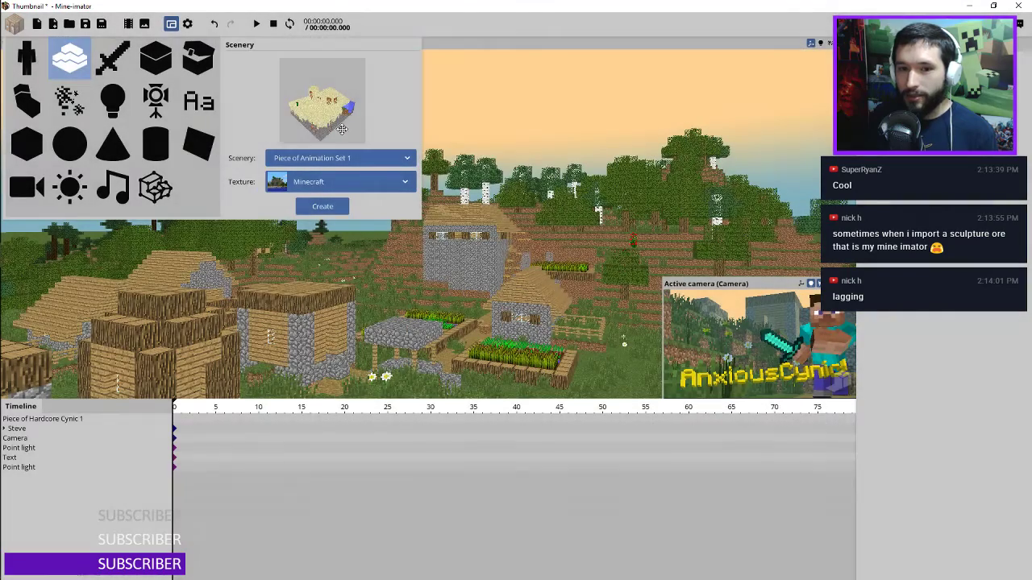
Create the Piece of Animation Set 1 scenery in the scene and view it from a distance
{"action": "left_click", "coordinate": [322, 206]}
{"action": "scroll", "coordinate": [425, 197], "scroll_direction": "down", "scroll_amount": 5}
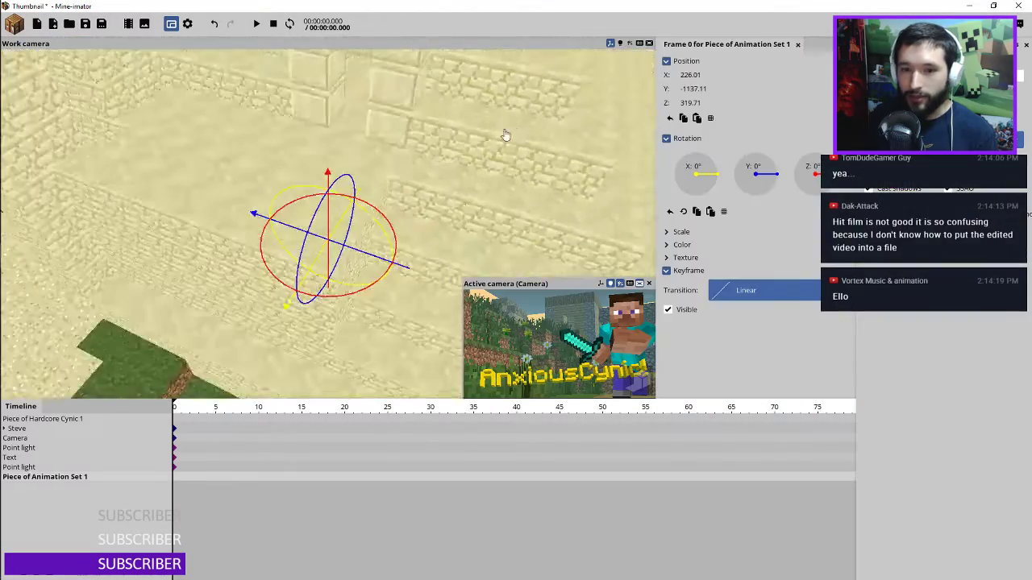
{"action": "middle_click_drag", "start_coordinate": [403, 201], "coordinate": [451, 204]}
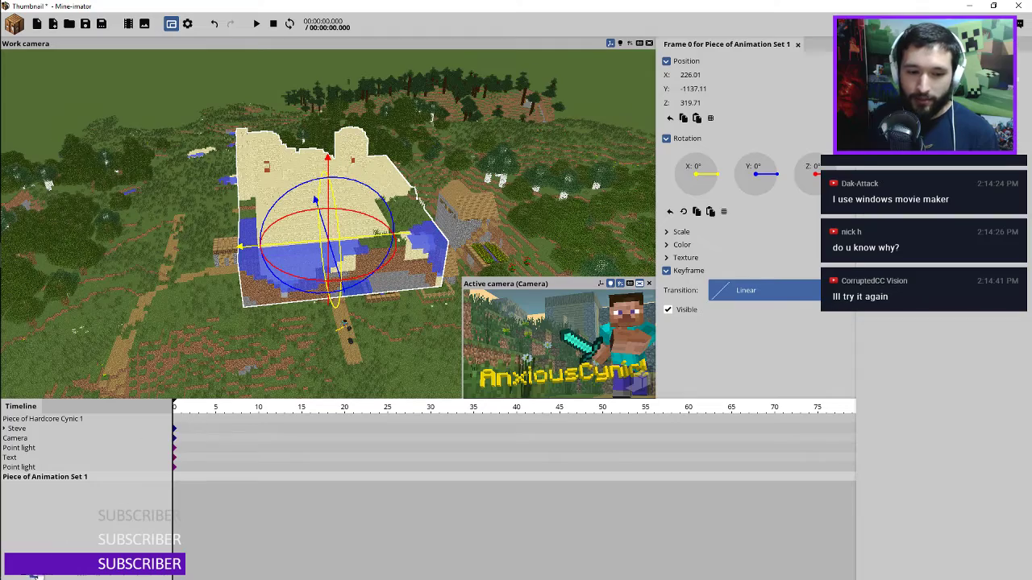
Delete the imported Animation Set 1 scenery and close Mine-imator to return to Movie Studio
{"action": "key", "text": "Delete"}
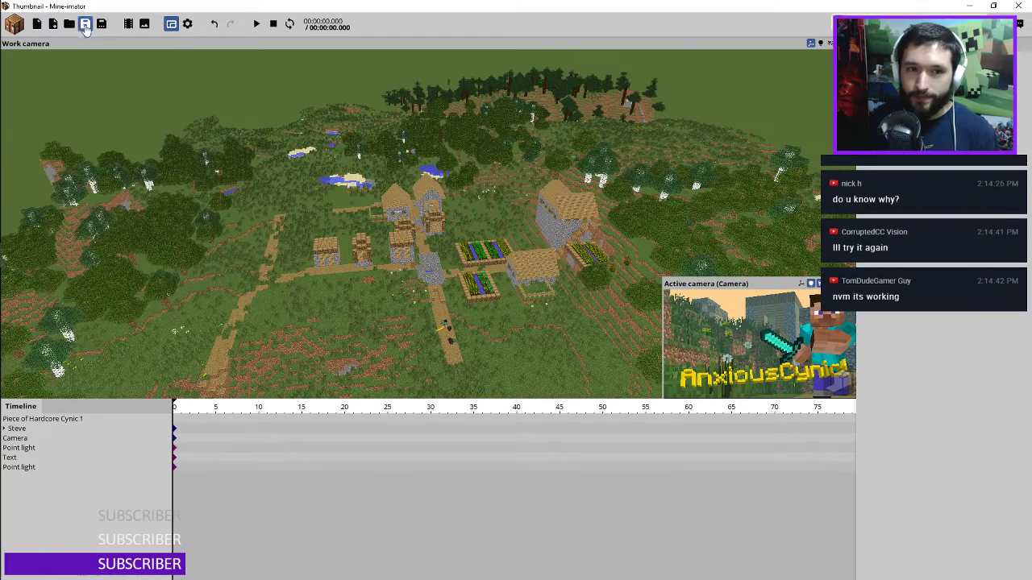
{"action": "left_click", "coordinate": [1023, 8]}
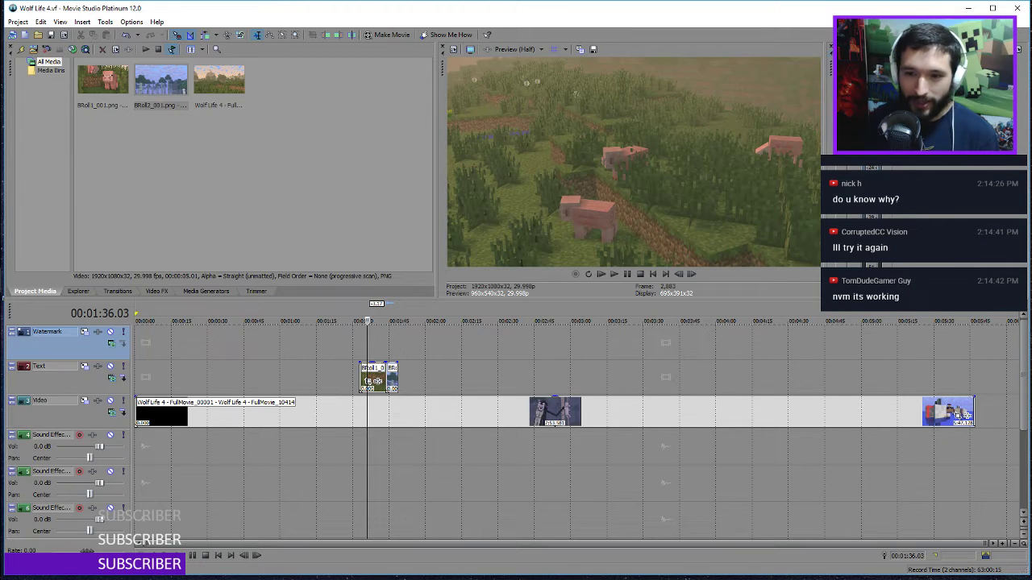
Zoom in on the timeline and play the full movie from its beginning
{"action": "left_click", "coordinate": [177, 376]}
{"action": "scroll", "coordinate": [245, 515], "scroll_direction": "up", "scroll_amount": 5}
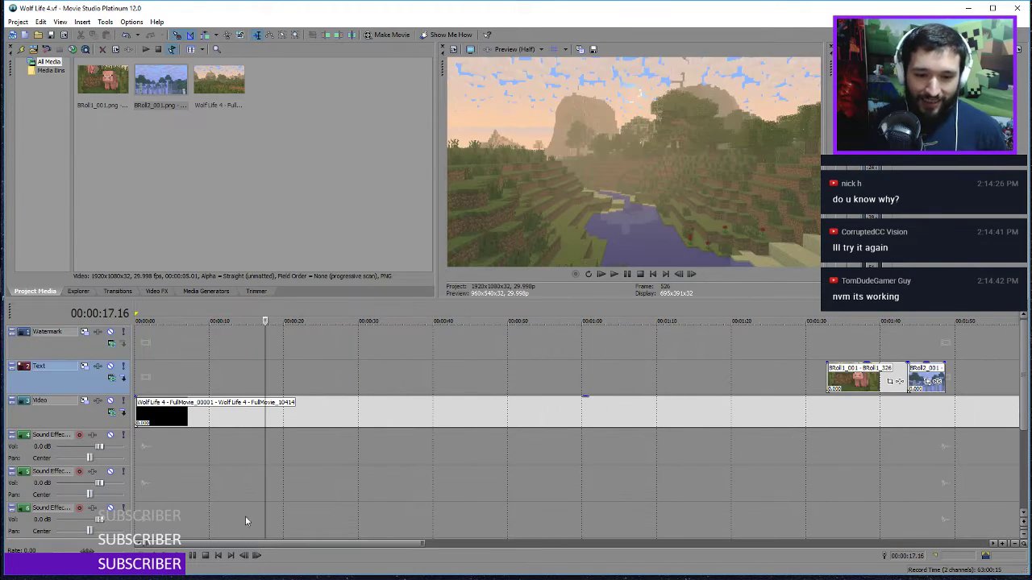
{"action": "key", "text": "Home"}
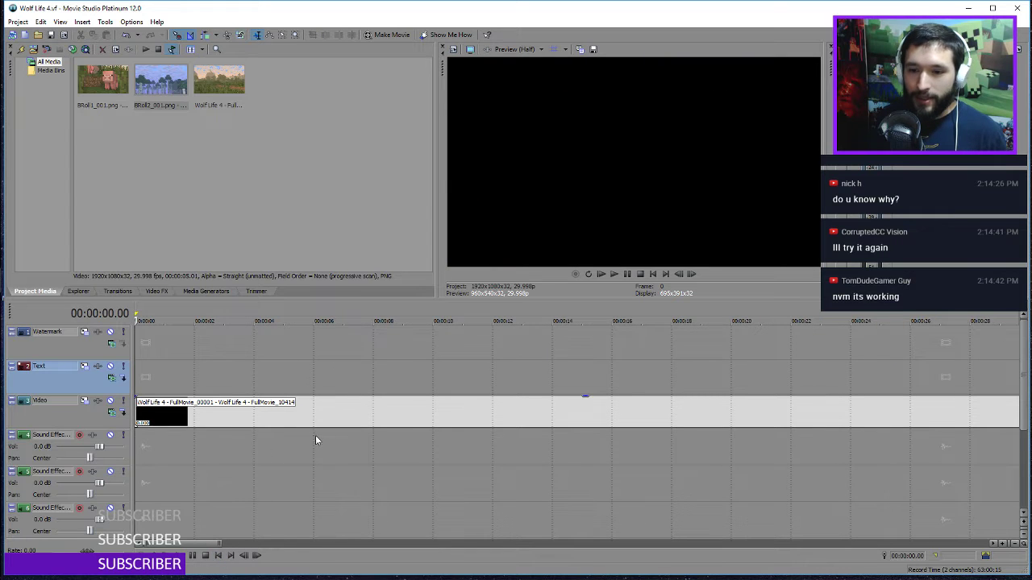
{"action": "key", "text": "space"}
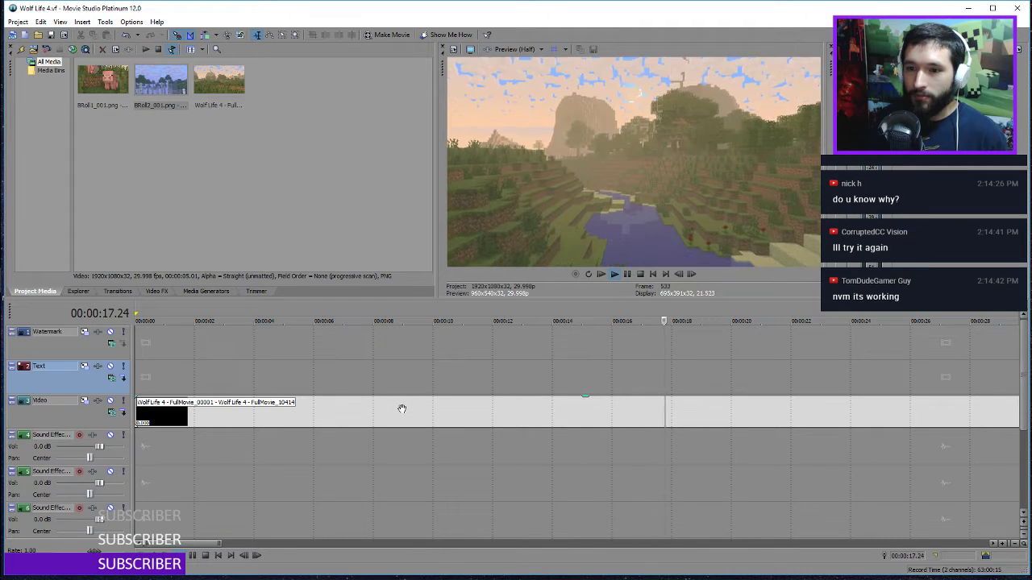
{"action": "key", "text": "space"}
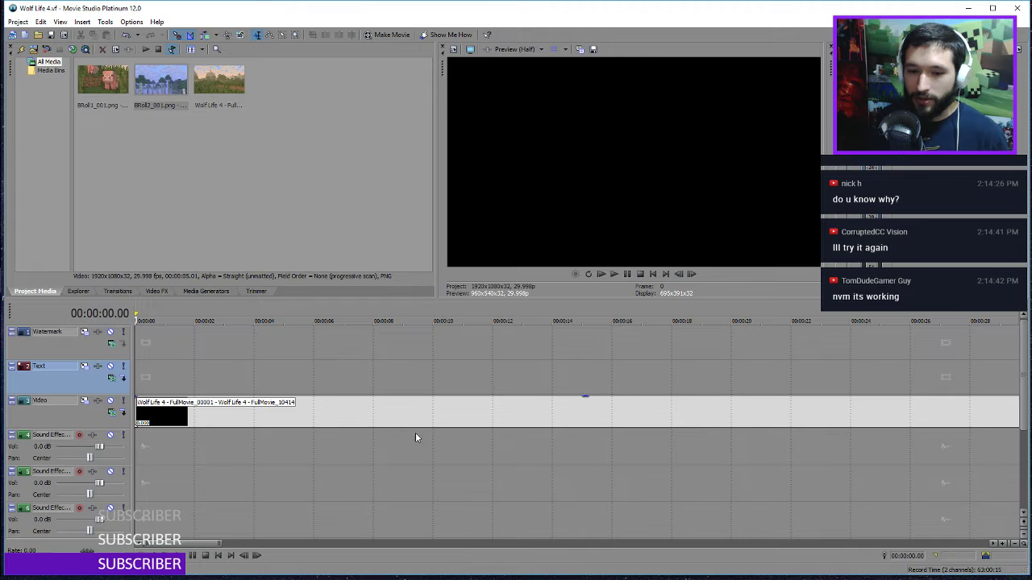
{"action": "key", "text": "space"}
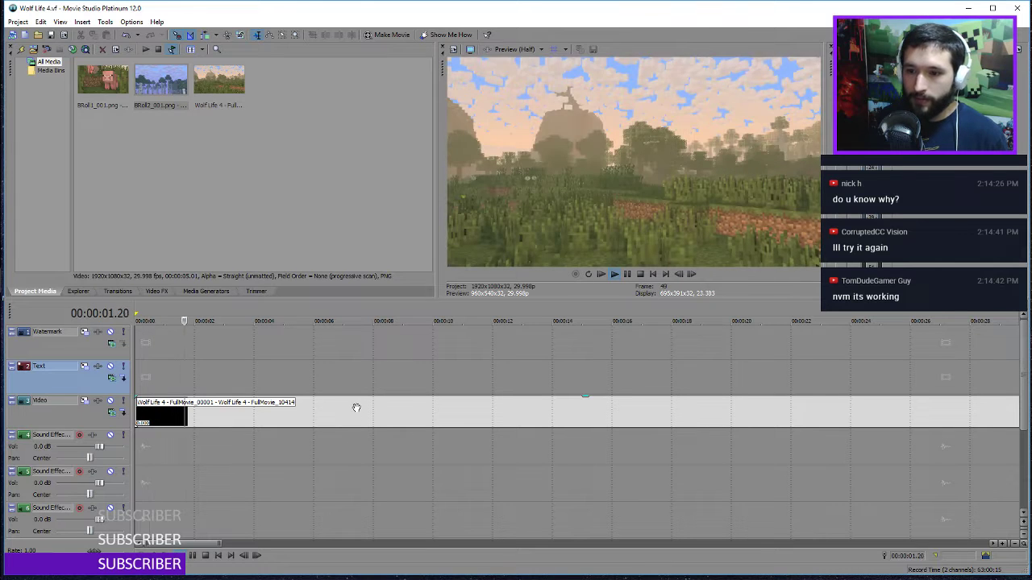
Review the opening shots of the full movie clip on the Video track up to about 00:00:10.20
{"action": "left_click", "coordinate": [202, 421]}
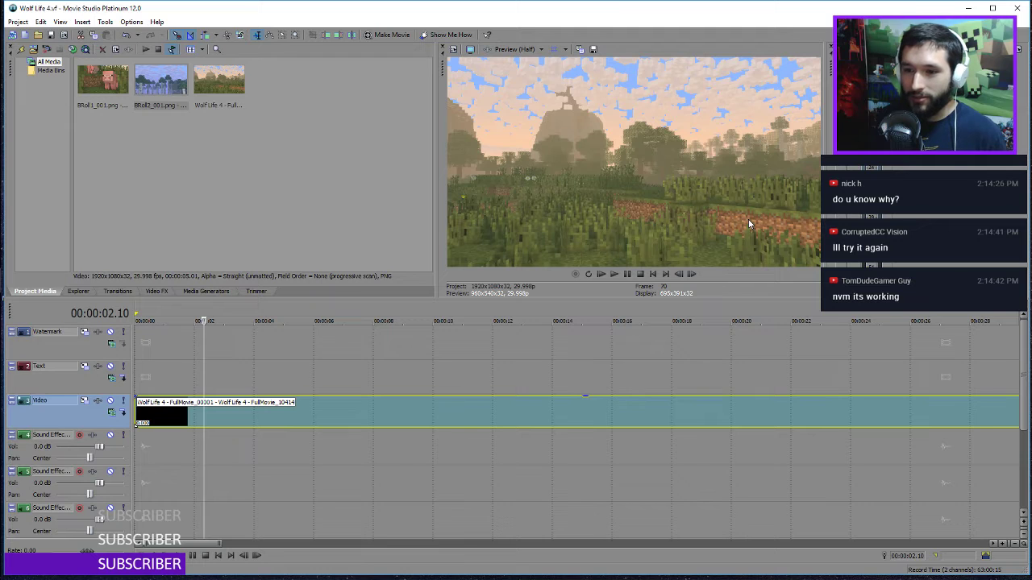
{"action": "left_click", "coordinate": [291, 414]}
{"action": "left_click", "coordinate": [254, 415]}
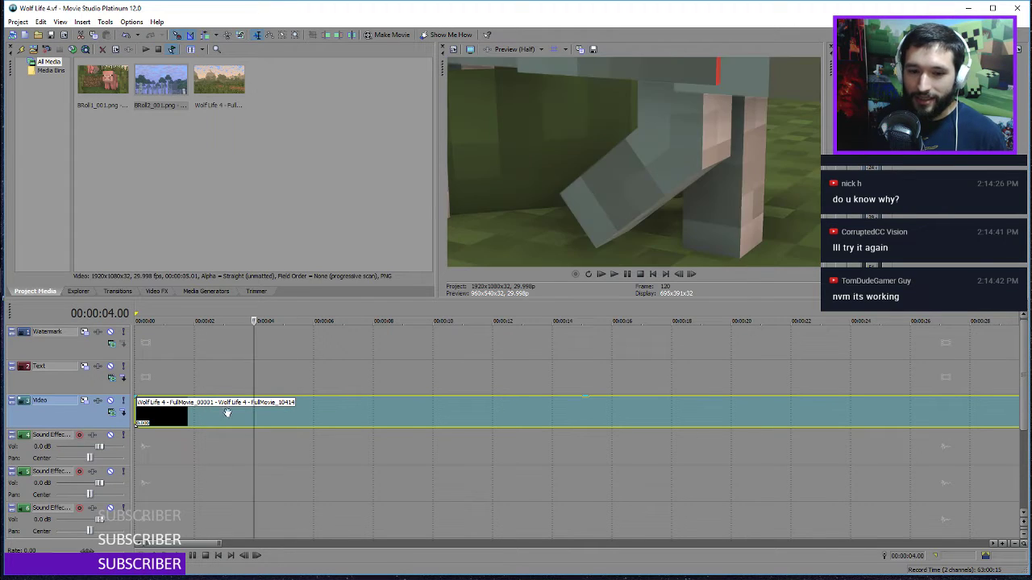
{"action": "left_click", "coordinate": [218, 412]}
{"action": "left_click", "coordinate": [175, 412]}
{"action": "key", "text": "space"}
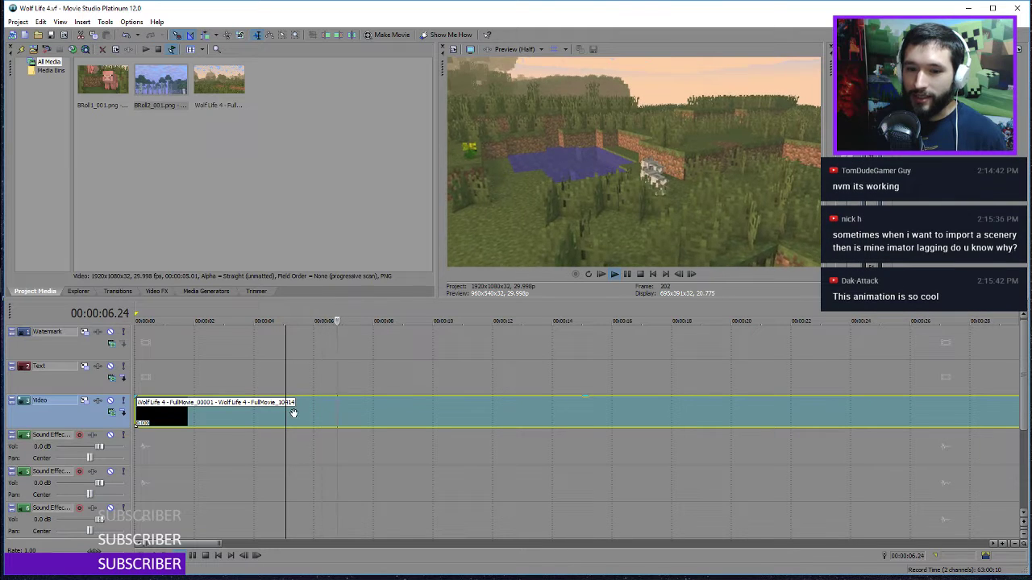
{"action": "left_click", "coordinate": [346, 405]}
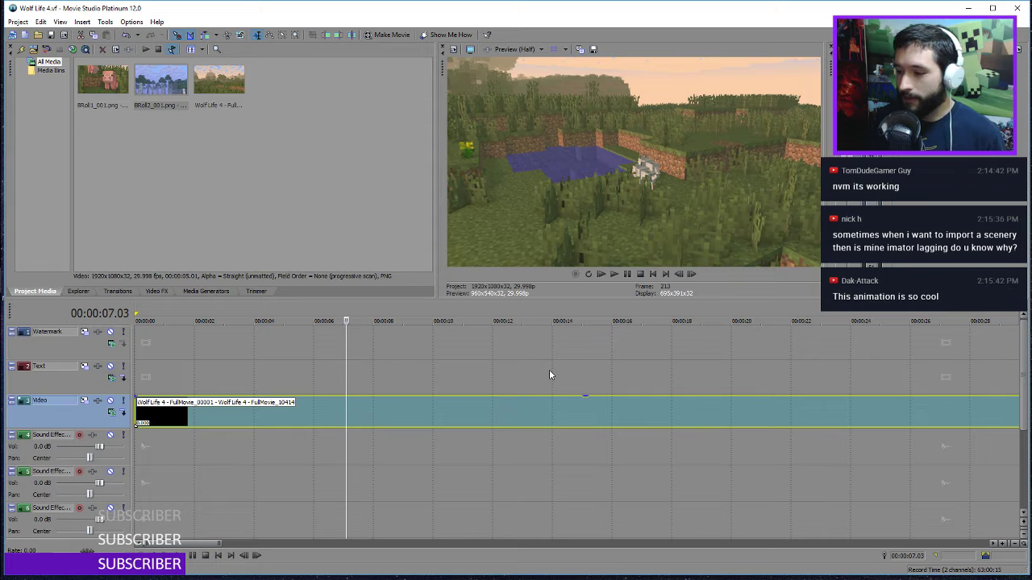
{"action": "left_click", "coordinate": [453, 373]}
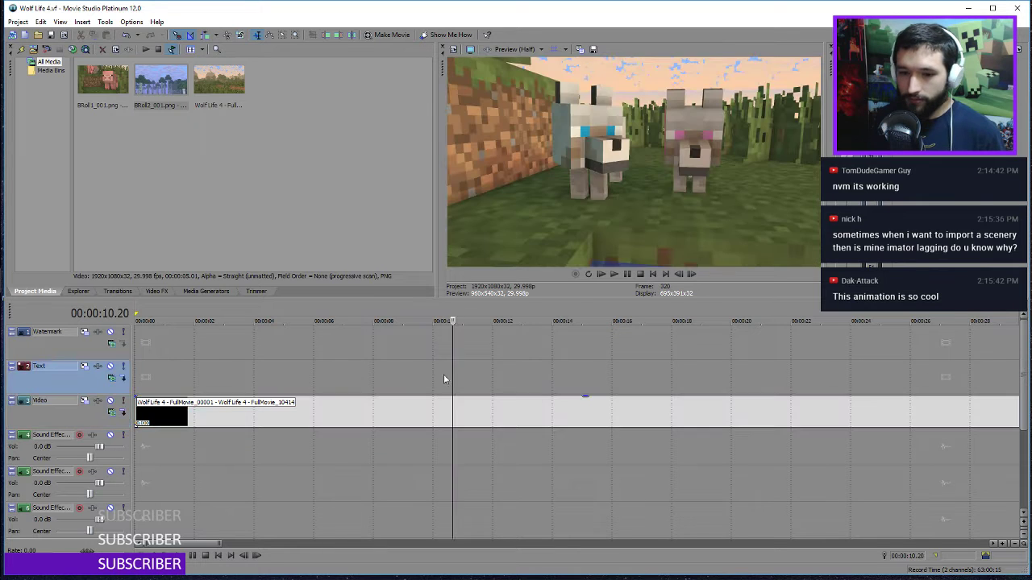
{"action": "key", "text": "space"}
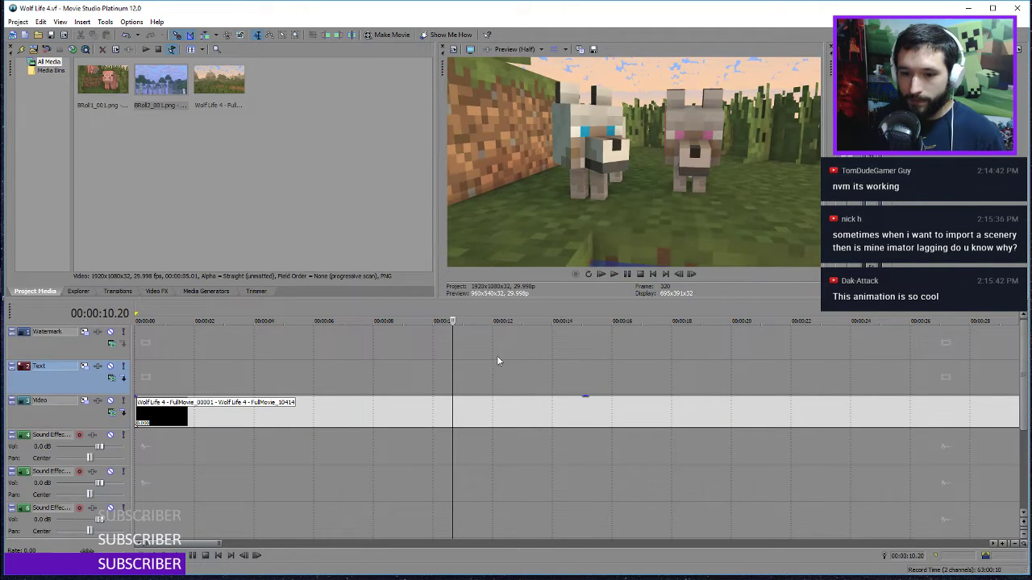
{"action": "left_click", "coordinate": [405, 343]}
{"action": "left_click_drag", "start_coordinate": [404, 341], "coordinate": [387, 369]}
Place the playhead exactly on the cut from the pond shot to the two-wolf close-up, at 00:00:08.11
{"action": "left_click", "coordinate": [387, 418]}
{"action": "scroll", "coordinate": [387, 417], "scroll_direction": "up", "scroll_amount": 3}
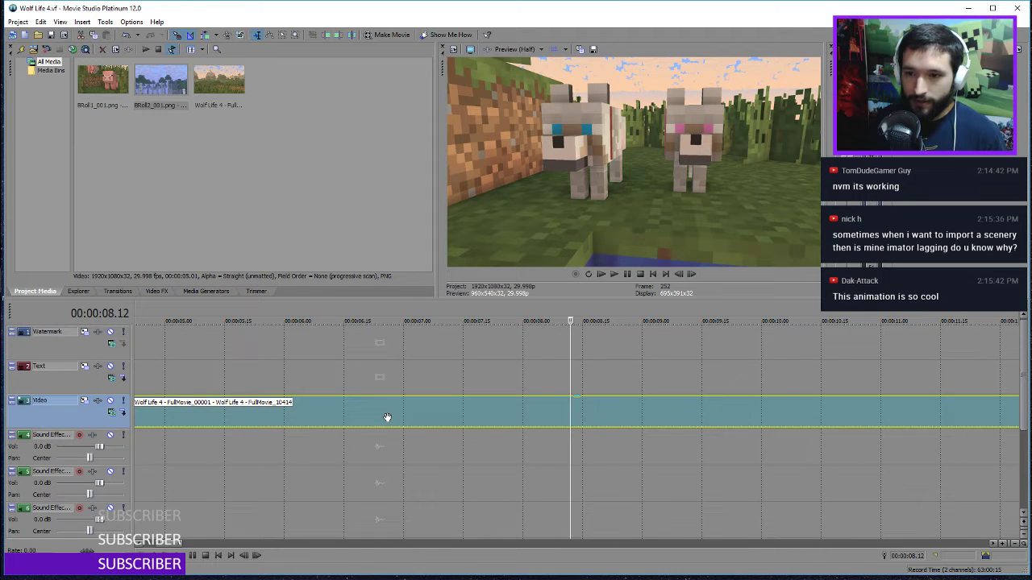
{"action": "key", "text": "Left"}
{"action": "key", "text": "Left"}
{"action": "key", "text": "Left"}
{"action": "key", "text": "Left"}
{"action": "key", "text": "Right"}
{"action": "key", "text": "Right"}
{"action": "key", "text": "Right"}
{"action": "key", "text": "Left"}
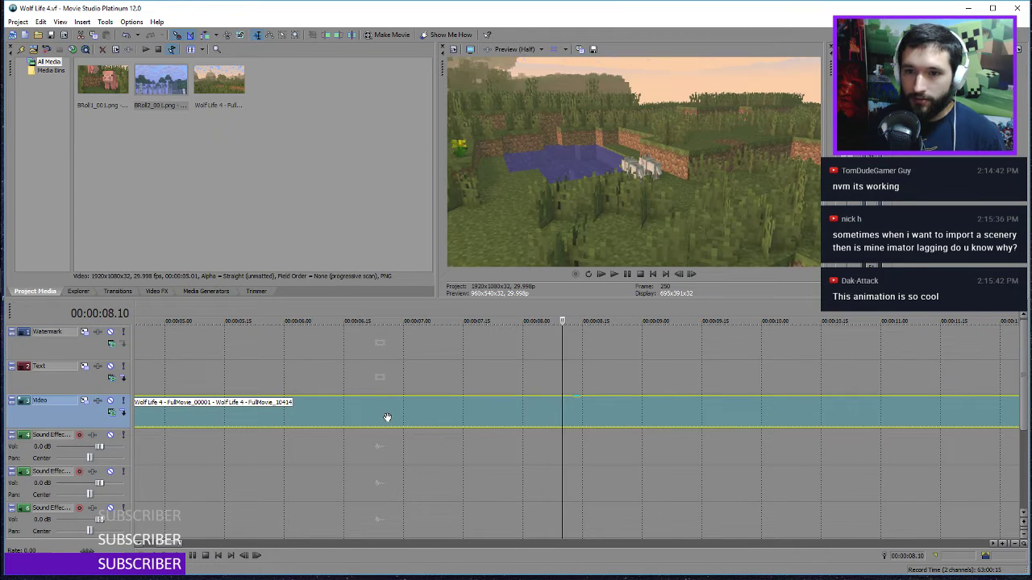
{"action": "key", "text": "Right"}
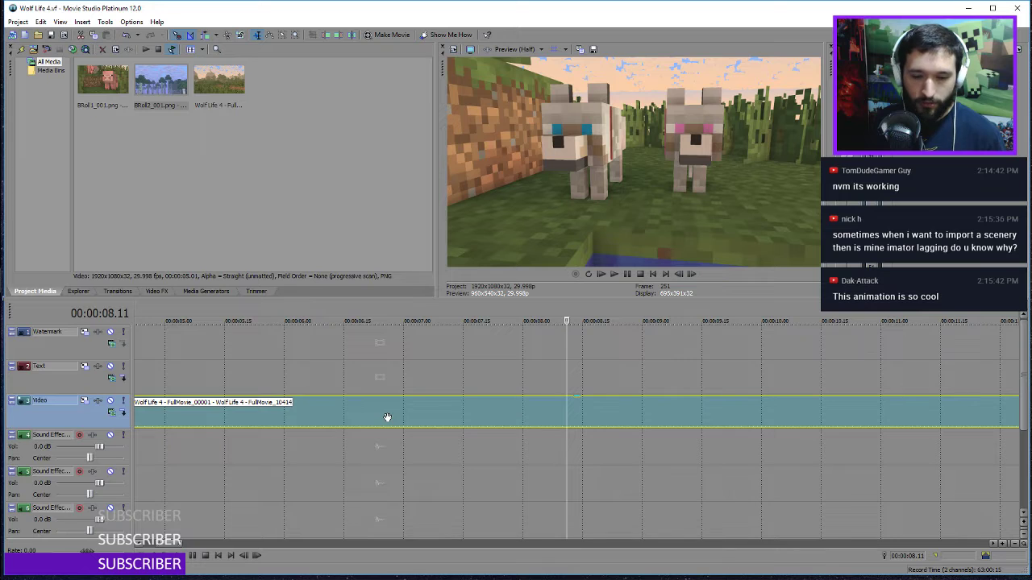
Split the full movie at 00:00:08.11, shift its second part to about 00:00:14, and align the BRoll1 clip's start with the split on the Text track
{"action": "key", "text": "s"}
{"action": "scroll", "coordinate": [538, 400], "scroll_direction": "down", "scroll_amount": 10}
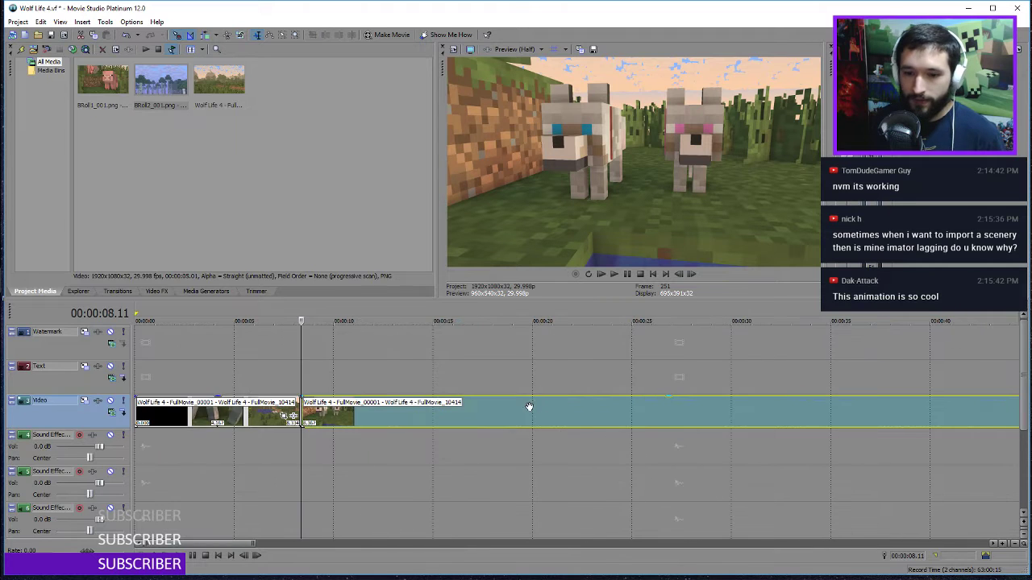
{"action": "left_click_drag", "start_coordinate": [490, 370], "coordinate": [174, 372]}
{"action": "scroll", "coordinate": [416, 402], "scroll_direction": "up", "scroll_amount": 7}
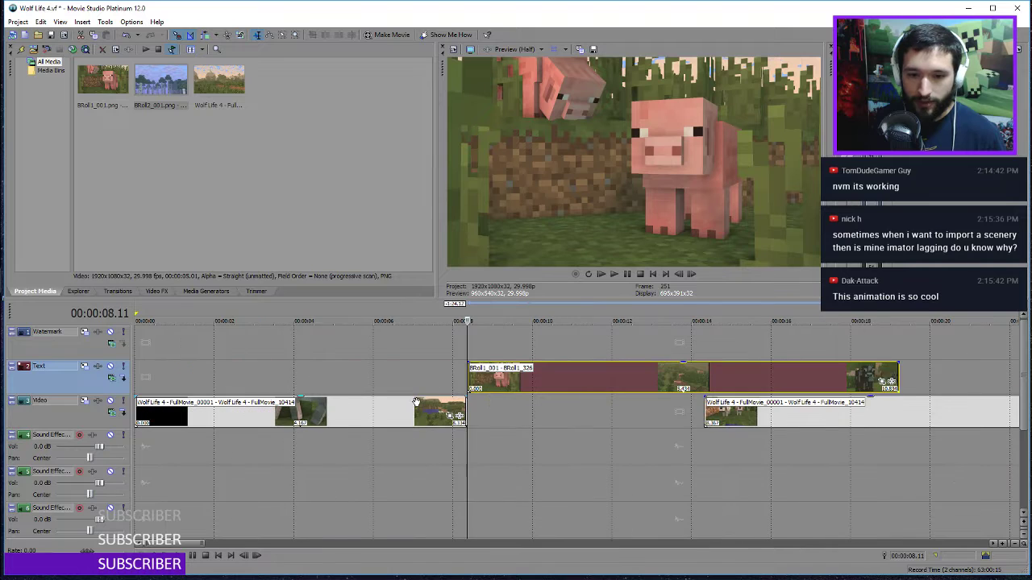
Split BRoll1 at its cut to the wide pig field, 00:00:11.11, and move the close-up pig piece onto the Video track at 00:00:08.11
{"action": "left_click", "coordinate": [556, 372]}
{"action": "key", "text": "space"}
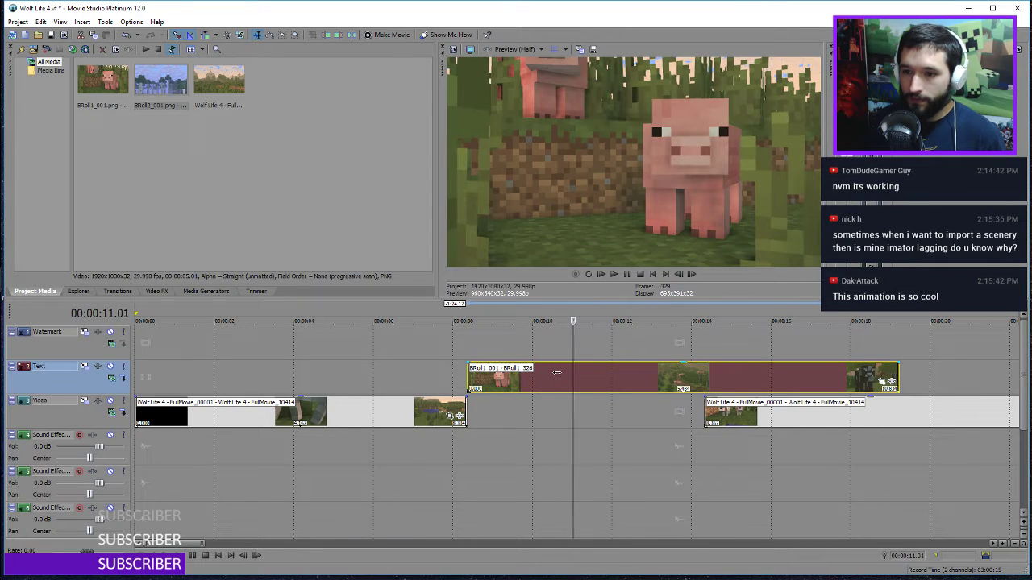
{"action": "key", "text": "Left"}
{"action": "key", "text": "Left"}
{"action": "key", "text": "Left"}
{"action": "key", "text": "Left"}
{"action": "key", "text": "Left"}
{"action": "key", "text": "Left"}
{"action": "key", "text": "Left"}
{"action": "key", "text": "Left"}
{"action": "key", "text": "Left"}
{"action": "key", "text": "Left"}
{"action": "key", "text": "Left"}
{"action": "key", "text": "Left"}
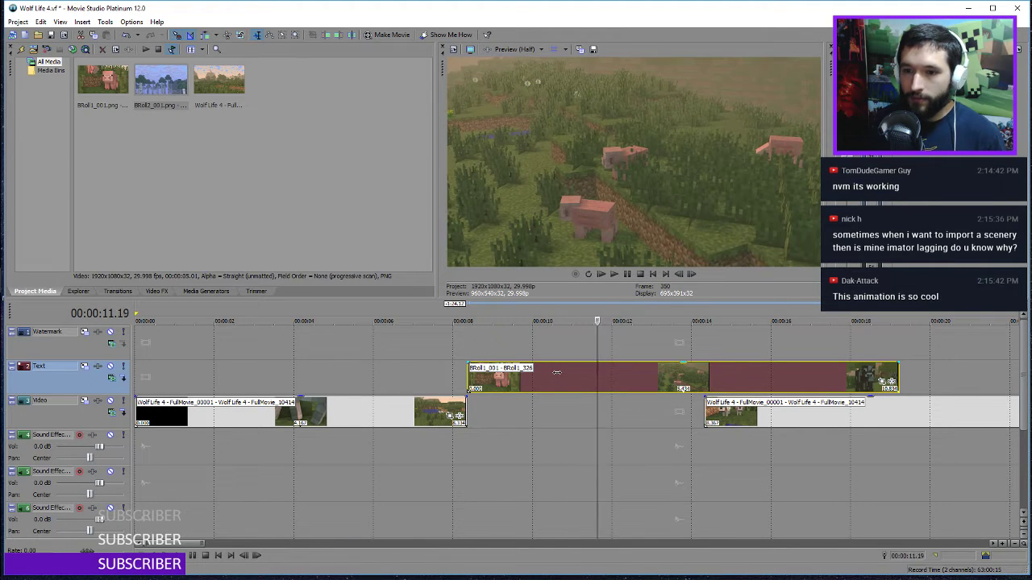
{"action": "key", "text": "Right"}
{"action": "key", "text": "Right"}
{"action": "key", "text": "Right"}
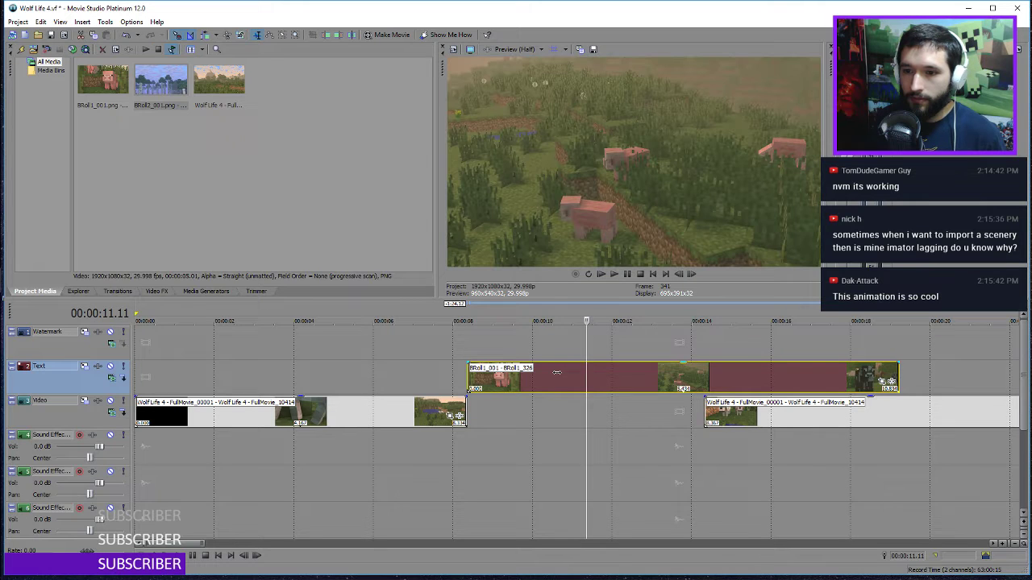
{"action": "key", "text": "s"}
{"action": "left_click_drag", "start_coordinate": [520, 371], "coordinate": [525, 415]}
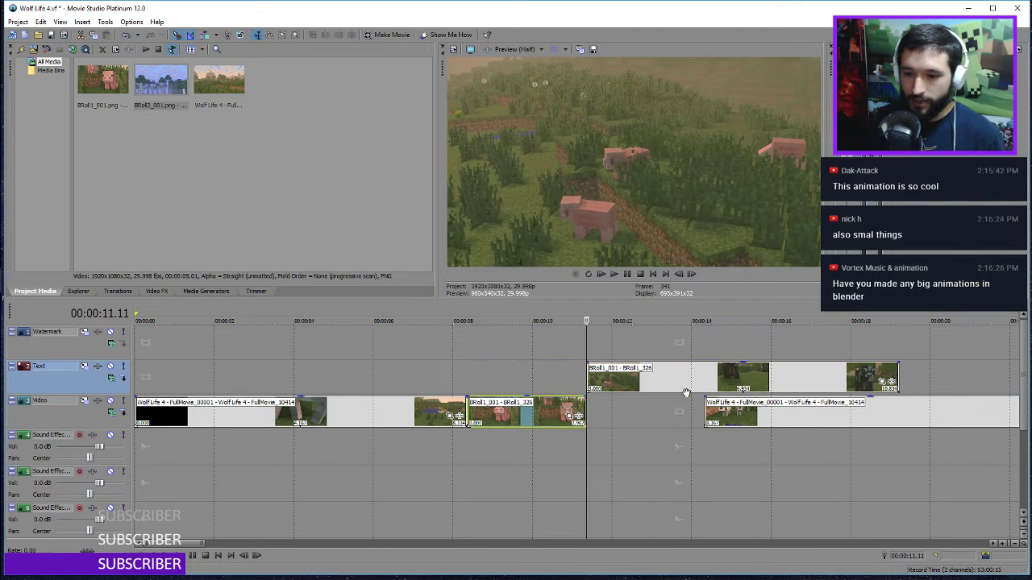
Butt the full movie's second part against the close-up pig piece and move the leftover BRoll1 clip to about 00:00:34 on the Text track
{"action": "left_click_drag", "start_coordinate": [731, 412], "coordinate": [618, 427]}
{"action": "left_click", "coordinate": [717, 415]}
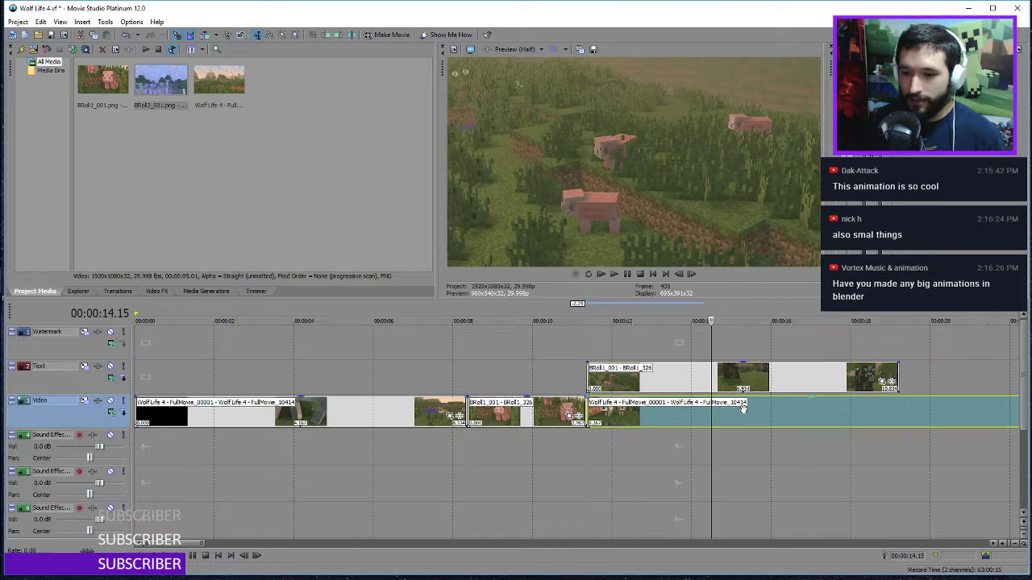
{"action": "scroll", "coordinate": [717, 415], "scroll_direction": "down", "scroll_amount": 5}
{"action": "left_click_drag", "start_coordinate": [293, 378], "coordinate": [519, 377]}
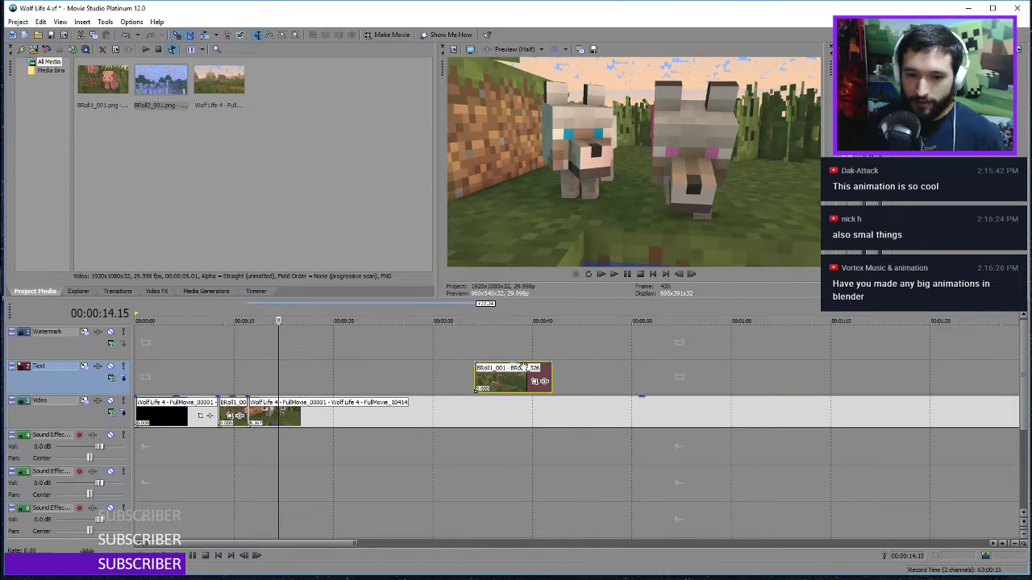
Split the full movie at 00:00:20.05, exactly on the cut from the two-wolf close-up to the river landscape
{"action": "left_click", "coordinate": [392, 419]}
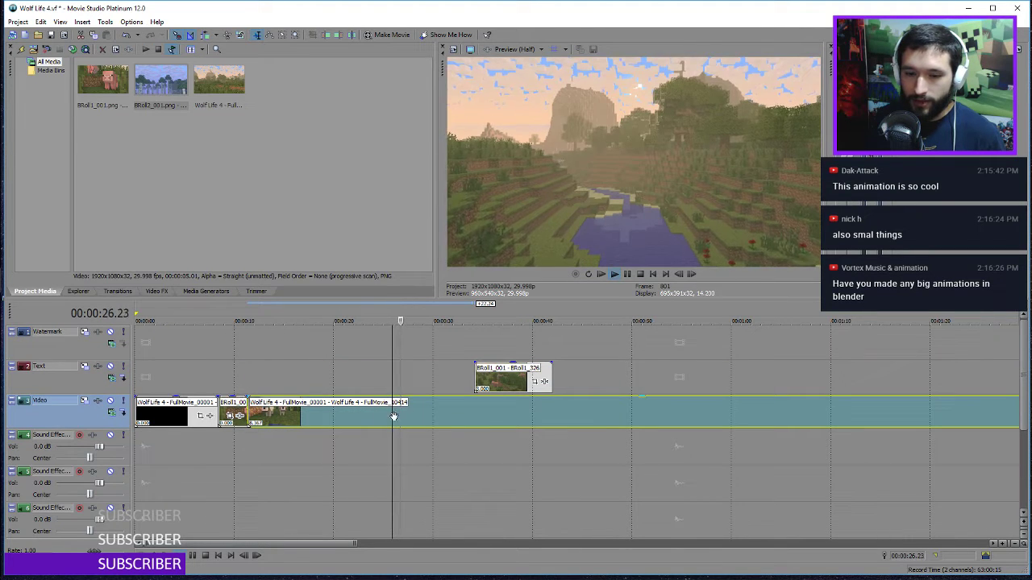
{"action": "left_click", "coordinate": [354, 417]}
{"action": "key", "text": "space"}
{"action": "key", "text": "Left"}
{"action": "key", "text": "Left"}
{"action": "key", "text": "Left"}
{"action": "key", "text": "Left"}
{"action": "key", "text": "Left"}
{"action": "key", "text": "Left"}
{"action": "key", "text": "Left"}
{"action": "key", "text": "Left"}
{"action": "key", "text": "Left"}
{"action": "key", "text": "Left"}
{"action": "key", "text": "Left"}
{"action": "key", "text": "Left"}
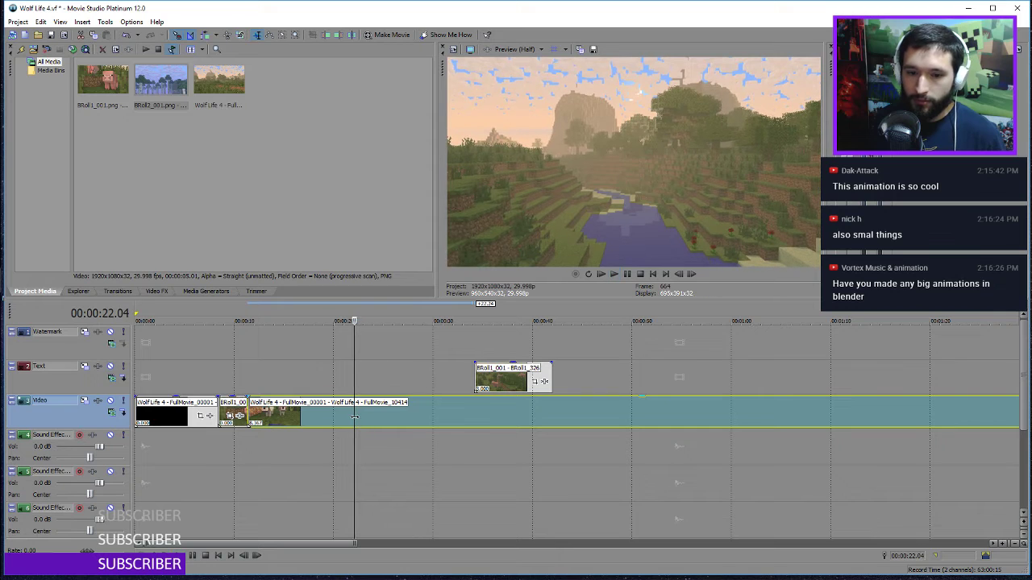
{"action": "key", "text": "Left"}
{"action": "key", "text": "Left"}
{"action": "key", "text": "Left"}
{"action": "key", "text": "Left"}
{"action": "key", "text": "Left"}
{"action": "key", "text": "Left"}
{"action": "key", "text": "Left"}
{"action": "key", "text": "Left"}
{"action": "key", "text": "Left"}
{"action": "key", "text": "Left"}
{"action": "key", "text": "Left"}
{"action": "key", "text": "Left"}
{"action": "key", "text": "Left"}
{"action": "key", "text": "Left"}
{"action": "key", "text": "Left"}
{"action": "key", "text": "Left"}
{"action": "key", "text": "Left"}
{"action": "key", "text": "Left"}
{"action": "key", "text": "Left"}
{"action": "key", "text": "Left"}
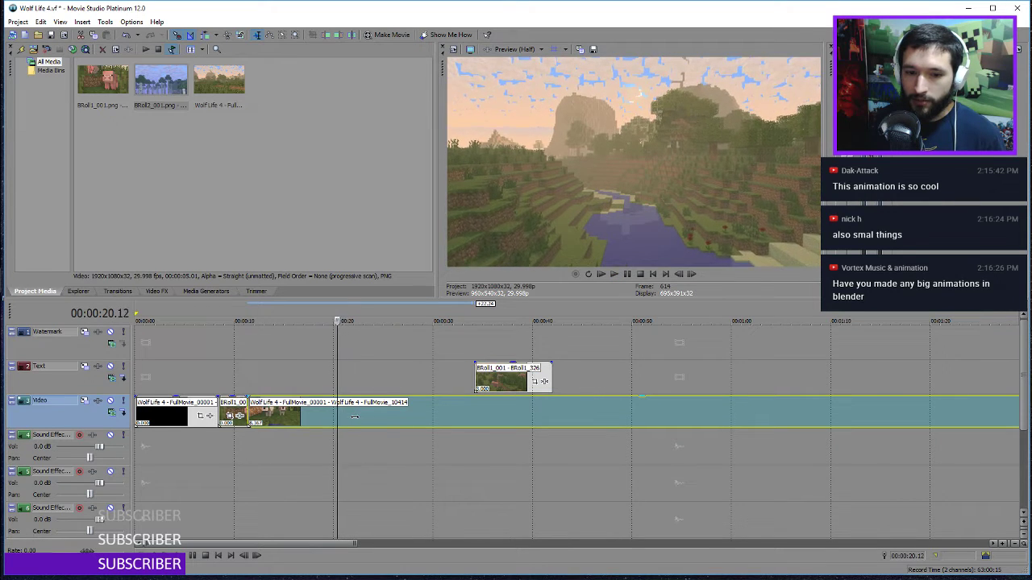
{"action": "key", "text": "Right"}
{"action": "key", "text": "Right"}
{"action": "key", "text": "Right"}
{"action": "key", "text": "Right"}
{"action": "key", "text": "Right"}
{"action": "key", "text": "Right"}
{"action": "key", "text": "Right"}
{"action": "key", "text": "Right"}
{"action": "key", "text": "Right"}
{"action": "key", "text": "Right"}
{"action": "key", "text": "Right"}
{"action": "key", "text": "Right"}
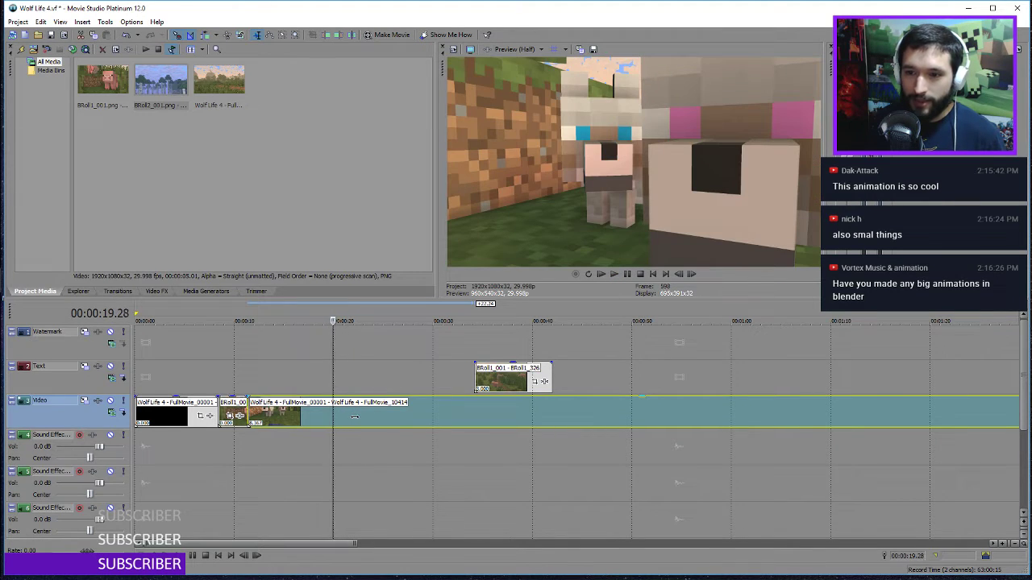
{"action": "key", "text": "Right"}
{"action": "key", "text": "Right"}
{"action": "key", "text": "Right"}
{"action": "key", "text": "Left"}
{"action": "key", "text": "Left"}
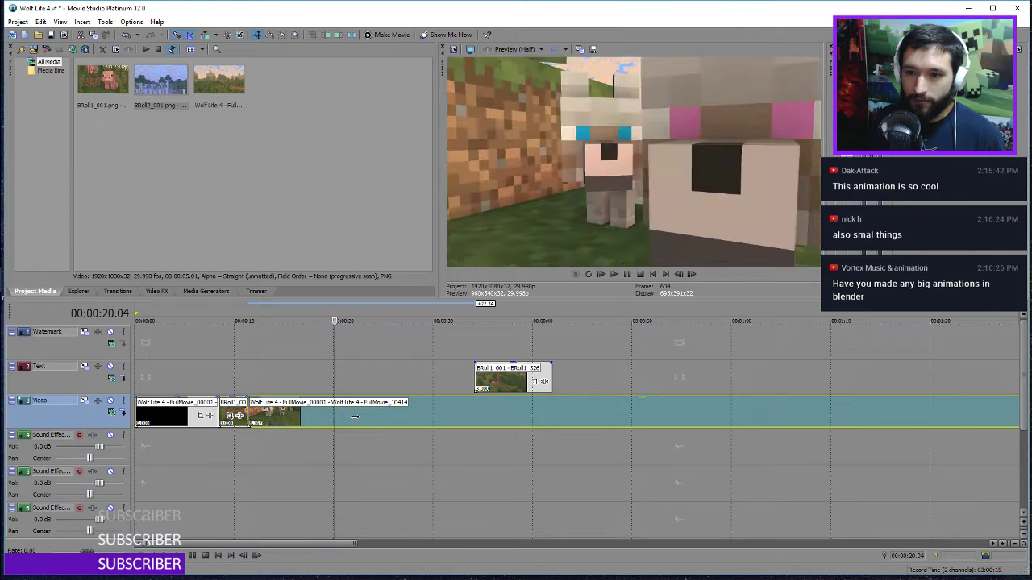
{"action": "key", "text": "Right"}
{"action": "key", "text": "s"}
Insert the leftover BRoll1 clip on the Video track at 00:00:20.05 and place the river landscape part of the full movie directly after it
{"action": "left_click_drag", "start_coordinate": [367, 411], "coordinate": [427, 410]}
{"action": "left_click_drag", "start_coordinate": [504, 376], "coordinate": [370, 381]}
{"action": "key", "text": "ctrl+z"}
{"action": "key", "text": "ctrl+y"}
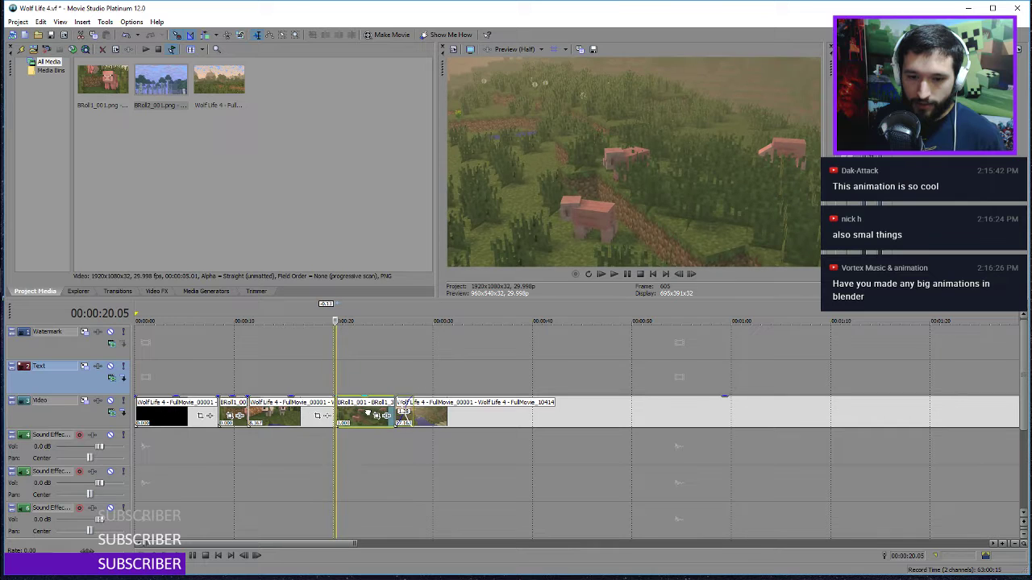
{"action": "left_click_drag", "start_coordinate": [429, 416], "coordinate": [453, 416]}
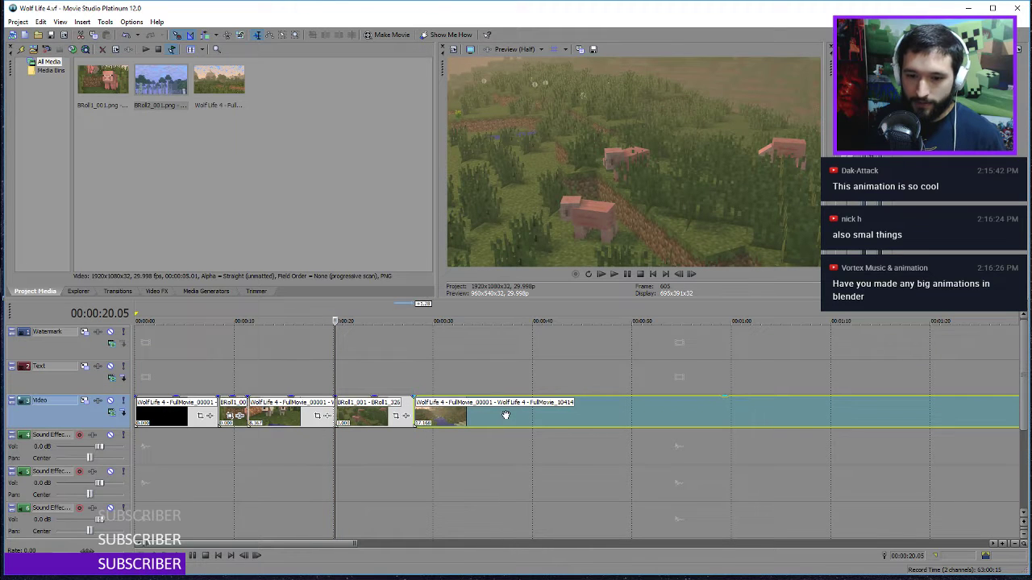
Look over the rest of the full movie on the Video track up to the birch forest shot around 00:01:04.26
{"action": "scroll", "coordinate": [505, 414], "scroll_direction": "down", "scroll_amount": 5}
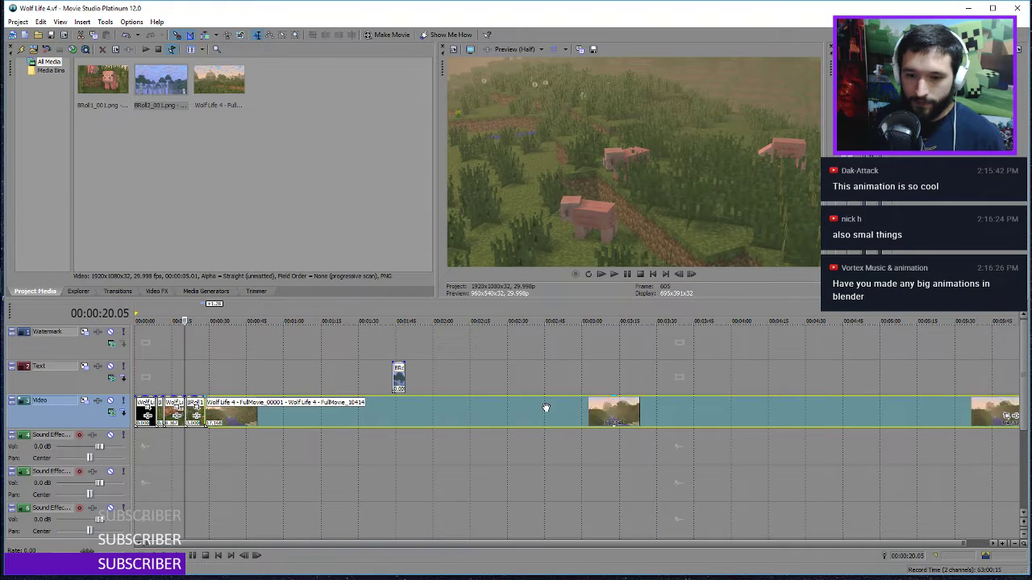
{"action": "left_click", "coordinate": [386, 414]}
{"action": "left_click_drag", "start_coordinate": [387, 365], "coordinate": [301, 383]}
{"action": "left_click", "coordinate": [295, 404]}
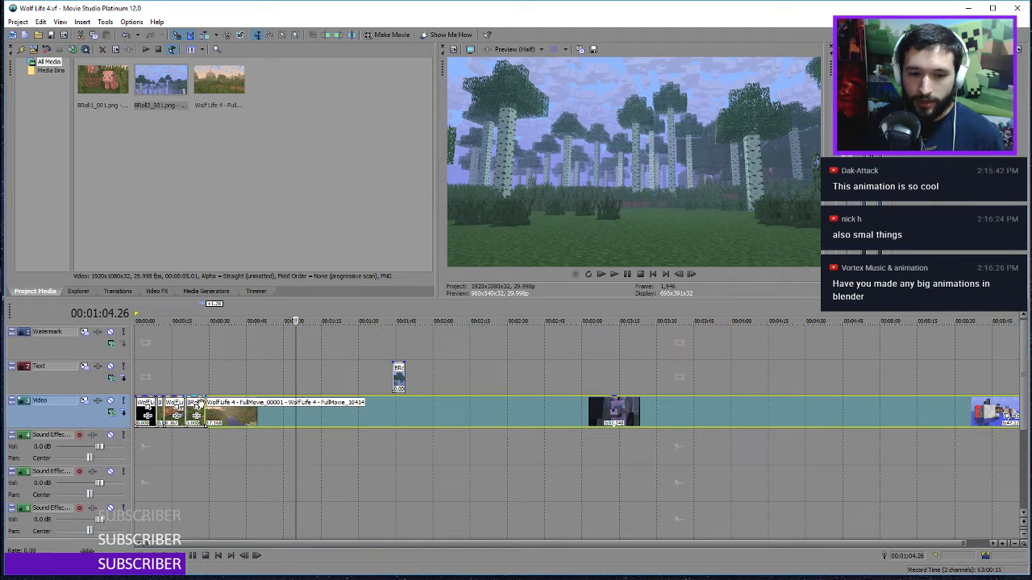
Split the inserted BRoll1 clip at 00:00:23.27, exactly on the cut from the wide pig field to the cow shot
{"action": "left_click", "coordinate": [192, 409]}
{"action": "scroll", "coordinate": [193, 409], "scroll_direction": "up", "scroll_amount": 7}
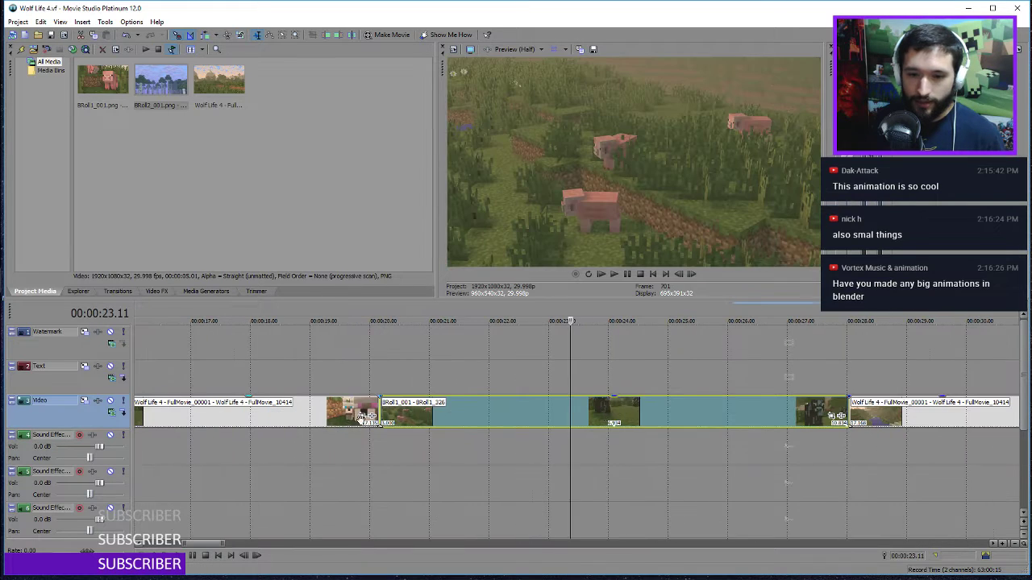
{"action": "left_click", "coordinate": [621, 412]}
{"action": "key", "text": "Left"}
{"action": "key", "text": "Left"}
{"action": "key", "text": "Left"}
{"action": "key", "text": "Left"}
{"action": "key", "text": "Left"}
{"action": "key", "text": "Left"}
{"action": "key", "text": "Left"}
{"action": "key", "text": "Left"}
{"action": "key", "text": "Left"}
{"action": "key", "text": "Left"}
{"action": "key", "text": "Left"}
{"action": "key", "text": "Left"}
{"action": "key", "text": "Left"}
{"action": "key", "text": "Left"}
{"action": "key", "text": "Left"}
{"action": "key", "text": "Left"}
{"action": "key", "text": "Left"}
{"action": "key", "text": "Left"}
{"action": "key", "text": "Left"}
{"action": "key", "text": "Left"}
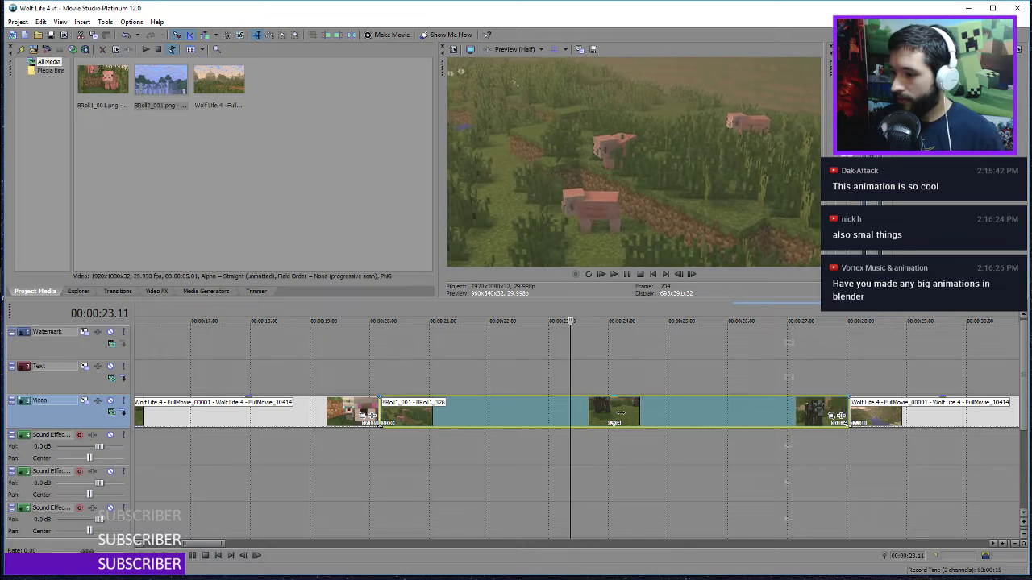
{"action": "key", "text": "Right"}
{"action": "key", "text": "Right"}
{"action": "key", "text": "Right"}
{"action": "key", "text": "Right"}
{"action": "key", "text": "Right"}
{"action": "key", "text": "Right"}
{"action": "key", "text": "Right"}
{"action": "key", "text": "Right"}
{"action": "key", "text": "Right"}
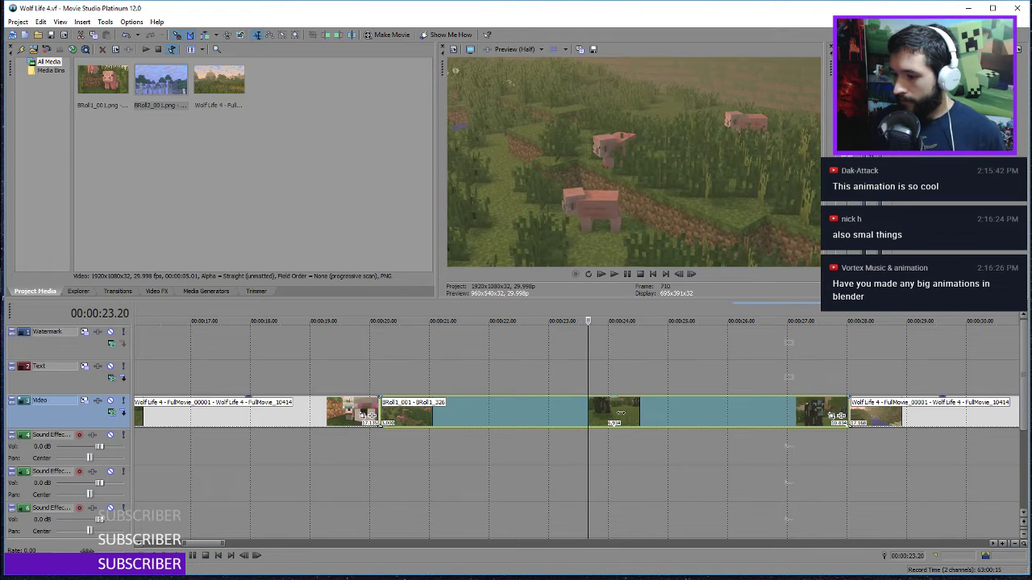
{"action": "key", "text": "Right"}
{"action": "key", "text": "Right"}
{"action": "key", "text": "Right"}
{"action": "key", "text": "Right"}
{"action": "key", "text": "Right"}
{"action": "key", "text": "Right"}
{"action": "key", "text": "Right"}
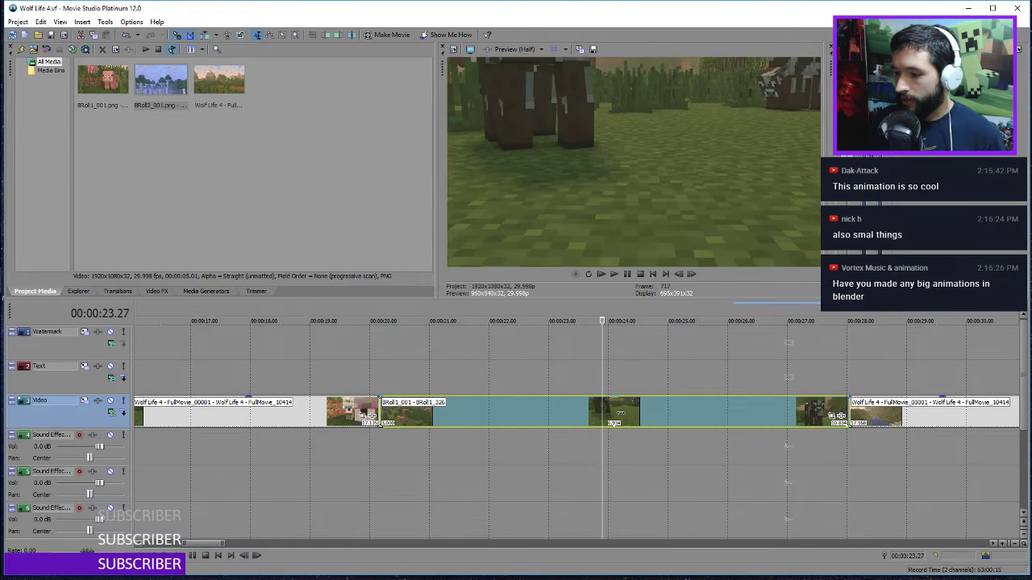
{"action": "key", "text": "Left"}
{"action": "key", "text": "Left"}
{"action": "key", "text": "Right"}
{"action": "key", "text": "Right"}
{"action": "key", "text": "s"}
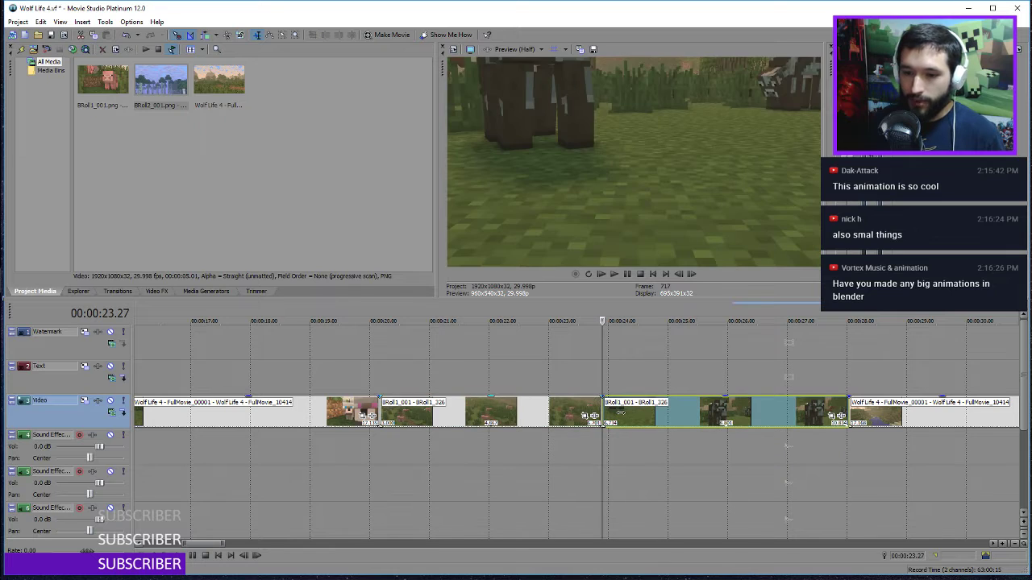
Move the BRoll1 cow piece up to the Text track, butt the full movie against the pig field shot at 00:00:23.27, and save the project
{"action": "left_click_drag", "start_coordinate": [619, 411], "coordinate": [628, 412]}
{"action": "left_click_drag", "start_coordinate": [670, 387], "coordinate": [708, 379]}
{"action": "scroll", "coordinate": [708, 379], "scroll_direction": "down", "scroll_amount": 5}
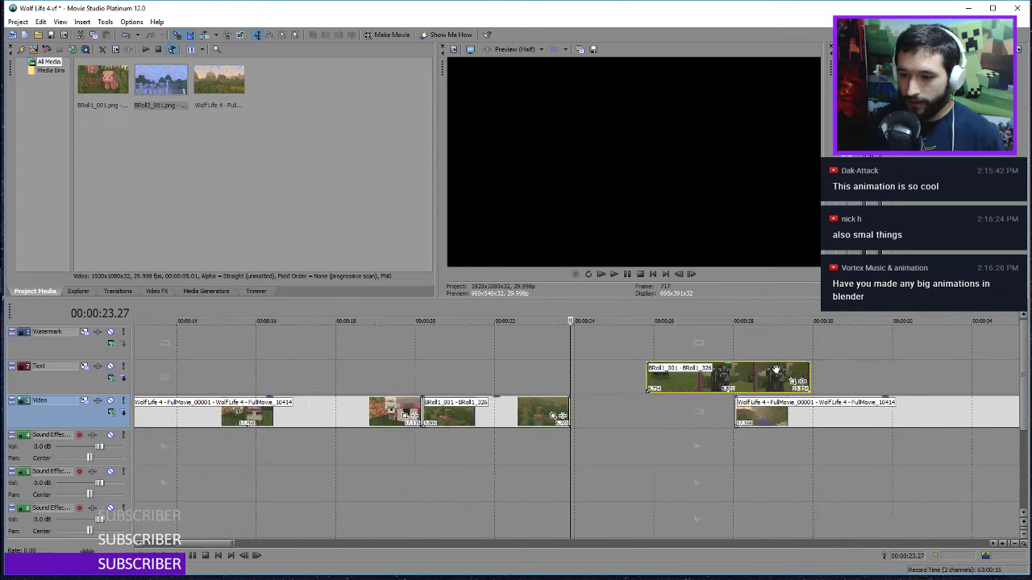
{"action": "key", "text": "ctrl+s"}
Try splitting the full movie at 00:00:46.19, on the cut to the birch forest shot, and shift the remainder further along the Video track
{"action": "left_click", "coordinate": [543, 413]}
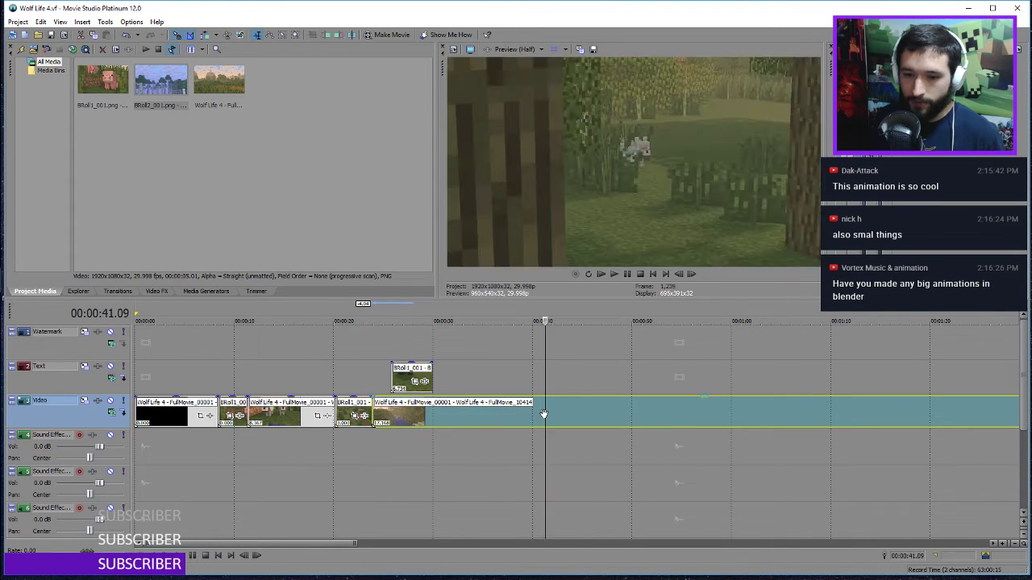
{"action": "left_click_drag", "start_coordinate": [543, 365], "coordinate": [598, 399]}
{"action": "scroll", "coordinate": [598, 399], "scroll_direction": "up", "scroll_amount": 5}
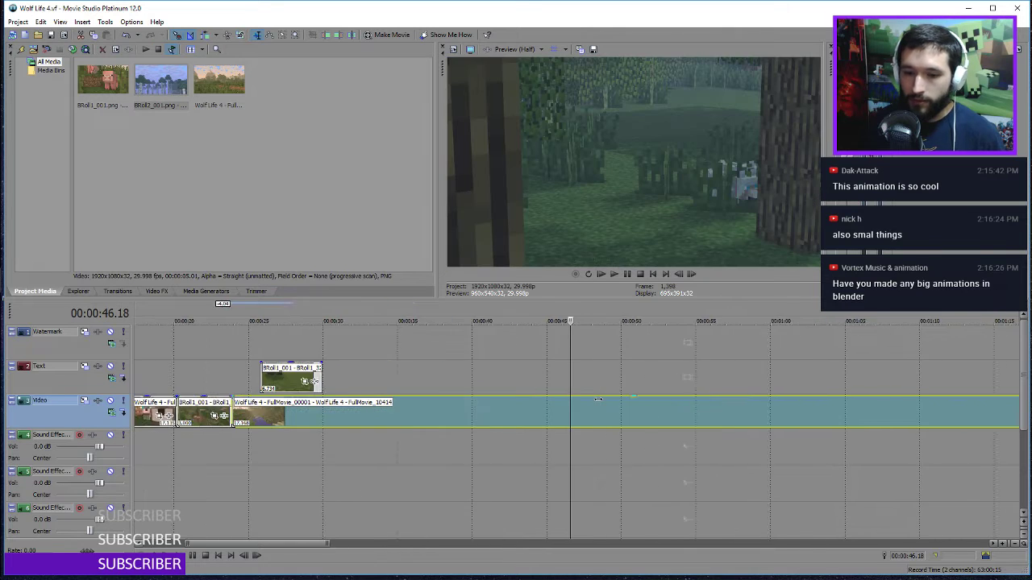
{"action": "key", "text": "Left"}
{"action": "key", "text": "Left"}
{"action": "key", "text": "Left"}
{"action": "key", "text": "Left"}
{"action": "key", "text": "Left"}
{"action": "key", "text": "Left"}
{"action": "key", "text": "Left"}
{"action": "key", "text": "Left"}
{"action": "key", "text": "Left"}
{"action": "key", "text": "Left"}
{"action": "key", "text": "Left"}
{"action": "key", "text": "Left"}
{"action": "key", "text": "Left"}
{"action": "key", "text": "Left"}
{"action": "key", "text": "Left"}
{"action": "key", "text": "Left"}
{"action": "key", "text": "Left"}
{"action": "key", "text": "Left"}
{"action": "key", "text": "Left"}
{"action": "key", "text": "Left"}
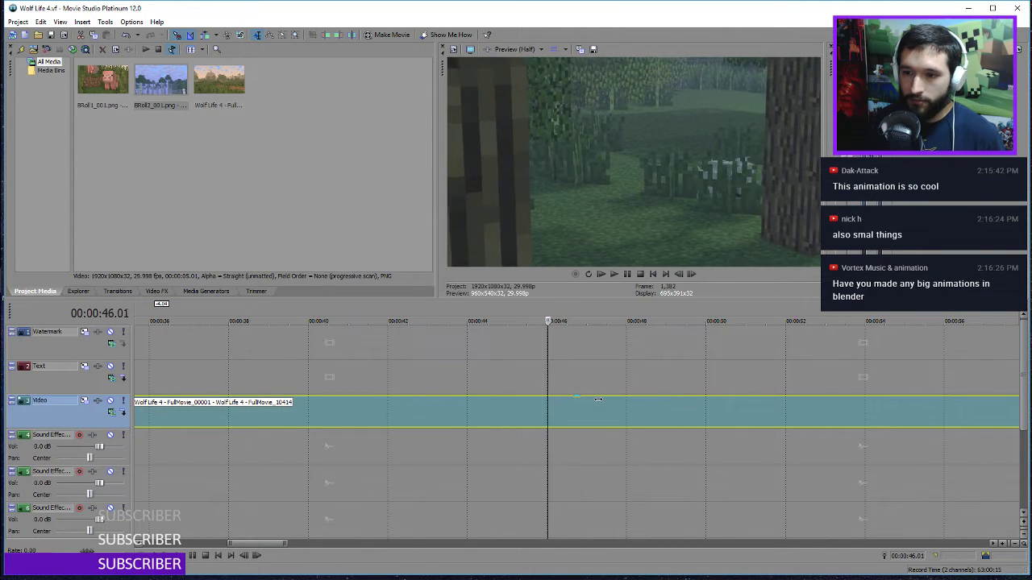
{"action": "key", "text": "Left"}
{"action": "key", "text": "Left"}
{"action": "key", "text": "Left"}
{"action": "key", "text": "Left"}
{"action": "key", "text": "Left"}
{"action": "key", "text": "Left"}
{"action": "key", "text": "Right"}
{"action": "key", "text": "Right"}
{"action": "key", "text": "Right"}
{"action": "key", "text": "Right"}
{"action": "key", "text": "Right"}
{"action": "key", "text": "Right"}
{"action": "key", "text": "Right"}
{"action": "key", "text": "Right"}
{"action": "key", "text": "Right"}
{"action": "key", "text": "Right"}
{"action": "key", "text": "Right"}
{"action": "key", "text": "Right"}
{"action": "key", "text": "Right"}
{"action": "key", "text": "Right"}
{"action": "key", "text": "Right"}
{"action": "key", "text": "Right"}
{"action": "key", "text": "Right"}
{"action": "key", "text": "Right"}
{"action": "key", "text": "Right"}
{"action": "key", "text": "Right"}
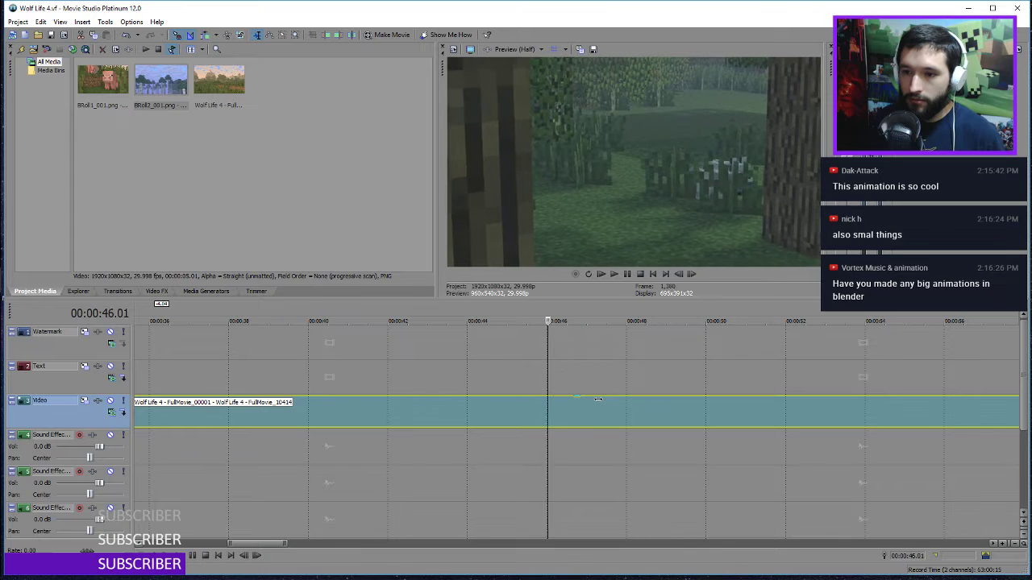
{"action": "key", "text": "Right"}
{"action": "key", "text": "Right"}
{"action": "key", "text": "Right"}
{"action": "key", "text": "Right"}
{"action": "key", "text": "Right"}
{"action": "key", "text": "Right"}
{"action": "key", "text": "Right"}
{"action": "key", "text": "Right"}
{"action": "key", "text": "Right"}
{"action": "key", "text": "Right"}
{"action": "key", "text": "Right"}
{"action": "key", "text": "Right"}
{"action": "key", "text": "Right"}
{"action": "key", "text": "Left"}
{"action": "key", "text": "Left"}
{"action": "key", "text": "Left"}
{"action": "key", "text": "Left"}
{"action": "key", "text": "Left"}
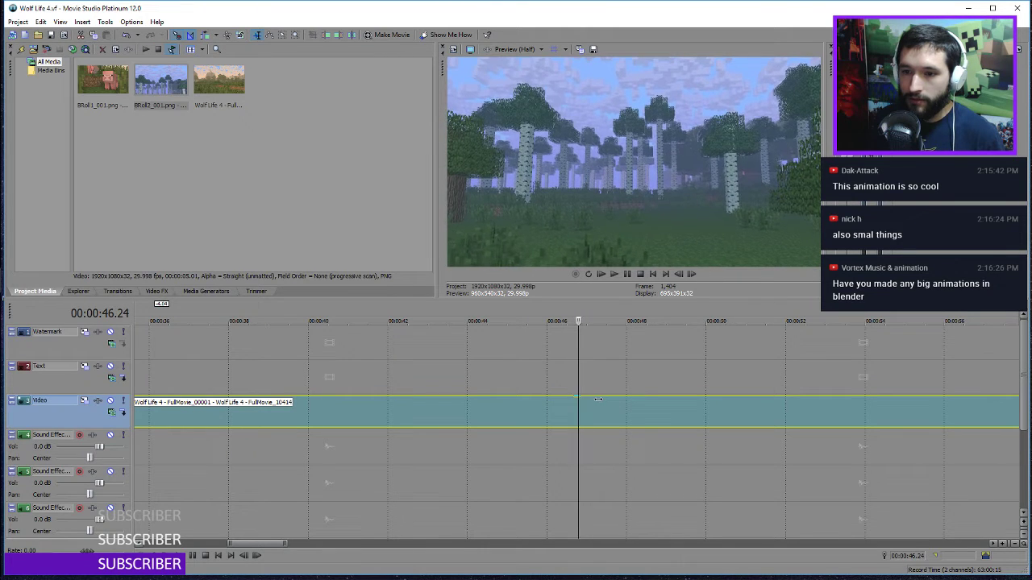
{"action": "key", "text": "Left"}
{"action": "key", "text": "Left"}
{"action": "key", "text": "Left"}
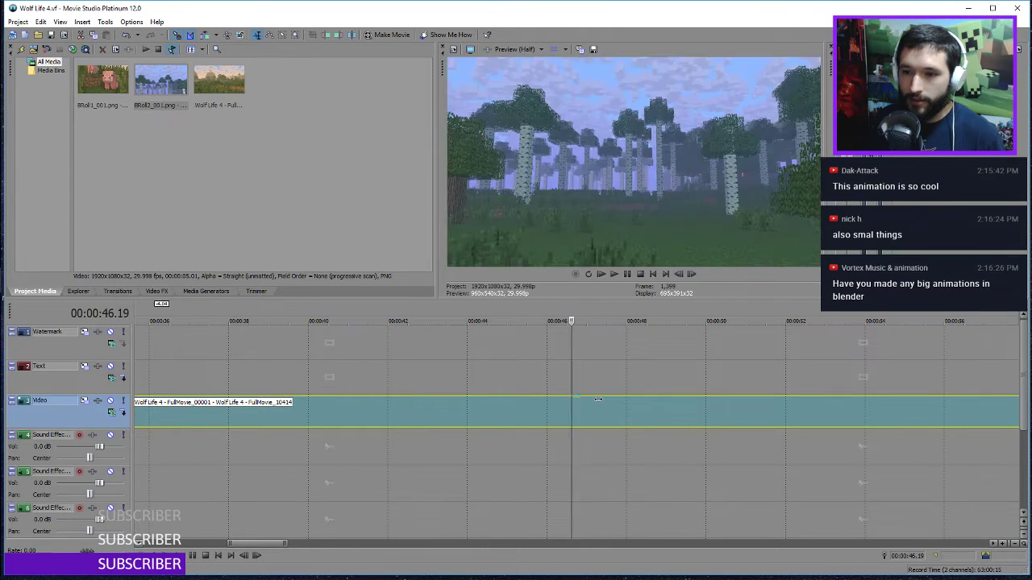
{"action": "key", "text": "s"}
{"action": "scroll", "coordinate": [596, 403], "scroll_direction": "down", "scroll_amount": 6}
{"action": "left_click_drag", "start_coordinate": [606, 409], "coordinate": [679, 411]}
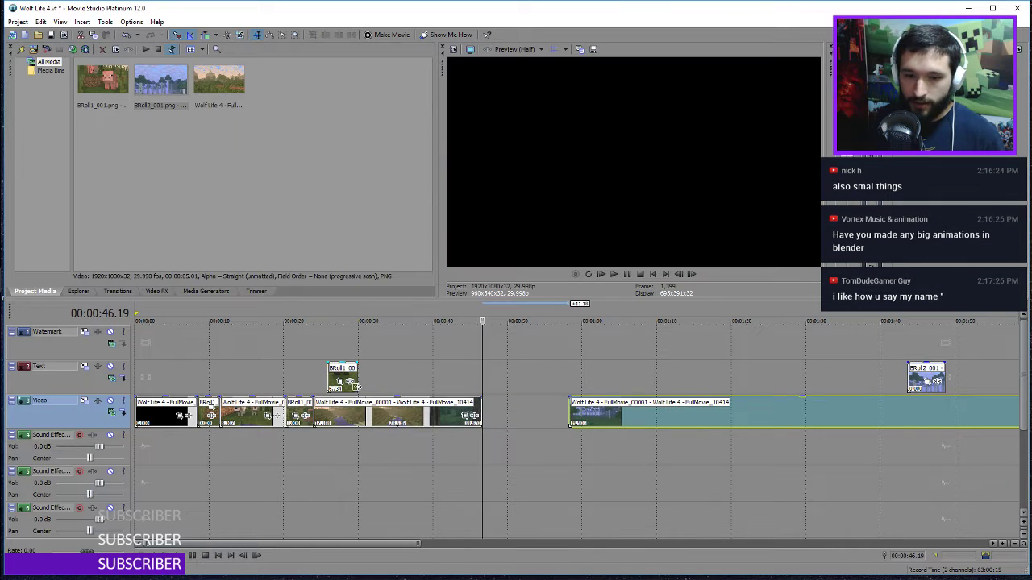
Try the BRoll1 cow piece on the Video track at 00:00:46.19 with the birch forest part directly after it, and preview it
{"action": "left_click", "coordinate": [355, 385]}
{"action": "left_click_drag", "start_coordinate": [342, 380], "coordinate": [493, 419]}
{"action": "left_click_drag", "start_coordinate": [601, 416], "coordinate": [546, 415]}
{"action": "key", "text": "space"}
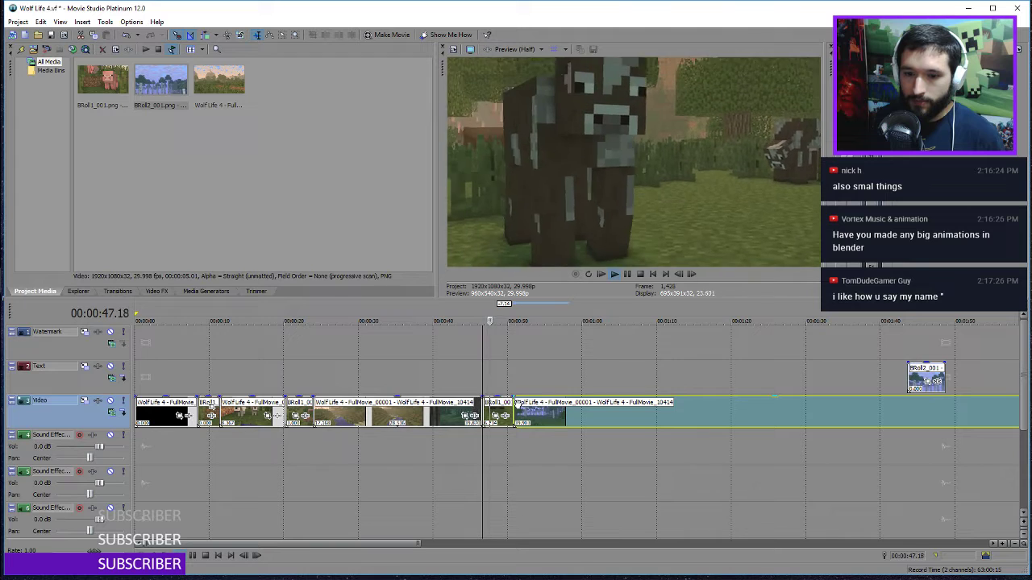
{"action": "key", "text": "space"}
Play the shots before the cow piece, and undo its insertion and the split at 00:00:46.19
{"action": "left_click", "coordinate": [423, 415]}
{"action": "key", "text": "space"}
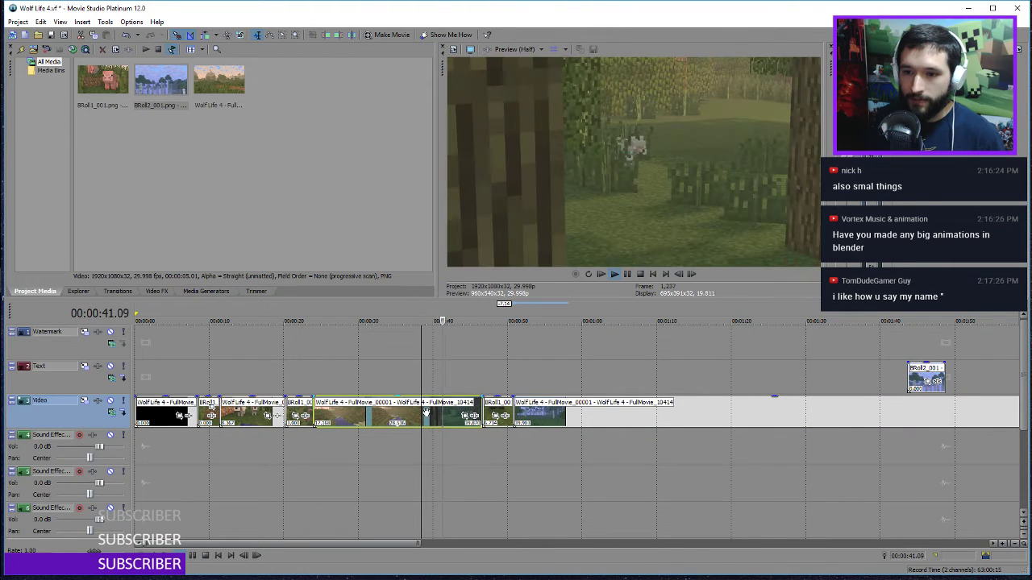
{"action": "key", "text": "space"}
{"action": "key", "text": "ctrl+z"}
{"action": "key", "text": "ctrl+z"}
{"action": "key", "text": "ctrl+z"}
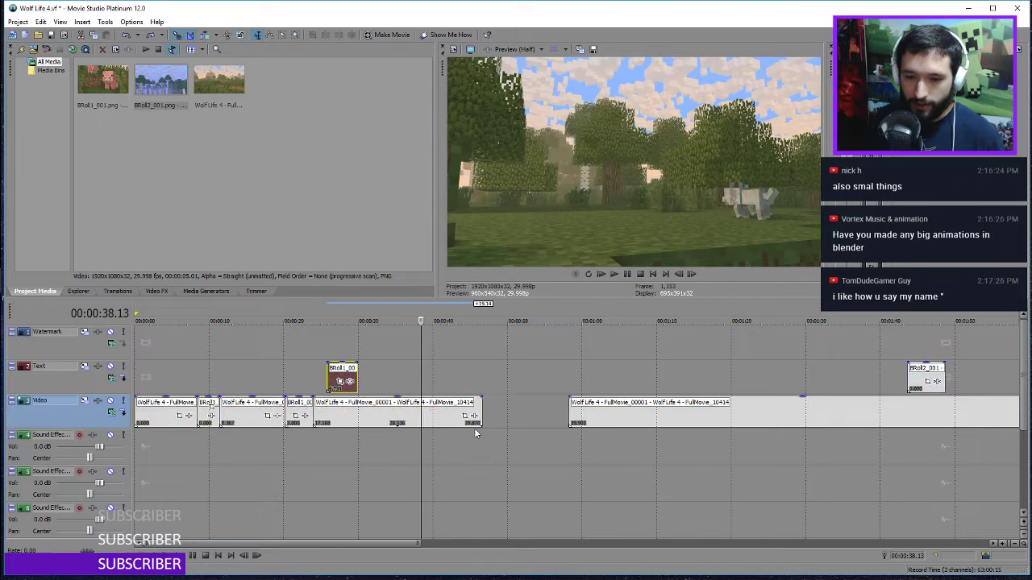
{"action": "key", "text": "ctrl+z"}
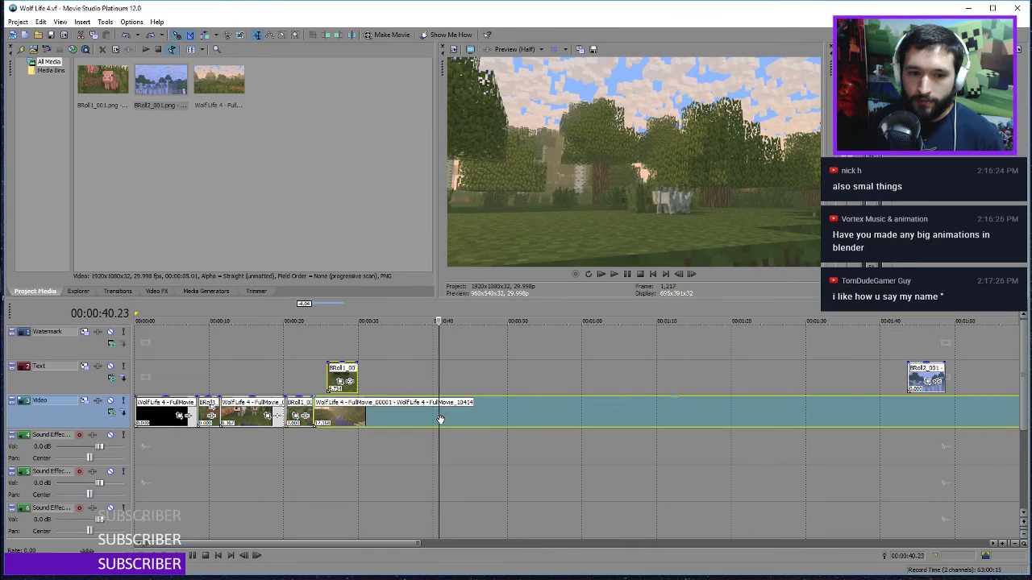
Split the full movie at 00:00:40.23, on the cut to the forest shot behind the tree trunk, and shift the remainder further along
{"action": "scroll", "coordinate": [440, 419], "scroll_direction": "up", "scroll_amount": 4}
{"action": "key", "text": "Left"}
{"action": "key", "text": "Left"}
{"action": "key", "text": "Left"}
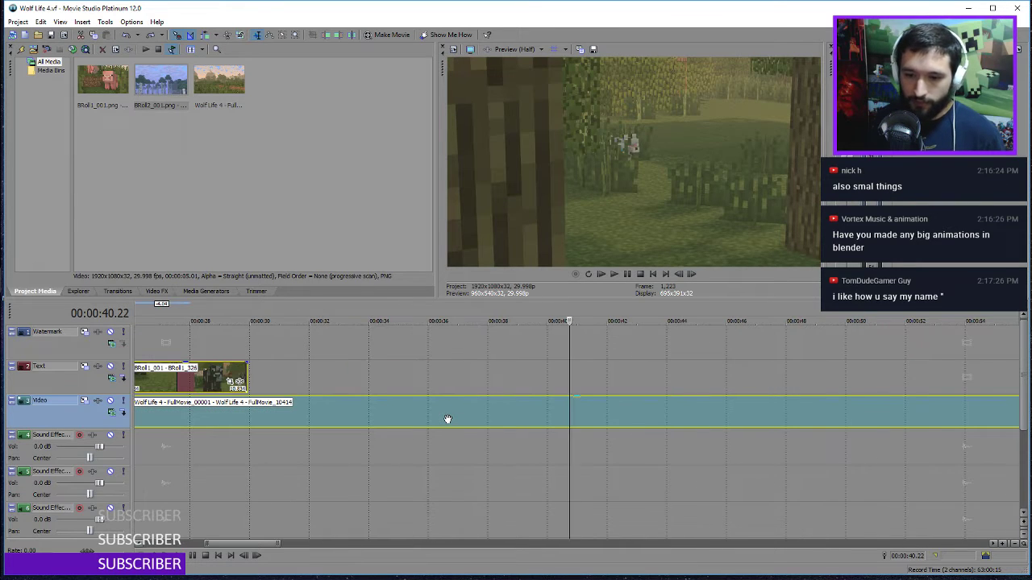
{"action": "key", "text": "Right"}
{"action": "key", "text": "Left"}
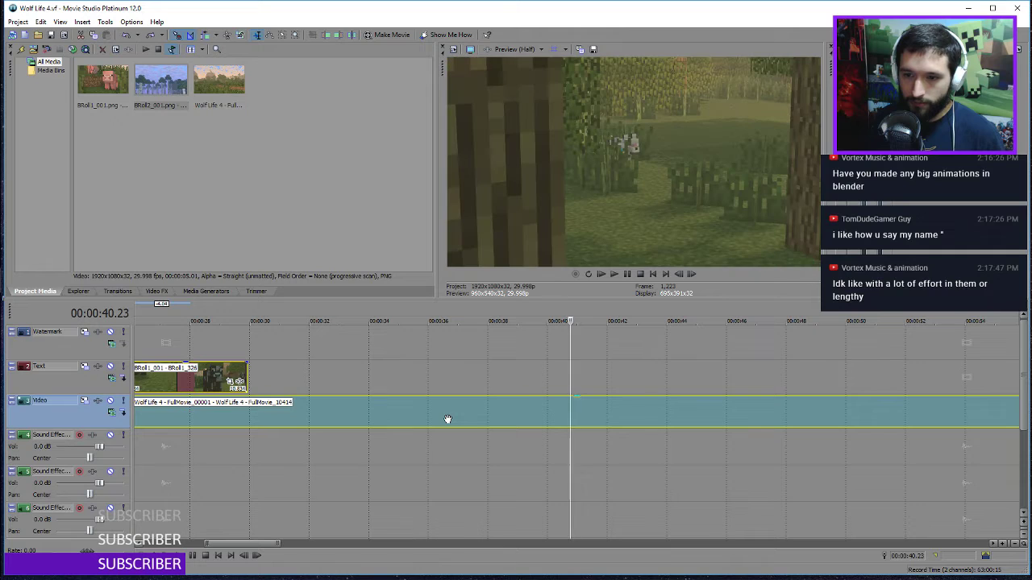
{"action": "key", "text": "Right"}
{"action": "left_click_drag", "start_coordinate": [645, 428], "coordinate": [859, 401]}
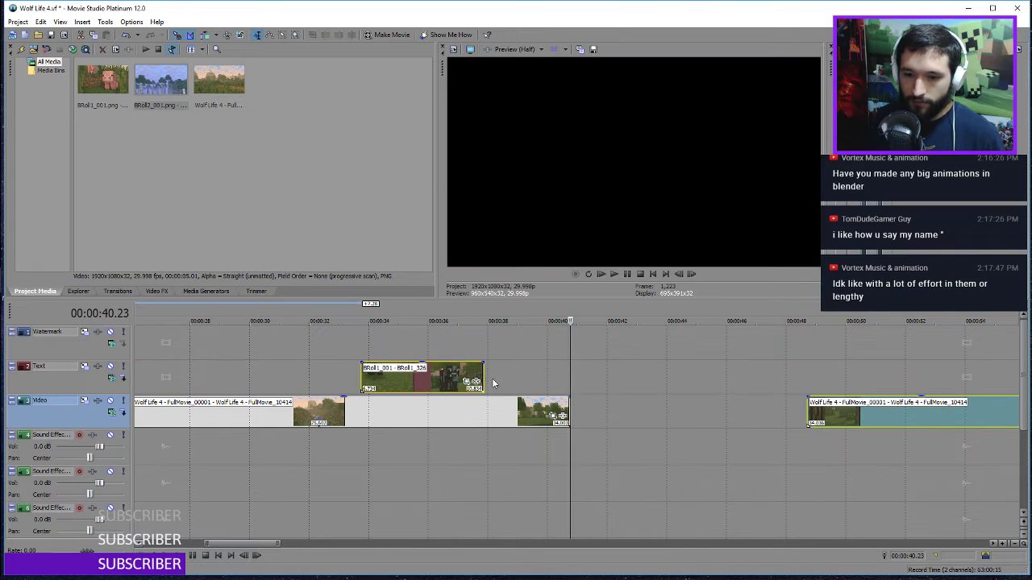
Insert the BRoll1 cow piece on the Video track at 00:00:40.23 with the full movie directly after it, and play across the cuts
{"action": "left_click_drag", "start_coordinate": [429, 377], "coordinate": [620, 416]}
{"action": "left_click_drag", "start_coordinate": [828, 411], "coordinate": [713, 406]}
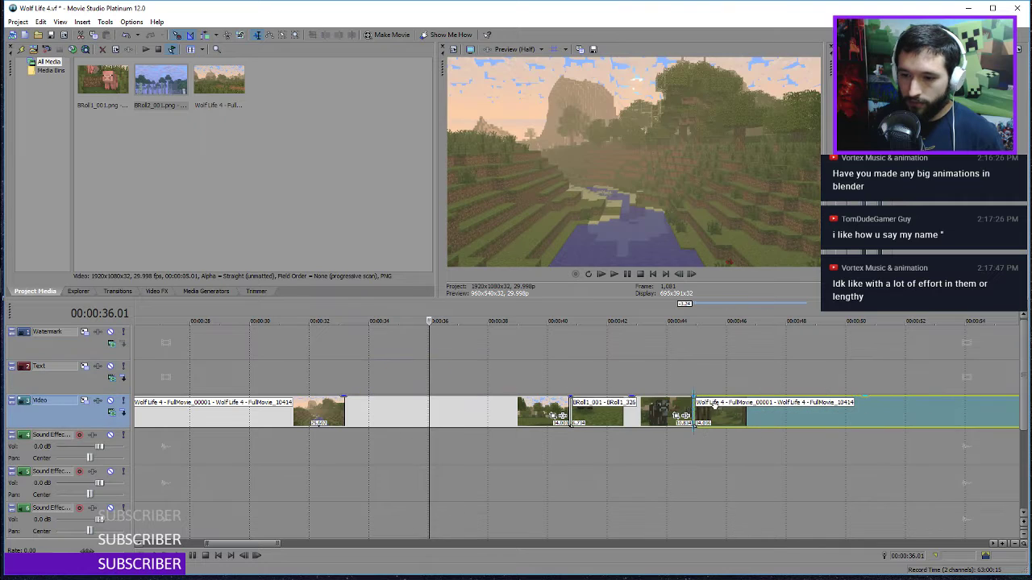
{"action": "left_click", "coordinate": [523, 372]}
{"action": "key", "text": "space"}
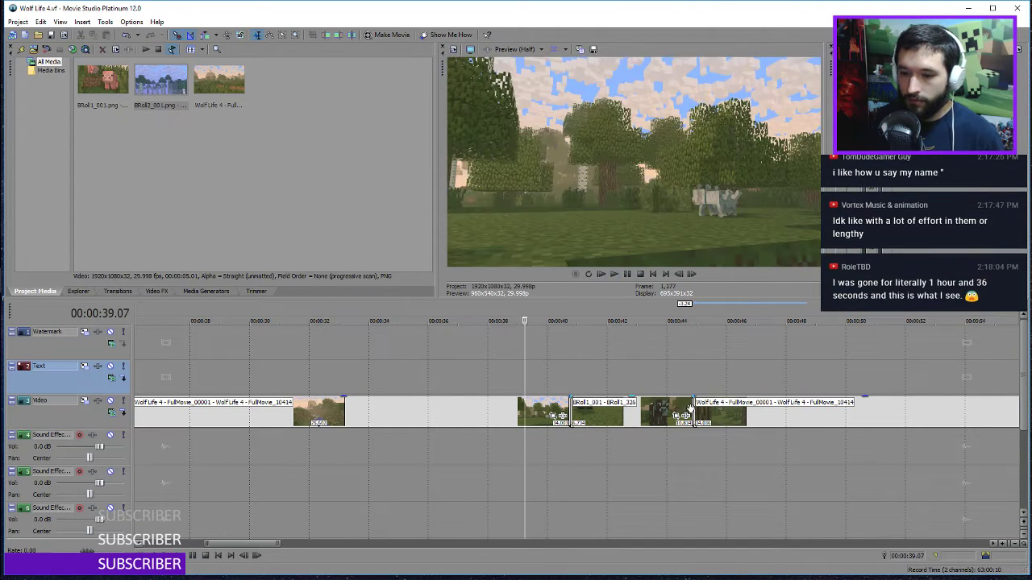
{"action": "left_click", "coordinate": [686, 388]}
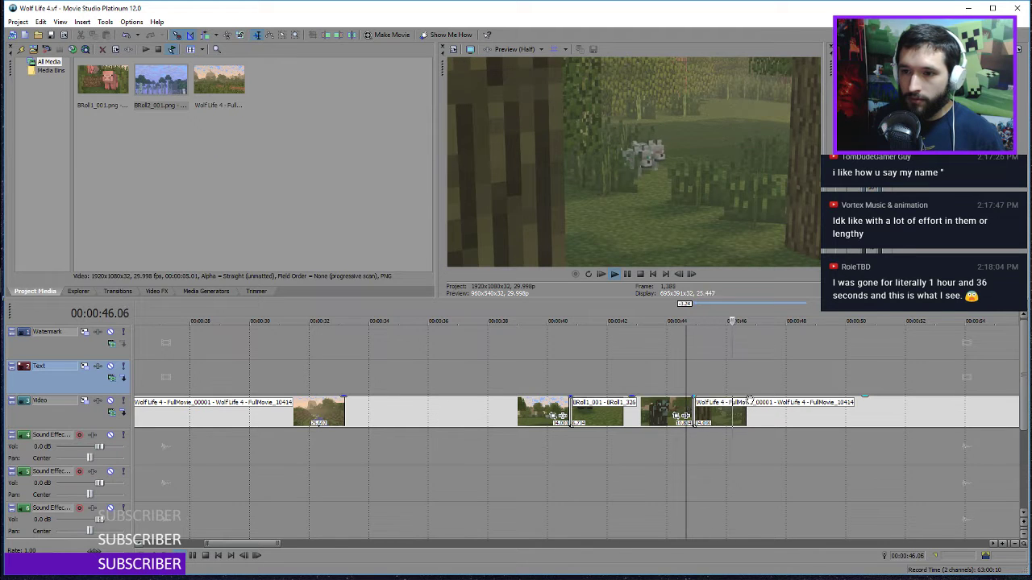
{"action": "left_click", "coordinate": [749, 407]}
Look over the full movie's birch forest and wolf shots between about 00:00:50 and 00:01:01 for the next B-roll insertion point
{"action": "scroll", "coordinate": [776, 416], "scroll_direction": "down", "scroll_amount": 4}
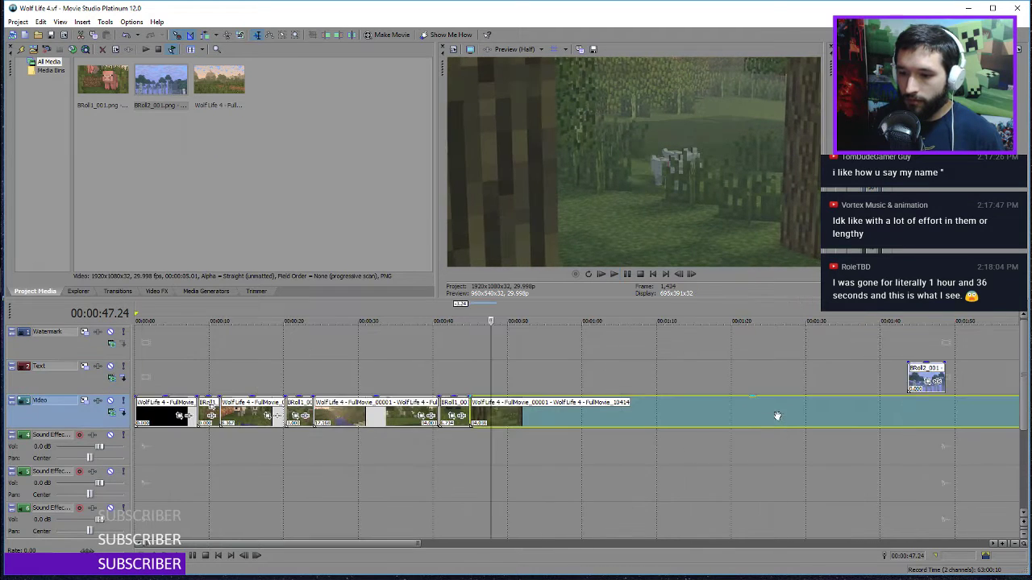
{"action": "left_click", "coordinate": [708, 394]}
{"action": "left_click_drag", "start_coordinate": [707, 374], "coordinate": [593, 403]}
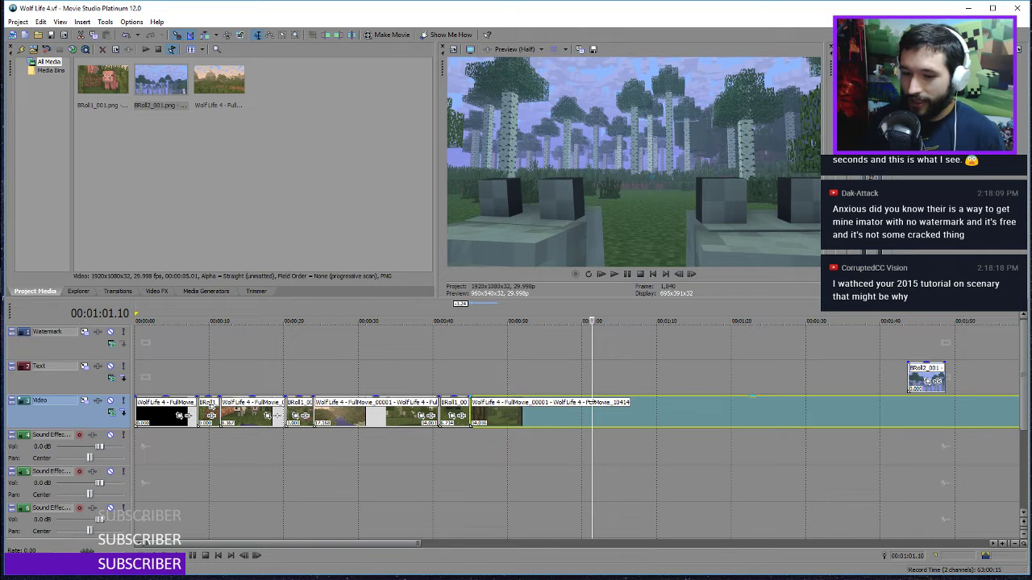
{"action": "left_click", "coordinate": [581, 415]}
{"action": "left_click", "coordinate": [585, 385]}
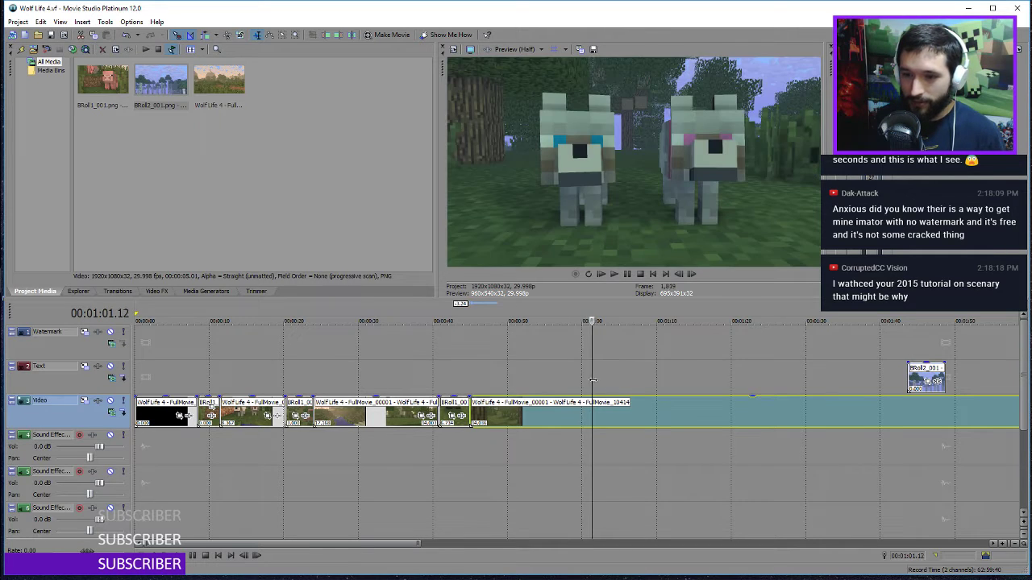
{"action": "left_click", "coordinate": [576, 390]}
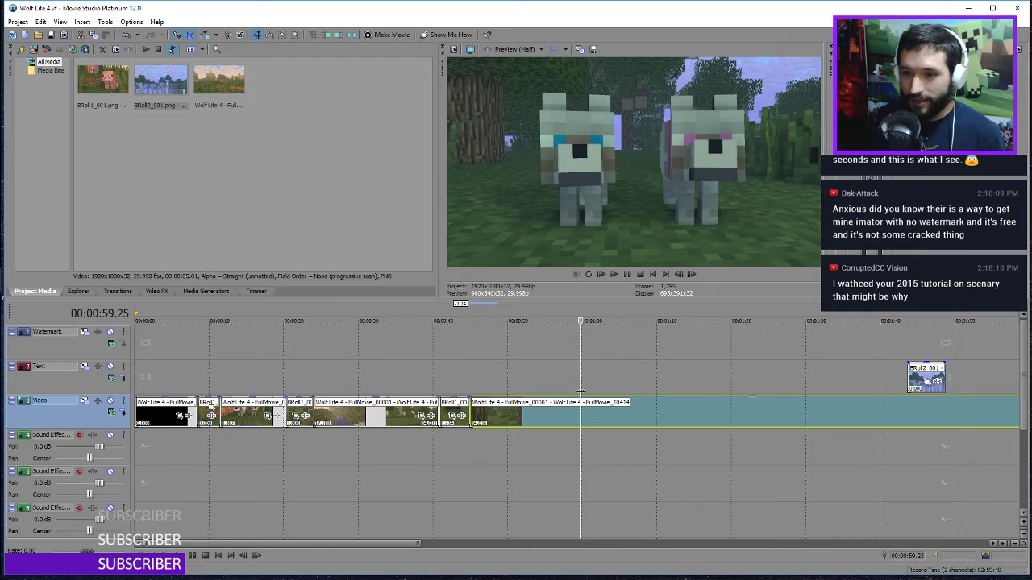
{"action": "left_click", "coordinate": [557, 395]}
{"action": "left_click", "coordinate": [561, 394]}
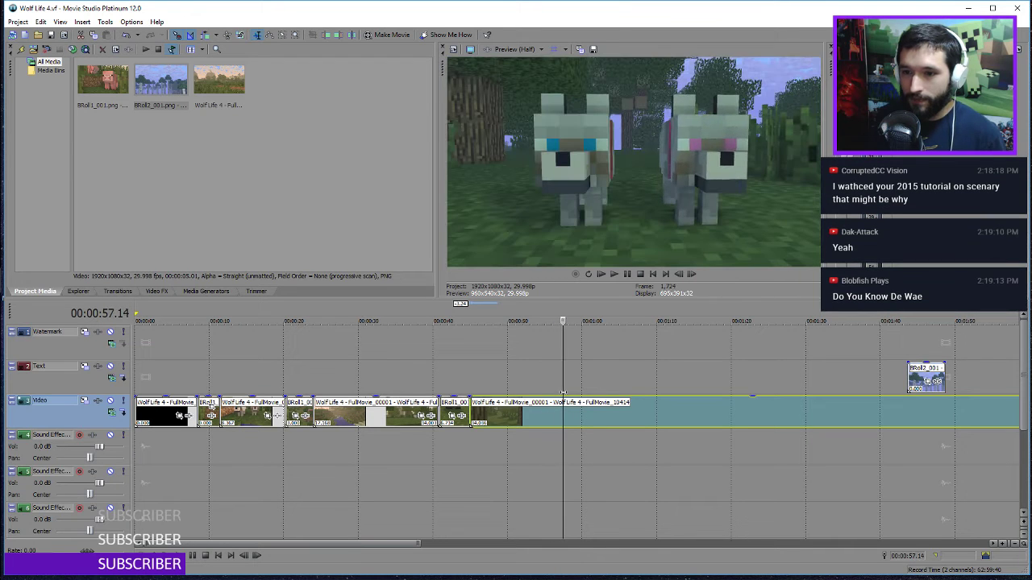
{"action": "left_click", "coordinate": [566, 393]}
{"action": "left_click", "coordinate": [592, 393]}
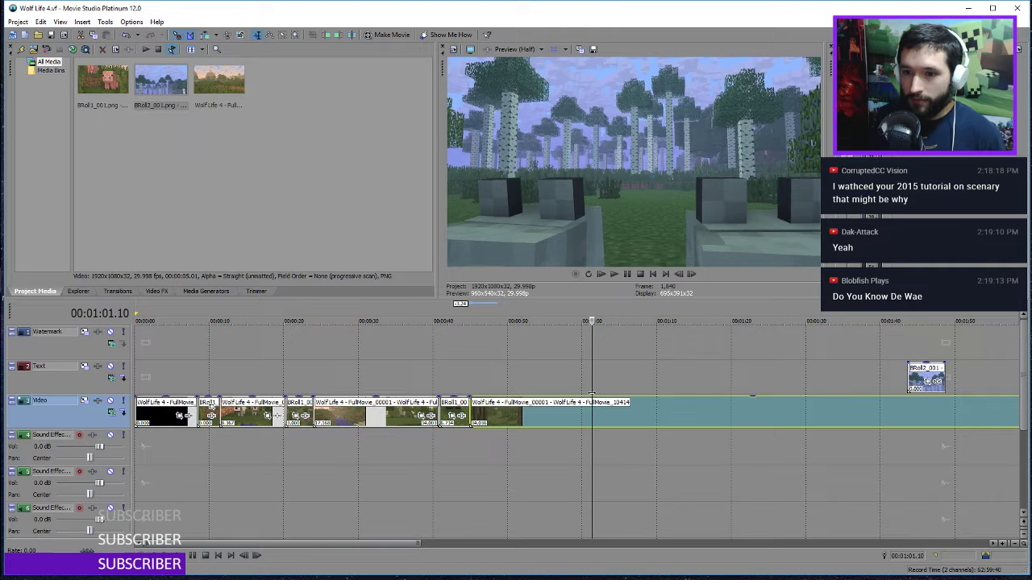
{"action": "left_click", "coordinate": [590, 394]}
{"action": "key", "text": "j"}
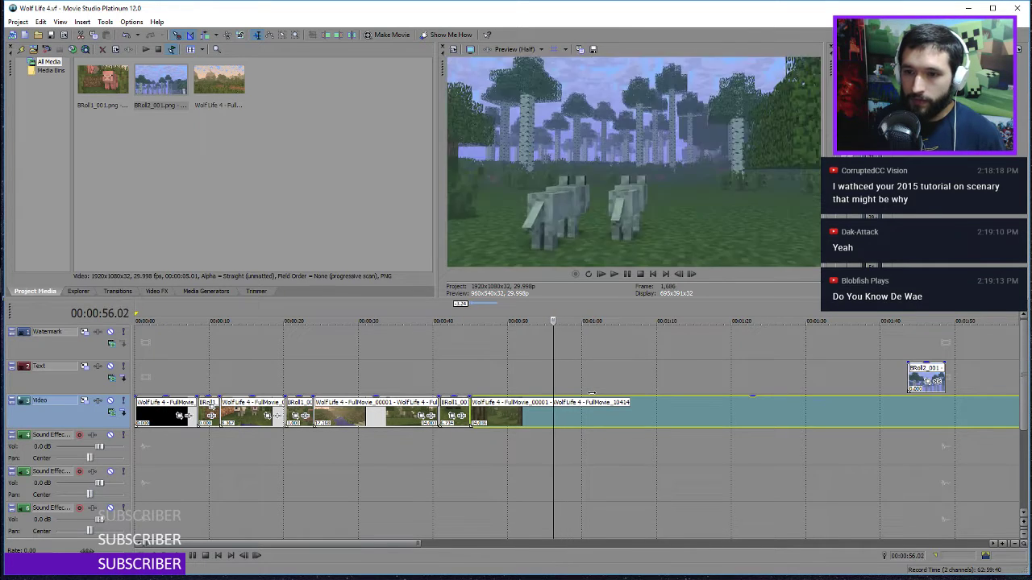
{"action": "key", "text": "l"}
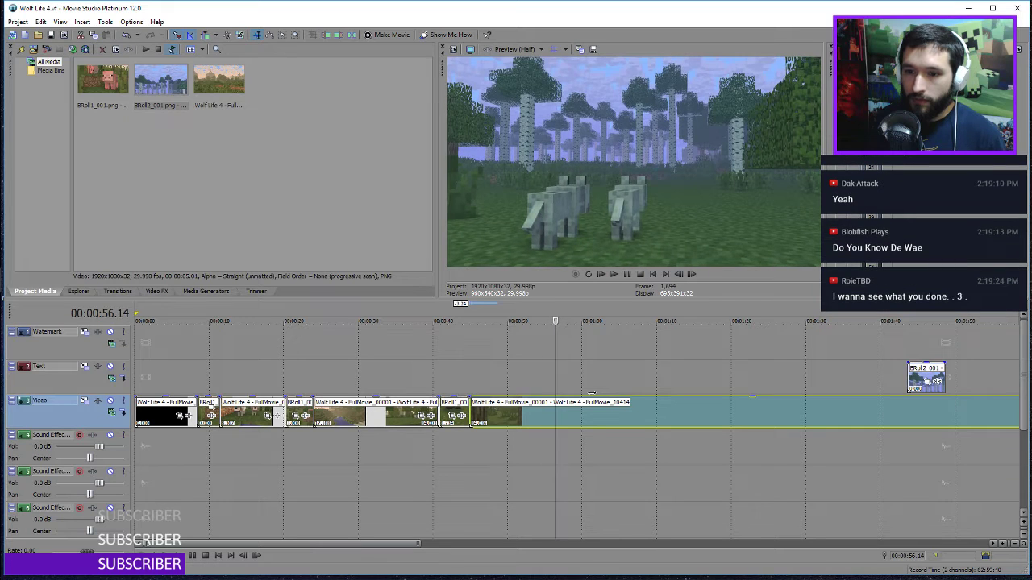
{"action": "key", "text": "Left"}
{"action": "key", "text": "Right"}
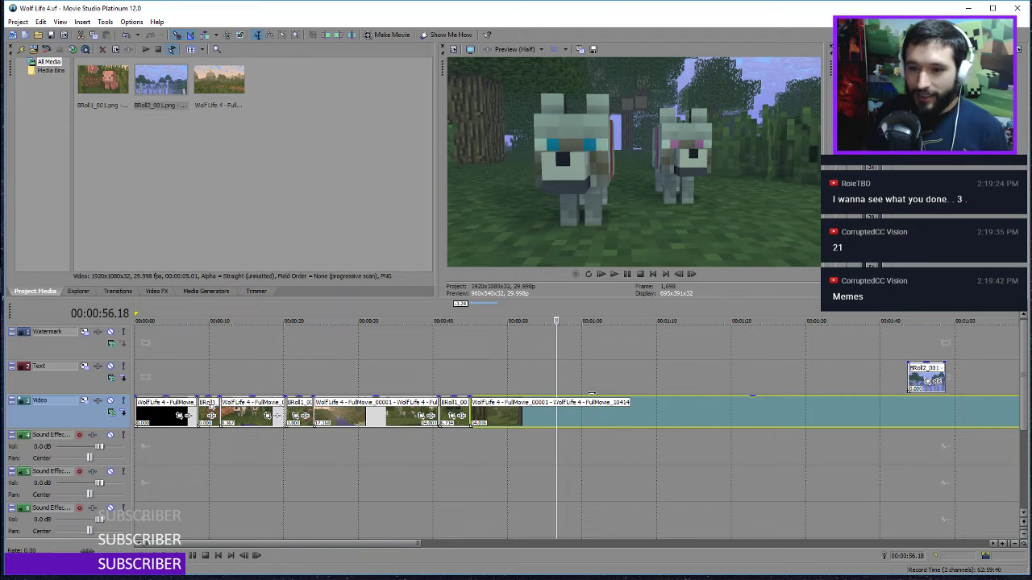
{"action": "left_click", "coordinate": [511, 373]}
{"action": "key", "text": "space"}
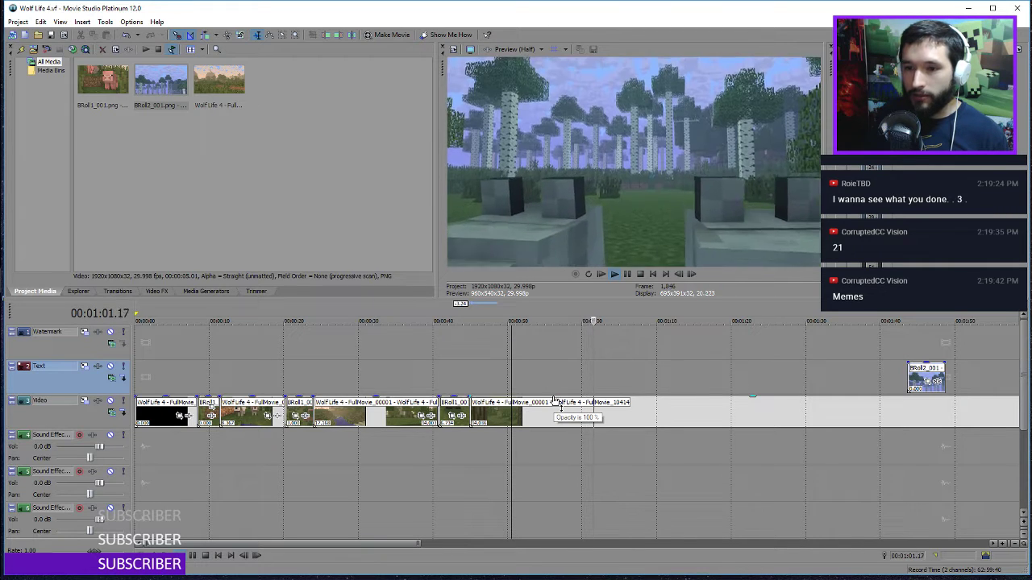
{"action": "left_click", "coordinate": [516, 402]}
{"action": "key", "text": "space"}
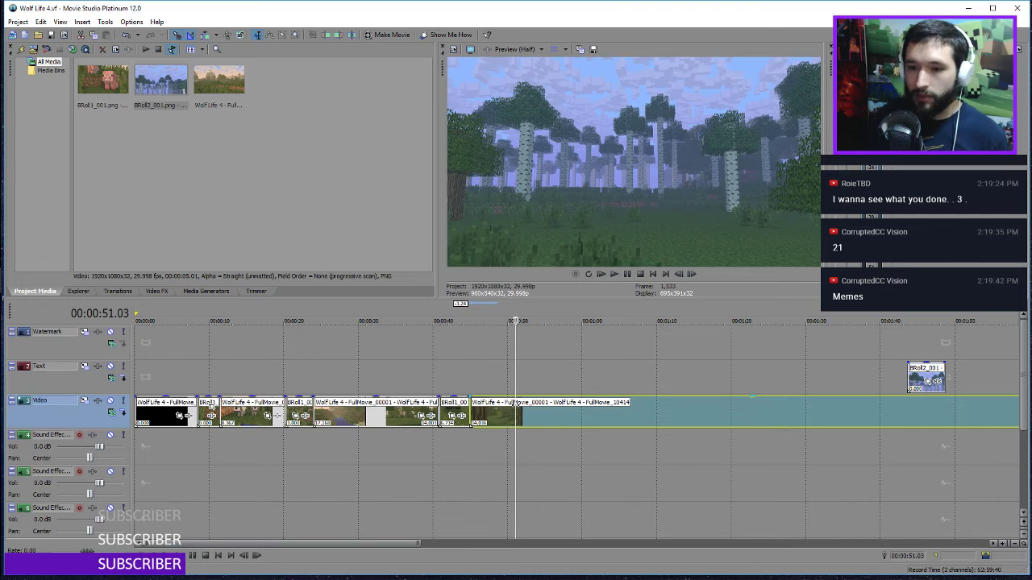
{"action": "key", "text": "space"}
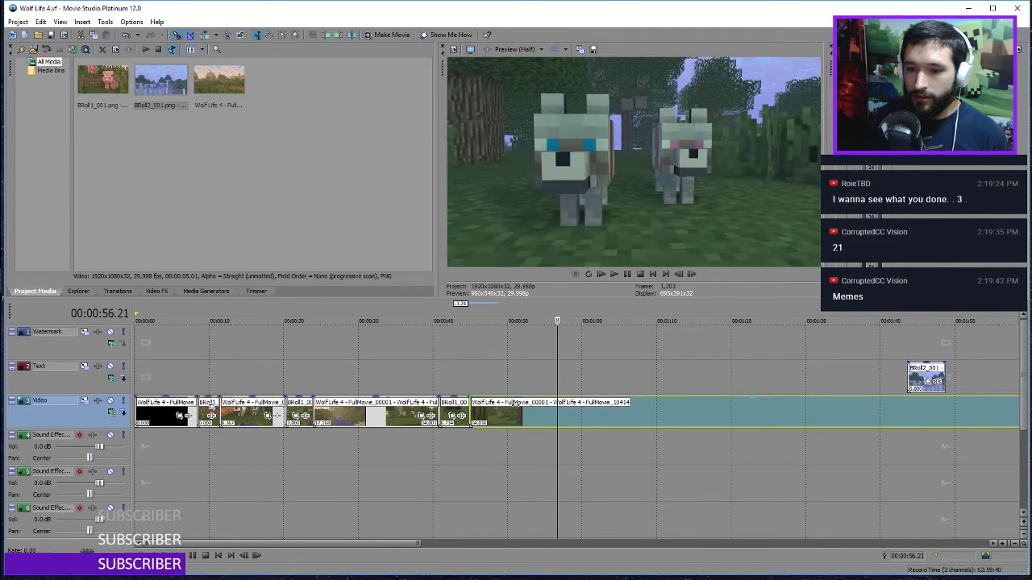
Split the full movie at 00:00:56.17, on the cut from the wolves' backs to their faces, and shift the remainder further along
{"action": "key", "text": "Left"}
{"action": "key", "text": "Left"}
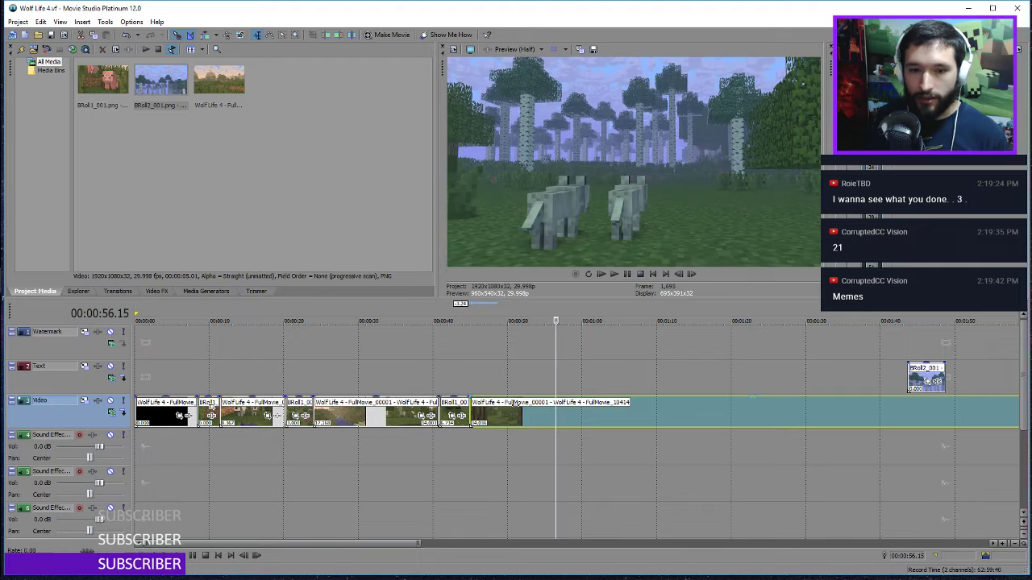
{"action": "key", "text": "Right"}
{"action": "key", "text": "Right"}
{"action": "scroll", "coordinate": [549, 417], "scroll_direction": "up", "scroll_amount": 3}
{"action": "key", "text": "Left"}
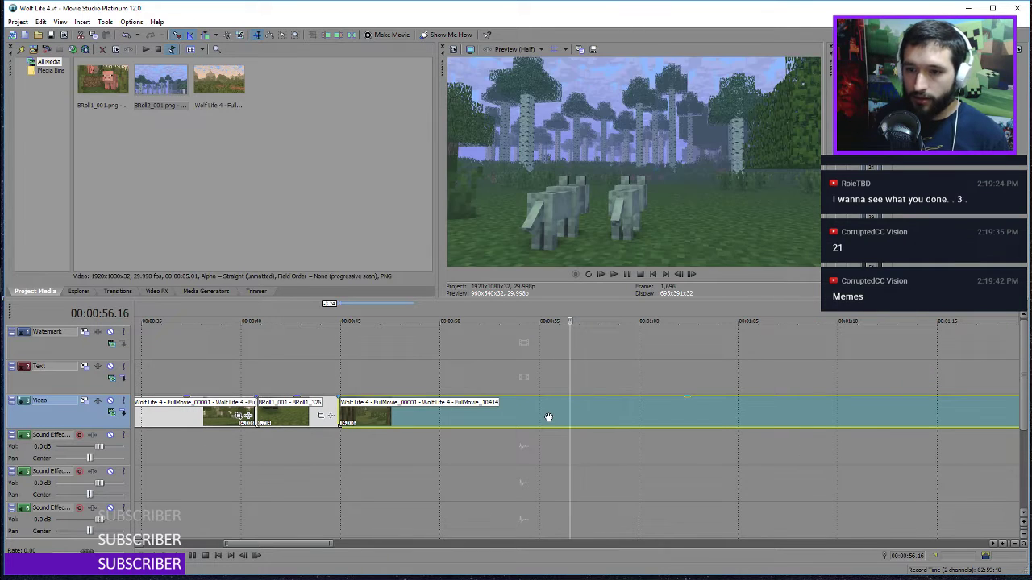
{"action": "key", "text": "Right"}
{"action": "key", "text": "s"}
{"action": "scroll", "coordinate": [549, 416], "scroll_direction": "down", "scroll_amount": 3}
{"action": "left_click_drag", "start_coordinate": [590, 413], "coordinate": [671, 412]}
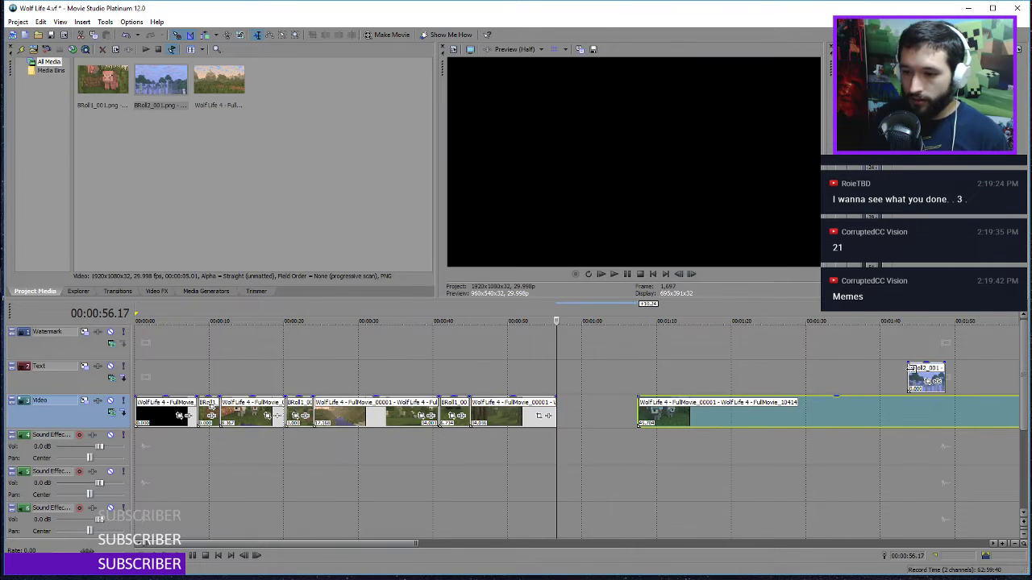
Insert the BRoll2 clip on the Video track at 00:00:56.17 with the wolf face shot directly after it, and play across the cuts
{"action": "left_click_drag", "start_coordinate": [920, 375], "coordinate": [574, 416]}
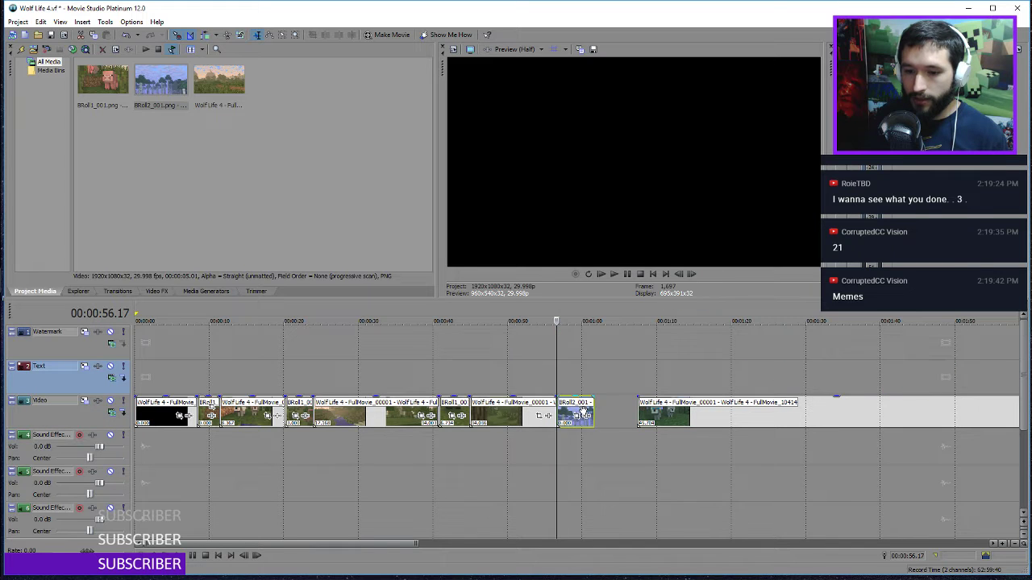
{"action": "left_click_drag", "start_coordinate": [653, 405], "coordinate": [613, 403]}
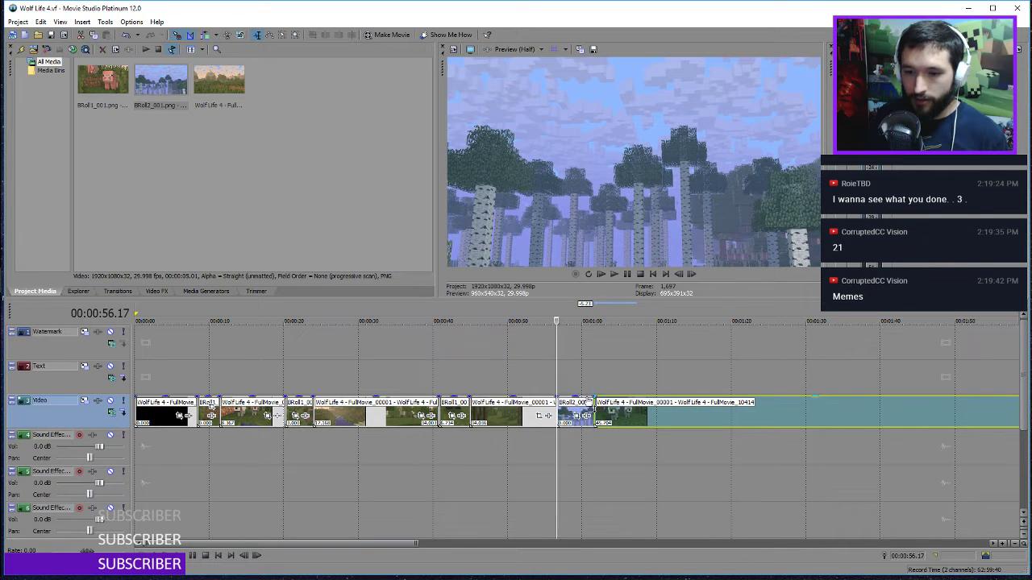
{"action": "left_click", "coordinate": [550, 375]}
{"action": "key", "text": "space"}
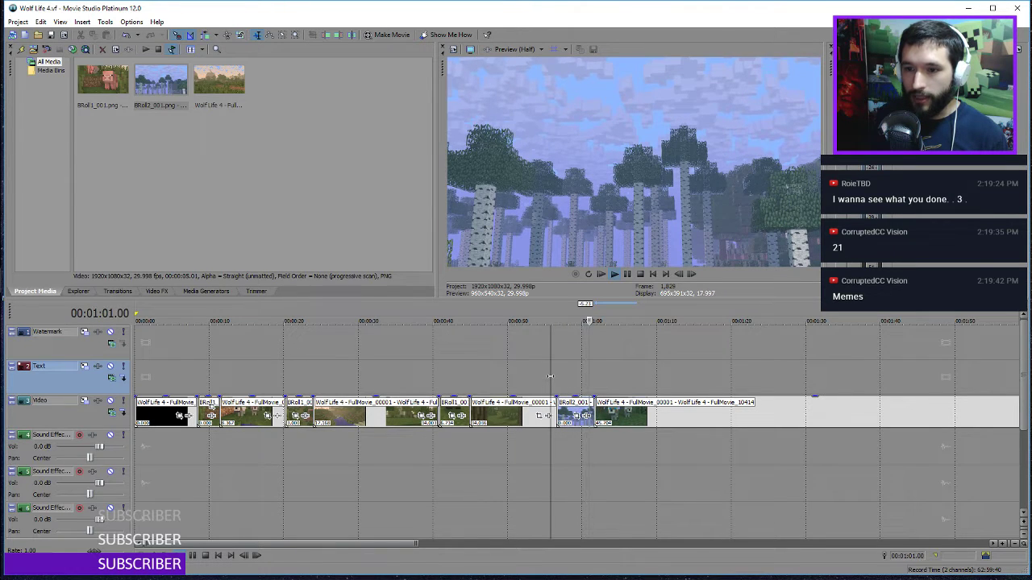
Trim the end of the BRoll2 clip to 00:01:00.15 with the wolf face shot directly after it, and play across the cut
{"action": "key", "text": "space"}
{"action": "scroll", "coordinate": [556, 379], "scroll_direction": "up", "scroll_amount": 5}
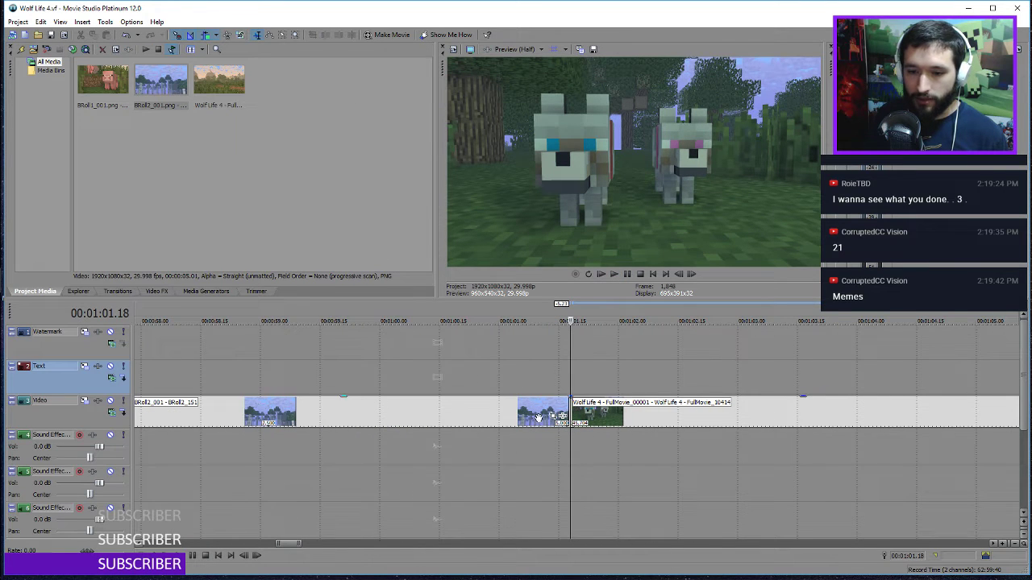
{"action": "left_click", "coordinate": [480, 413]}
{"action": "left_click", "coordinate": [400, 412]}
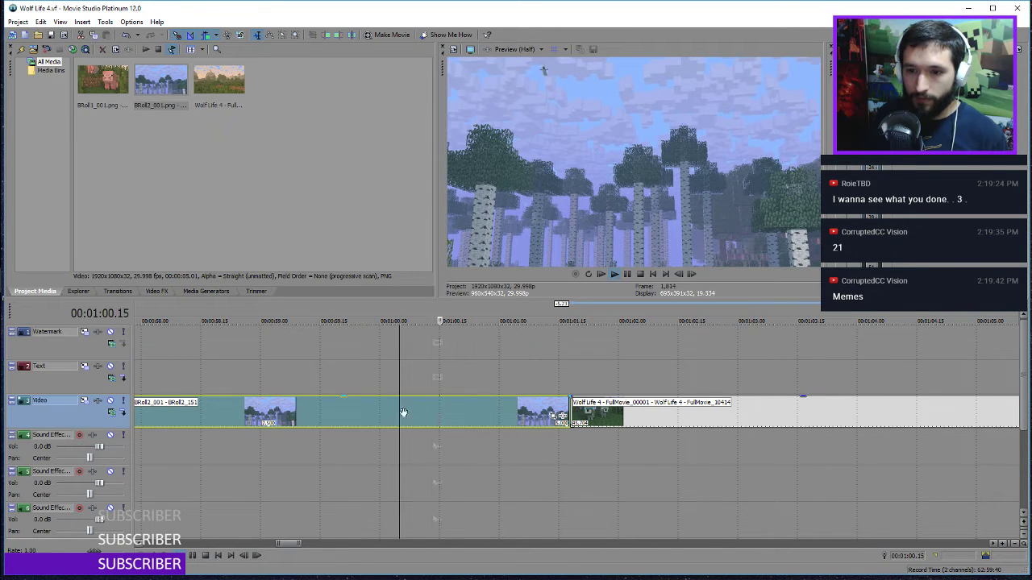
{"action": "left_click_drag", "start_coordinate": [568, 413], "coordinate": [487, 415]}
{"action": "key", "text": "space"}
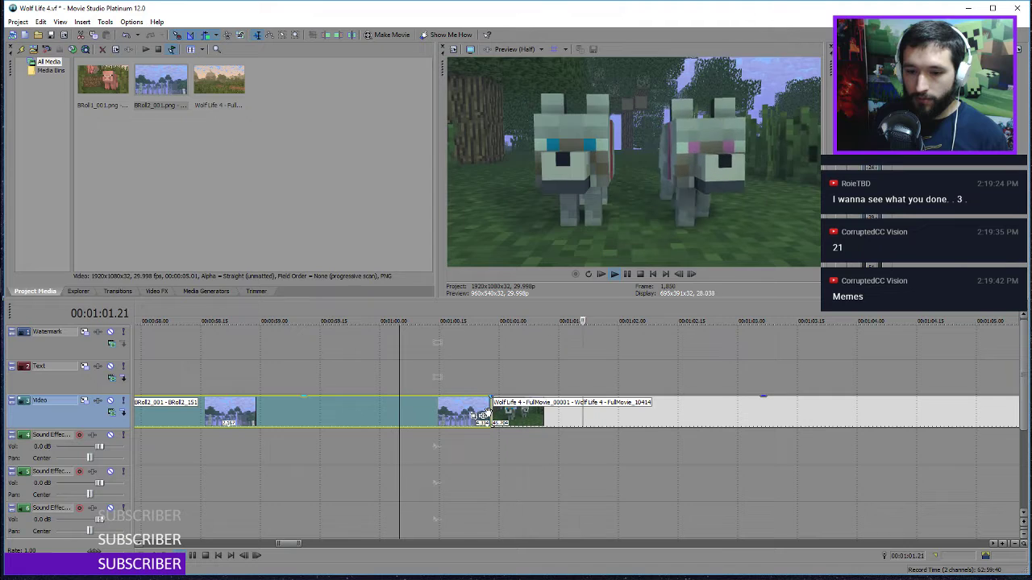
{"action": "left_click_drag", "start_coordinate": [486, 414], "coordinate": [424, 403]}
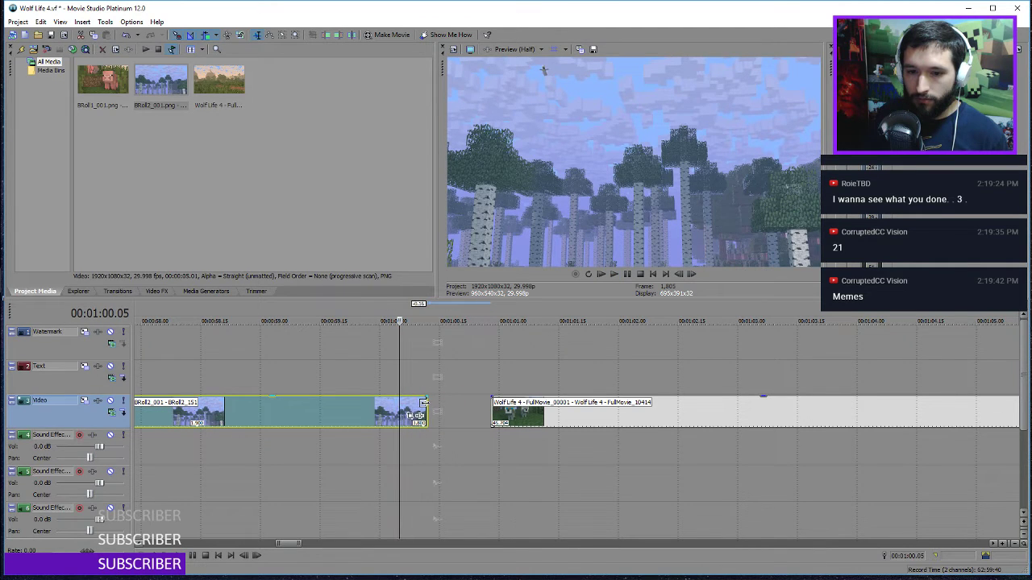
{"action": "key", "text": "f"}
{"action": "key", "text": "space"}
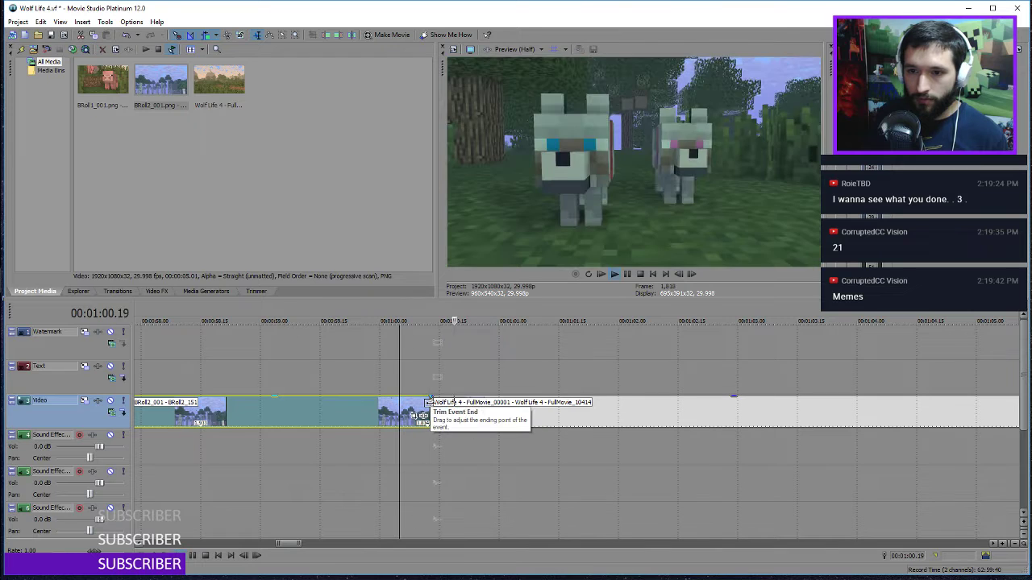
{"action": "key", "text": "space"}
{"action": "left_click_drag", "start_coordinate": [428, 404], "coordinate": [439, 407]}
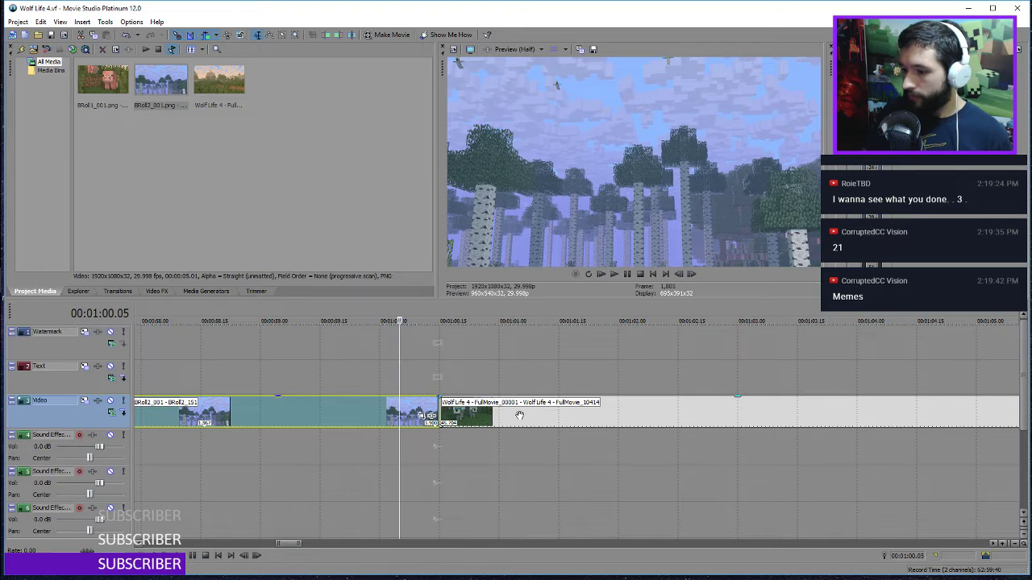
Look over the whole timeline to its end and scan the full movie's Enderman and wolf shots between about 00:01:59 and 00:03:06
{"action": "scroll", "coordinate": [520, 421], "scroll_direction": "down", "scroll_amount": 3}
{"action": "scroll", "coordinate": [405, 457], "scroll_direction": "down", "scroll_amount": 8}
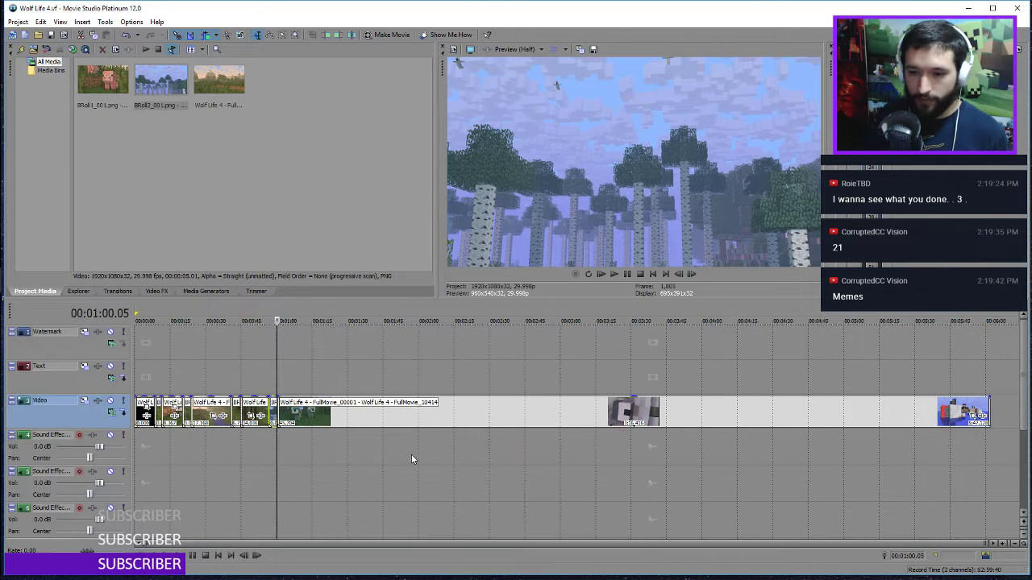
{"action": "left_click", "coordinate": [985, 354]}
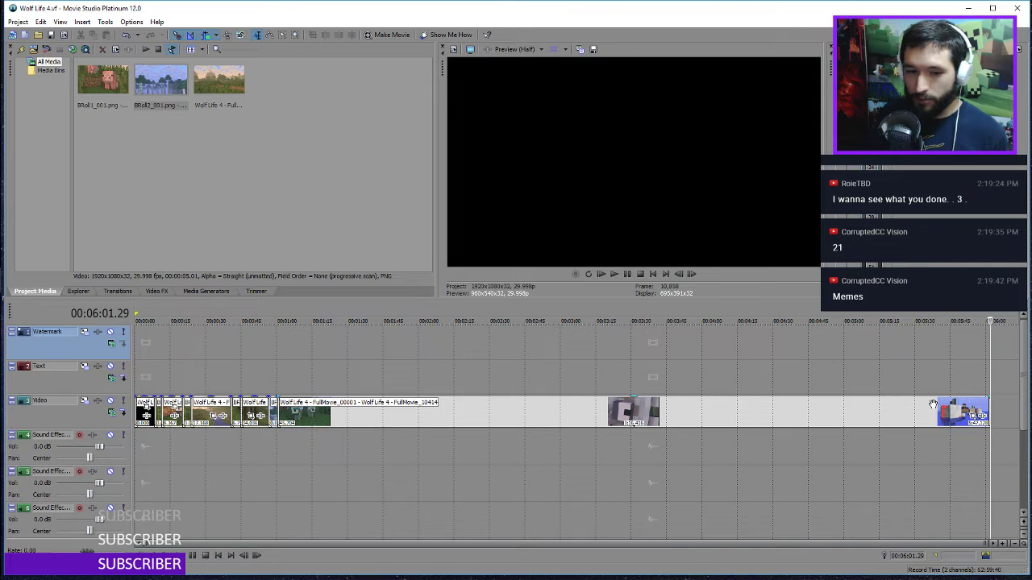
{"action": "left_click", "coordinate": [218, 555]}
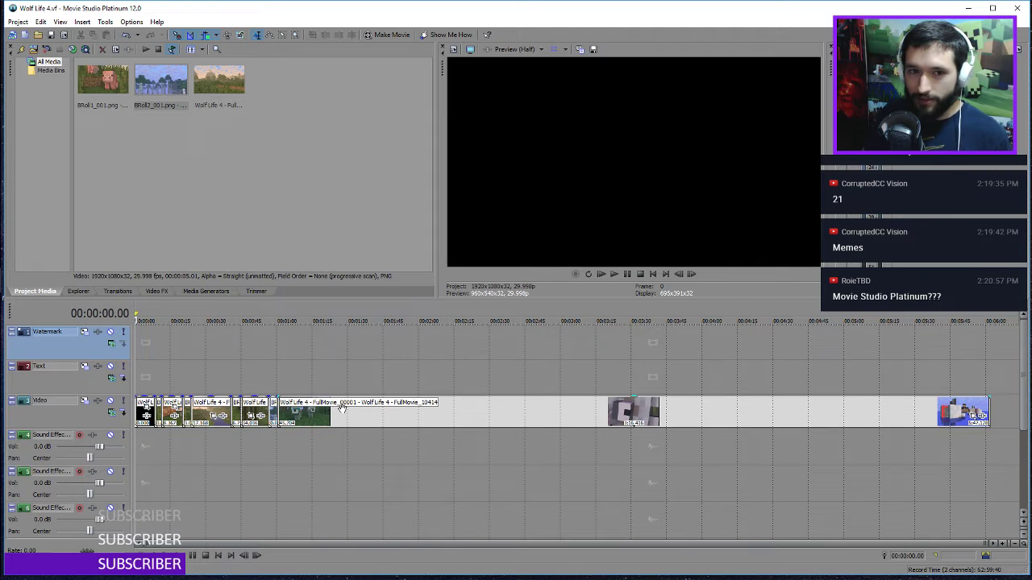
{"action": "scroll", "coordinate": [237, 401], "scroll_direction": "up", "scroll_amount": 3}
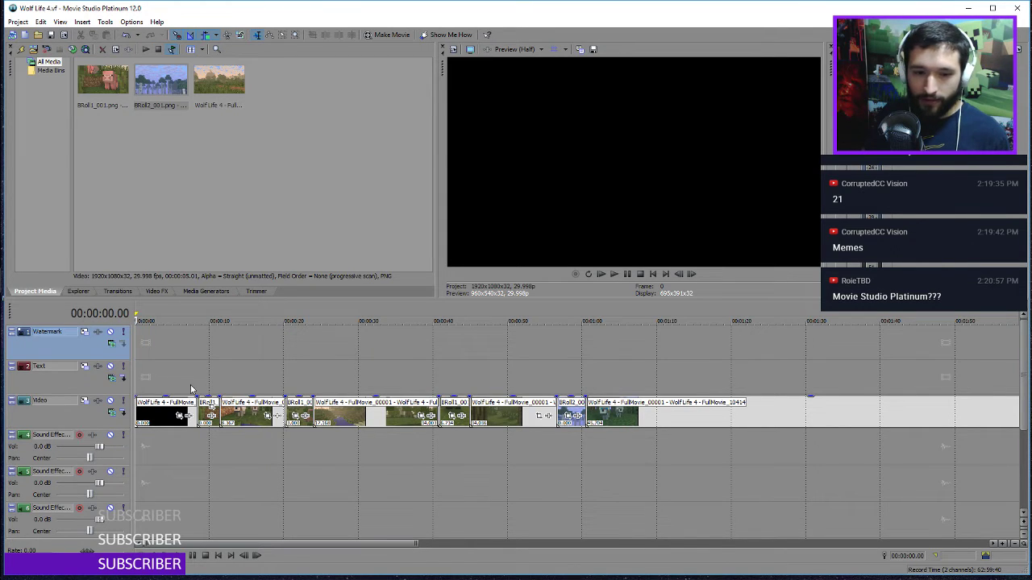
{"action": "scroll", "coordinate": [278, 417], "scroll_direction": "down", "scroll_amount": 2}
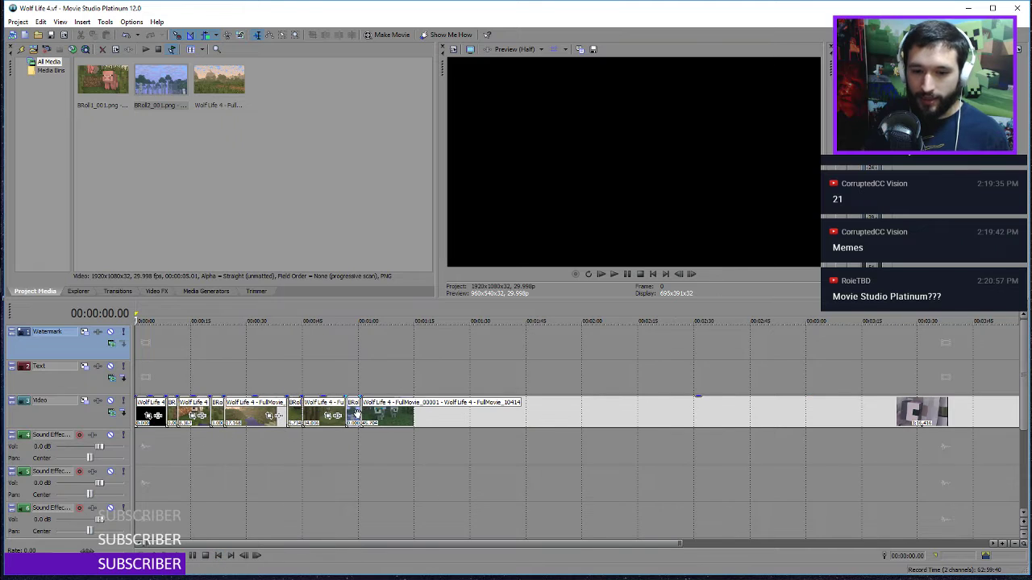
{"action": "scroll", "coordinate": [381, 405], "scroll_direction": "down", "scroll_amount": 2}
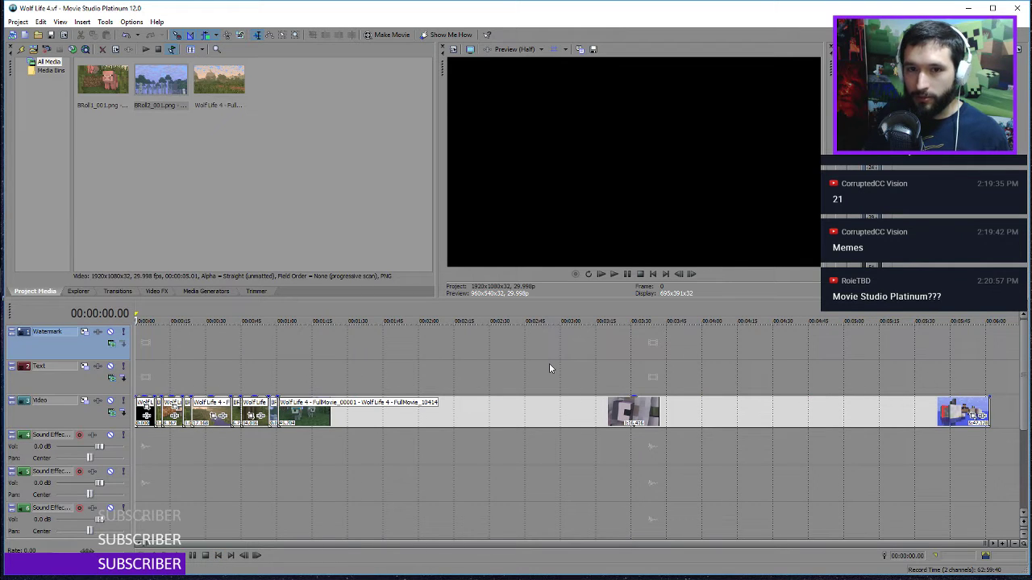
{"action": "left_click", "coordinate": [573, 423]}
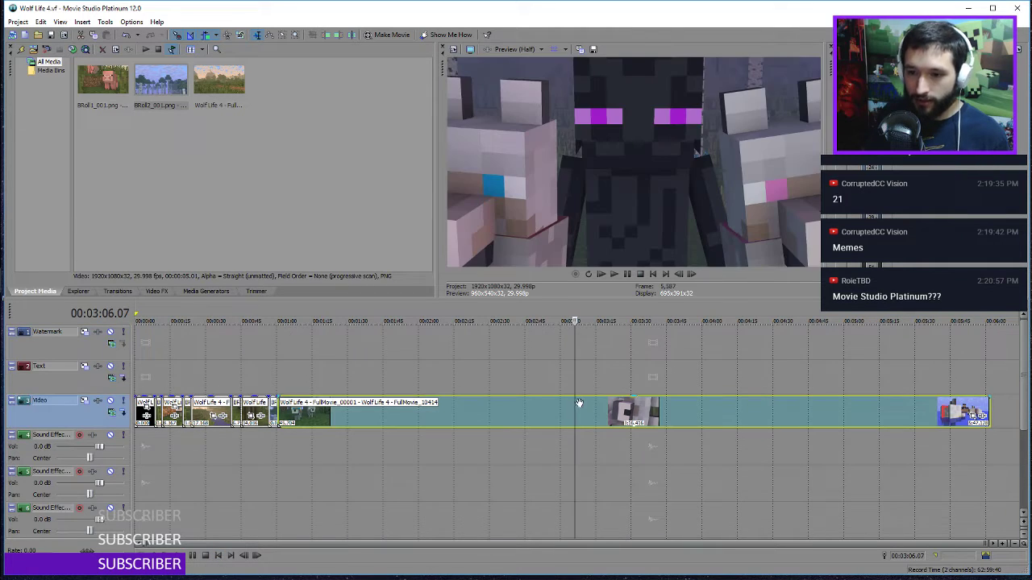
{"action": "left_click", "coordinate": [598, 414]}
{"action": "left_click", "coordinate": [424, 419]}
{"action": "left_click", "coordinate": [430, 415]}
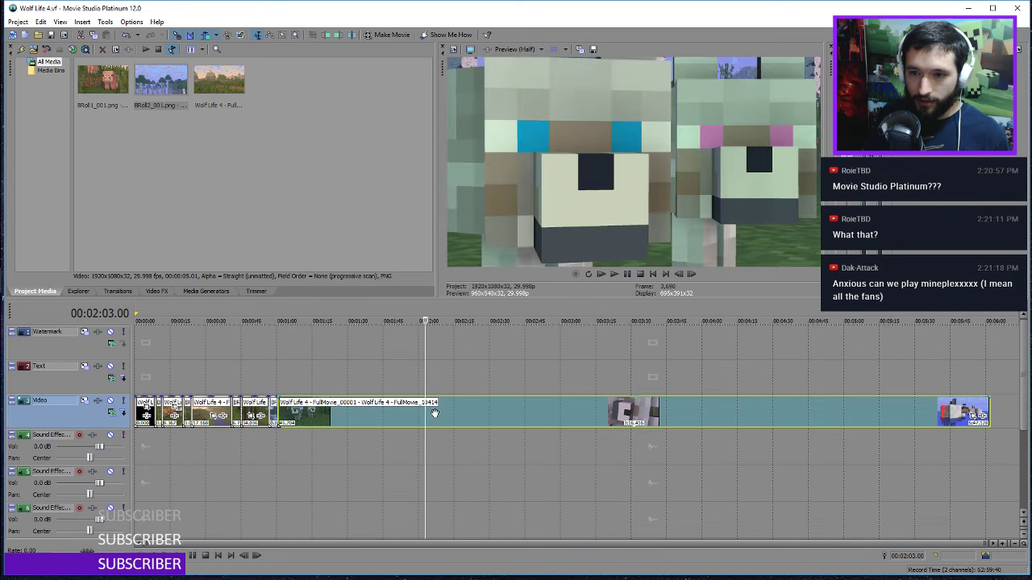
{"action": "left_click", "coordinate": [446, 416]}
{"action": "left_click_drag", "start_coordinate": [449, 395], "coordinate": [417, 383]}
Split the full movie at 00:02:01.14, just before the Enderman's legs pass in front of the wolves
{"action": "scroll", "coordinate": [427, 395], "scroll_direction": "up", "scroll_amount": 4}
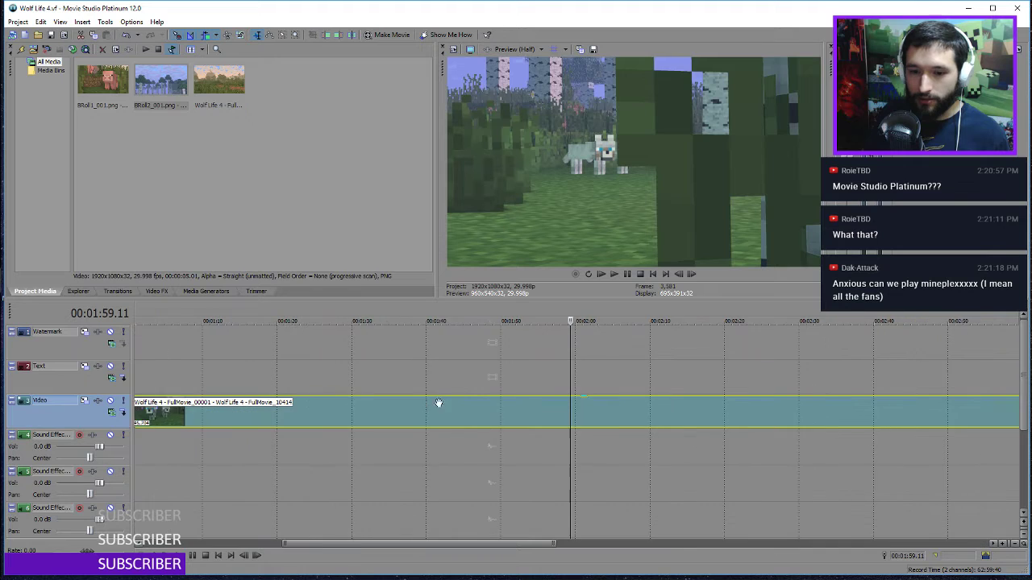
{"action": "left_click", "coordinate": [589, 416]}
{"action": "key", "text": "Right"}
{"action": "key", "text": "Right"}
{"action": "key", "text": "Right"}
{"action": "key", "text": "Right"}
{"action": "key", "text": "Right"}
{"action": "key", "text": "Right"}
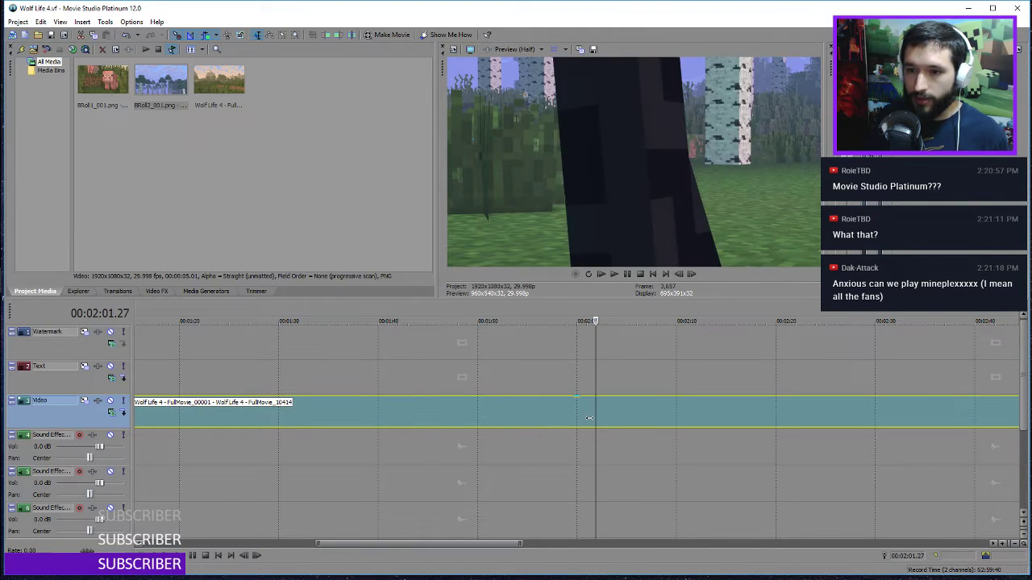
{"action": "key", "text": "Left"}
{"action": "key", "text": "Left"}
{"action": "key", "text": "Left"}
{"action": "key", "text": "Left"}
{"action": "key", "text": "Left"}
{"action": "key", "text": "Left"}
{"action": "key", "text": "Left"}
{"action": "key", "text": "Left"}
{"action": "key", "text": "Left"}
{"action": "key", "text": "Left"}
{"action": "key", "text": "Left"}
{"action": "key", "text": "Left"}
{"action": "key", "text": "Left"}
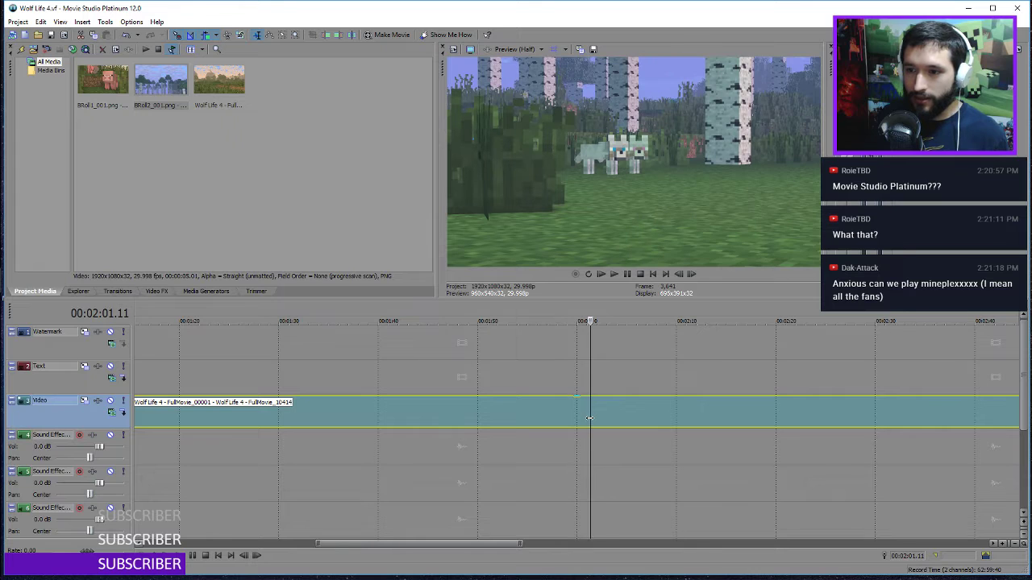
{"action": "key", "text": "Right"}
{"action": "key", "text": "Right"}
{"action": "key", "text": "Right"}
{"action": "key", "text": "Right"}
{"action": "key", "text": "Left"}
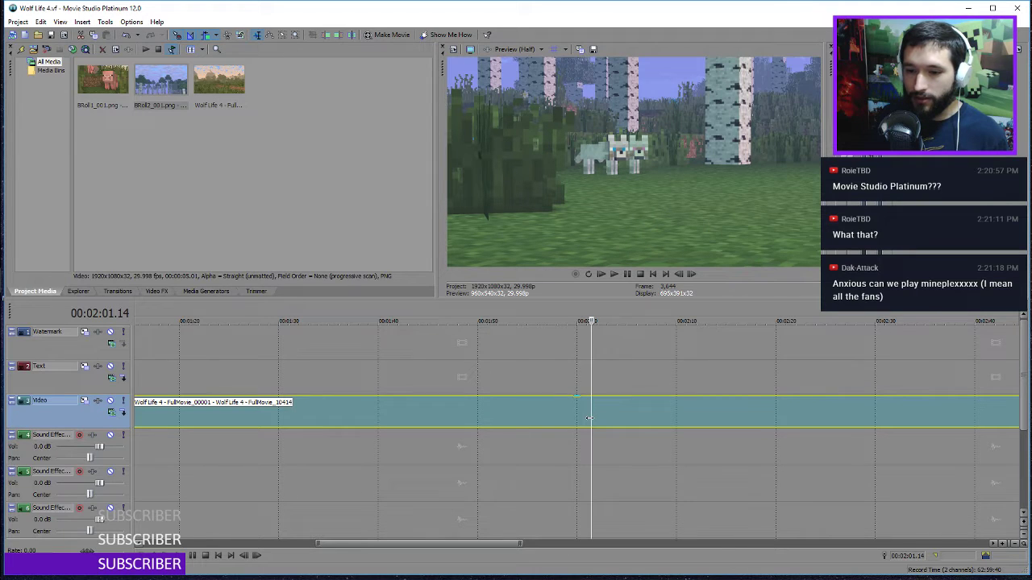
{"action": "key", "text": "s"}
Split the full movie again at 00:02:02.11, after the Enderman's legs have passed and before the wolf close-up
{"action": "key", "text": "Right"}
{"action": "key", "text": "Right"}
{"action": "key", "text": "Right"}
{"action": "key", "text": "Right"}
{"action": "key", "text": "Right"}
{"action": "key", "text": "Right"}
{"action": "key", "text": "Right"}
{"action": "key", "text": "Right"}
{"action": "key", "text": "Right"}
{"action": "key", "text": "Right"}
{"action": "key", "text": "Right"}
{"action": "key", "text": "Right"}
{"action": "key", "text": "Right"}
{"action": "key", "text": "Right"}
{"action": "key", "text": "Right"}
{"action": "key", "text": "Right"}
{"action": "key", "text": "Right"}
{"action": "key", "text": "Right"}
{"action": "key", "text": "Right"}
{"action": "key", "text": "Right"}
{"action": "key", "text": "Right"}
{"action": "key", "text": "Right"}
{"action": "key", "text": "Right"}
{"action": "key", "text": "Right"}
{"action": "key", "text": "Right"}
{"action": "key", "text": "Right"}
{"action": "key", "text": "Right"}
{"action": "key", "text": "Right"}
{"action": "key", "text": "Right"}
{"action": "key", "text": "Right"}
{"action": "key", "text": "Right"}
{"action": "key", "text": "Right"}
{"action": "key", "text": "Right"}
{"action": "key", "text": "Right"}
{"action": "key", "text": "Right"}
{"action": "key", "text": "Right"}
{"action": "key", "text": "Right"}
{"action": "key", "text": "Right"}
{"action": "key", "text": "Right"}
{"action": "key", "text": "Right"}
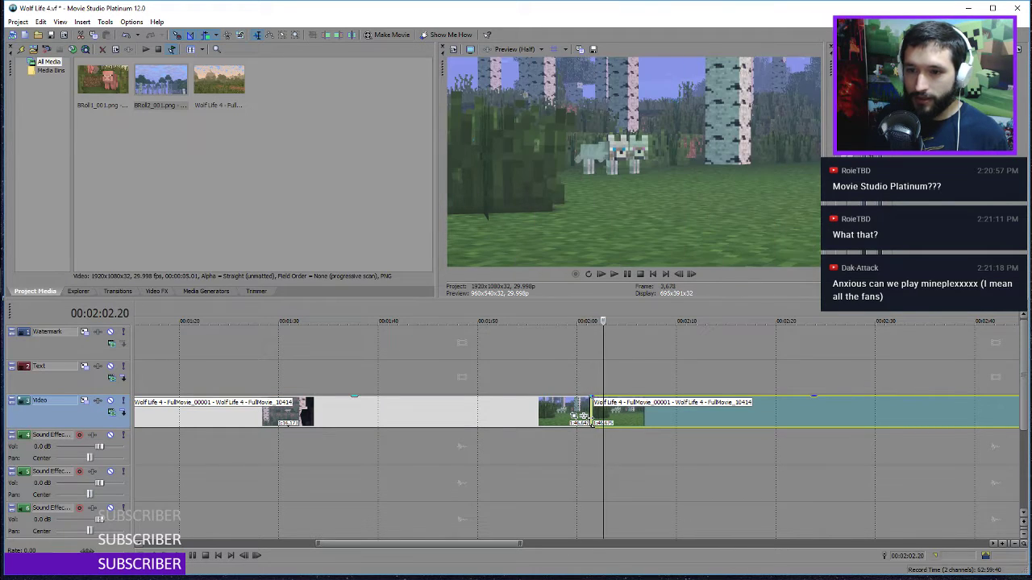
{"action": "key", "text": "Left"}
{"action": "key", "text": "Left"}
{"action": "key", "text": "Left"}
{"action": "key", "text": "Left"}
{"action": "key", "text": "Left"}
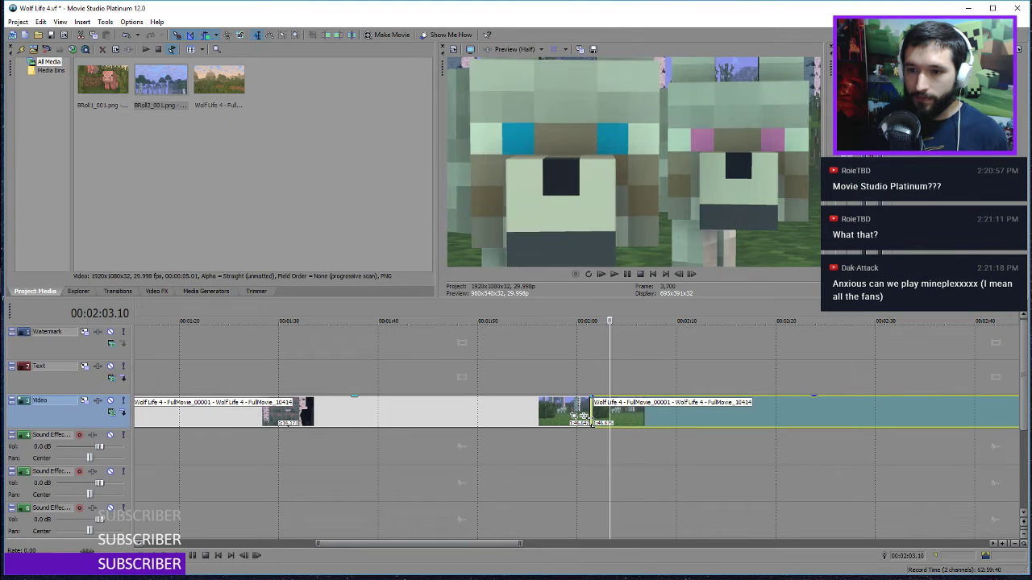
{"action": "key", "text": "Left"}
{"action": "key", "text": "Left"}
{"action": "key", "text": "Left"}
{"action": "key", "text": "Left"}
{"action": "key", "text": "Left"}
{"action": "key", "text": "Left"}
{"action": "key", "text": "Left"}
{"action": "key", "text": "Left"}
{"action": "key", "text": "Left"}
{"action": "key", "text": "Left"}
{"action": "key", "text": "Left"}
{"action": "key", "text": "Left"}
{"action": "key", "text": "Left"}
{"action": "key", "text": "Left"}
{"action": "key", "text": "Left"}
{"action": "key", "text": "Left"}
{"action": "key", "text": "Left"}
{"action": "key", "text": "Left"}
{"action": "key", "text": "Left"}
{"action": "key", "text": "Left"}
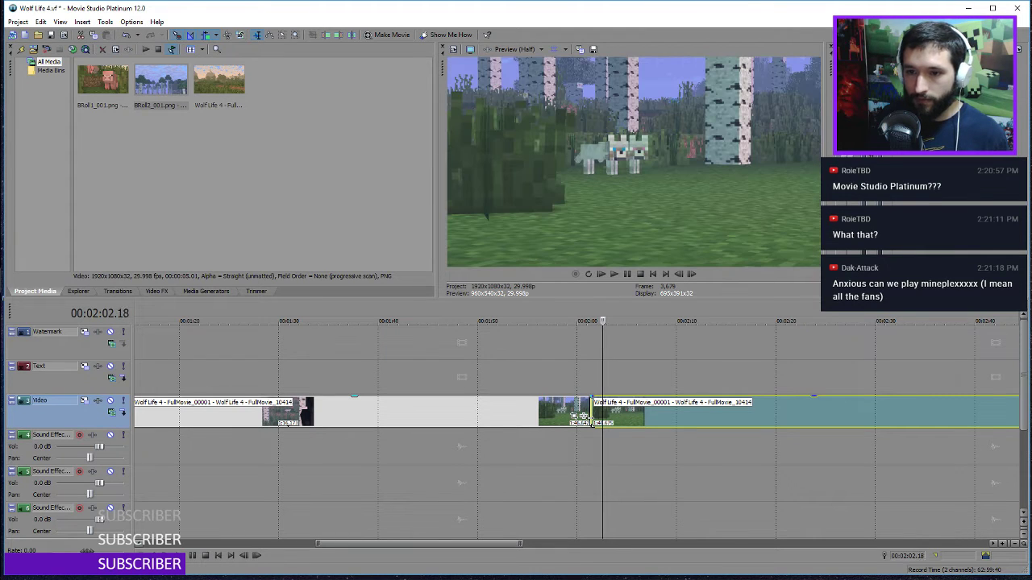
{"action": "key", "text": "Right"}
{"action": "key", "text": "Right"}
{"action": "key", "text": "Right"}
{"action": "key", "text": "Right"}
{"action": "key", "text": "Right"}
{"action": "key", "text": "Right"}
{"action": "key", "text": "Right"}
{"action": "key", "text": "Right"}
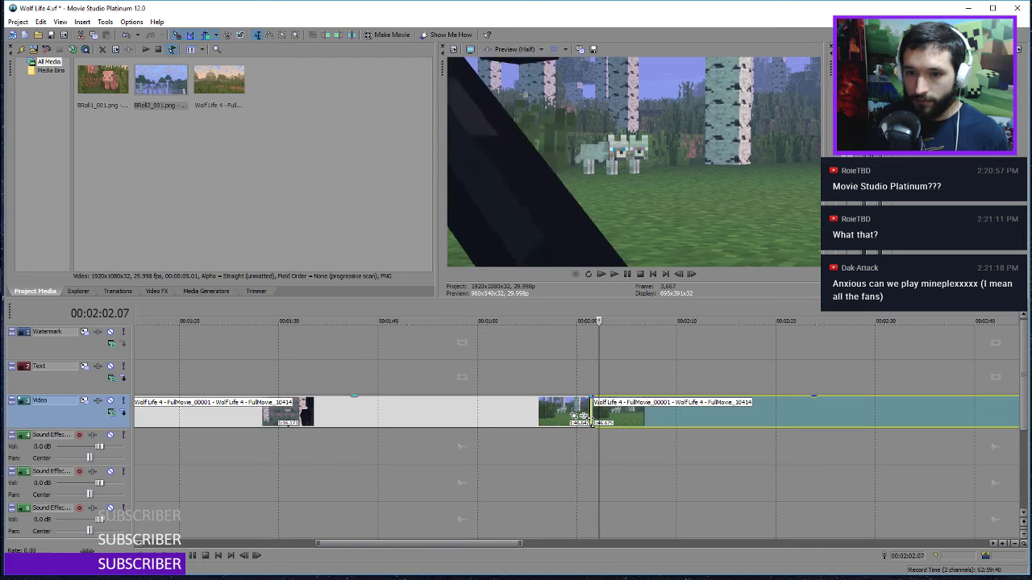
{"action": "scroll", "coordinate": [575, 414], "scroll_direction": "up", "scroll_amount": 5}
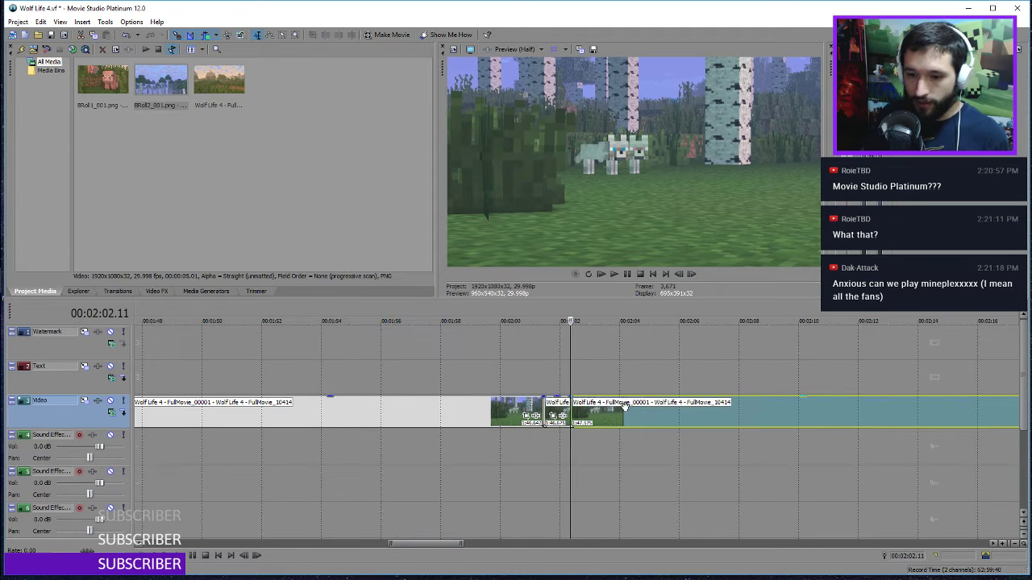
Speed up the short Enderman piece by time-compressing its end to about 00:02:01.21, keep the remainder directly after it, and play the result
{"action": "left_click_drag", "start_coordinate": [568, 407], "coordinate": [488, 416]}
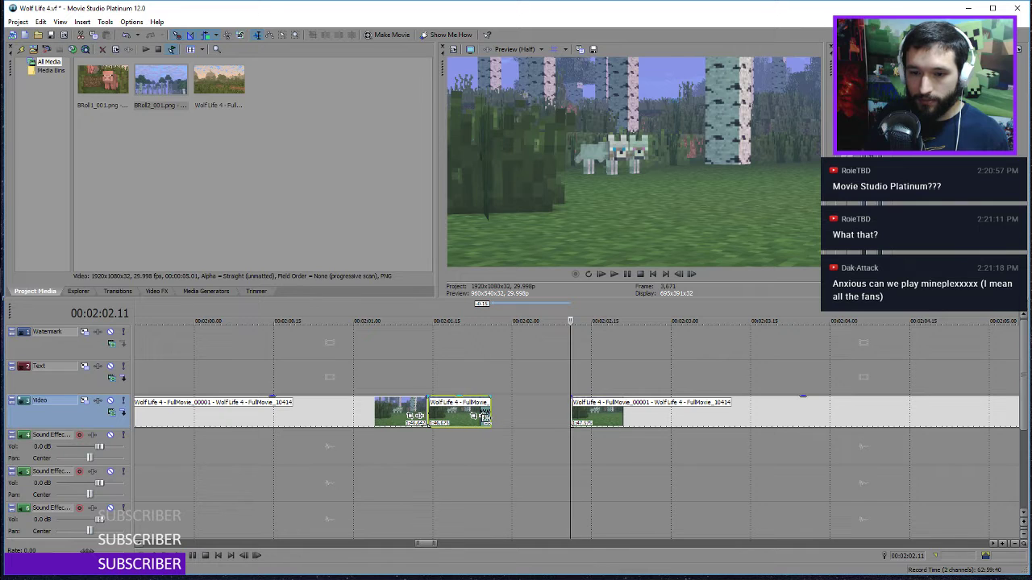
{"action": "left_click", "coordinate": [353, 367]}
{"action": "key", "text": "space"}
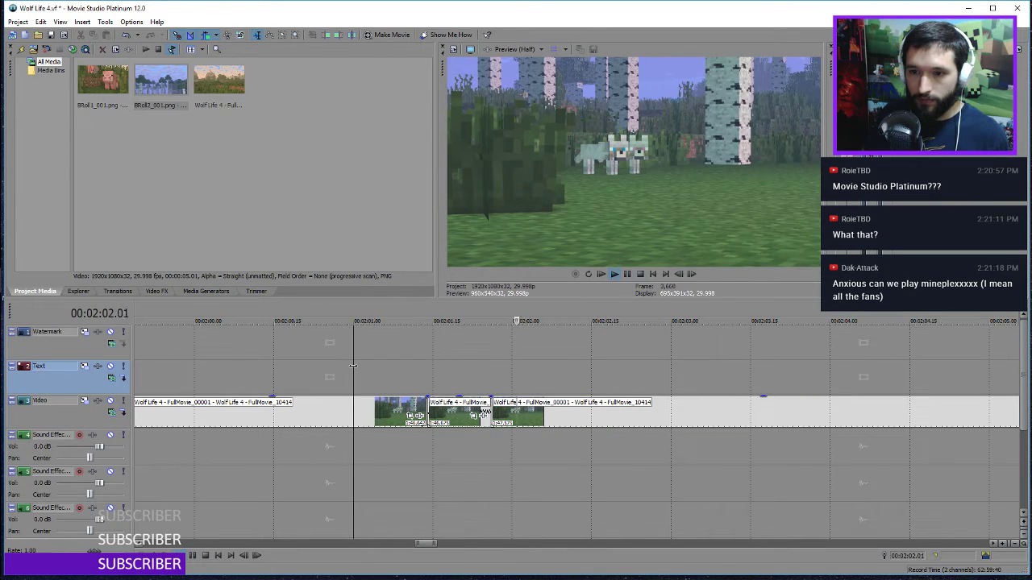
{"action": "key", "text": "space"}
{"action": "left_click_drag", "start_coordinate": [489, 415], "coordinate": [462, 411]}
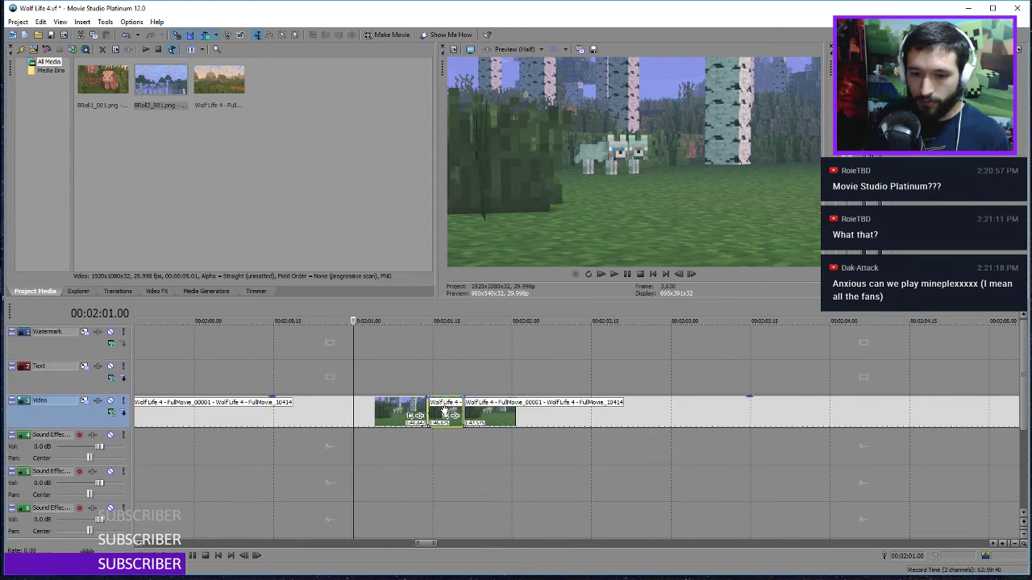
{"action": "key", "text": "space"}
{"action": "key", "text": "space"}
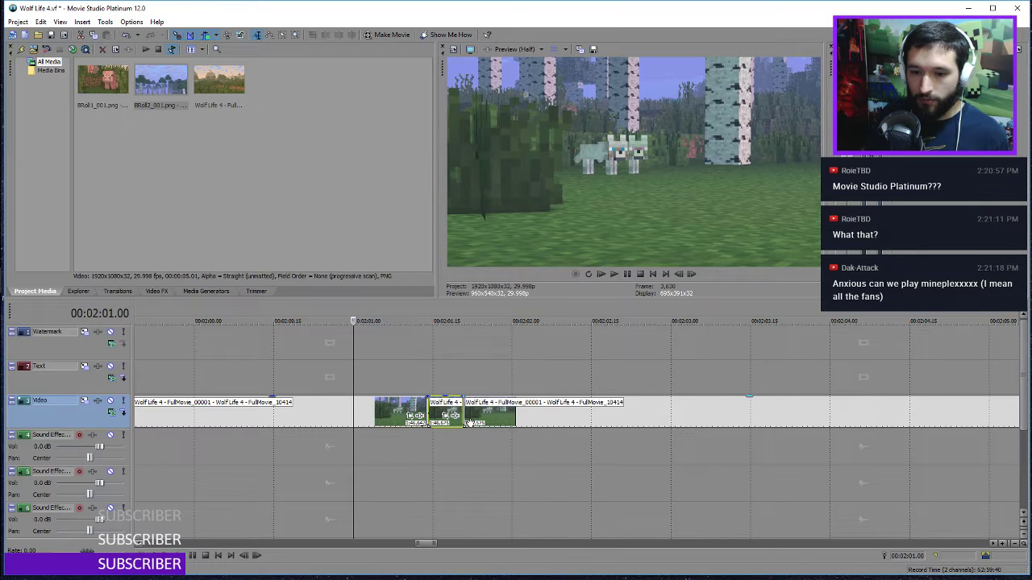
Fine-tune the Enderman piece's time compression so it ends at about 00:02:01.24 with the remainder directly after it, and play across the cuts
{"action": "scroll", "coordinate": [460, 409], "scroll_direction": "up", "scroll_amount": 3}
{"action": "scroll", "coordinate": [949, 425], "scroll_direction": "right", "scroll_amount": 5, "text": "ctrl"}
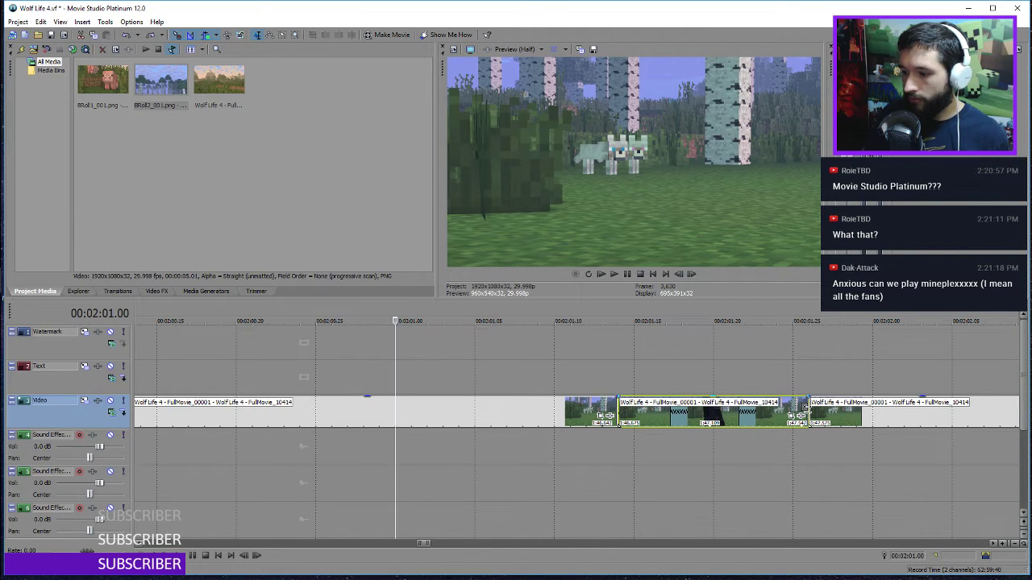
{"action": "left_click_drag", "start_coordinate": [804, 409], "coordinate": [767, 416]}
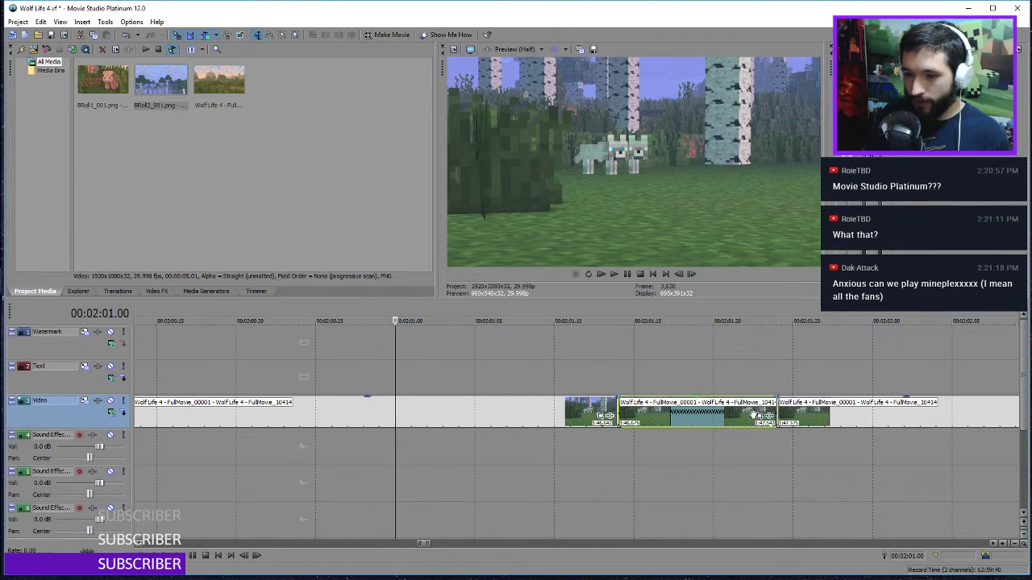
{"action": "left_click", "coordinate": [585, 354]}
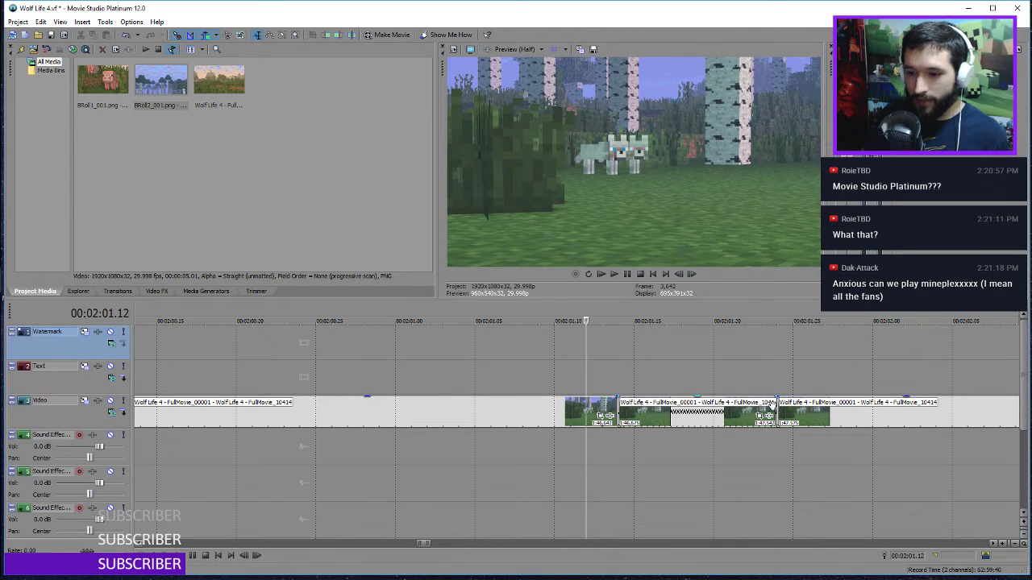
{"action": "left_click", "coordinate": [775, 413]}
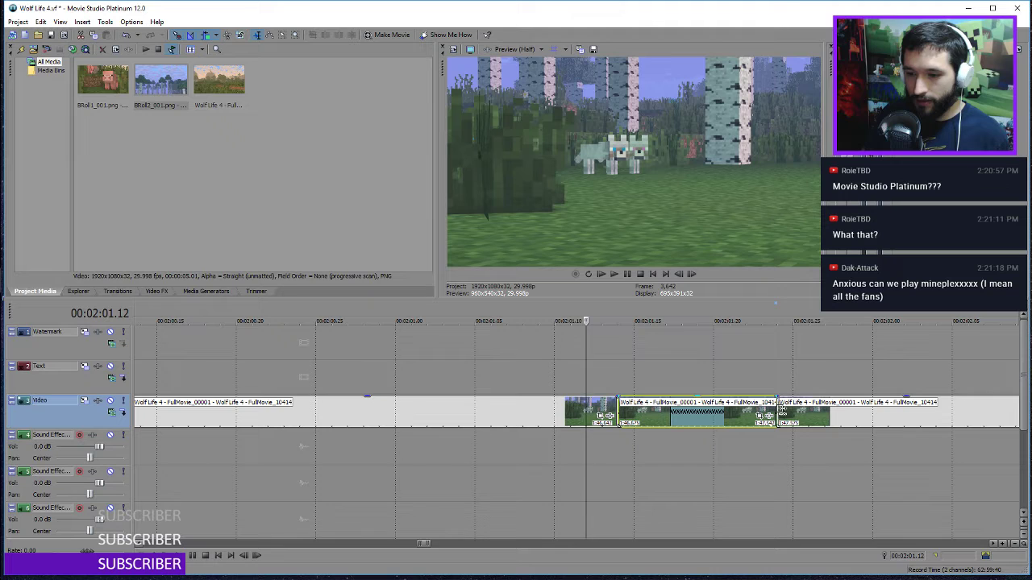
{"action": "left_click_drag", "start_coordinate": [779, 410], "coordinate": [784, 411]}
{"action": "key", "text": "space"}
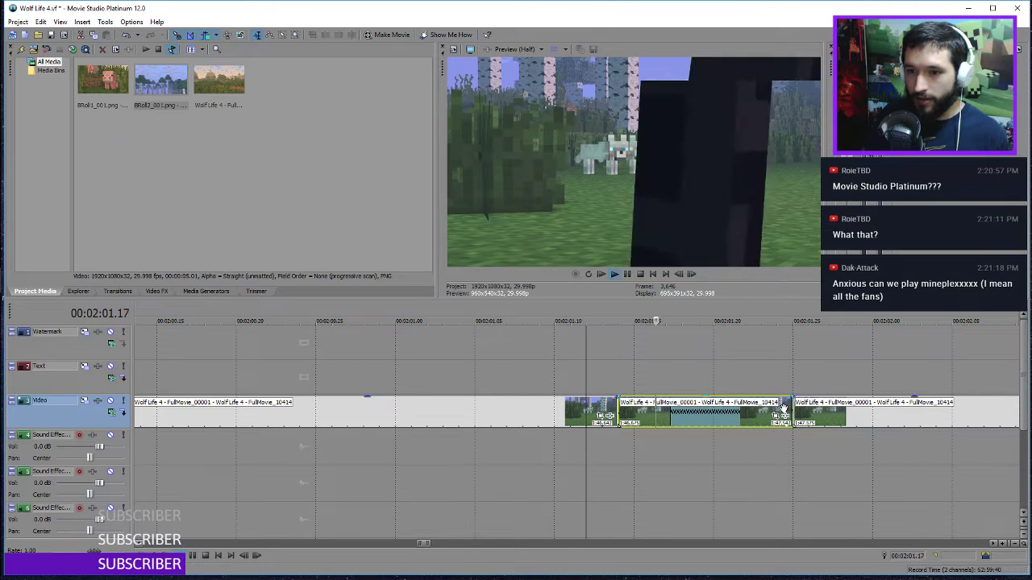
{"action": "key", "text": "space"}
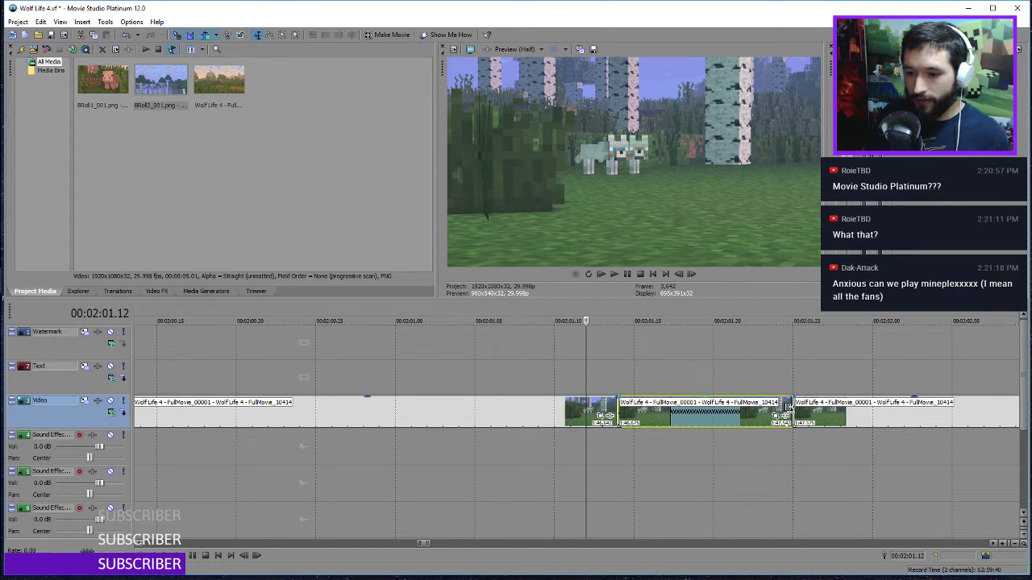
{"action": "left_click_drag", "start_coordinate": [791, 411], "coordinate": [778, 409]}
{"action": "key", "text": "space"}
{"action": "key", "text": "space"}
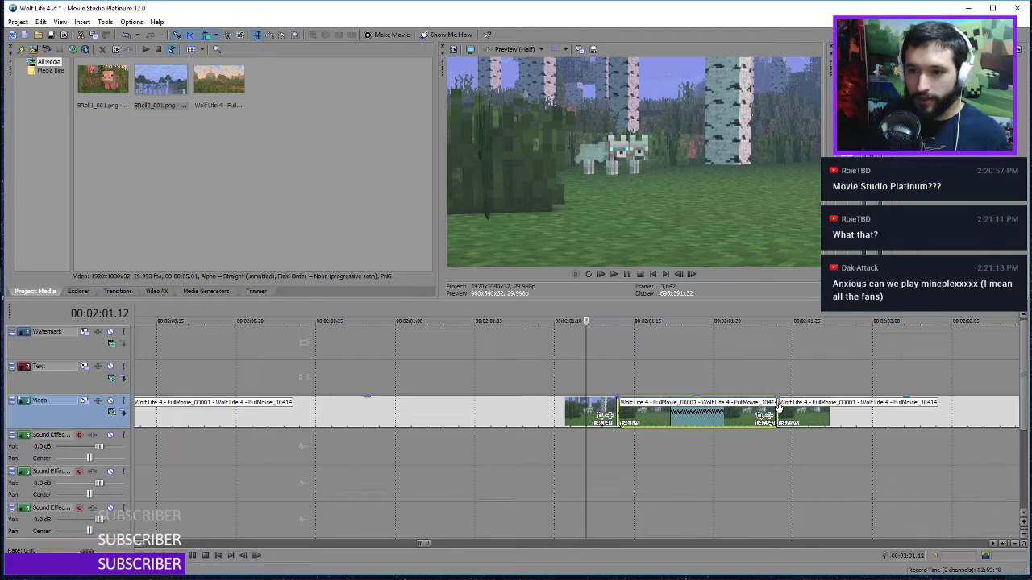
{"action": "scroll", "coordinate": [553, 449], "scroll_direction": "down", "scroll_amount": 5}
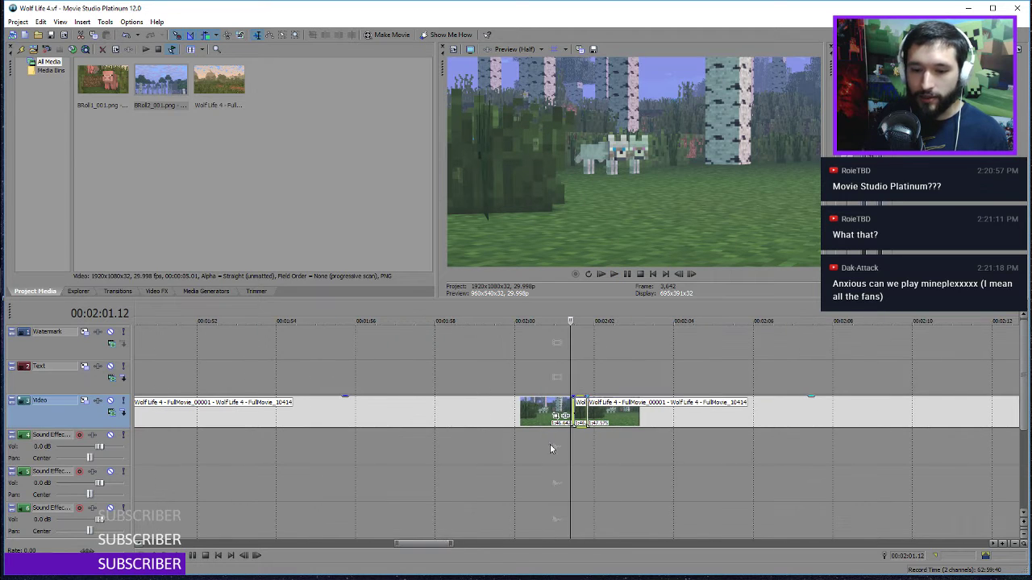
{"action": "left_click", "coordinate": [231, 556]}
{"action": "scroll", "coordinate": [313, 437], "scroll_direction": "down", "scroll_amount": 6}
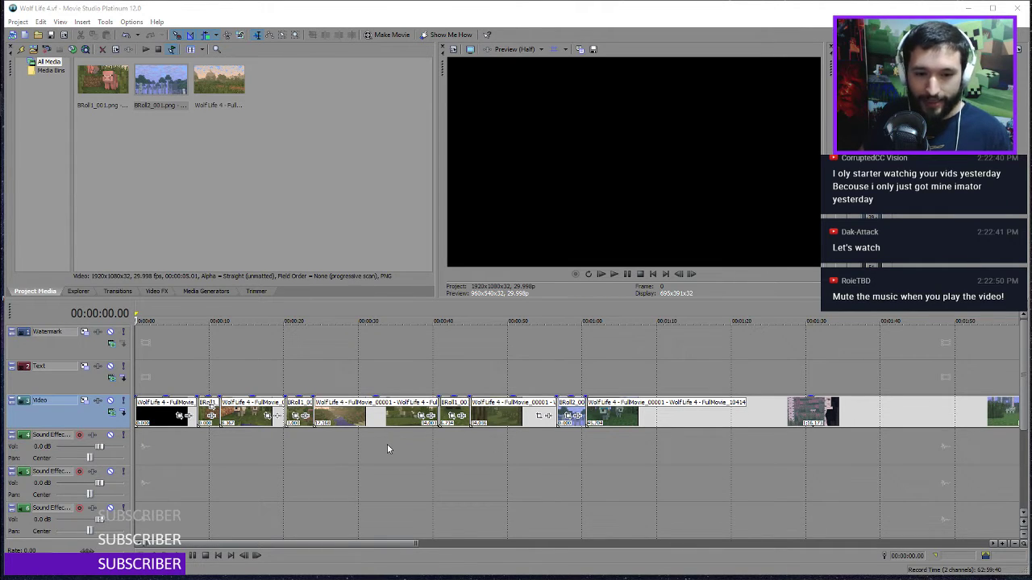
{"action": "left_click", "coordinate": [313, 337]}
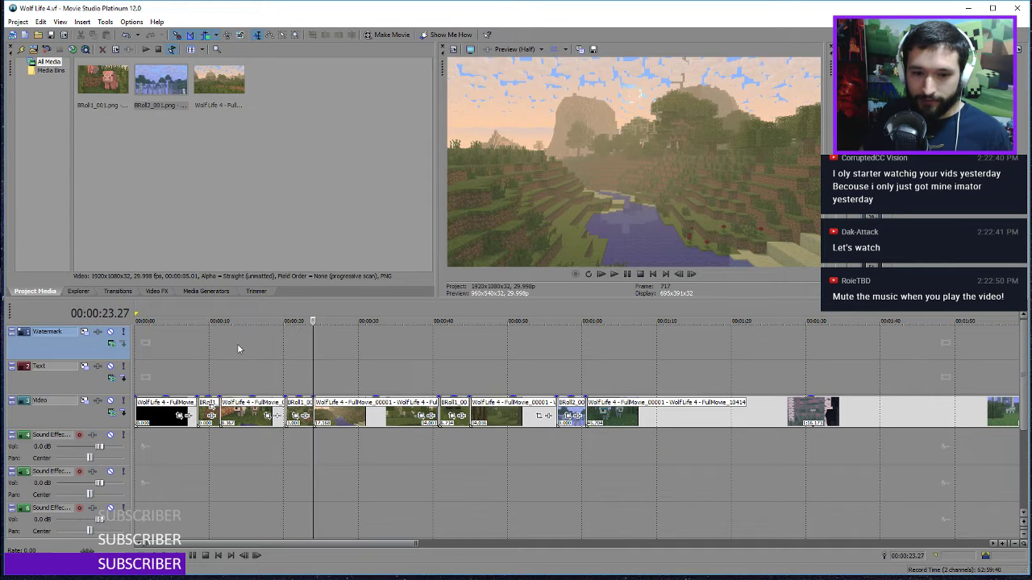
{"action": "left_click", "coordinate": [198, 343]}
{"action": "key", "text": "Home"}
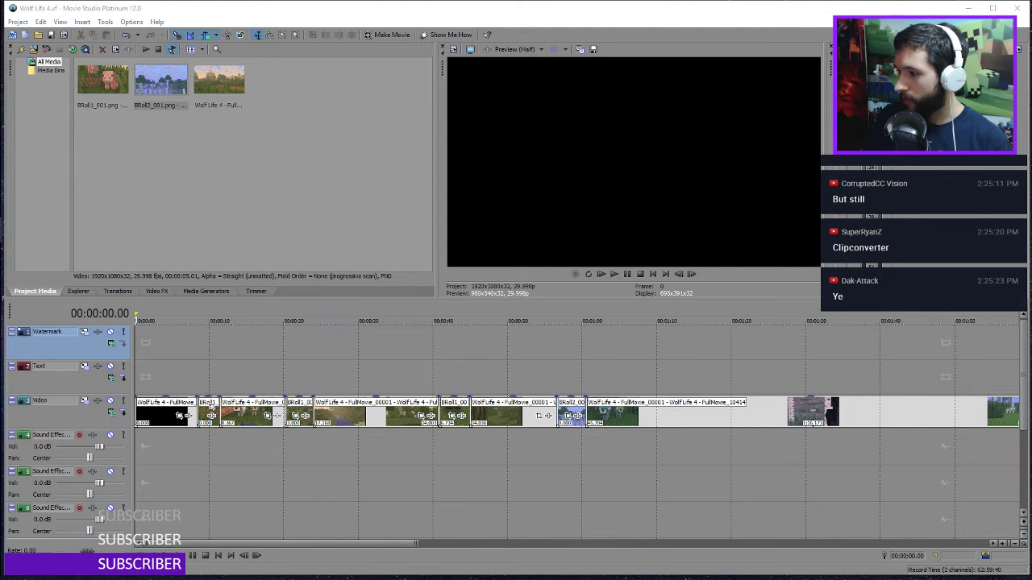
Add Angel Share.mp3 to the project and place it on the Music 1 track at the very start of the timeline
{"action": "left_click_drag", "start_coordinate": [818, 247], "coordinate": [153, 521]}
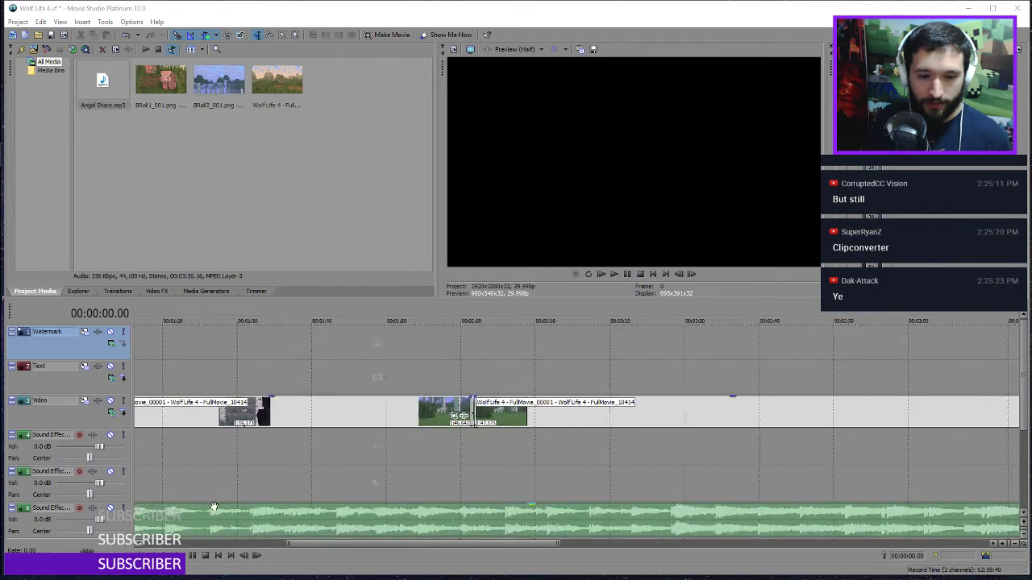
{"action": "left_click", "coordinate": [229, 544]}
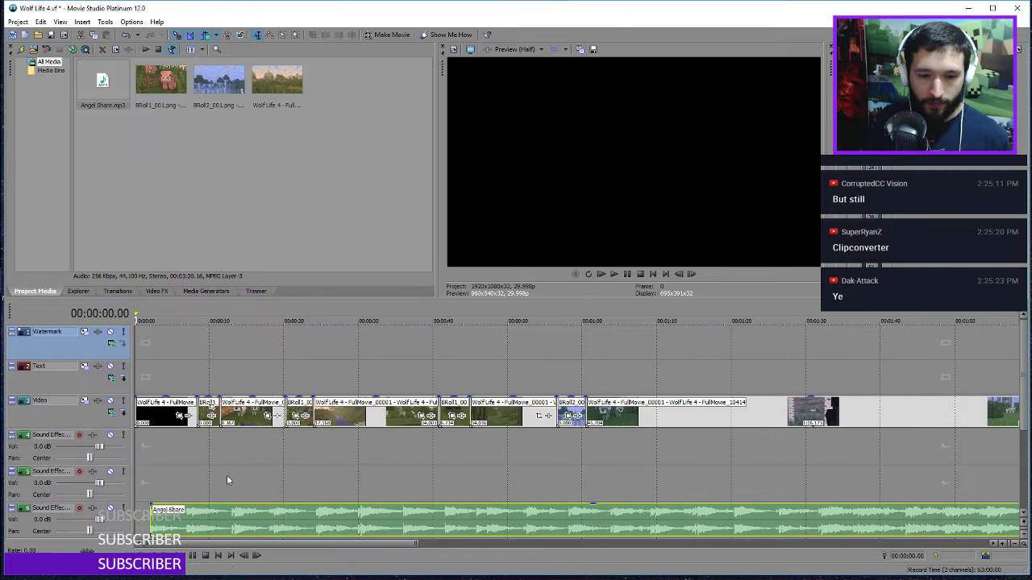
{"action": "scroll", "coordinate": [225, 466], "scroll_direction": "down", "scroll_amount": 4, "text": "ctrl"}
{"action": "scroll", "coordinate": [225, 460], "scroll_direction": "up", "scroll_amount": 1, "text": "ctrl"}
{"action": "scroll", "coordinate": [223, 459], "scroll_direction": "up", "scroll_amount": 2, "text": "ctrl"}
{"action": "scroll", "coordinate": [221, 460], "scroll_direction": "down", "scroll_amount": 1, "text": "ctrl"}
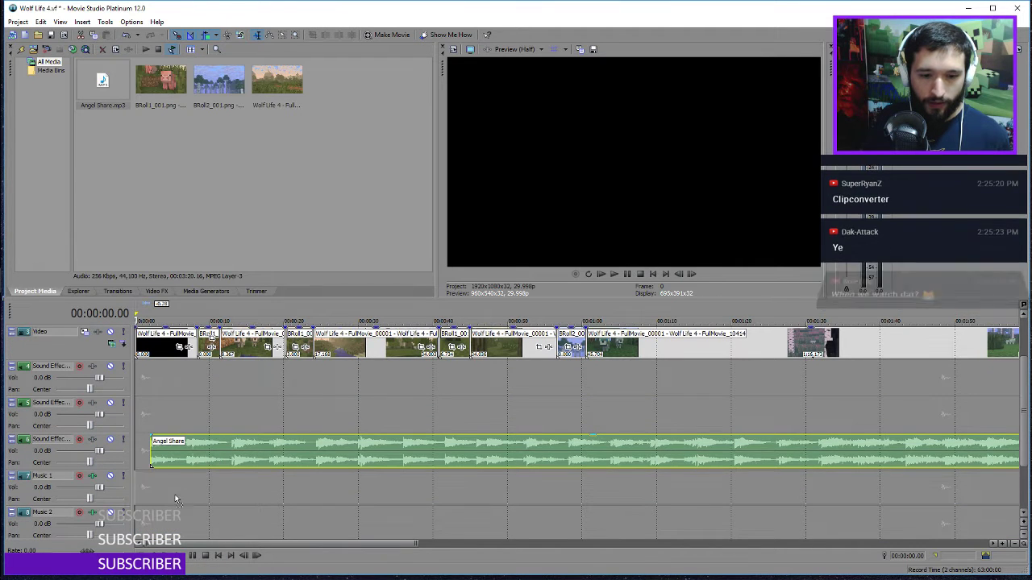
{"action": "left_click_drag", "start_coordinate": [212, 455], "coordinate": [196, 491]}
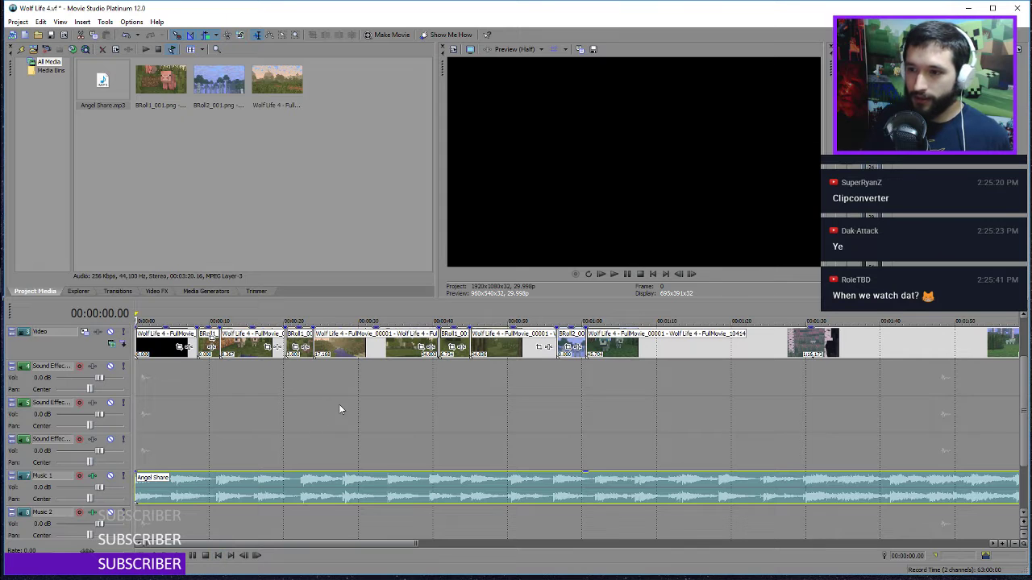
Lower the Angel Share clip's gain to about -6.4 dB and play the movie from the start with it
{"action": "key", "text": "space"}
{"action": "key", "text": "space"}
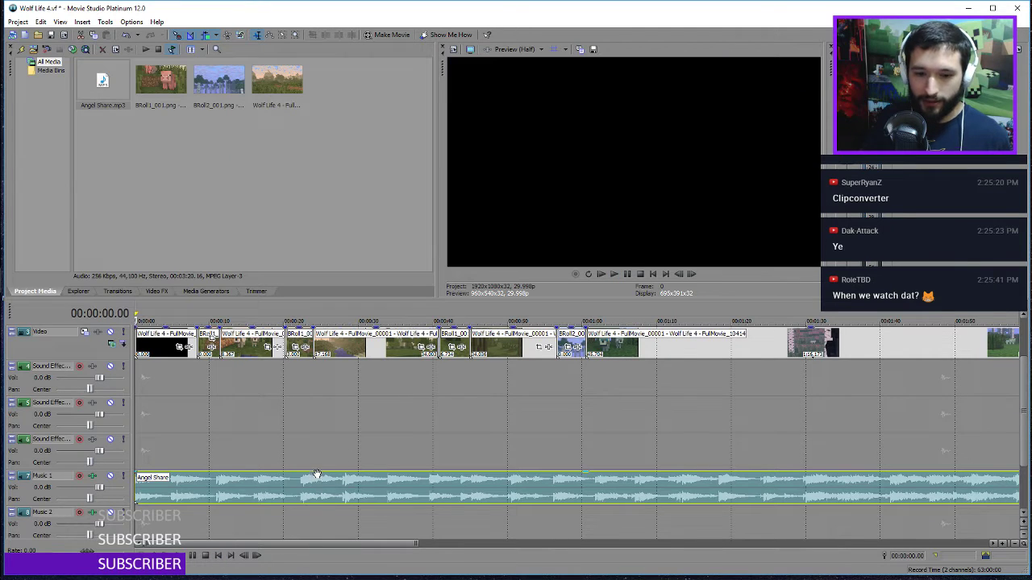
{"action": "left_click_drag", "start_coordinate": [317, 474], "coordinate": [317, 495]}
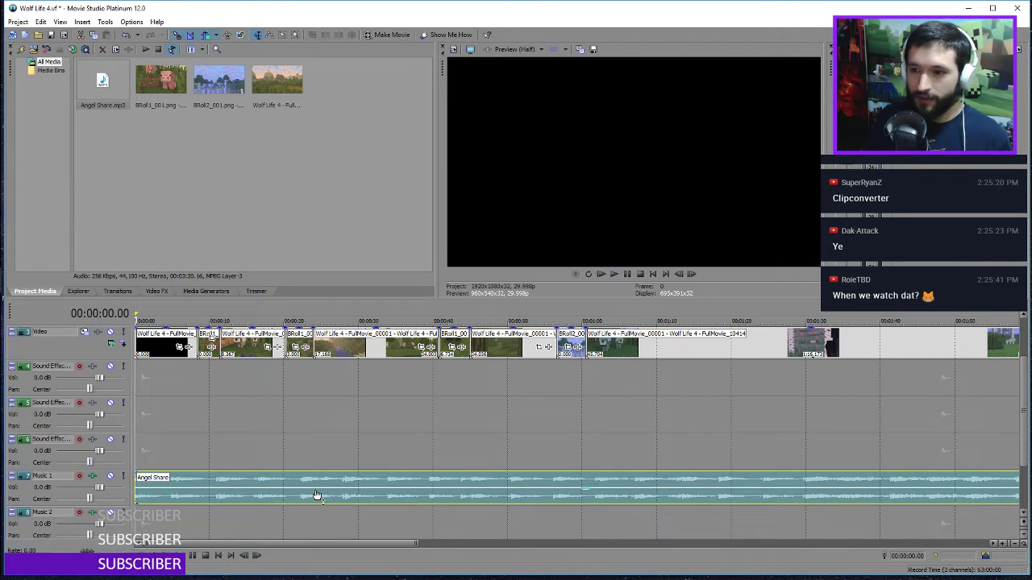
{"action": "key", "text": "space"}
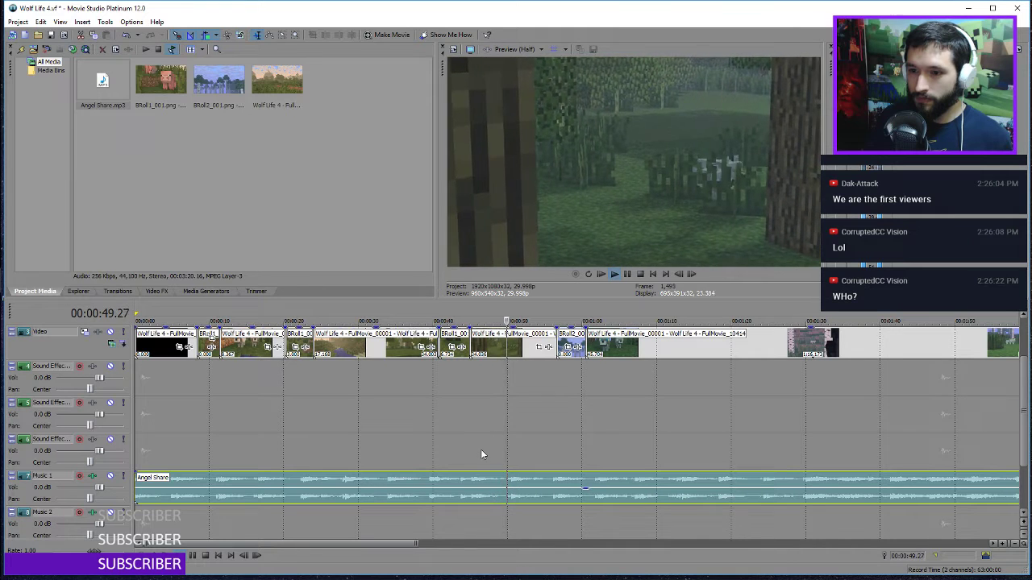
Play Angel Share against the movie at several points along the track to judge how well it fits the scenes
{"action": "left_click", "coordinate": [684, 480]}
{"action": "scroll", "coordinate": [683, 480], "scroll_direction": "down", "scroll_amount": 5}
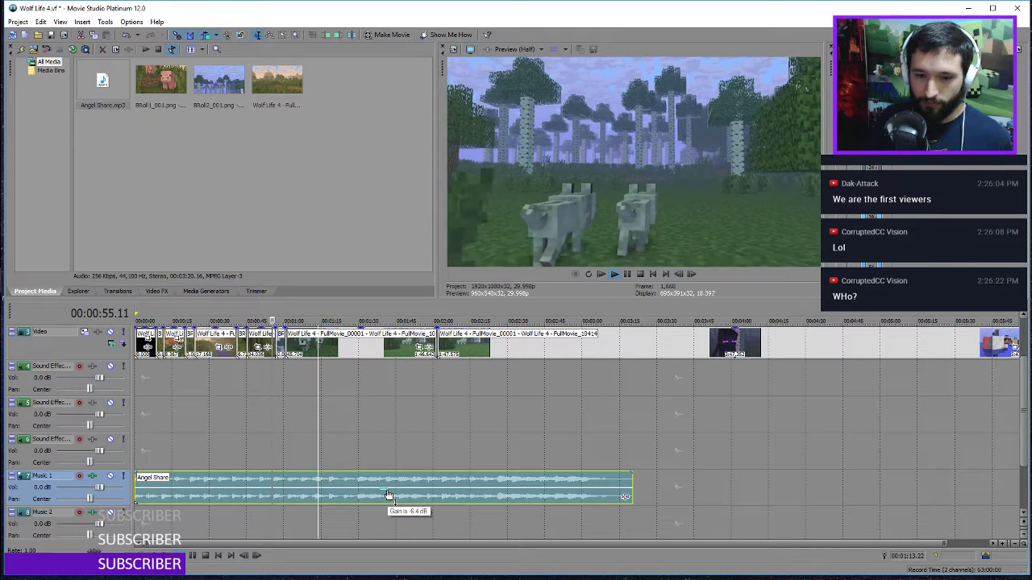
{"action": "key", "text": "space"}
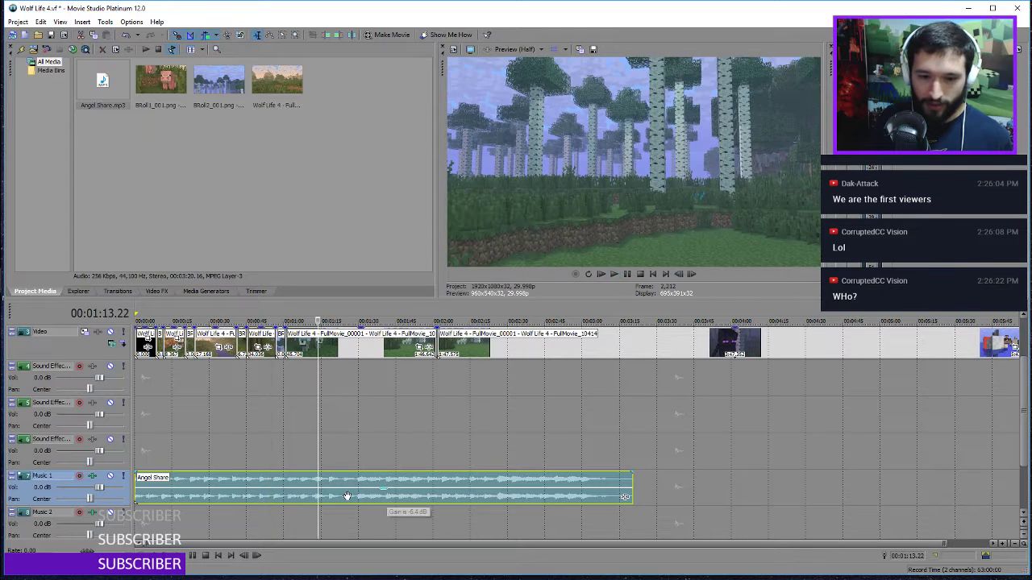
{"action": "left_click", "coordinate": [169, 478]}
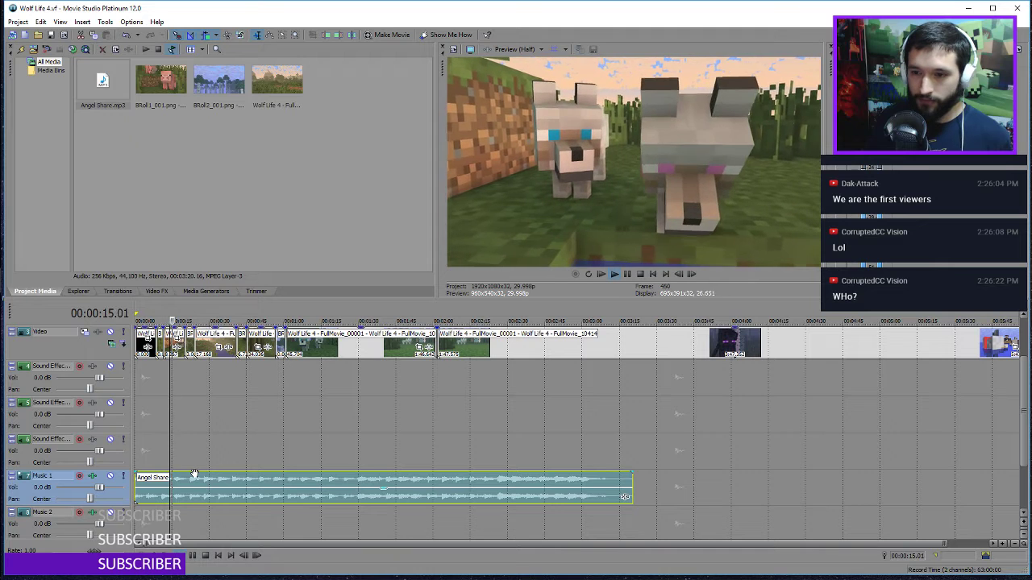
{"action": "left_click", "coordinate": [575, 479]}
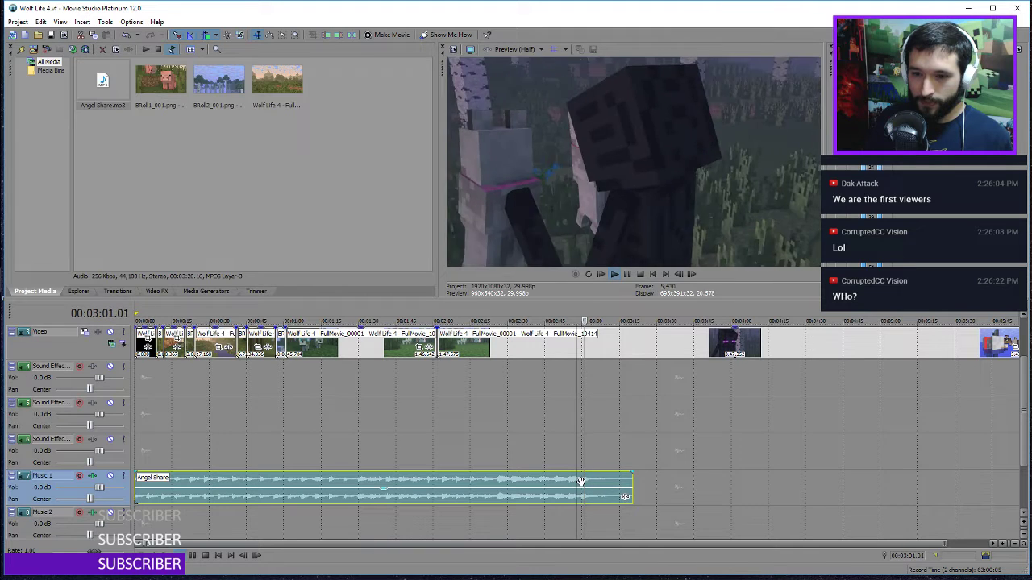
{"action": "left_click", "coordinate": [496, 480]}
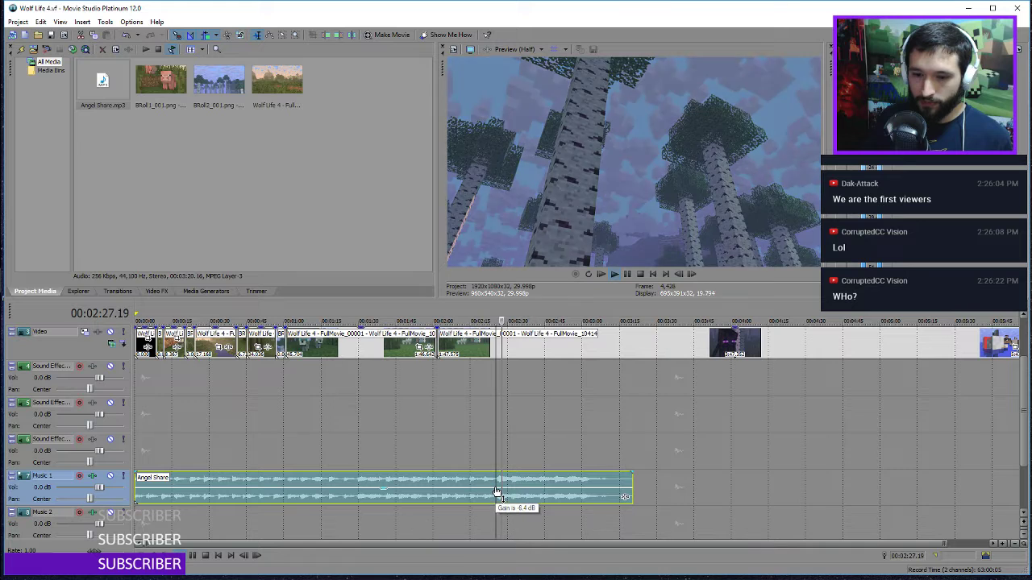
{"action": "left_click", "coordinate": [461, 478]}
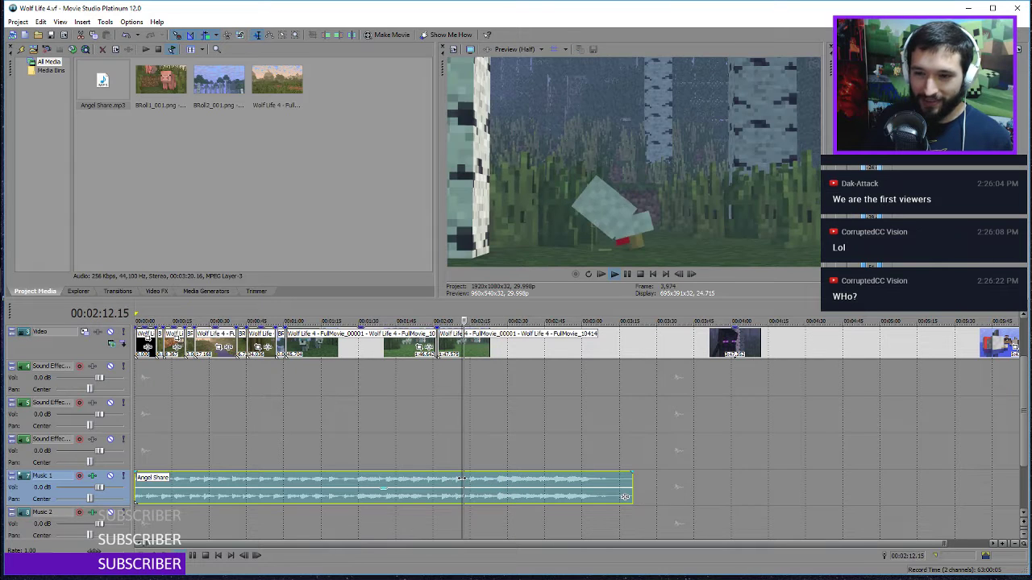
{"action": "left_click", "coordinate": [353, 479]}
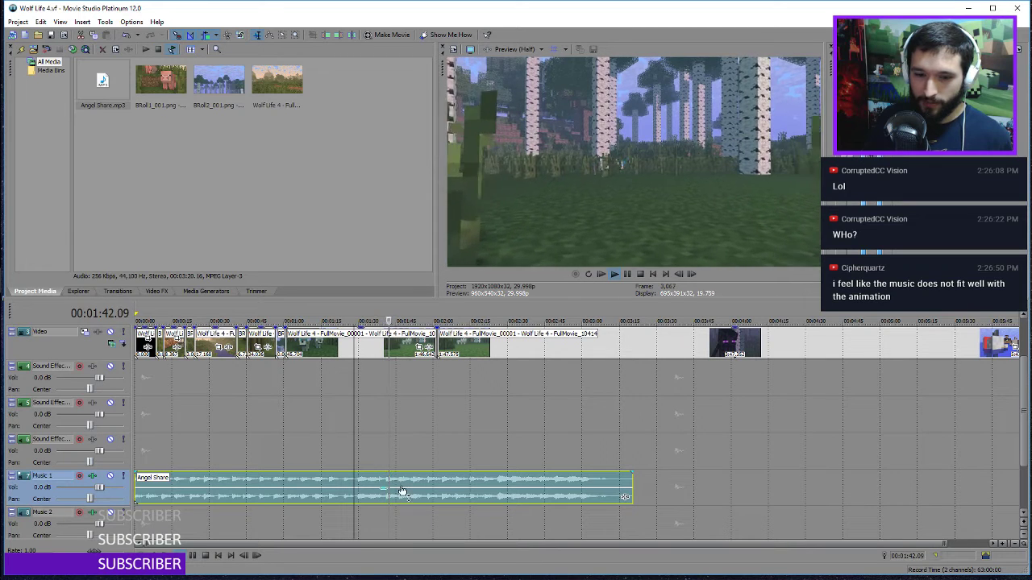
{"action": "key", "text": "space"}
{"action": "key", "text": "space"}
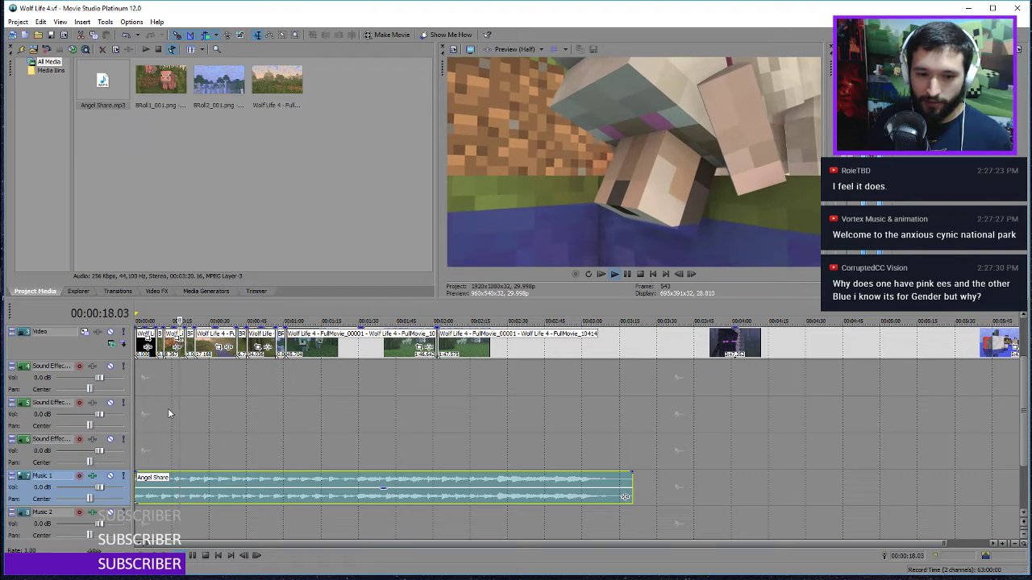
{"action": "left_click", "coordinate": [180, 417]}
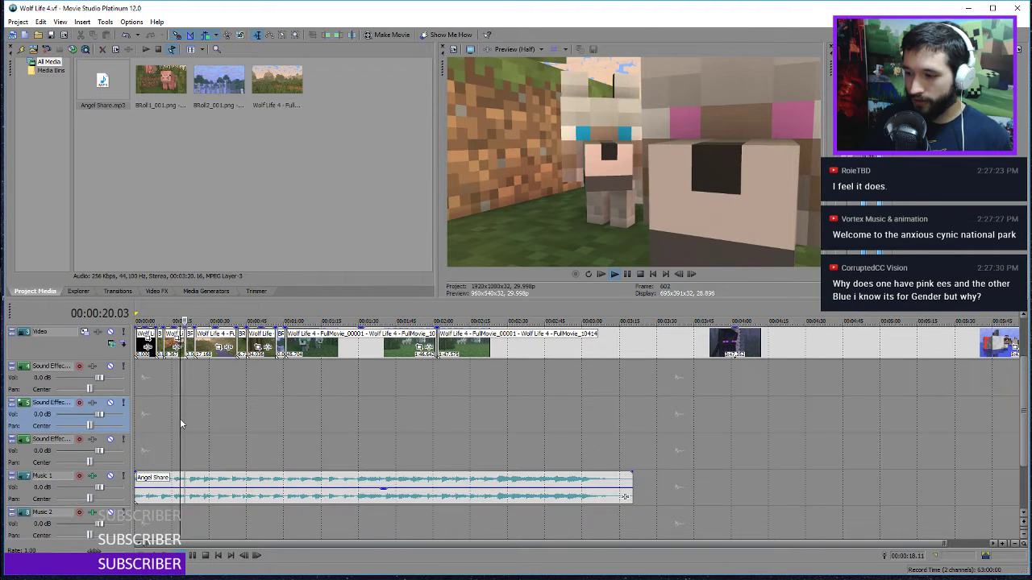
{"action": "key", "text": "space"}
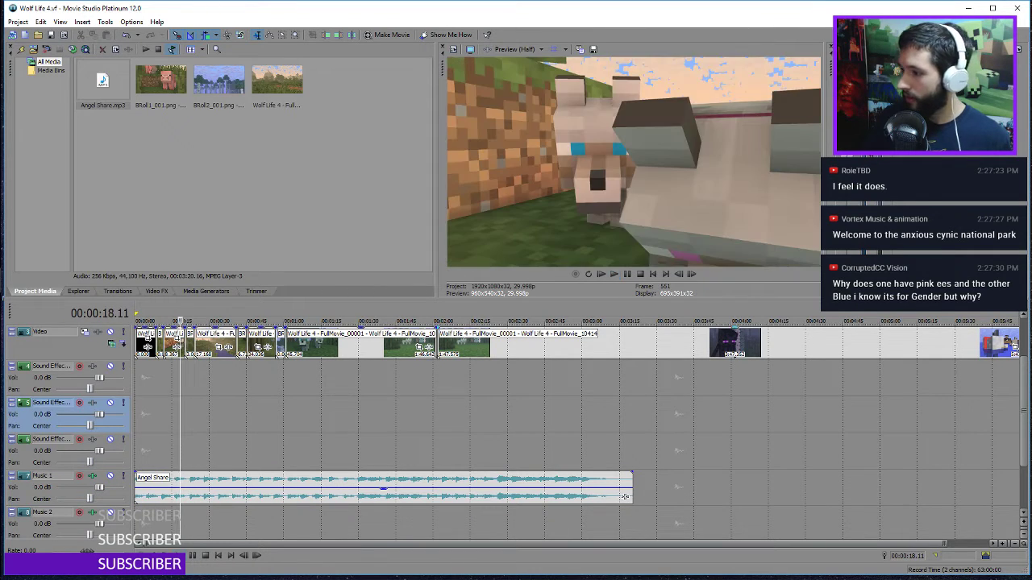
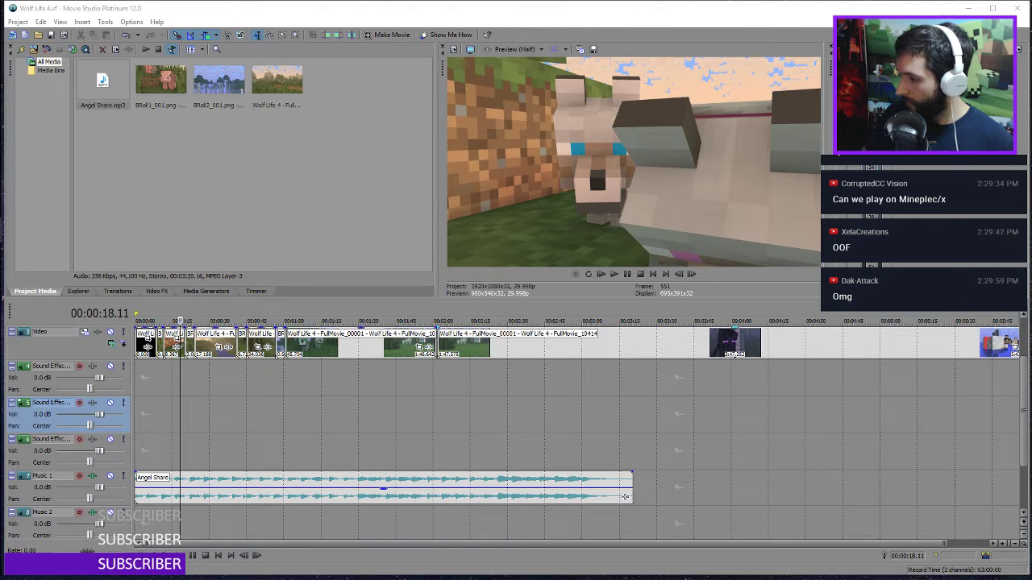
Move the Angel Share clip out of the way onto the Music 2 track and mute that track
{"action": "left_click", "coordinate": [448, 478]}
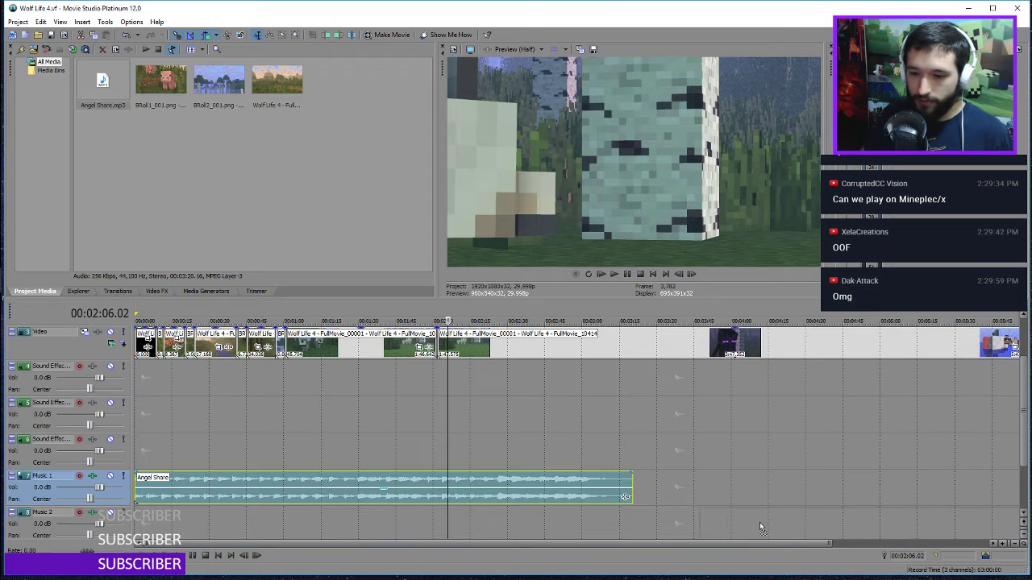
{"action": "left_click_drag", "start_coordinate": [760, 524], "coordinate": [760, 524]}
{"action": "left_click", "coordinate": [111, 514]}
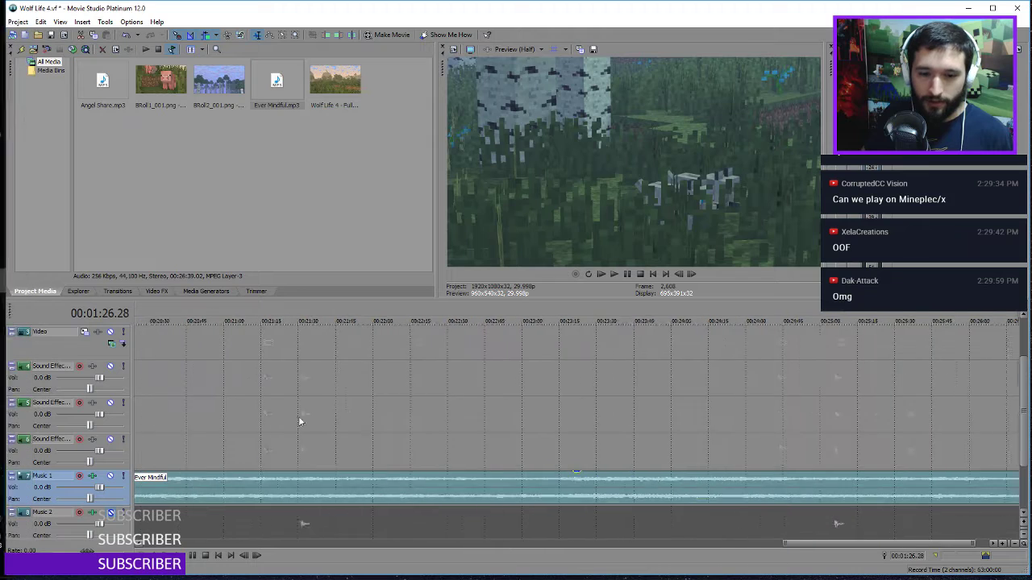
Place Ever Mindful.mp3 on the Music 1 track at the start of the timeline and return the playhead to 00:00:00.00
{"action": "left_click", "coordinate": [242, 490]}
{"action": "scroll", "coordinate": [231, 495], "scroll_direction": "down", "scroll_amount": 5}
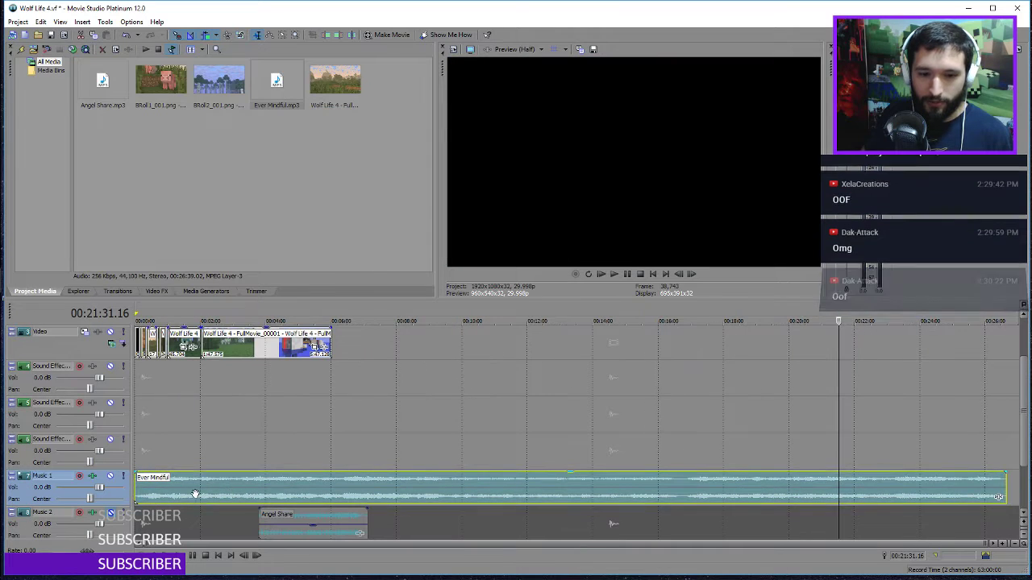
{"action": "left_click", "coordinate": [195, 487]}
{"action": "scroll", "coordinate": [195, 488], "scroll_direction": "up", "scroll_amount": 5}
{"action": "left_click", "coordinate": [219, 555]}
{"action": "scroll", "coordinate": [270, 439], "scroll_direction": "up", "scroll_amount": 3}
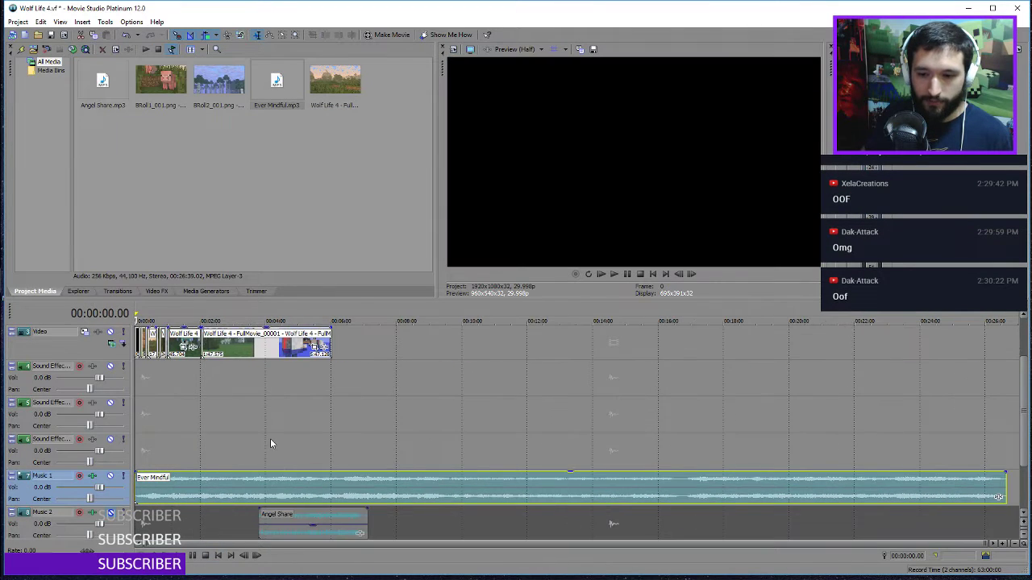
Play Ever Mindful against the movie from the start and at about 00:04:31 to judge its fit
{"action": "key", "text": "space"}
{"action": "scroll", "coordinate": [274, 471], "scroll_direction": "up", "scroll_amount": 3}
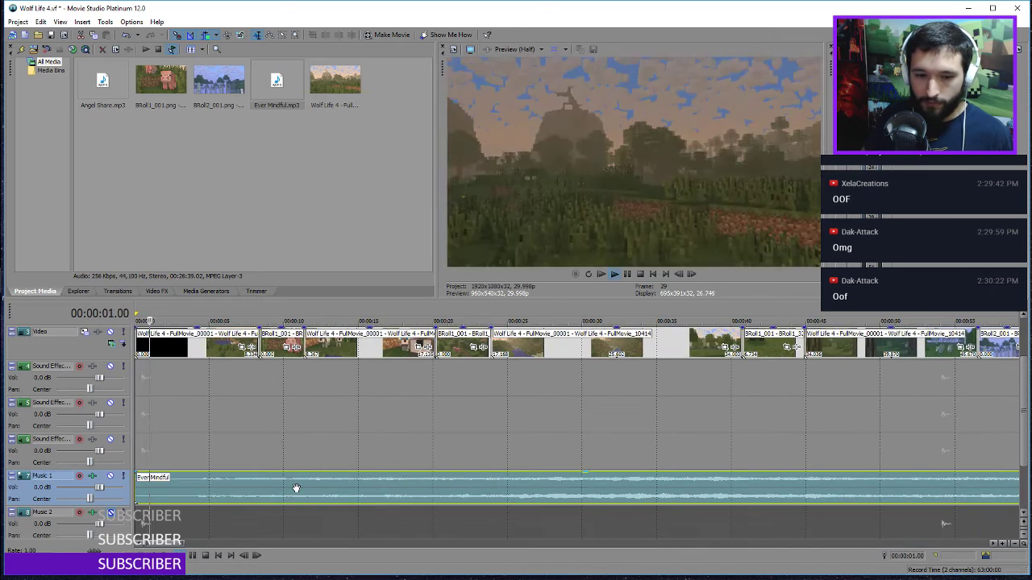
{"action": "left_click", "coordinate": [295, 489]}
{"action": "scroll", "coordinate": [347, 480], "scroll_direction": "down", "scroll_amount": 5}
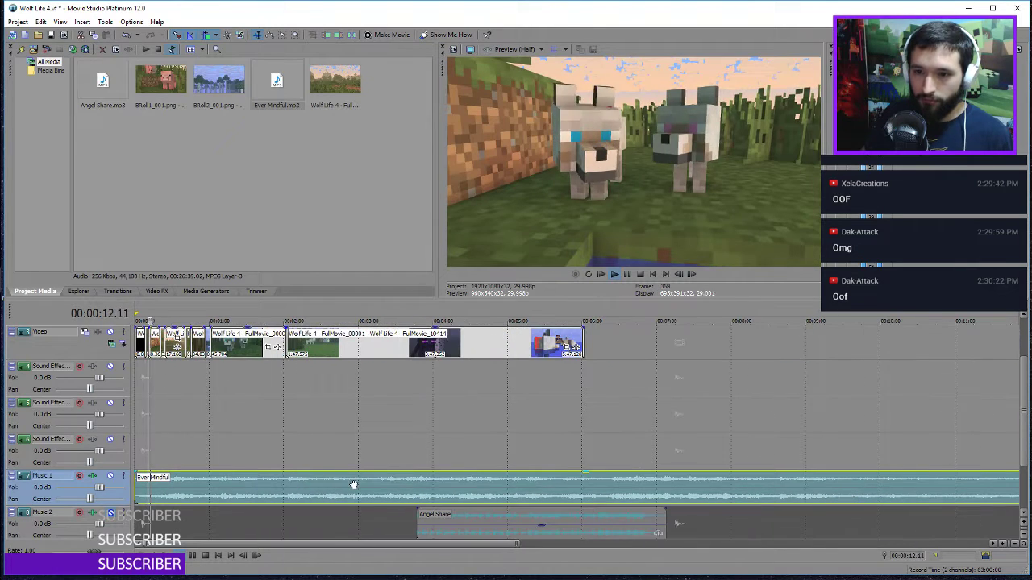
{"action": "left_click", "coordinate": [472, 482]}
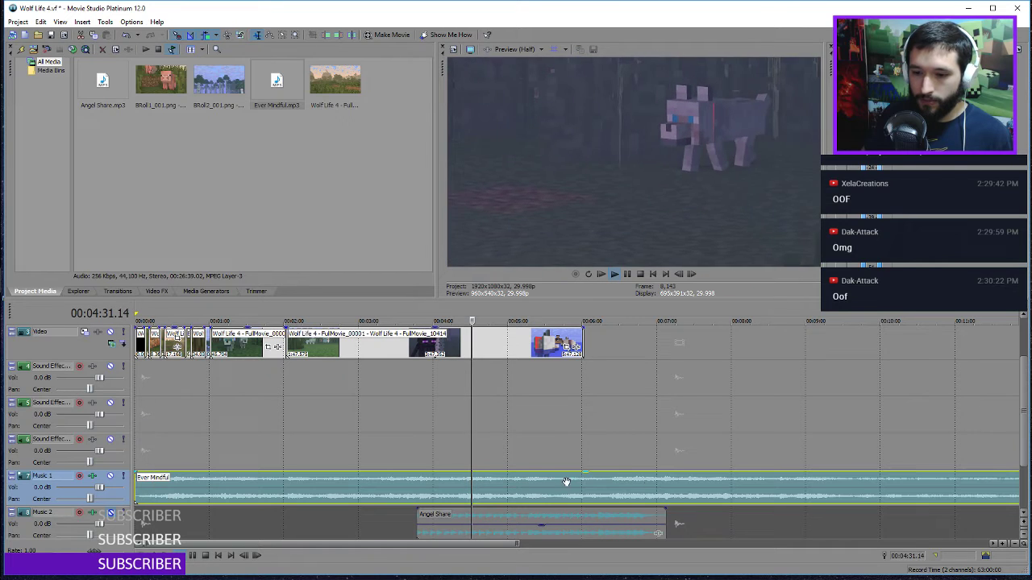
Play passages of Ever Mindful beyond the movie's end, around 00:08:35 and 00:16:55, to find a suitable section
{"action": "left_click", "coordinate": [773, 484]}
{"action": "scroll", "coordinate": [766, 486], "scroll_direction": "up", "scroll_amount": 5}
{"action": "scroll", "coordinate": [651, 492], "scroll_direction": "up", "scroll_amount": 5}
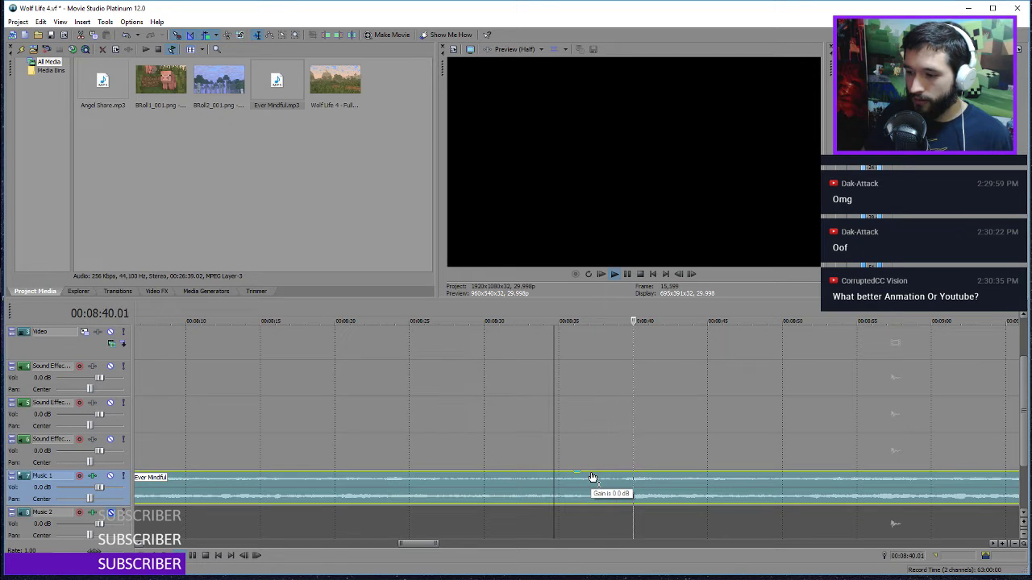
{"action": "key", "text": "space"}
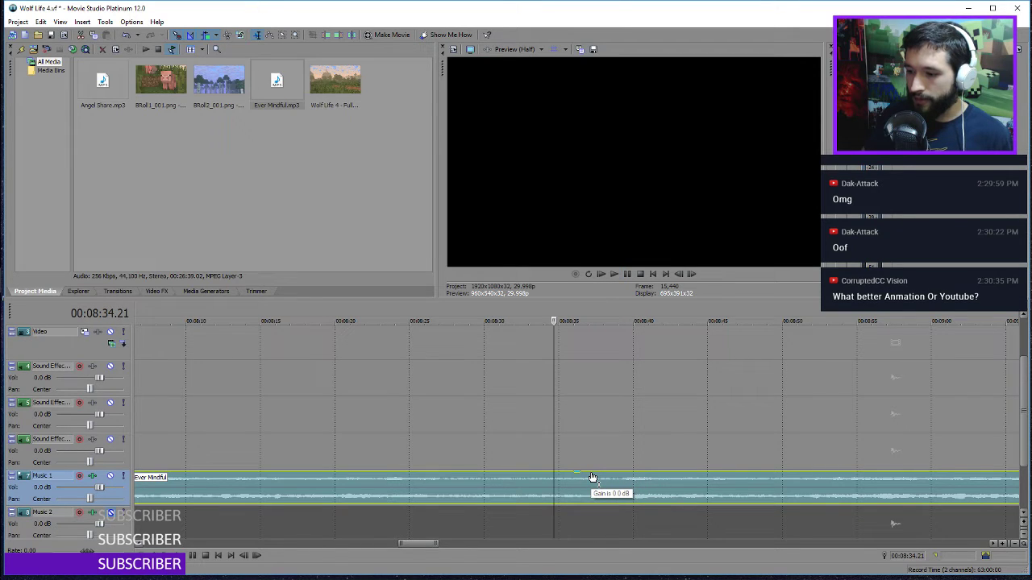
{"action": "scroll", "coordinate": [588, 475], "scroll_direction": "down", "scroll_amount": 3}
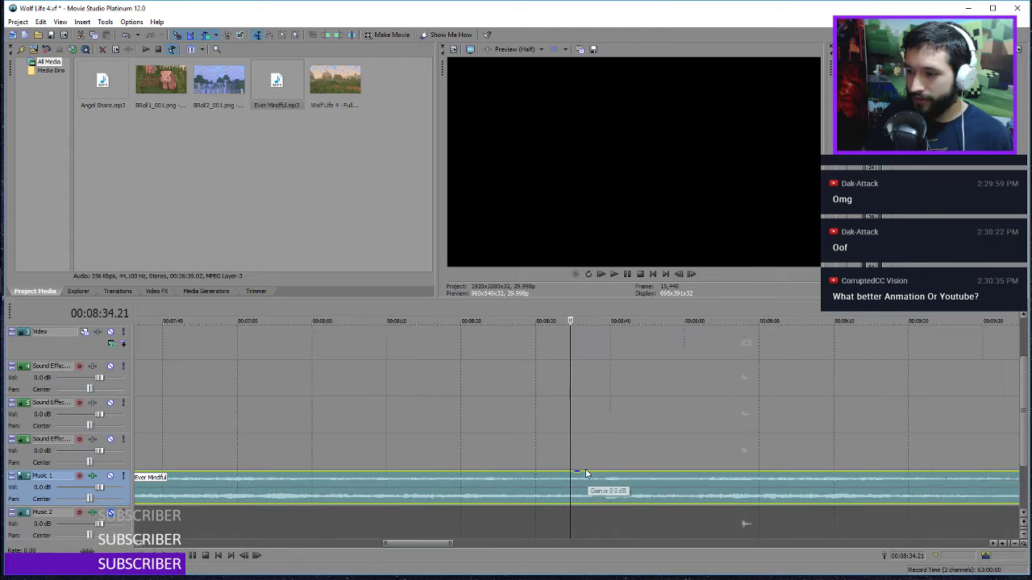
{"action": "left_click", "coordinate": [659, 491]}
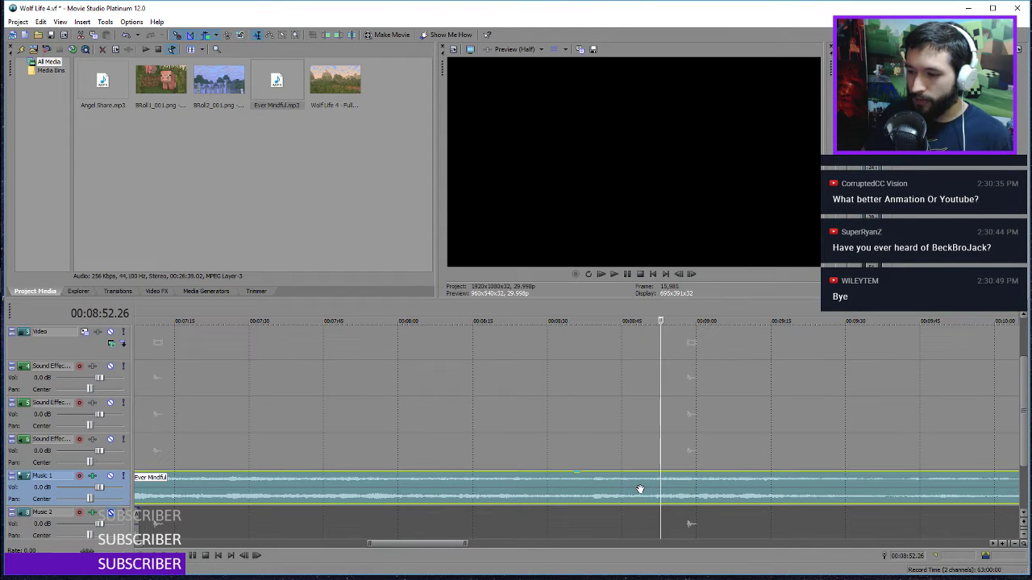
{"action": "left_click", "coordinate": [588, 495]}
{"action": "key", "text": "space"}
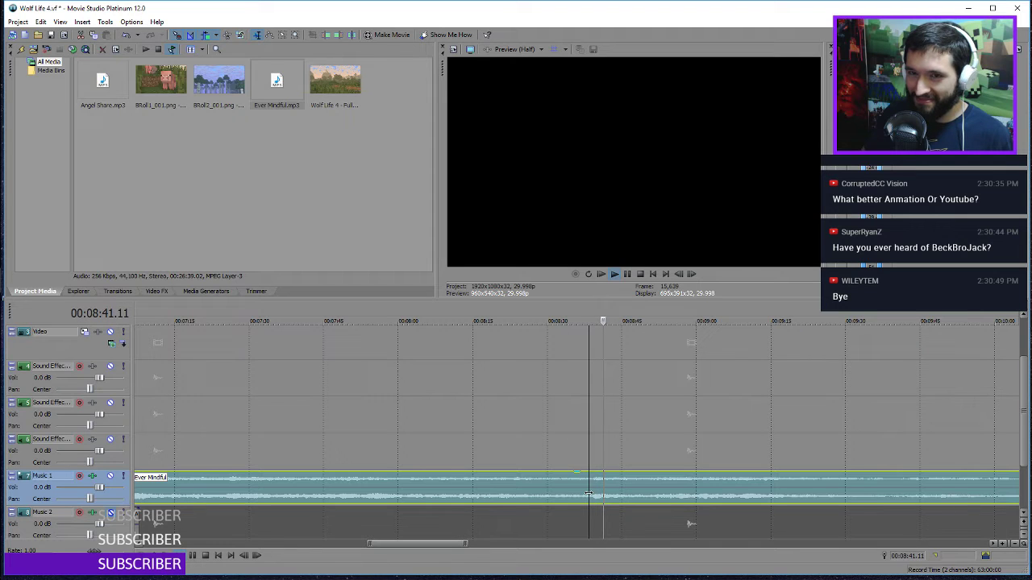
{"action": "scroll", "coordinate": [629, 492], "scroll_direction": "down", "scroll_amount": 5}
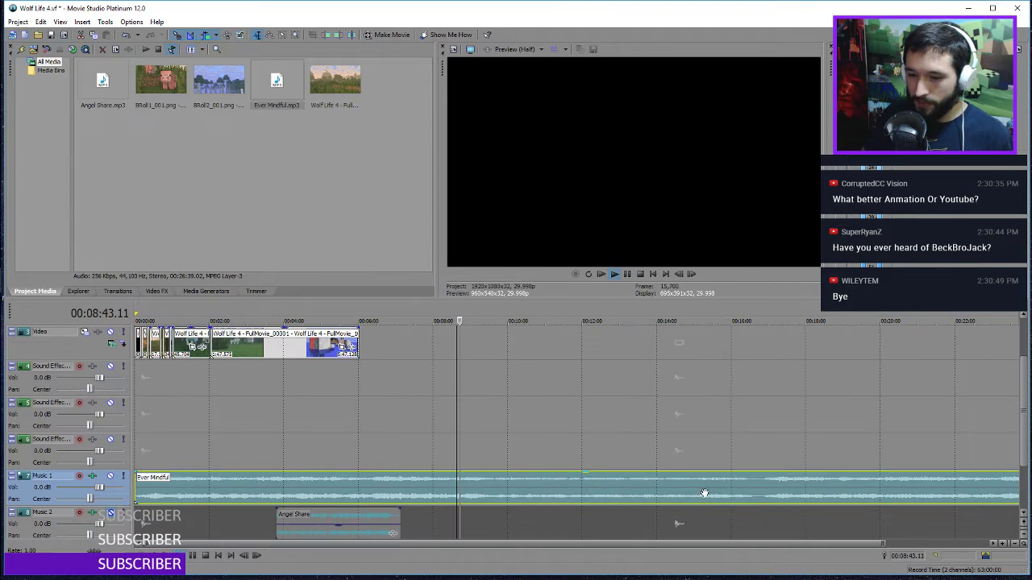
{"action": "left_click", "coordinate": [757, 487]}
{"action": "scroll", "coordinate": [748, 487], "scroll_direction": "up", "scroll_amount": 5}
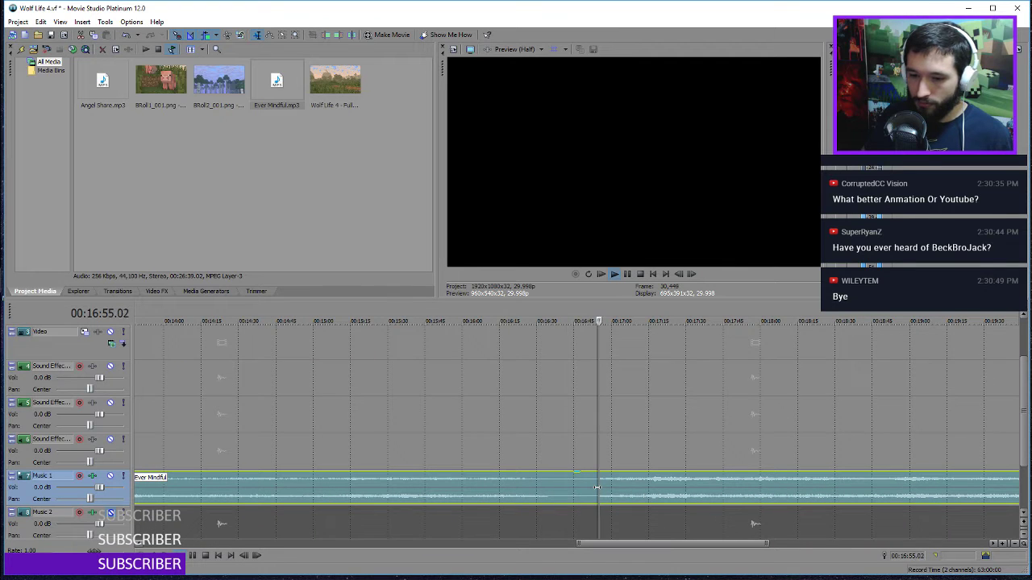
{"action": "scroll", "coordinate": [597, 488], "scroll_direction": "down", "scroll_amount": 5}
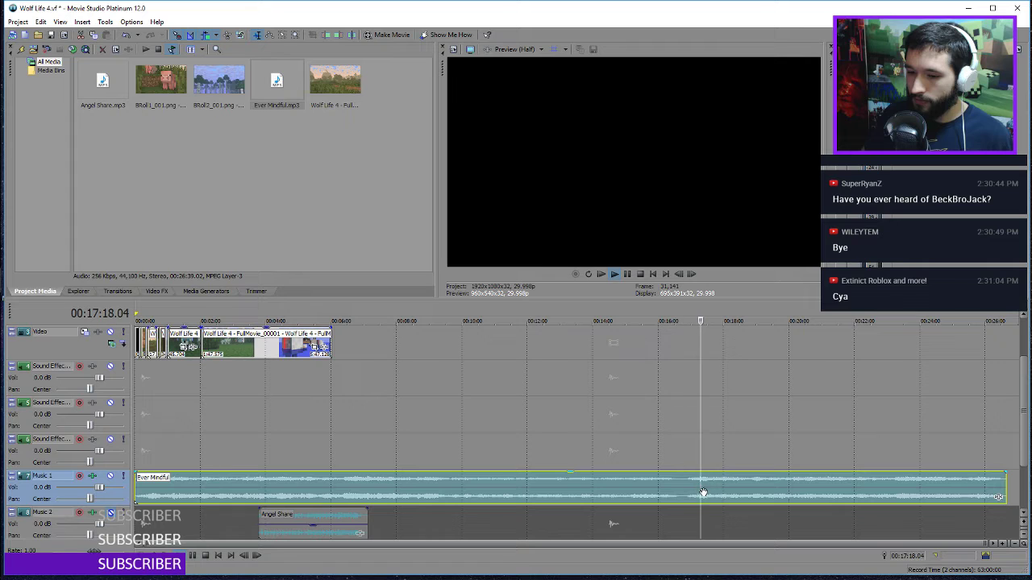
Replay the movie's opening with Ever Mindful from the start and at about 00:00:32
{"action": "left_click", "coordinate": [218, 555]}
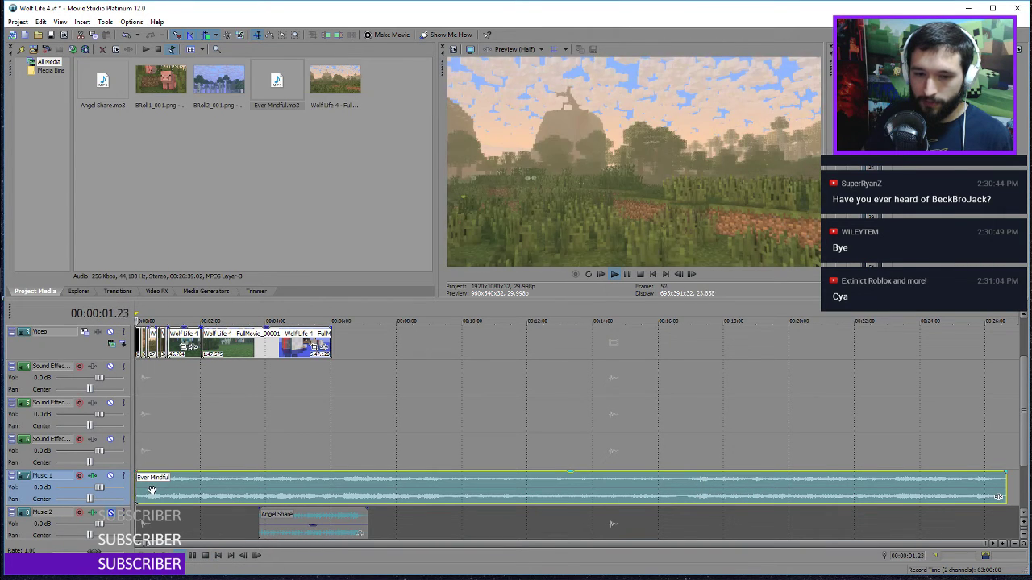
{"action": "scroll", "coordinate": [186, 496], "scroll_direction": "up", "scroll_amount": 5}
{"action": "scroll", "coordinate": [236, 502], "scroll_direction": "down", "scroll_amount": 3}
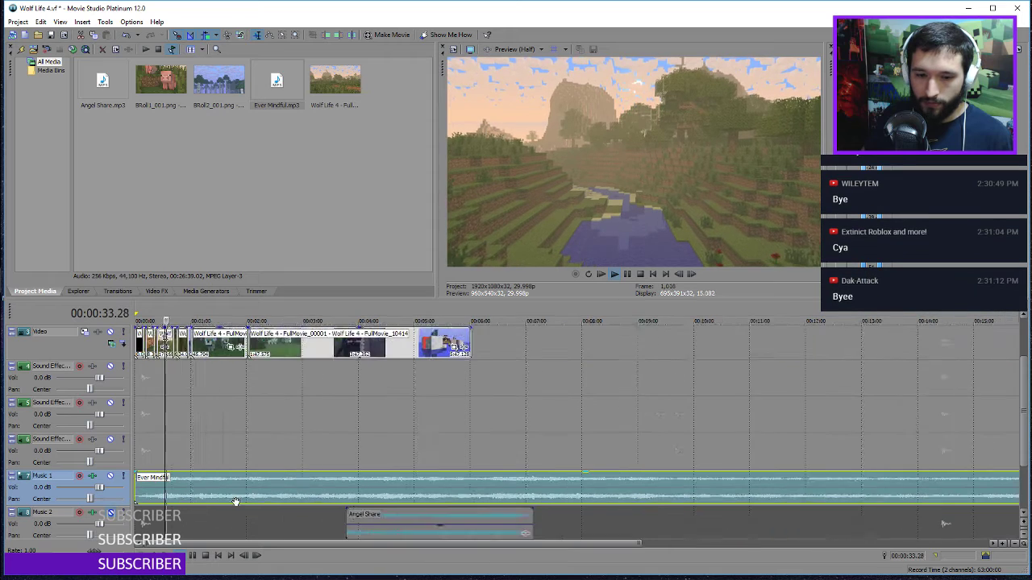
{"action": "scroll", "coordinate": [235, 502], "scroll_direction": "down", "scroll_amount": 2}
{"action": "key", "text": "space"}
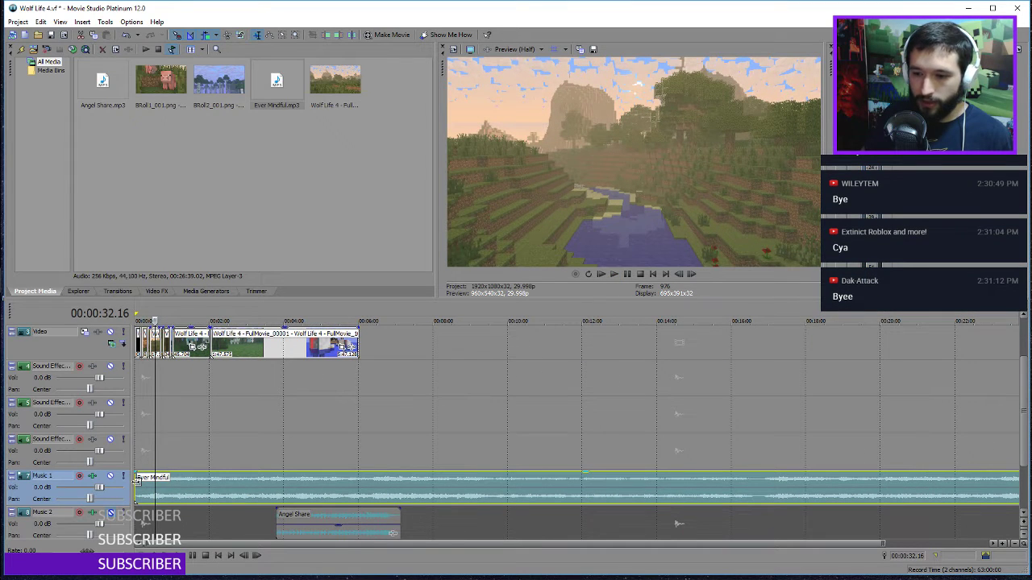
Trim roughly the first 17 minutes off Ever Mindful, start the remainder at 00:00:00.00 and give it a short fade-in
{"action": "left_click_drag", "start_coordinate": [136, 480], "coordinate": [766, 525]}
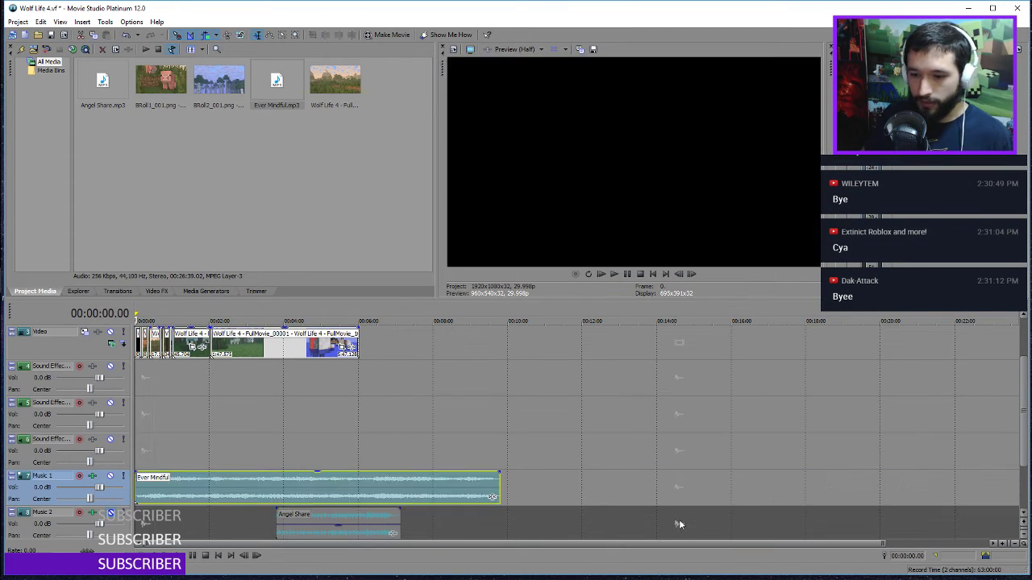
{"action": "scroll", "coordinate": [226, 512], "scroll_direction": "up", "scroll_amount": 6}
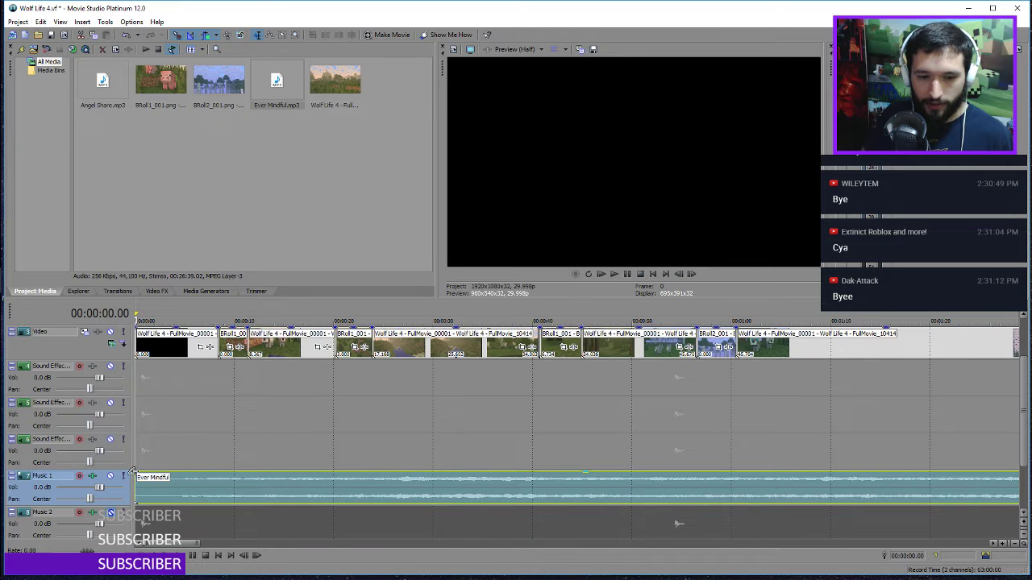
{"action": "left_click_drag", "start_coordinate": [137, 472], "coordinate": [147, 480]}
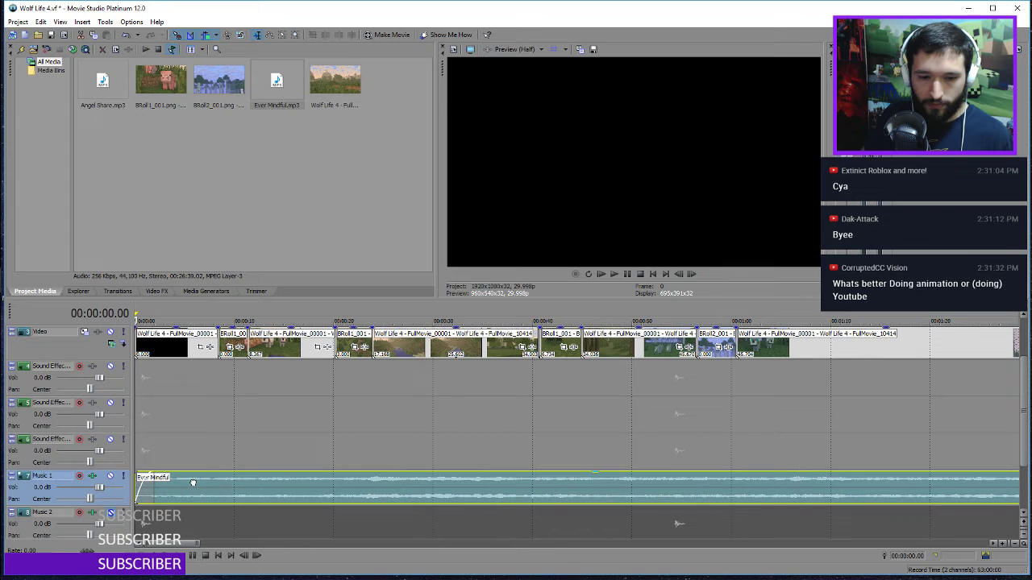
Play the movie from the start with the trimmed Ever Mindful clip to about 00:01:13 to judge its fit
{"action": "key", "text": "space"}
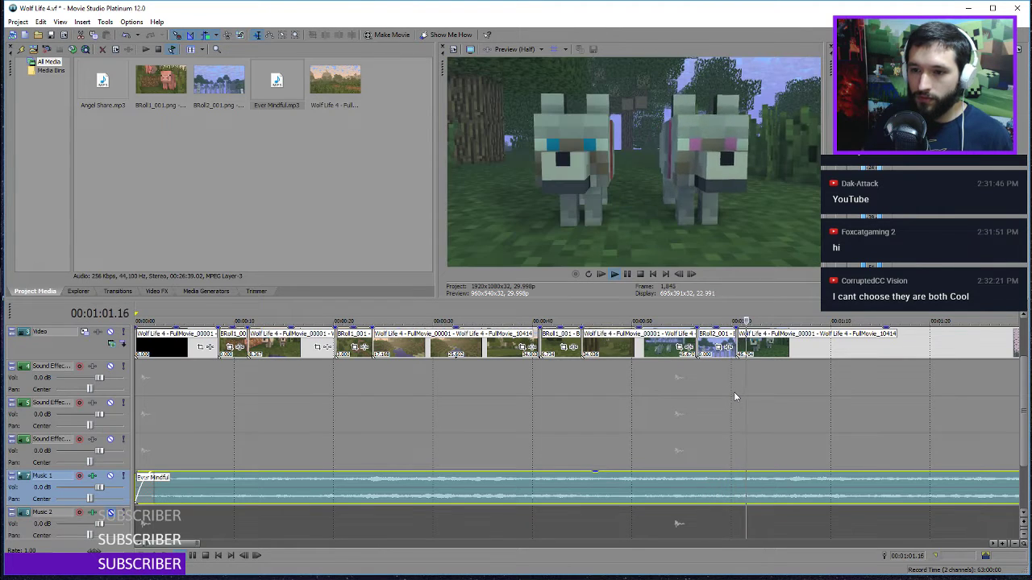
{"action": "scroll", "coordinate": [734, 392], "scroll_direction": "down", "scroll_amount": 3}
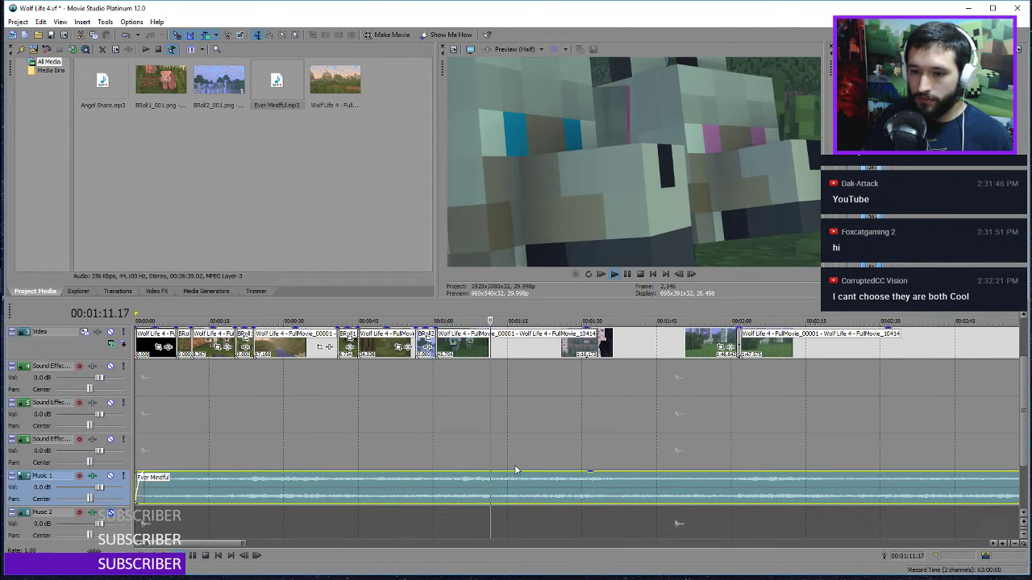
{"action": "scroll", "coordinate": [467, 468], "scroll_direction": "down", "scroll_amount": 5}
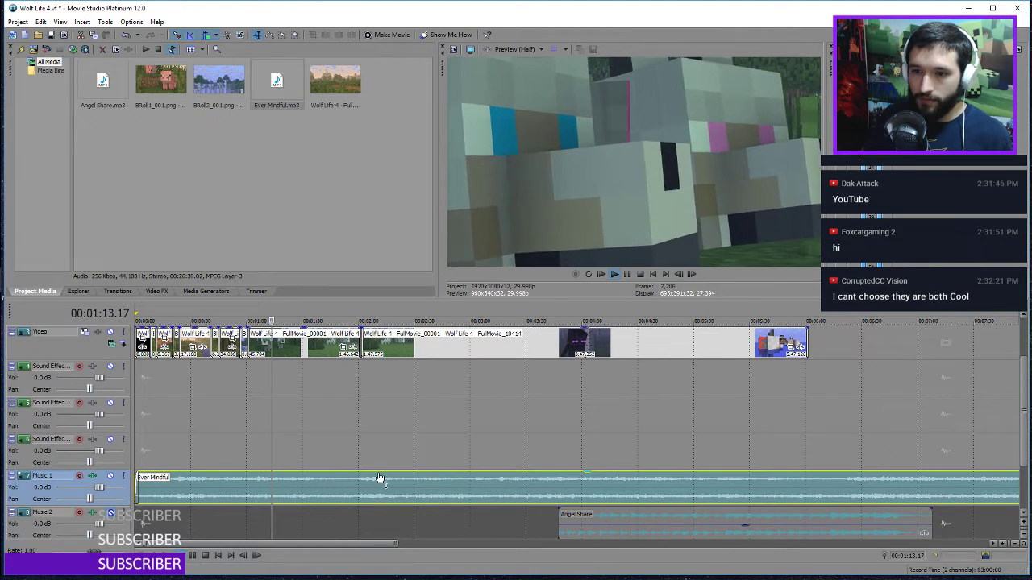
{"action": "key", "text": "space"}
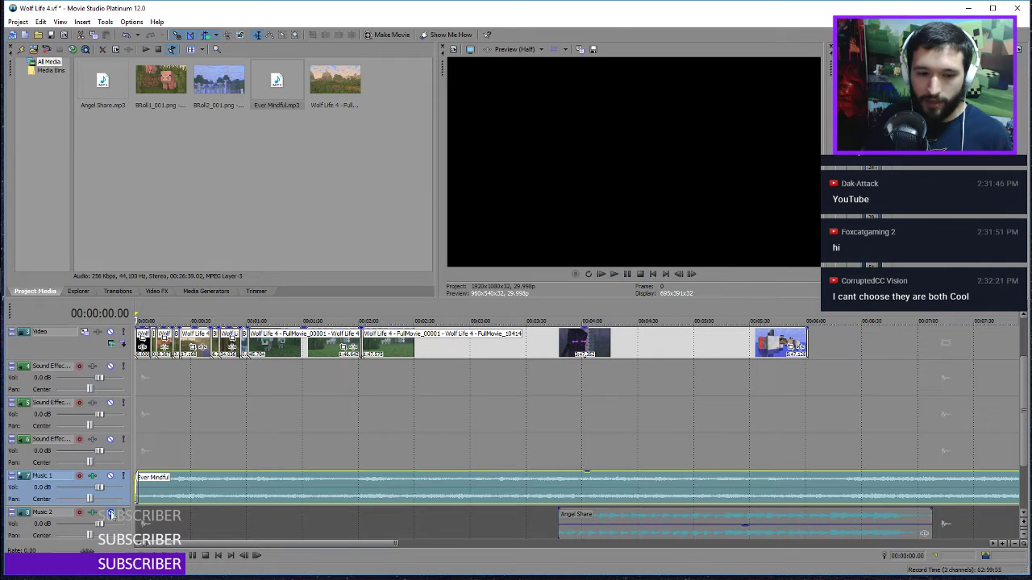
Delete the Angel Share clip from the Music 2 track and lower the volume of the Ever Mindful clip
{"action": "left_click", "coordinate": [586, 517]}
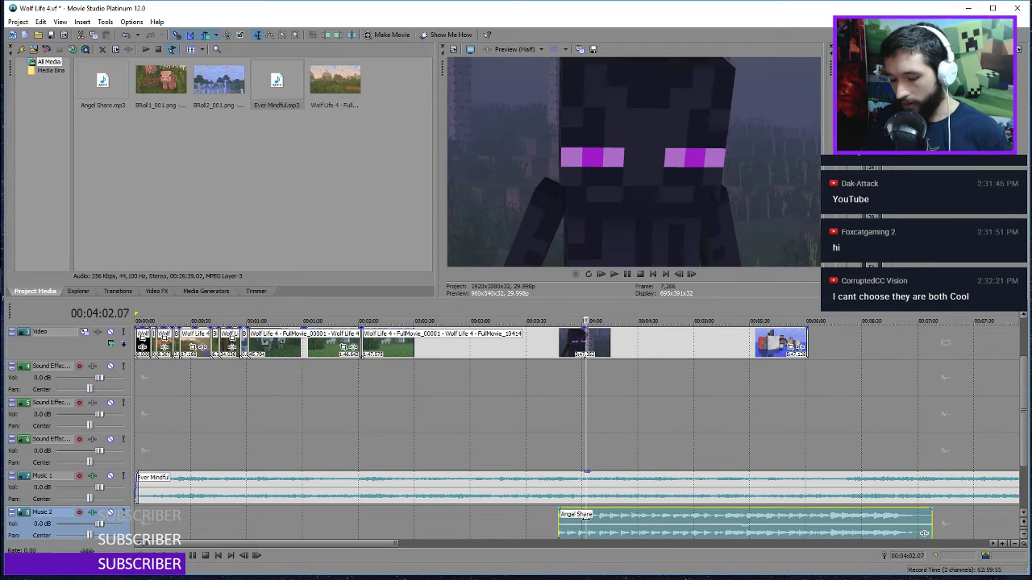
{"action": "key", "text": "Delete"}
{"action": "left_click_drag", "start_coordinate": [453, 474], "coordinate": [454, 481]}
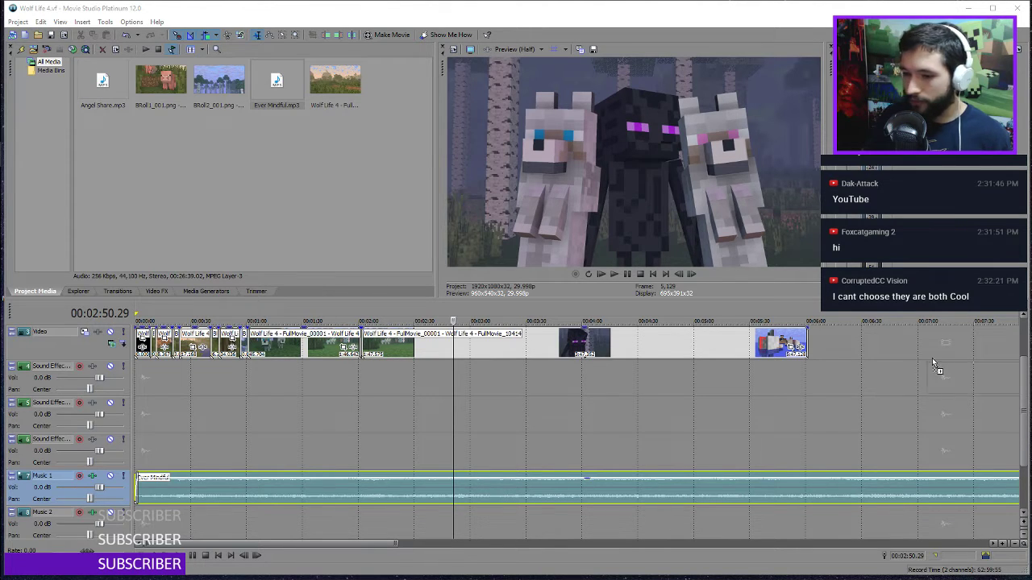
Add the ES_Eerie Atmospheres 2 and 7 audio files to the Music 2 track and briefly play the first one
{"action": "left_click_drag", "start_coordinate": [932, 363], "coordinate": [776, 525]}
{"action": "left_click", "coordinate": [725, 496]}
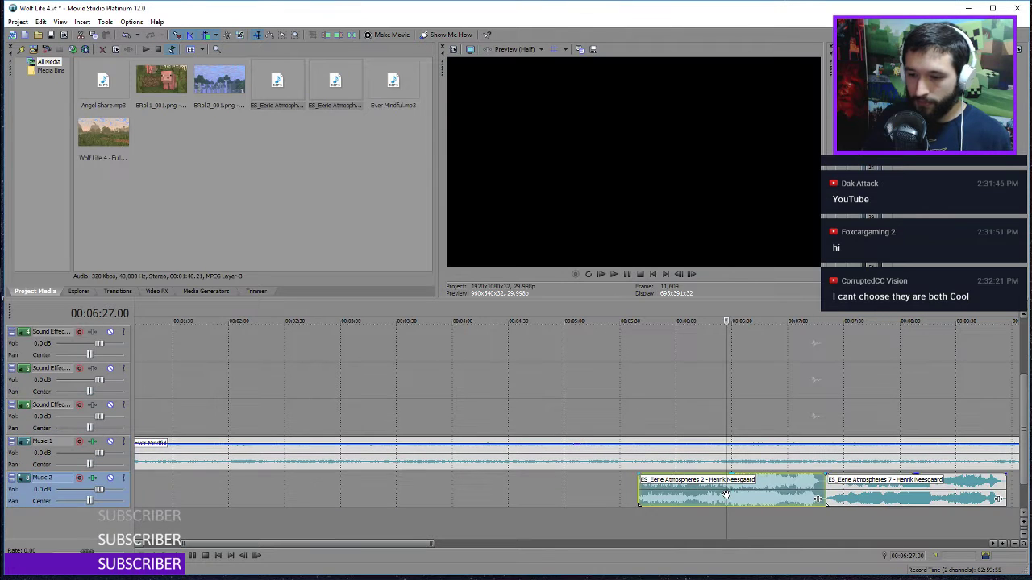
{"action": "left_click", "coordinate": [641, 489]}
{"action": "key", "text": "space"}
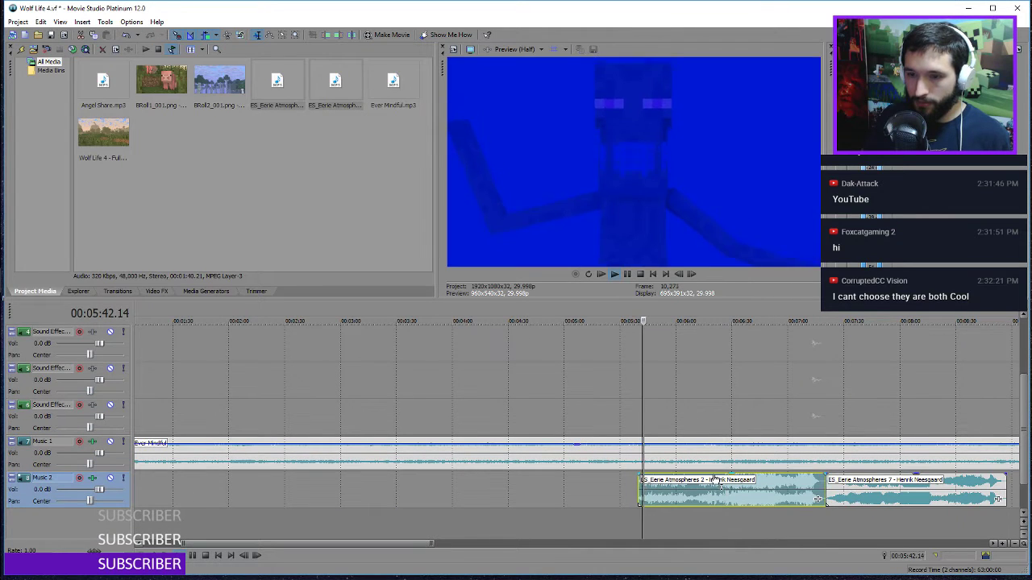
{"action": "key", "text": "space"}
{"action": "scroll", "coordinate": [607, 473], "scroll_direction": "down", "scroll_amount": 5}
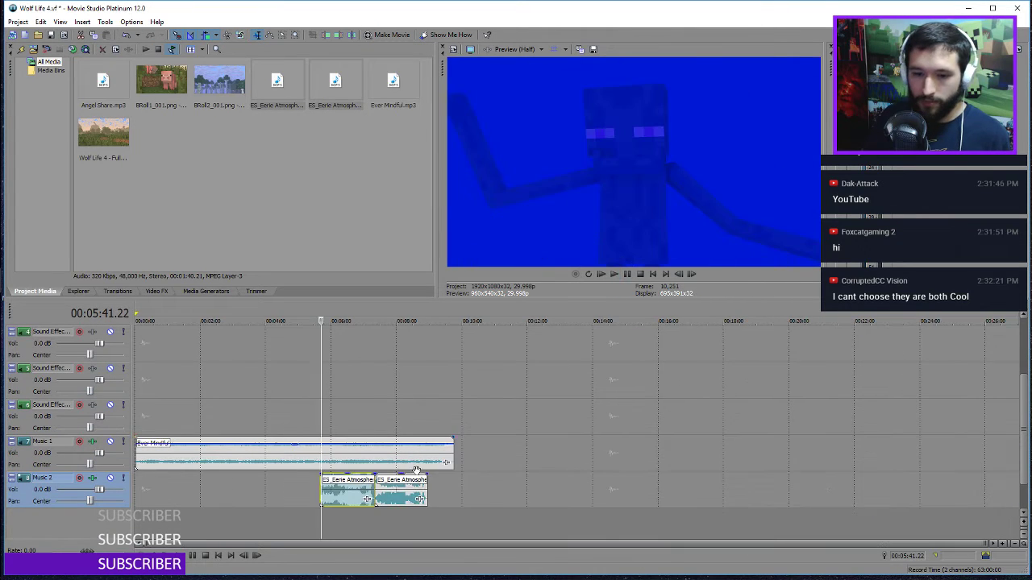
Move both Eerie Atmospheres clips earlier on the Music 2 track so that the first one starts at 00:01:37.18
{"action": "left_click", "coordinate": [188, 459]}
{"action": "scroll", "coordinate": [279, 460], "scroll_direction": "up", "scroll_amount": 2}
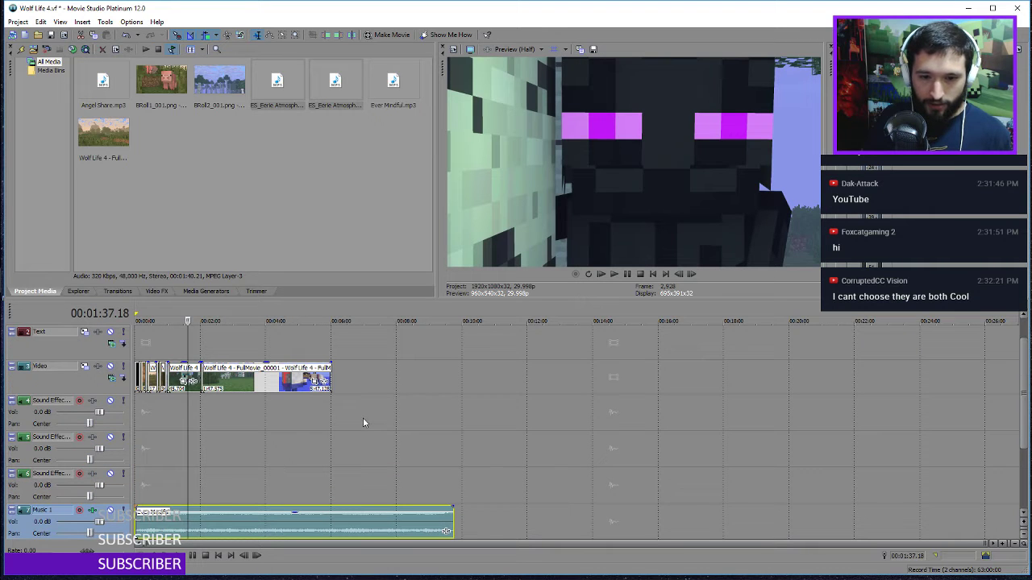
{"action": "scroll", "coordinate": [363, 422], "scroll_direction": "down", "scroll_amount": 1}
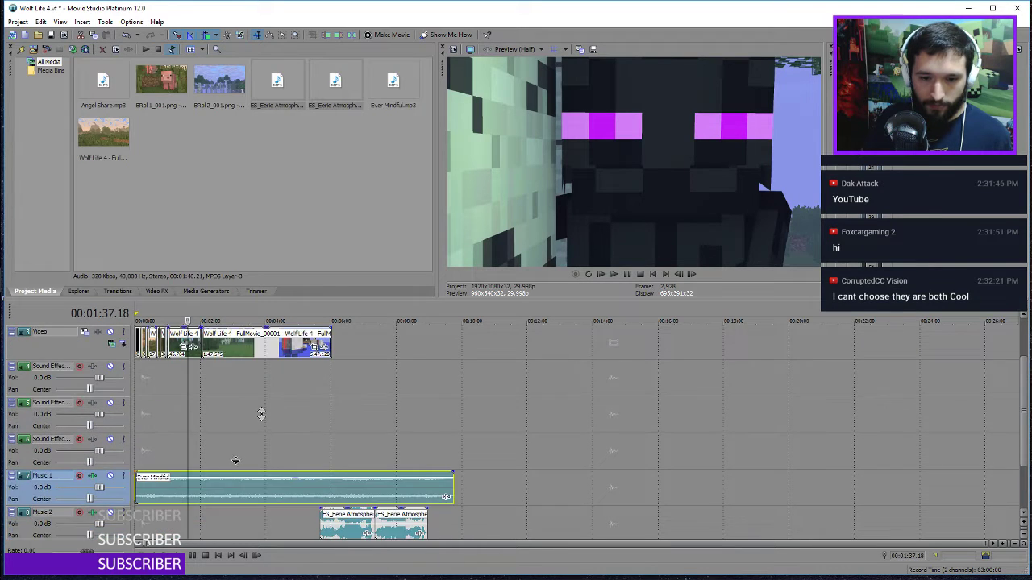
{"action": "scroll", "coordinate": [230, 457], "scroll_direction": "down", "scroll_amount": 1}
{"action": "scroll", "coordinate": [234, 436], "scroll_direction": "up", "scroll_amount": 2}
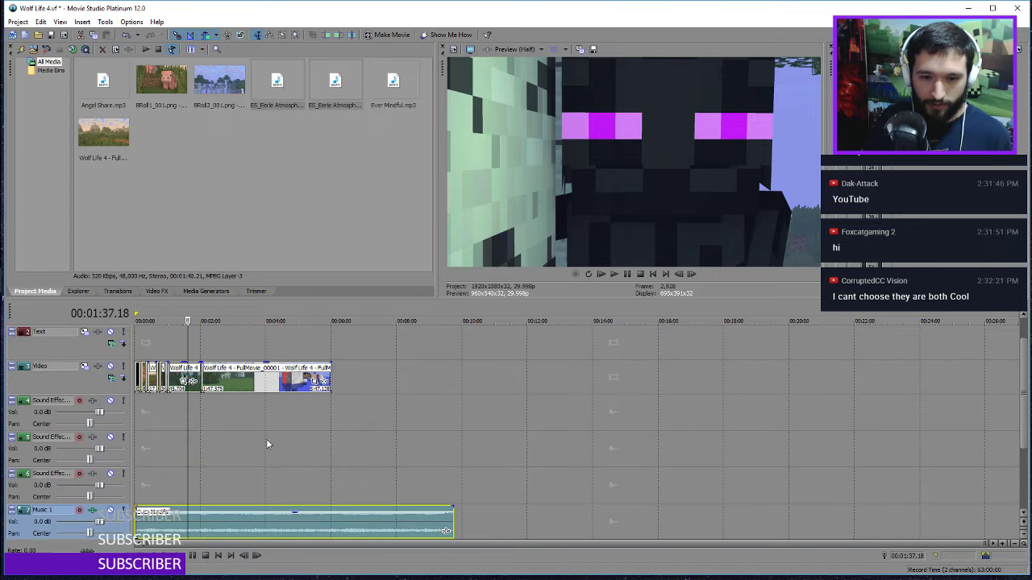
{"action": "scroll", "coordinate": [269, 425], "scroll_direction": "down", "scroll_amount": 1}
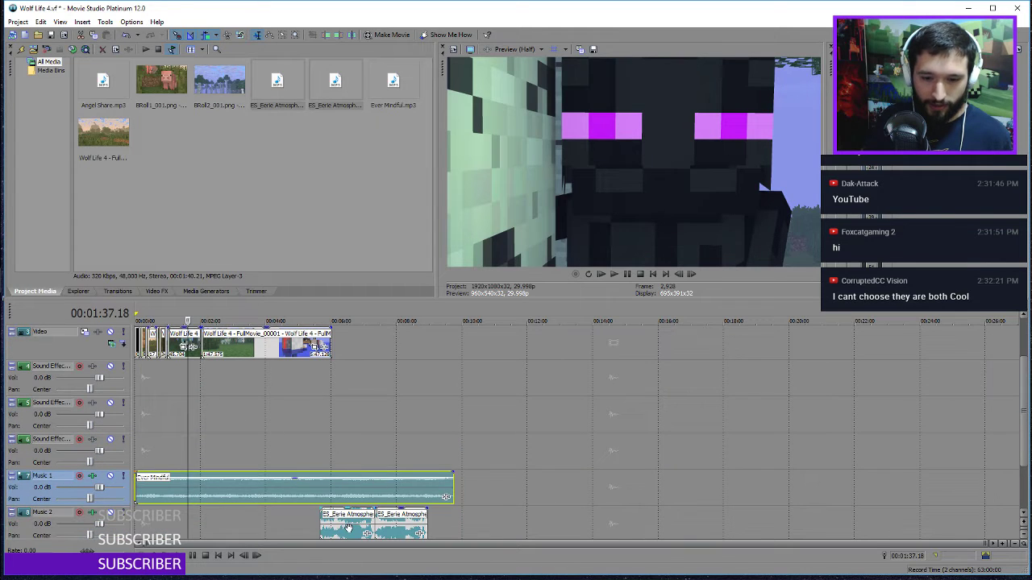
{"action": "left_click_drag", "start_coordinate": [348, 528], "coordinate": [215, 528]}
Split Ever Mindful at 00:01:04.23, where the two wolves stand facing the camera, and move its second part to about 00:03:11
{"action": "left_click", "coordinate": [167, 488]}
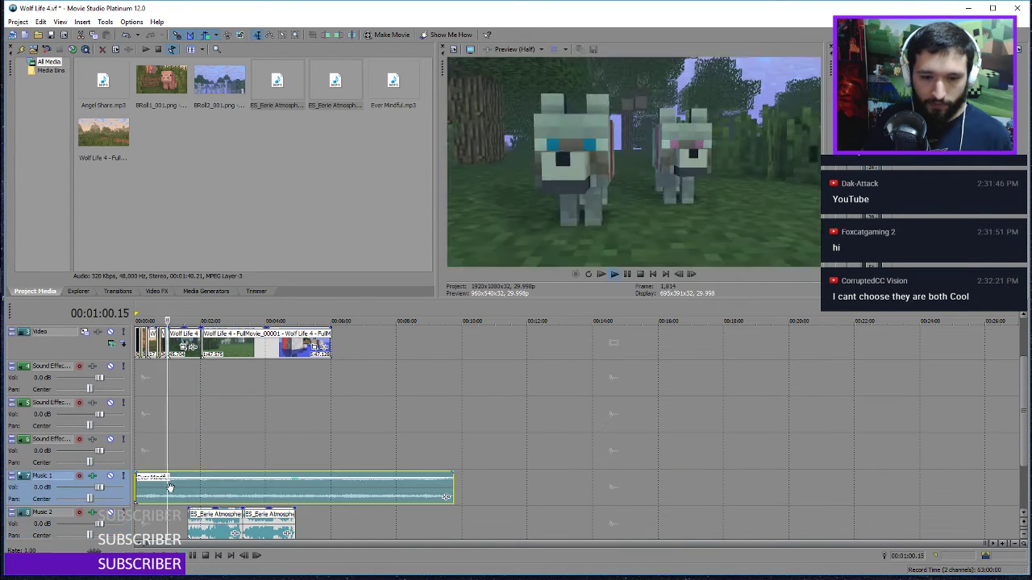
{"action": "scroll", "coordinate": [210, 486], "scroll_direction": "up", "scroll_amount": 3}
{"action": "scroll", "coordinate": [363, 481], "scroll_direction": "up", "scroll_amount": 3}
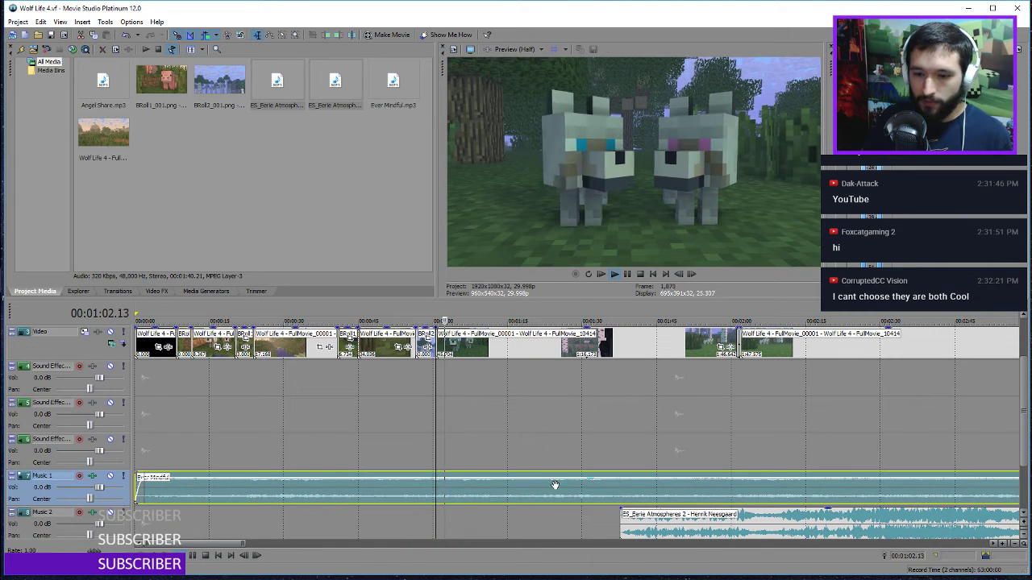
{"action": "key", "text": "space"}
{"action": "left_click", "coordinate": [456, 490]}
{"action": "key", "text": "s"}
{"action": "scroll", "coordinate": [454, 493], "scroll_direction": "down", "scroll_amount": 1}
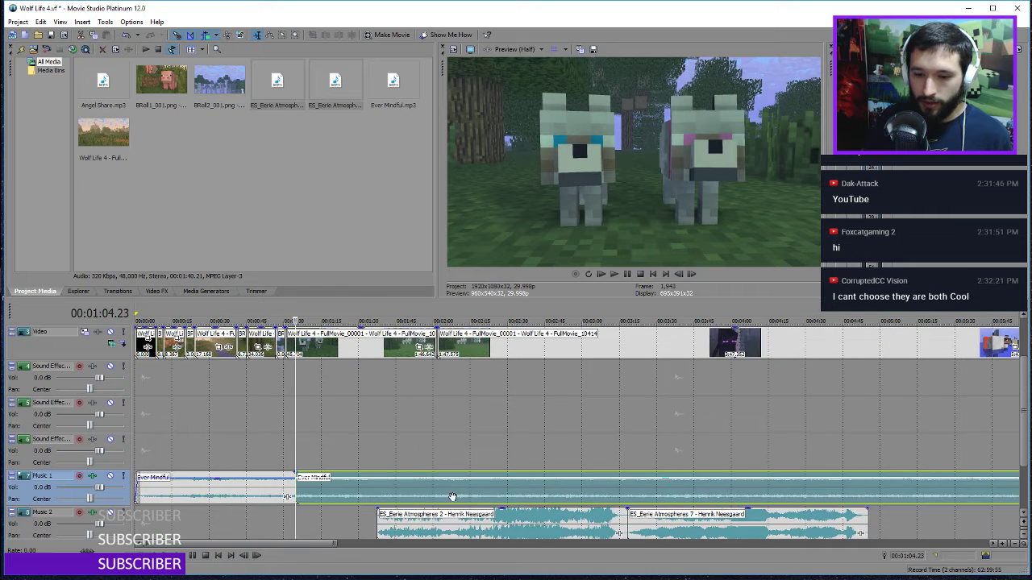
{"action": "left_click_drag", "start_coordinate": [452, 498], "coordinate": [764, 497]}
Move Eerie Atmospheres 2 into the gap on Music 1, shift Eerie Atmospheres 7 to about 00:03:07 on Music 2, and save the project
{"action": "left_click", "coordinate": [609, 524]}
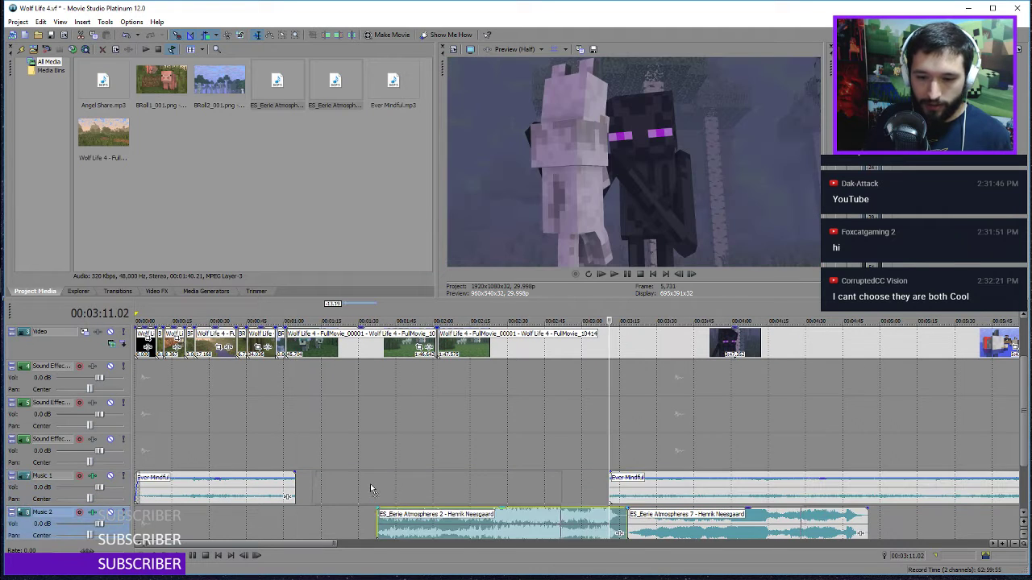
{"action": "left_click_drag", "start_coordinate": [371, 489], "coordinate": [370, 489]}
{"action": "left_click_drag", "start_coordinate": [602, 523], "coordinate": [643, 527]}
{"action": "key", "text": "ctrl+s"}
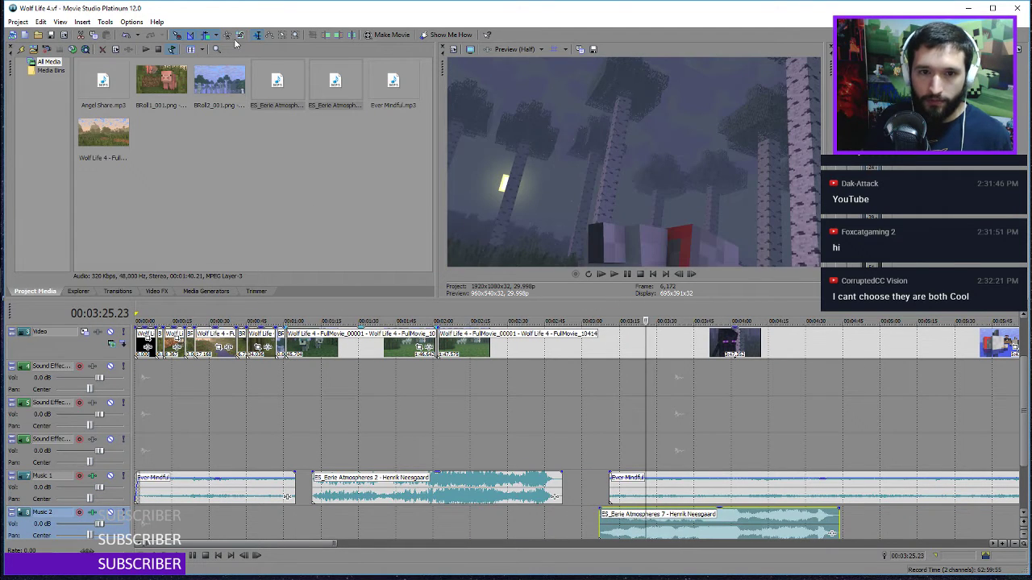
Shorten Ever Mindful's first part to the start of the BRoll2 shot, crossfade Eerie Atmospheres 2 over its end, and play the transition
{"action": "left_click", "coordinate": [316, 435]}
{"action": "scroll", "coordinate": [316, 435], "scroll_direction": "up", "scroll_amount": 3}
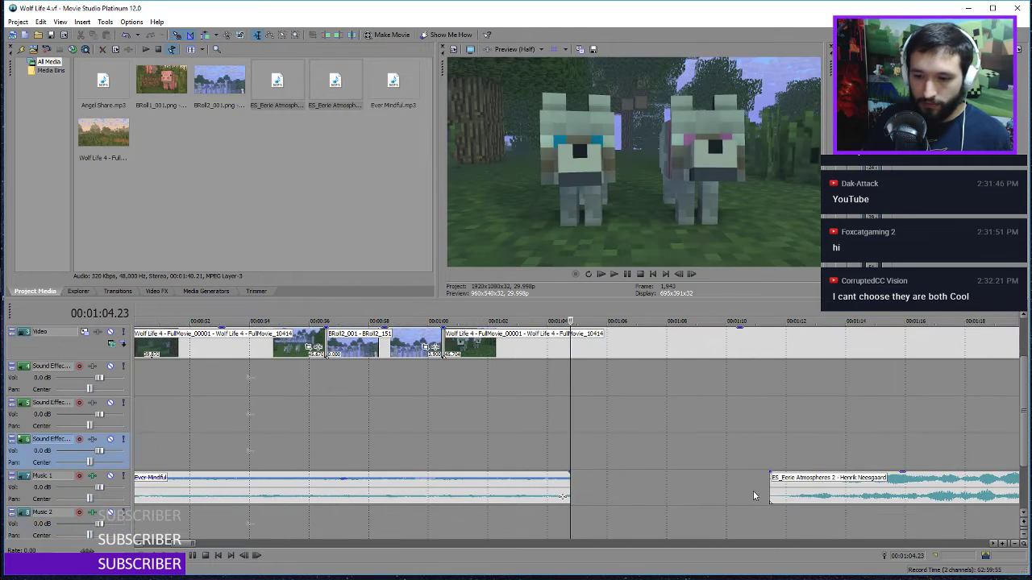
{"action": "left_click_drag", "start_coordinate": [825, 499], "coordinate": [325, 491]}
{"action": "left_click_drag", "start_coordinate": [594, 491], "coordinate": [336, 491]}
{"action": "left_click", "coordinate": [252, 440]}
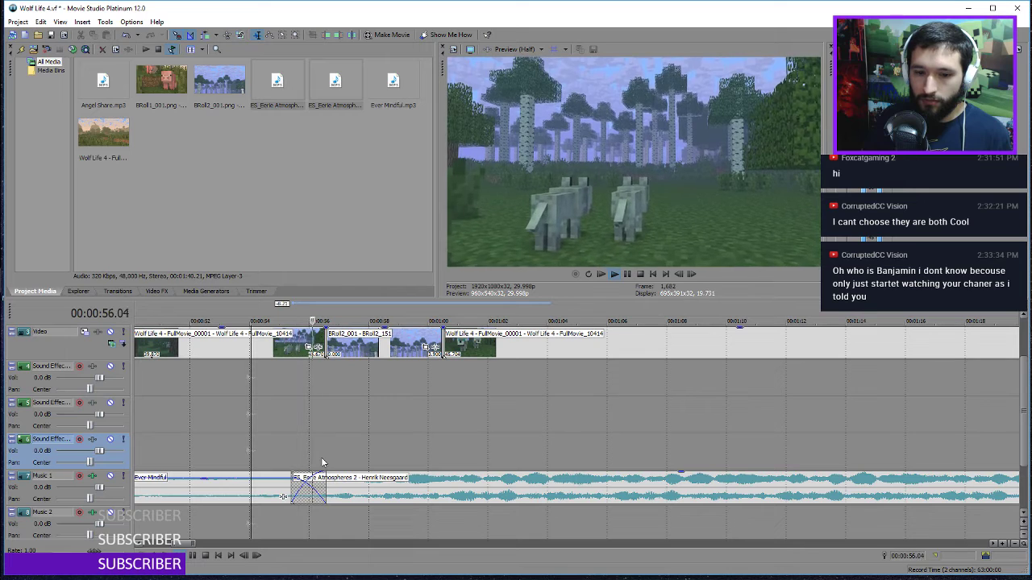
{"action": "key", "text": "space"}
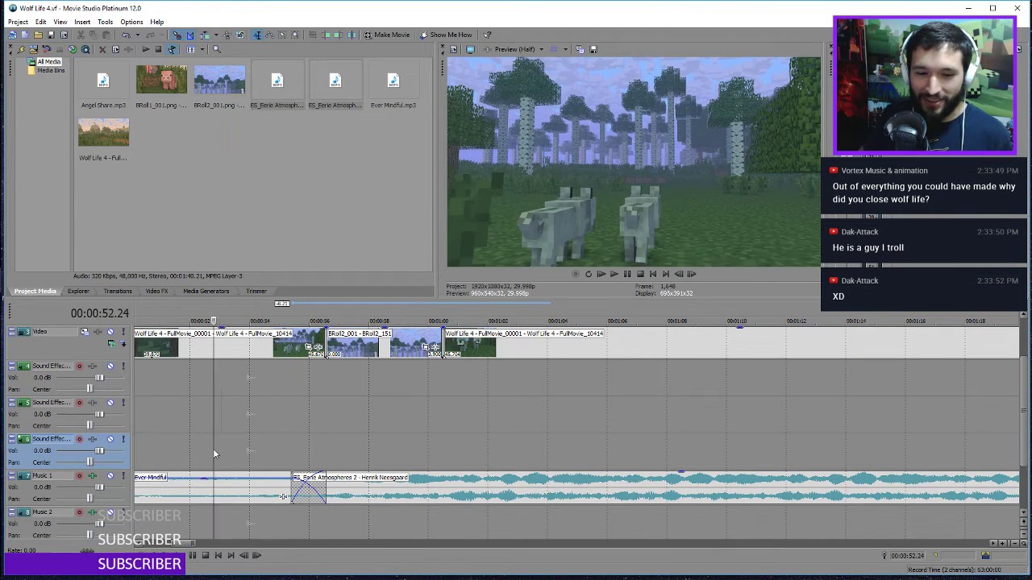
Move Eerie Atmospheres 2 earlier to about 00:00:54.5 on Music 1 to lengthen its crossfade with Ever Mindful, and play the transition
{"action": "scroll", "coordinate": [419, 451], "scroll_direction": "up", "scroll_amount": 2}
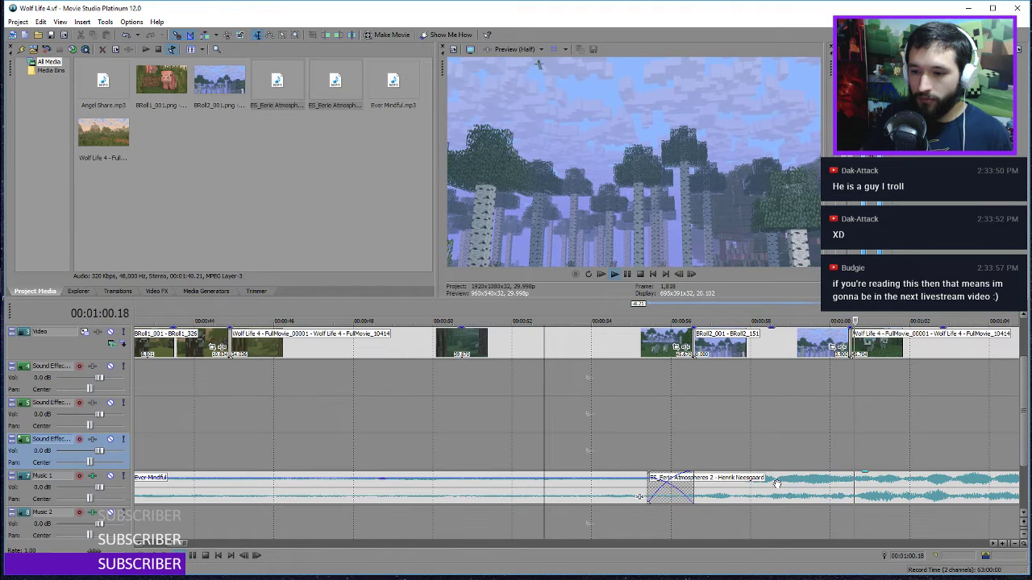
{"action": "scroll", "coordinate": [742, 483], "scroll_direction": "down", "scroll_amount": 5}
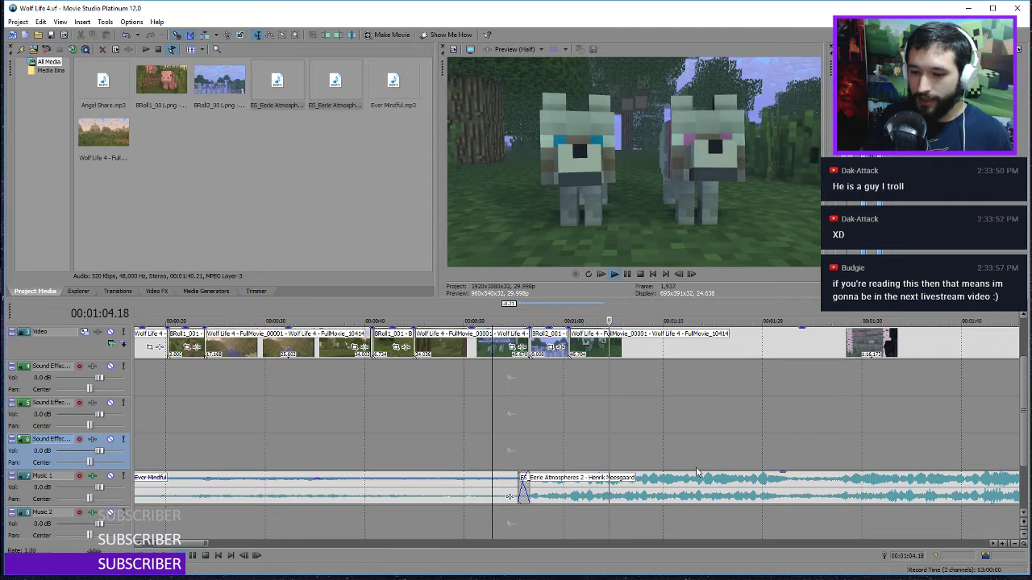
{"action": "scroll", "coordinate": [697, 475], "scroll_direction": "down", "scroll_amount": 2}
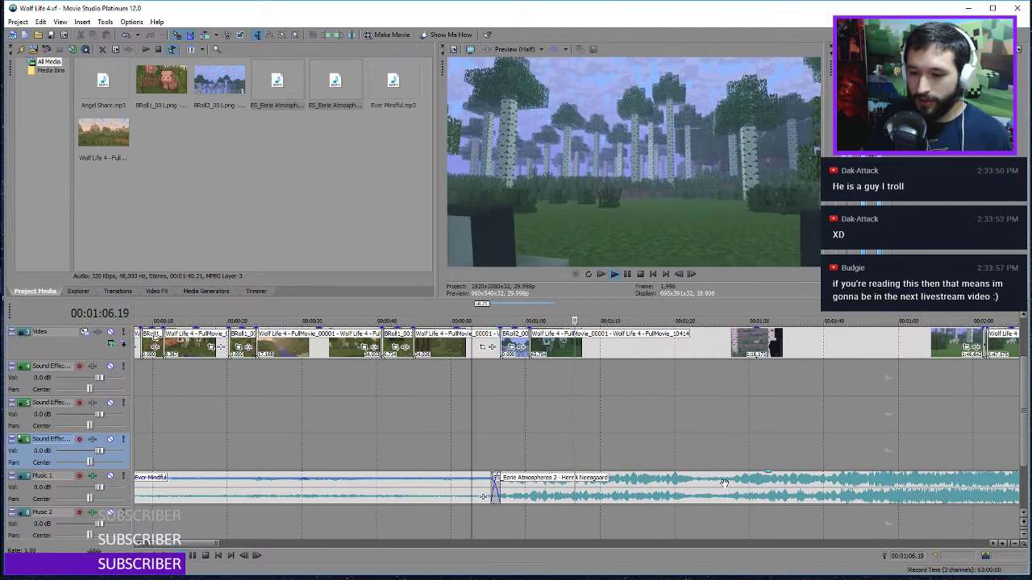
{"action": "left_click", "coordinate": [724, 483]}
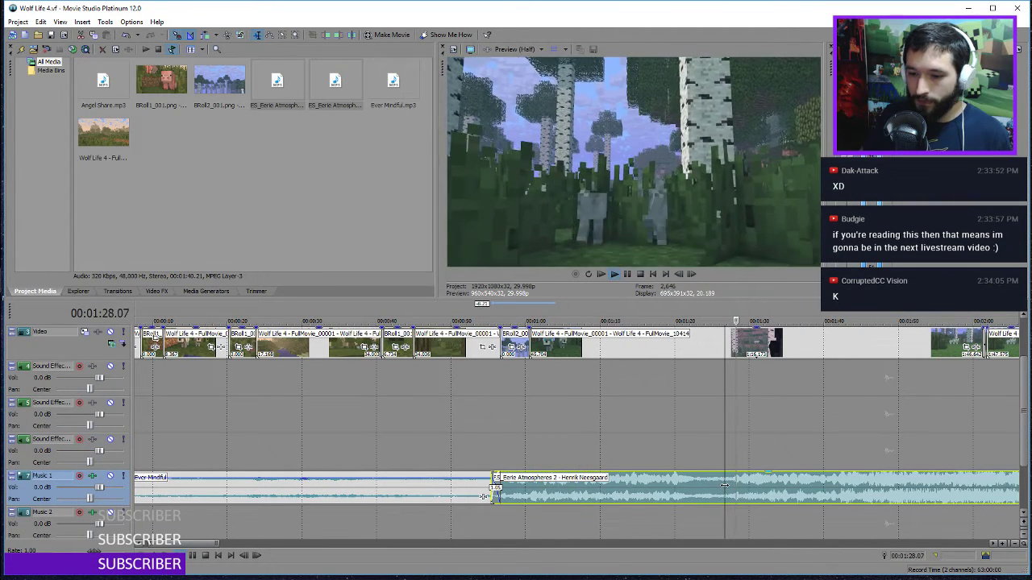
{"action": "key", "text": "space"}
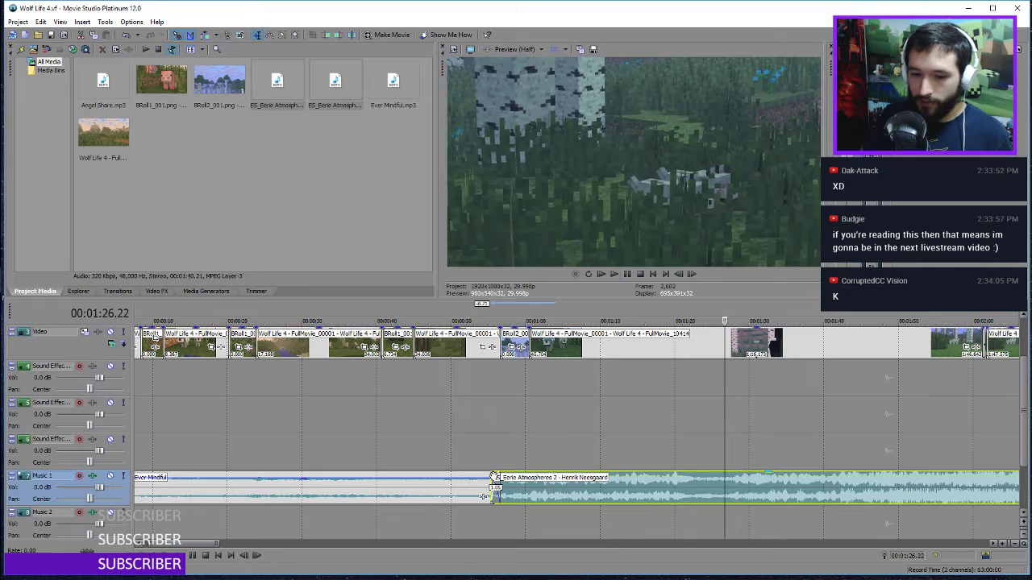
{"action": "left_click_drag", "start_coordinate": [494, 478], "coordinate": [539, 486]}
{"action": "left_click", "coordinate": [474, 450]}
{"action": "key", "text": "space"}
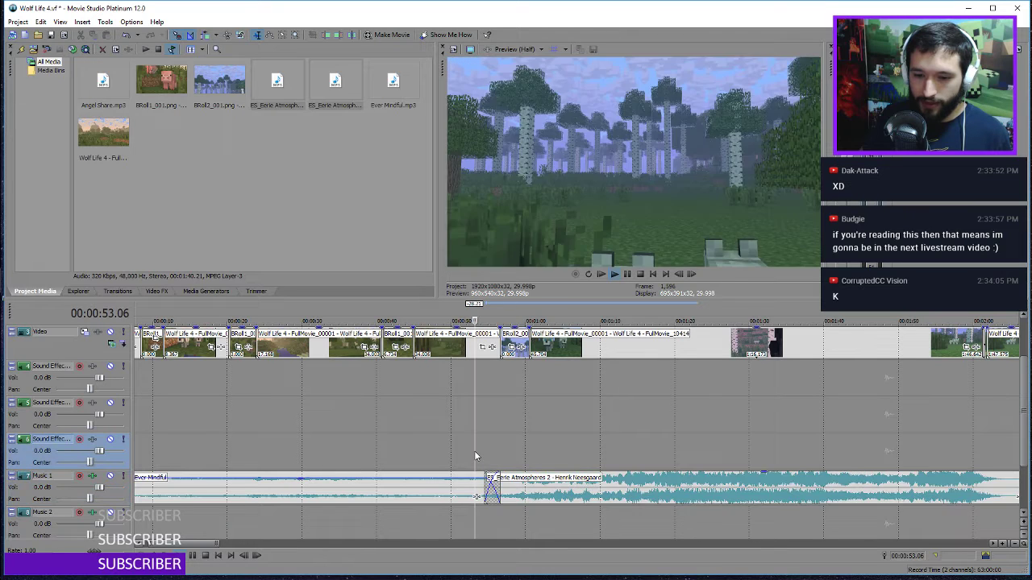
{"action": "scroll", "coordinate": [474, 451], "scroll_direction": "up", "scroll_amount": 3}
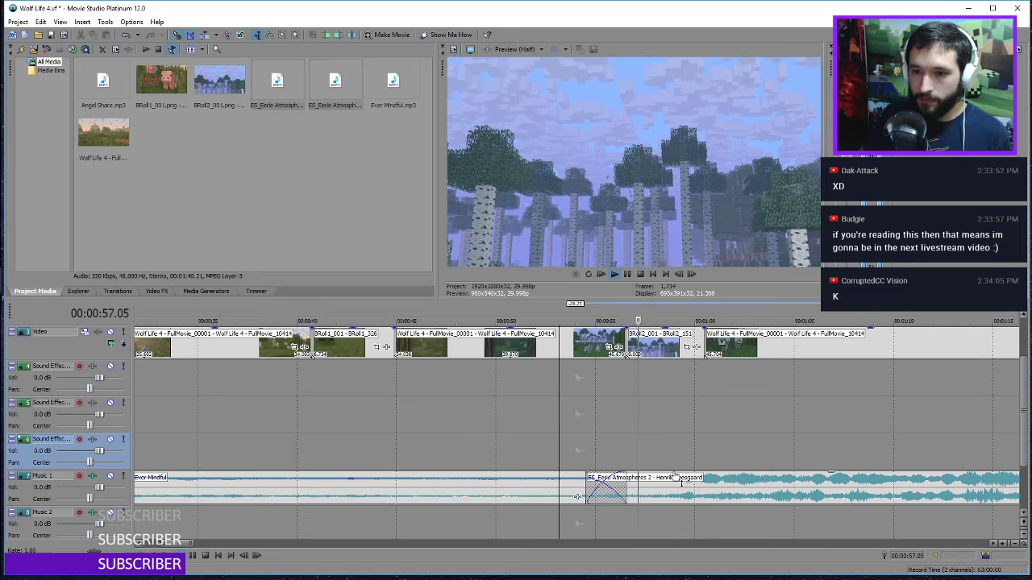
{"action": "key", "text": "space"}
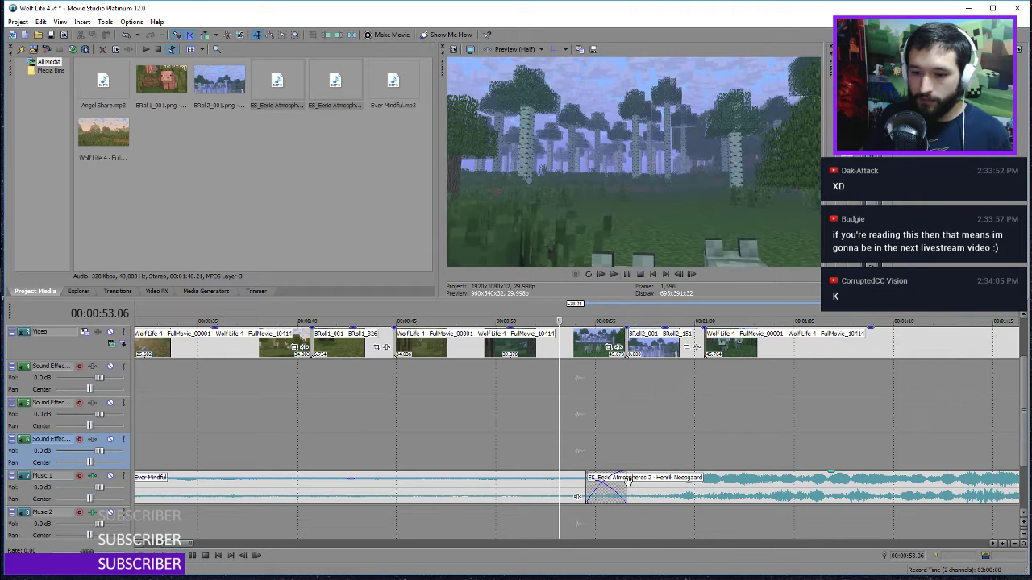
Shorten Ever Mindful's end to about 00:00:54.5, start Eerie Atmospheres 2 at about 00:00:51.5 with a three-second crossfade, and play it
{"action": "left_click_drag", "start_coordinate": [578, 496], "coordinate": [517, 496]}
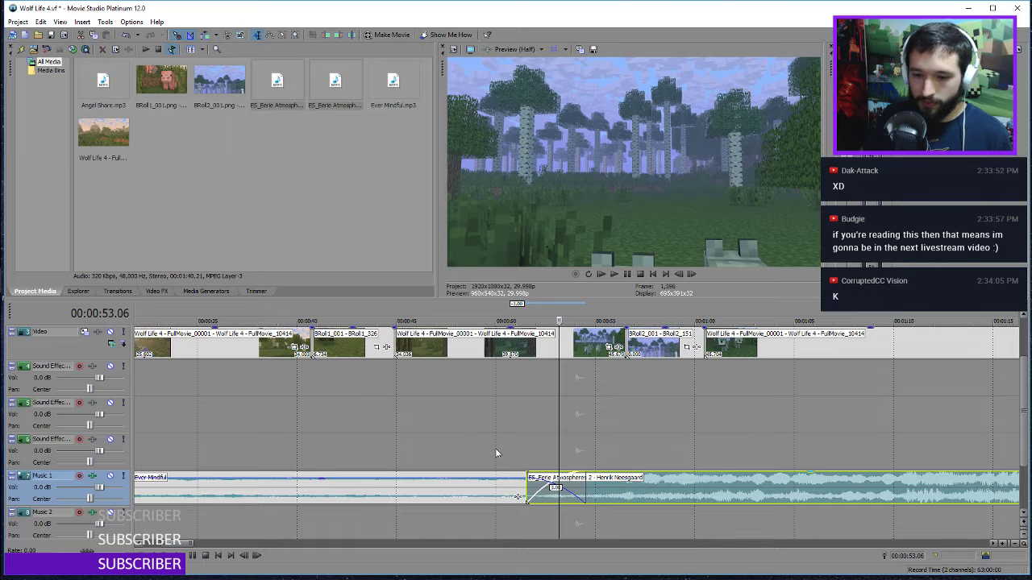
{"action": "left_click", "coordinate": [474, 415]}
{"action": "key", "text": "space"}
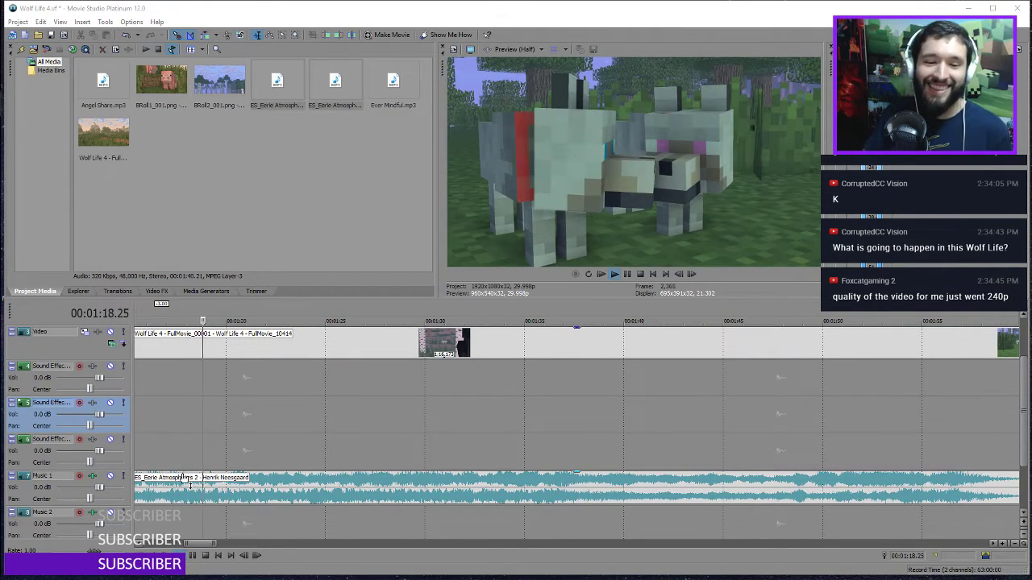
Replay the section around 00:01:16 and nudge Eerie Atmospheres 2 about 10 frames earlier on Music 1
{"action": "left_click", "coordinate": [167, 448]}
{"action": "scroll", "coordinate": [472, 476], "scroll_direction": "up", "scroll_amount": 2}
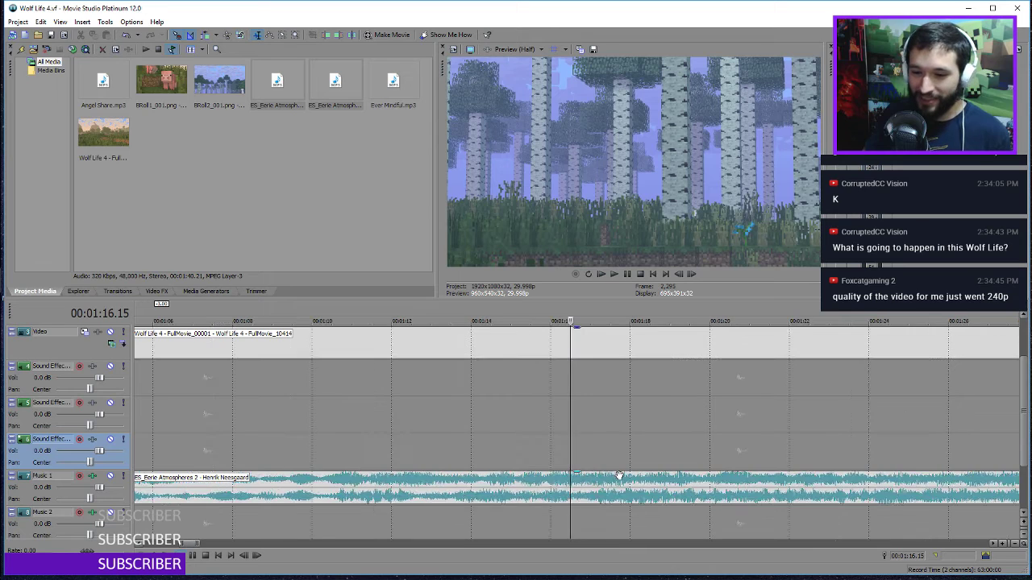
{"action": "key", "text": "space"}
{"action": "scroll", "coordinate": [617, 477], "scroll_direction": "down", "scroll_amount": 3}
{"action": "key", "text": "space"}
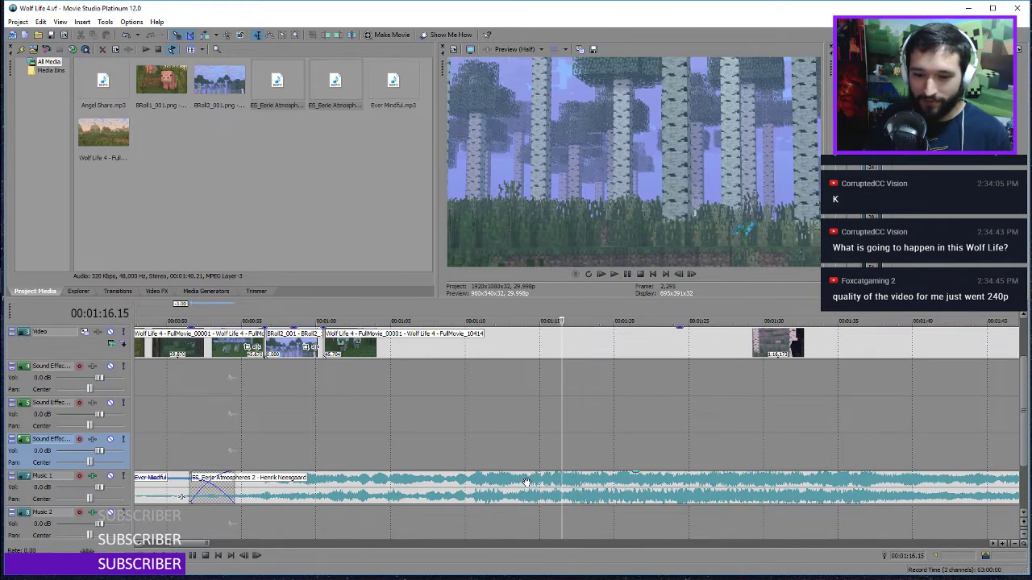
{"action": "left_click", "coordinate": [524, 482]}
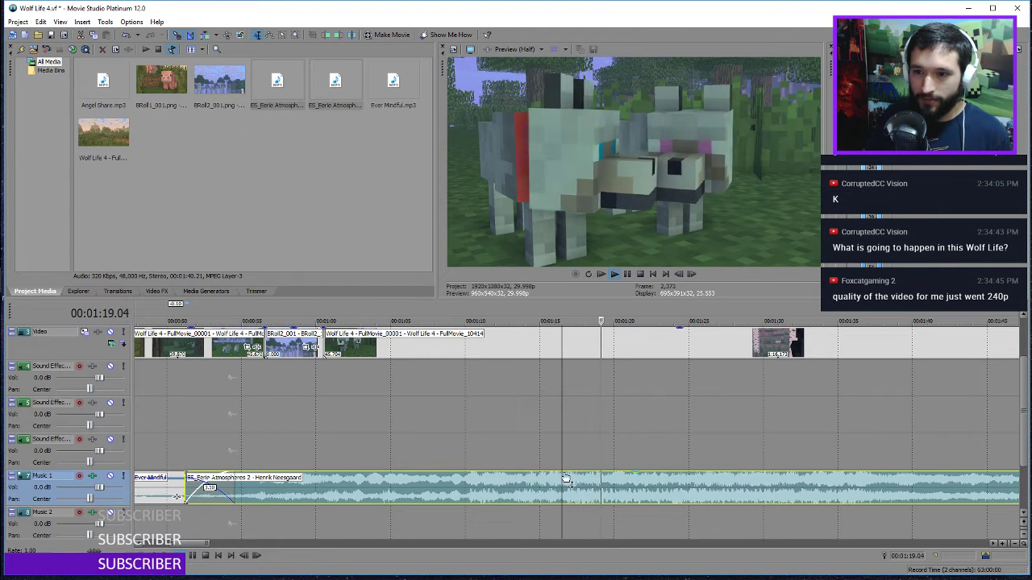
Lower the gain of Eerie Atmospheres 2 and play the crossfade from Ever Mindful to check its level
{"action": "scroll", "coordinate": [597, 469], "scroll_direction": "down", "scroll_amount": 3}
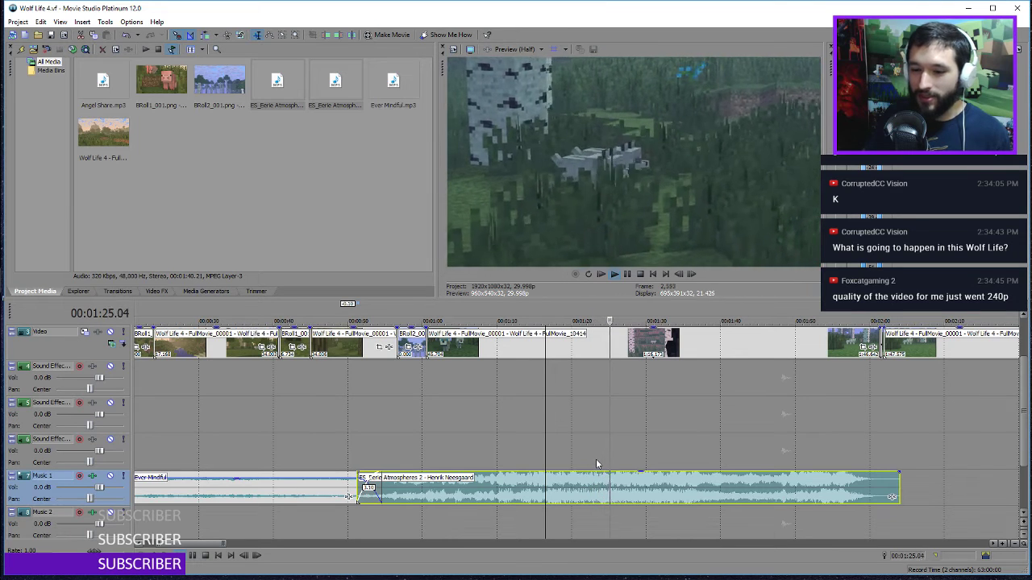
{"action": "key", "text": "space"}
{"action": "left_click_drag", "start_coordinate": [570, 474], "coordinate": [572, 490]}
{"action": "left_click", "coordinate": [334, 428]}
{"action": "key", "text": "space"}
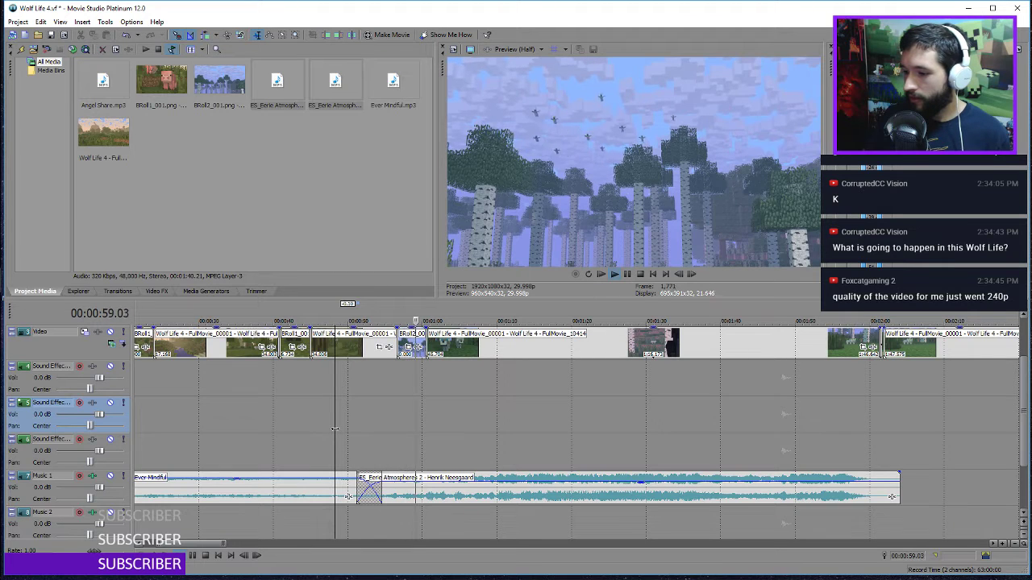
{"action": "key", "text": "space"}
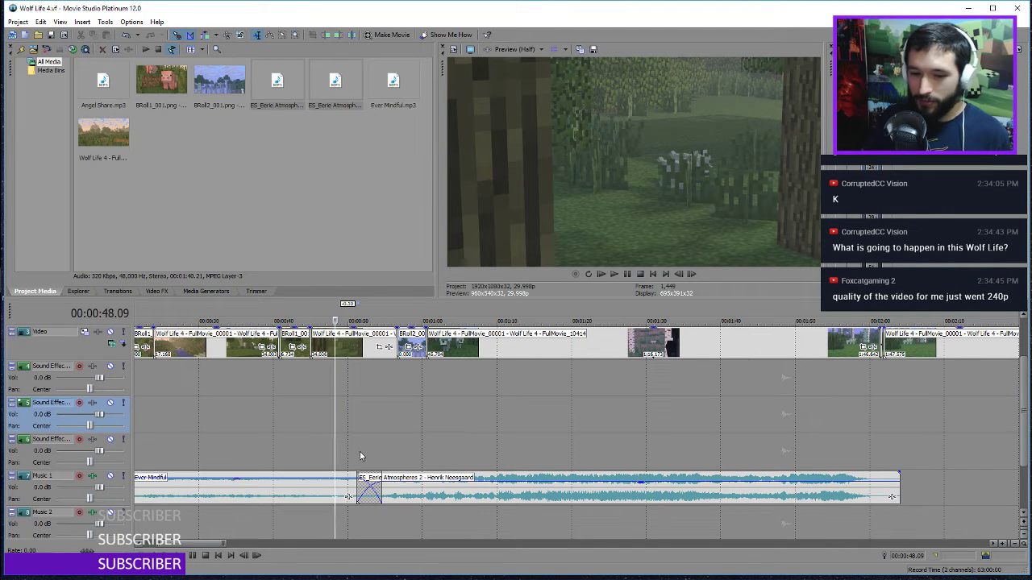
{"action": "left_click", "coordinate": [359, 447]}
{"action": "key", "text": "space"}
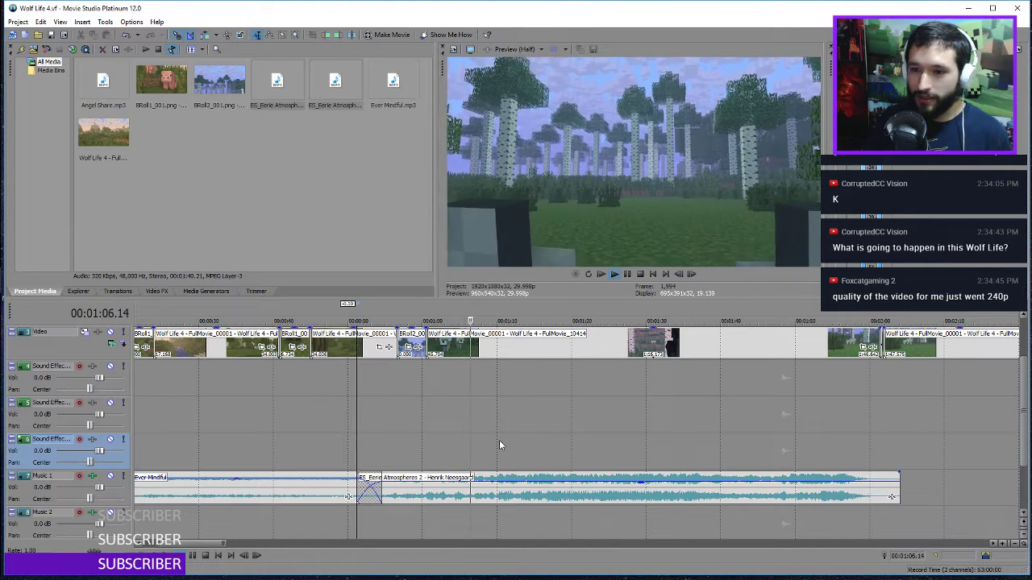
Move Eerie Atmospheres 7 on Music 2 to start where Eerie Atmospheres 2 ends and lower its gain to about -4.5 dB
{"action": "scroll", "coordinate": [545, 466], "scroll_direction": "down", "scroll_amount": 3}
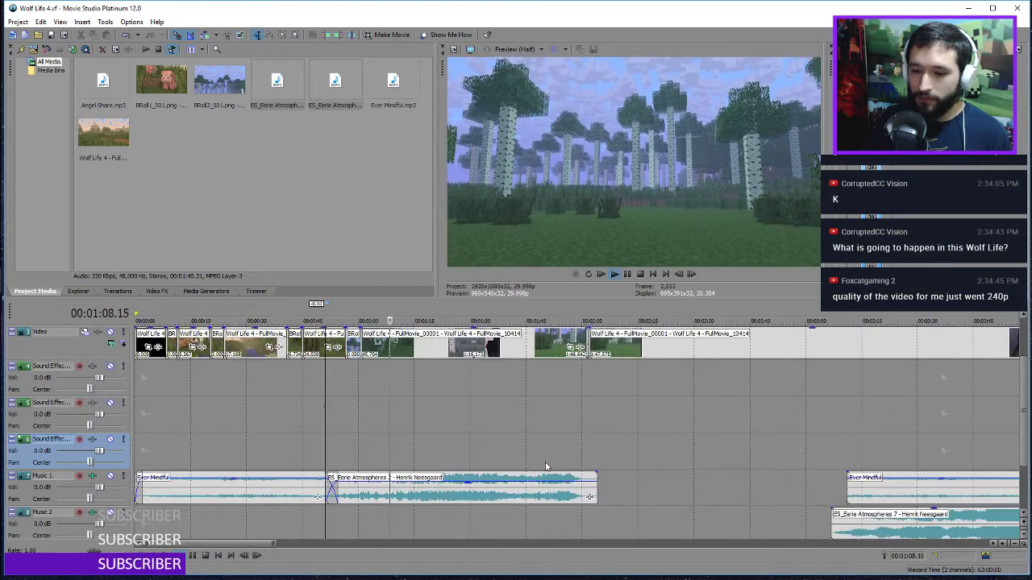
{"action": "left_click_drag", "start_coordinate": [868, 523], "coordinate": [635, 522]}
{"action": "left_click", "coordinate": [594, 534]}
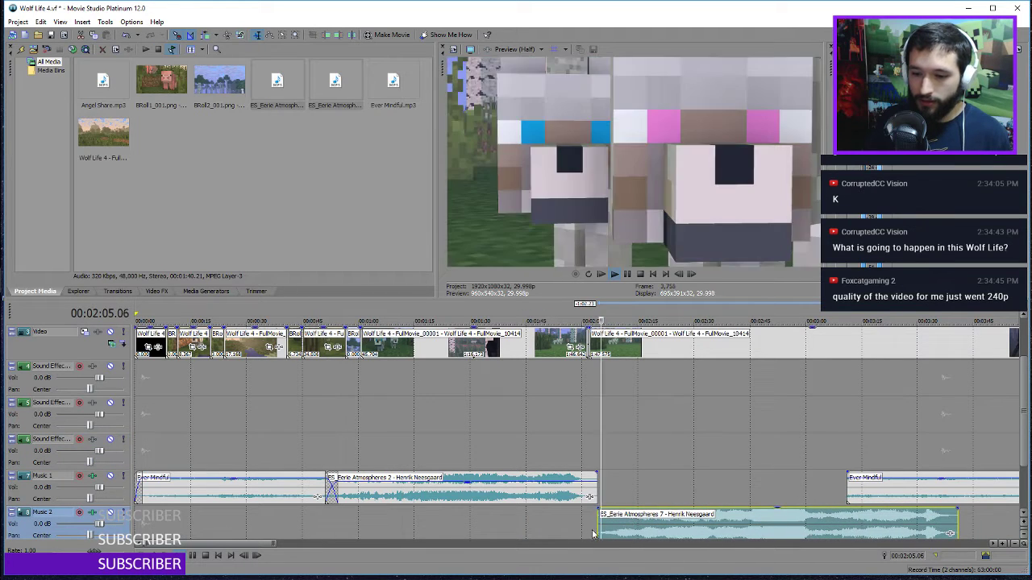
{"action": "left_click", "coordinate": [618, 530]}
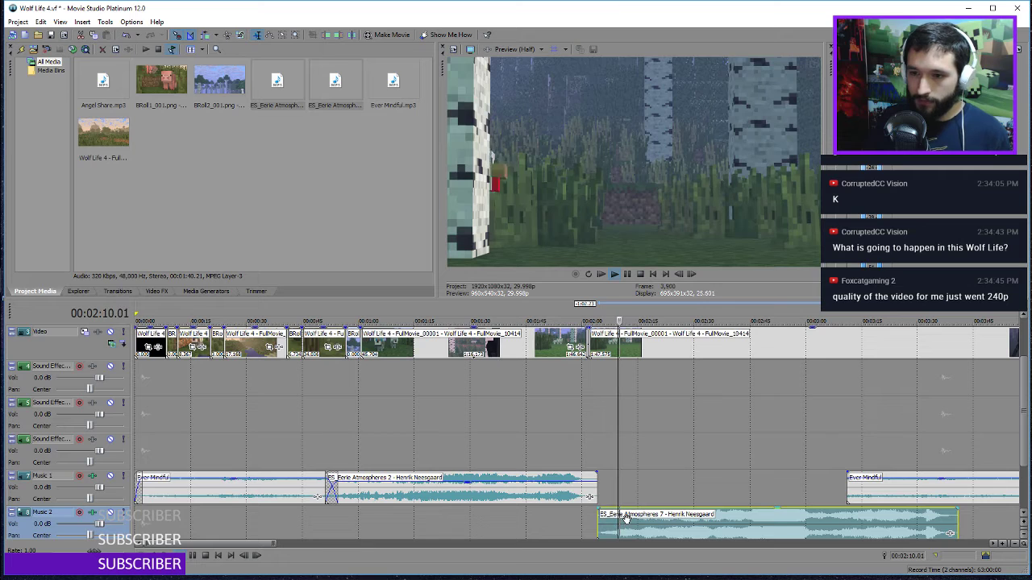
{"action": "left_click", "coordinate": [693, 524]}
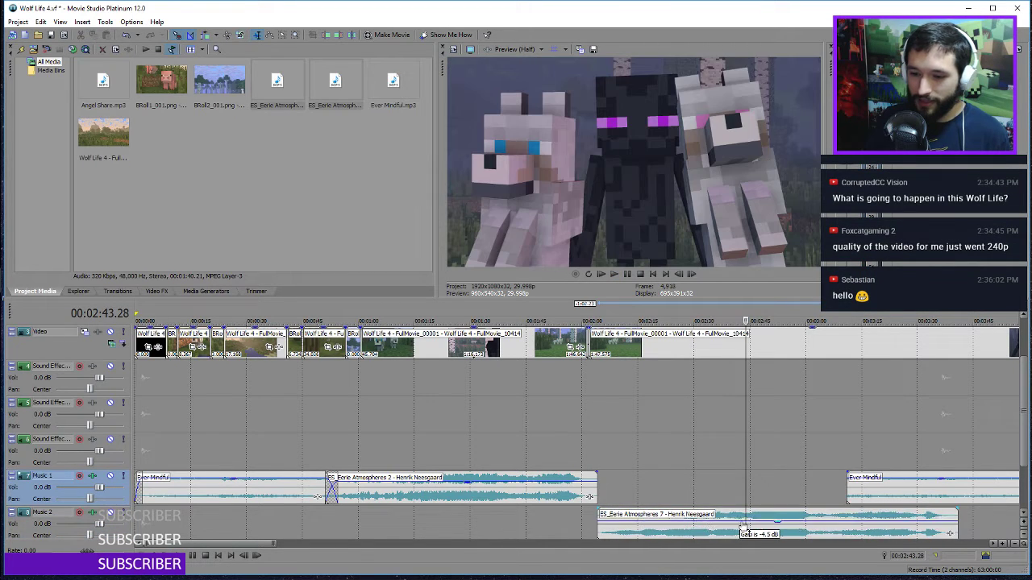
{"action": "left_click", "coordinate": [708, 530]}
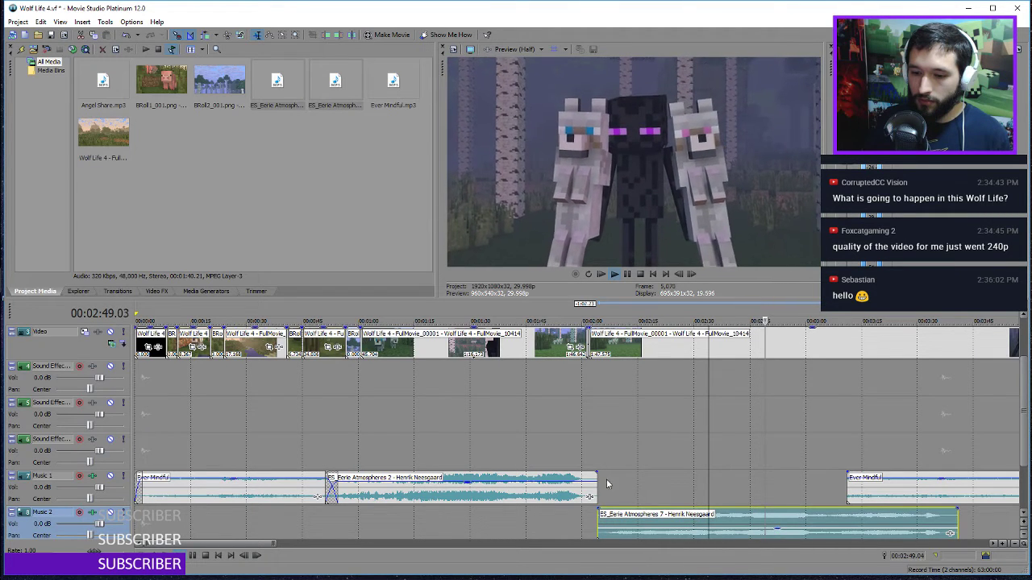
Play the later parts of Eerie Atmospheres 2 and its change to Eerie Atmospheres 7 to check the music against the video
{"action": "left_click", "coordinate": [479, 433]}
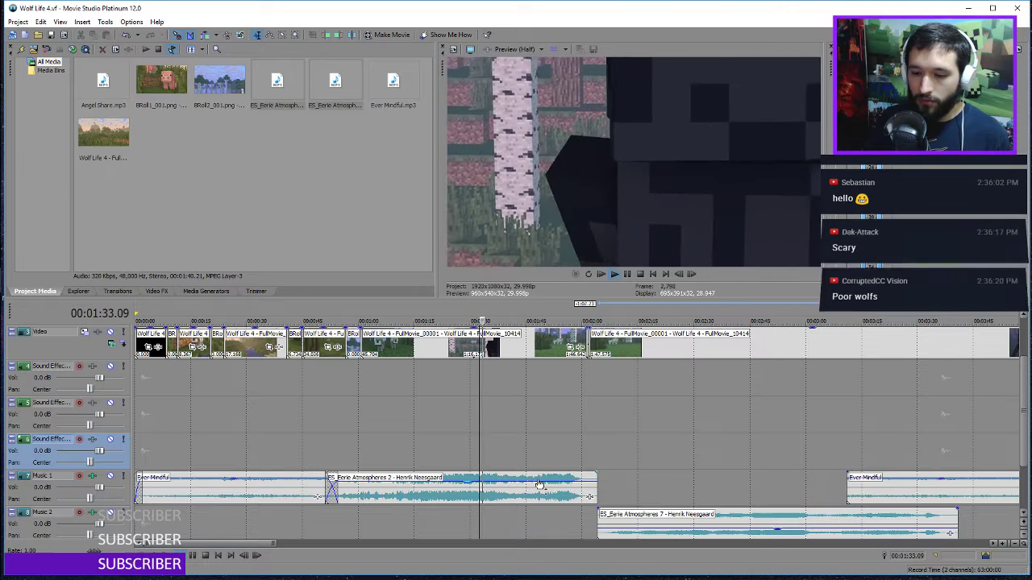
{"action": "left_click", "coordinate": [569, 446]}
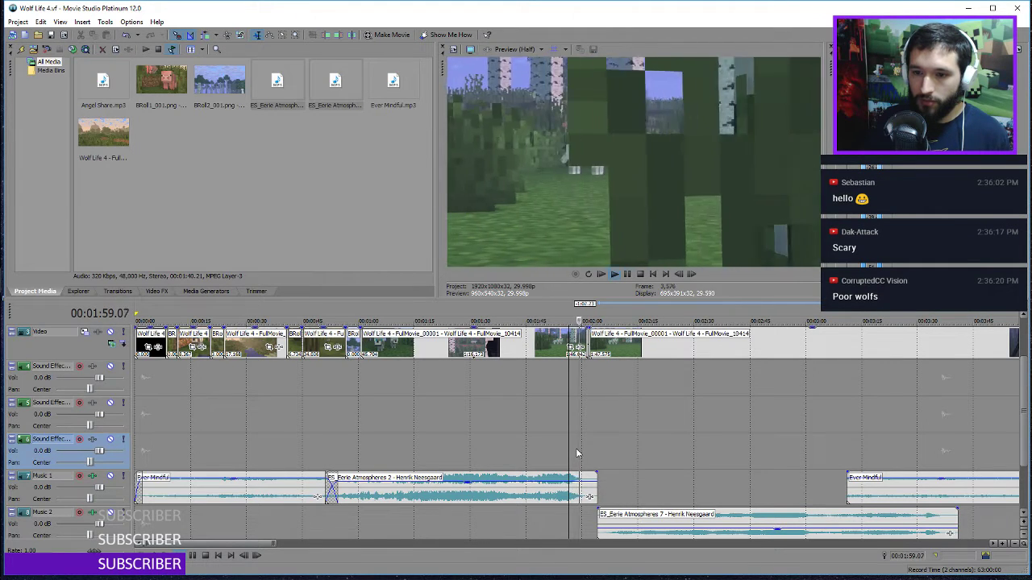
{"action": "scroll", "coordinate": [575, 453], "scroll_direction": "up", "scroll_amount": 5}
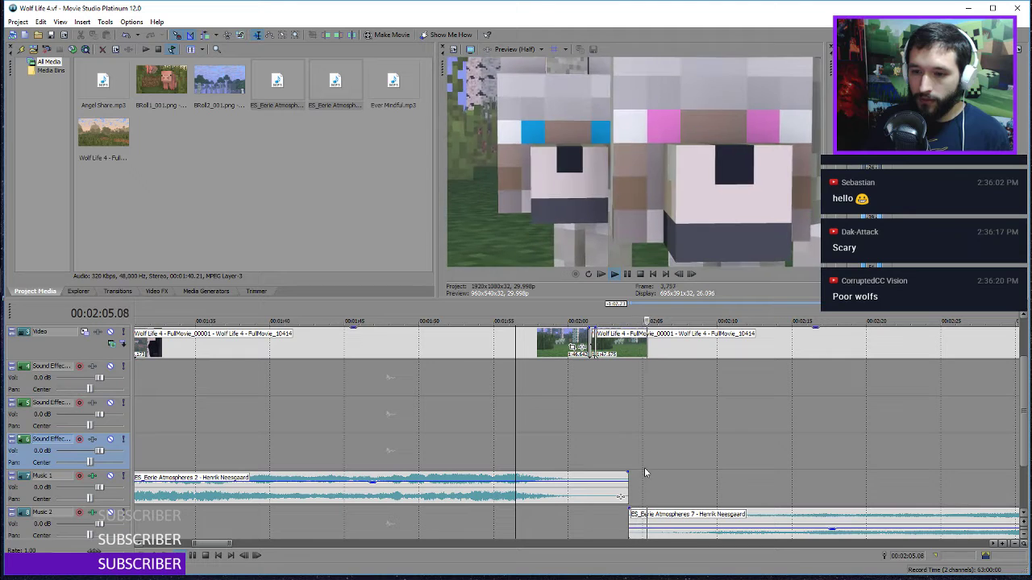
{"action": "scroll", "coordinate": [505, 484], "scroll_direction": "down", "scroll_amount": 3}
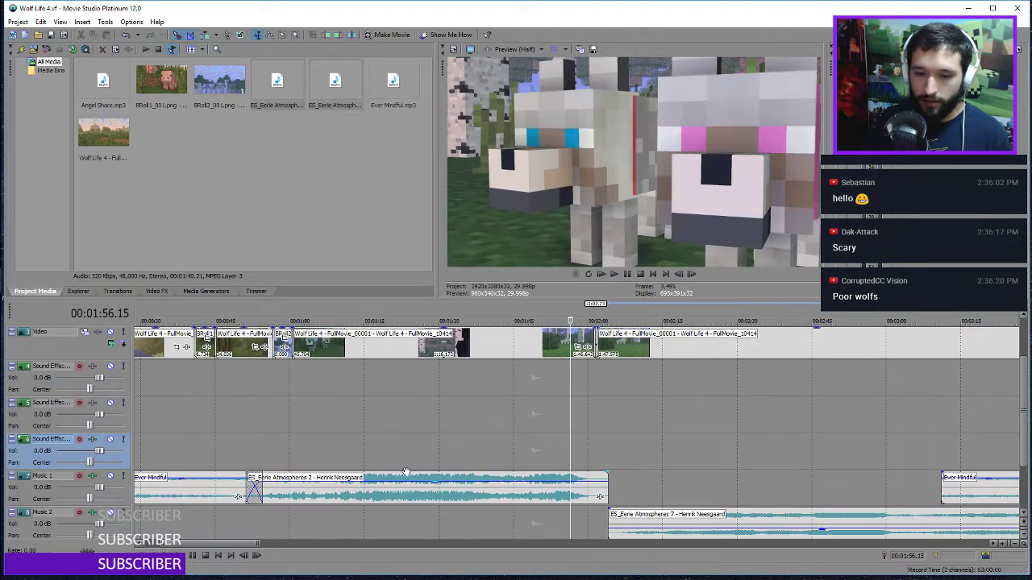
{"action": "left_click", "coordinate": [342, 451]}
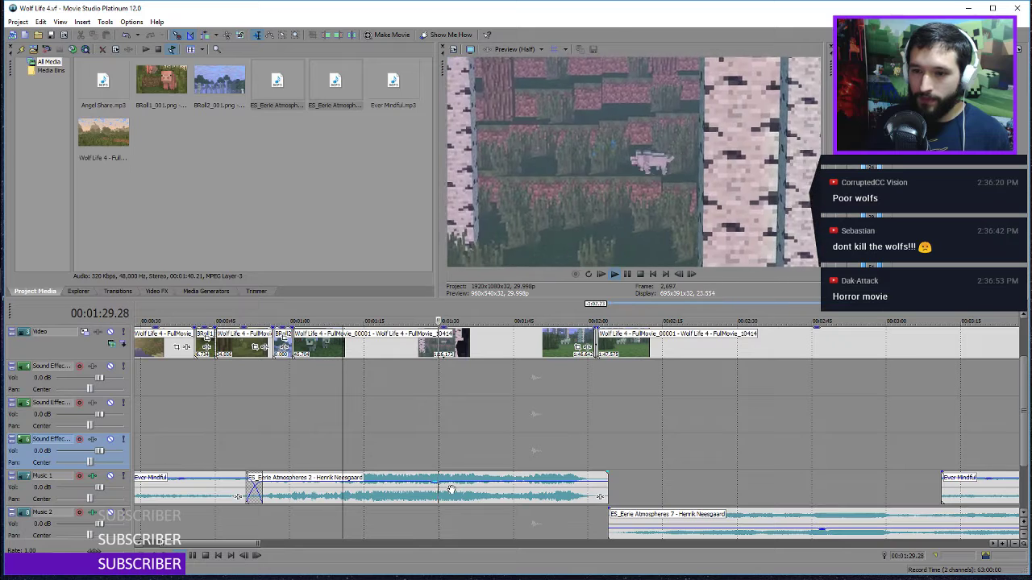
Split Eerie Atmospheres 2 on Music 1 at 00:01:13.03, during the close-up of the two wolves
{"action": "key", "text": "space"}
{"action": "left_click", "coordinate": [379, 494]}
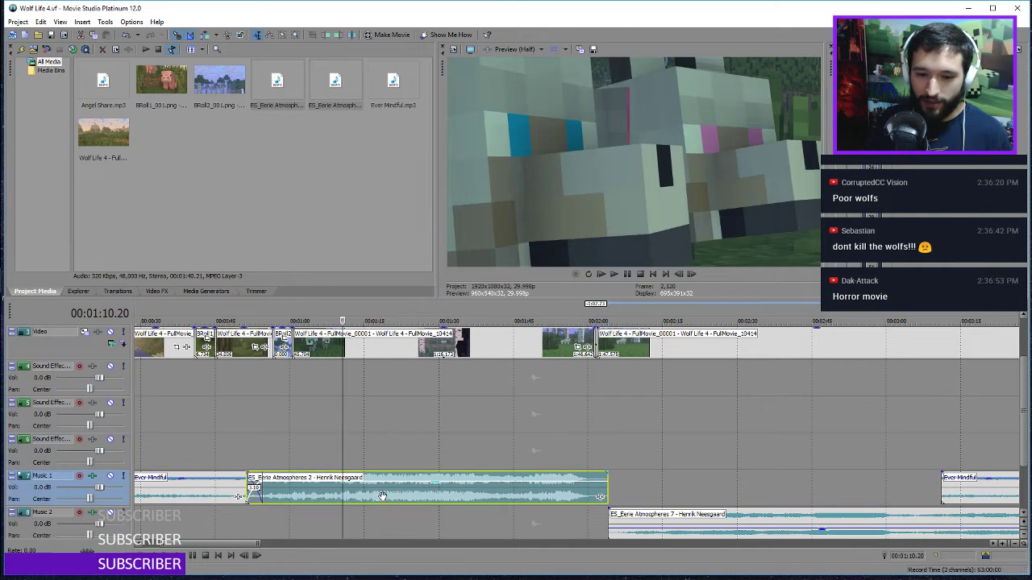
{"action": "left_click", "coordinate": [373, 494]}
{"action": "key", "text": "space"}
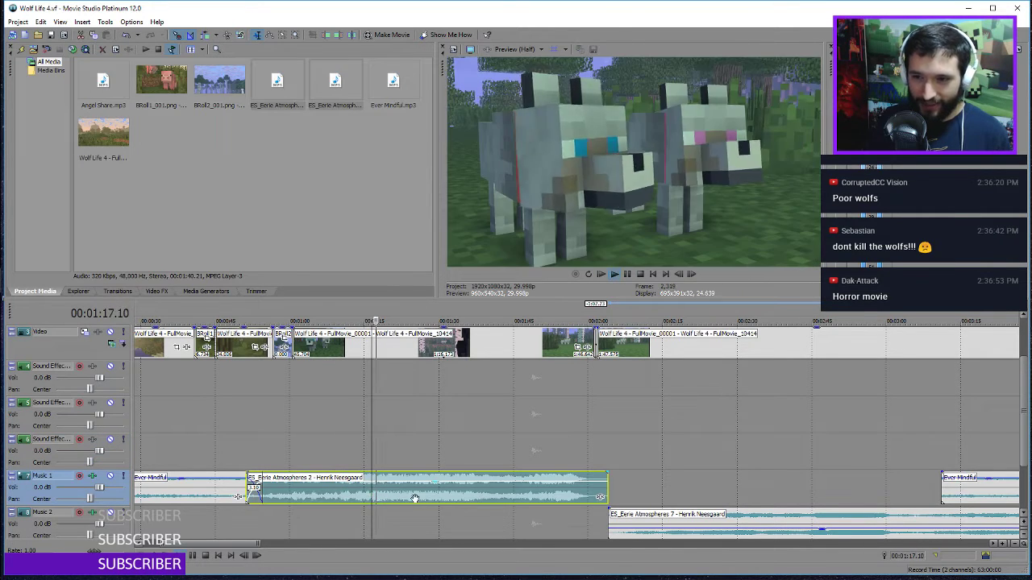
{"action": "scroll", "coordinate": [375, 499], "scroll_direction": "up", "scroll_amount": 5}
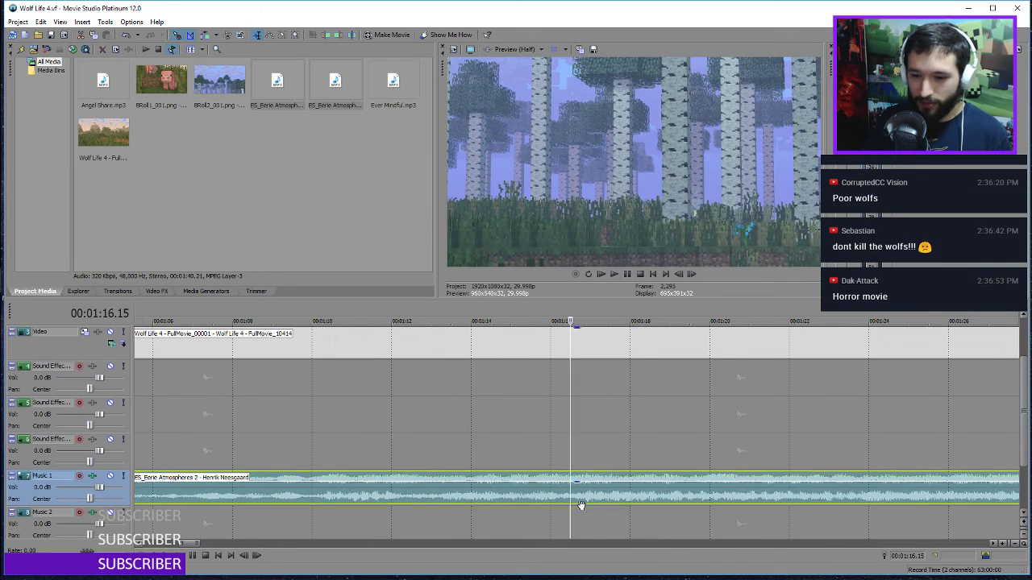
{"action": "left_click", "coordinate": [338, 498]}
{"action": "scroll", "coordinate": [443, 507], "scroll_direction": "down", "scroll_amount": 6}
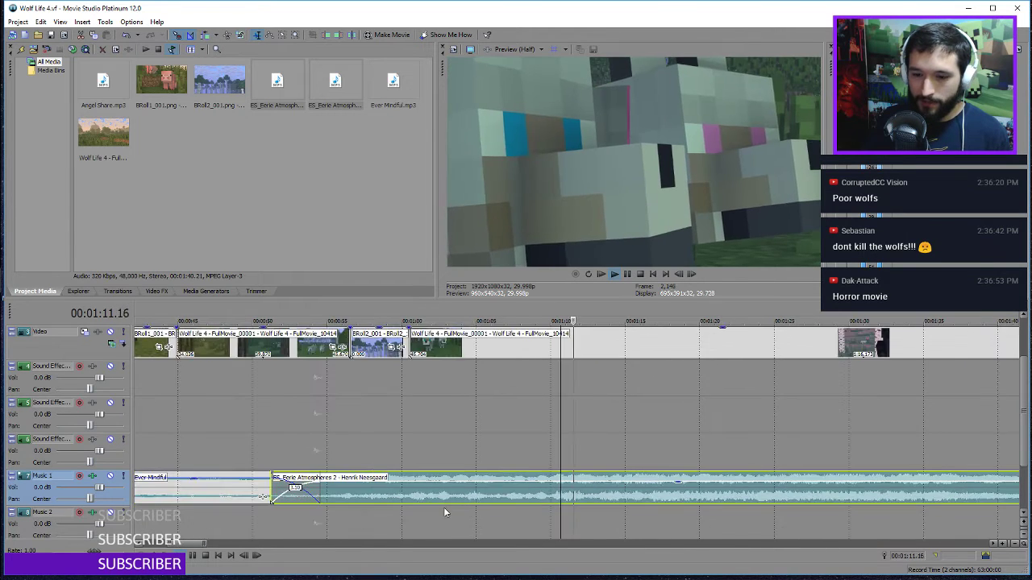
{"action": "key", "text": "space"}
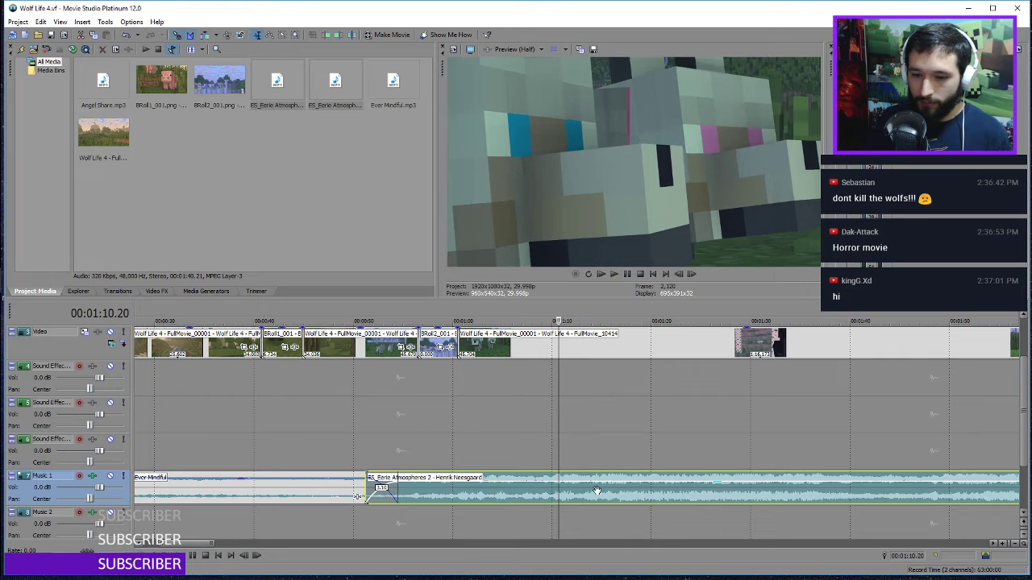
{"action": "left_click", "coordinate": [582, 493]}
{"action": "key", "text": "s"}
{"action": "scroll", "coordinate": [606, 505], "scroll_direction": "down", "scroll_amount": 4}
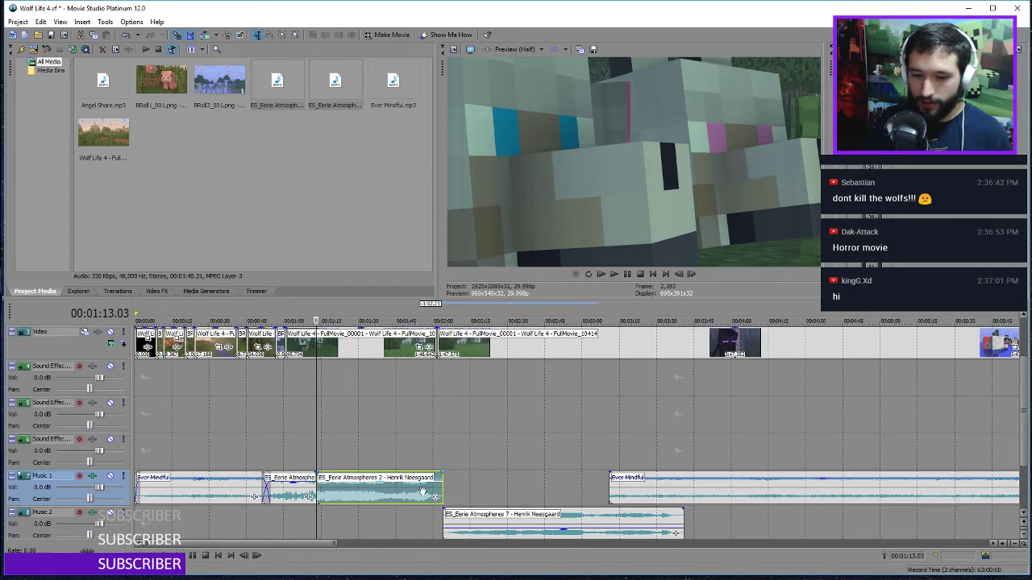
Delete Eerie Atmospheres 2's second part, save the project, and move Eerie Atmospheres 7 to about 00:01:09 to overlap the first part's end
{"action": "left_click_drag", "start_coordinate": [421, 492], "coordinate": [373, 514]}
{"action": "left_click", "coordinate": [312, 453]}
{"action": "scroll", "coordinate": [312, 453], "scroll_direction": "up", "scroll_amount": 4}
{"action": "key", "text": "ctrl+s"}
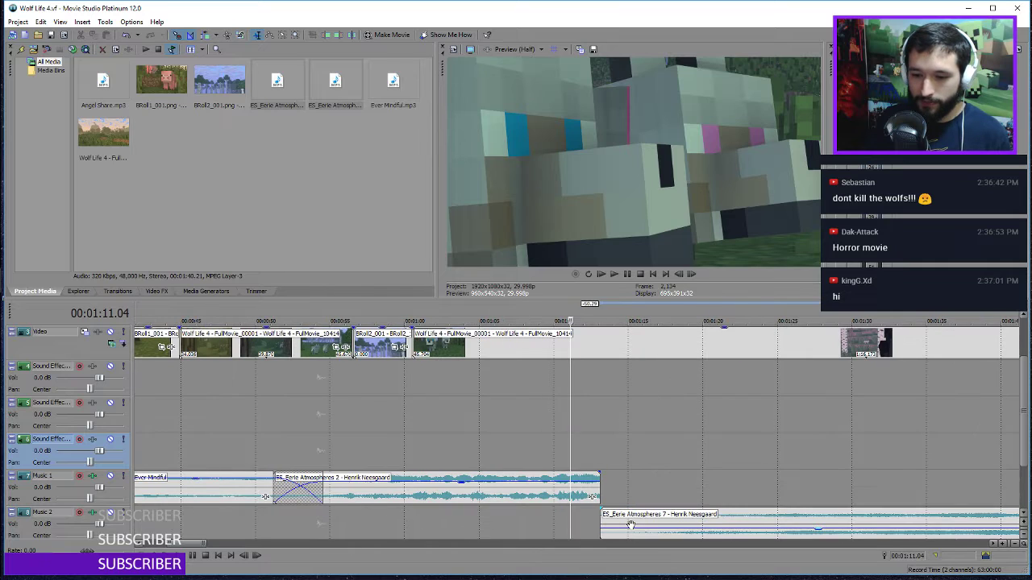
{"action": "left_click_drag", "start_coordinate": [631, 525], "coordinate": [568, 524]}
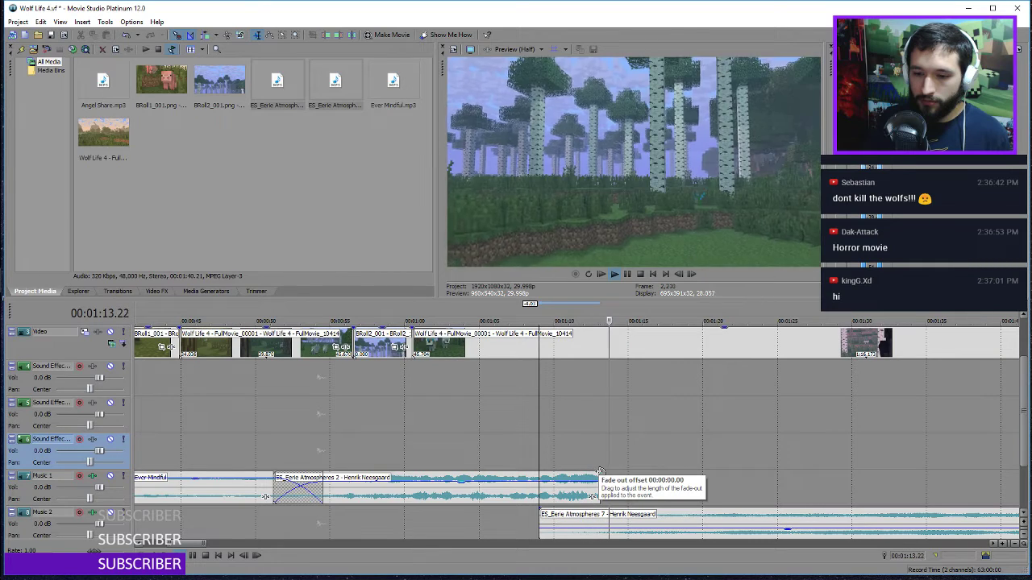
Play Eerie Atmospheres 7 from 00:01:20.13 and at later points to check the music against the video
{"action": "scroll", "coordinate": [641, 512], "scroll_direction": "down", "scroll_amount": 3}
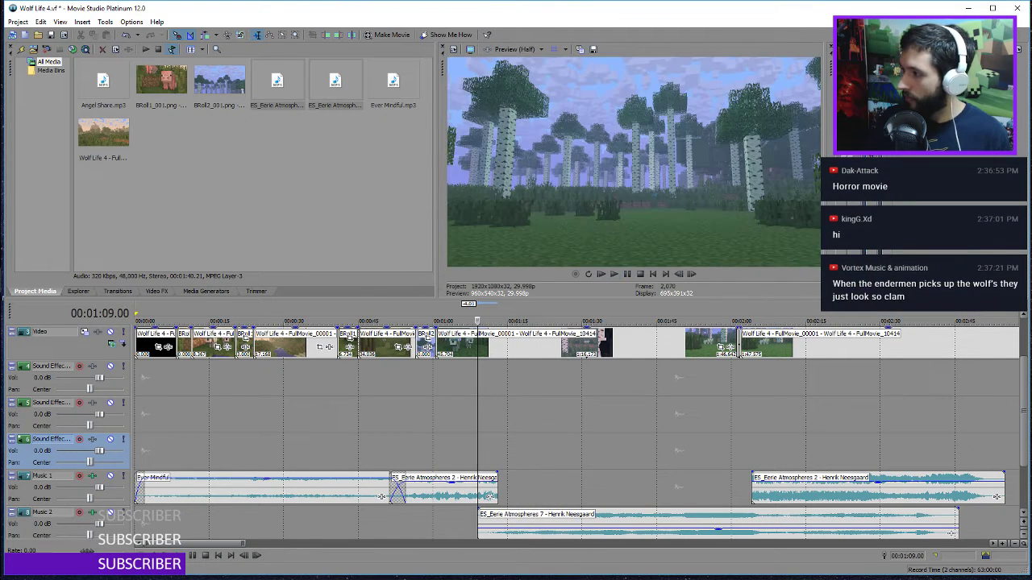
{"action": "left_click", "coordinate": [484, 461]}
{"action": "left_click", "coordinate": [513, 463]}
{"action": "left_click", "coordinate": [533, 490]}
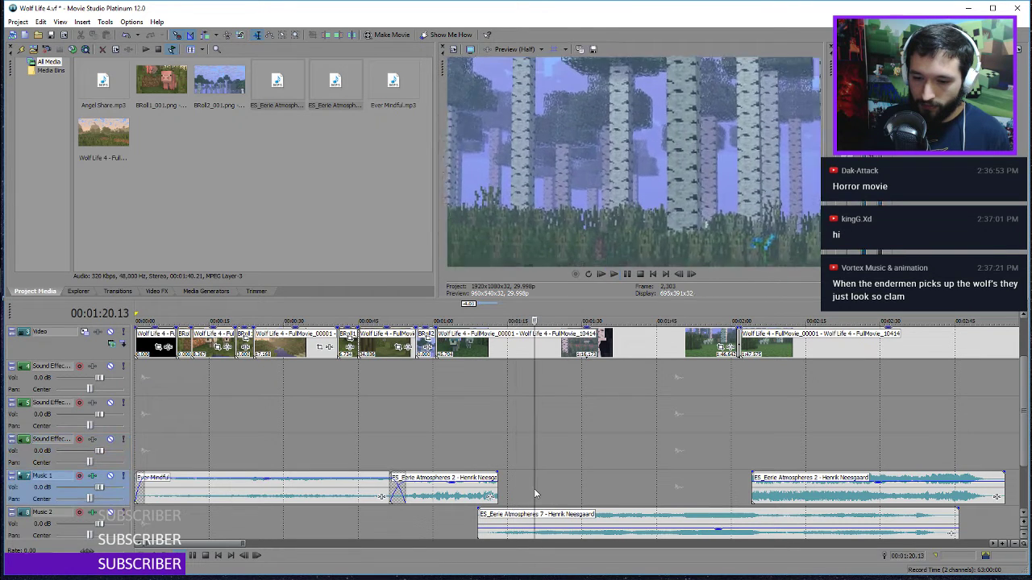
{"action": "key", "text": "space"}
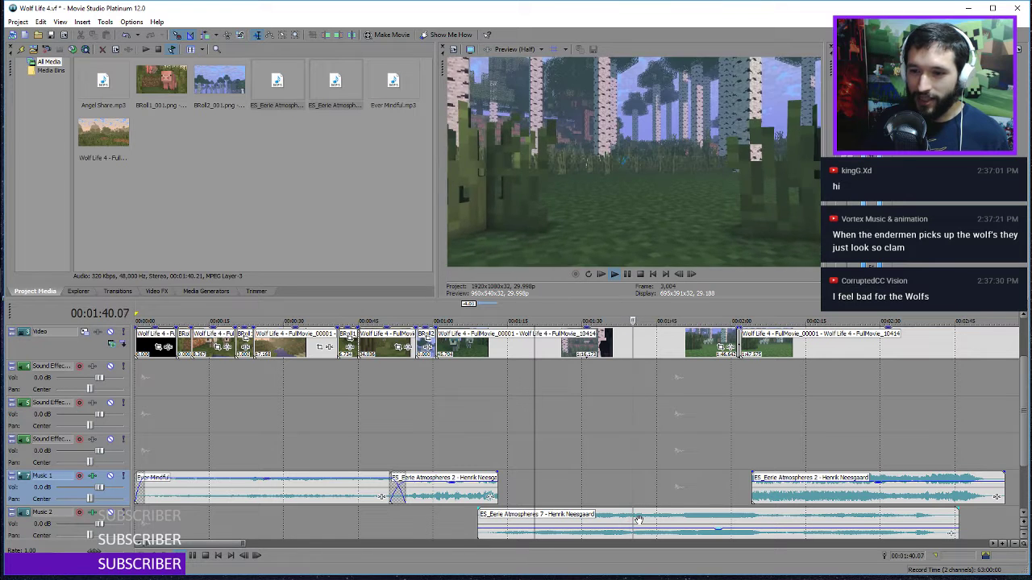
{"action": "left_click", "coordinate": [672, 521]}
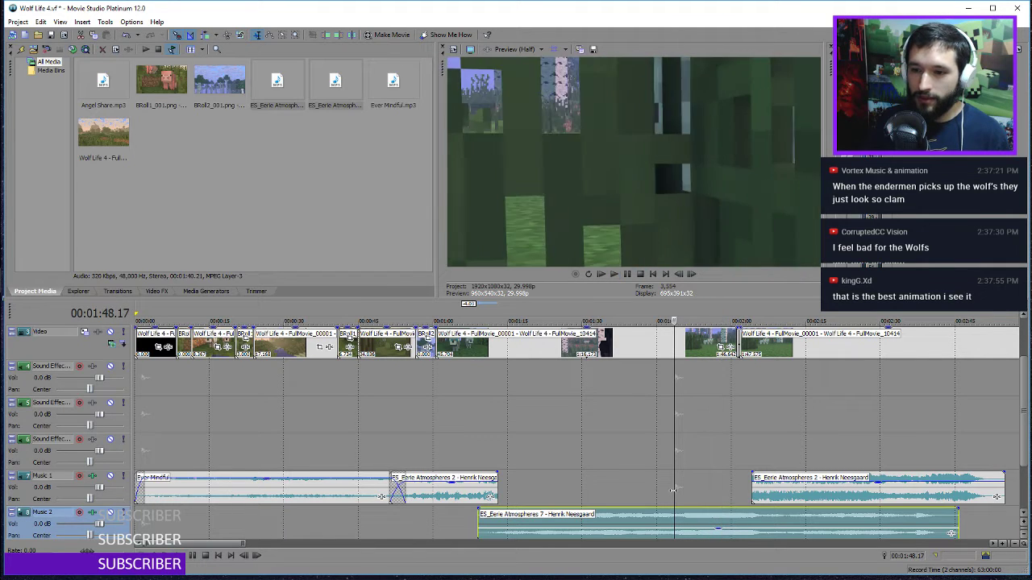
Find the shot change between the wolf shots and split the video clip at about 00:01:53.23, just before the change
{"action": "left_click", "coordinate": [691, 345]}
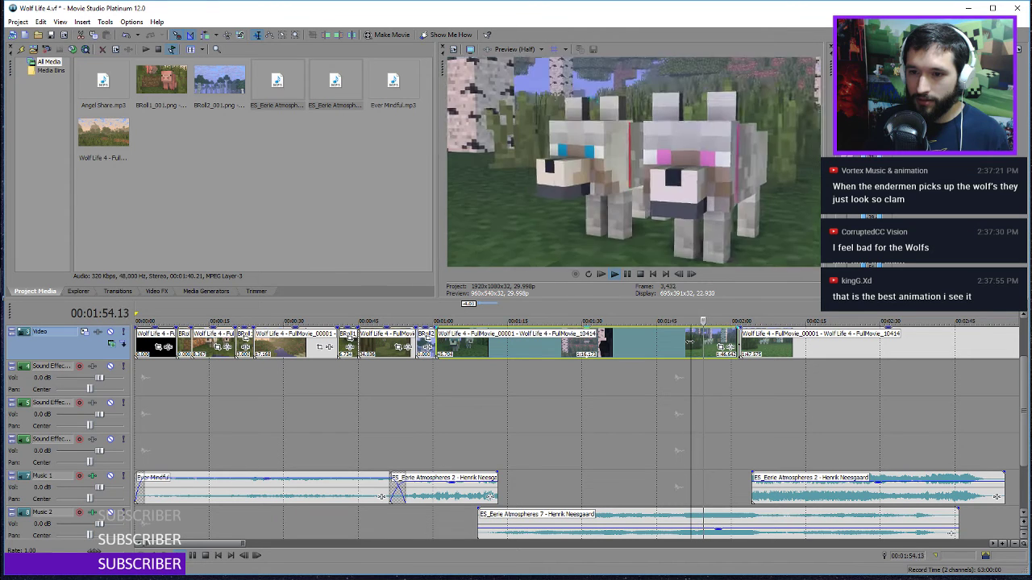
{"action": "left_click", "coordinate": [693, 338]}
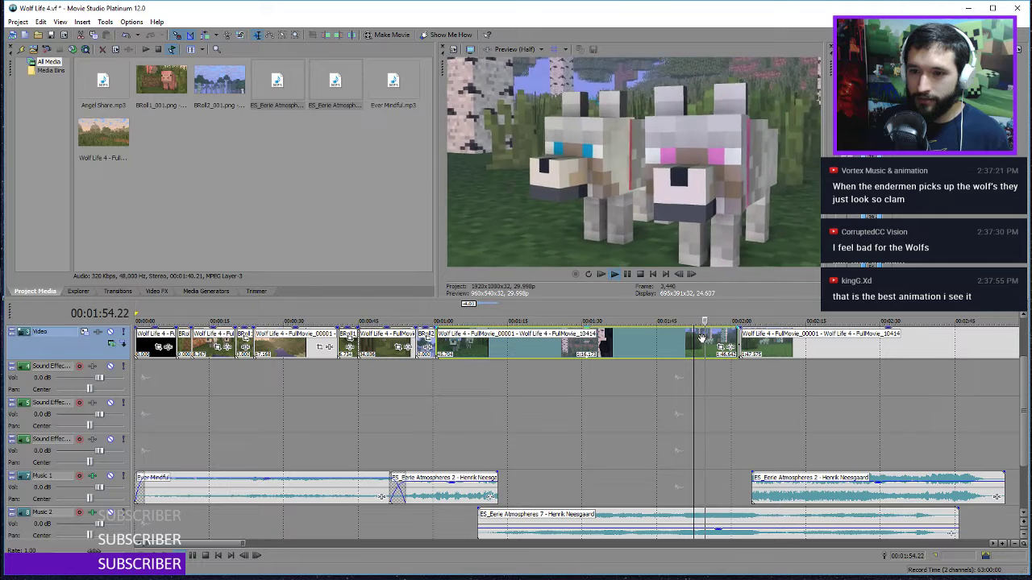
{"action": "left_click", "coordinate": [701, 340]}
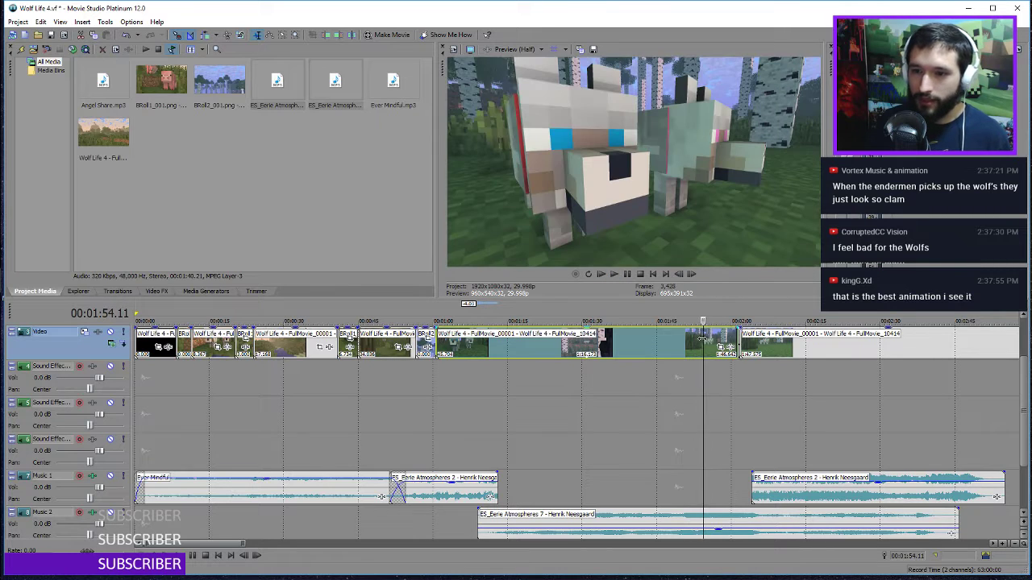
{"action": "left_click", "coordinate": [700, 340]}
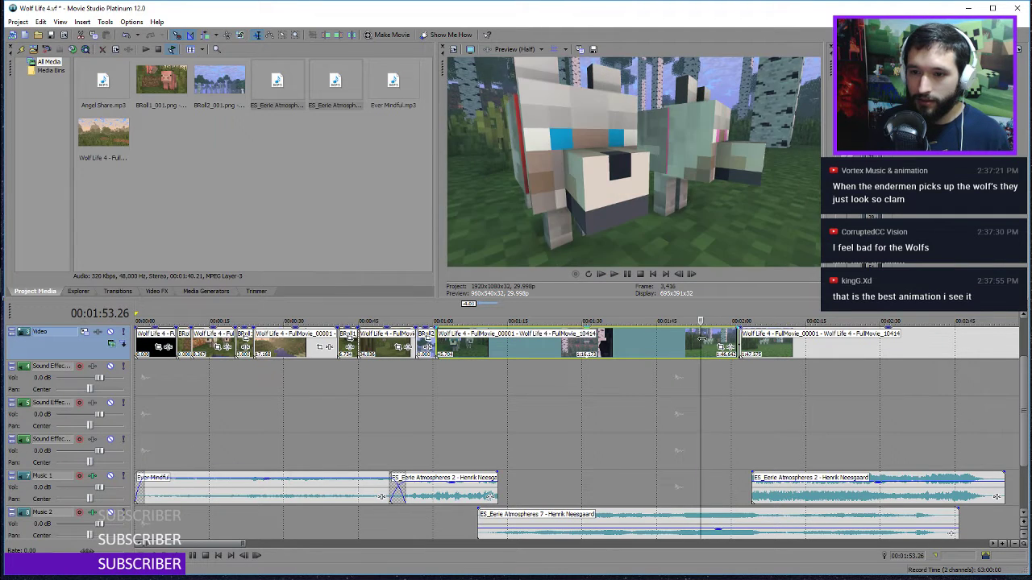
{"action": "left_click", "coordinate": [702, 339]}
{"action": "scroll", "coordinate": [702, 339], "scroll_direction": "up", "scroll_amount": 5}
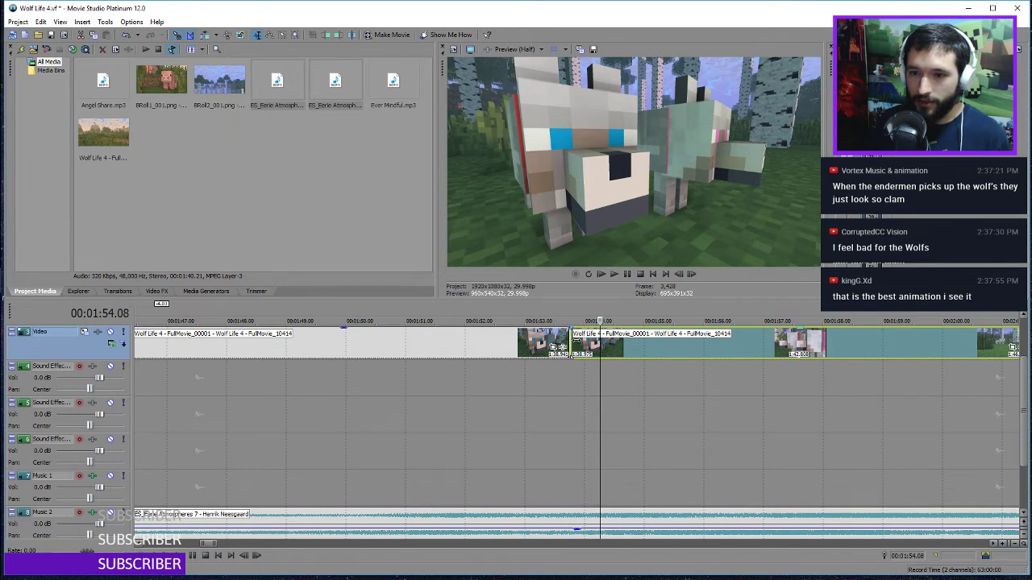
Trim the start of the second video part to the side-by-side shot of the two wolves and play across the cut
{"action": "key", "text": "Left"}
{"action": "key", "text": "Left"}
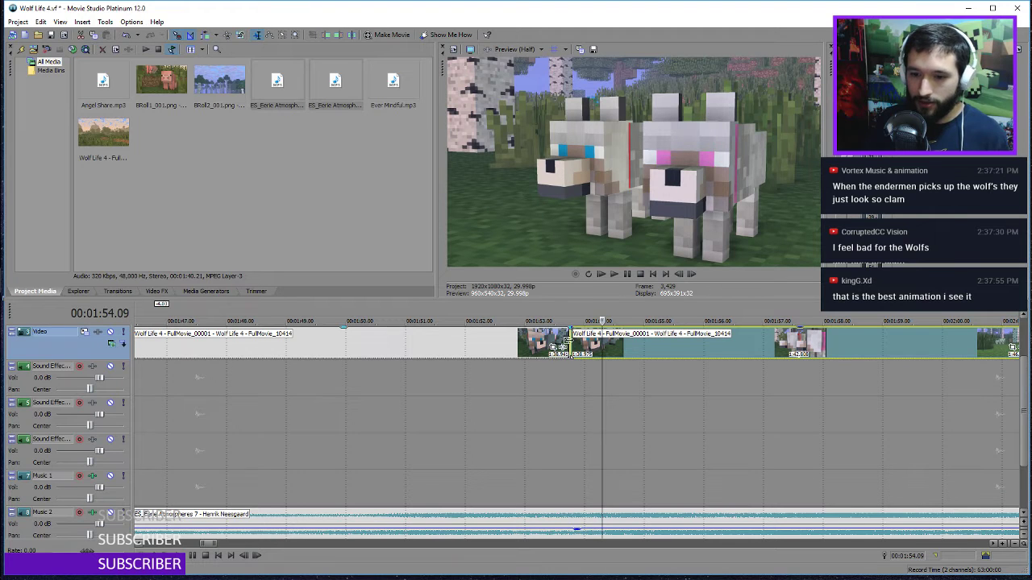
{"action": "mouse_move", "coordinate": [571, 339]}
{"action": "left_mouse_down"}
{"action": "mouse_move", "coordinate": [603, 339]}
{"action": "mouse_move", "coordinate": [575, 345]}
{"action": "left_mouse_up"}
{"action": "left_click", "coordinate": [527, 339]}
{"action": "key", "text": "space"}
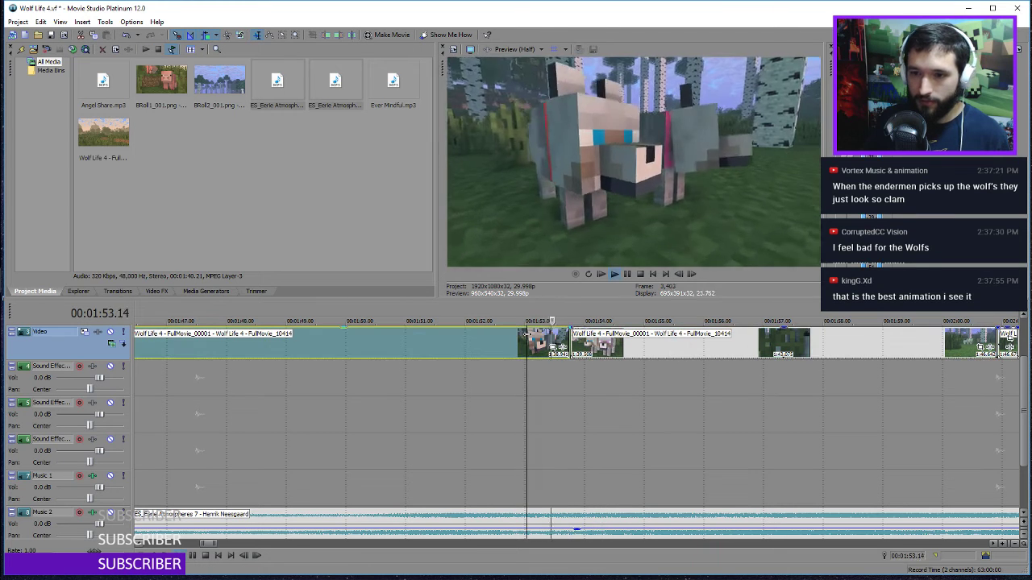
{"action": "key", "text": "space"}
{"action": "left_click", "coordinate": [580, 345]}
{"action": "key", "text": "space"}
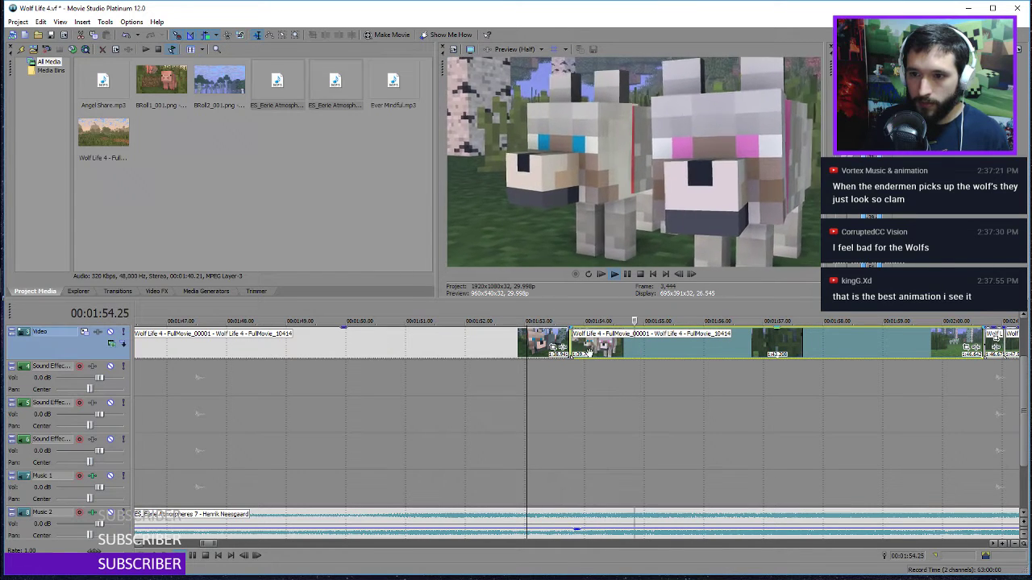
{"action": "key", "text": "space"}
Try trimming a few frames off the end of the video part before the wolf cut, play it, and undo the trim
{"action": "left_click_drag", "start_coordinate": [571, 339], "coordinate": [560, 336]}
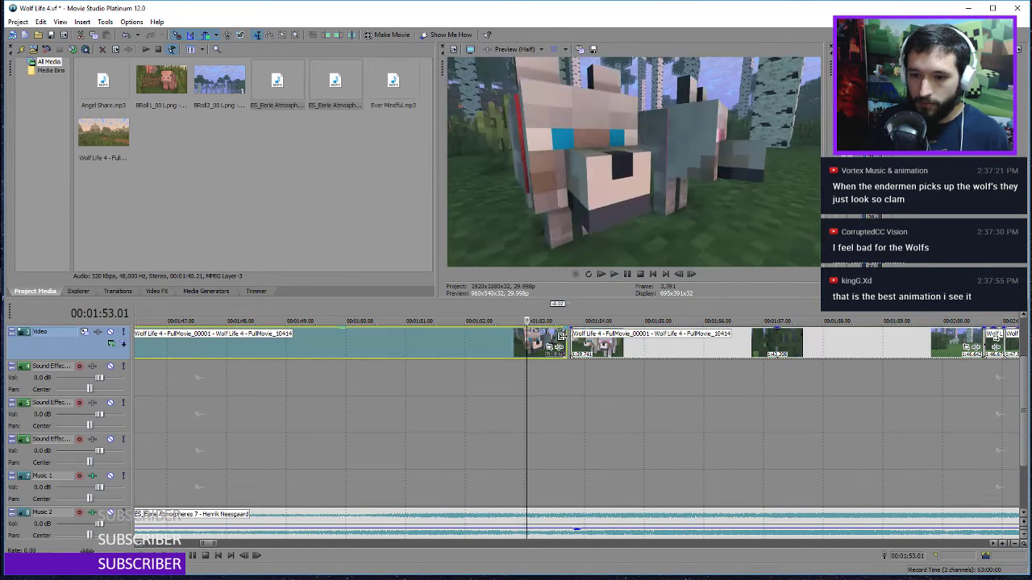
{"action": "key", "text": "space"}
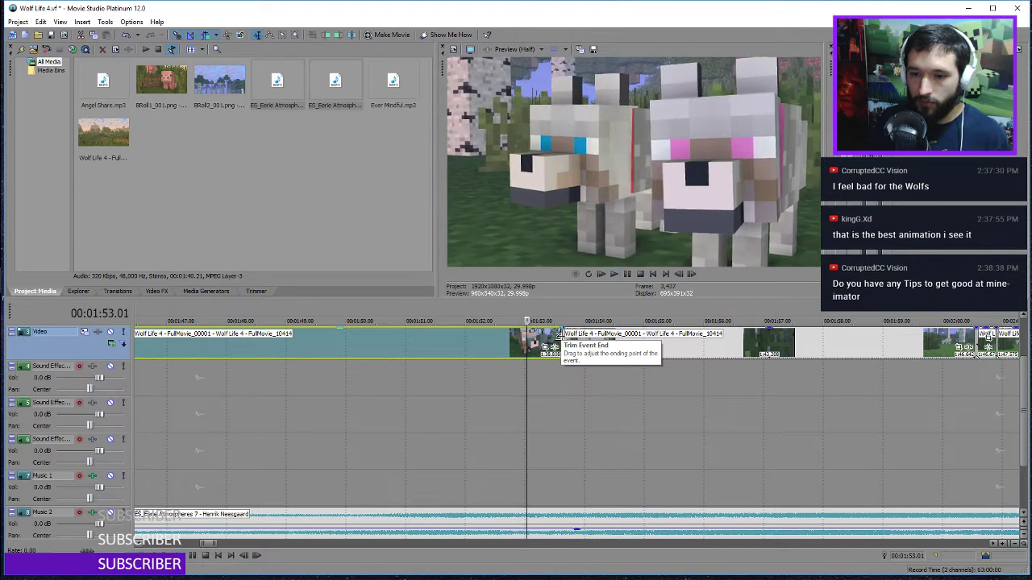
{"action": "key", "text": "space"}
{"action": "key", "text": "ctrl+z"}
Shorten the video part before the wolf cut by about two frames, play the cut, and extend it back by about one frame
{"action": "scroll", "coordinate": [560, 337], "scroll_direction": "up", "scroll_amount": 3}
{"action": "left_click", "coordinate": [685, 339]}
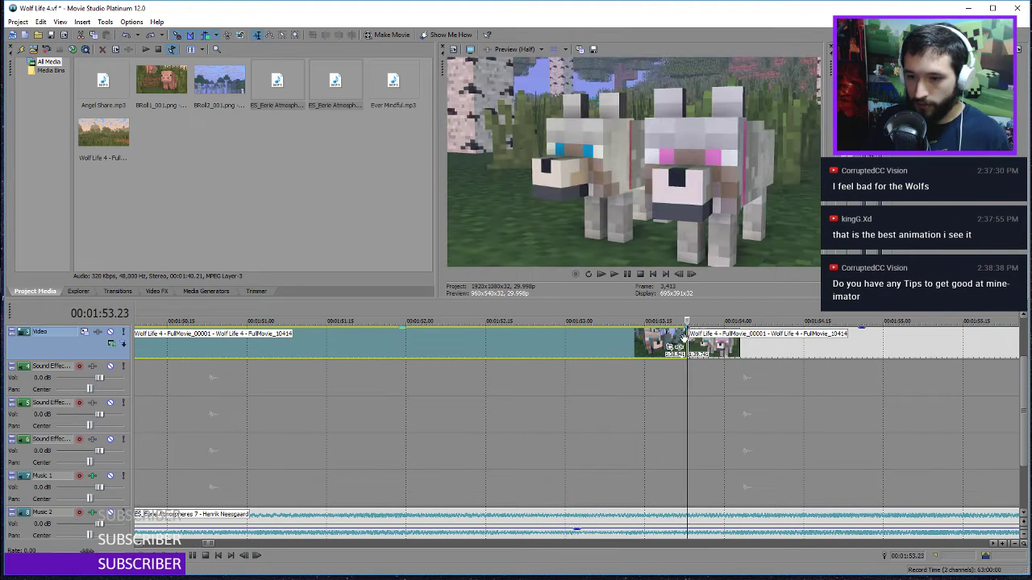
{"action": "left_click_drag", "start_coordinate": [686, 339], "coordinate": [675, 339]}
{"action": "left_click", "coordinate": [594, 335]}
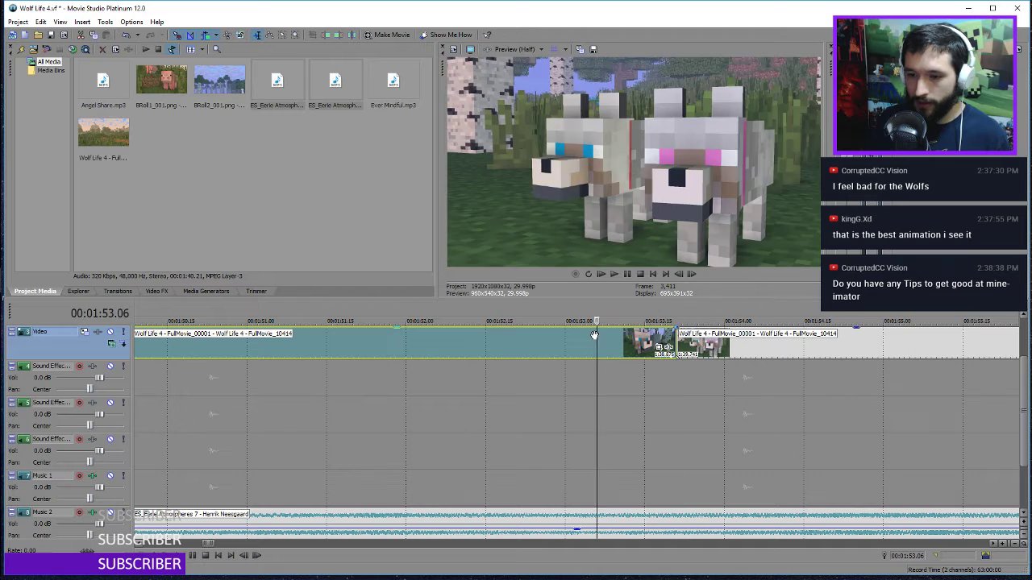
{"action": "key", "text": "space"}
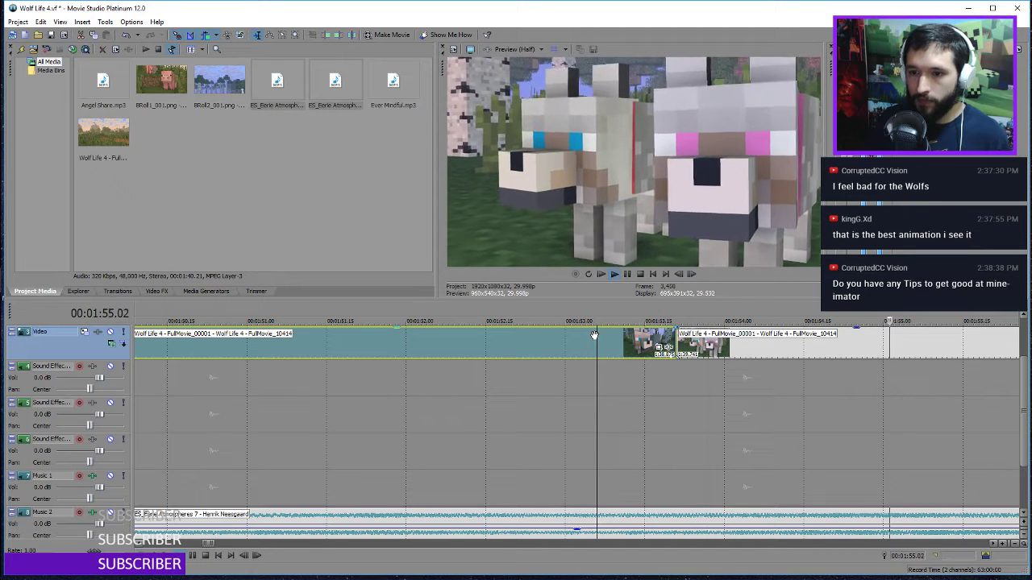
{"action": "key", "text": "space"}
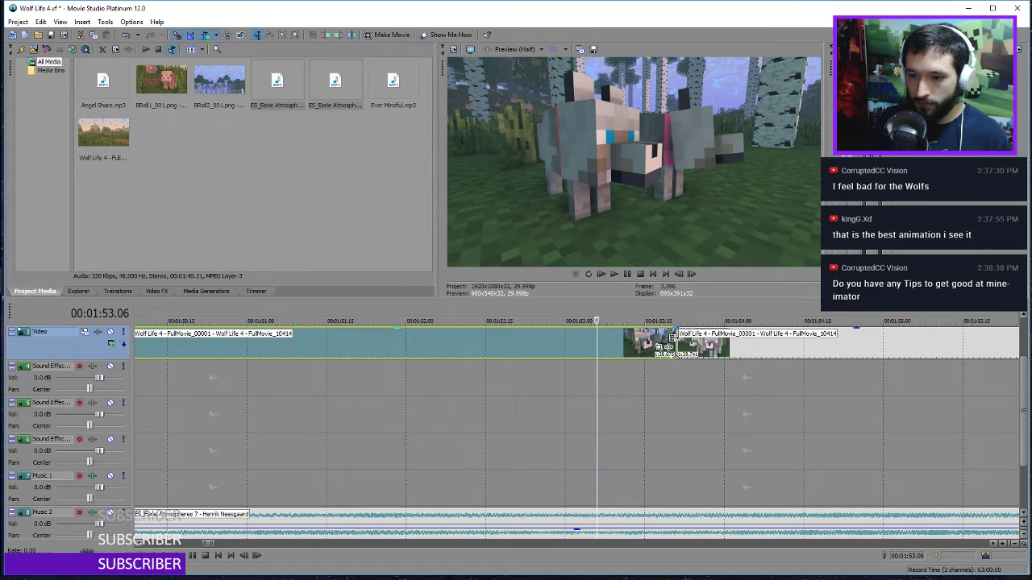
{"action": "left_click_drag", "start_coordinate": [667, 340], "coordinate": [676, 344]}
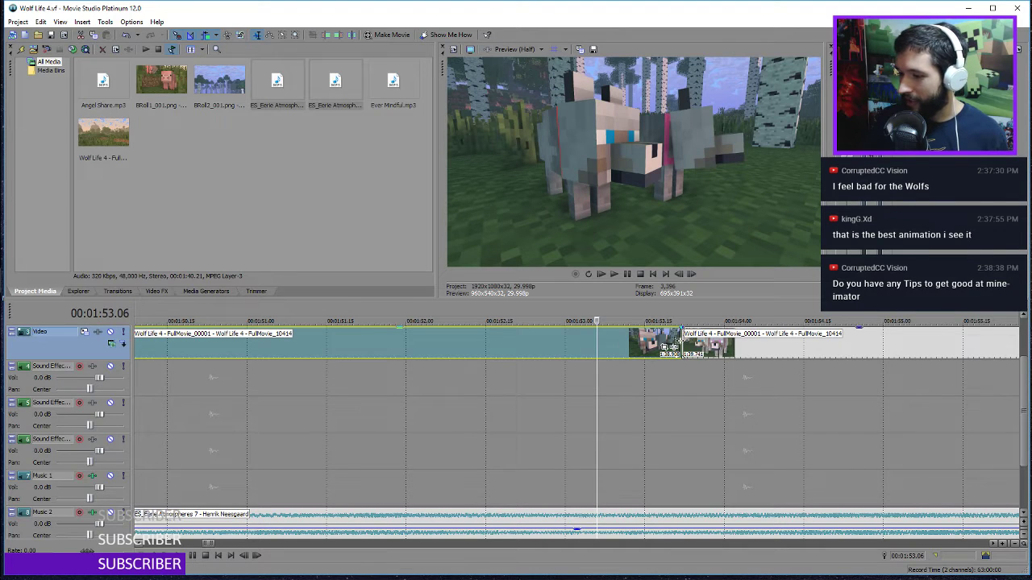
Add a fade-out of 00:00:04.03 to the first Eerie Atmospheres 2 event on Music 1 and play the change to Eerie Atmospheres 7
{"action": "scroll", "coordinate": [702, 417], "scroll_direction": "down", "scroll_amount": 8}
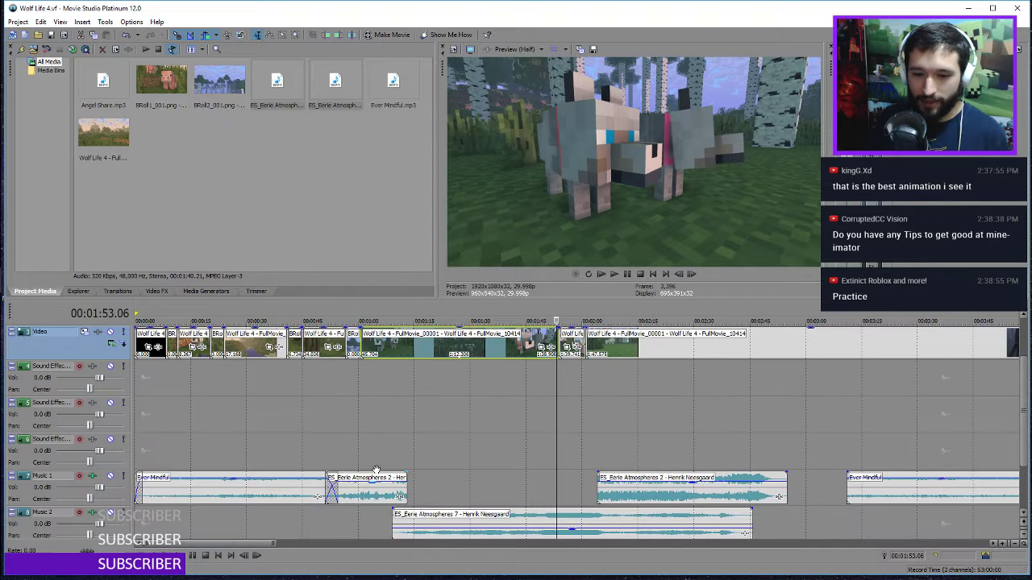
{"action": "left_click", "coordinate": [401, 453]}
{"action": "key", "text": "space"}
{"action": "scroll", "coordinate": [401, 453], "scroll_direction": "up", "scroll_amount": 5}
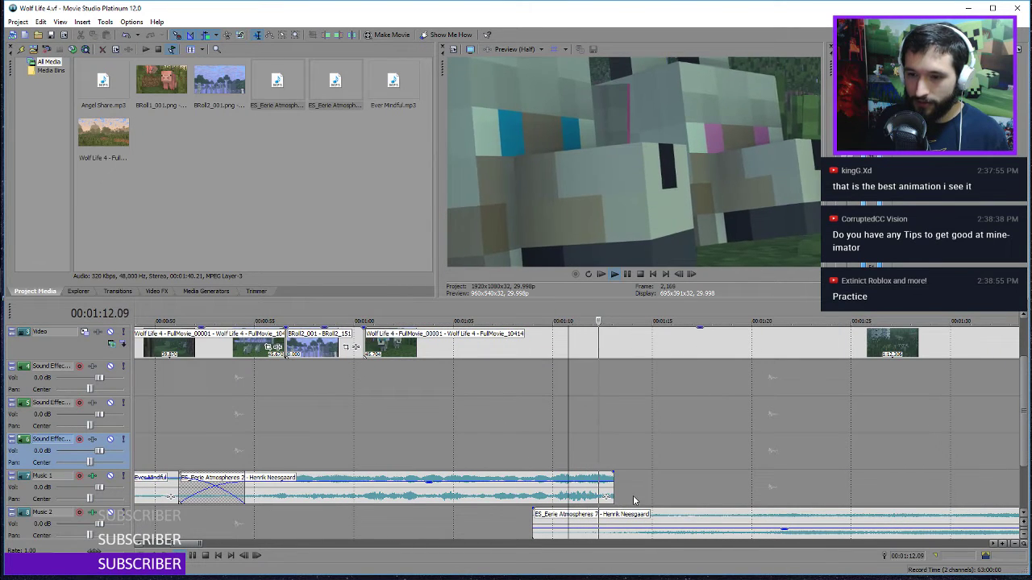
{"action": "key", "text": "space"}
{"action": "left_click_drag", "start_coordinate": [613, 473], "coordinate": [537, 476]}
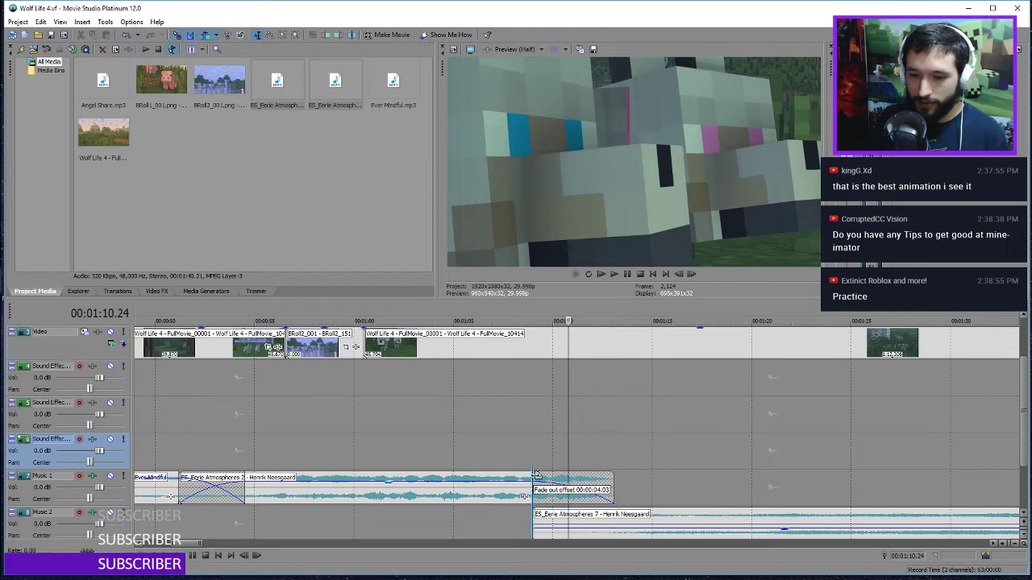
{"action": "left_click", "coordinate": [519, 449]}
{"action": "key", "text": "space"}
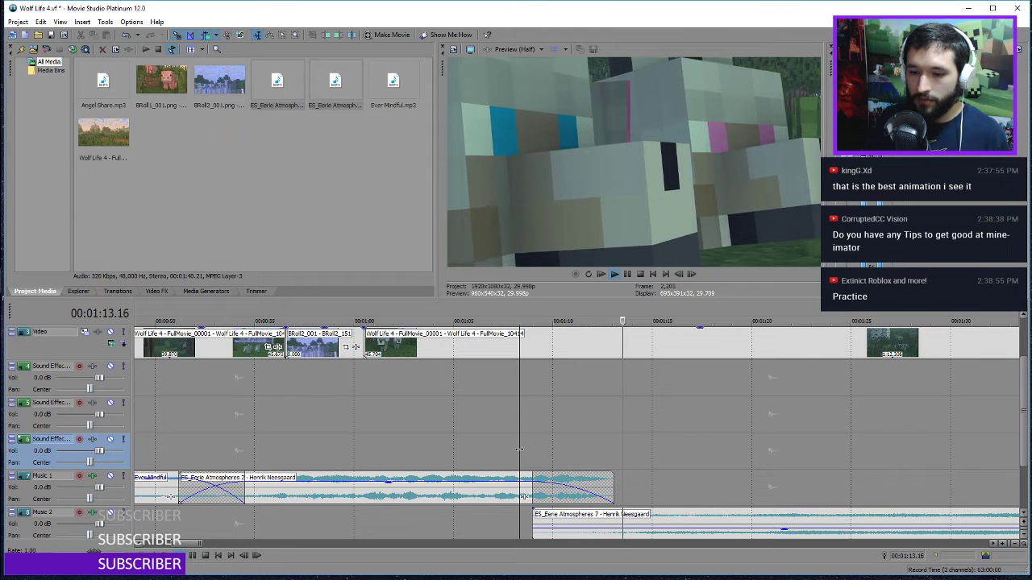
Move Eerie Atmospheres 7 on Music 2 about 1.5 seconds earlier and set its gain to about -6.7 dB
{"action": "key", "text": "space"}
{"action": "left_click_drag", "start_coordinate": [652, 521], "coordinate": [619, 523]}
{"action": "key", "text": "space"}
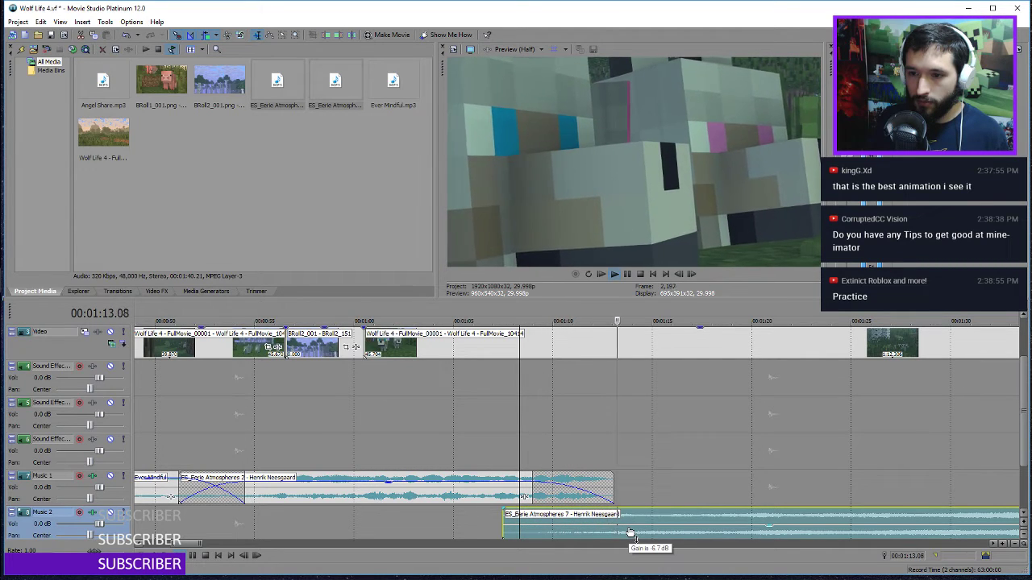
{"action": "key", "text": "space"}
Trim the first Eerie Atmospheres 2 event's end to about 00:01:12.17 and play the transition into Eerie Atmospheres 7
{"action": "left_click_drag", "start_coordinate": [615, 493], "coordinate": [597, 494]}
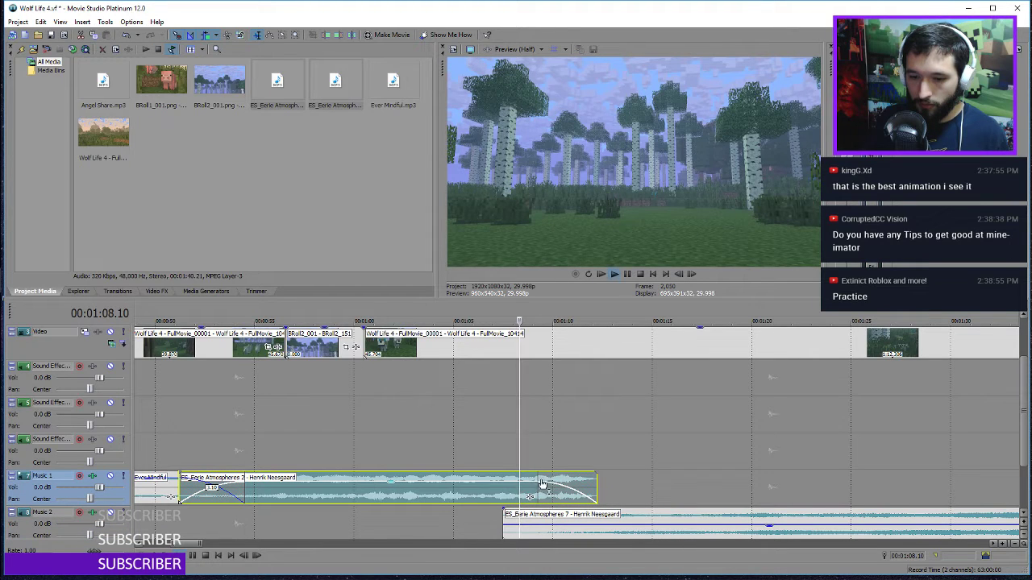
{"action": "key", "text": "space"}
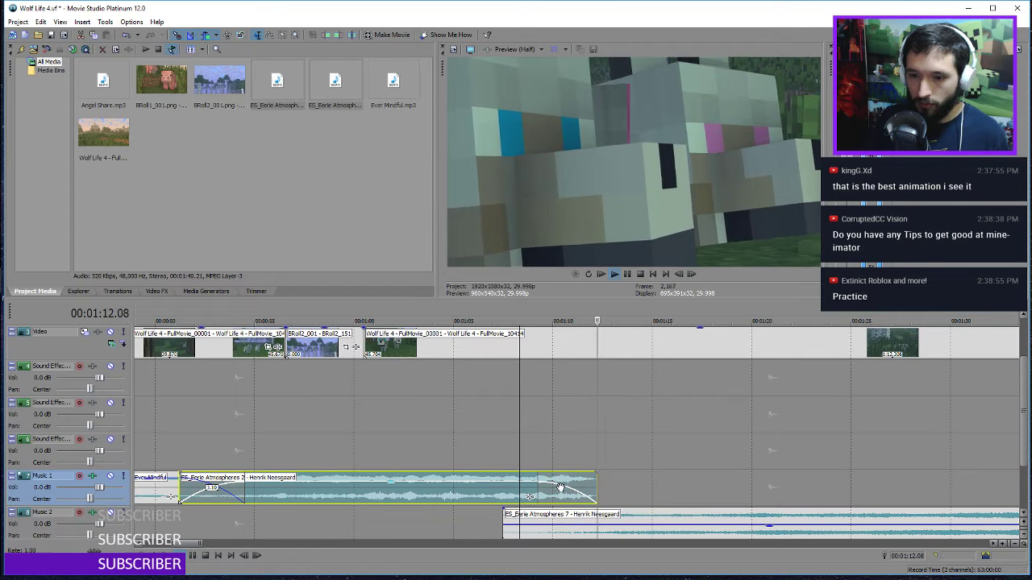
{"action": "key", "text": "space"}
{"action": "left_click_drag", "start_coordinate": [596, 490], "coordinate": [603, 490]}
{"action": "key", "text": "space"}
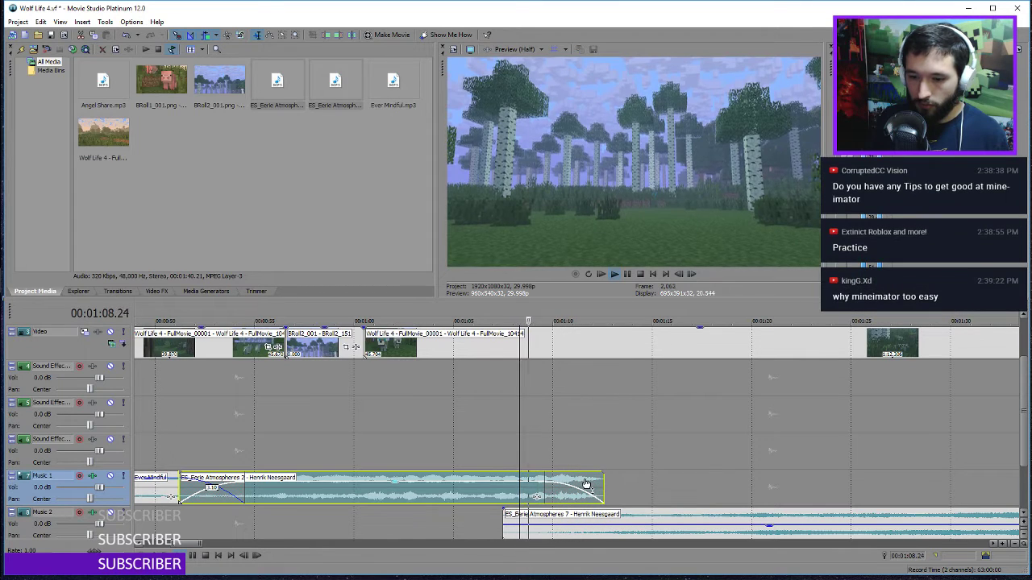
{"action": "left_click", "coordinate": [574, 463]}
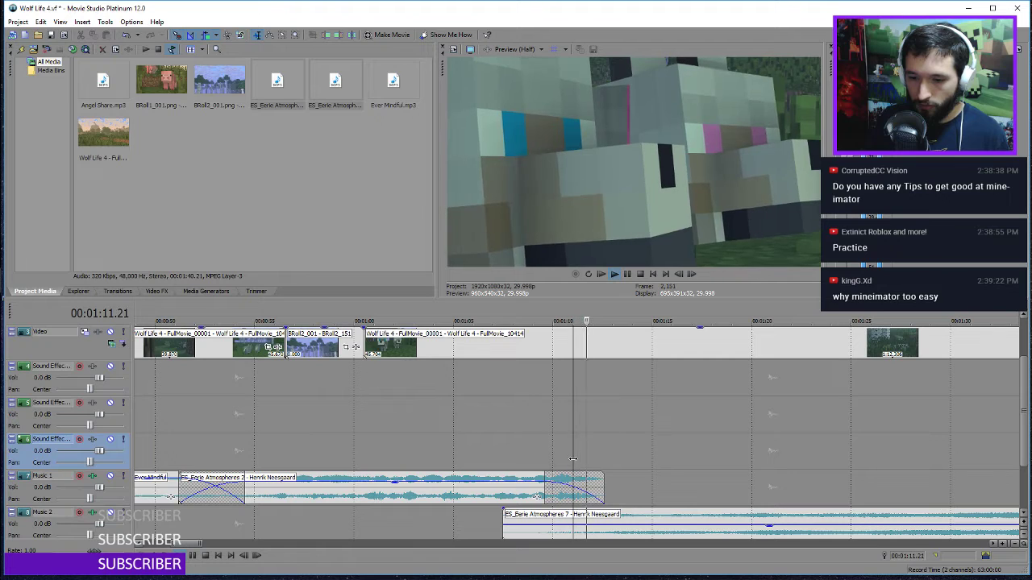
{"action": "key", "text": "space"}
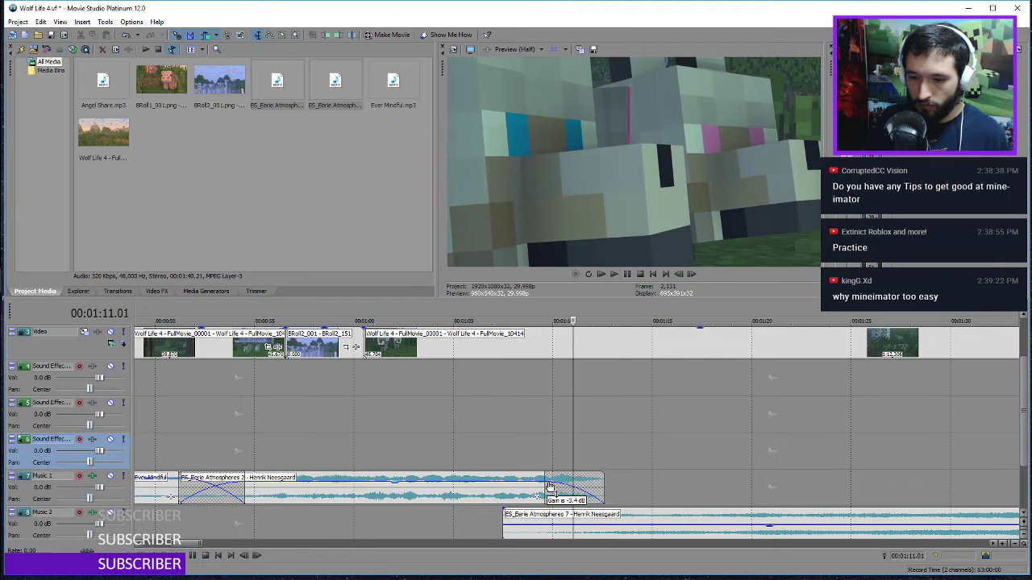
Try a shorter fade-out of about 1.8 seconds on Eerie Atmospheres 2, undo it, and replay the transition
{"action": "left_click", "coordinate": [562, 449]}
{"action": "key", "text": "space"}
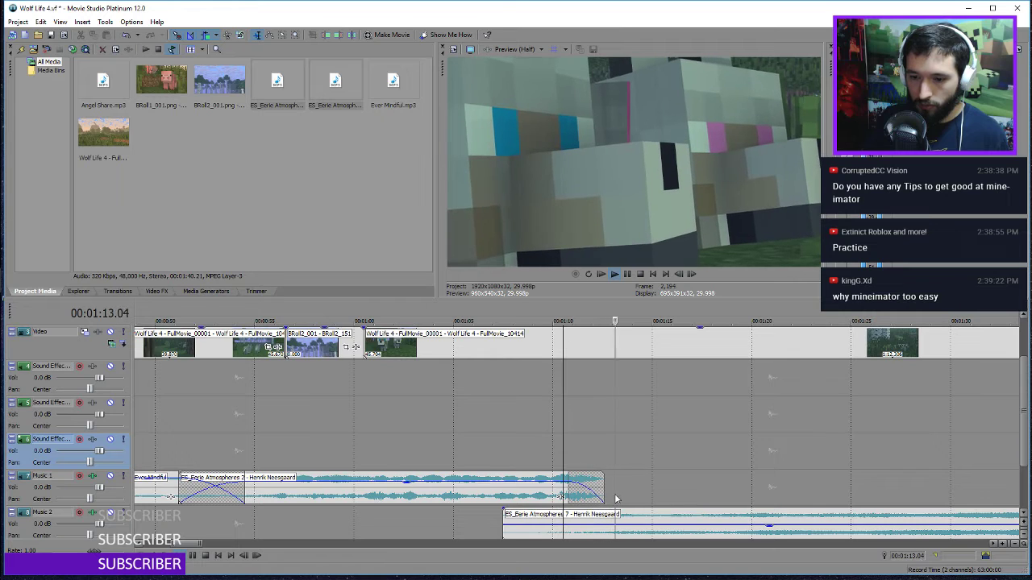
{"action": "key", "text": "space"}
{"action": "key", "text": "ctrl+z"}
{"action": "key", "text": "space"}
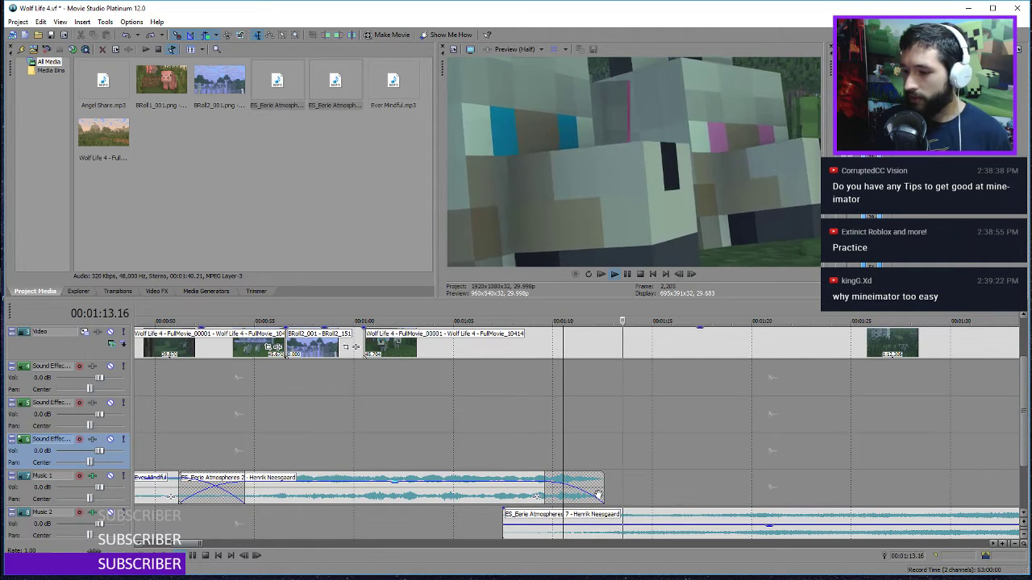
{"action": "key", "text": "space"}
{"action": "key", "text": "space"}
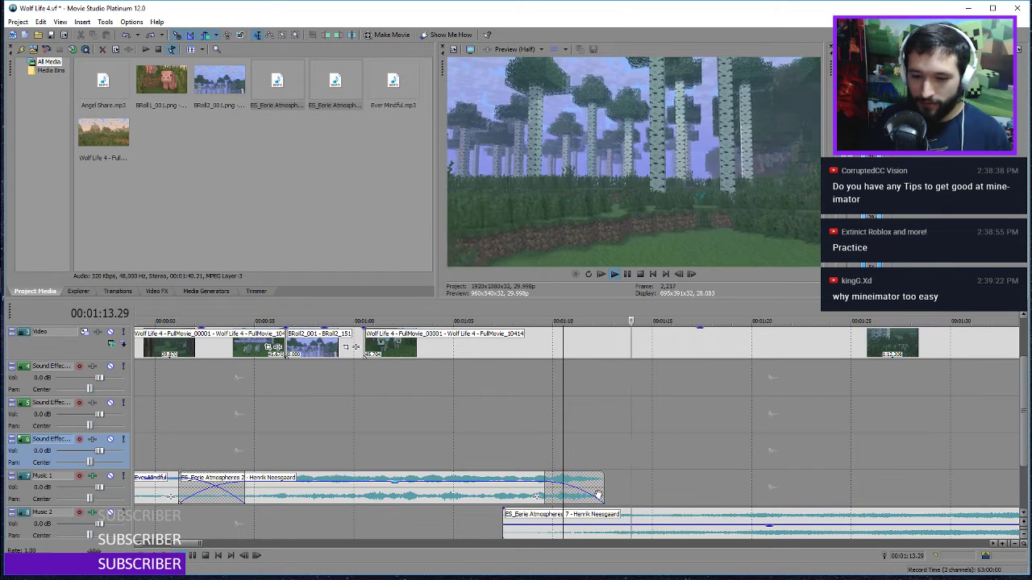
{"action": "key", "text": "space"}
Shift the later Music 1 events to start at about 00:03:08 and move Eerie Atmospheres 7 up to Music 1, crossfading with Eerie Atmospheres 2
{"action": "scroll", "coordinate": [629, 490], "scroll_direction": "down", "scroll_amount": 8}
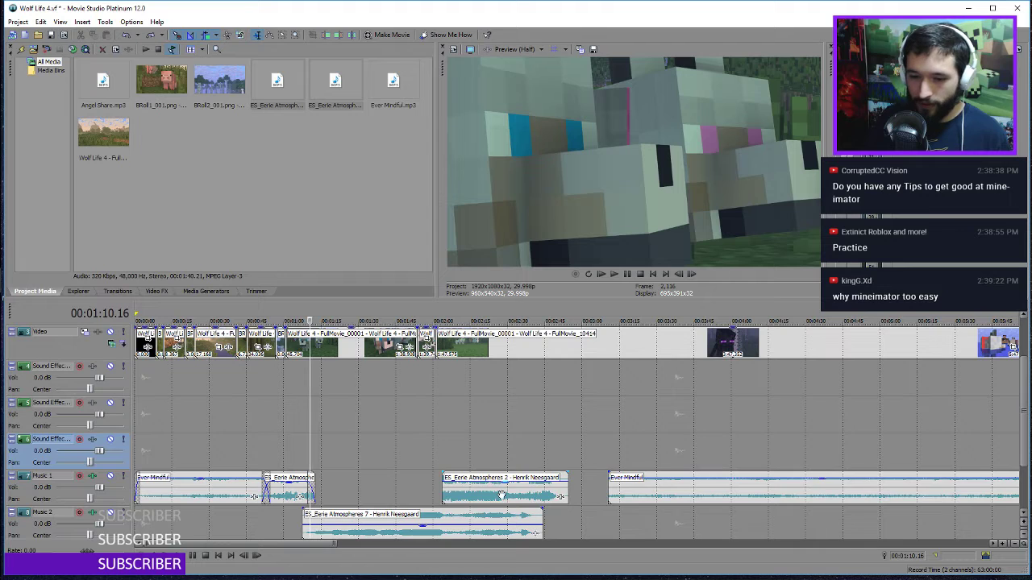
{"action": "left_click_drag", "start_coordinate": [534, 487], "coordinate": [690, 488]}
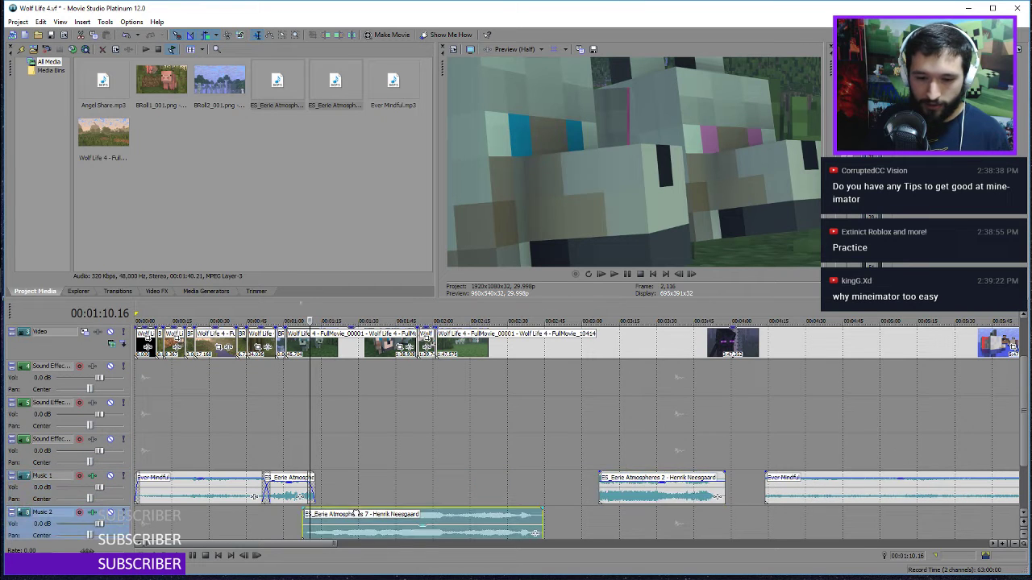
{"action": "left_click_drag", "start_coordinate": [387, 512], "coordinate": [388, 482]}
{"action": "left_click", "coordinate": [305, 461]}
{"action": "key", "text": "space"}
{"action": "scroll", "coordinate": [305, 461], "scroll_direction": "up", "scroll_amount": 4}
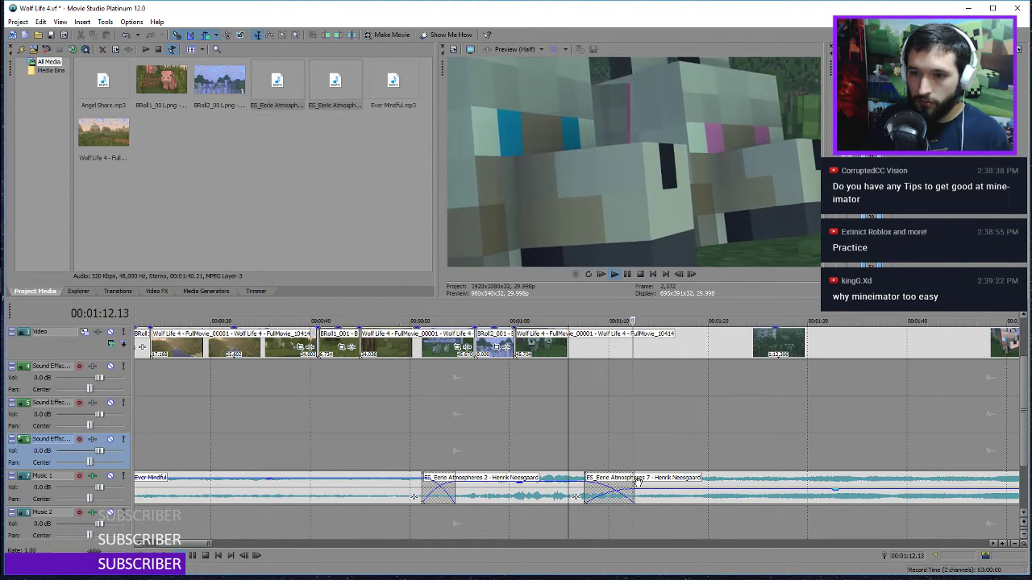
Shift the start of Eerie Atmospheres 7 on Music 1 about 1 second later, leaving a crossfade of about 4 seconds, and play it
{"action": "key", "text": "space"}
{"action": "left_click_drag", "start_coordinate": [639, 481], "coordinate": [648, 481]}
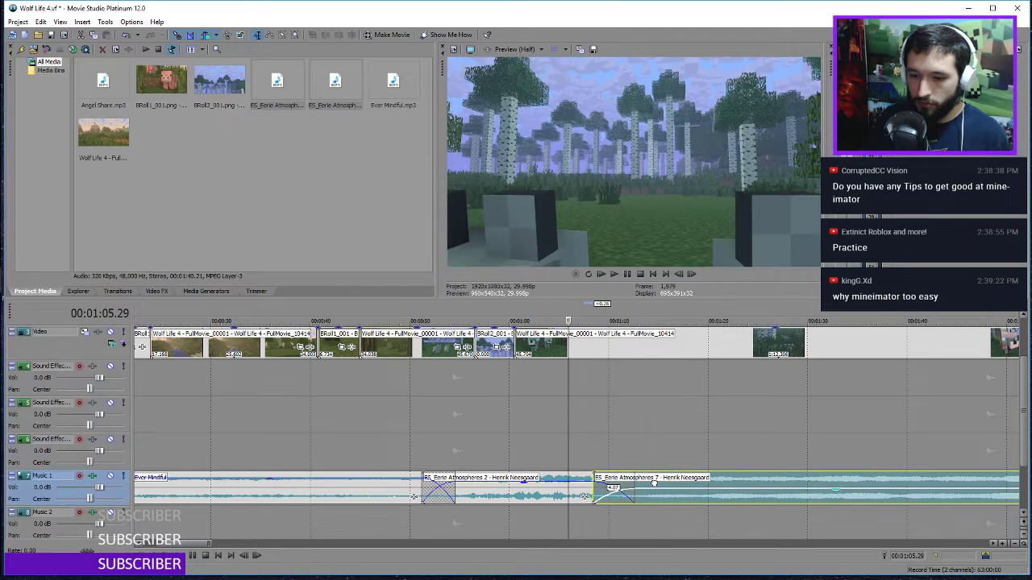
{"action": "left_click", "coordinate": [613, 465]}
{"action": "key", "text": "space"}
{"action": "scroll", "coordinate": [622, 474], "scroll_direction": "up", "scroll_amount": 3}
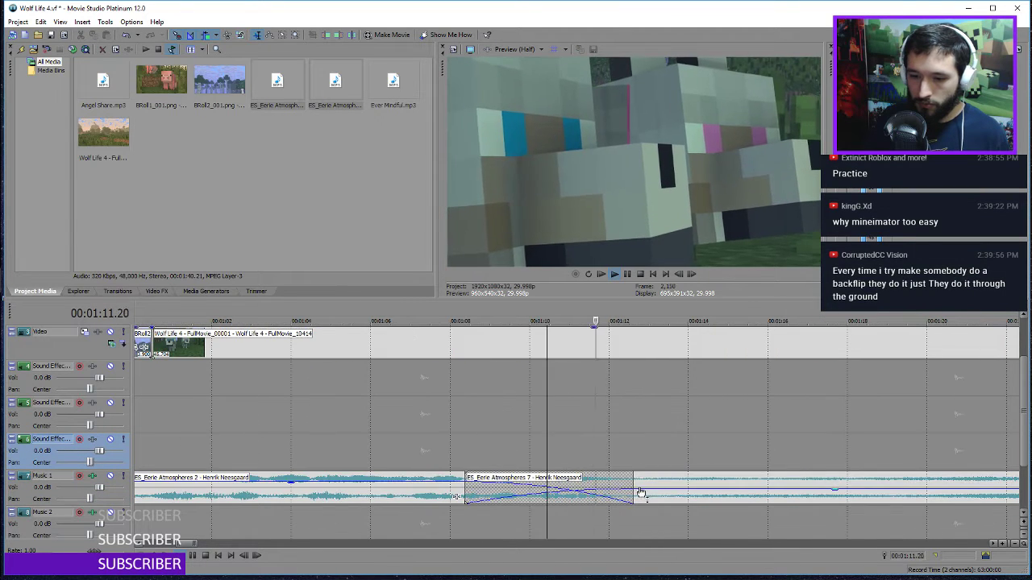
Slide the crossfade between Eerie Atmospheres 2 and 7 about 1.5 seconds later and replay the transition from its new start
{"action": "left_click_drag", "start_coordinate": [631, 481], "coordinate": [689, 486]}
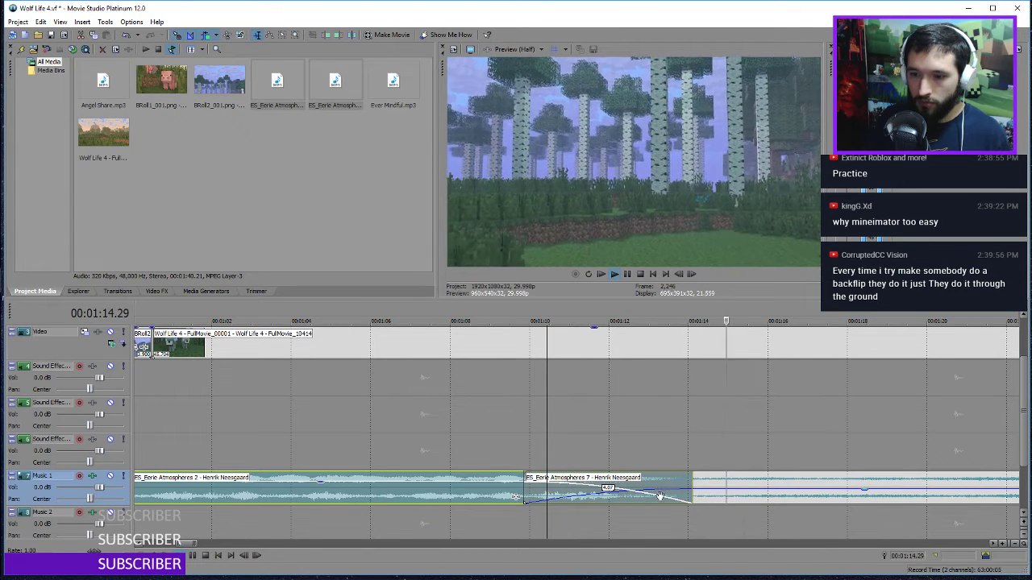
{"action": "key", "text": "space"}
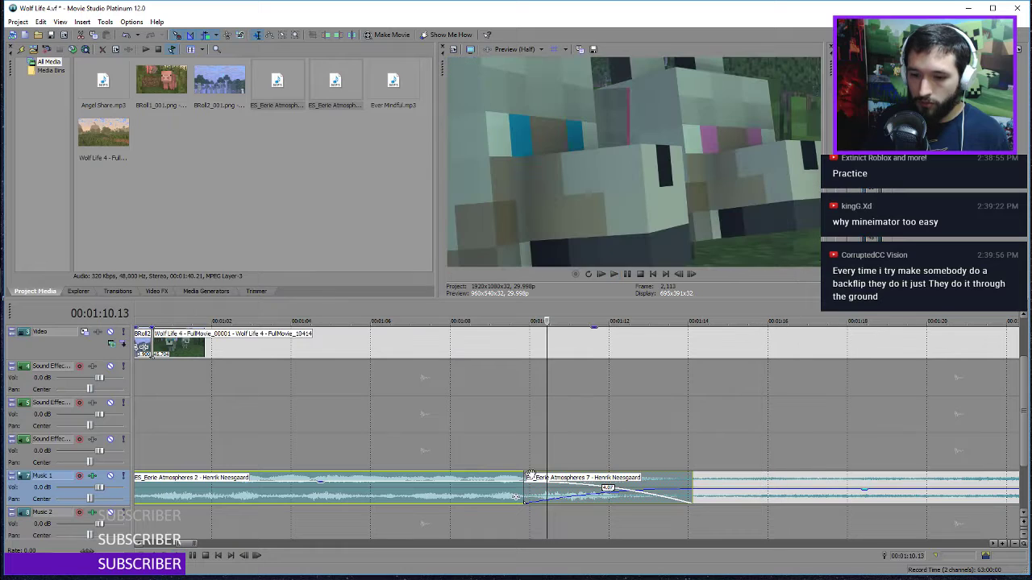
{"action": "left_click", "coordinate": [528, 490]}
{"action": "key", "text": "space"}
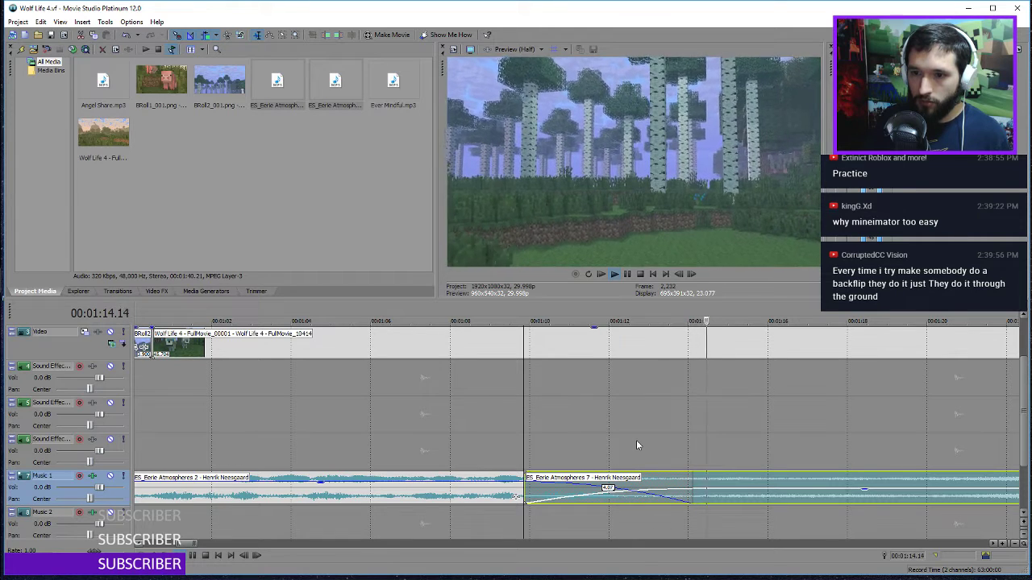
{"action": "scroll", "coordinate": [655, 452], "scroll_direction": "down", "scroll_amount": 3}
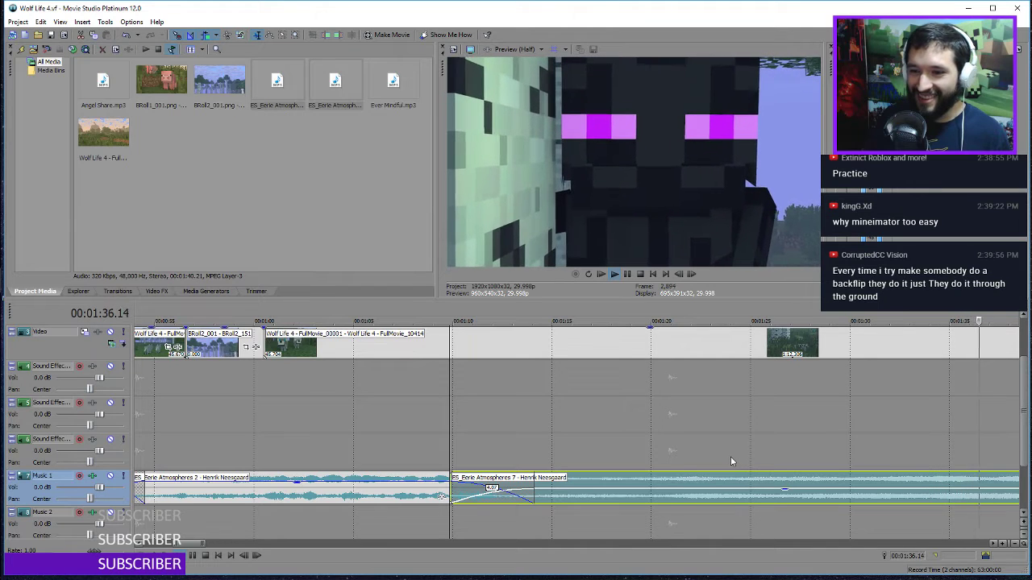
{"action": "scroll", "coordinate": [724, 455], "scroll_direction": "down", "scroll_amount": 3}
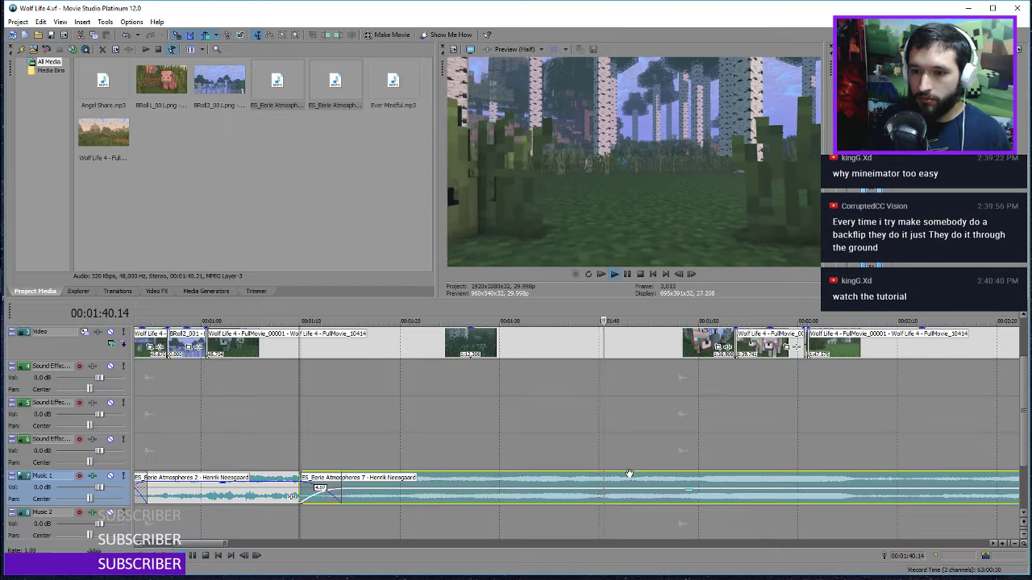
{"action": "key", "text": "space"}
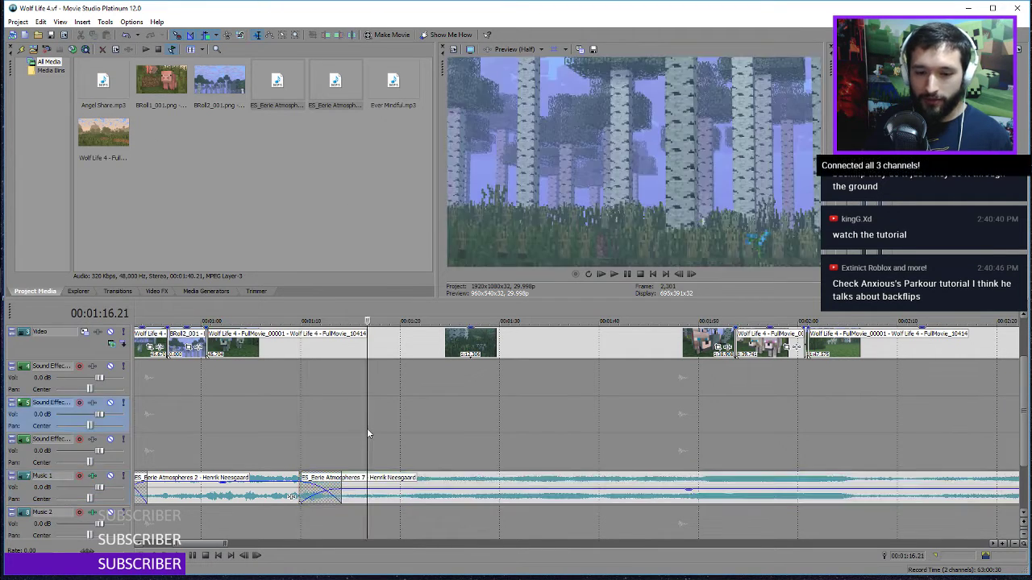
Trim the later Ever Mindful event to its last 50 seconds or so and align its end with the video's end
{"action": "left_click", "coordinate": [417, 449]}
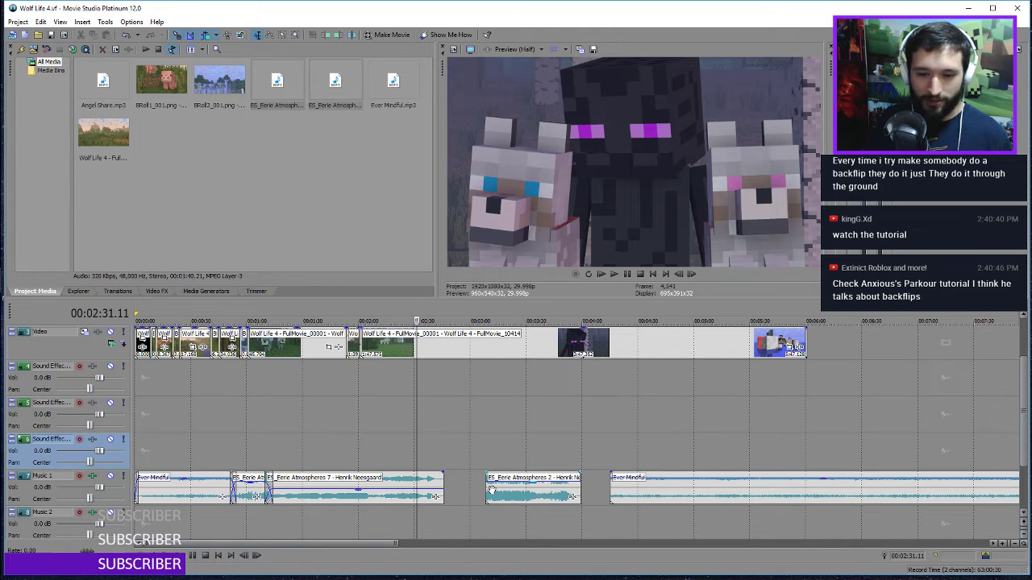
{"action": "left_click", "coordinate": [789, 494]}
{"action": "scroll", "coordinate": [778, 493], "scroll_direction": "down", "scroll_amount": 3}
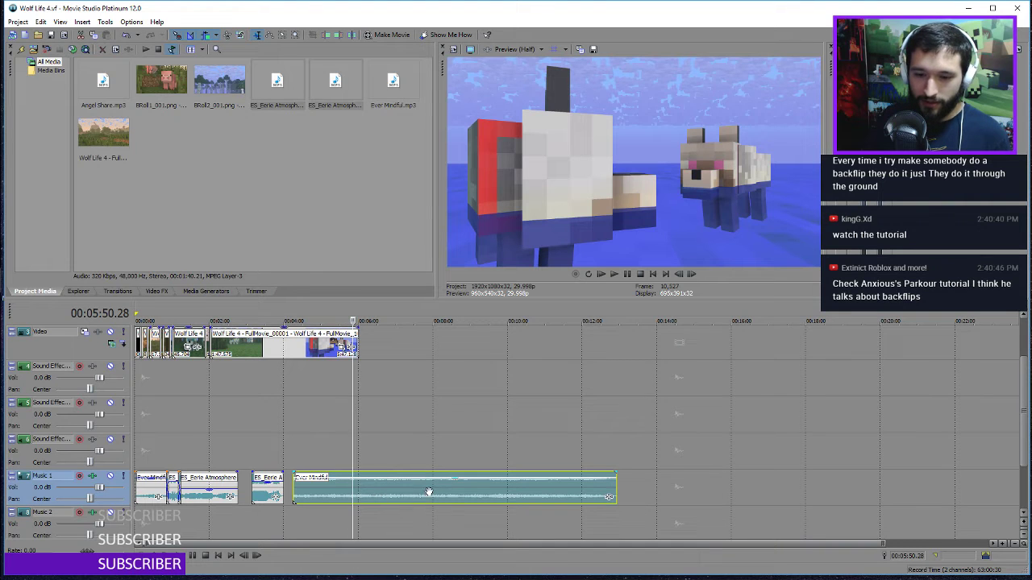
{"action": "left_click", "coordinate": [597, 492]}
{"action": "key", "text": "space"}
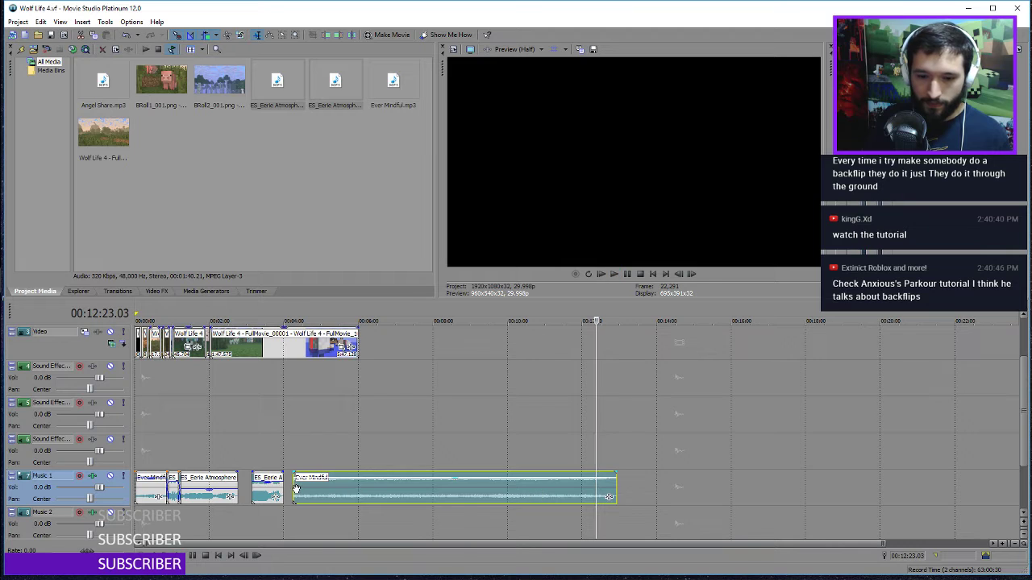
{"action": "left_click_drag", "start_coordinate": [295, 488], "coordinate": [583, 489]}
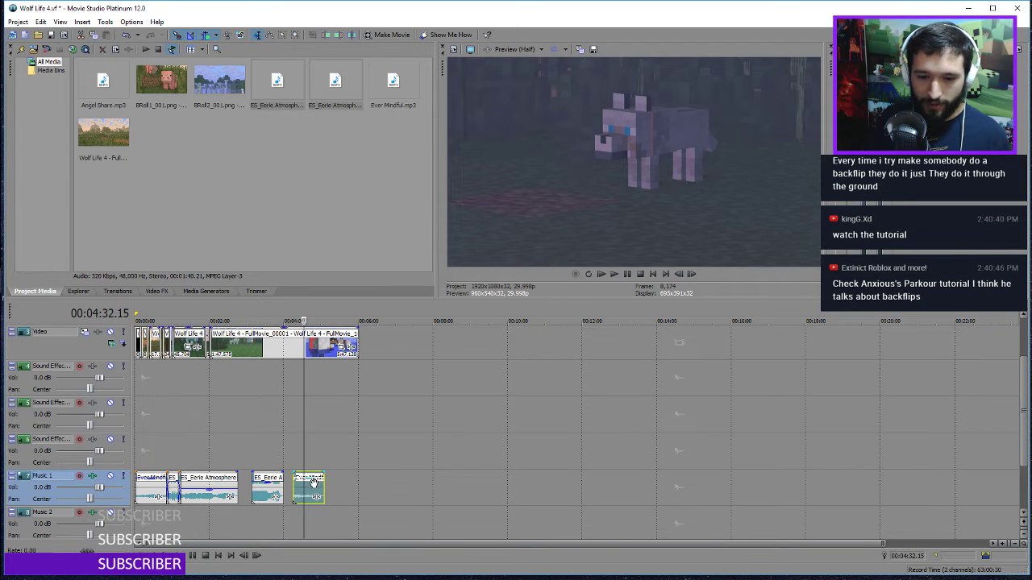
{"action": "left_click_drag", "start_coordinate": [313, 482], "coordinate": [339, 482]}
Move the later Ever Mindful event on Music 1 to start at about 00:05:42 and play the lead-in to it
{"action": "key", "text": "space"}
{"action": "scroll", "coordinate": [425, 478], "scroll_direction": "up", "scroll_amount": 5}
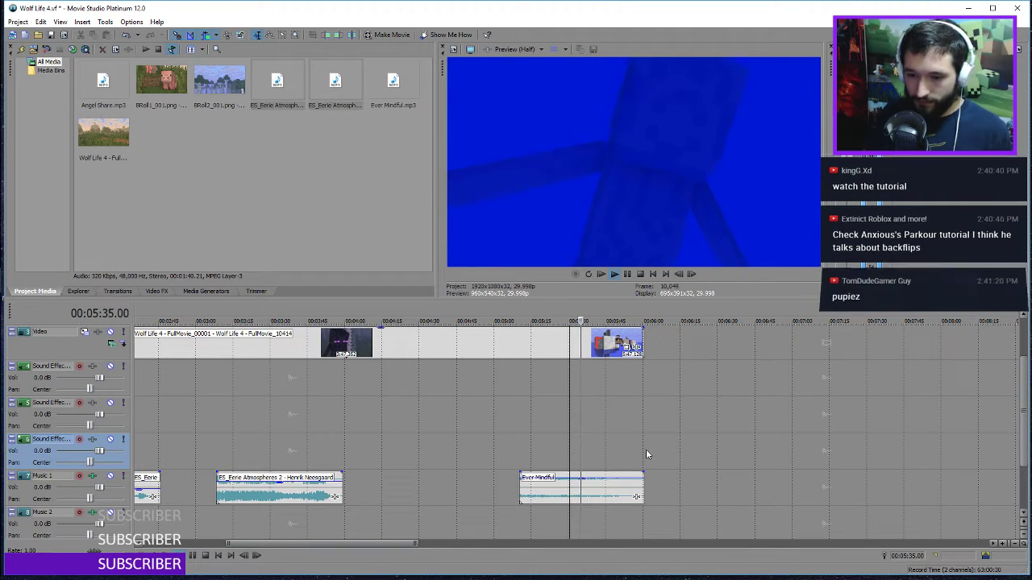
{"action": "left_click", "coordinate": [623, 440]}
{"action": "left_click_drag", "start_coordinate": [580, 493], "coordinate": [659, 496]}
{"action": "left_click", "coordinate": [598, 432]}
{"action": "left_click", "coordinate": [580, 432]}
{"action": "scroll", "coordinate": [597, 443], "scroll_direction": "up", "scroll_amount": 2}
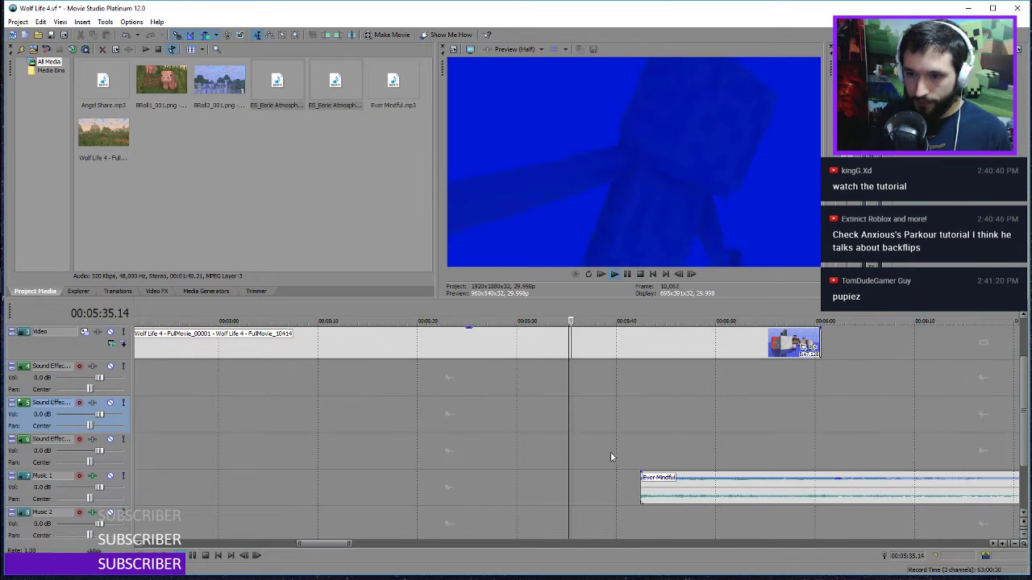
{"action": "left_click", "coordinate": [626, 432]}
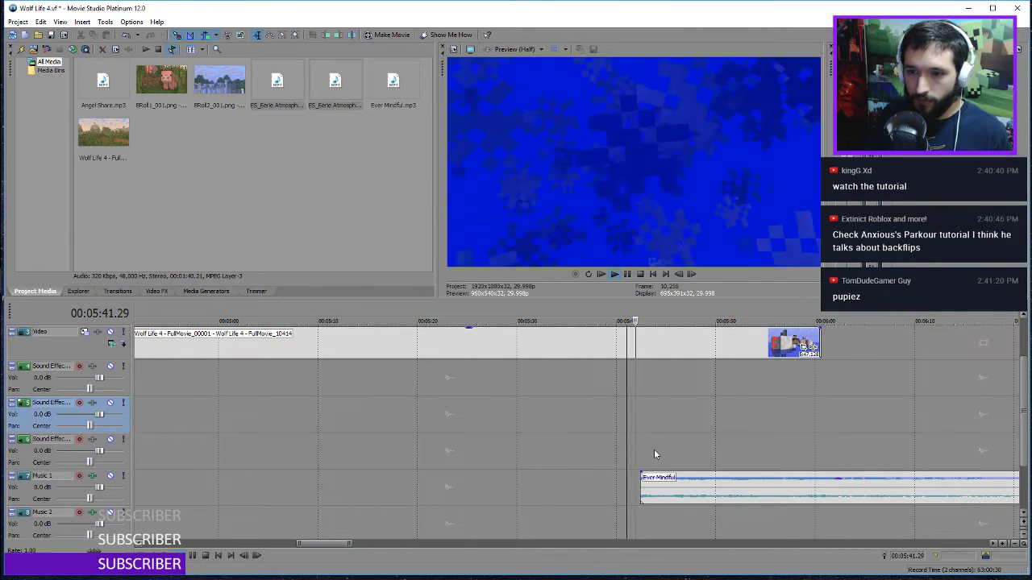
Give the later Ever Mindful event a fade-in of about 2.7 seconds and play through to the end of the video
{"action": "left_click_drag", "start_coordinate": [642, 475], "coordinate": [681, 471]}
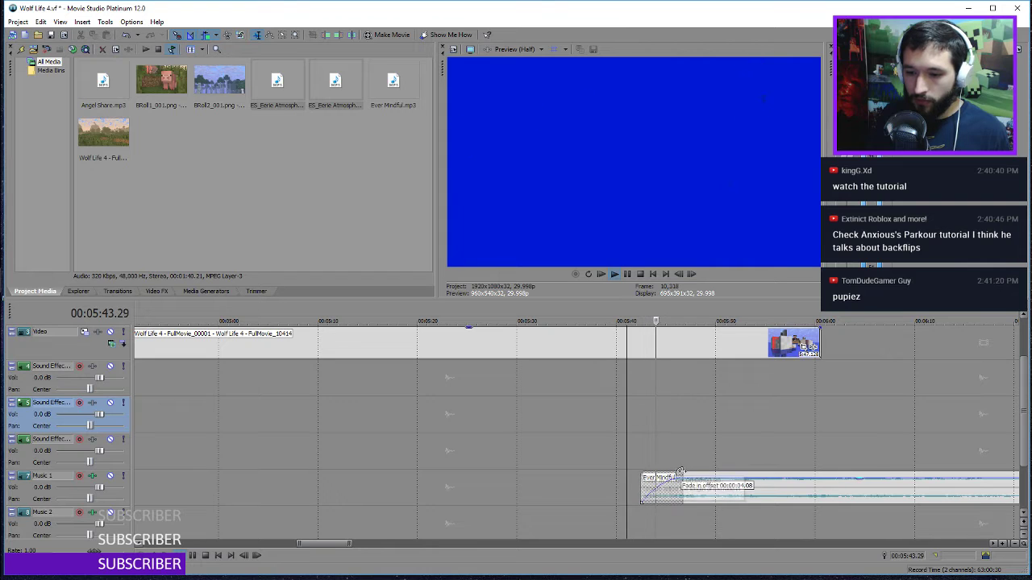
{"action": "left_click", "coordinate": [642, 470]}
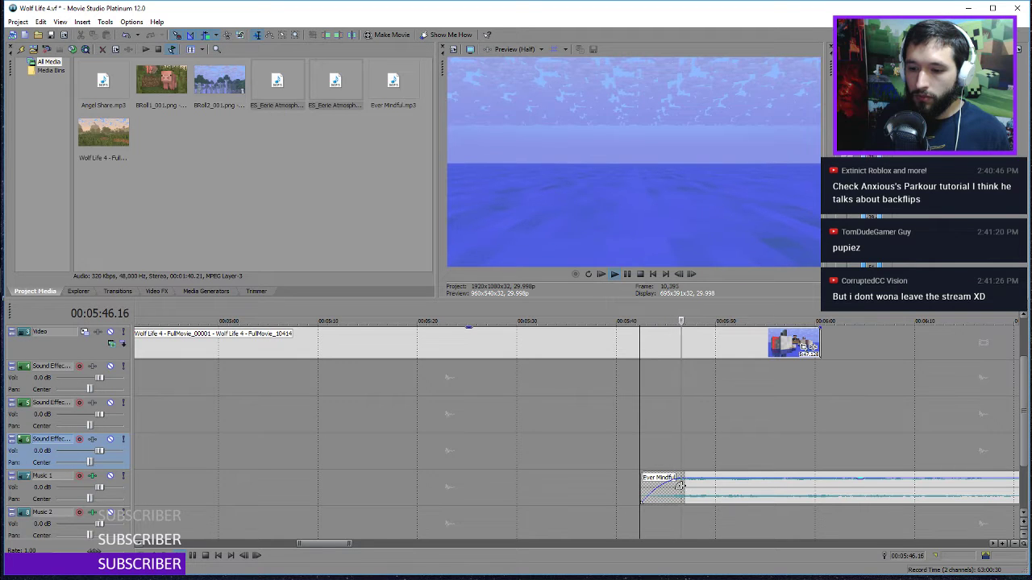
{"action": "left_click_drag", "start_coordinate": [680, 474], "coordinate": [668, 477]}
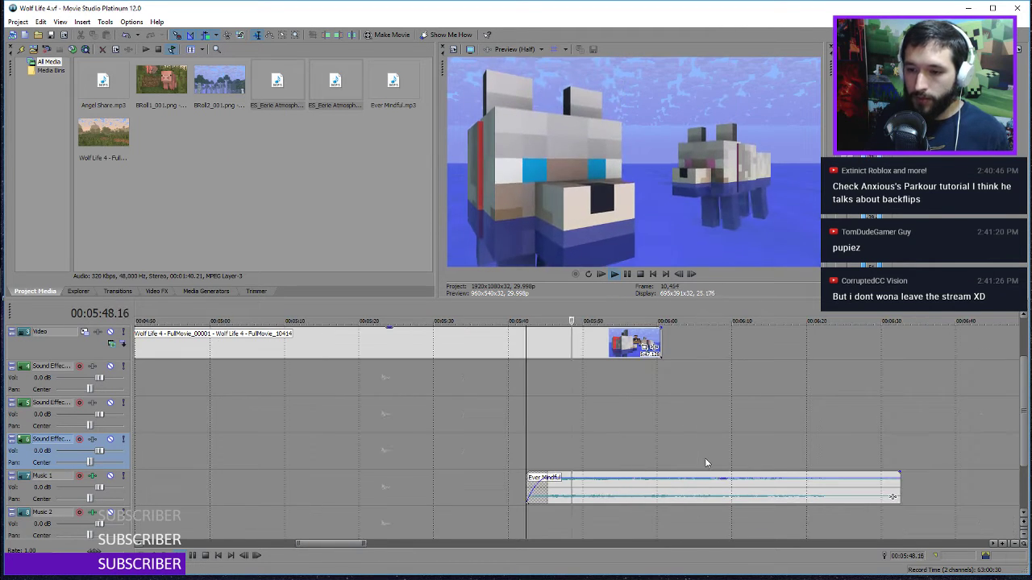
{"action": "scroll", "coordinate": [671, 476], "scroll_direction": "down", "scroll_amount": 2}
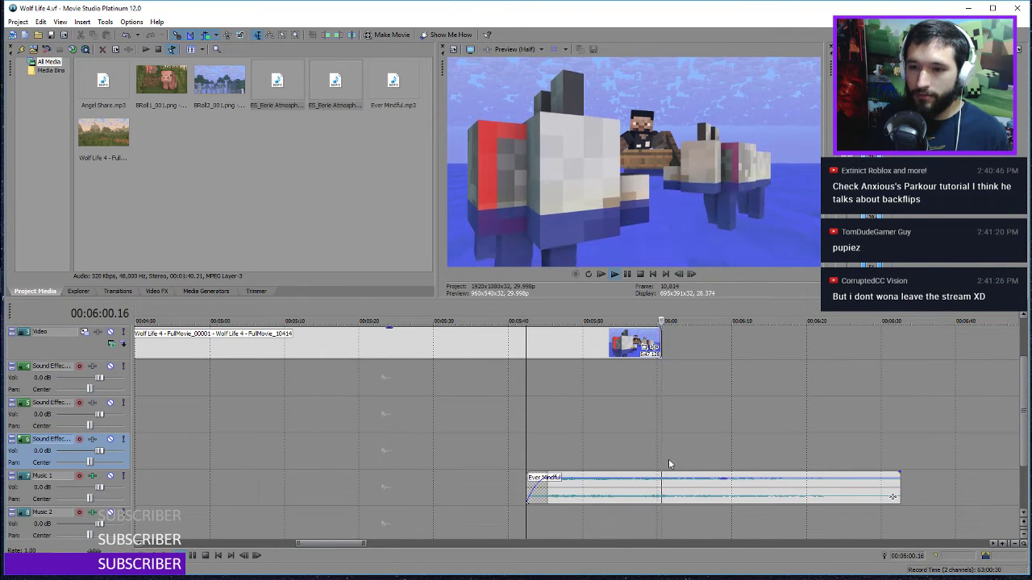
{"action": "key", "text": "space"}
{"action": "scroll", "coordinate": [673, 458], "scroll_direction": "down", "scroll_amount": 5}
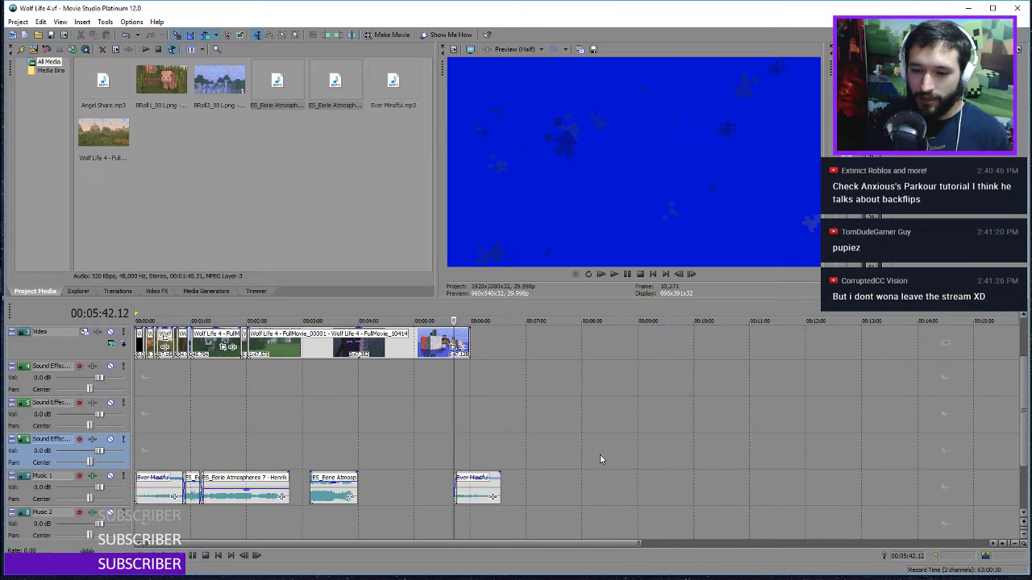
Move the later Ever Mindful event down to Music 2 and return the playhead to the project start
{"action": "left_click_drag", "start_coordinate": [460, 504], "coordinate": [463, 517]}
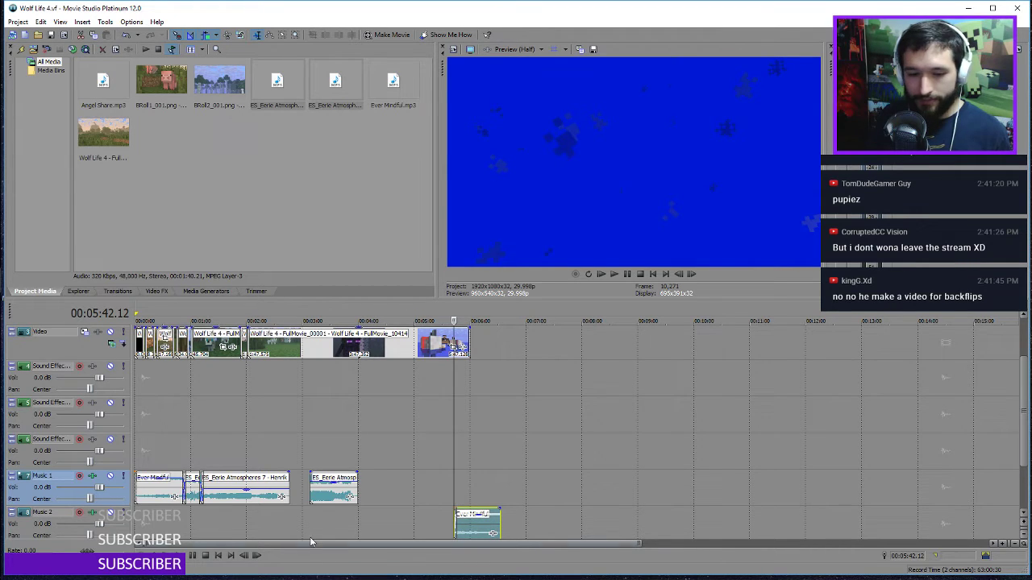
{"action": "left_click", "coordinate": [219, 556]}
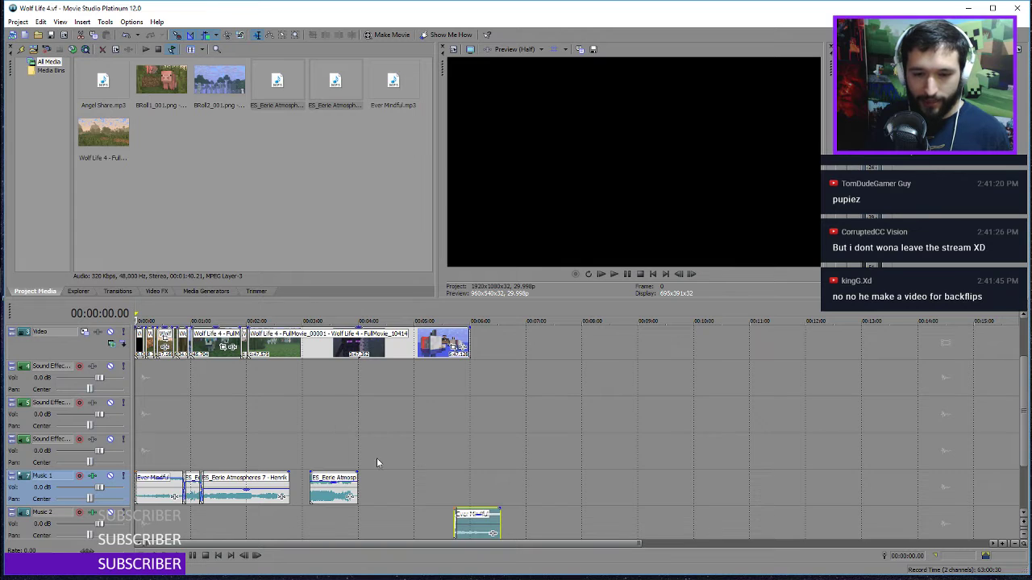
{"action": "scroll", "coordinate": [355, 467], "scroll_direction": "up", "scroll_amount": 5}
{"action": "scroll", "coordinate": [348, 461], "scroll_direction": "down", "scroll_amount": 5}
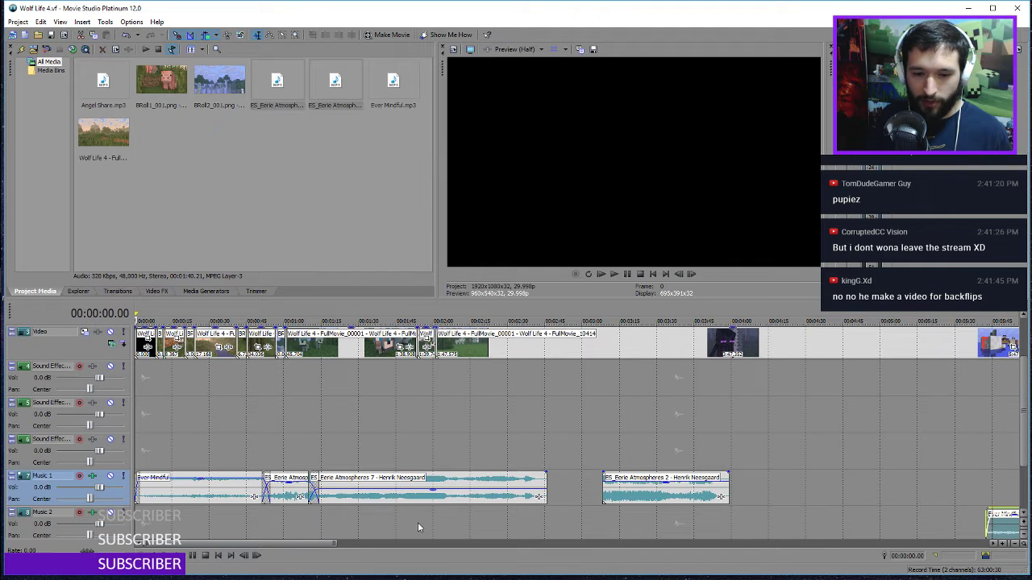
Delete the second Eerie Atmospheres 2 event, starting at about 00:03:08, from Music 1
{"action": "left_click", "coordinate": [418, 528]}
{"action": "left_click", "coordinate": [632, 491]}
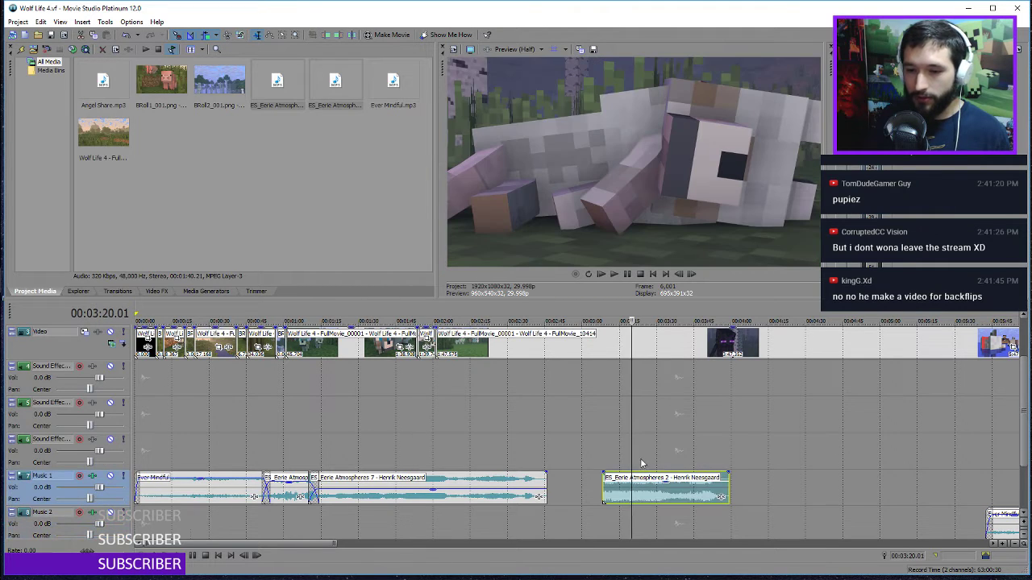
{"action": "scroll", "coordinate": [641, 463], "scroll_direction": "down", "scroll_amount": 2}
{"action": "left_click", "coordinate": [219, 556]}
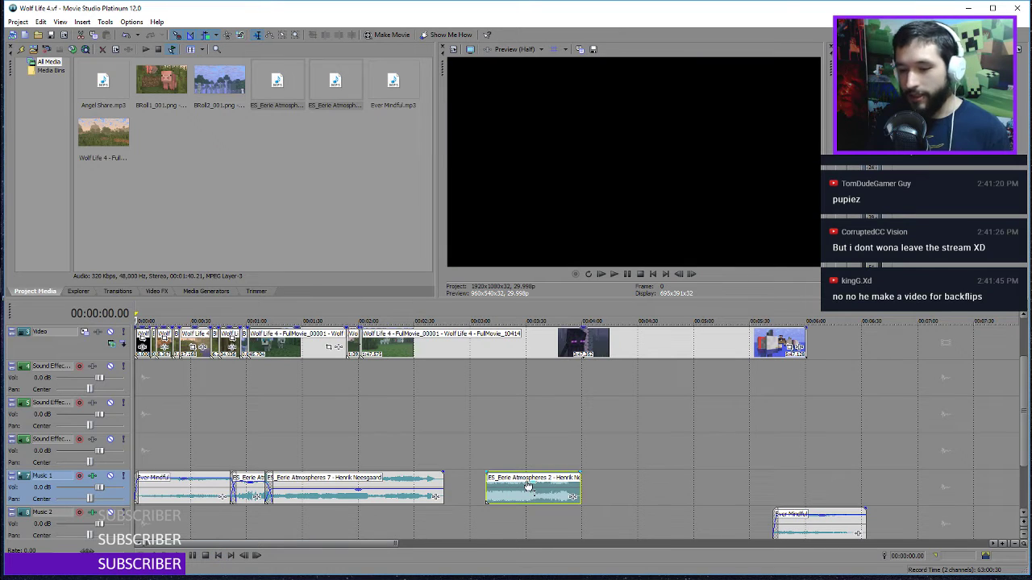
{"action": "mouse_move", "coordinate": [528, 486]}
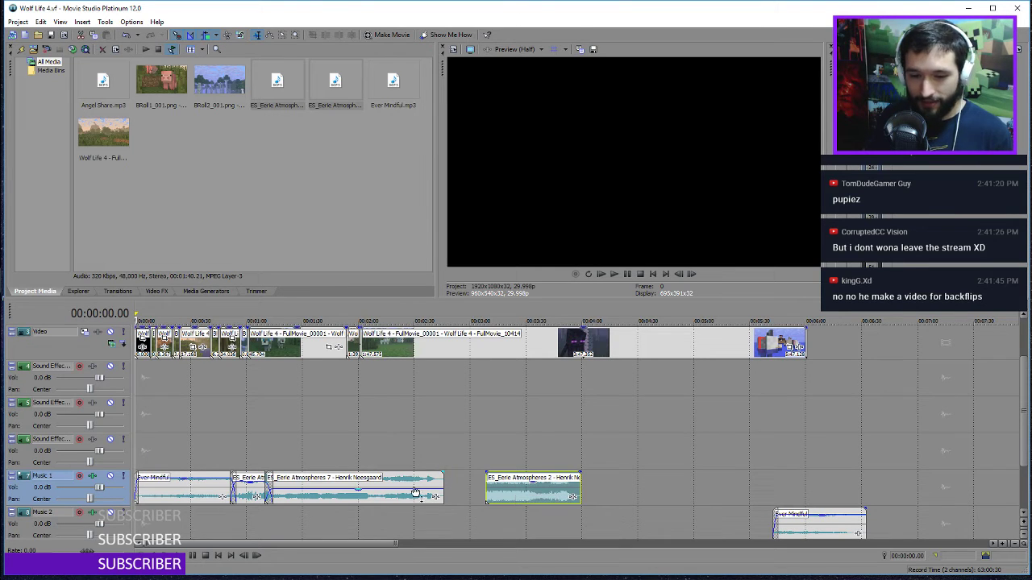
{"action": "mouse_move", "coordinate": [407, 497]}
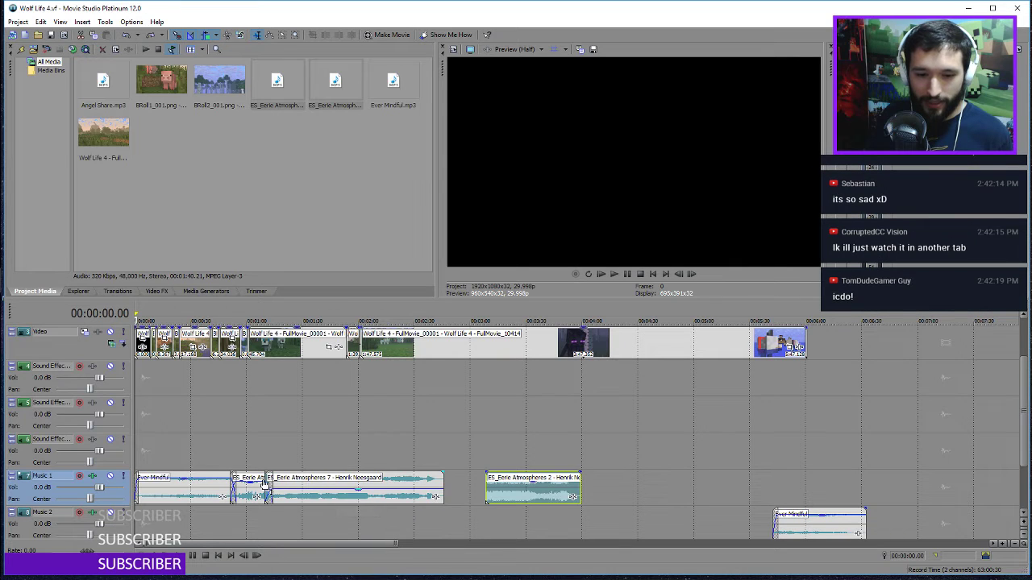
{"action": "mouse_move", "coordinate": [251, 488]}
{"action": "left_click_drag", "start_coordinate": [252, 488], "coordinate": [254, 496]}
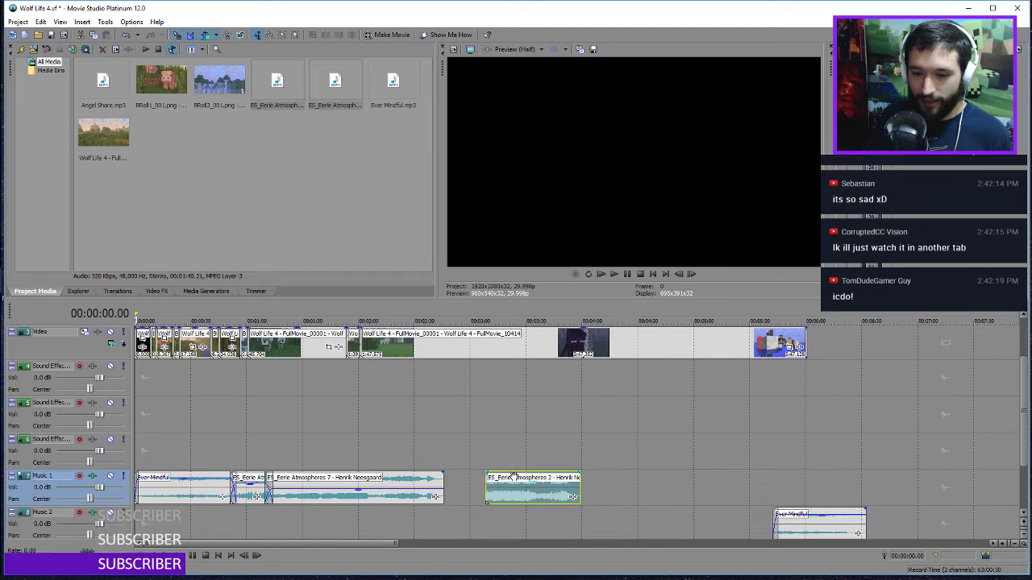
{"action": "left_click", "coordinate": [513, 487]}
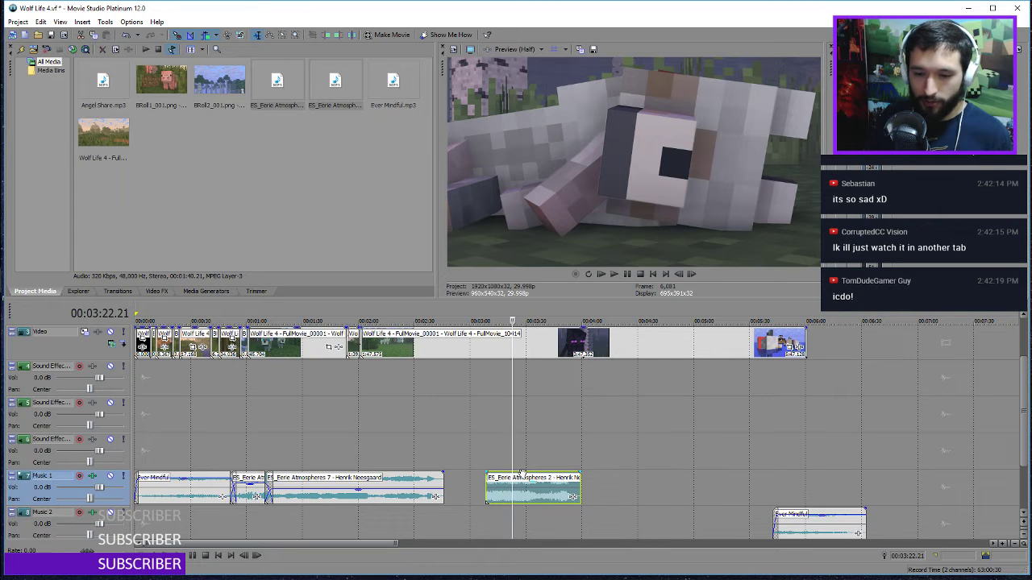
{"action": "key", "text": "Delete"}
Play the whole movie from the start to review the music, stop after the ending and go to about 00:01:38
{"action": "left_click", "coordinate": [433, 453]}
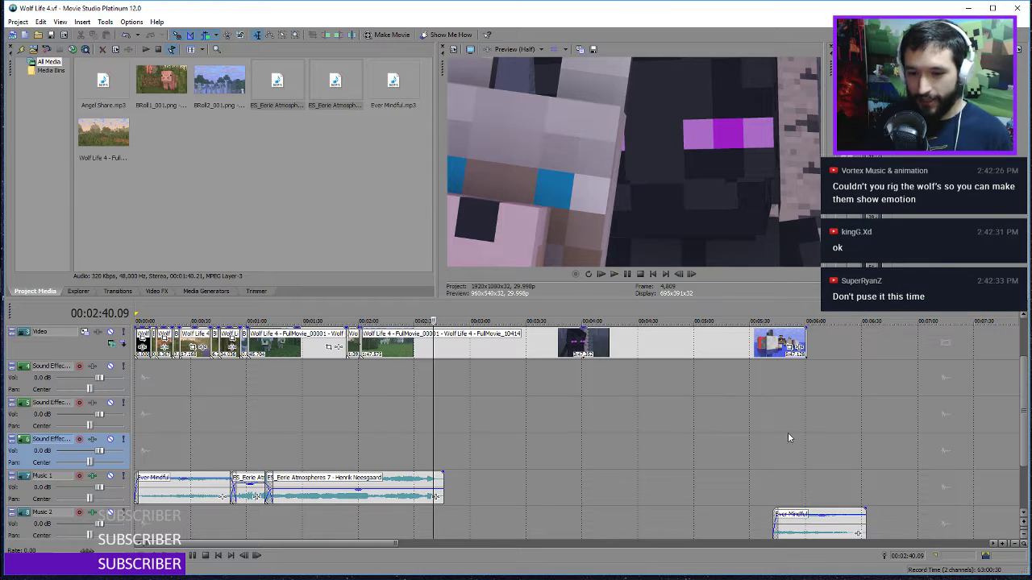
{"action": "left_click", "coordinate": [217, 556]}
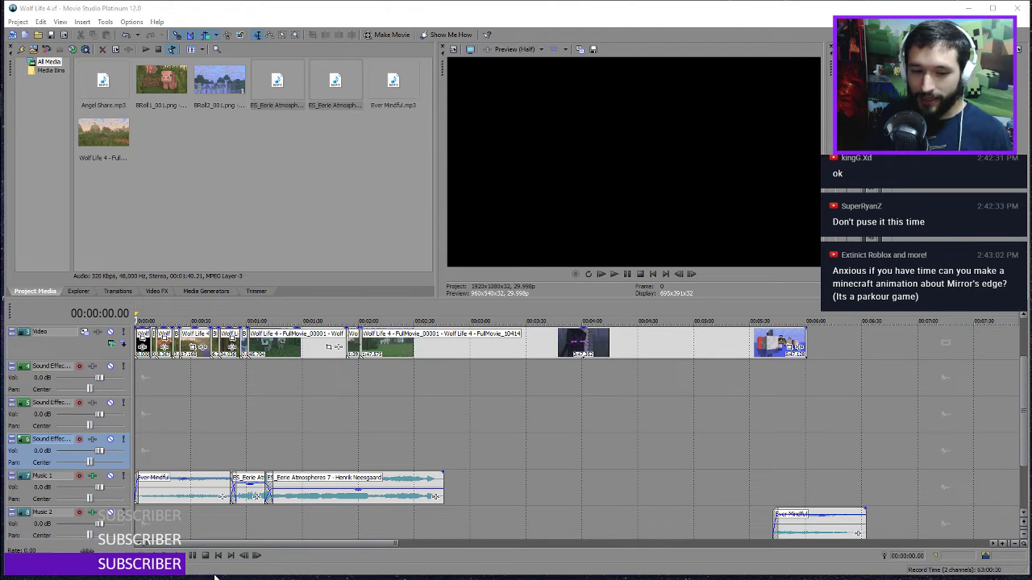
{"action": "scroll", "coordinate": [217, 415], "scroll_direction": "up", "scroll_amount": 2}
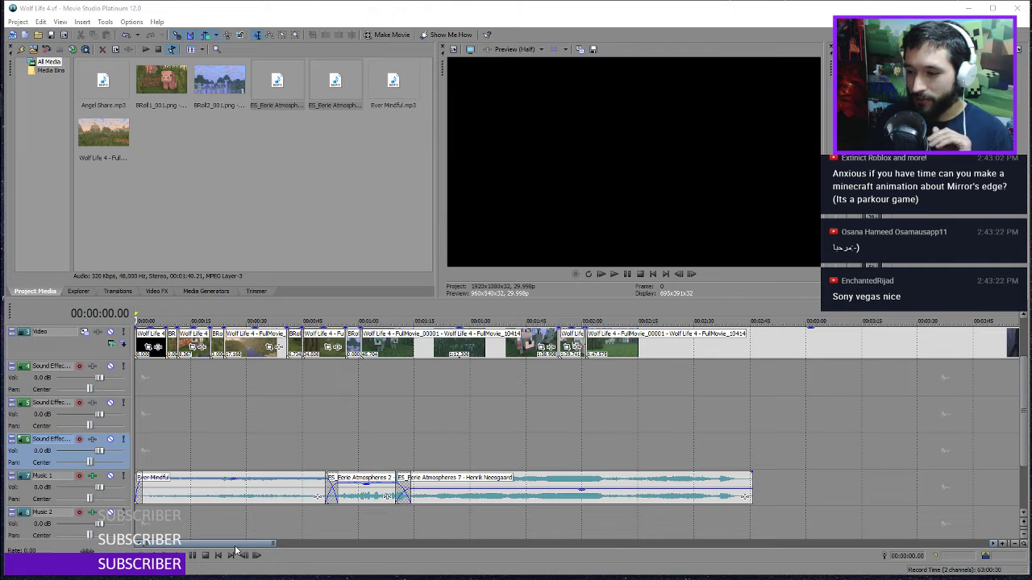
{"action": "left_click", "coordinate": [776, 458]}
{"action": "scroll", "coordinate": [776, 458], "scroll_direction": "down", "scroll_amount": 3}
{"action": "scroll", "coordinate": [411, 427], "scroll_direction": "up", "scroll_amount": 1}
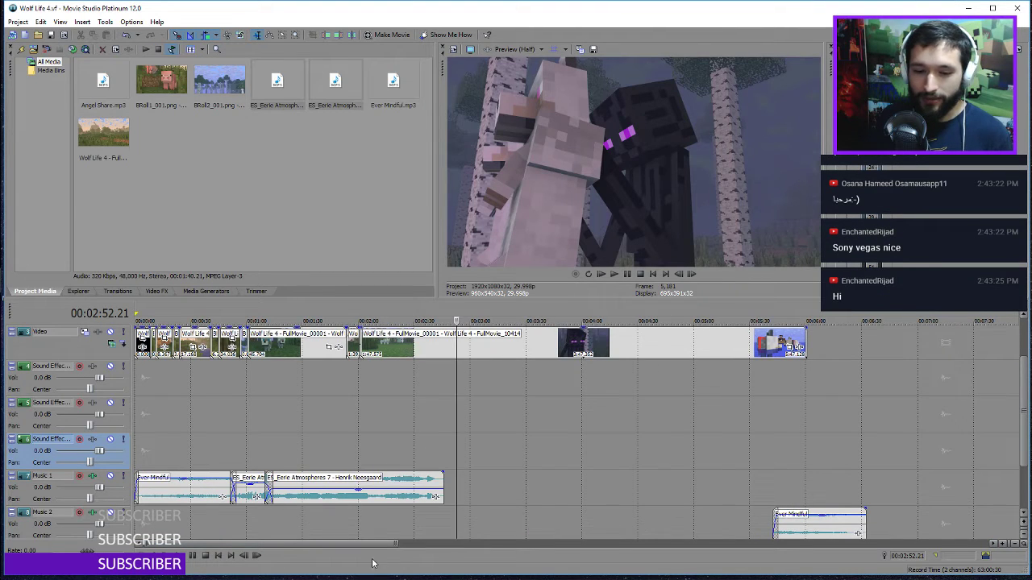
{"action": "left_click", "coordinate": [217, 555]}
{"action": "scroll", "coordinate": [239, 438], "scroll_direction": "up", "scroll_amount": 2}
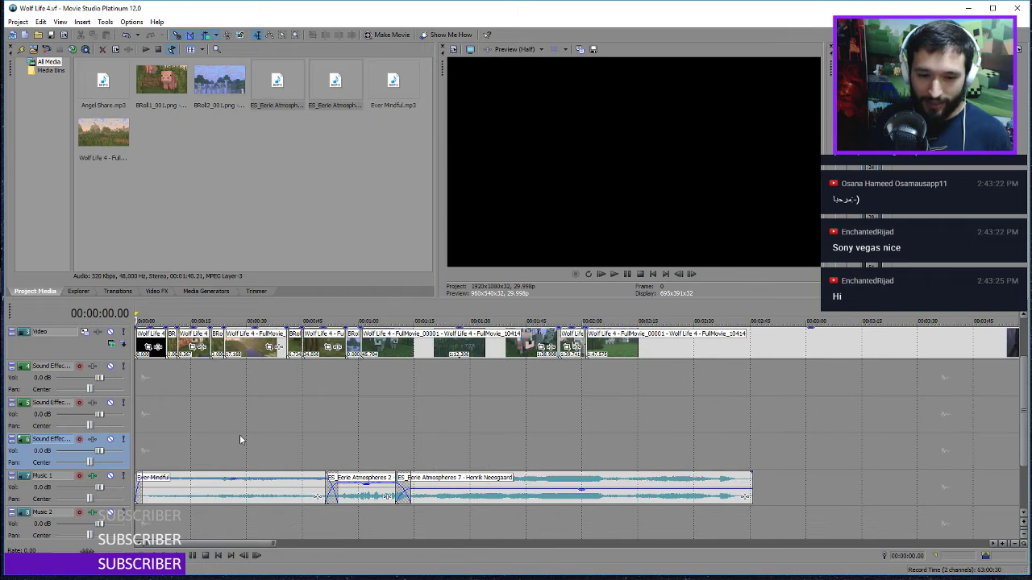
{"action": "scroll", "coordinate": [352, 465], "scroll_direction": "up", "scroll_amount": 2}
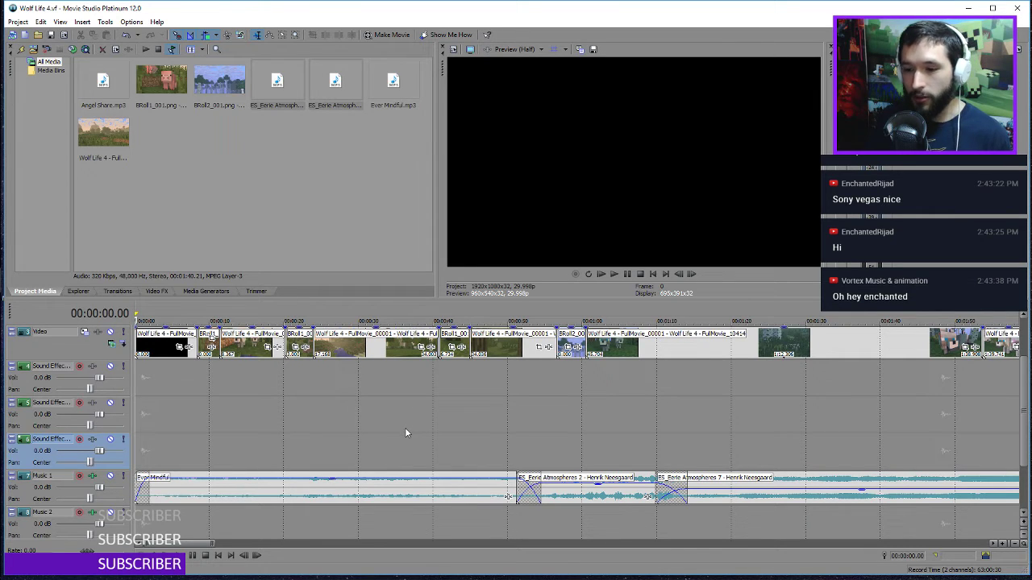
{"action": "key", "text": "space"}
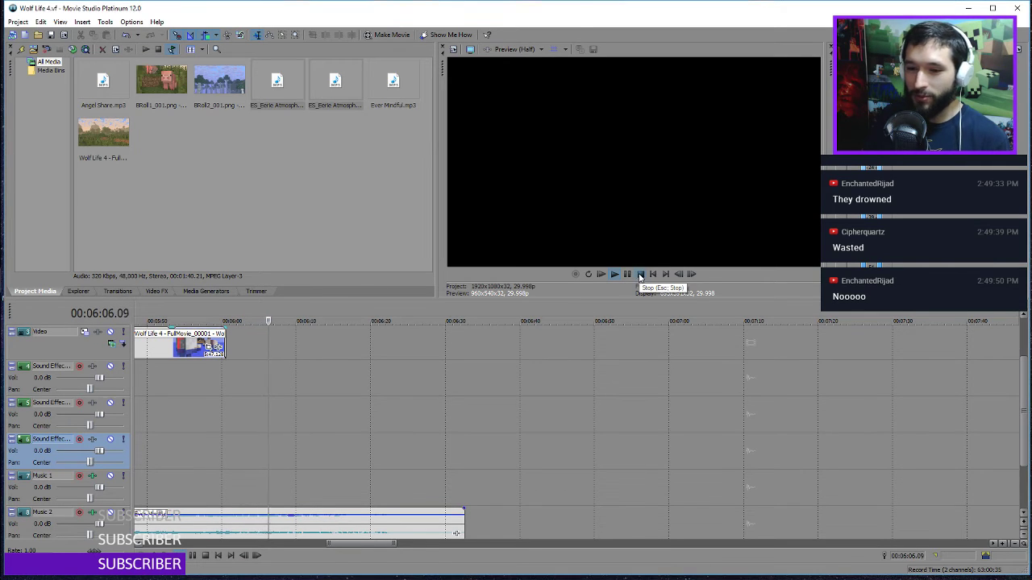
{"action": "left_click", "coordinate": [639, 275]}
{"action": "scroll", "coordinate": [498, 389], "scroll_direction": "down", "scroll_amount": 5}
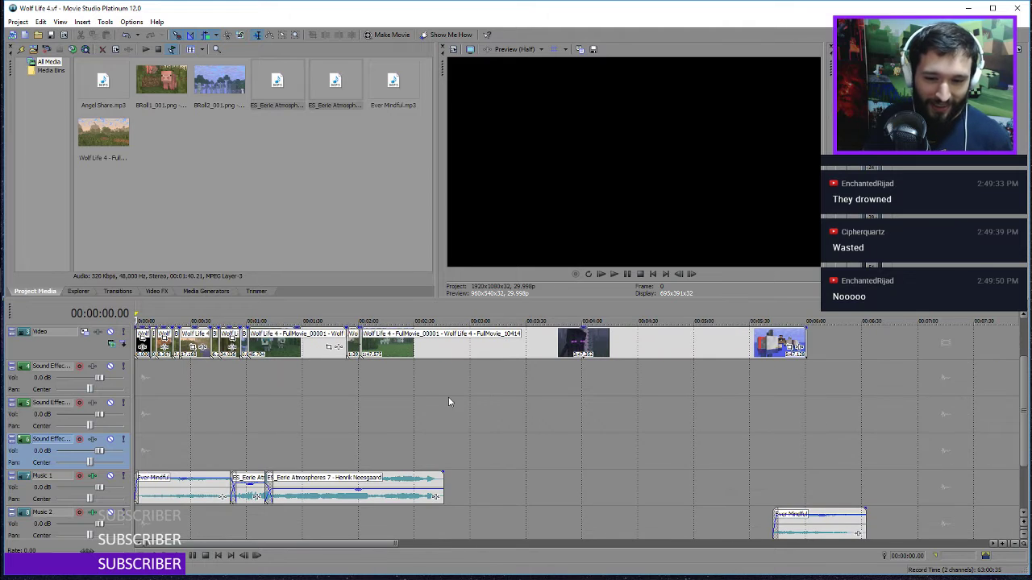
{"action": "left_click", "coordinate": [317, 411]}
{"action": "scroll", "coordinate": [393, 418], "scroll_direction": "up", "scroll_amount": 2}
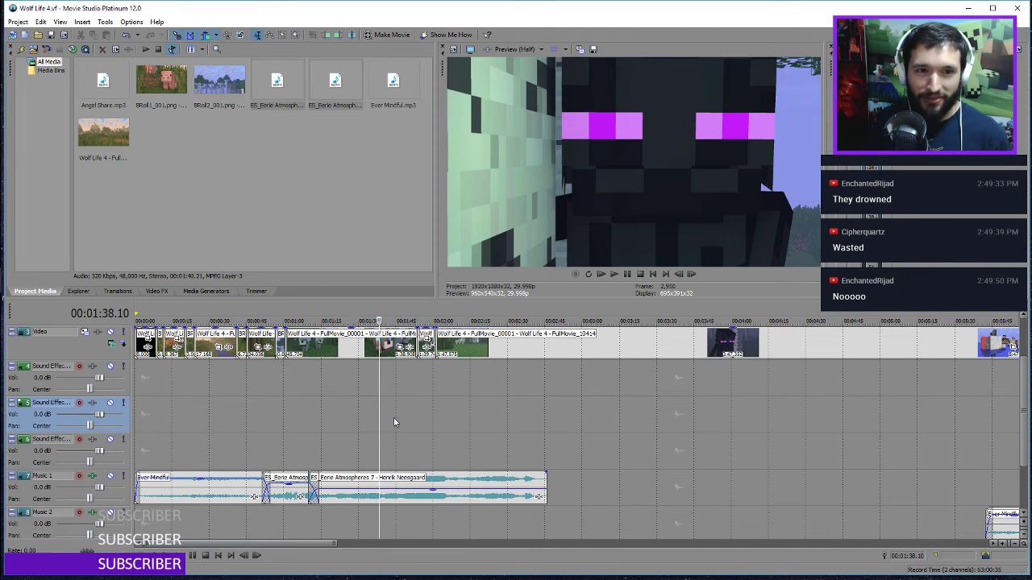